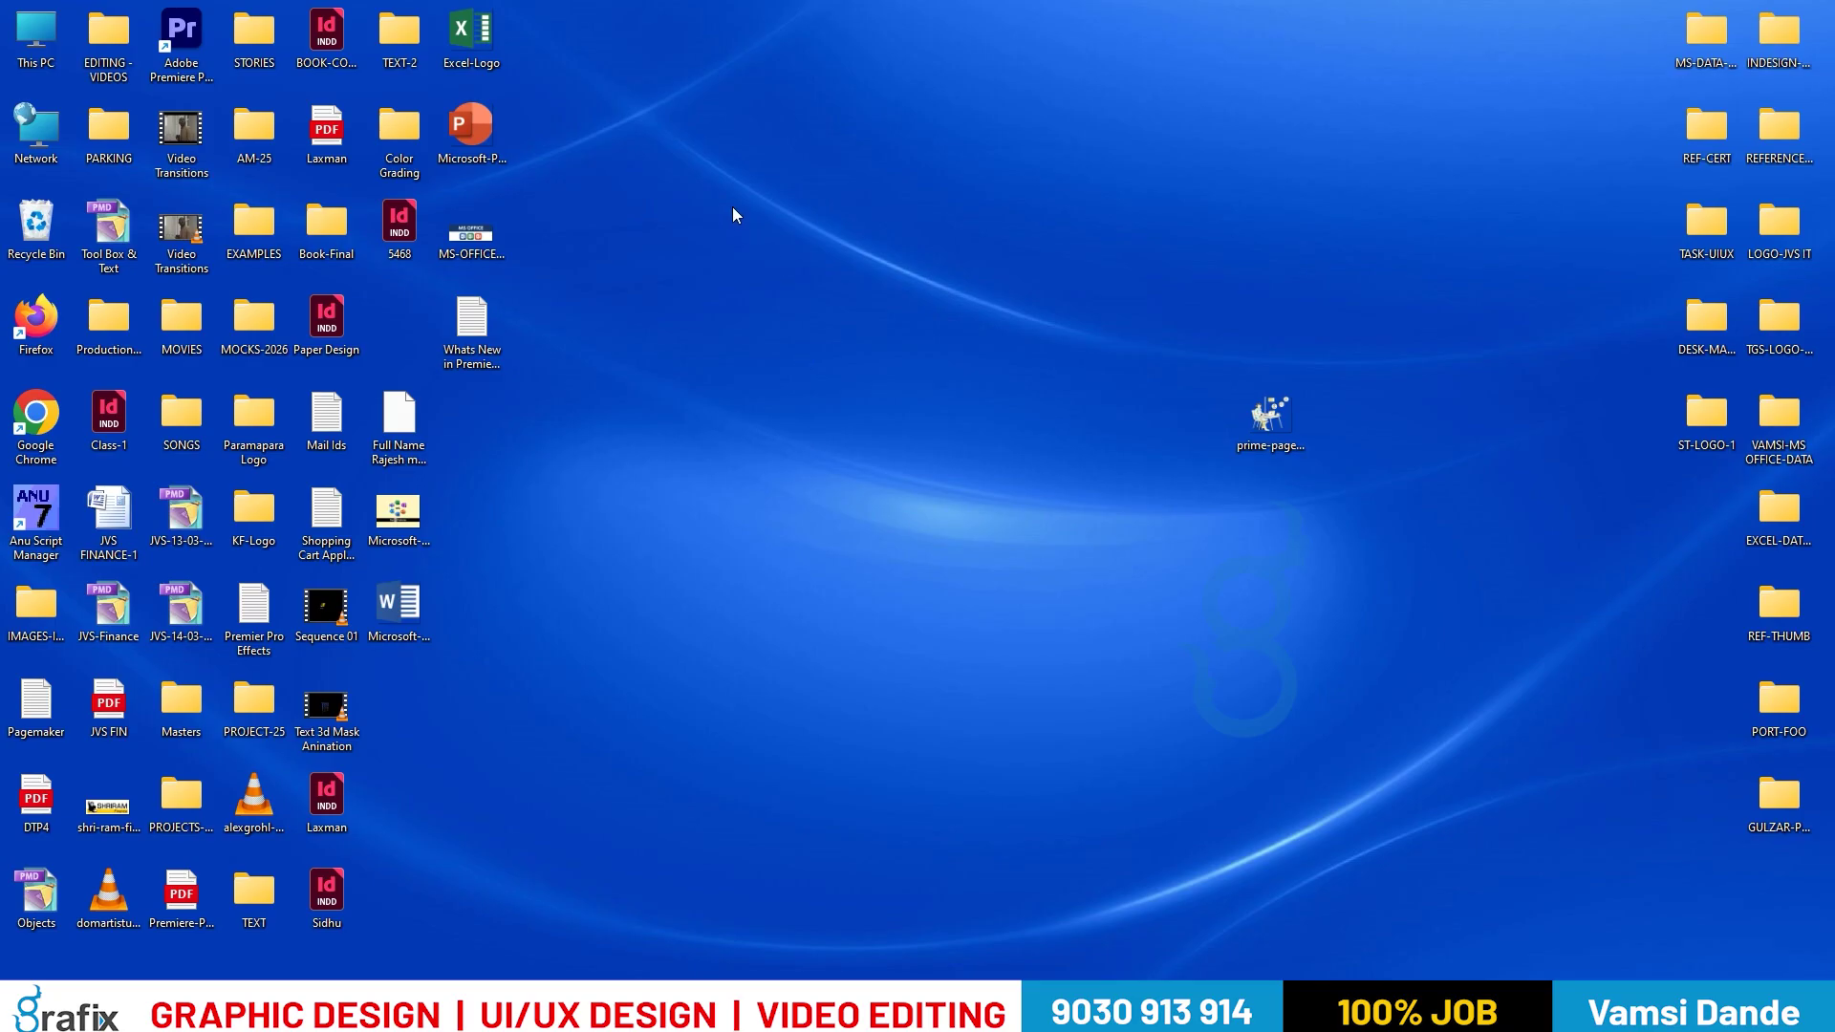
Open the "Whats New in Premiere Pro 2026-1" notes from the desktop and read the enlarged Object Masking Tool section.
double_click(468, 320)
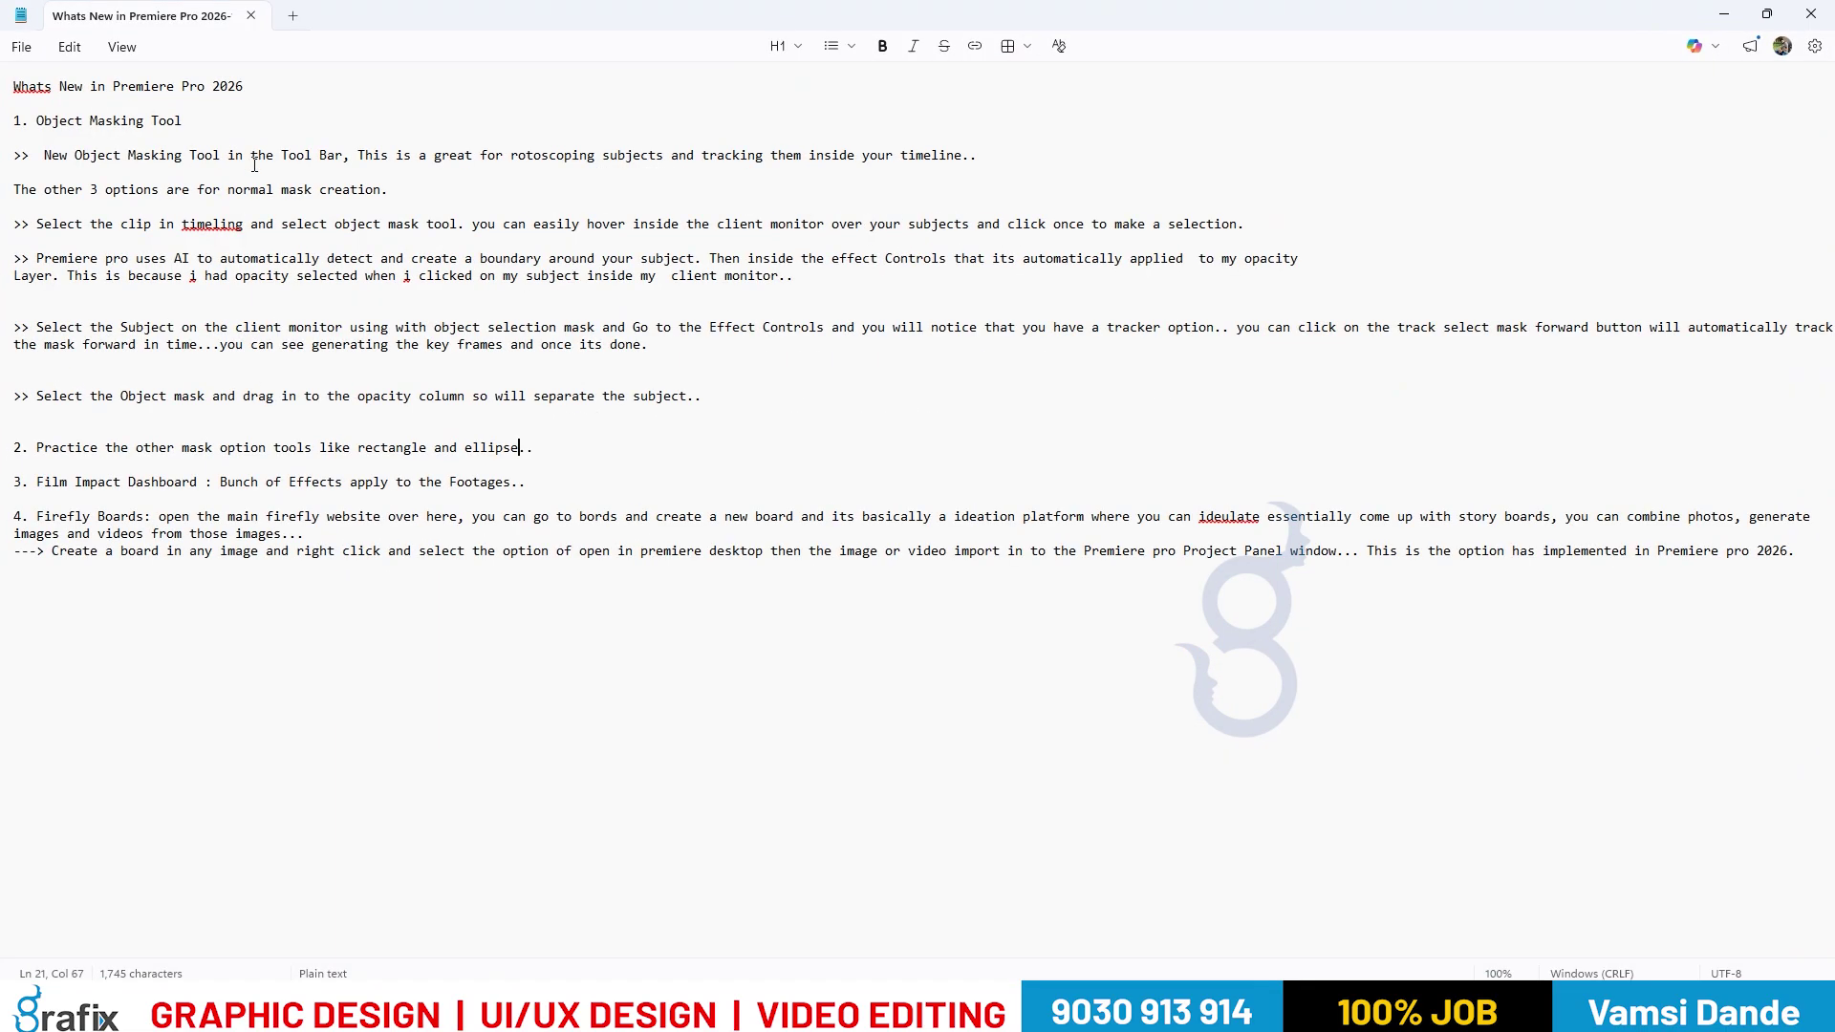
scroll(155, 114, "up", 9)
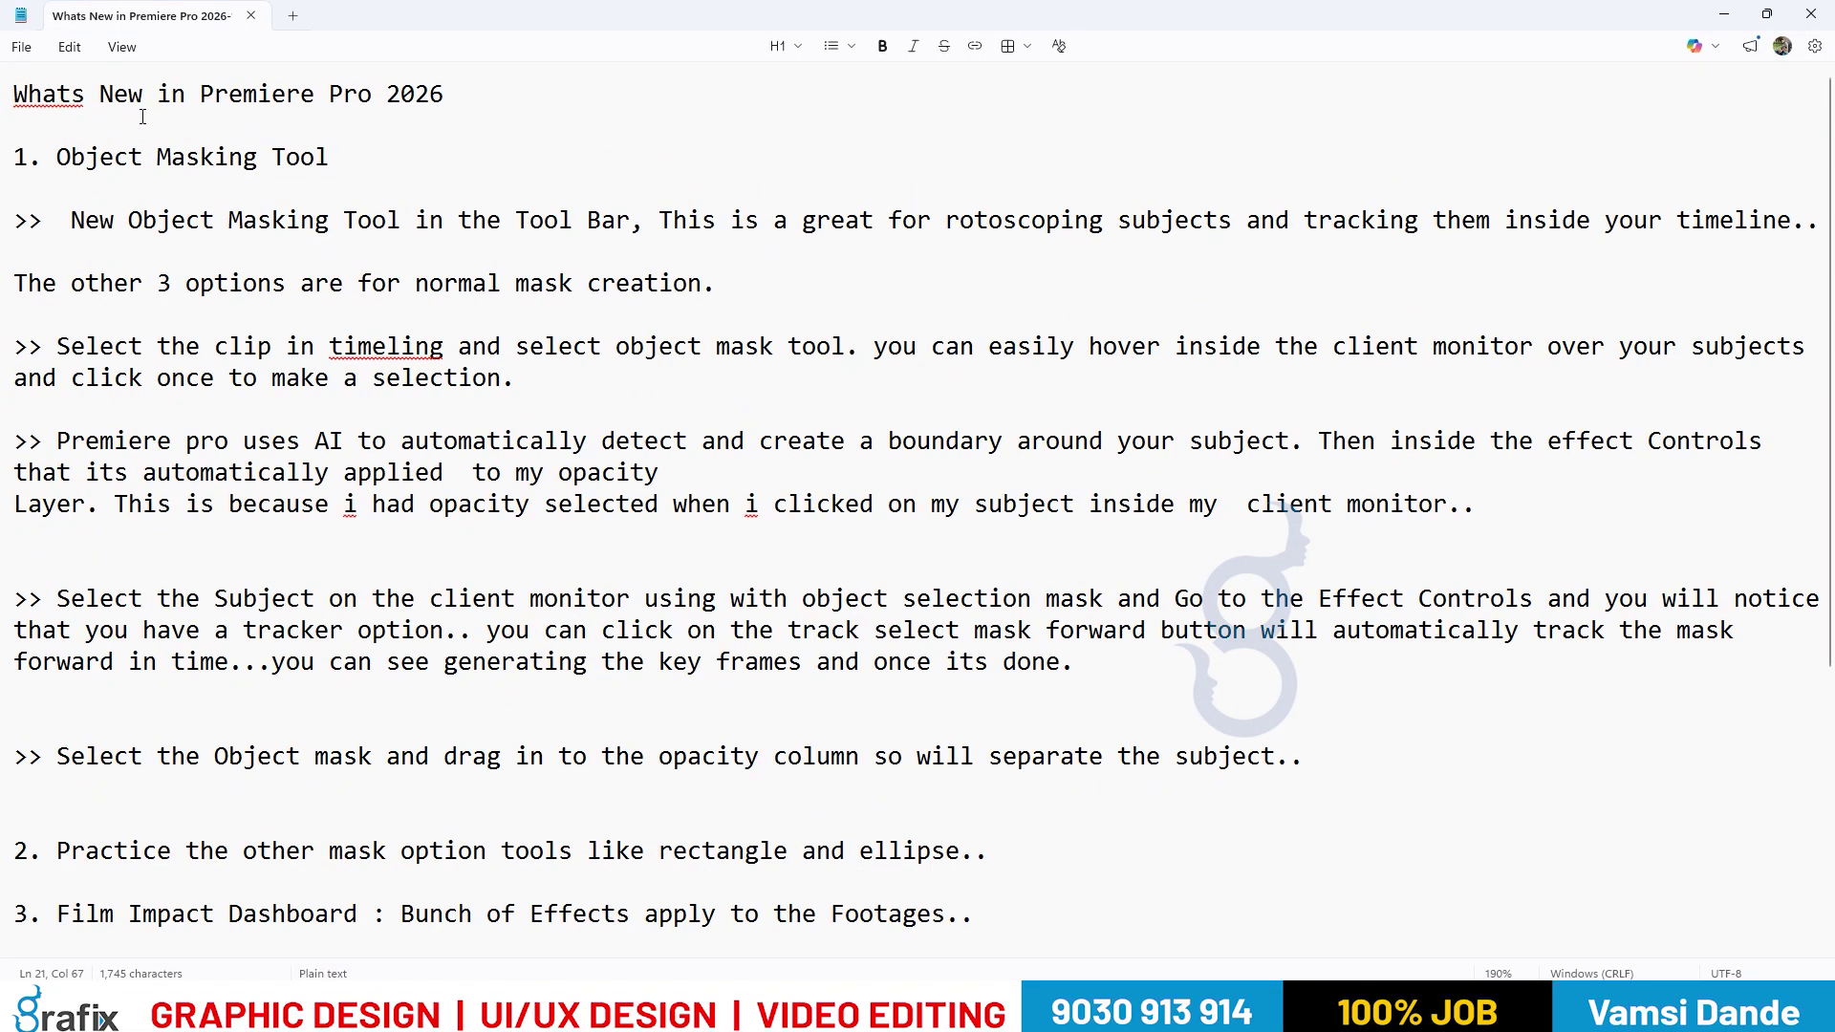
left_click_drag(67, 138, 398, 166)
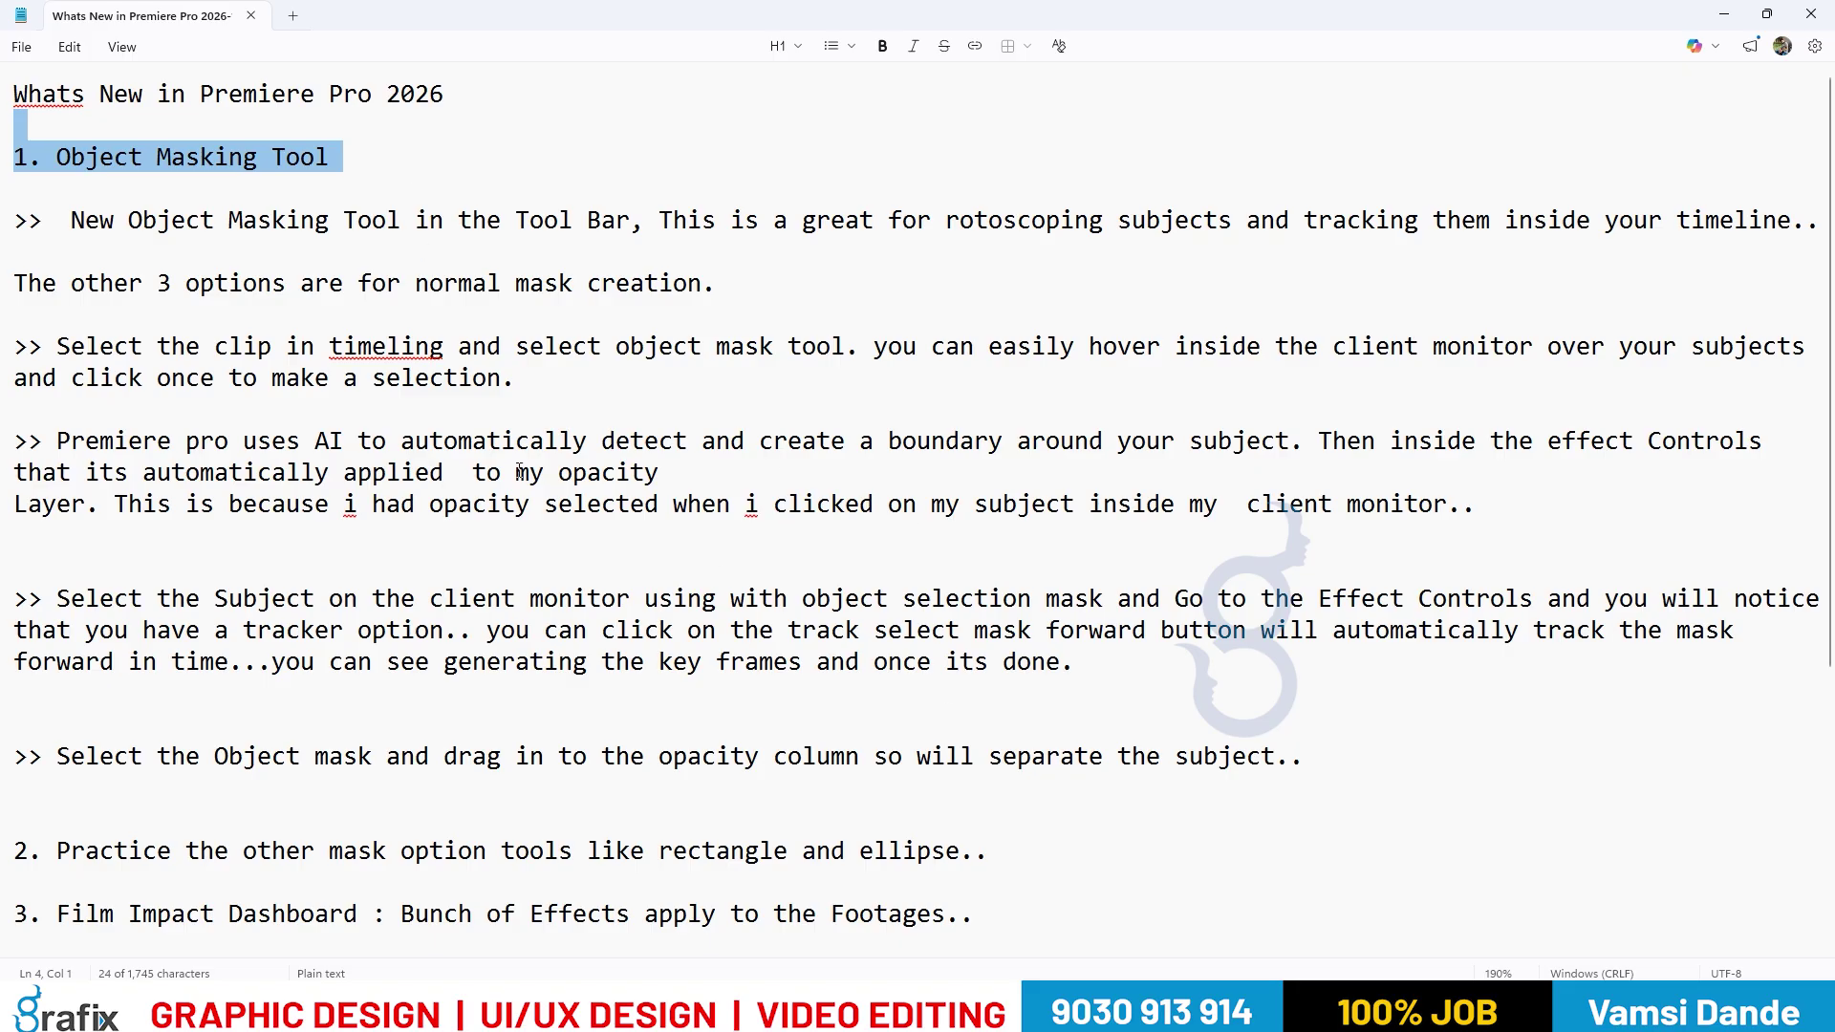
key("super+d")
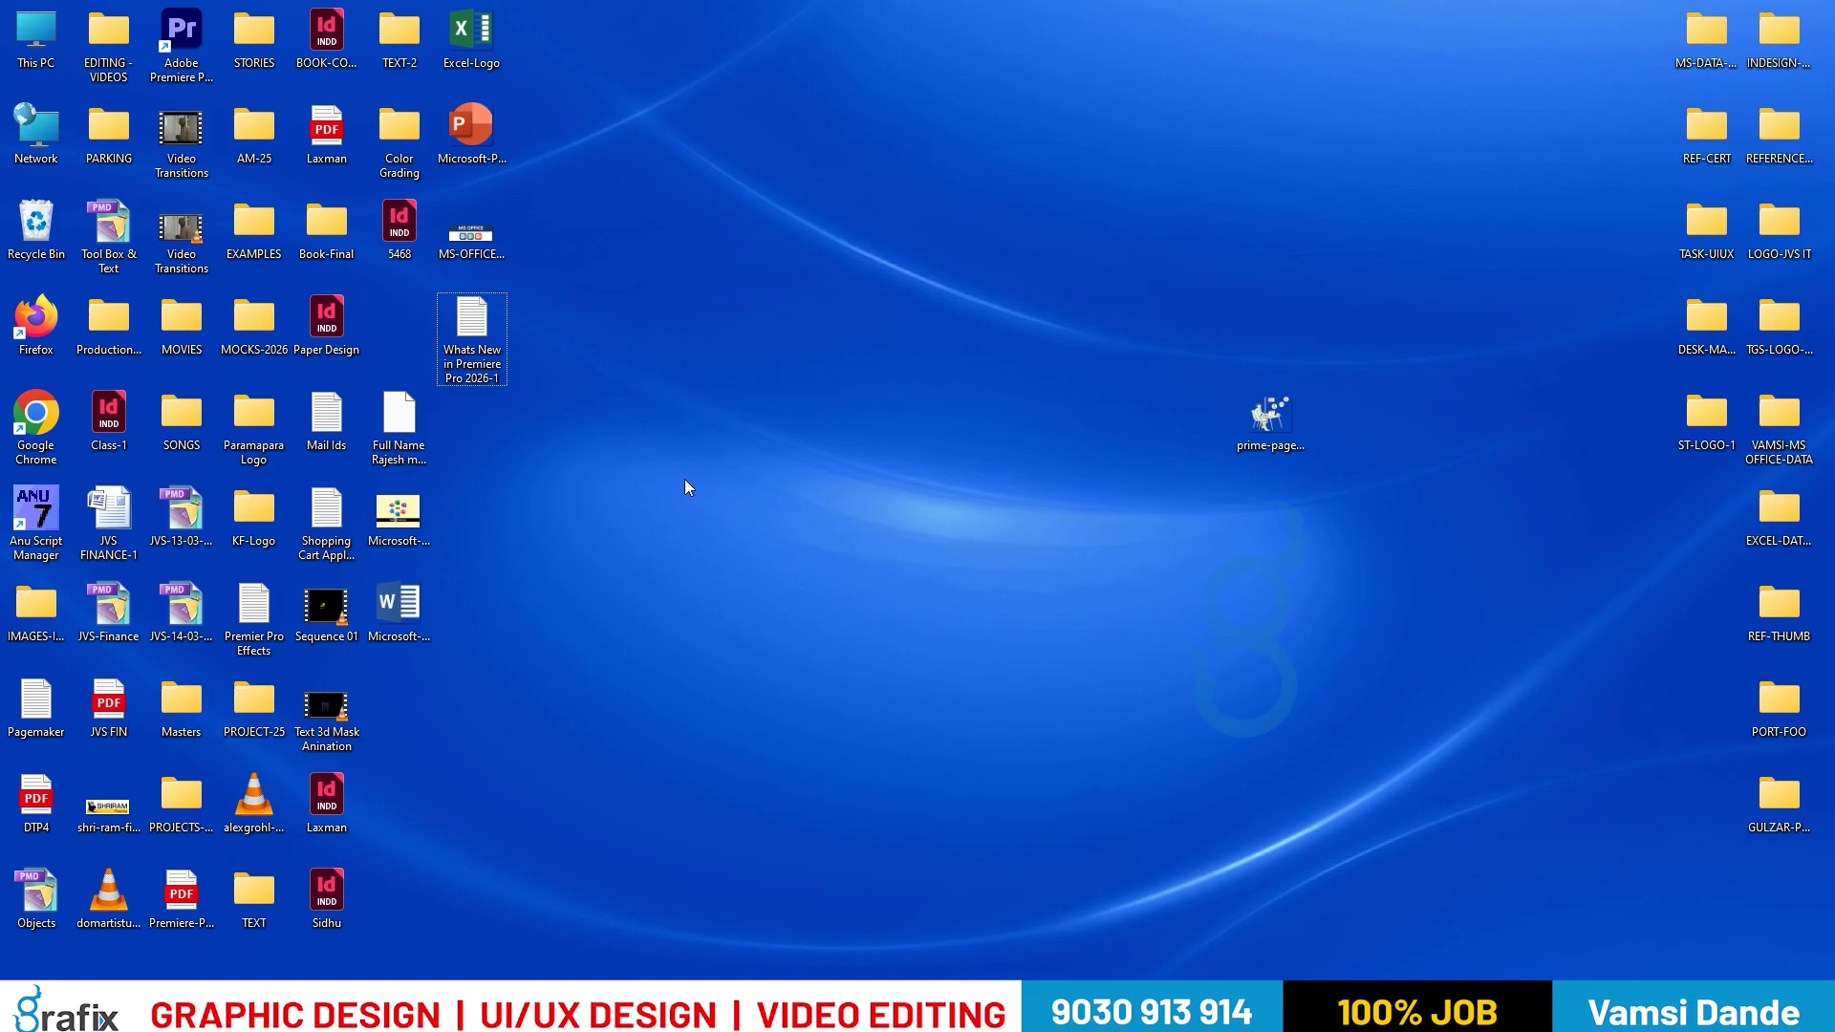
key("Return")
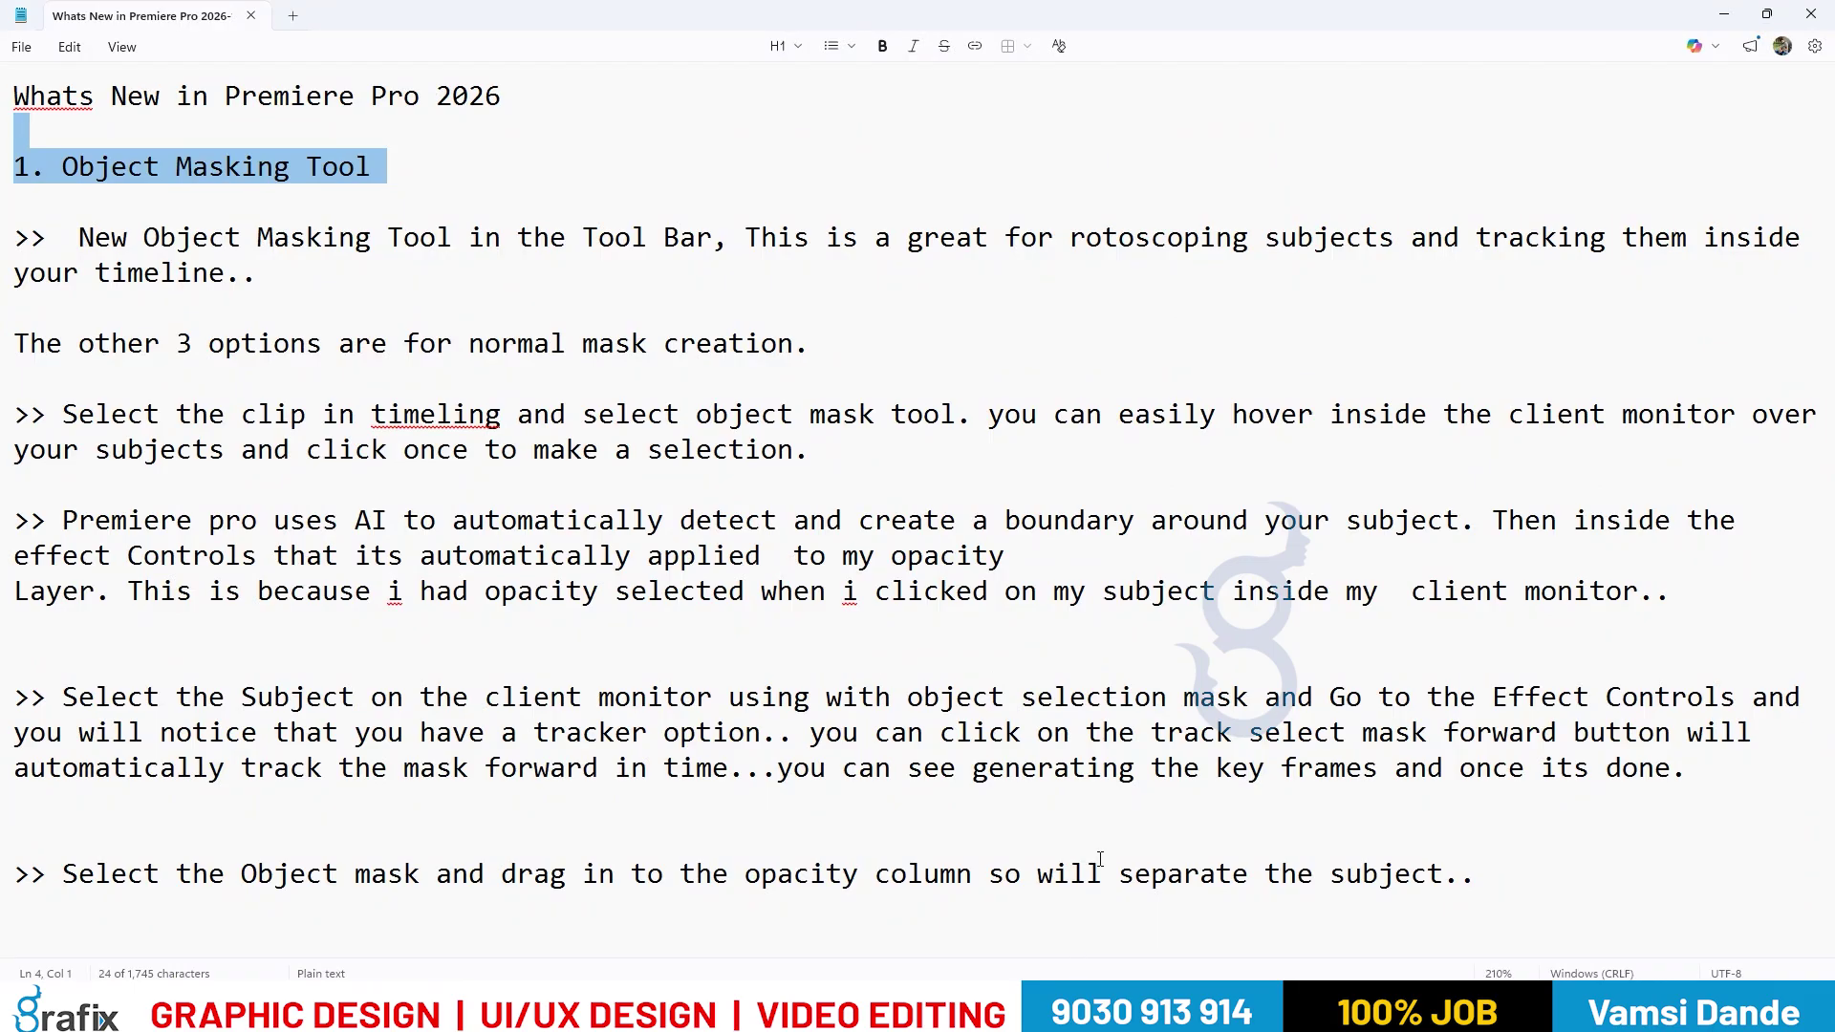
left_click_drag(1071, 239, 1239, 232)
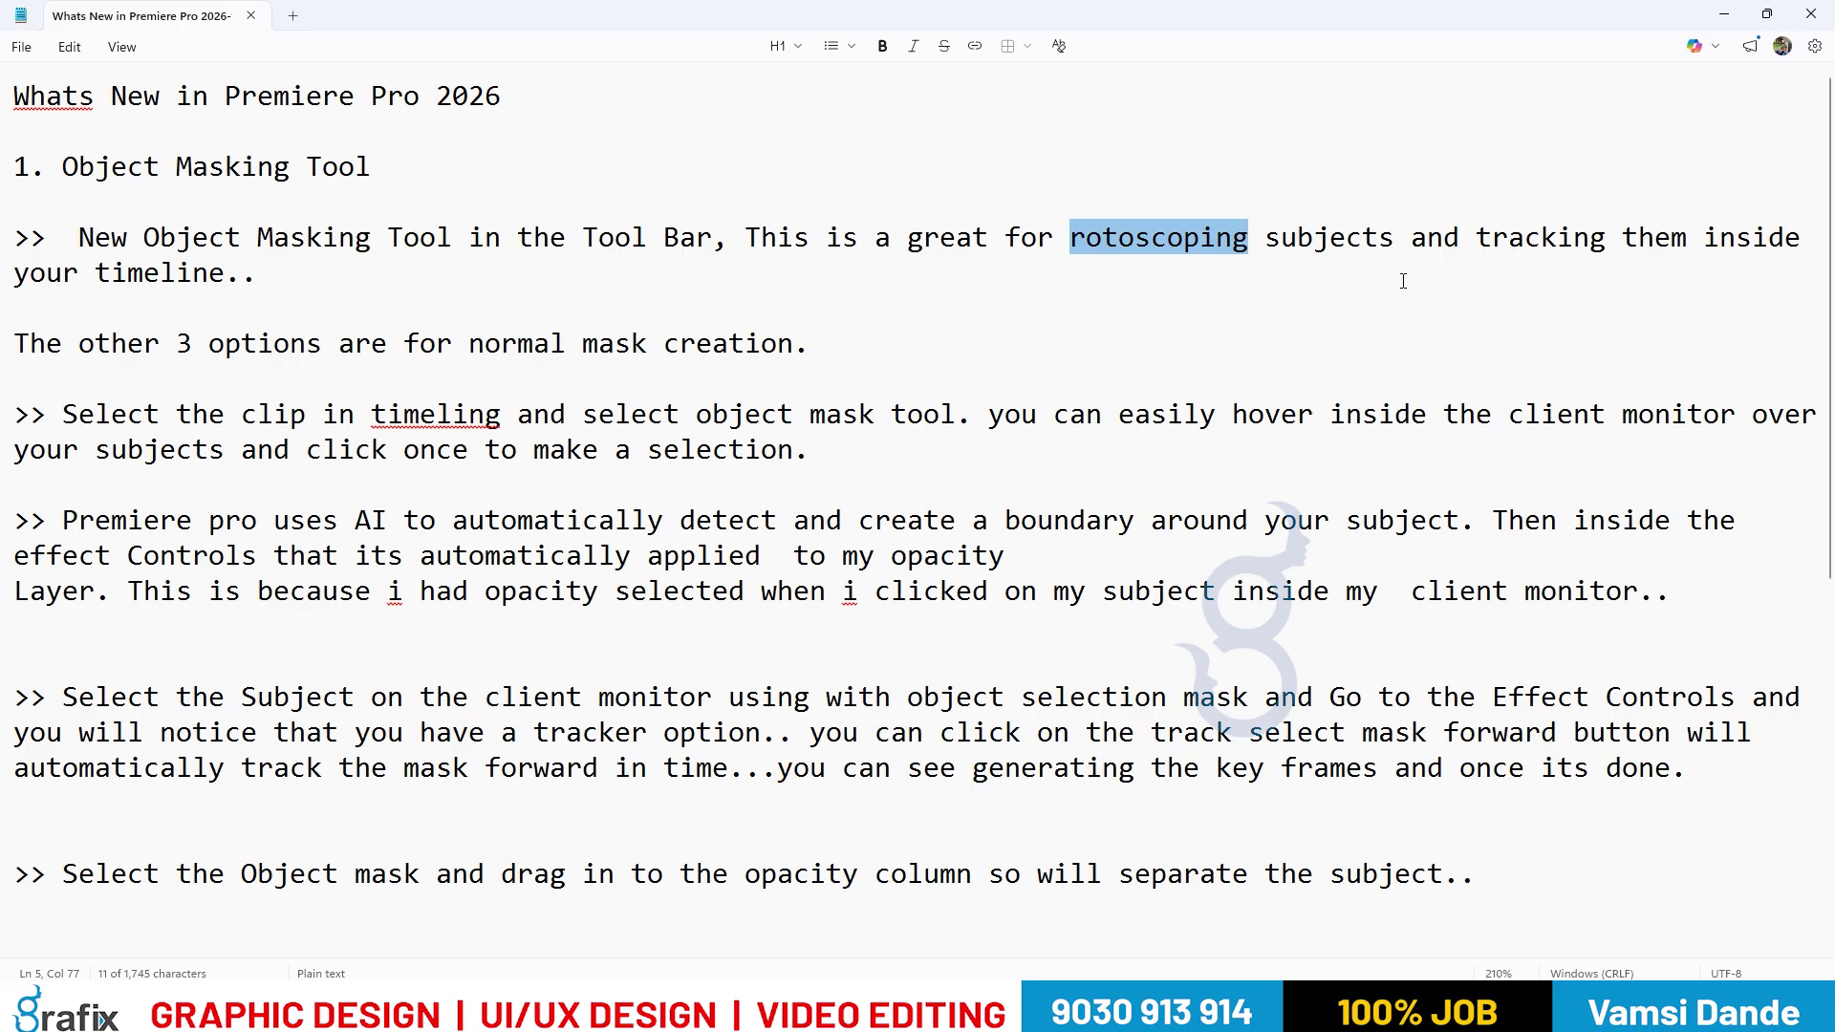
left_click(1215, 219)
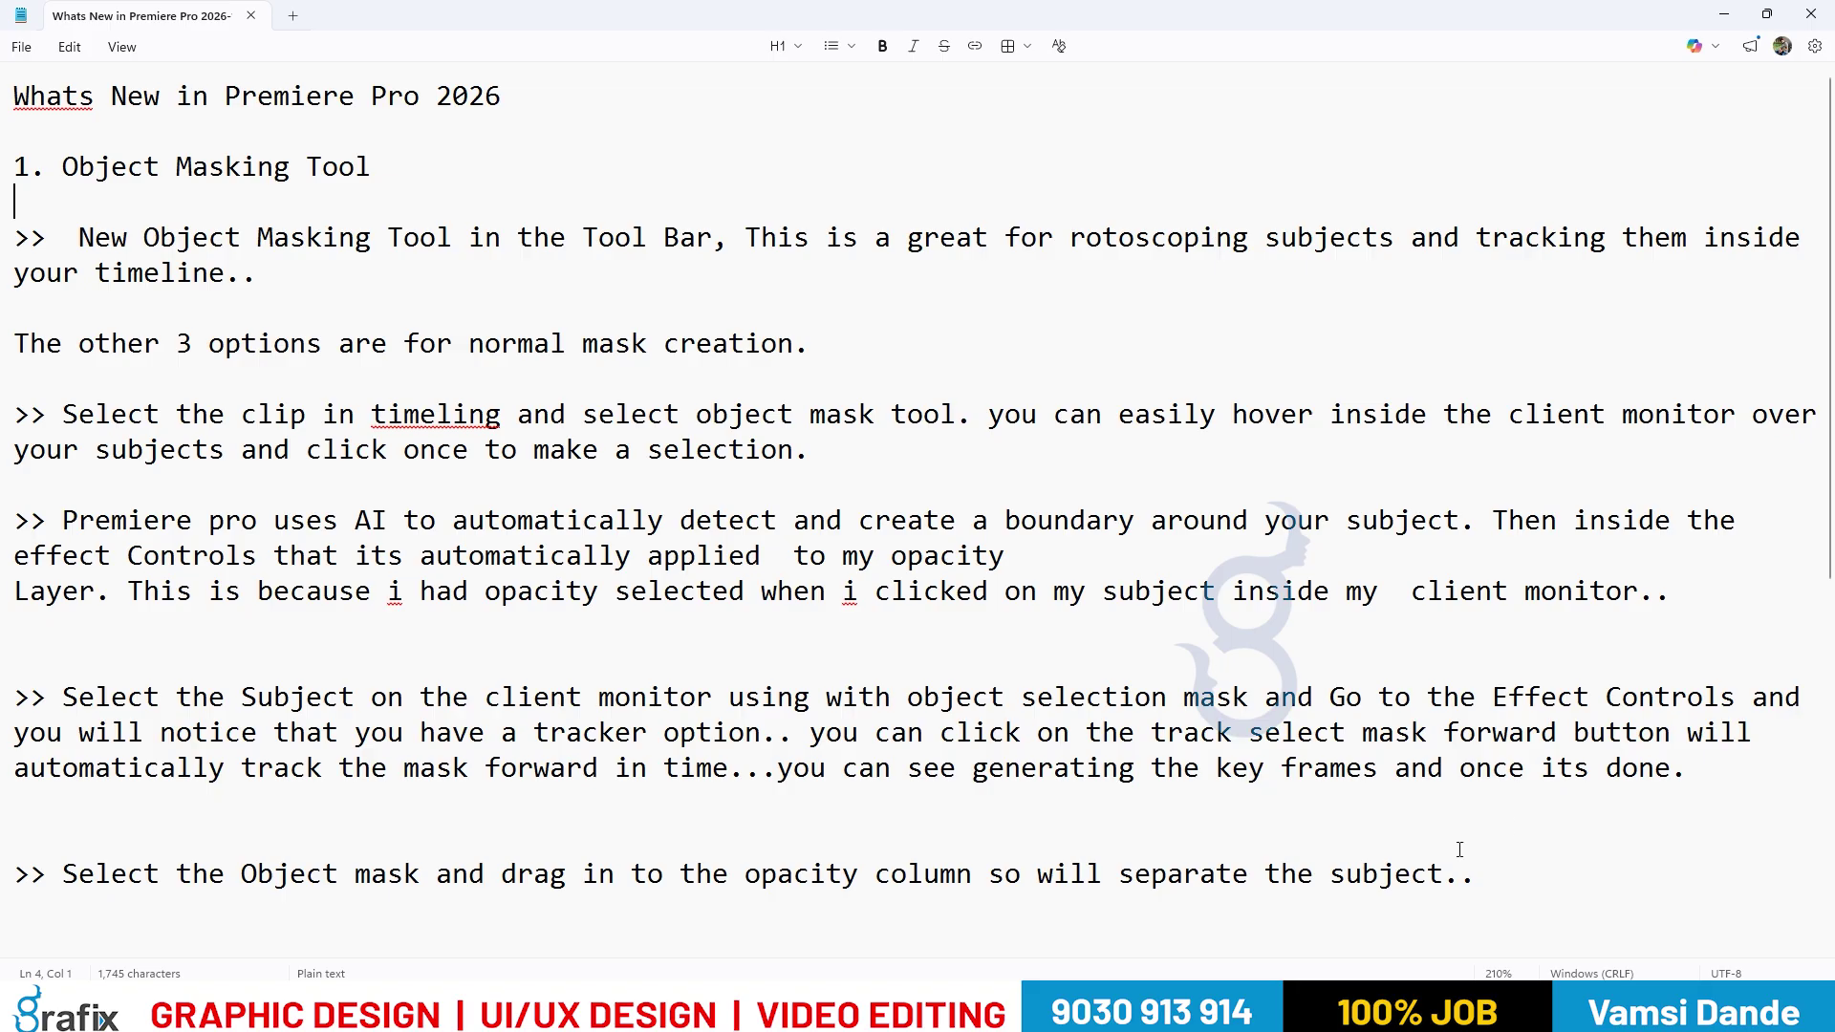
Switch to the Google Meet call to admit the waiting guest, and return to the Premiere Pro notes.
mouse_move(966, 1009)
left_click(861, 889)
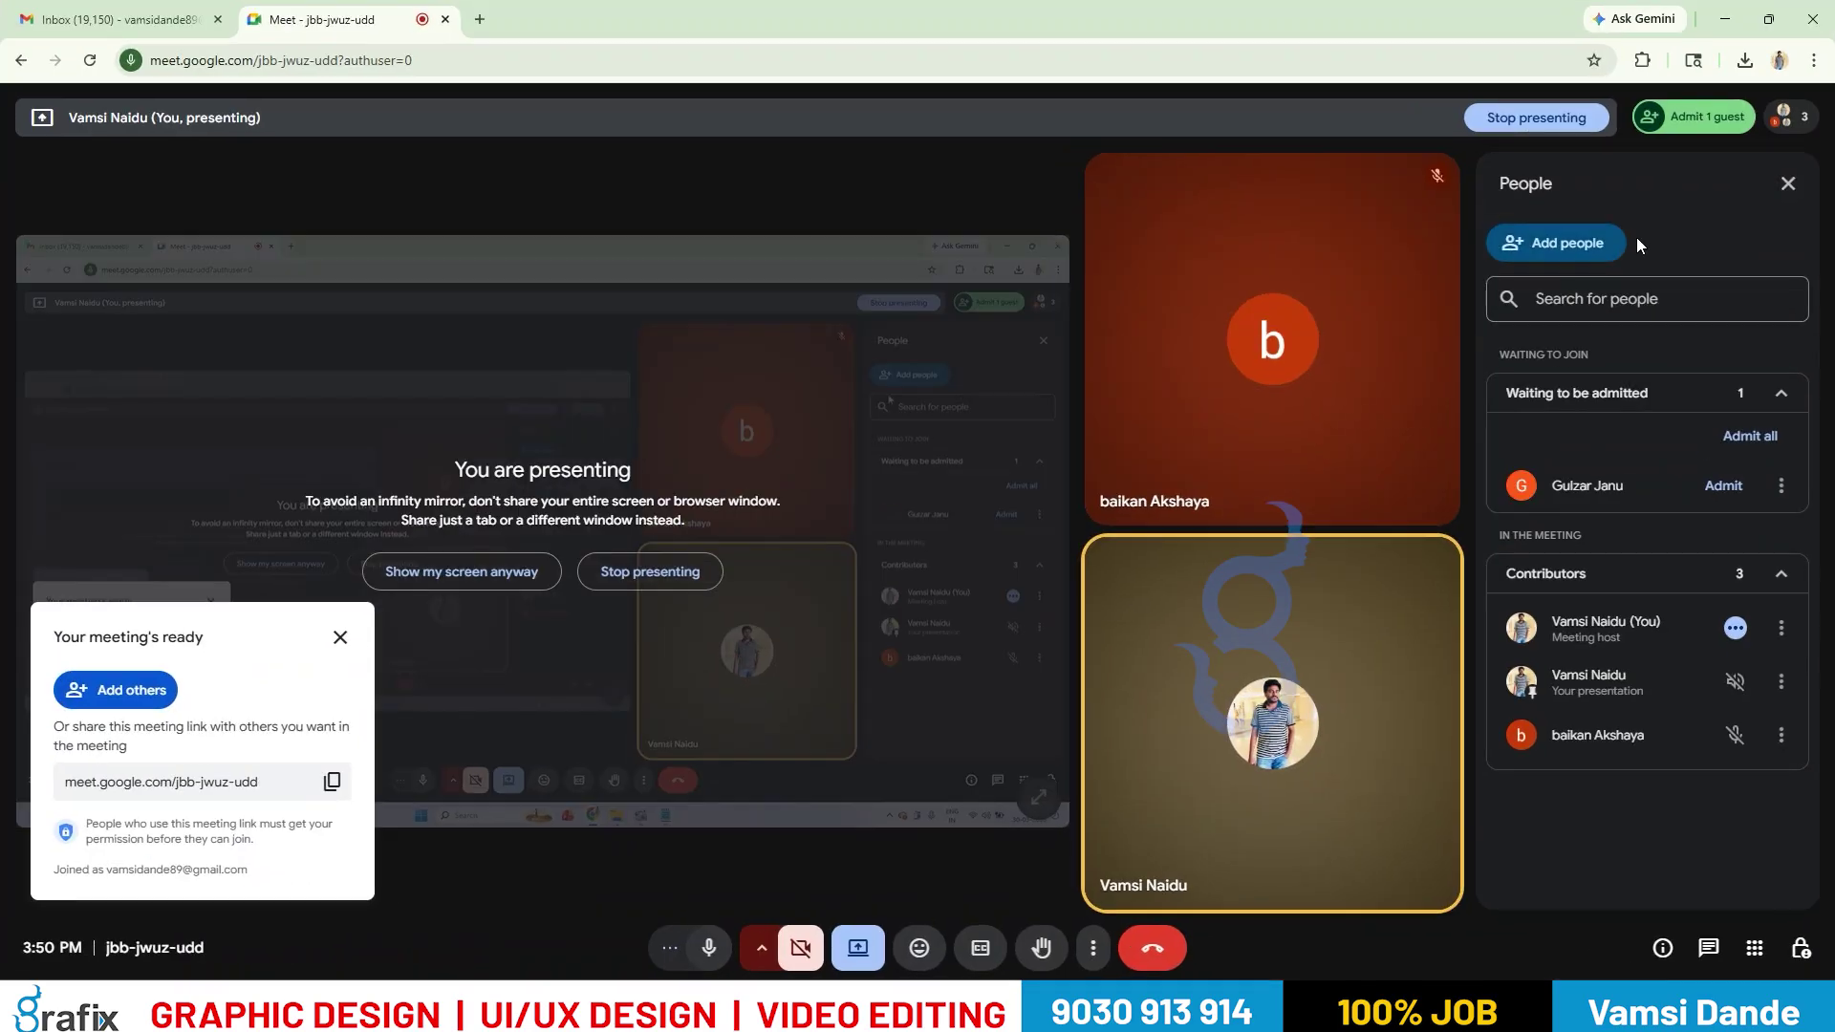
left_click(1707, 125)
left_click(1698, 125)
mouse_move(1702, 128)
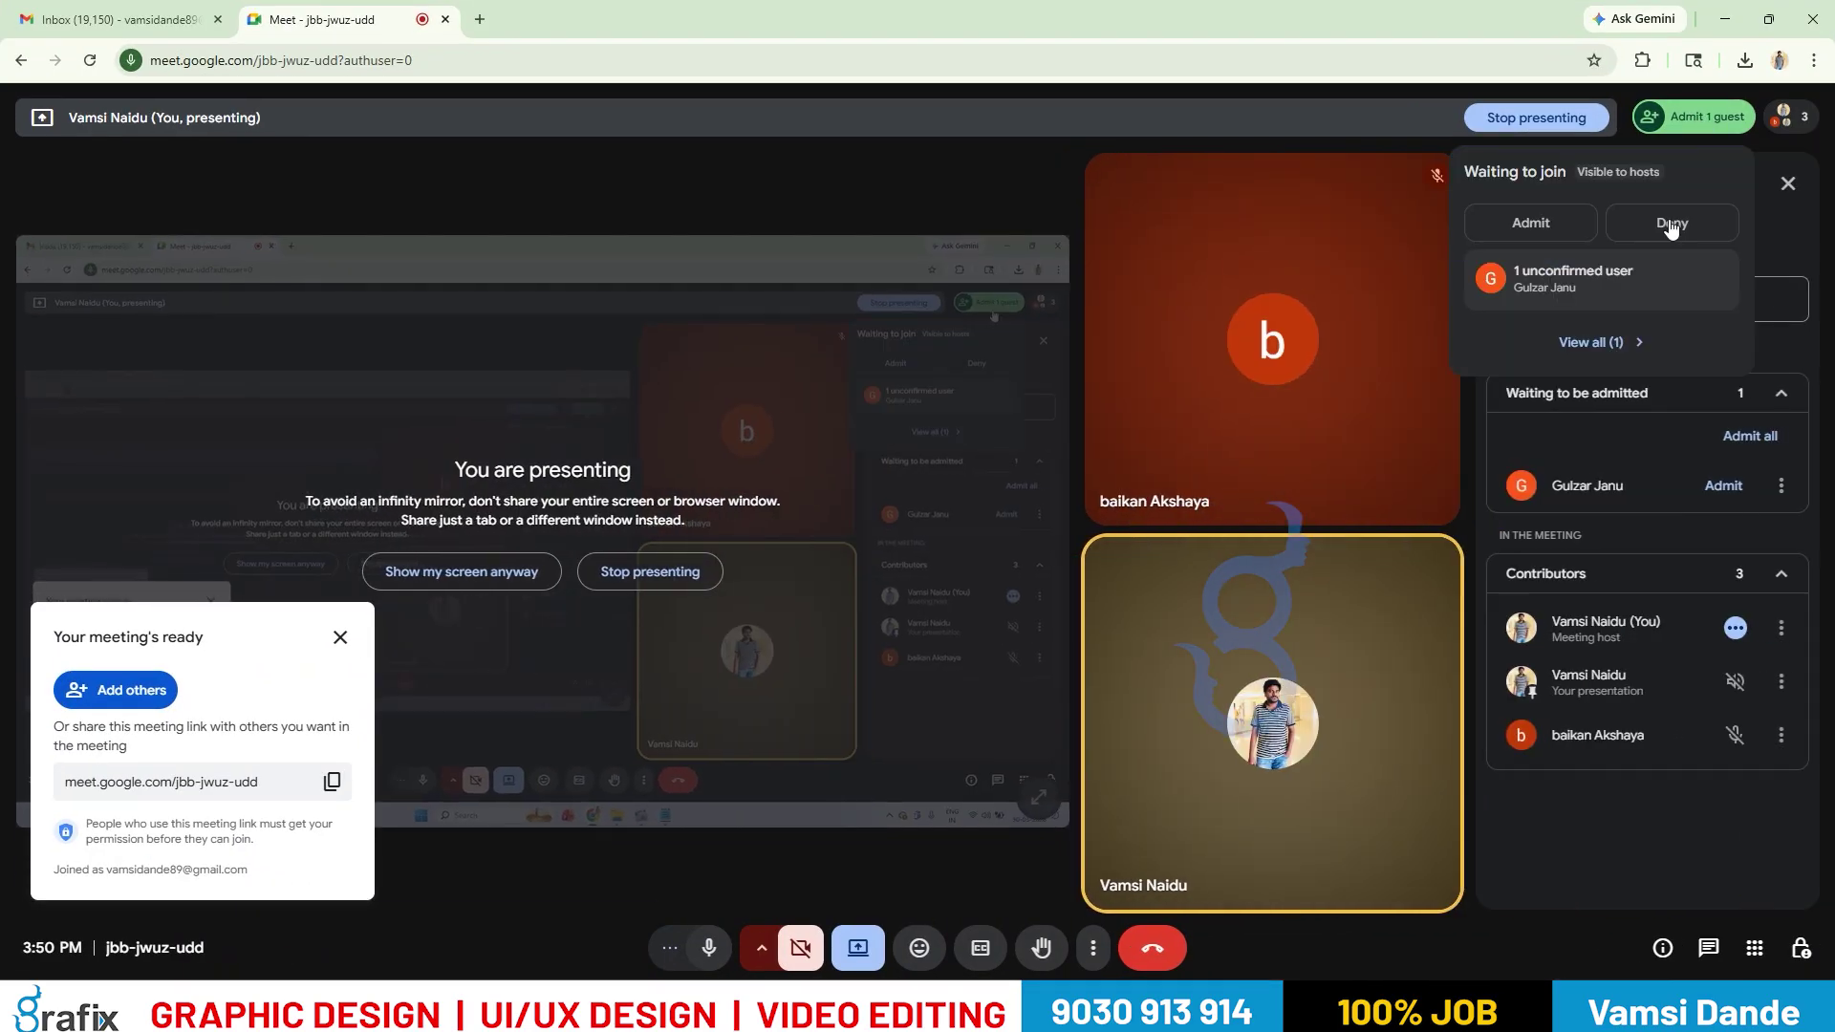
left_click(1723, 485)
key("alt+Tab")
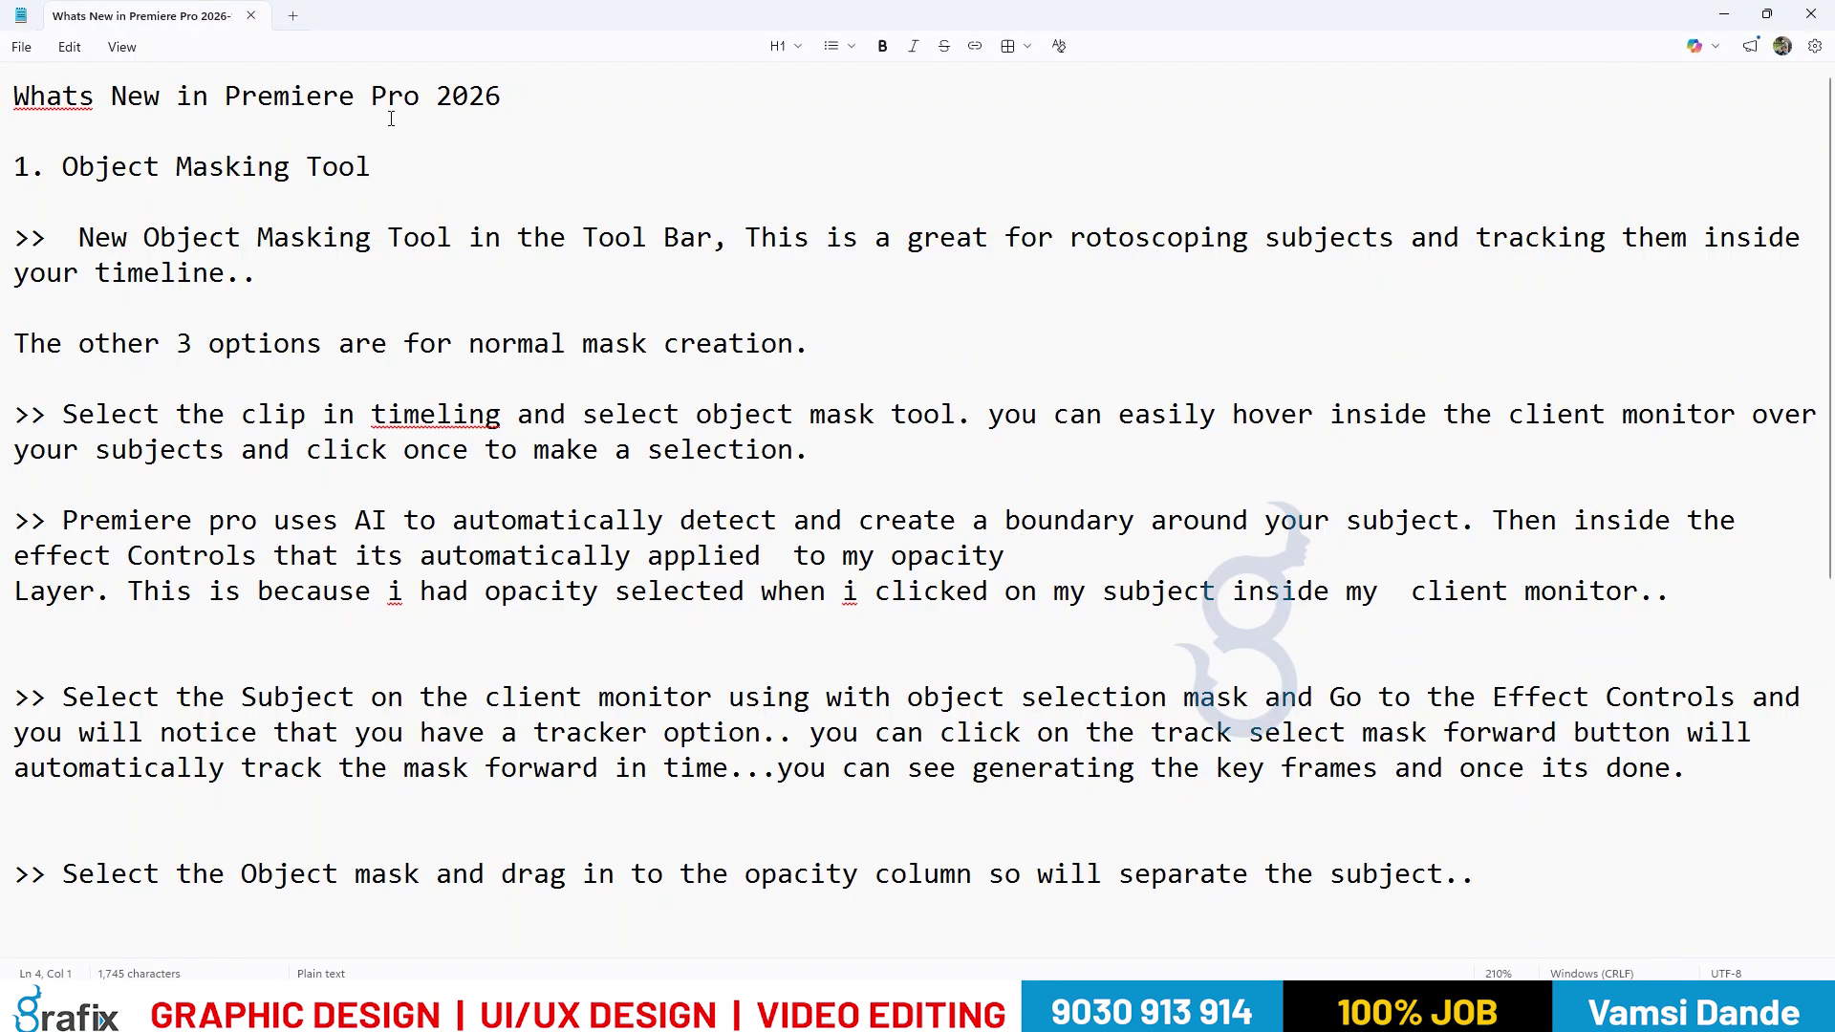
Launch Adobe Premiere Pro 2026 and start a new project.
left_click_drag(391, 119, 422, 96)
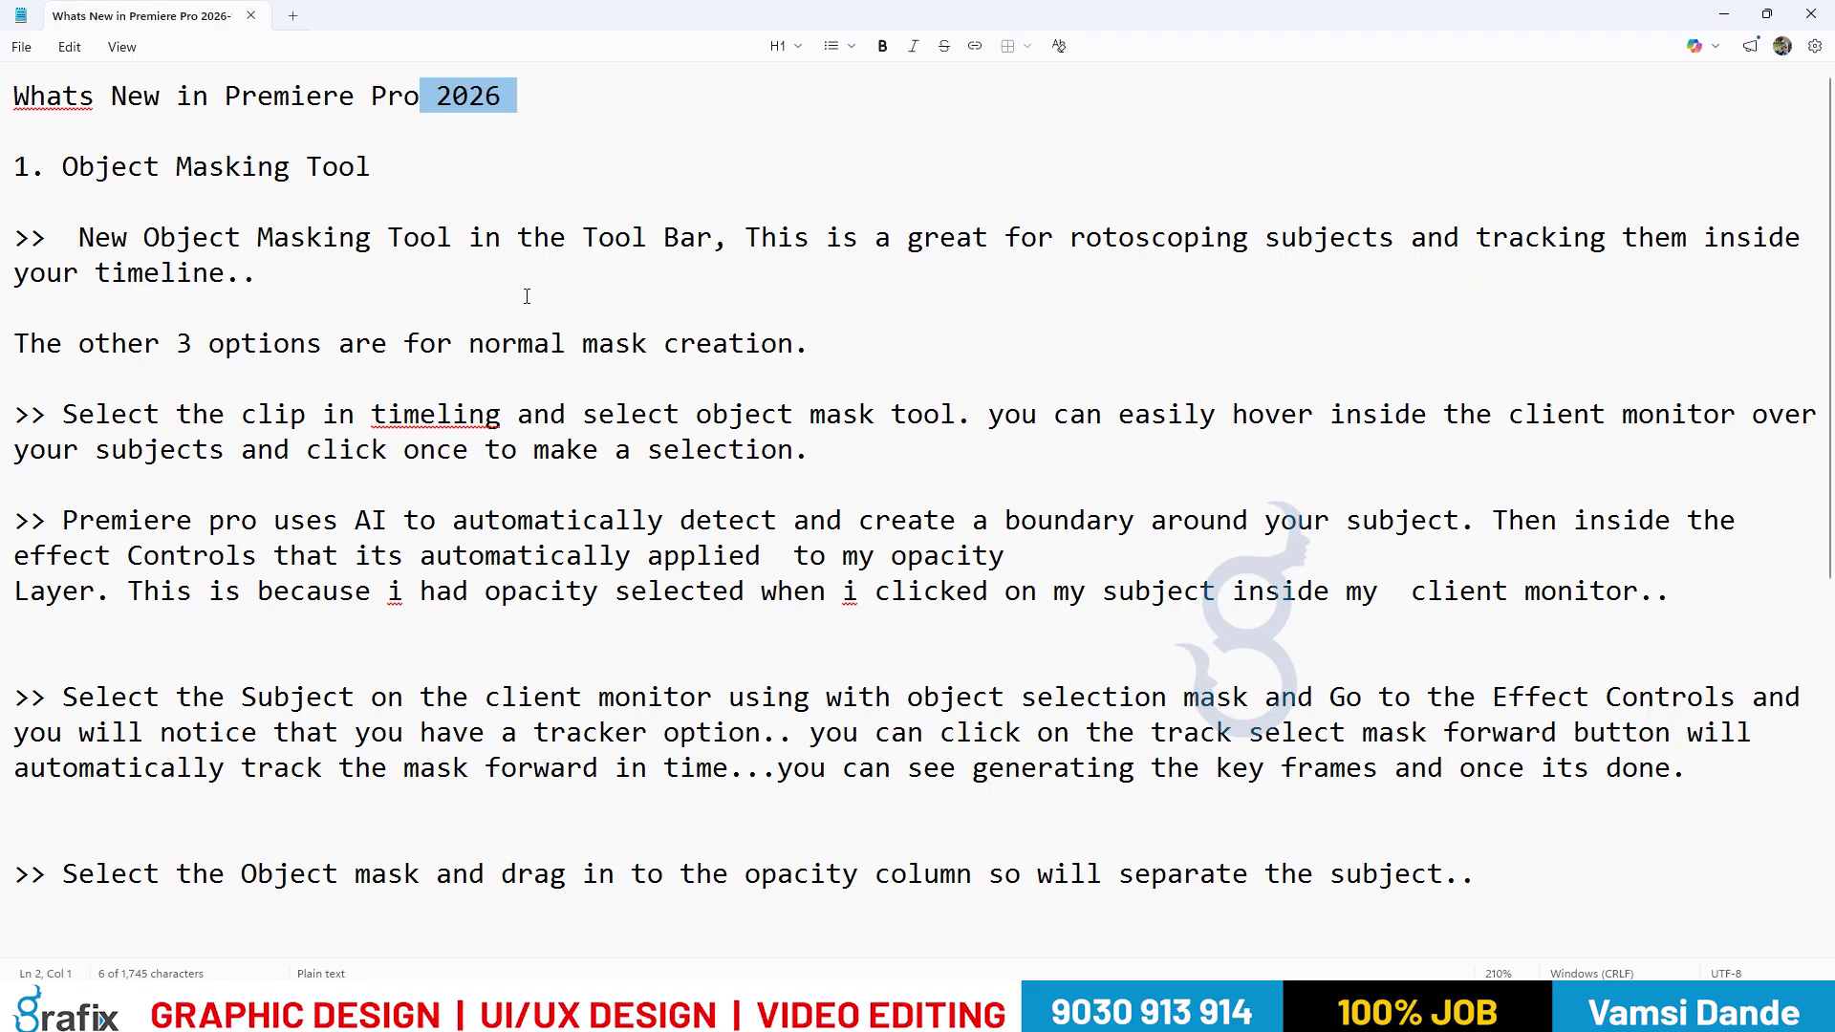
key("super")
type("pre")
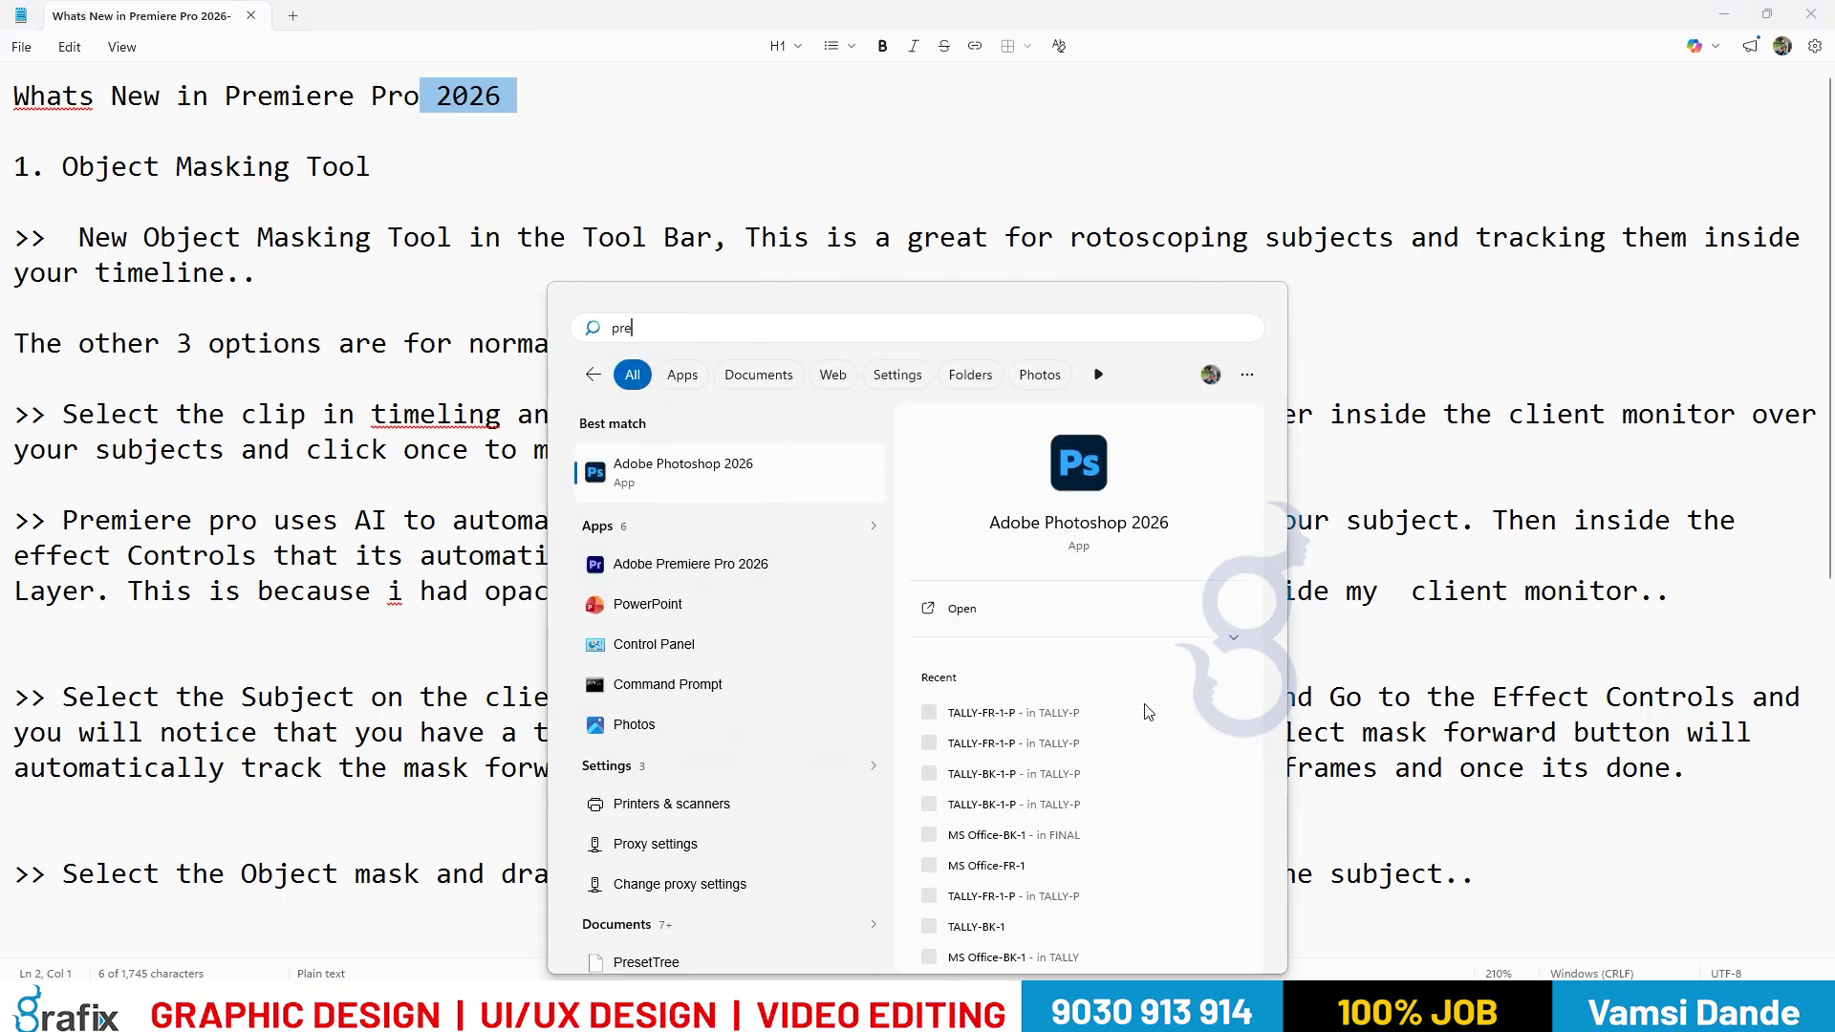
left_click(762, 562)
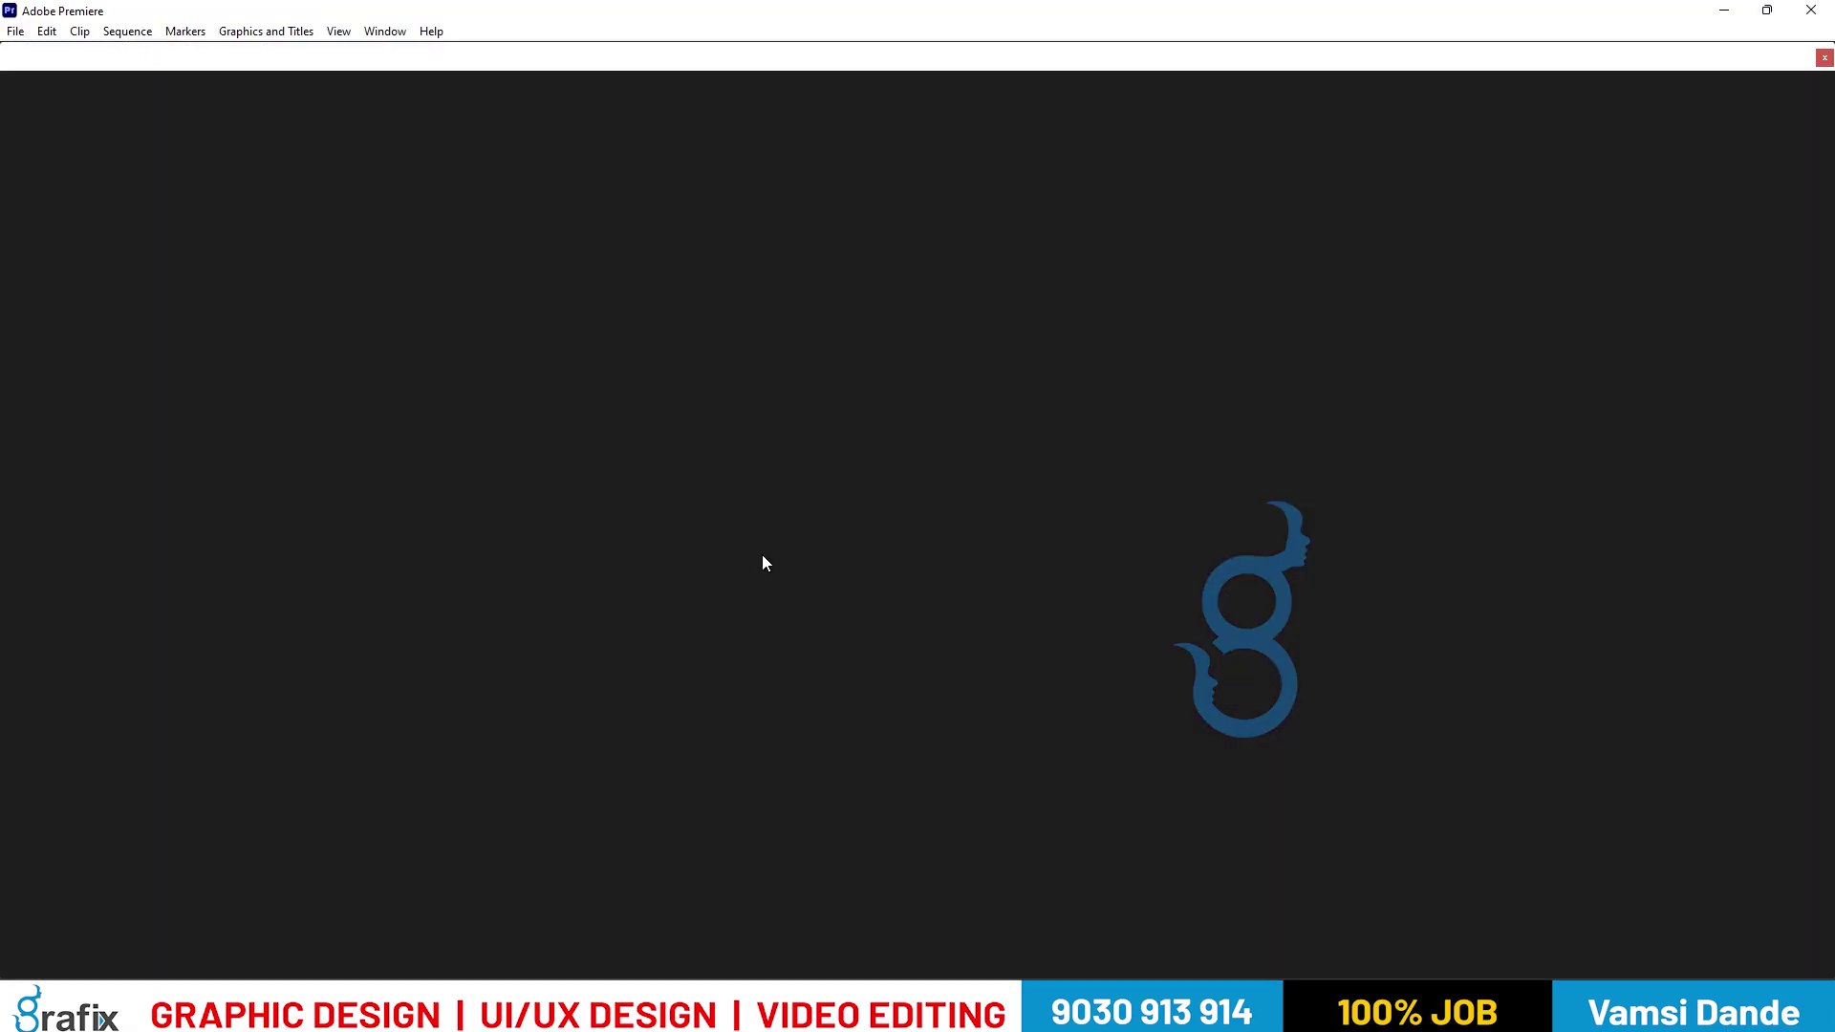
left_click(15, 32)
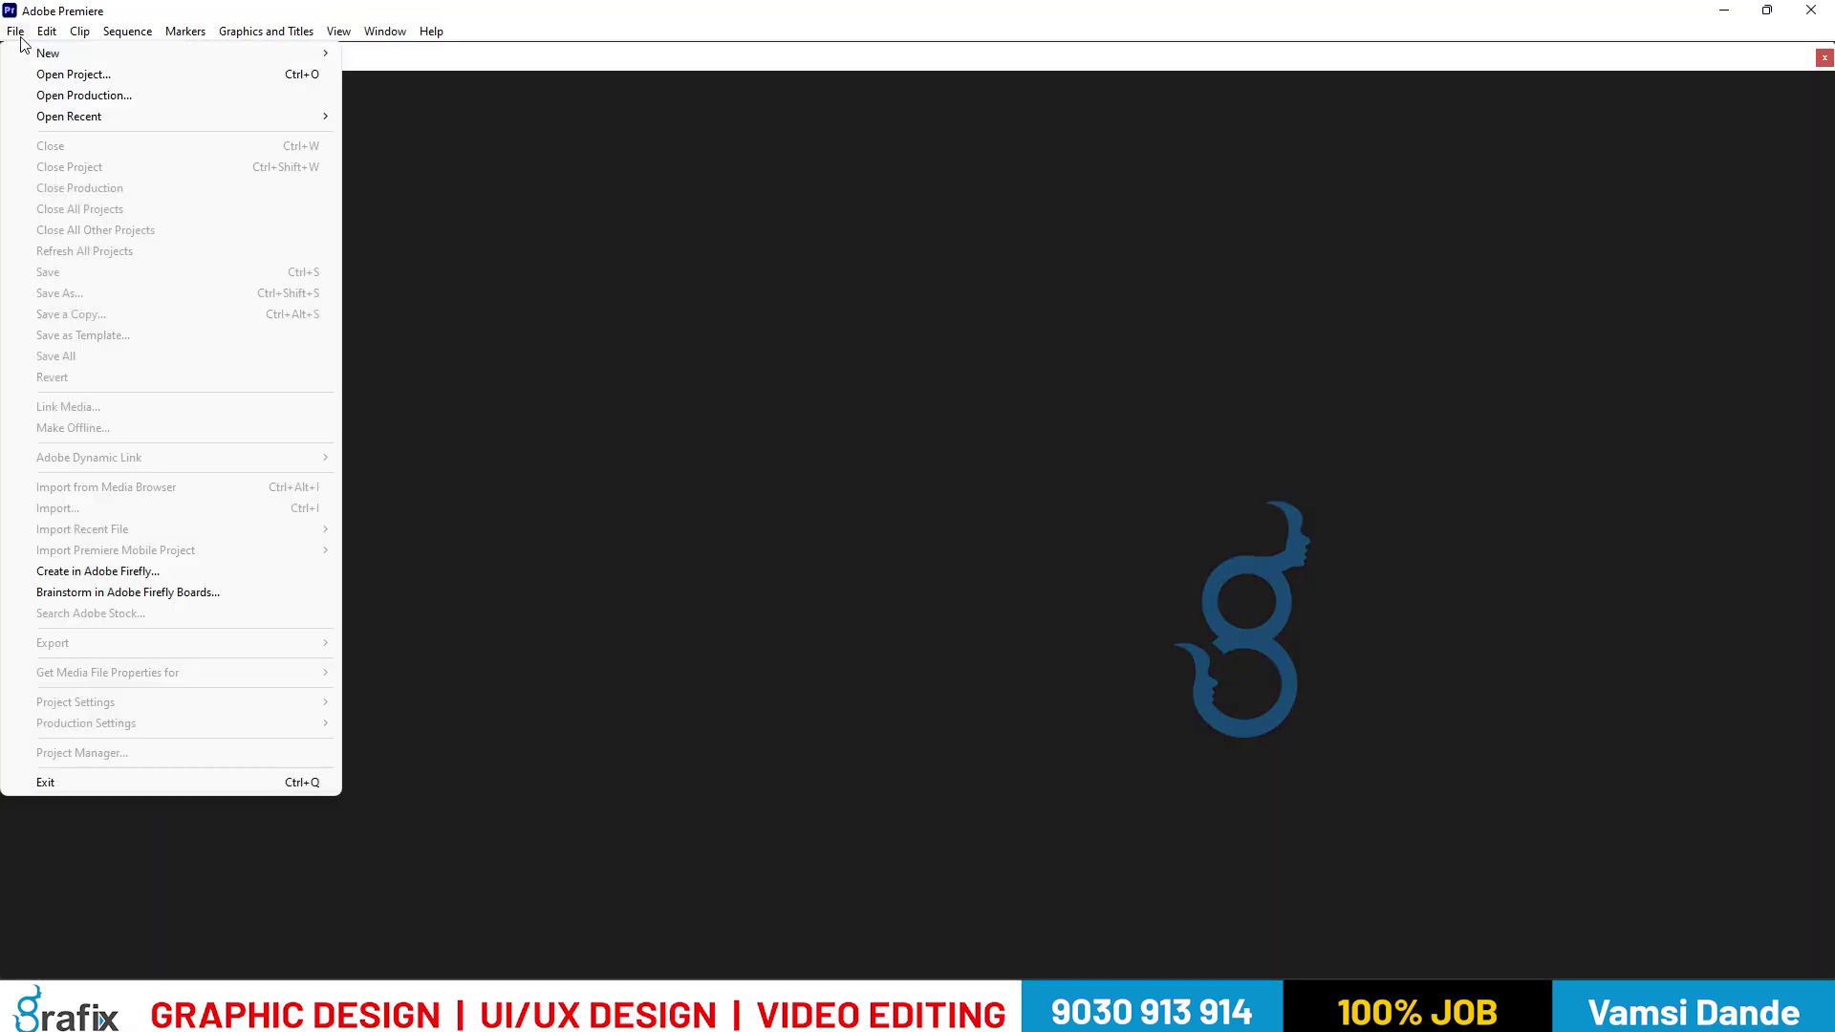
left_click(18, 32)
mouse_move(57, 53)
left_click(350, 51)
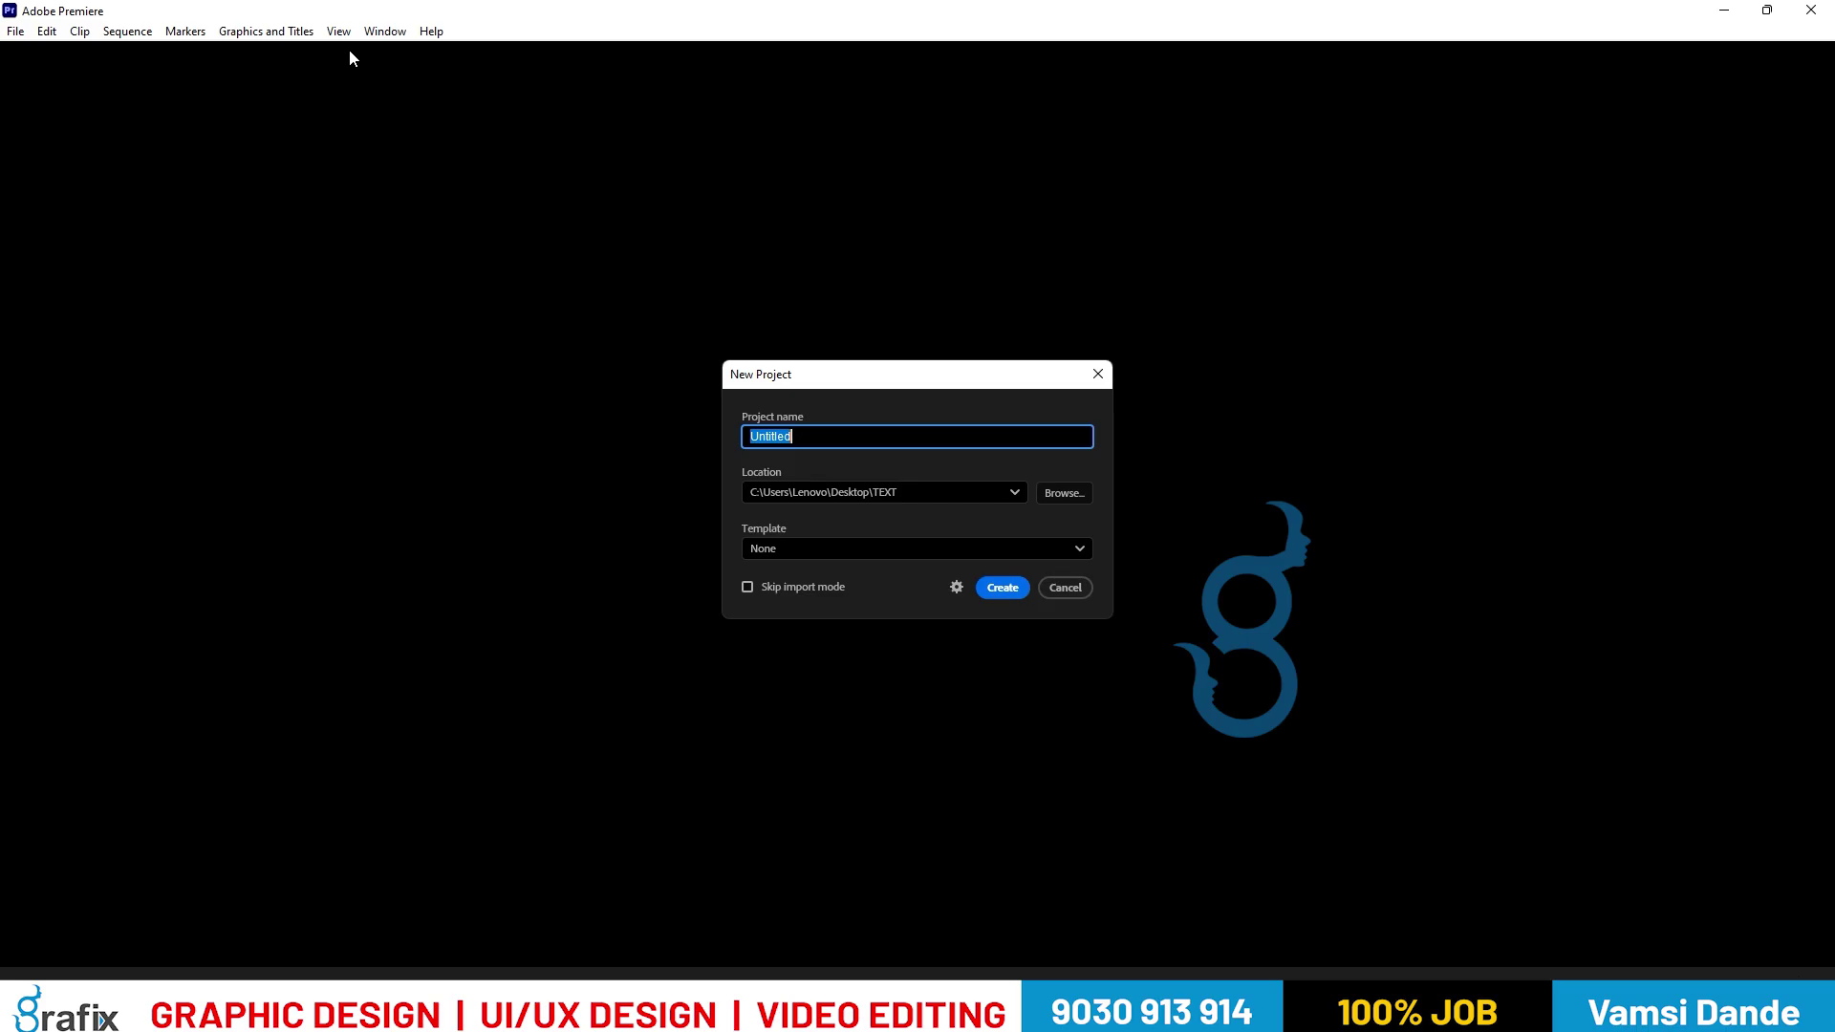
Name the new project "2026 Options".
left_click_drag(820, 373, 687, 275)
left_click(703, 337)
left_click(793, 326)
left_click_drag(794, 327, 614, 330)
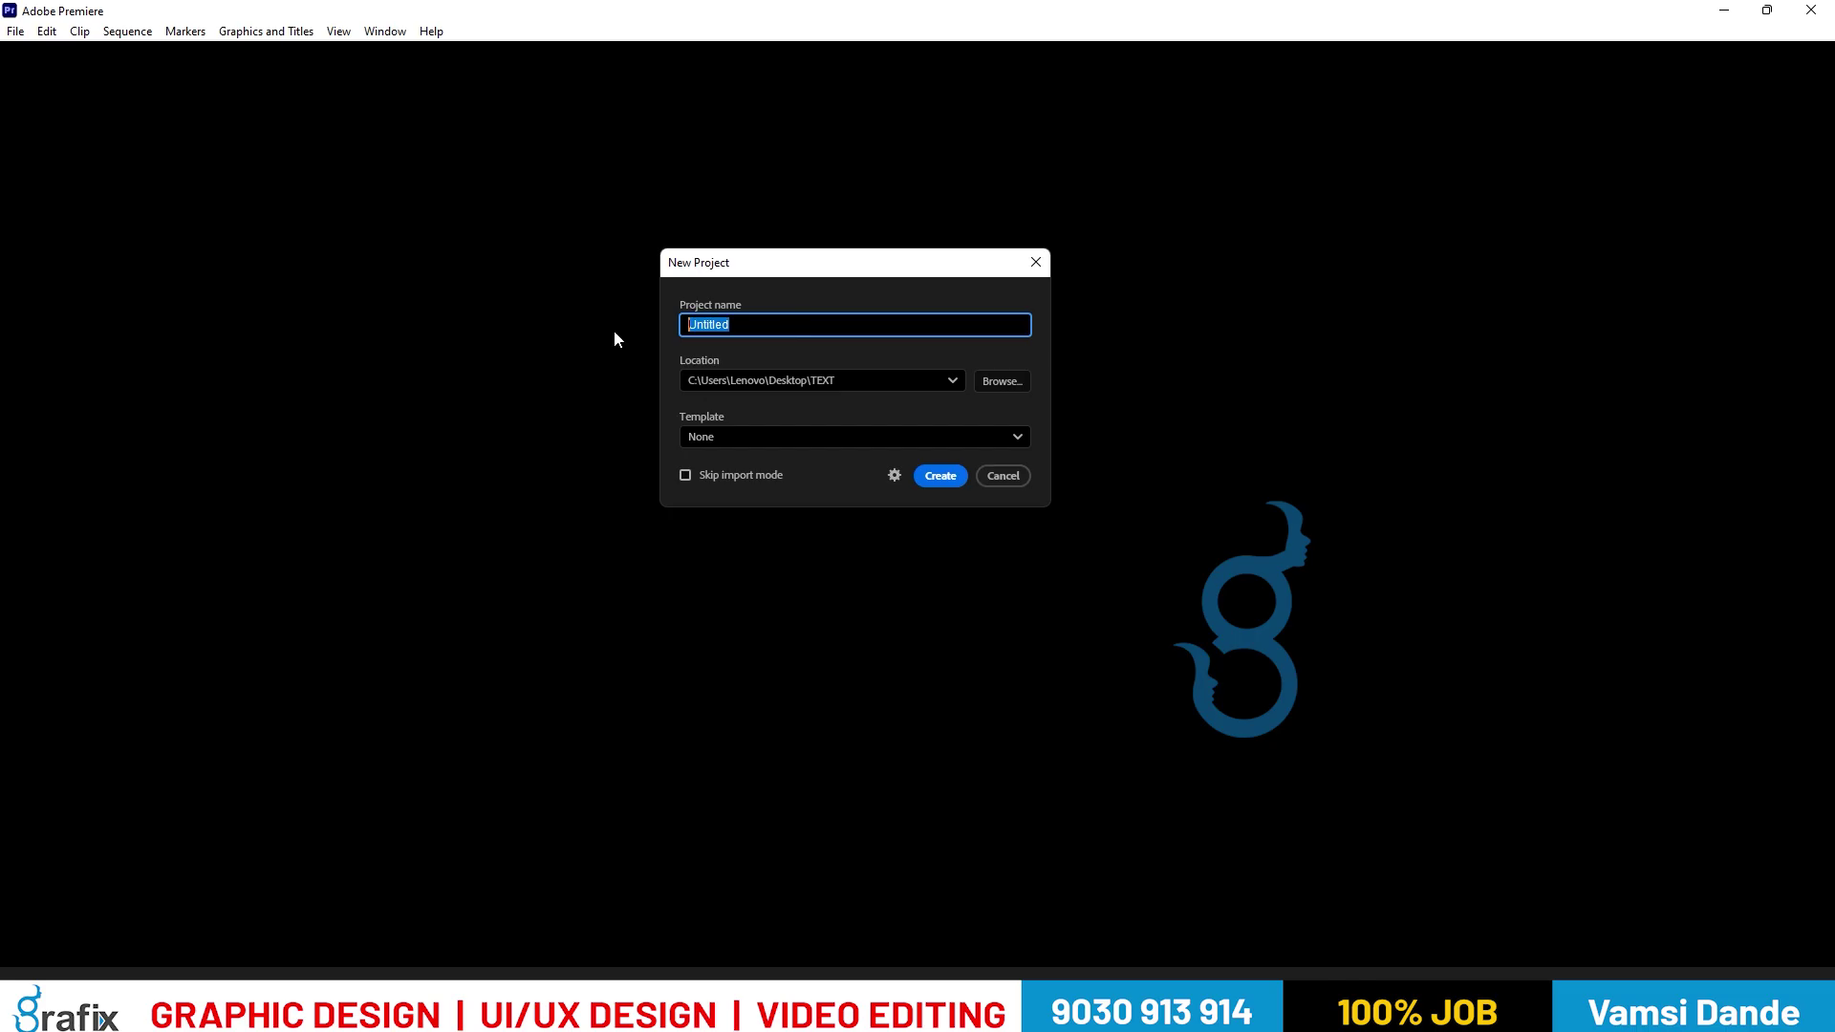
type("2026 Options")
key("Tab")
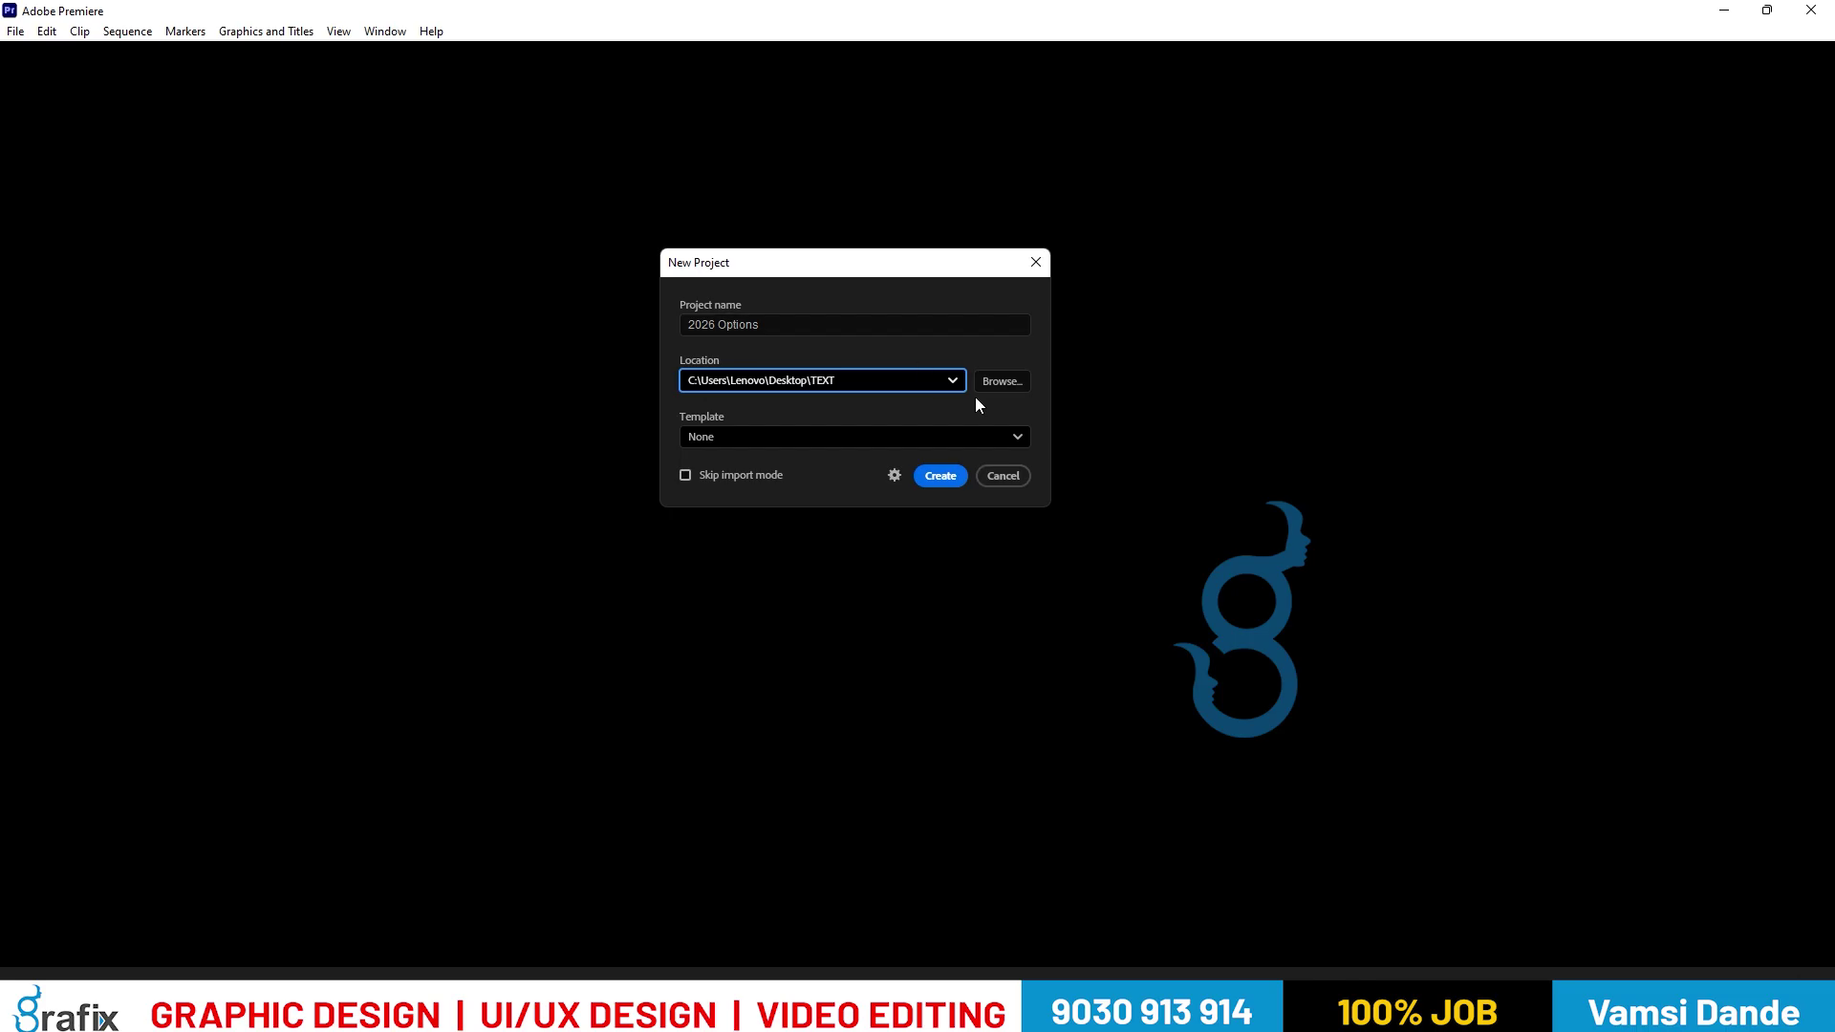
Create a "2026 Features" folder on the Desktop as the project location and name the project 01.
left_click(1000, 382)
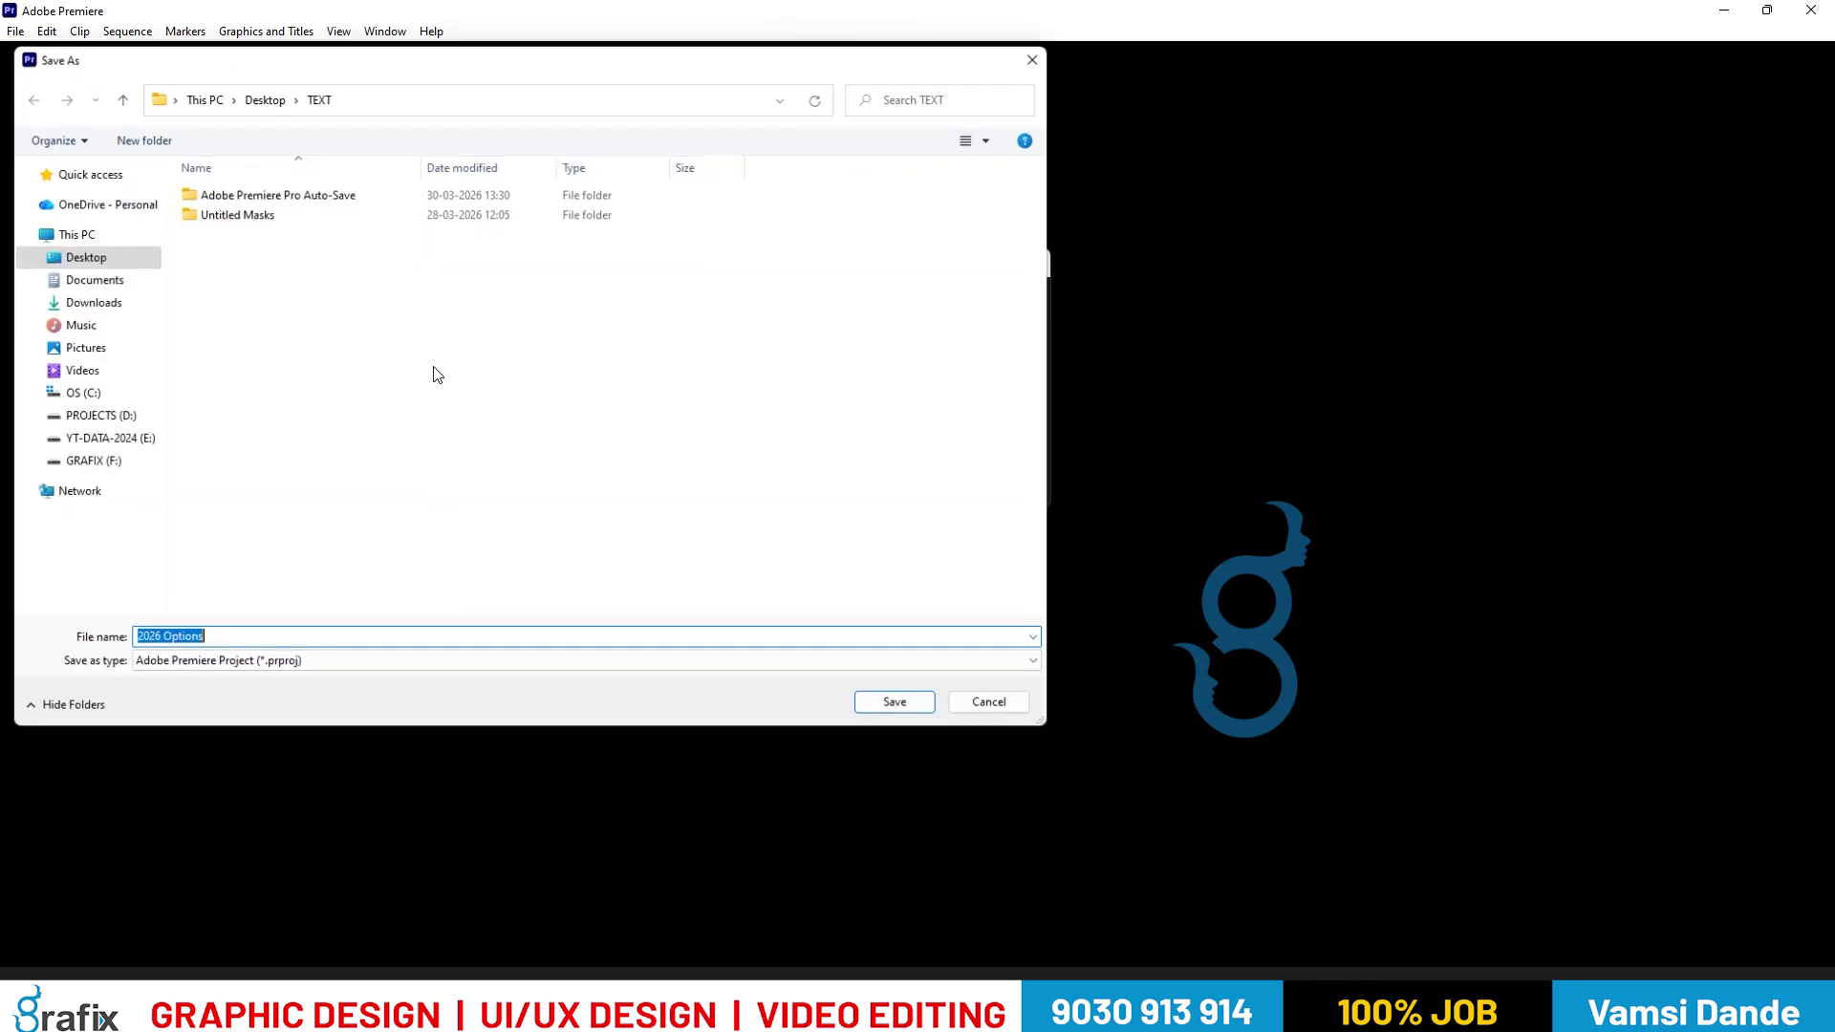
left_click(81, 440)
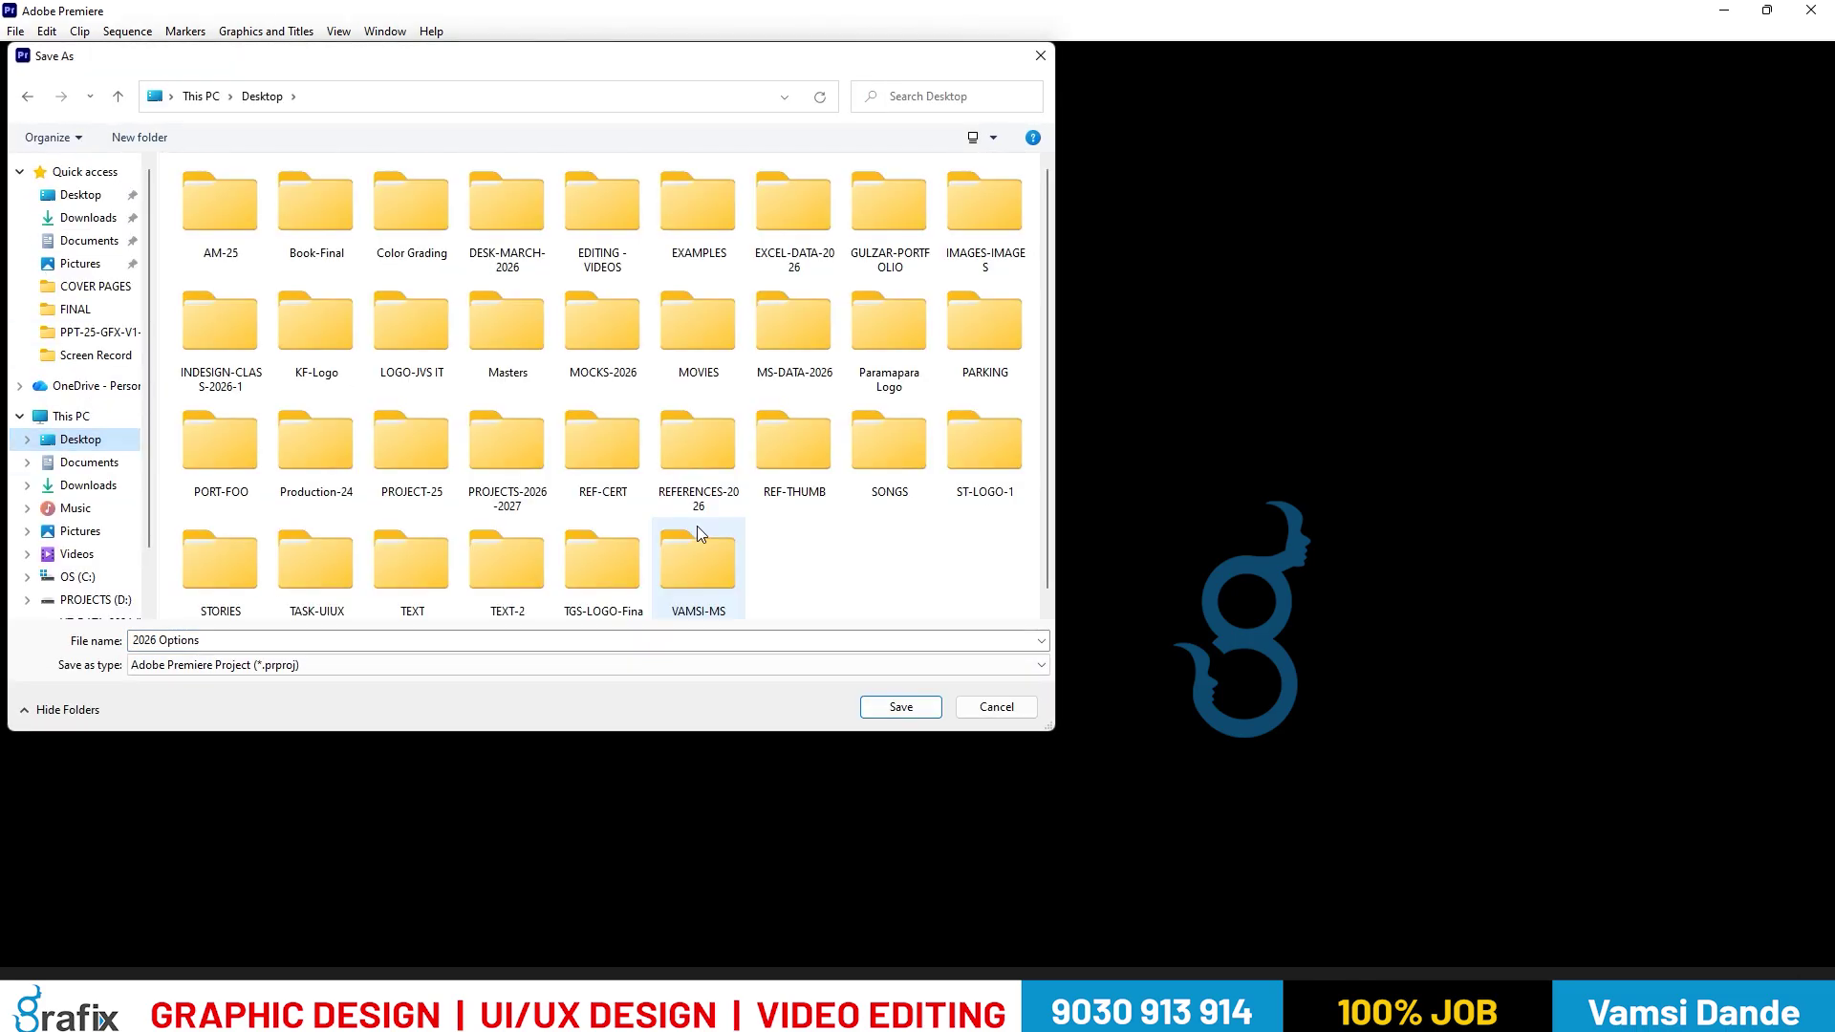
key("ctrl+shift+n")
type("2026 Features")
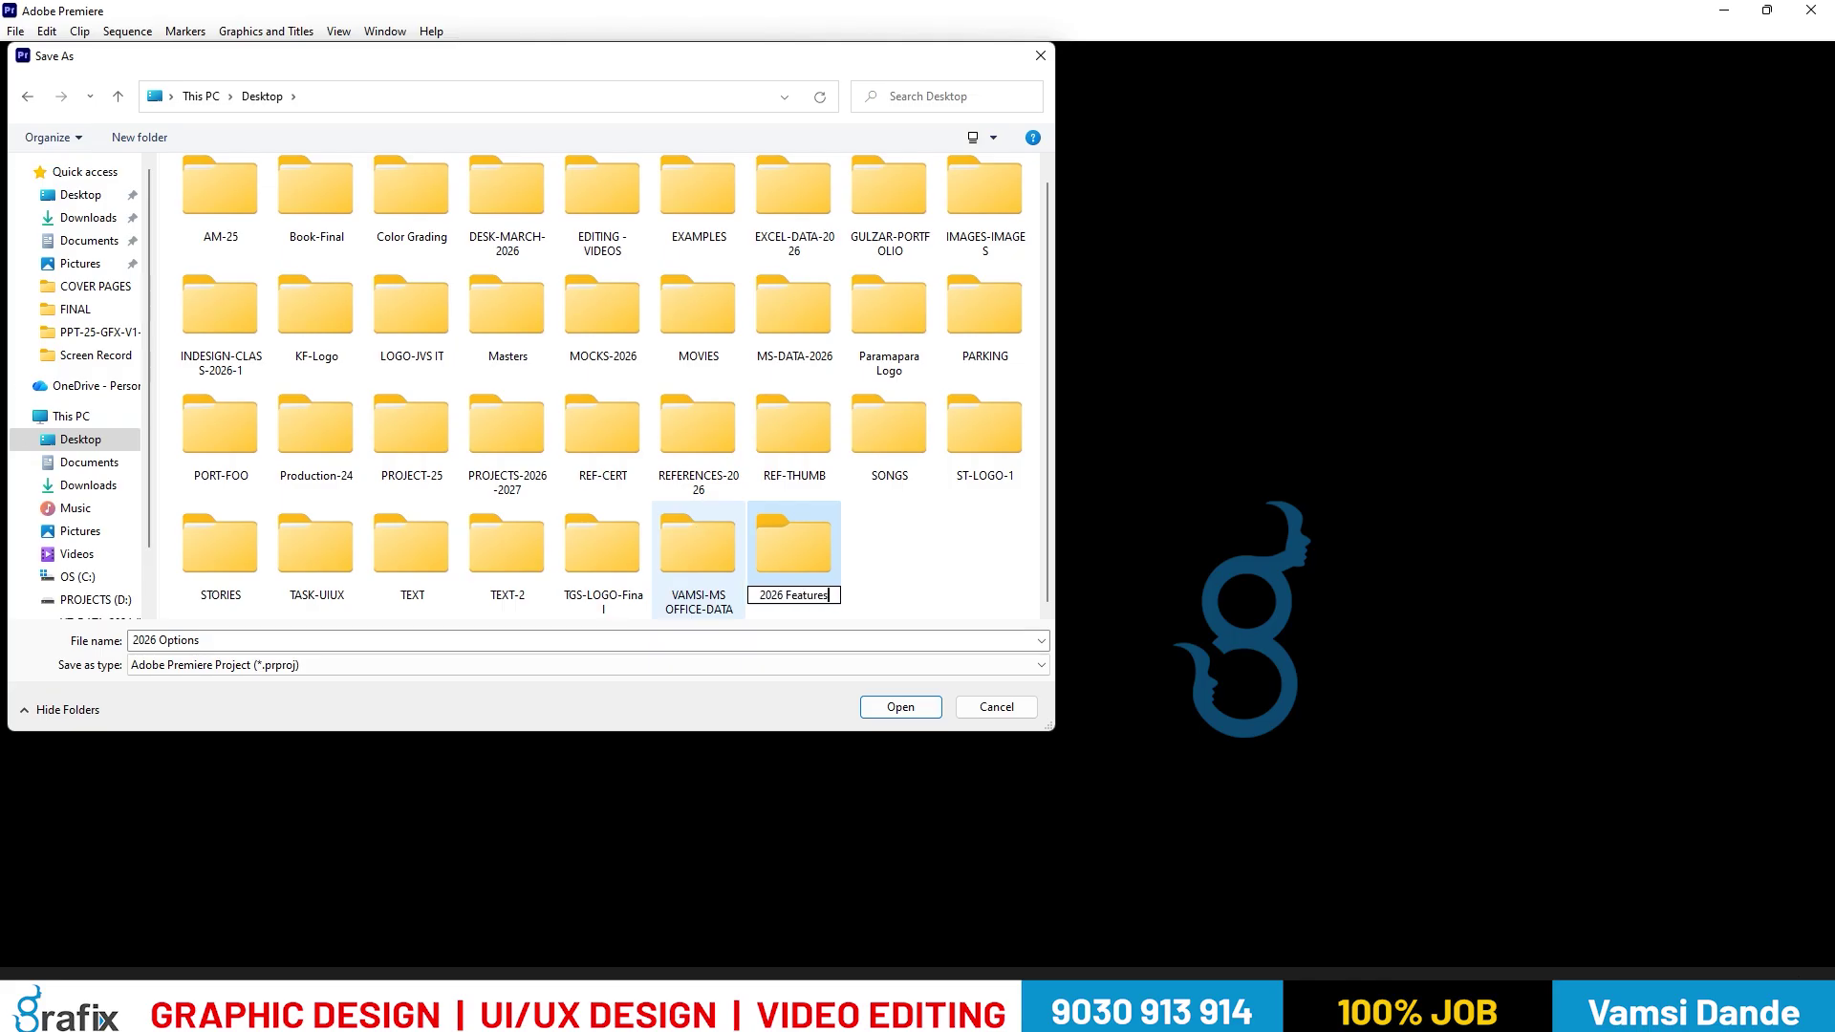
key("Return")
double_click(819, 574)
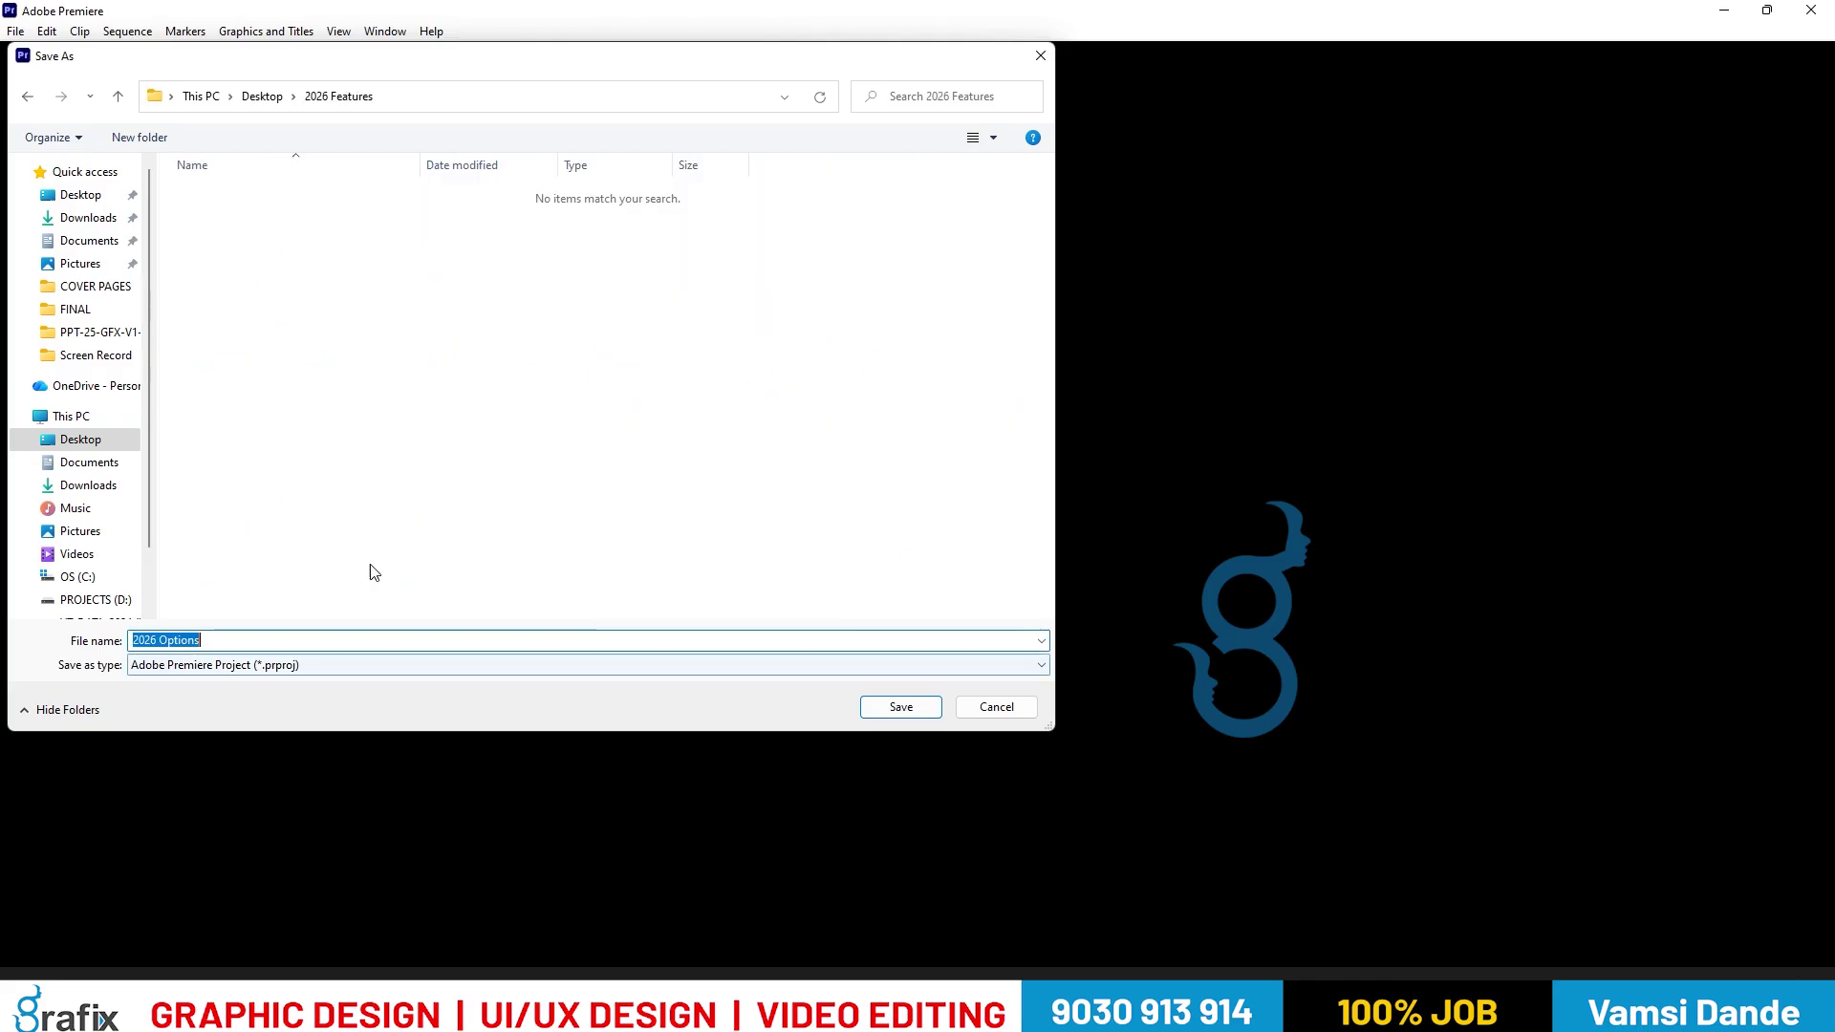
type("01")
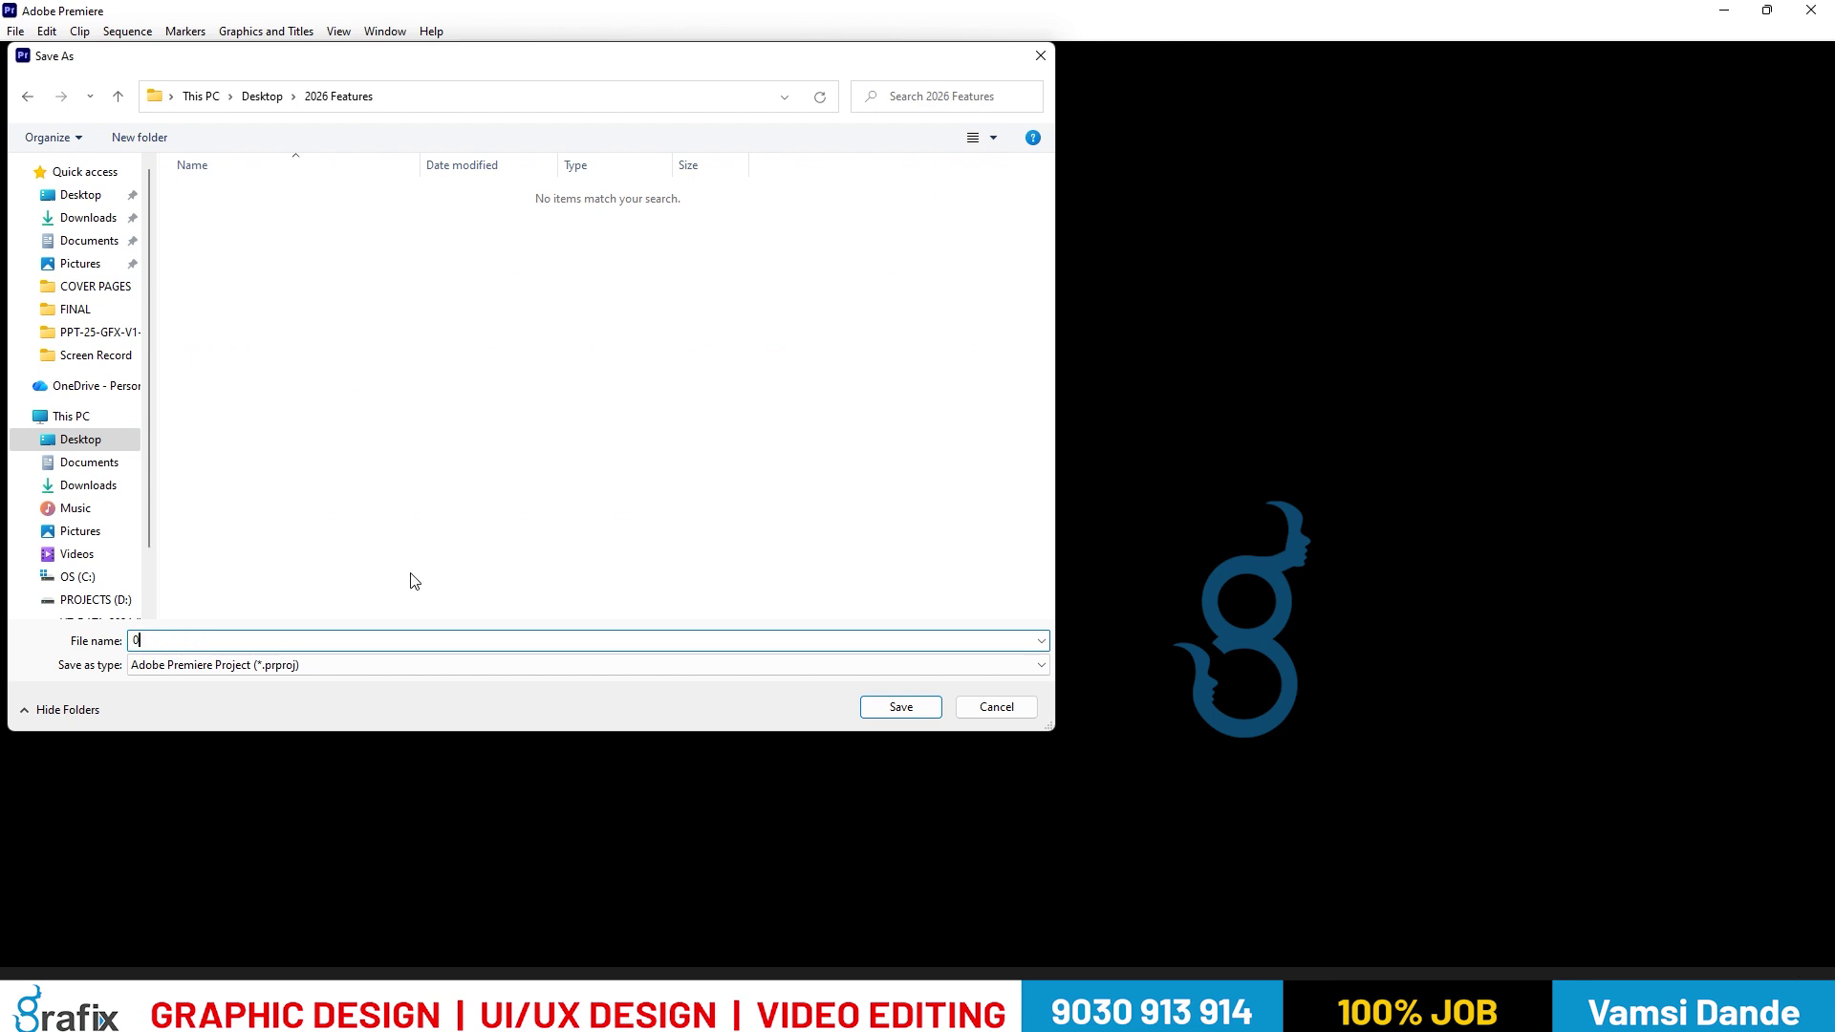
left_click(887, 713)
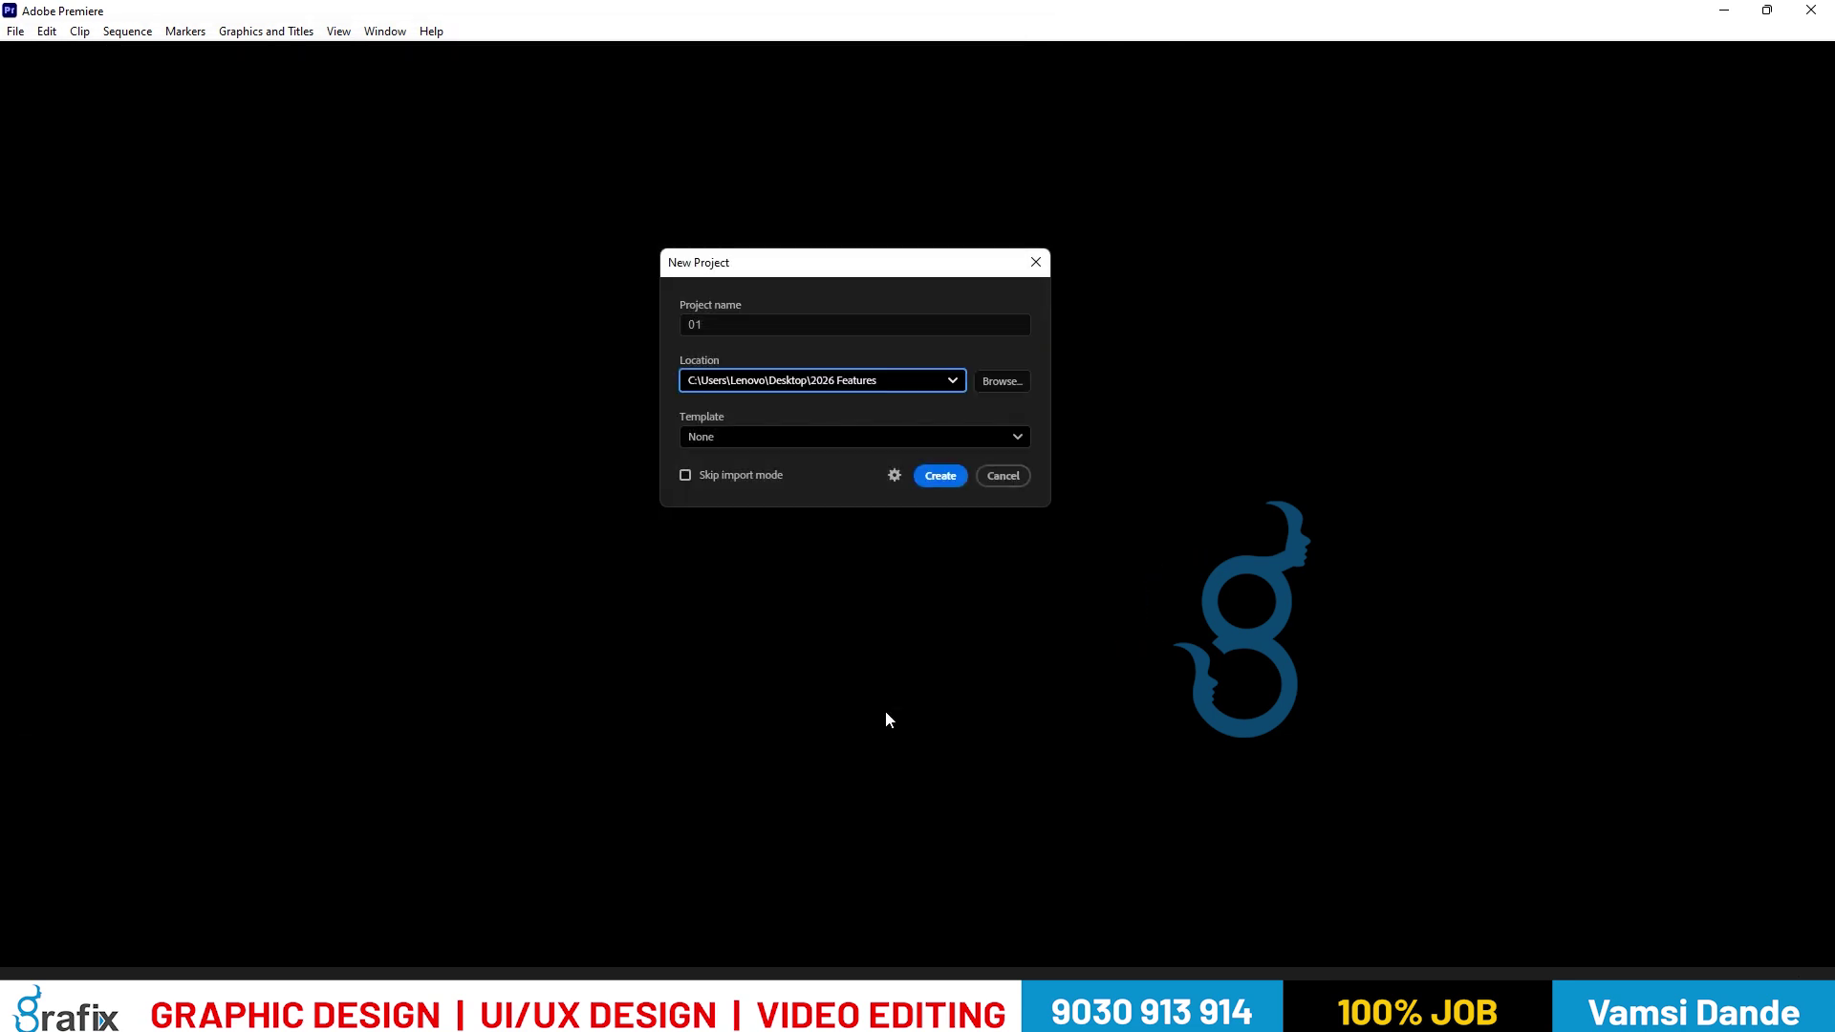
Look through the project templates, choosing None, and view the general project settings.
left_click(886, 440)
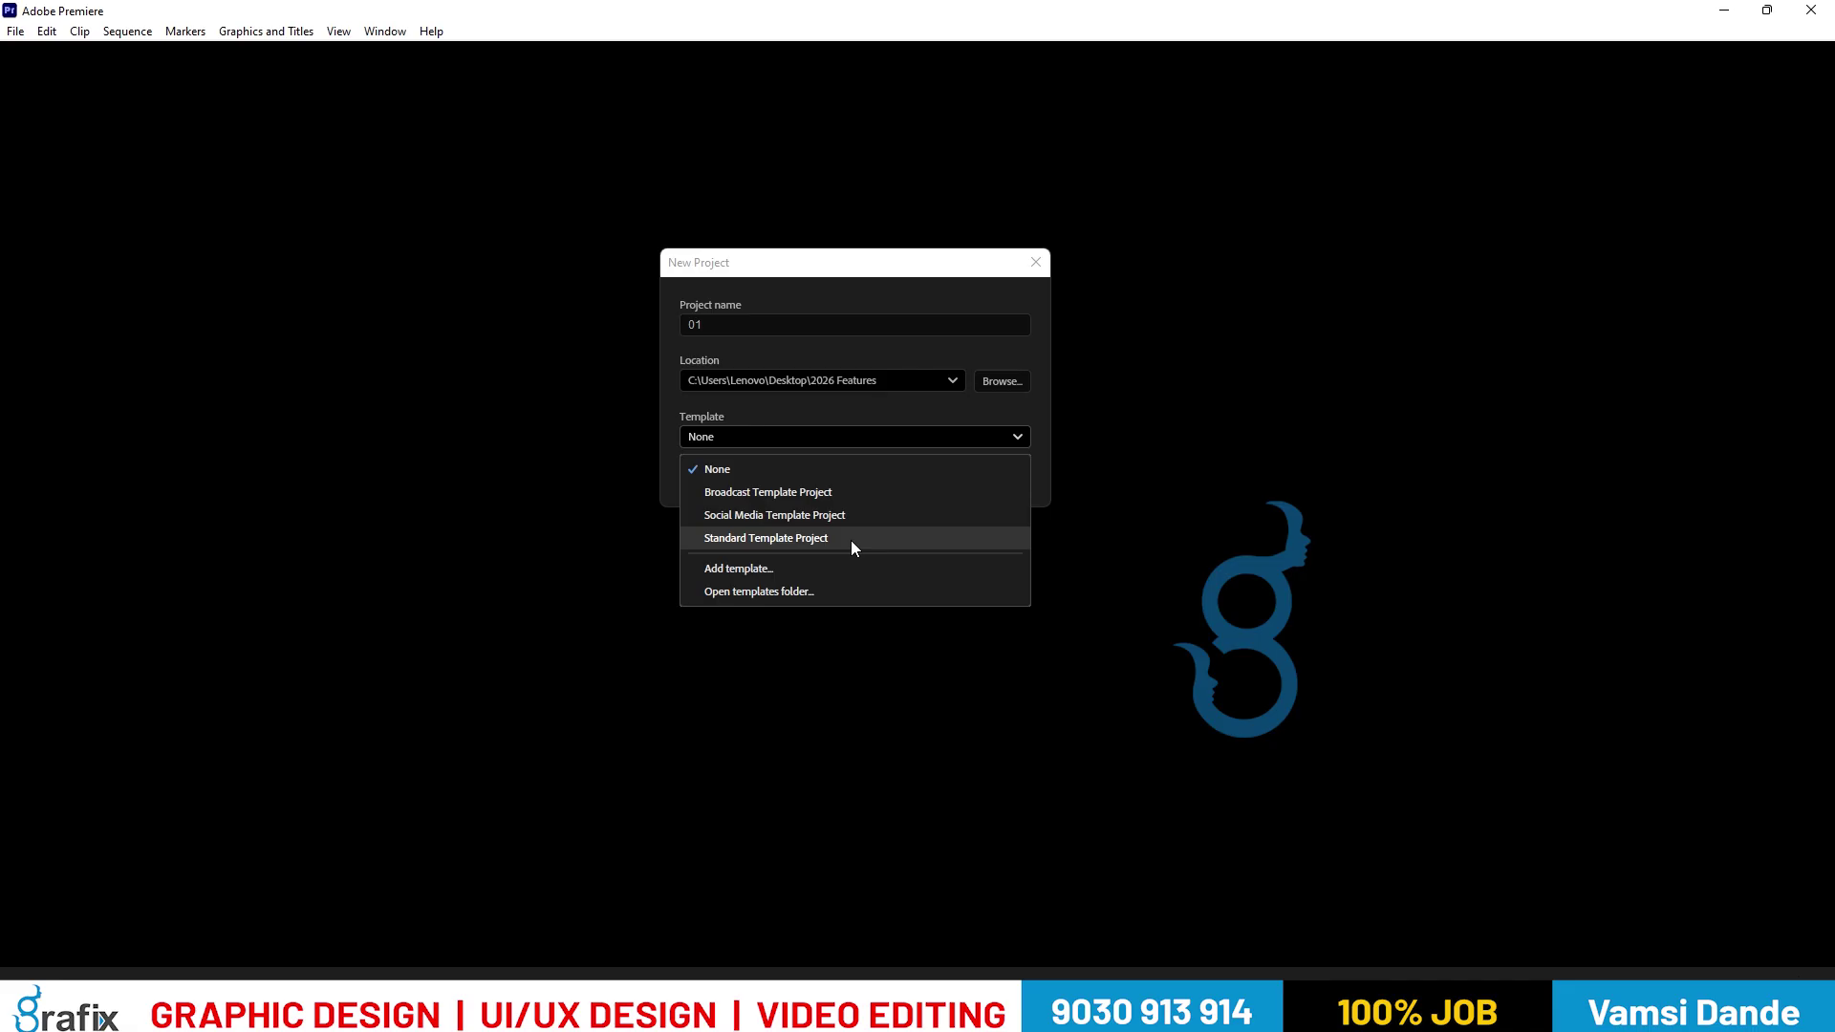
left_click(854, 476)
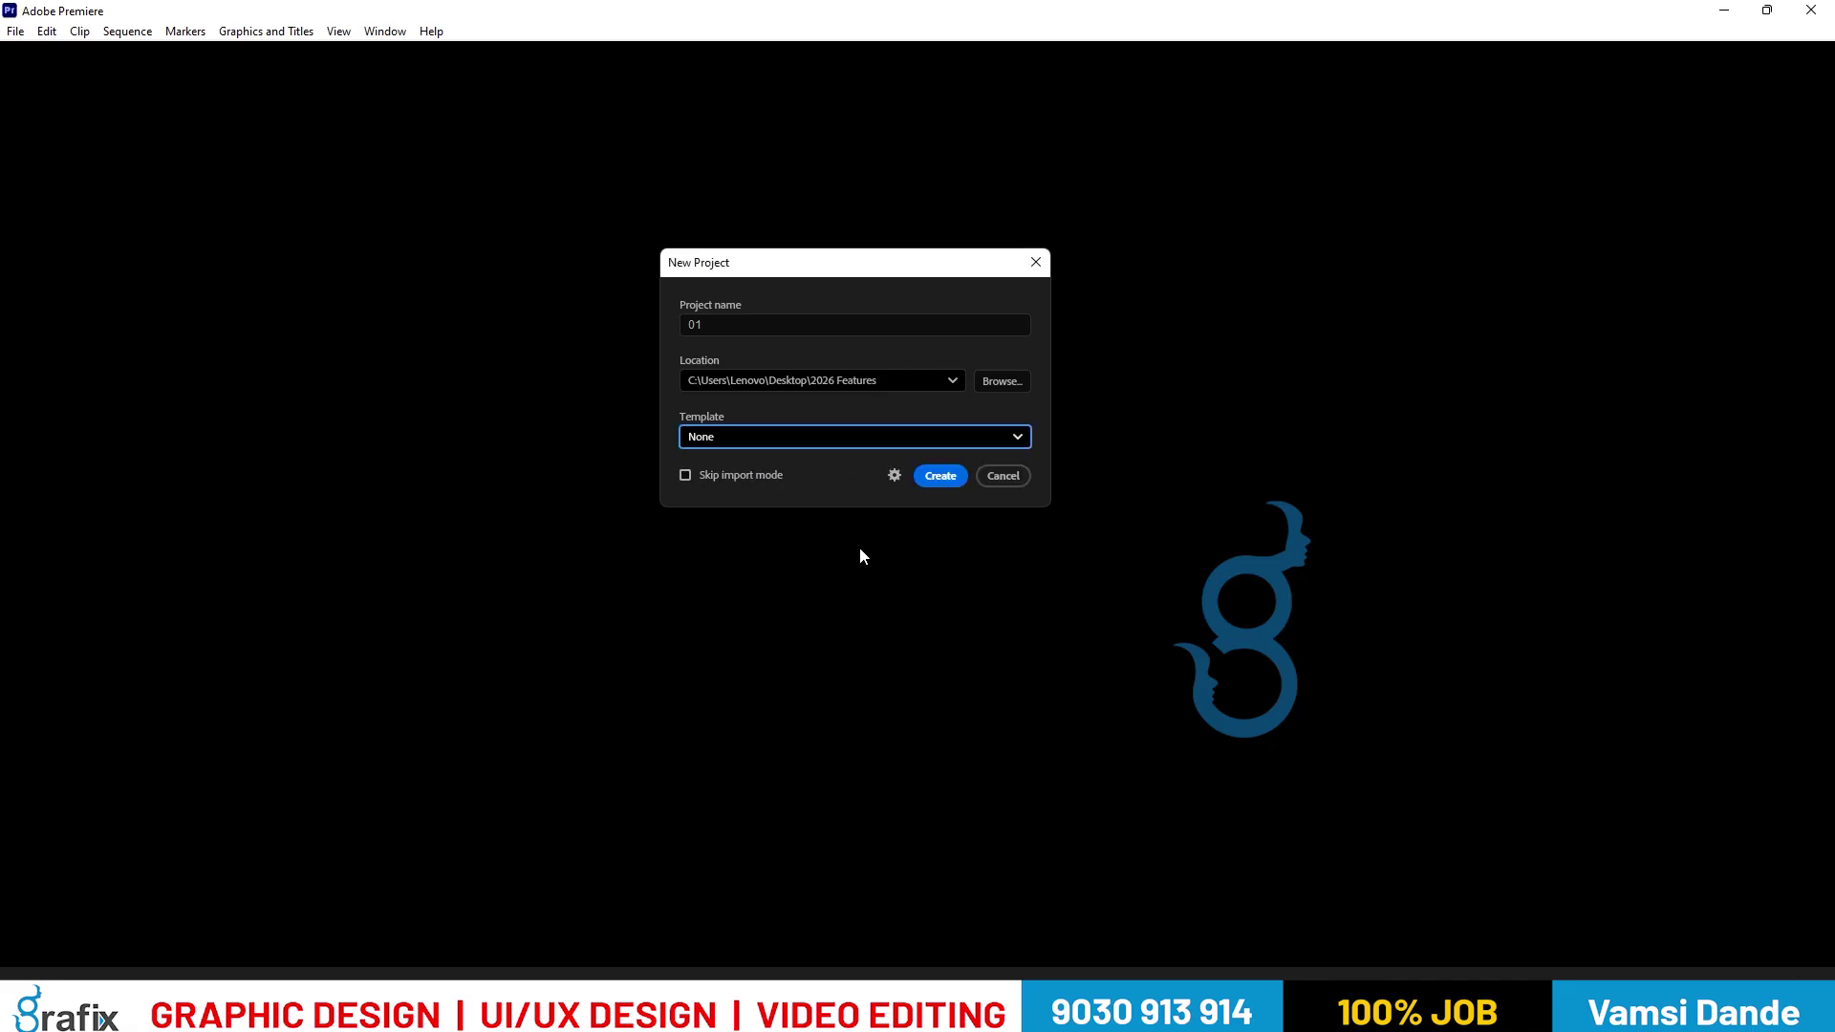
left_click(895, 480)
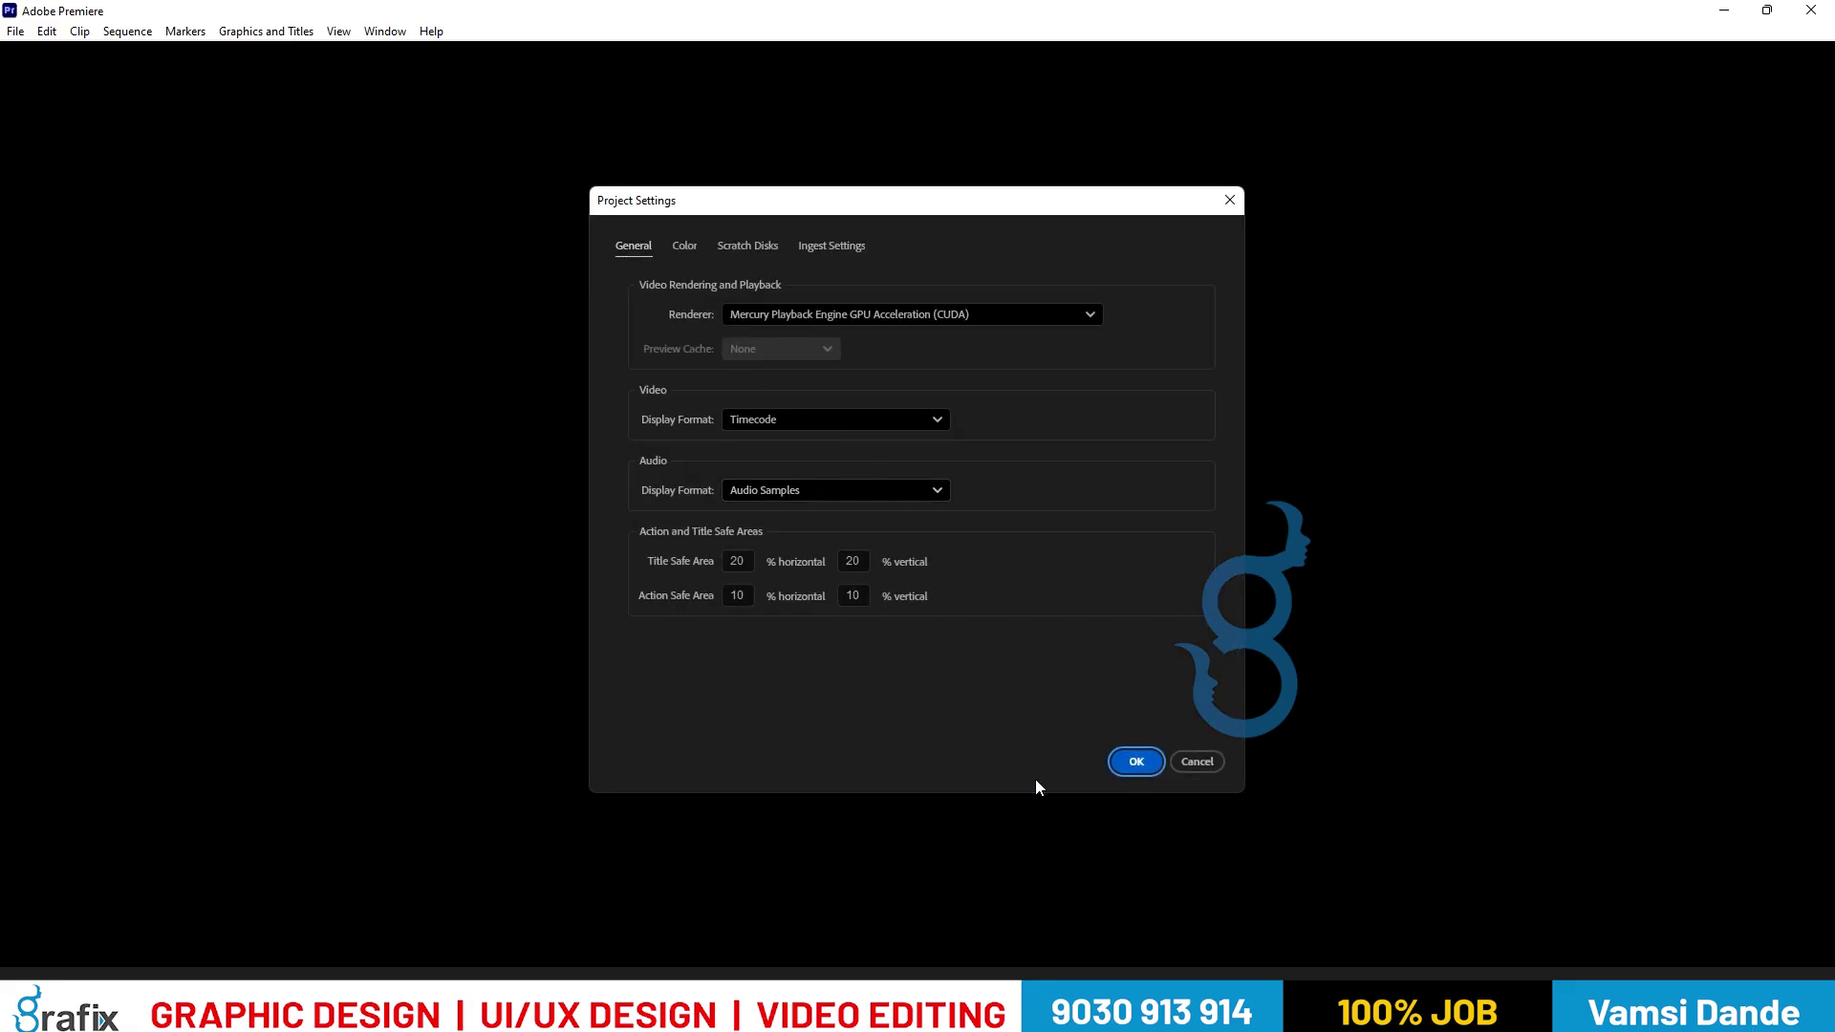
left_click(1197, 768)
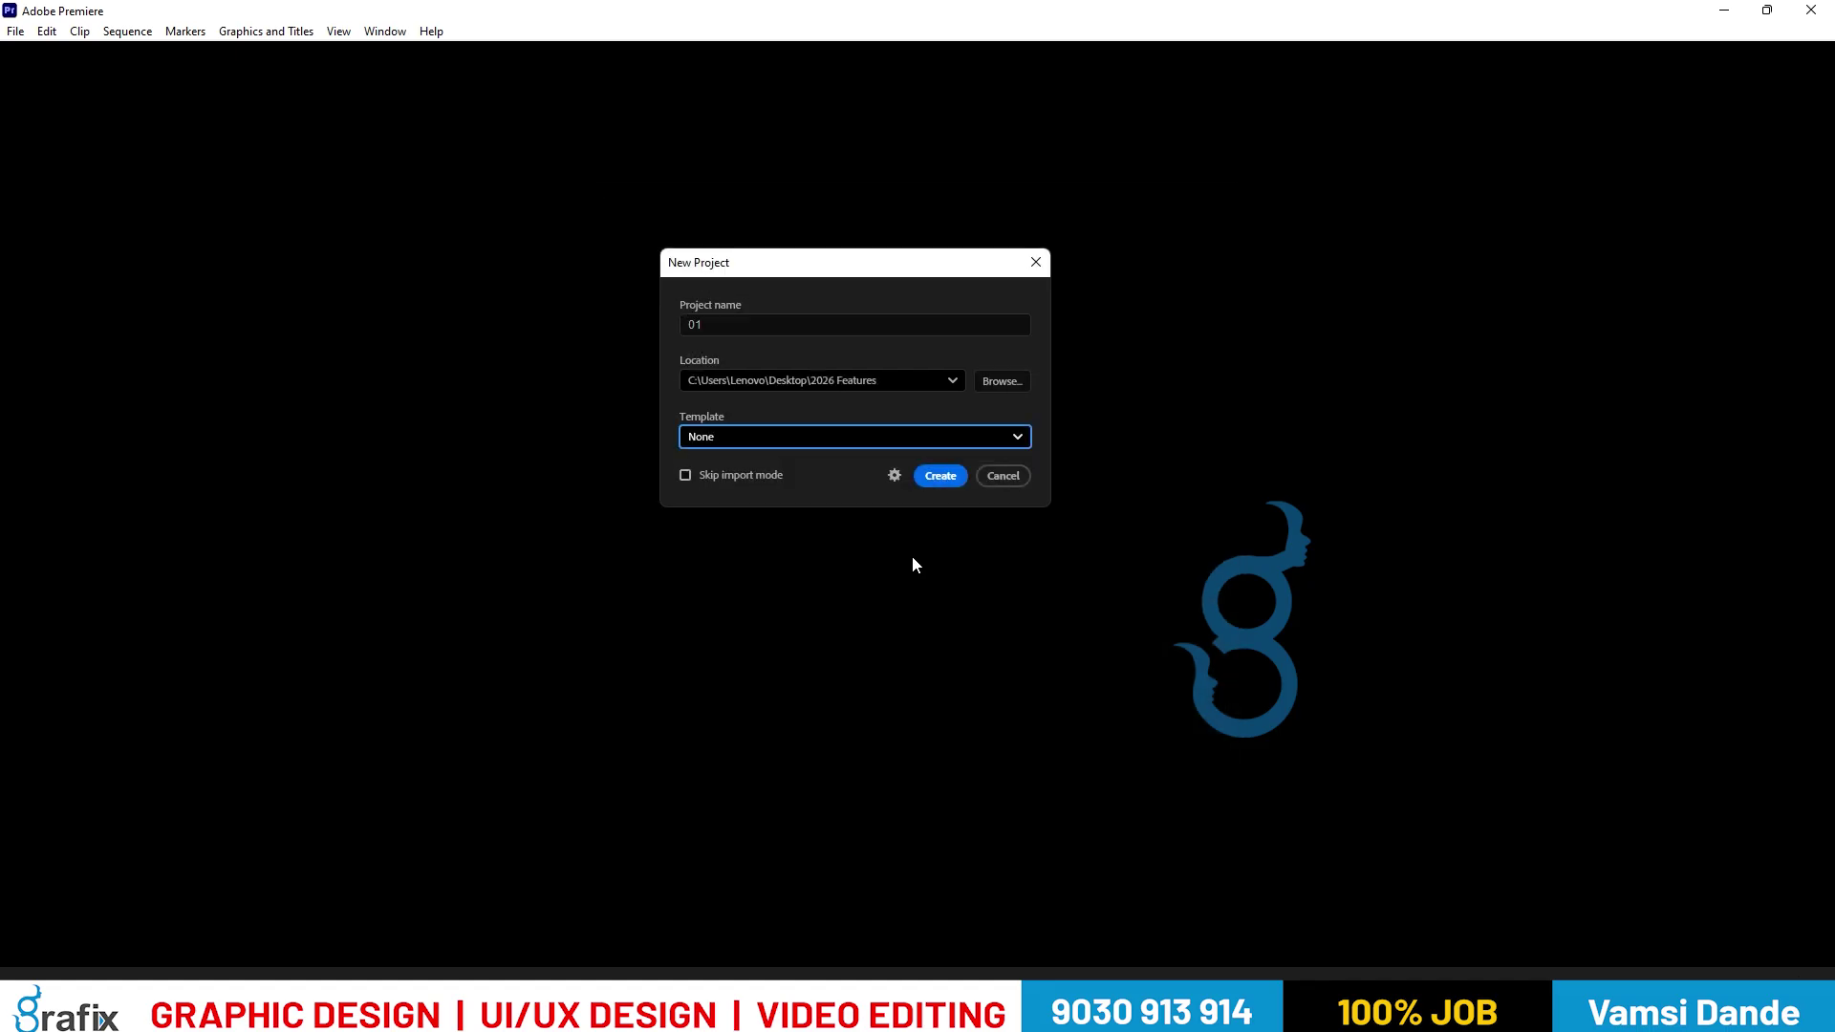
left_click_drag(746, 260, 703, 262)
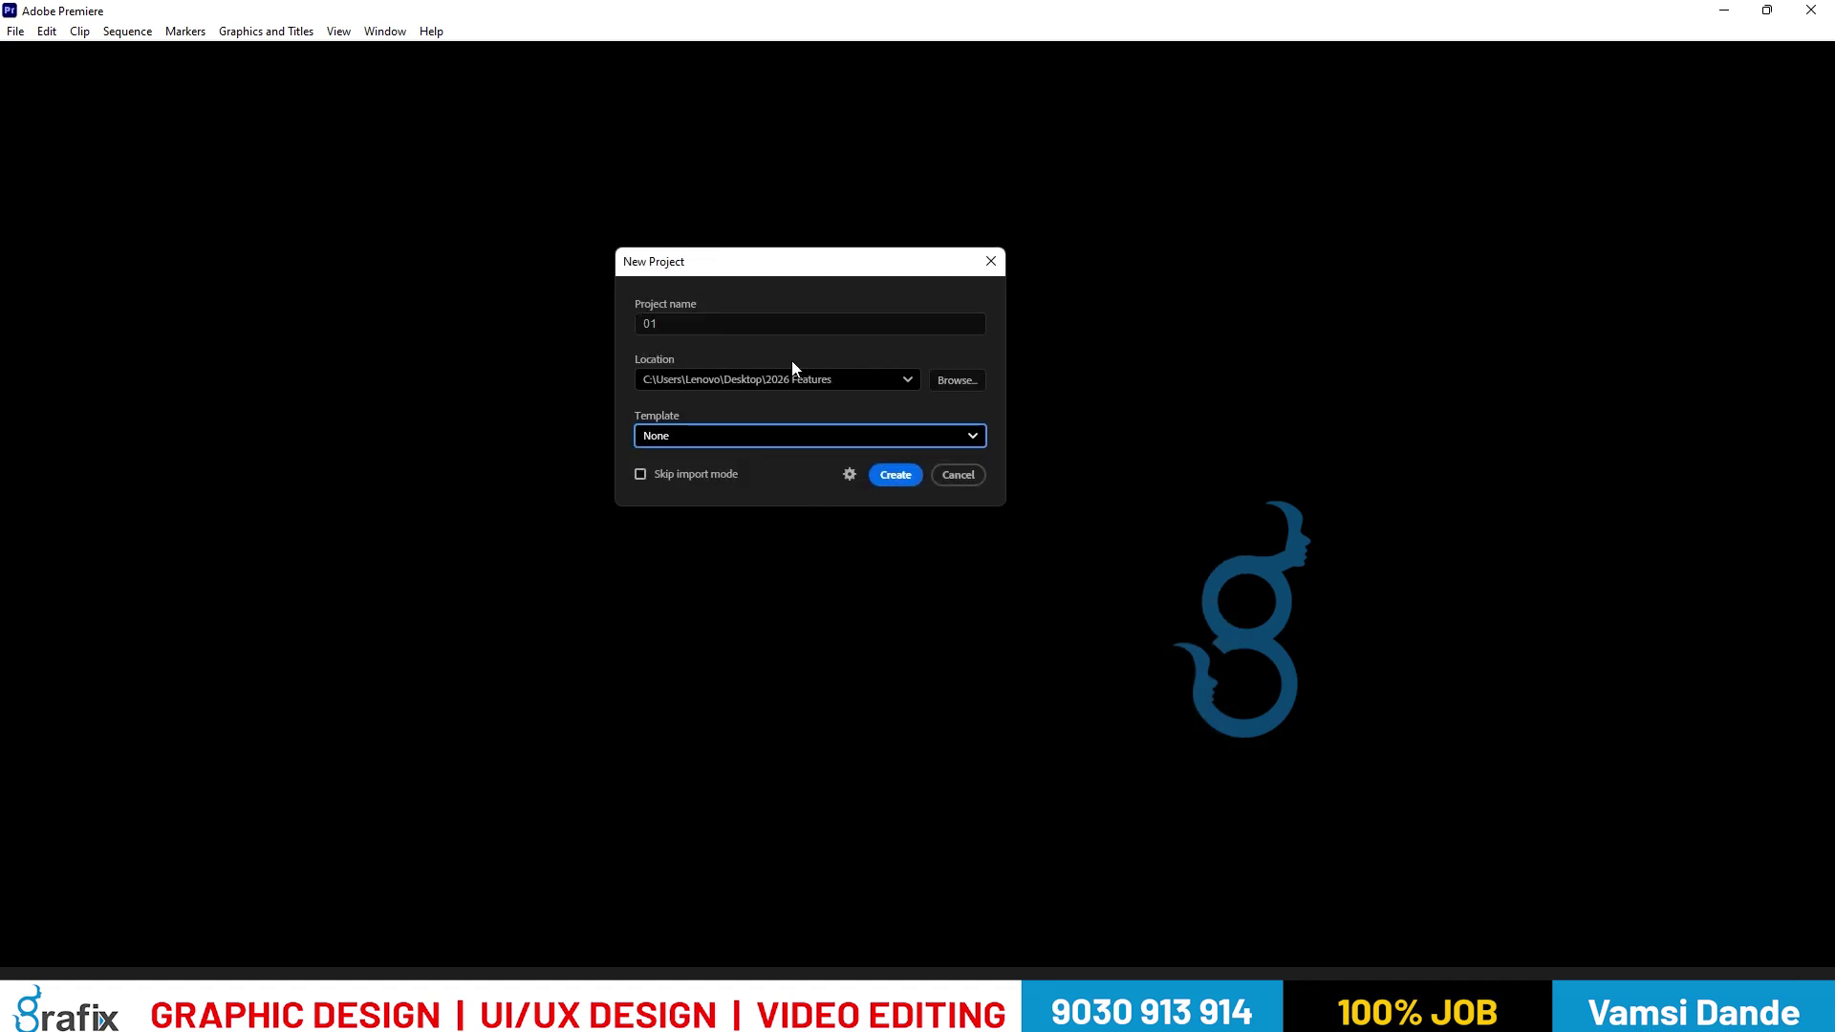
Examine the general project settings, including the Timecode video display format and the title and action safe areas.
left_click(850, 477)
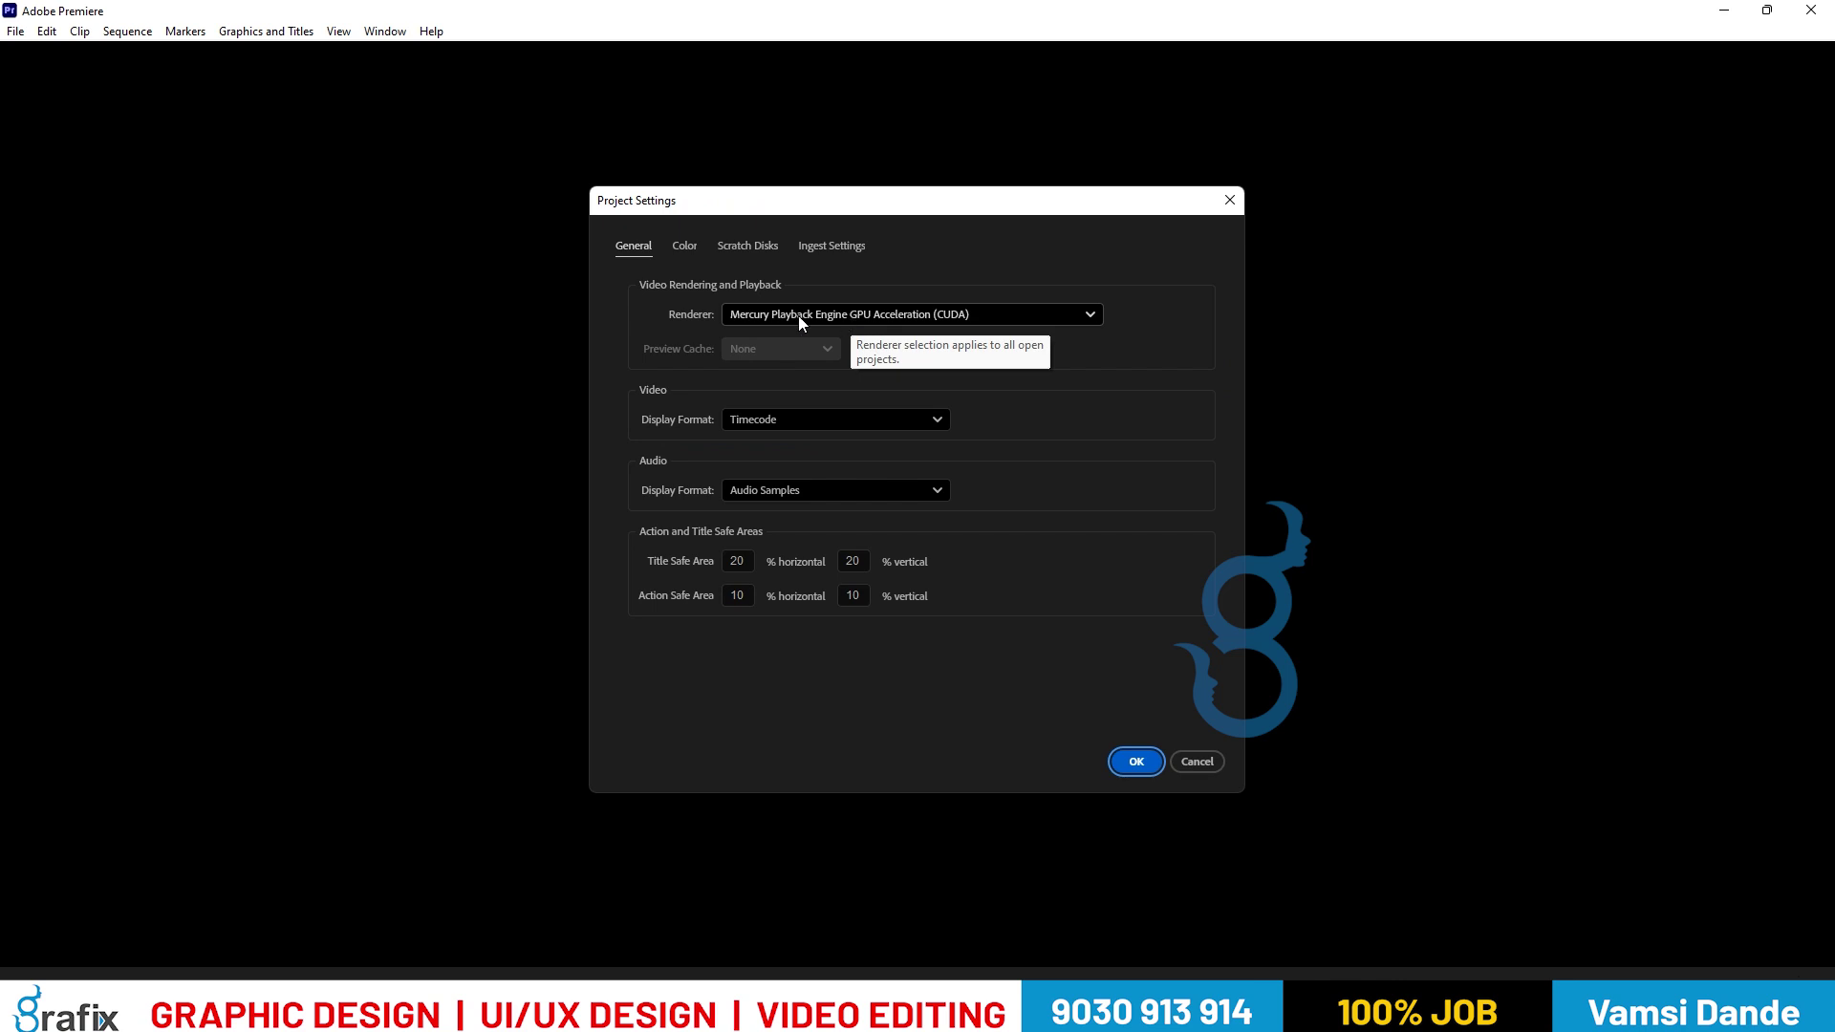
left_click(822, 418)
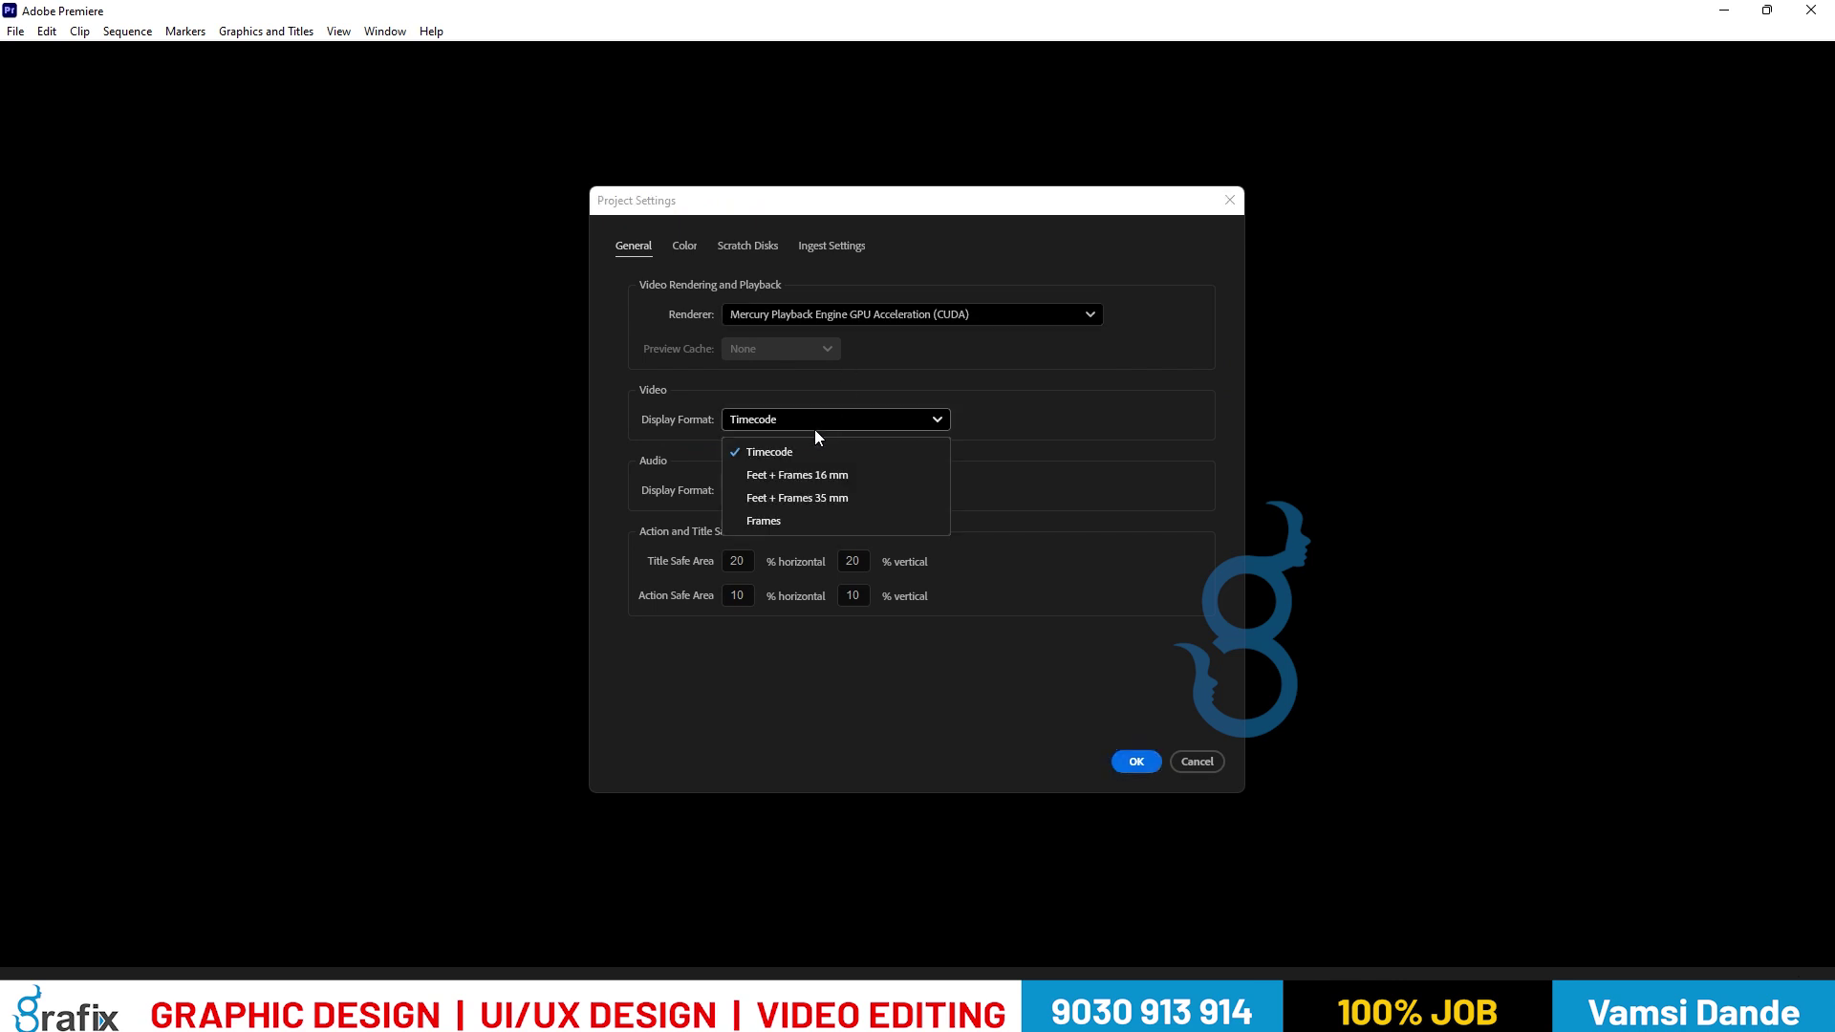
left_click(803, 451)
left_click(738, 562)
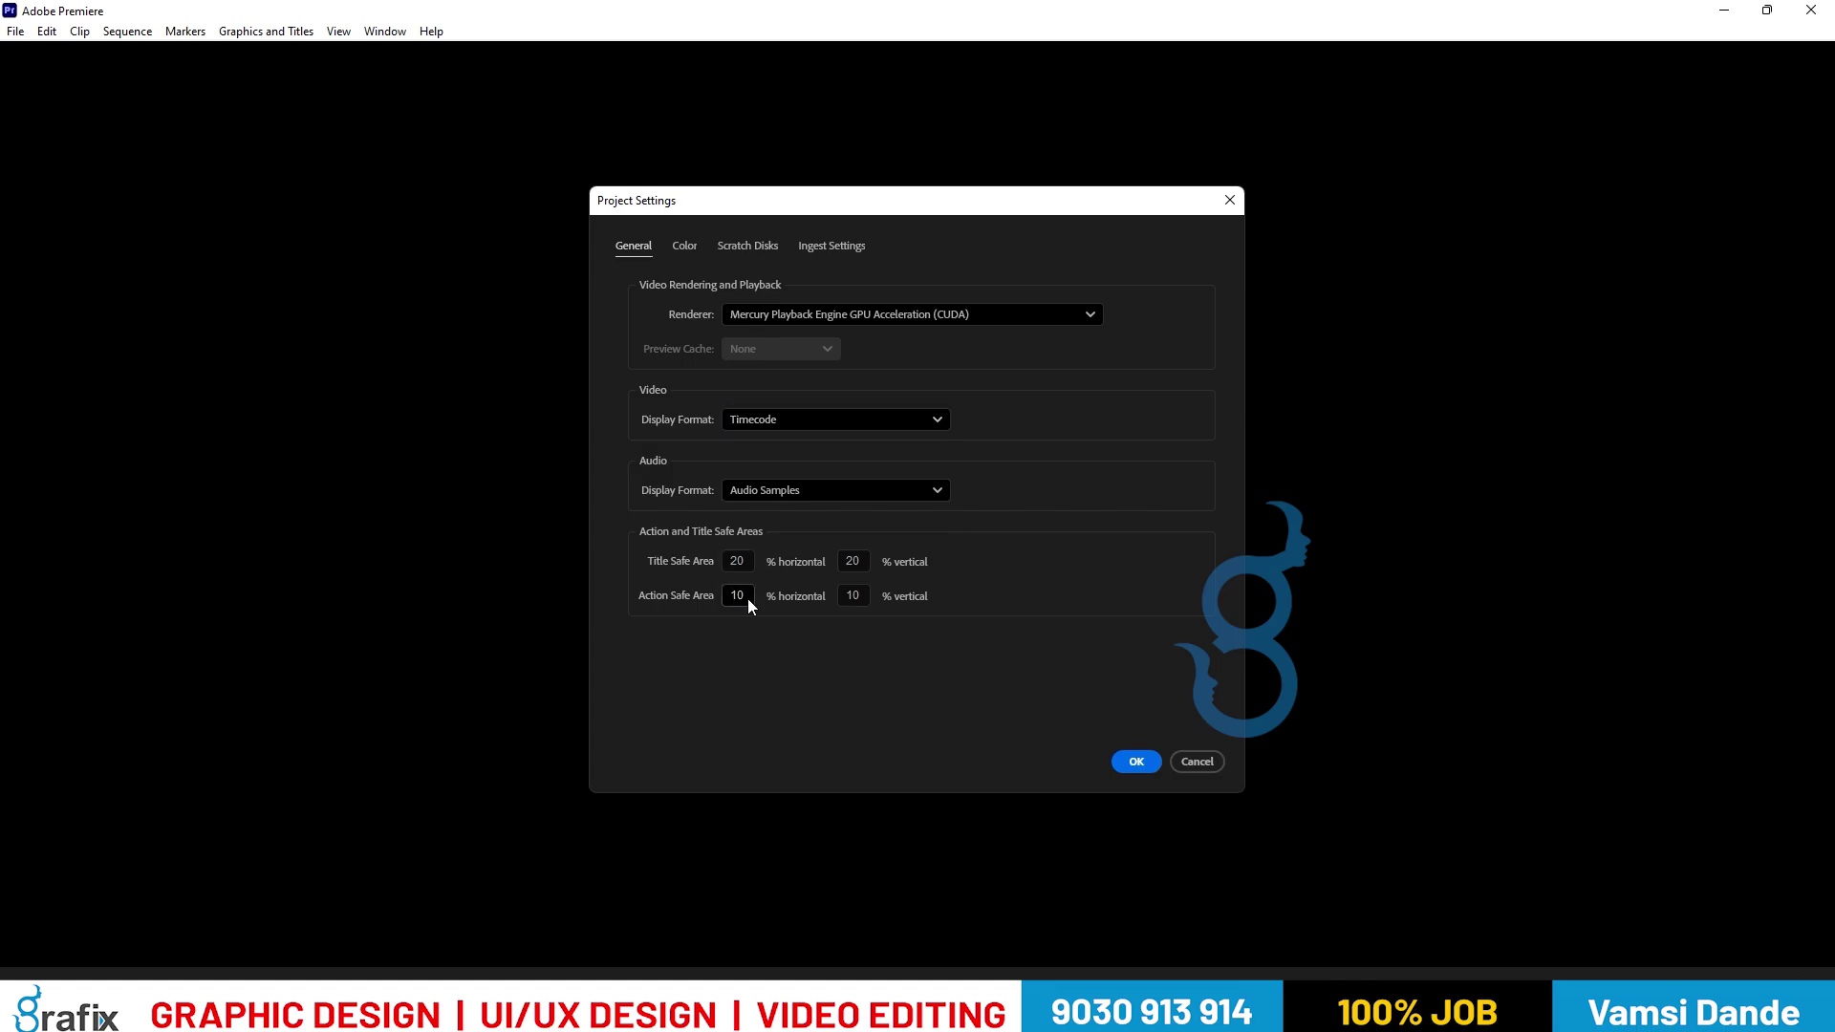
key("Tab")
Examine the project's color settings and scratch disk locations, including the folder choice for captured and generated media.
left_click(686, 246)
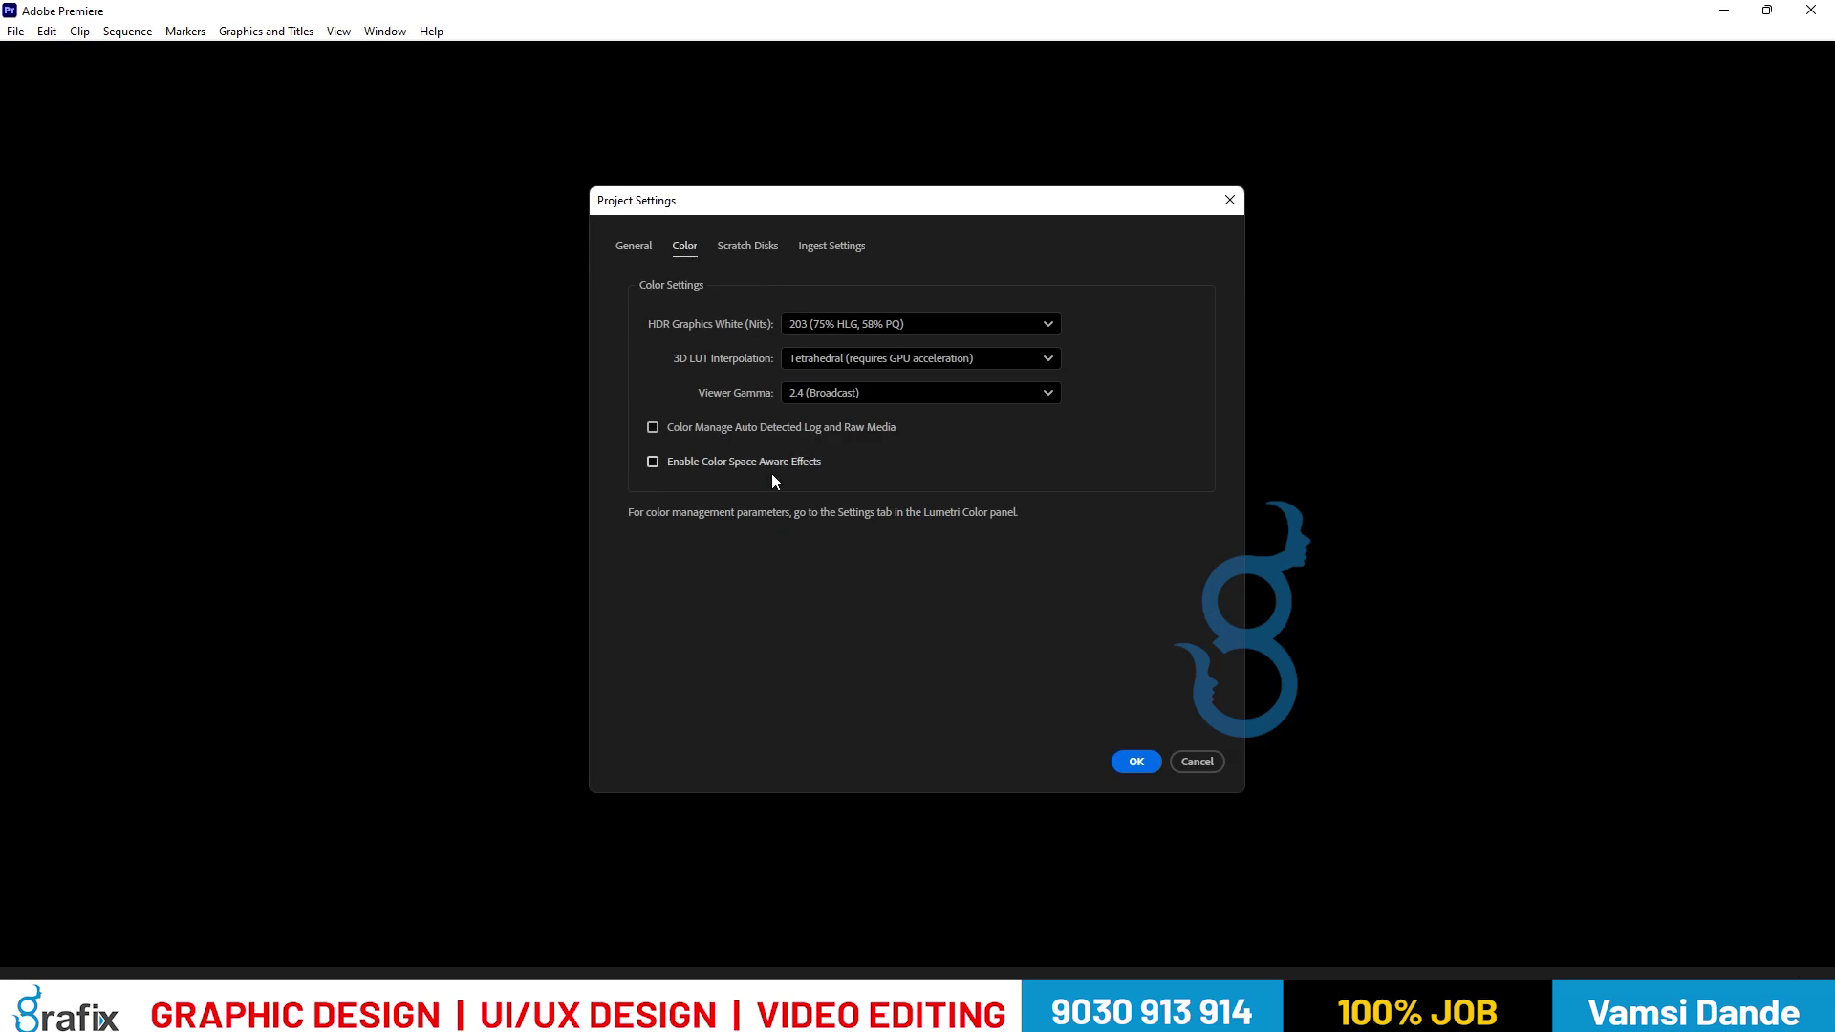
left_click(764, 249)
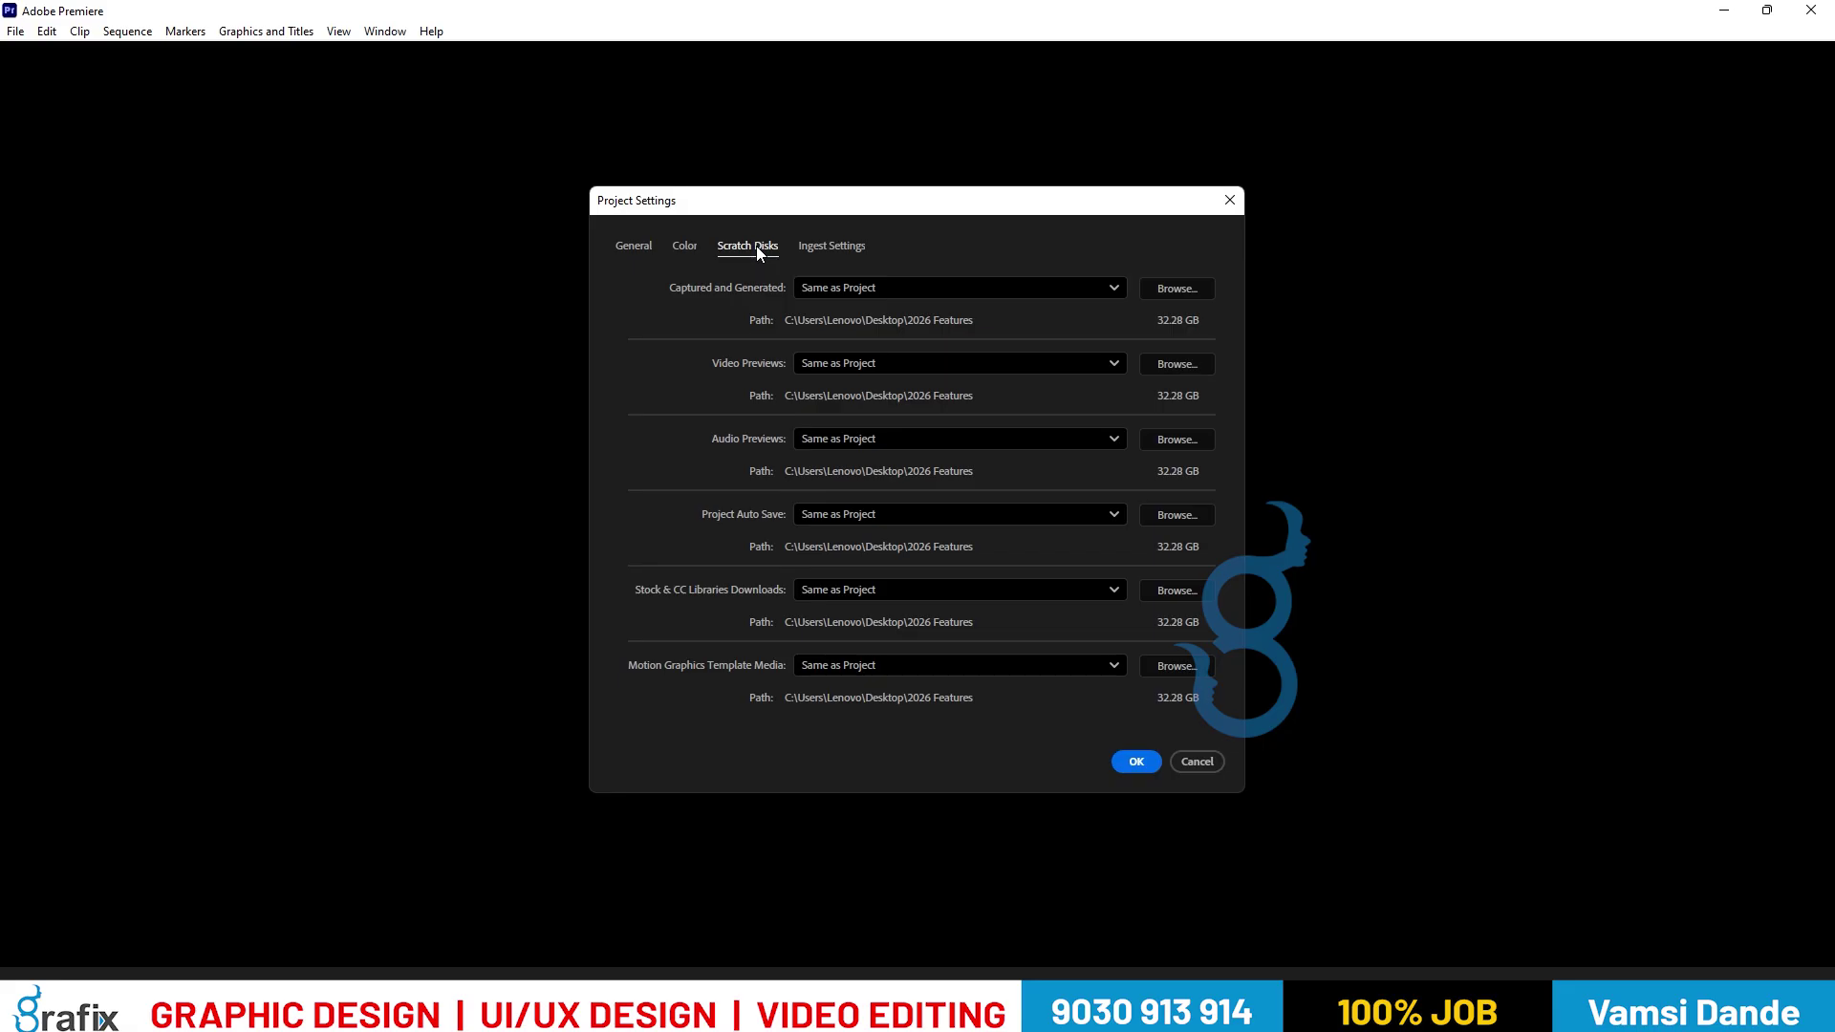
left_click(1201, 290)
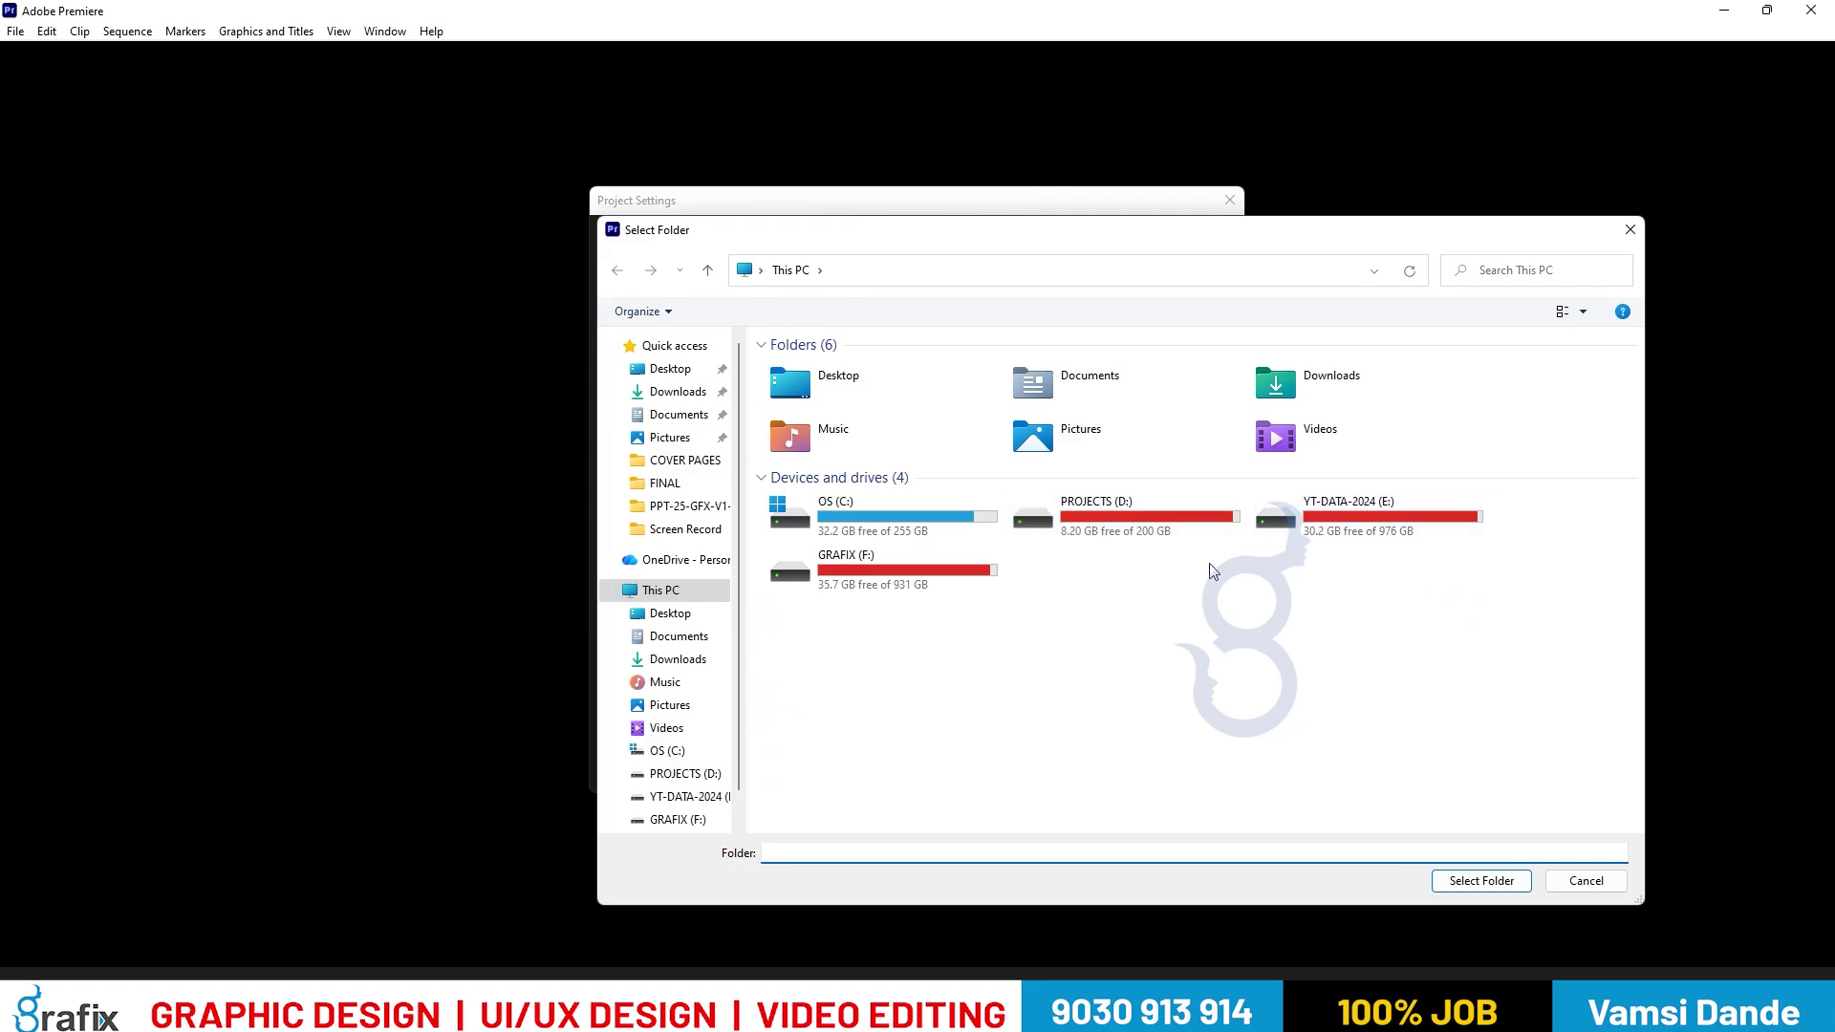
left_click(1631, 232)
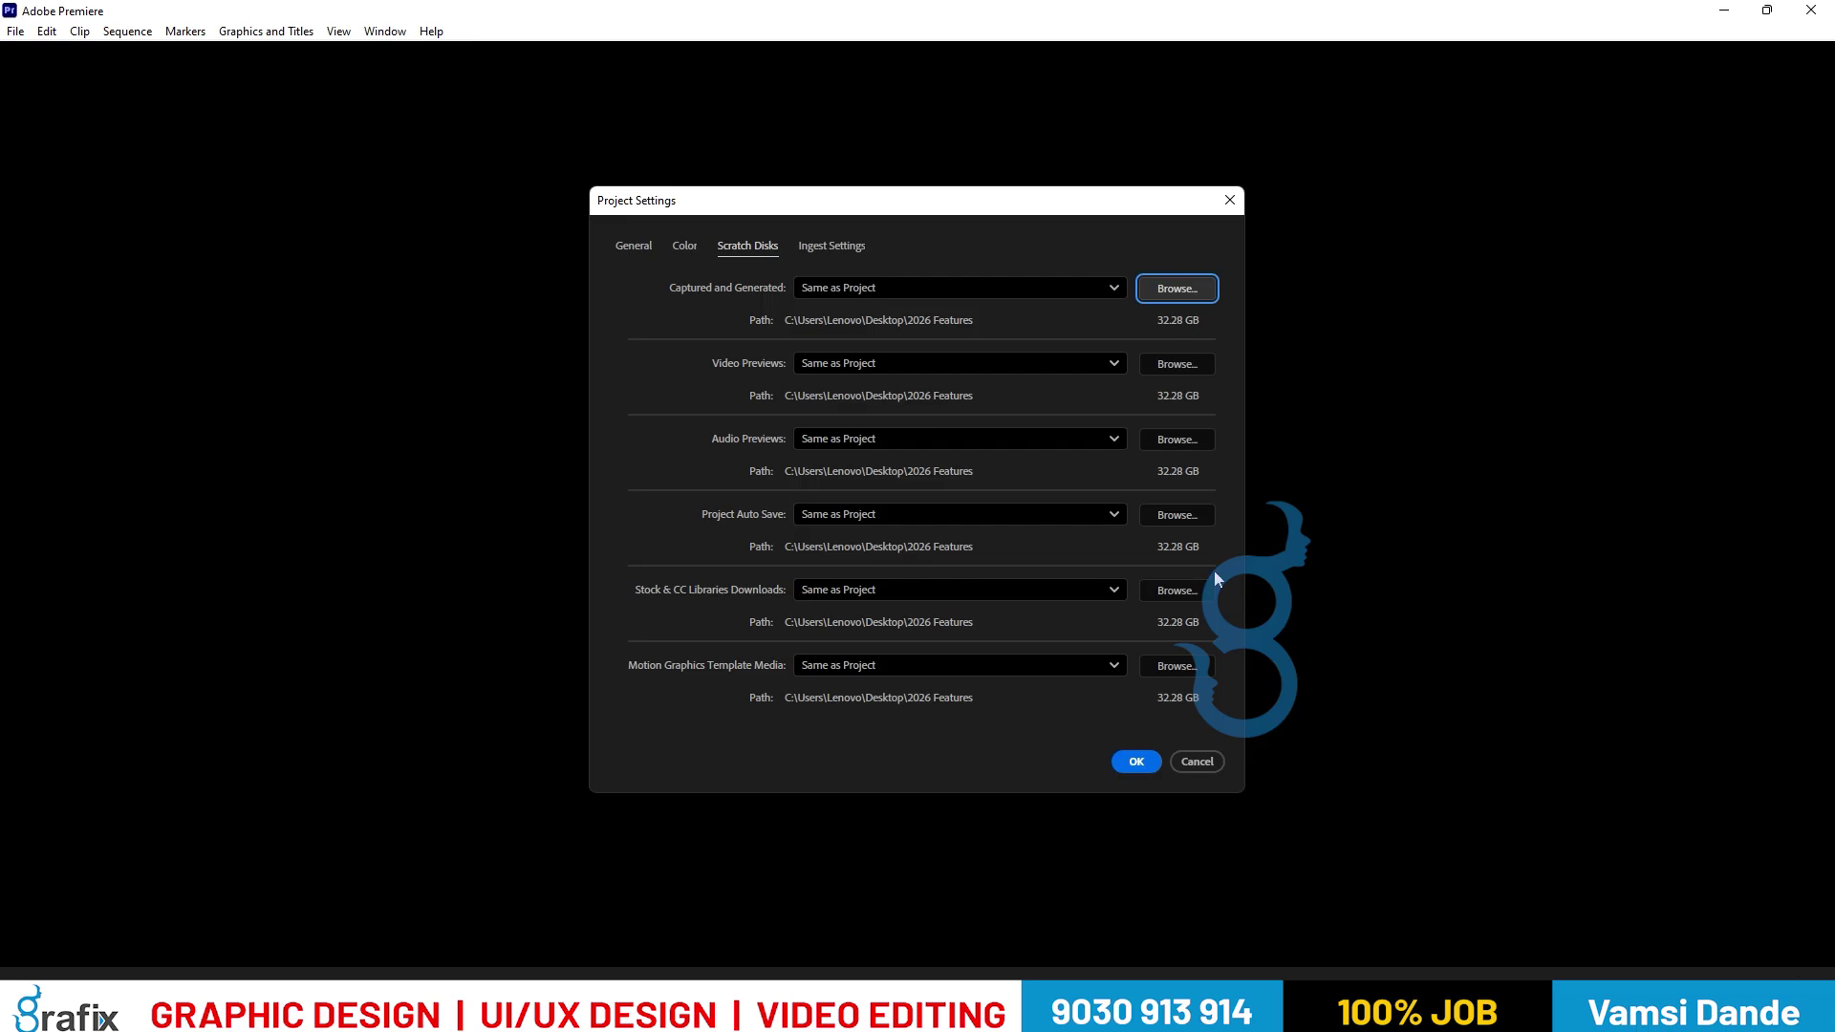
Check the ingest settings, accept the project settings with their existing values and create project 01.
left_click(831, 246)
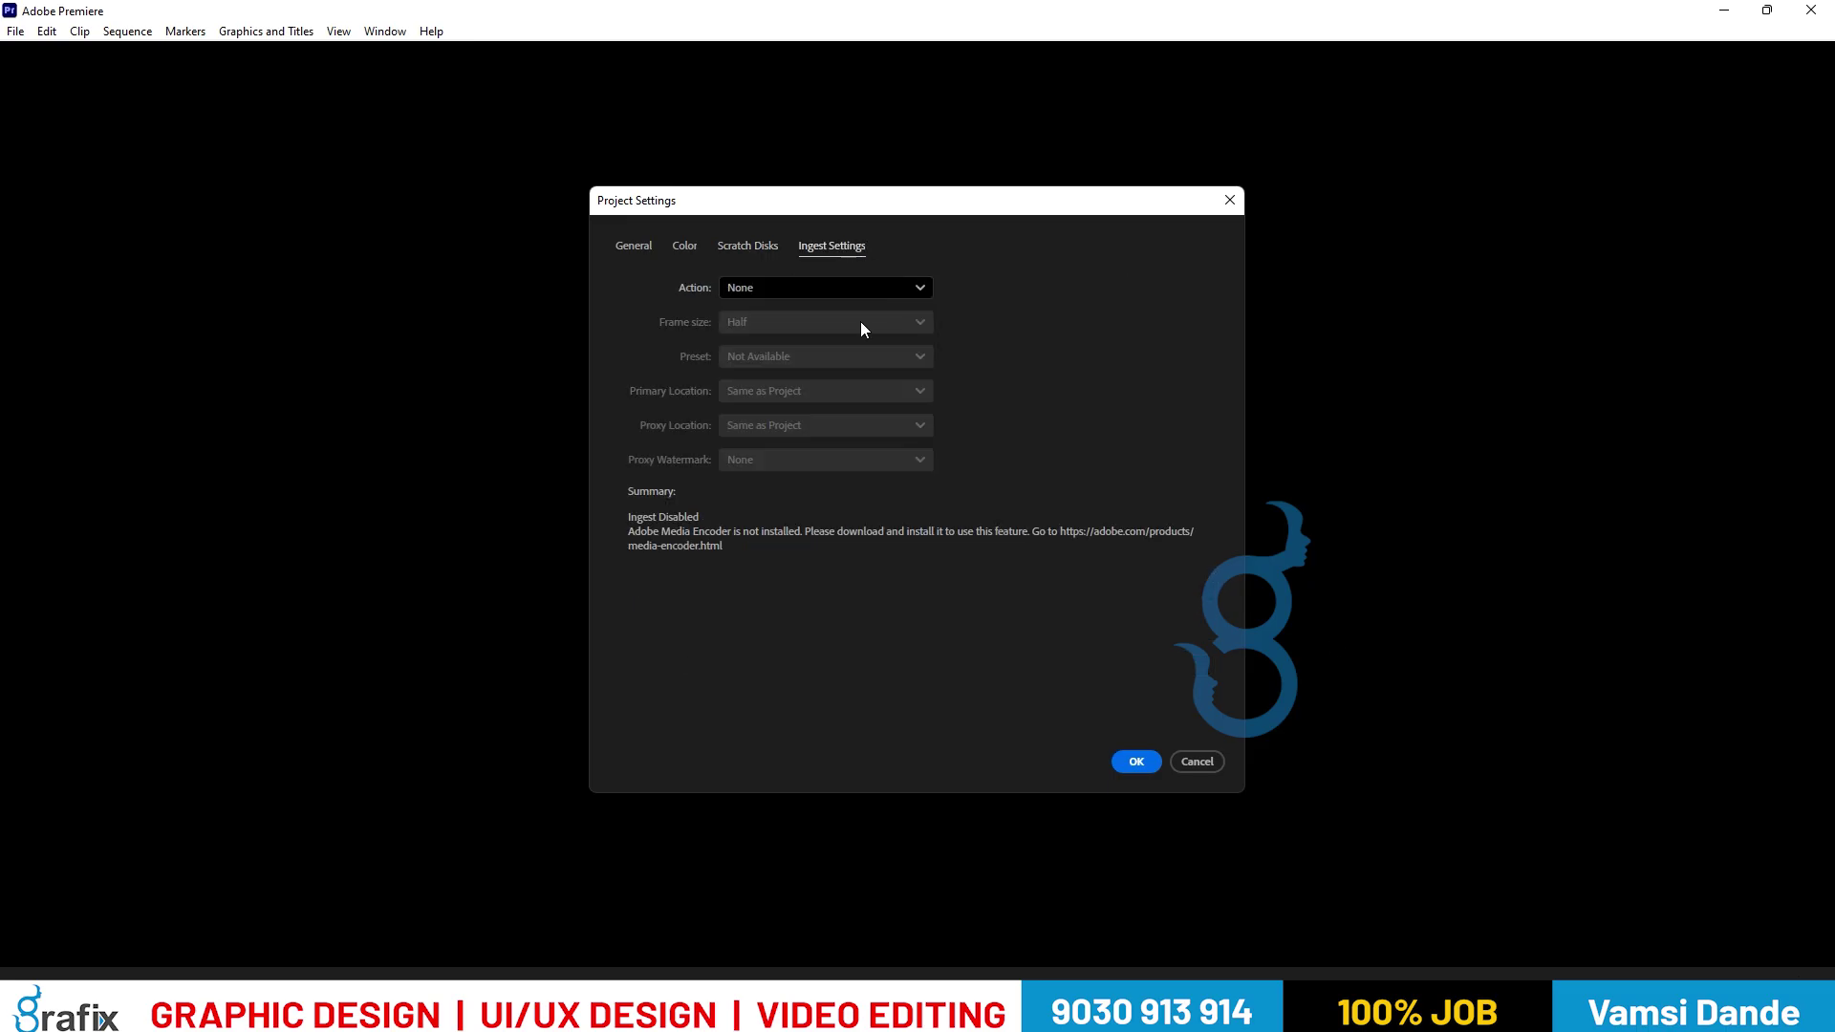
left_click(685, 245)
left_click(632, 246)
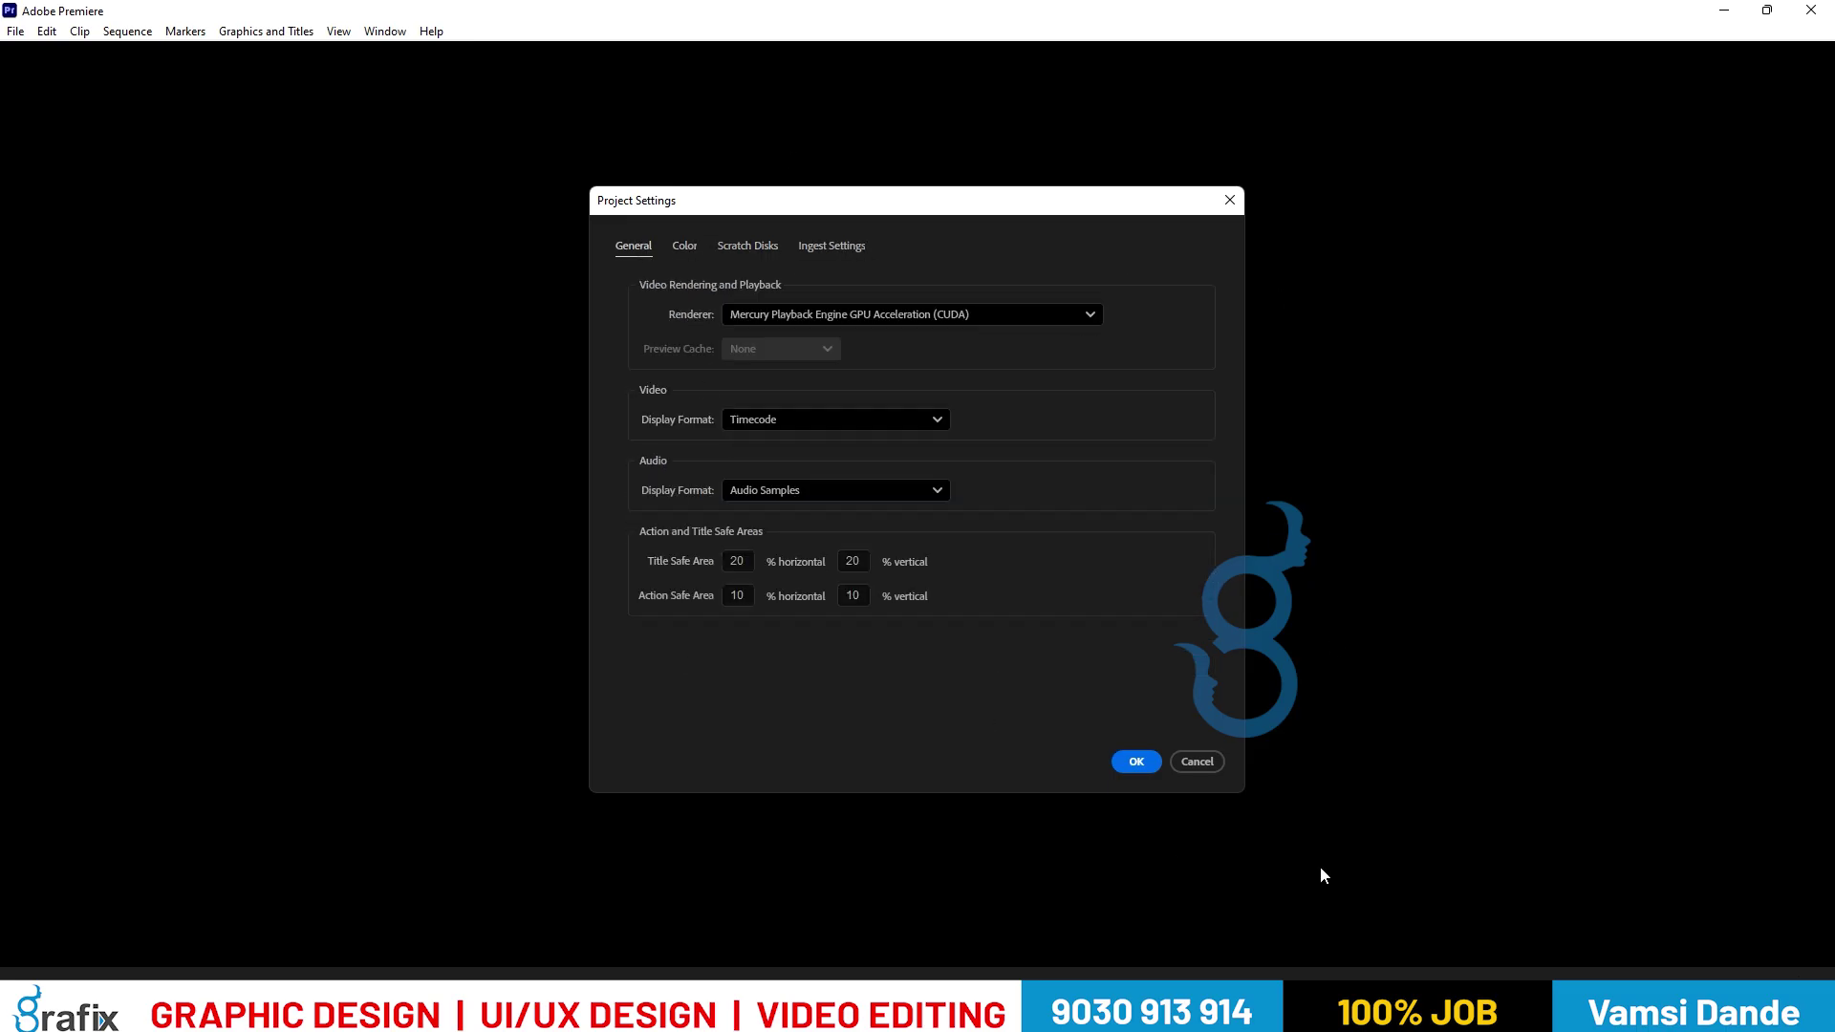
left_click(1137, 762)
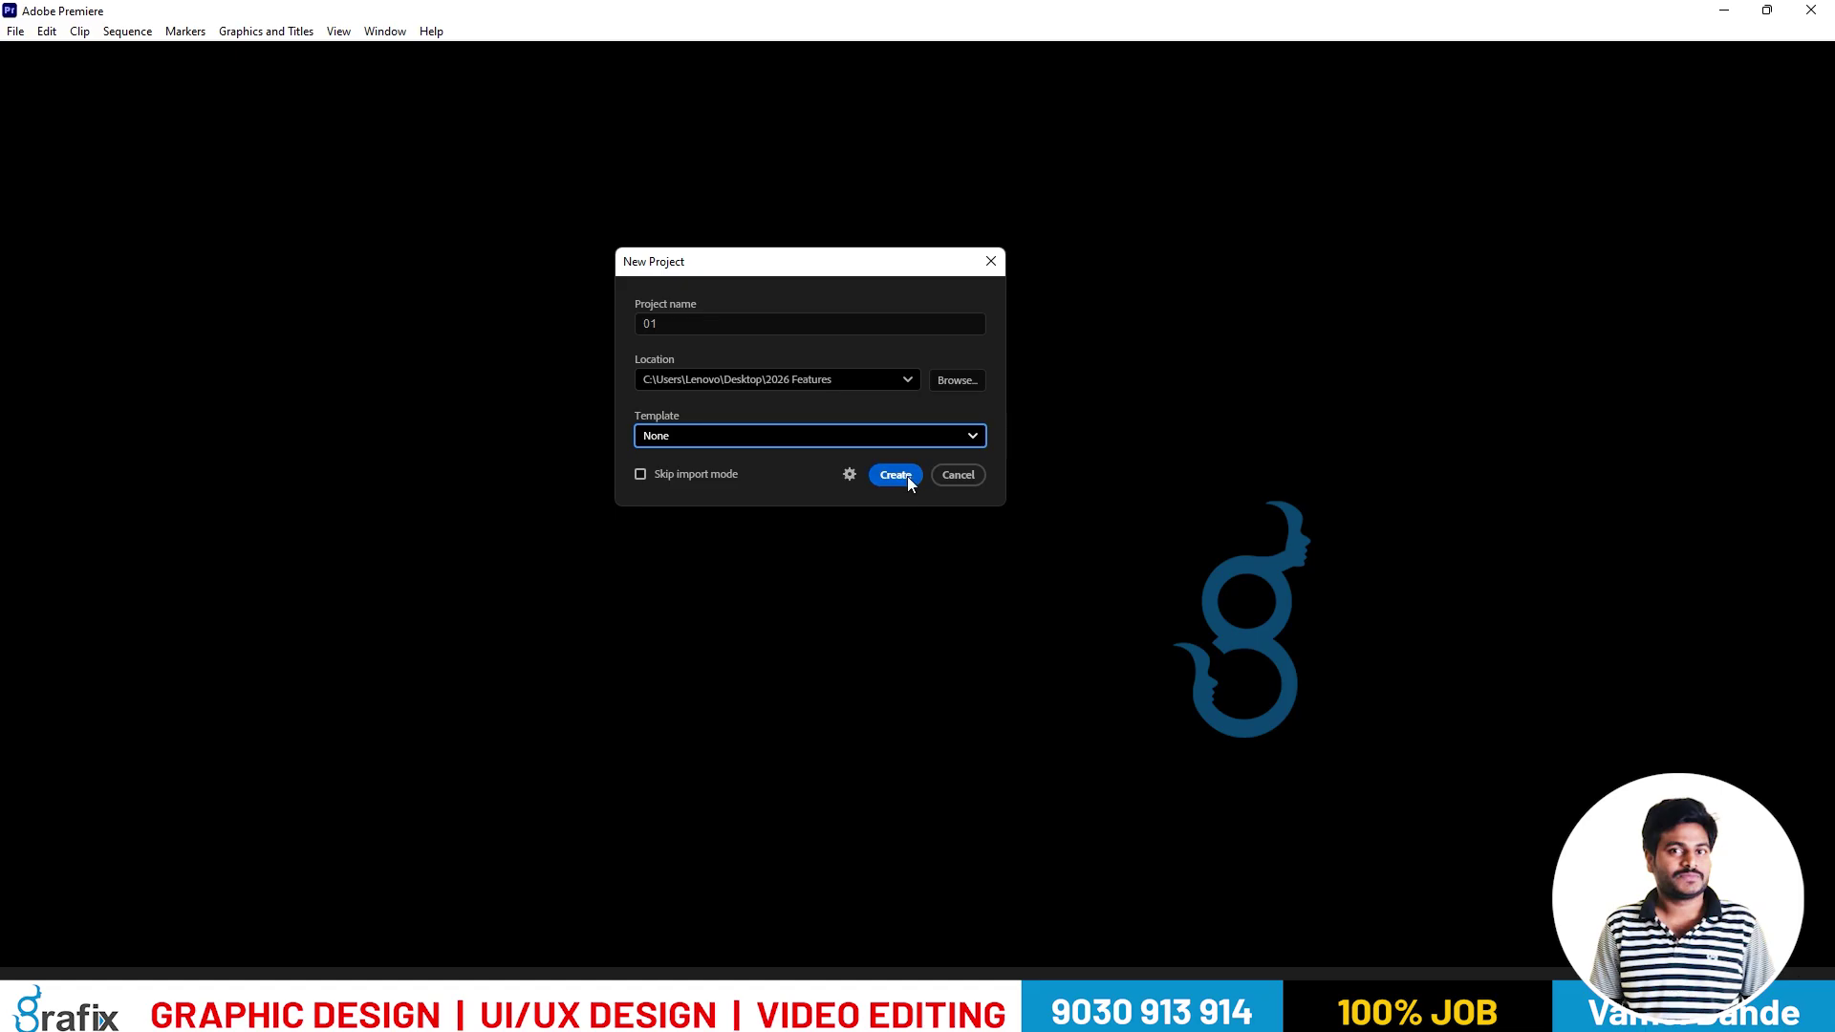
left_click(905, 475)
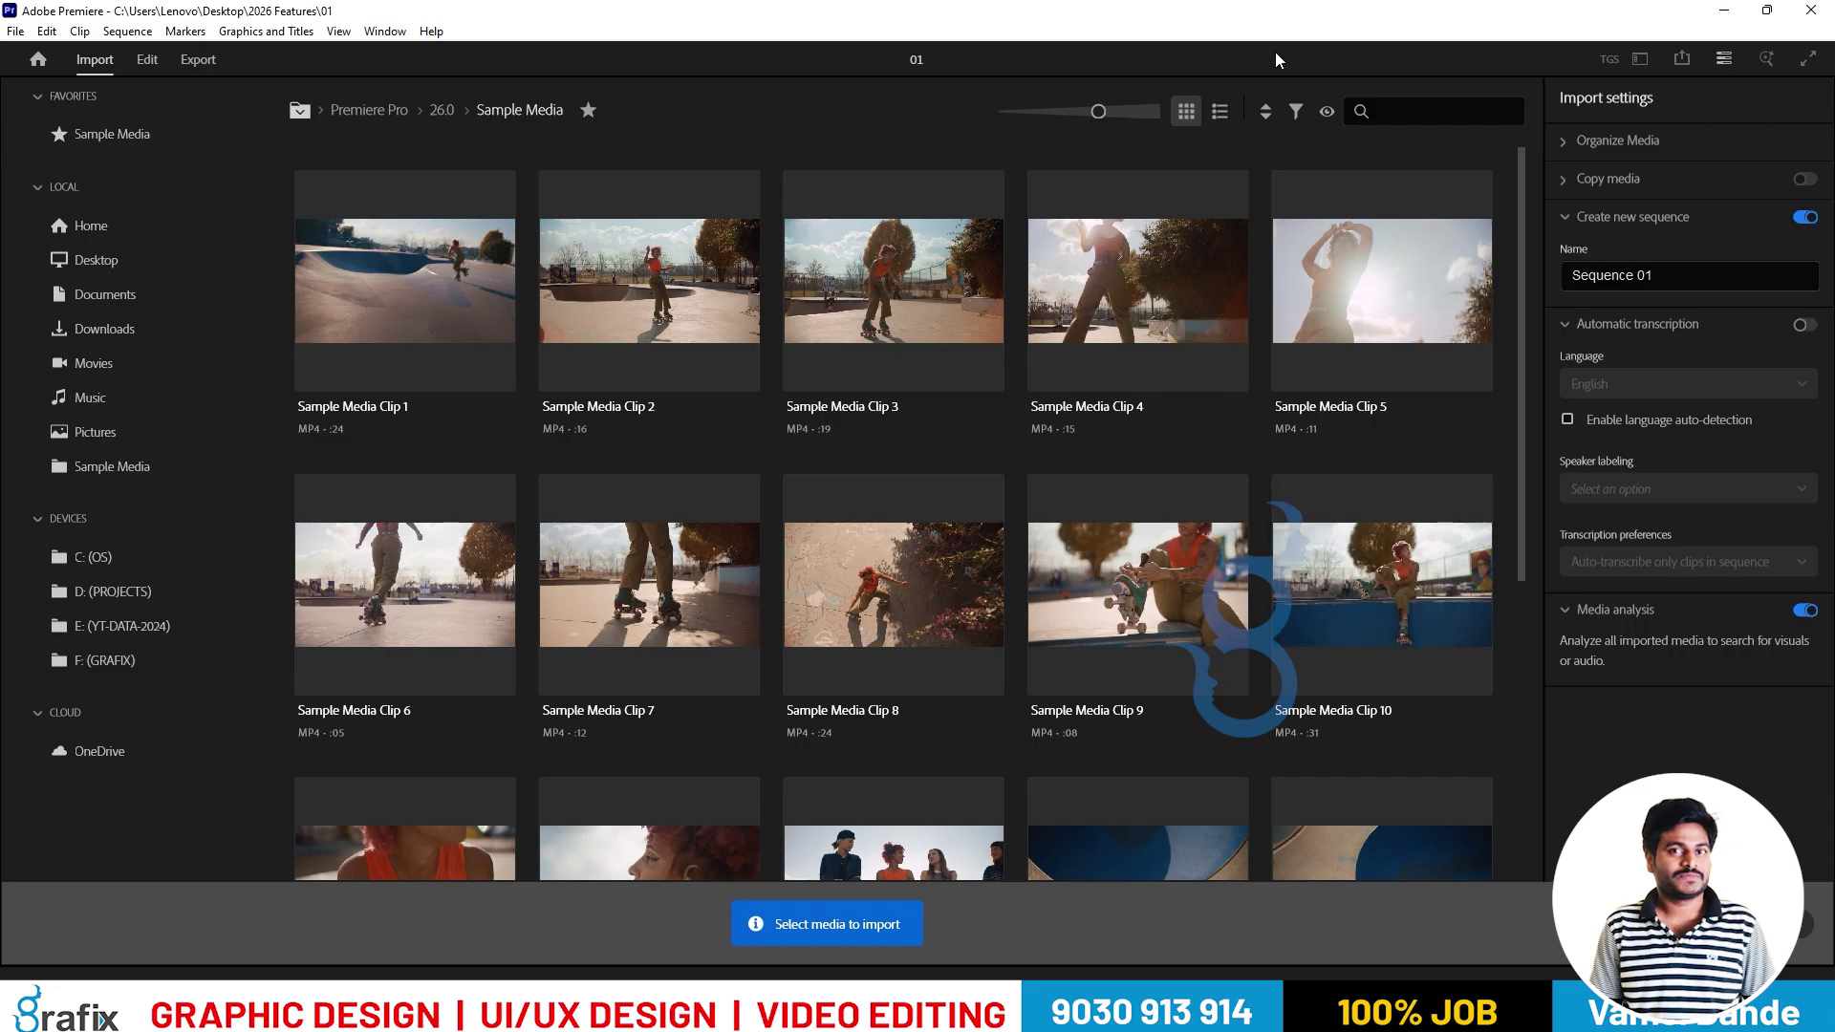
Look through the sample media, try selecting Sample Media Clips 1, 2 and 8, and skip the import.
scroll(1215, 438, "down", 2)
scroll(1212, 467, "down", 3)
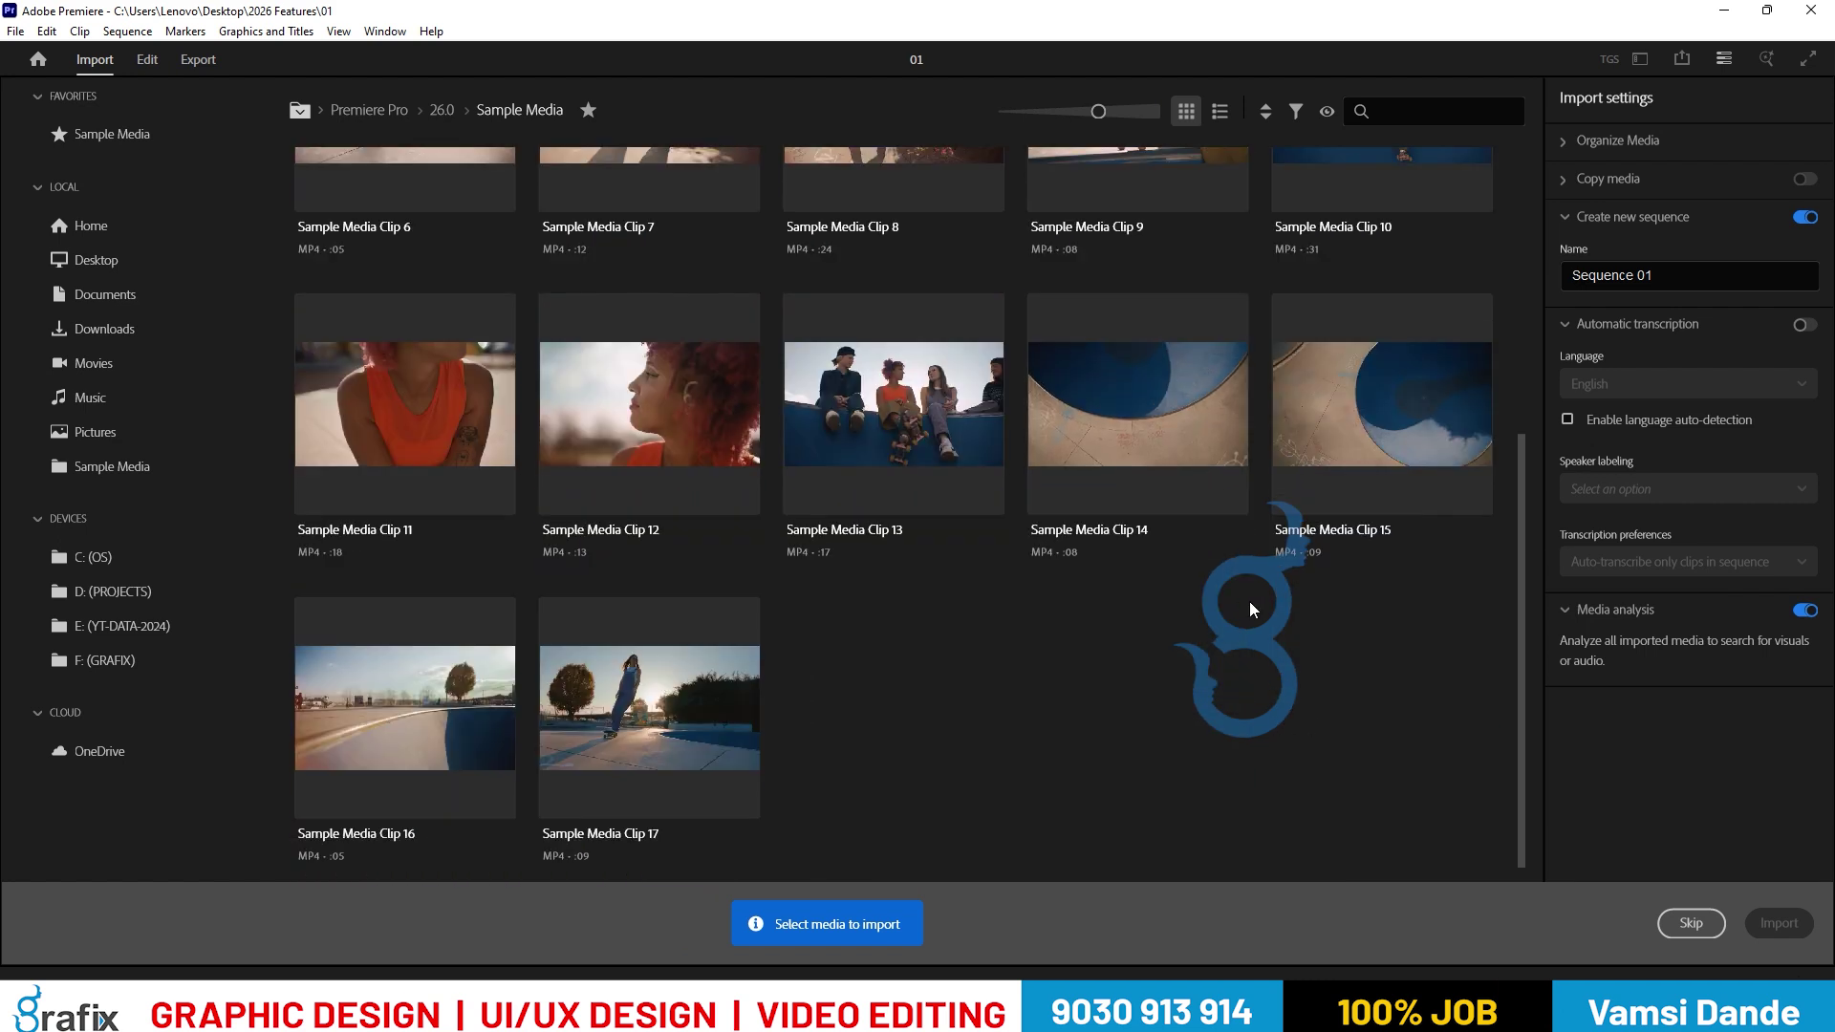
scroll(1351, 612, "up", 5)
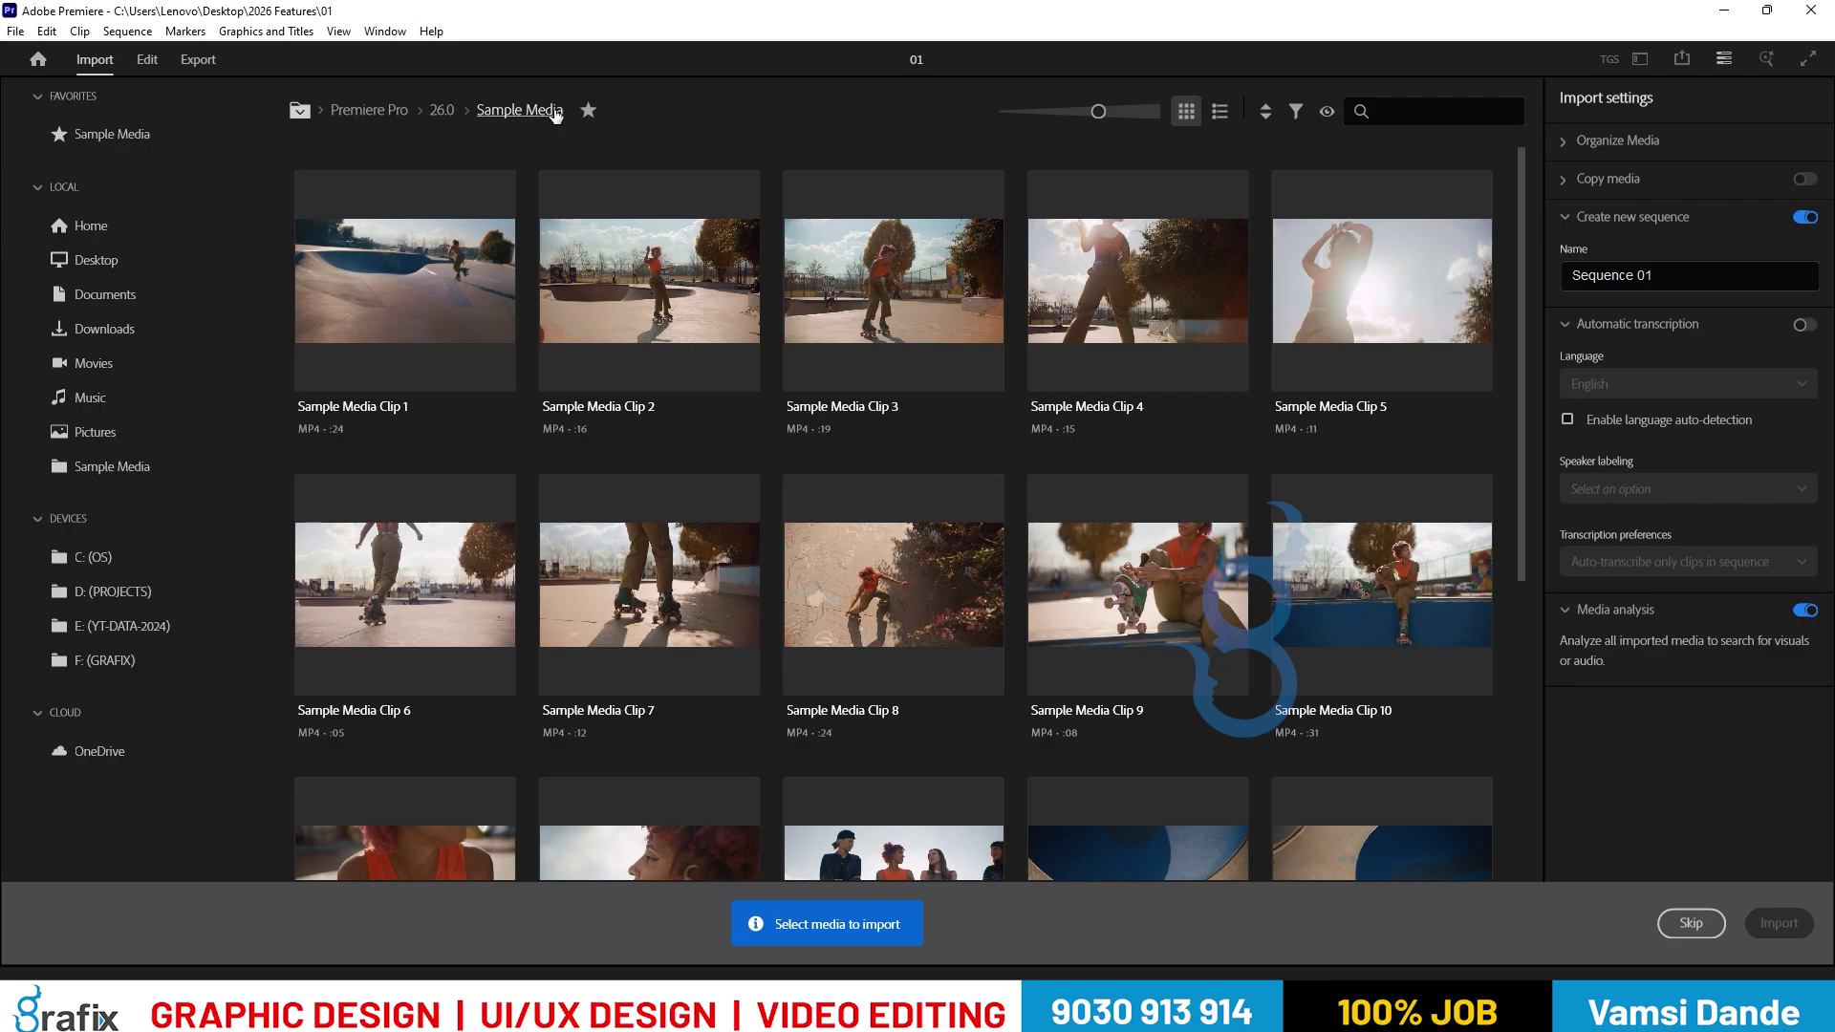
left_click(445, 292)
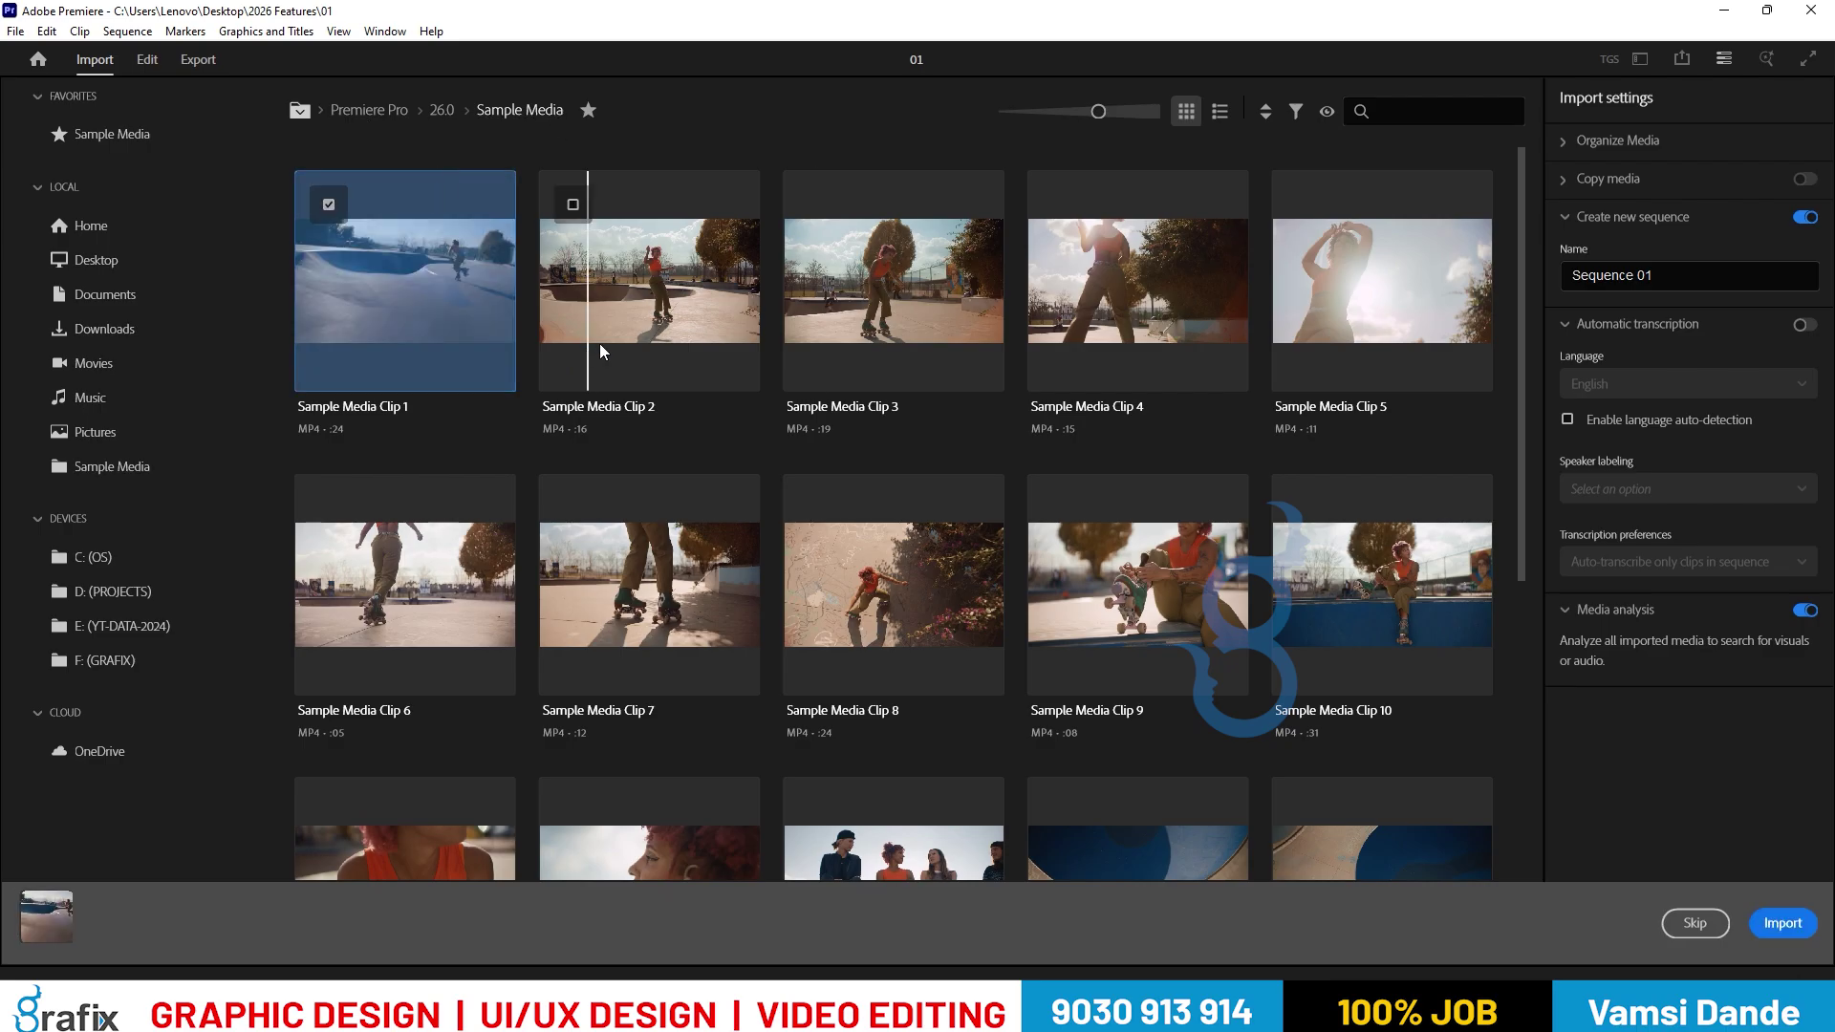
left_click(451, 306)
left_click(612, 318)
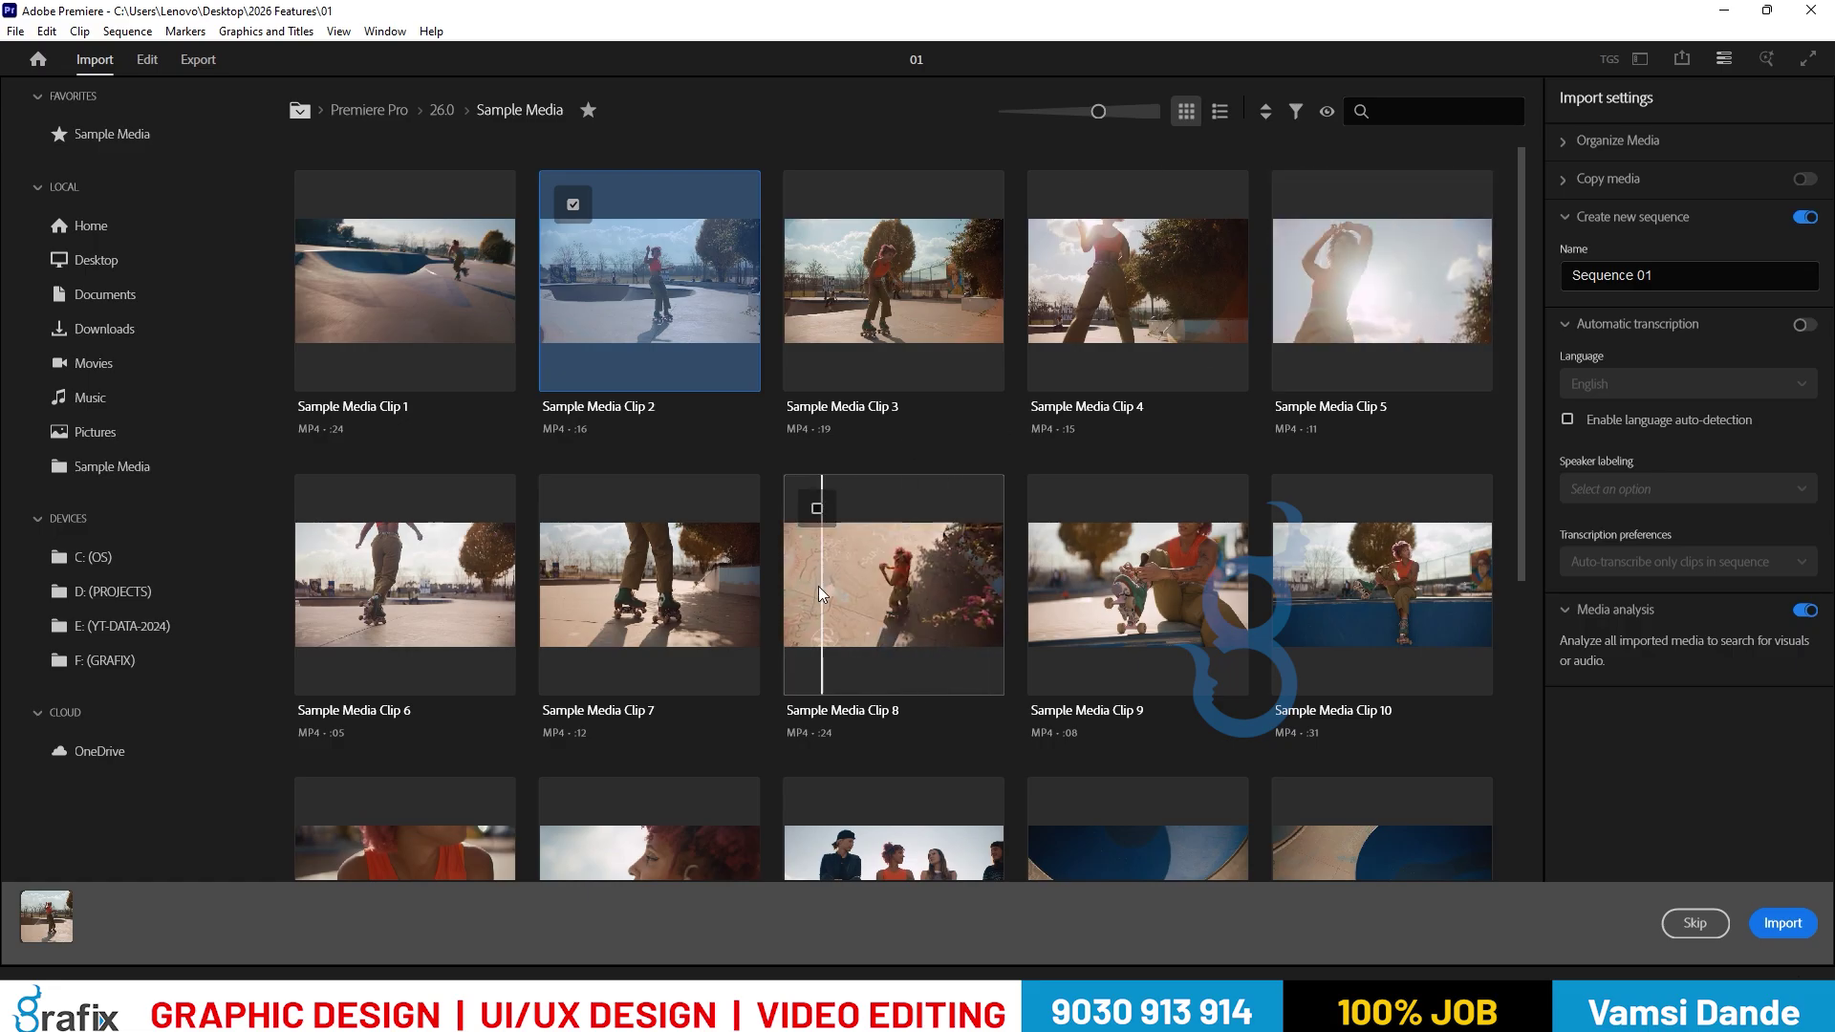
scroll(962, 577, "down", 2)
left_click(842, 558)
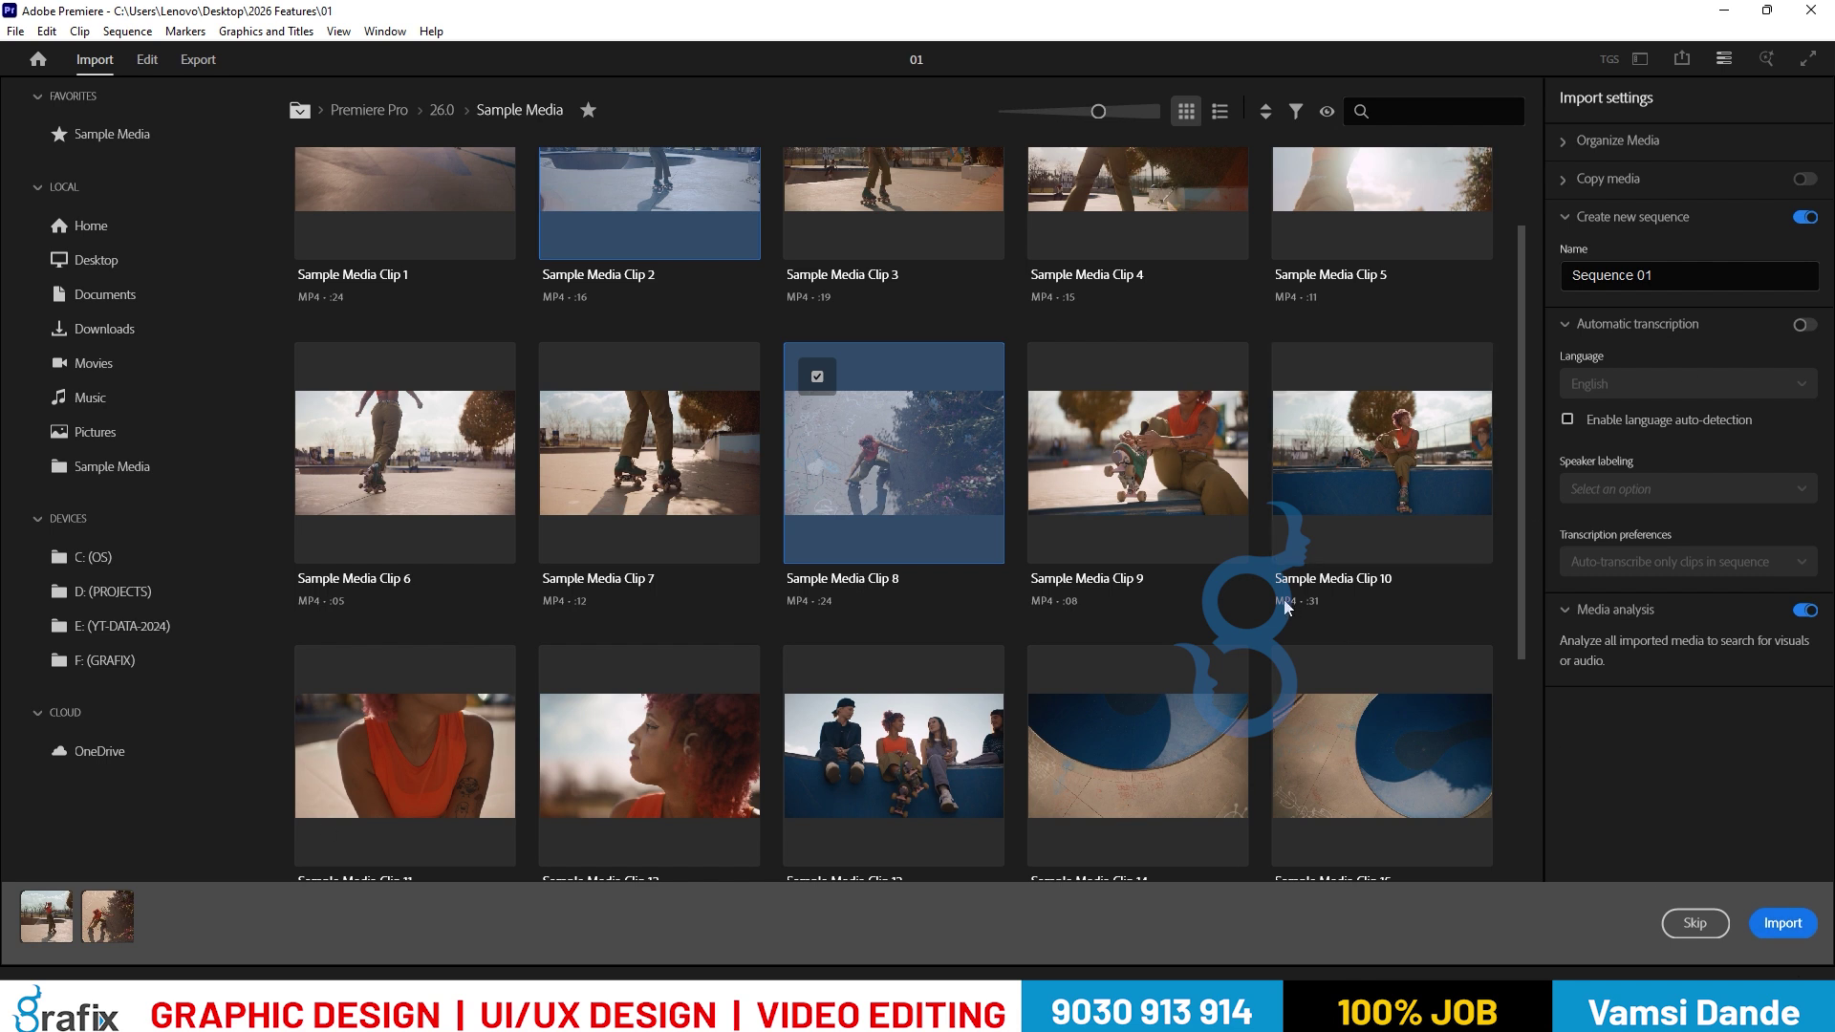
mouse_move(1287, 608)
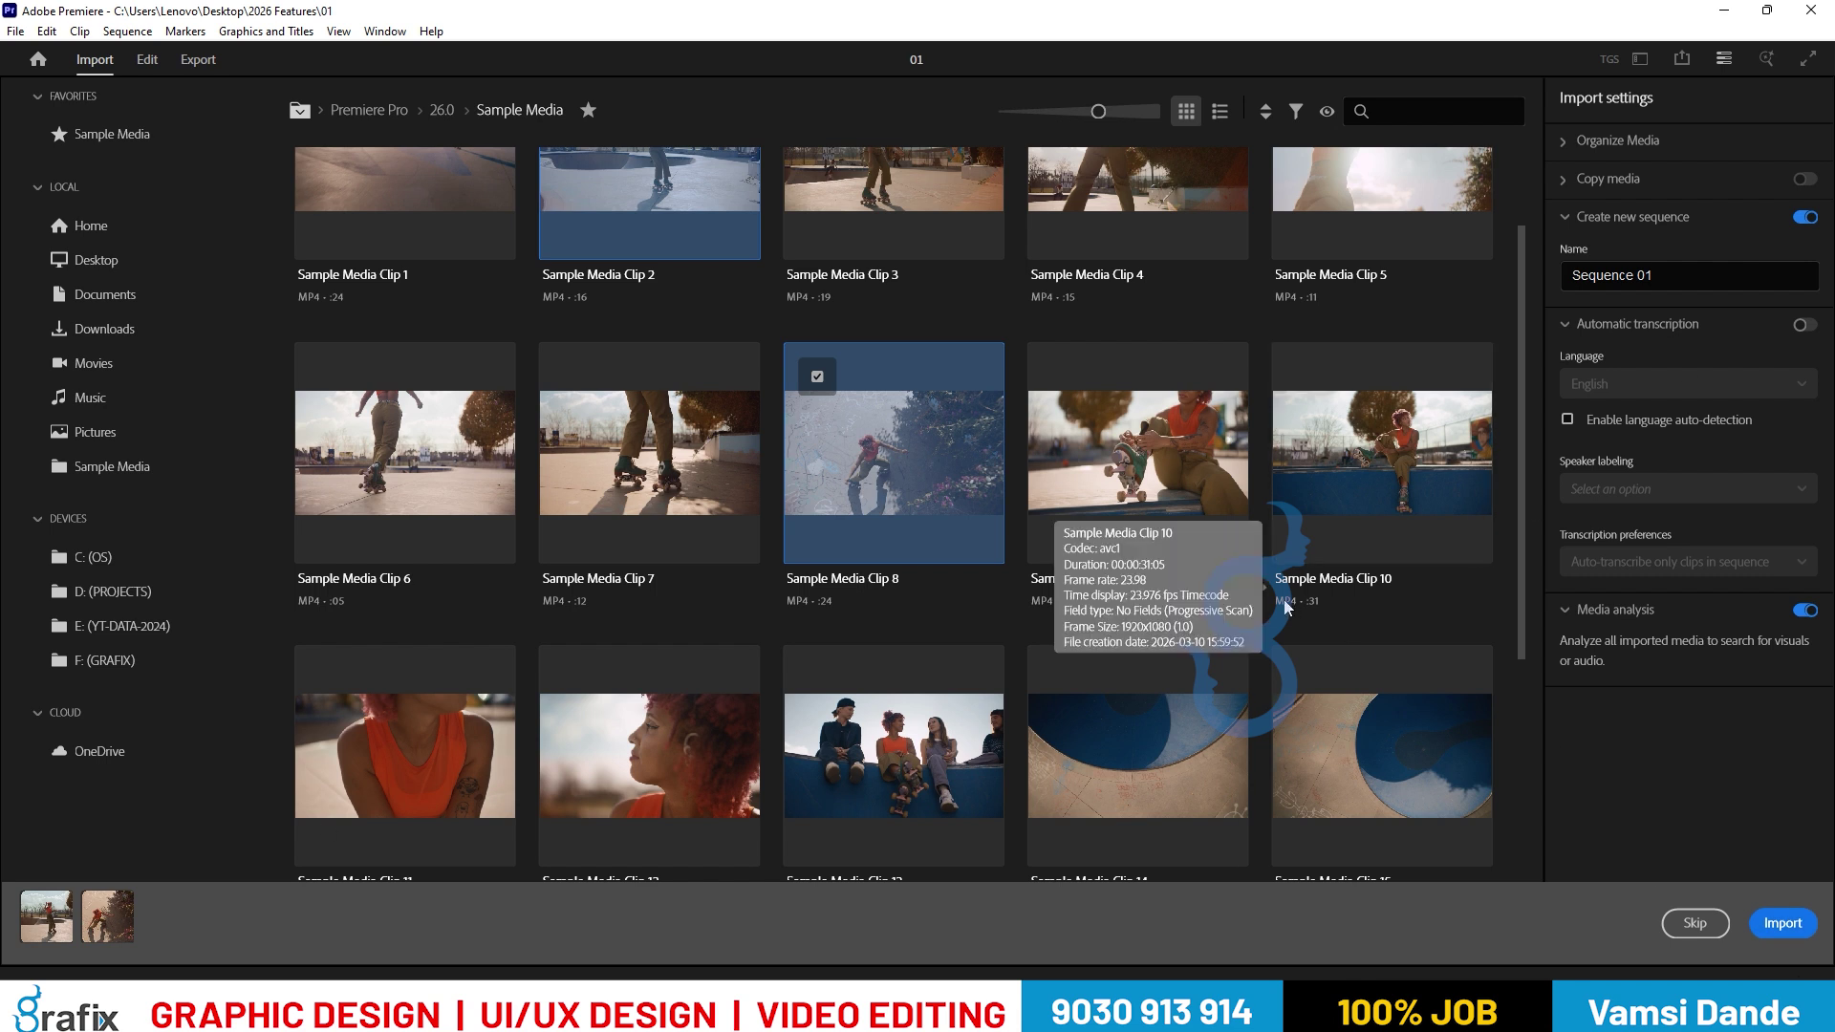
left_click(1695, 924)
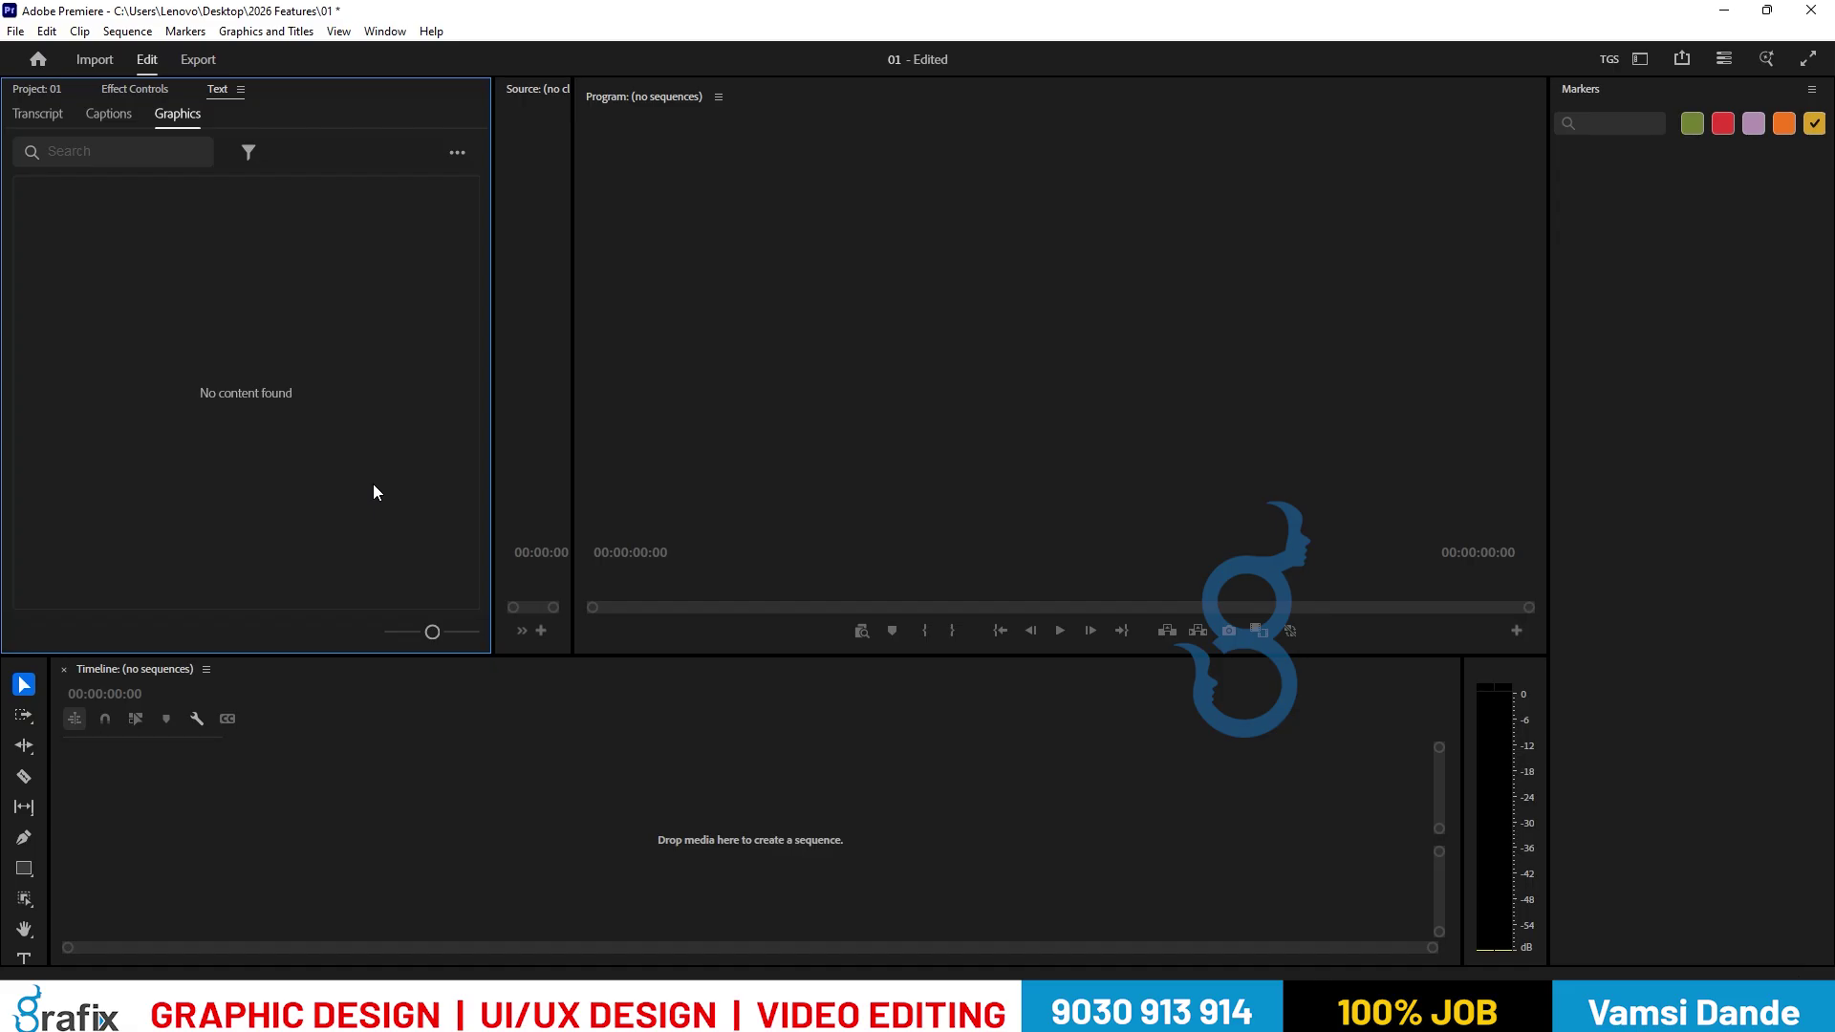
left_click_drag(573, 203, 578, 216)
left_click(722, 313)
left_click(382, 458)
left_click(390, 725)
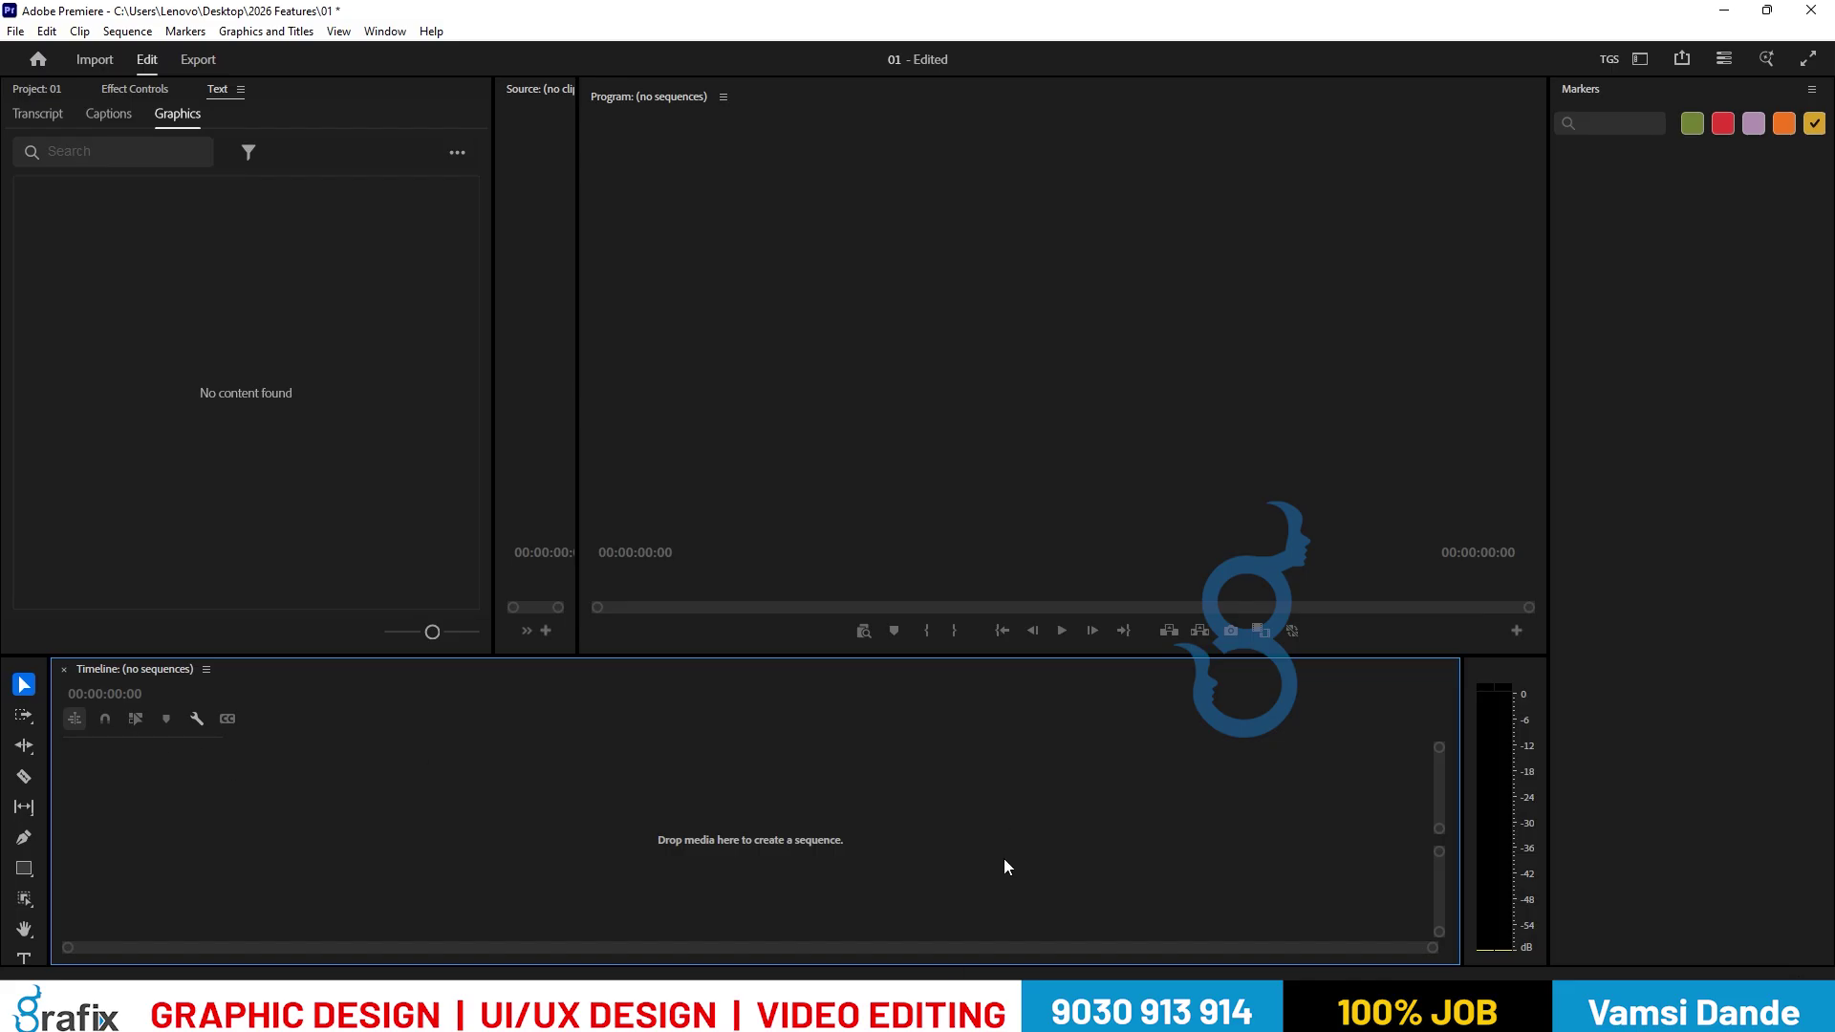
left_click(605, 300)
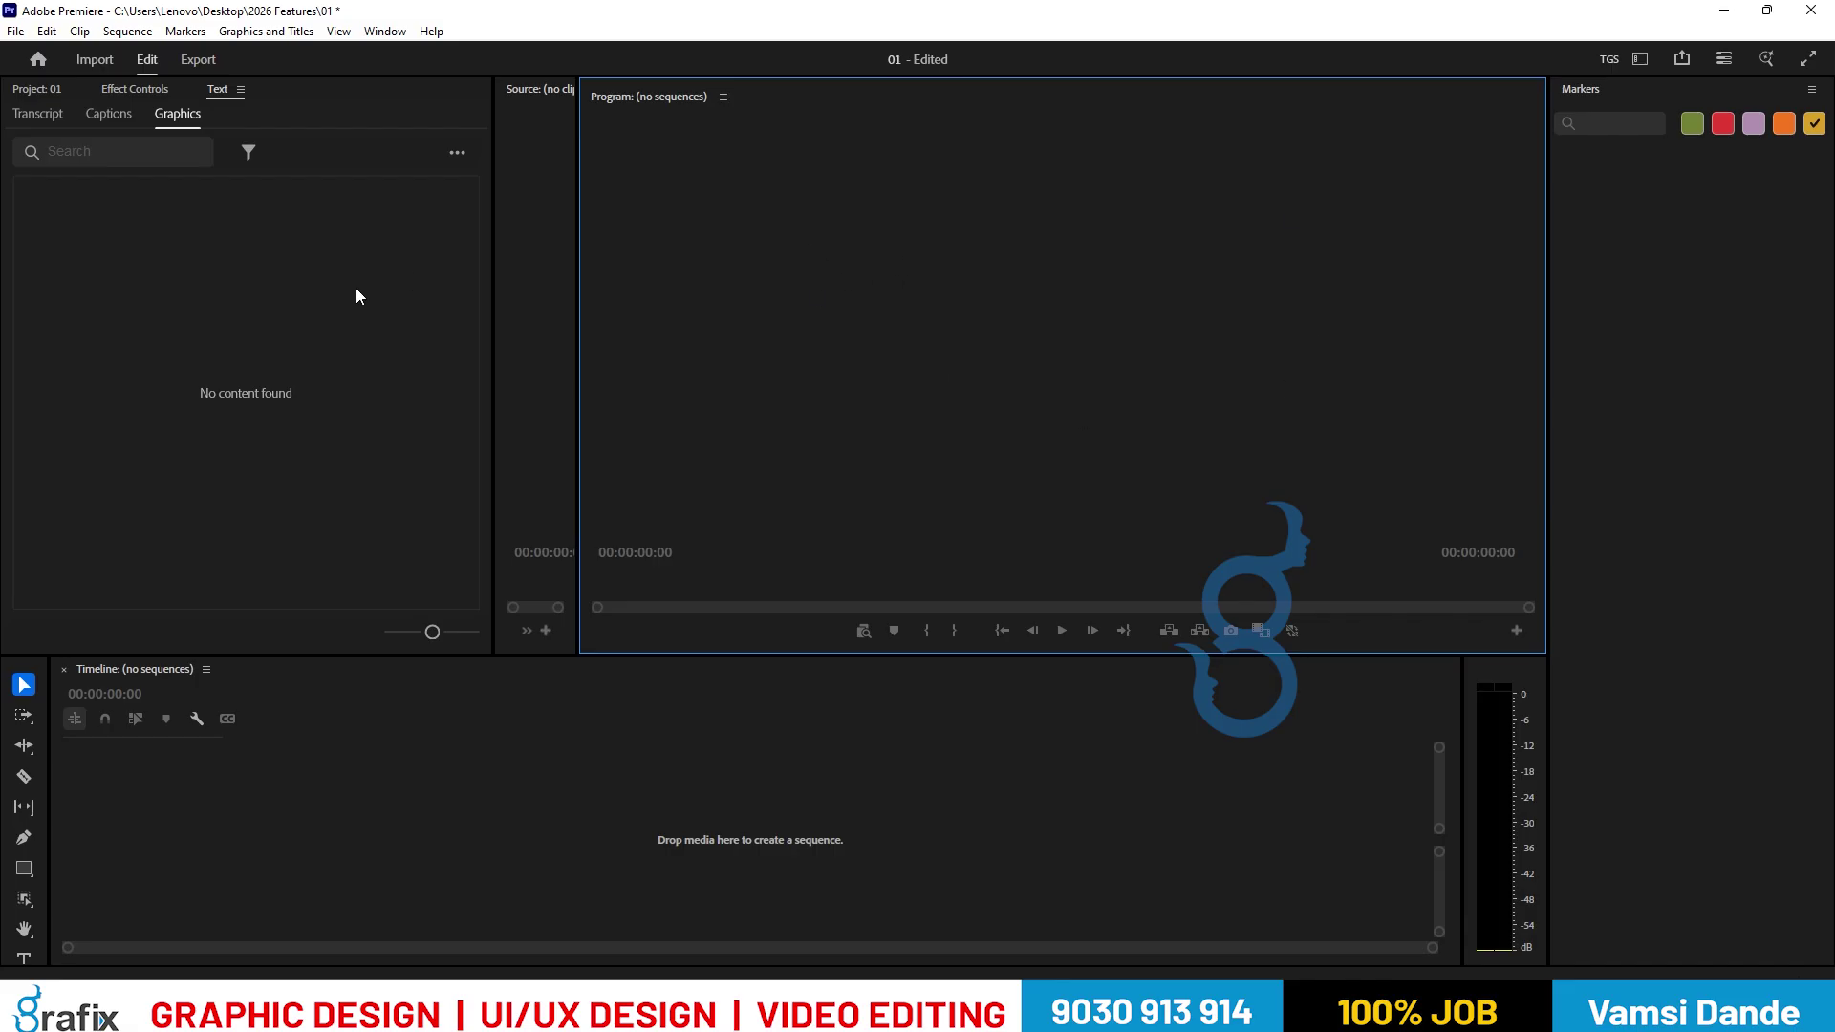
left_click(257, 409)
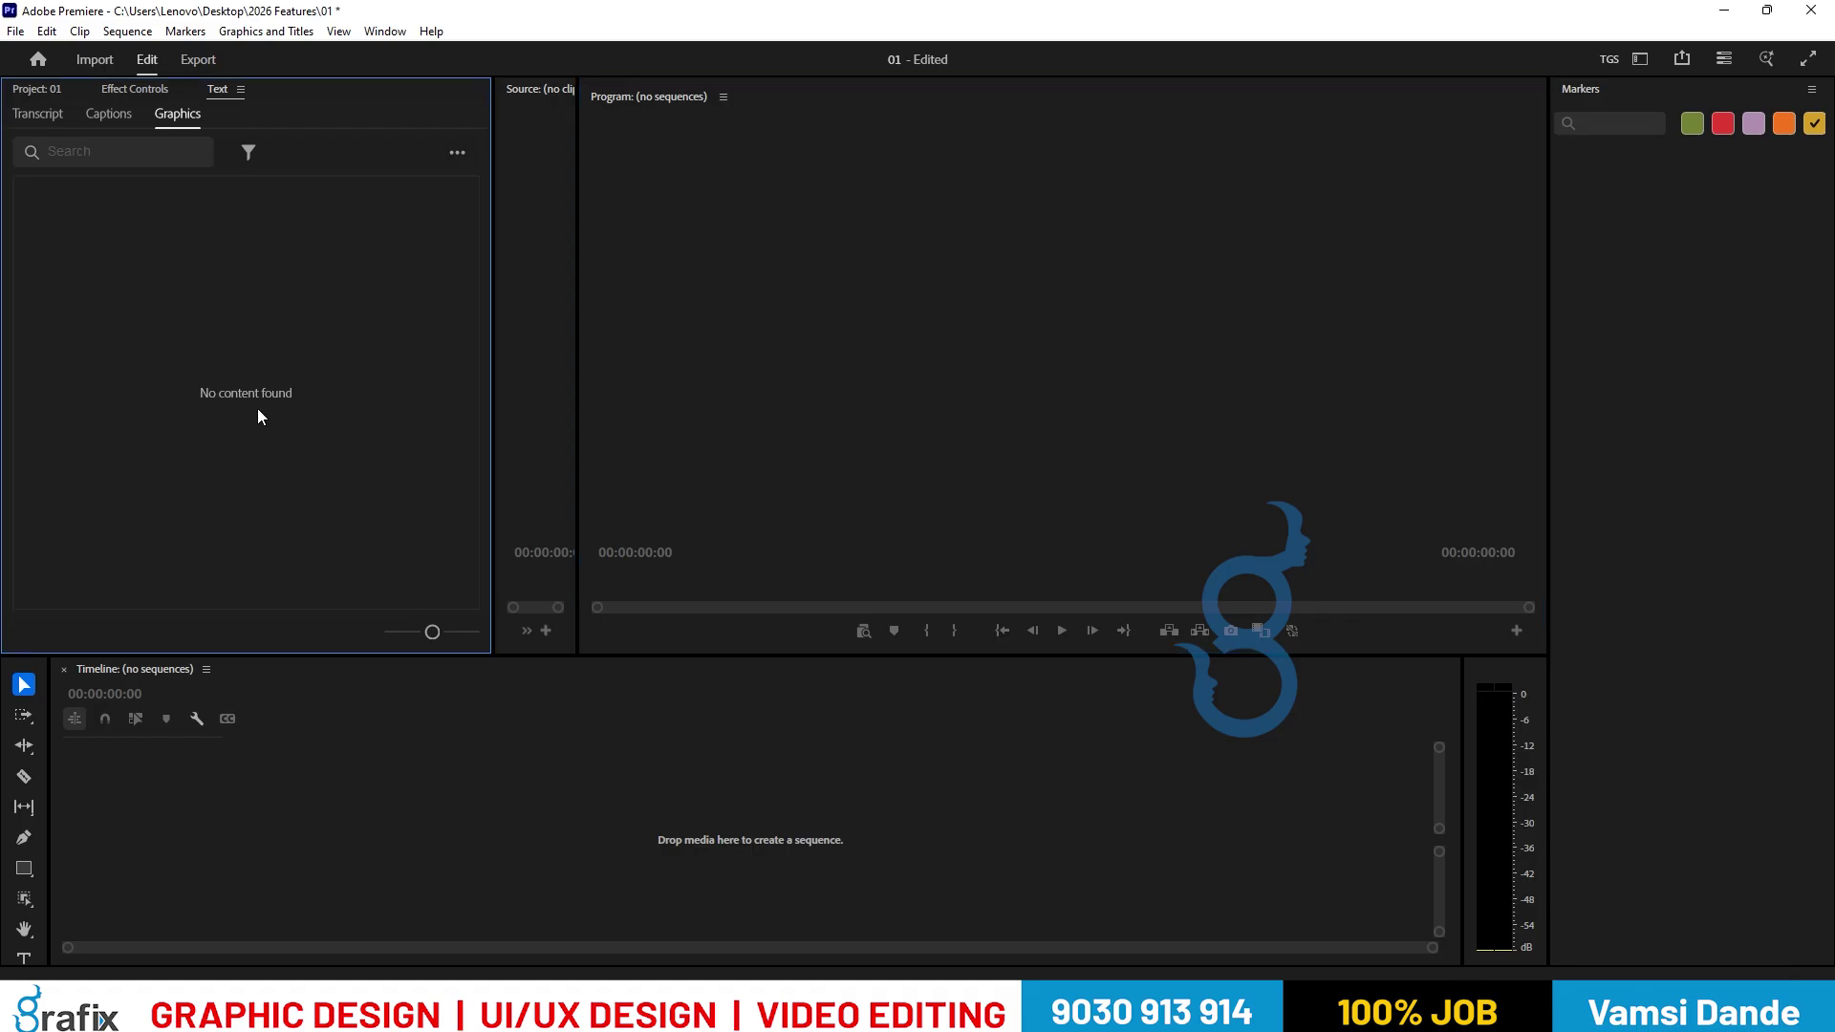
left_click(278, 906)
left_click(253, 390)
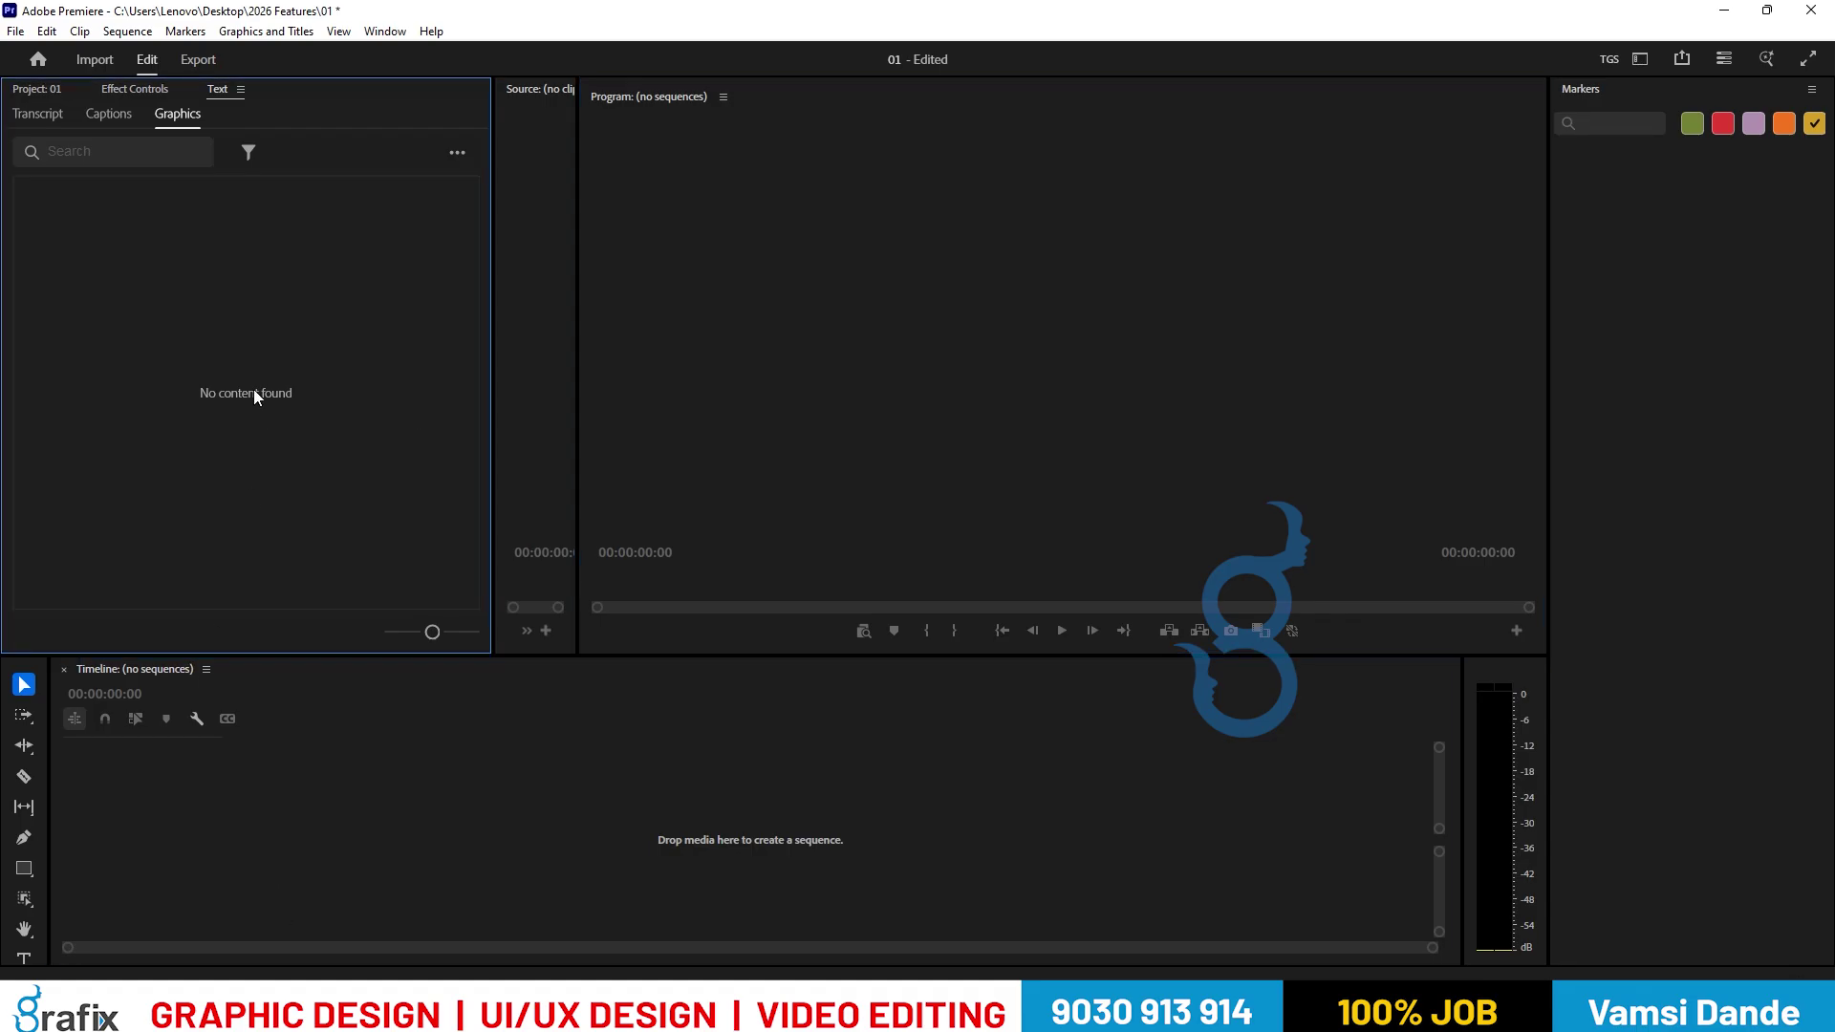
Show the contents of project 01 and start a media import, looking through the Desktop files.
left_click(44, 89)
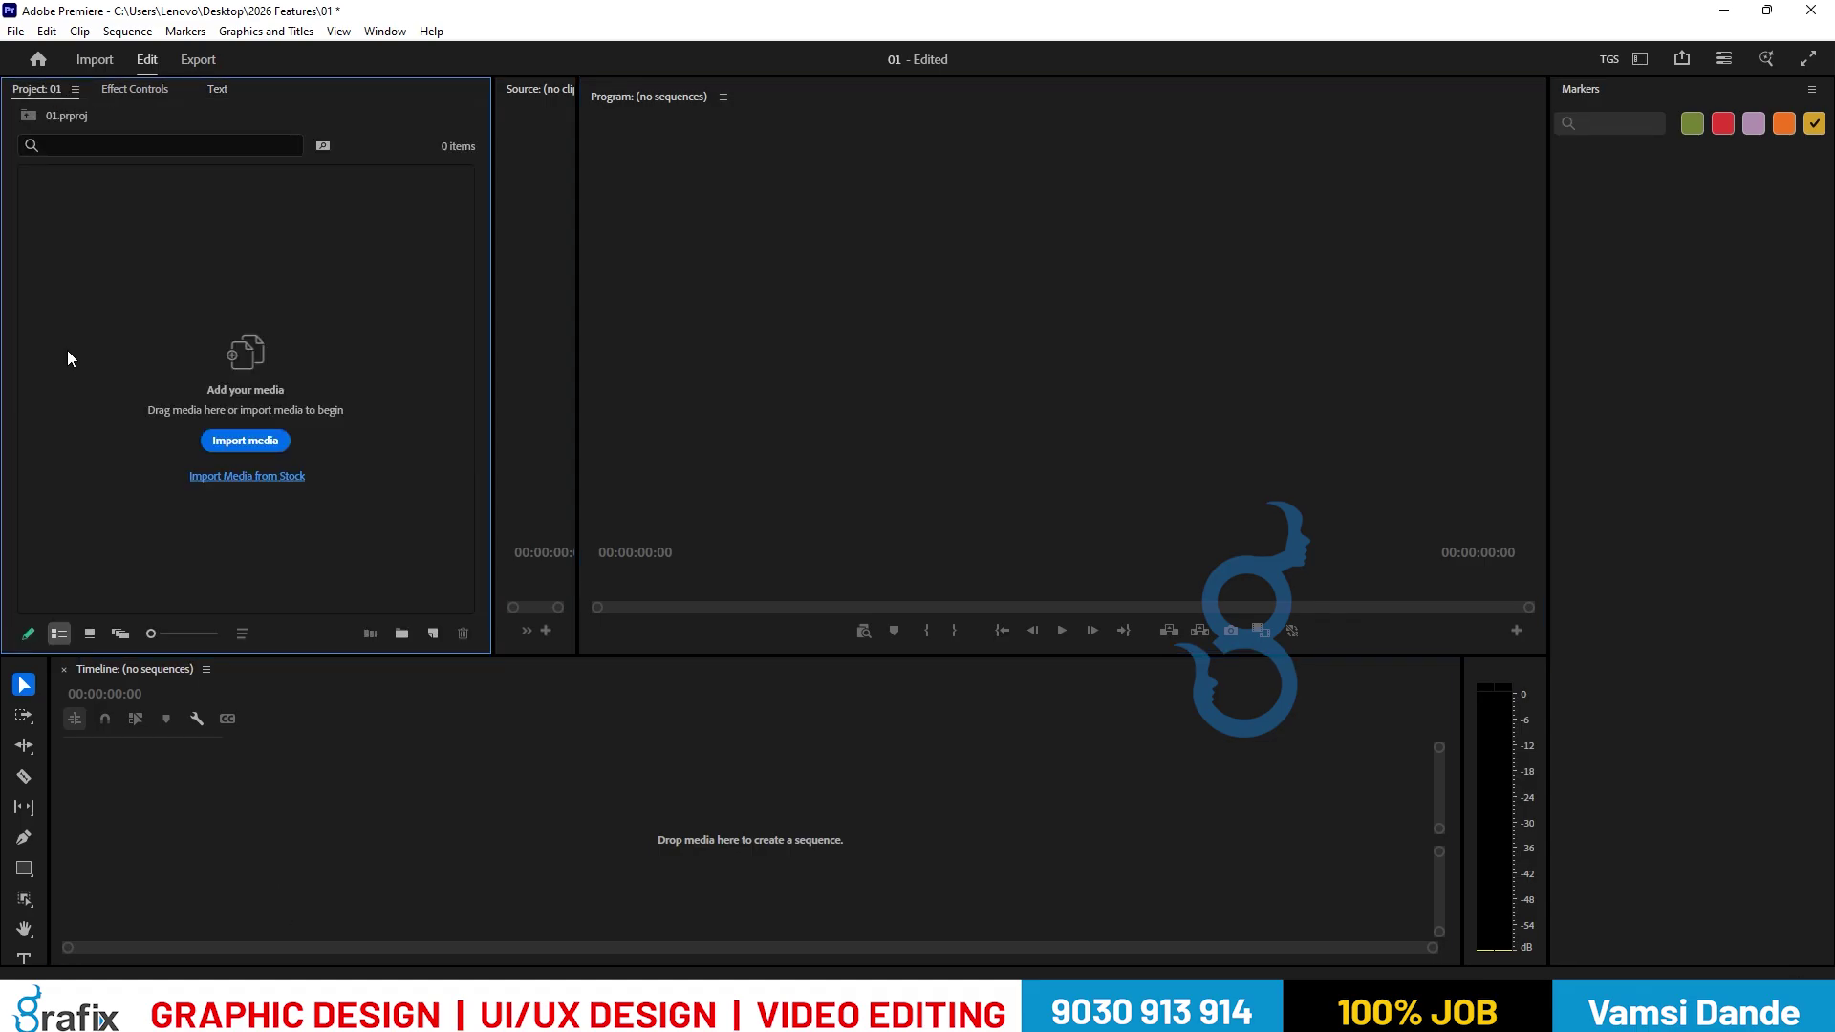
double_click(341, 574)
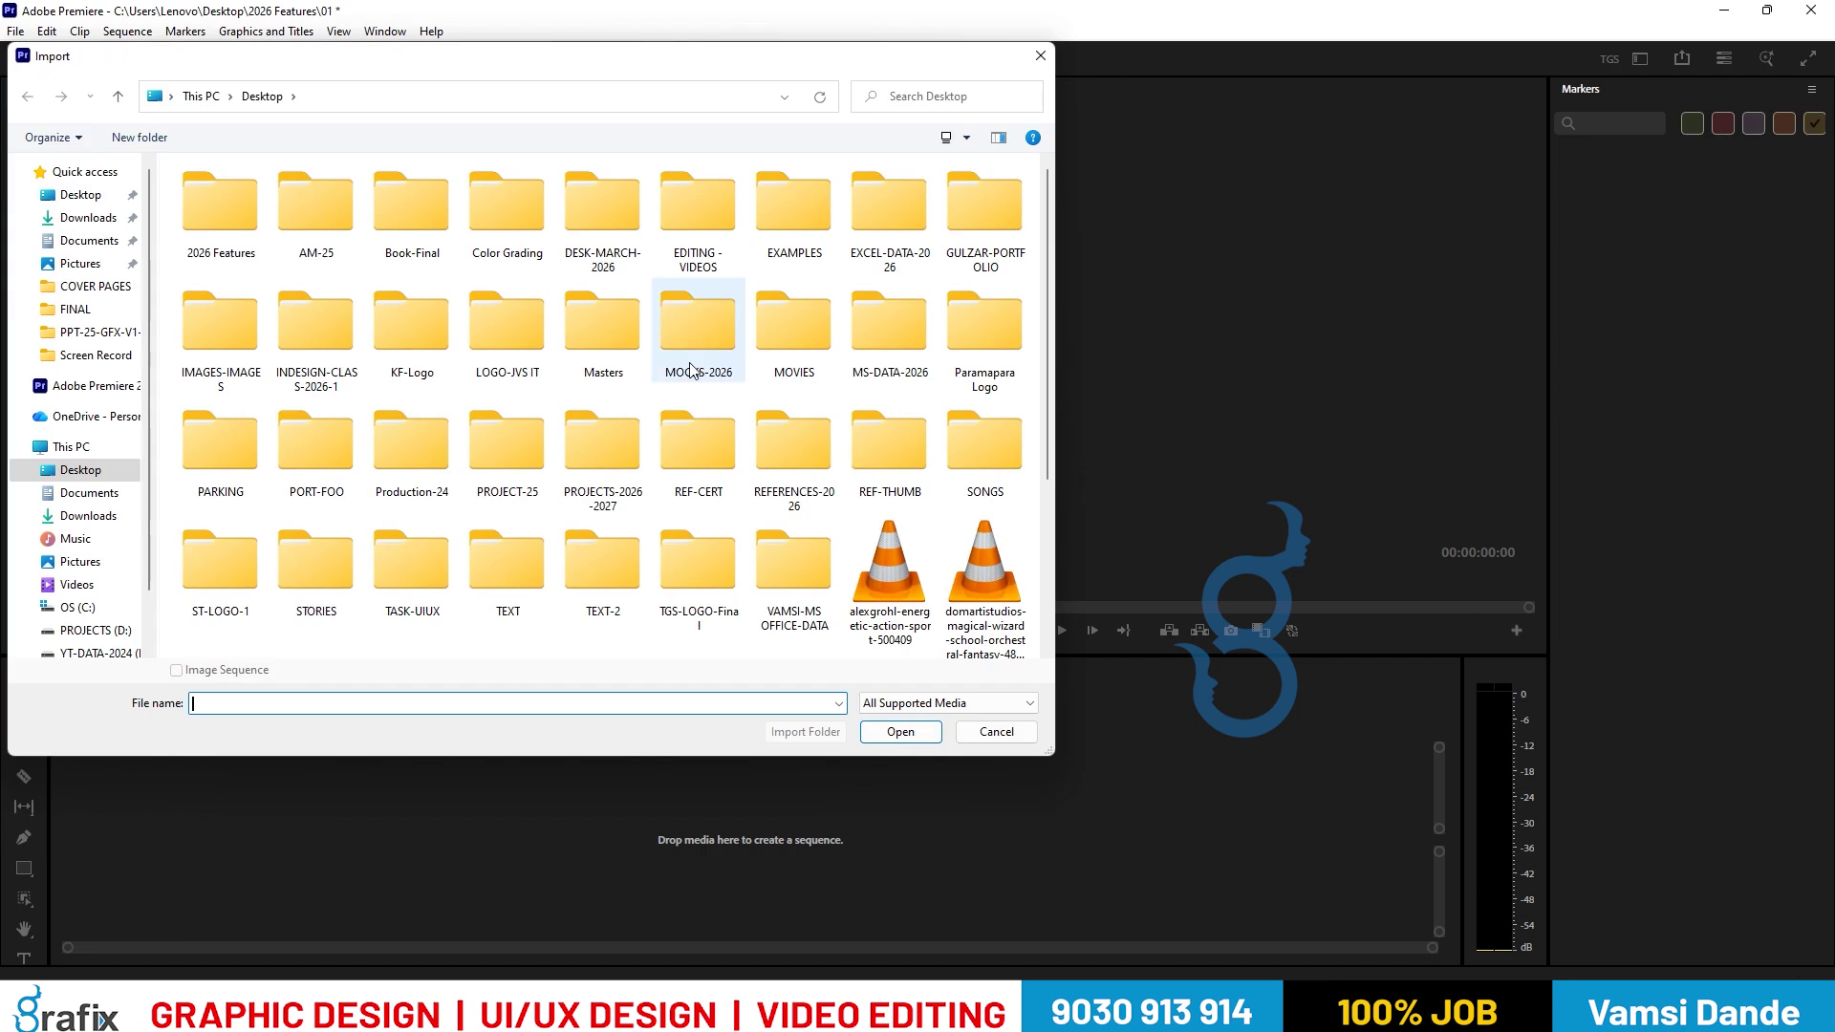
scroll(436, 356, "down", 3)
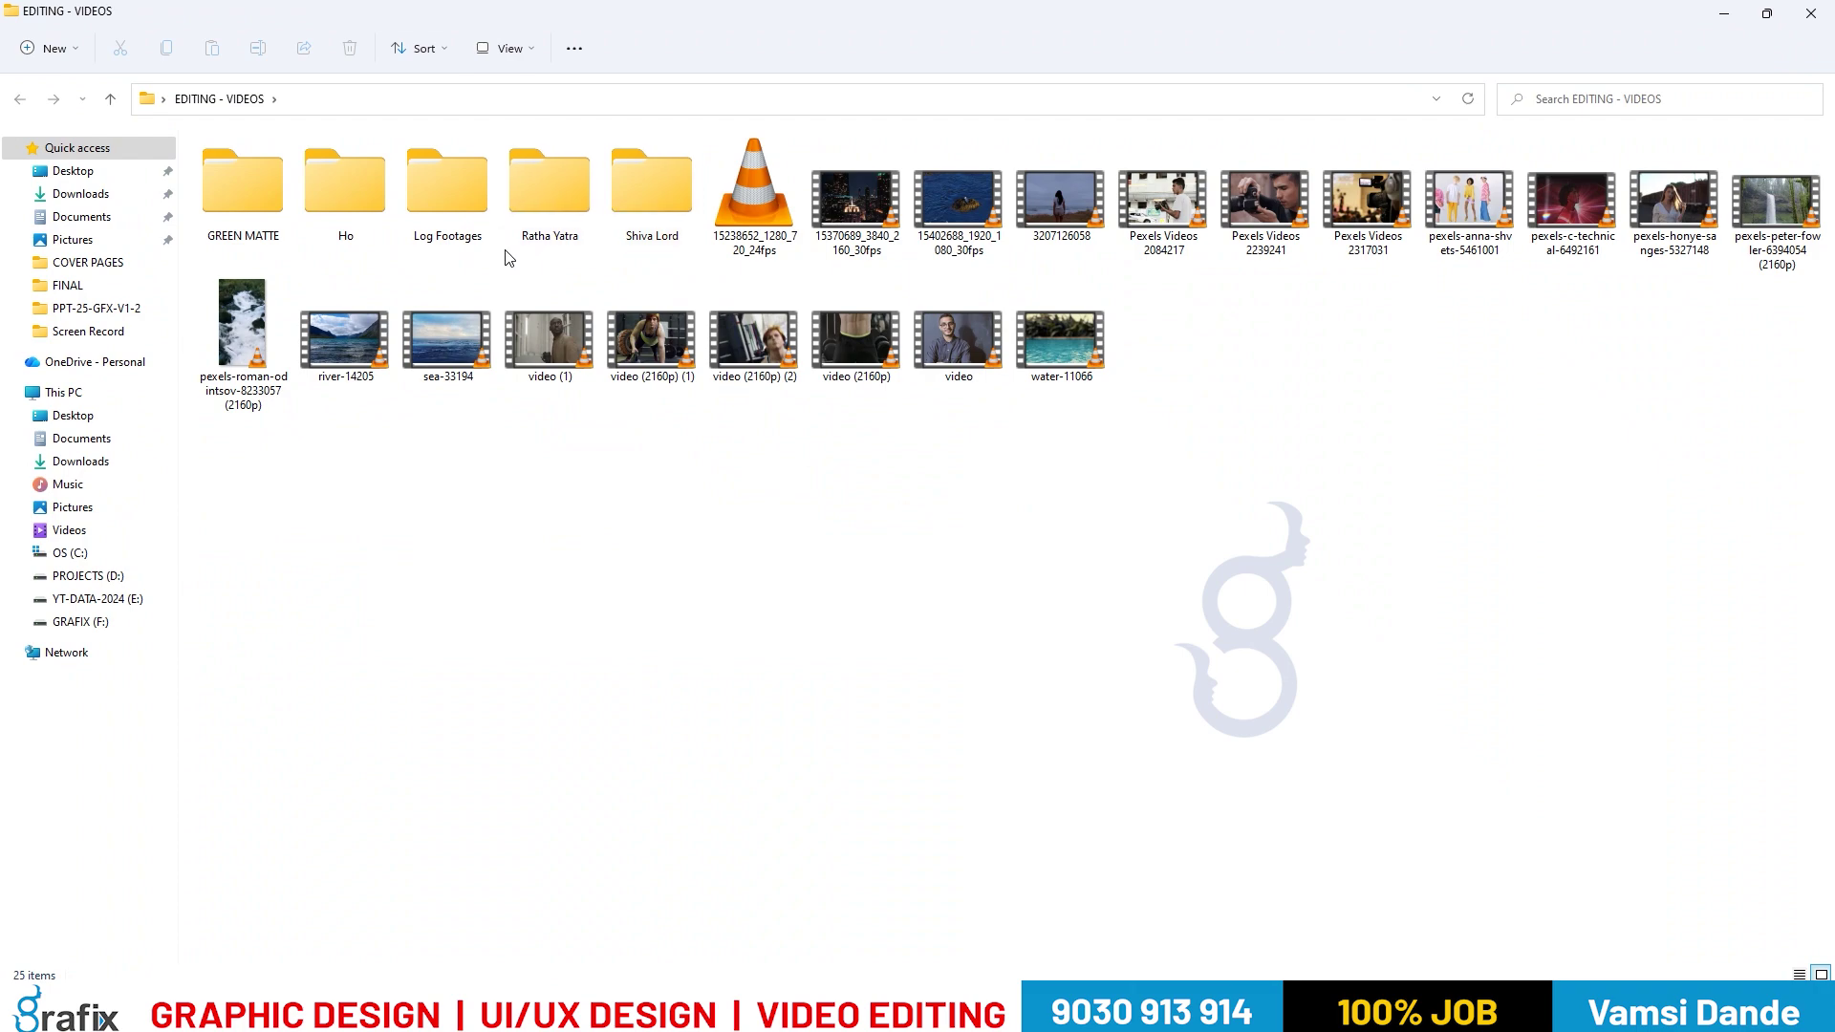
Preview the video 3048881-uhd_3840_2160_24fps from the Ho folder of EDITING - VIDEOS in VLC, and close the player.
double_click(372, 209)
left_click(243, 203)
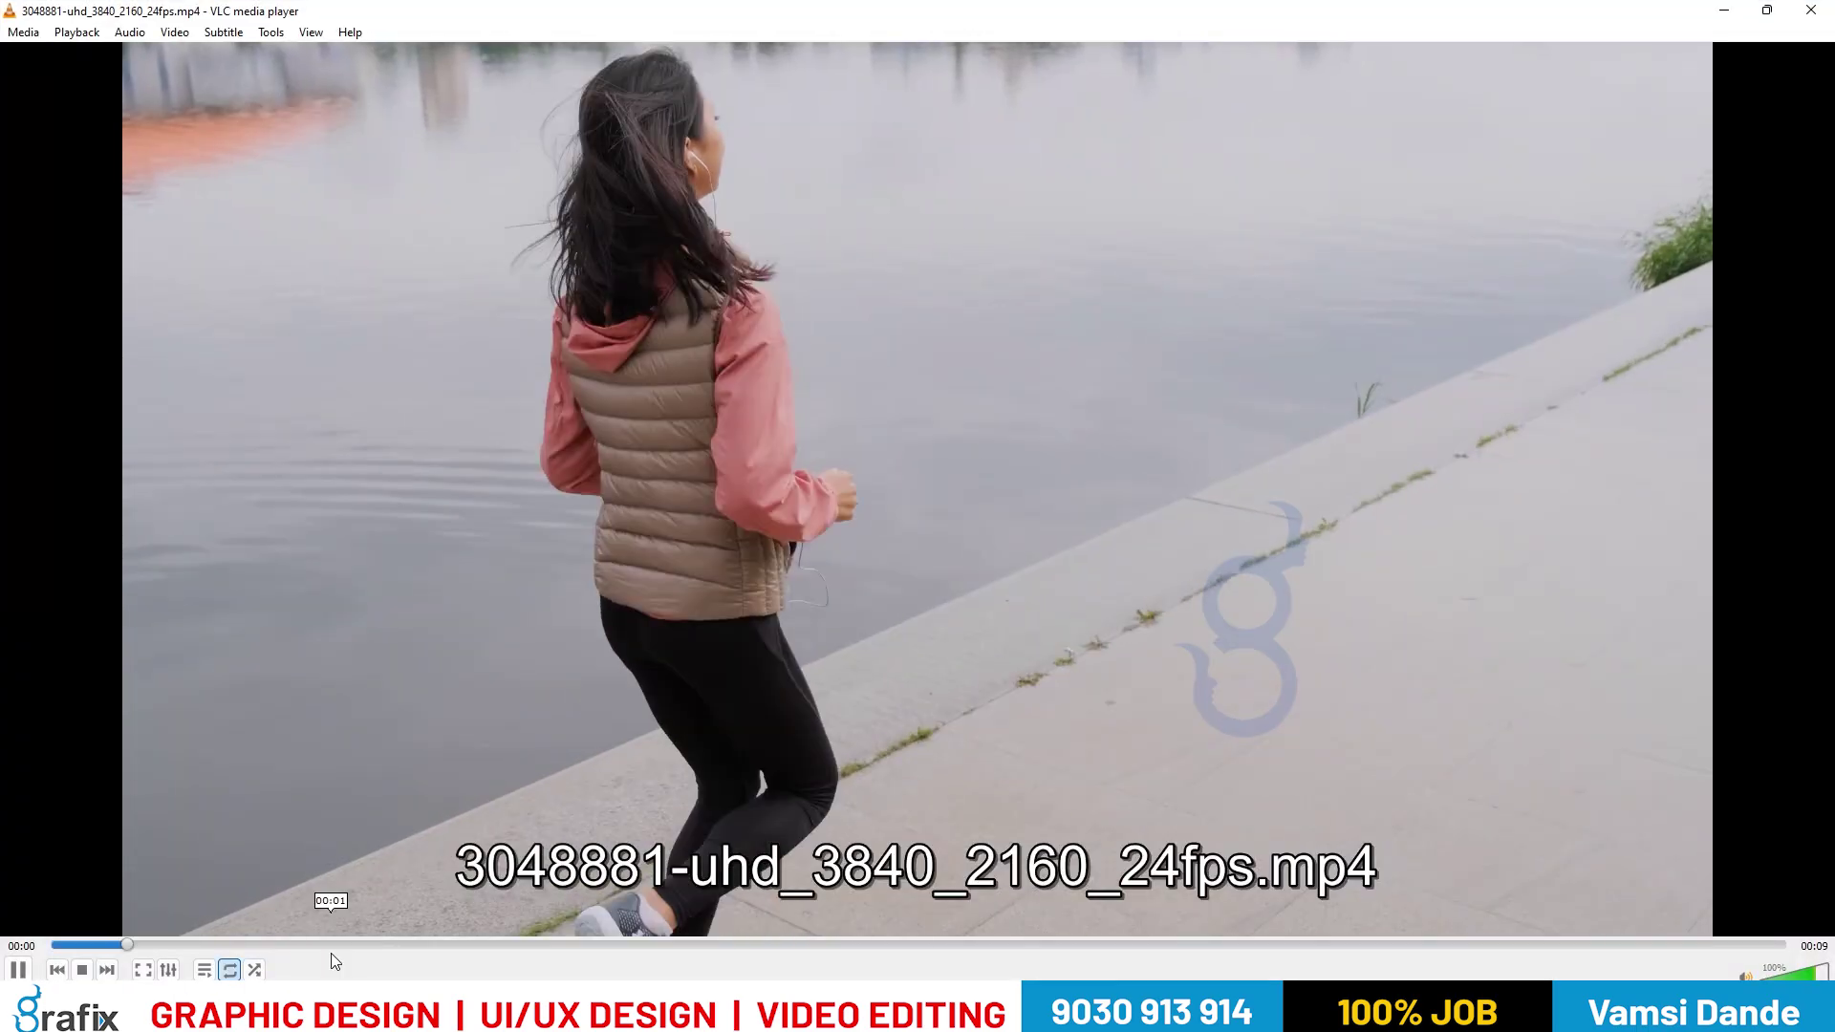
left_click_drag(750, 951, 983, 946)
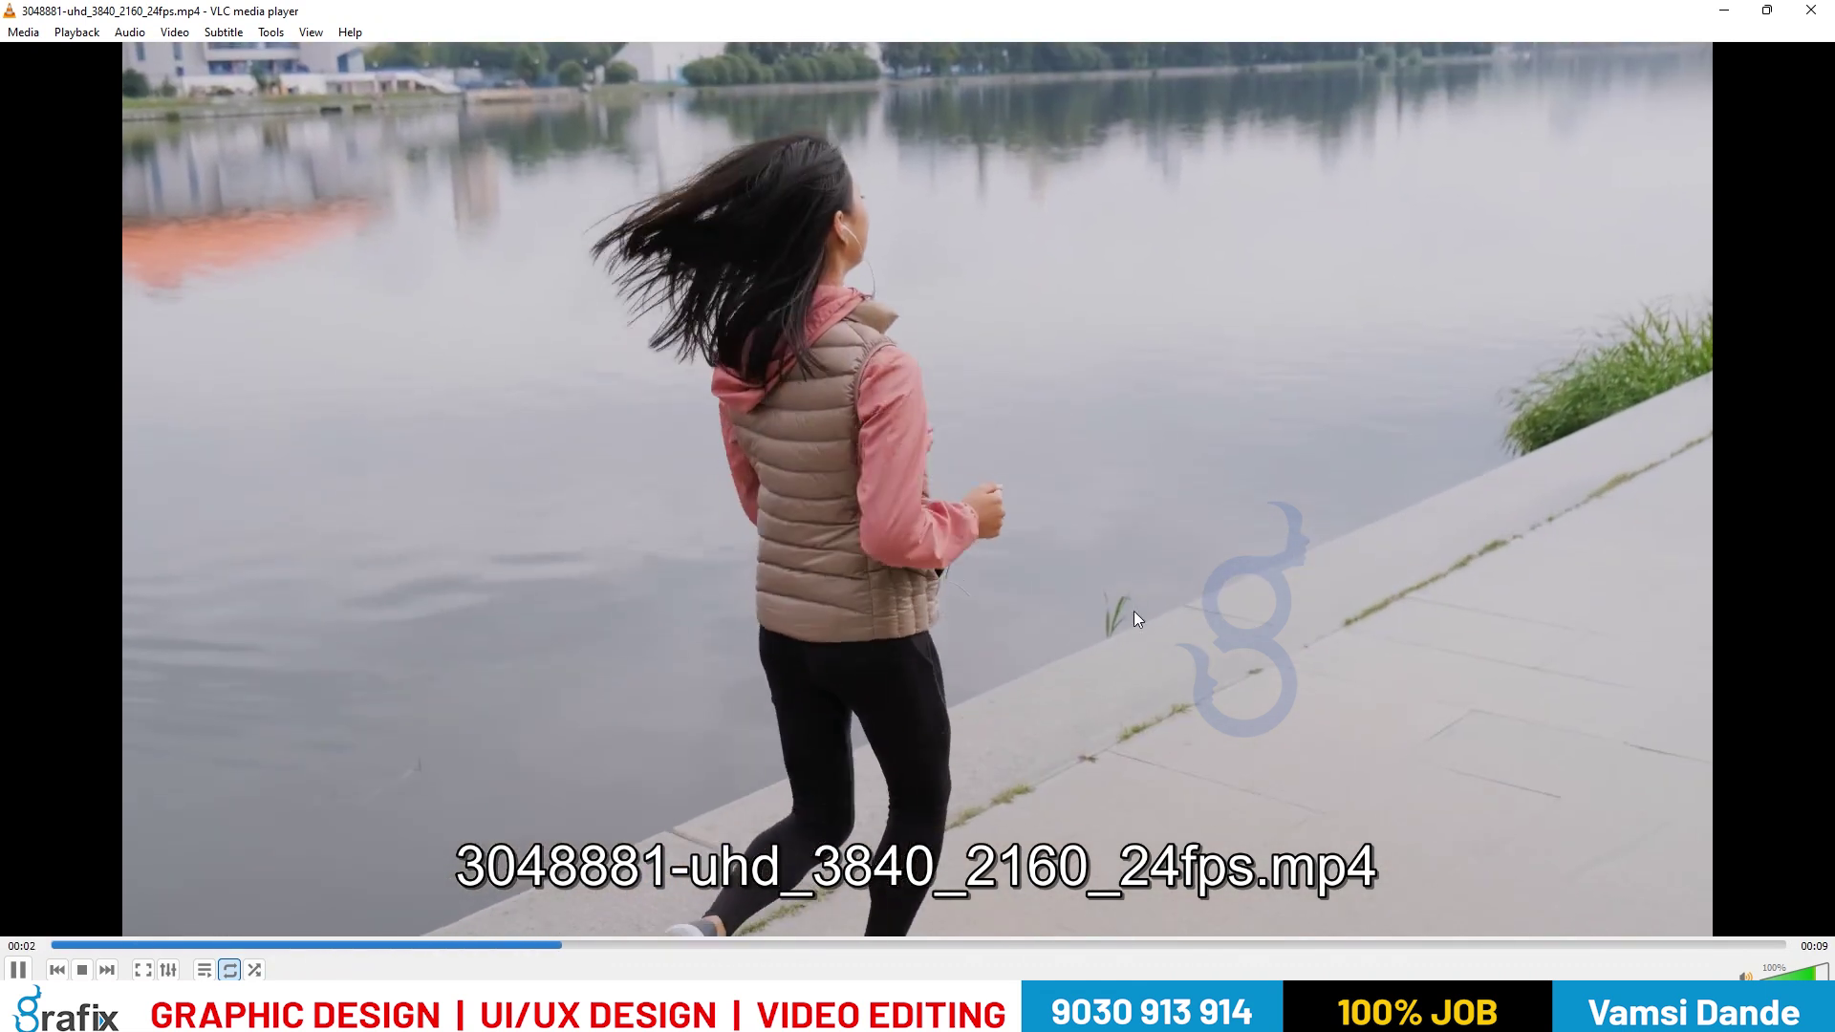
left_click(1812, 10)
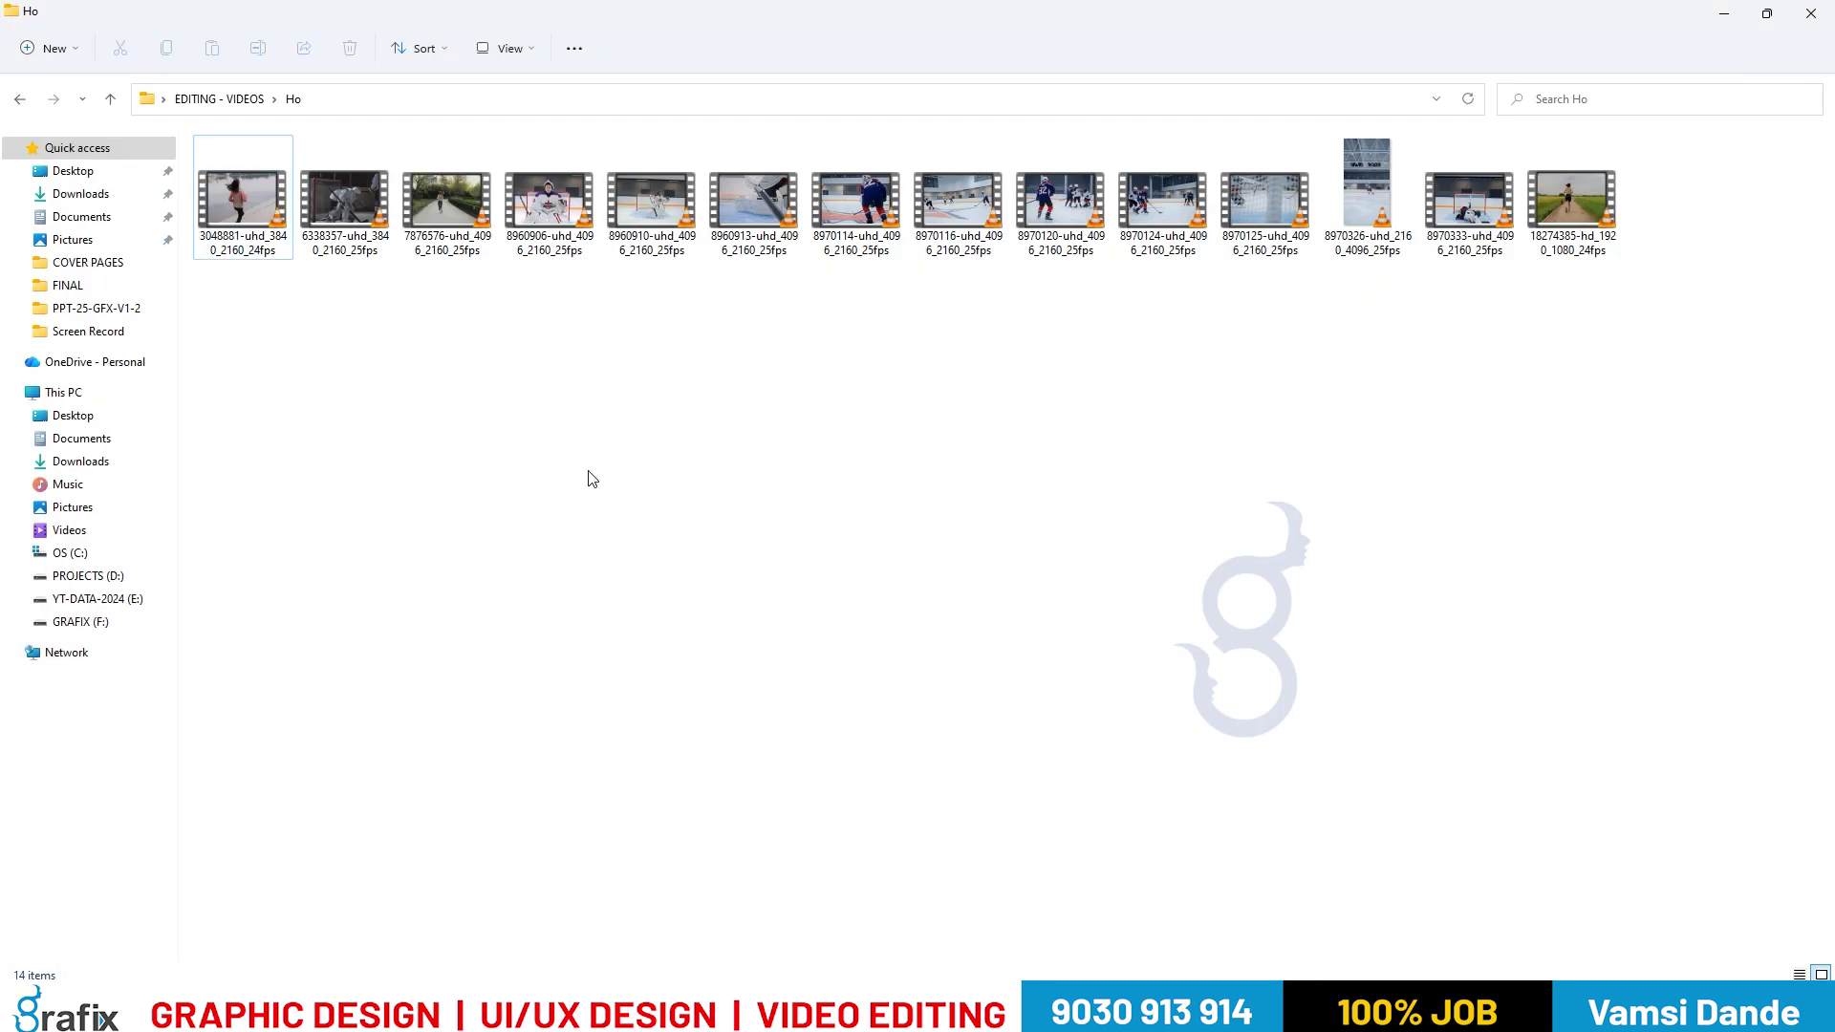
Preview the video 18274385-hd_1920_1080_24fps from the Ho folder at a few points and close the player.
left_click(1567, 241)
double_click(1567, 241)
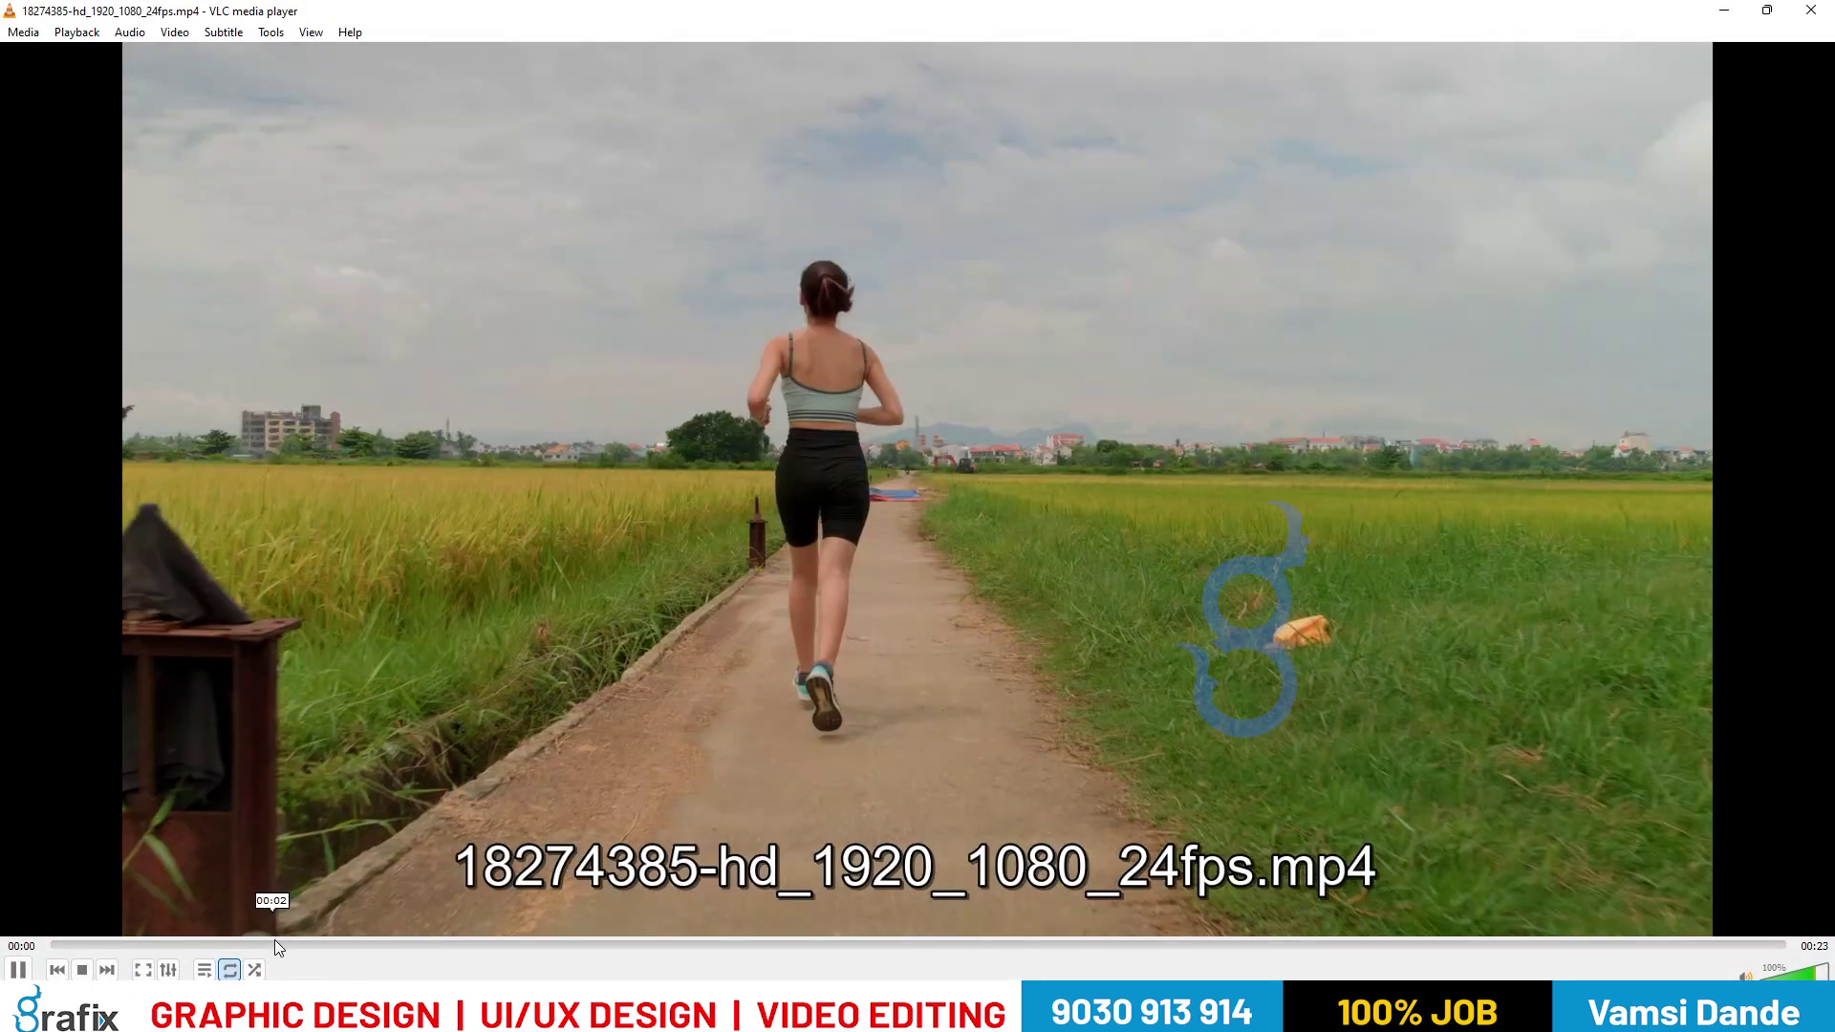
left_click(274, 944)
left_click(521, 945)
left_click(1812, 10)
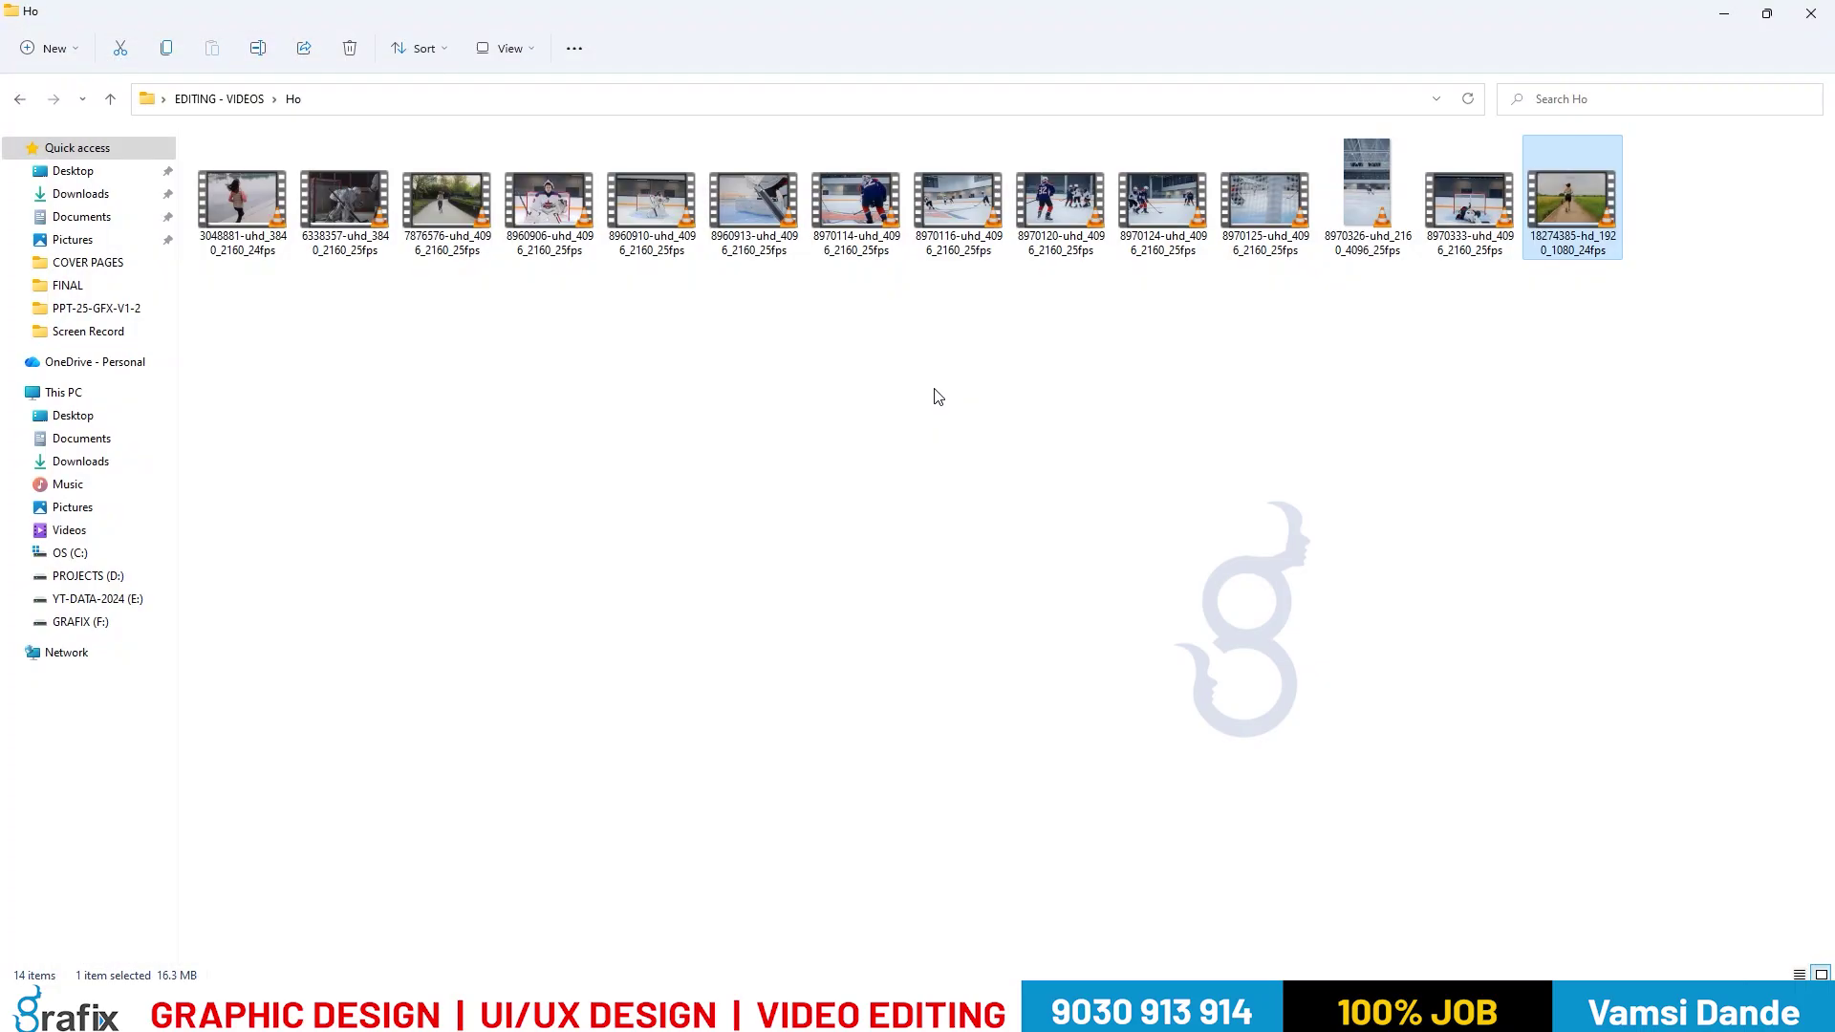
Preview the hockey video 8970116-uhd_4096_2160_25fps at several points and close the player.
left_click(979, 256)
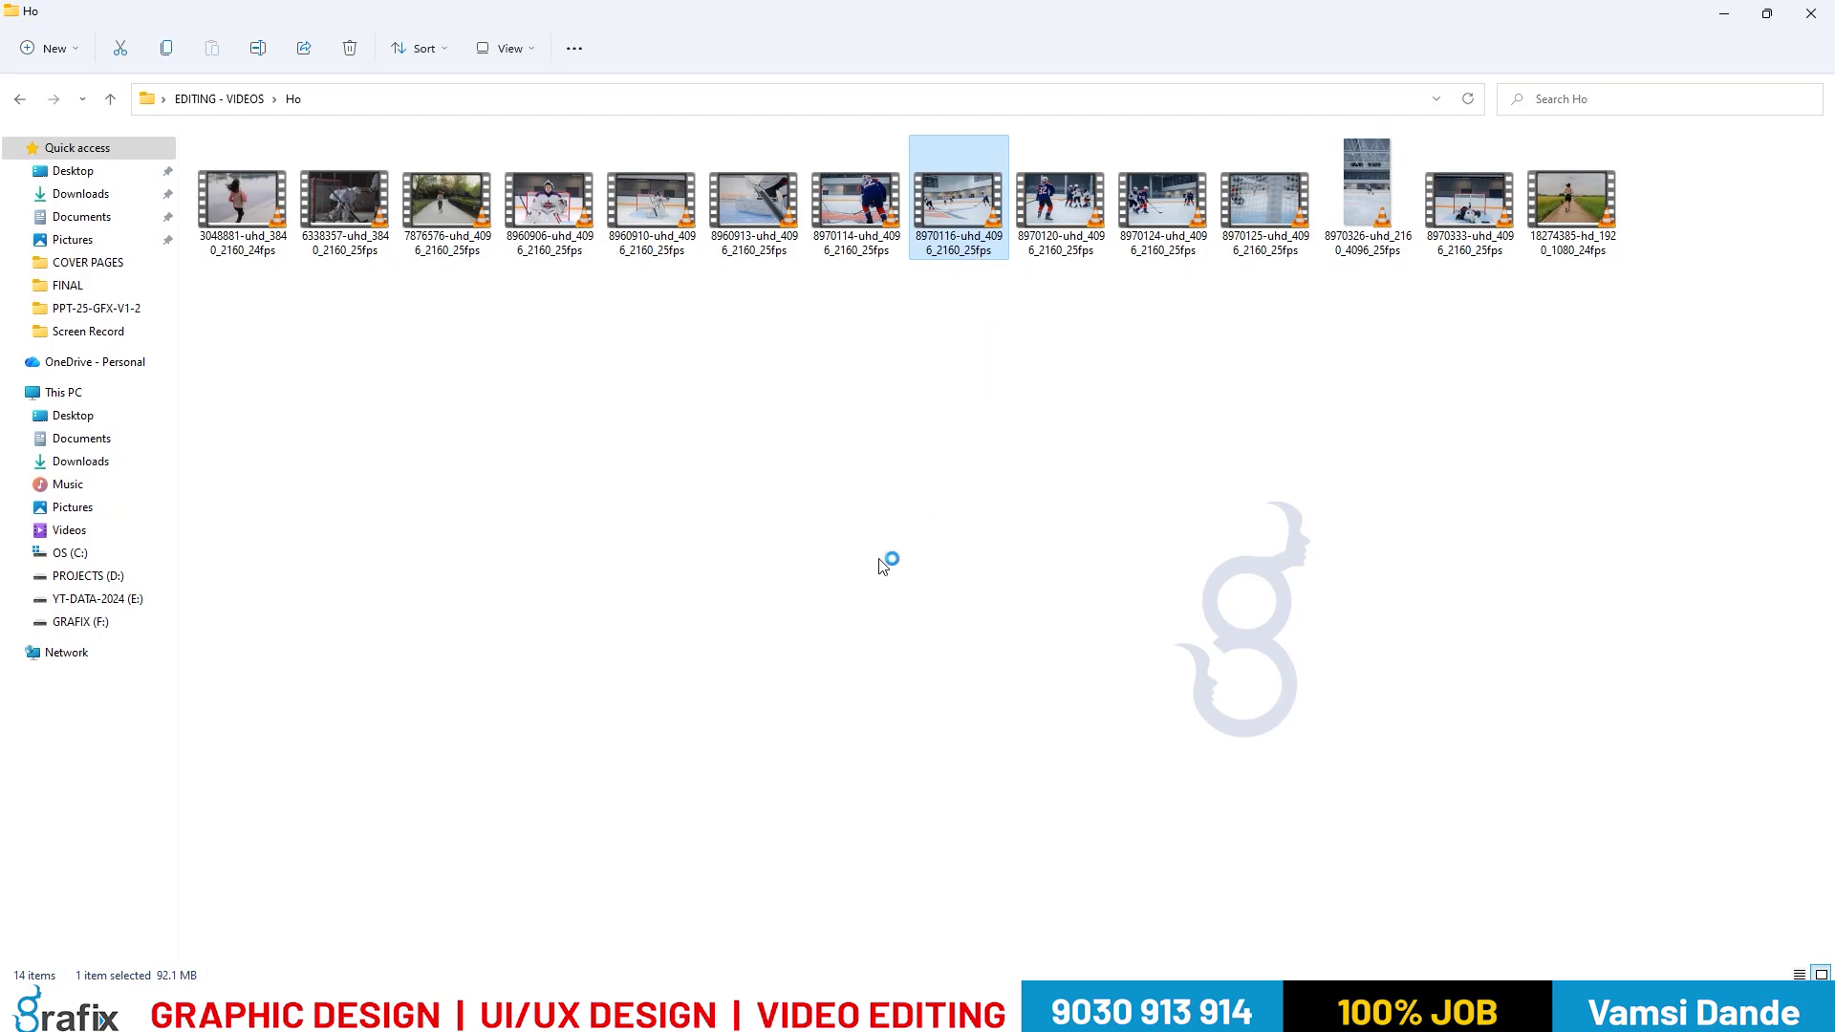
key("Return")
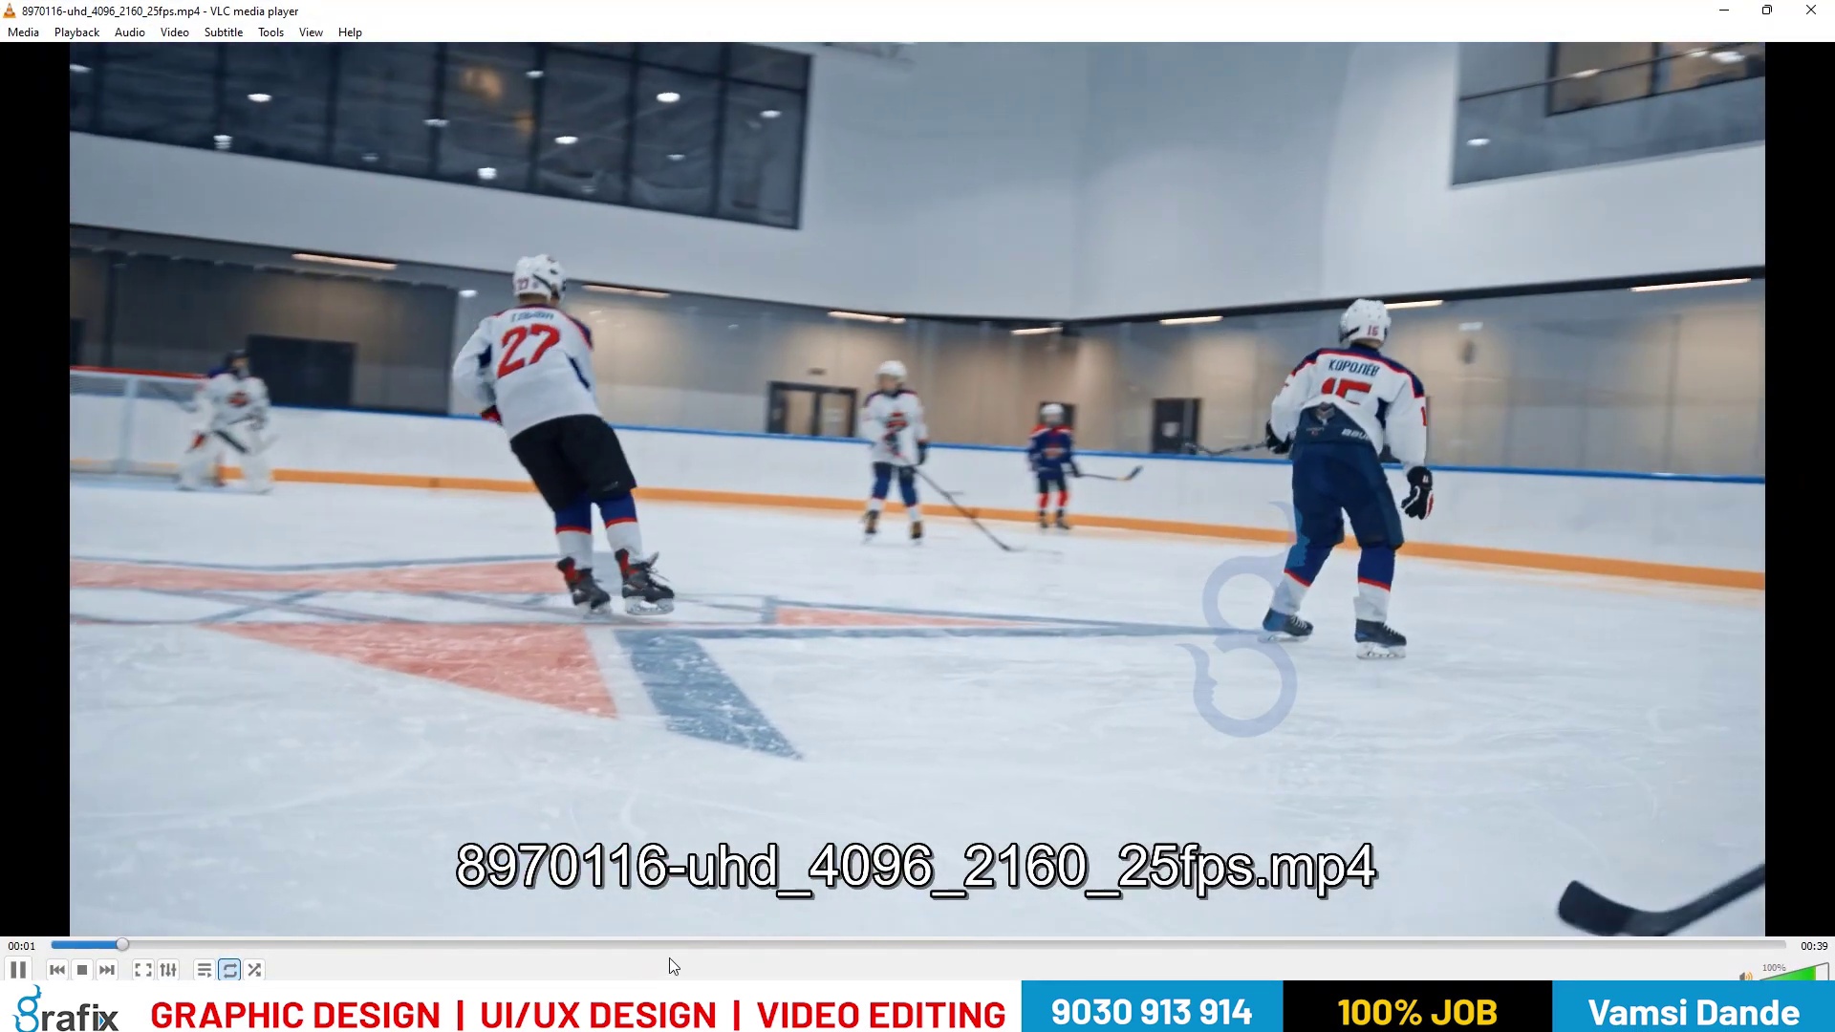
left_click(805, 944)
left_click(1004, 946)
left_click(1101, 944)
left_click(1254, 946)
left_click(1495, 946)
left_click(1811, 9)
left_click(819, 569)
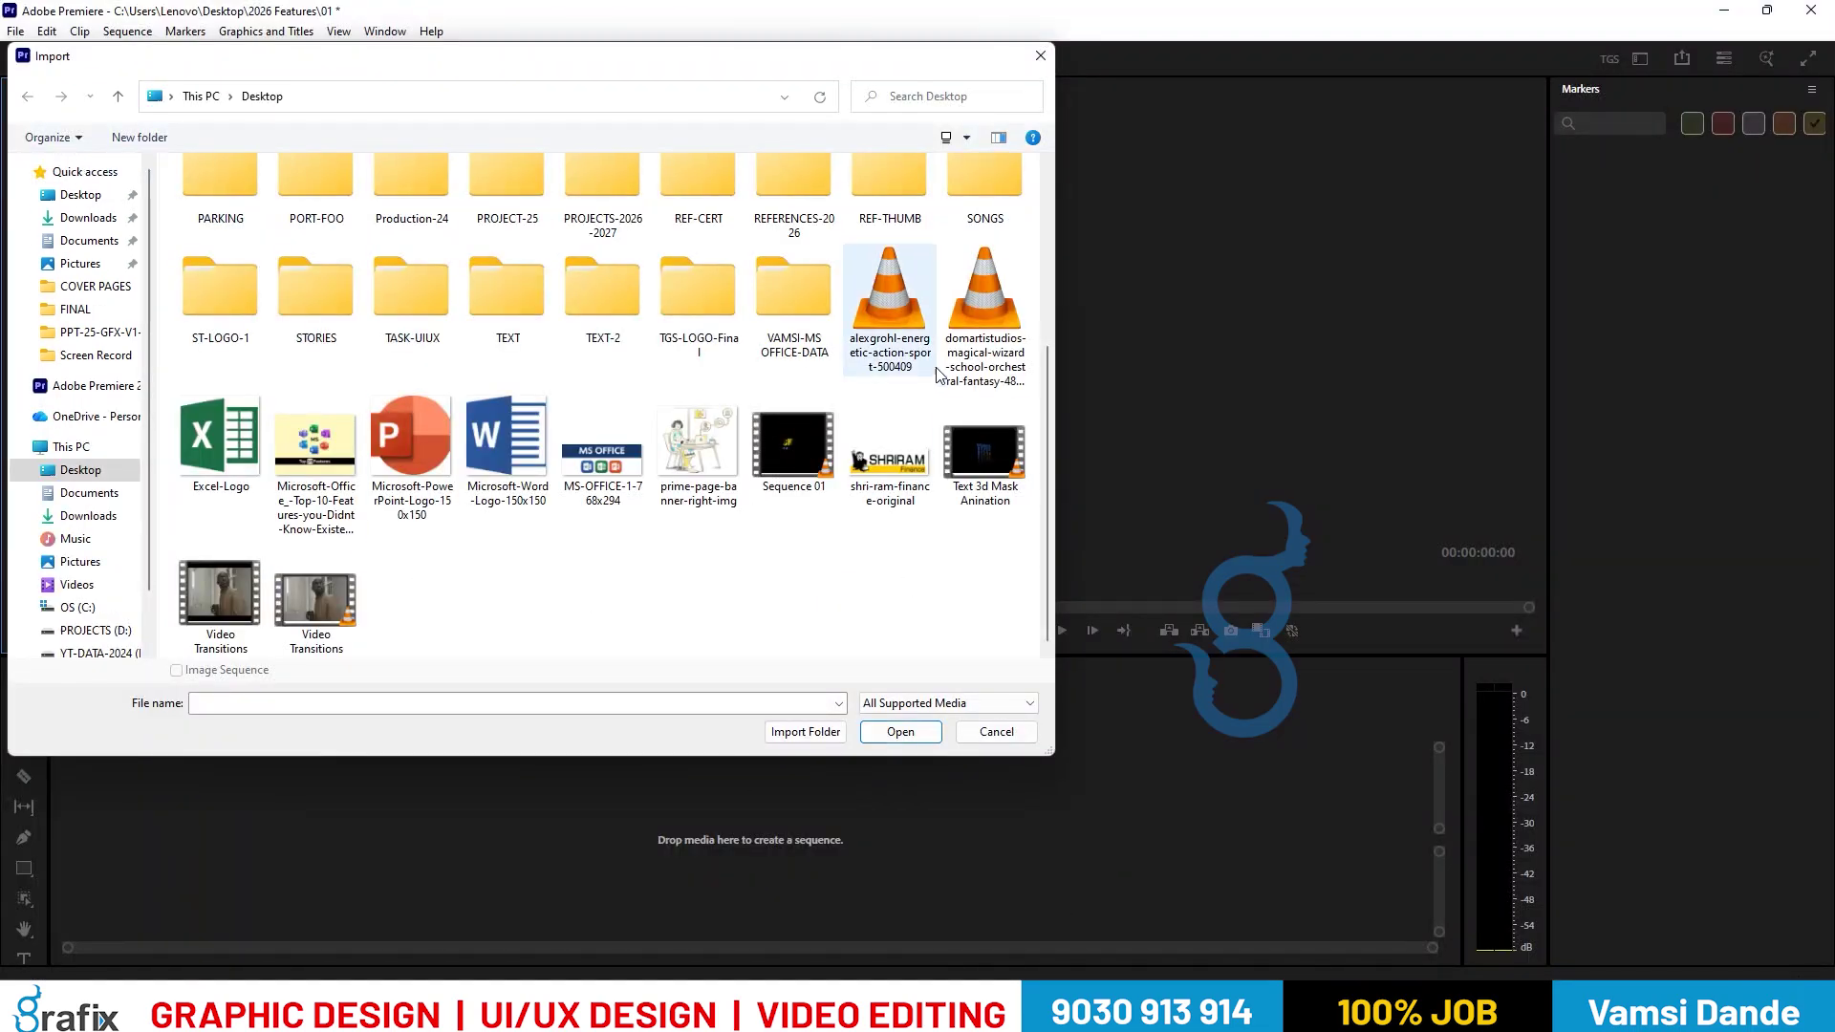
Import 3048881-uhd_3840_2160_24fps from the Ho folder inside EDITING - VIDEOS on the Desktop into the Premiere project.
scroll(564, 481, "up", 3)
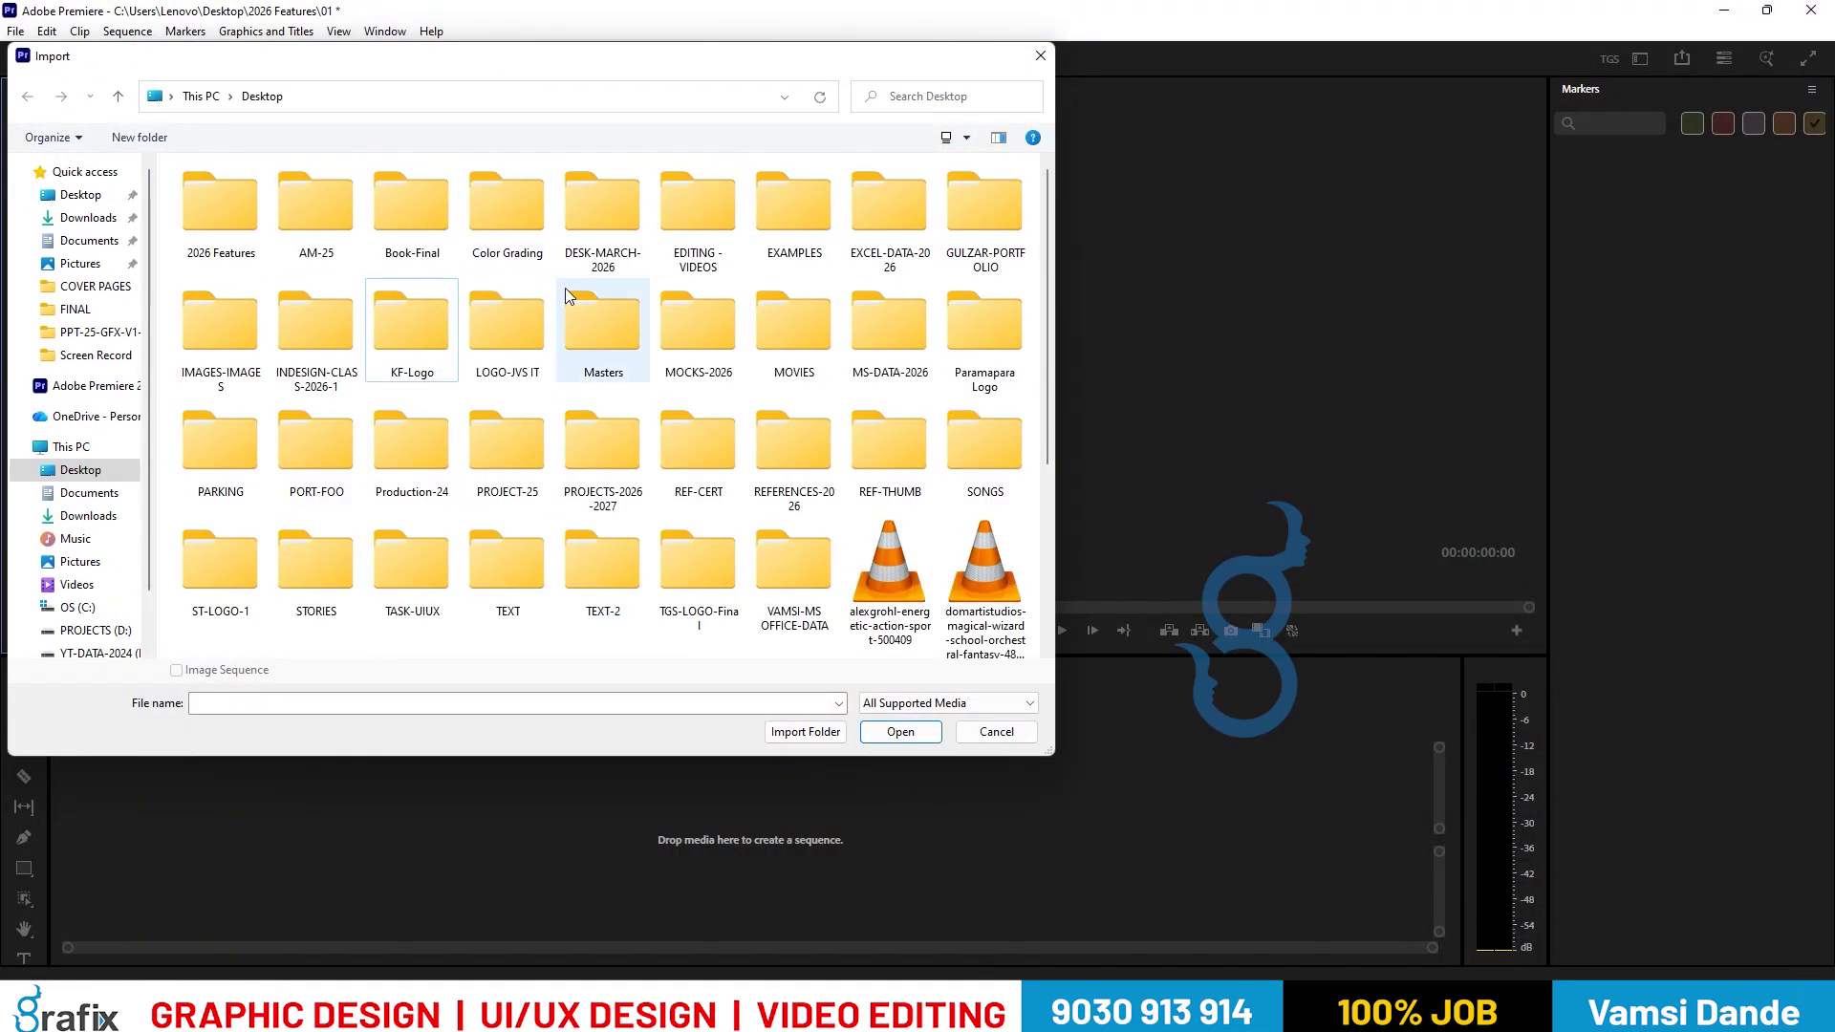
double_click(674, 226)
double_click(242, 220)
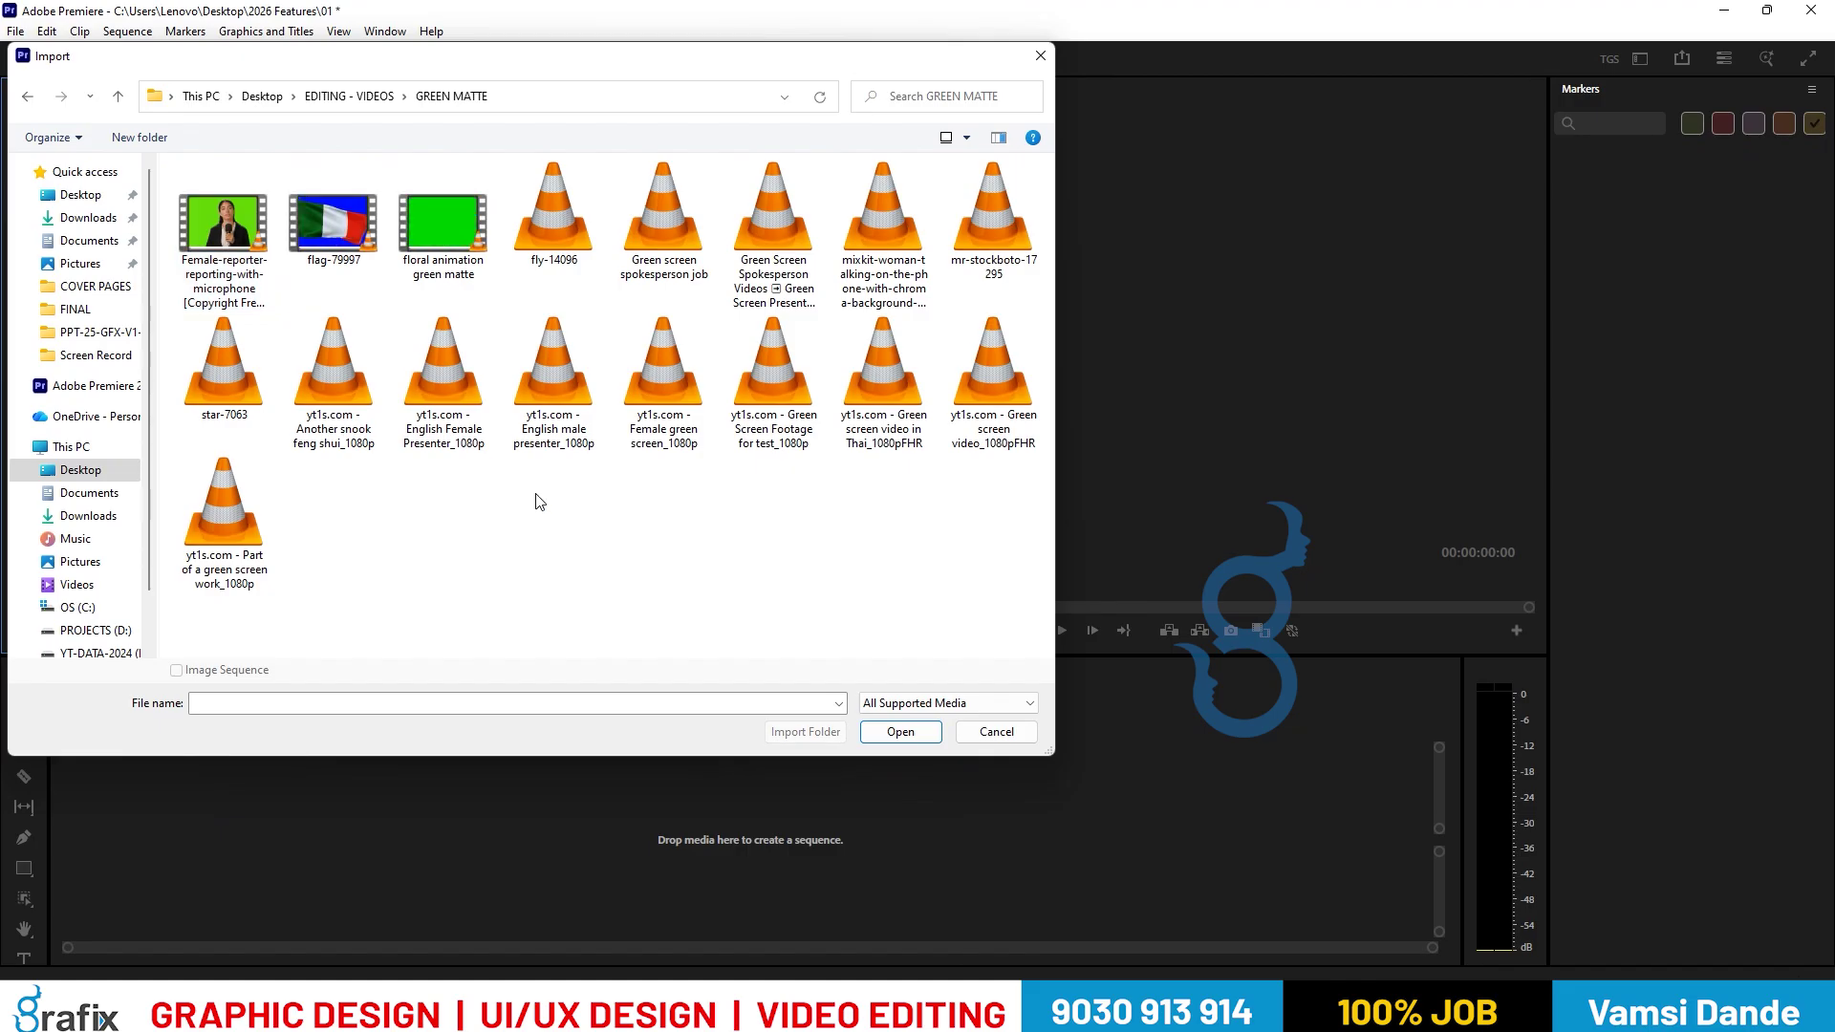
key("BackSpace")
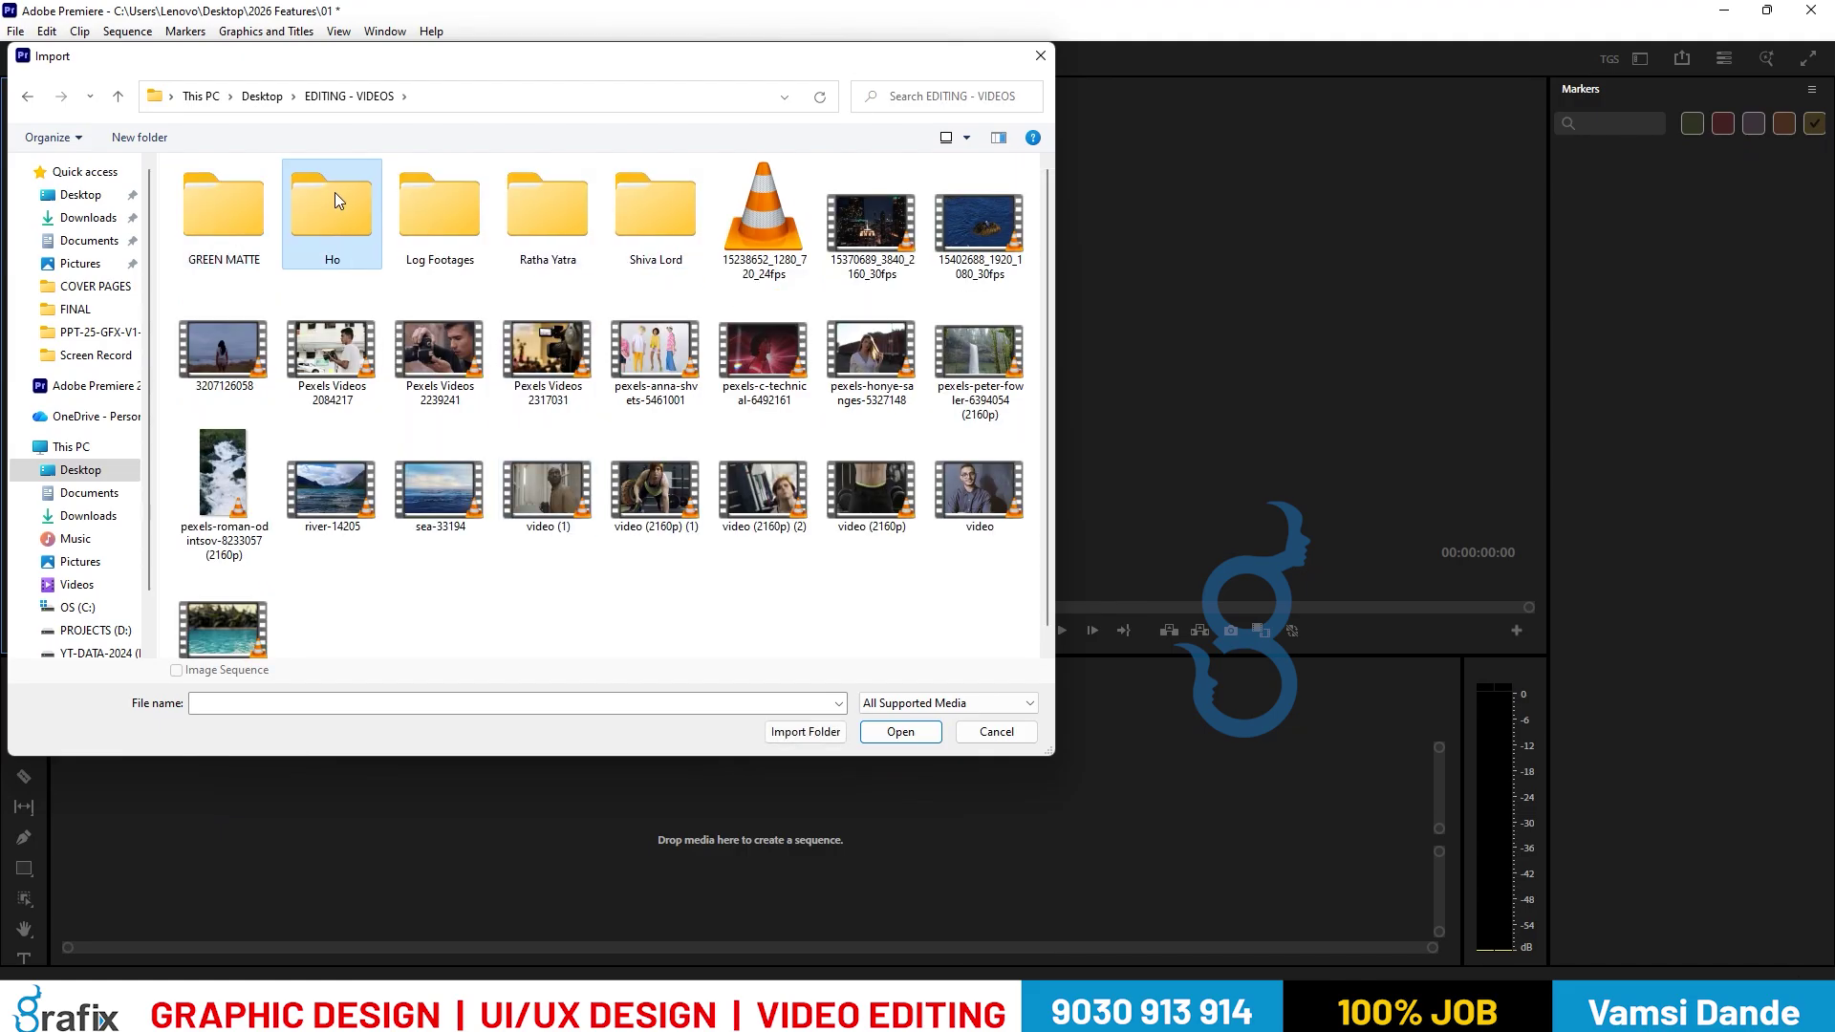
double_click(334, 192)
left_click(244, 234)
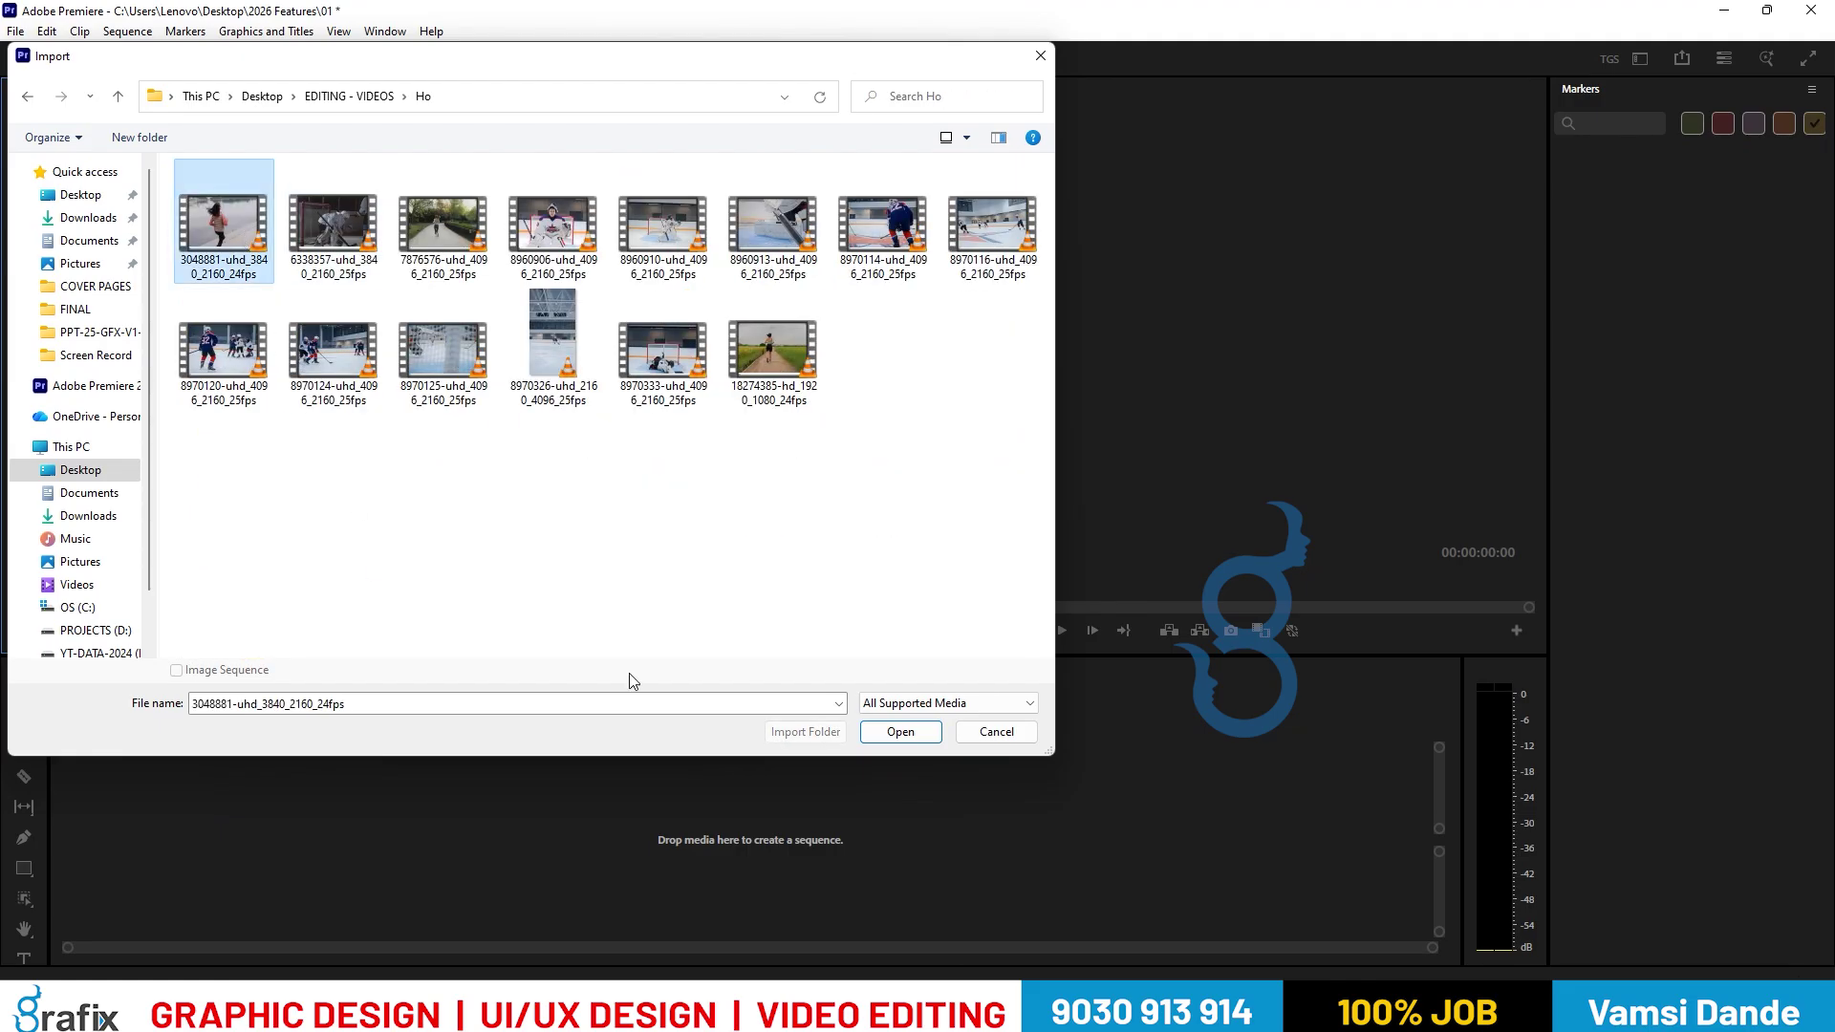
left_click(865, 732)
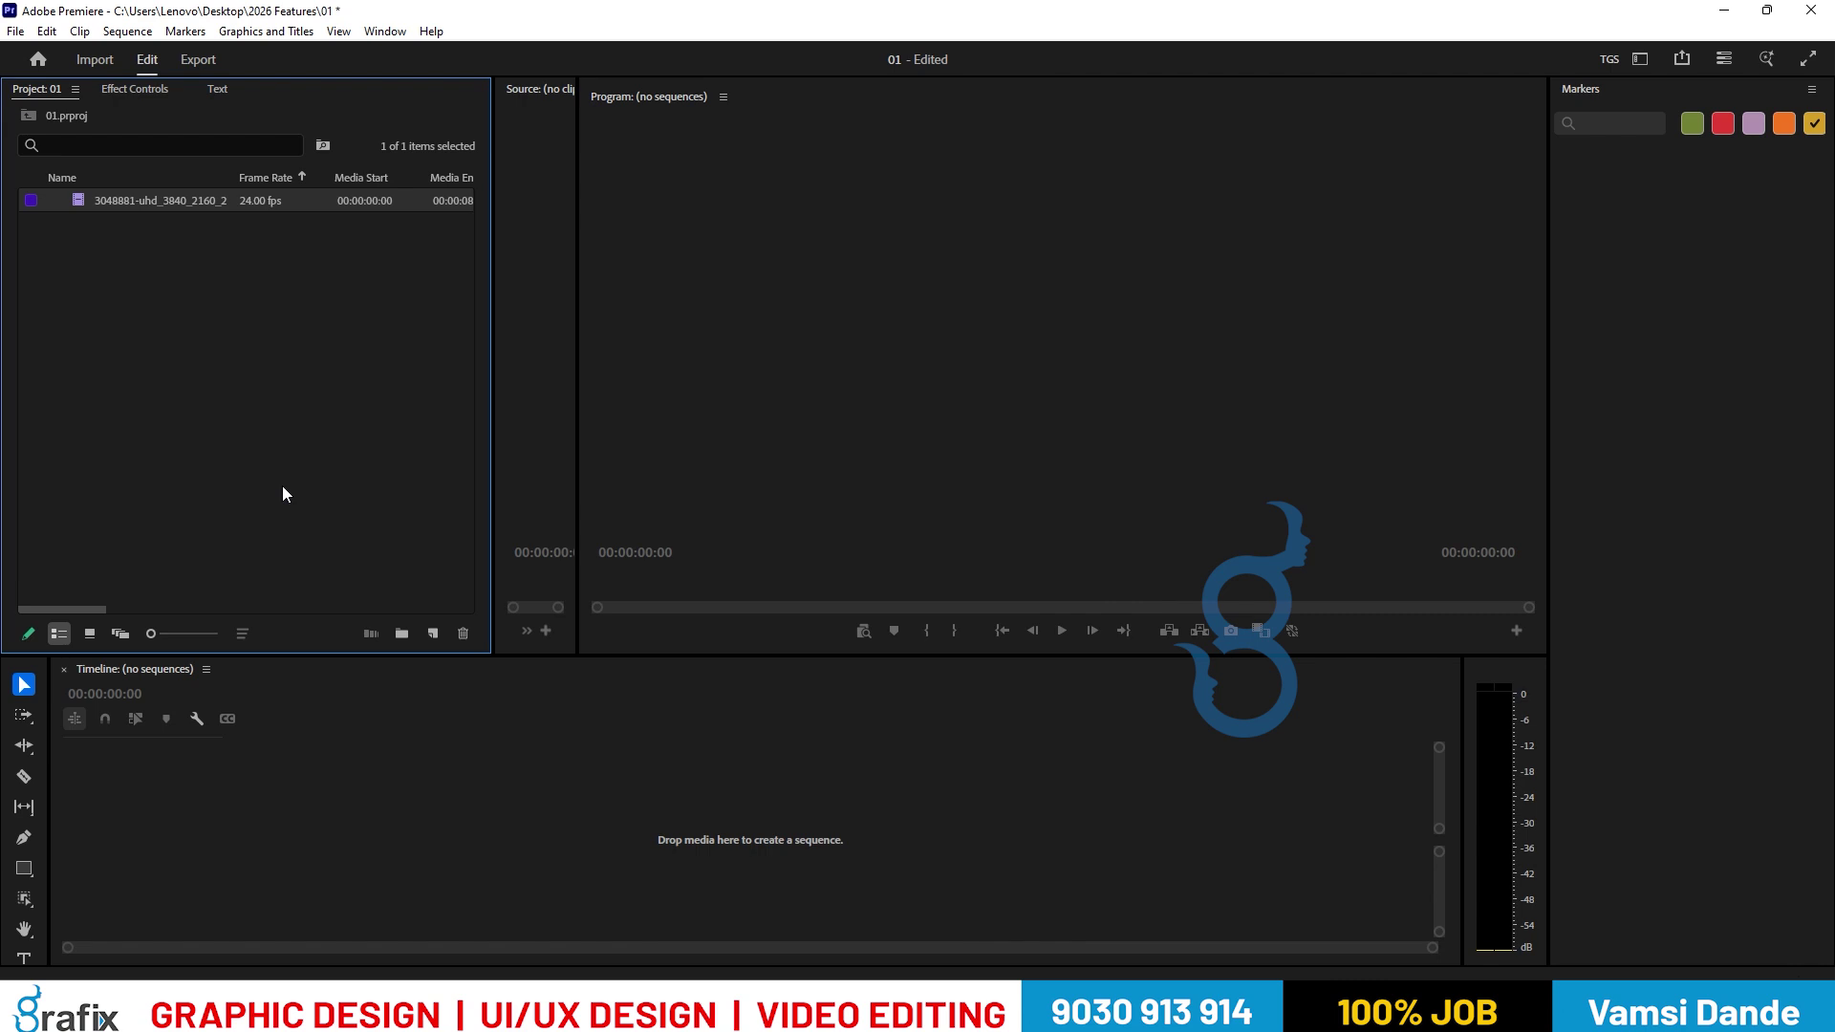
Create a sequence from the imported clip 3048881-uhd_3840_2160_24fps by placing it in the empty timeline.
left_click(312, 593)
left_click(78, 200)
left_click_drag(79, 200, 308, 824)
left_click_drag(311, 830, 311, 830)
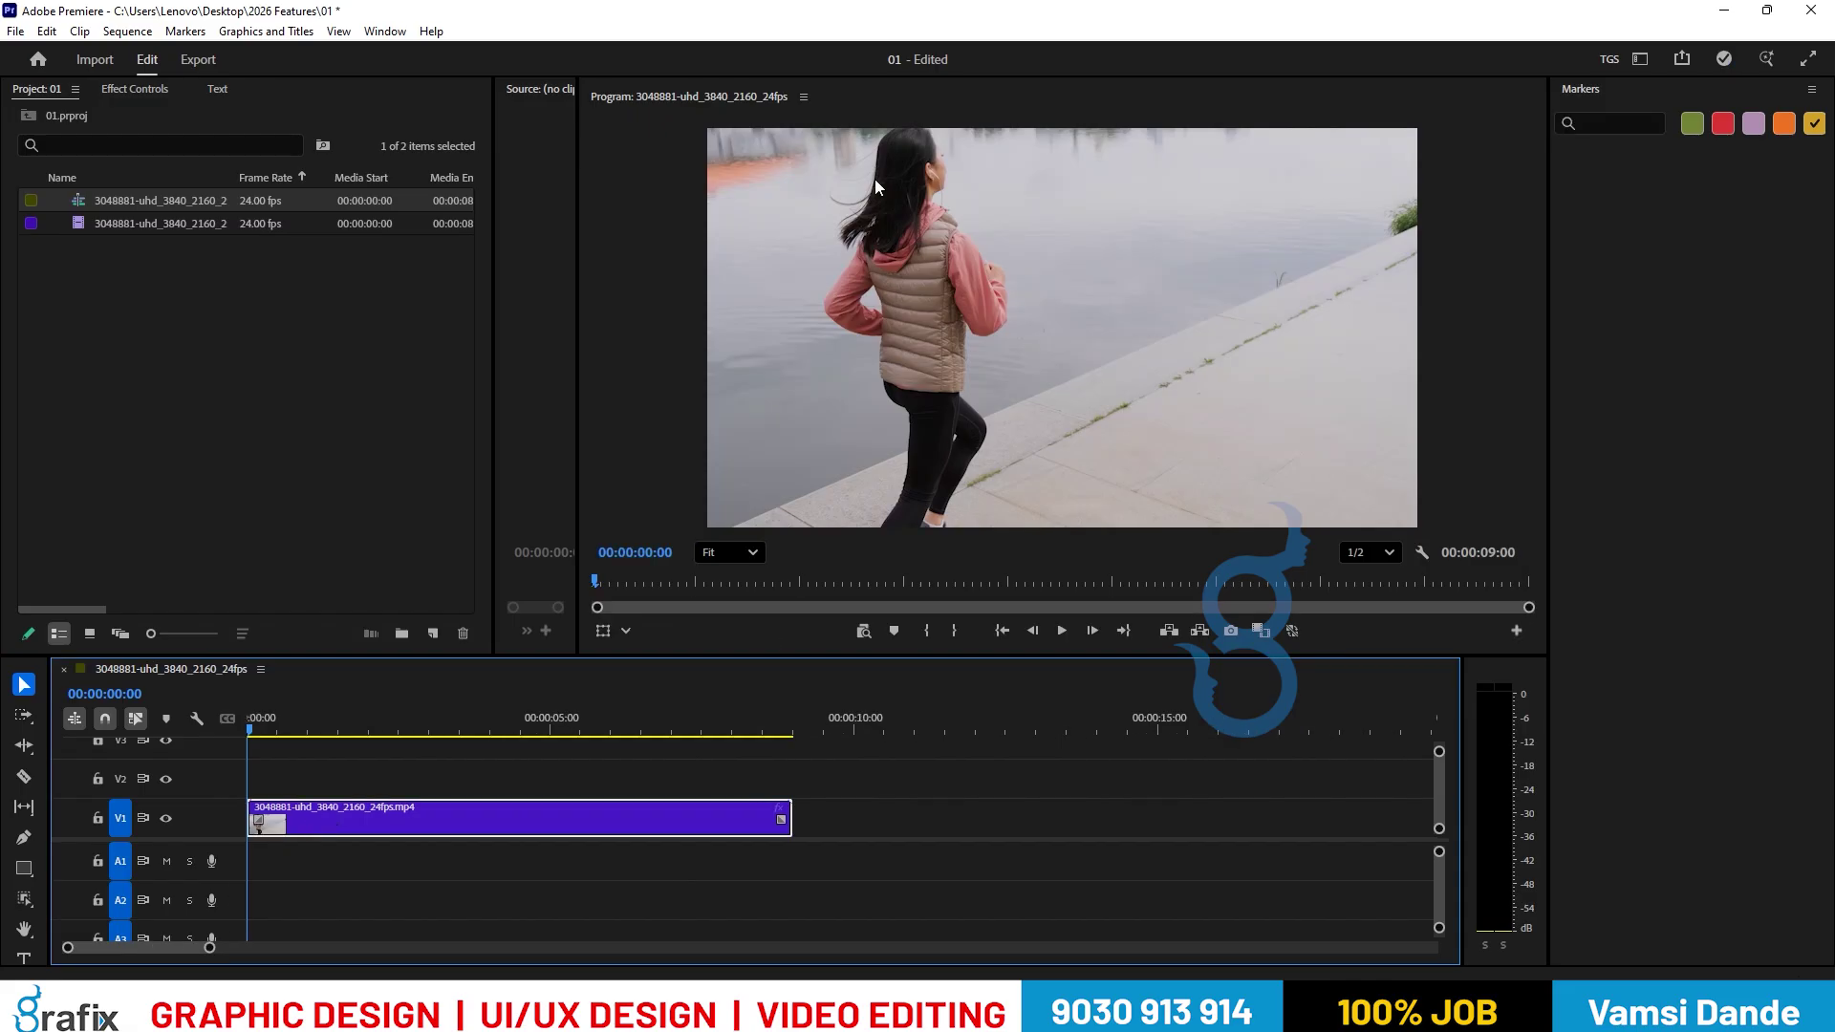
Play the runner sequence from its start to 00:00:01:04 and open the original clip from the project.
key("space")
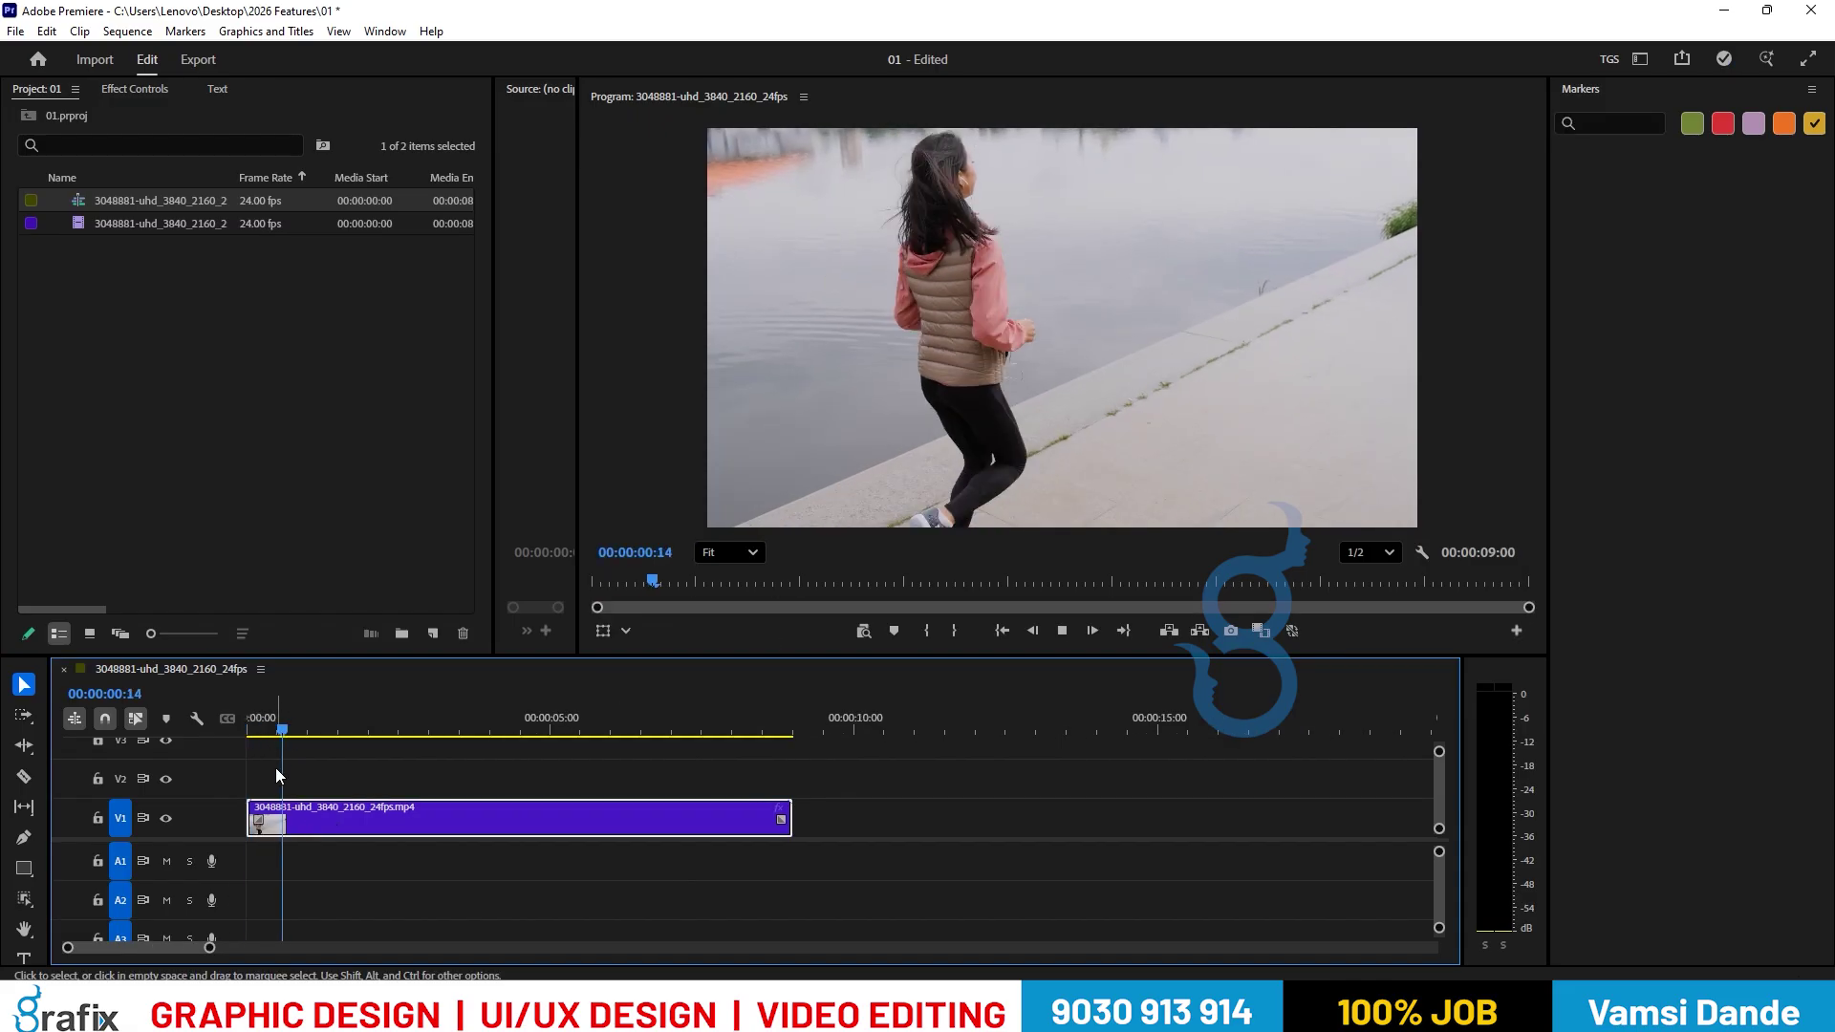
key("space")
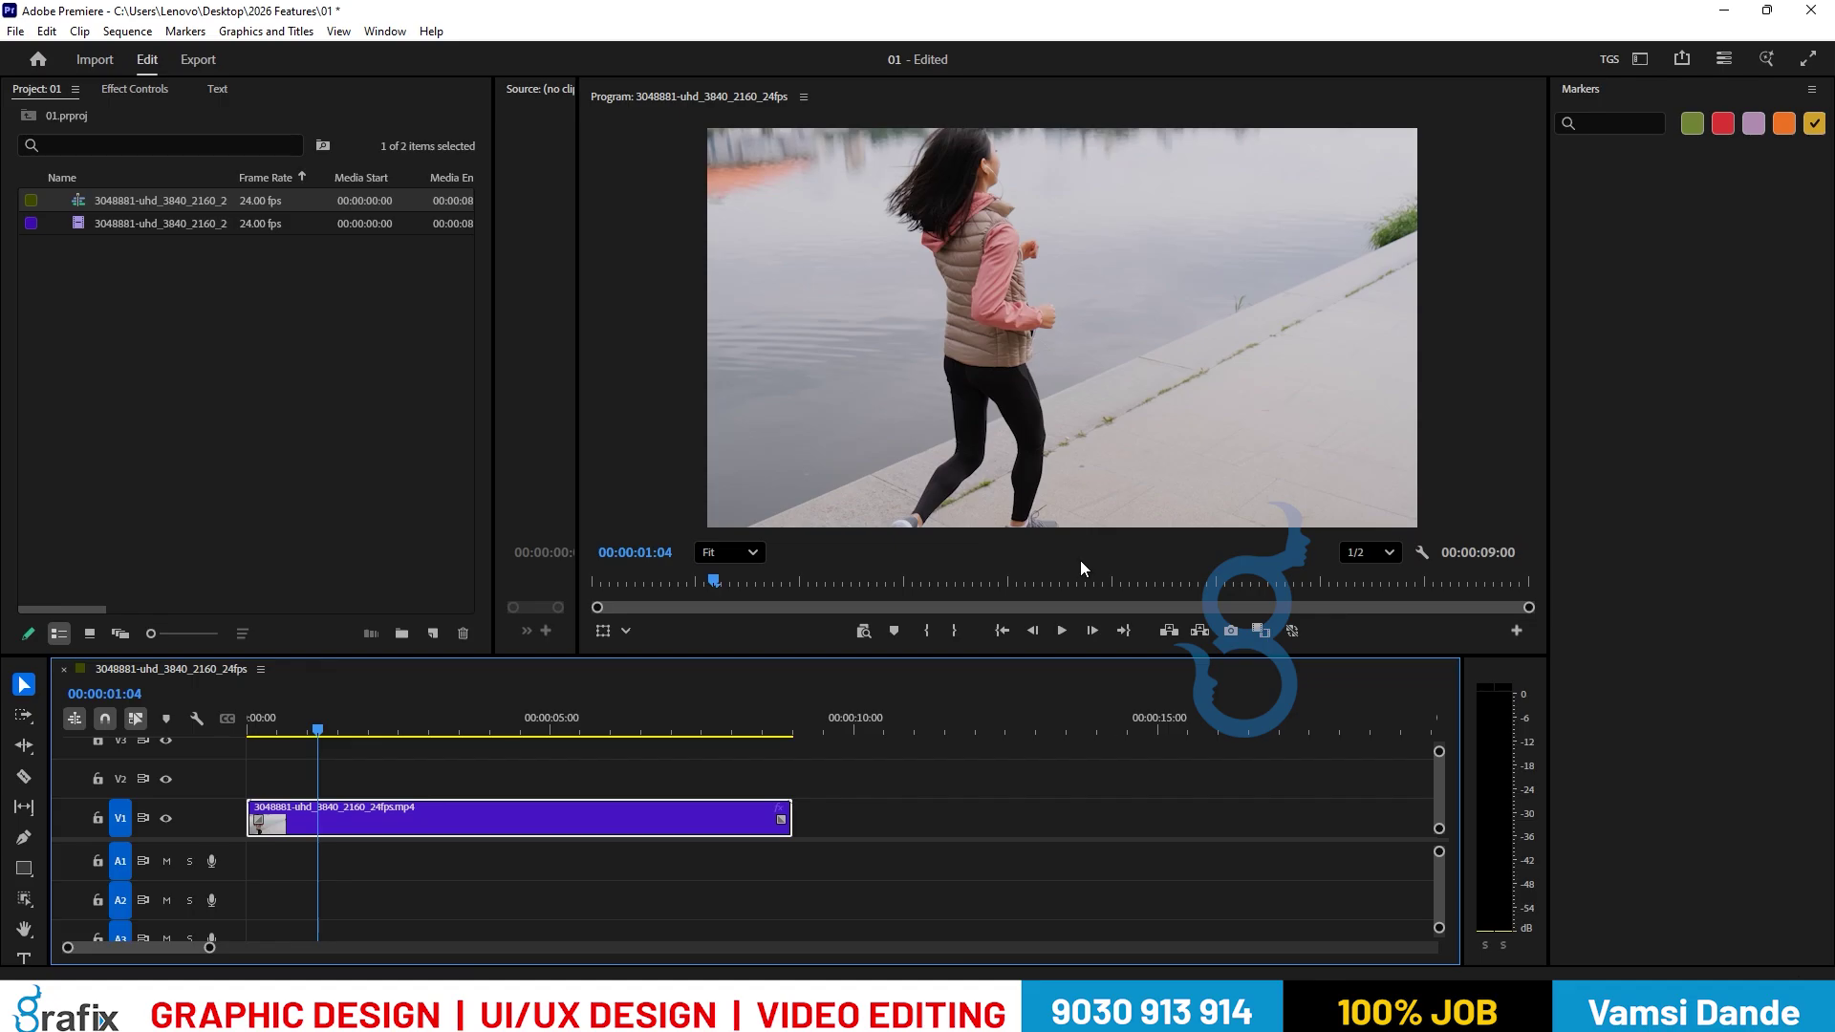
double_click(79, 222)
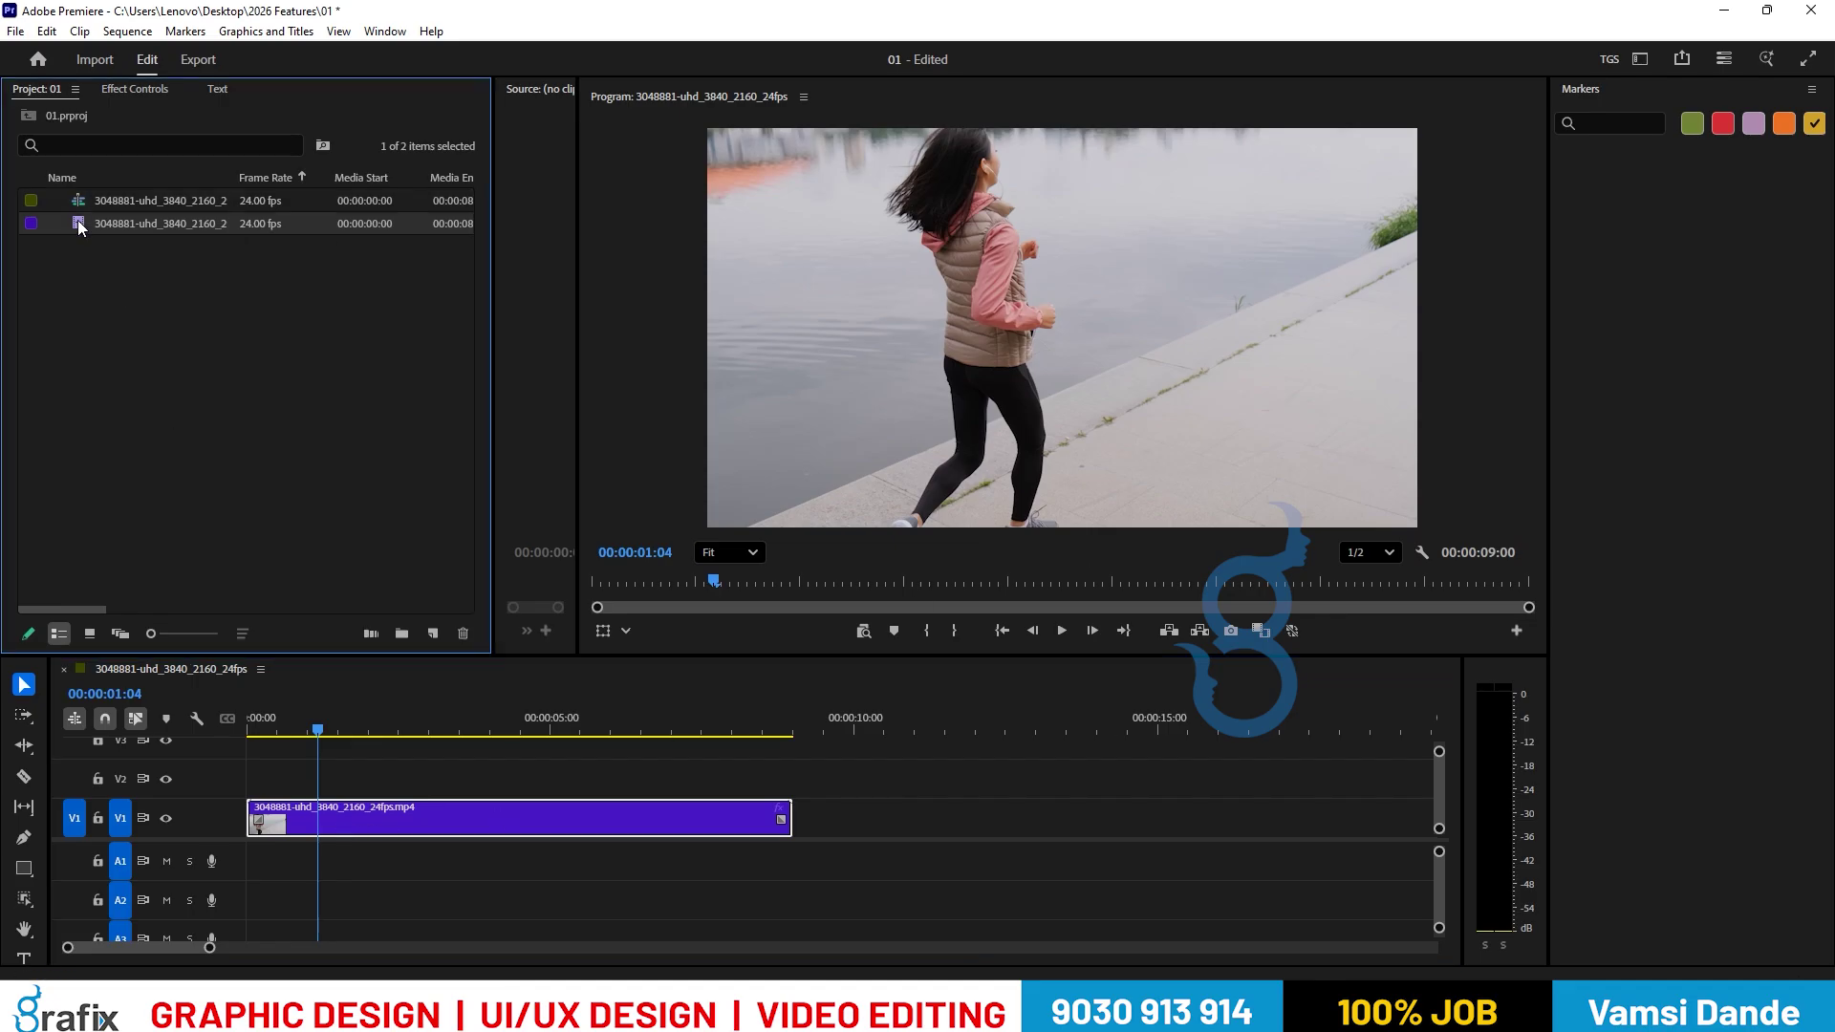
Load the original runner clip in the Source Monitor, narrow the Project panel and shrink the Source Monitor to enlarge the Program Monitor.
left_click_drag(576, 393, 1057, 393)
left_click(174, 262)
left_click(79, 221)
left_click(724, 296)
left_click_drag(497, 344, 370, 344)
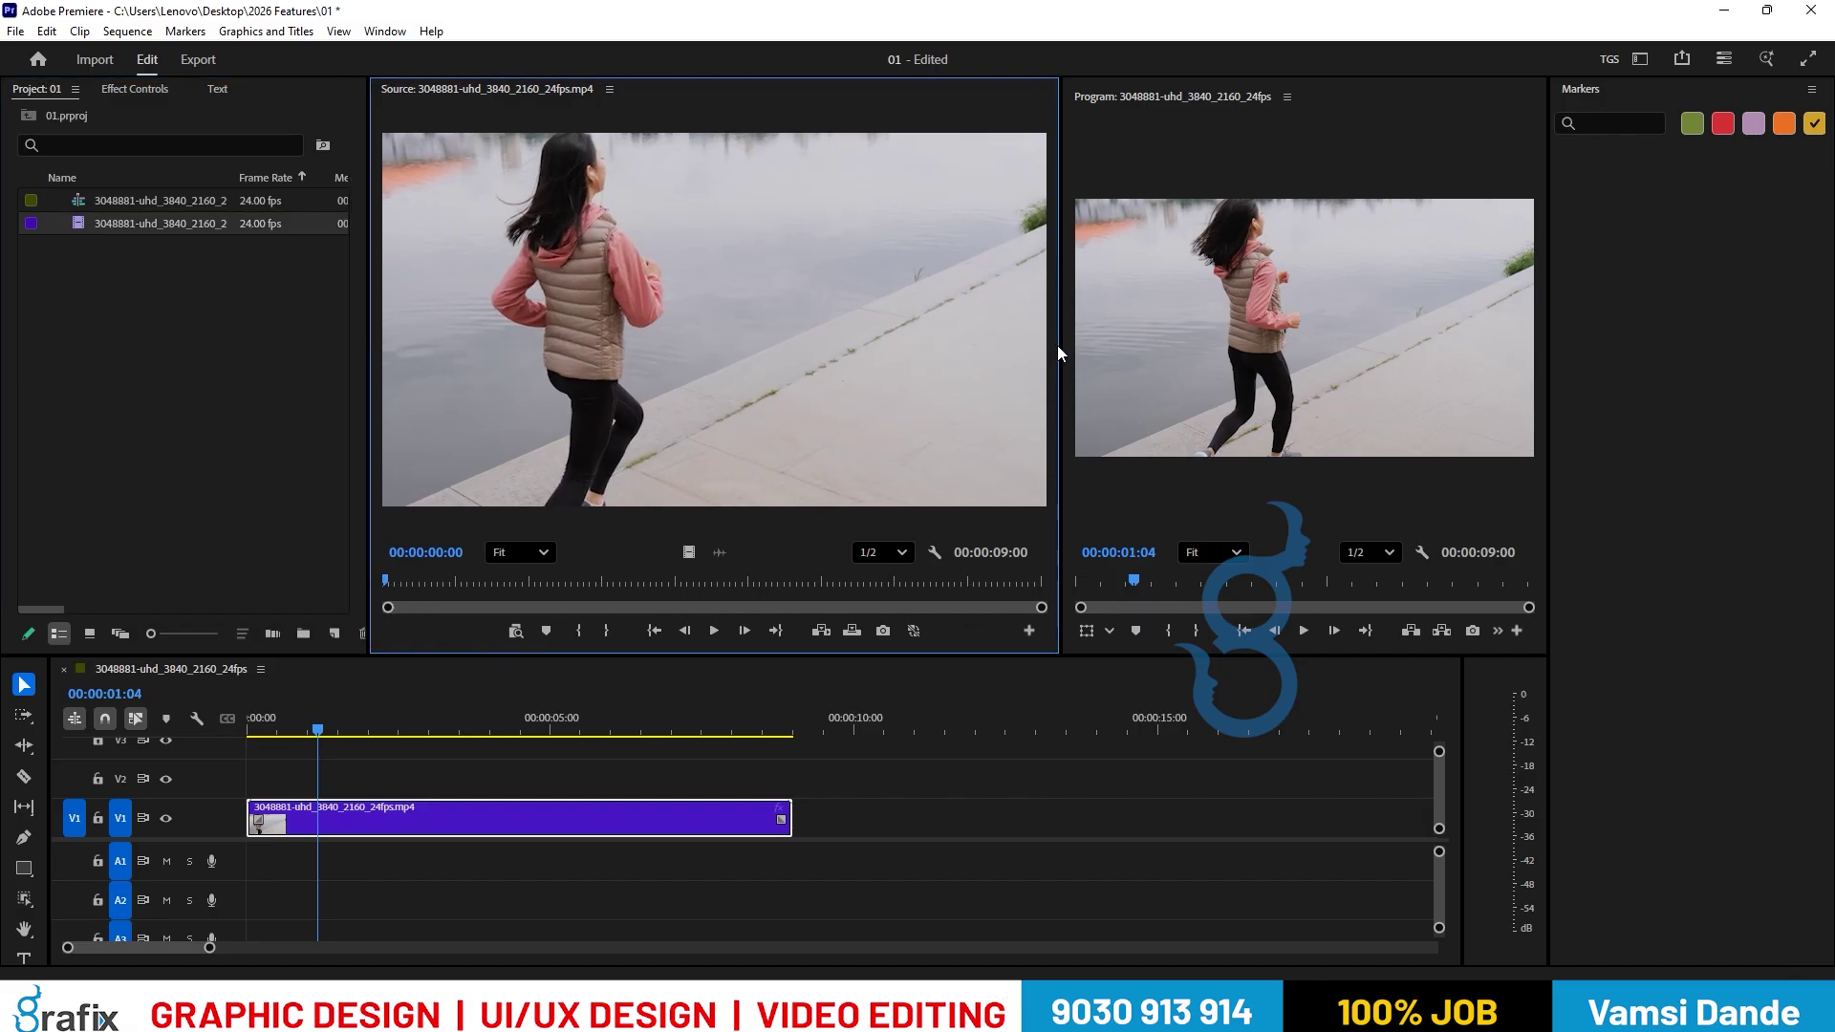
left_click_drag(1055, 346, 794, 341)
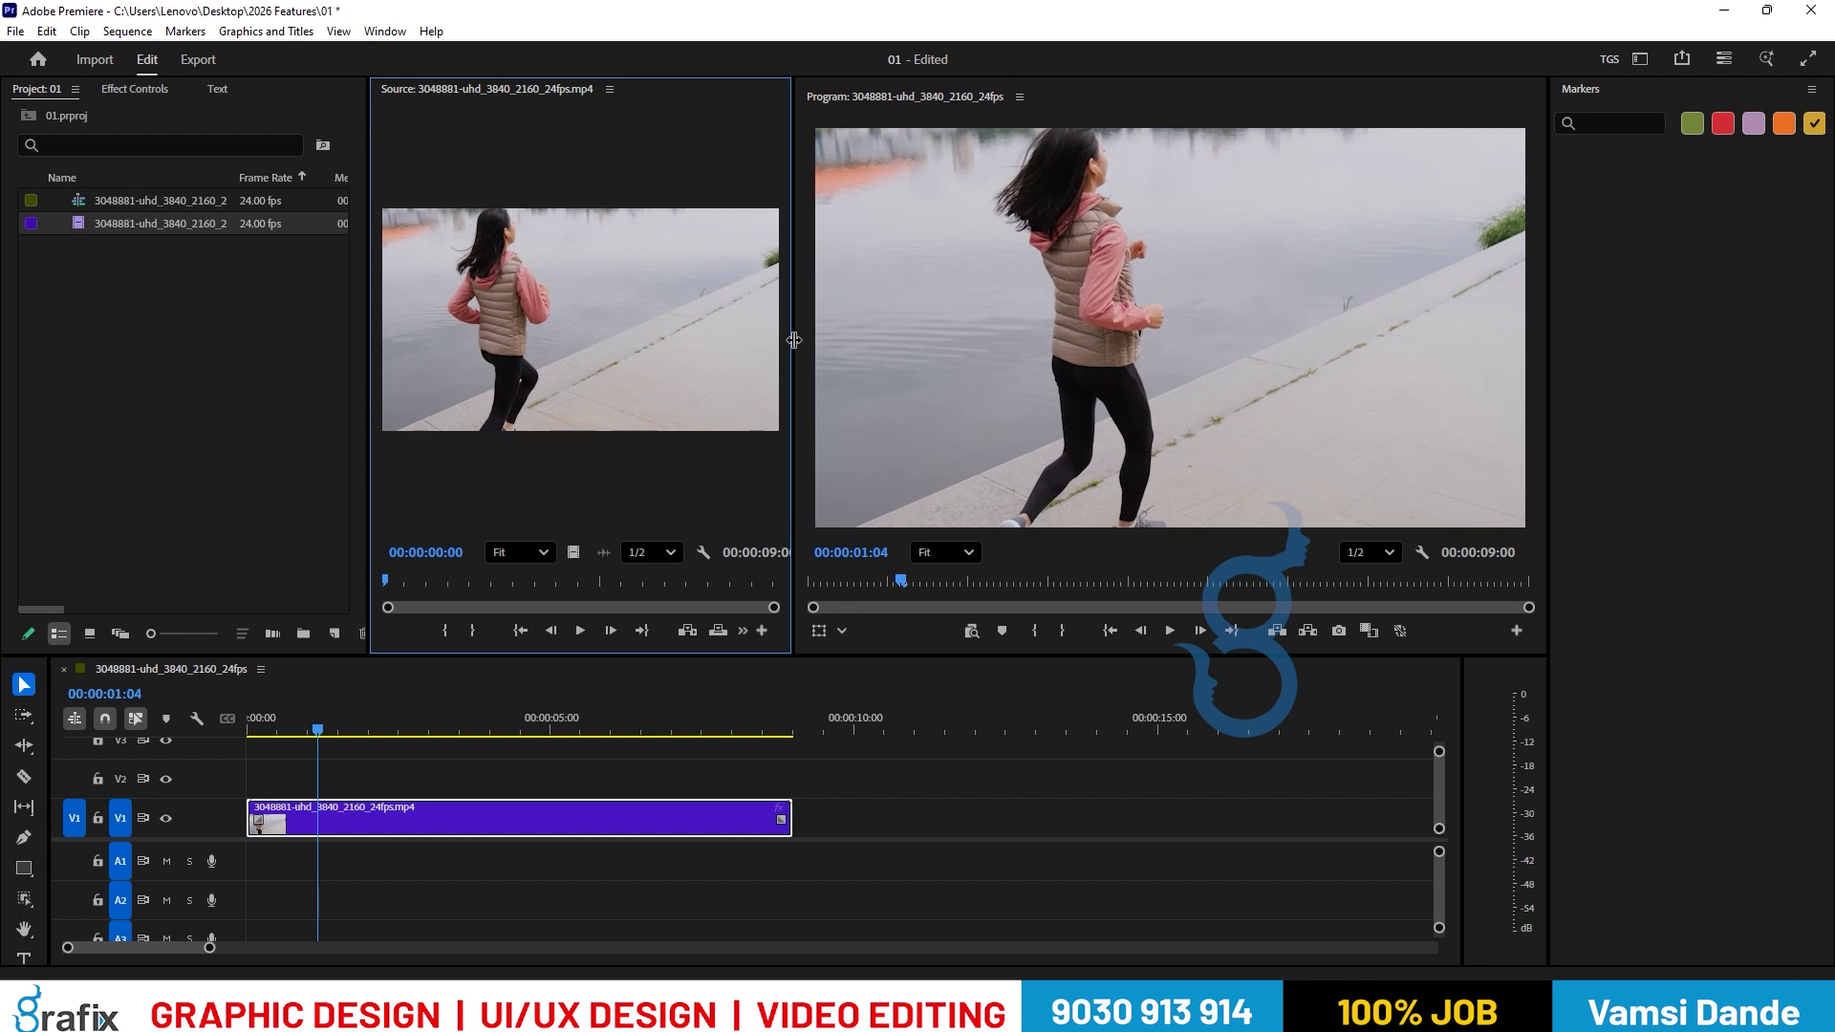
left_click(908, 340)
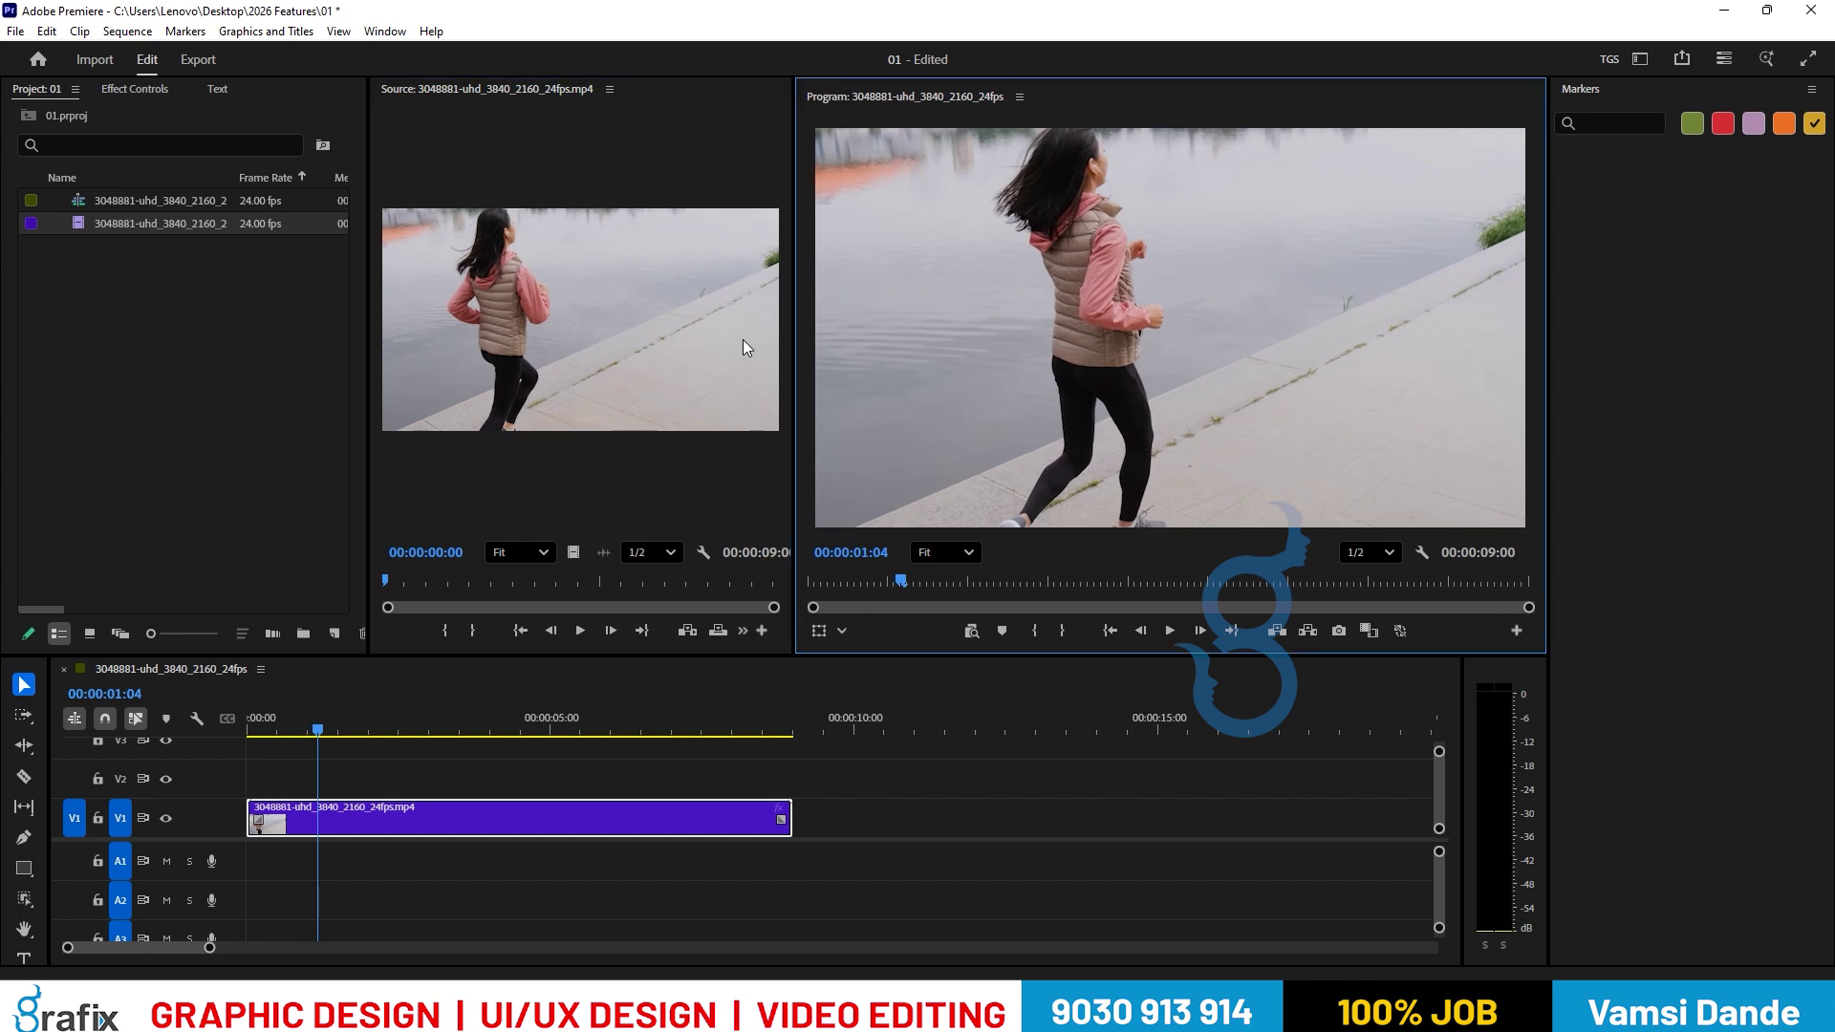
left_click_drag(792, 346, 449, 349)
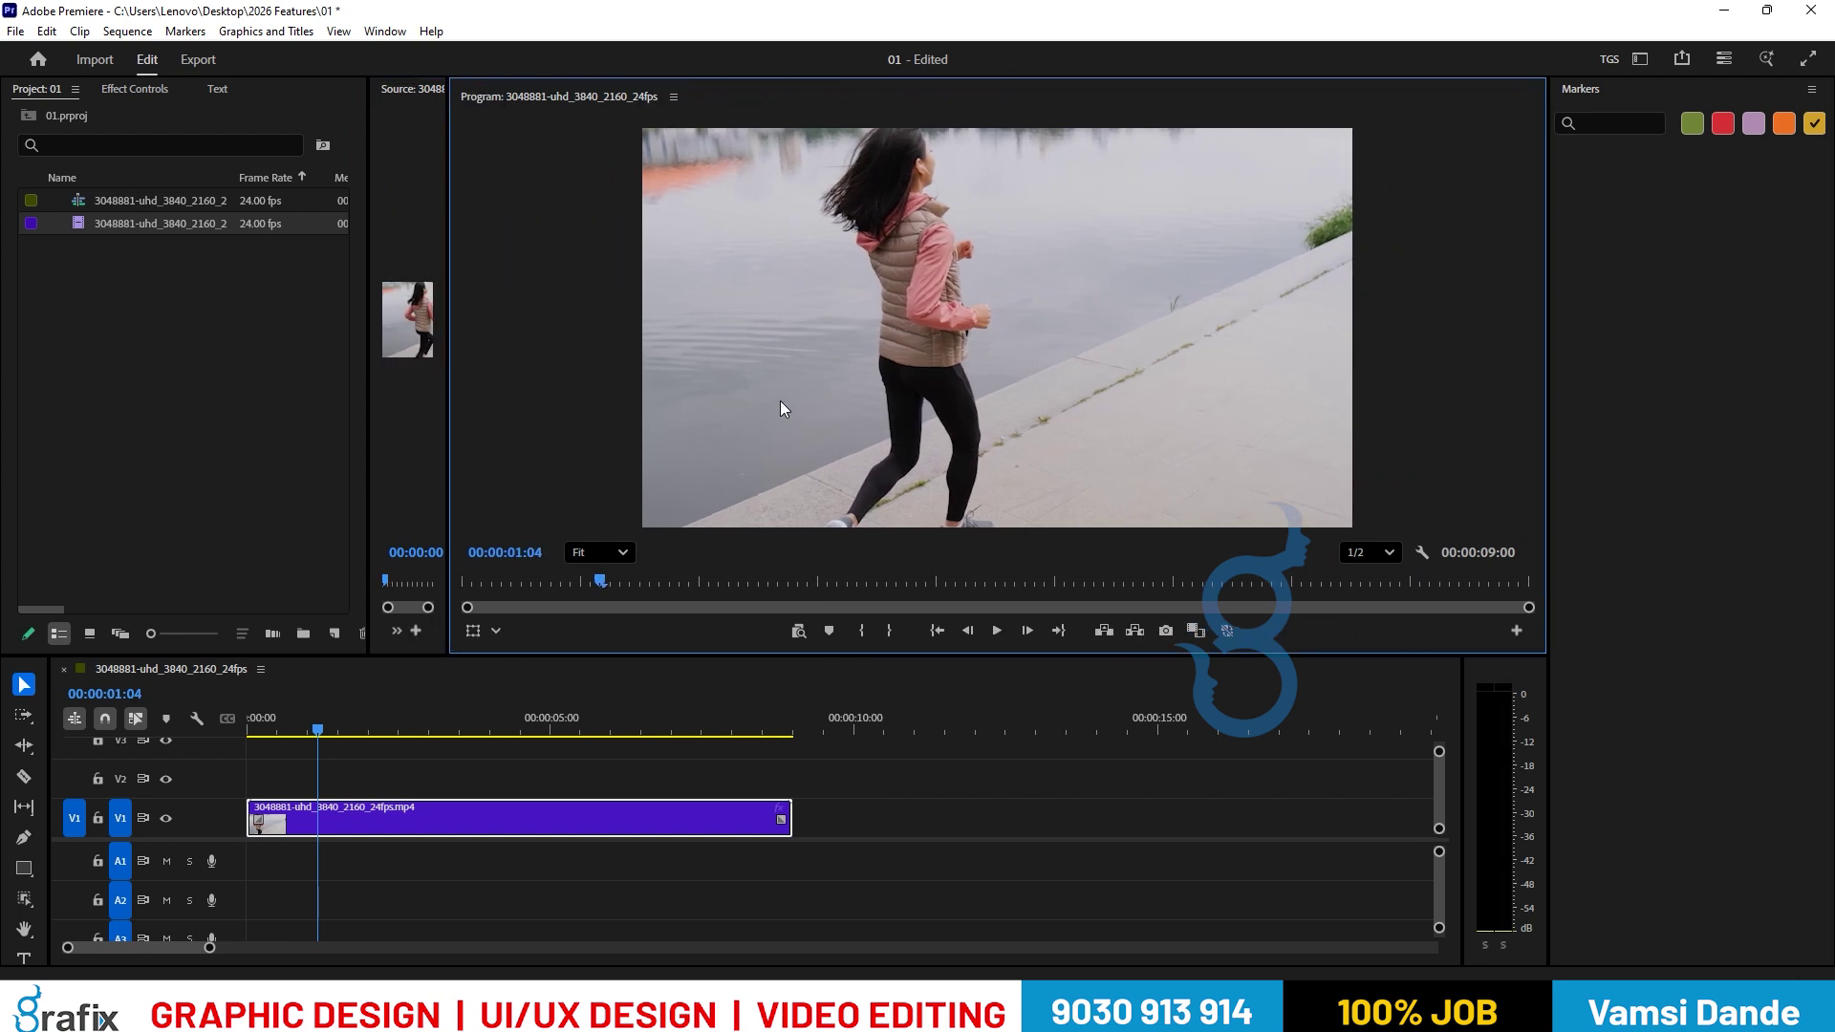
left_click(173, 286)
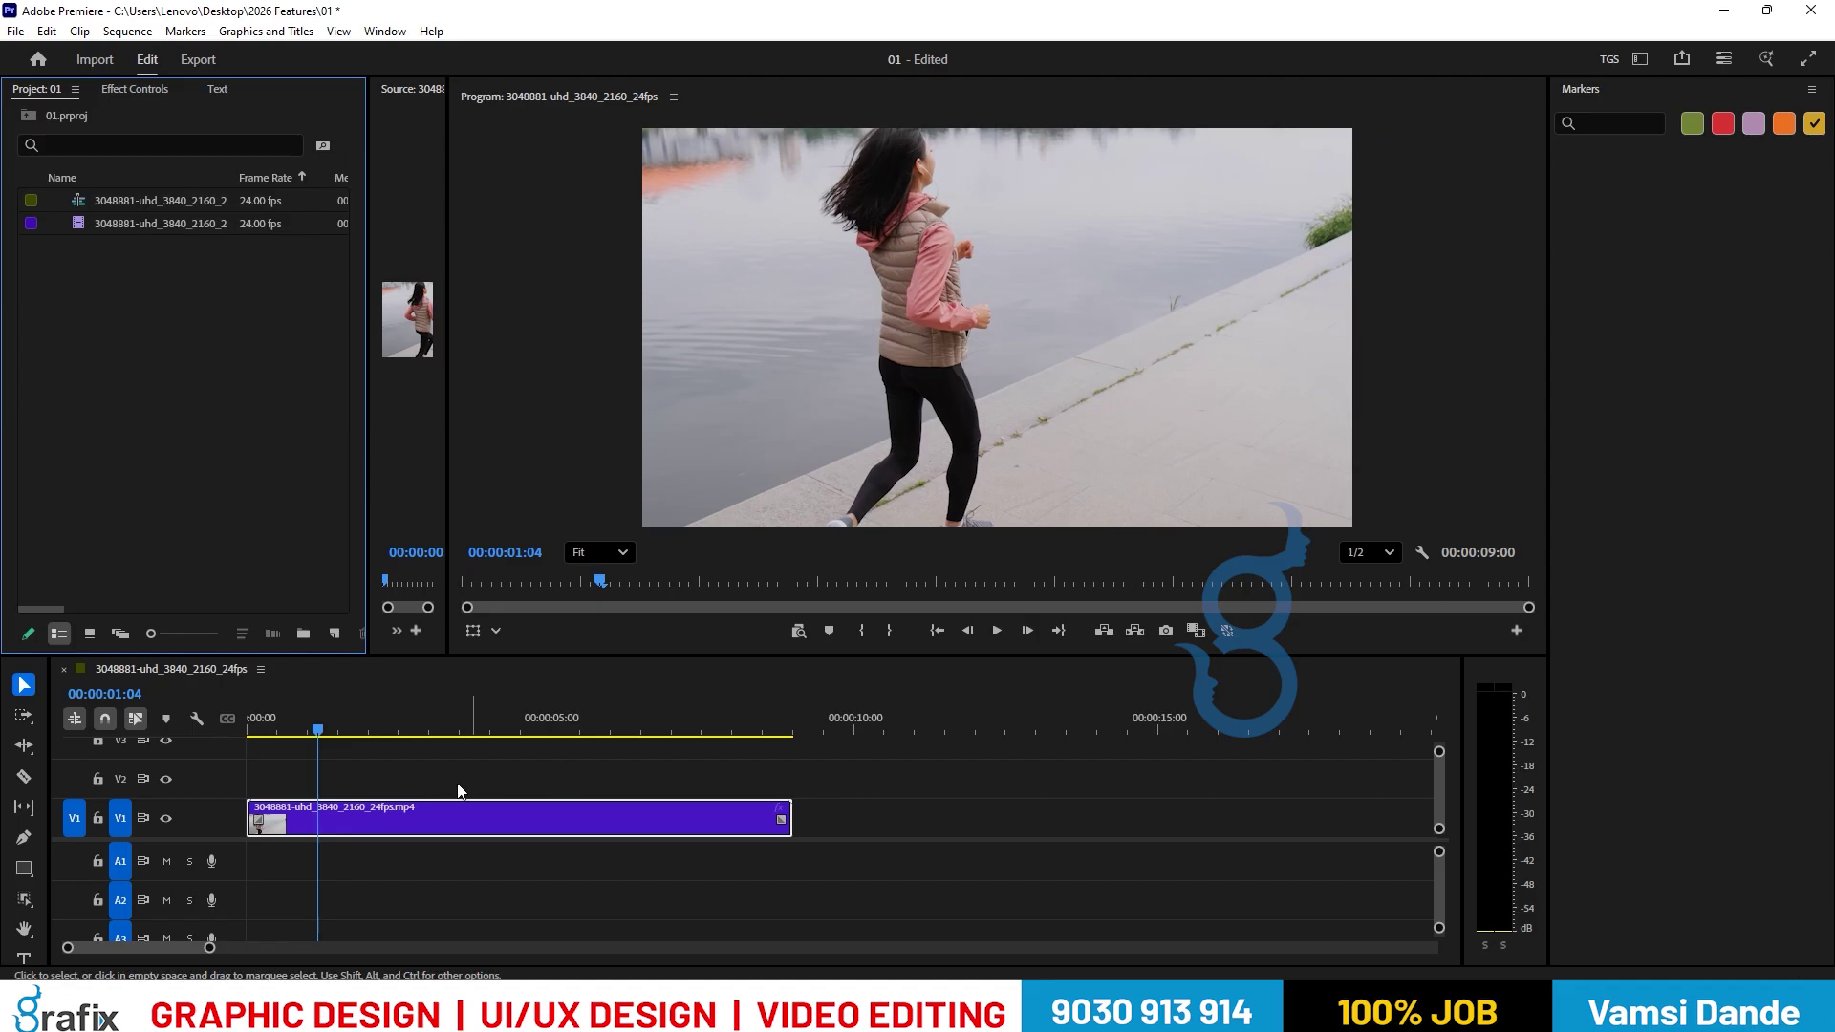
Play the runner sequence from its start to 00:00:02:07, and again from the start to 00:00:02:13.
left_click_drag(319, 731, 176, 711)
key("space")
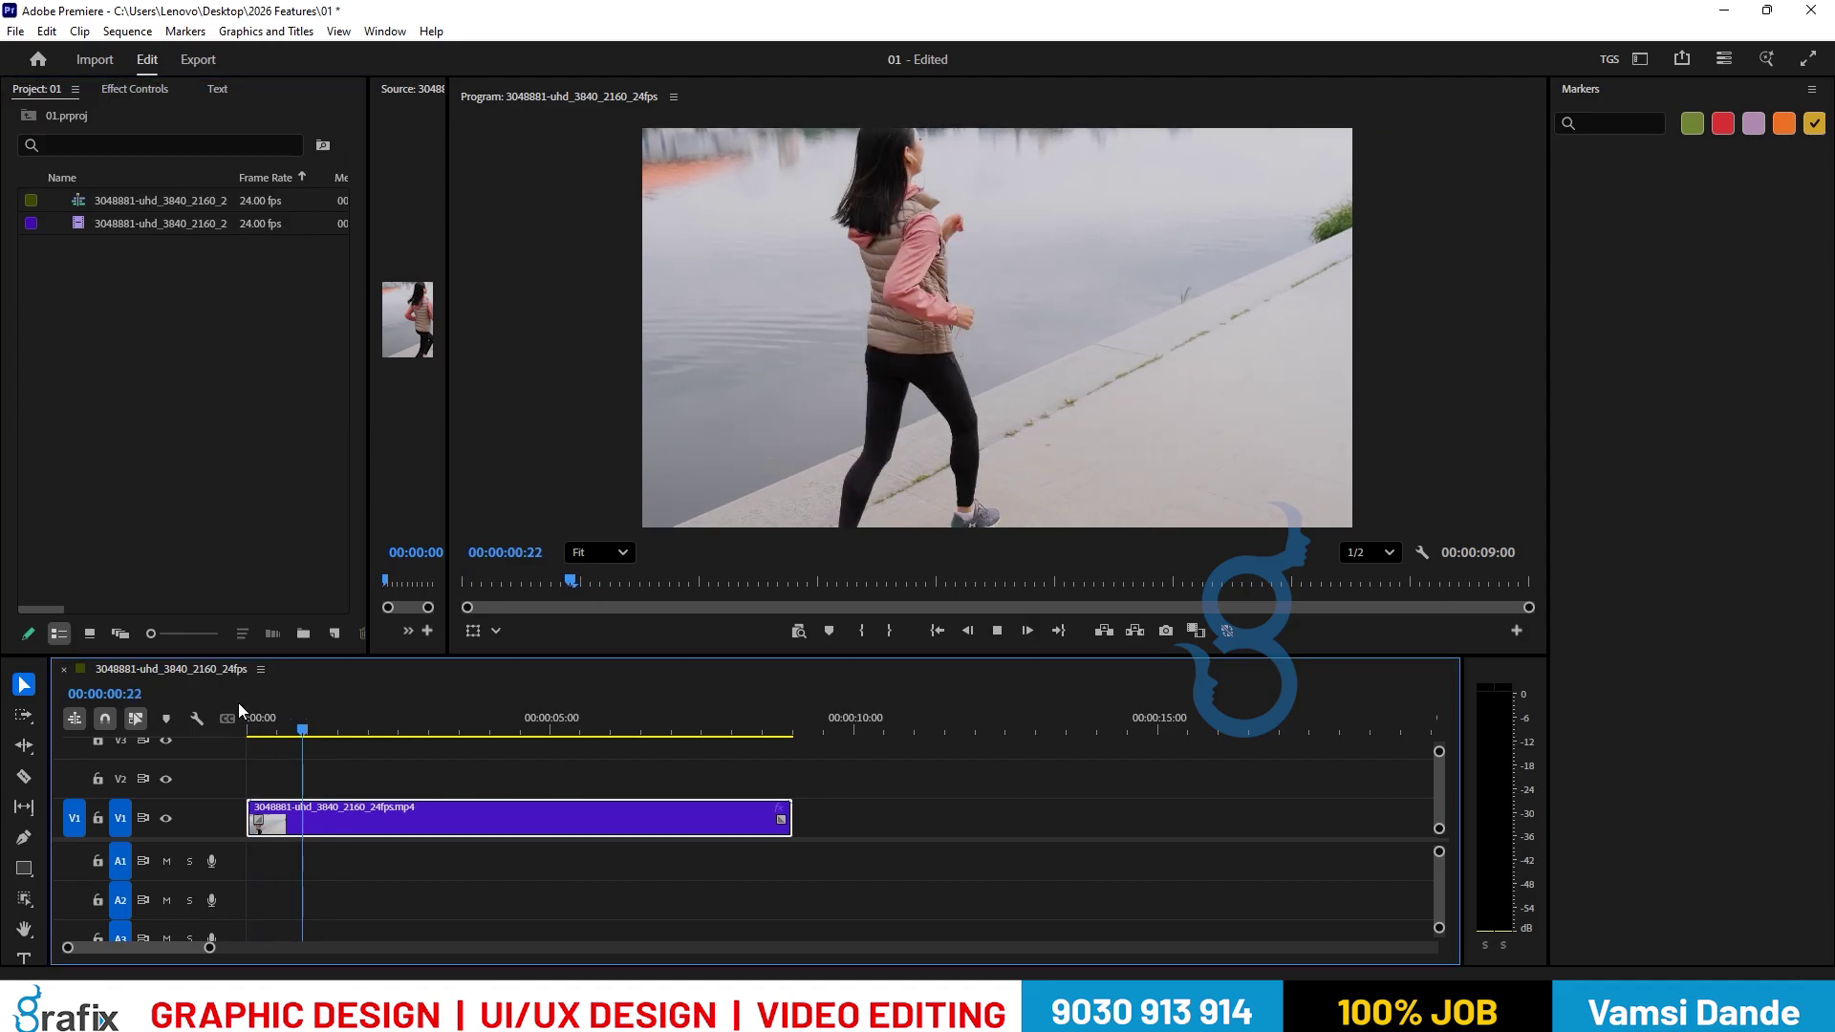
key("space")
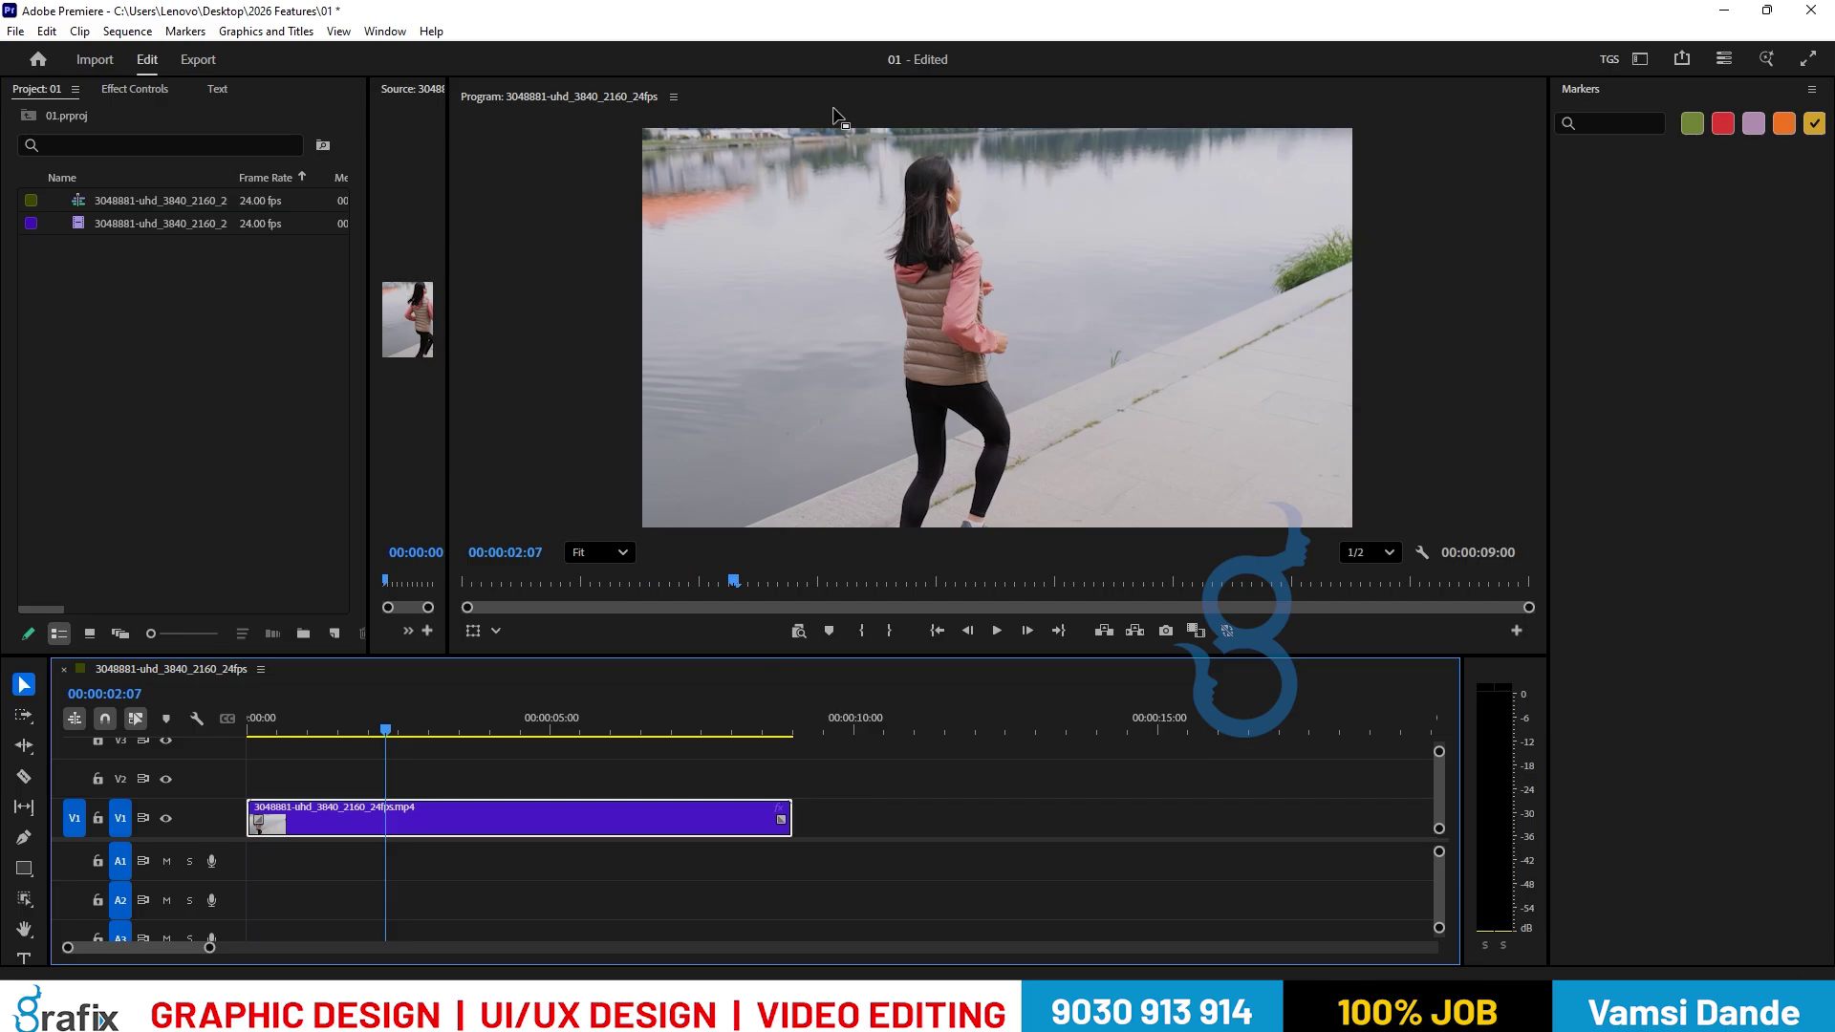
left_click_drag(304, 727, 248, 736)
key("space")
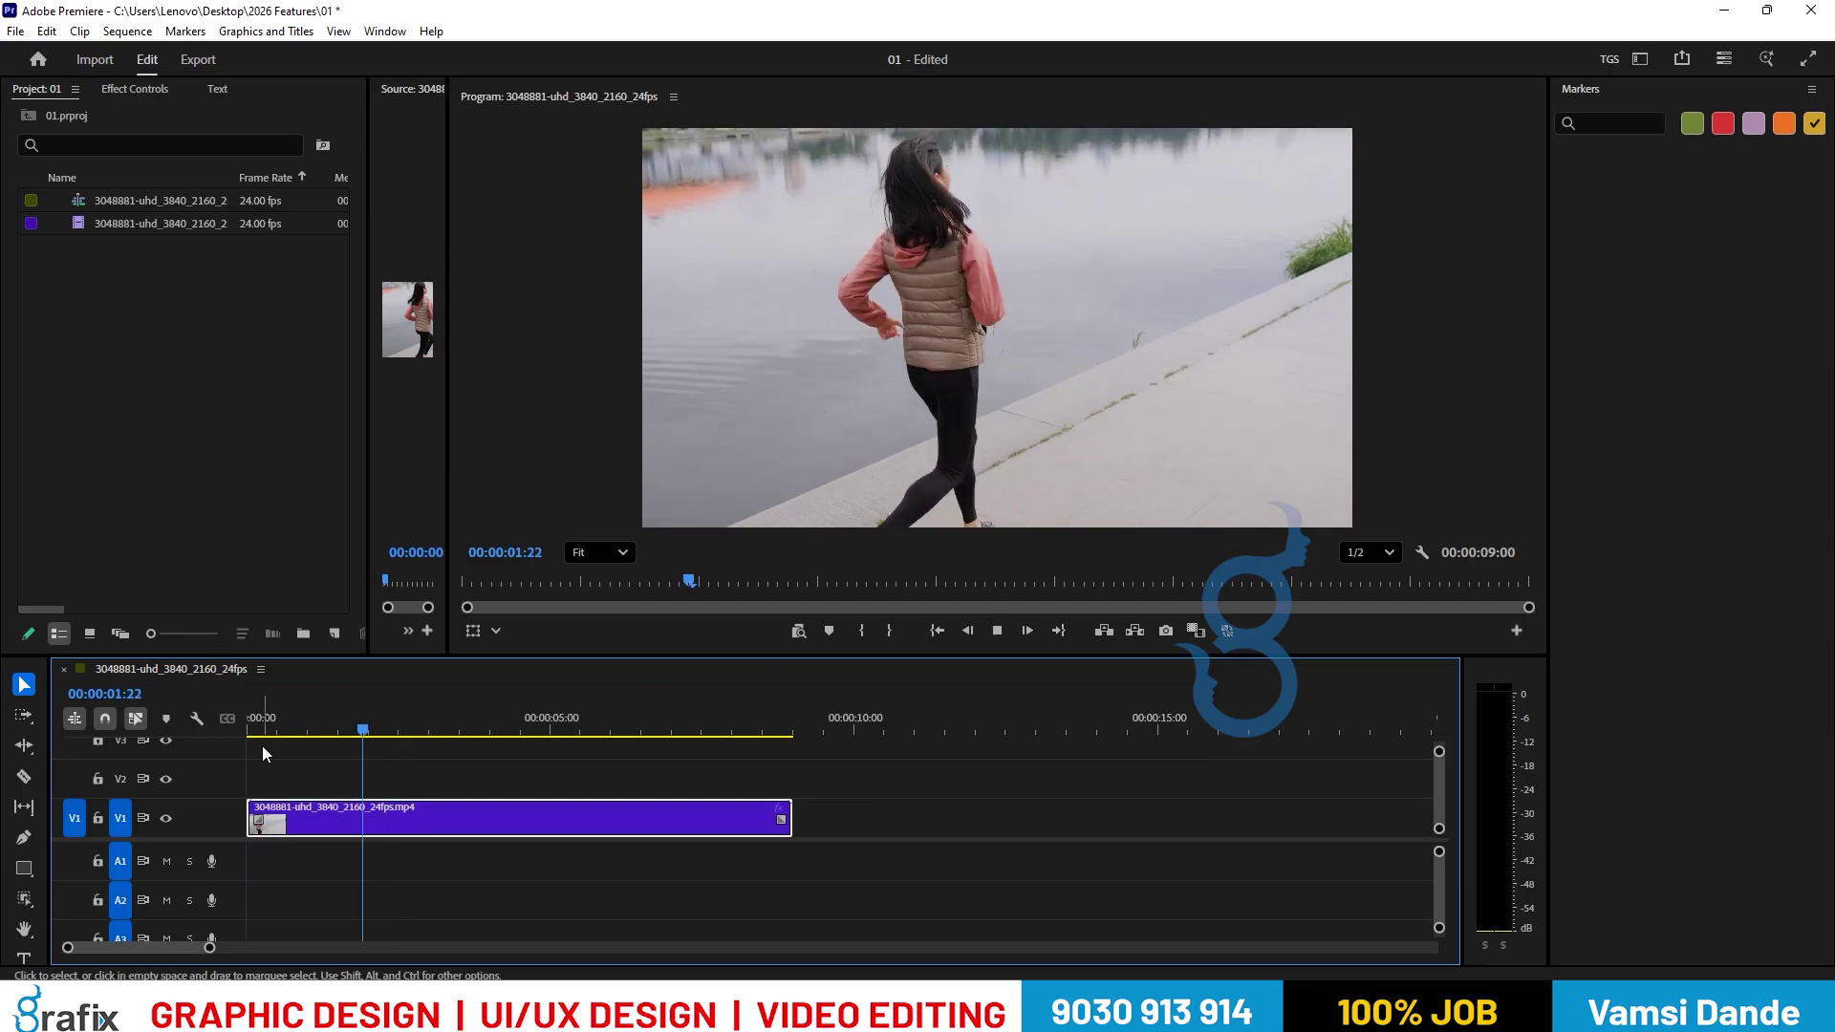
key("space")
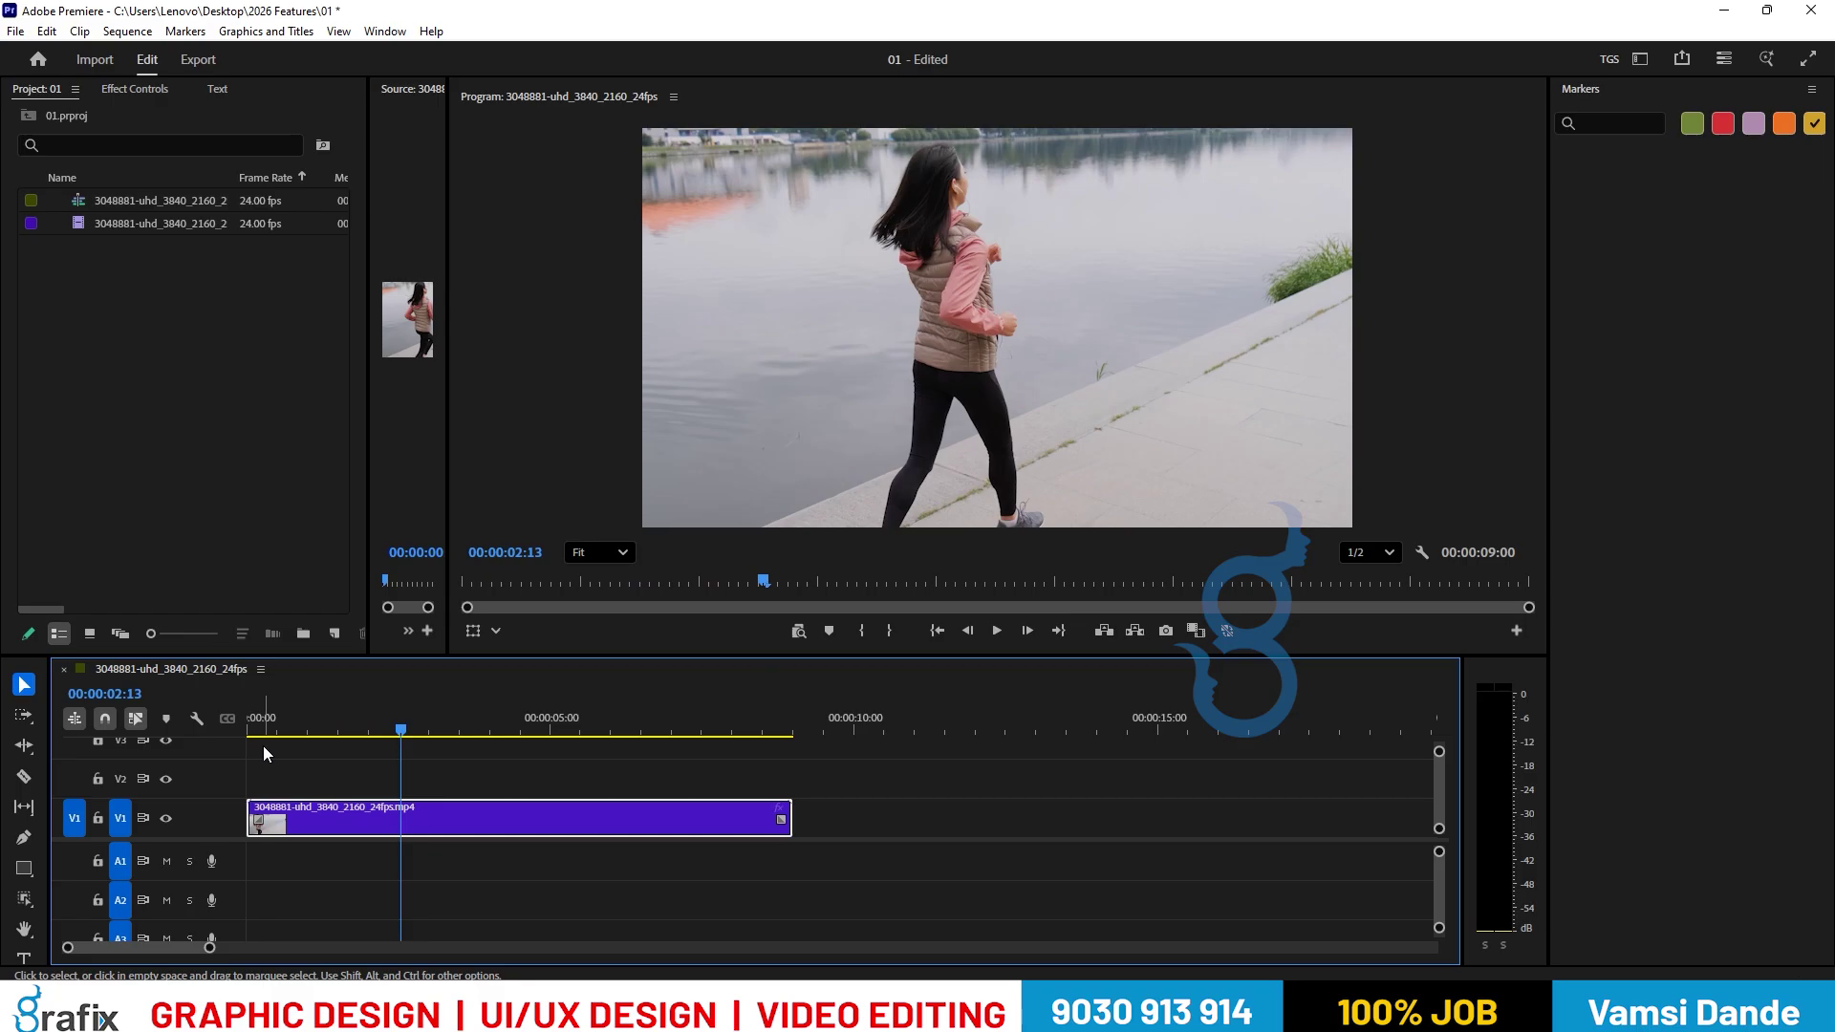
Switch to Google Chrome, search Google for "pexels" and open the Pexels website.
mouse_move(982, 1013)
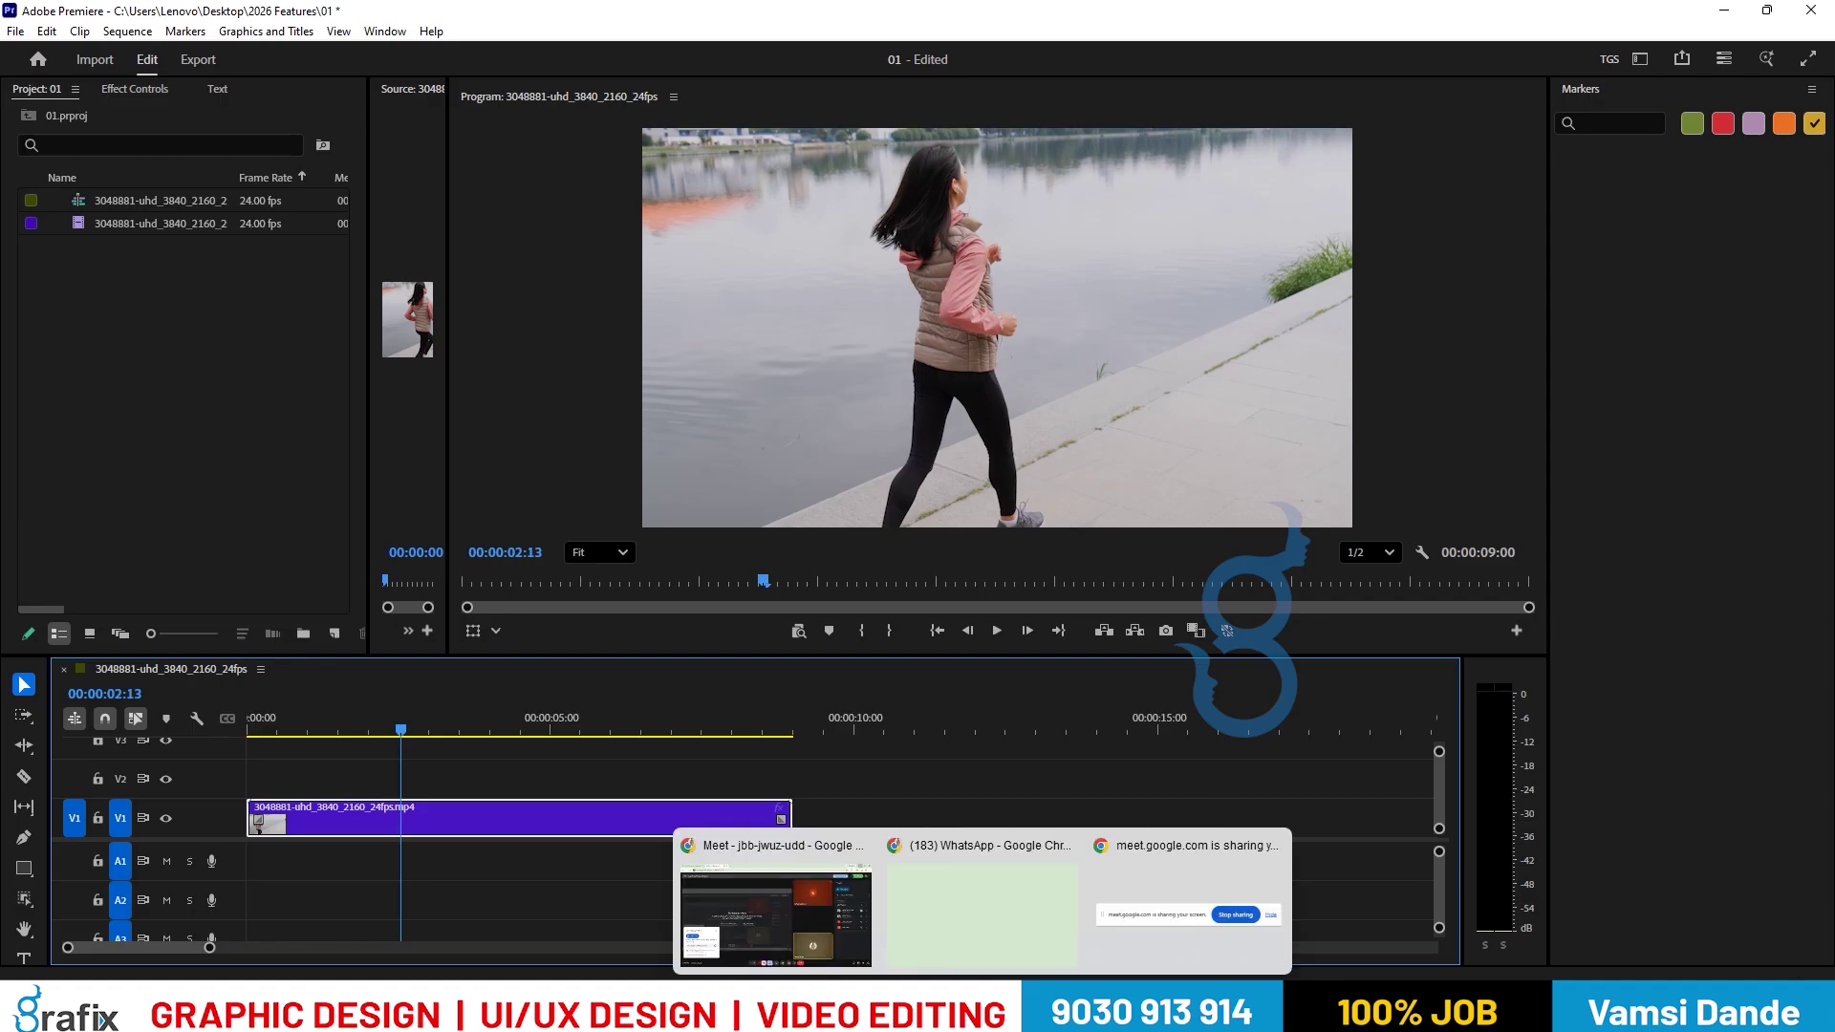
left_click(1017, 934)
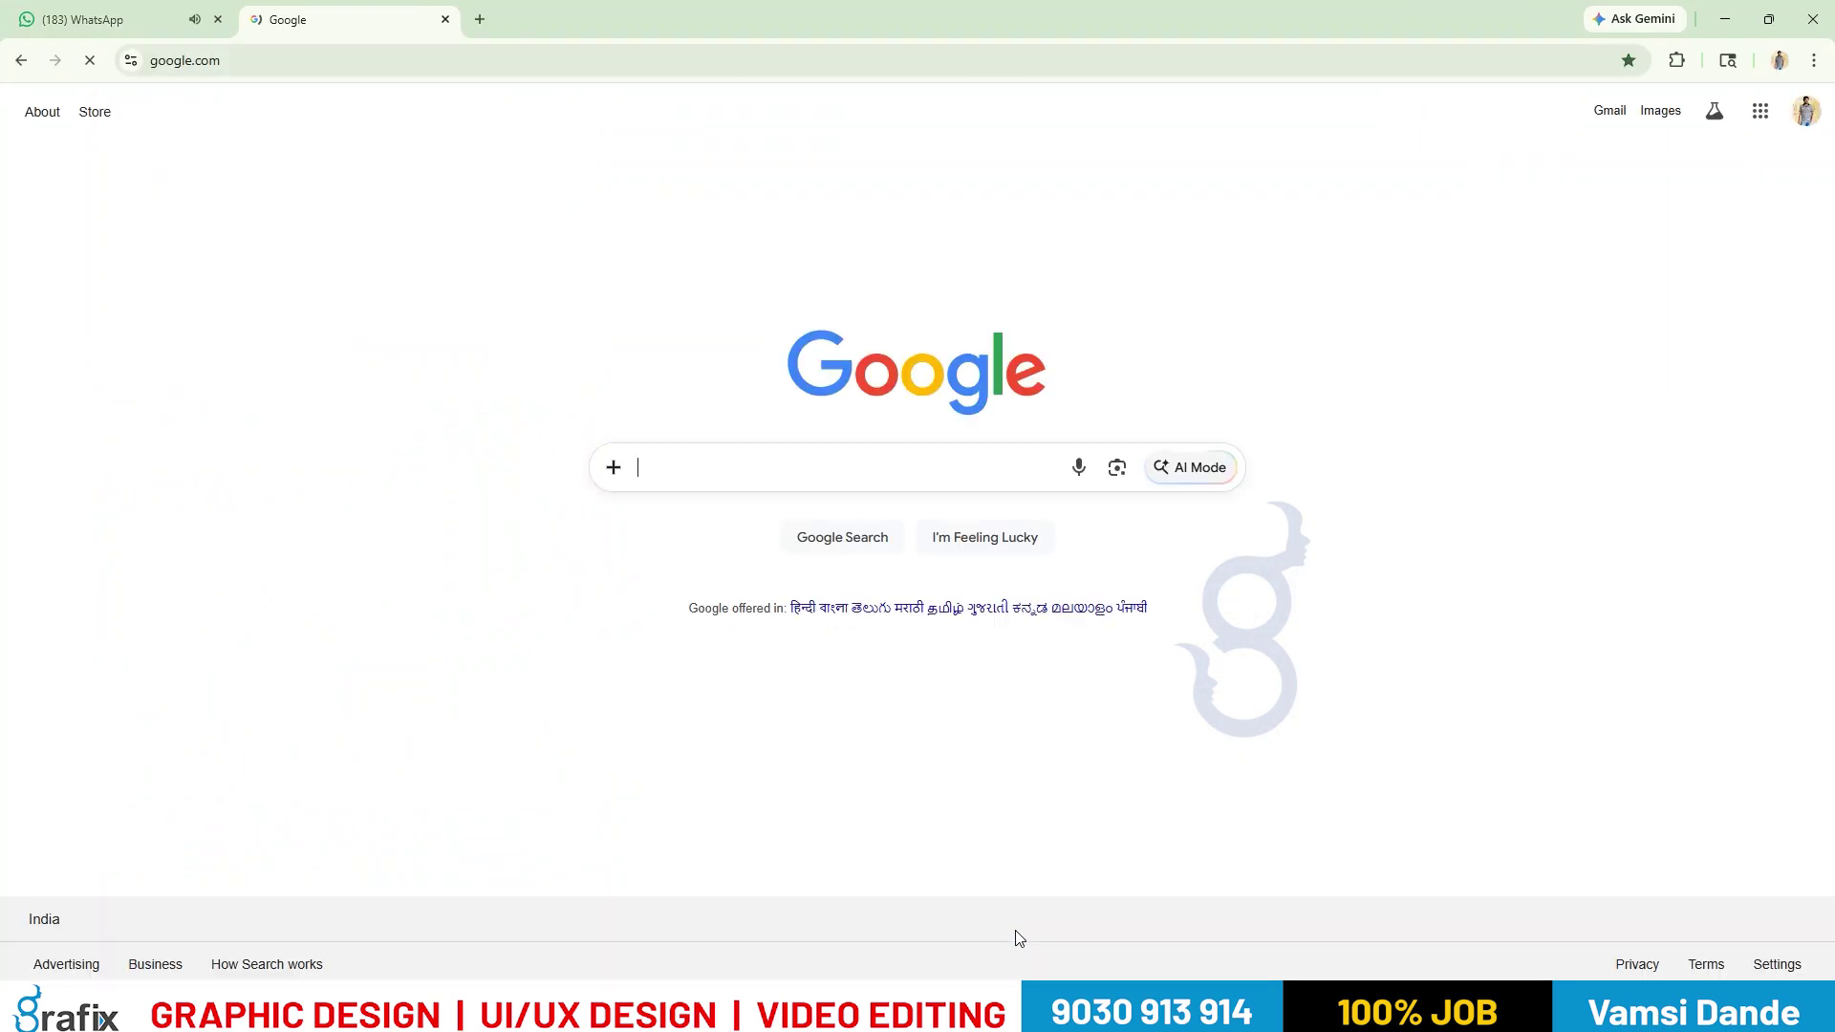
type("pexels")
key("Return")
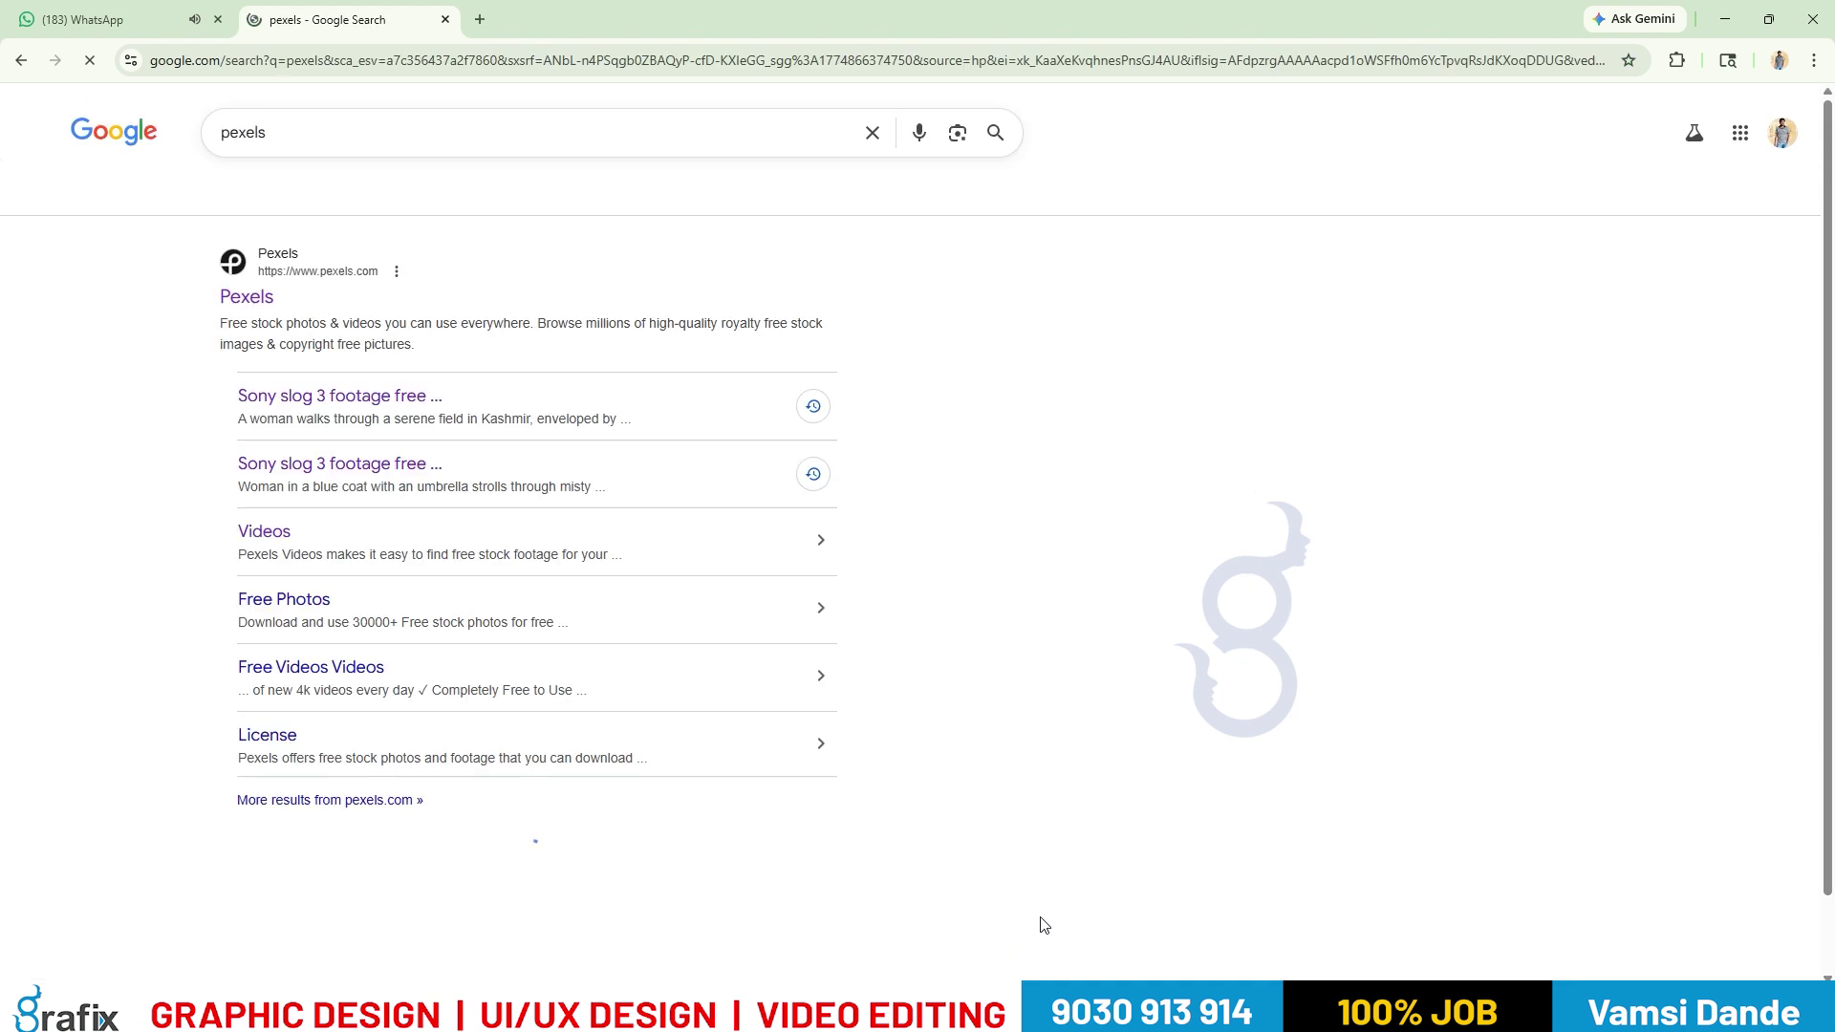
left_click(256, 300)
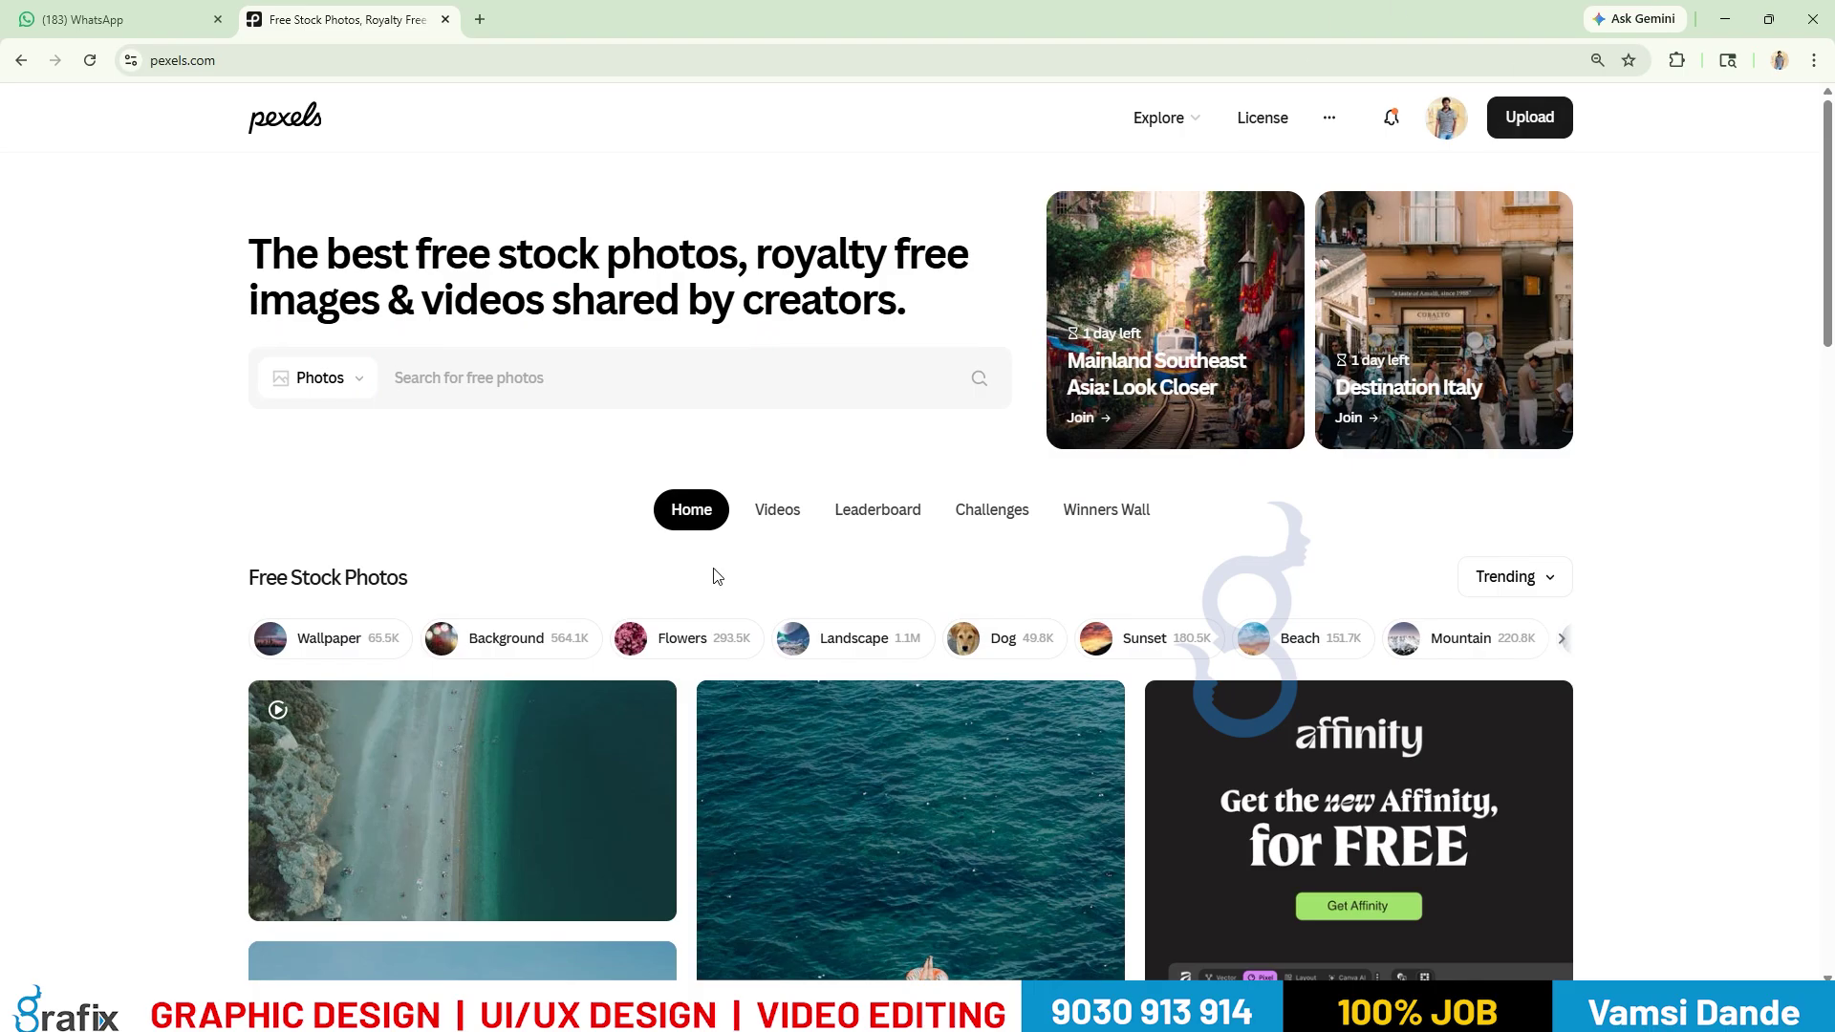
Search Pexels for "road" photos and look through the results.
scroll(764, 449, "down", 2)
left_click(588, 187)
type("road")
key("Return")
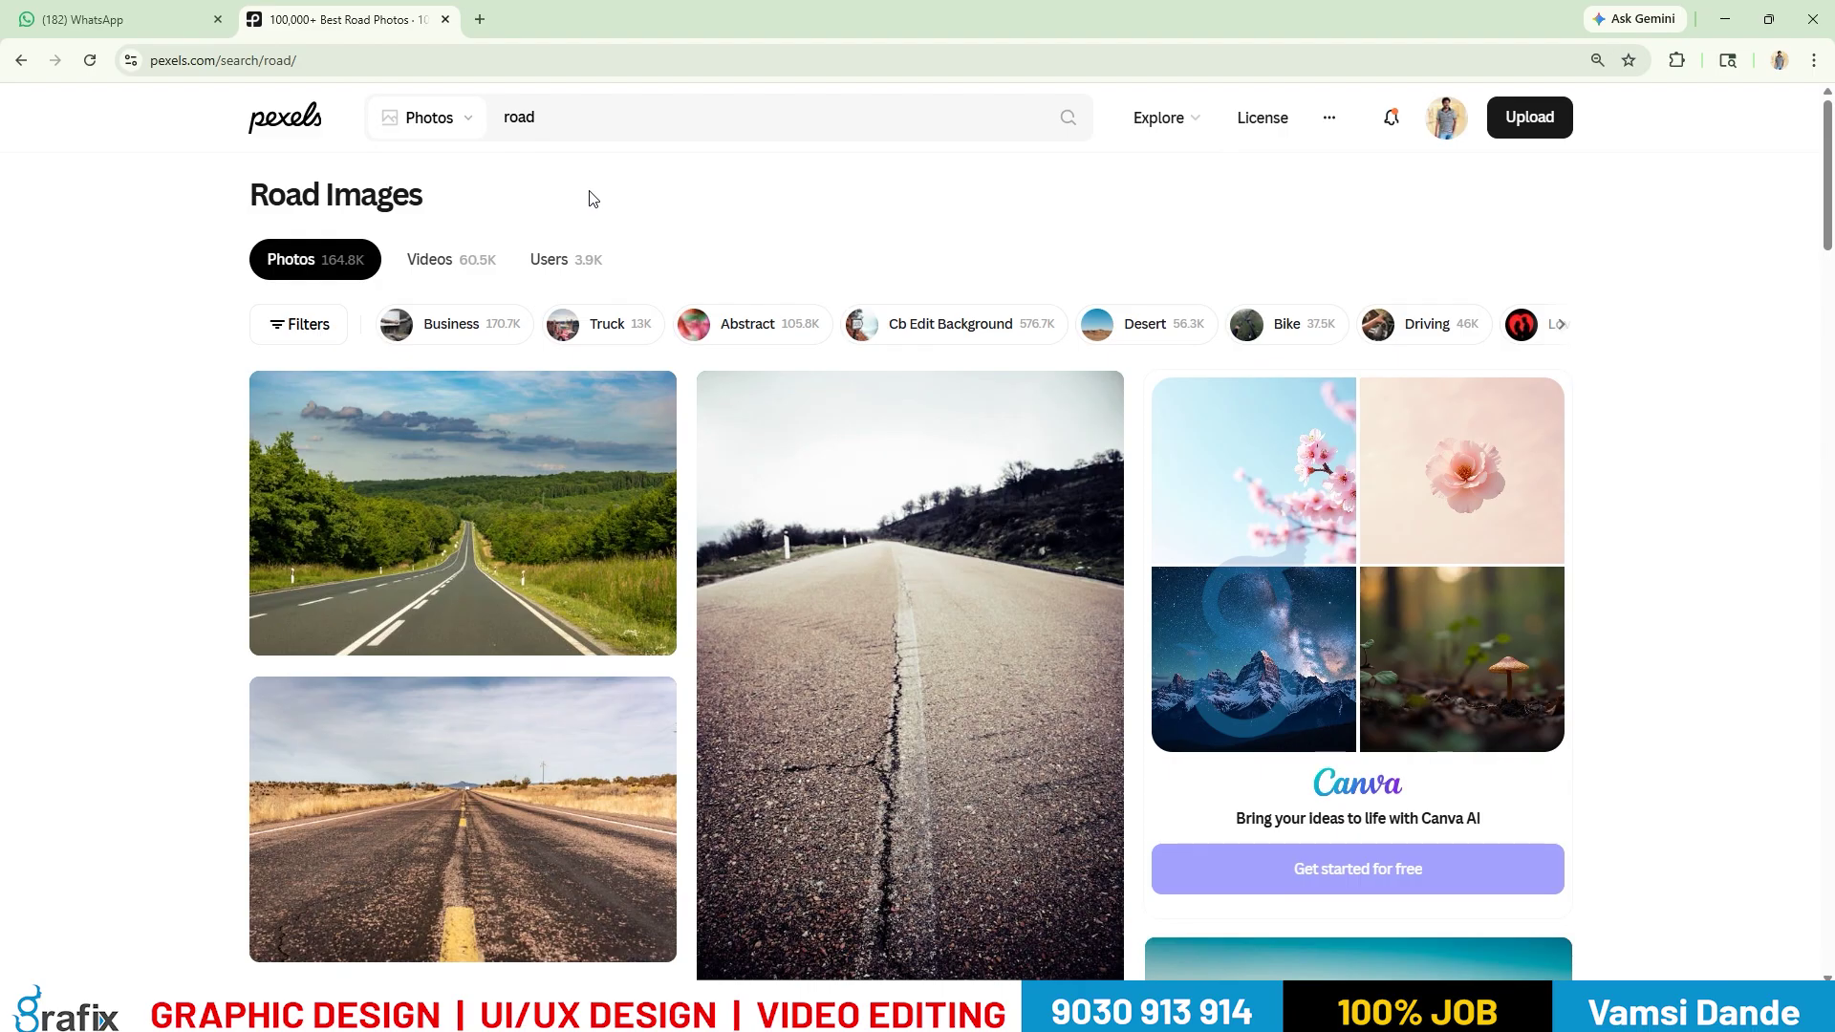
scroll(592, 198, "down", 10)
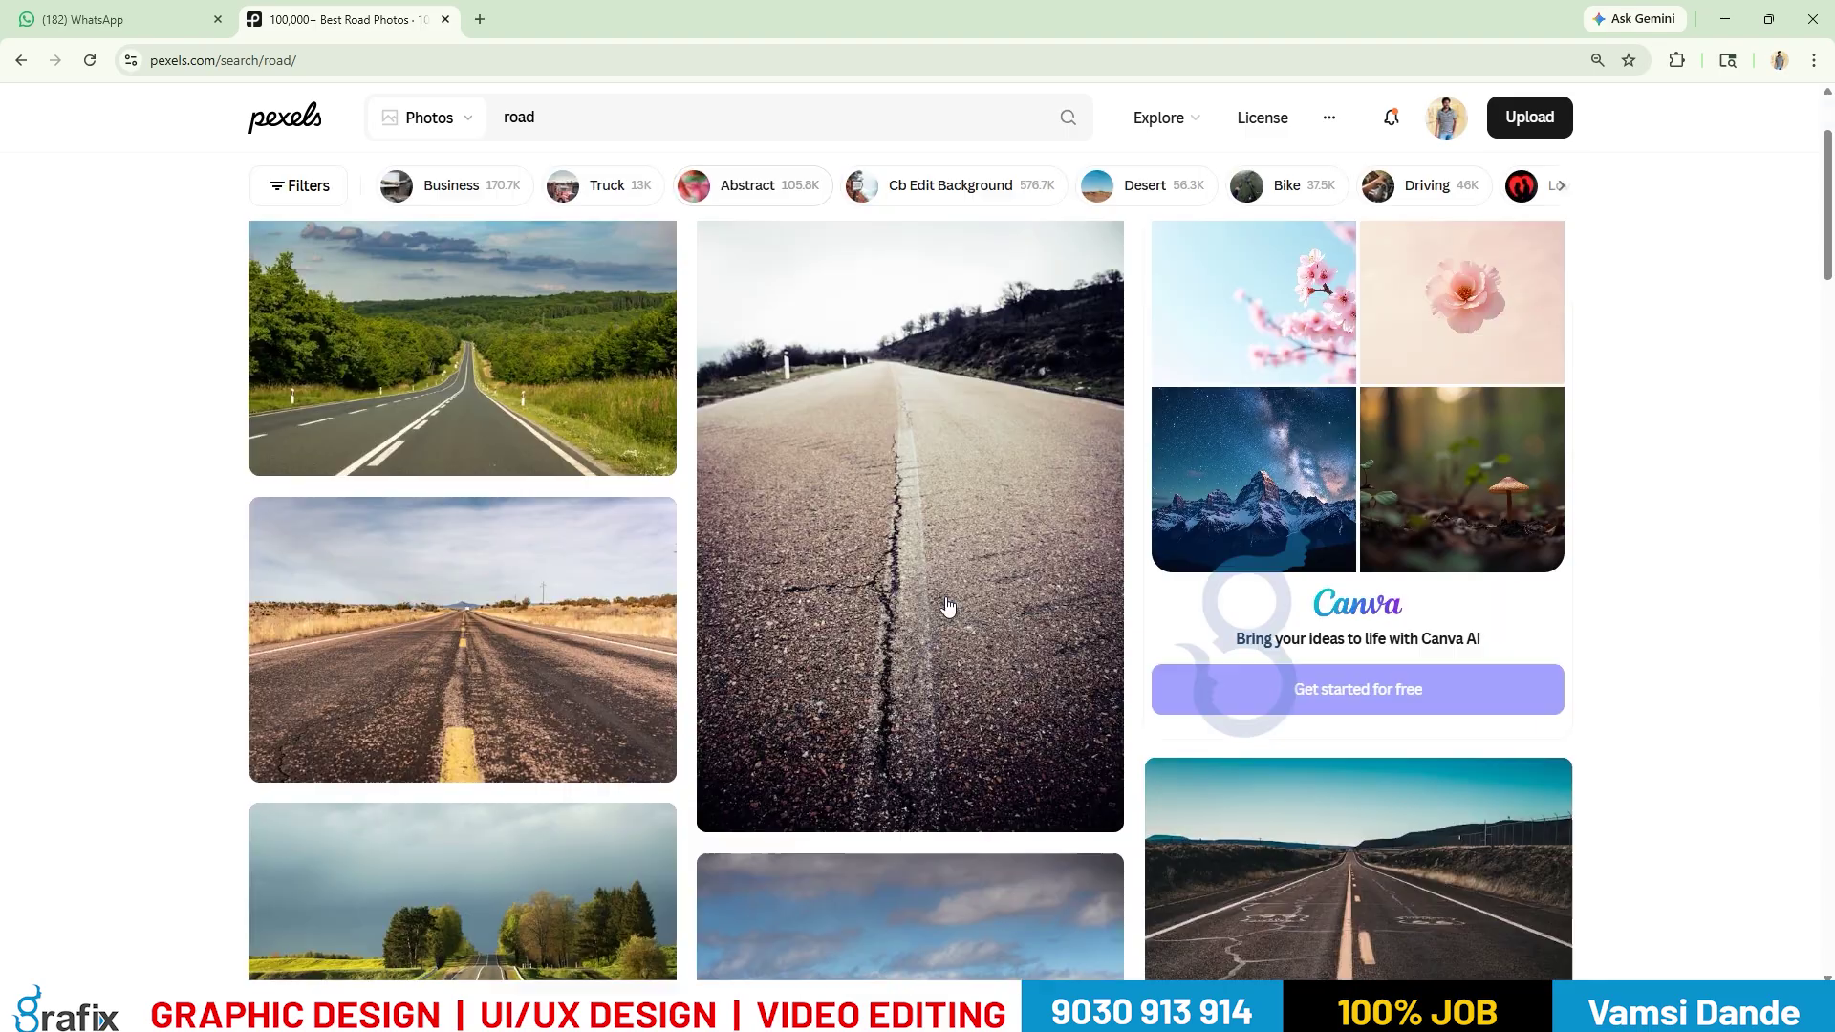
scroll(940, 549, "down", 10)
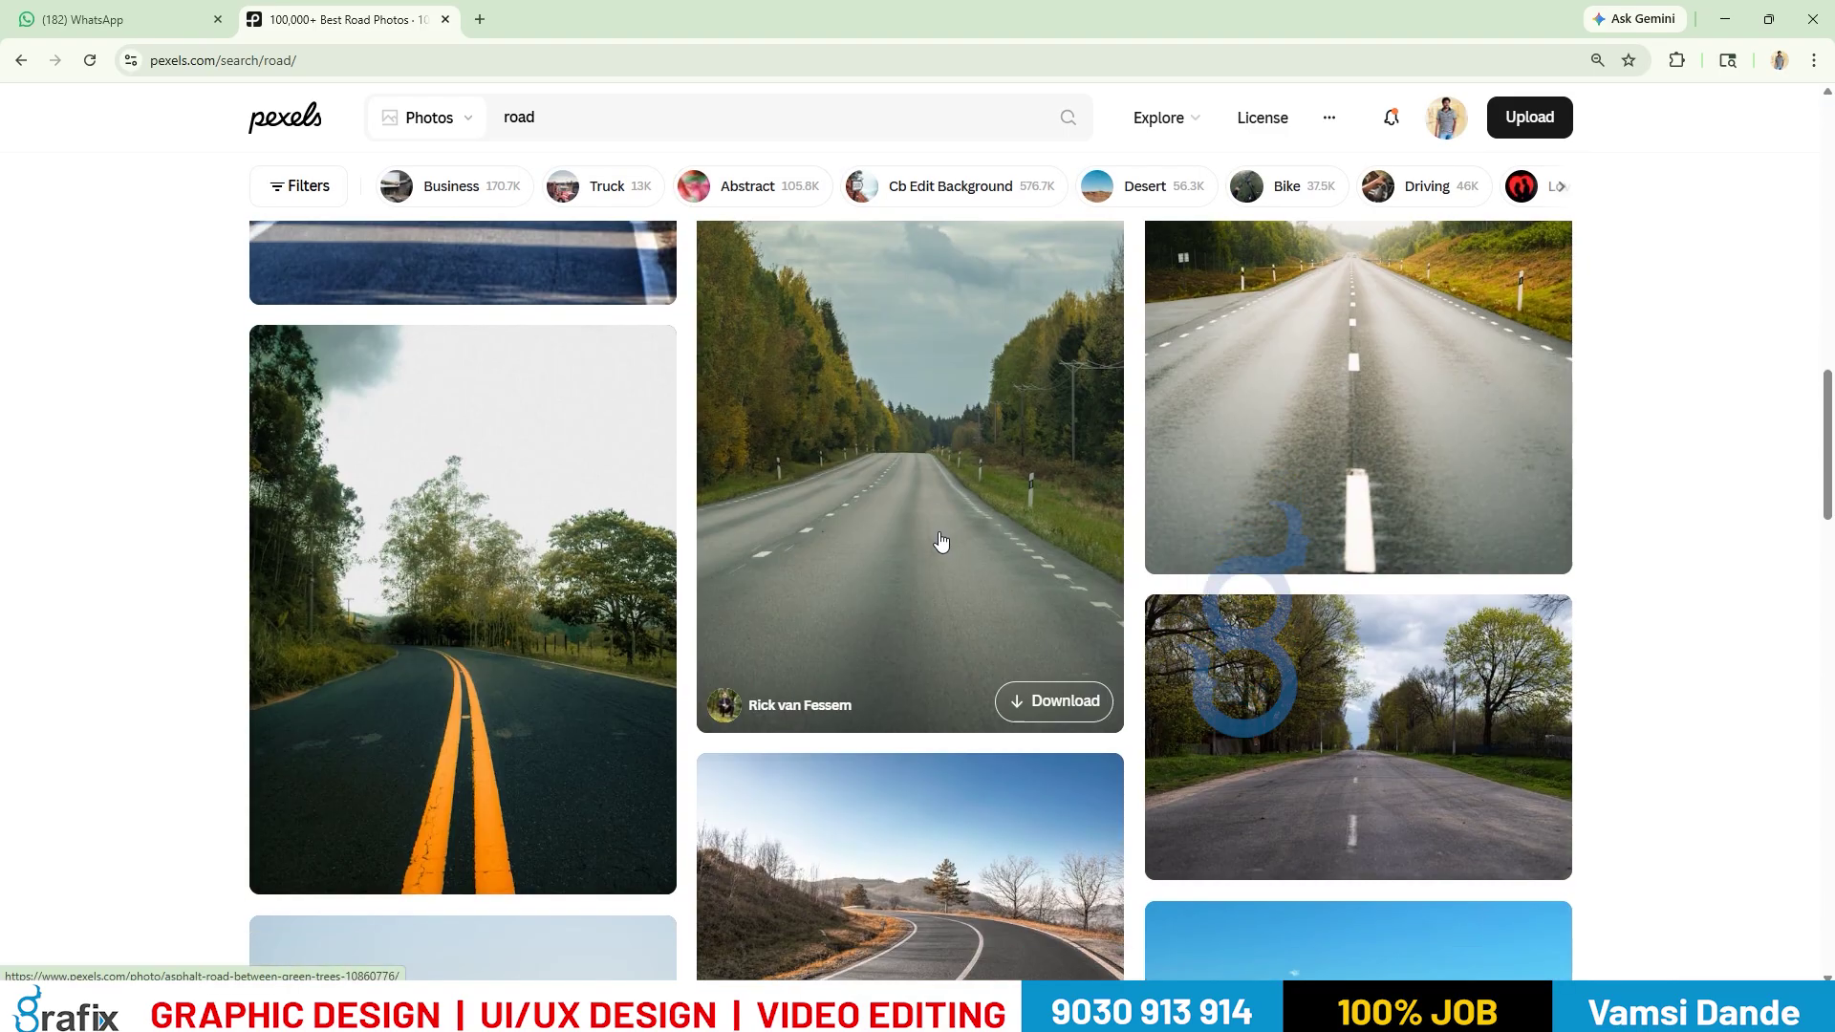
Search Pexels for "road river" and switch the results from photos to videos.
left_click(602, 130)
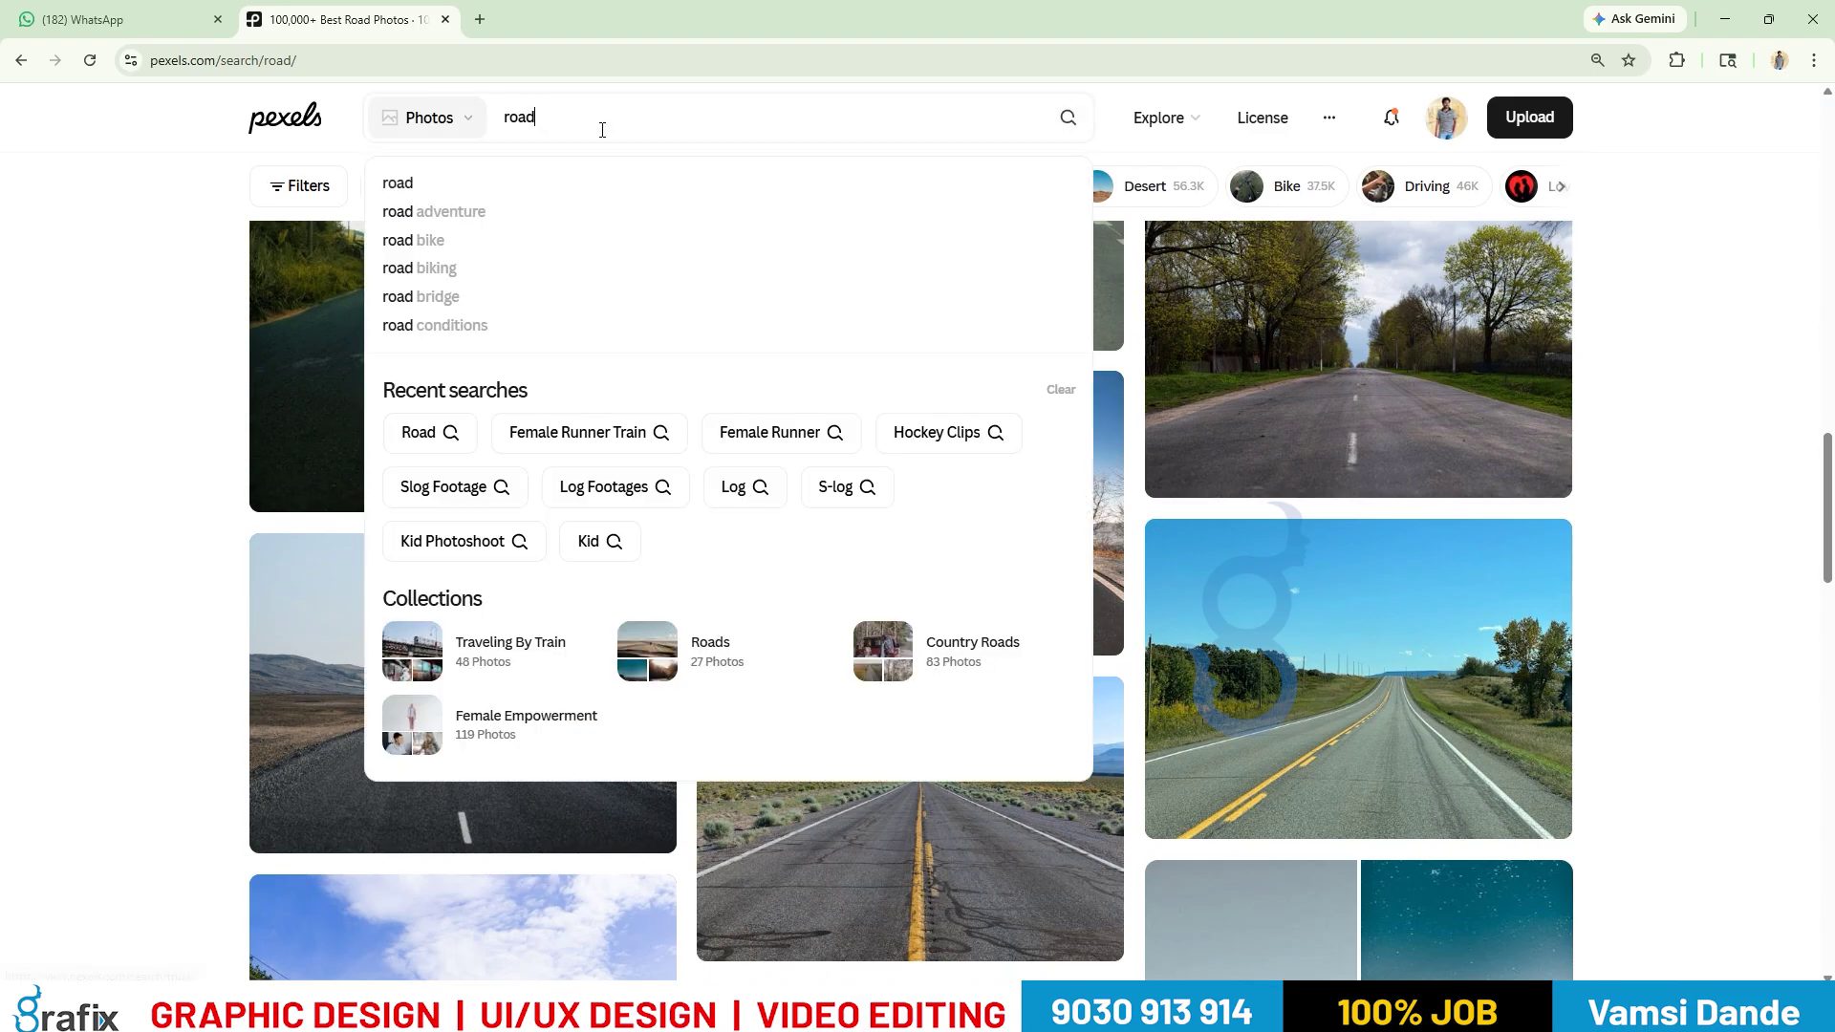
type("river")
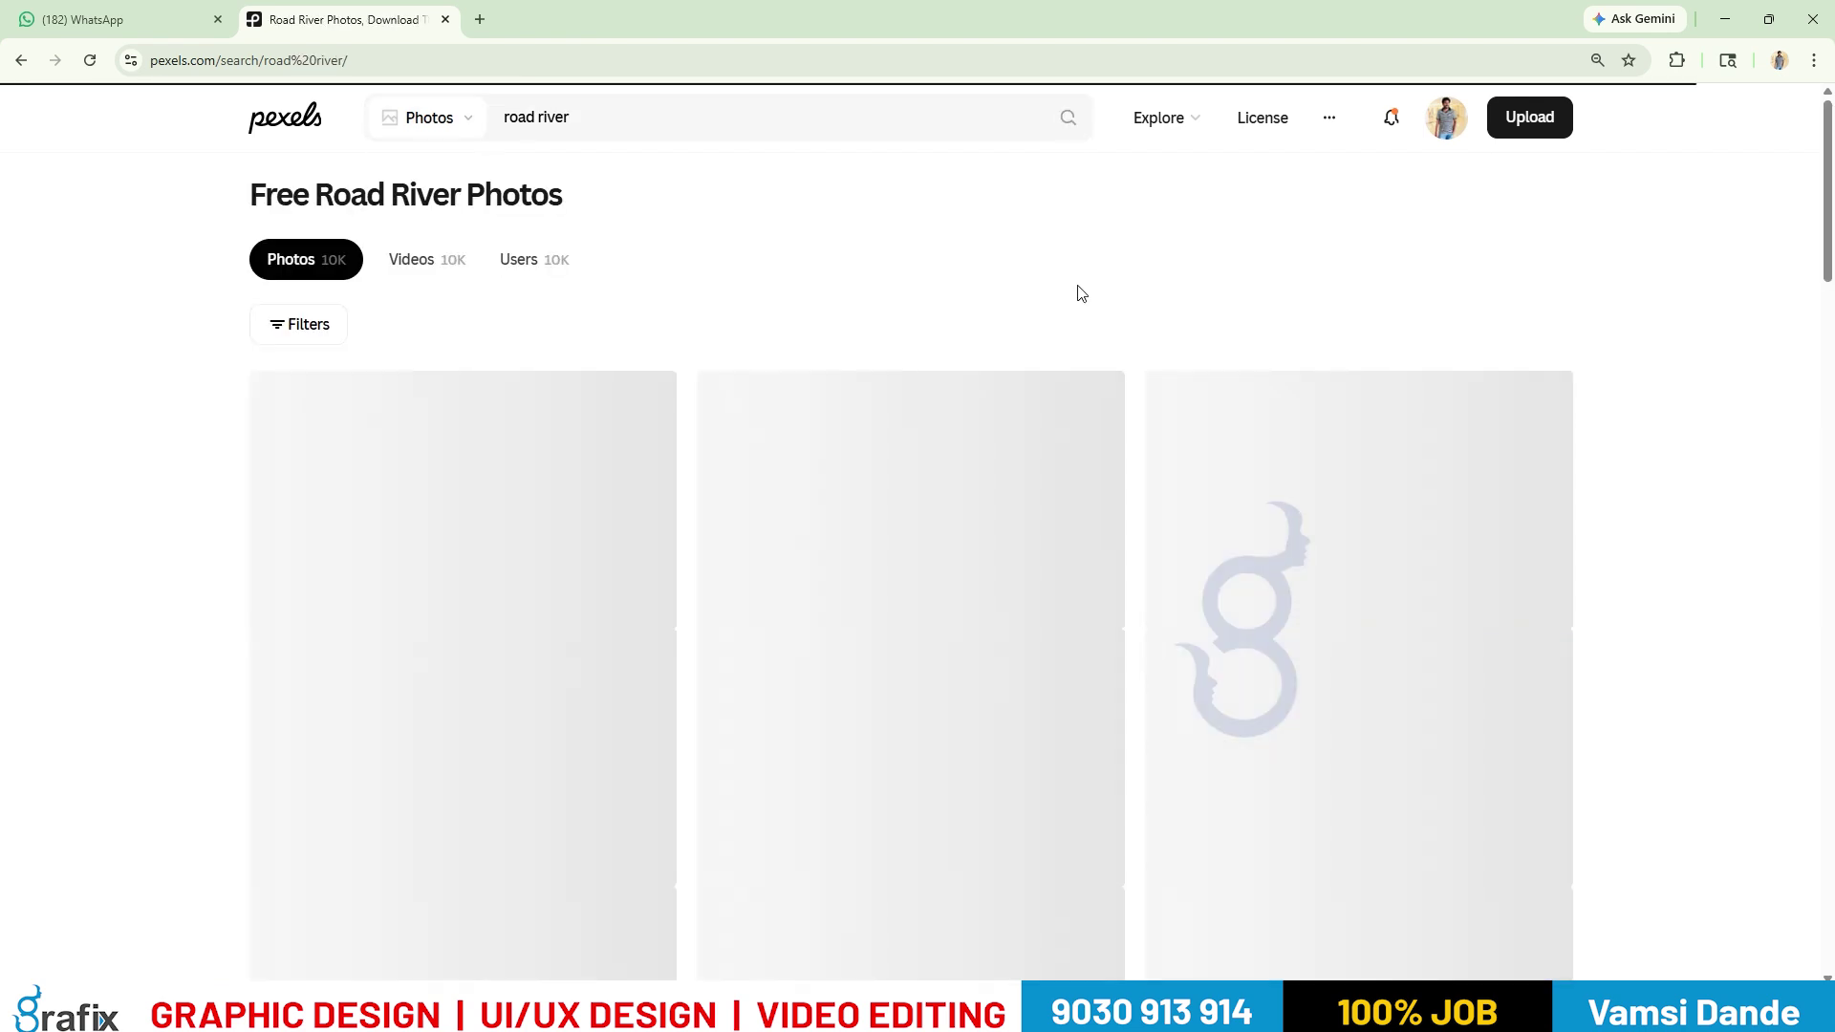
scroll(1619, 470, "down", 5)
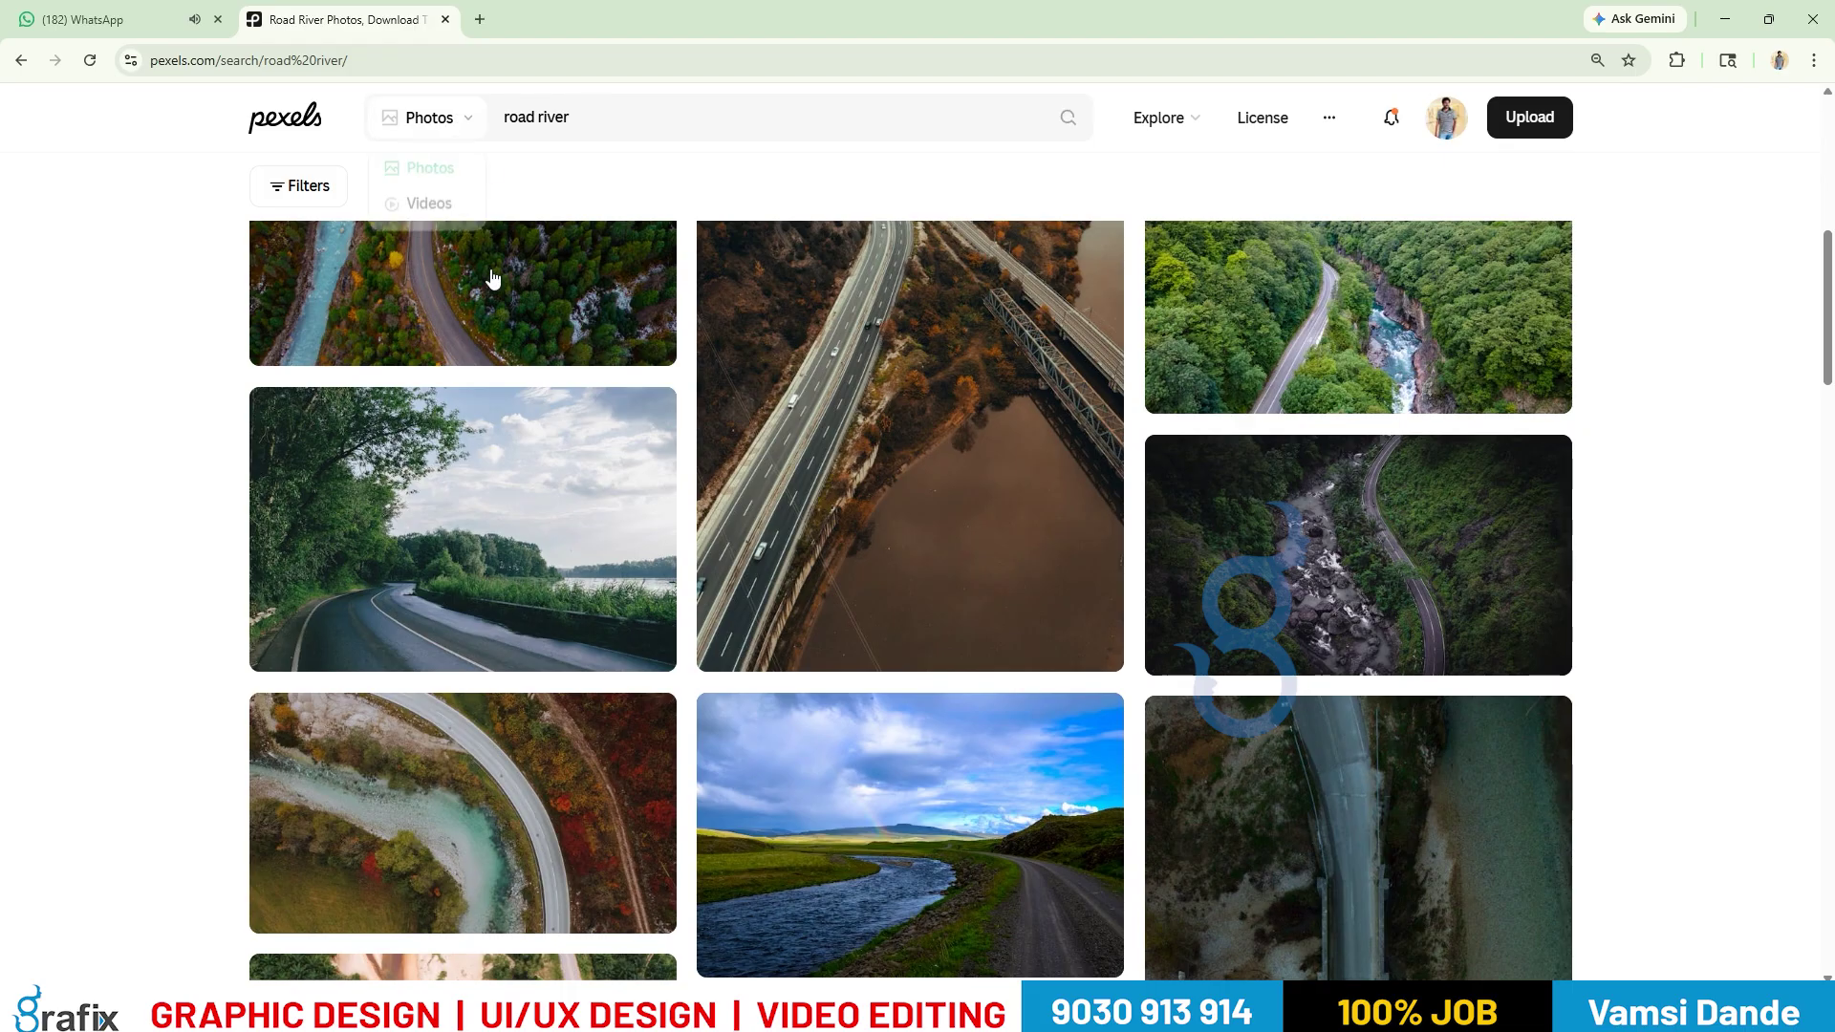
scroll(459, 287, "up", 8)
left_click(461, 272)
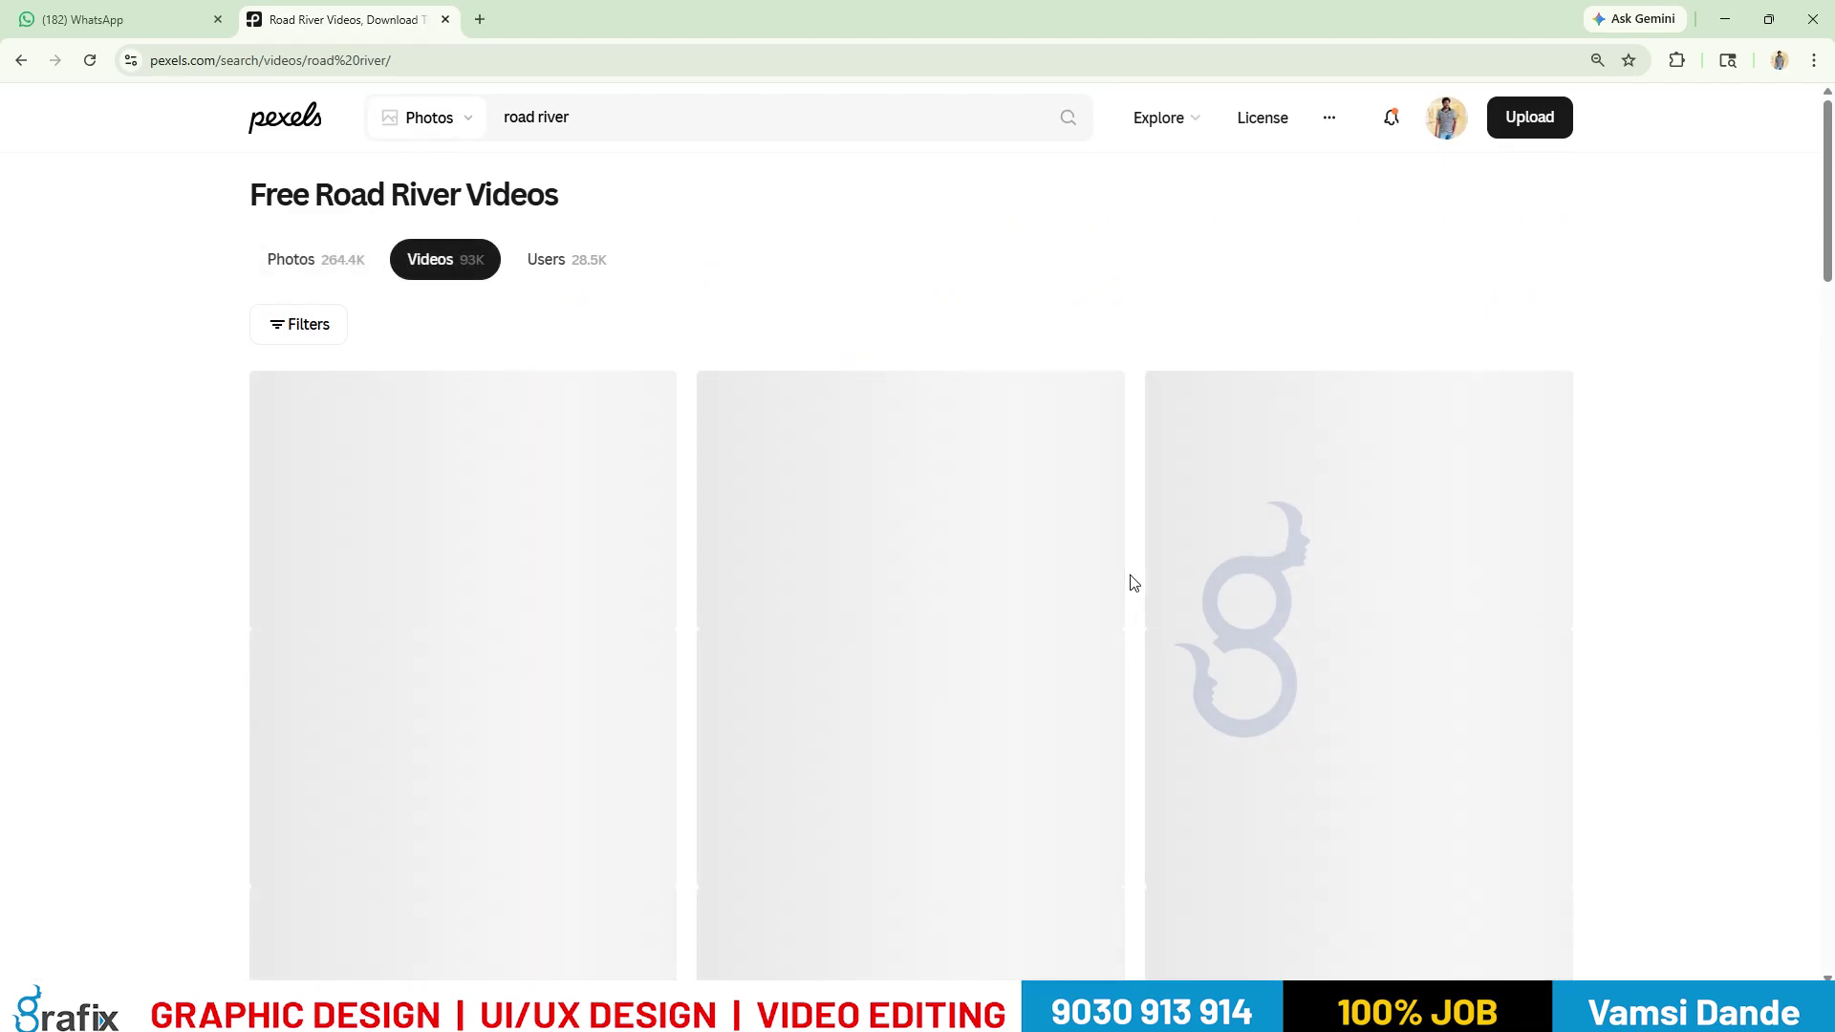
Examine the road river video results on Pexels for suitable footage, and return to Premiere Pro.
scroll(1114, 698, "down", 3)
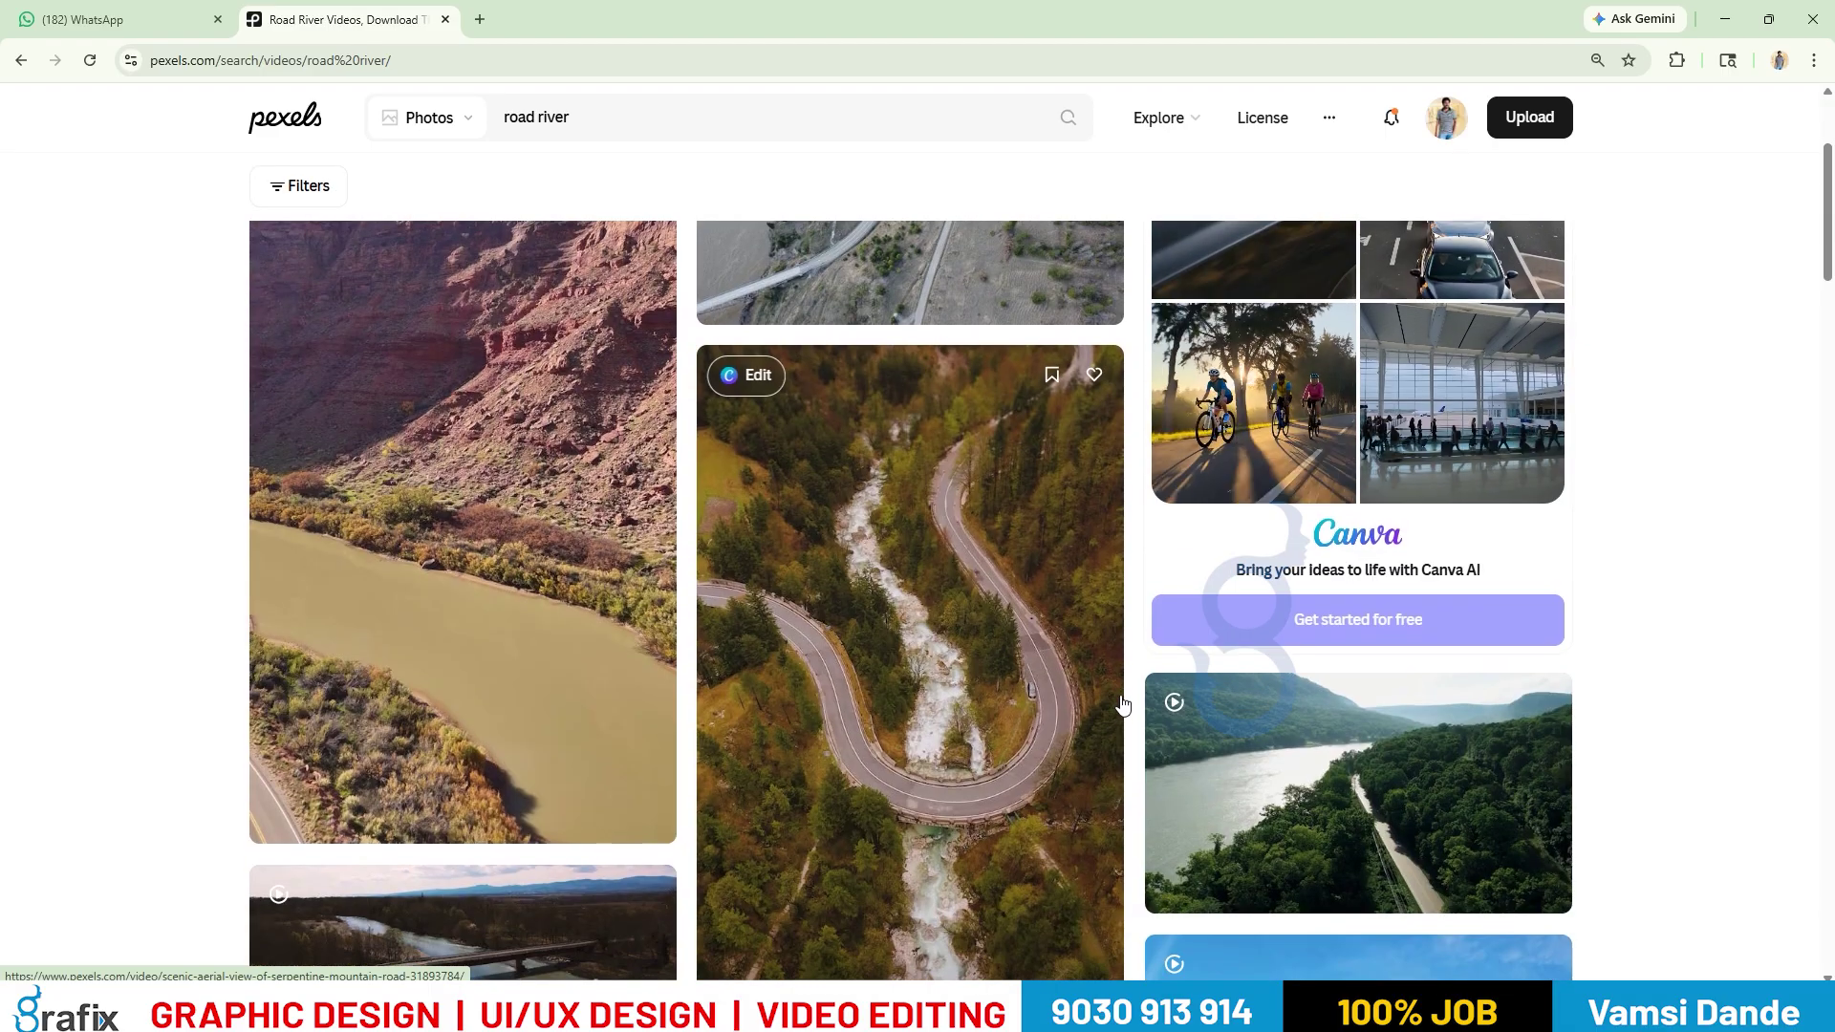
scroll(1123, 705, "down", 15)
scroll(1114, 716, "down", 2)
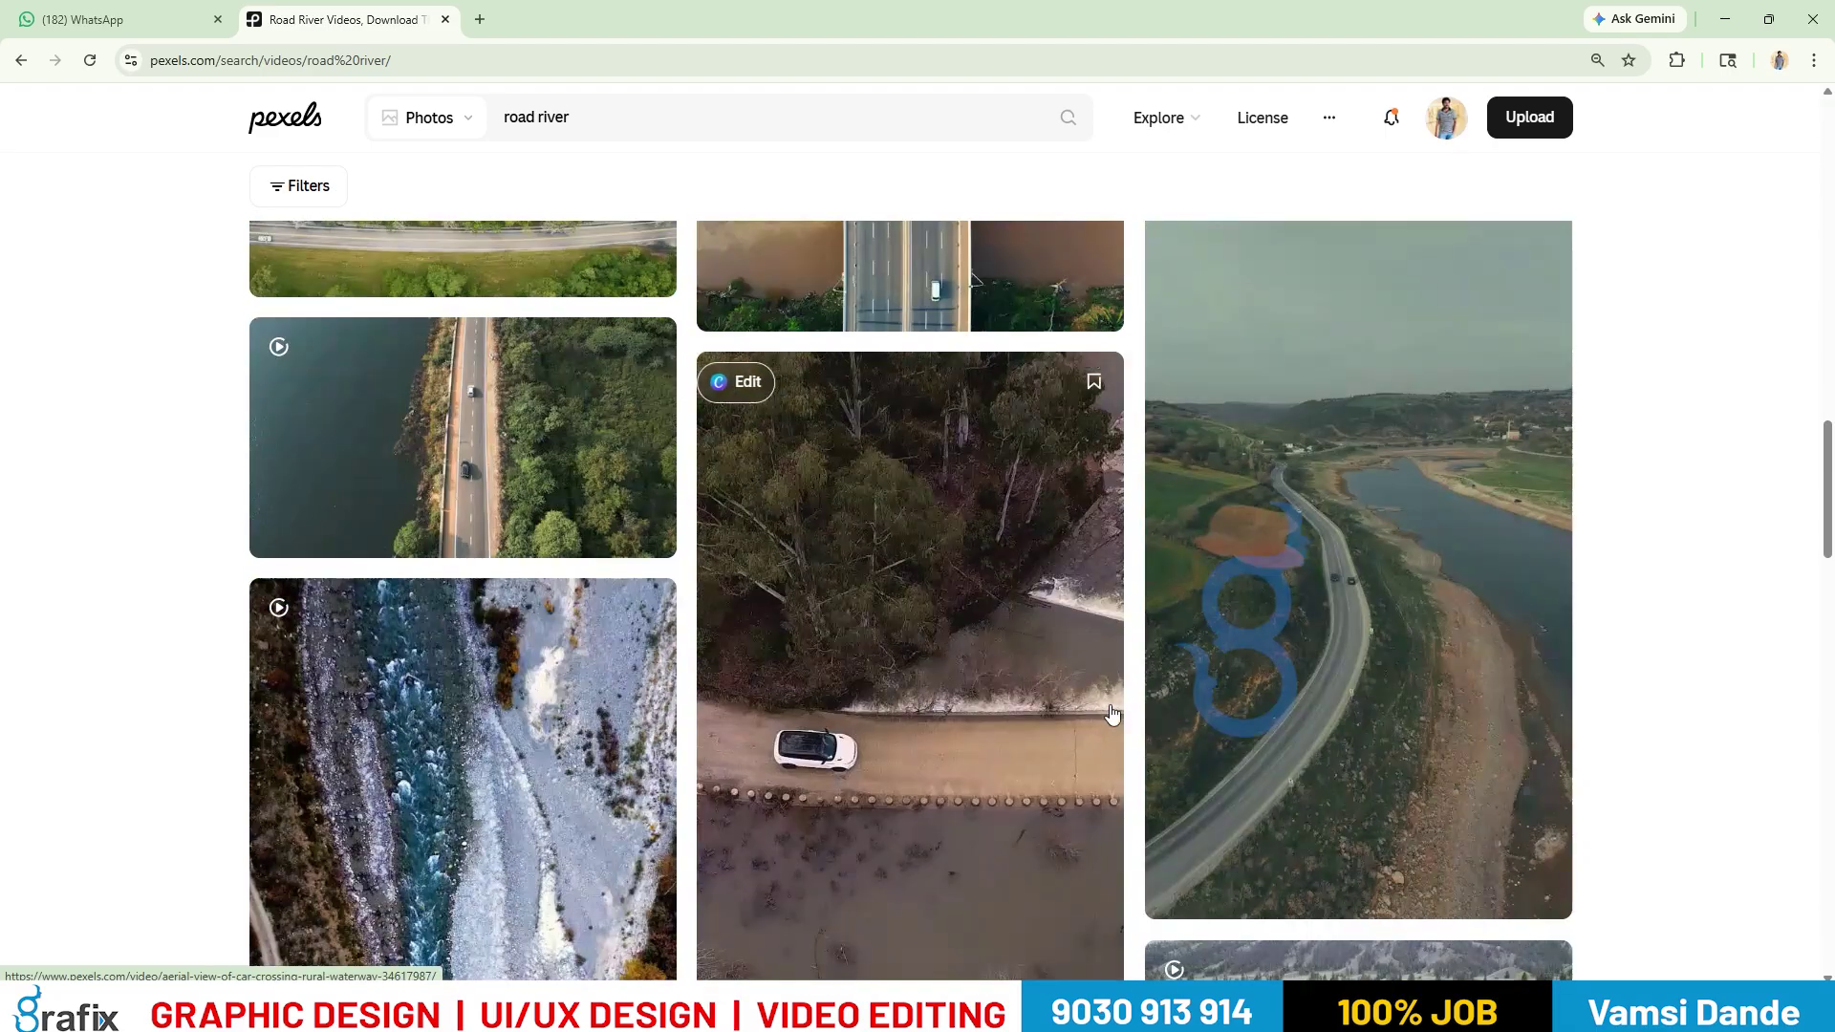
scroll(1127, 726, "down", 3)
scroll(1143, 725, "down", 12)
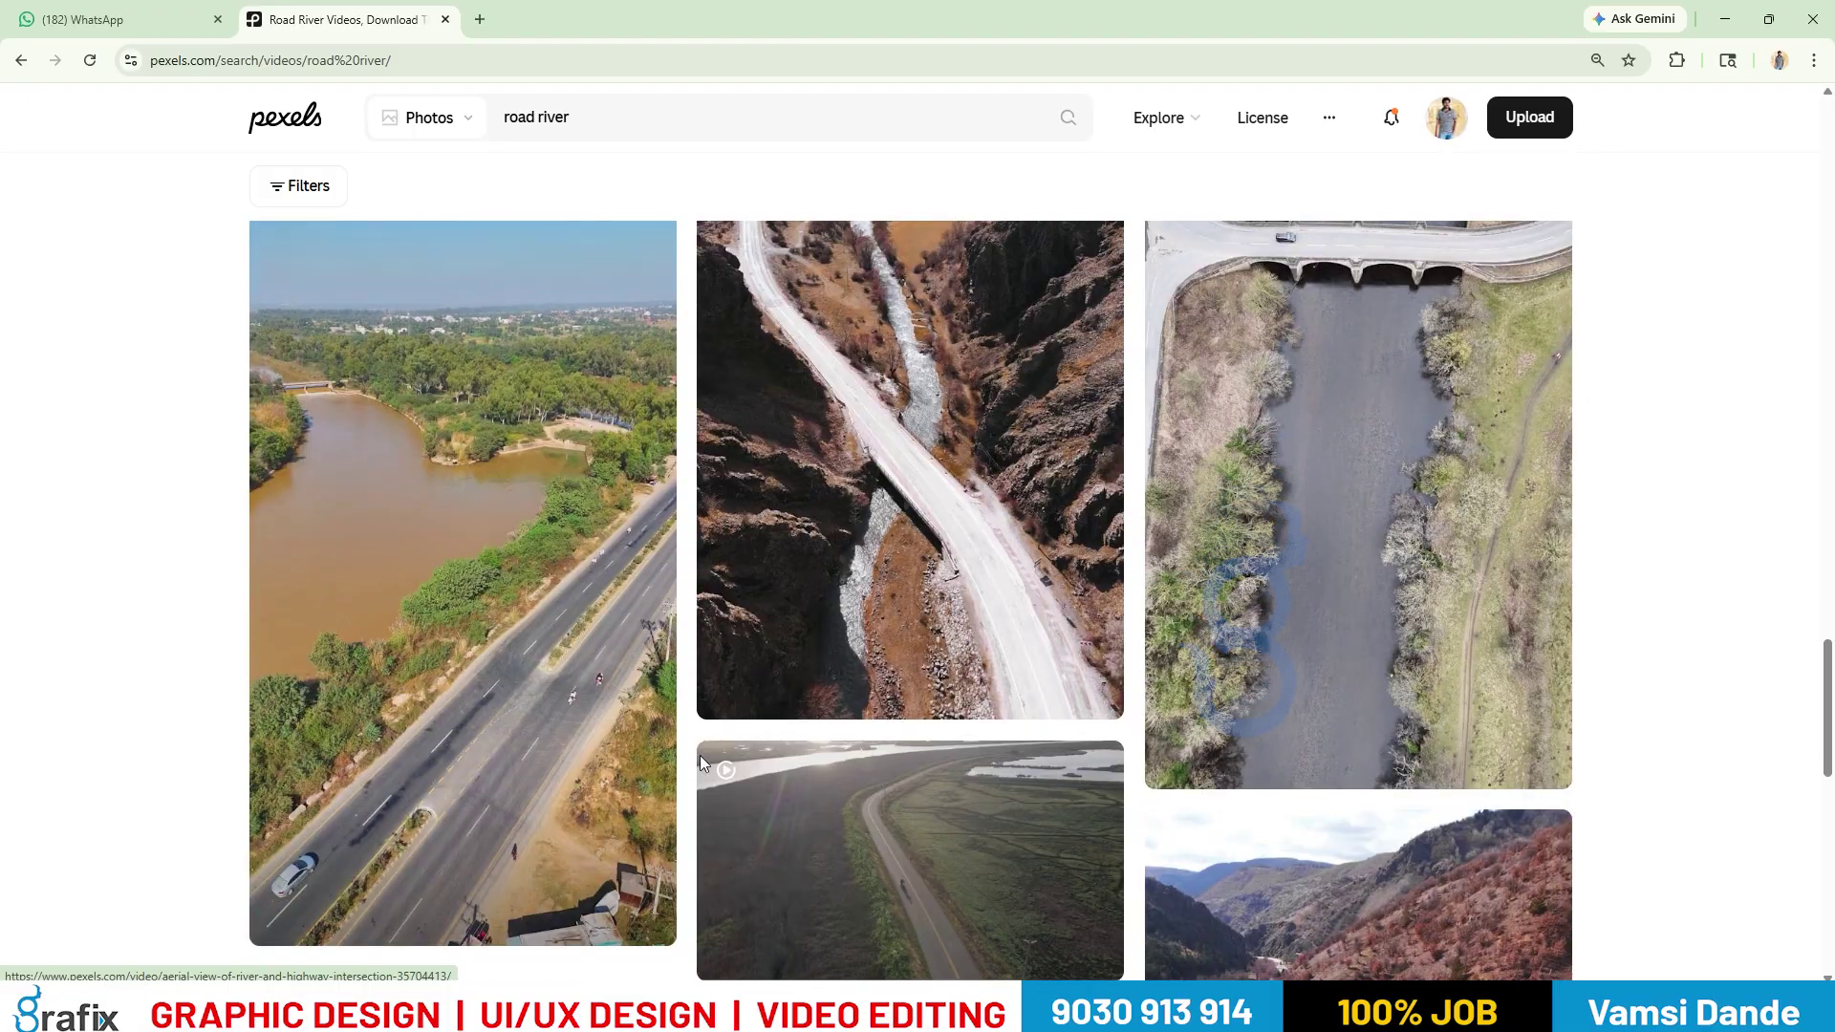
scroll(959, 704, "down", 10)
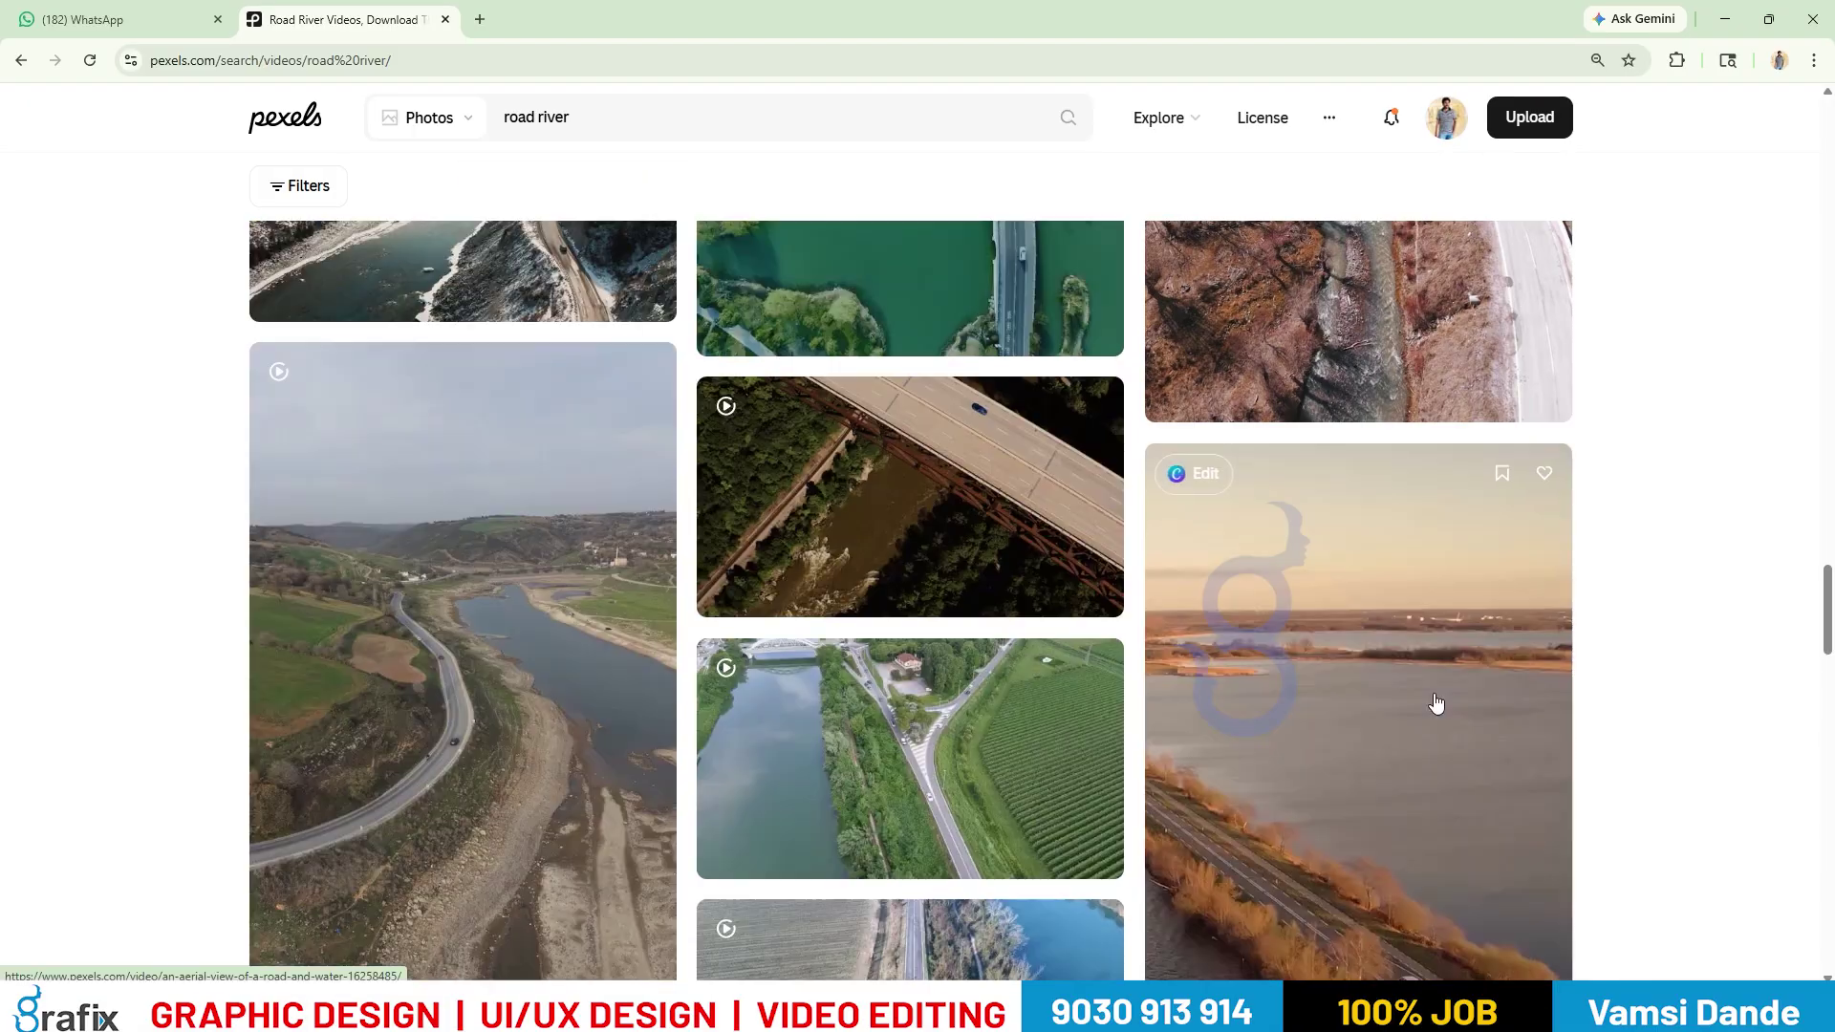
scroll(939, 626, "down", 10)
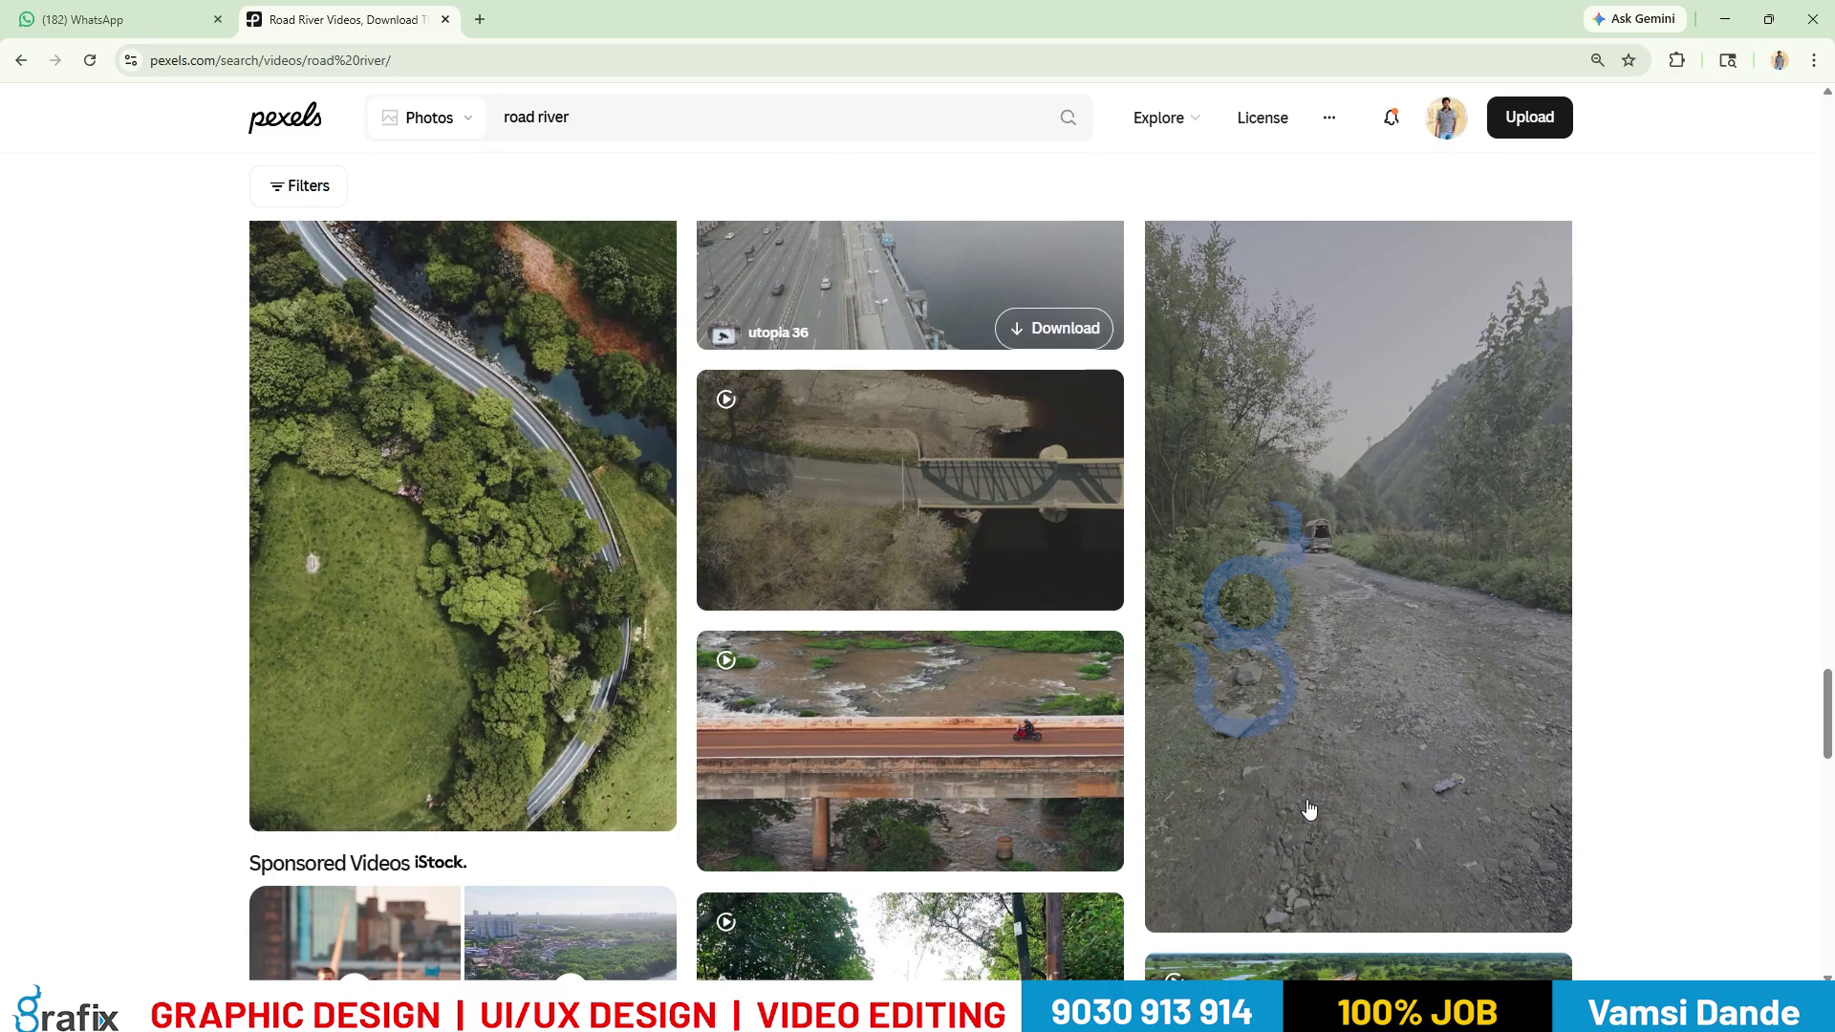
scroll(1319, 732, "down", 5)
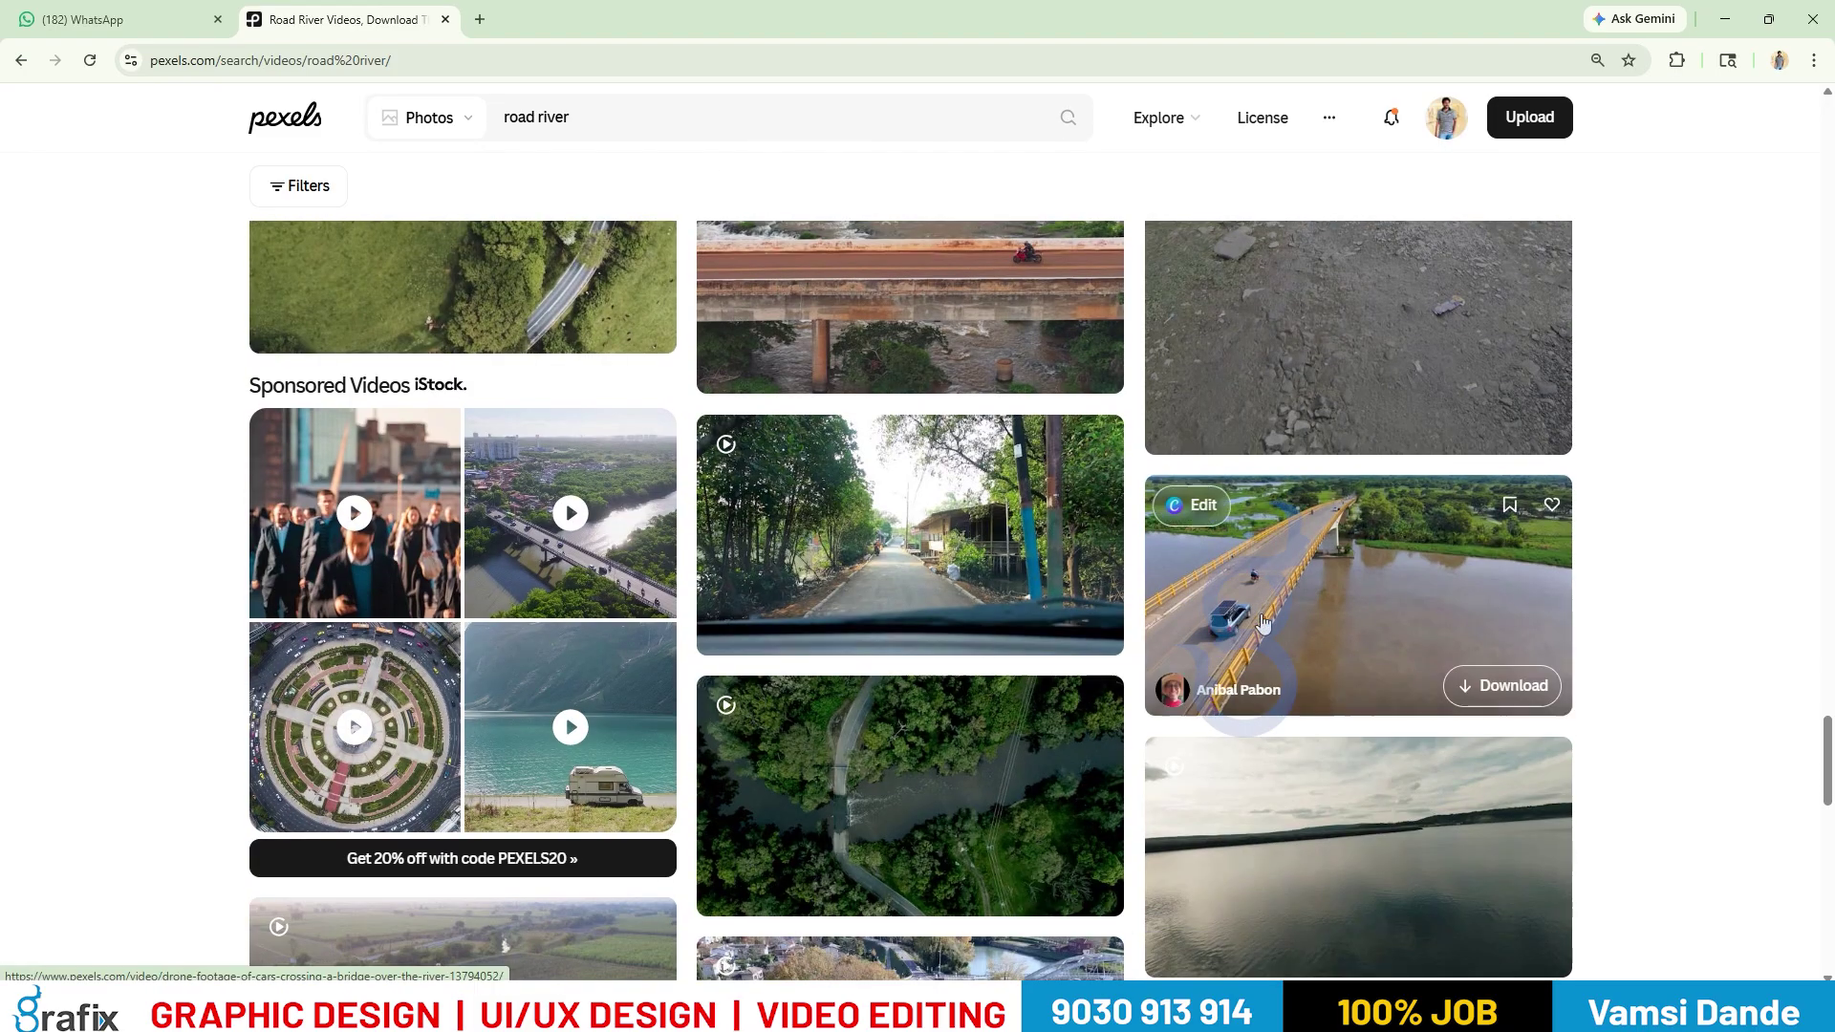
scroll(1324, 621, "down", 4)
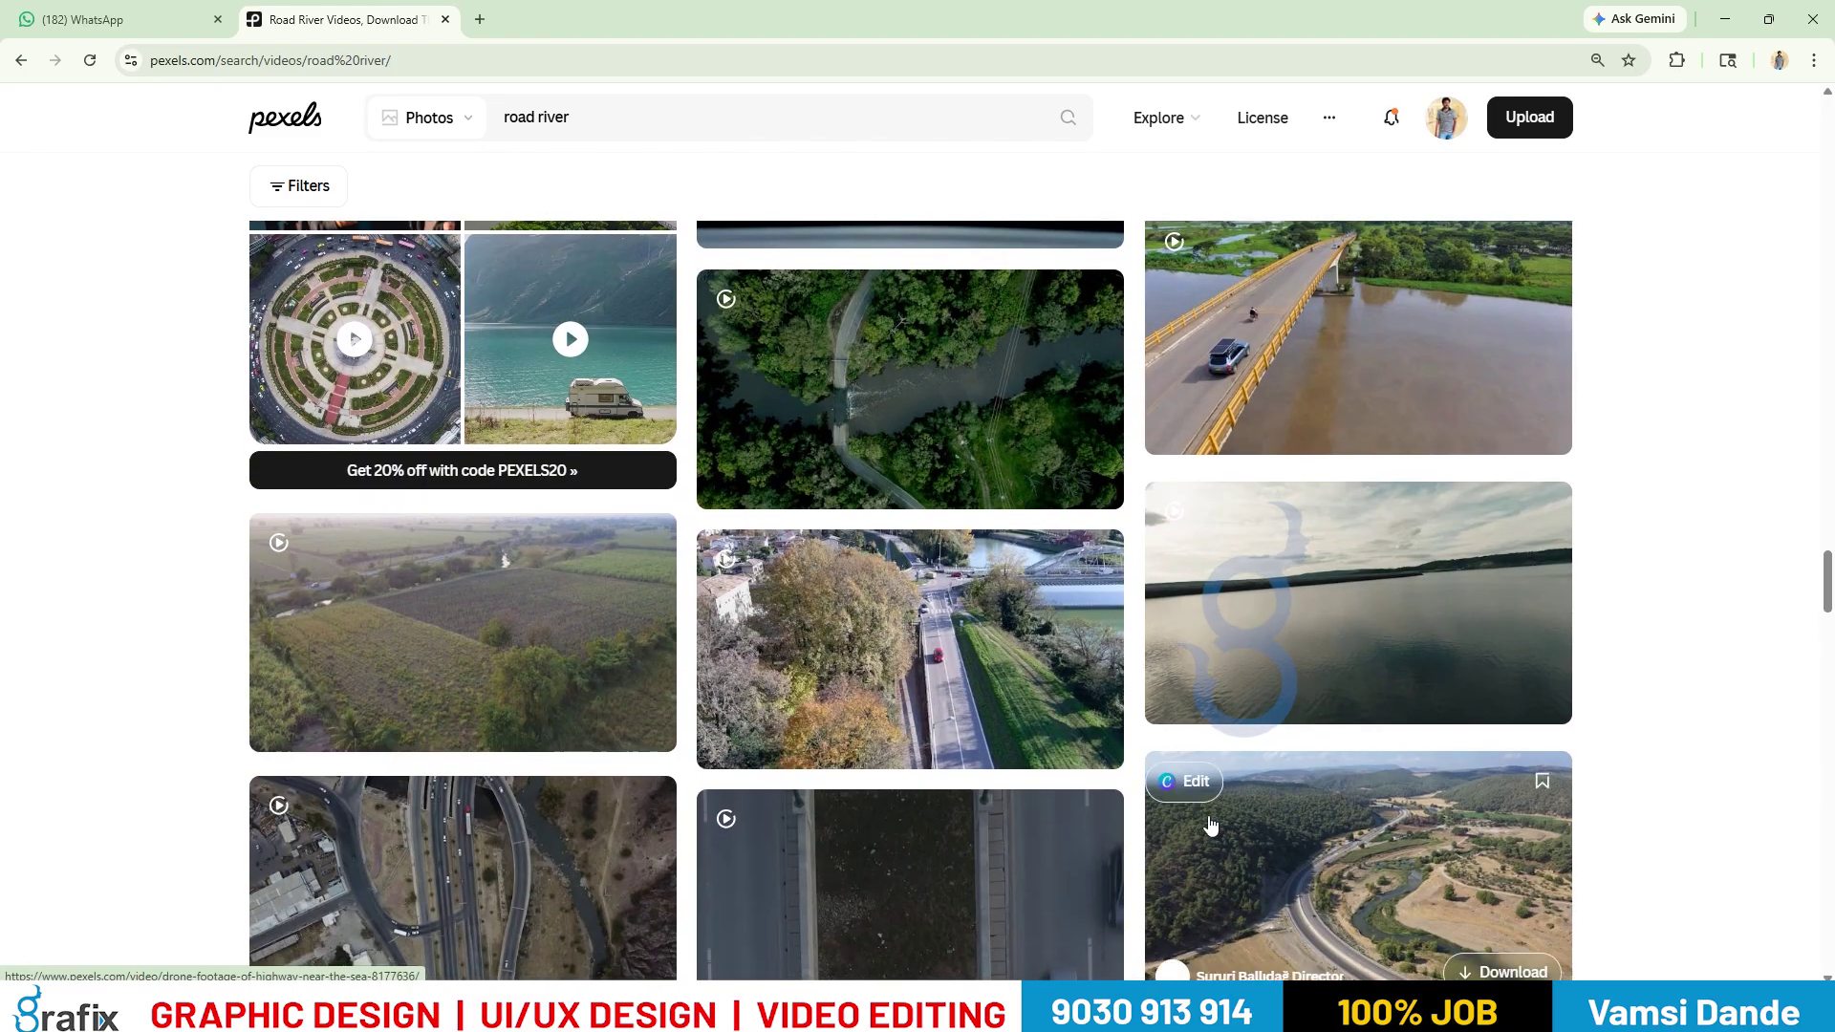
scroll(1220, 824, "down", 5)
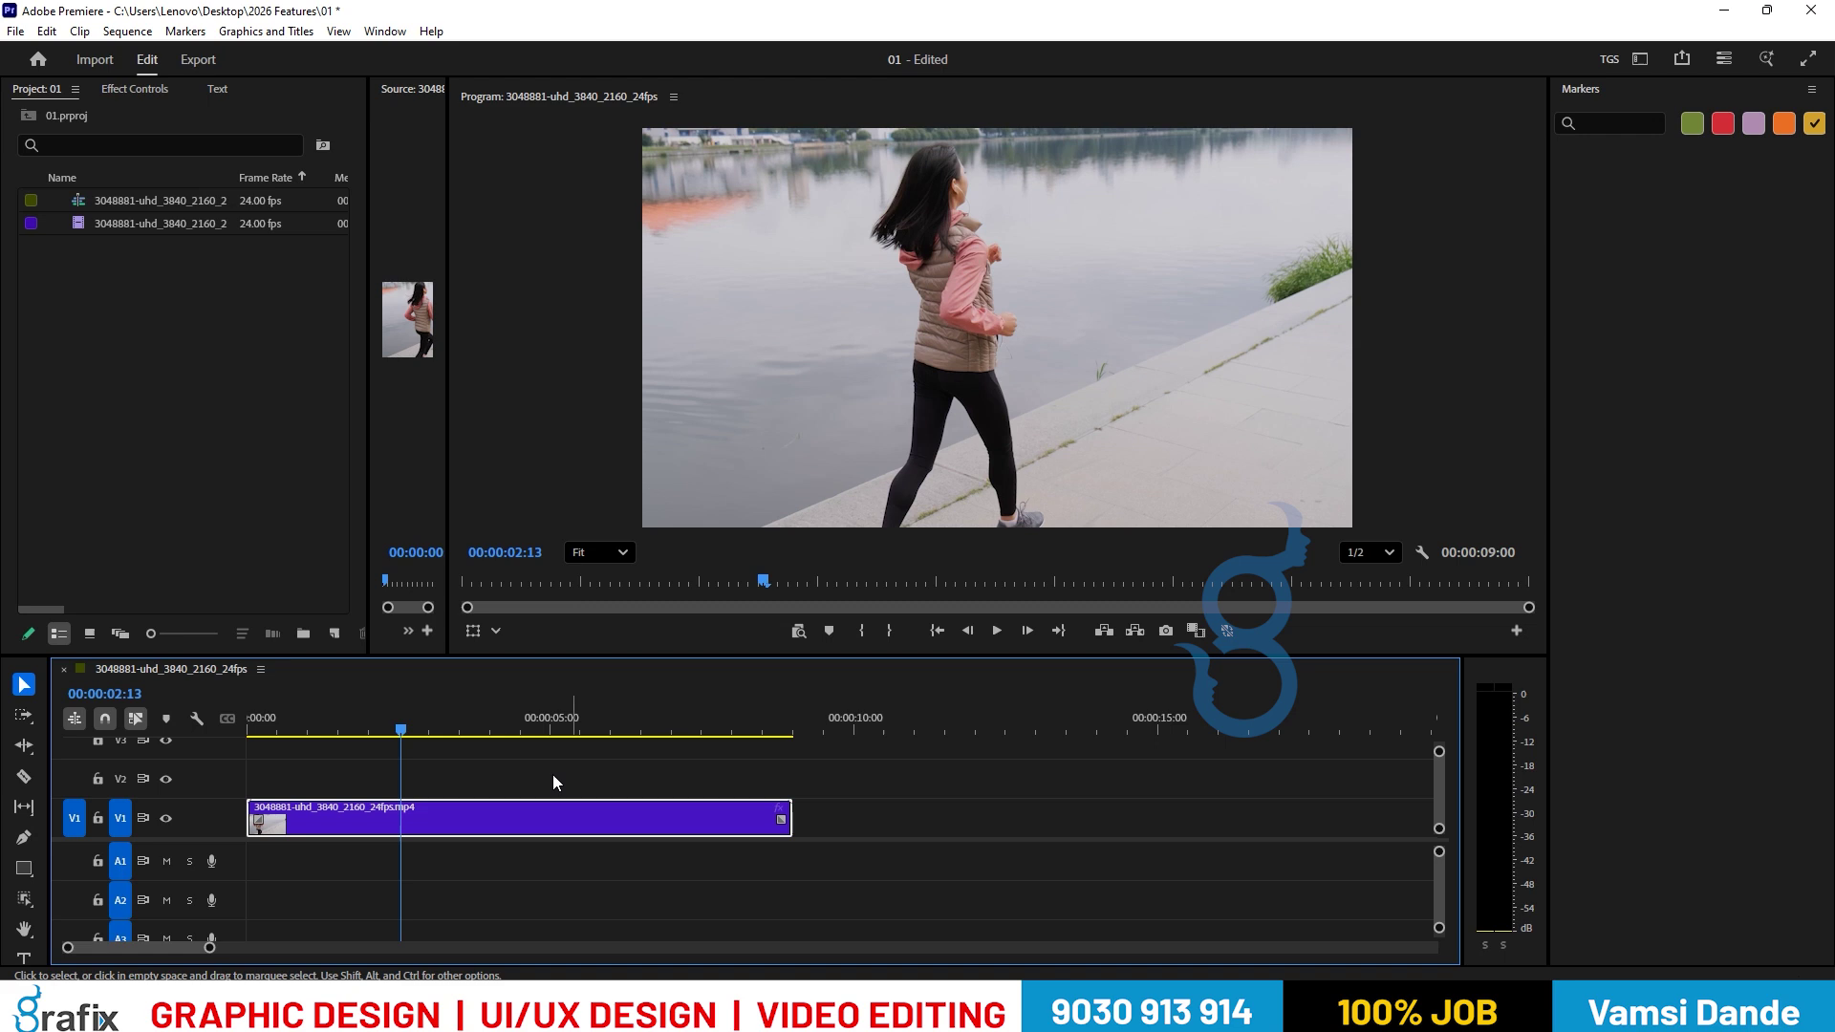
Play the runner sequence from near its start and stop the playhead at 00:00:02:22.
left_click(382, 731)
left_click_drag(381, 731, 296, 737)
key("space")
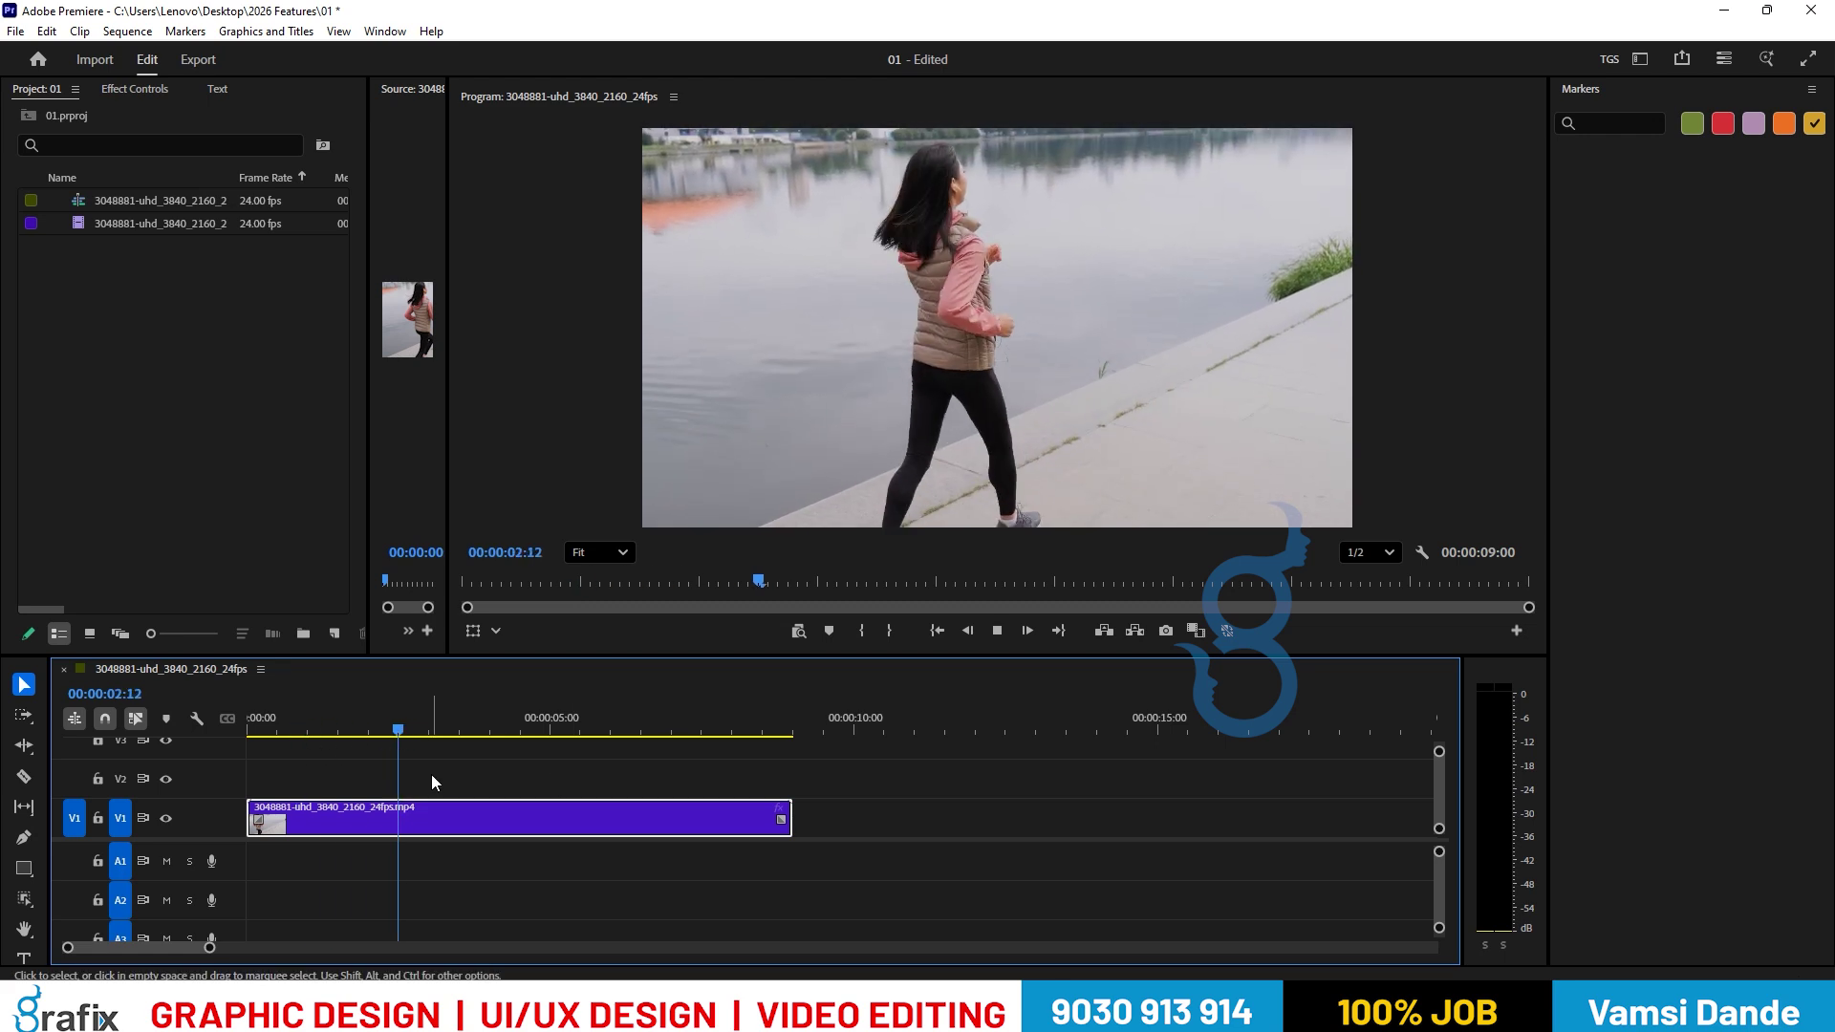
key("space")
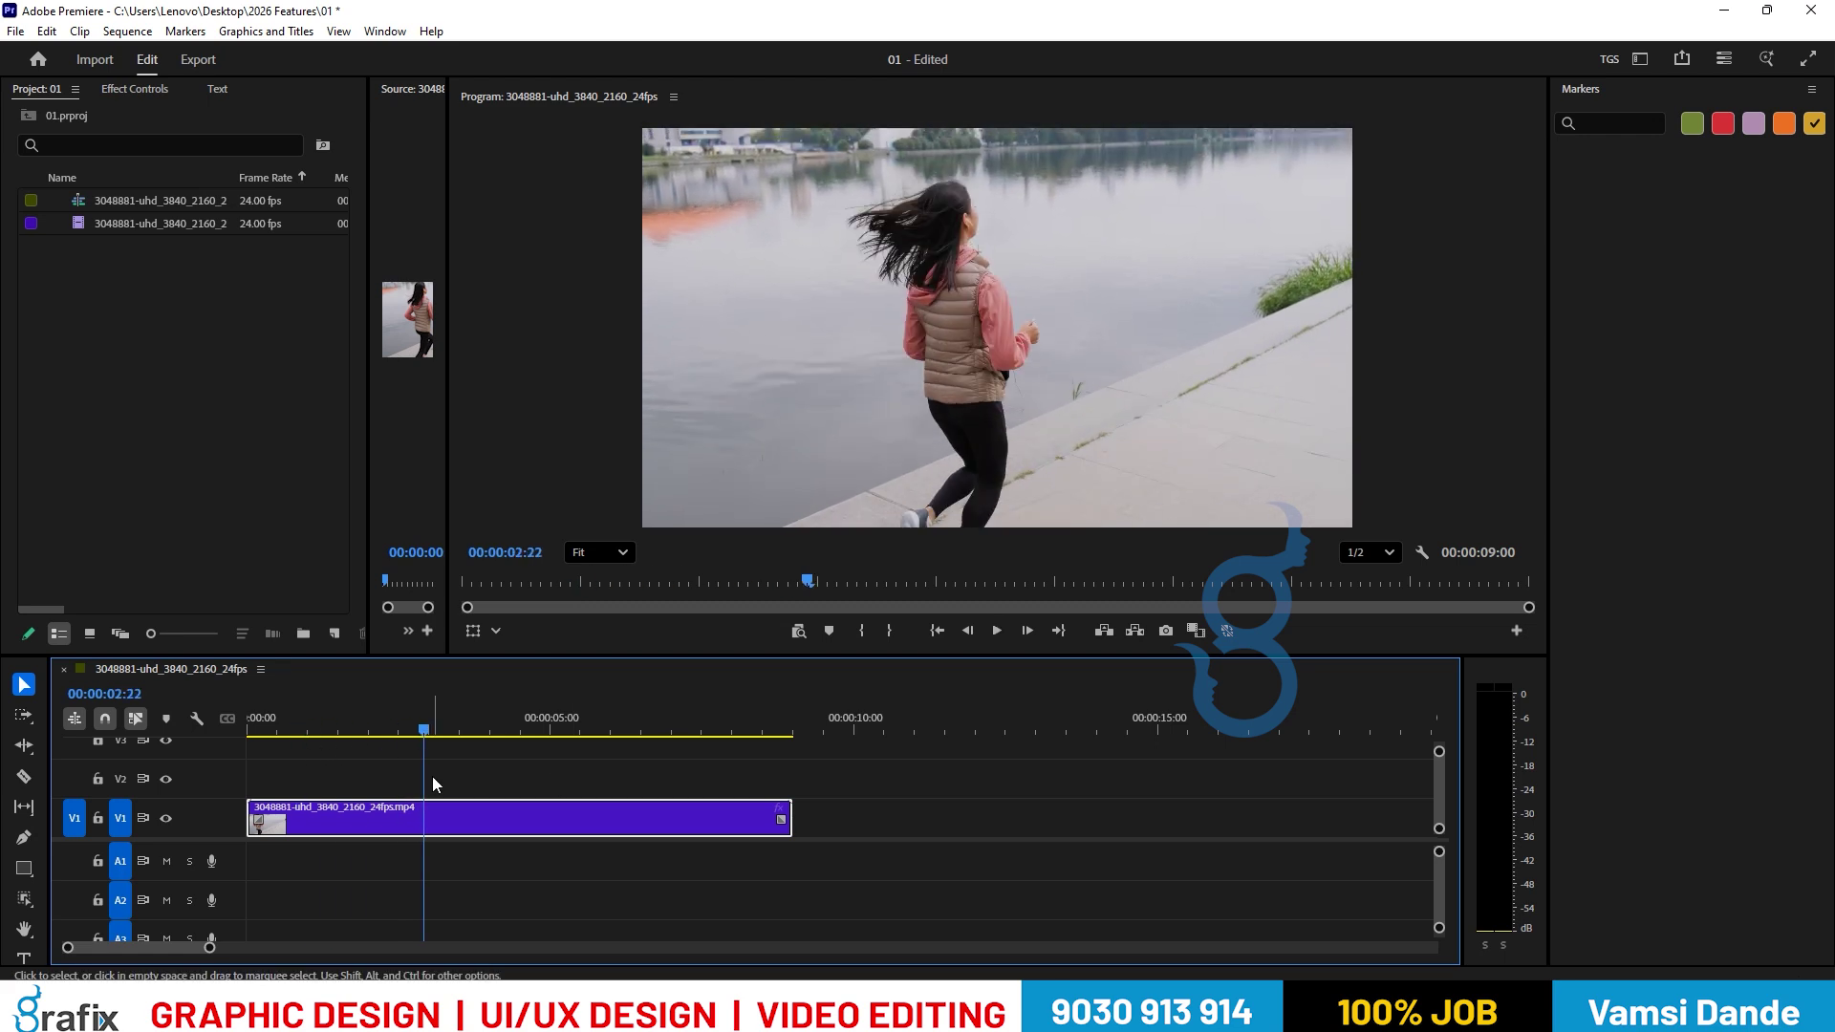
Mask the running woman in the Program Monitor at 00:00:02:22 with the Object Mask Tool.
left_click(25, 900)
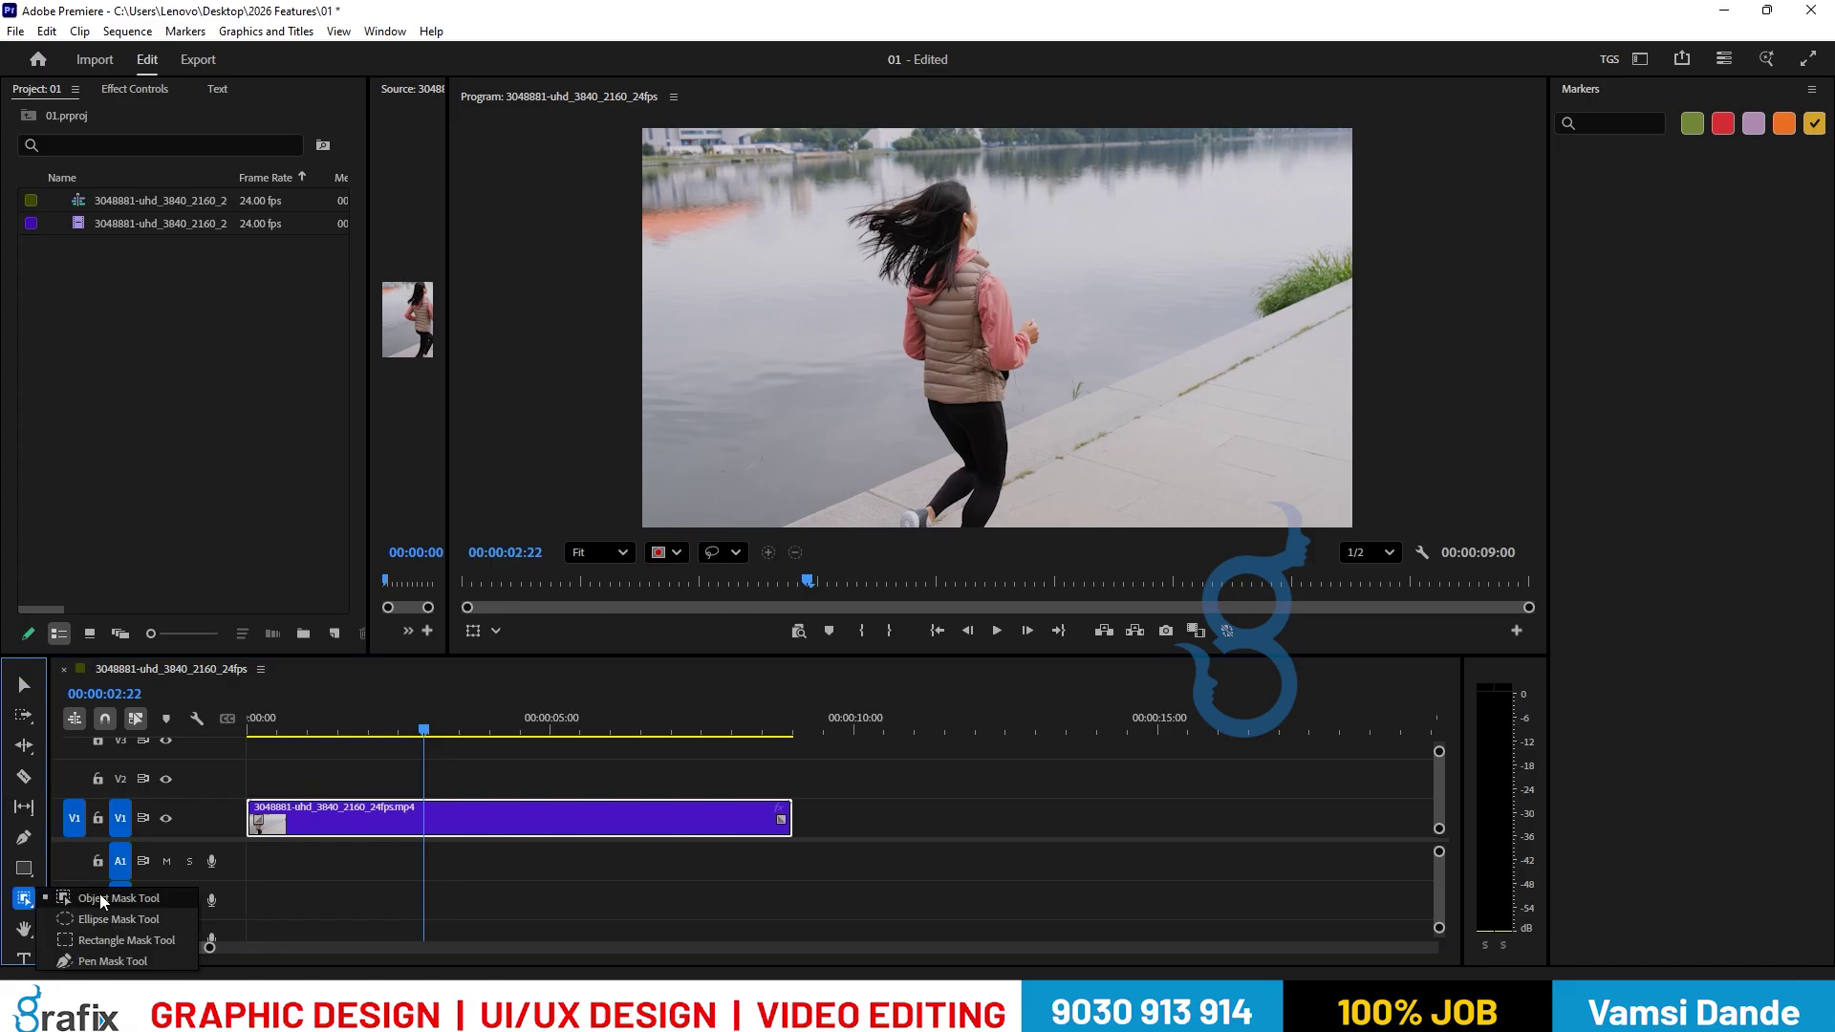
left_click(124, 897)
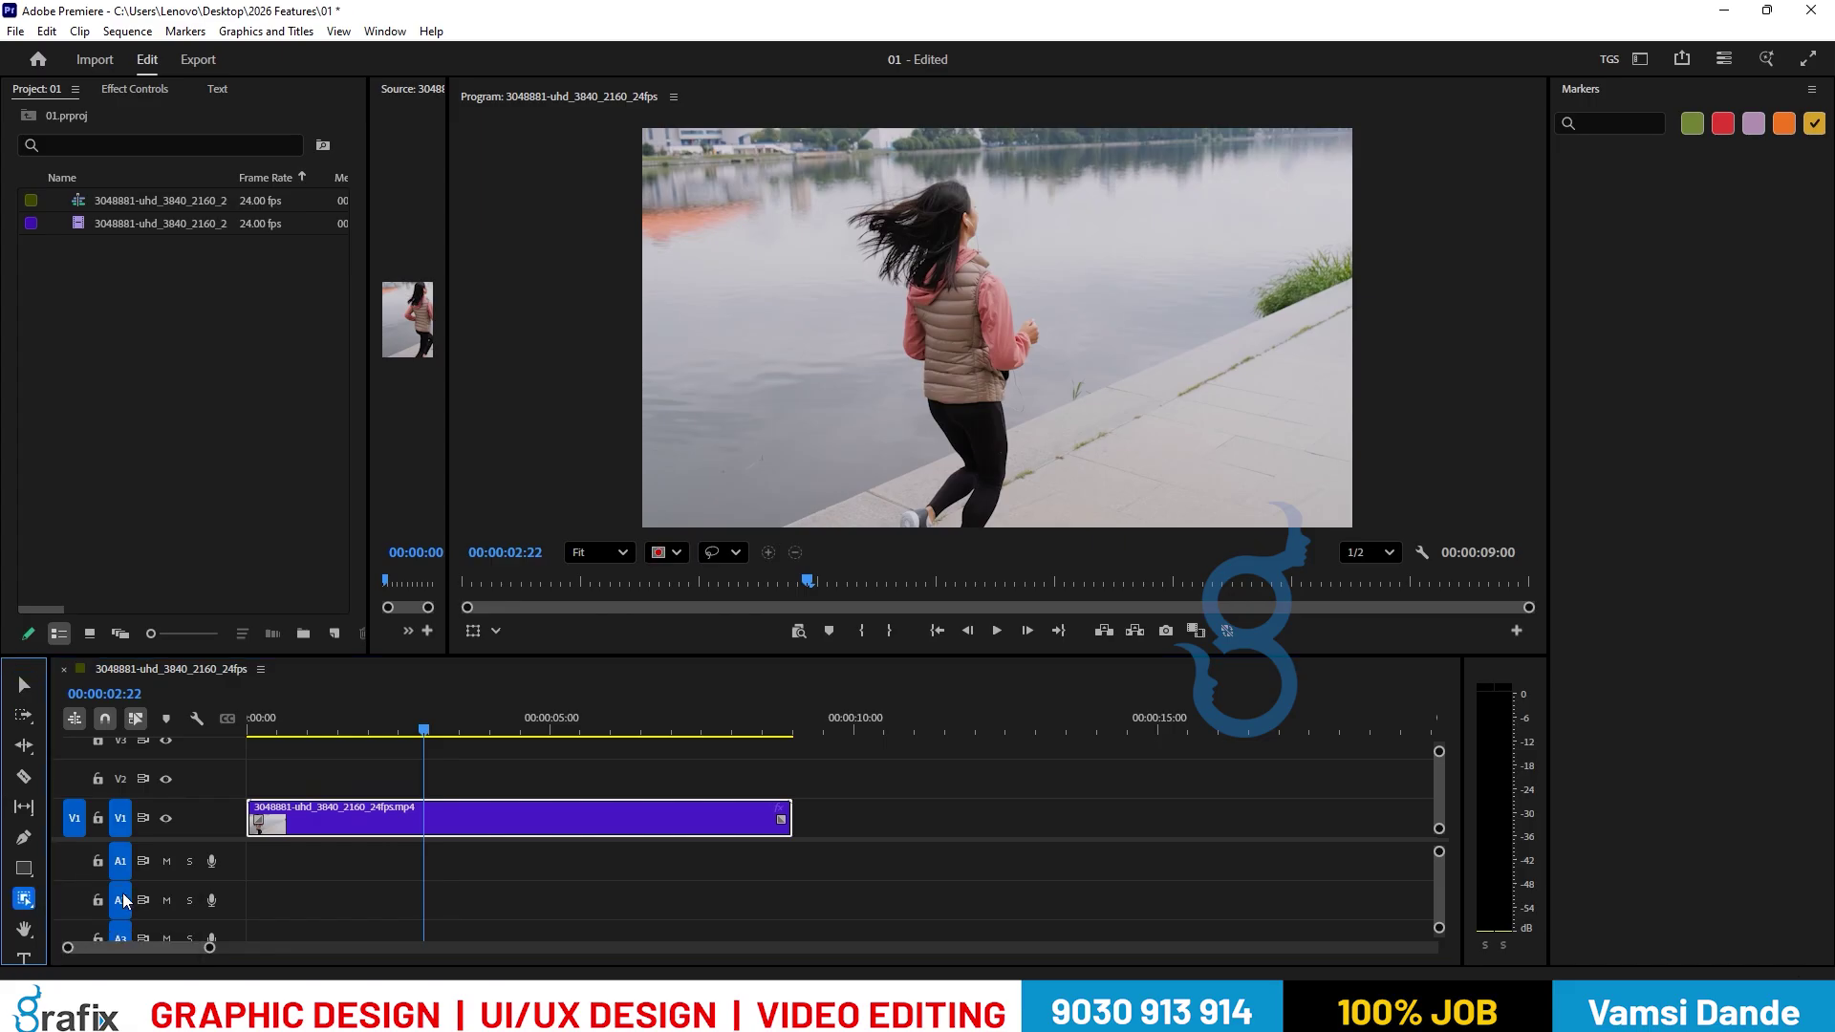
left_click(548, 818)
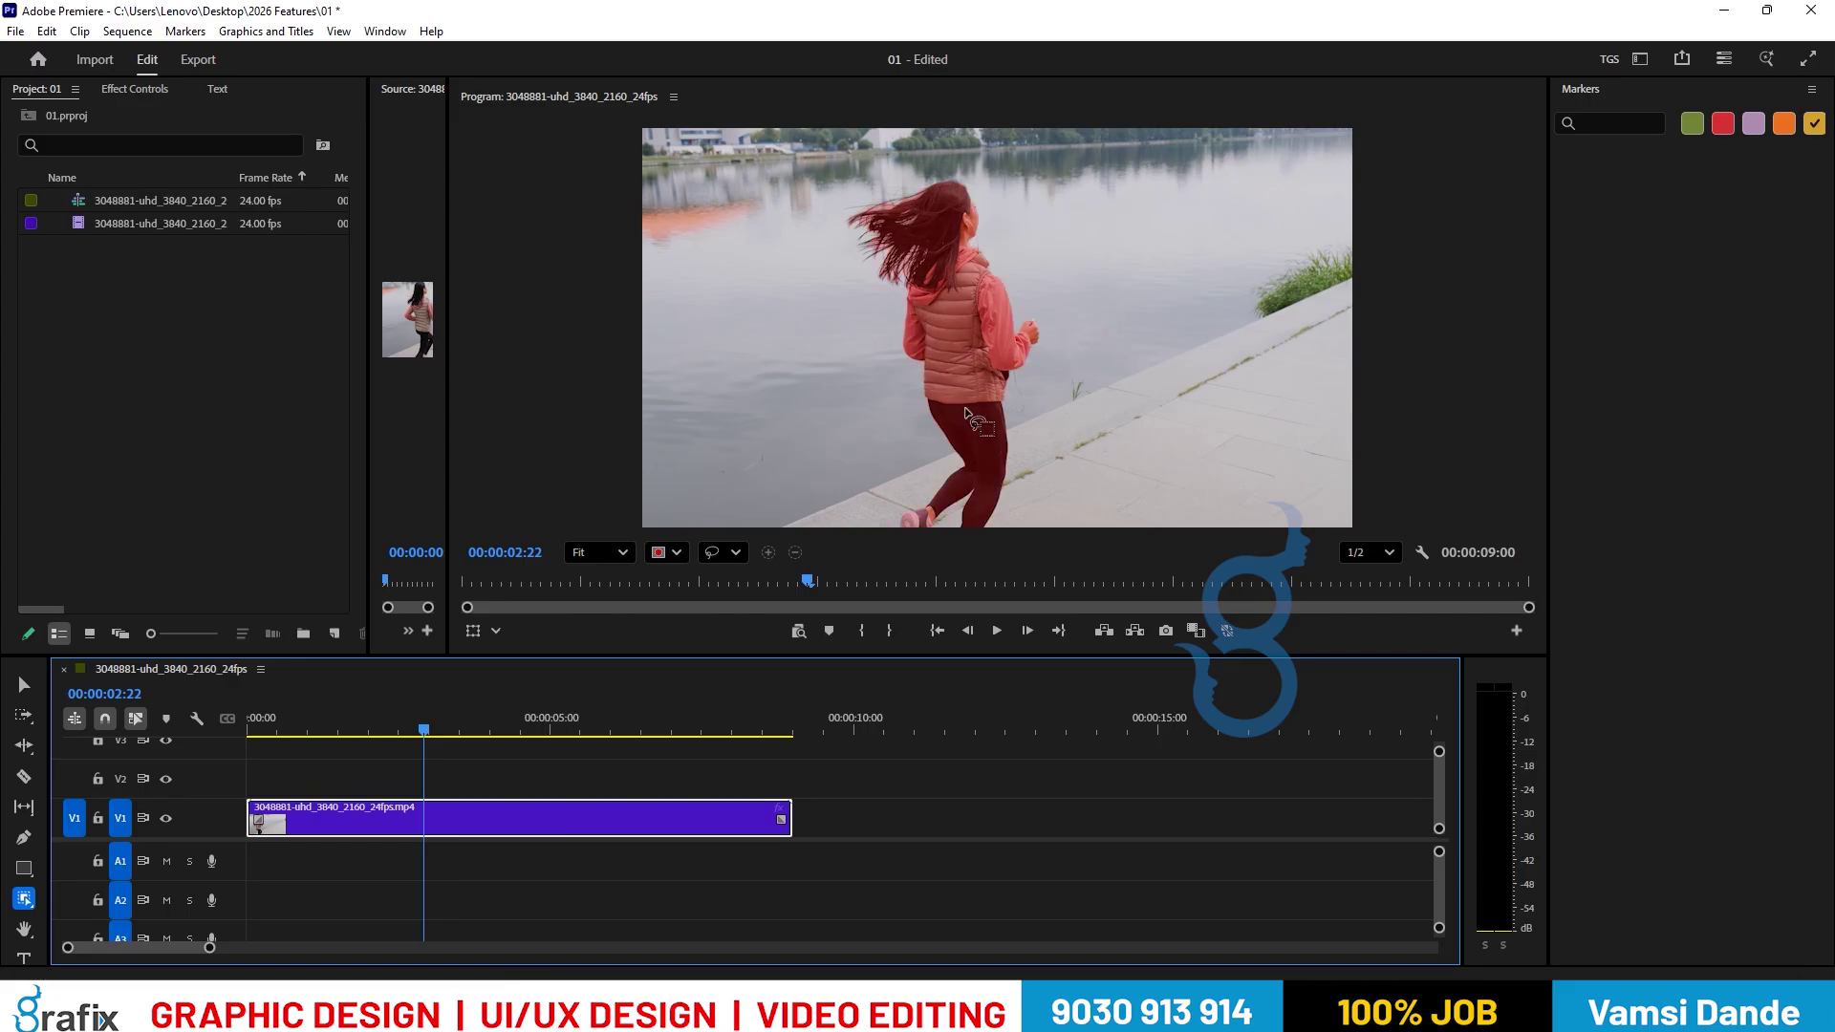
left_click(967, 413)
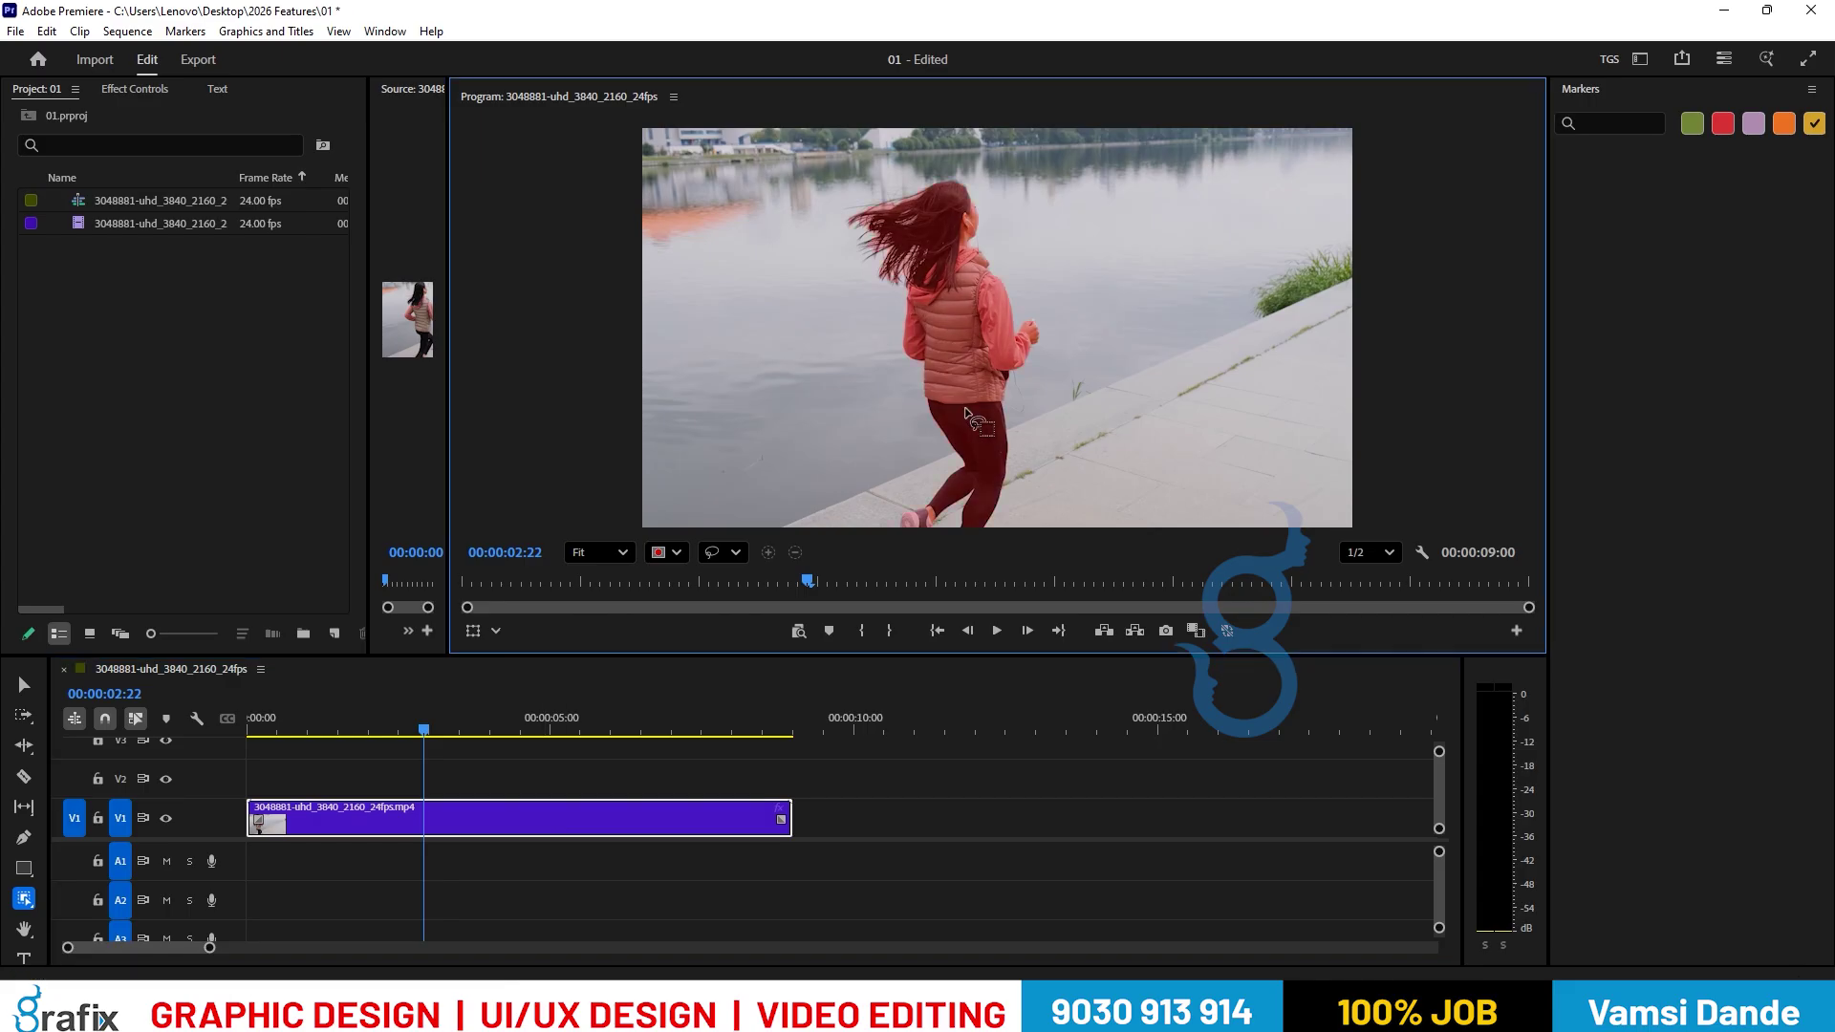
left_click(967, 413)
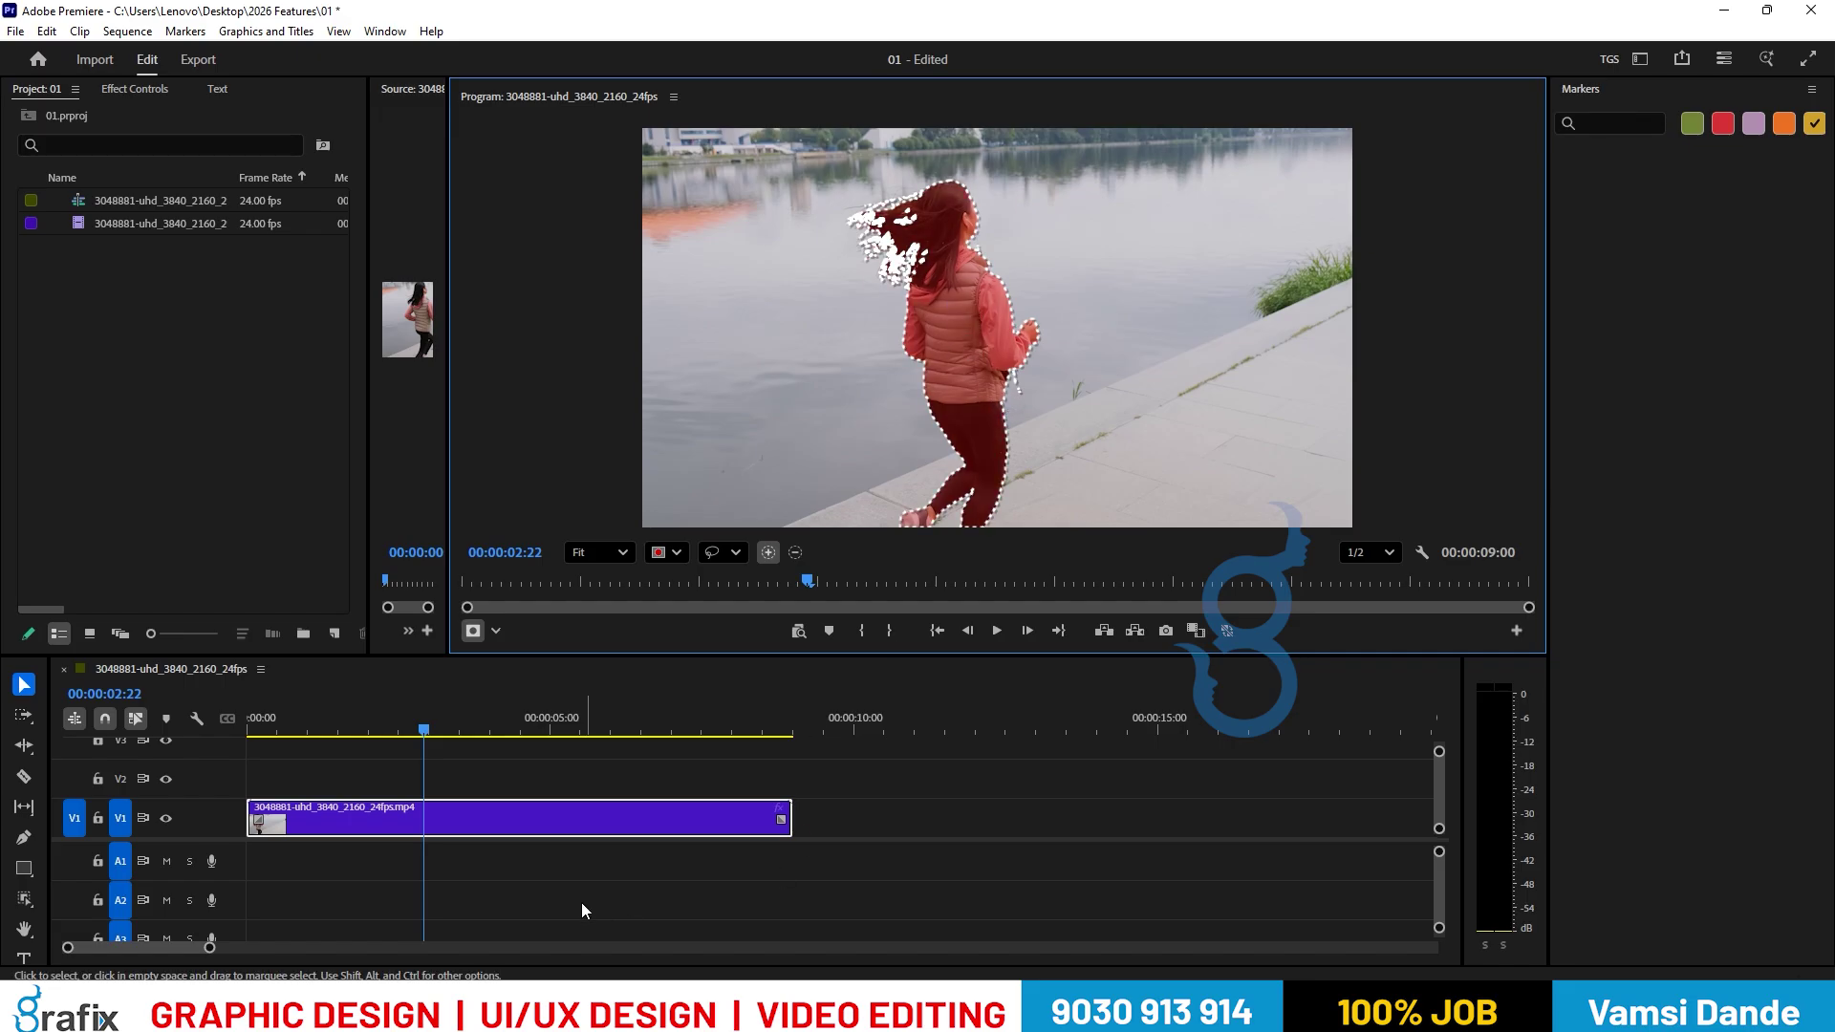
Set the mask overlay to Green Overlay and play the sequence from the start, stopping at 00:00:02:11.
left_click(675, 552)
left_click(696, 621)
left_click_drag(432, 733, 174, 725)
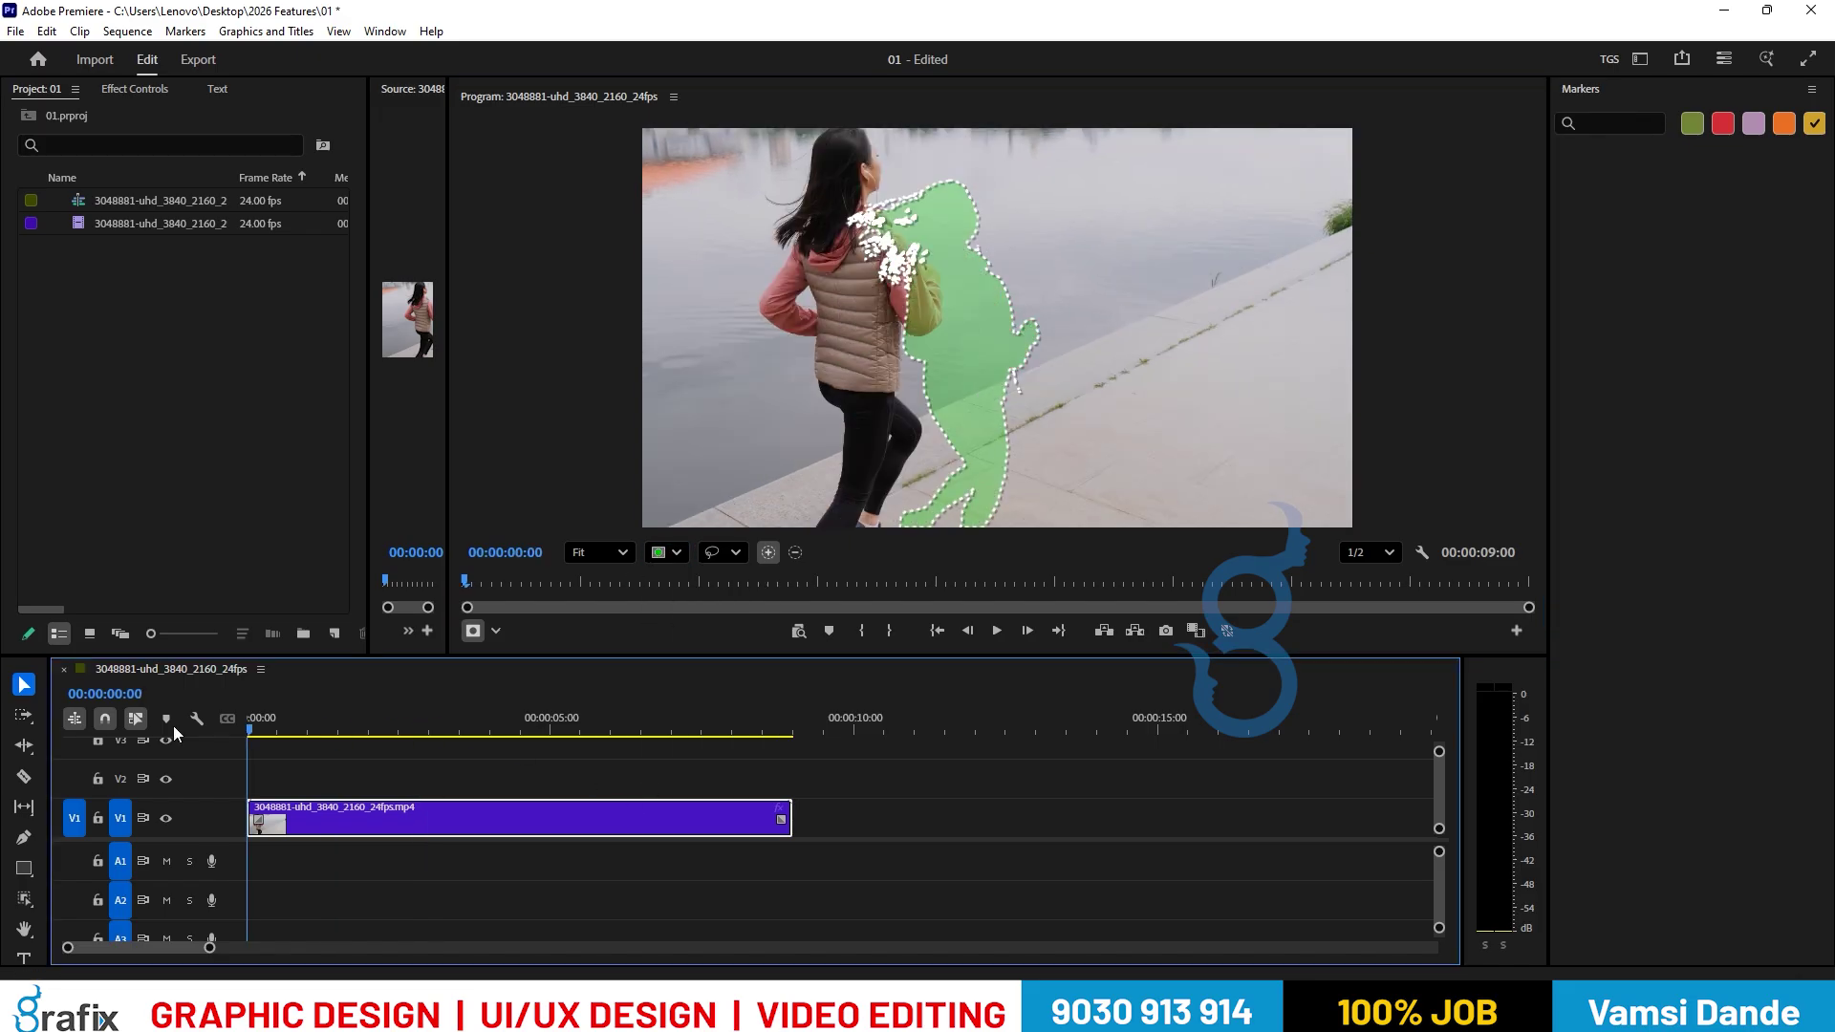
key("space")
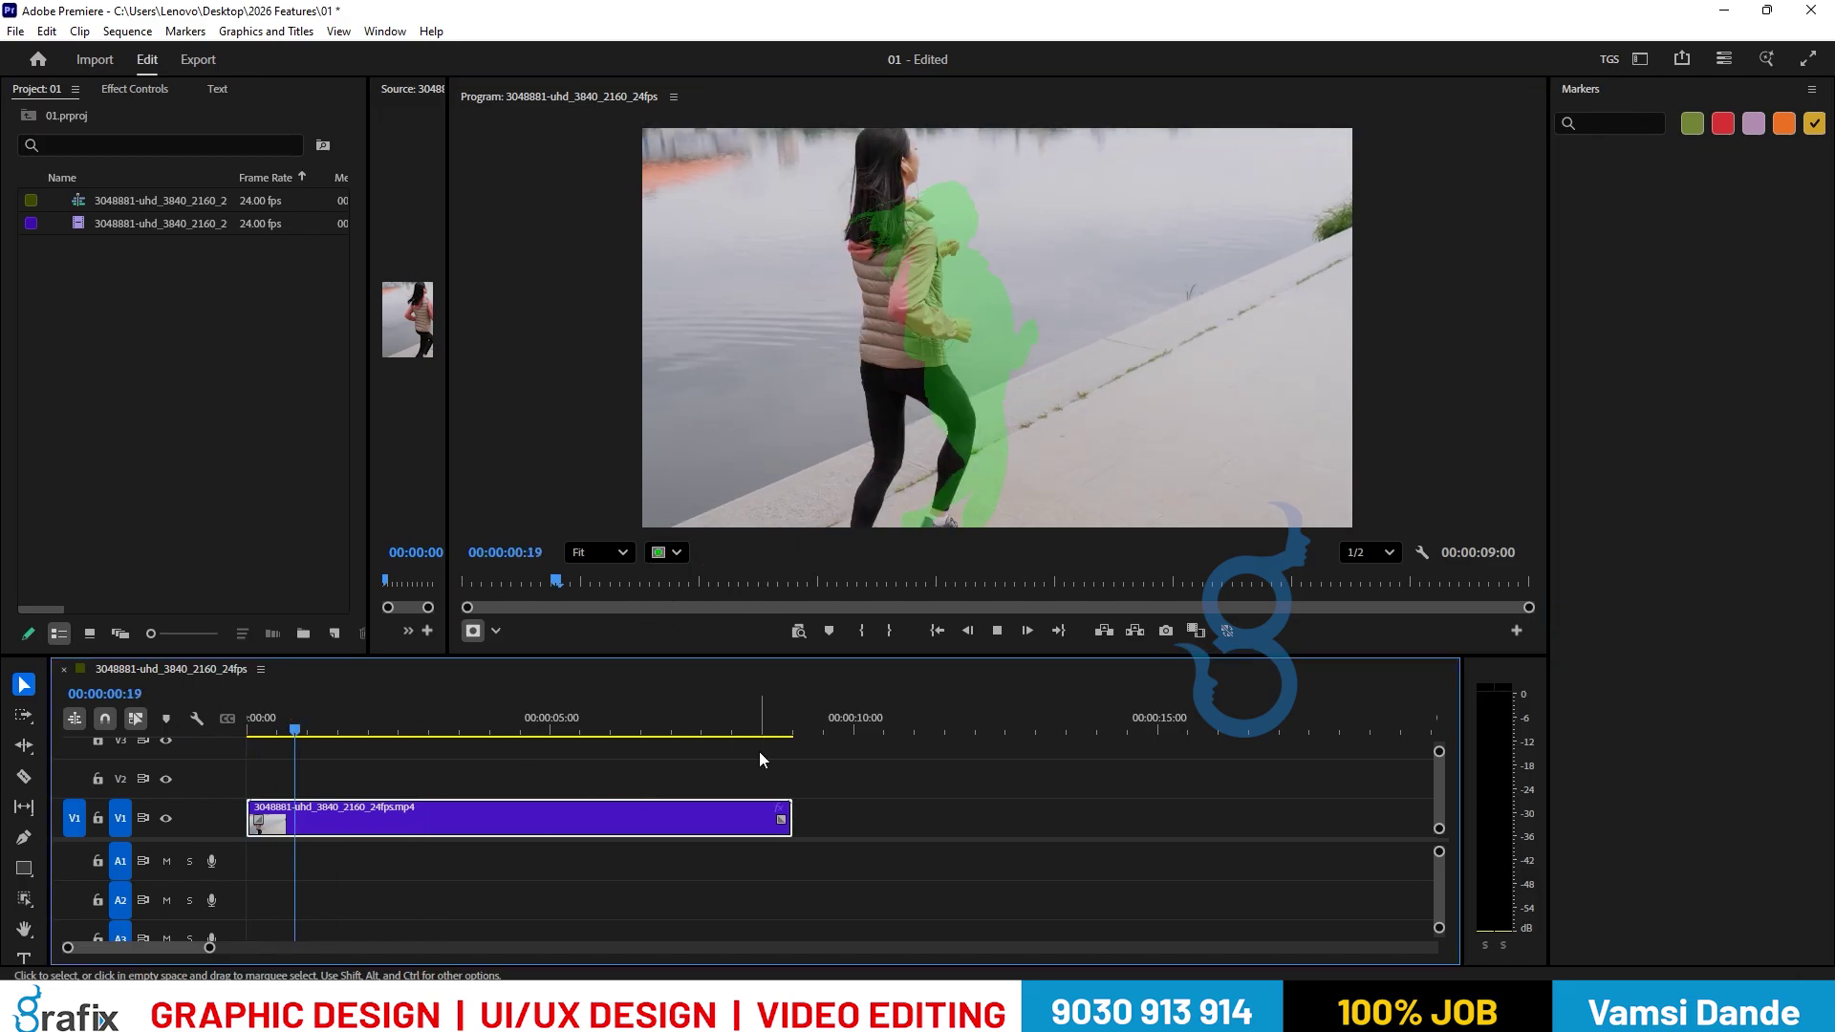
key("space")
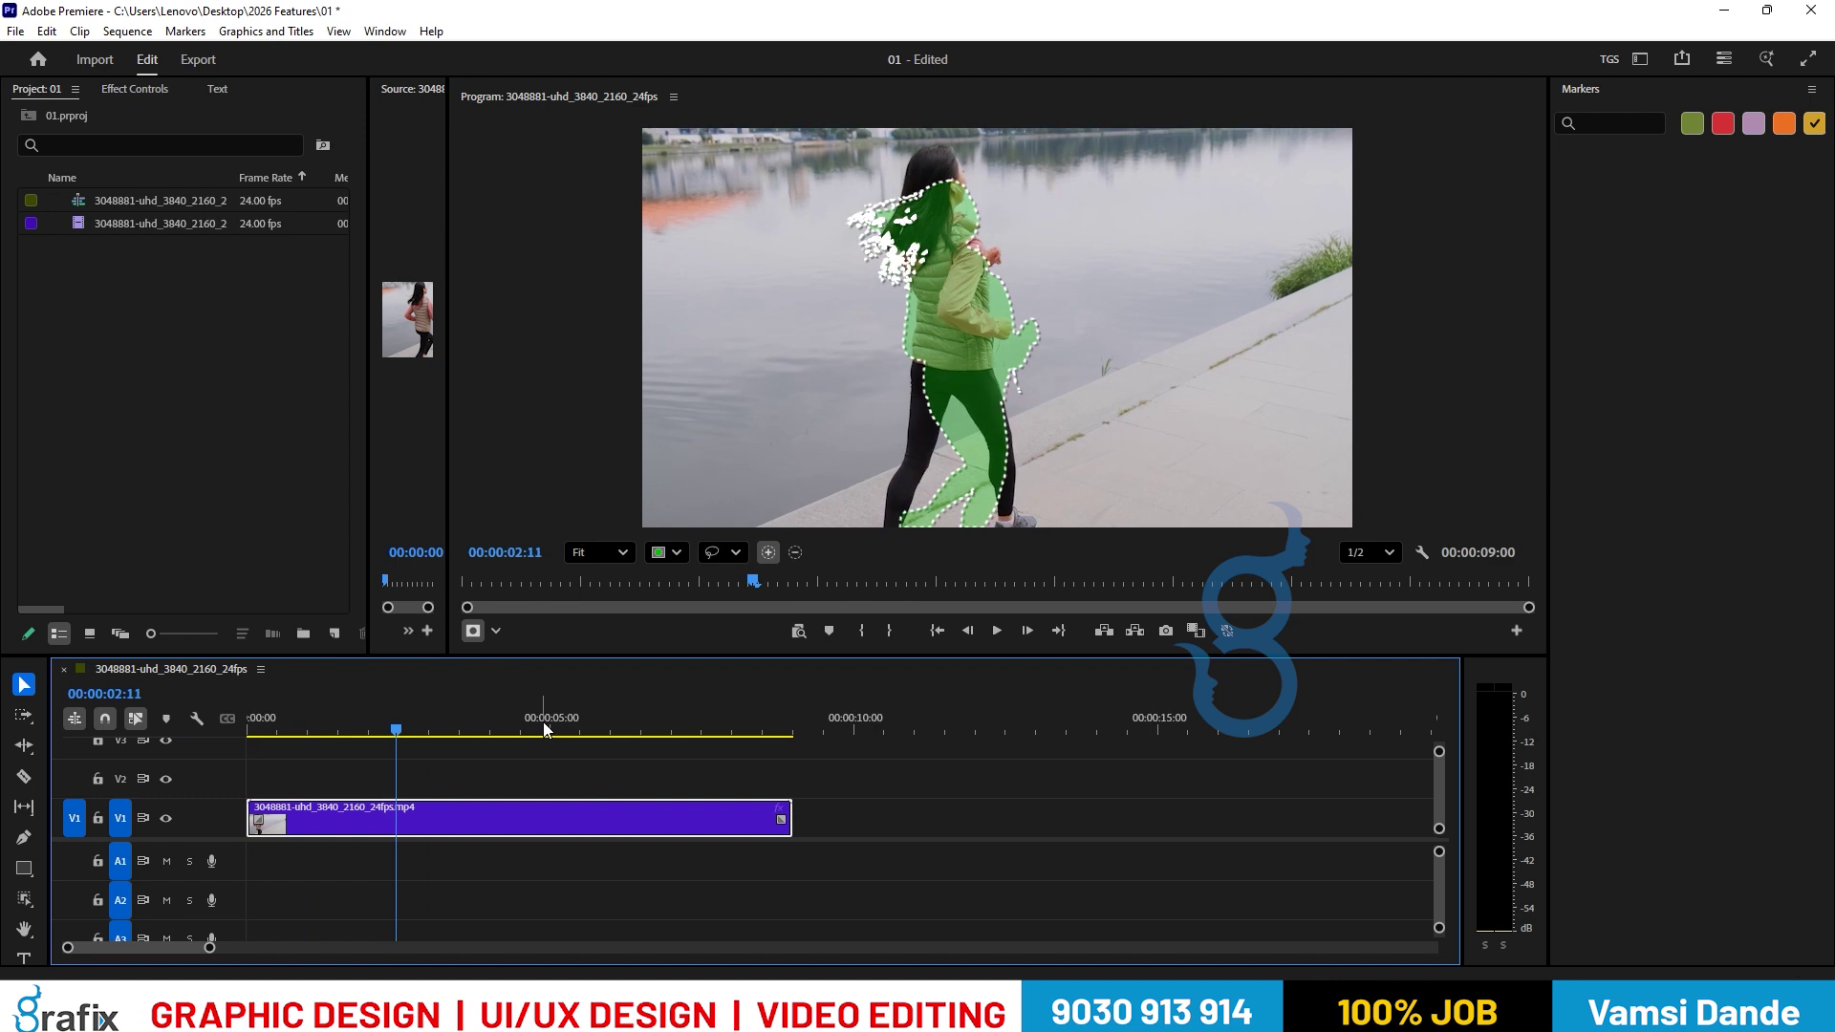
Set the mask overlay to Blue Overlay, mask the runner at 00:00:02:11, and check the mask at 00:00:01:04.
left_click(667, 552)
left_click(679, 654)
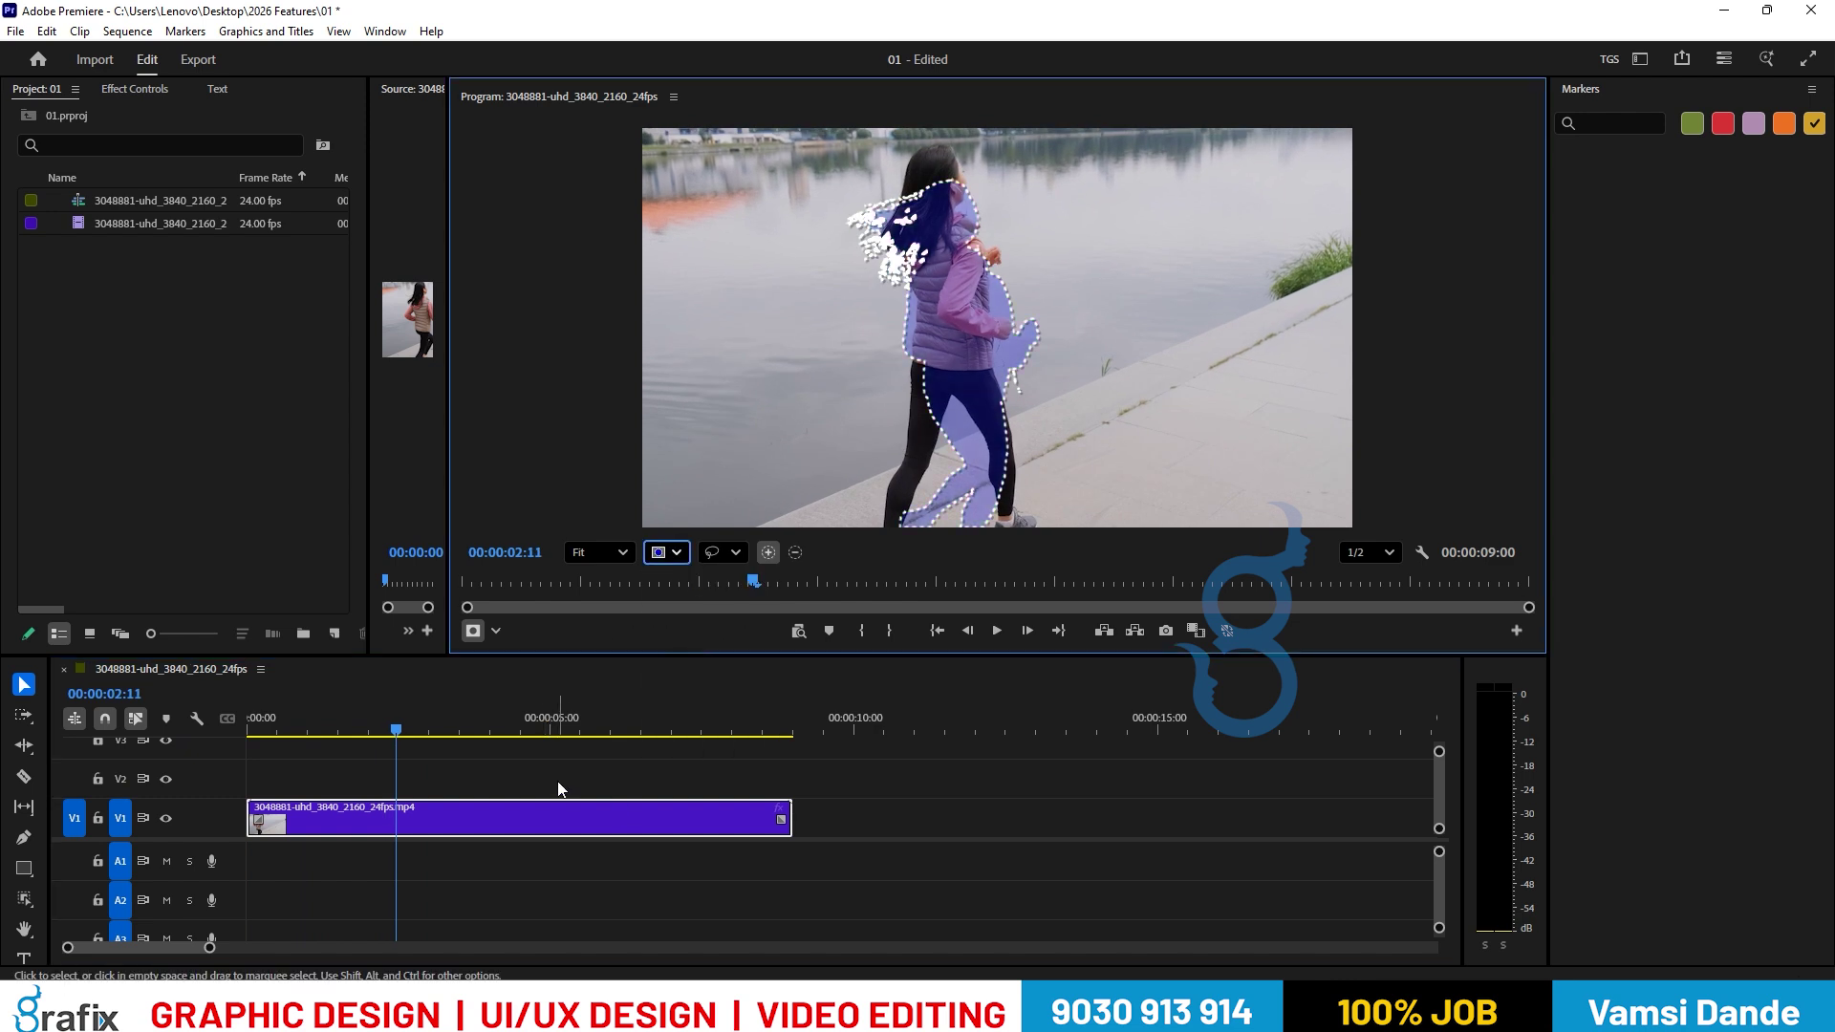
left_click(925, 181)
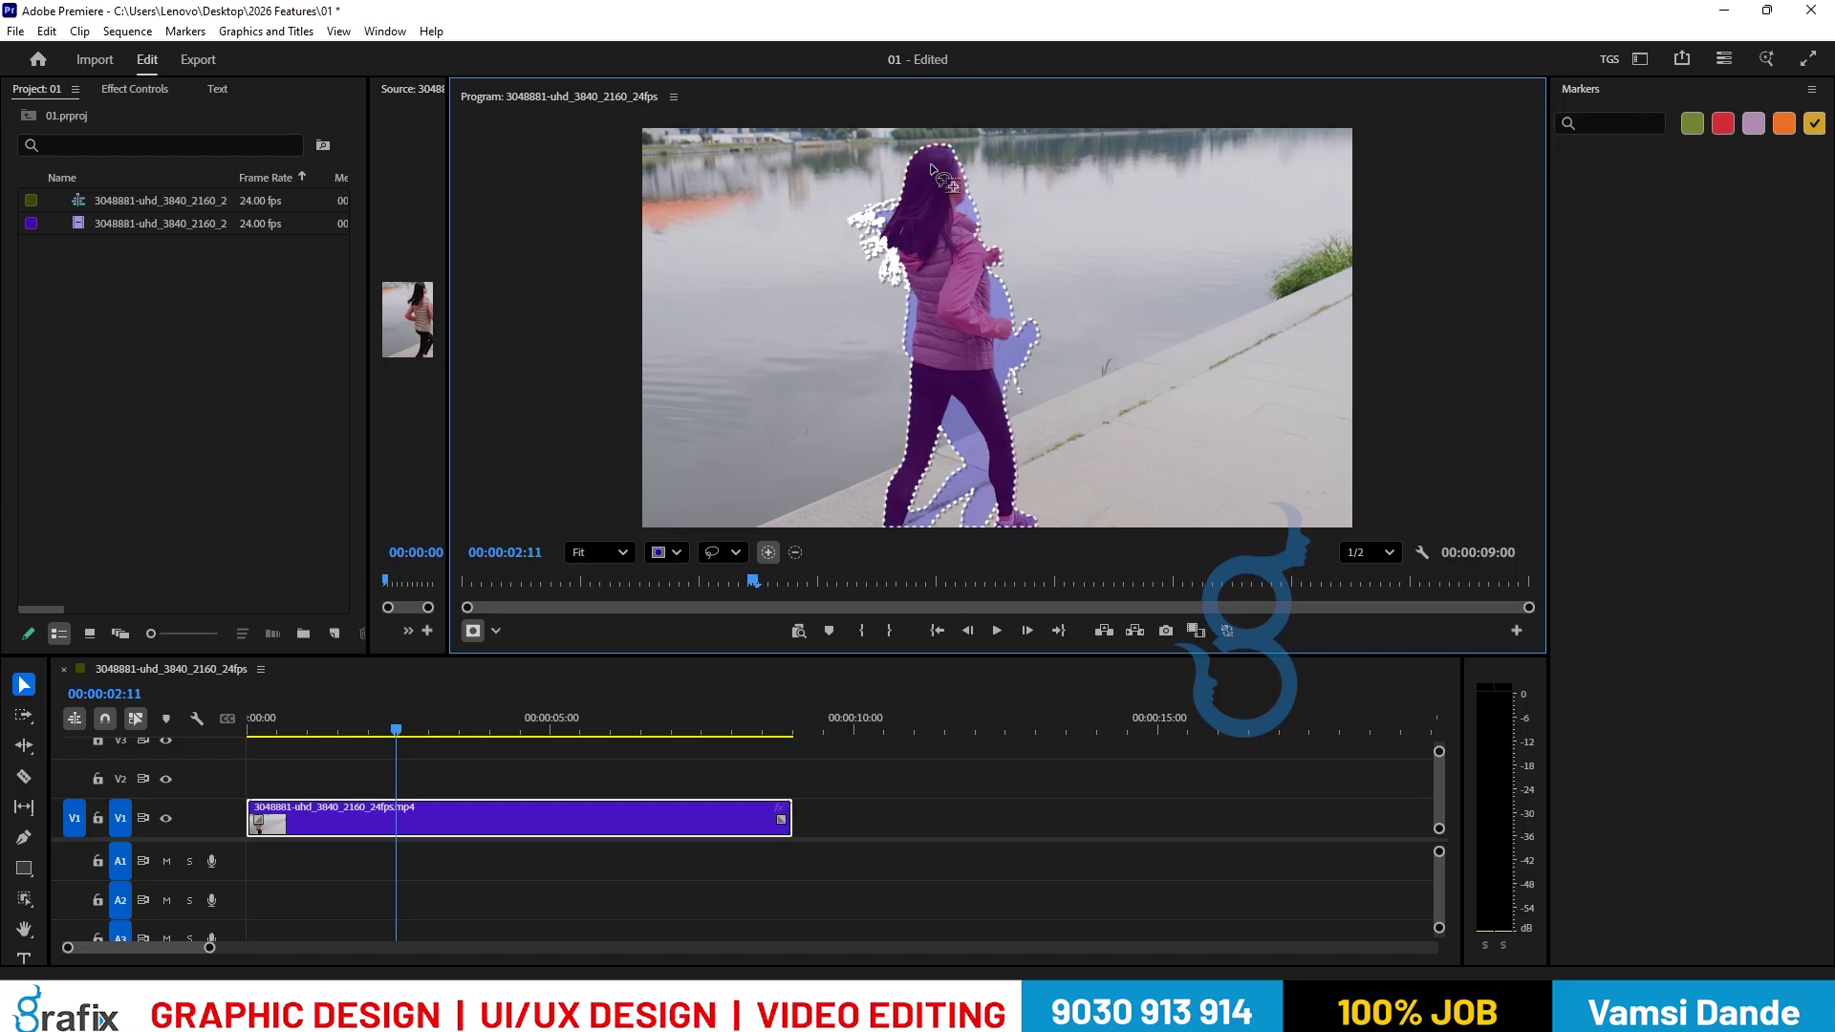
left_click_drag(382, 722, 321, 734)
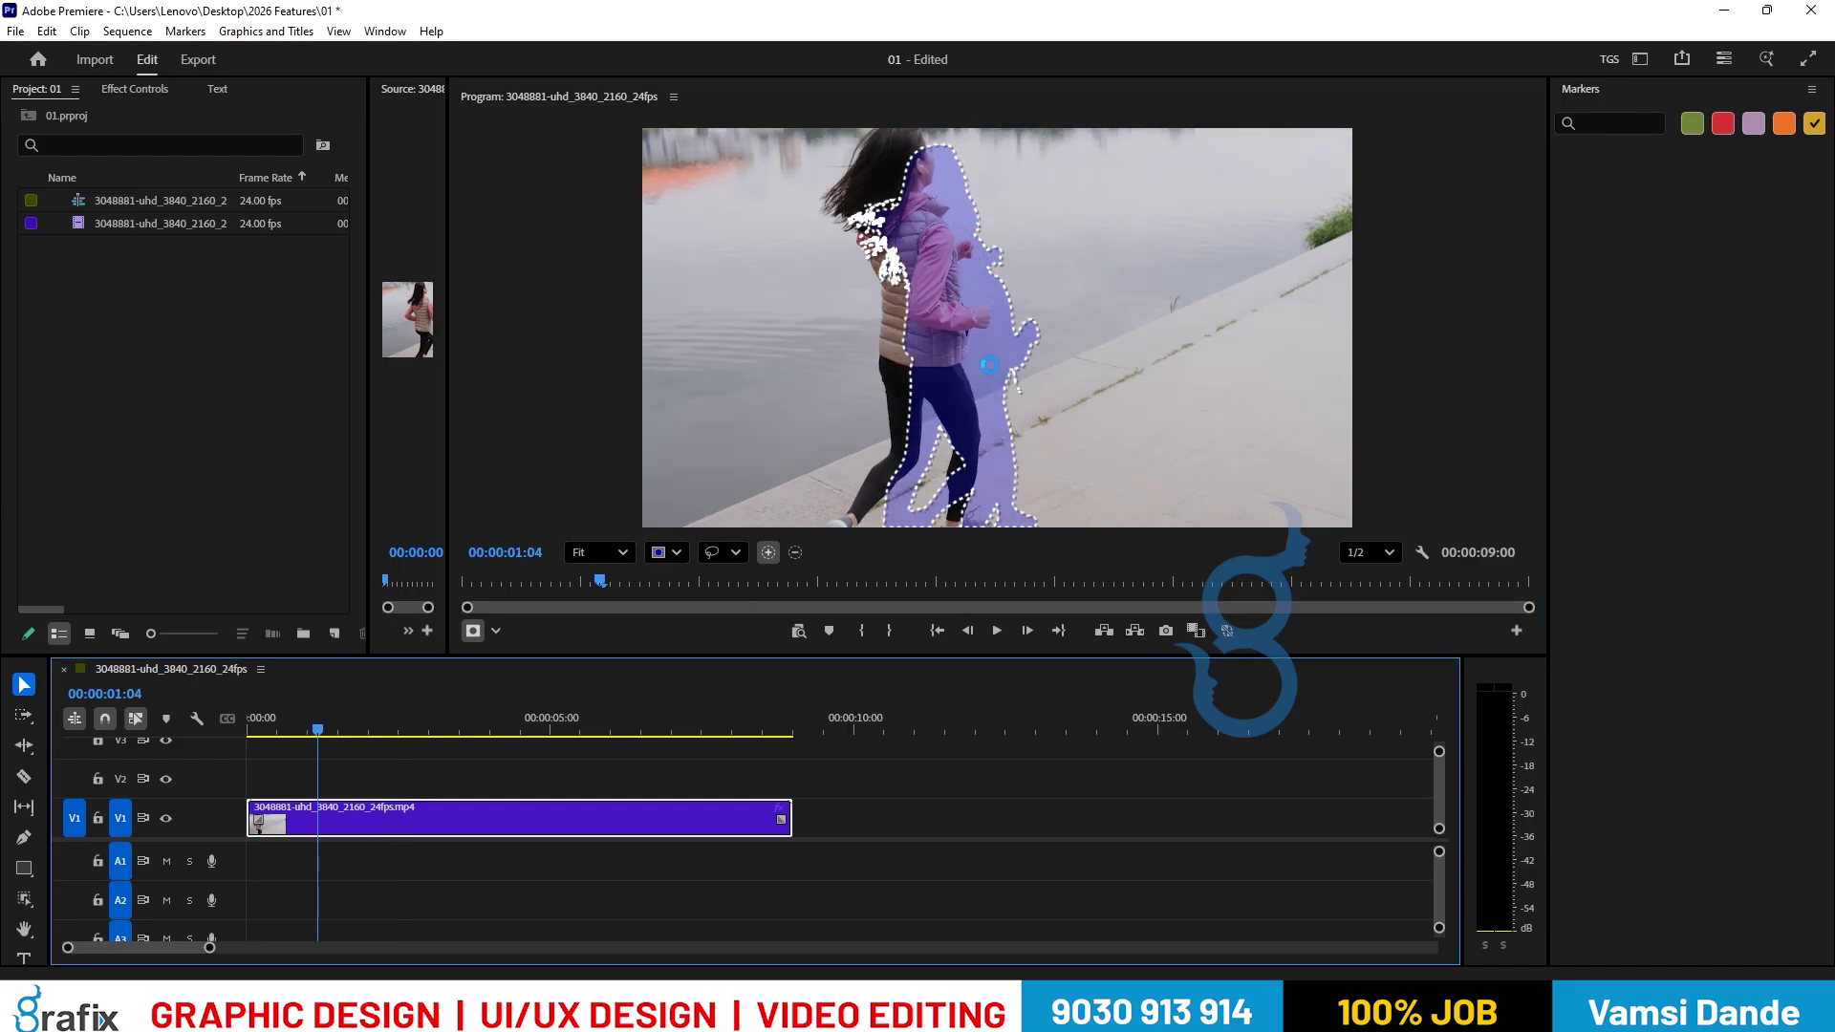
Set the overlay to Magenta Overlay and add a mask of the runner at 00:00:04:09.
left_click_drag(423, 715, 516, 715)
left_click(496, 630)
left_click(676, 552)
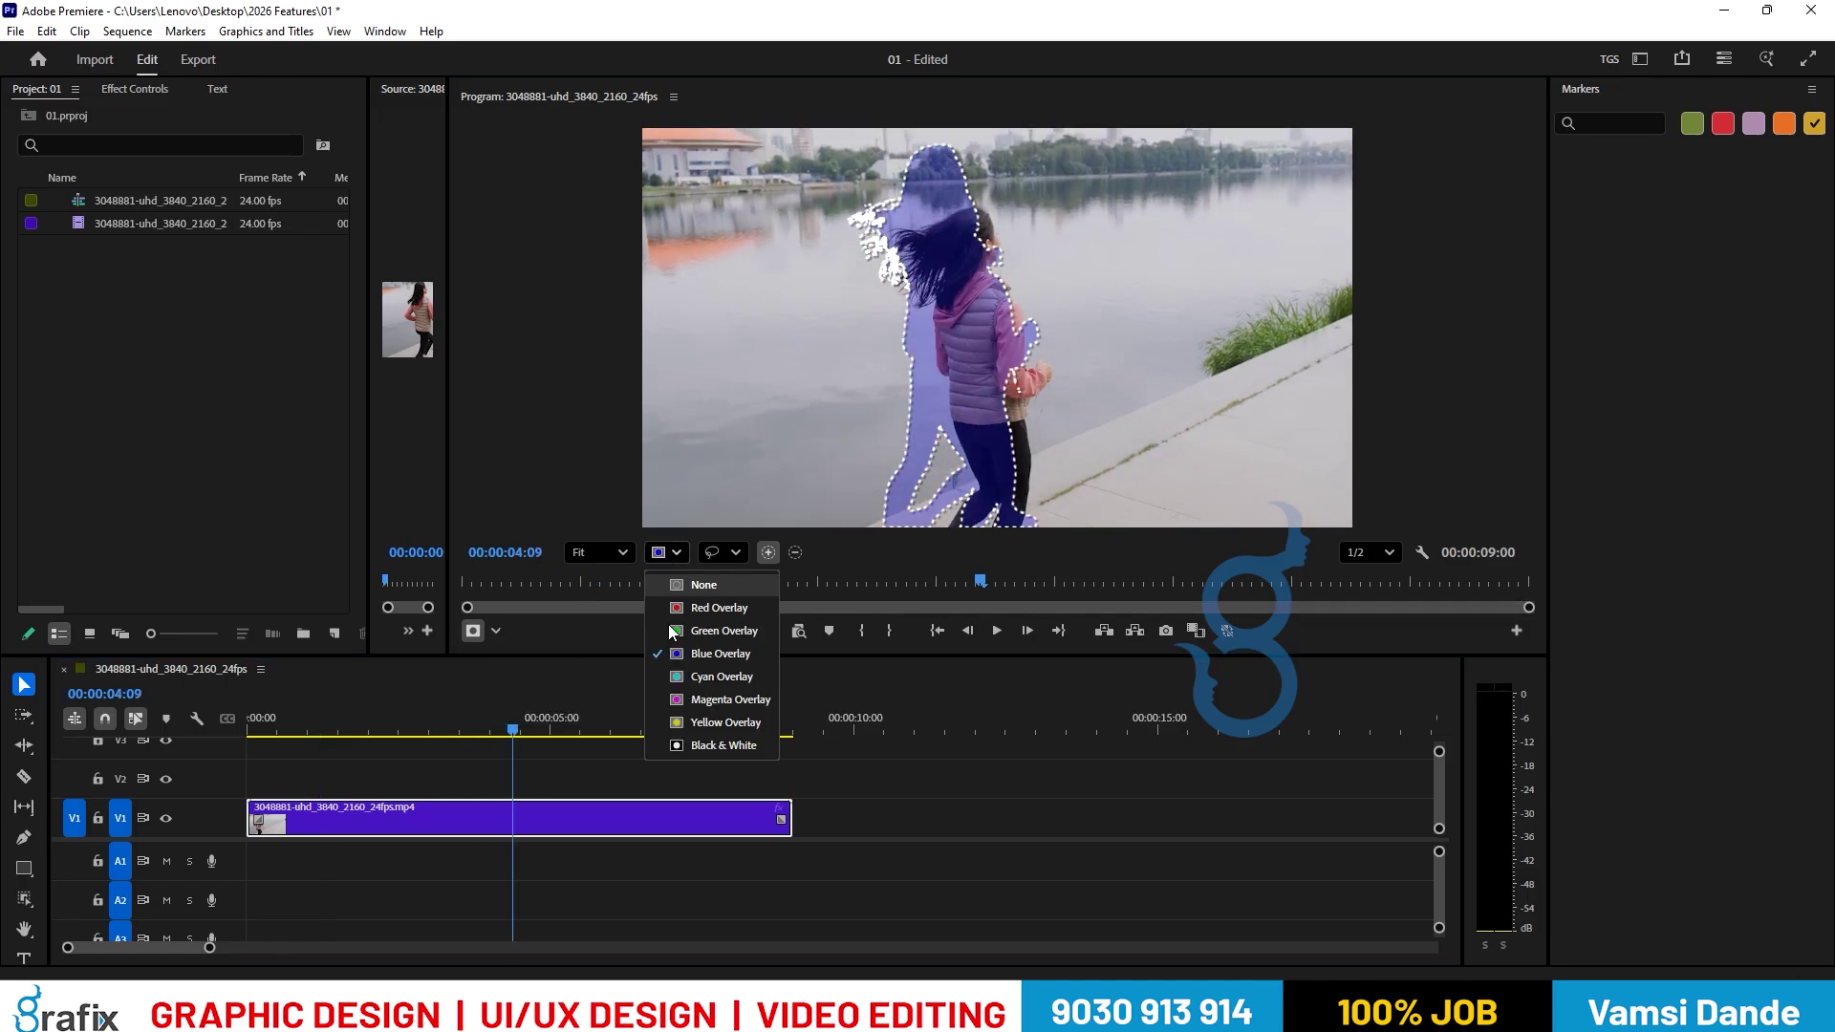
left_click(726, 699)
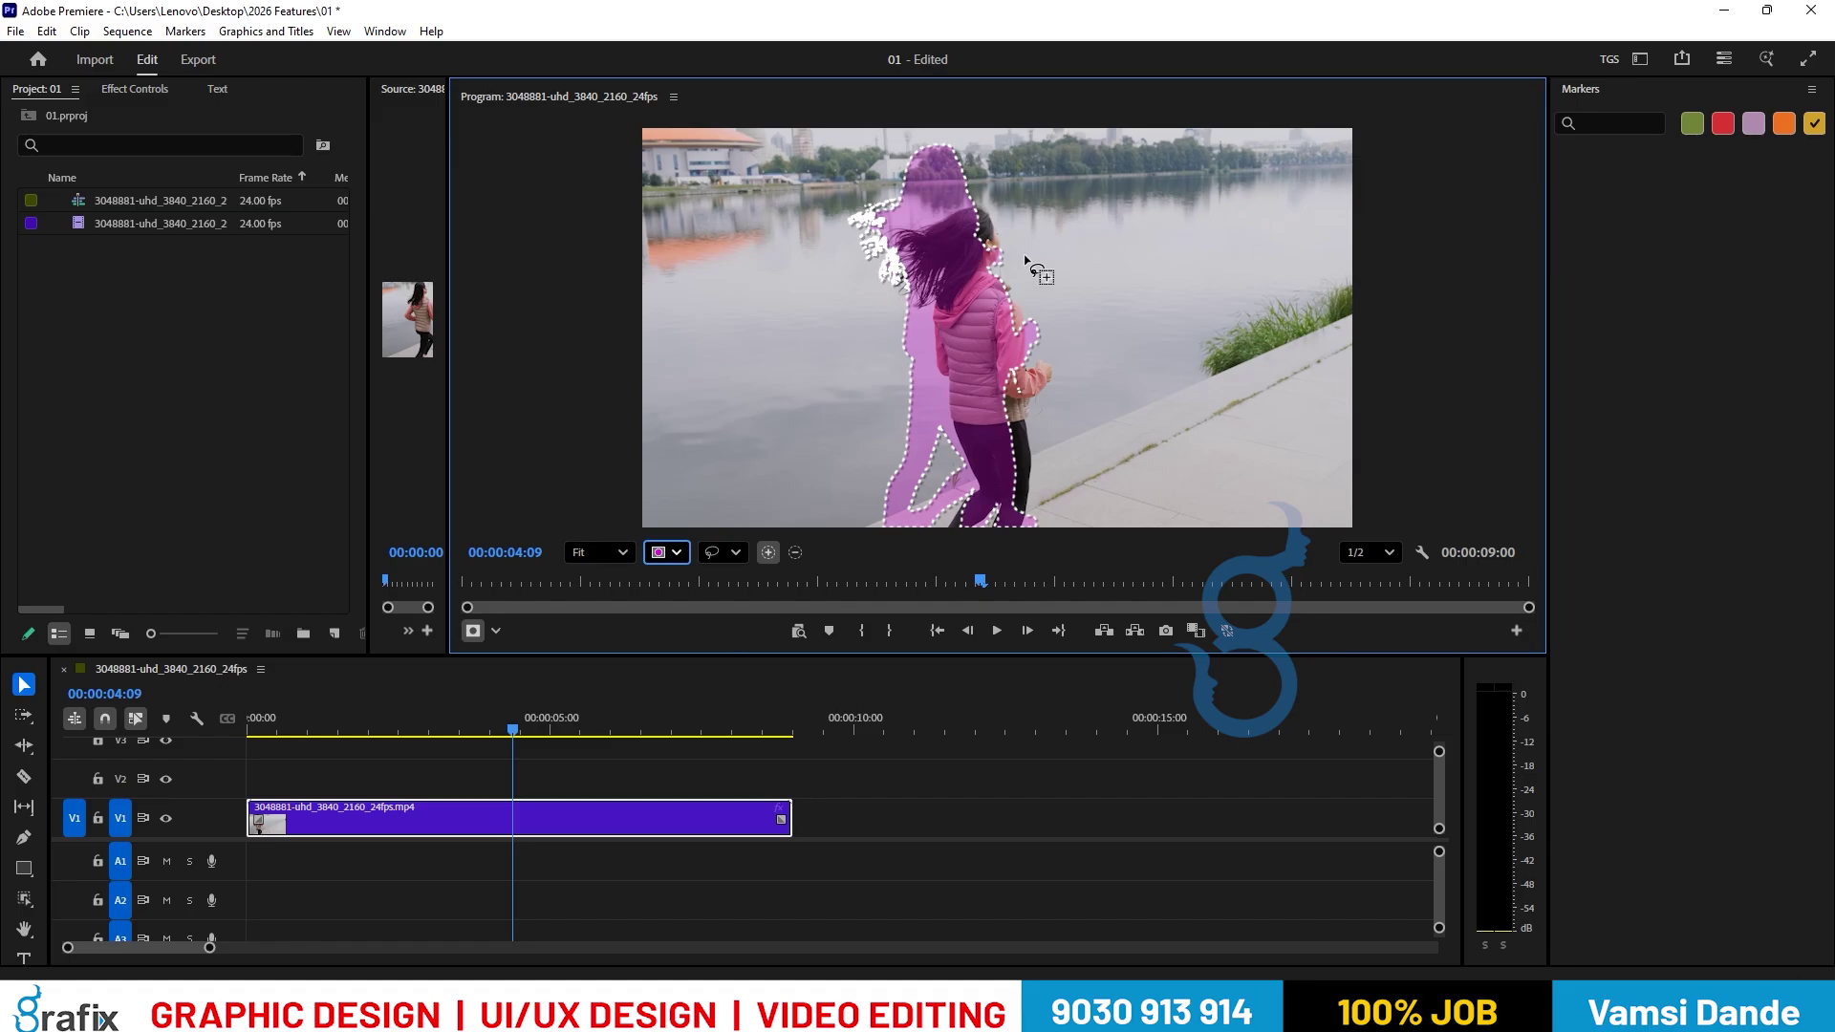
left_click(1023, 436)
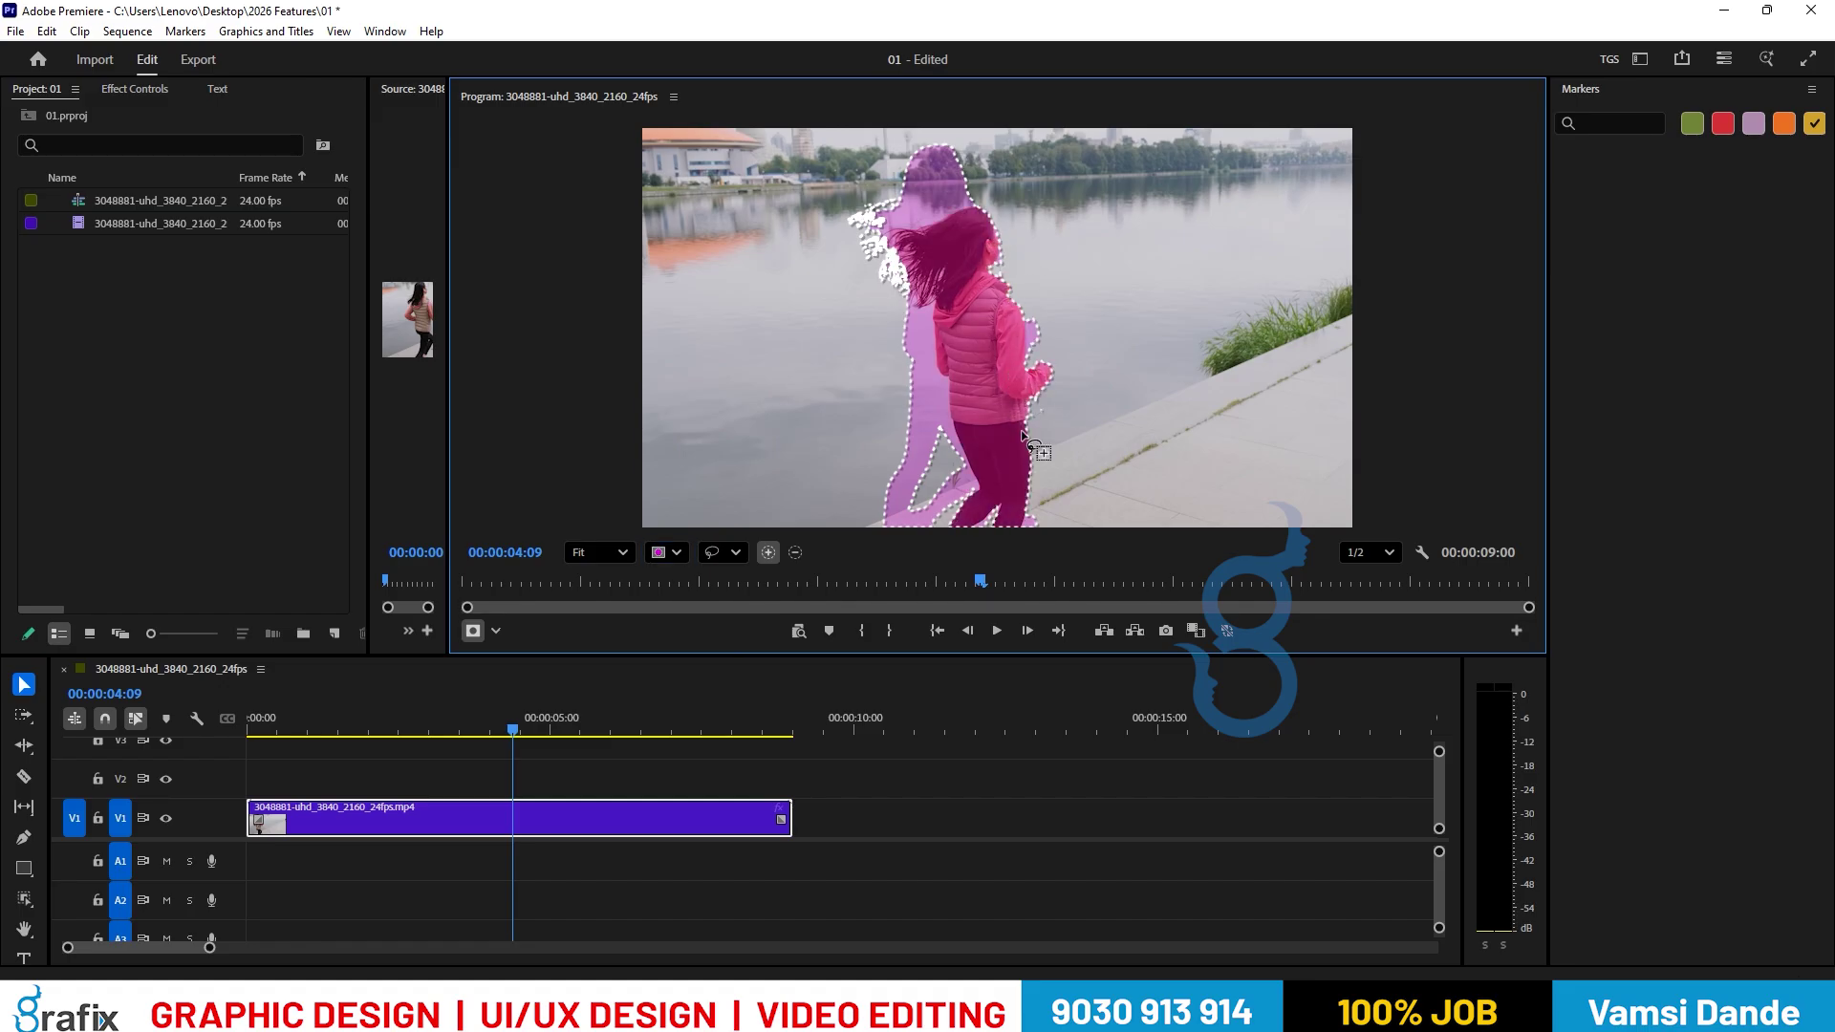
Set the overlay to Yellow Overlay and add a mask of the runner at 00:00:07:02.
left_click_drag(640, 728, 677, 728)
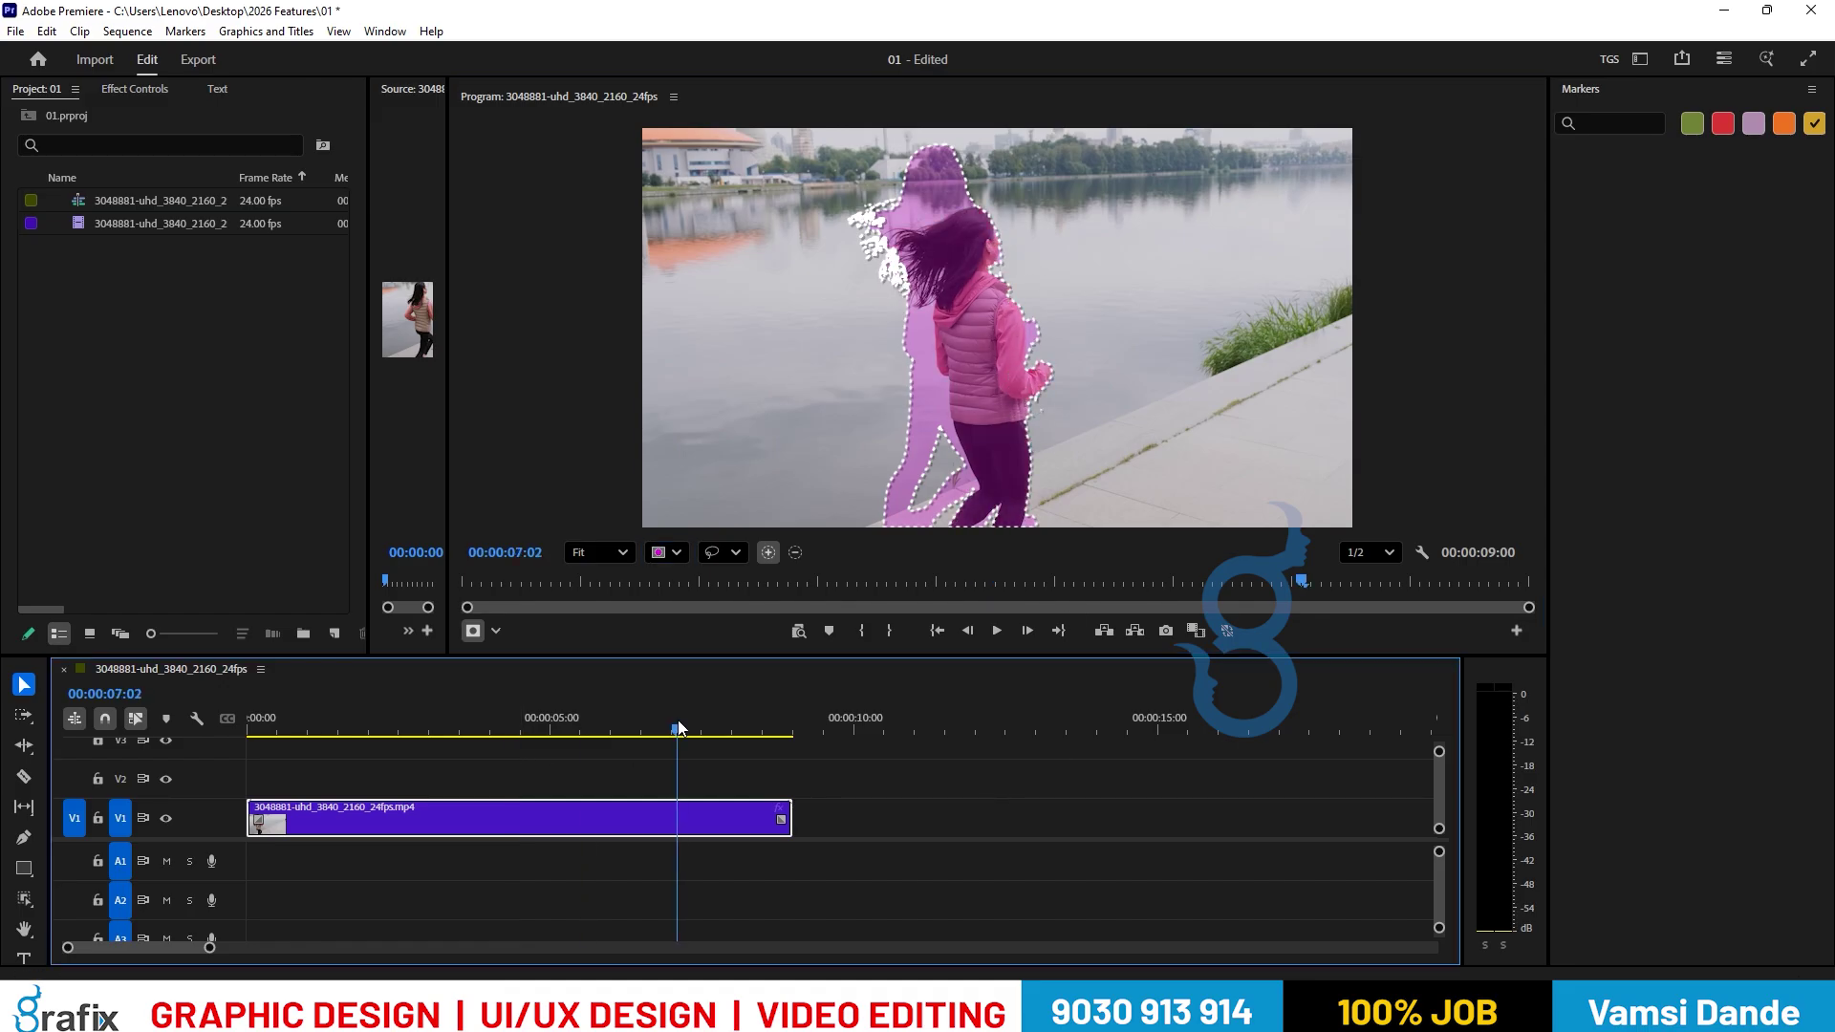
left_click(667, 552)
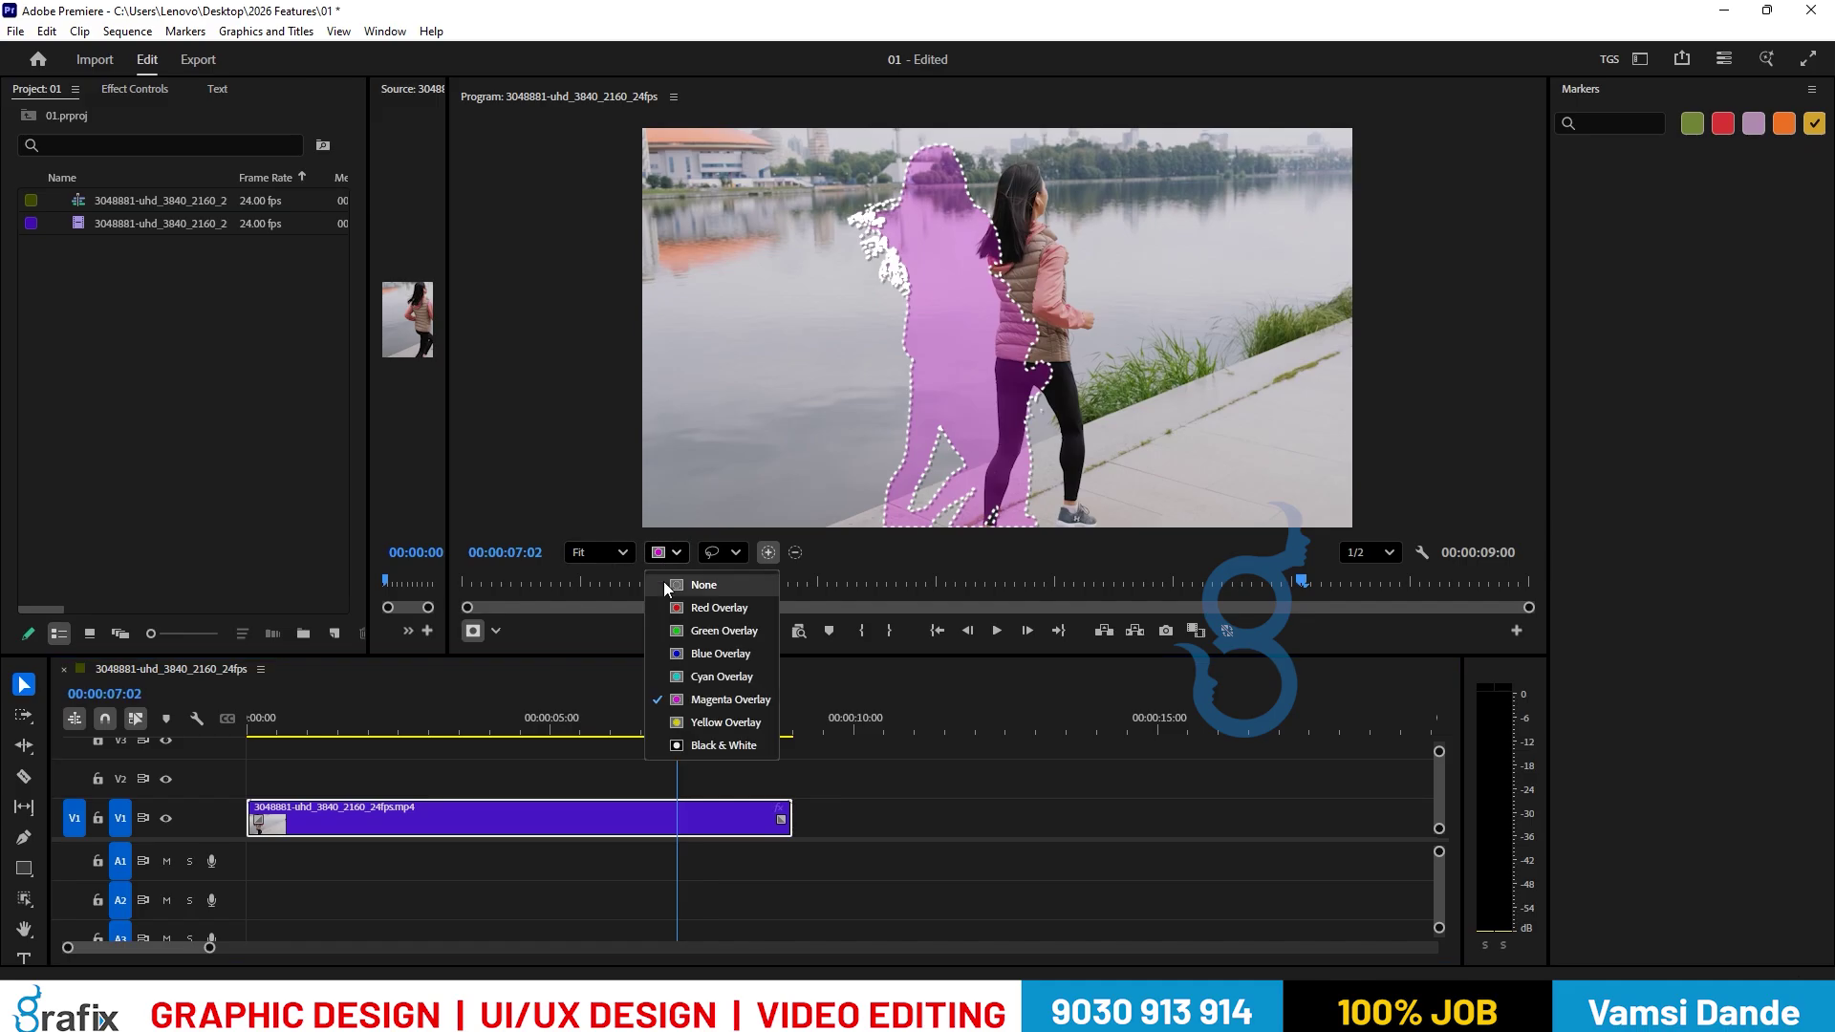
left_click(684, 724)
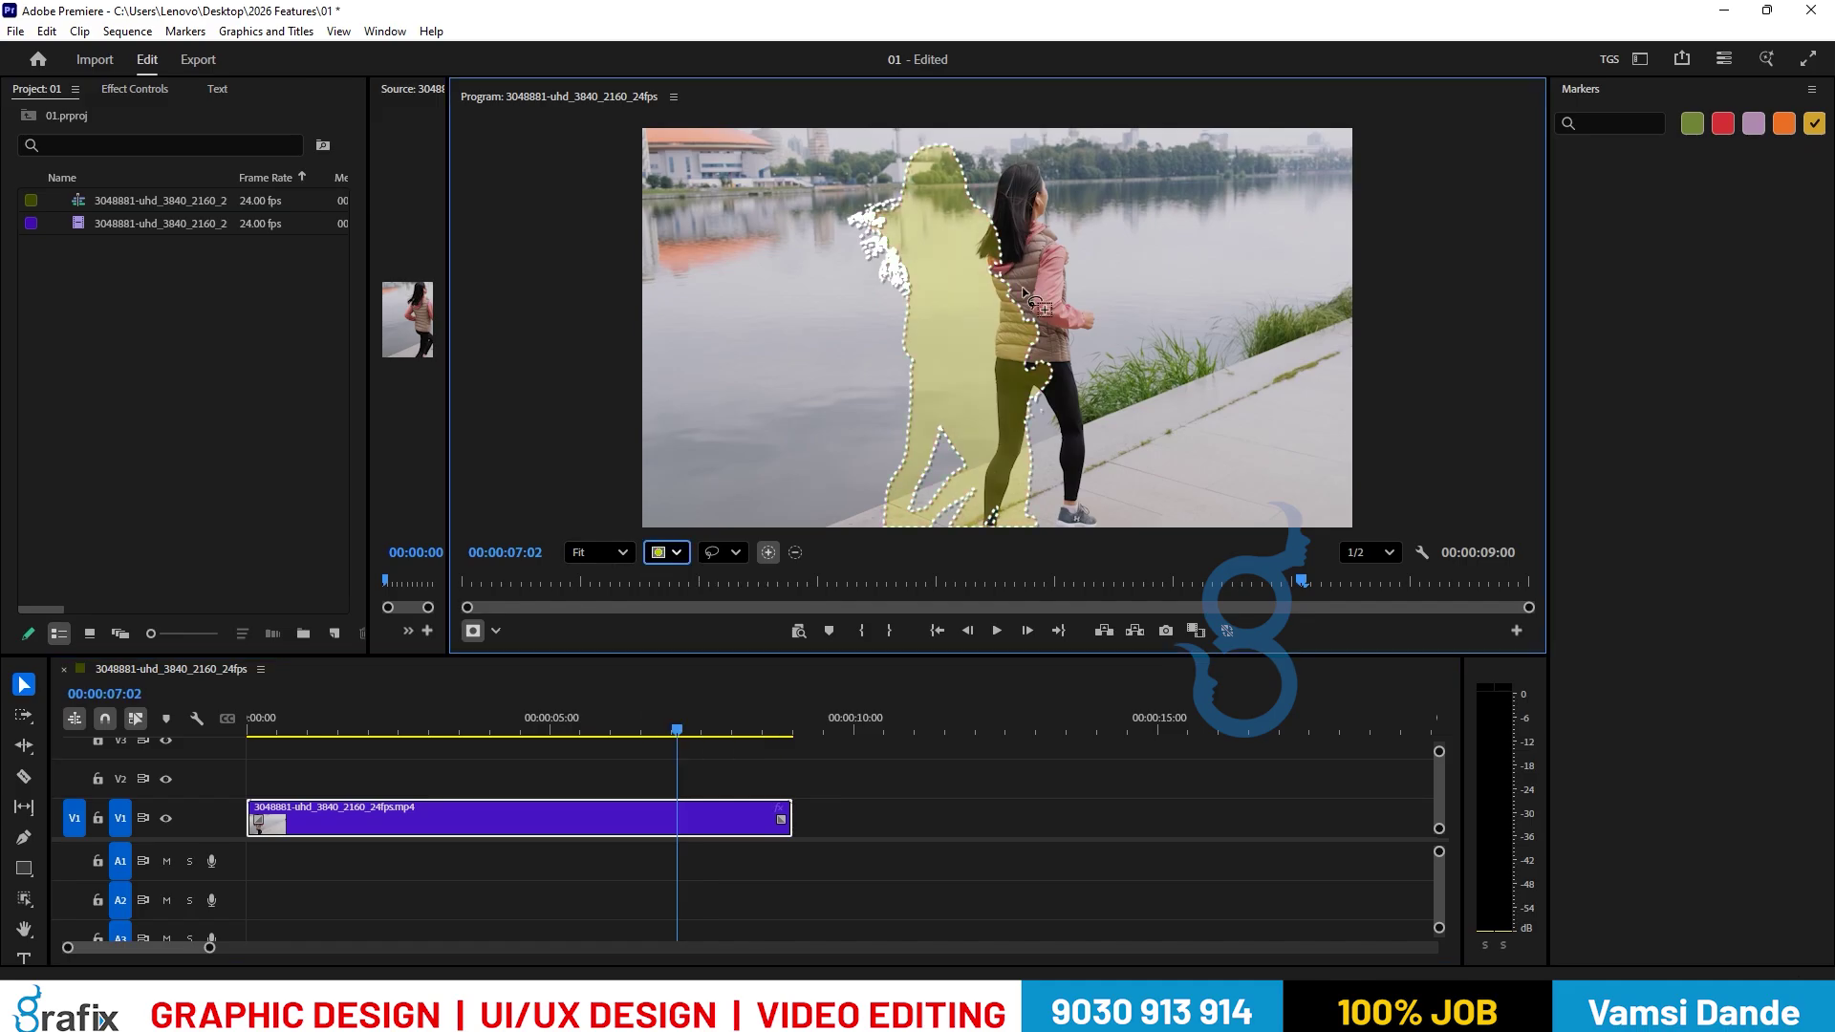
left_click(1067, 466)
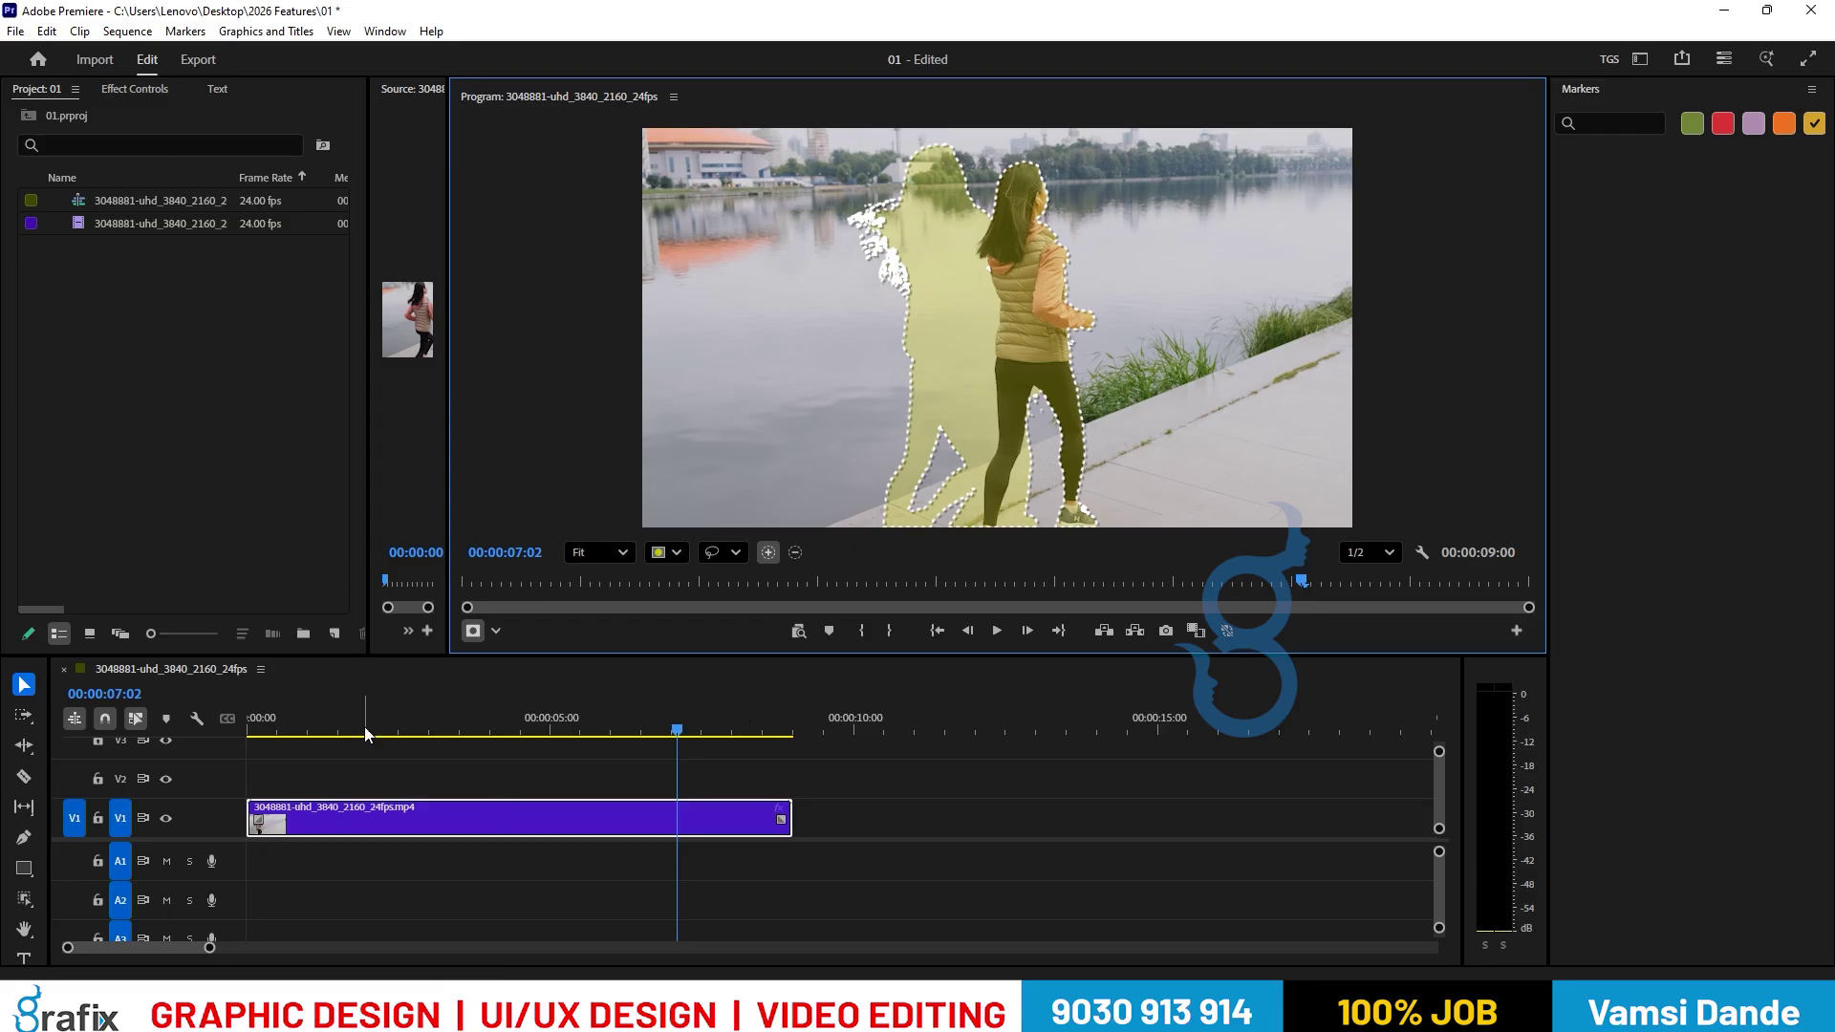
Return to the start of the sequence and mask the runner in the clip again with the Object Mask Tool.
left_click_drag(340, 728, 251, 732)
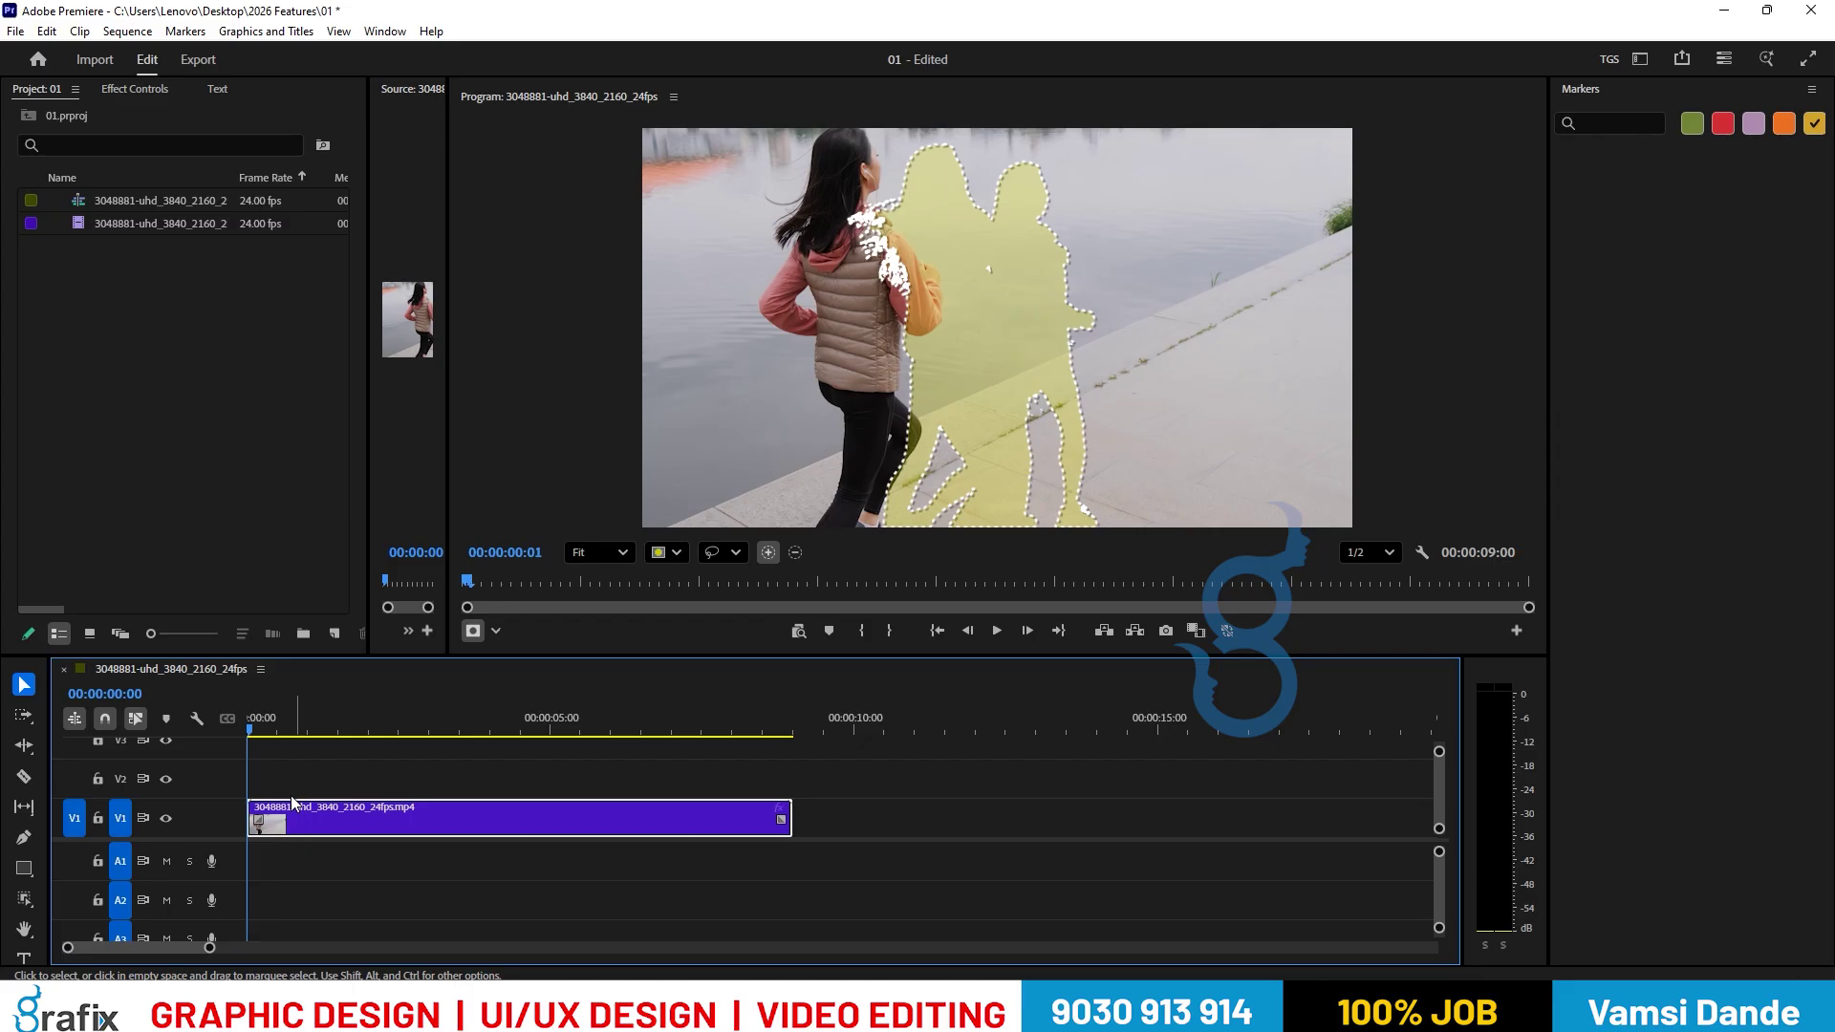
left_click(365, 863)
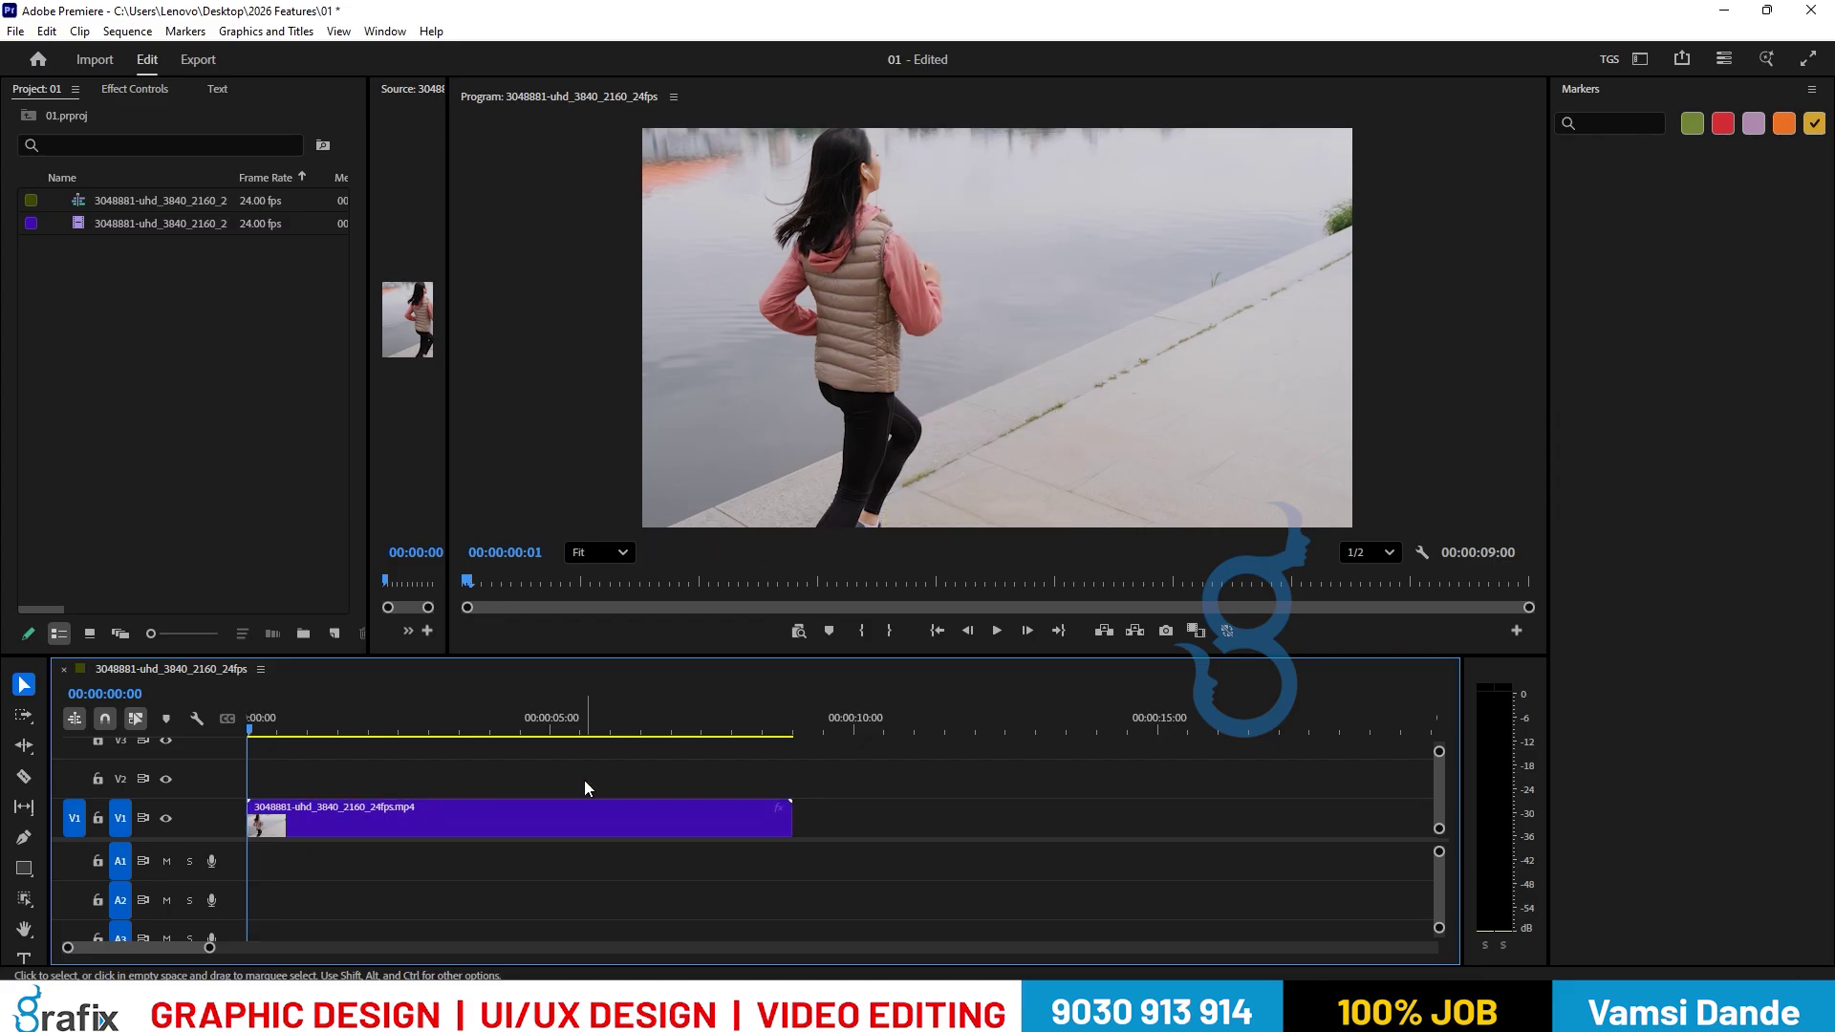
left_click(28, 896)
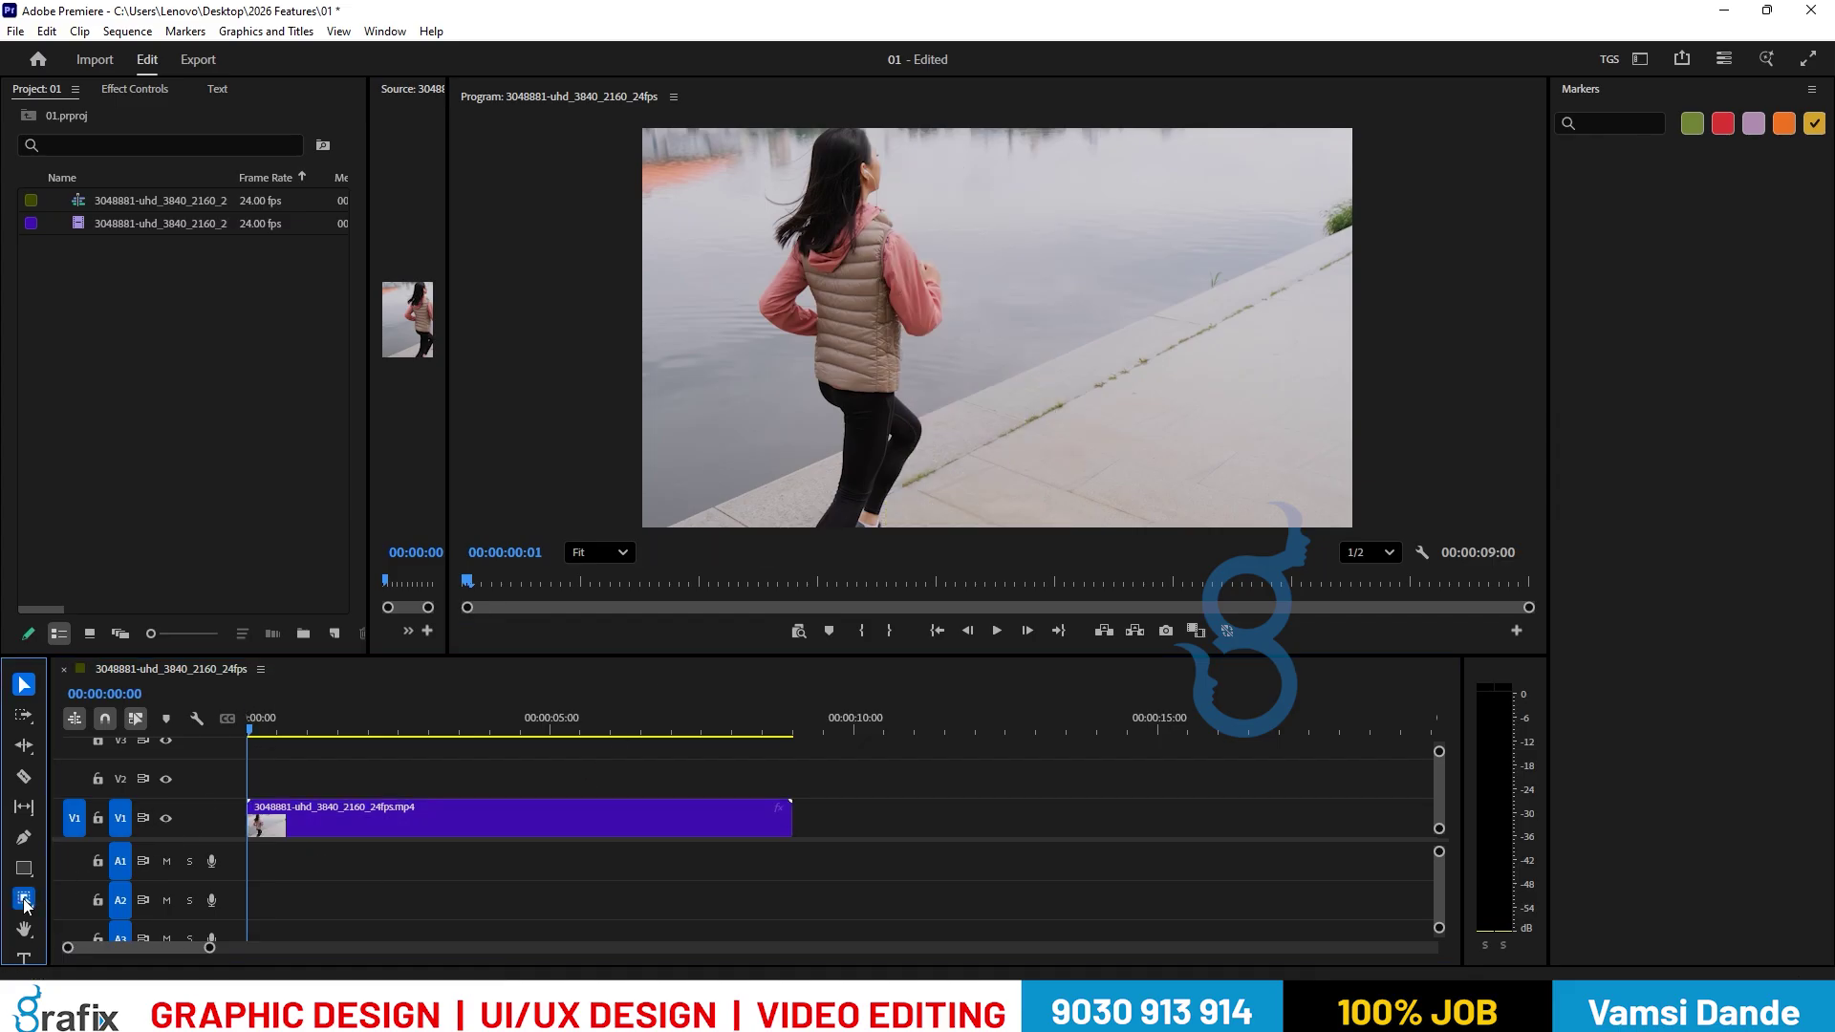
left_click(277, 818)
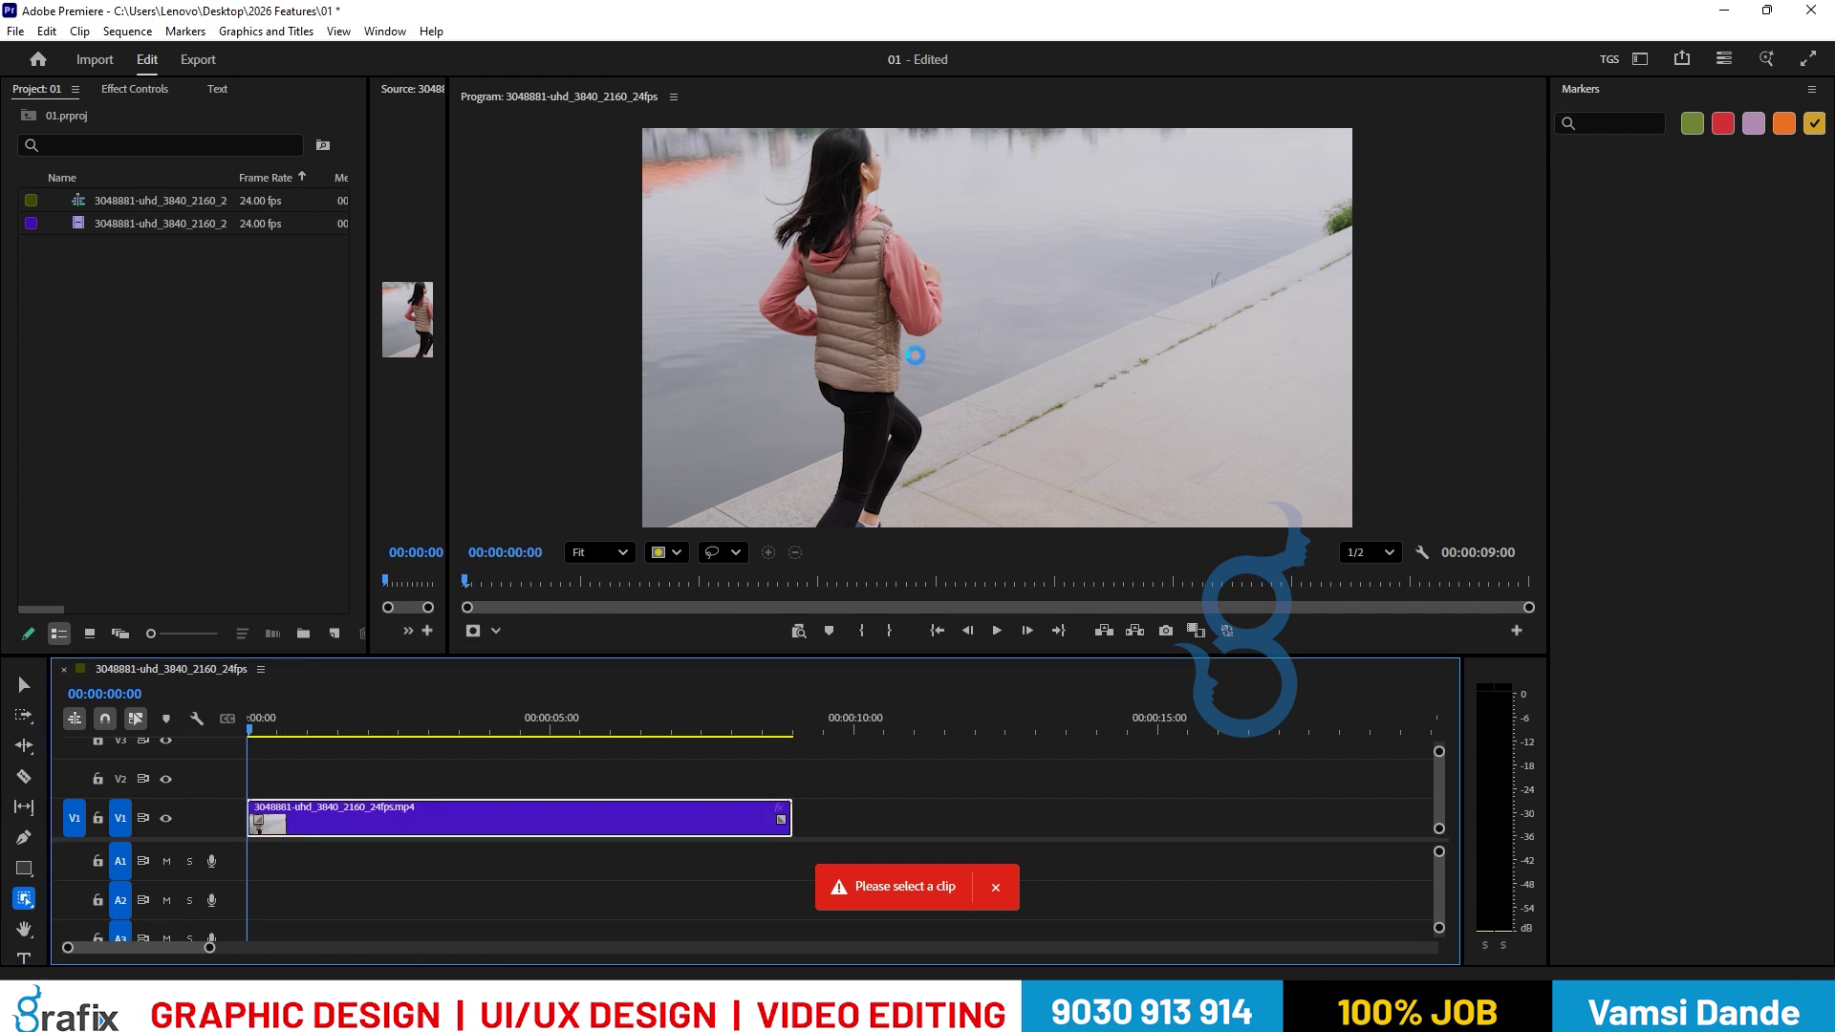
left_click(883, 296)
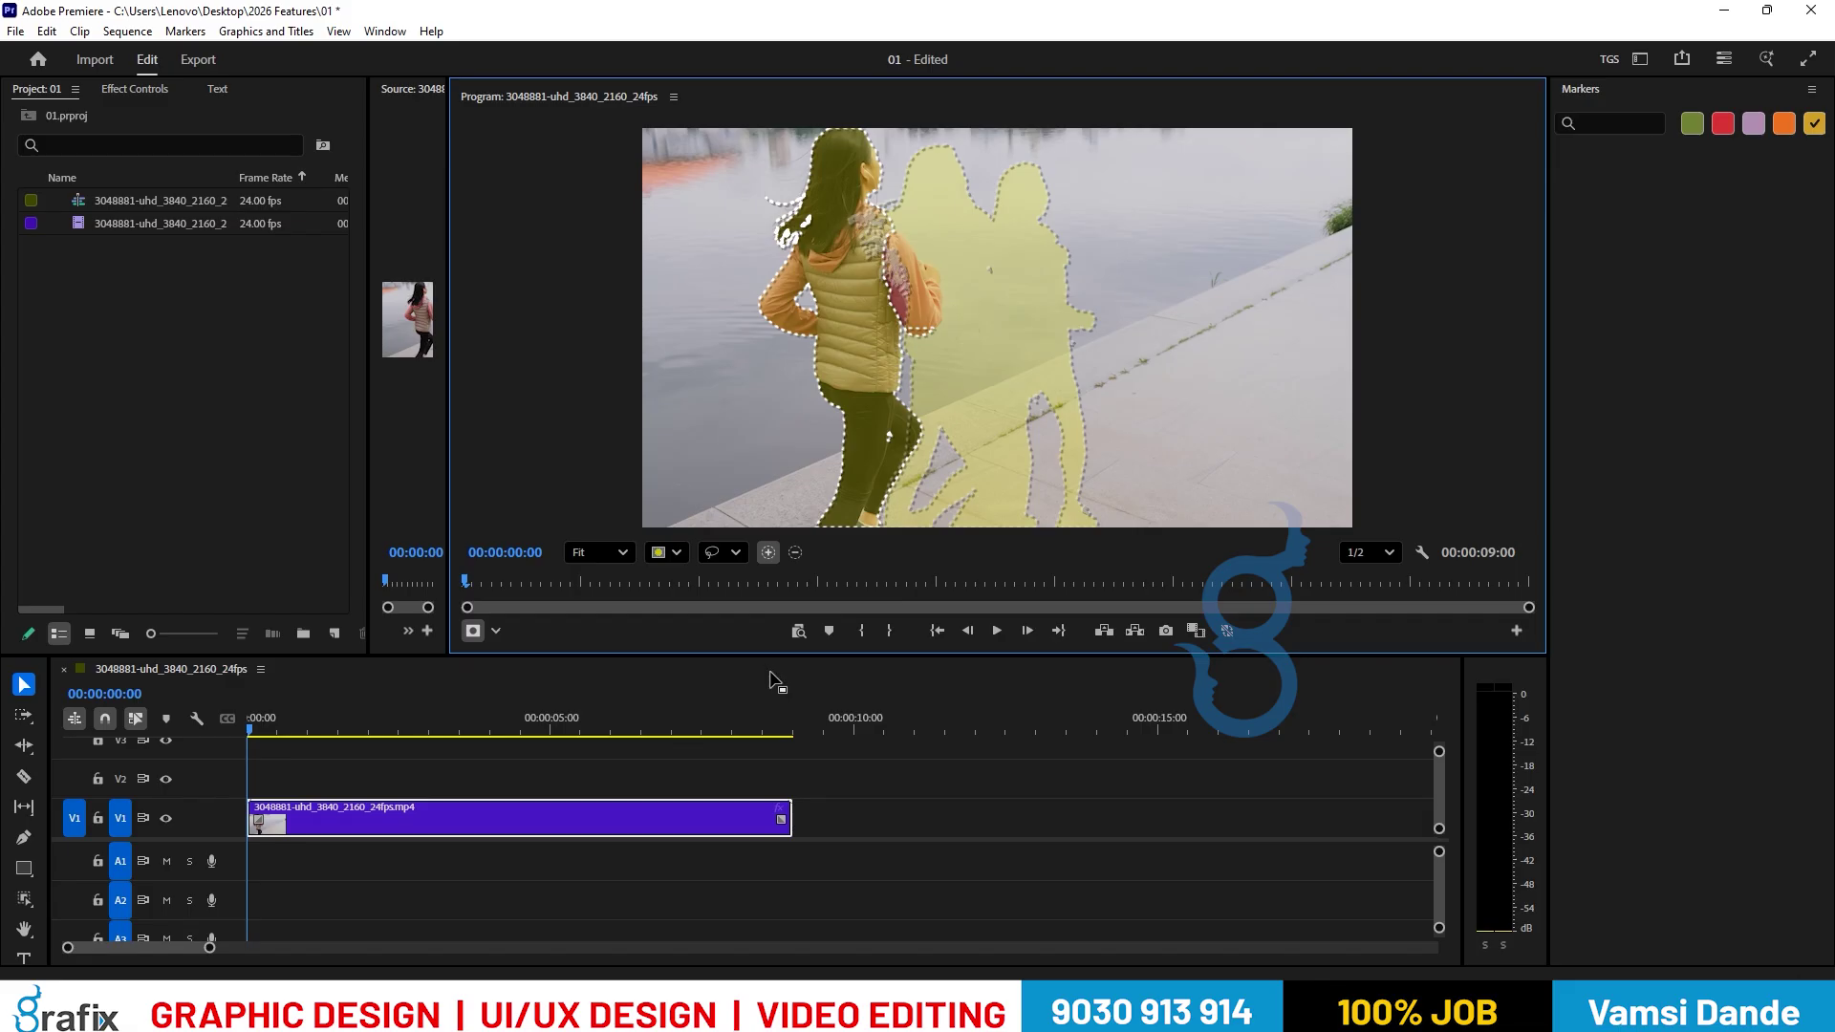
Replace the masked clip with a fresh copy of the runner footage at the start of V1 and select it.
left_click_drag(971, 755, 690, 862)
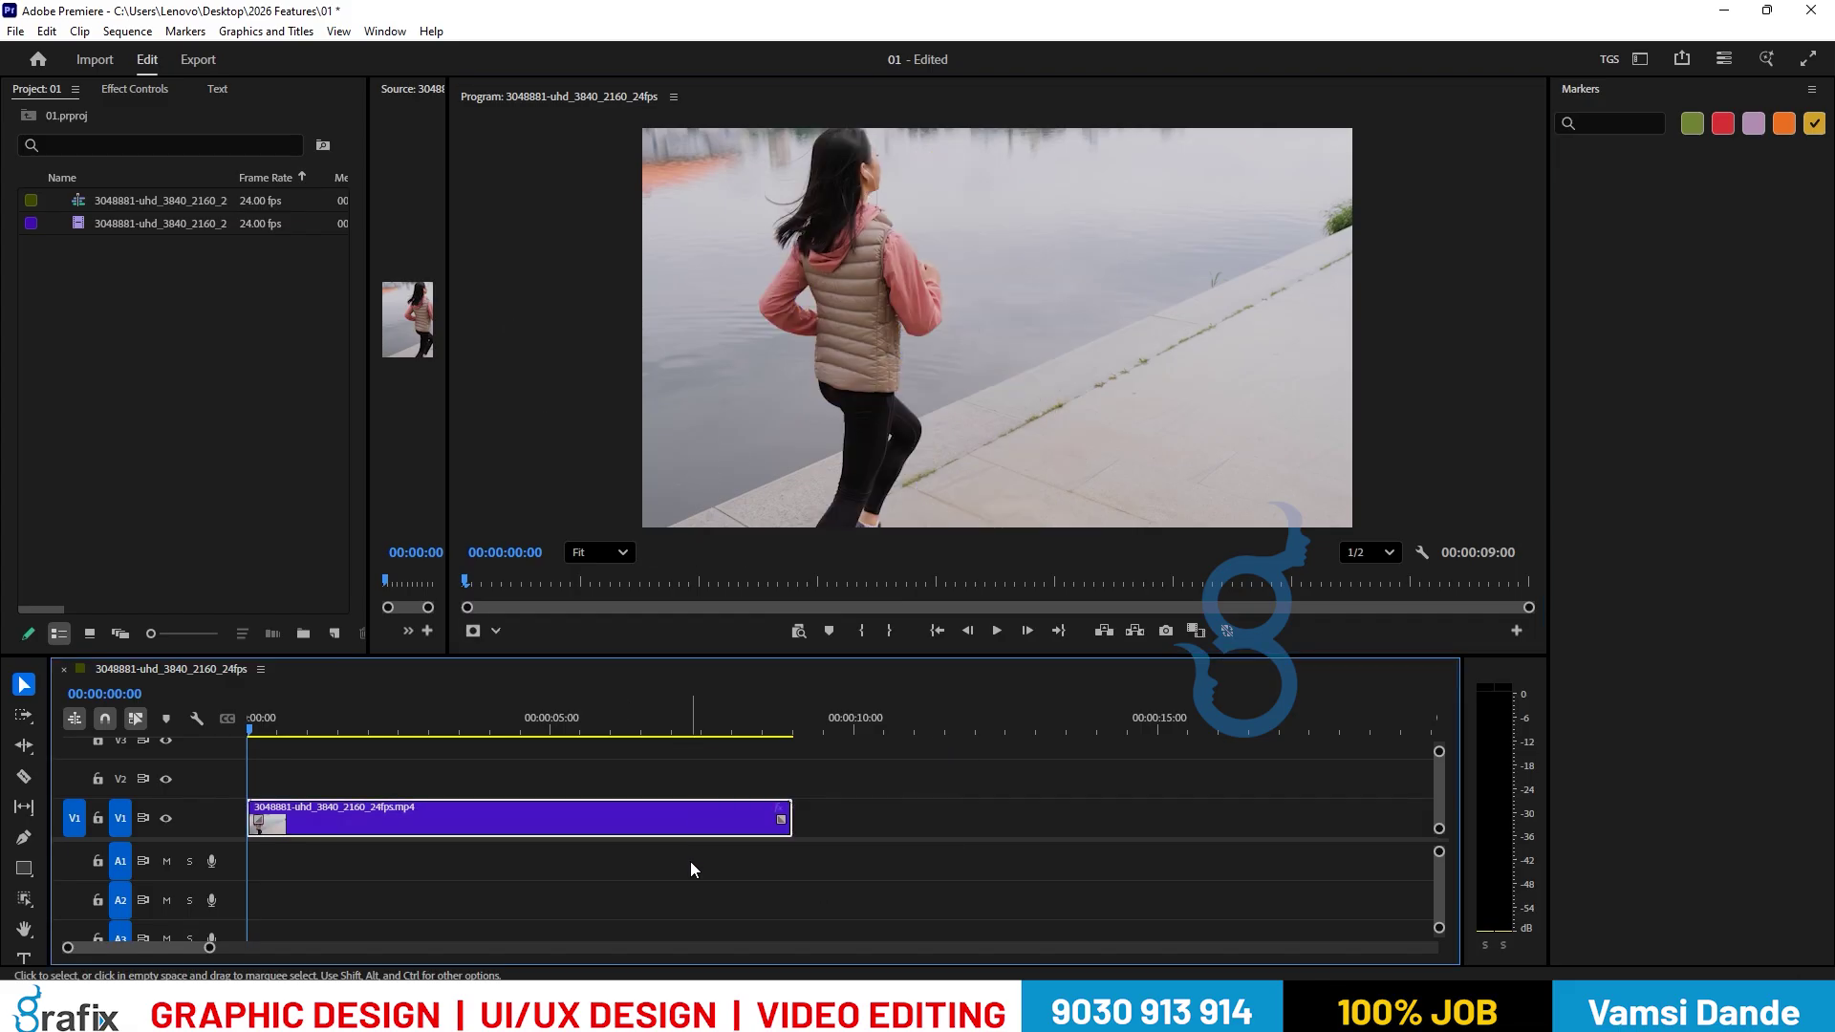
key("Delete")
left_click_drag(175, 223, 258, 818)
left_click(308, 833)
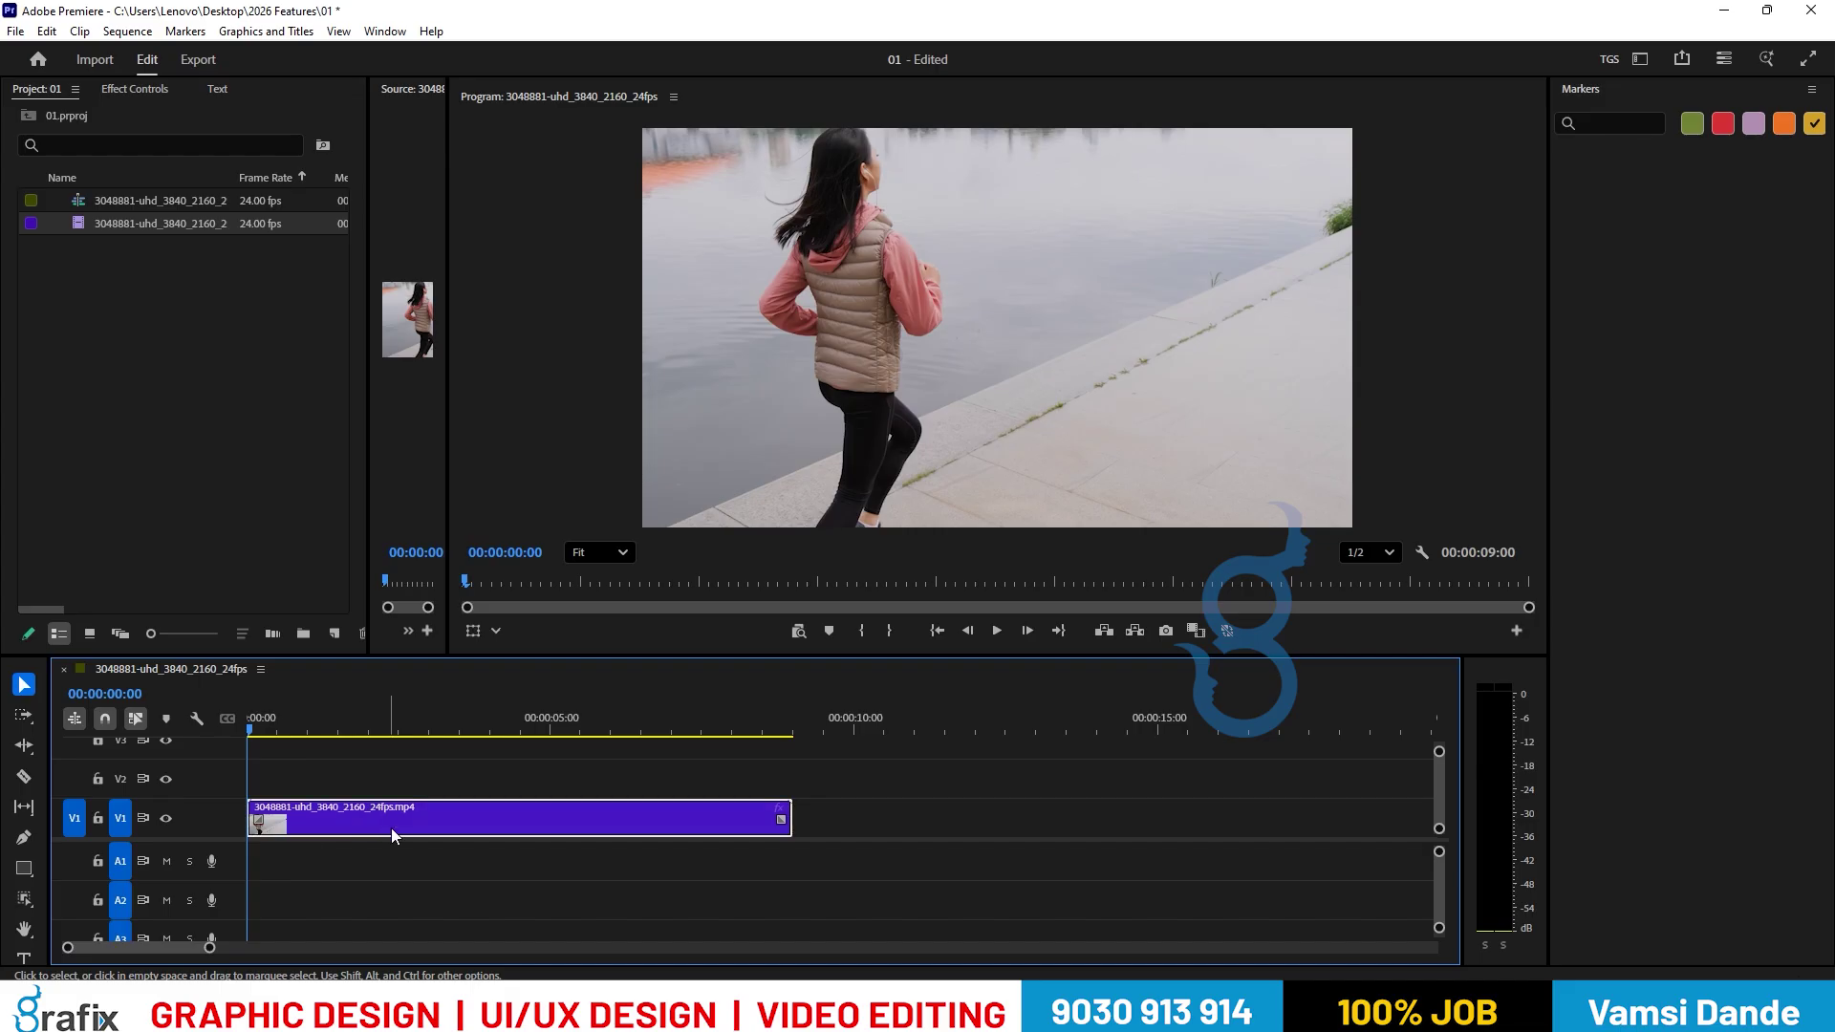
Mask the runner at the first frame of the fresh clip with the Object Mask Tool.
left_click(24, 899)
left_click(24, 903)
left_click(65, 896)
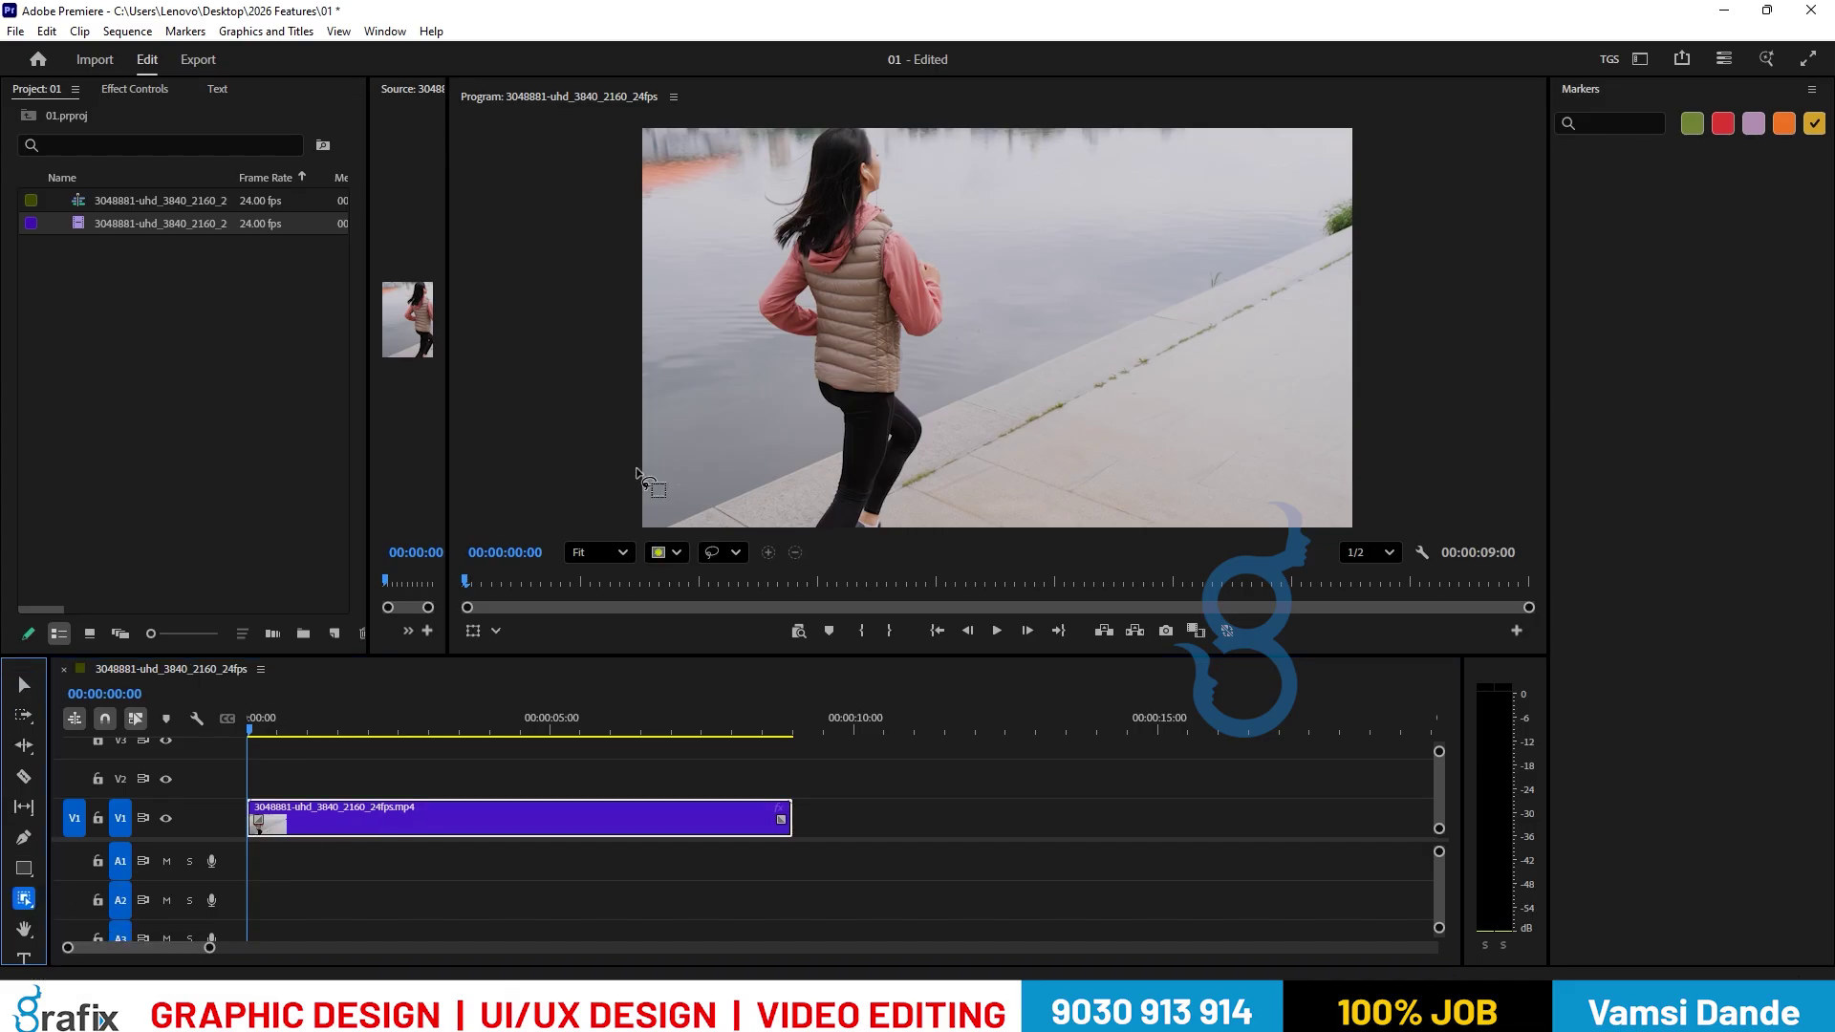
left_click(832, 353)
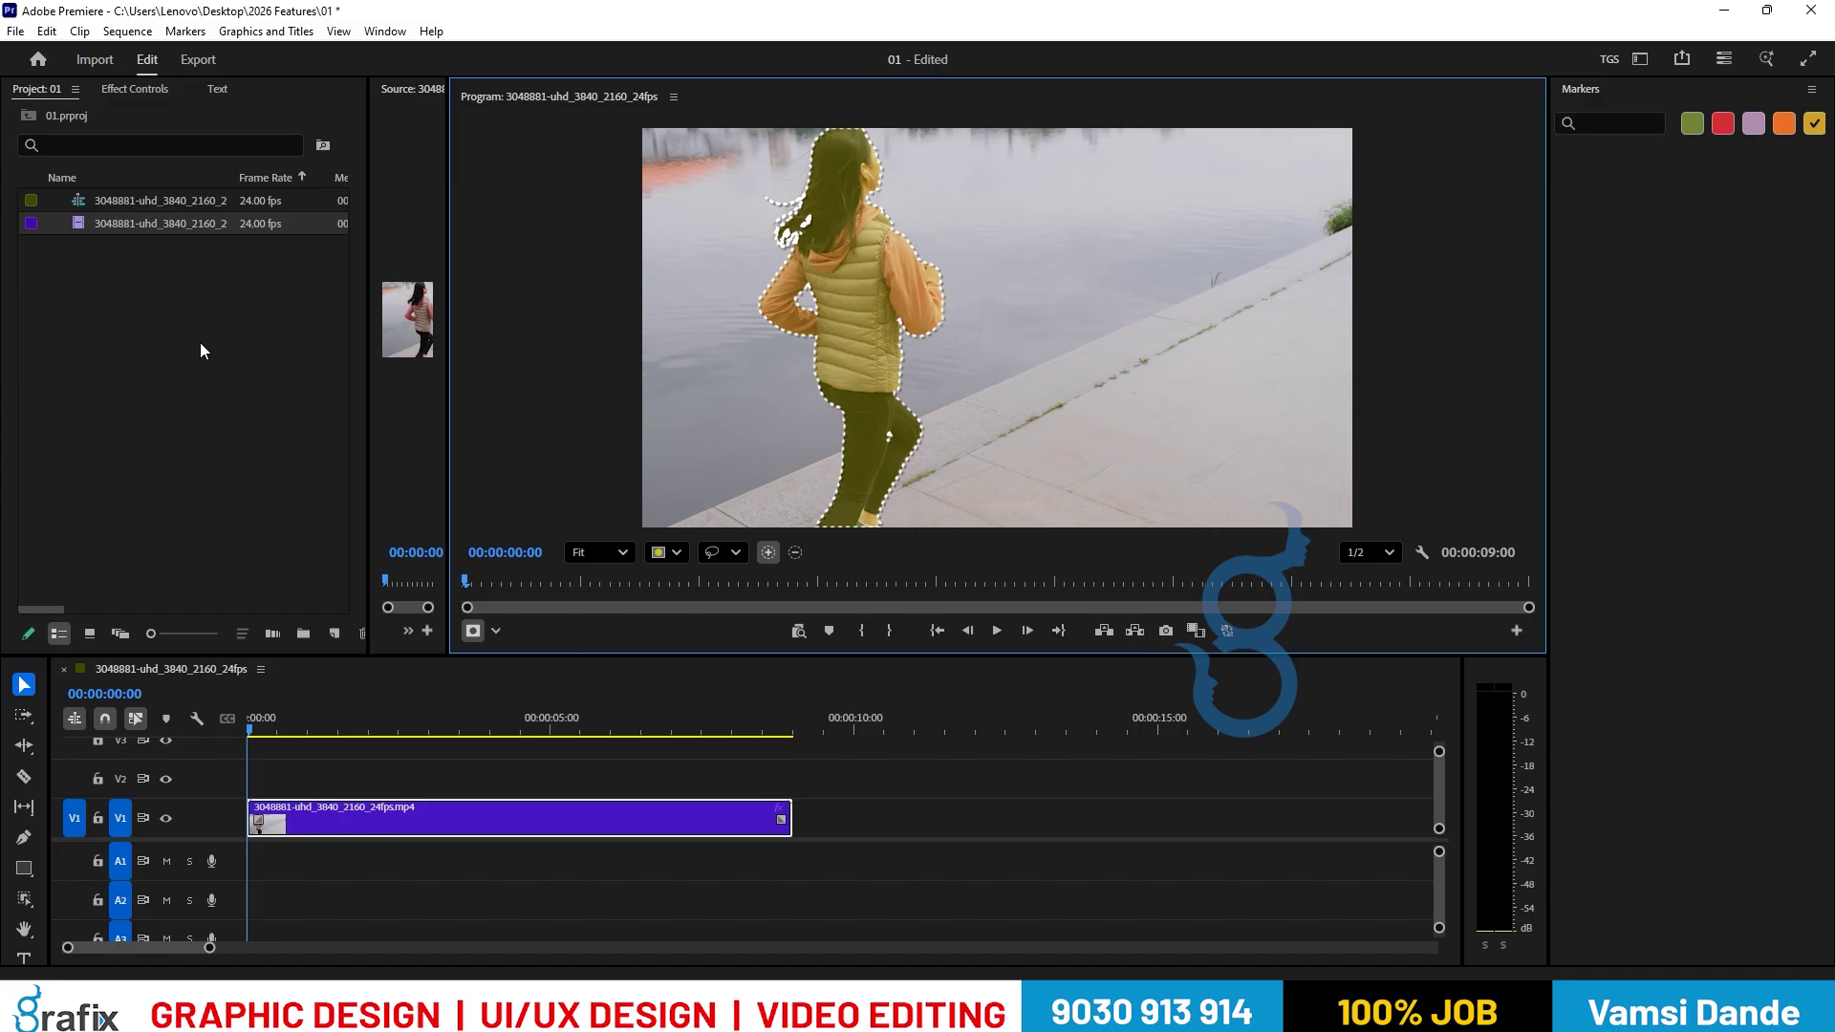
Show the object mask's effect controls in a wider layout, track the mask forward, and stop tracking at 00:00:02:22.
left_click(158, 91)
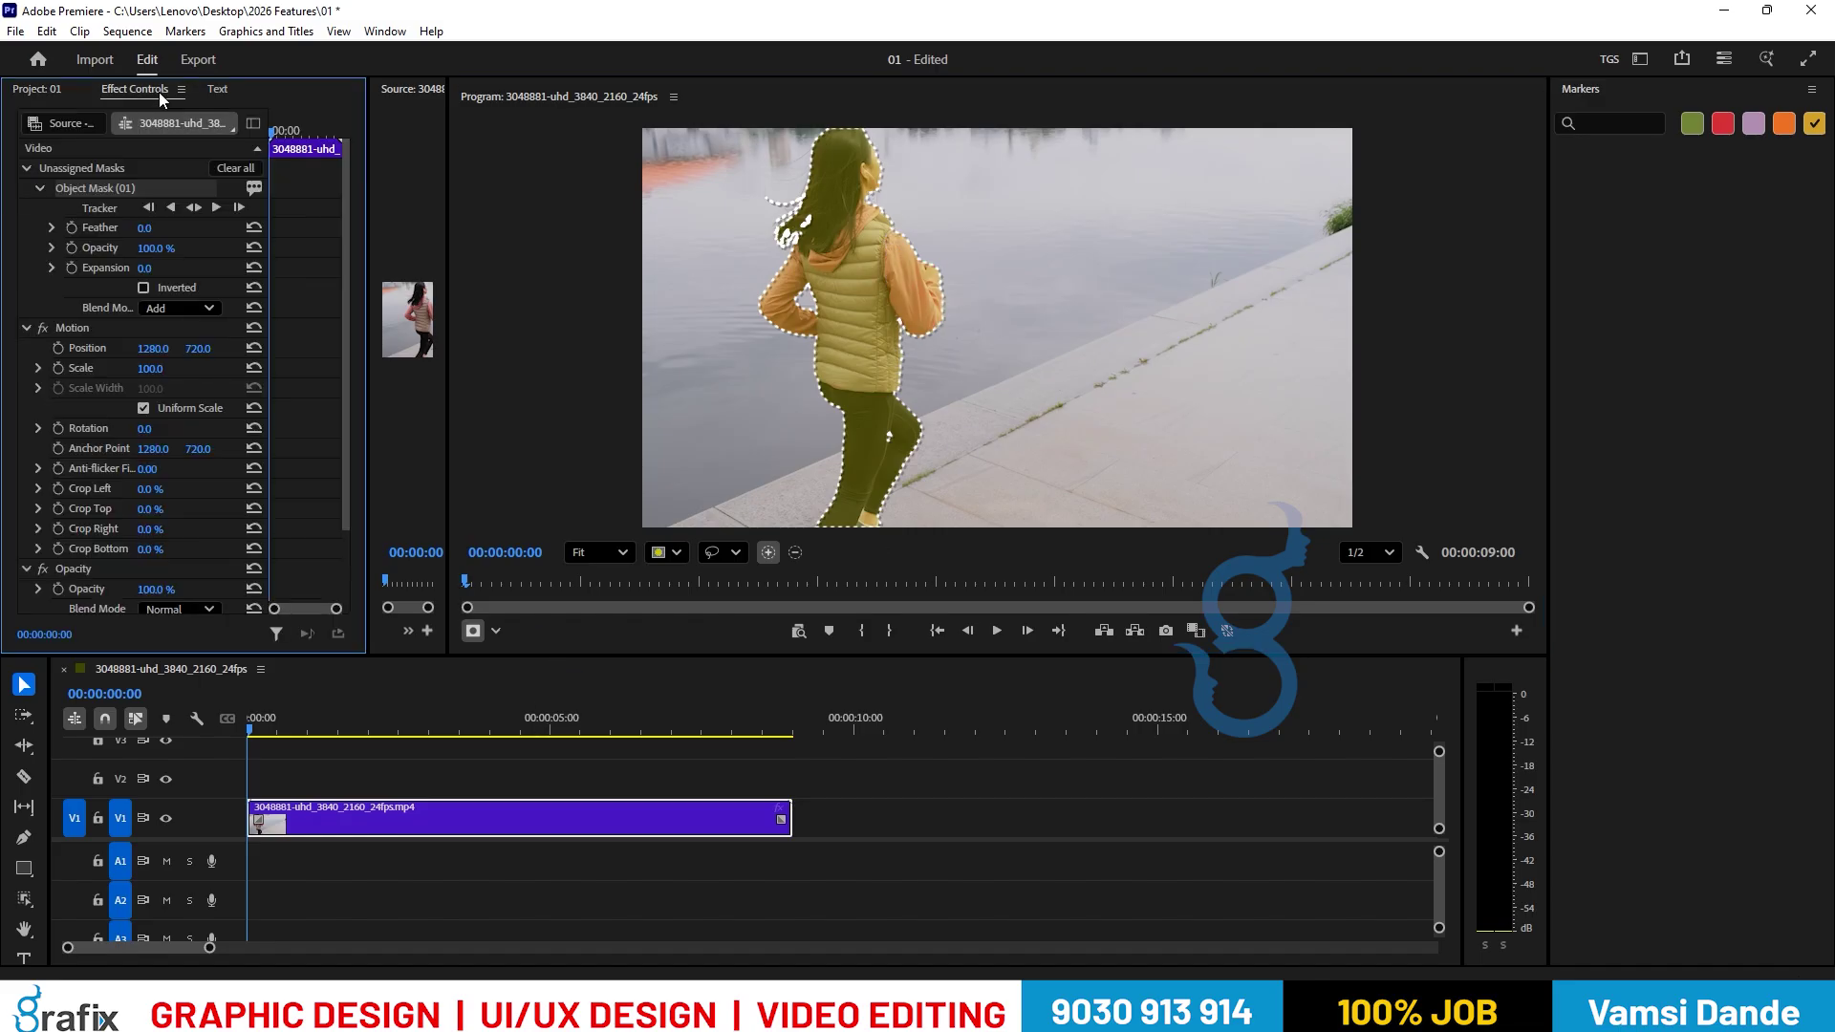
left_click_drag(368, 335, 496, 336)
left_click_drag(269, 334, 380, 337)
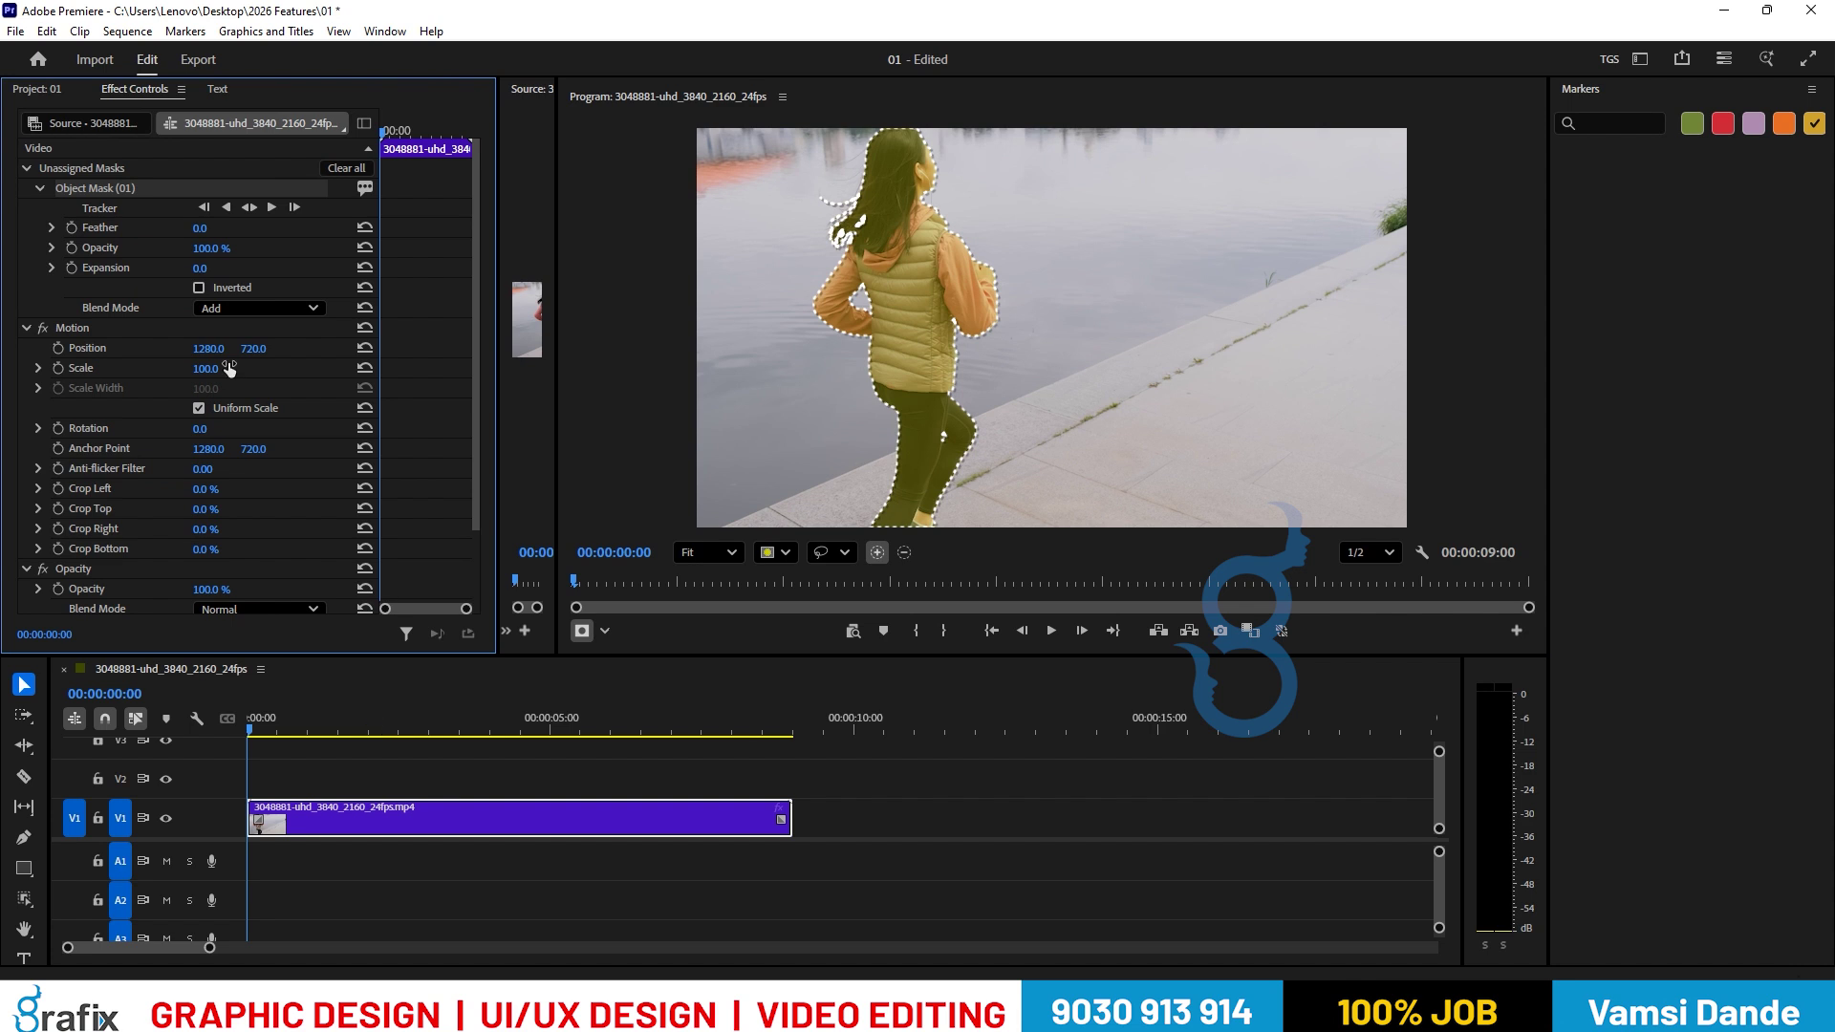
left_click(273, 208)
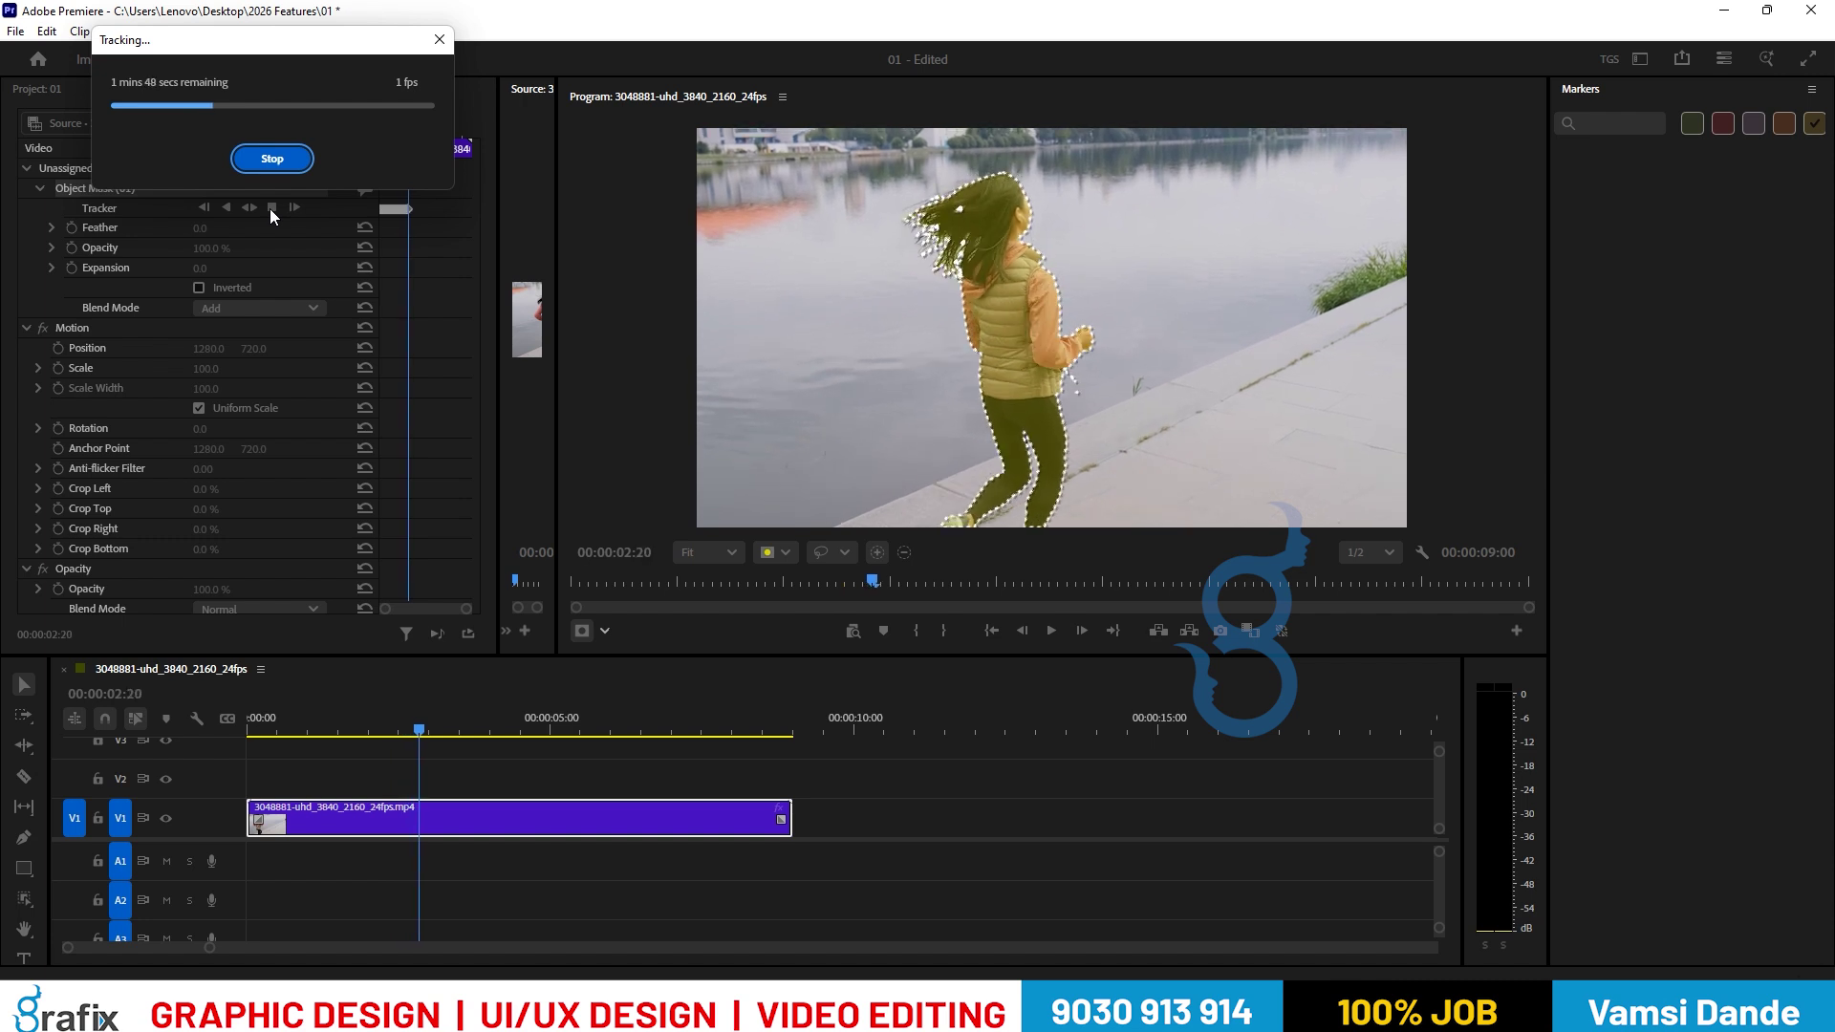
left_click(254, 168)
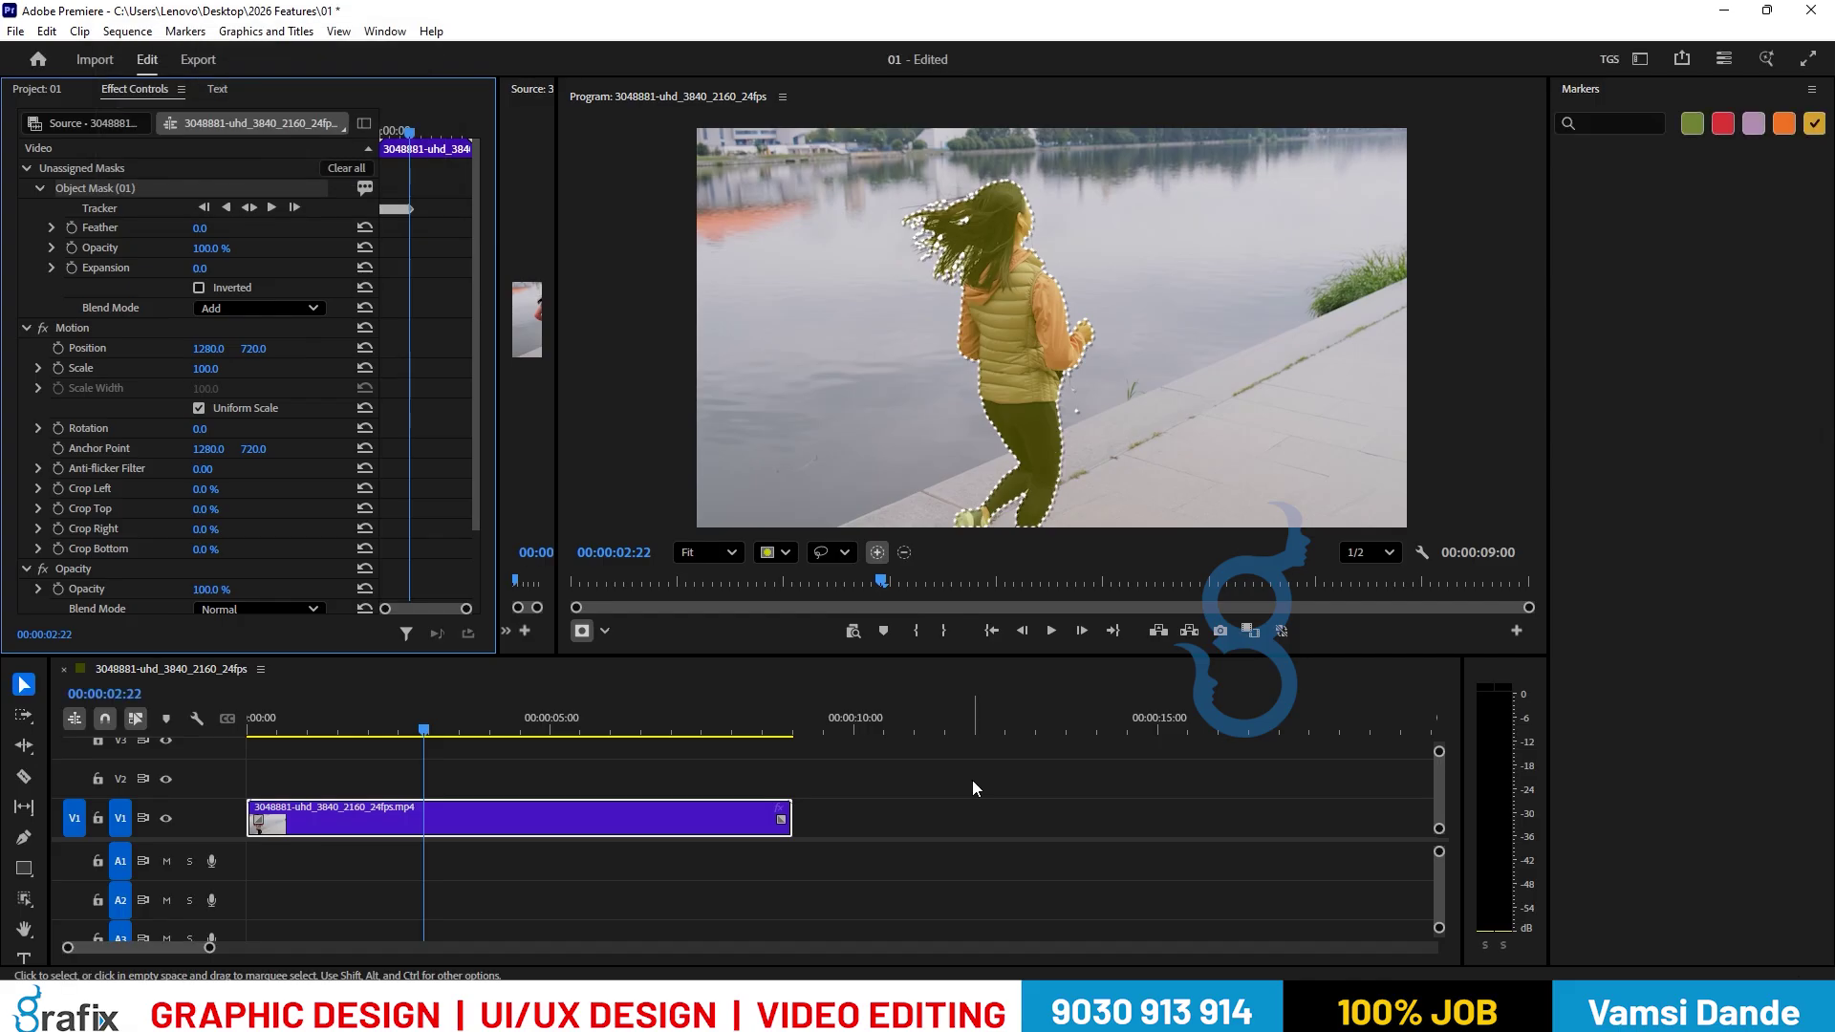
Replace the tracked clip with an unmasked copy at the start of V1 and play the sequence, stopping at 00:00:04:15.
left_click_drag(1021, 794, 702, 868)
key("Delete")
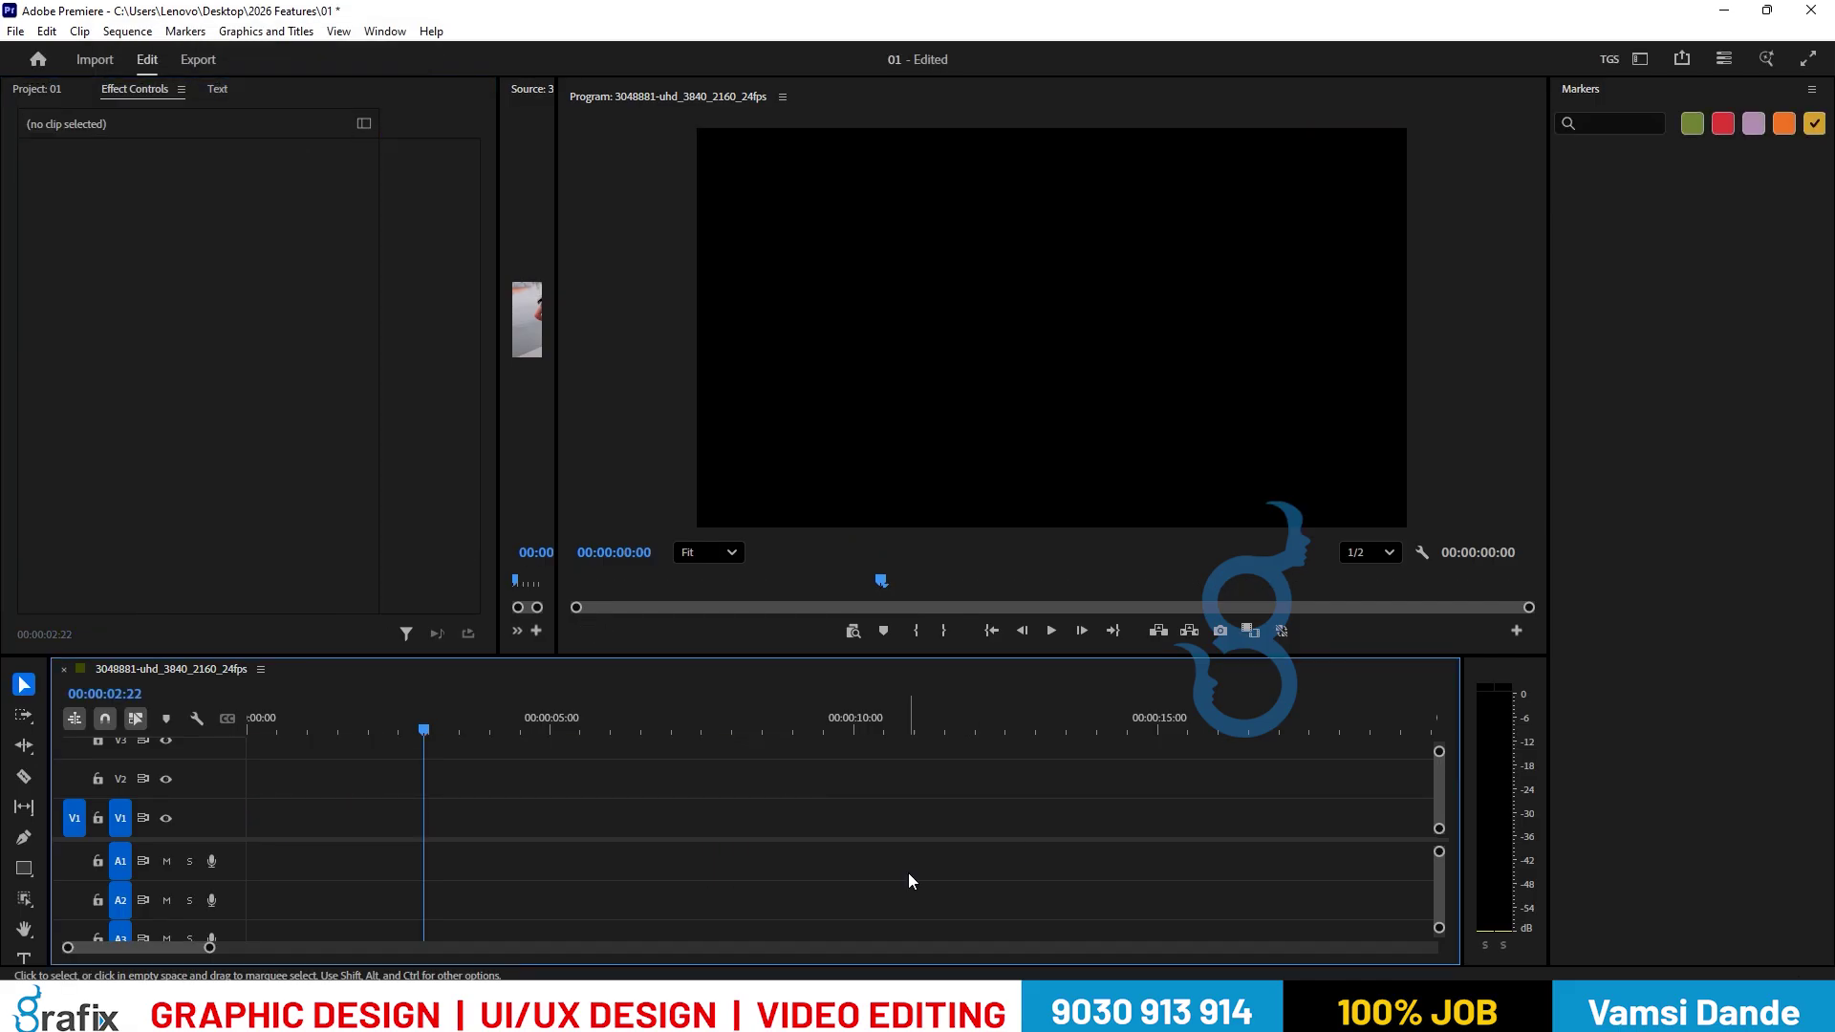
left_click(36, 89)
left_click_drag(107, 219, 230, 824)
left_click_drag(375, 724, 269, 729)
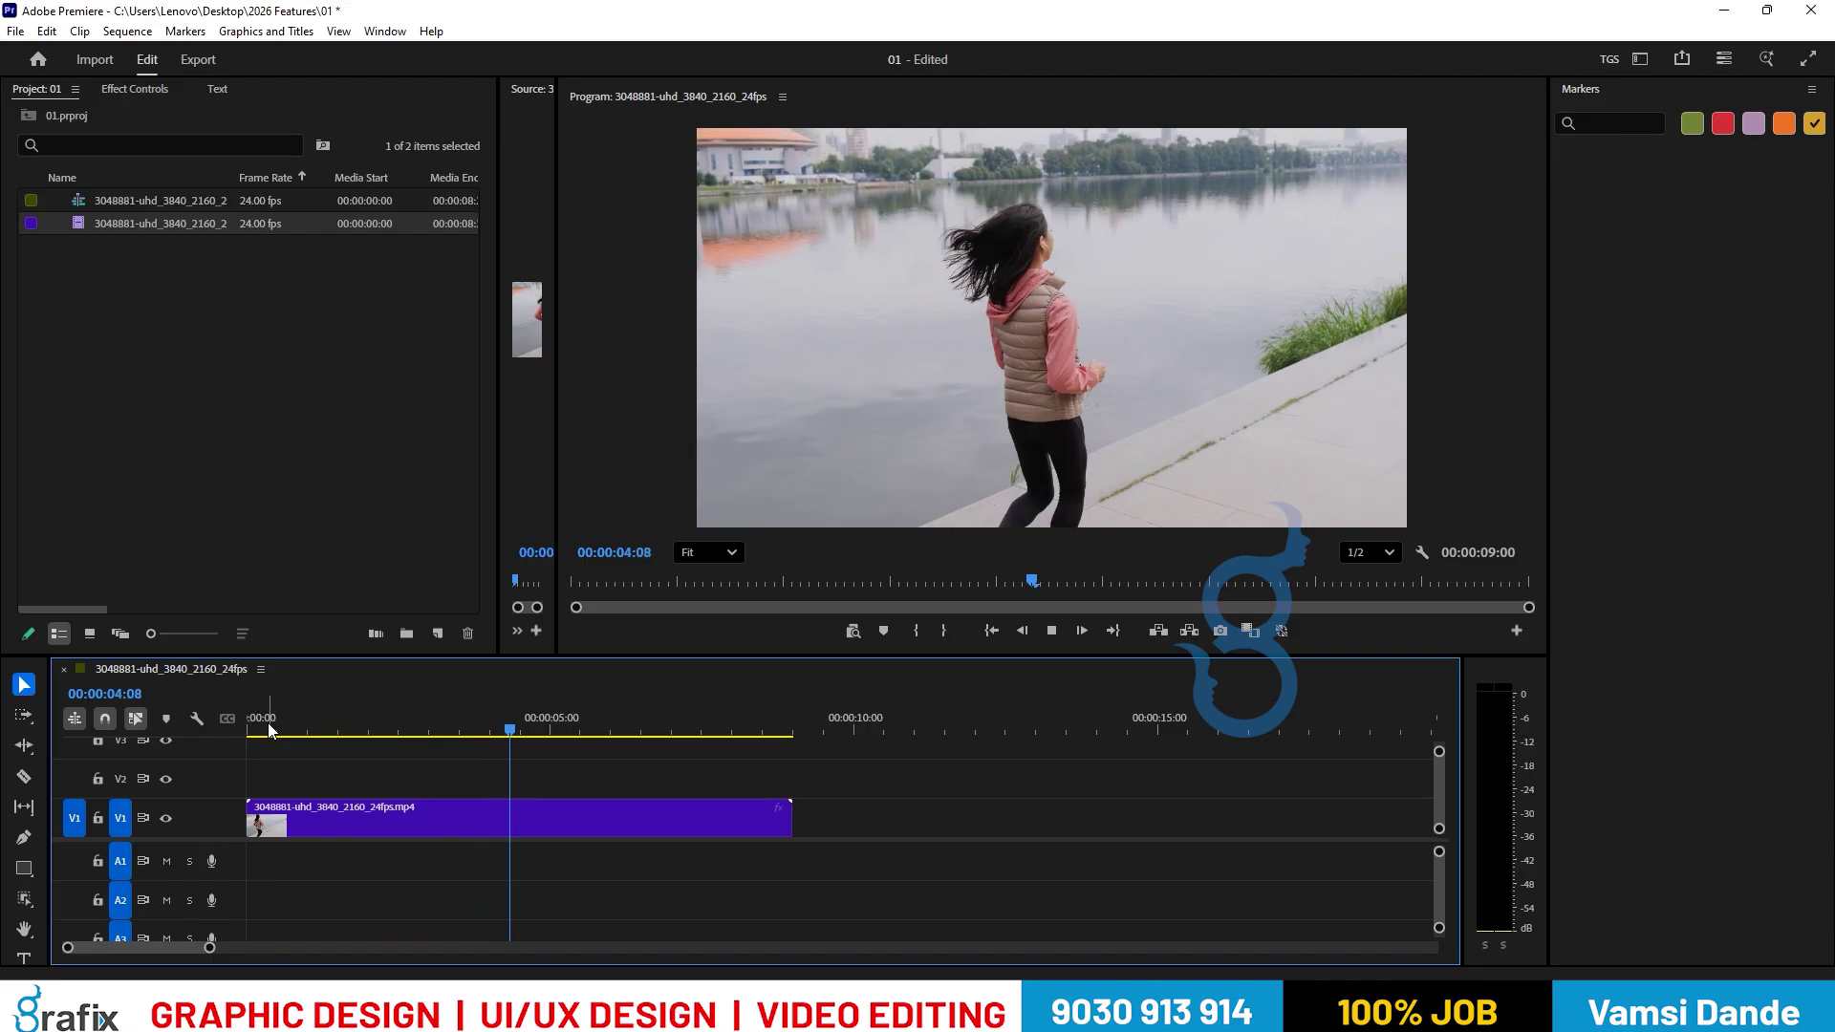
key("space")
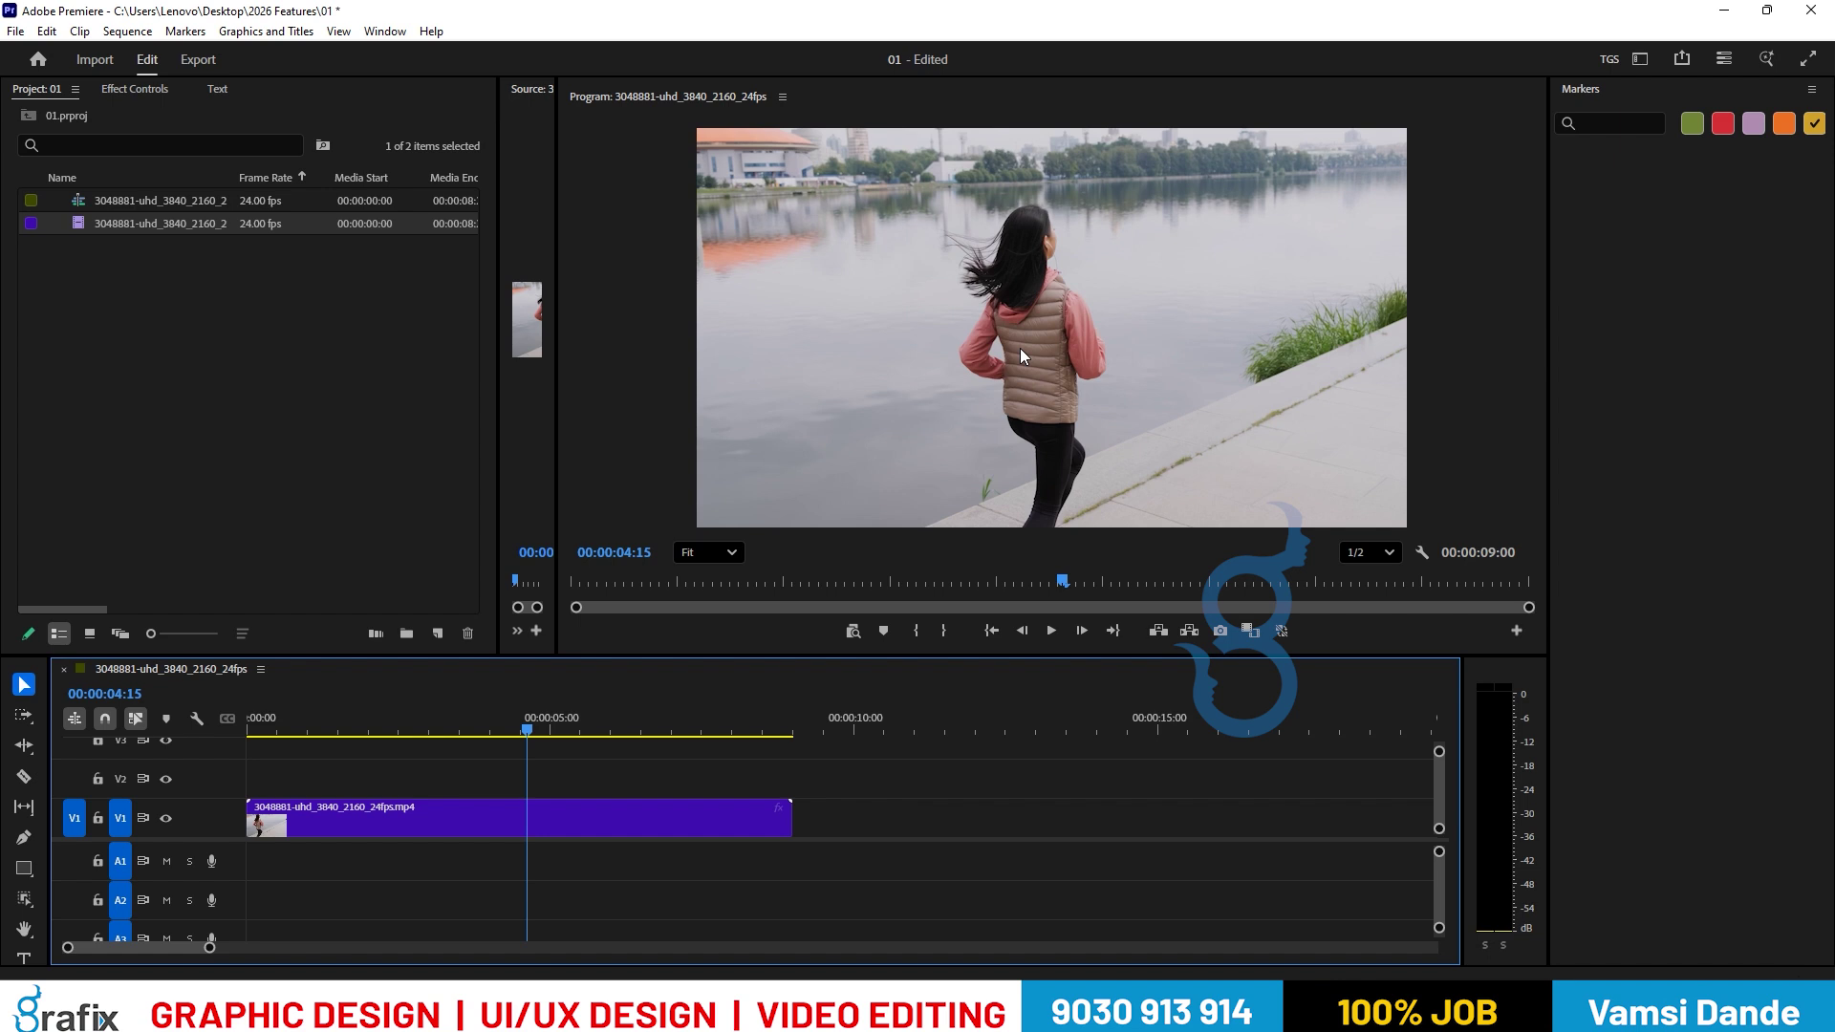
Set the runner clip's speed to 50% and play the slowed footage from 00:00:04:15.
right_click(631, 822)
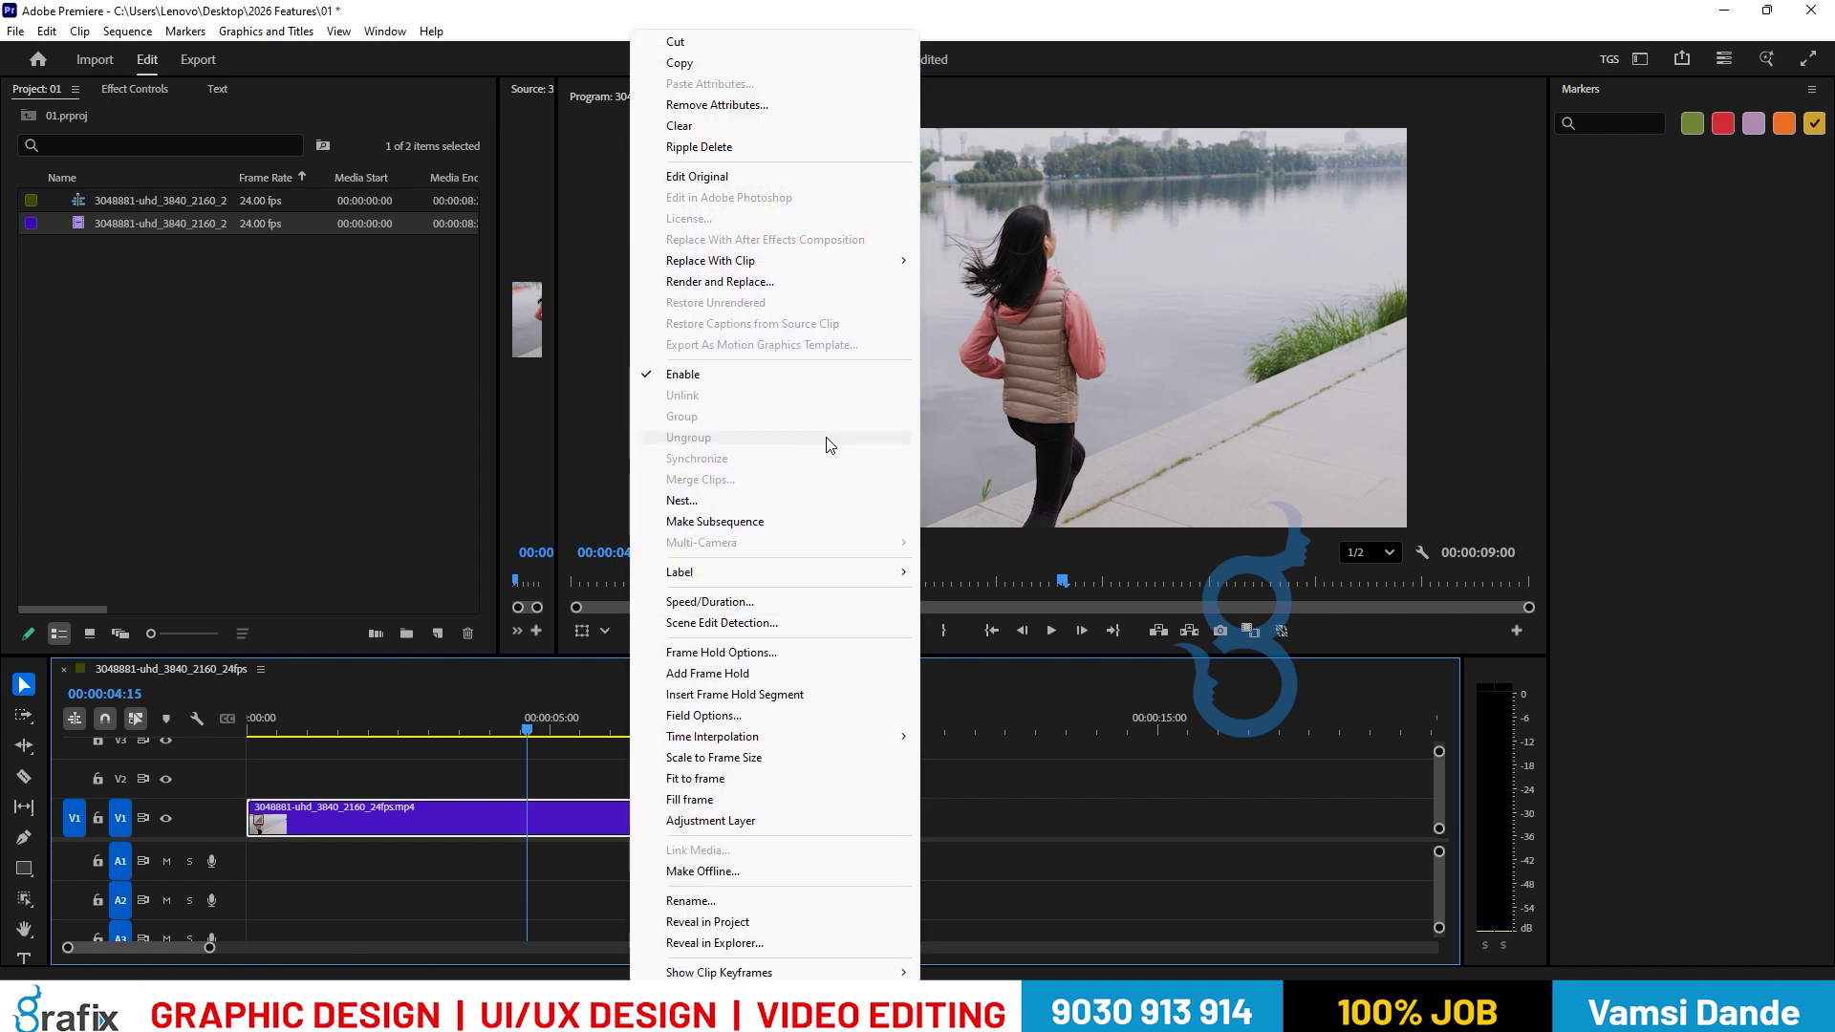
left_click(856, 601)
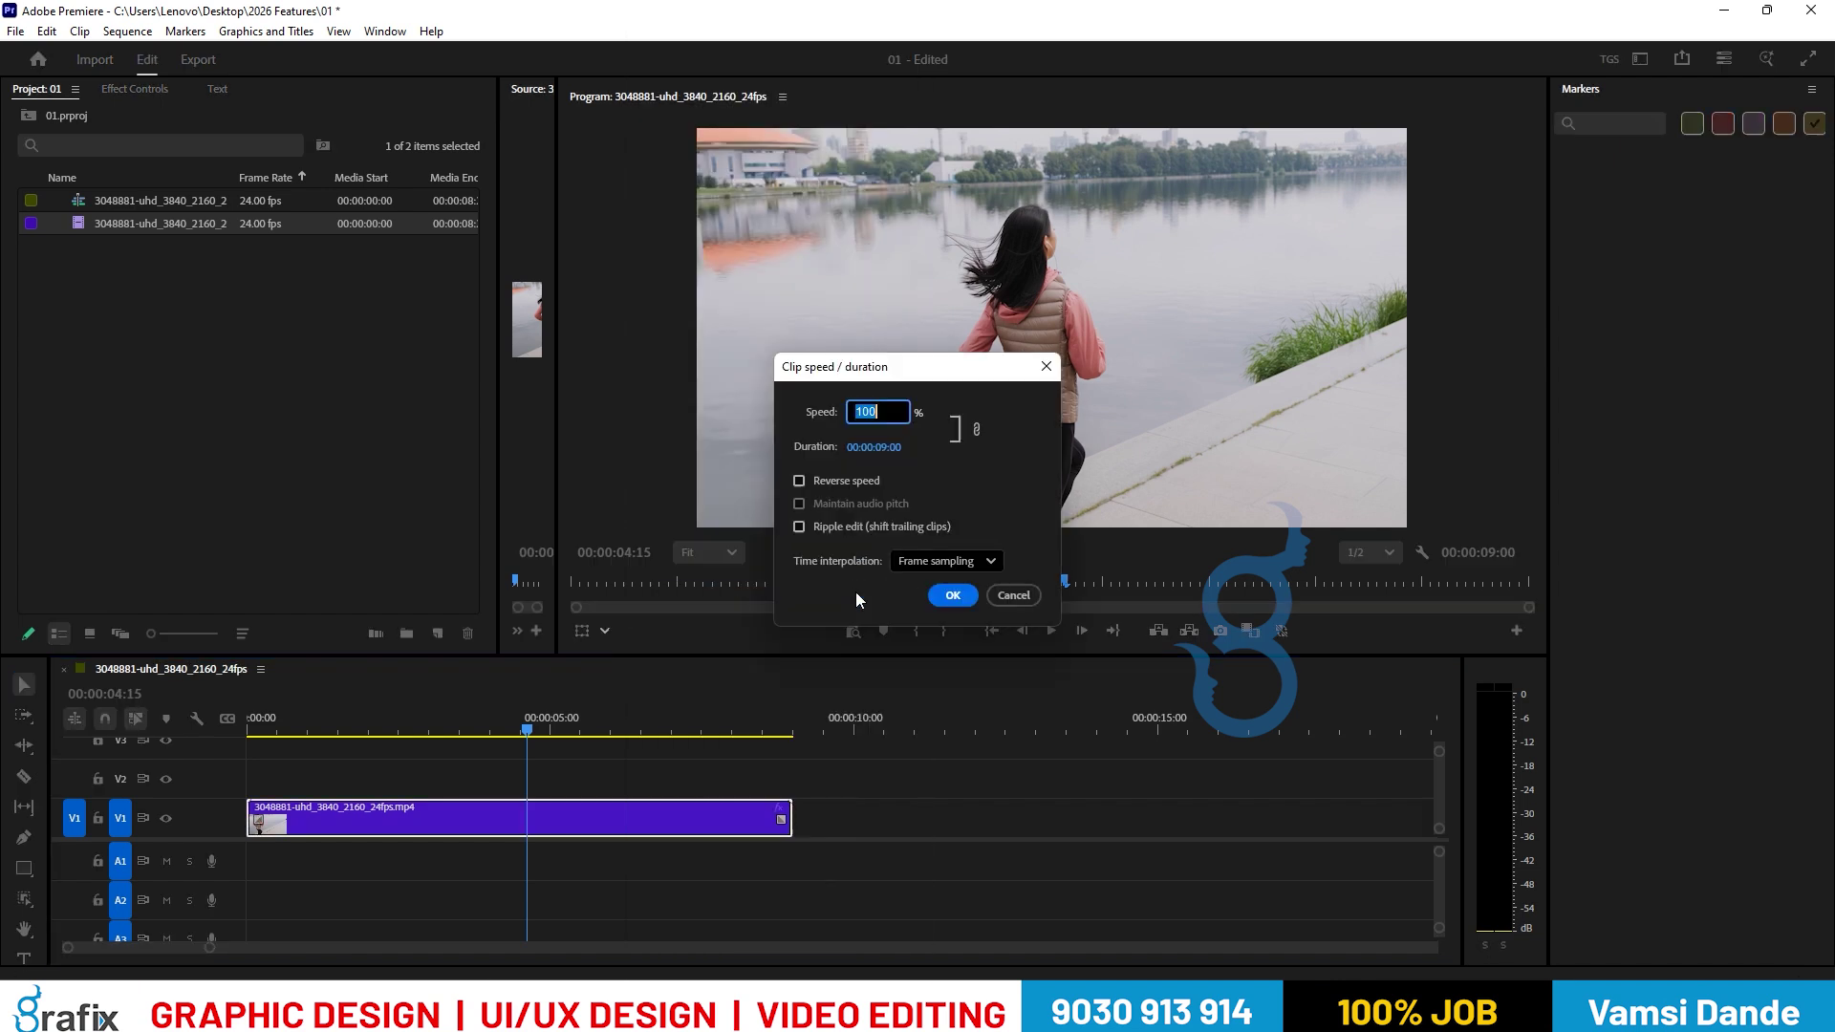
type("50")
key("Return")
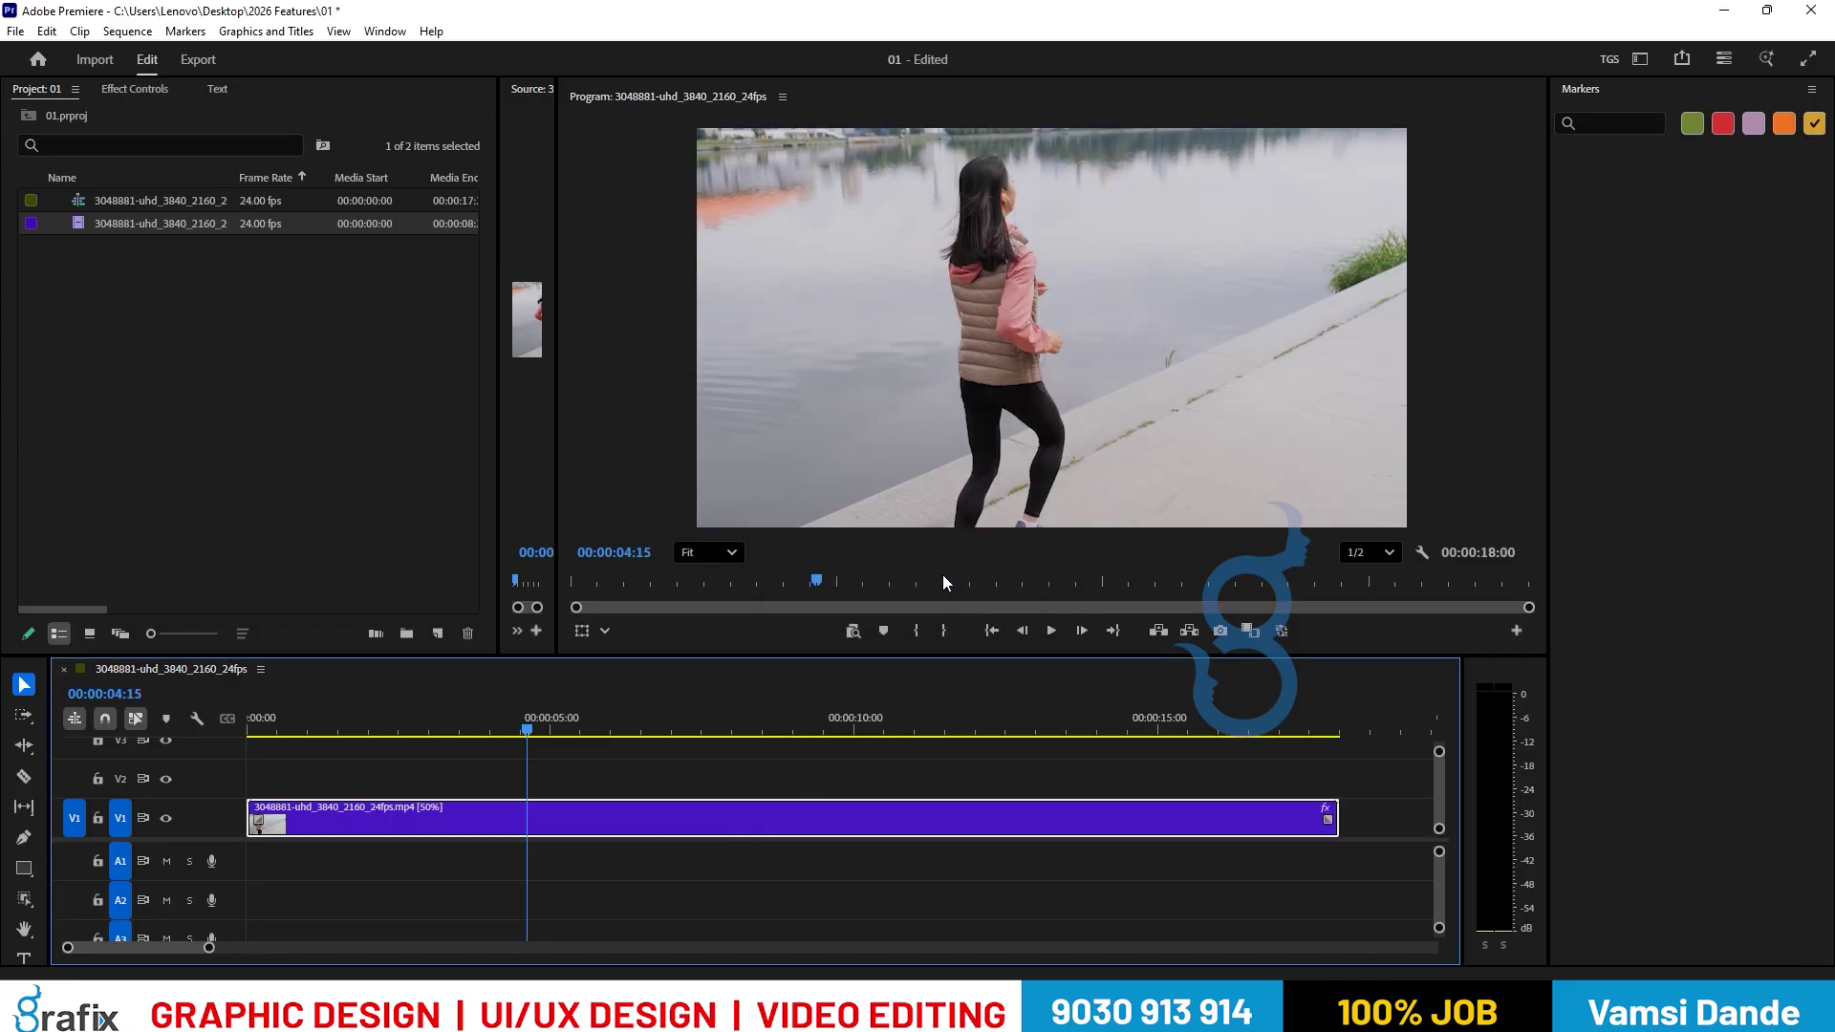
key("space")
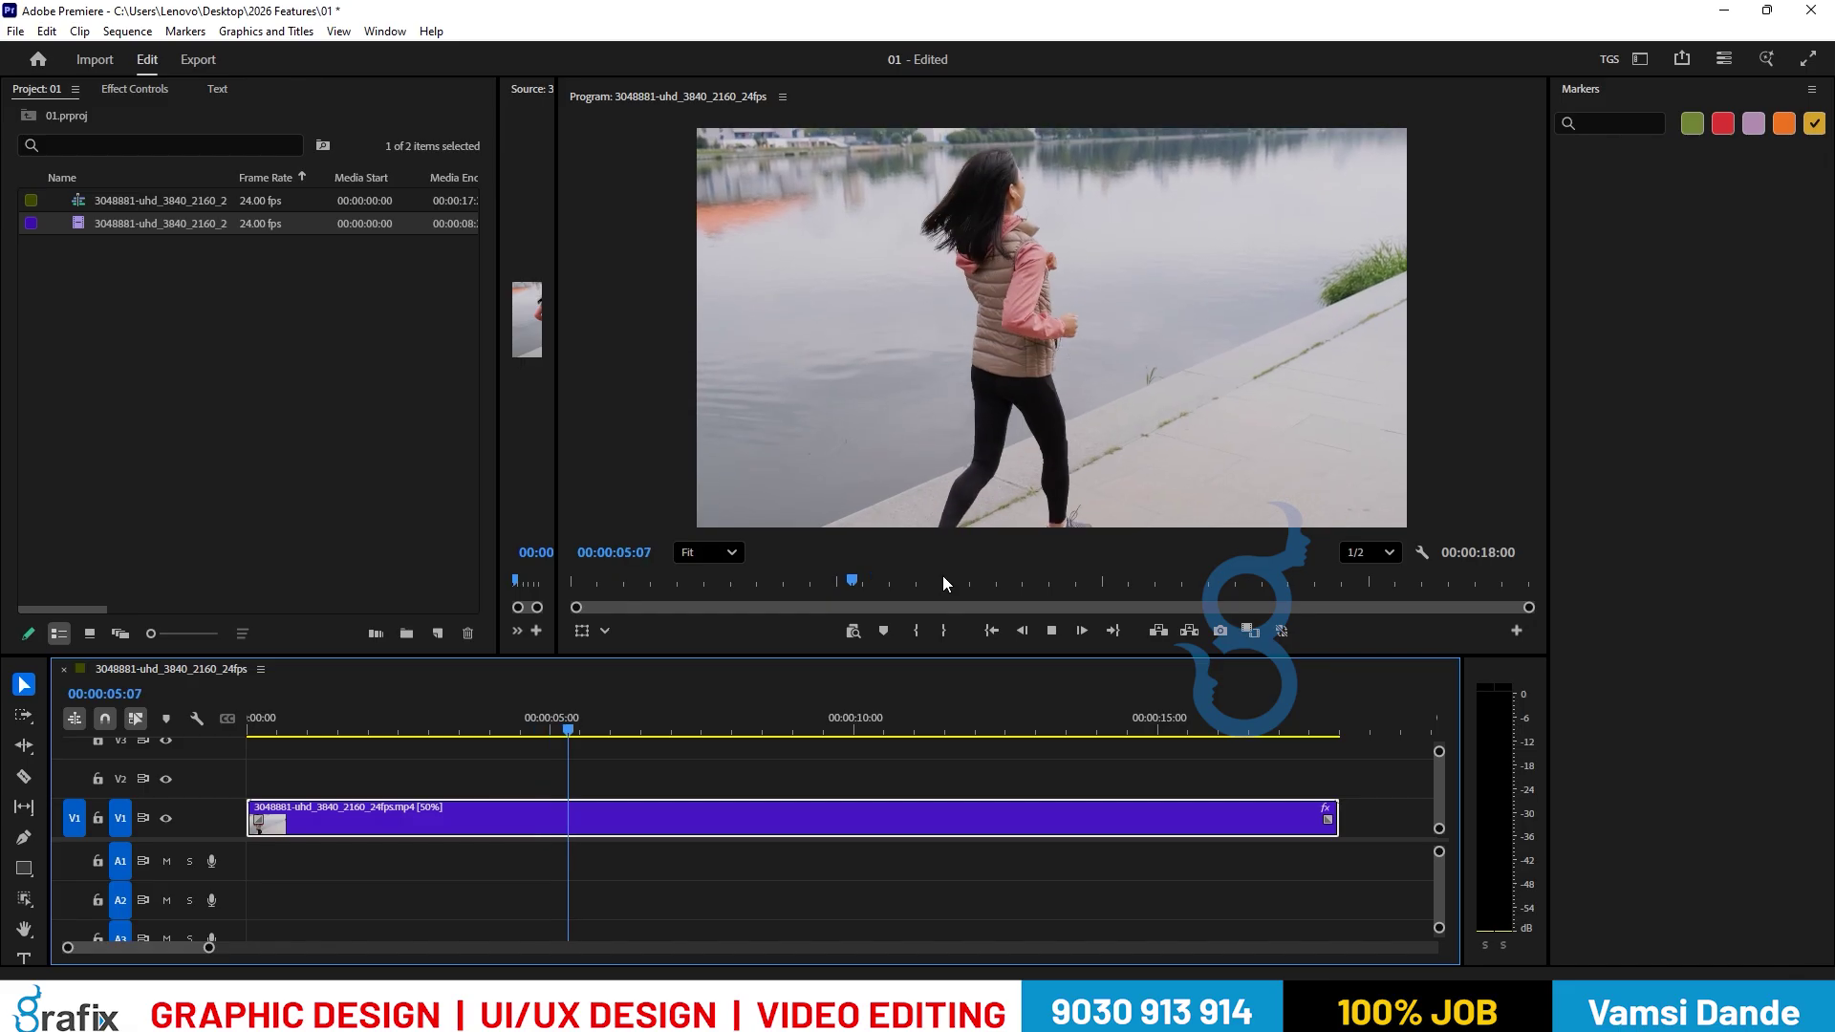
Set the runner clip's speed to 200% and play it from the beginning, stopping at 00:00:03:14.
right_click(939, 812)
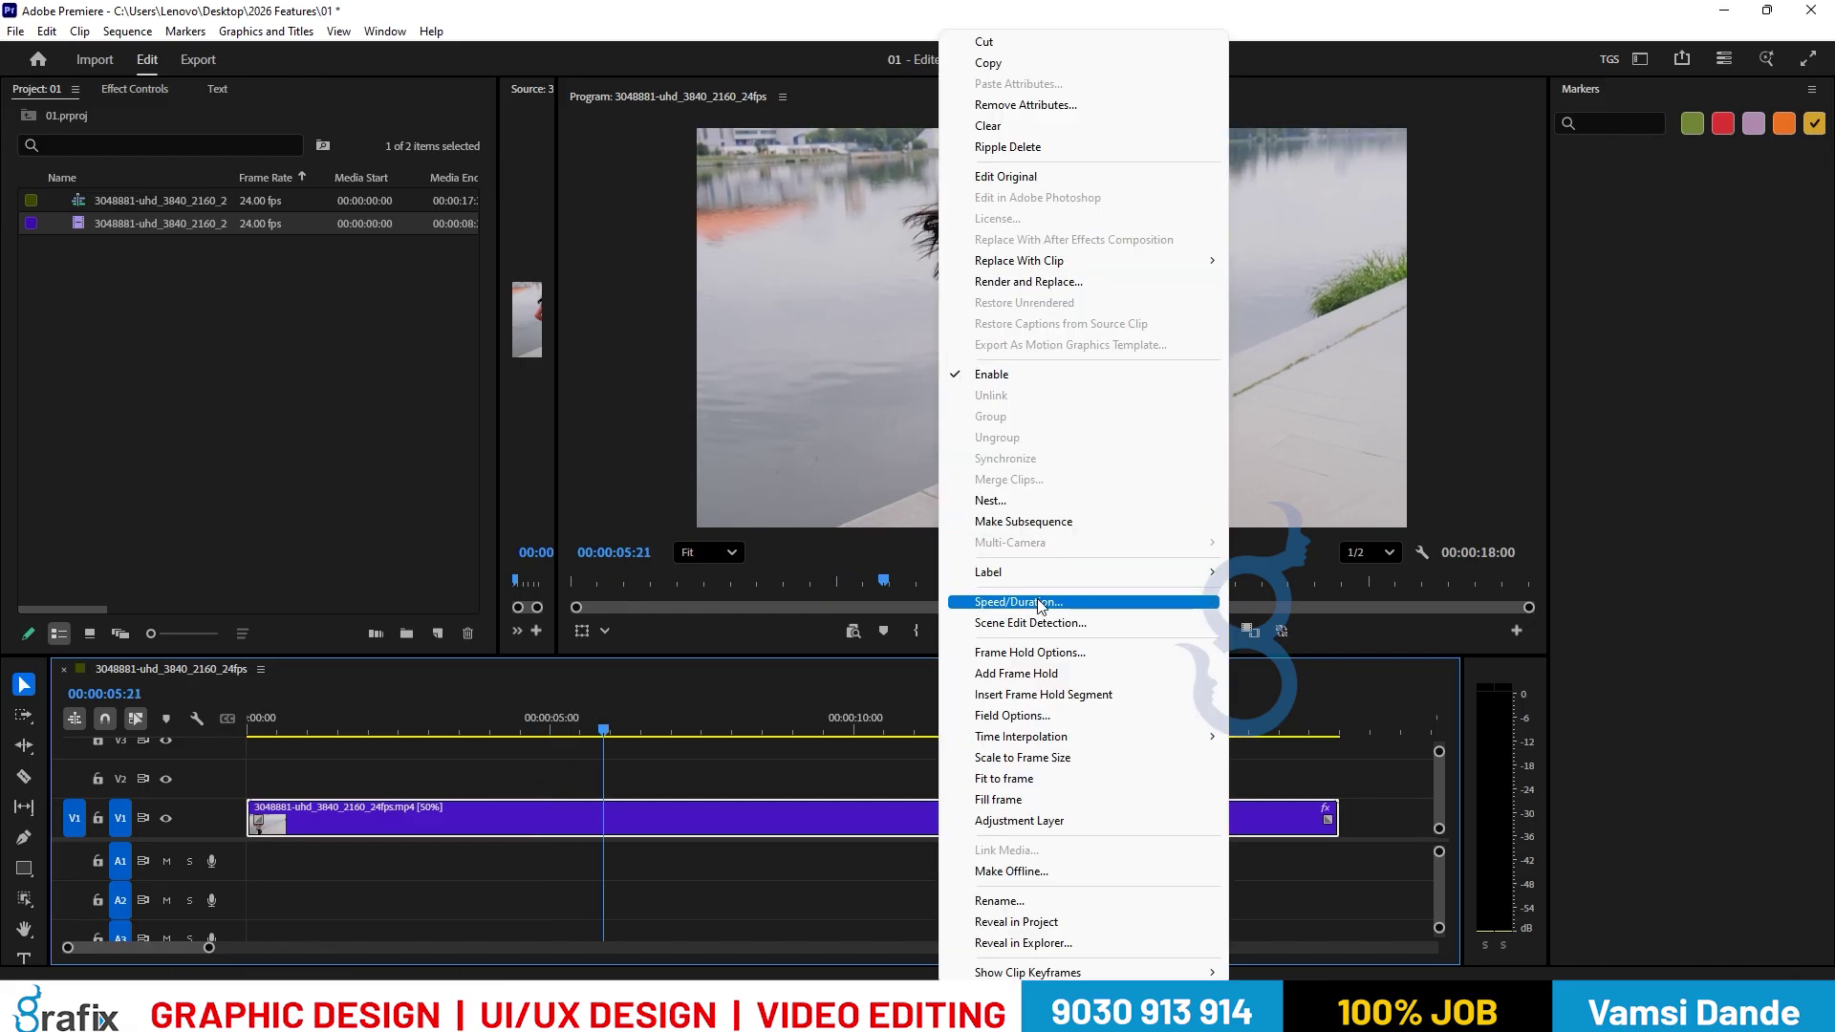
left_click(1028, 602)
type("200")
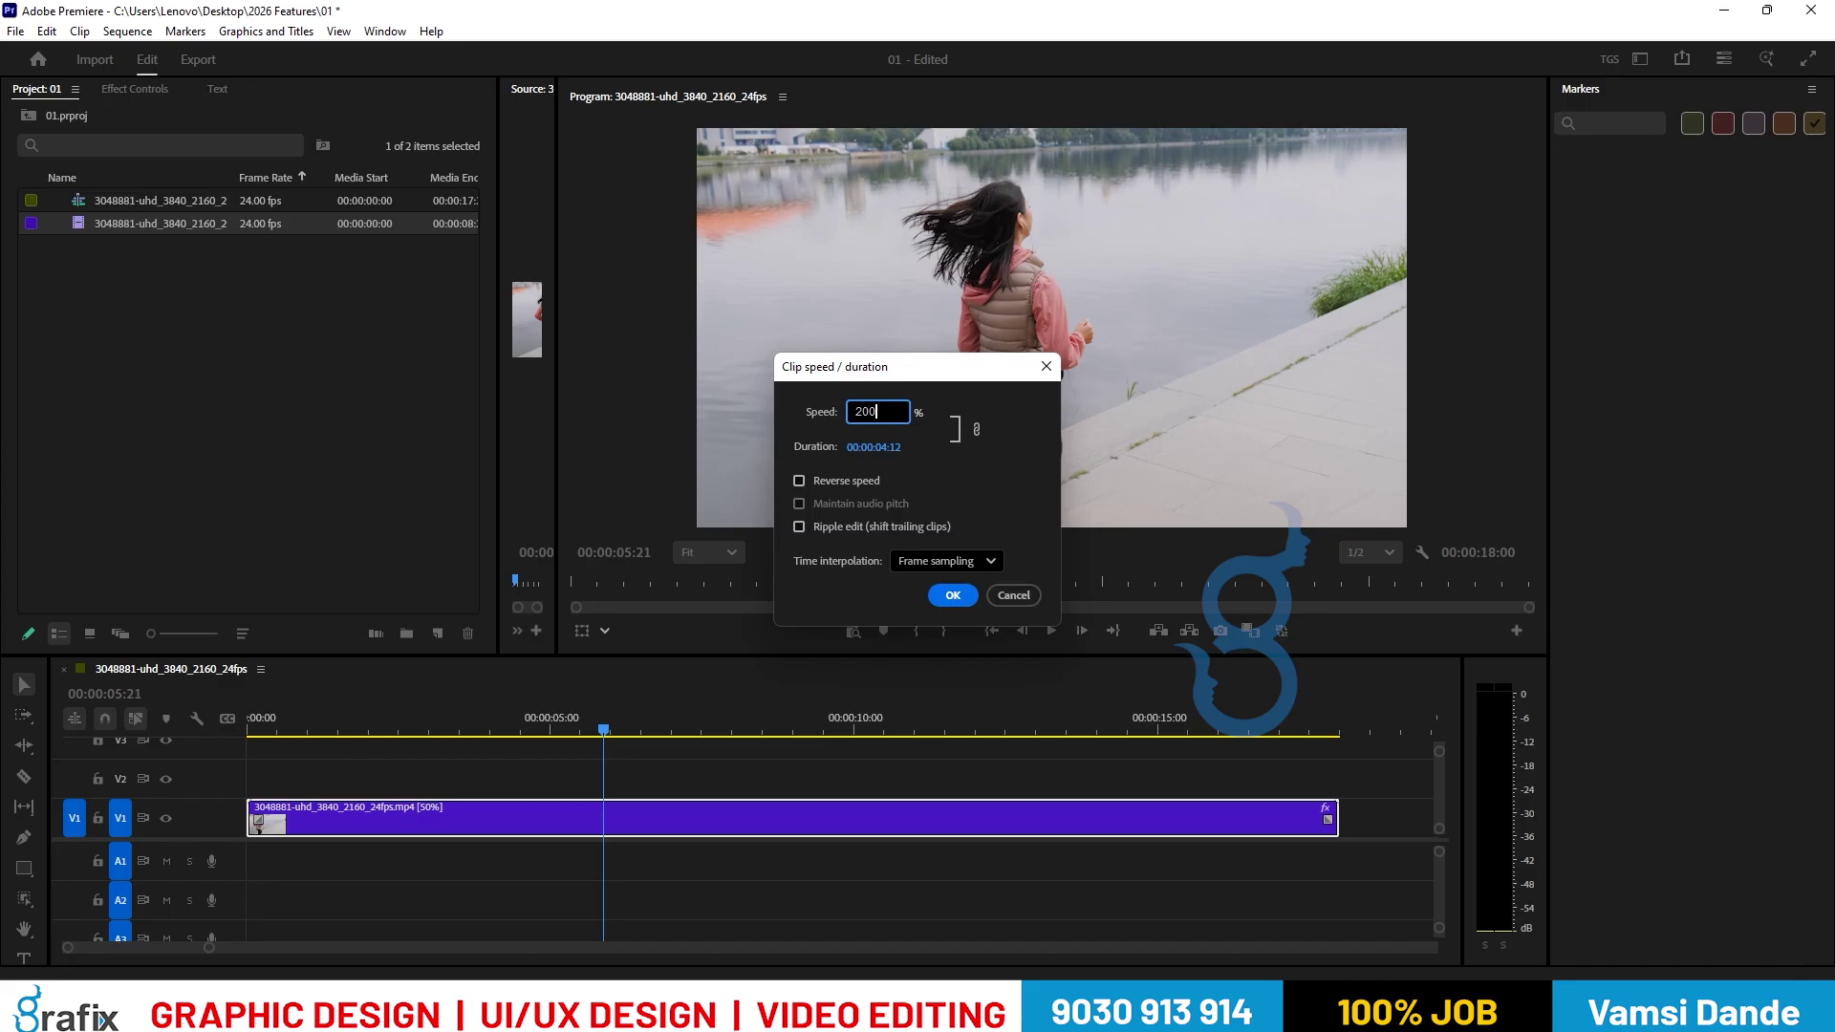
key("Return")
left_click_drag(605, 728, 184, 753)
key("space")
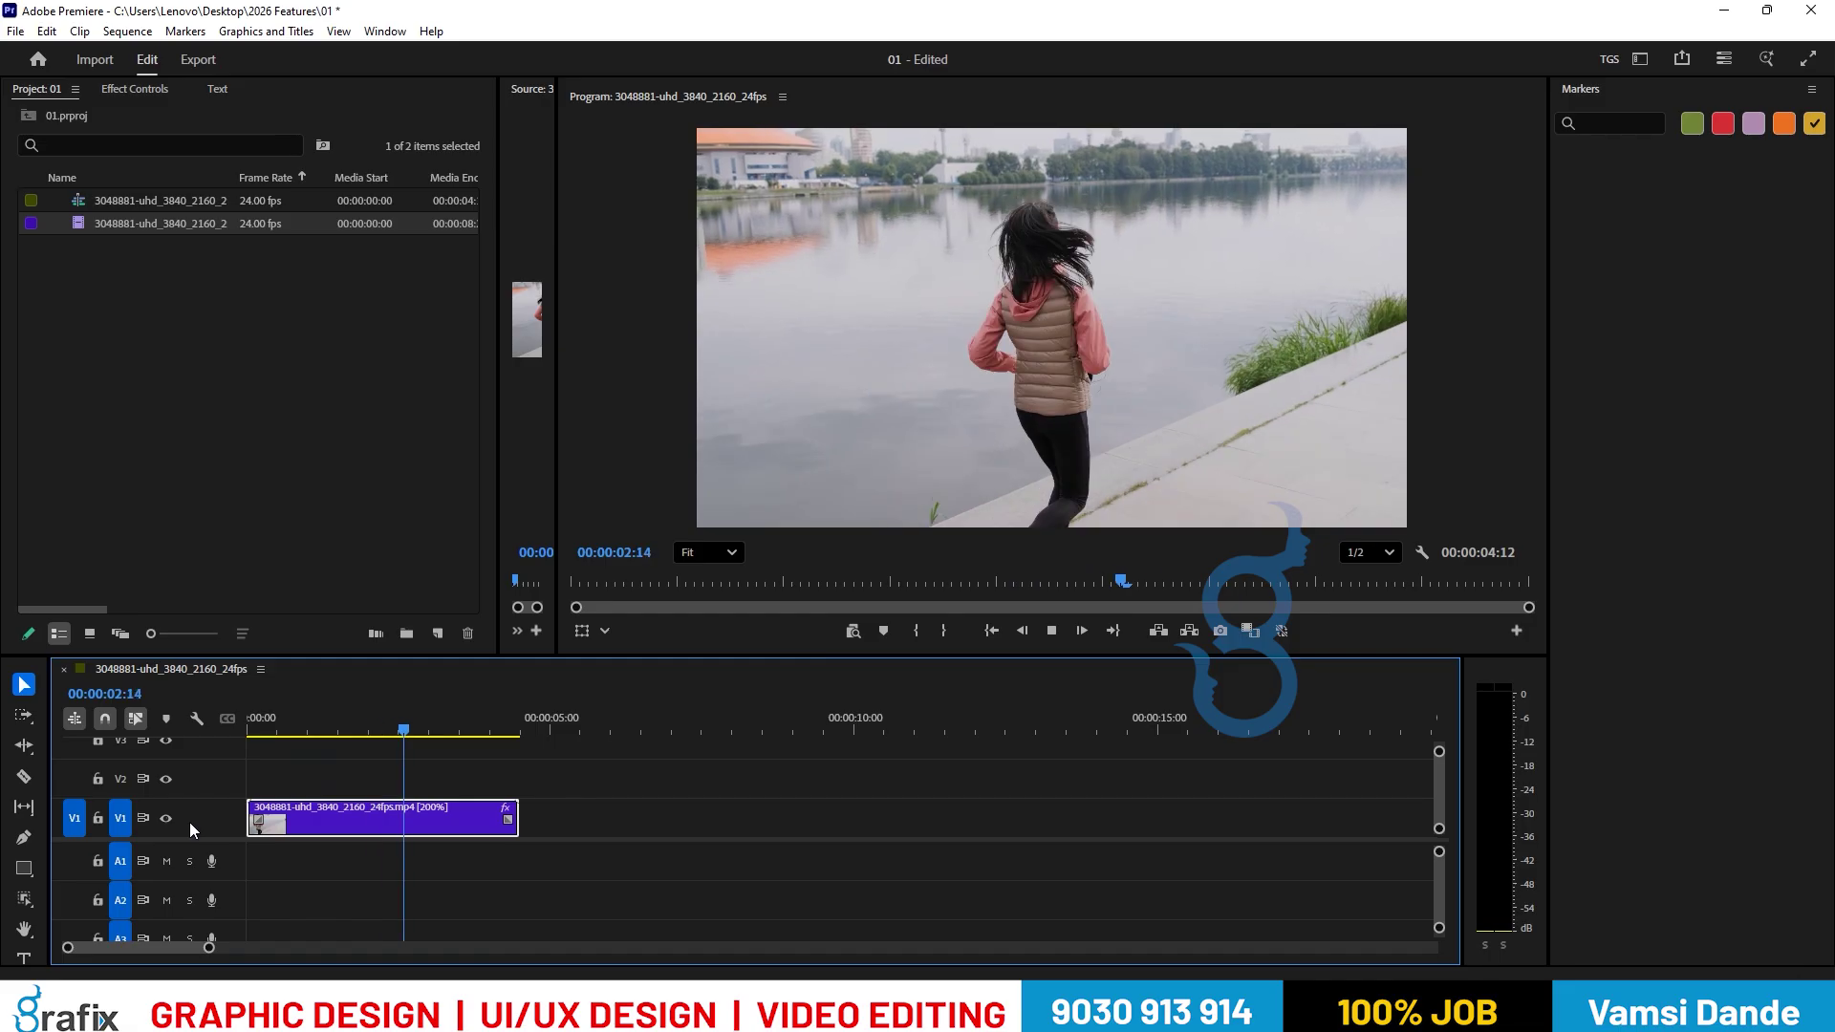
key("space")
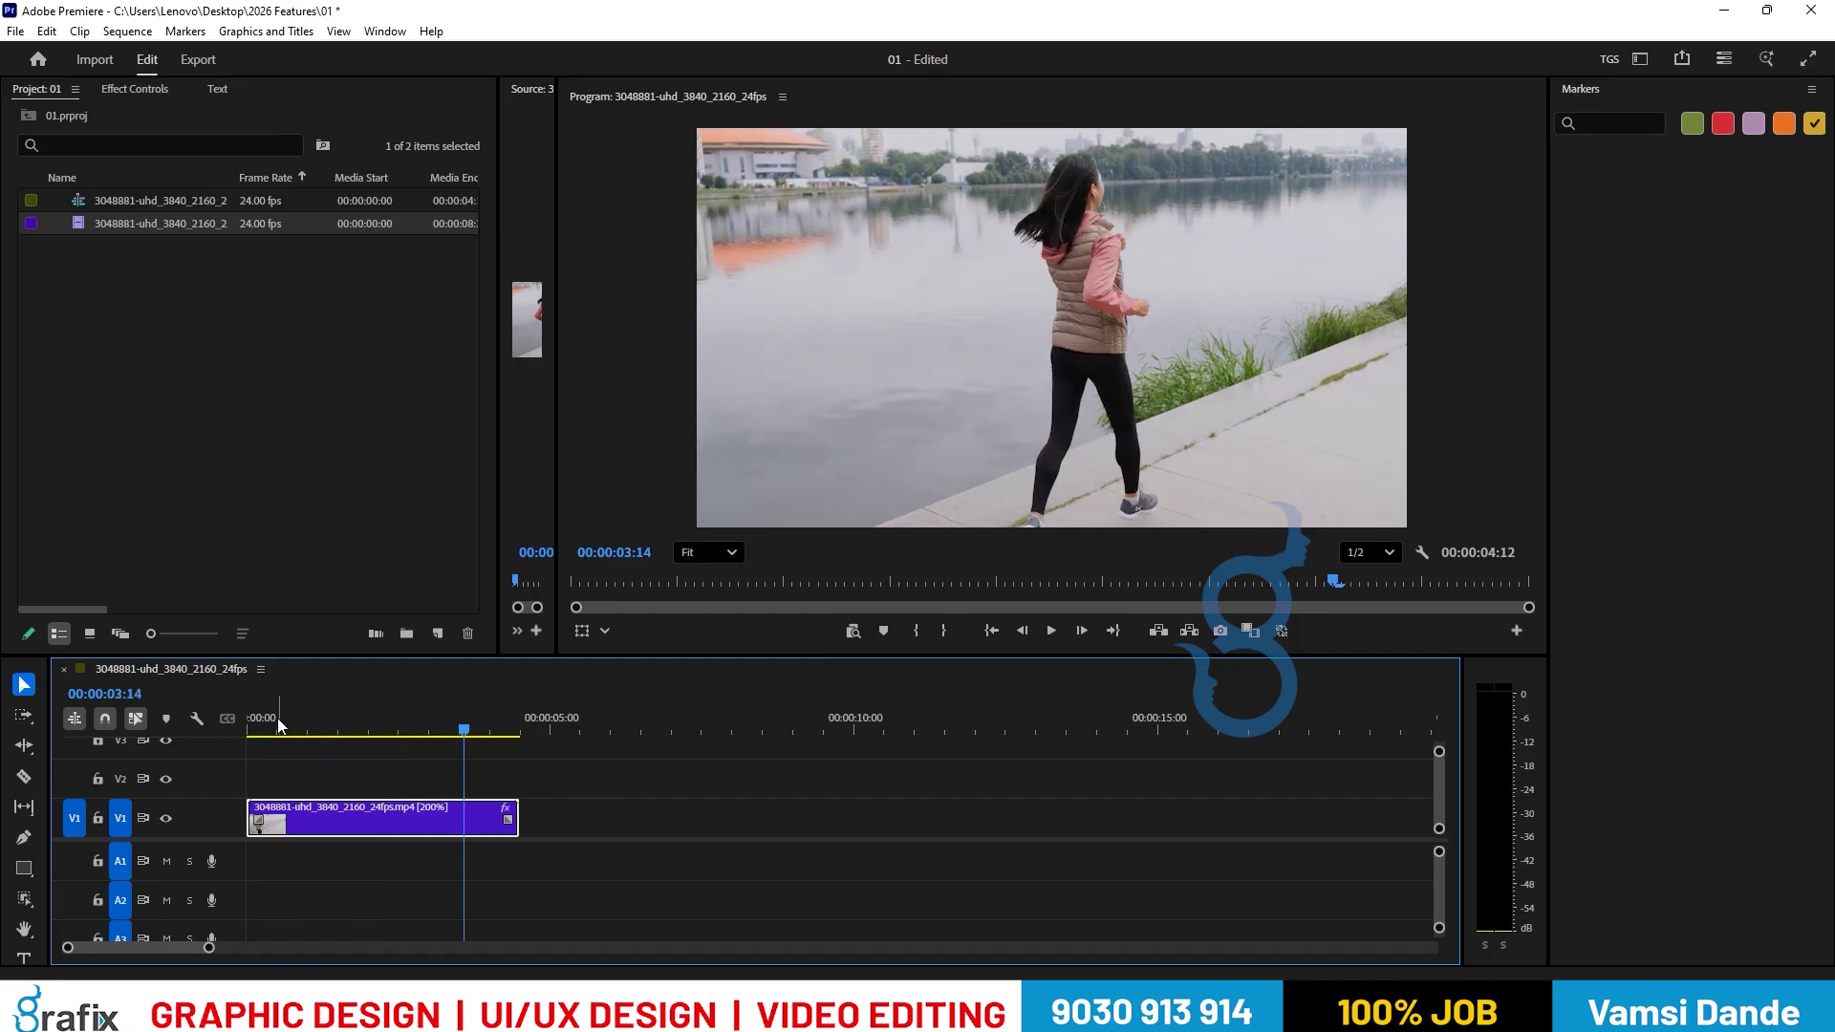
Mask the runner at the first frame with the Object Mask Tool, adding her missed forearm to the selection.
key("Home")
left_click(23, 898)
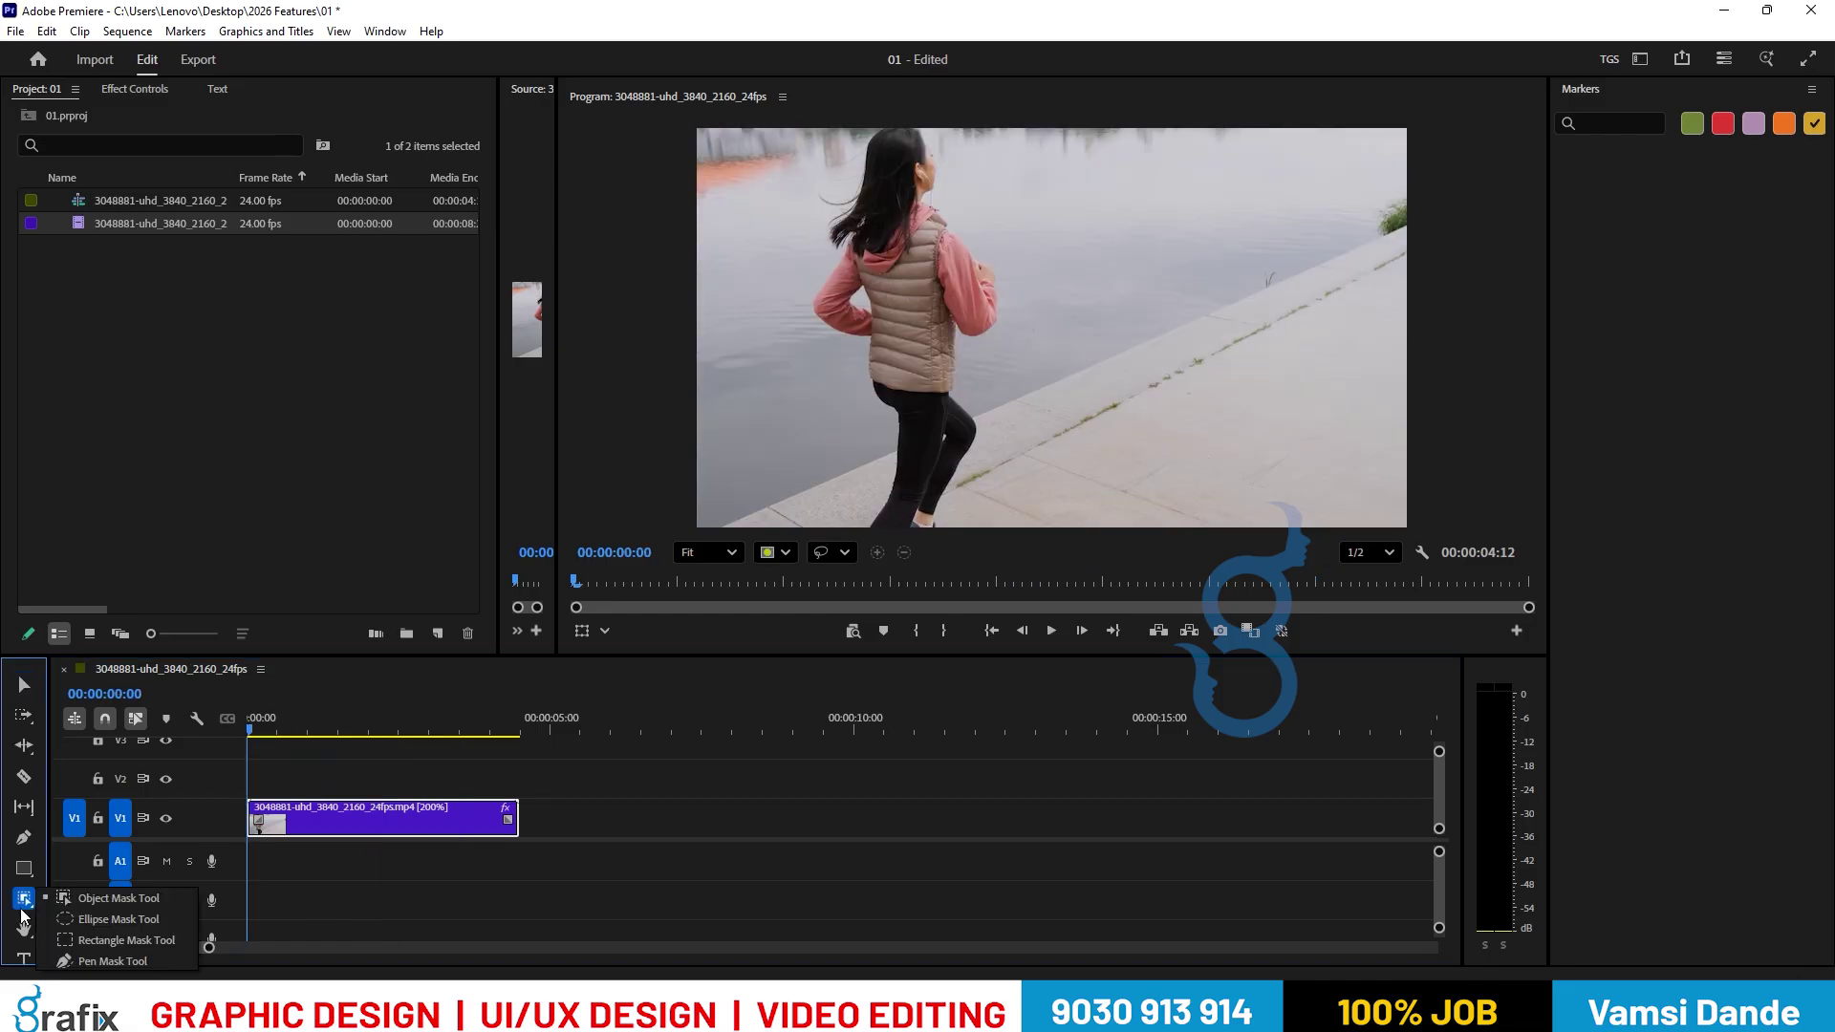
left_click(67, 901)
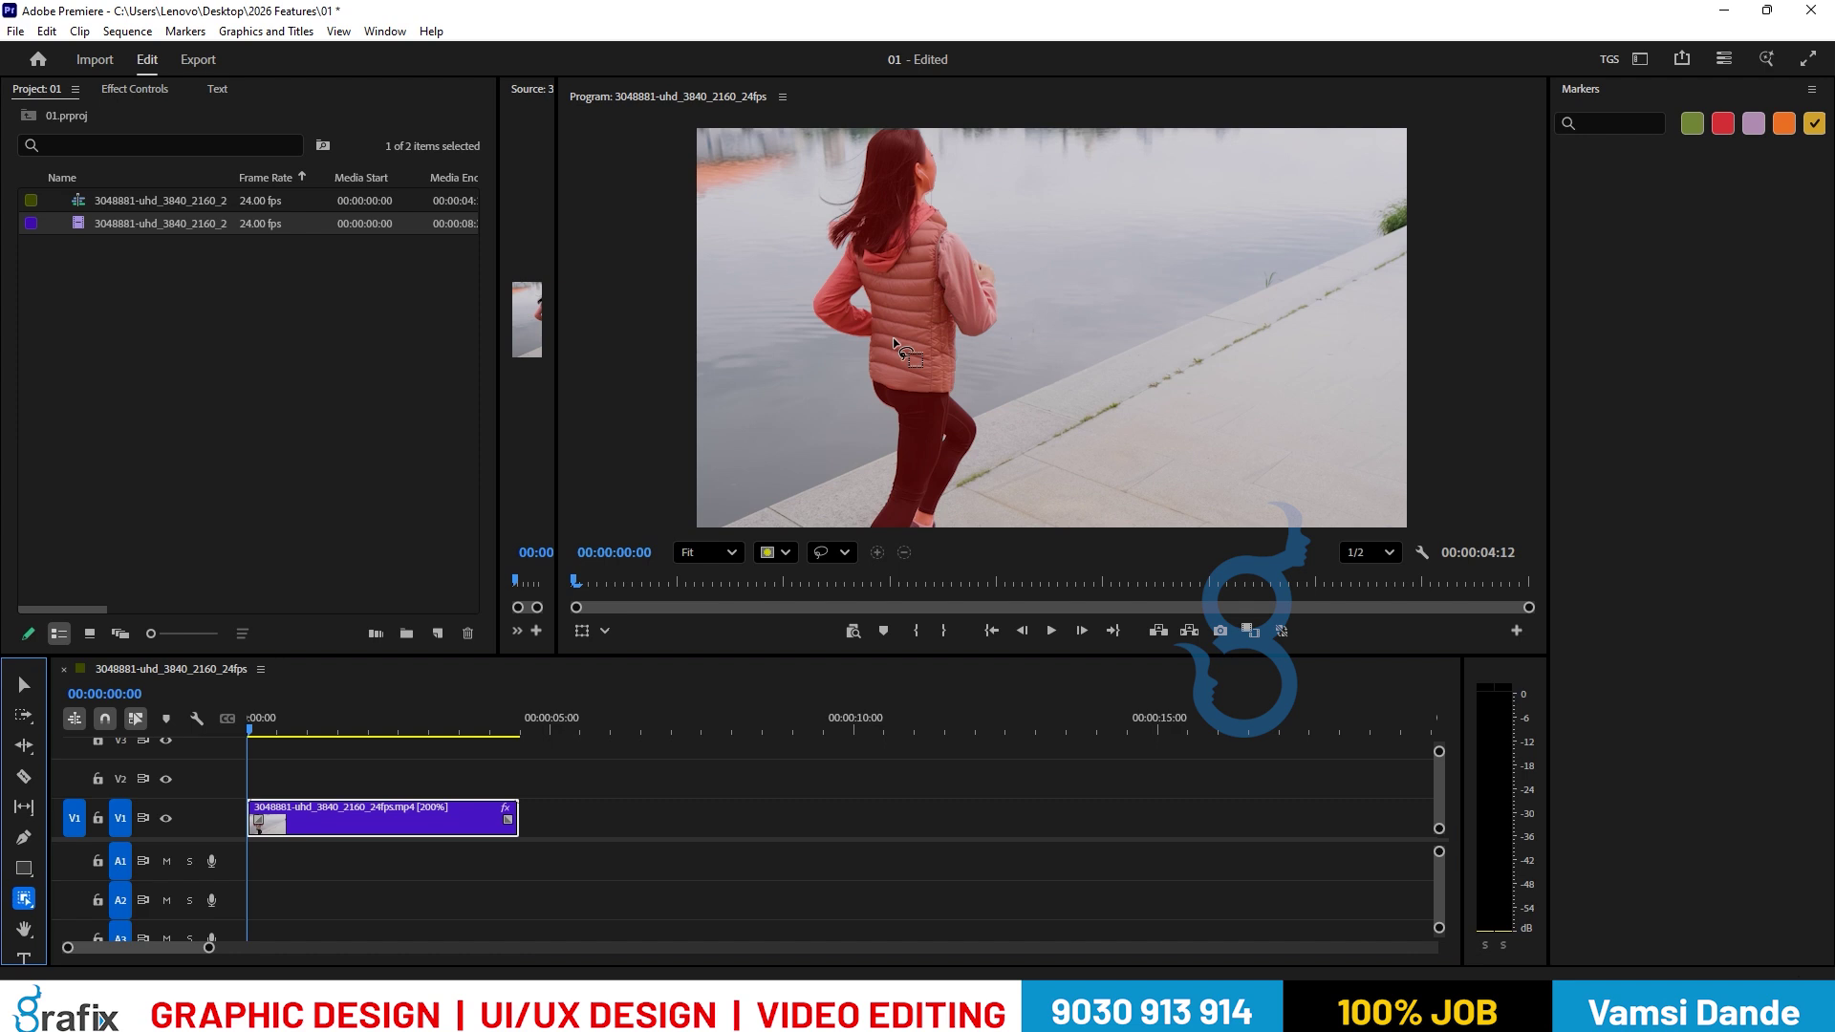
left_click(949, 286)
left_click(987, 287)
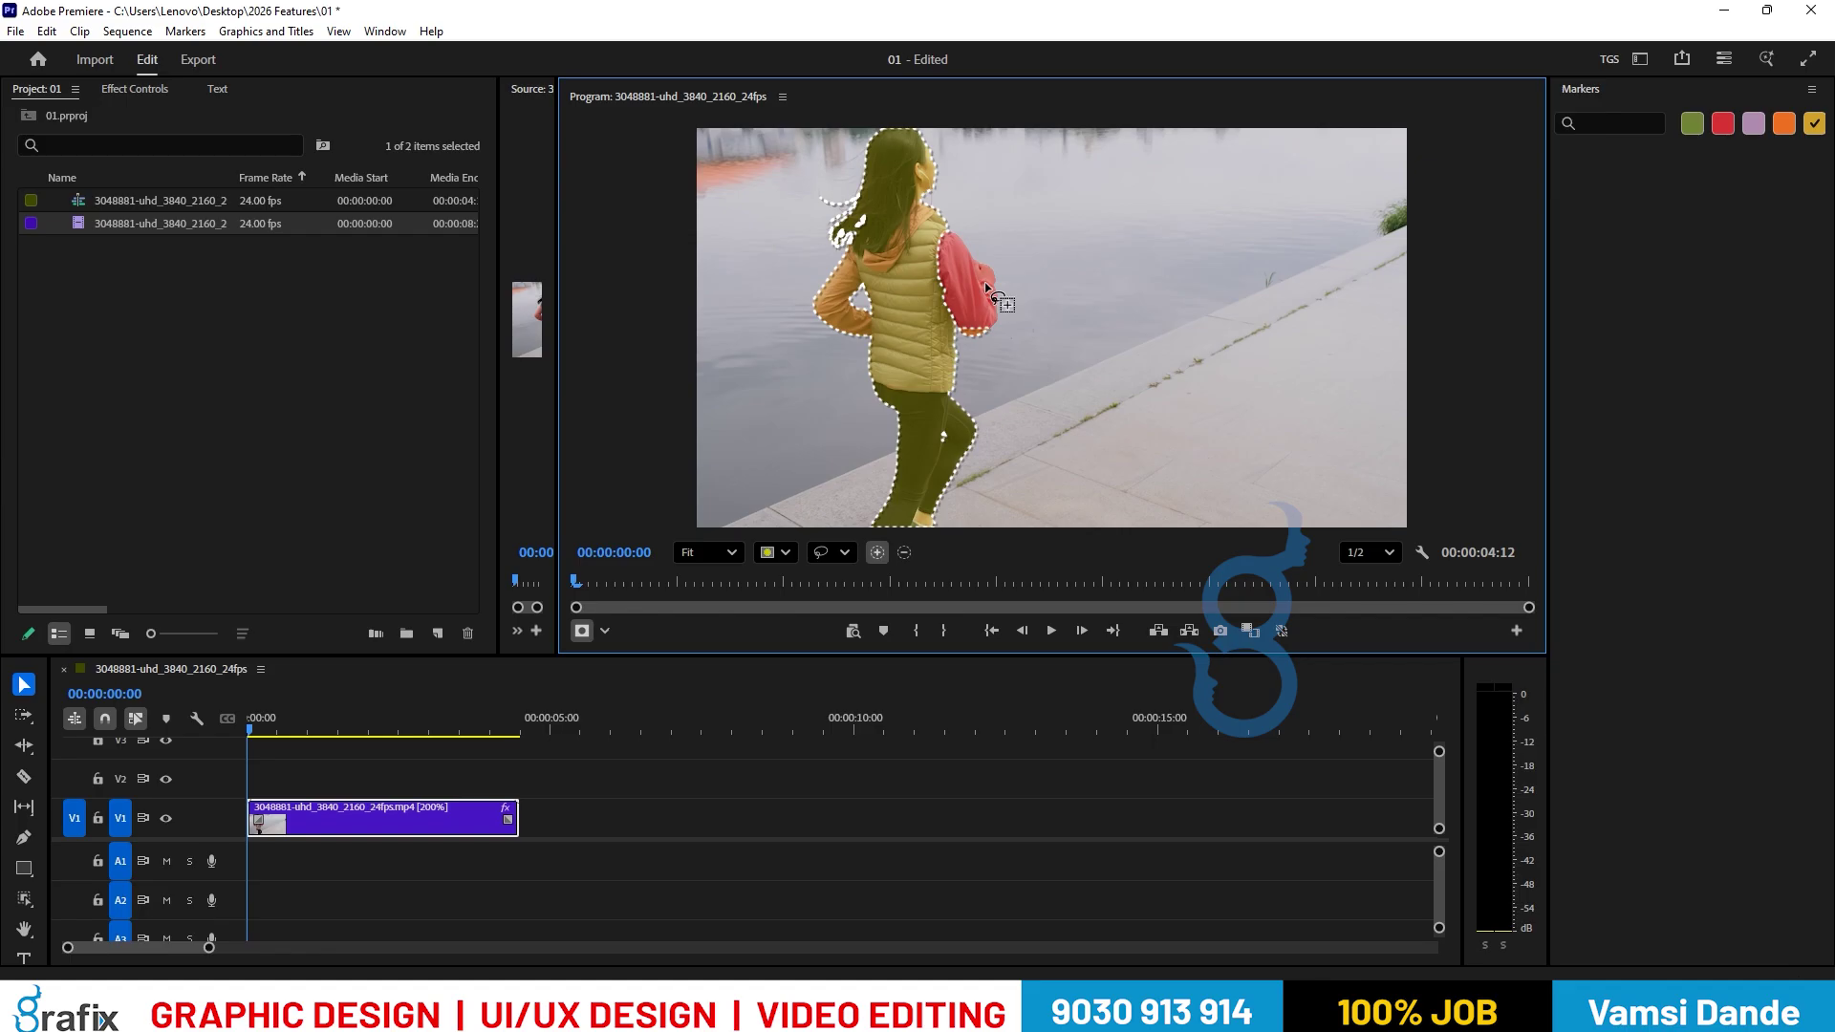
left_click(988, 289)
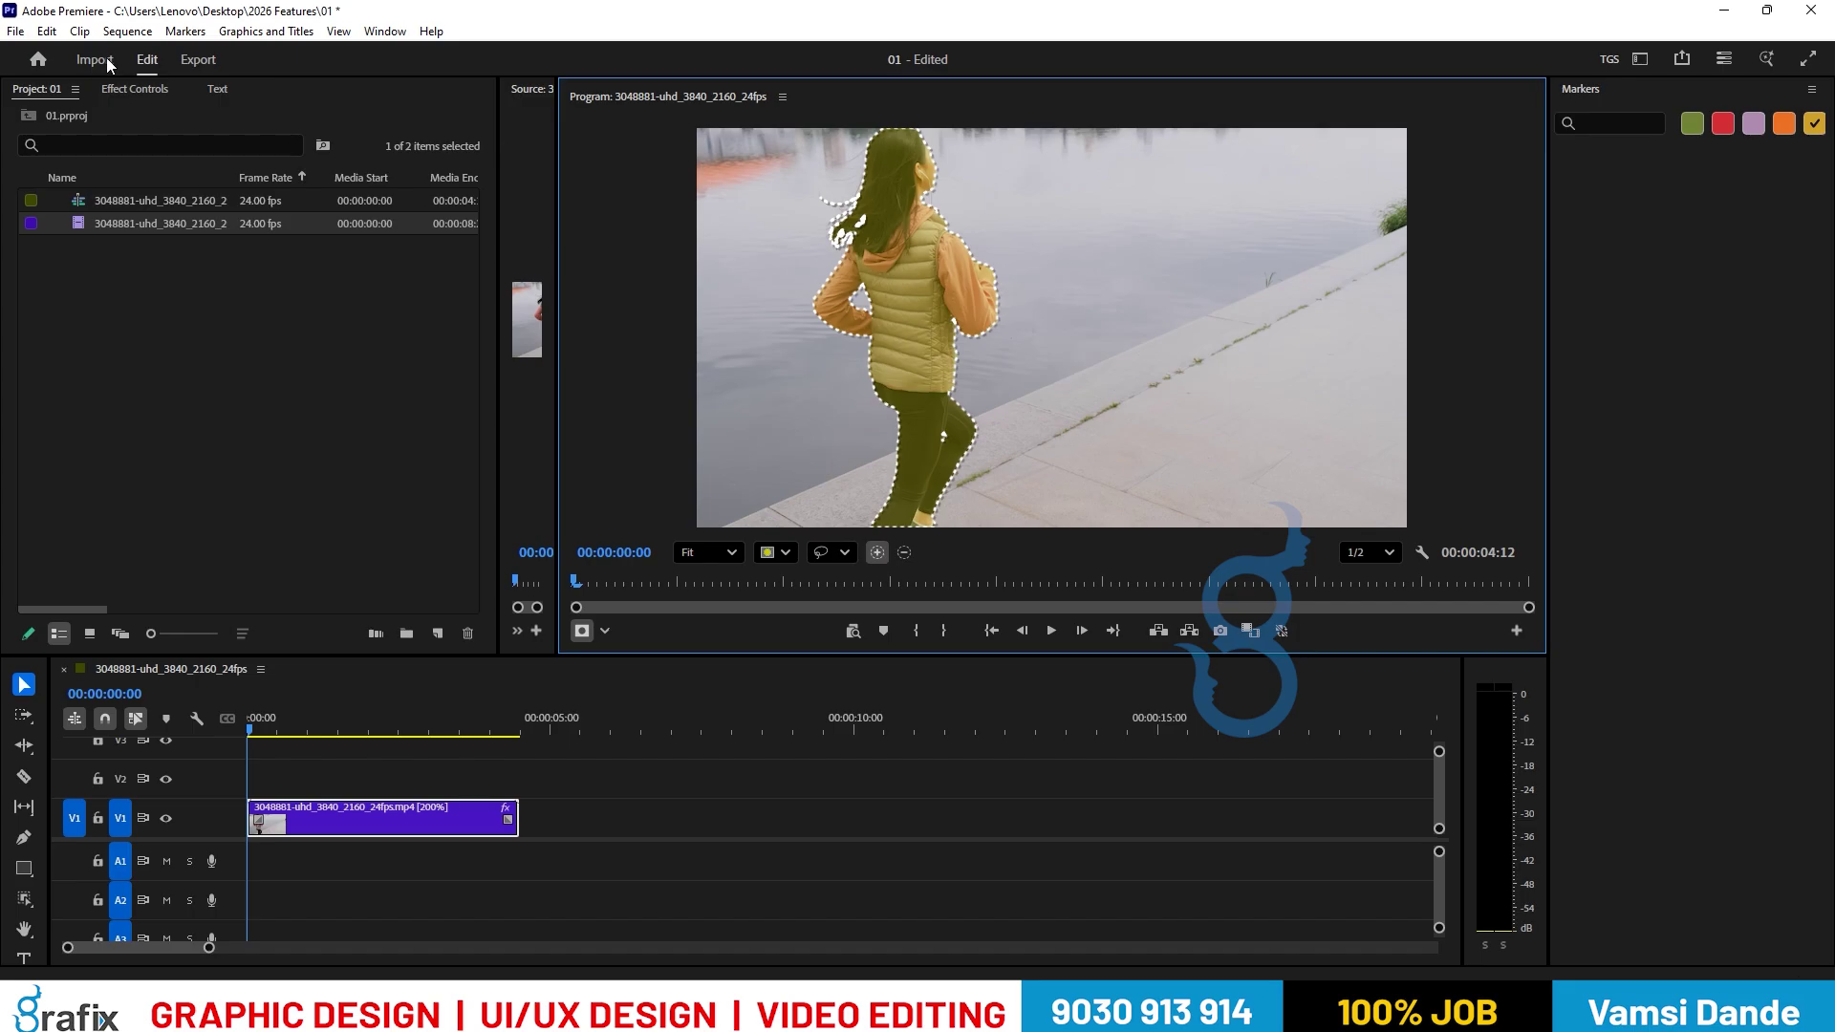
Track the object mask forward through the whole clip and move the playhead back to 00:00:02:11.
left_click(135, 86)
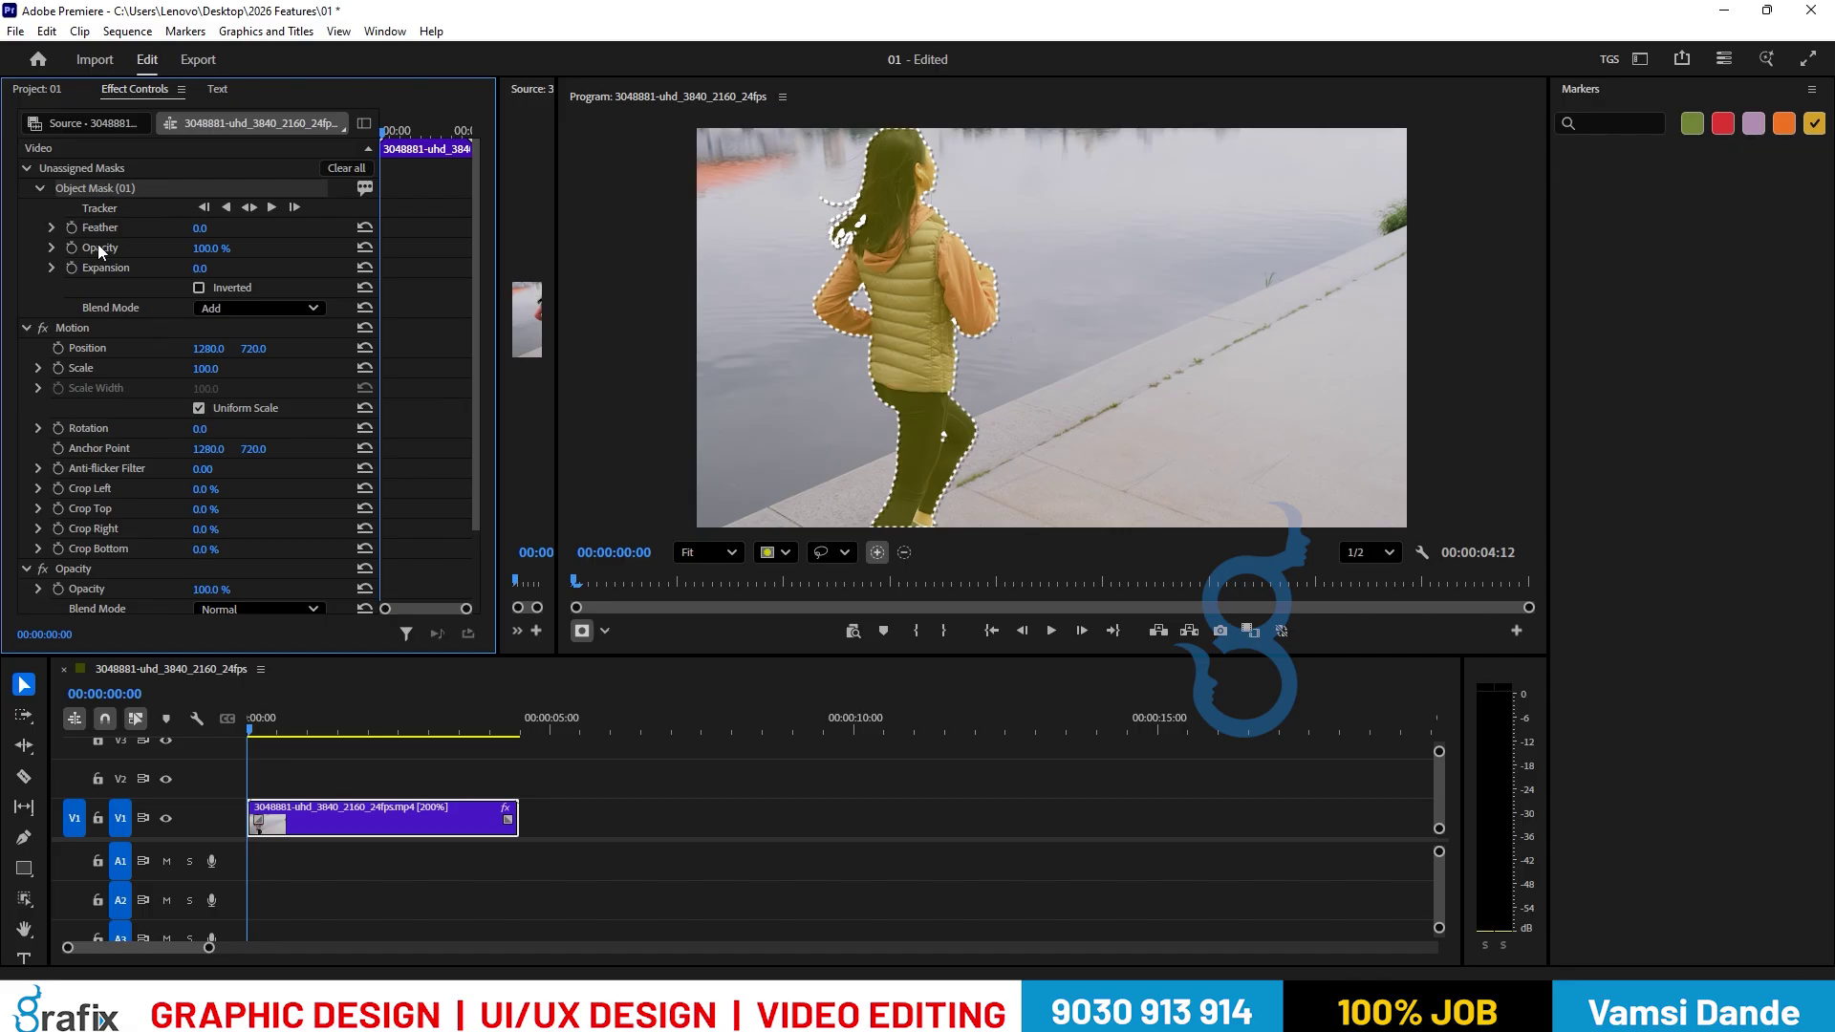
left_click(267, 212)
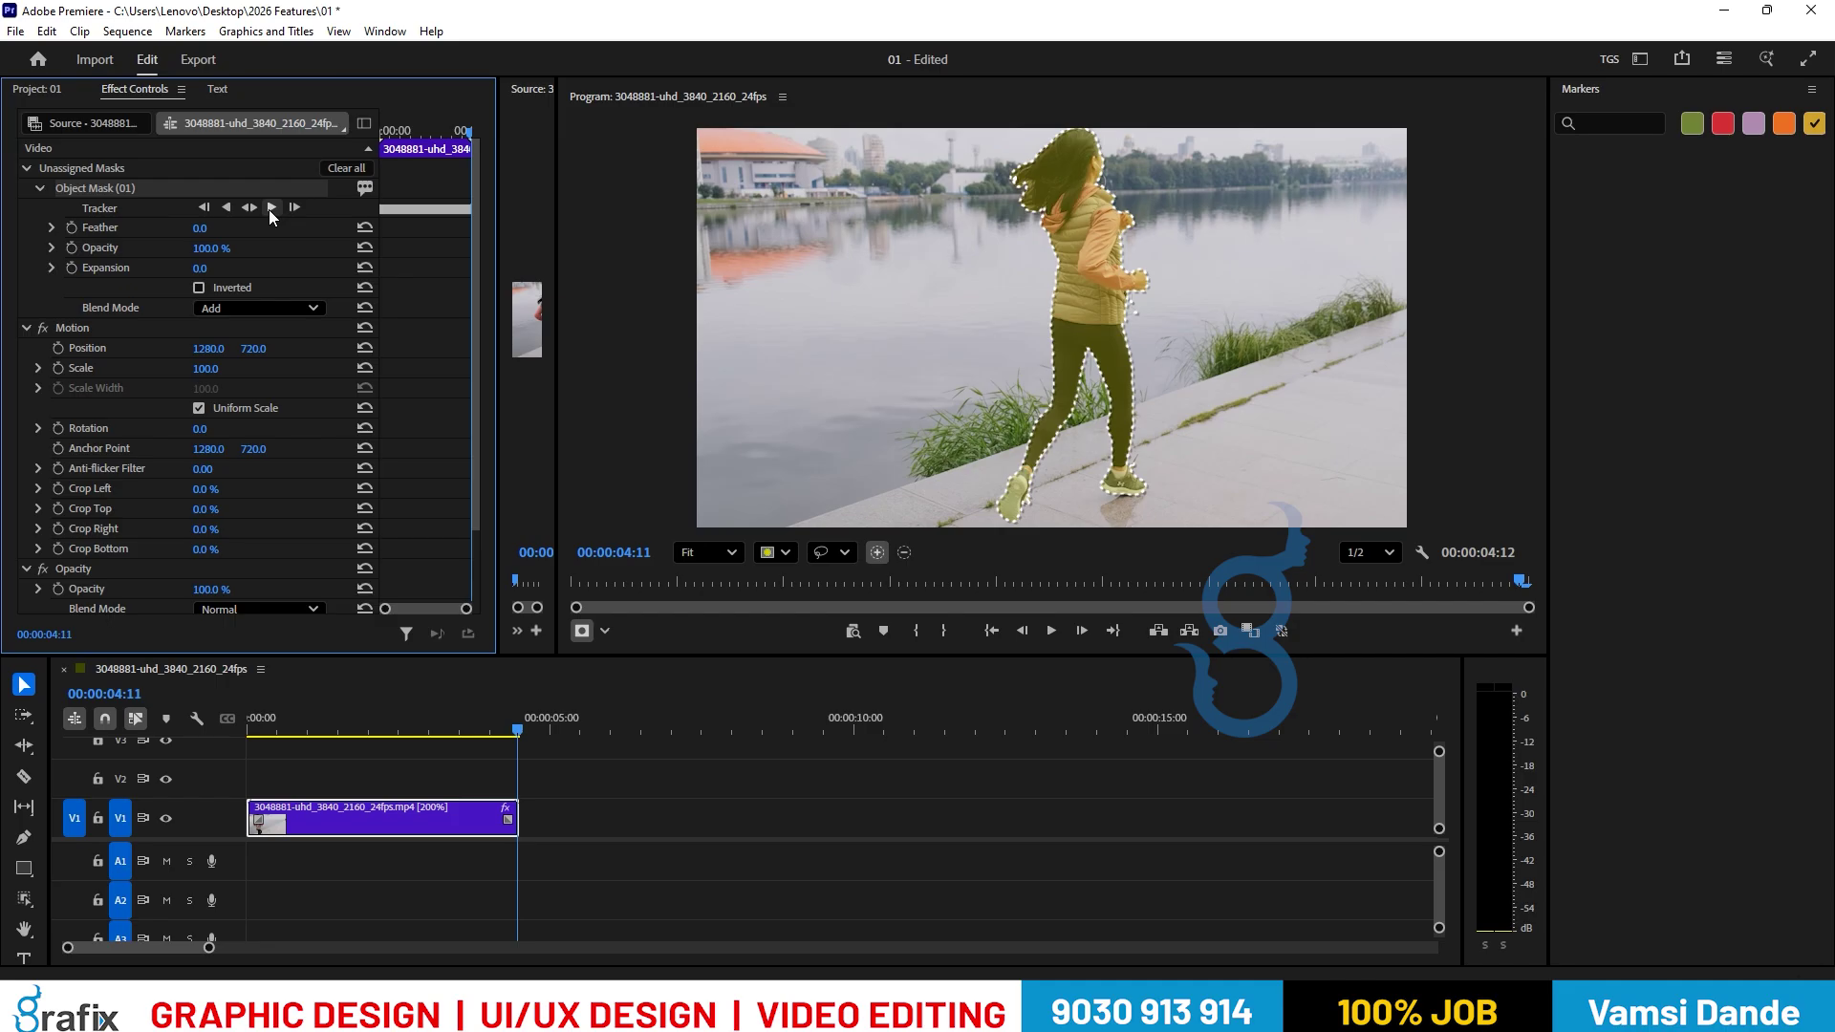
left_click_drag(503, 731, 396, 729)
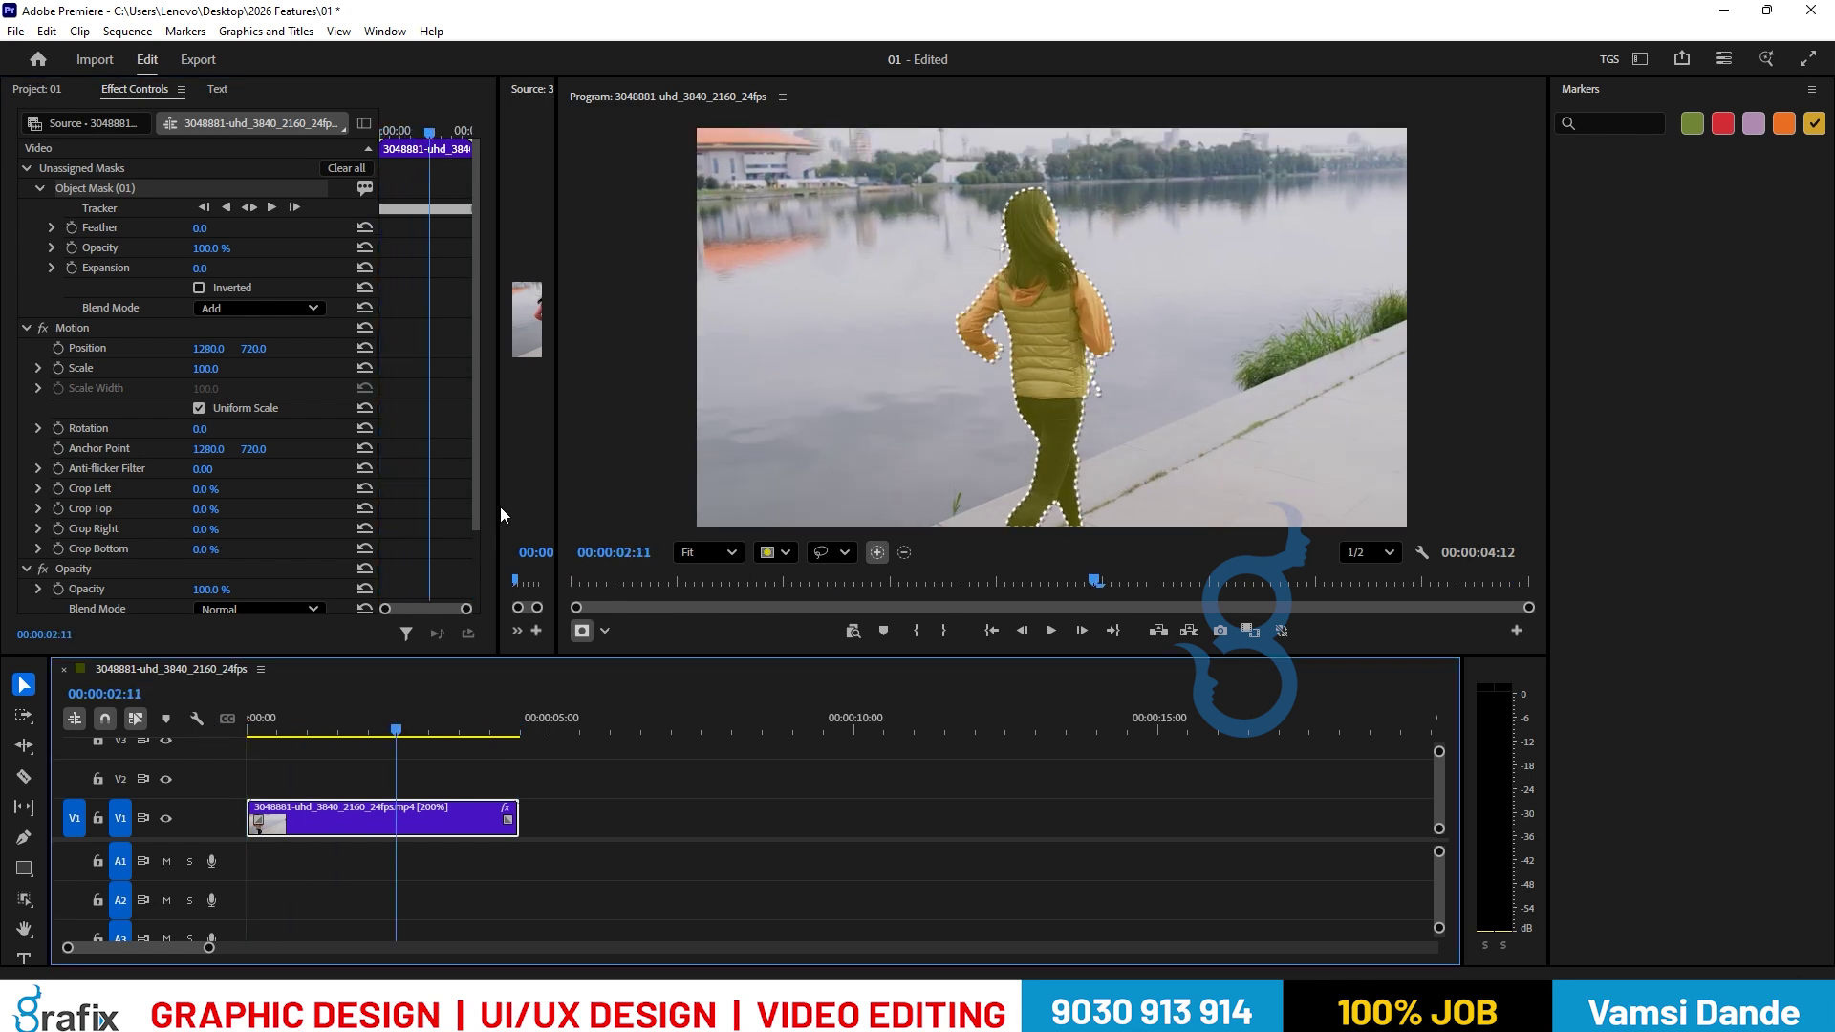
Widen the effect controls and zoom out their keyframe timeline to examine the object mask's tracking keyframes and parameters.
left_click_drag(495, 508, 829, 535)
mouse_move(800, 609)
left_mouse_down()
mouse_move(628, 612)
mouse_move(788, 613)
left_mouse_up()
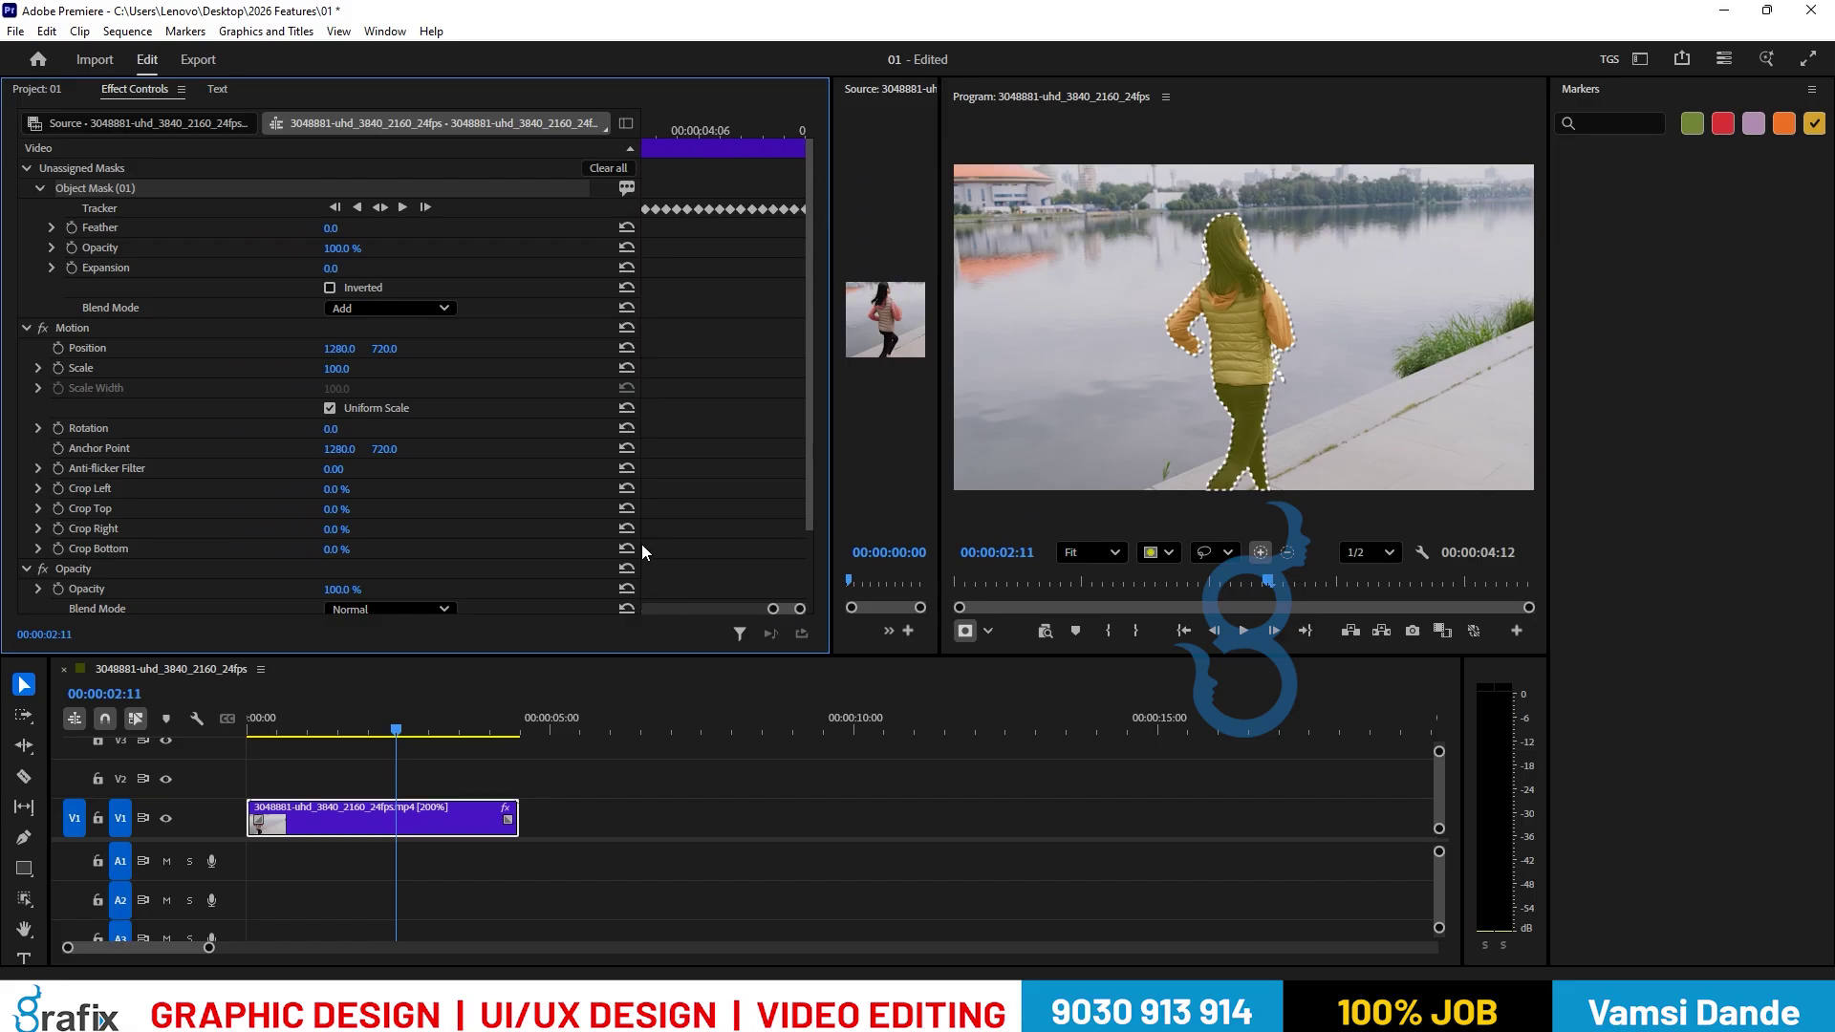
left_click_drag(641, 543, 537, 543)
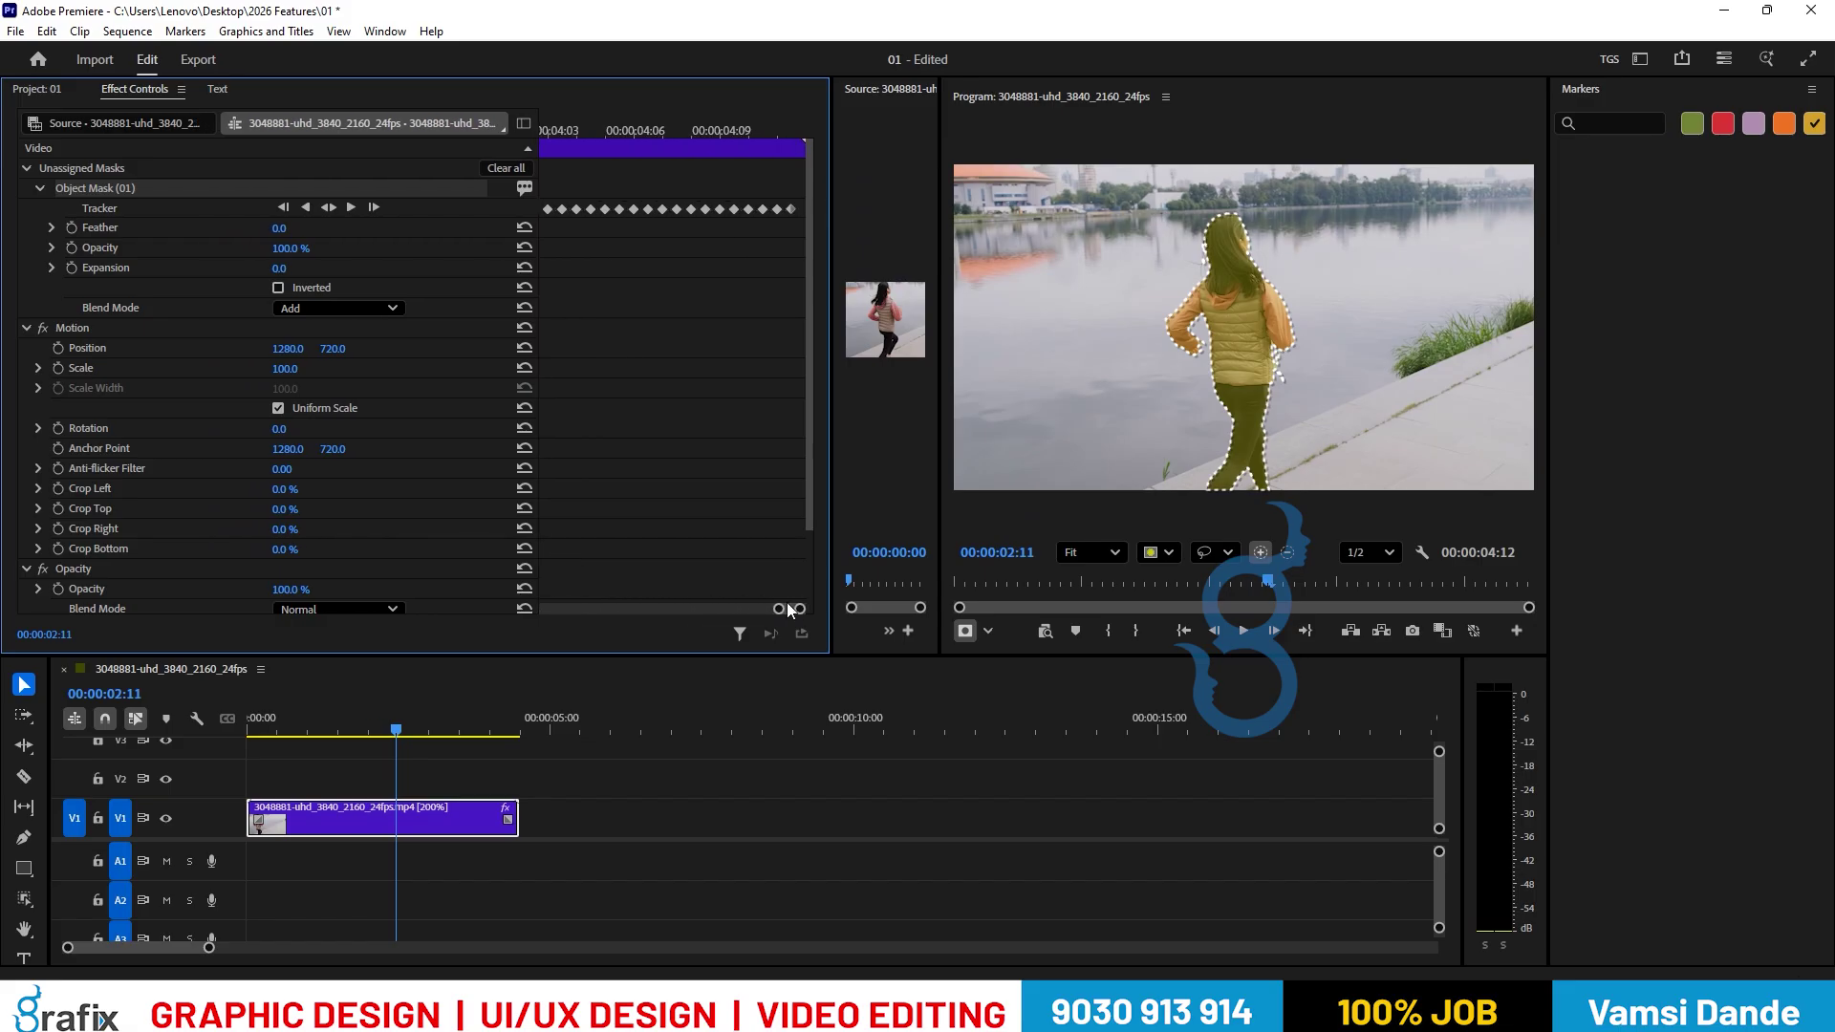
left_click_drag(780, 609, 653, 609)
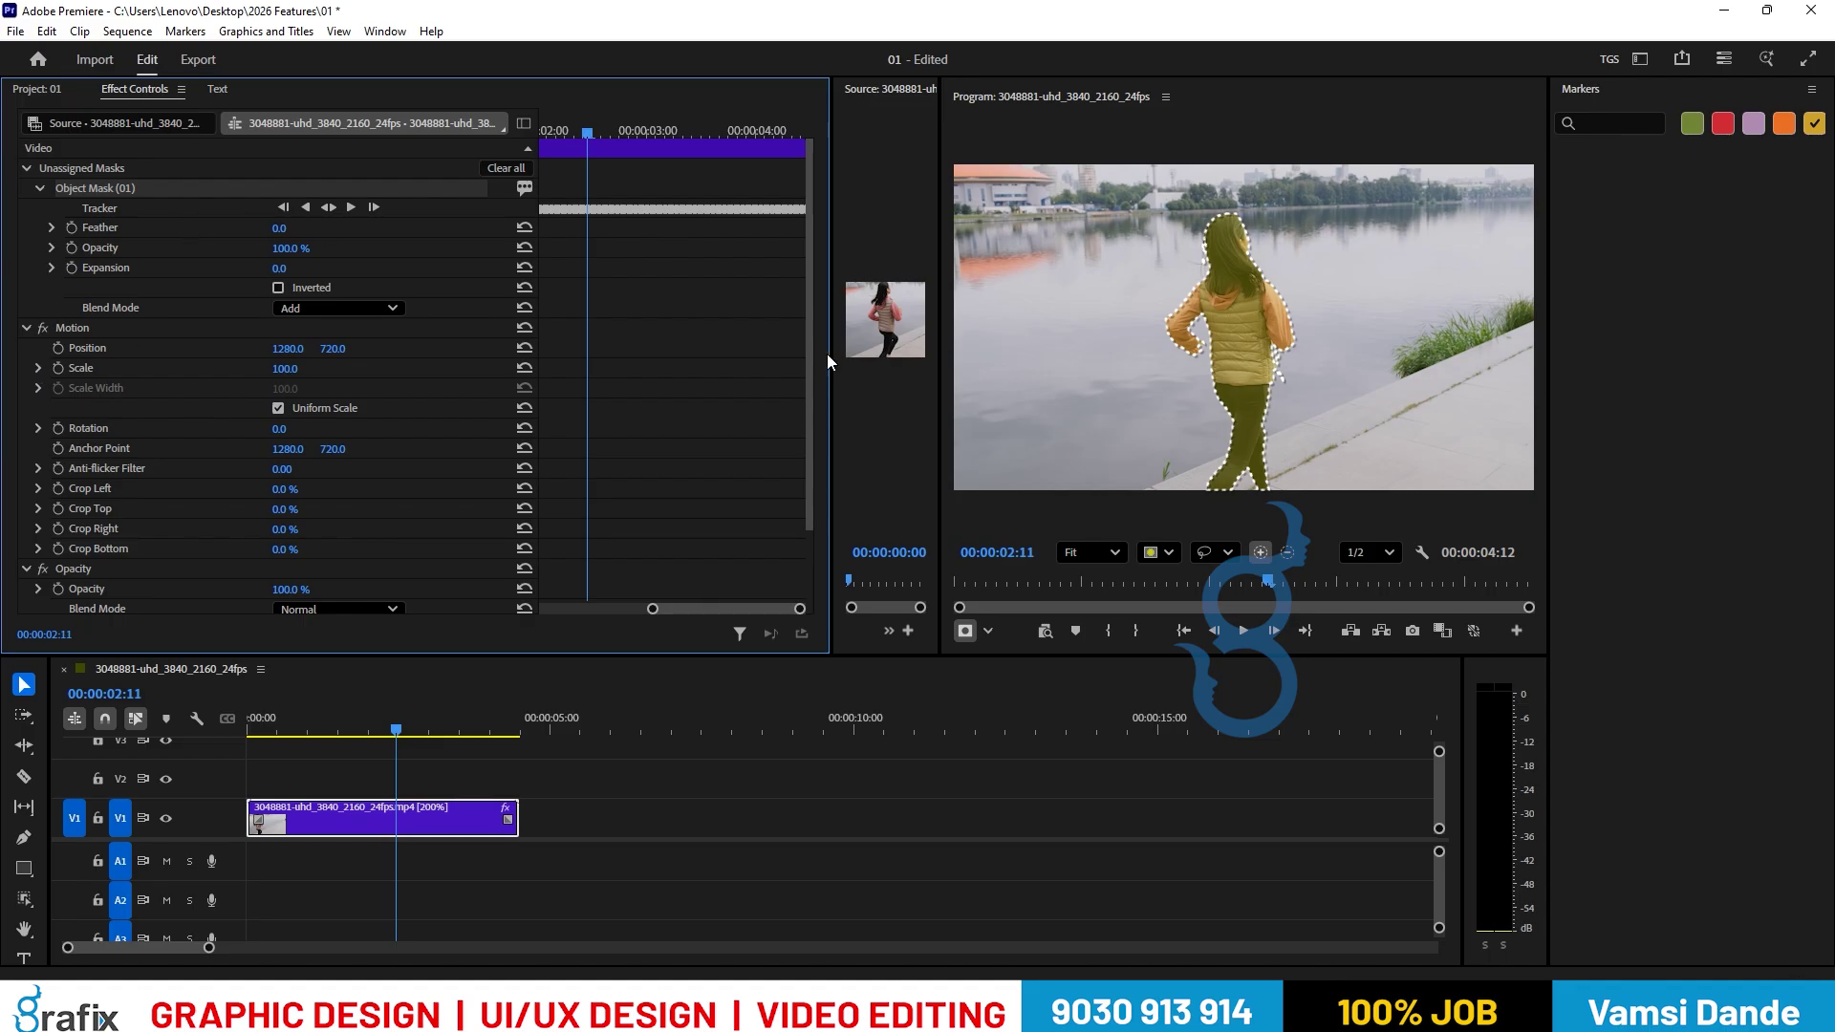
left_click_drag(939, 361, 688, 363)
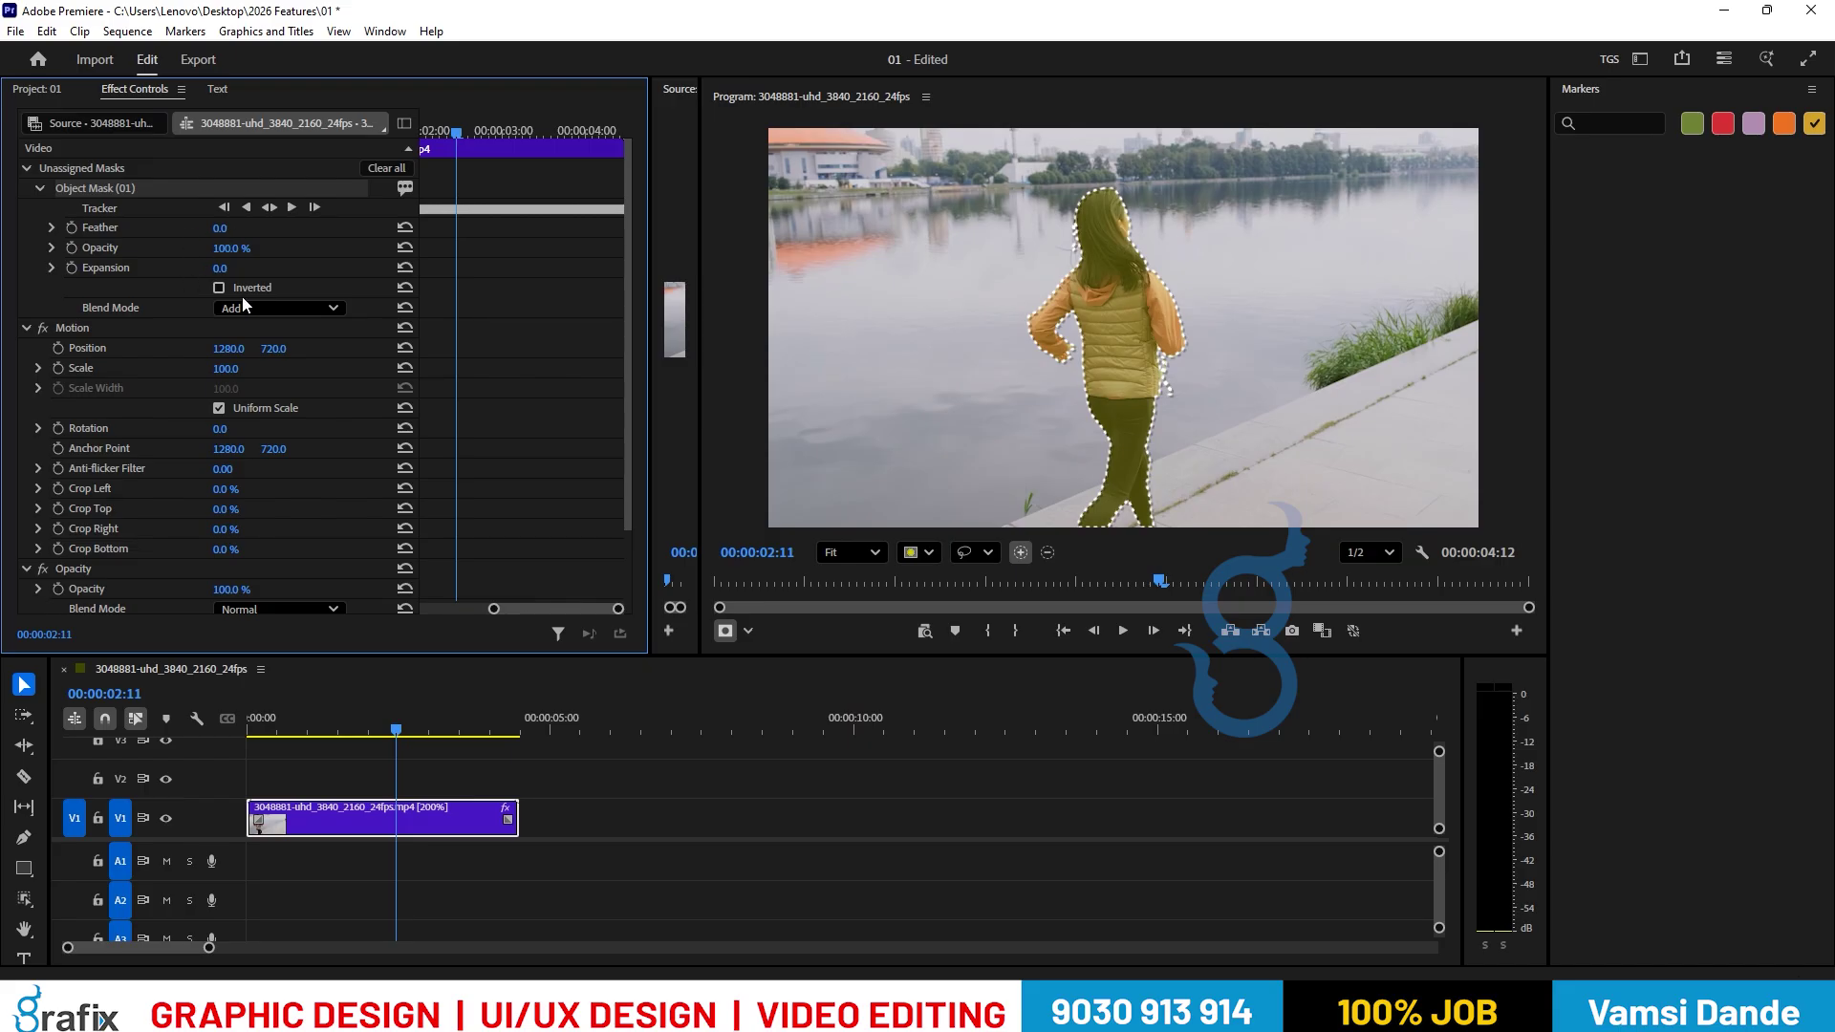
left_click(226, 230)
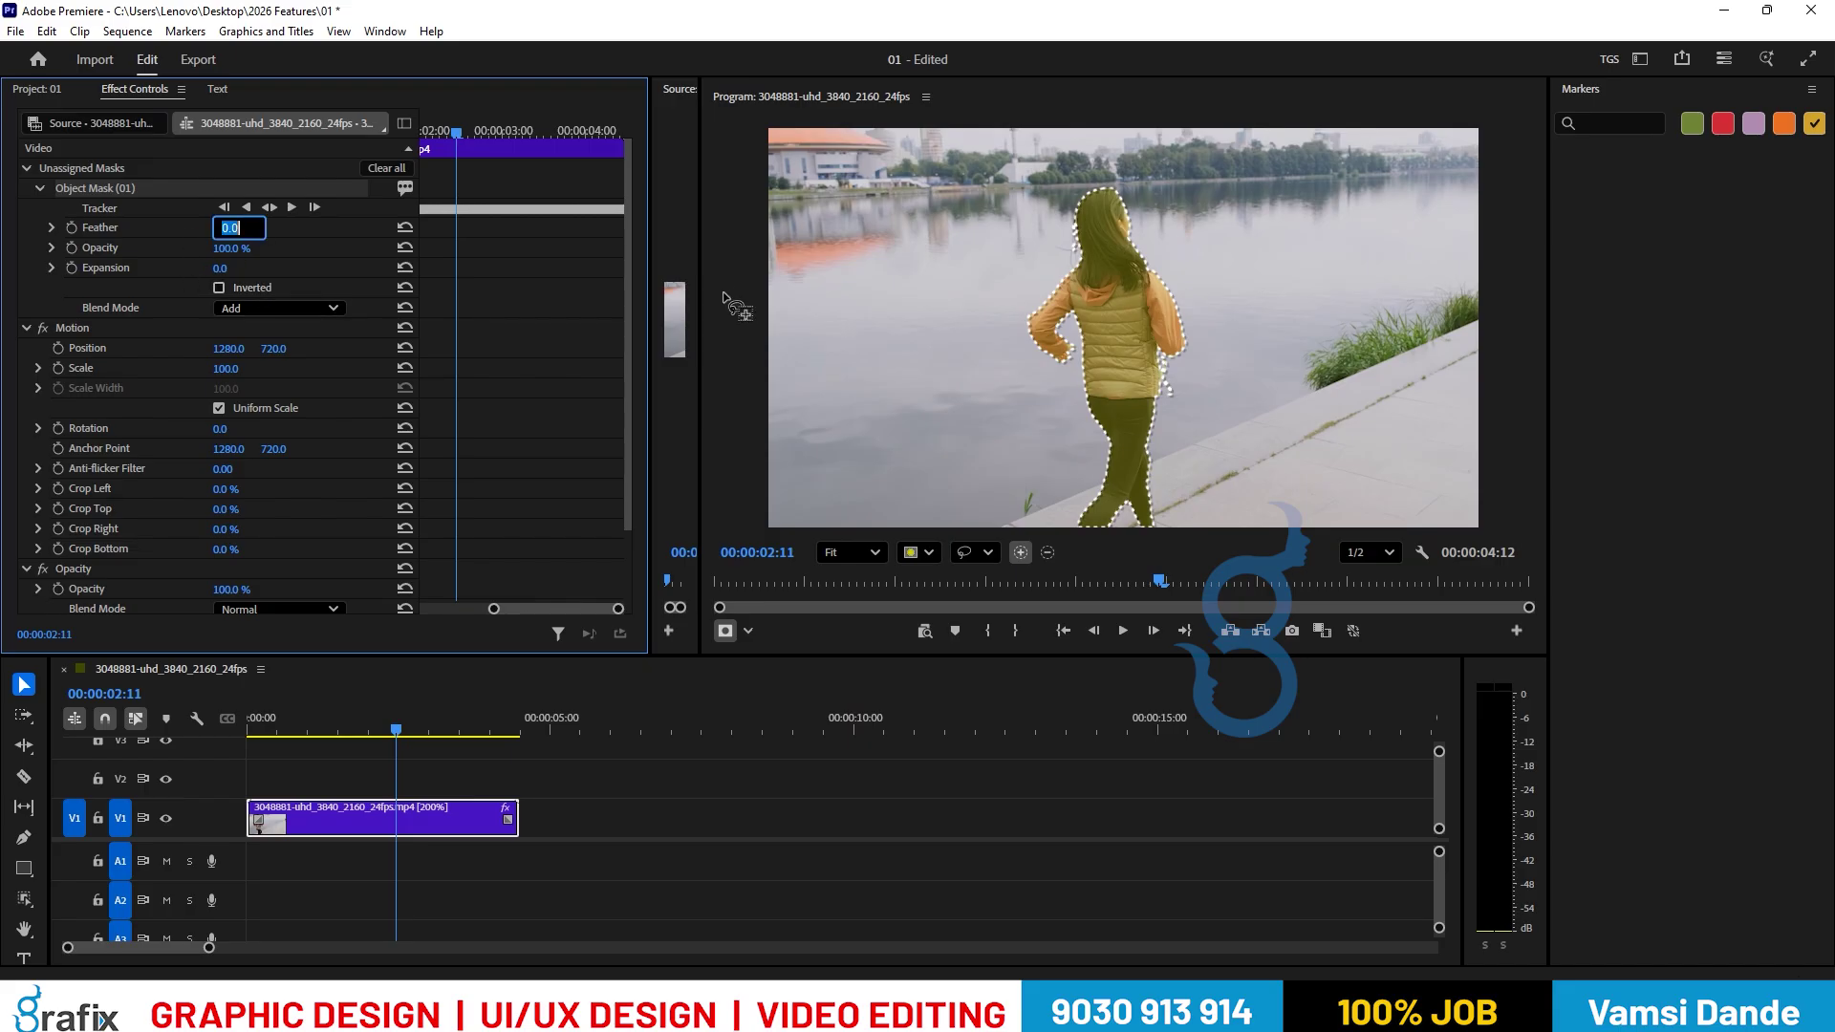
left_click_drag(629, 279, 623, 340)
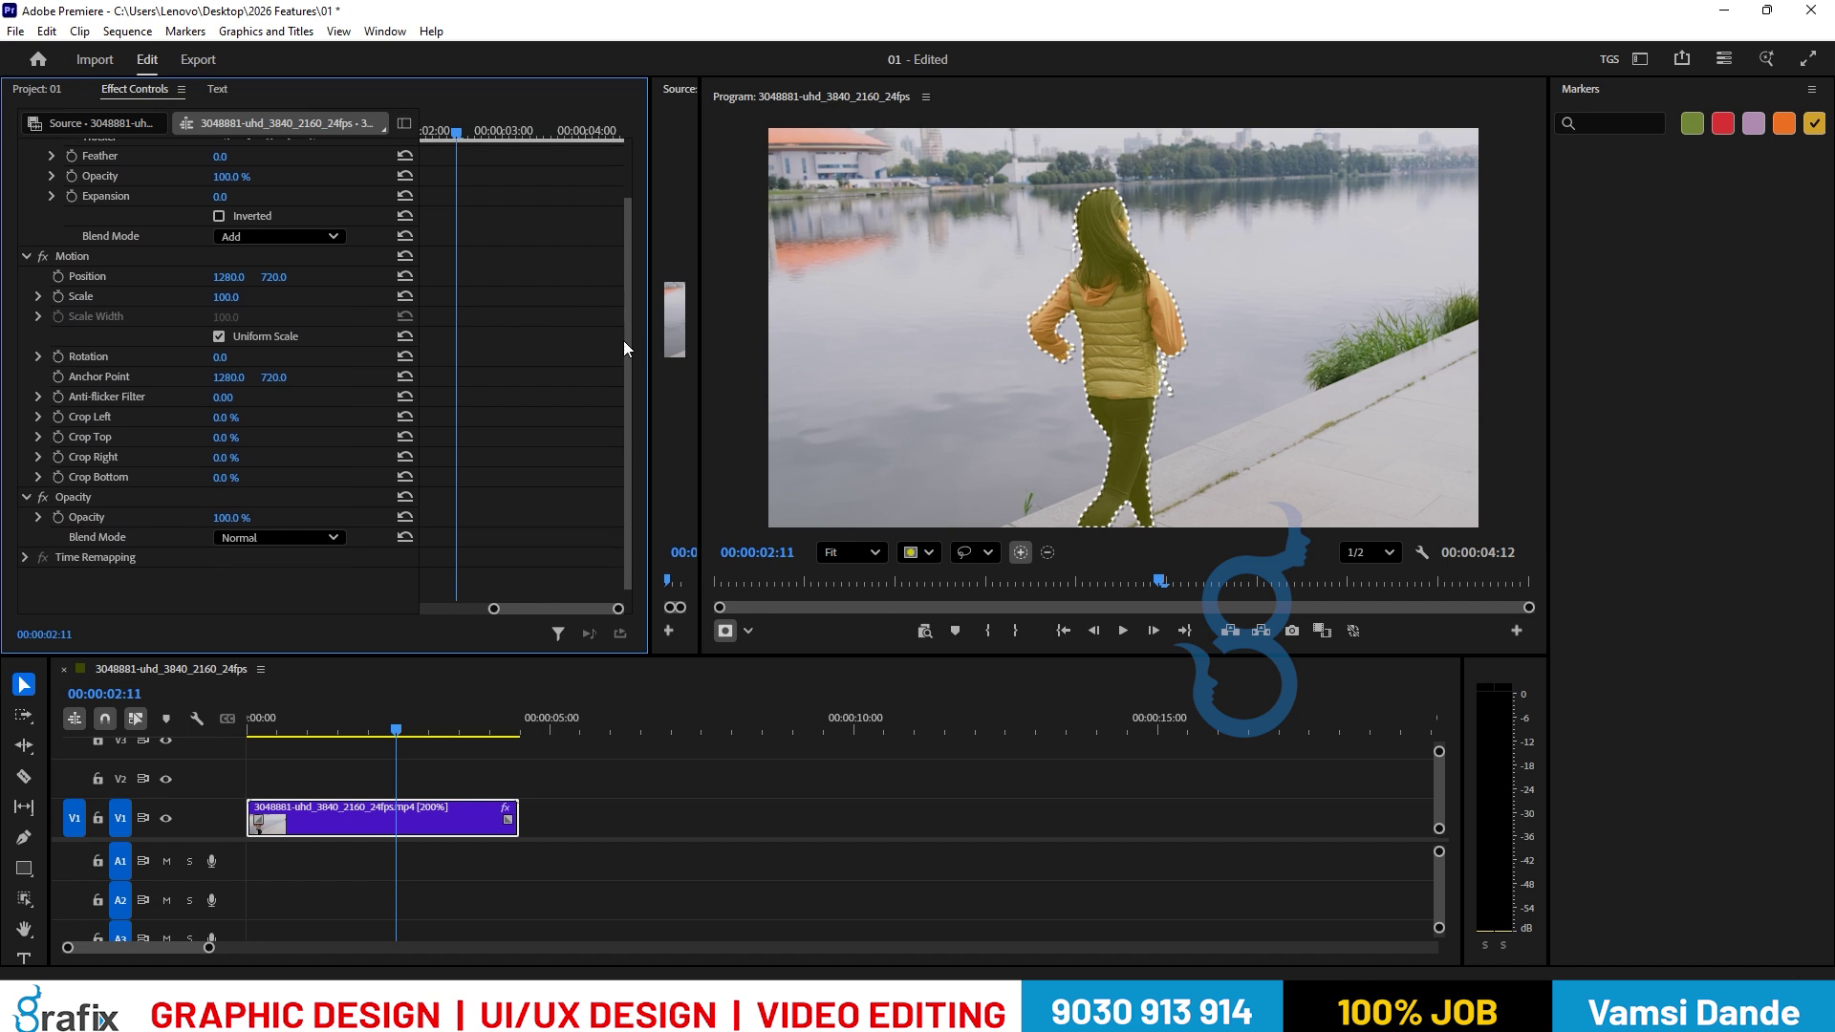
scroll(261, 387, "up", 3)
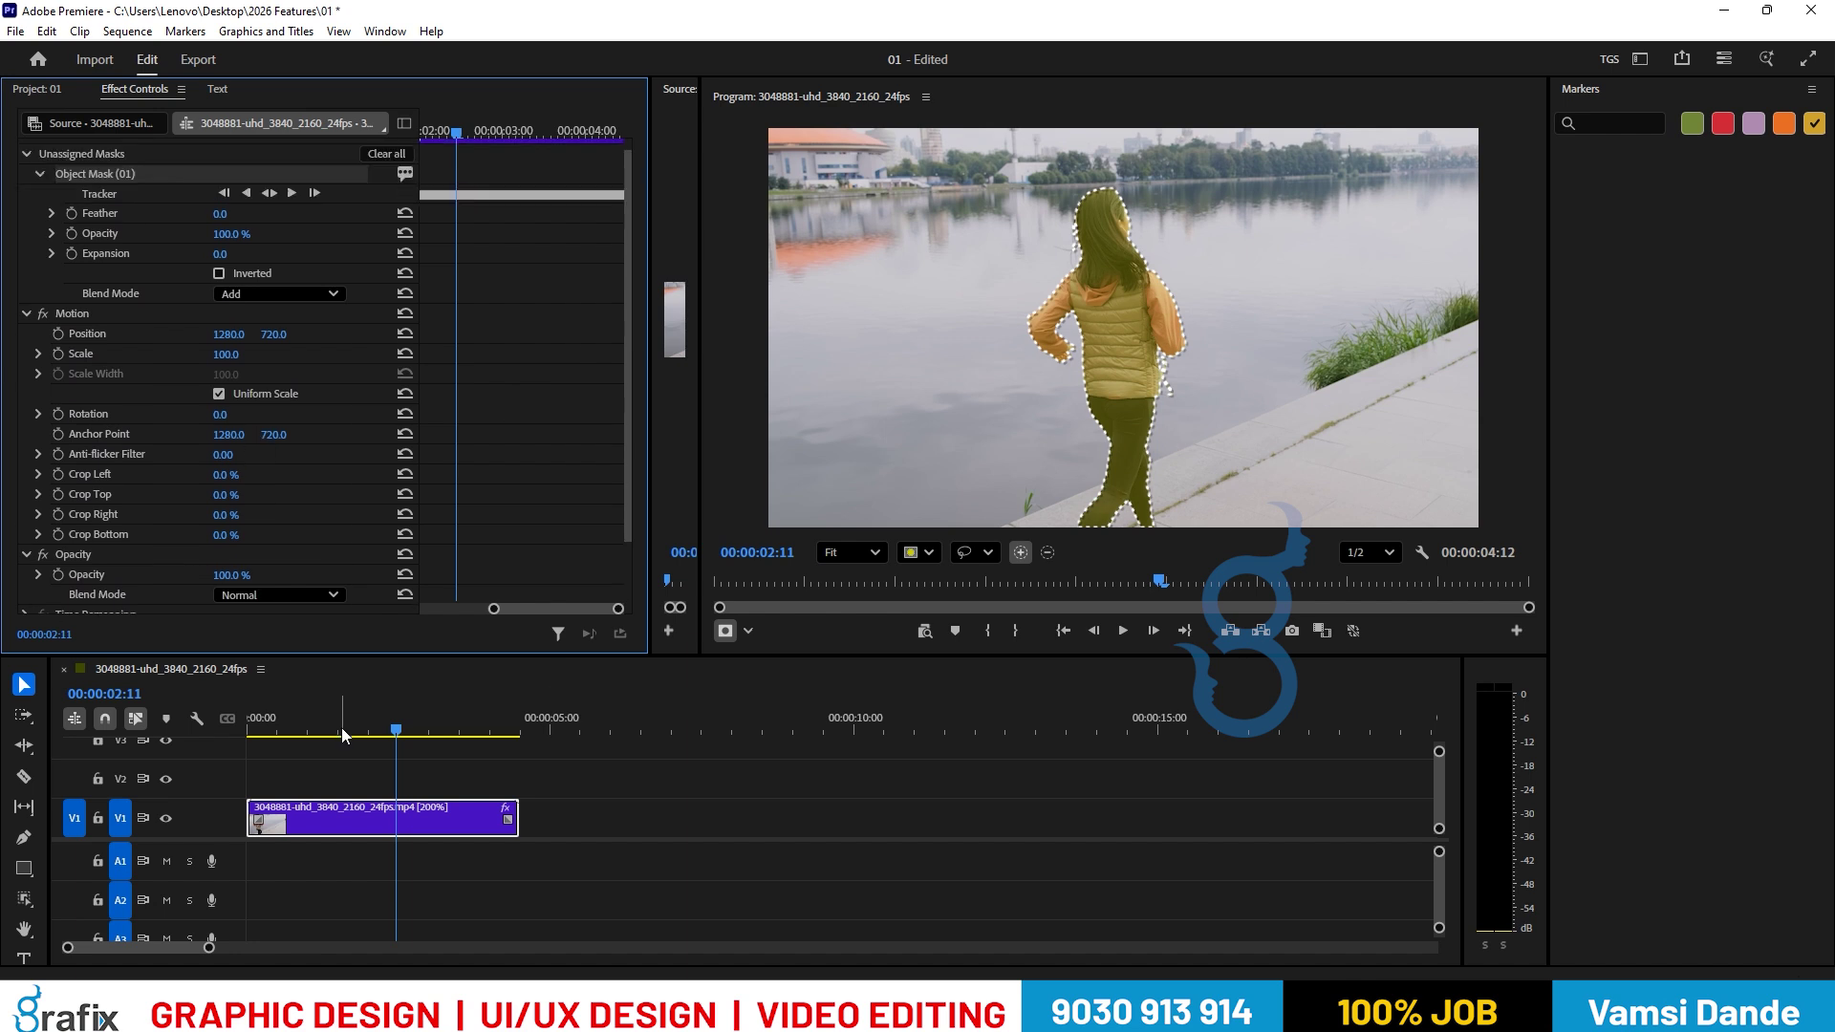
Scrub the tracked clip to 00:00:01:10 and switch the mask display to Red Overlay.
left_click(413, 731)
left_click_drag(421, 726, 334, 757)
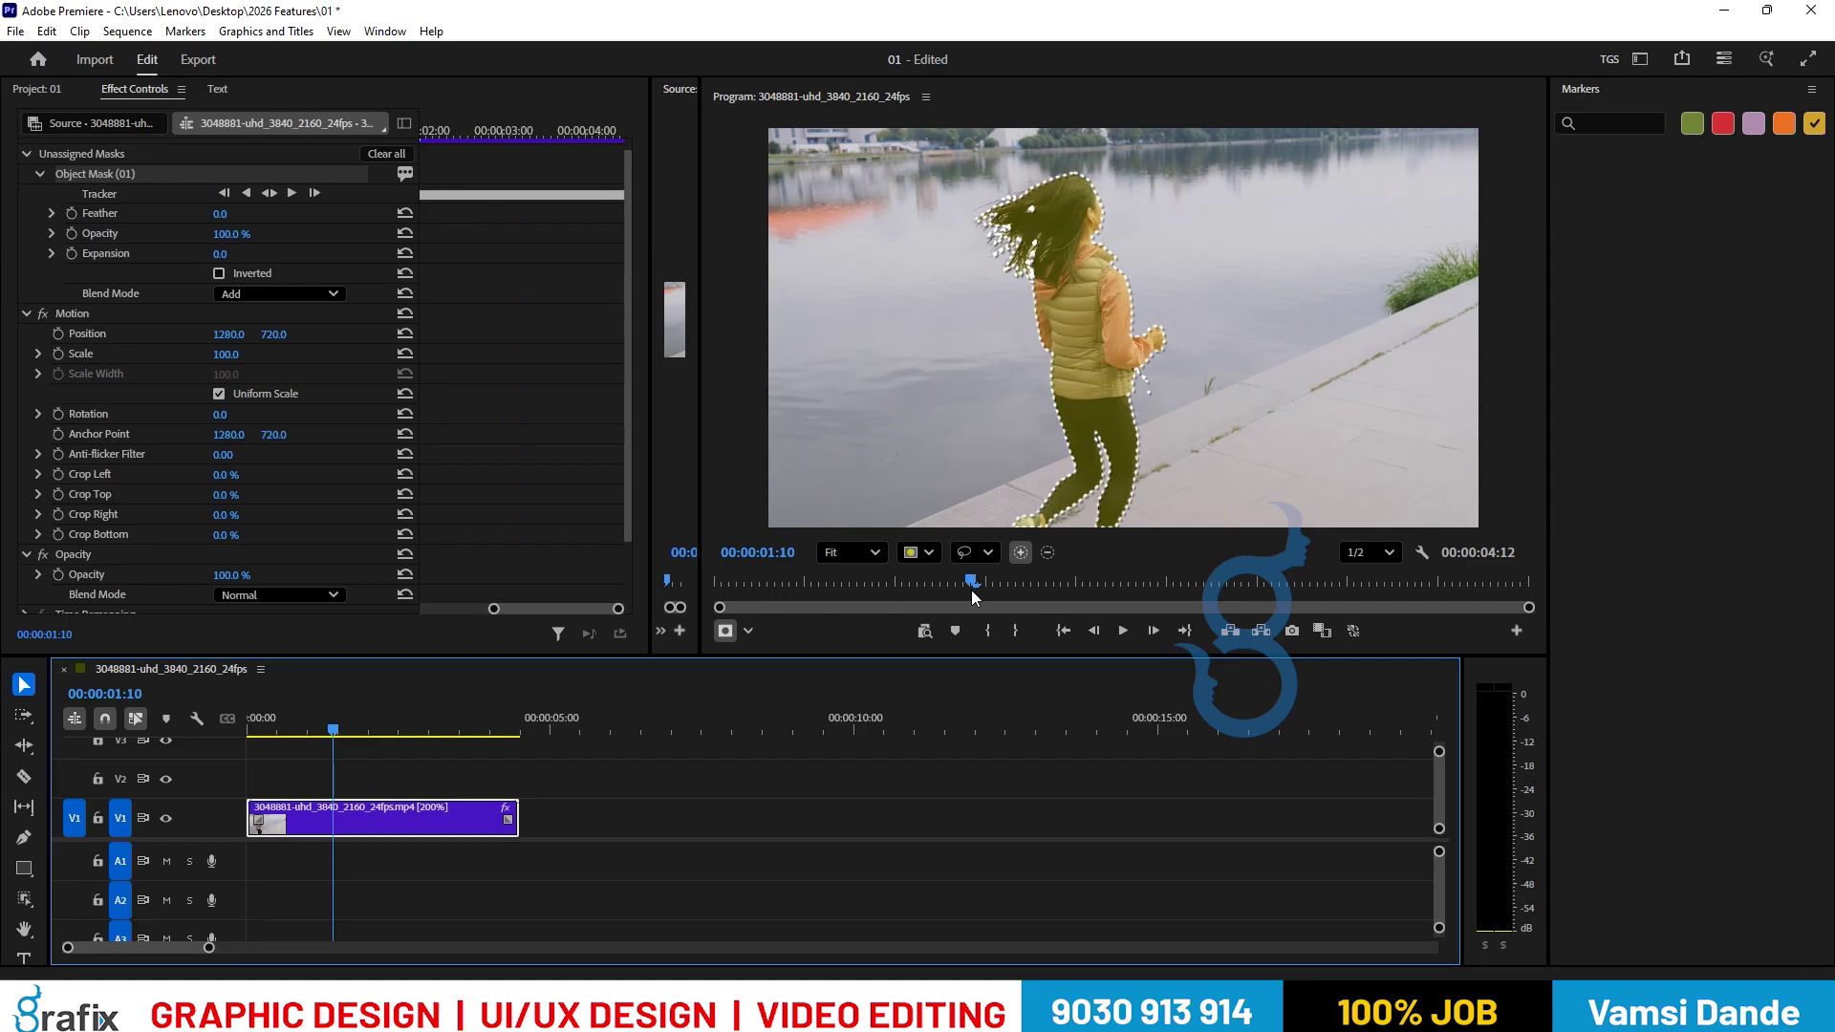
left_click(931, 551)
left_click(946, 608)
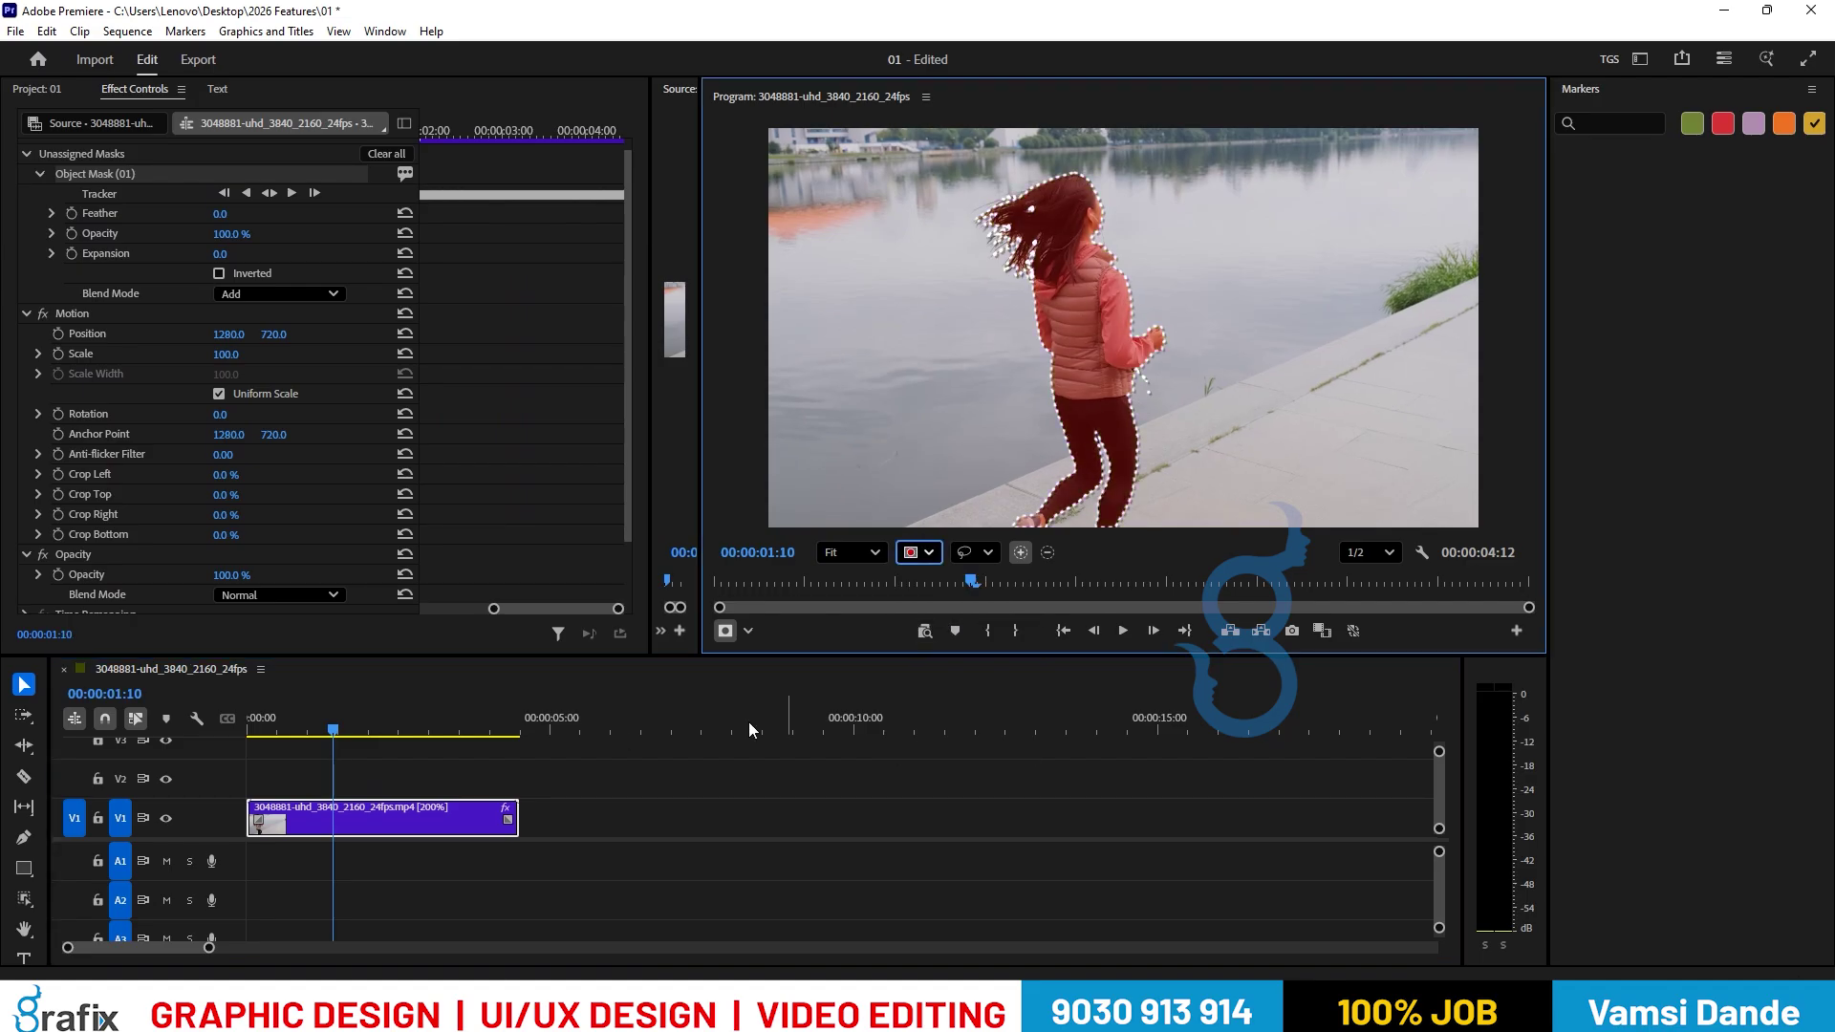
Preview the tracked red mask, change its display to Green Overlay, and scrub to 00:00:01:03.
left_click_drag(367, 737, 406, 765)
key("space")
left_click(913, 554)
left_click(921, 634)
left_click_drag(351, 734, 314, 734)
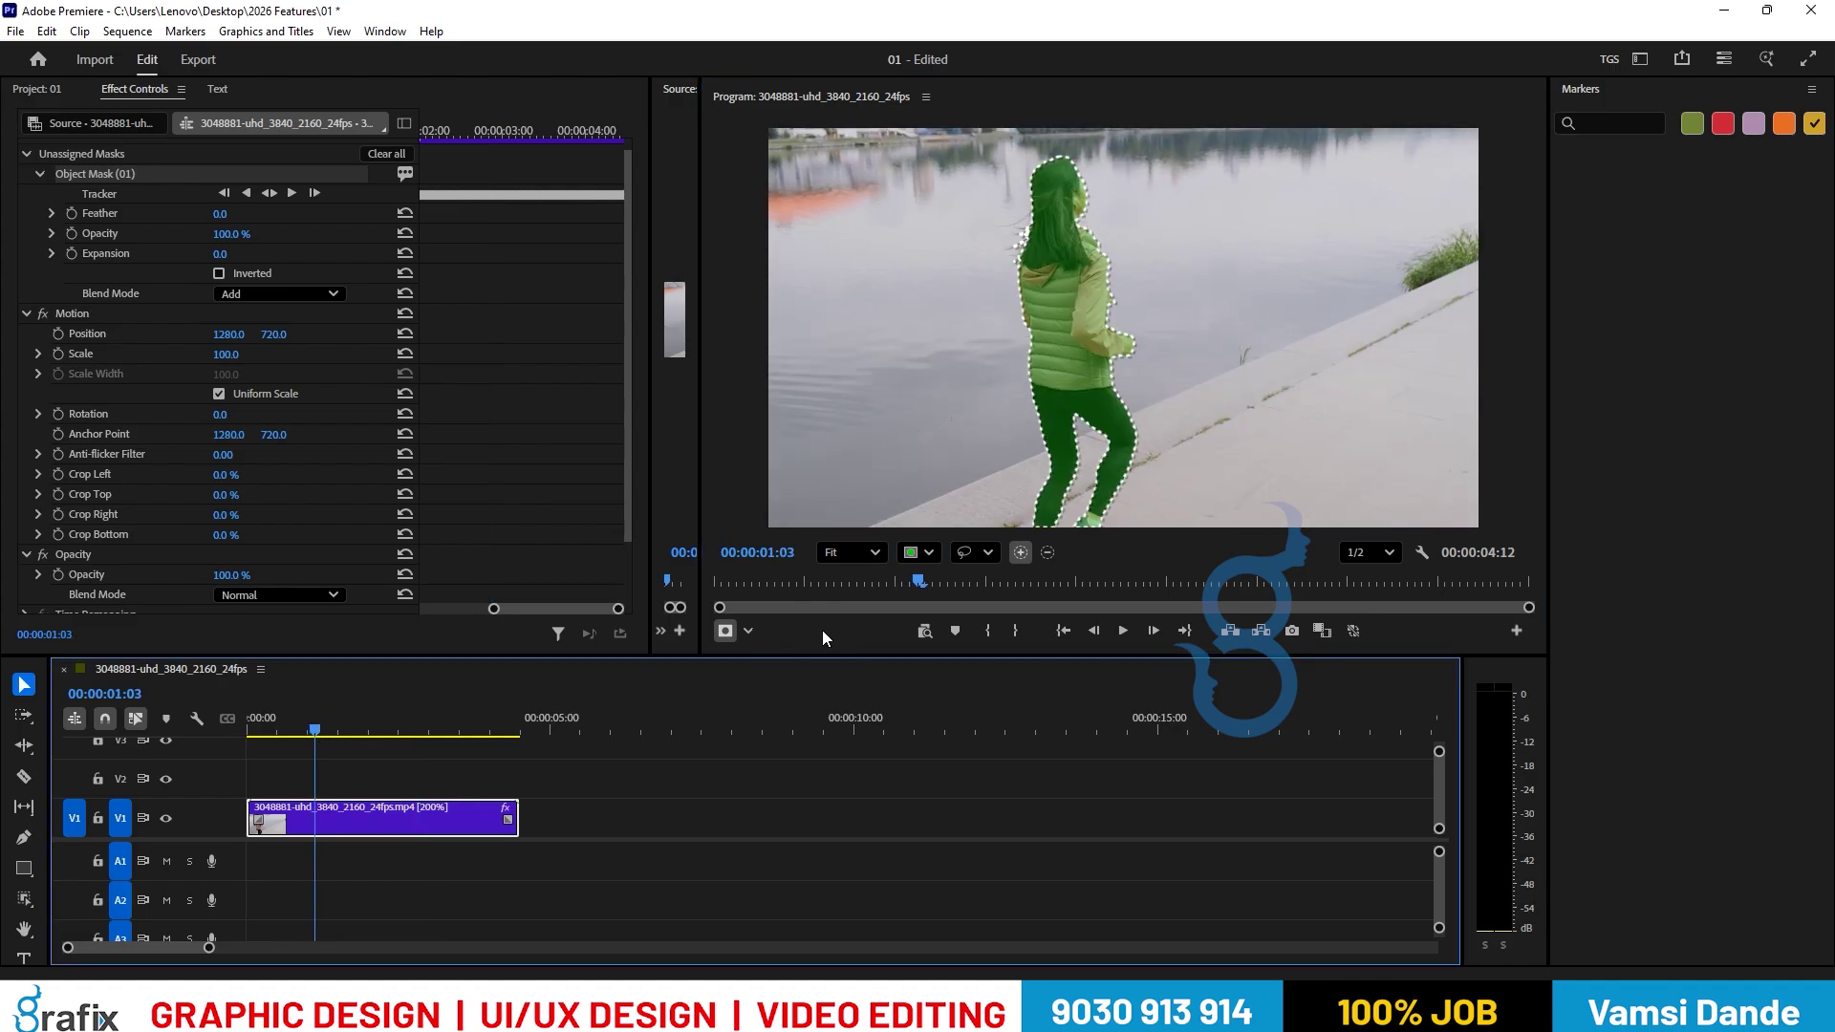
Switch the mask display to Magenta Overlay and then to Black & White.
left_click(929, 552)
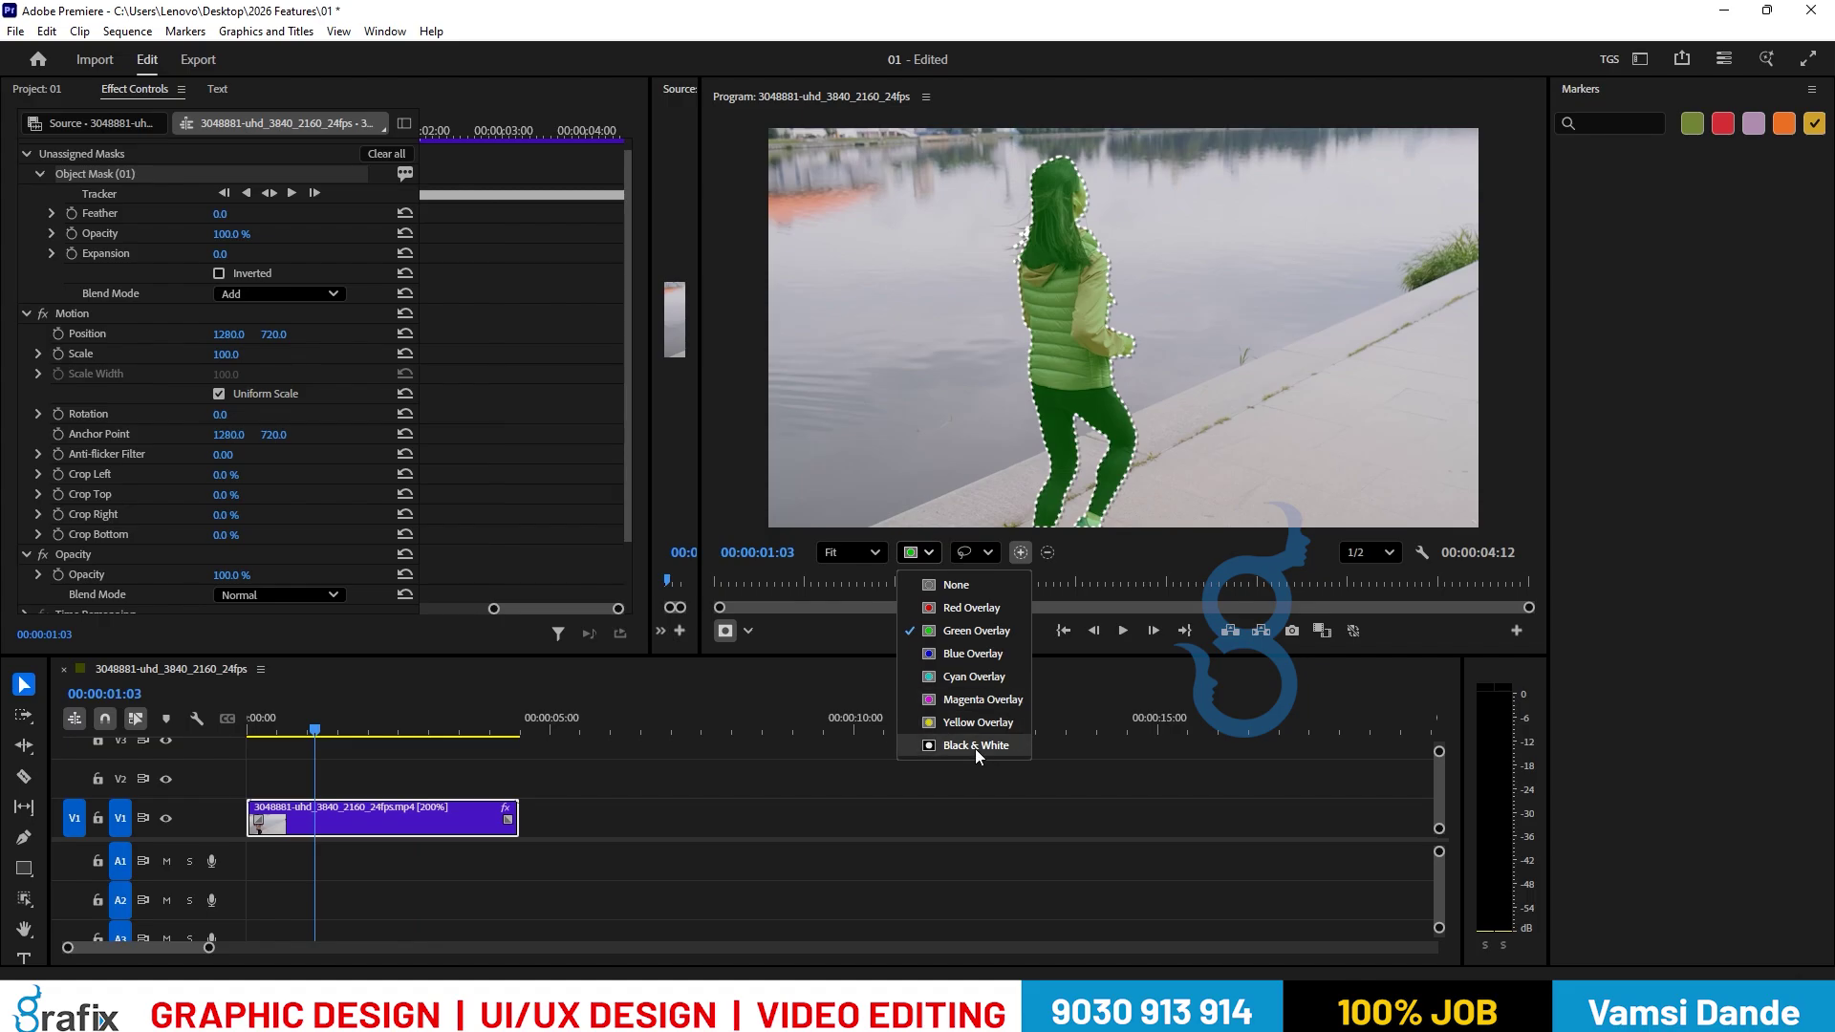
left_click(959, 699)
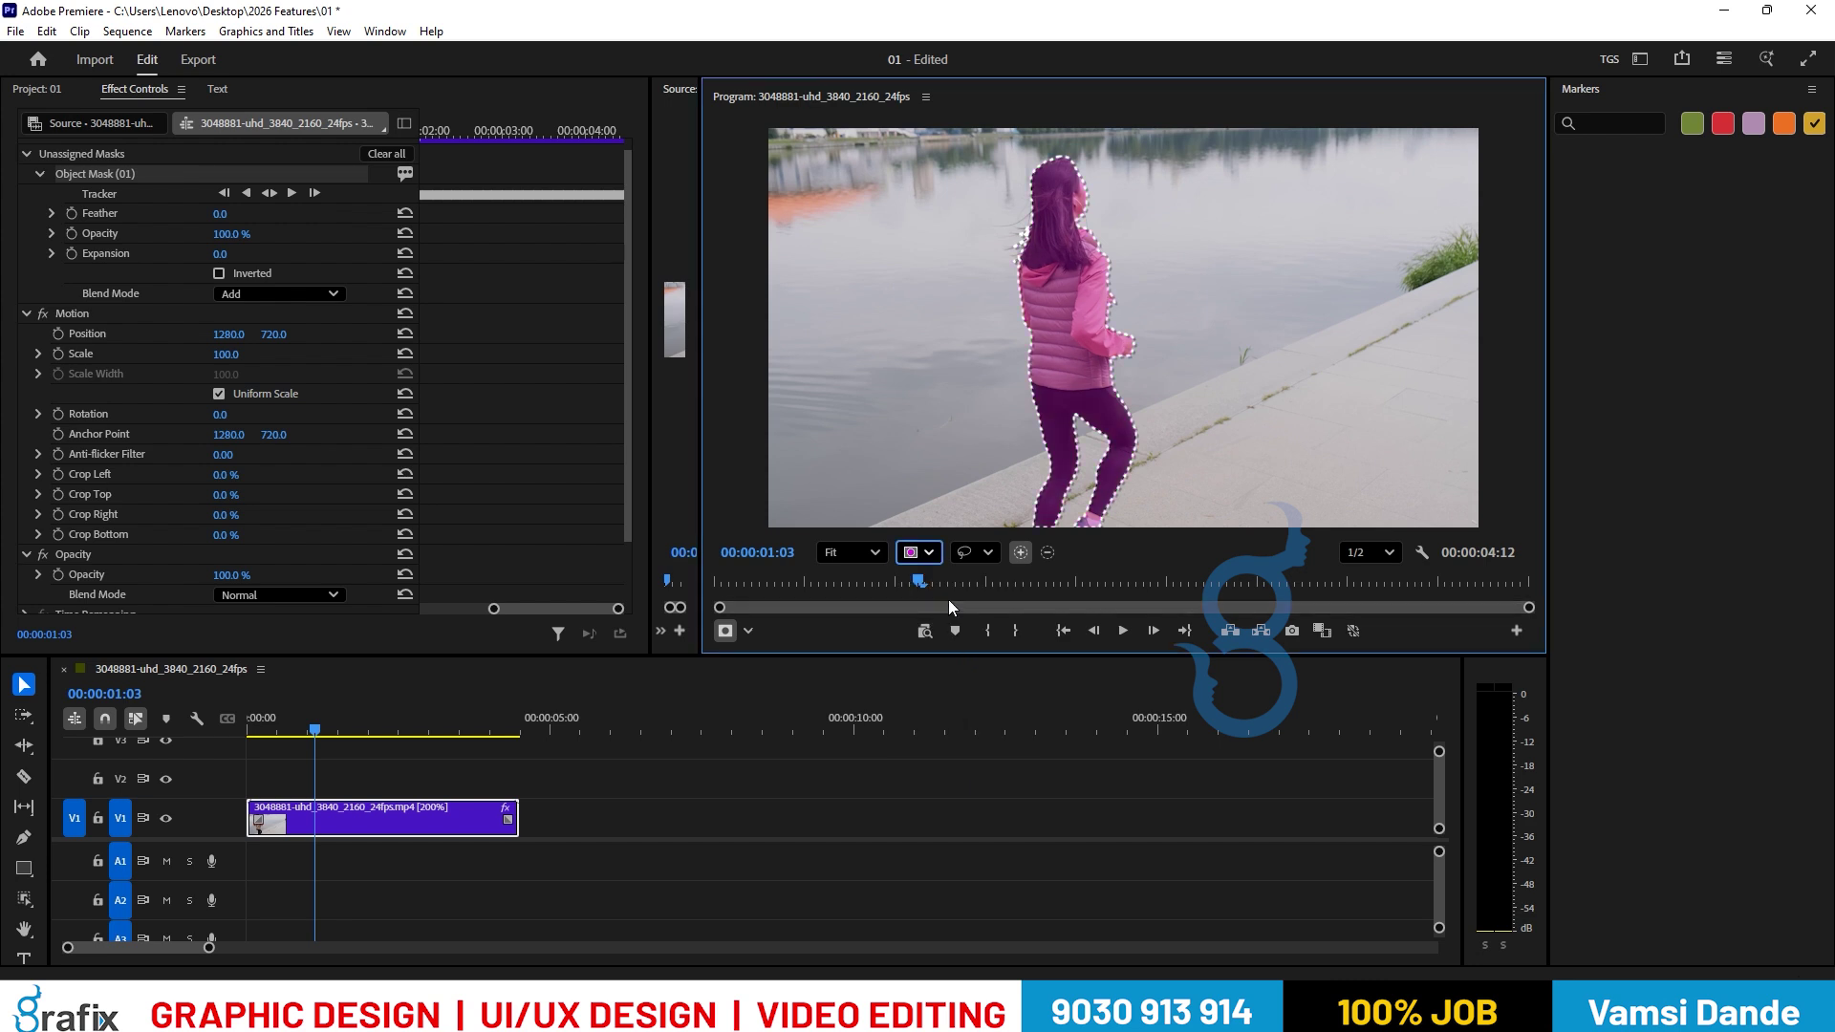
left_click(928, 552)
left_click(966, 857)
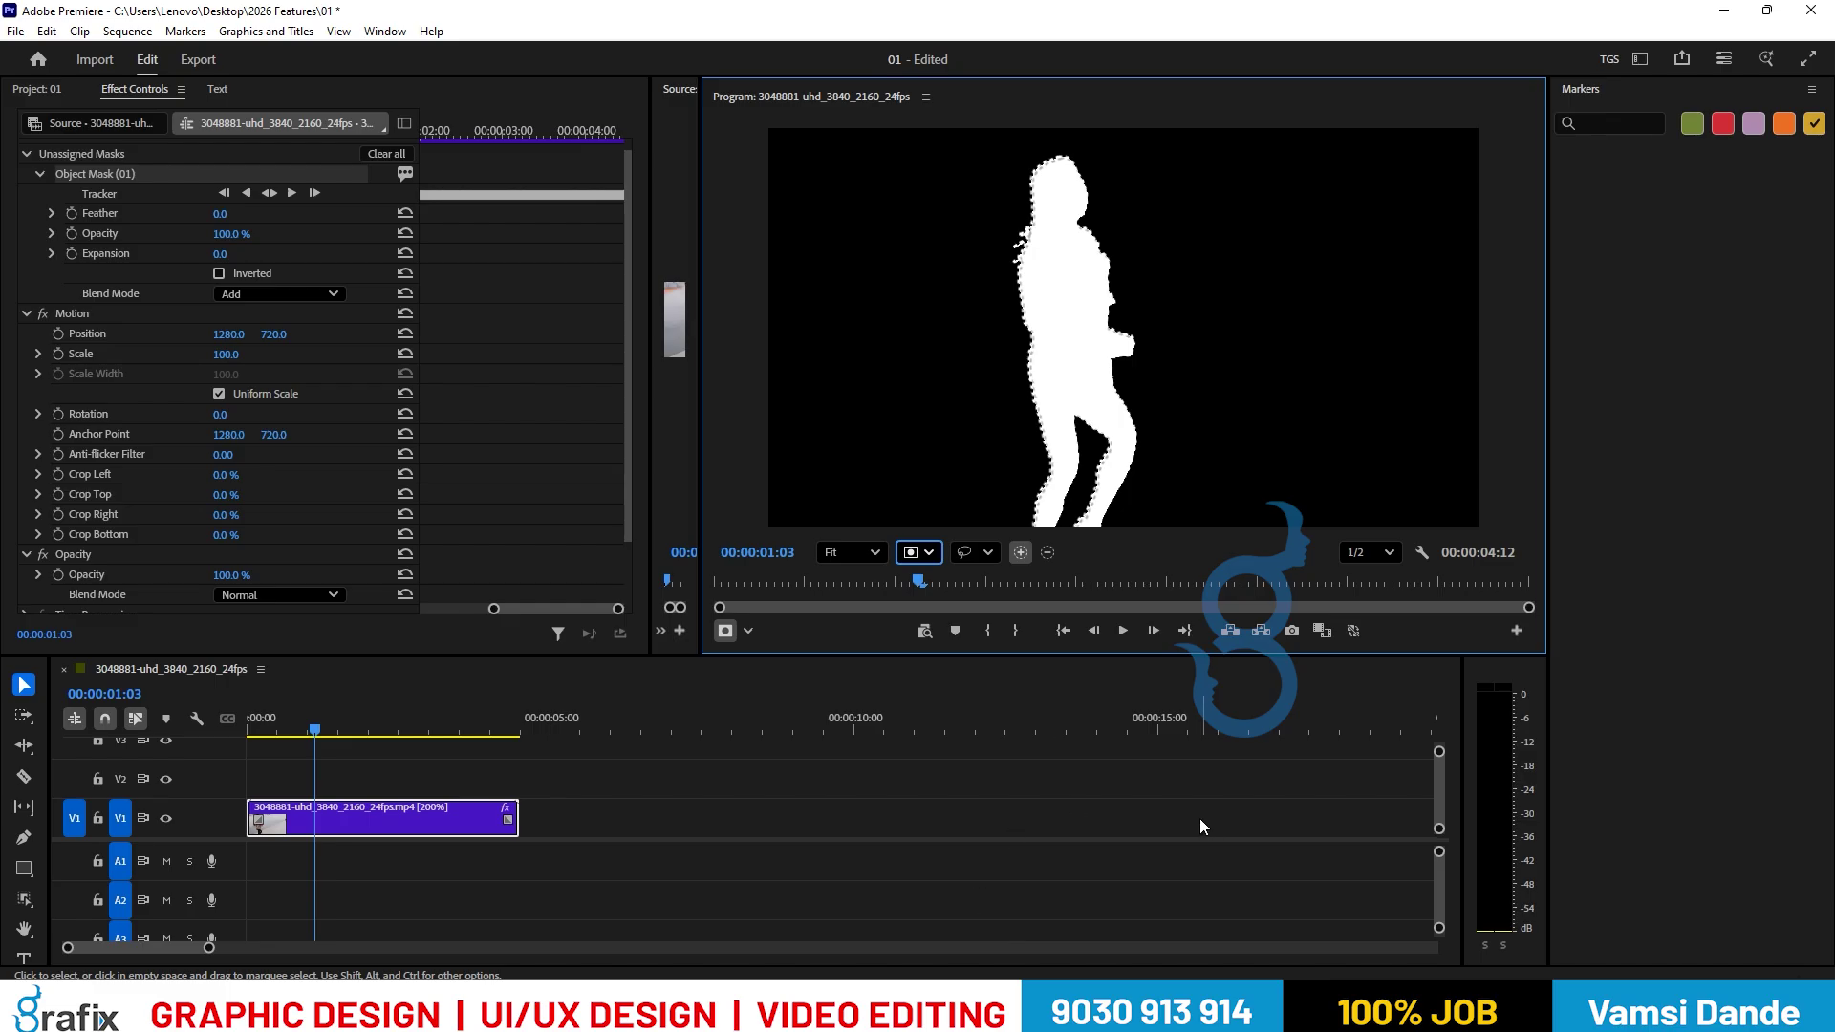
Set the mask display to Red Overlay and play the tracked clip, stopping at 00:00:02:21.
left_click(940, 553)
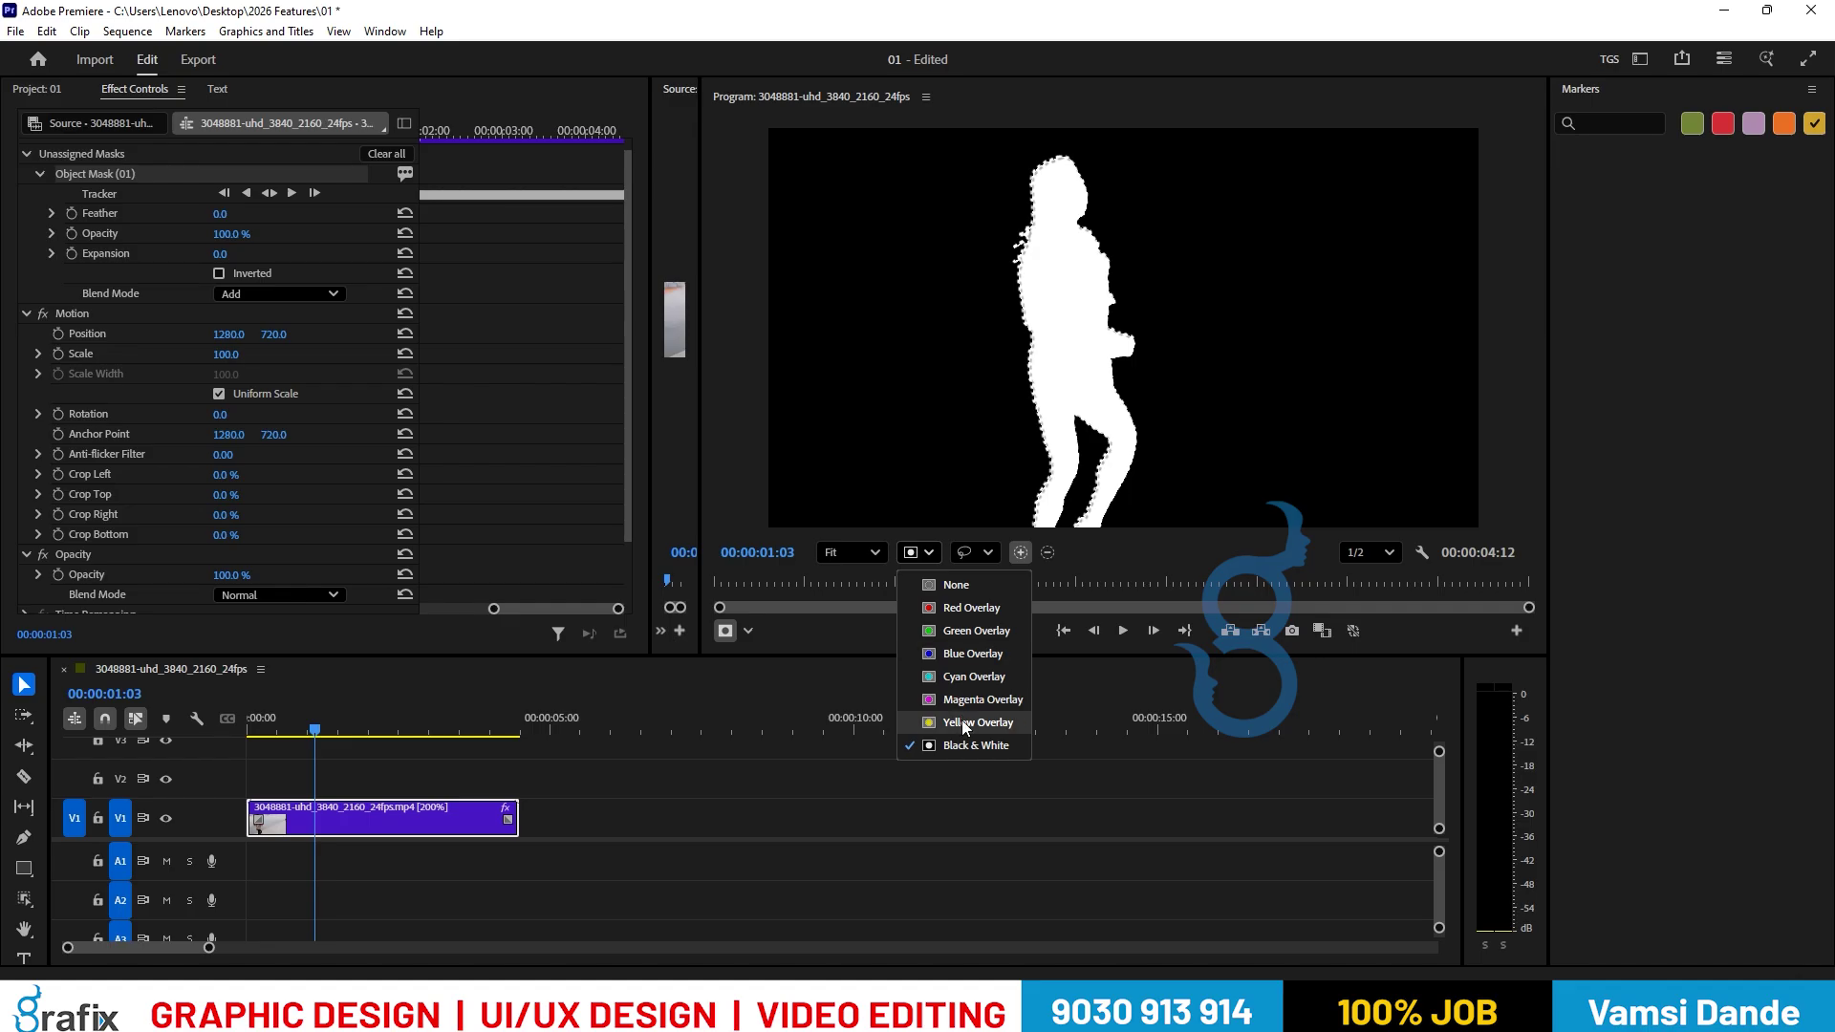
left_click(950, 606)
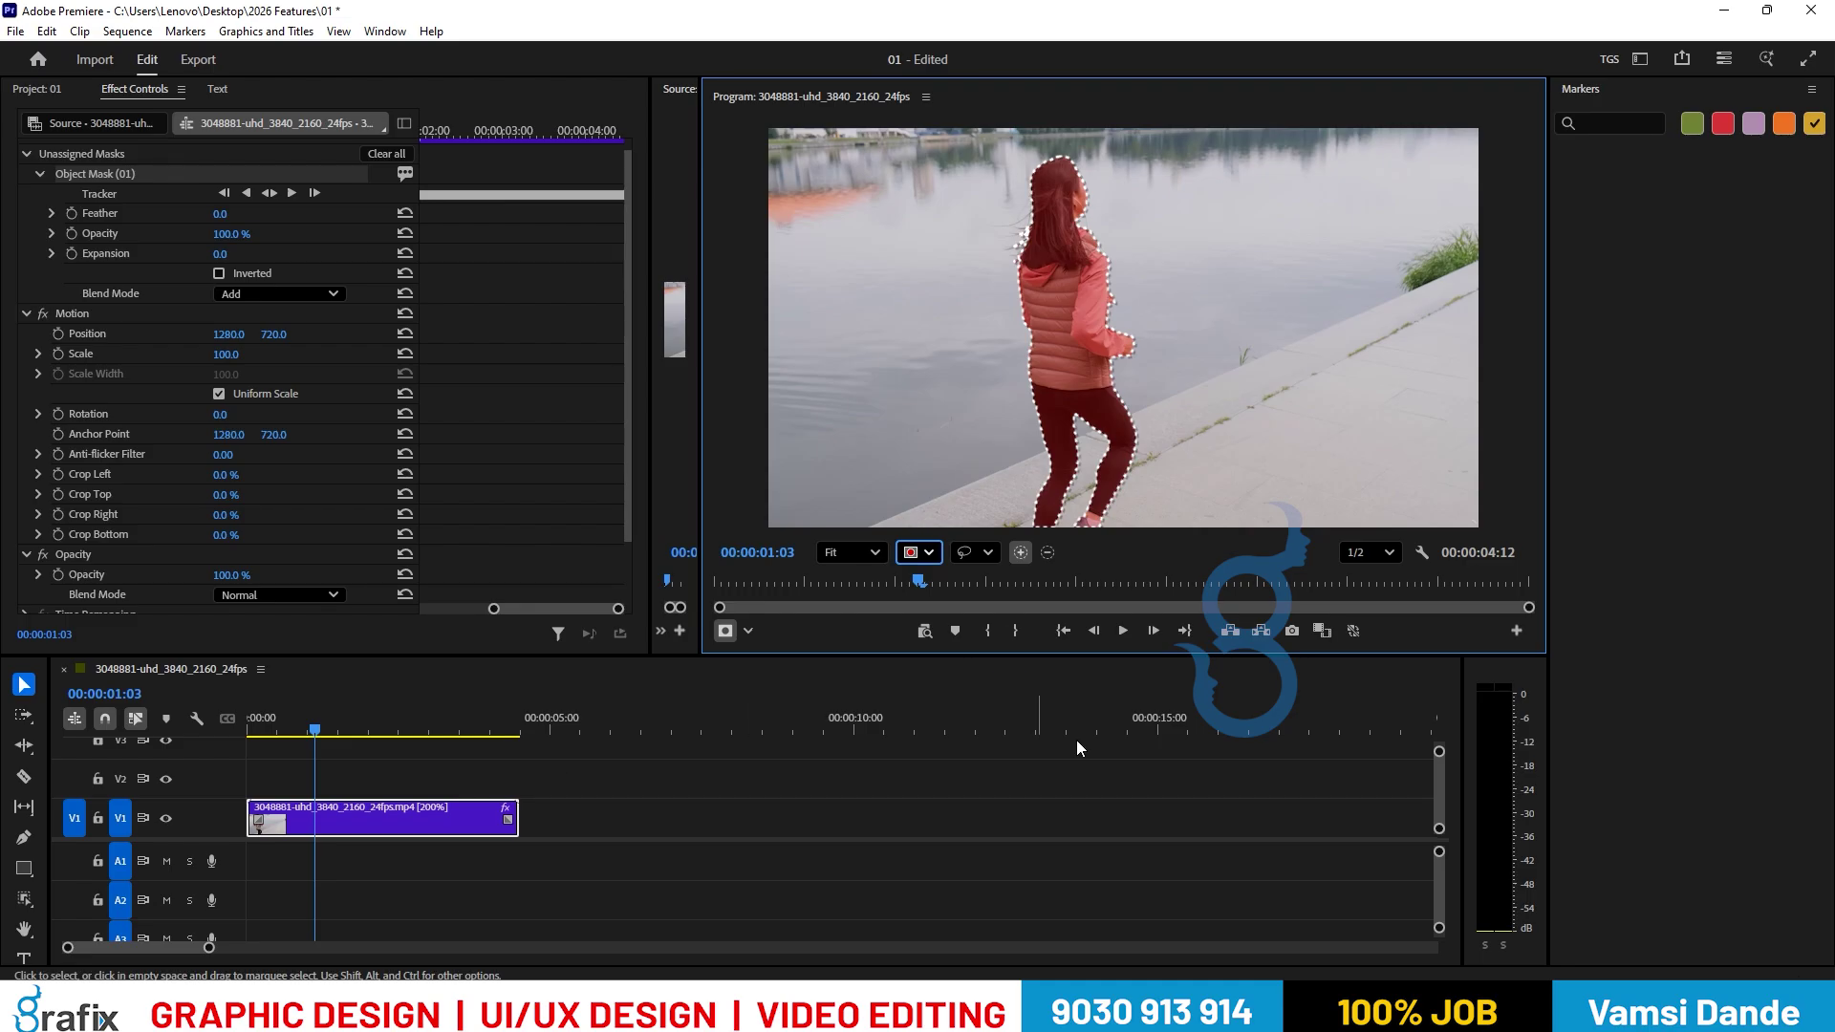
left_click(1126, 635)
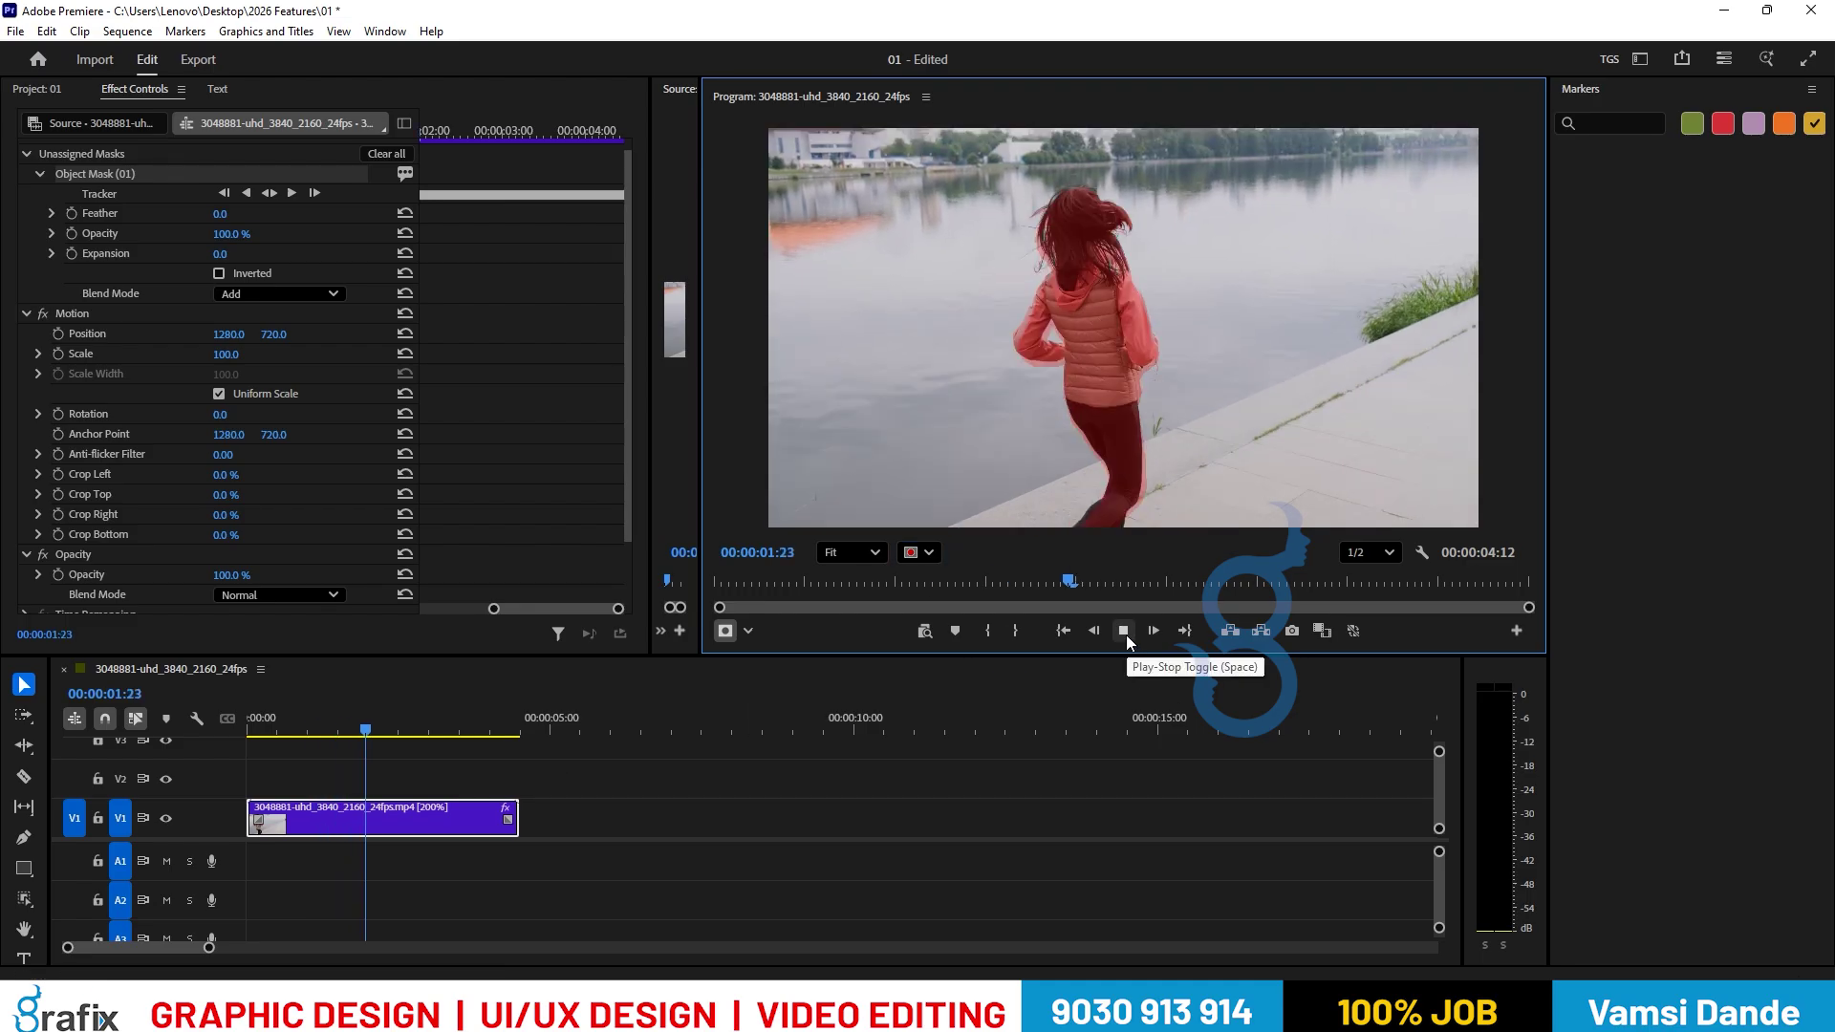
left_click(1126, 635)
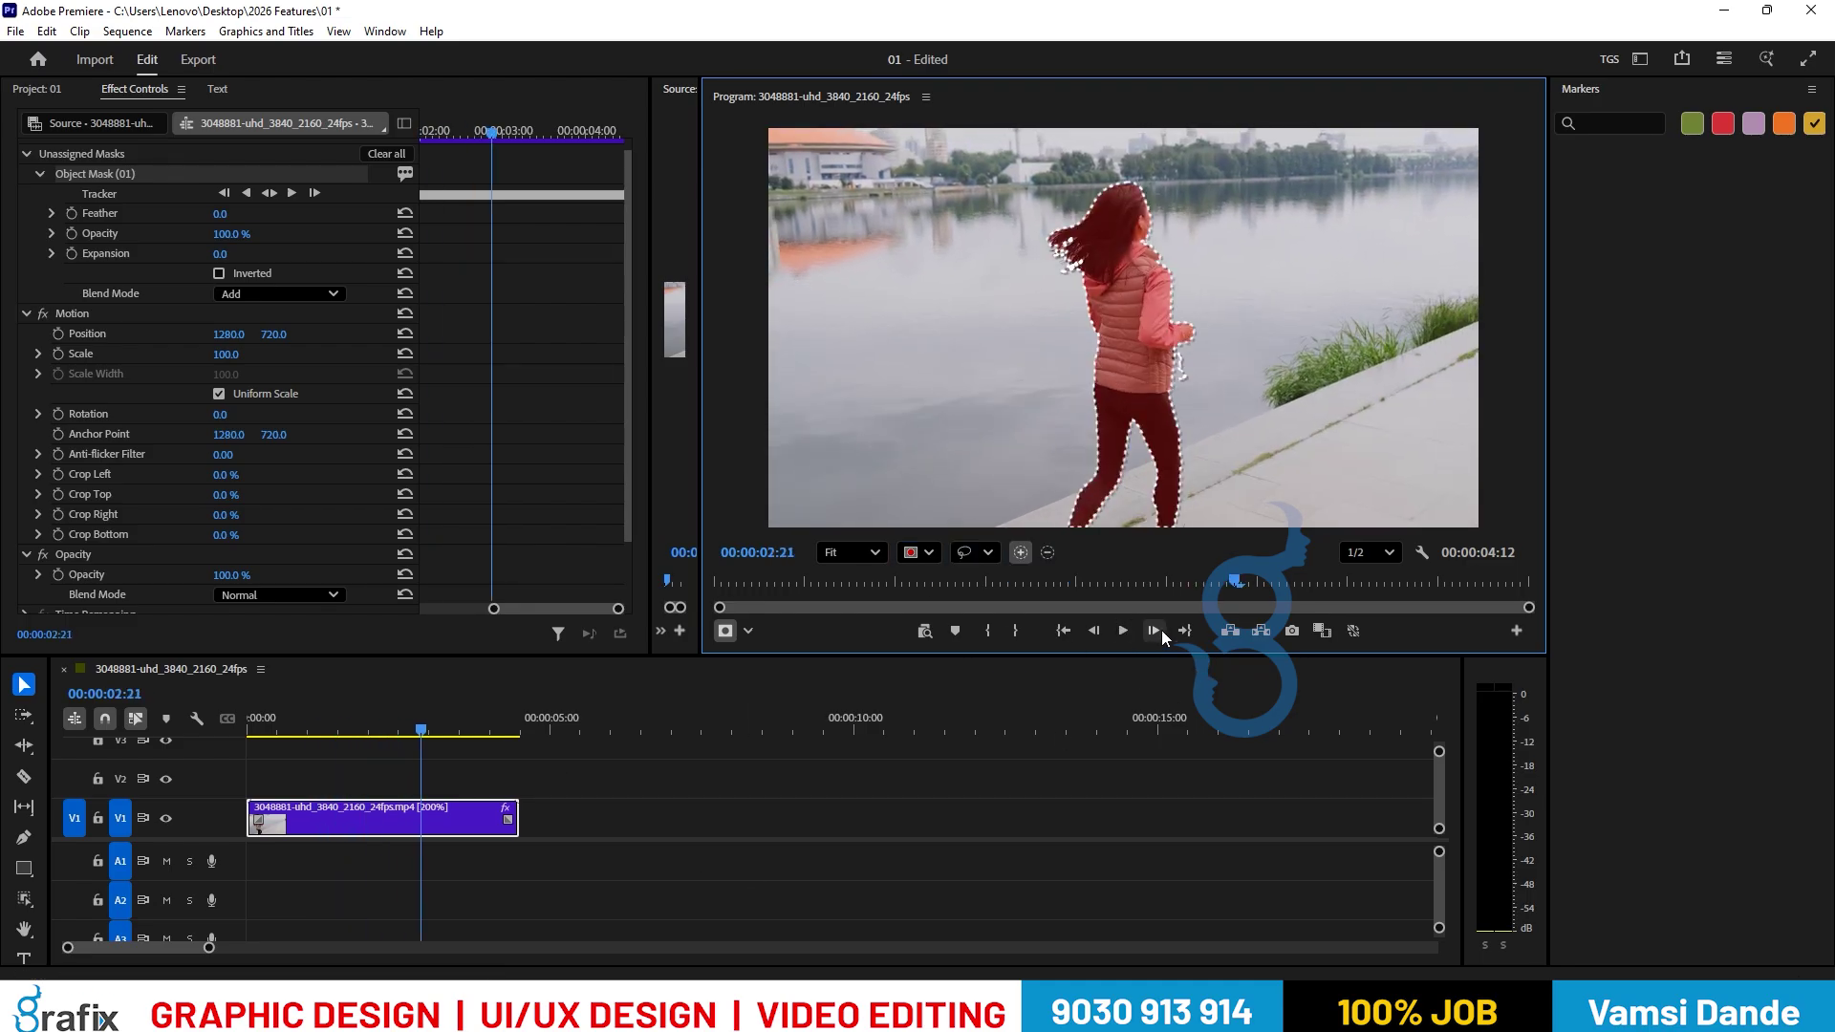
Step backward frame by frame from 00:00:02:21 to 00:00:01:09 to examine how the mask follows the runner.
key("Left")
key("Left")
key("Left")
key("Left")
key("Left")
key("Left")
key("Left")
key("Left")
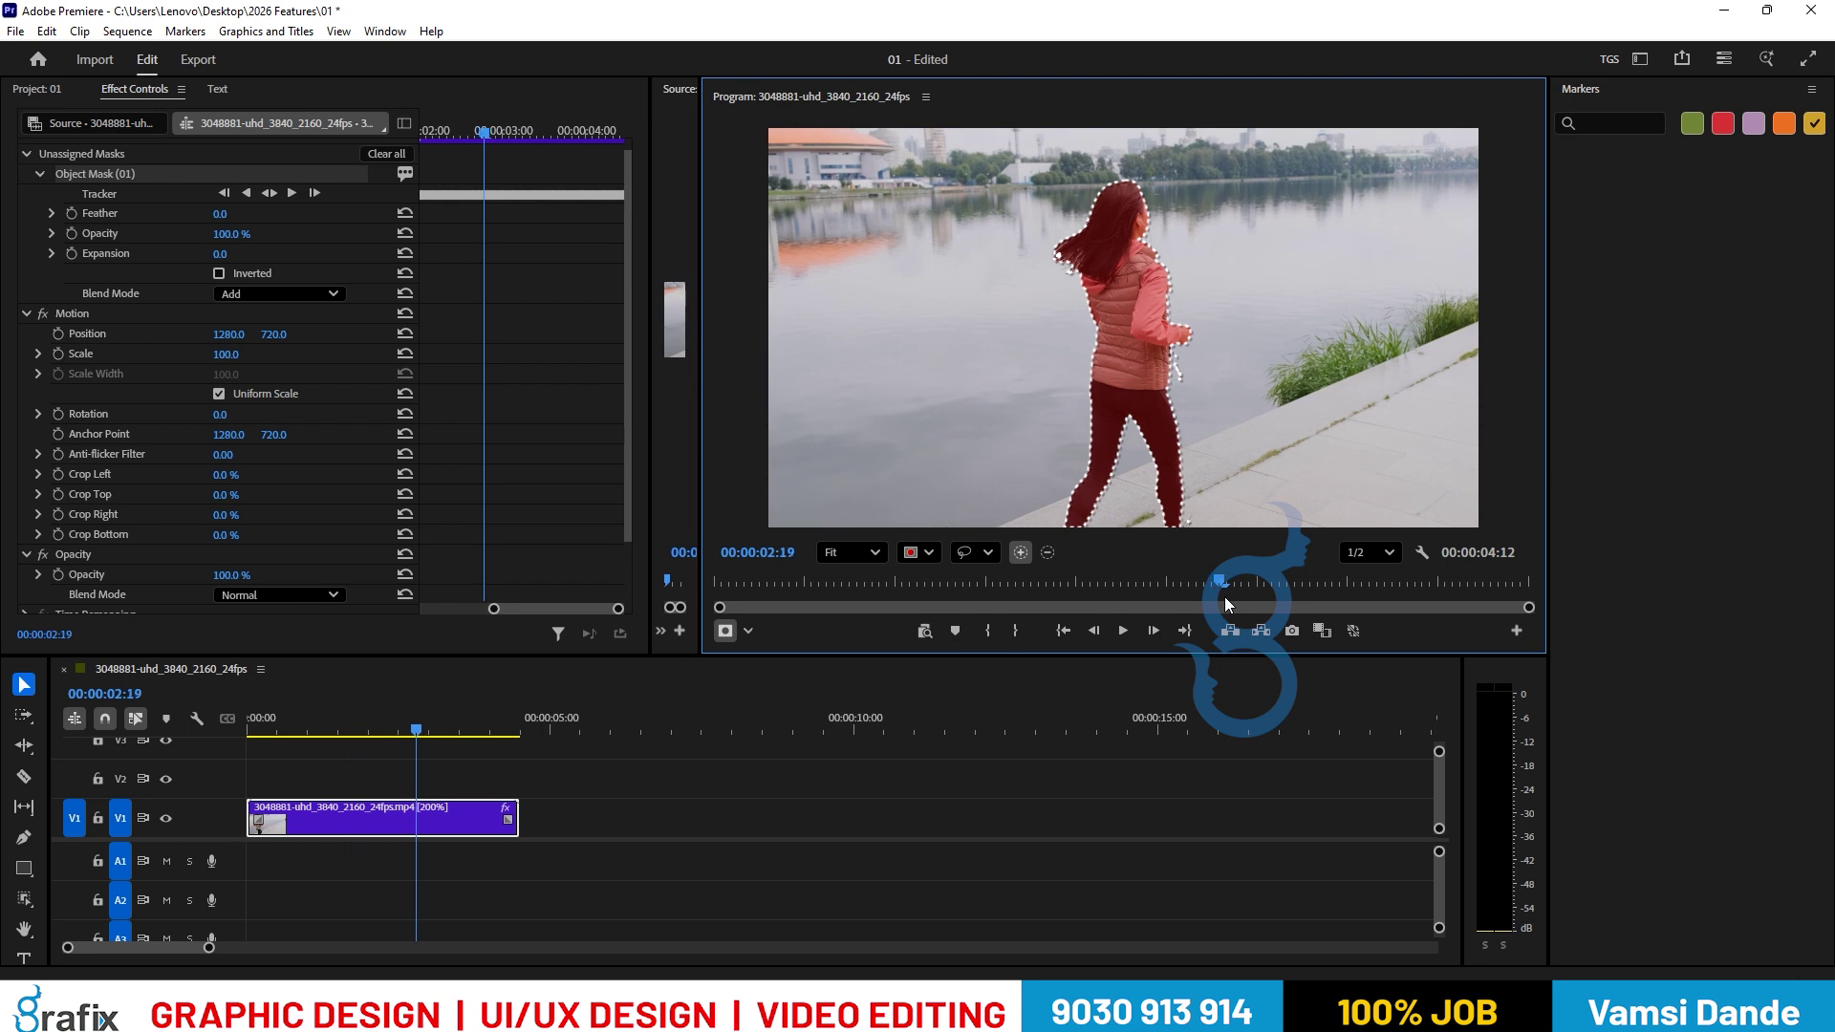
key("Left")
key("Left")
key("Left")
key("Left")
key("Left")
key("Left")
key("Left")
key("Left")
key("Left")
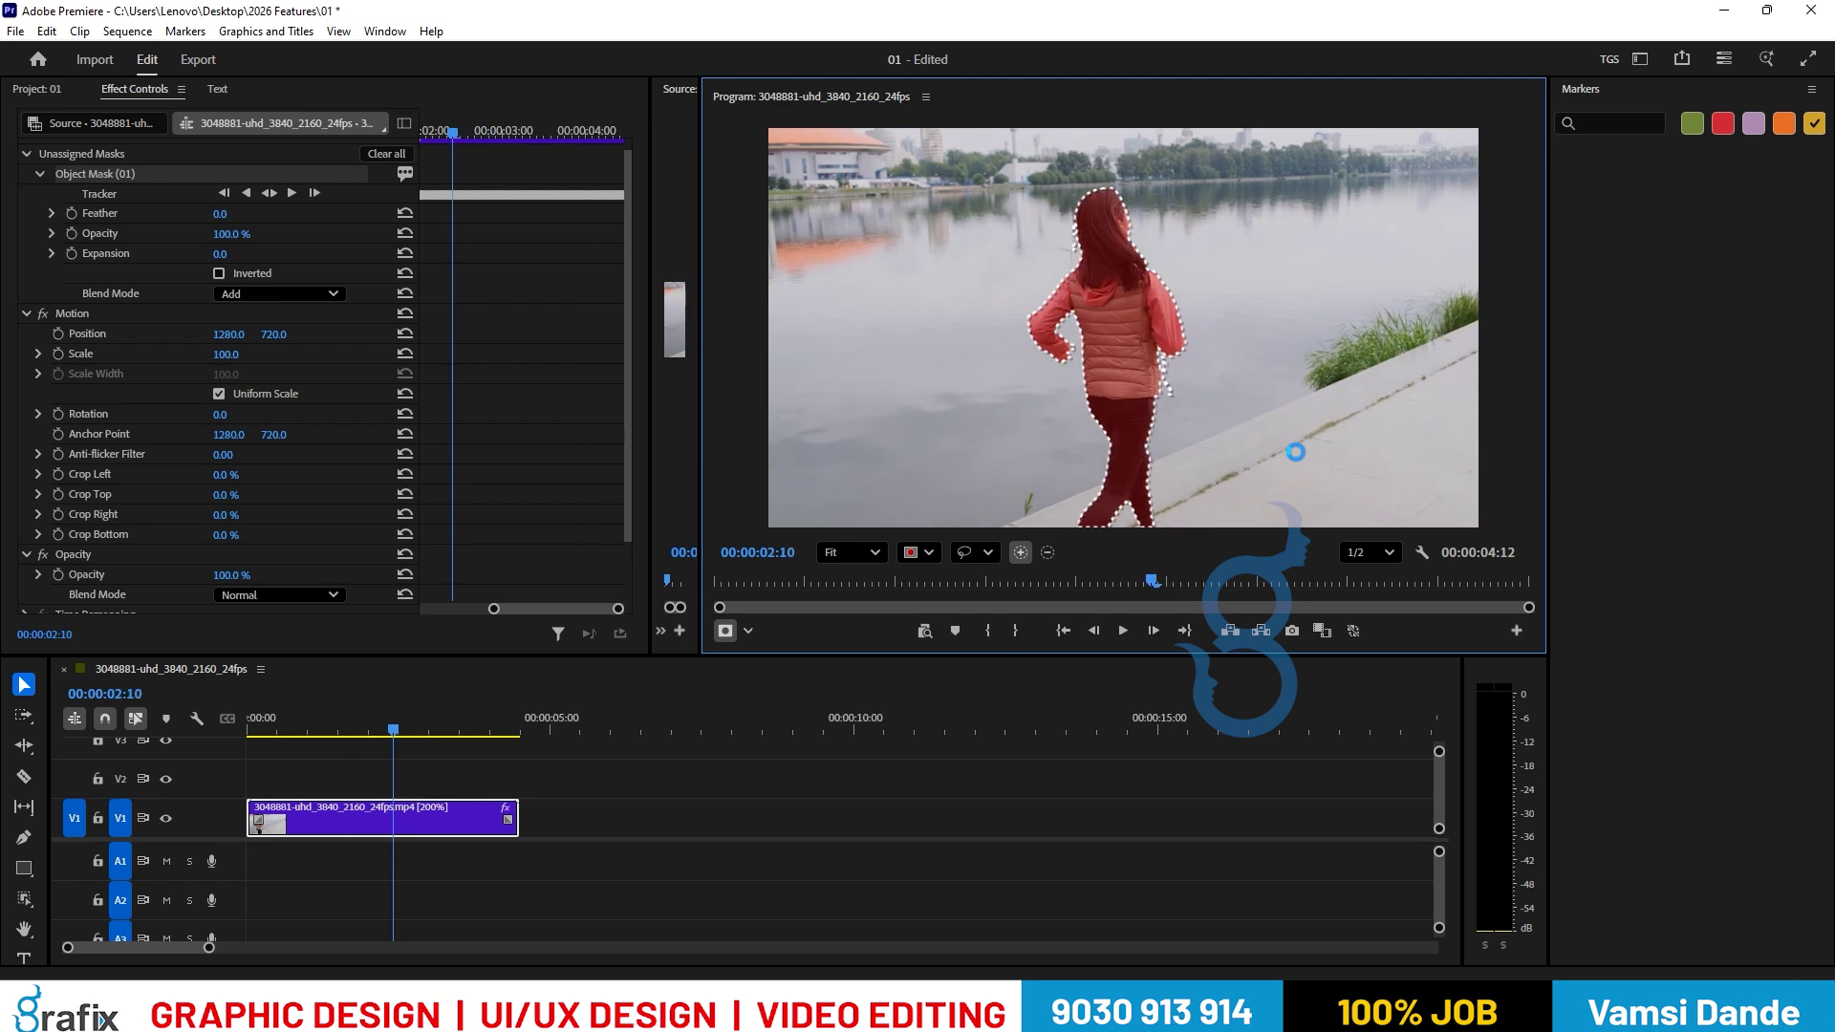
key("Left")
key("Left")
key("Left")
key("Left")
key("Left")
key("Left")
key("Left")
key("Left")
key("Left")
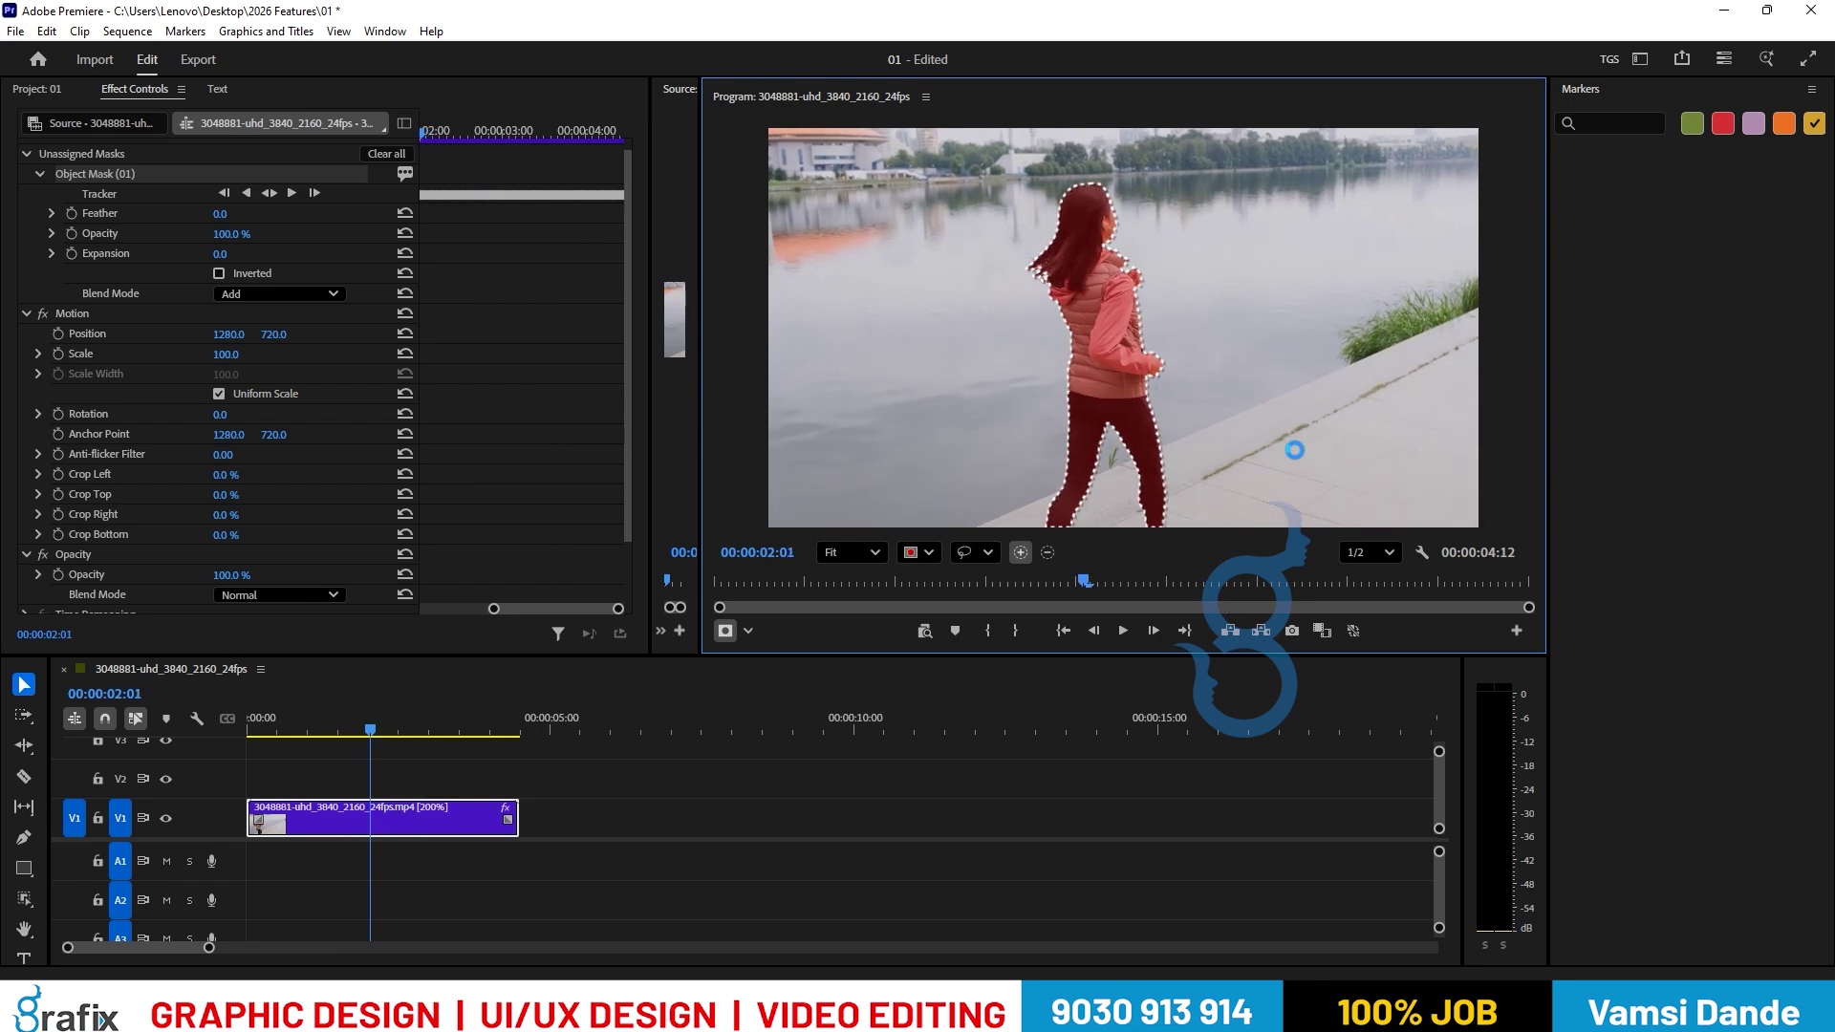
key("Left")
key("Left")
key("Left")
key("Left")
key("Left")
key("Left")
key("Left")
key("Left")
key("Left")
key("Left")
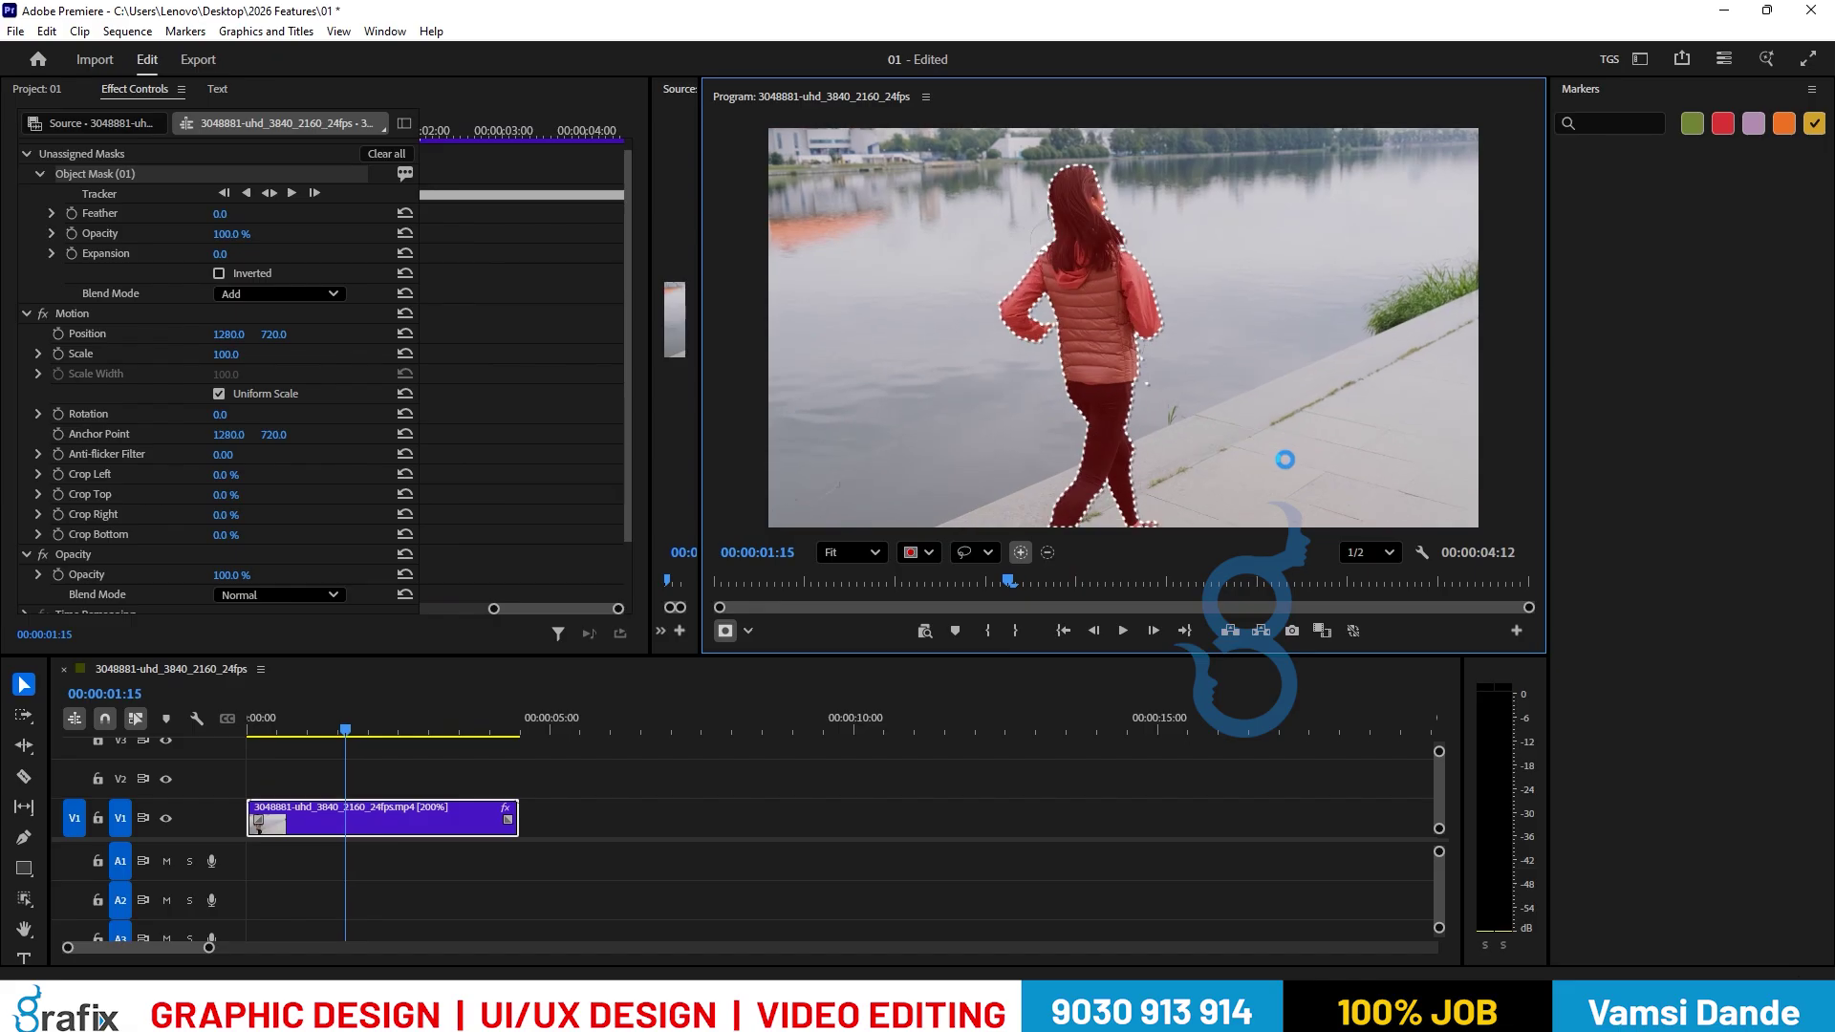
key("Left")
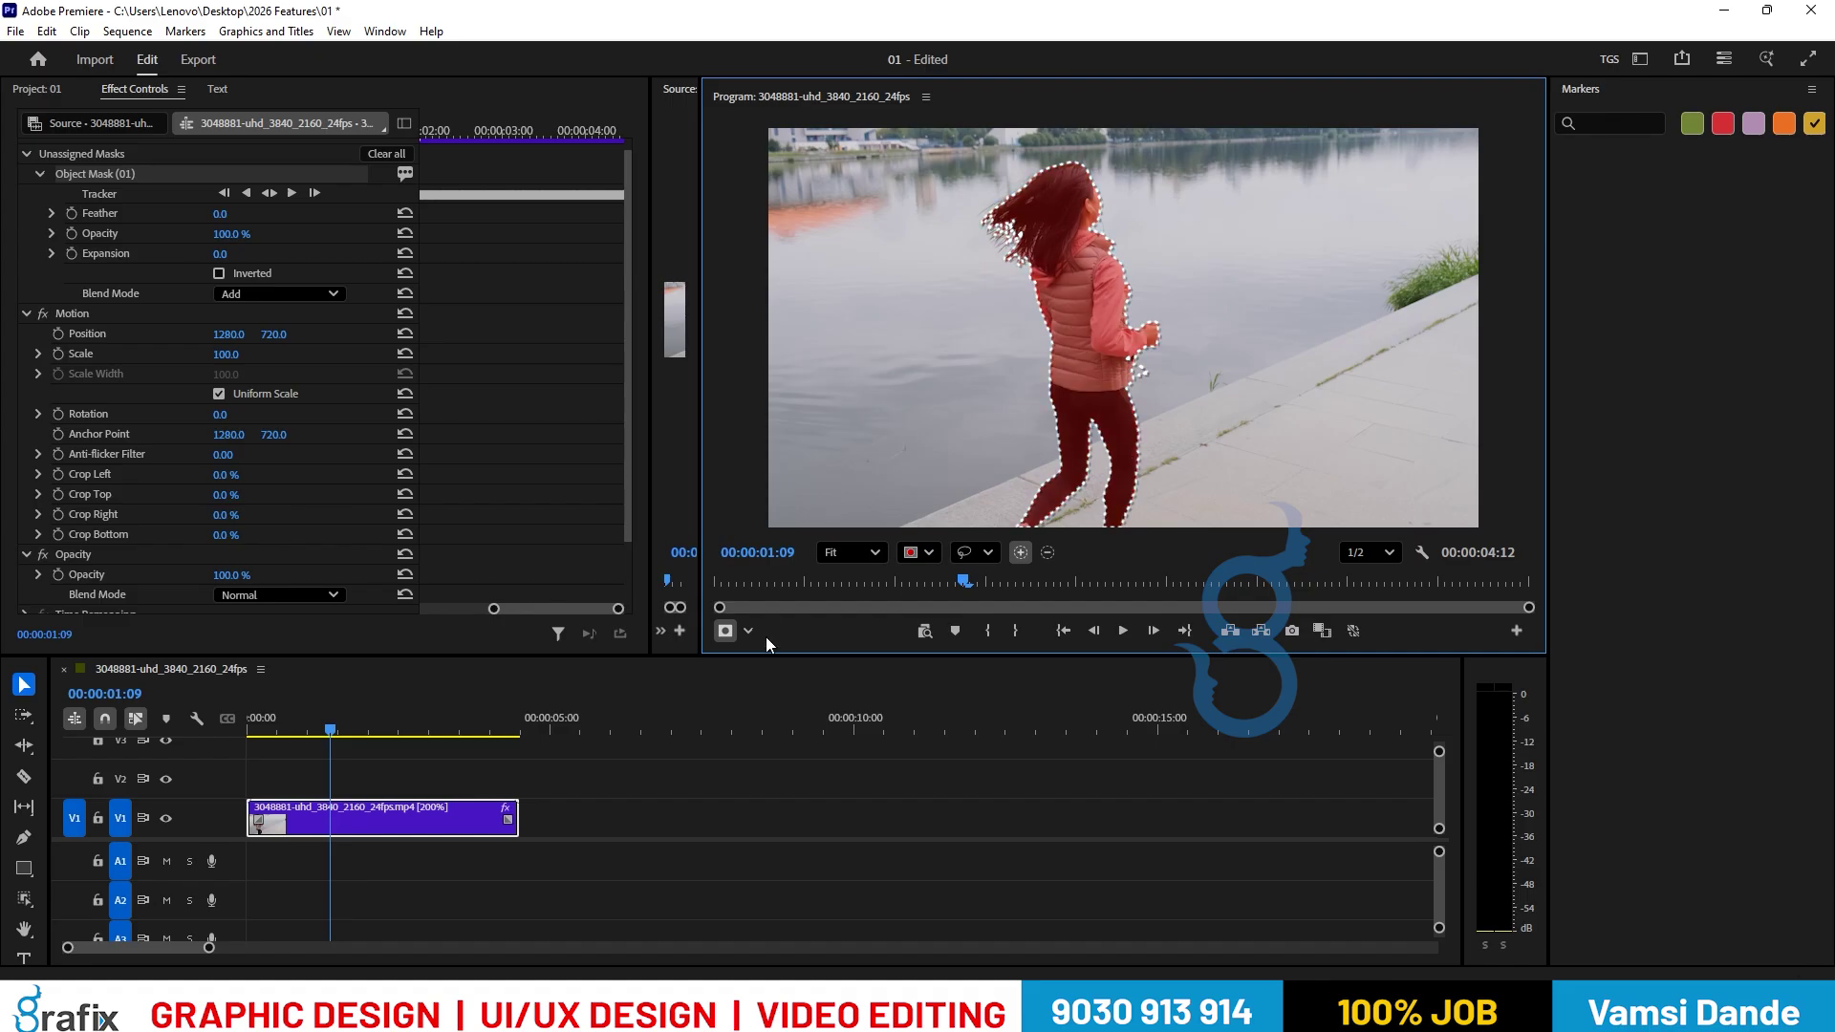
Browse the EDITING - VIDEOS folder and its Ratha Yatra subfolder for a background clip to import.
left_click(25, 92)
double_click(213, 473)
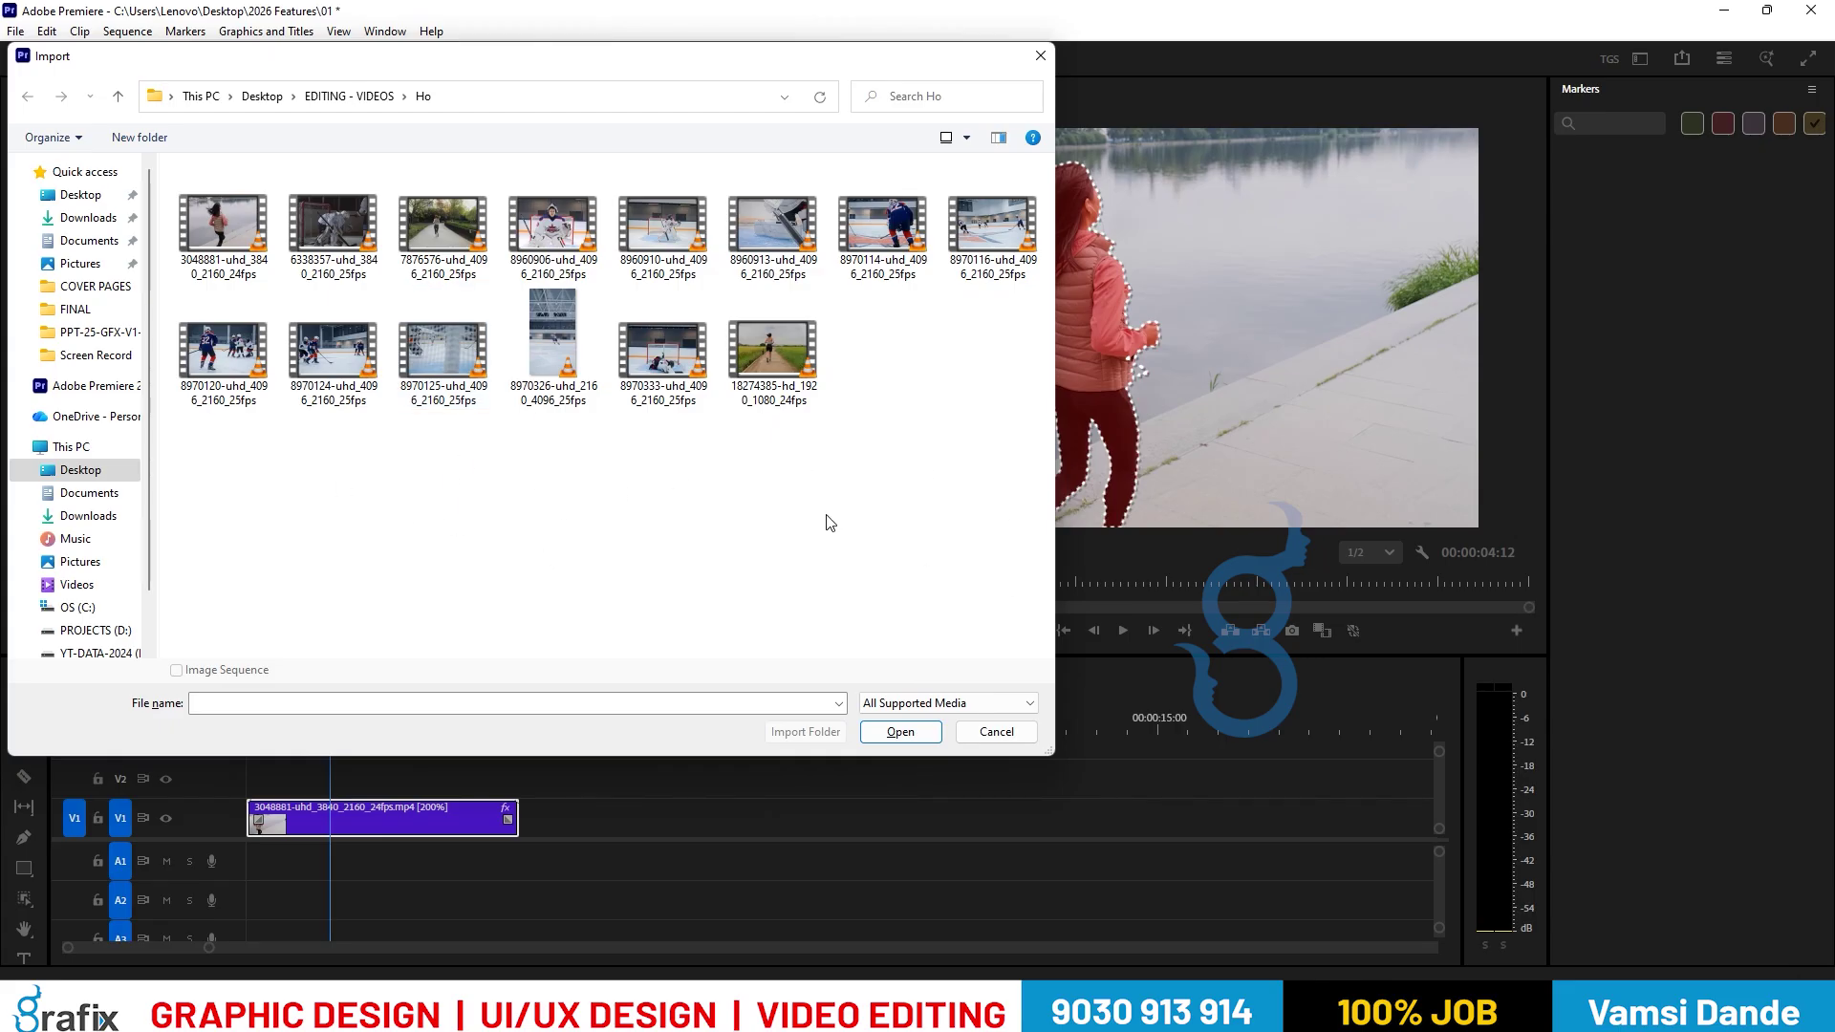
key("BackSpace")
left_click(717, 517)
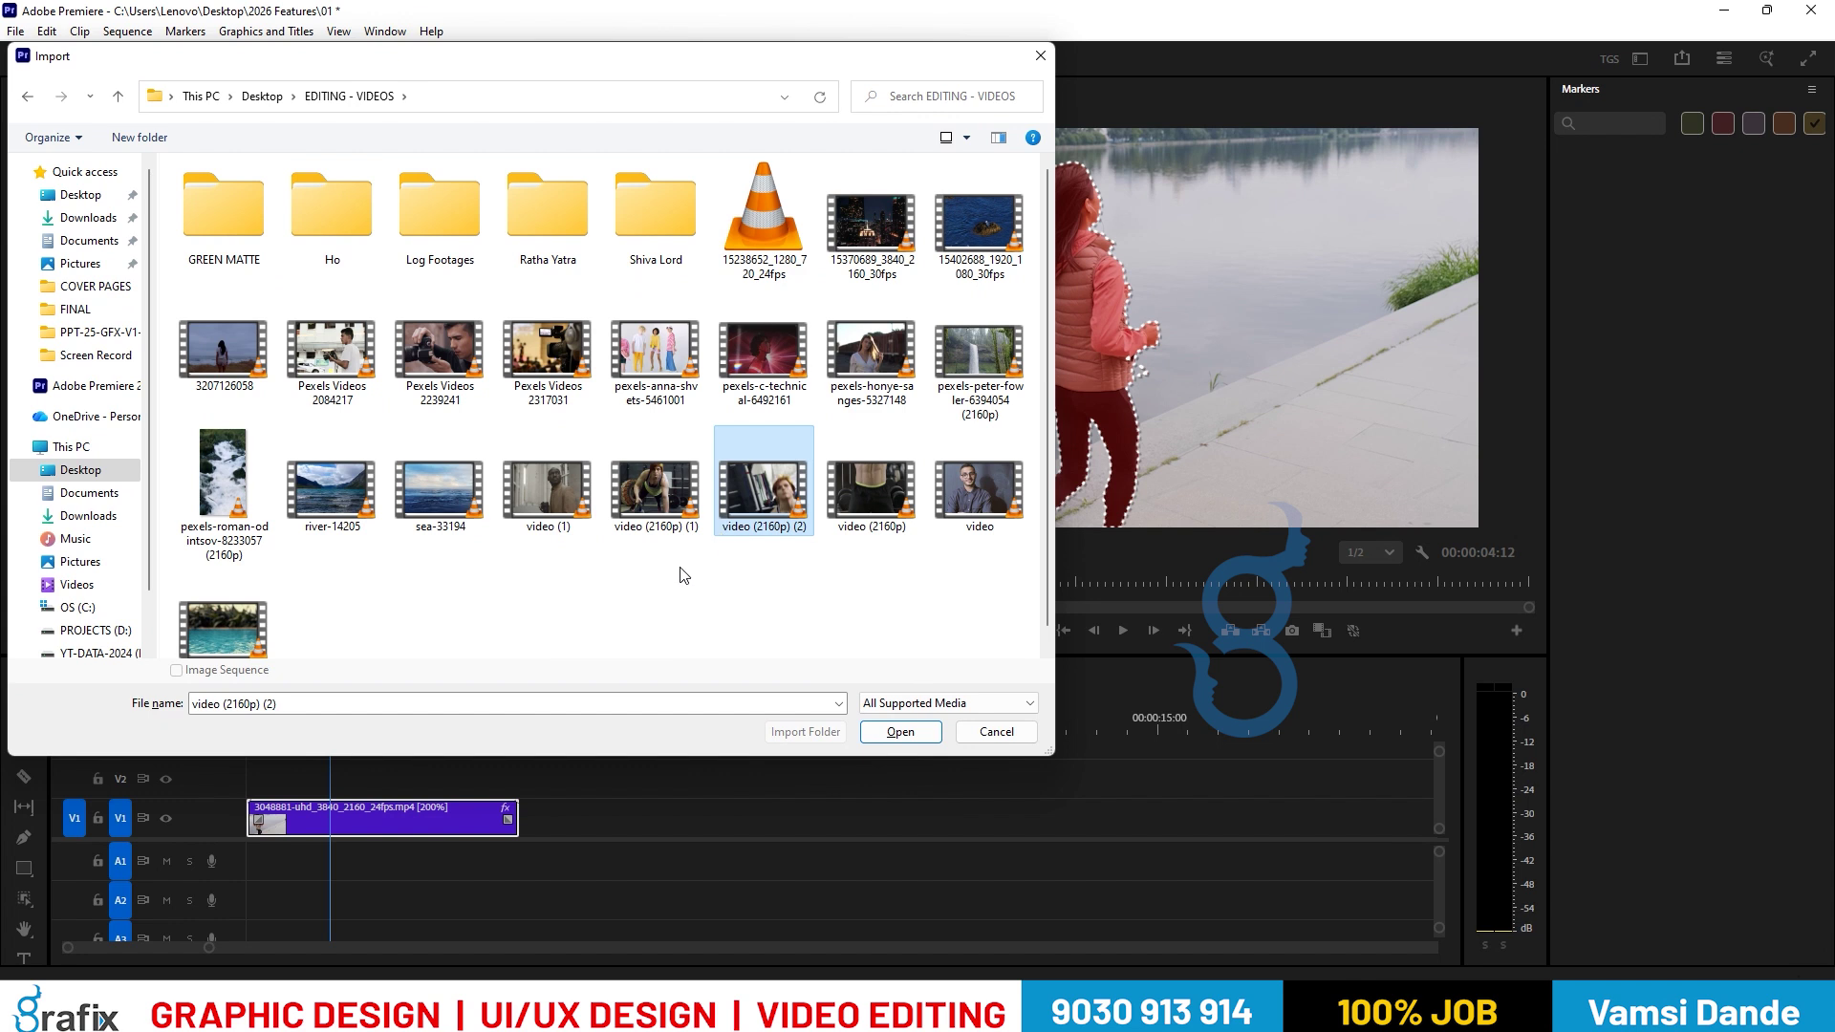
left_click(680, 566)
left_click(401, 533)
left_click(383, 602)
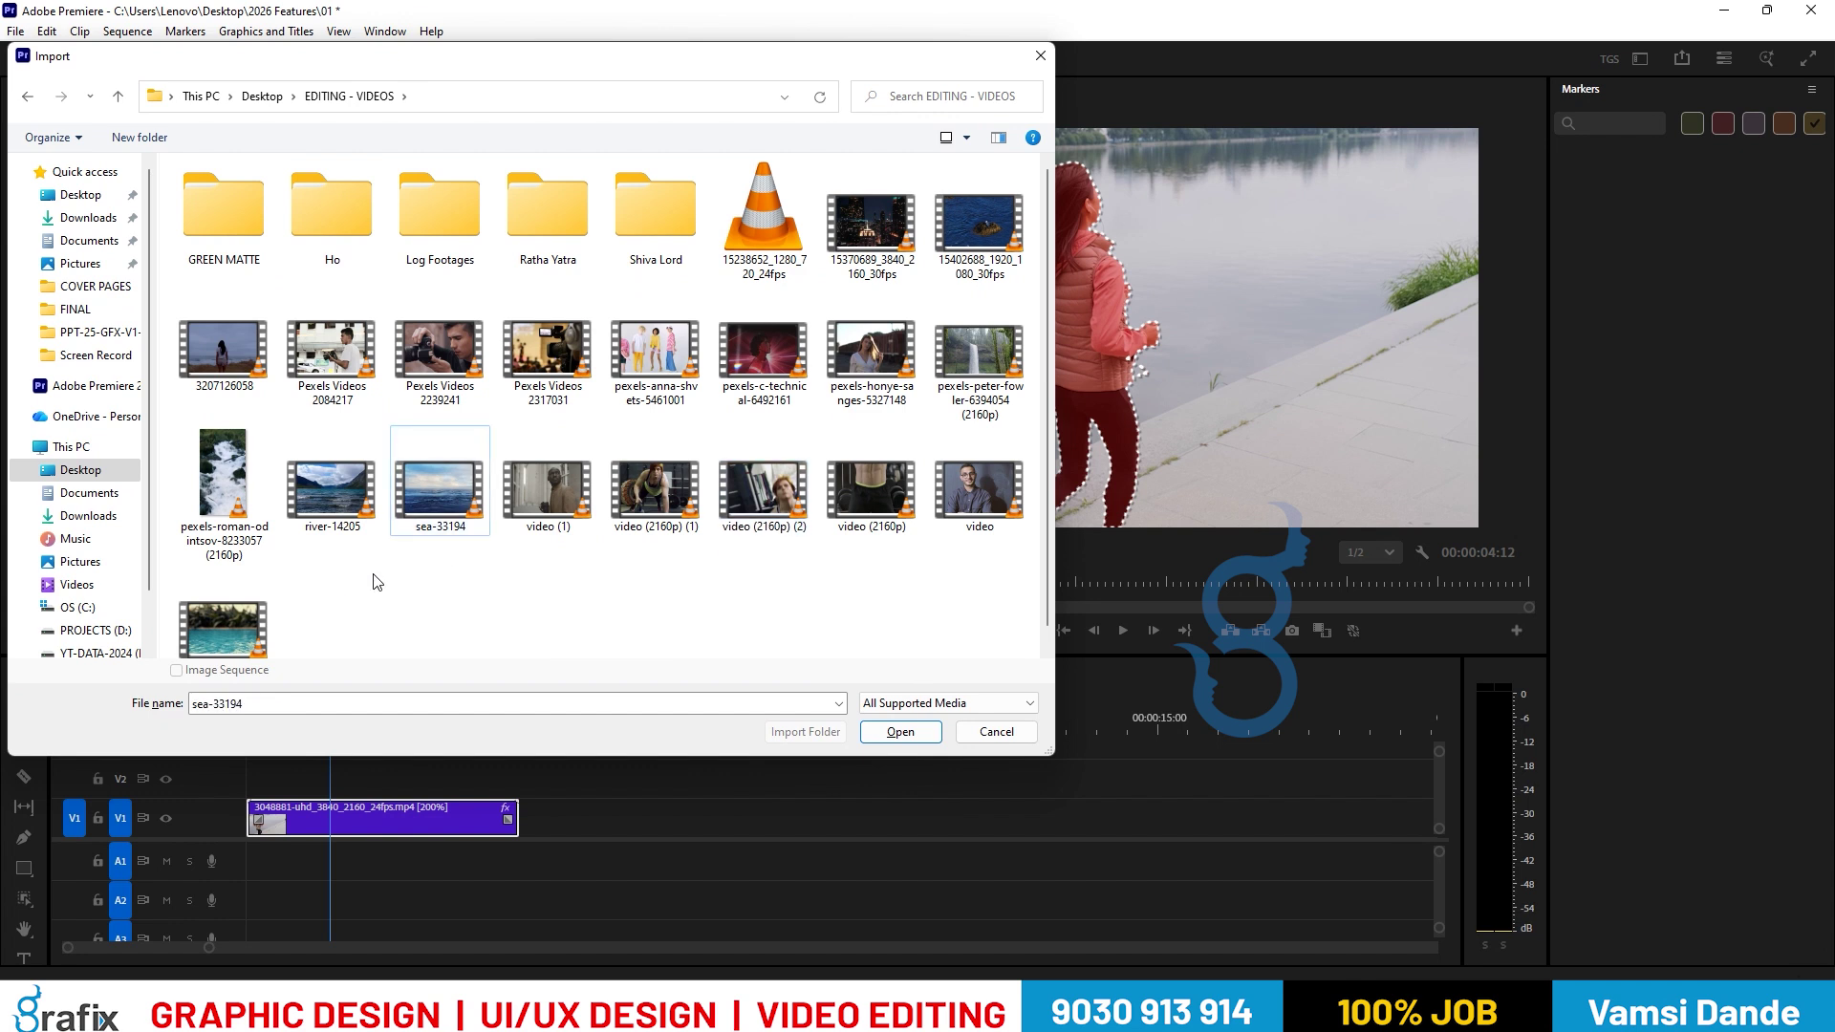
left_click(438, 492)
left_click(607, 644)
left_click(455, 500)
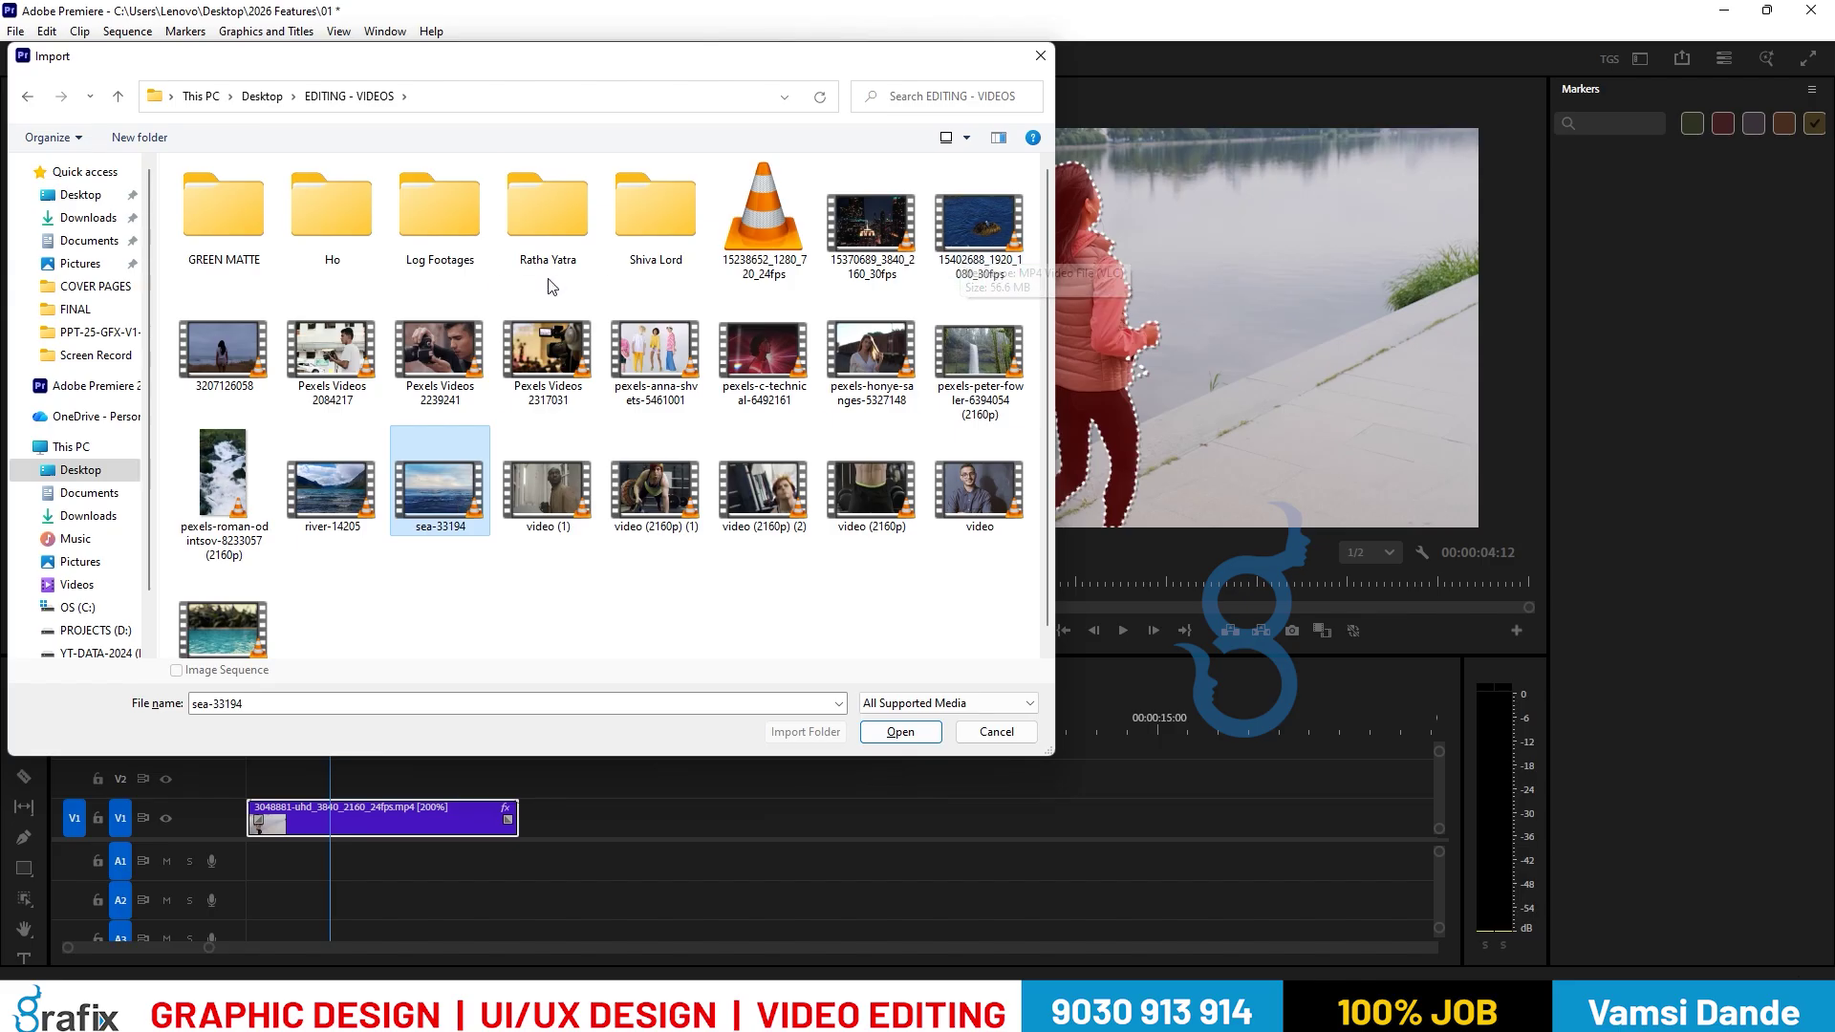
double_click(541, 205)
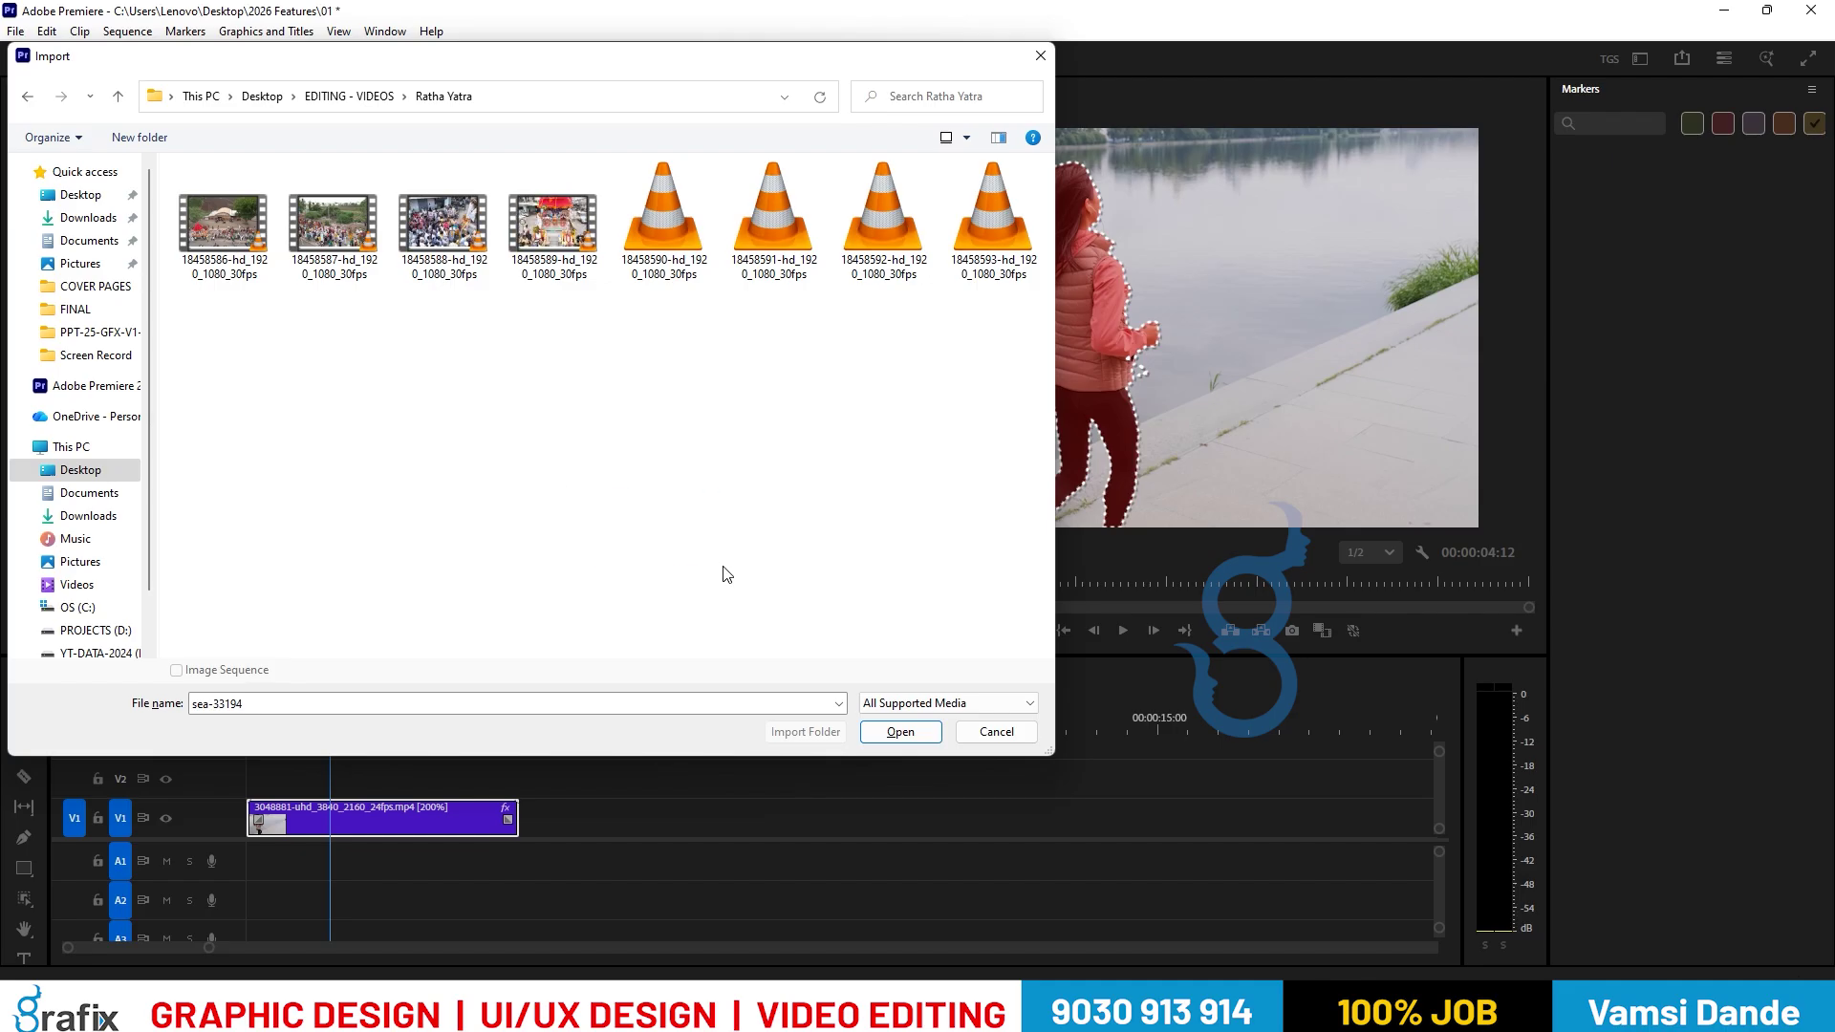
key("alt+Left")
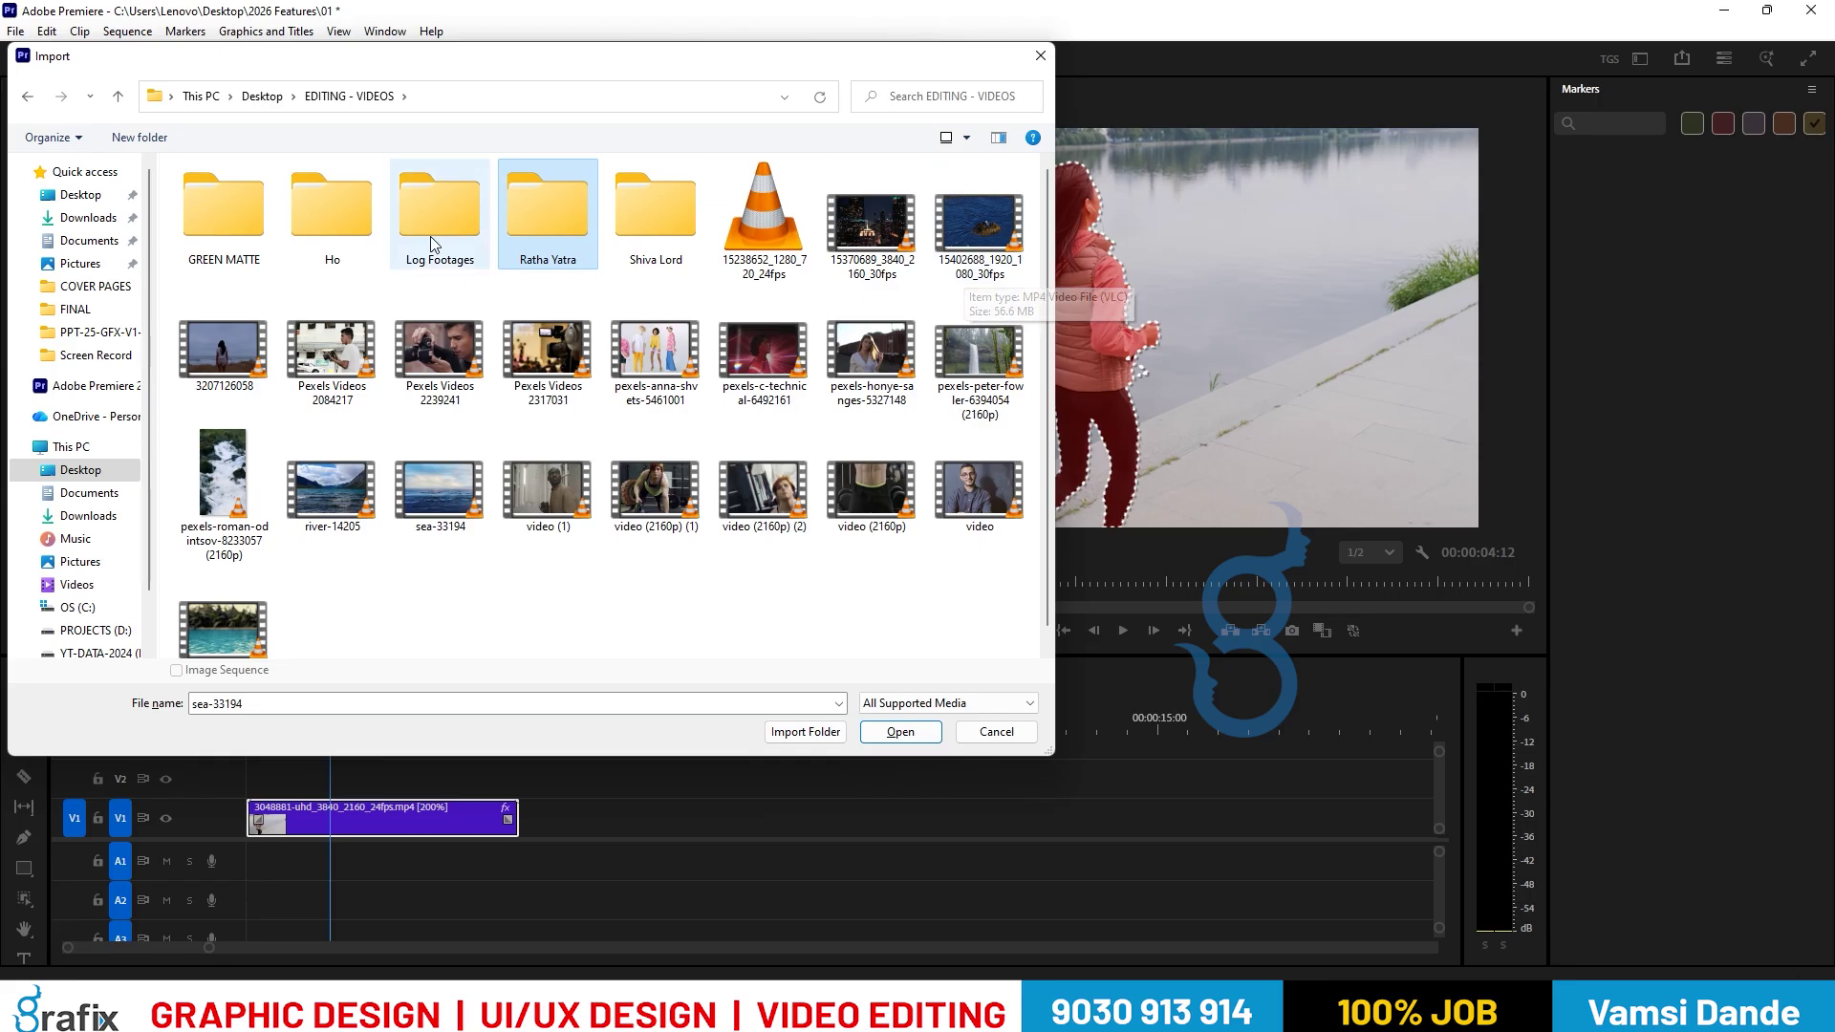
Import 18274385-hd_1920_1080_24fps from the Ho folder and place it on V1 after the runner clip, at about 00:00:05:00.
double_click(332, 209)
double_click(772, 351)
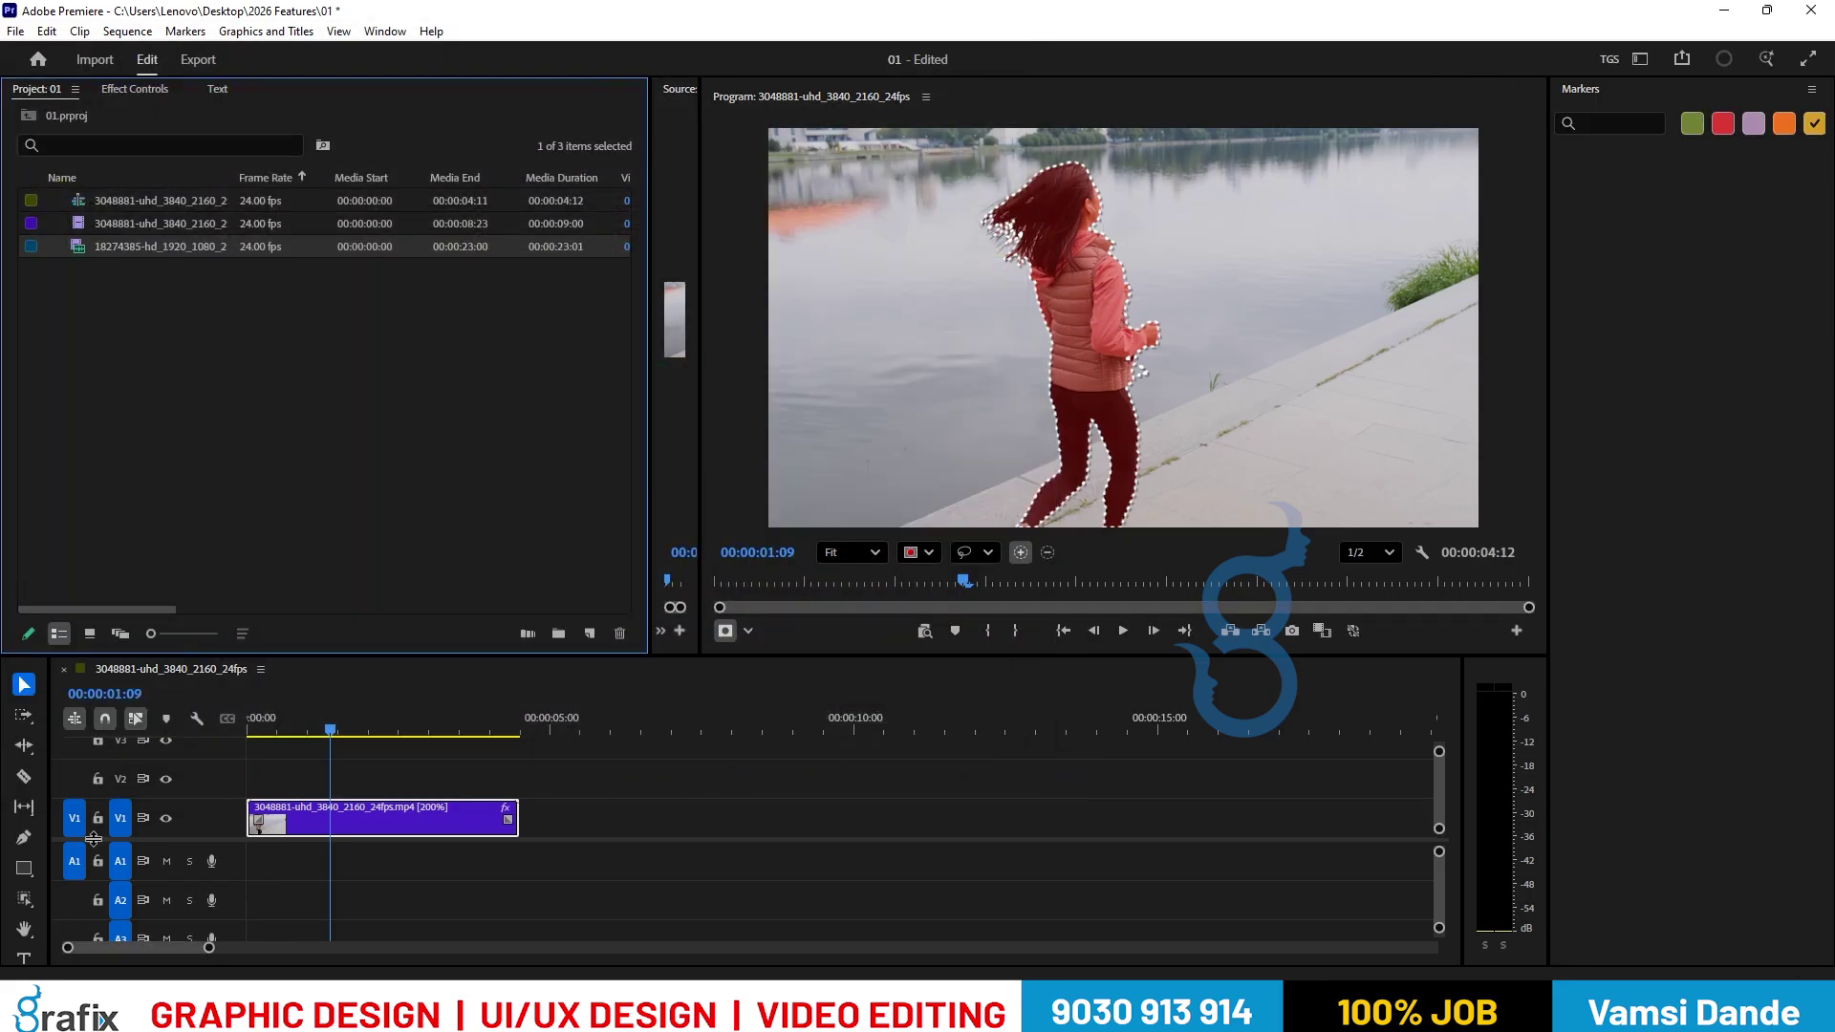
left_click_drag(100, 250, 548, 818)
Unlink the new clip's audio from its video and delete the audio from A1.
right_click(709, 810)
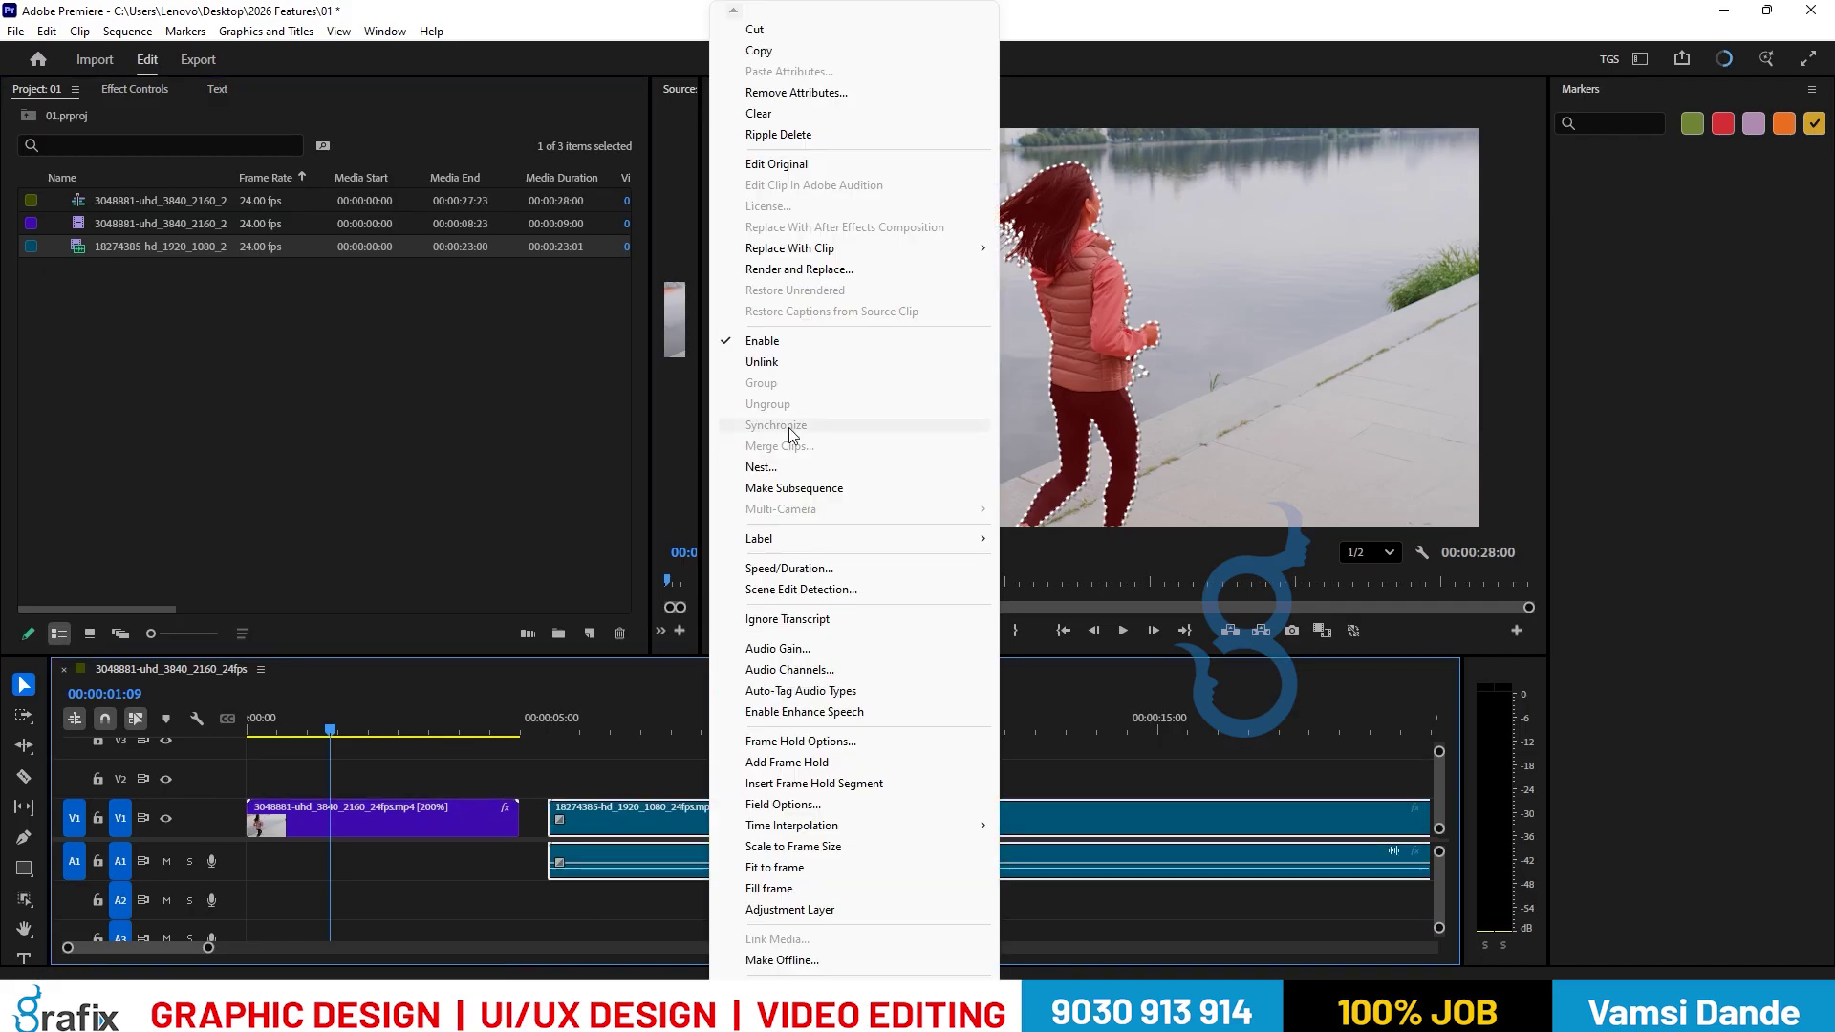
left_click(789, 361)
left_click(785, 853)
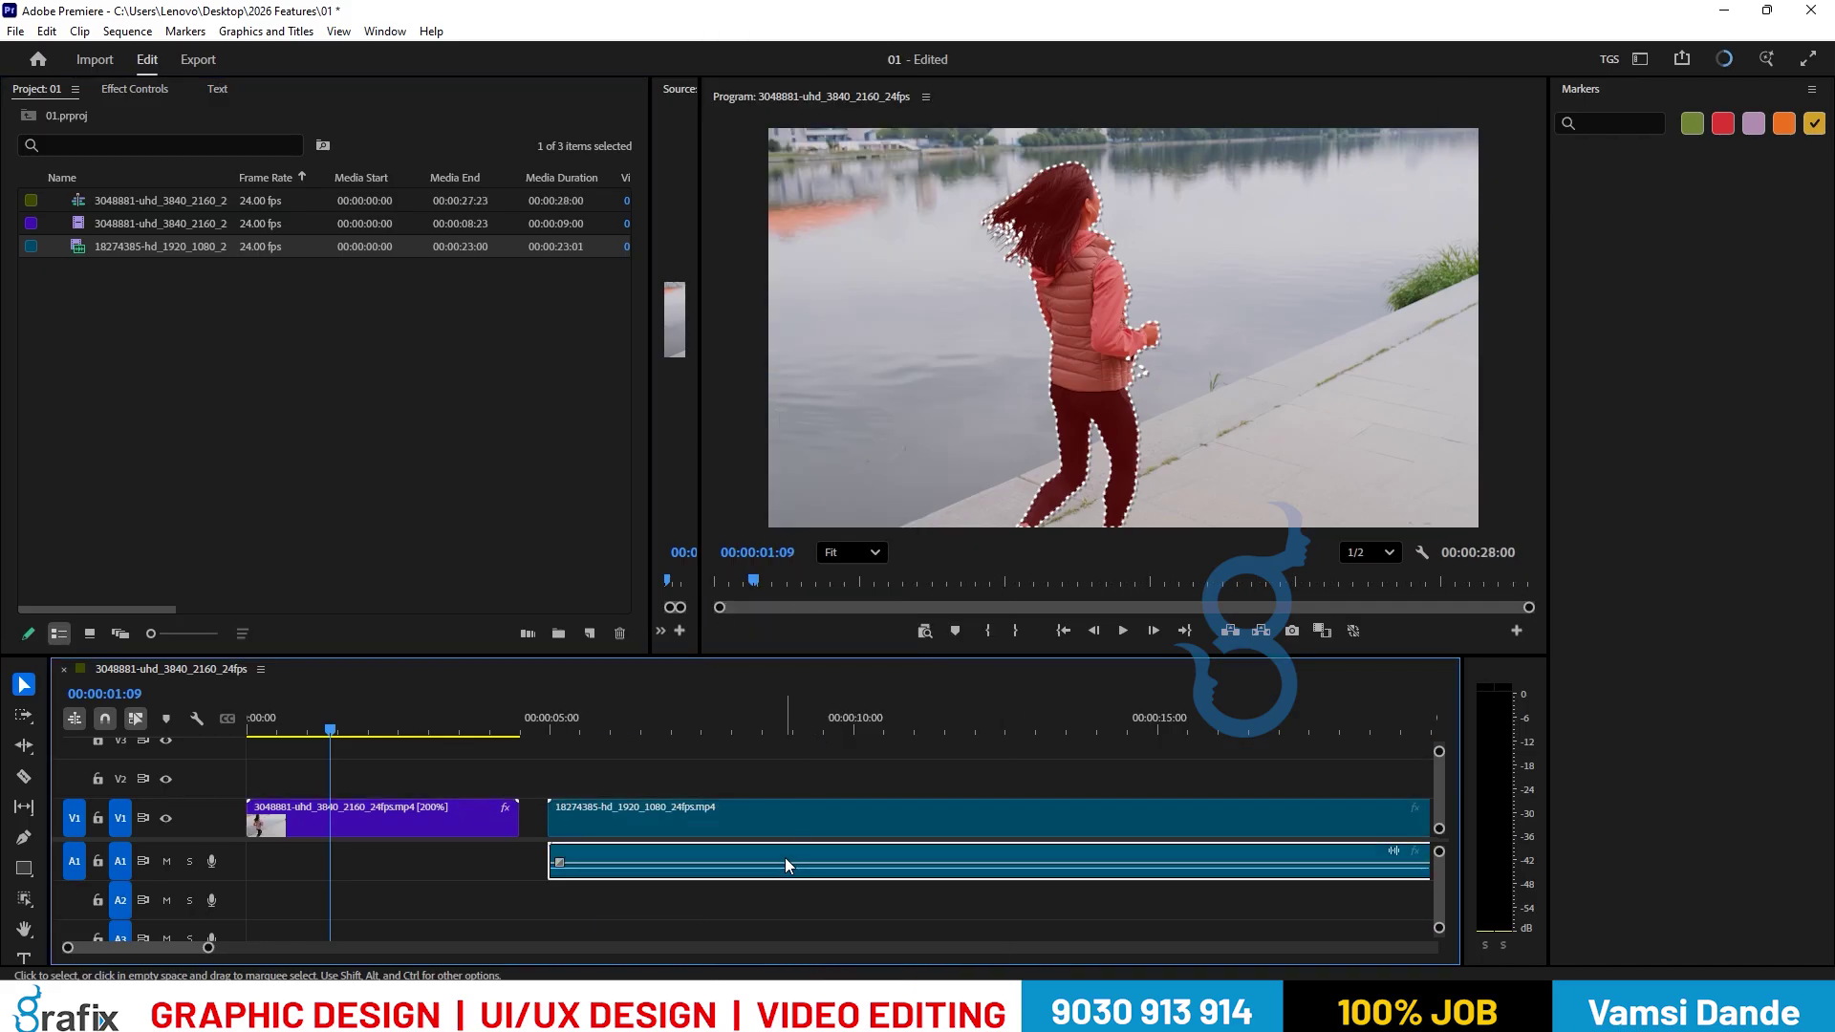
key("Delete")
Move the 3048881 runner clip up to V2 and place the 18274385 clip beneath it at the start of V1.
left_click(726, 820)
left_click_drag(438, 818, 440, 778)
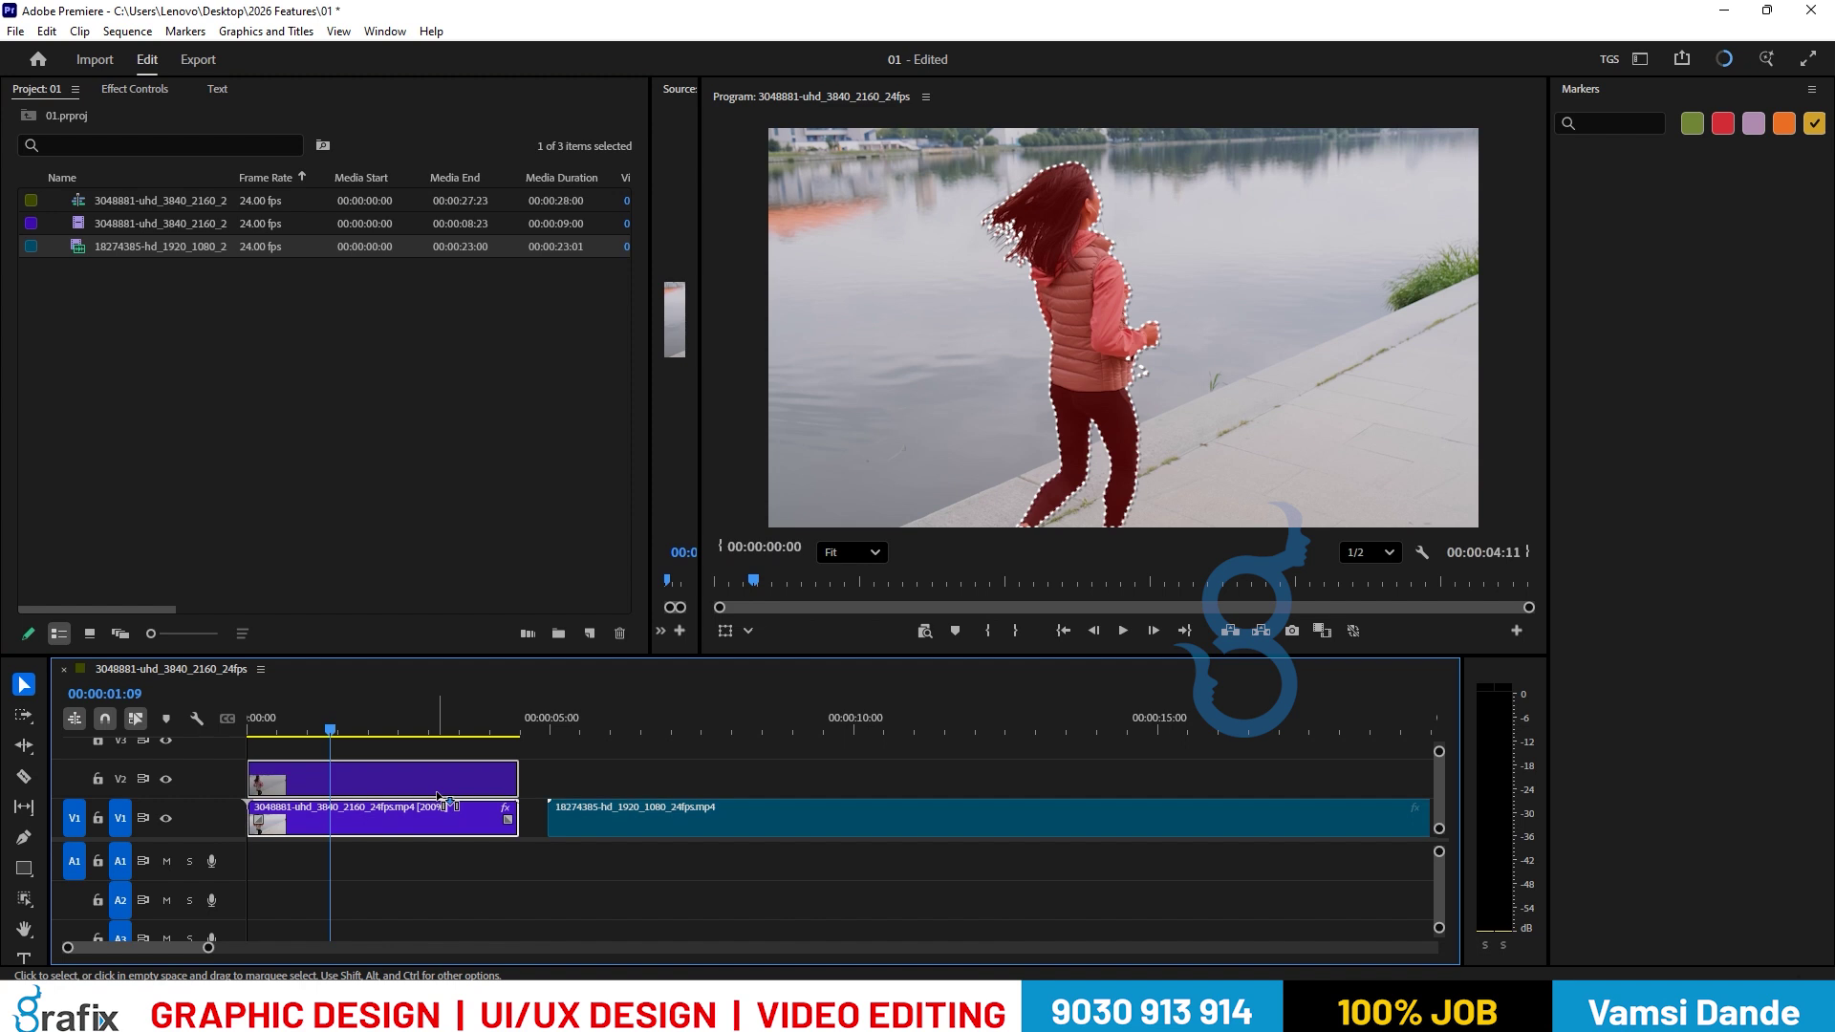
left_click_drag(550, 818, 273, 832)
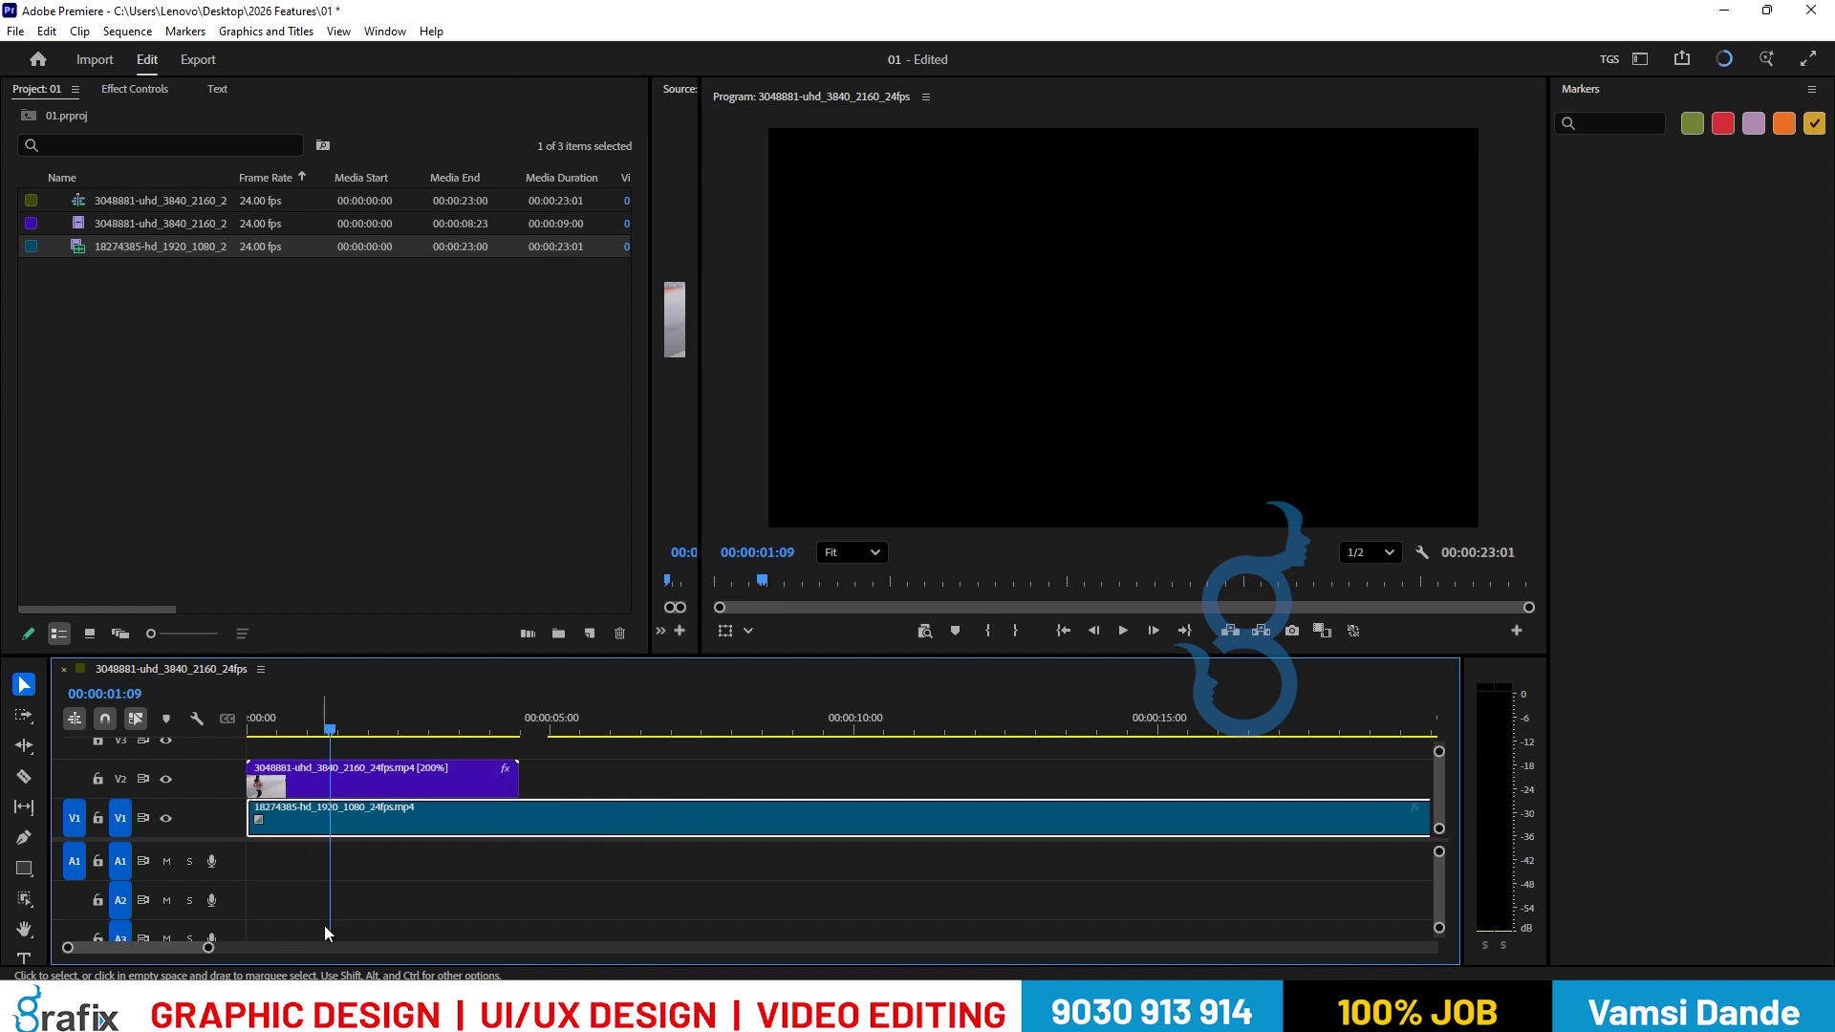
Apply Scale to Frame Size to the 18274385 clip on V1.
right_click(587, 822)
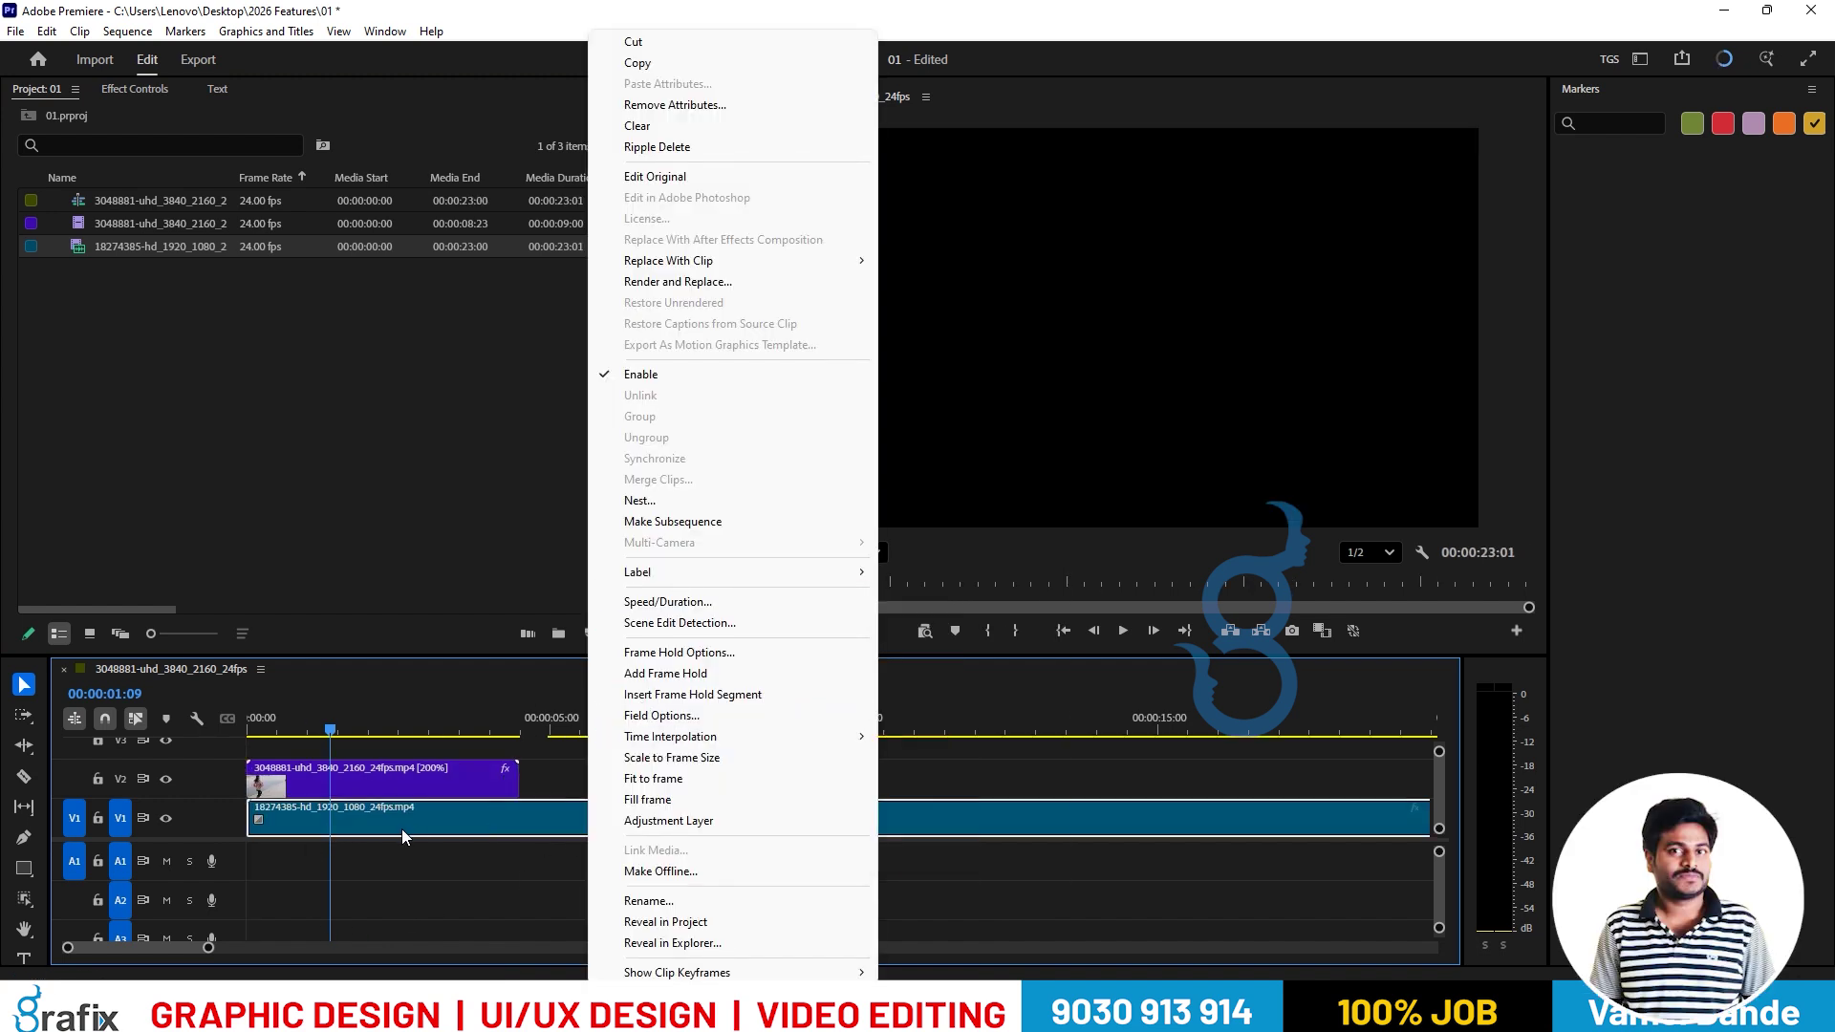
left_click(402, 828)
right_click(401, 827)
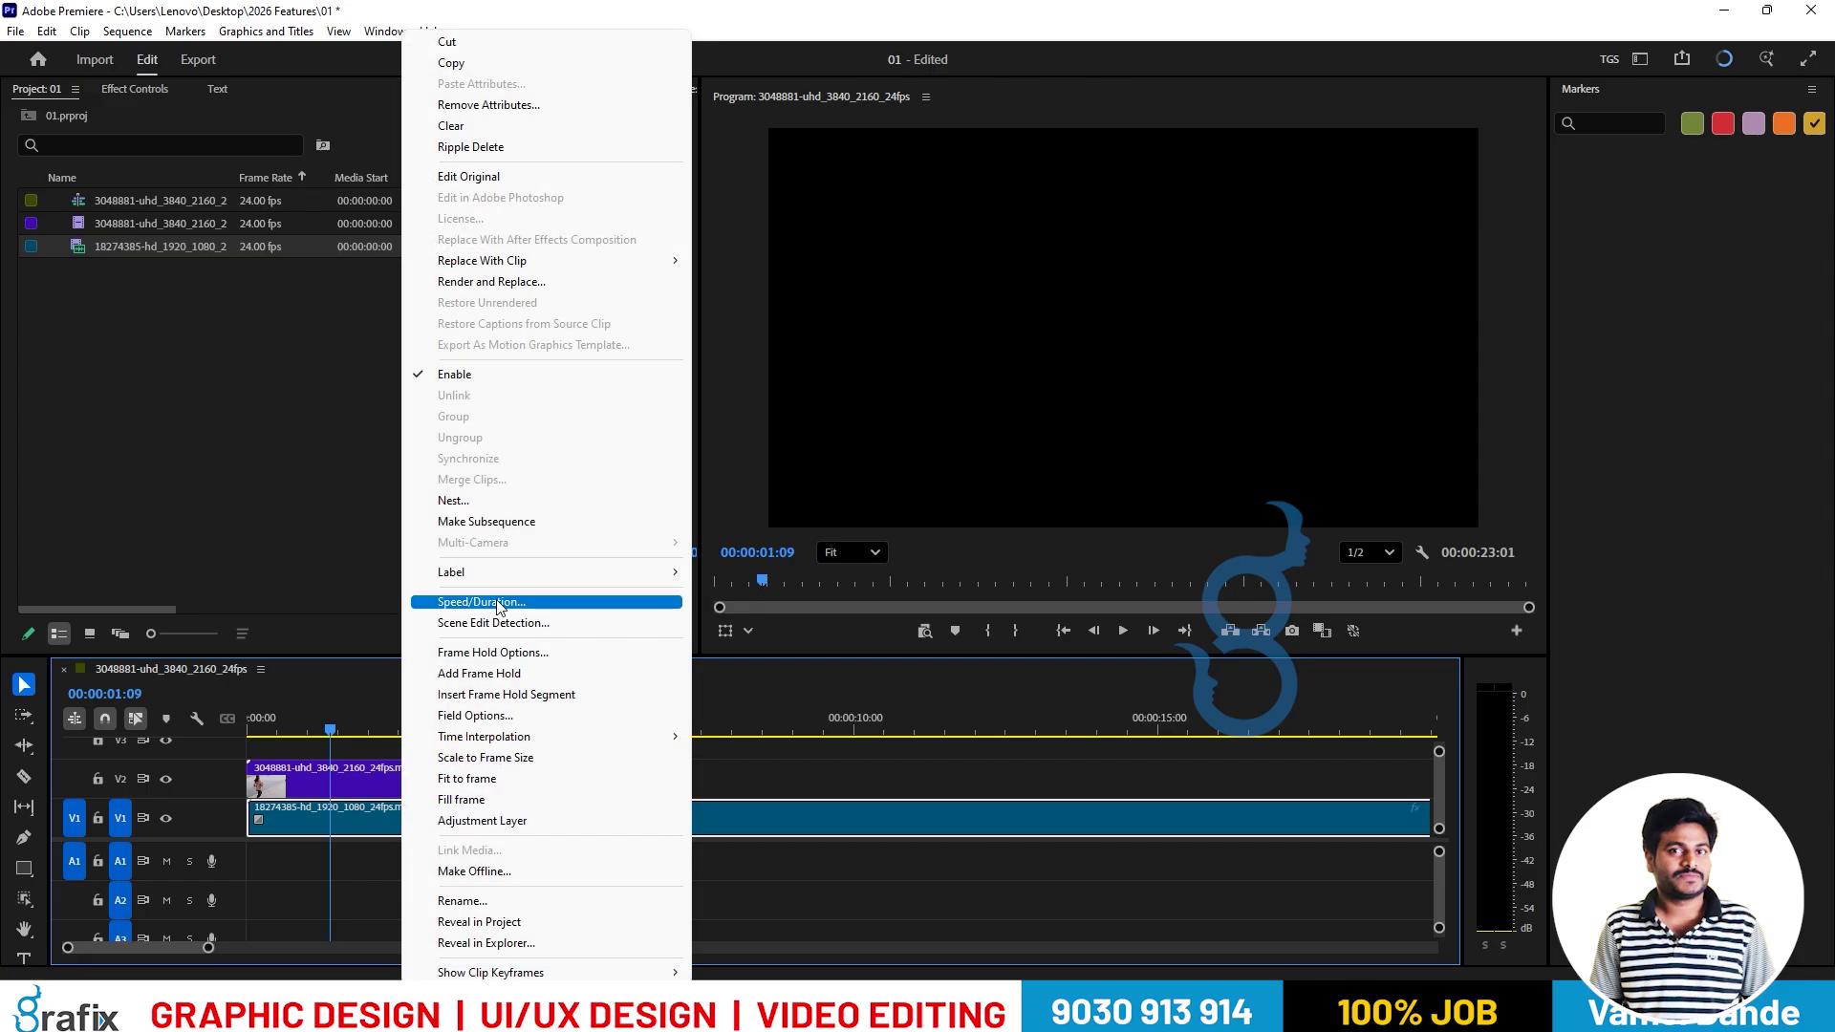
left_click(483, 759)
Play the stacked clips from the start of the sequence, stopping at 00:00:01:13.
left_click_drag(359, 731, 255, 730)
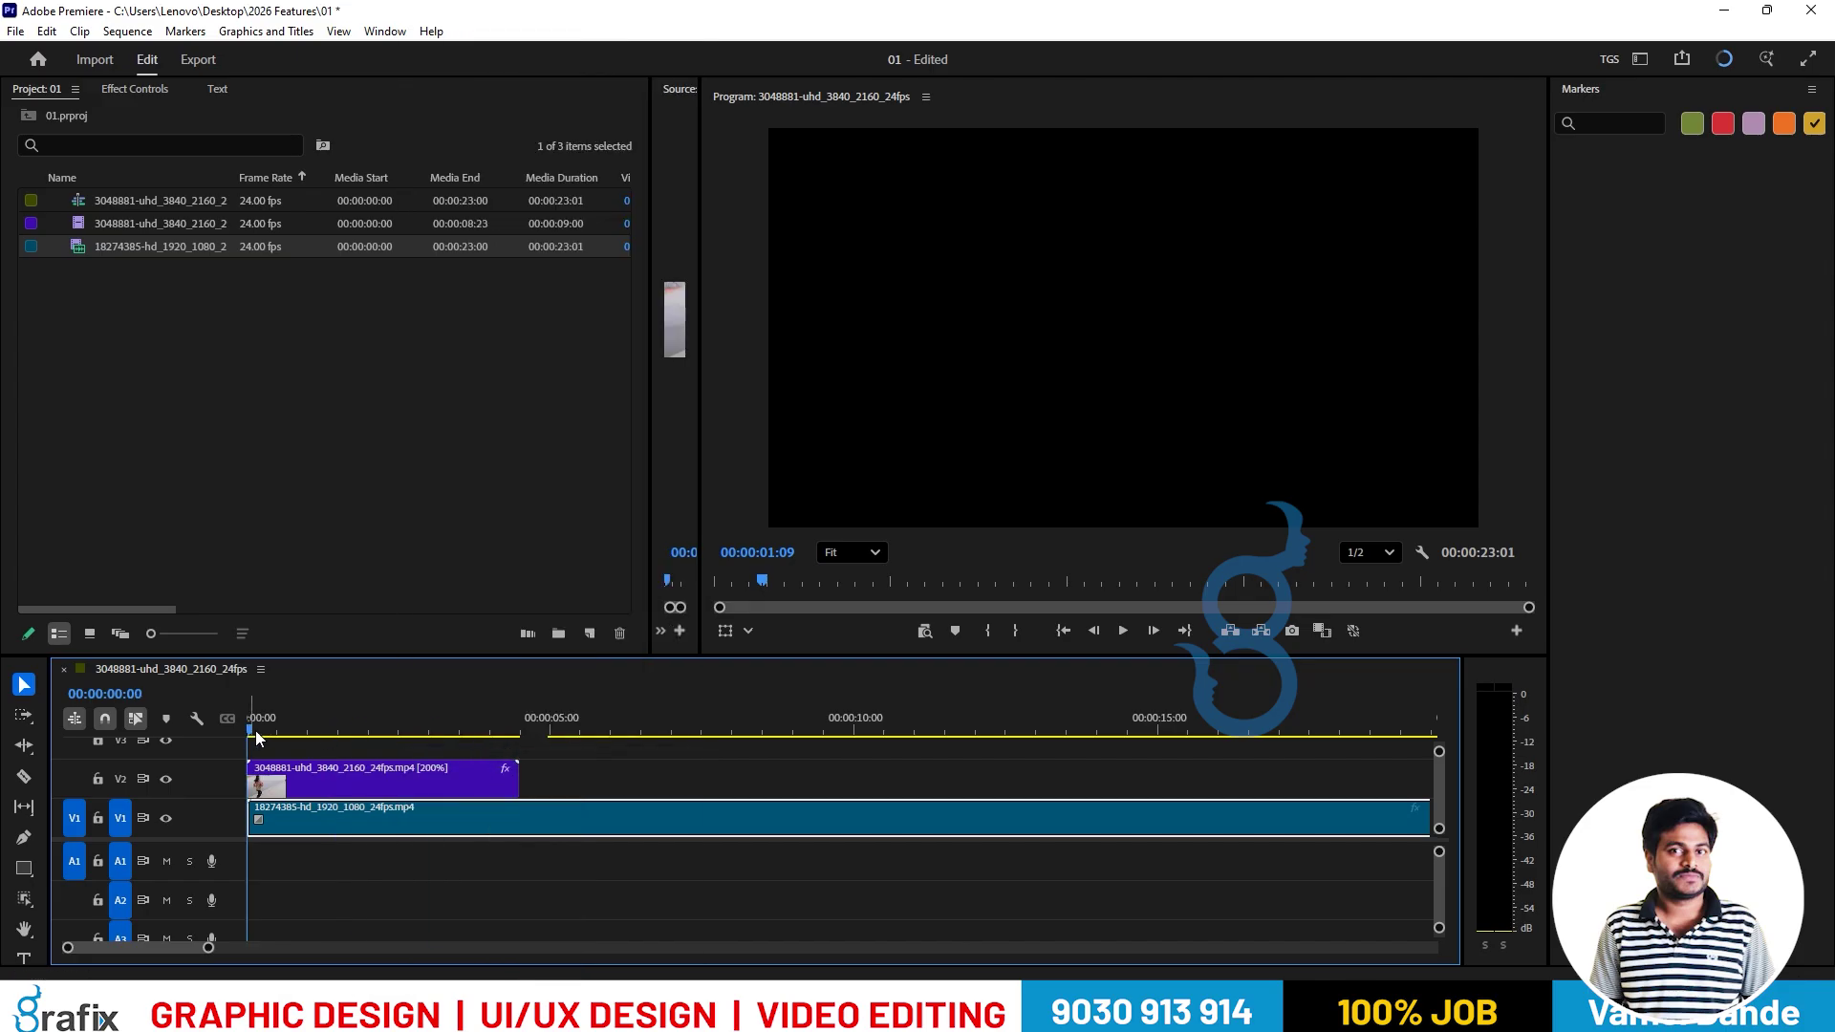
key("space")
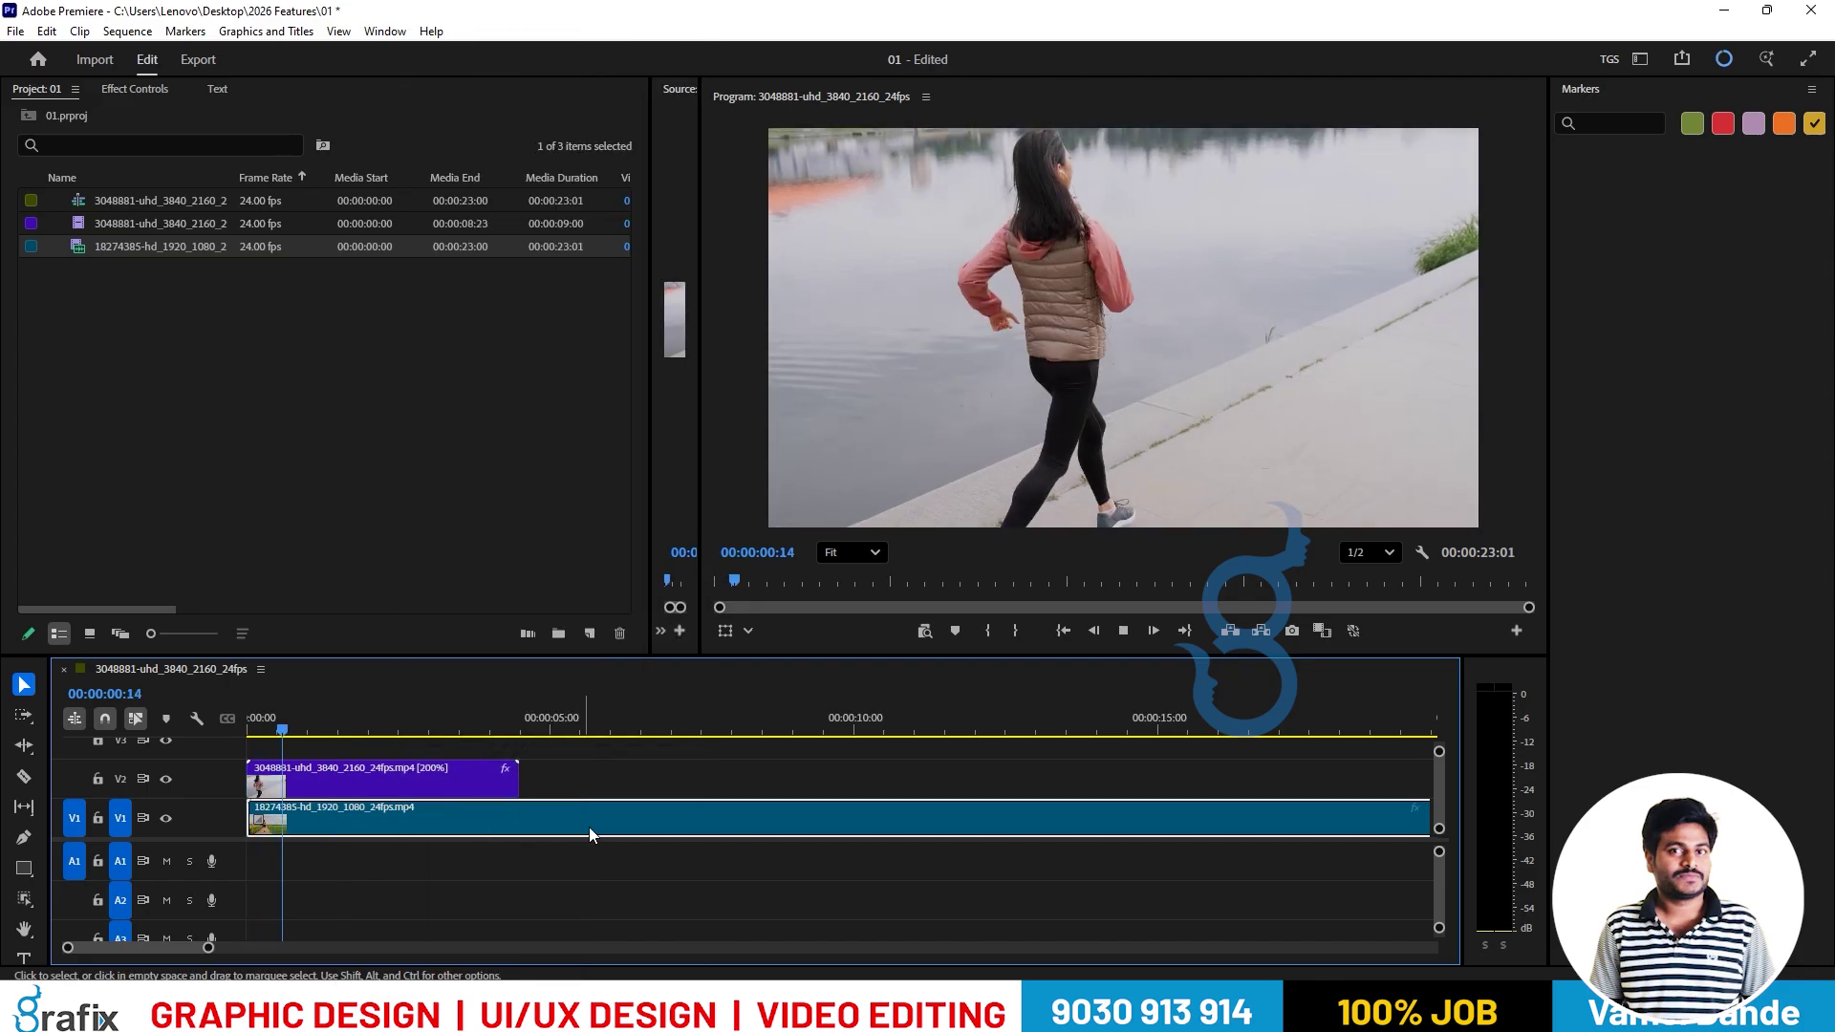
key("space")
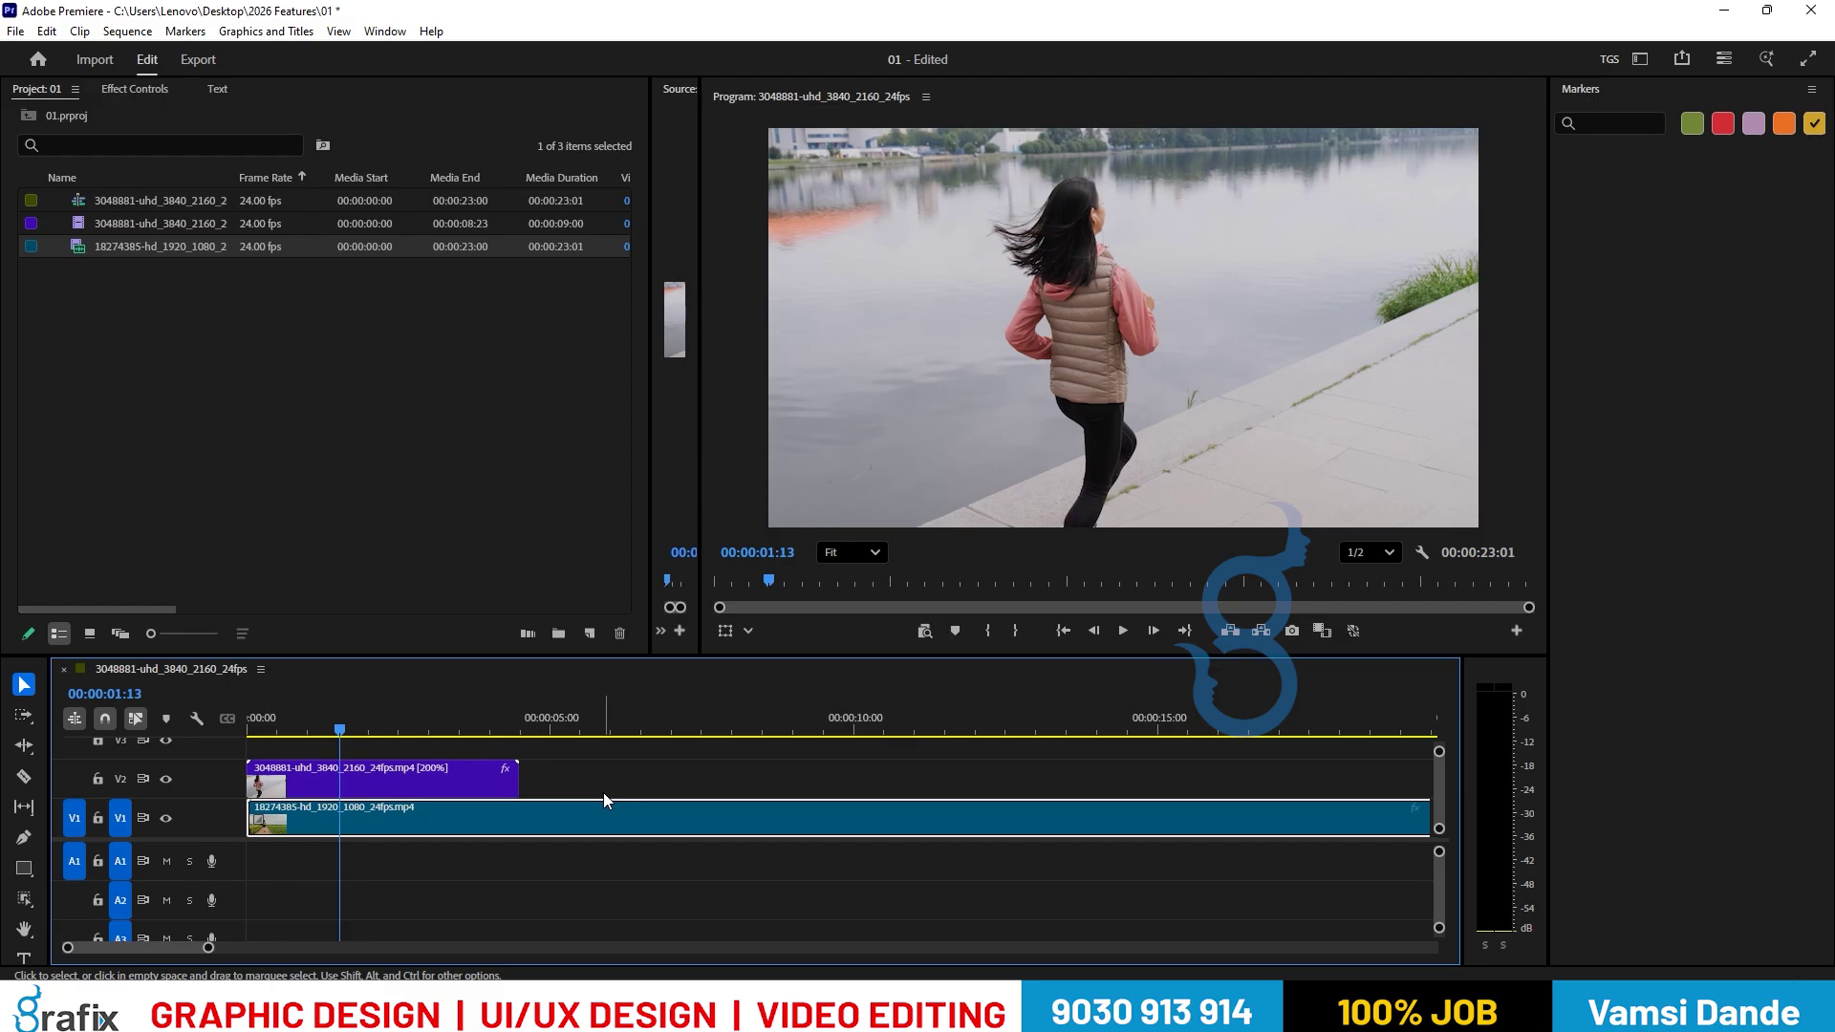
Display the V2 runner clip's effect settings at 00:00:01:10 and select Object Mask (01).
left_click(365, 794)
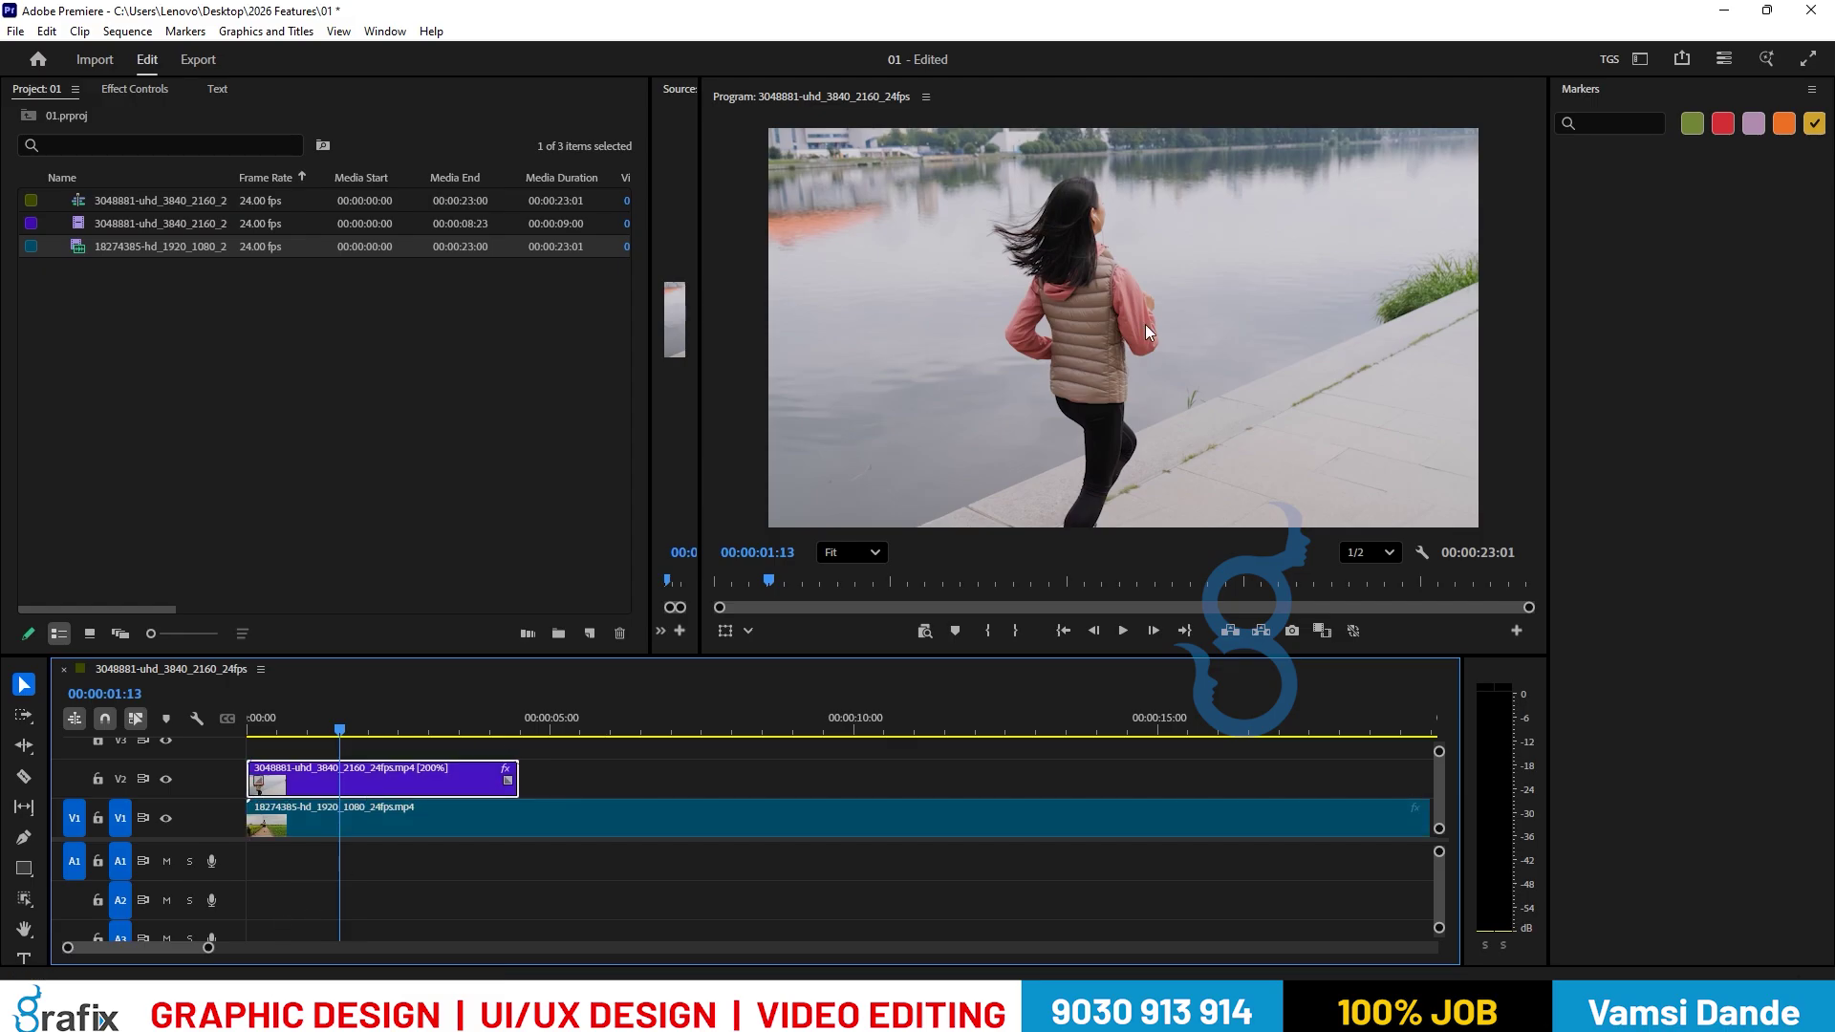
left_click(334, 729)
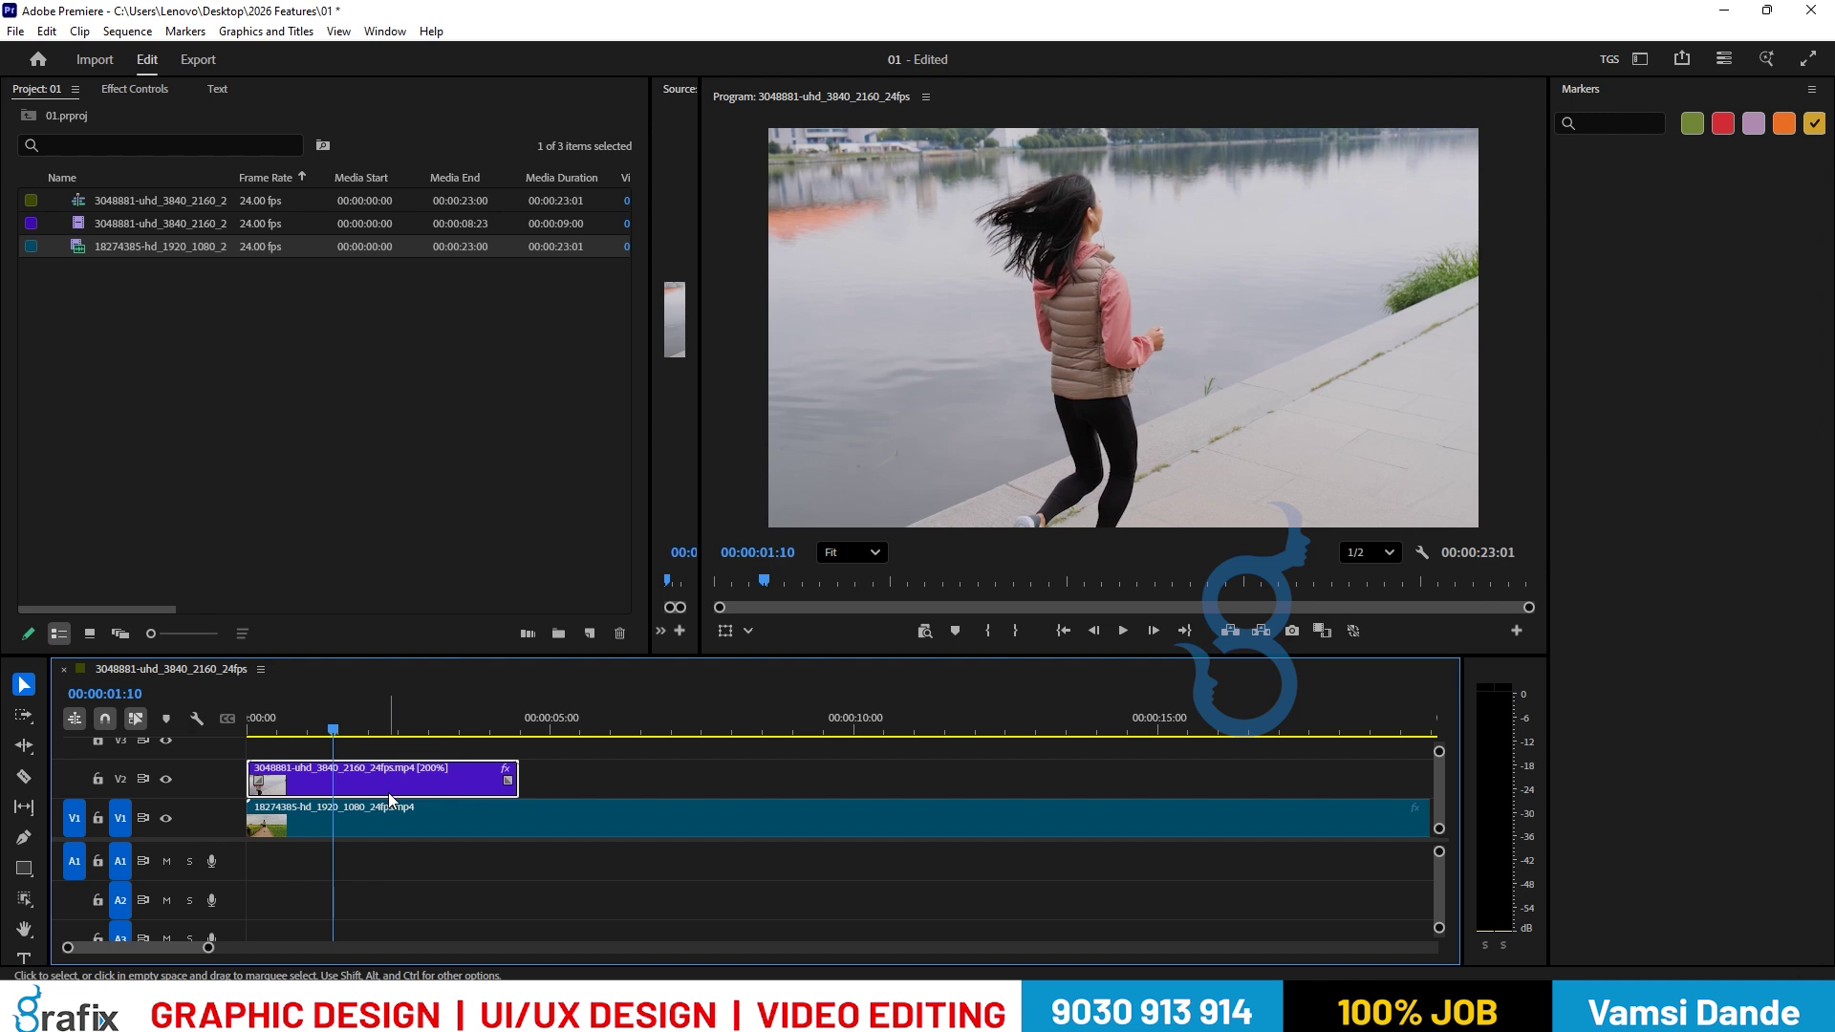
left_click(157, 93)
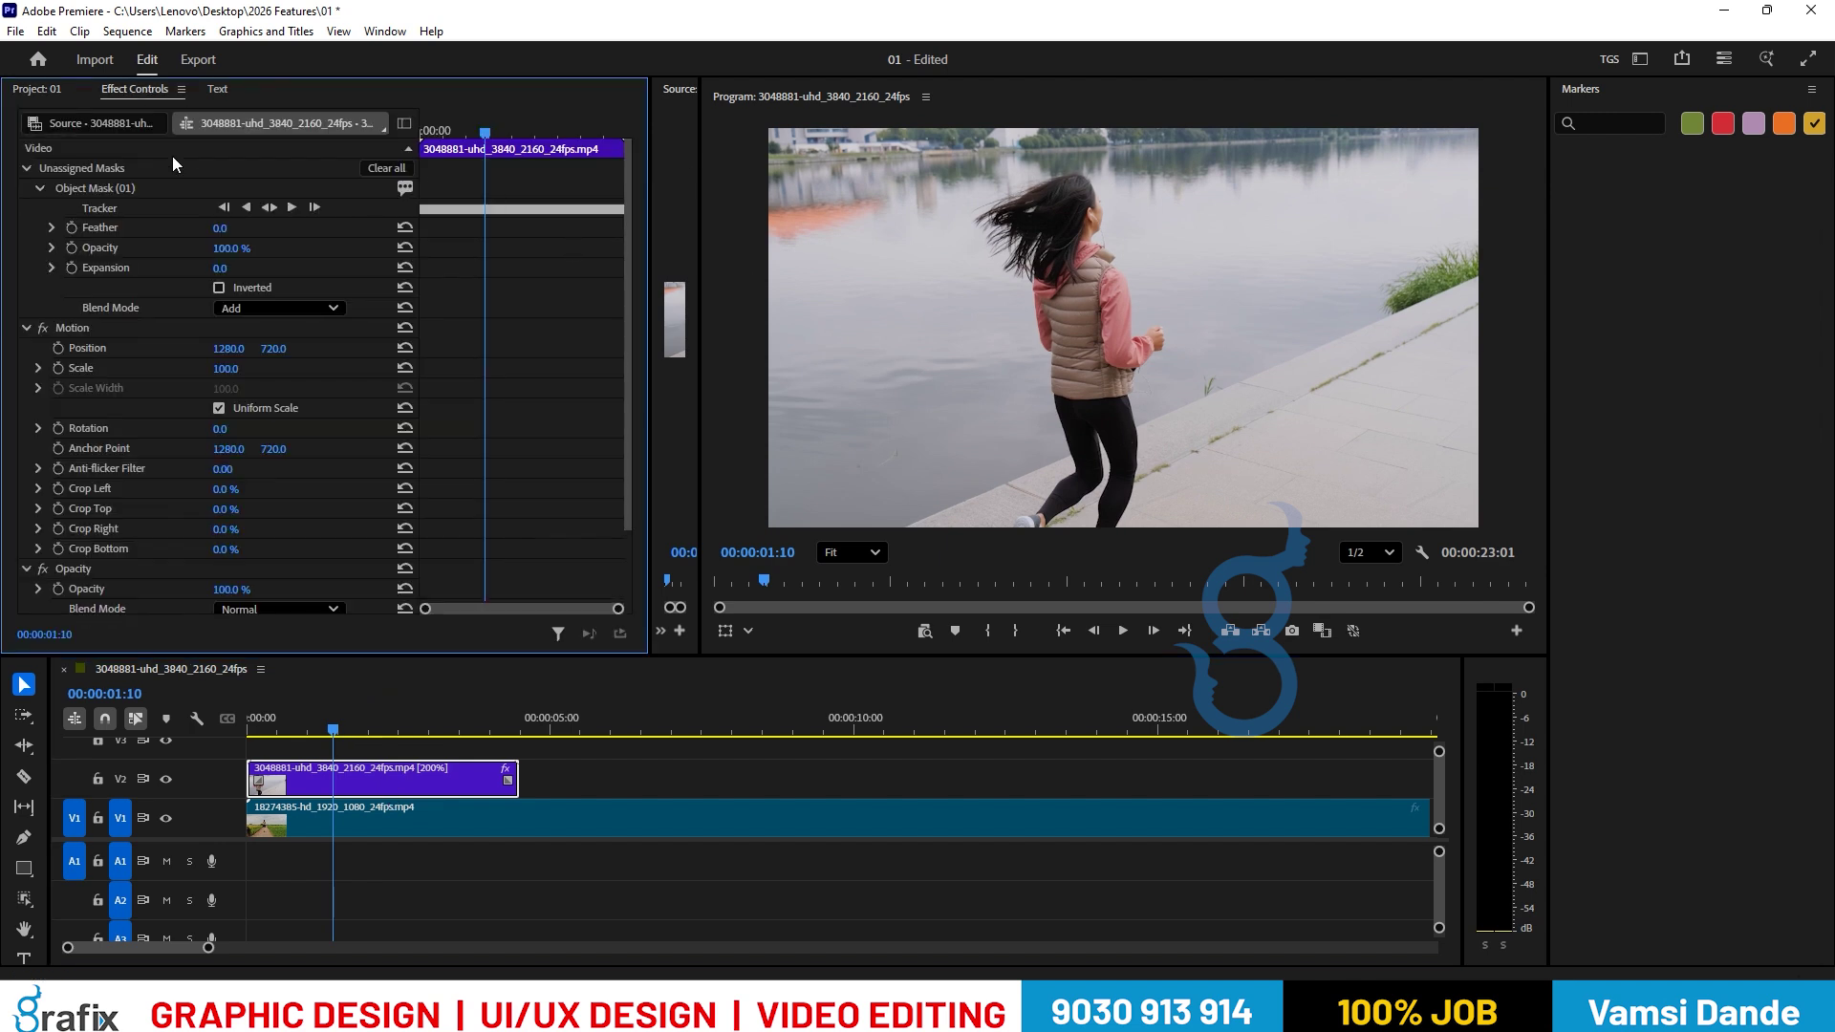
left_click(114, 187)
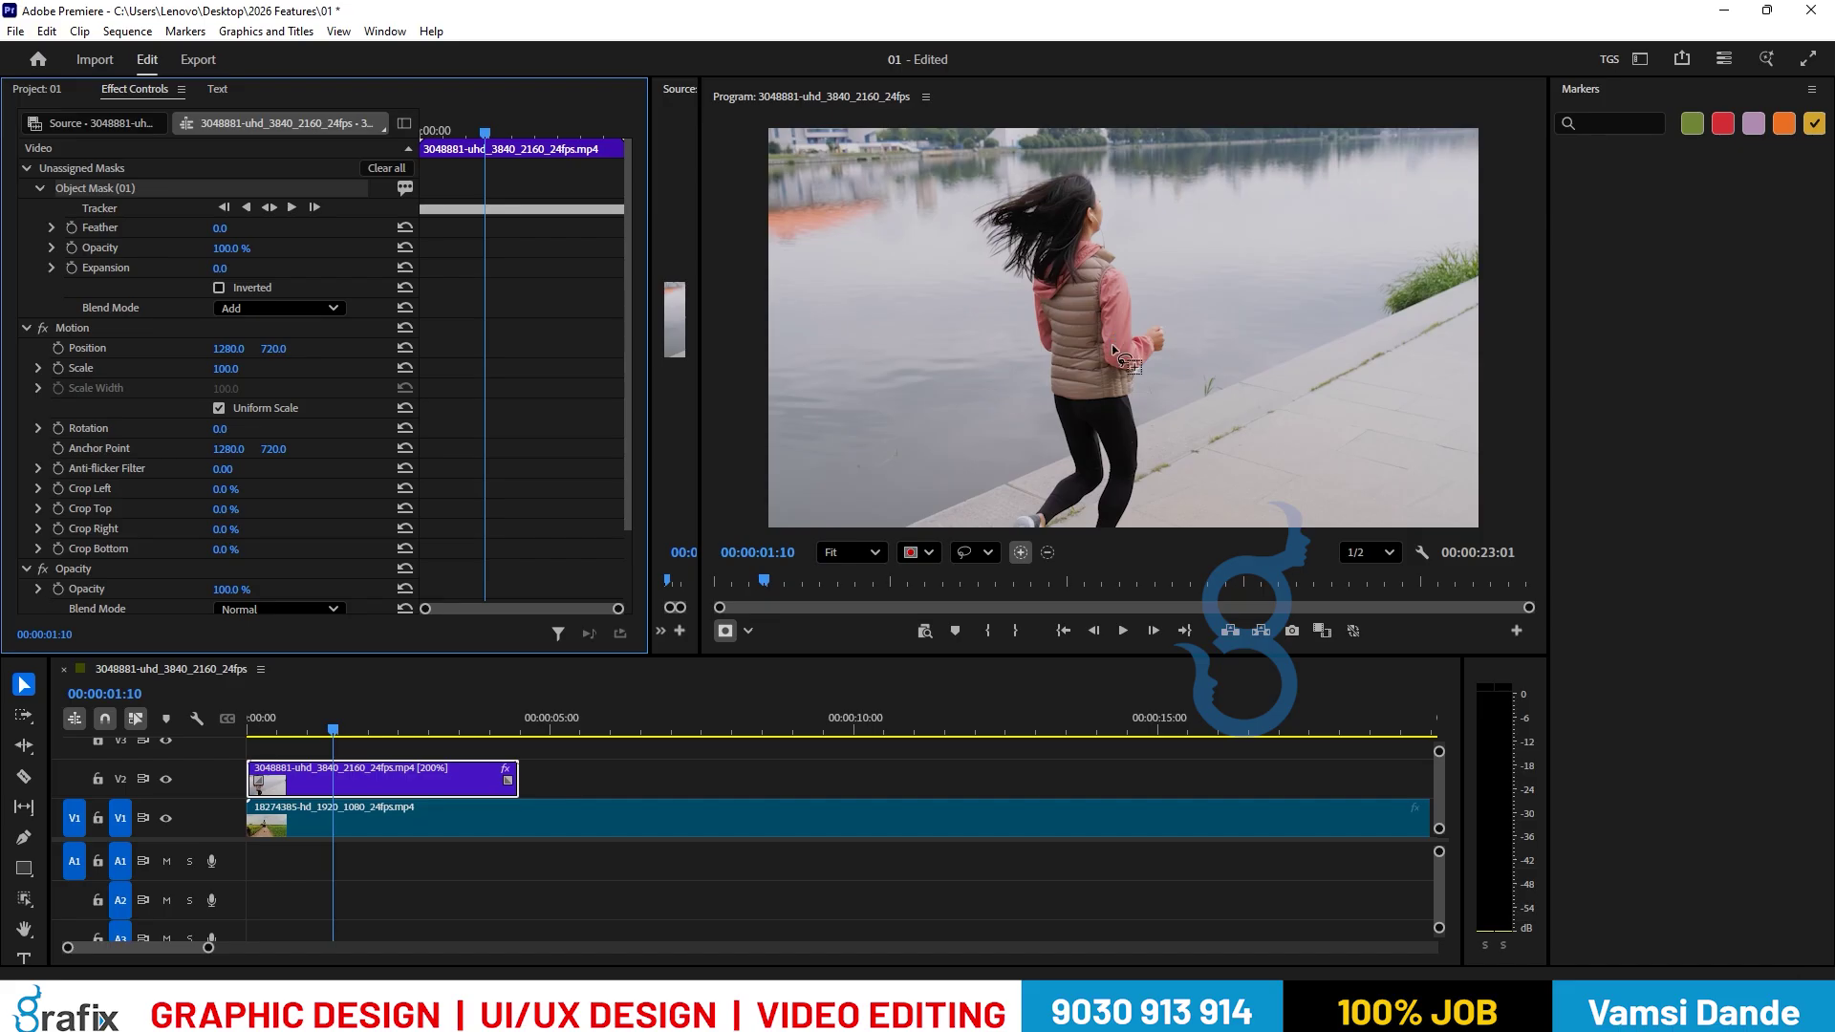
Cut the V1 background clip where the runner clip ends and delete the remaining part.
key("c")
left_click(529, 820)
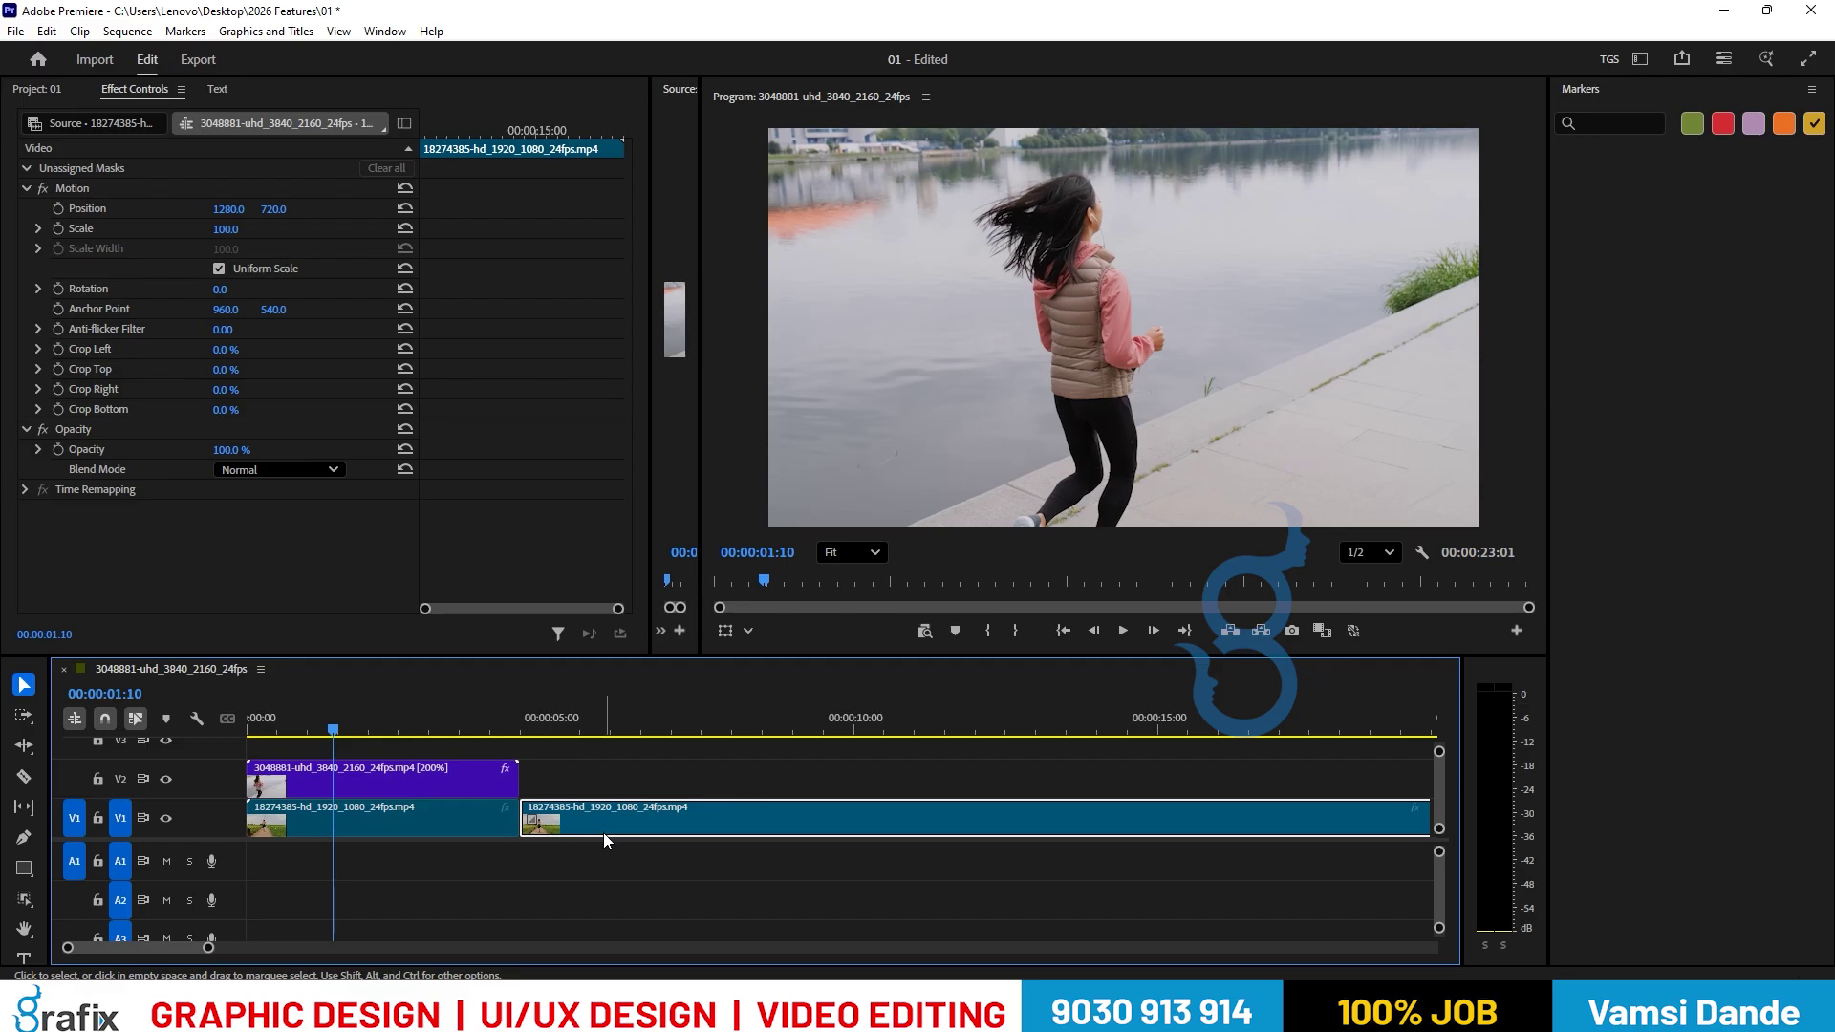
key("Delete")
Assign the runner clip's Object Mask (01) from Unassigned Masks to its Opacity effect.
left_click(319, 785)
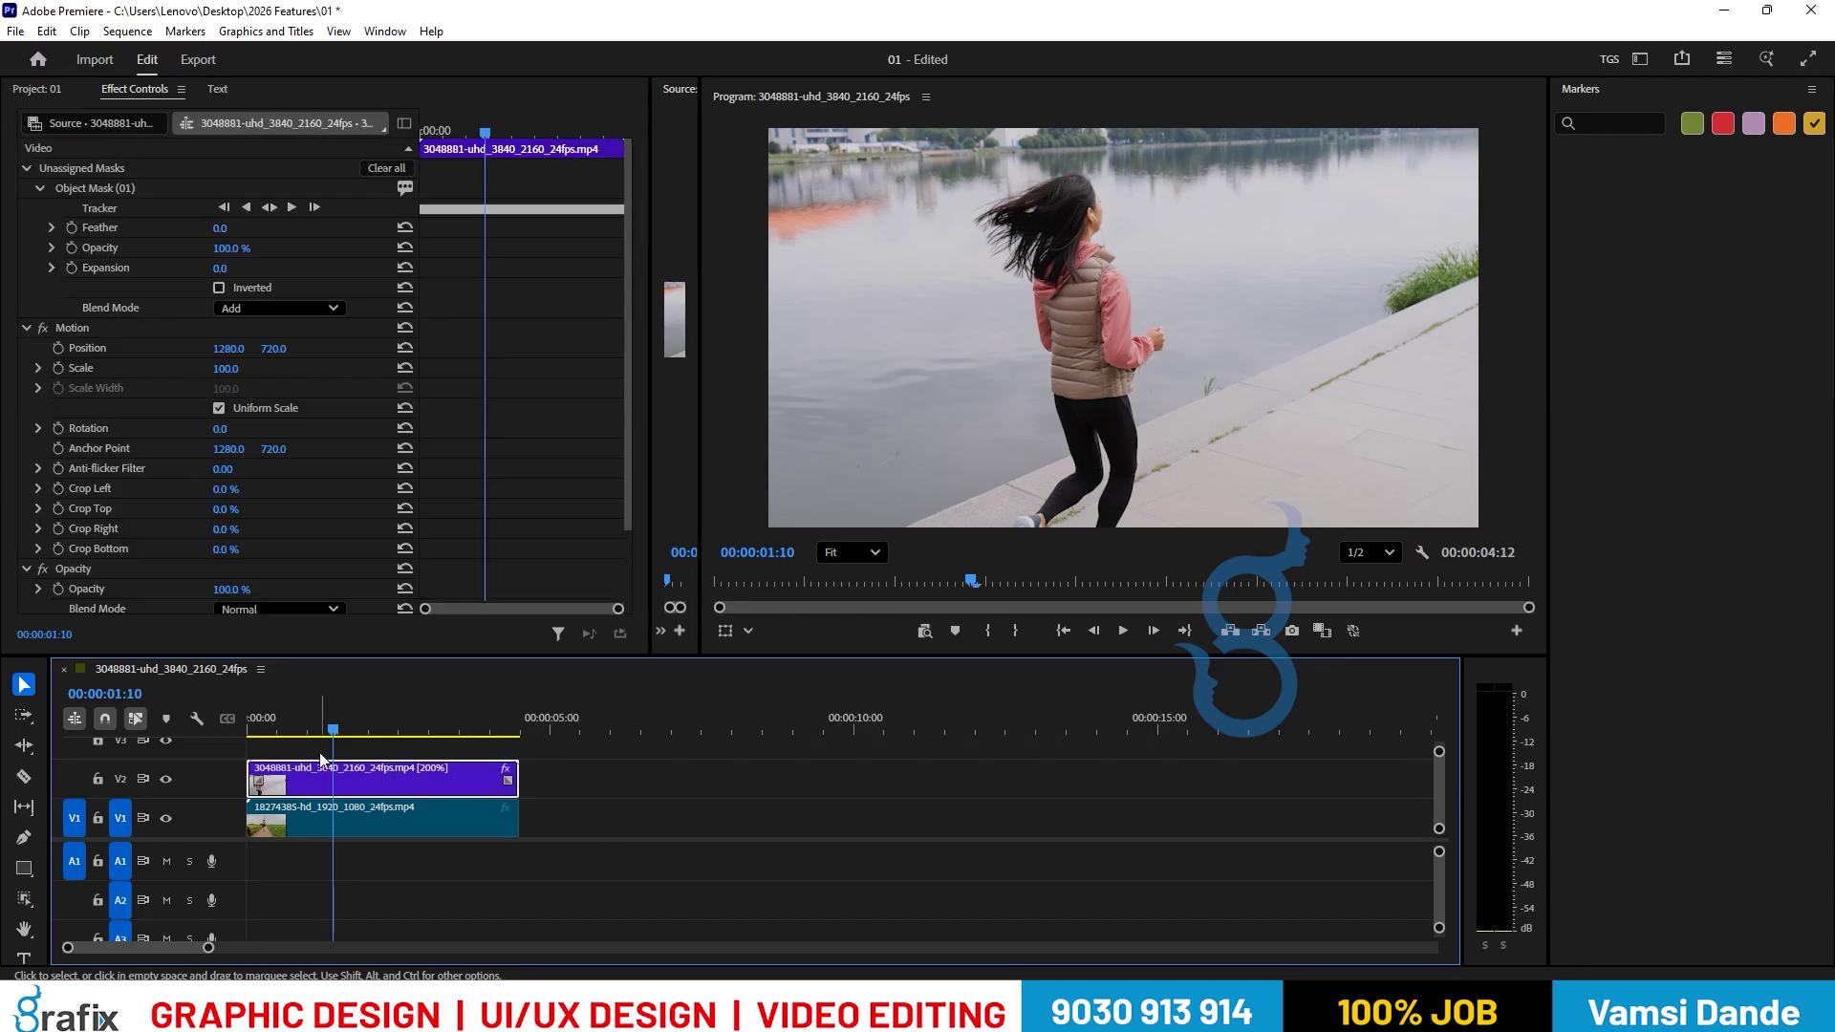
left_click(122, 191)
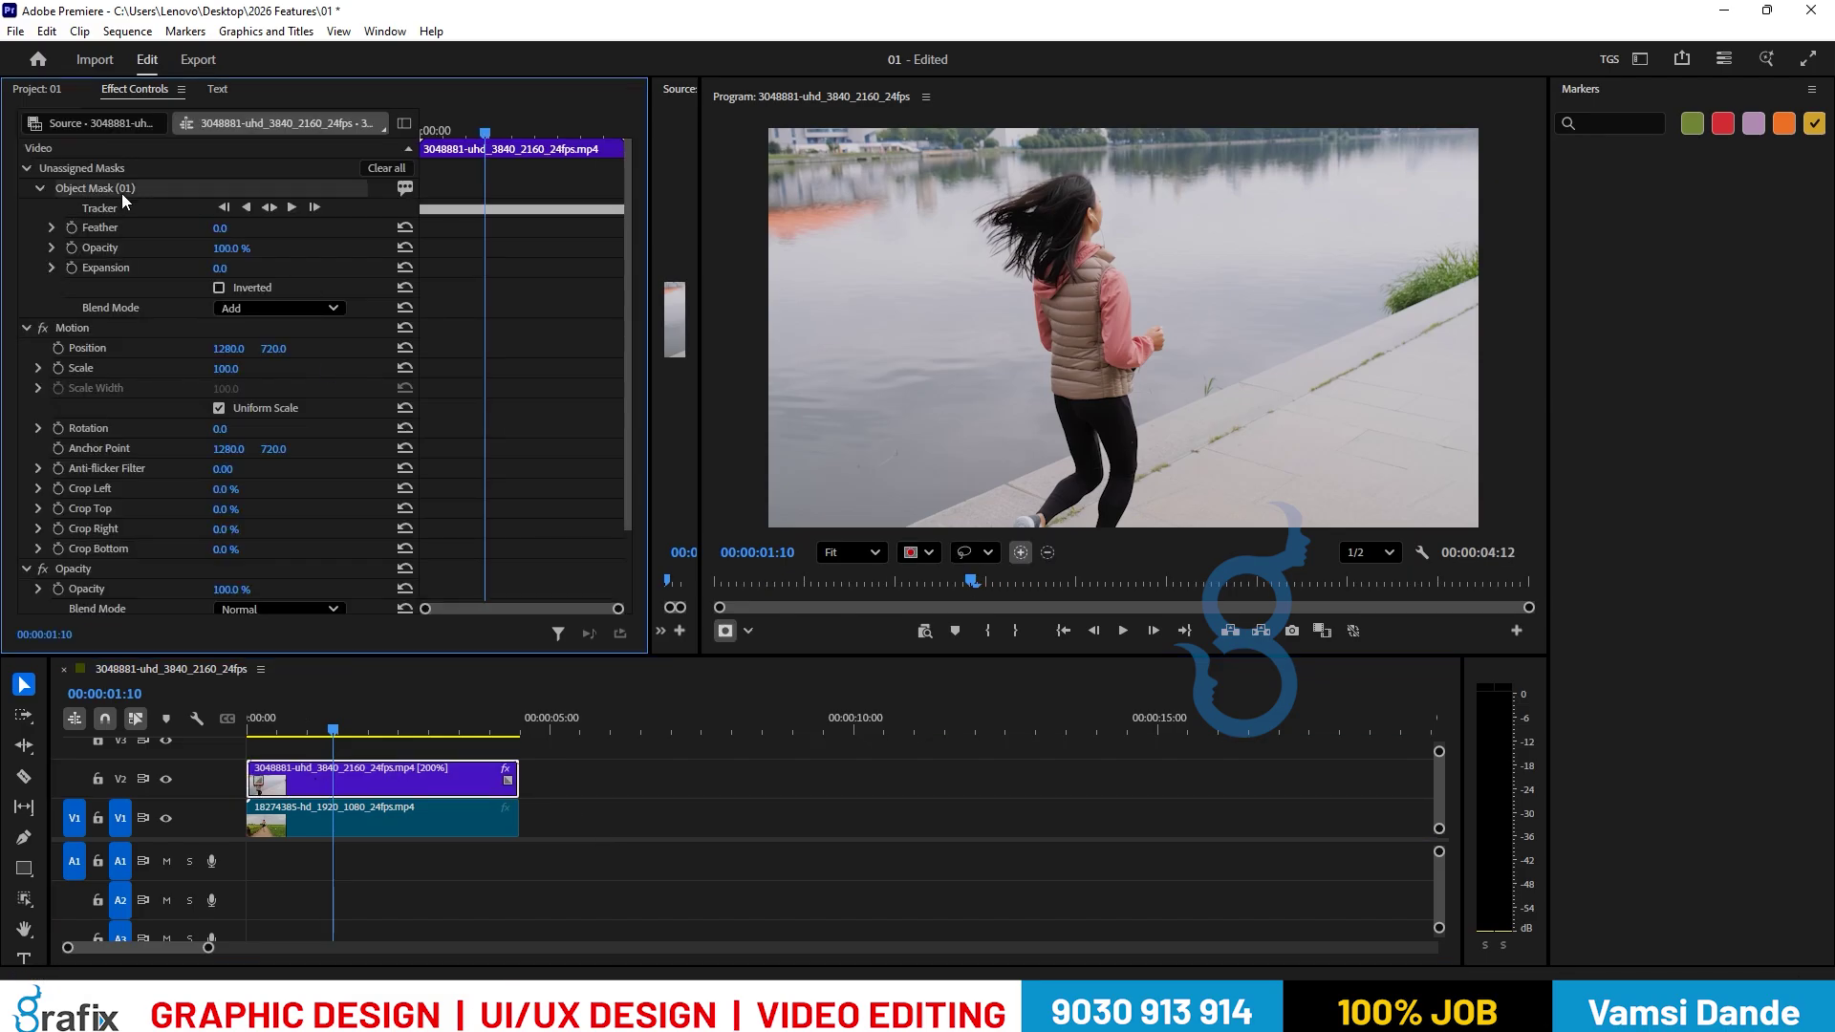
left_click_drag(118, 168, 134, 566)
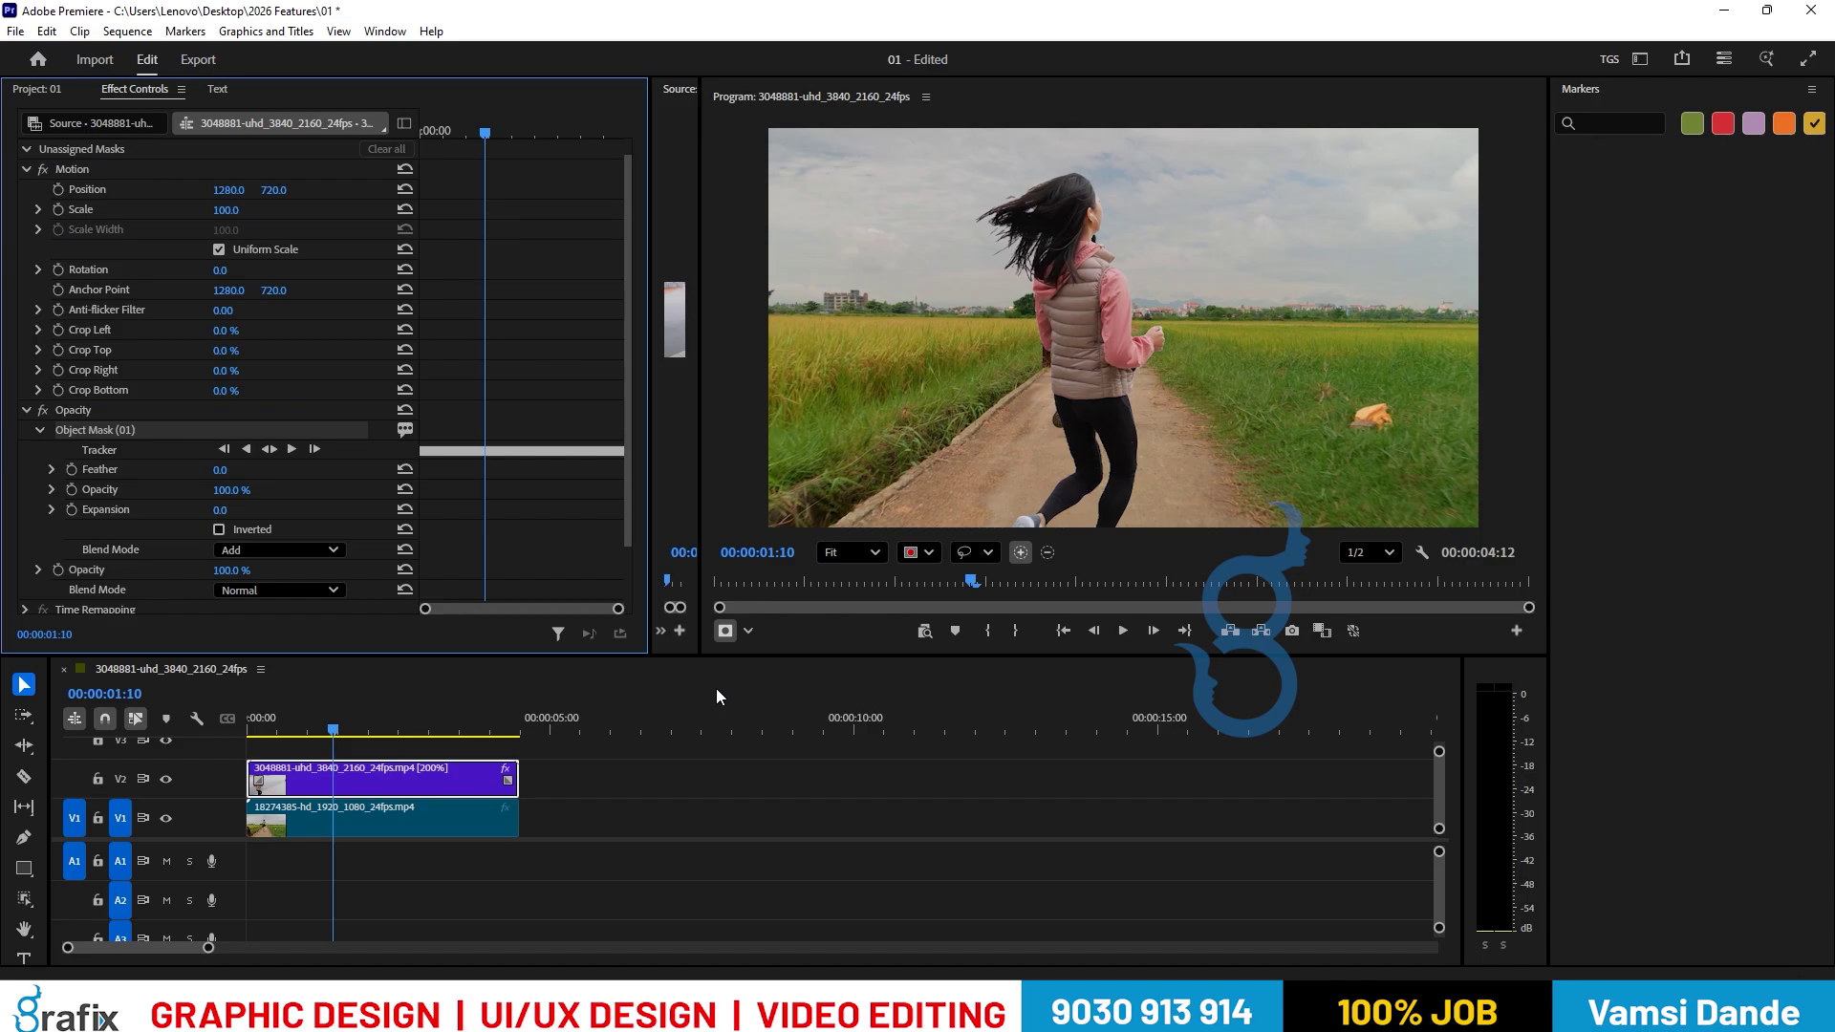
Preview the Subtract blend mode on Object Mask (01) and return it to Add.
left_click(274, 549)
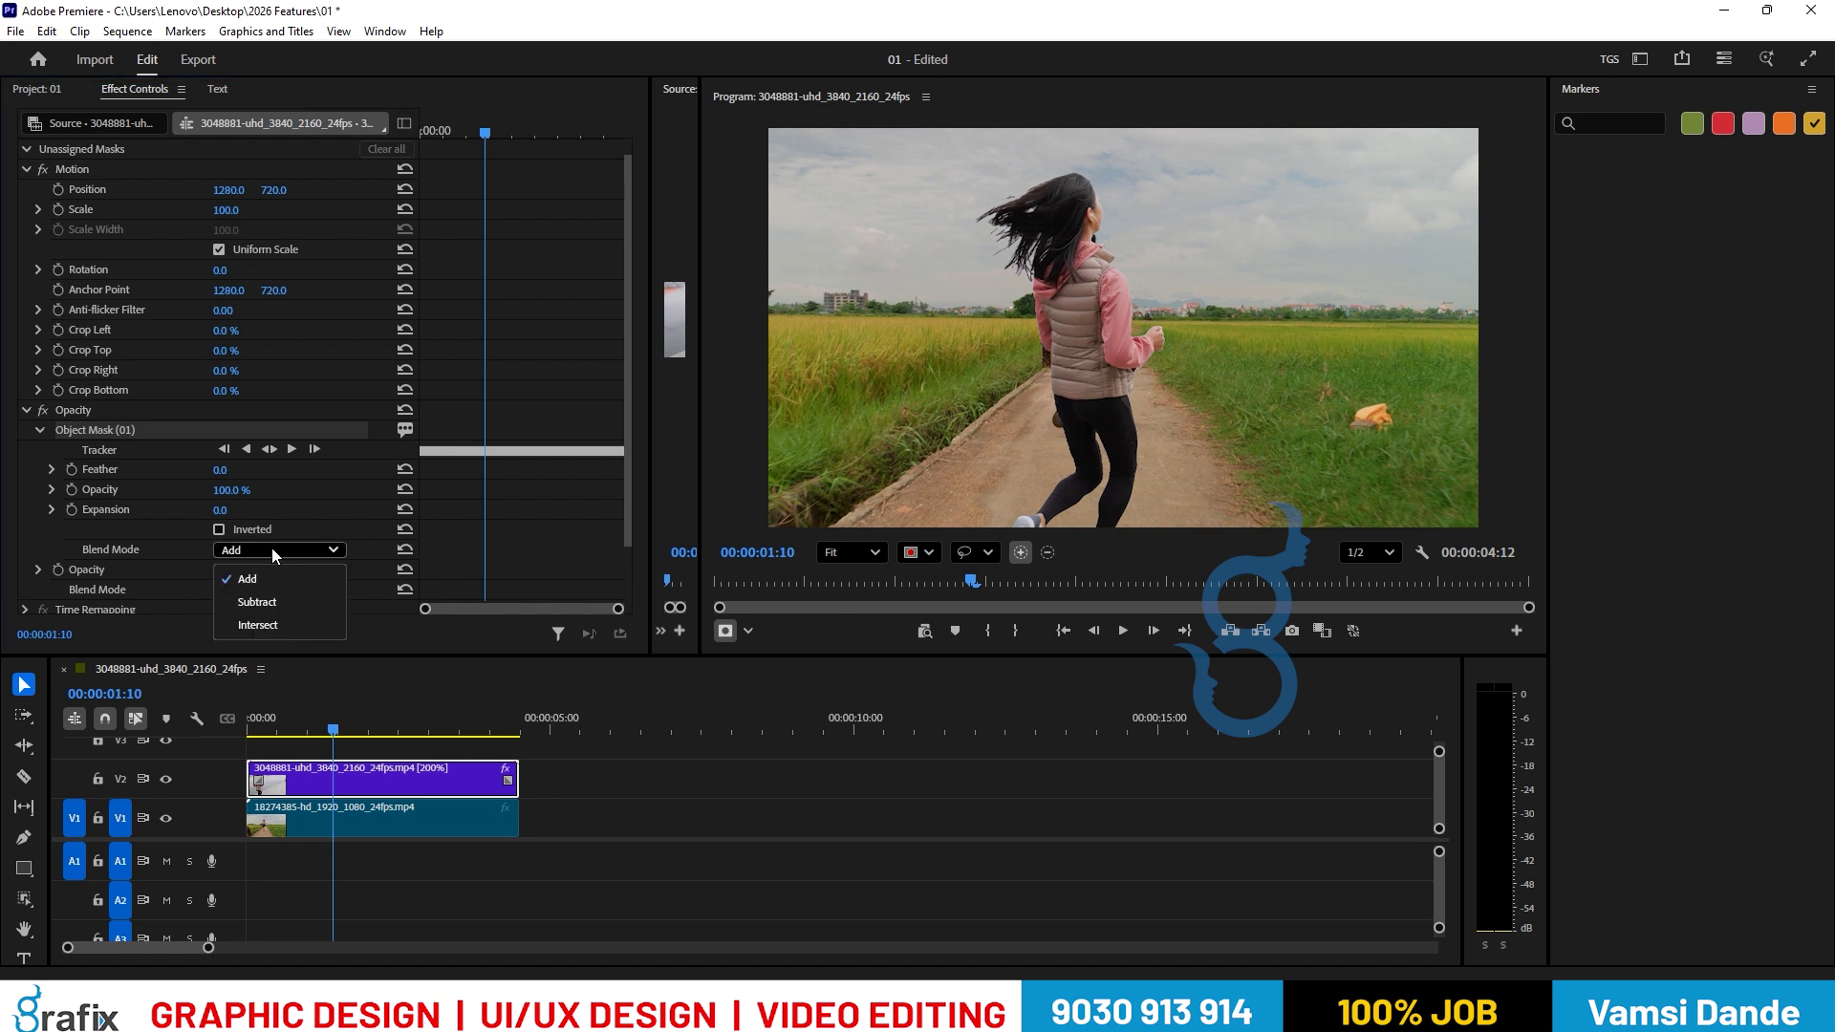
left_click(262, 605)
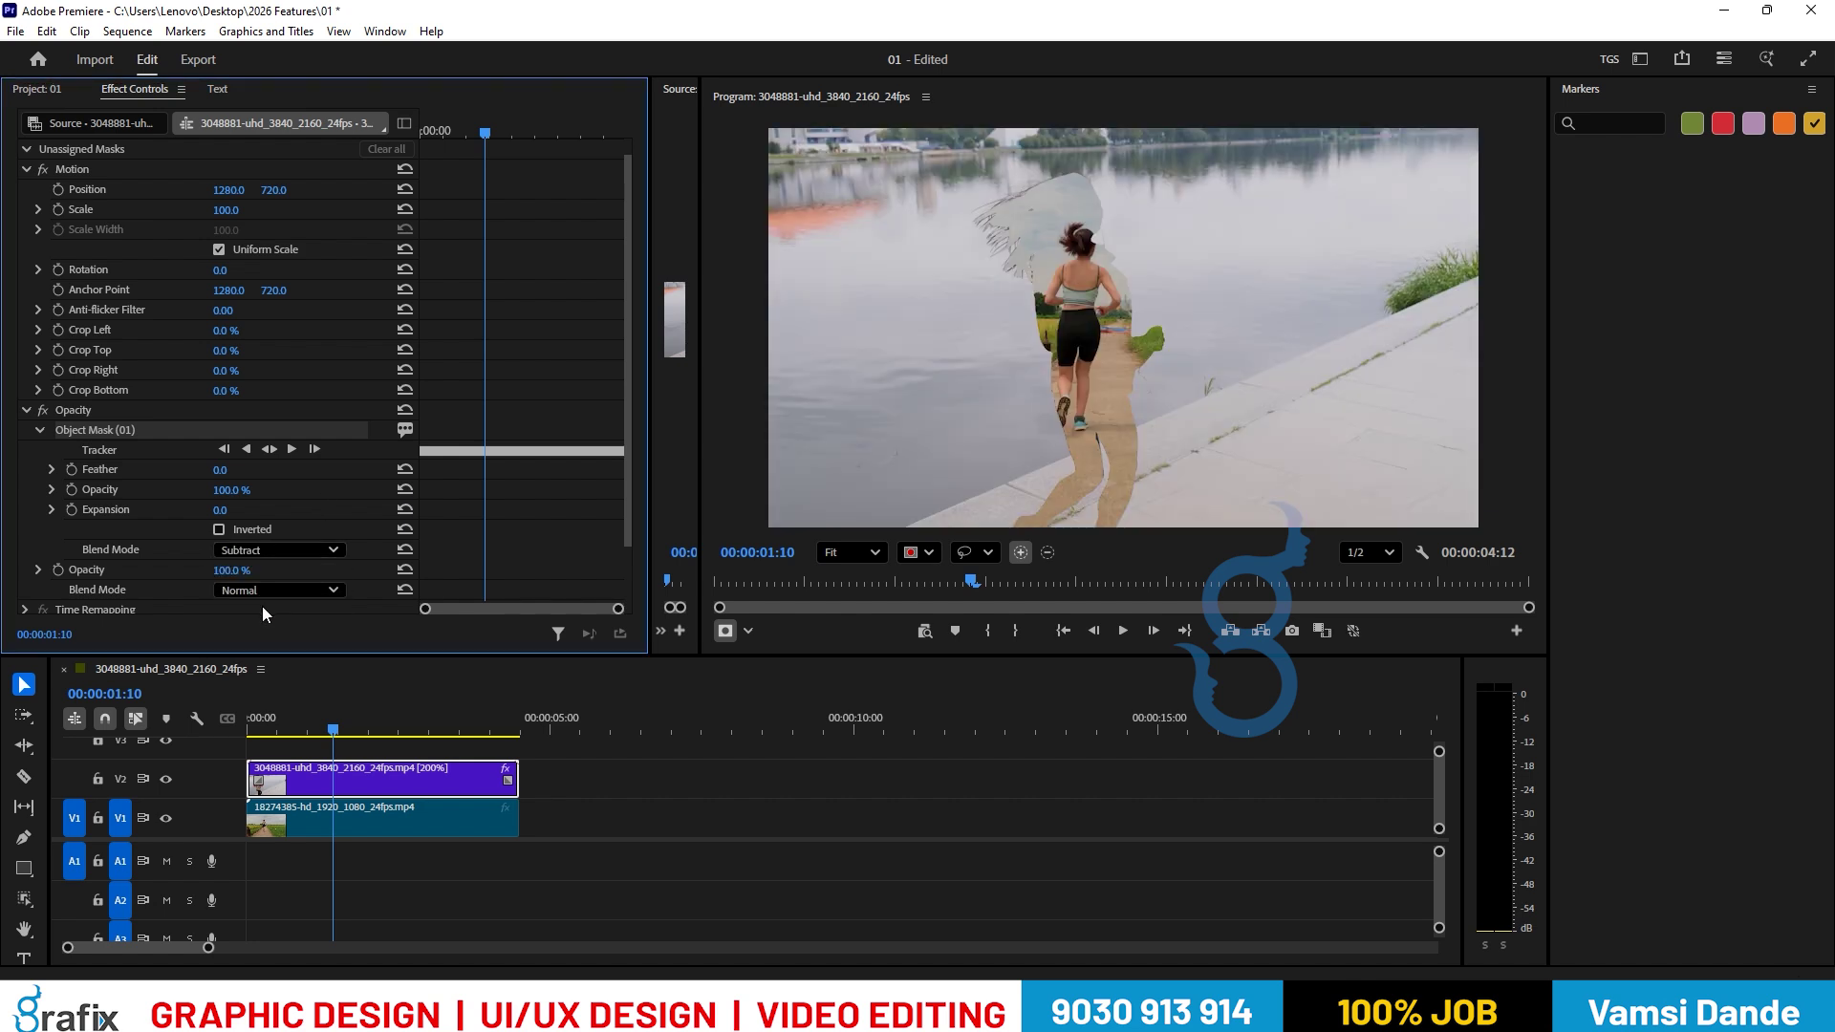
left_click(266, 552)
left_click(266, 576)
Play the masked runner over the new background from 00:00:01:10, stopping at 00:00:02:14.
left_click(375, 772)
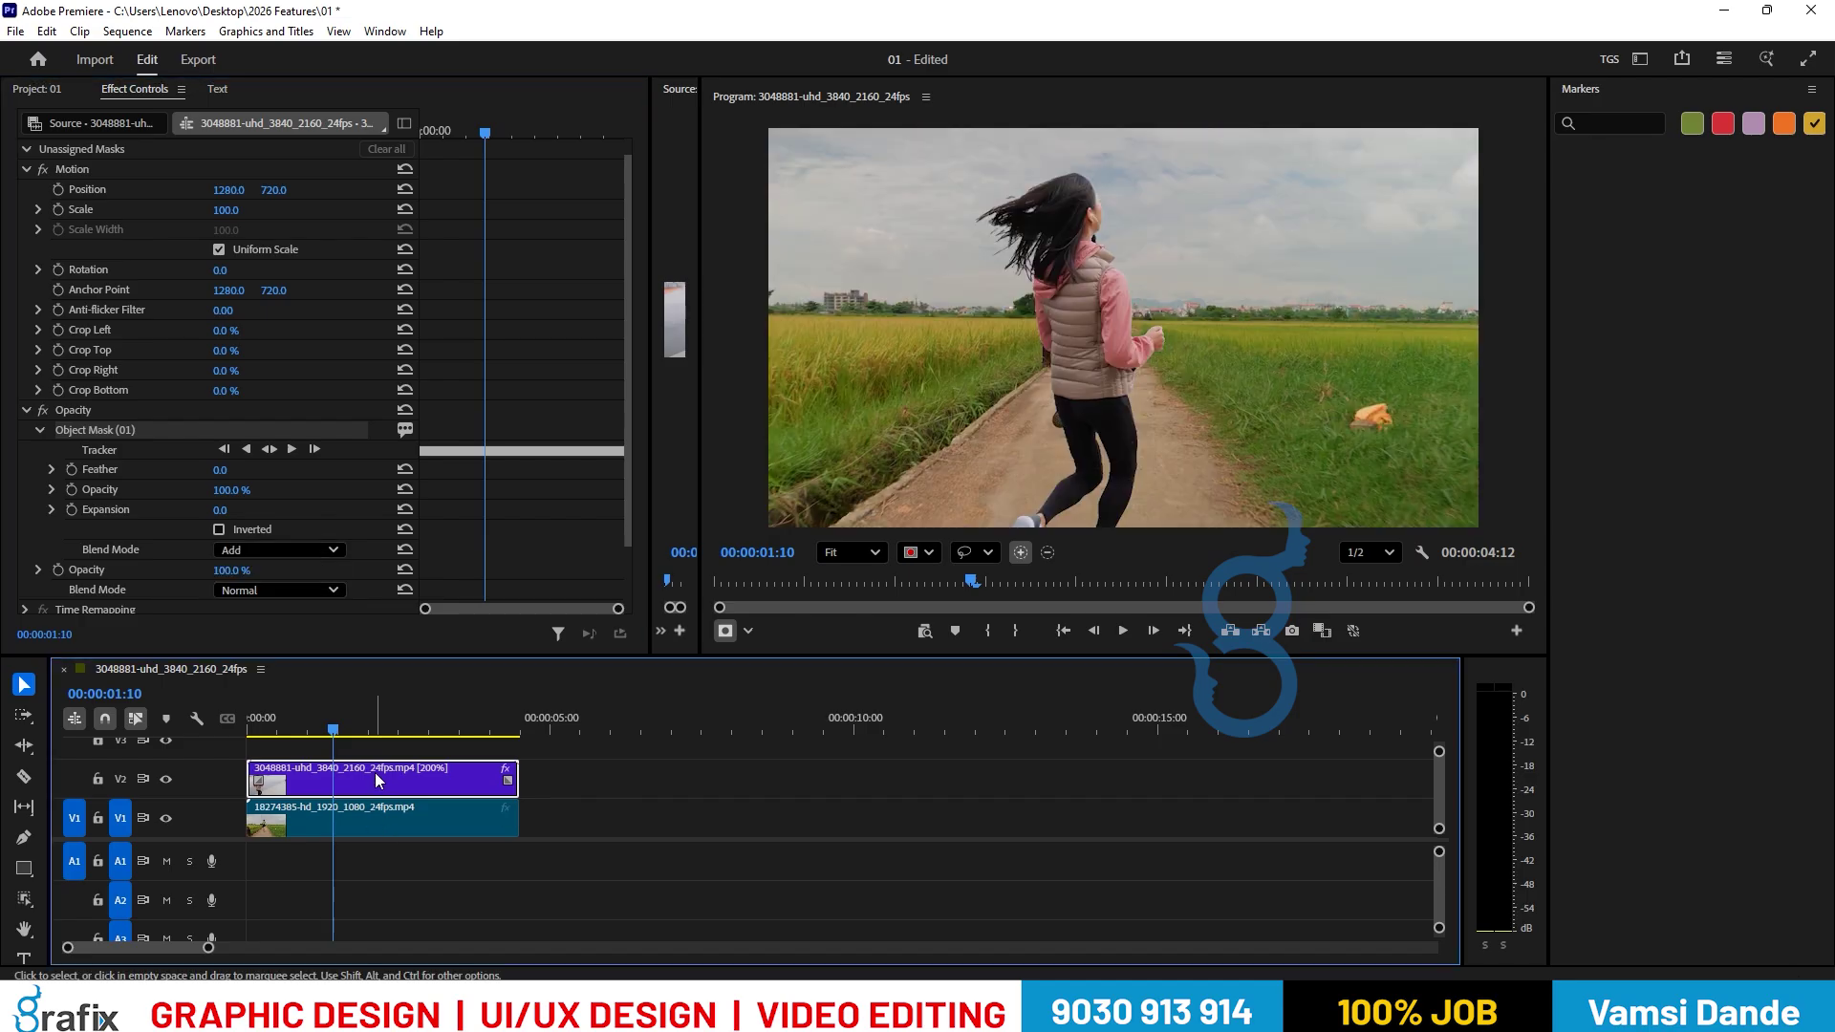
key("space")
key("space")
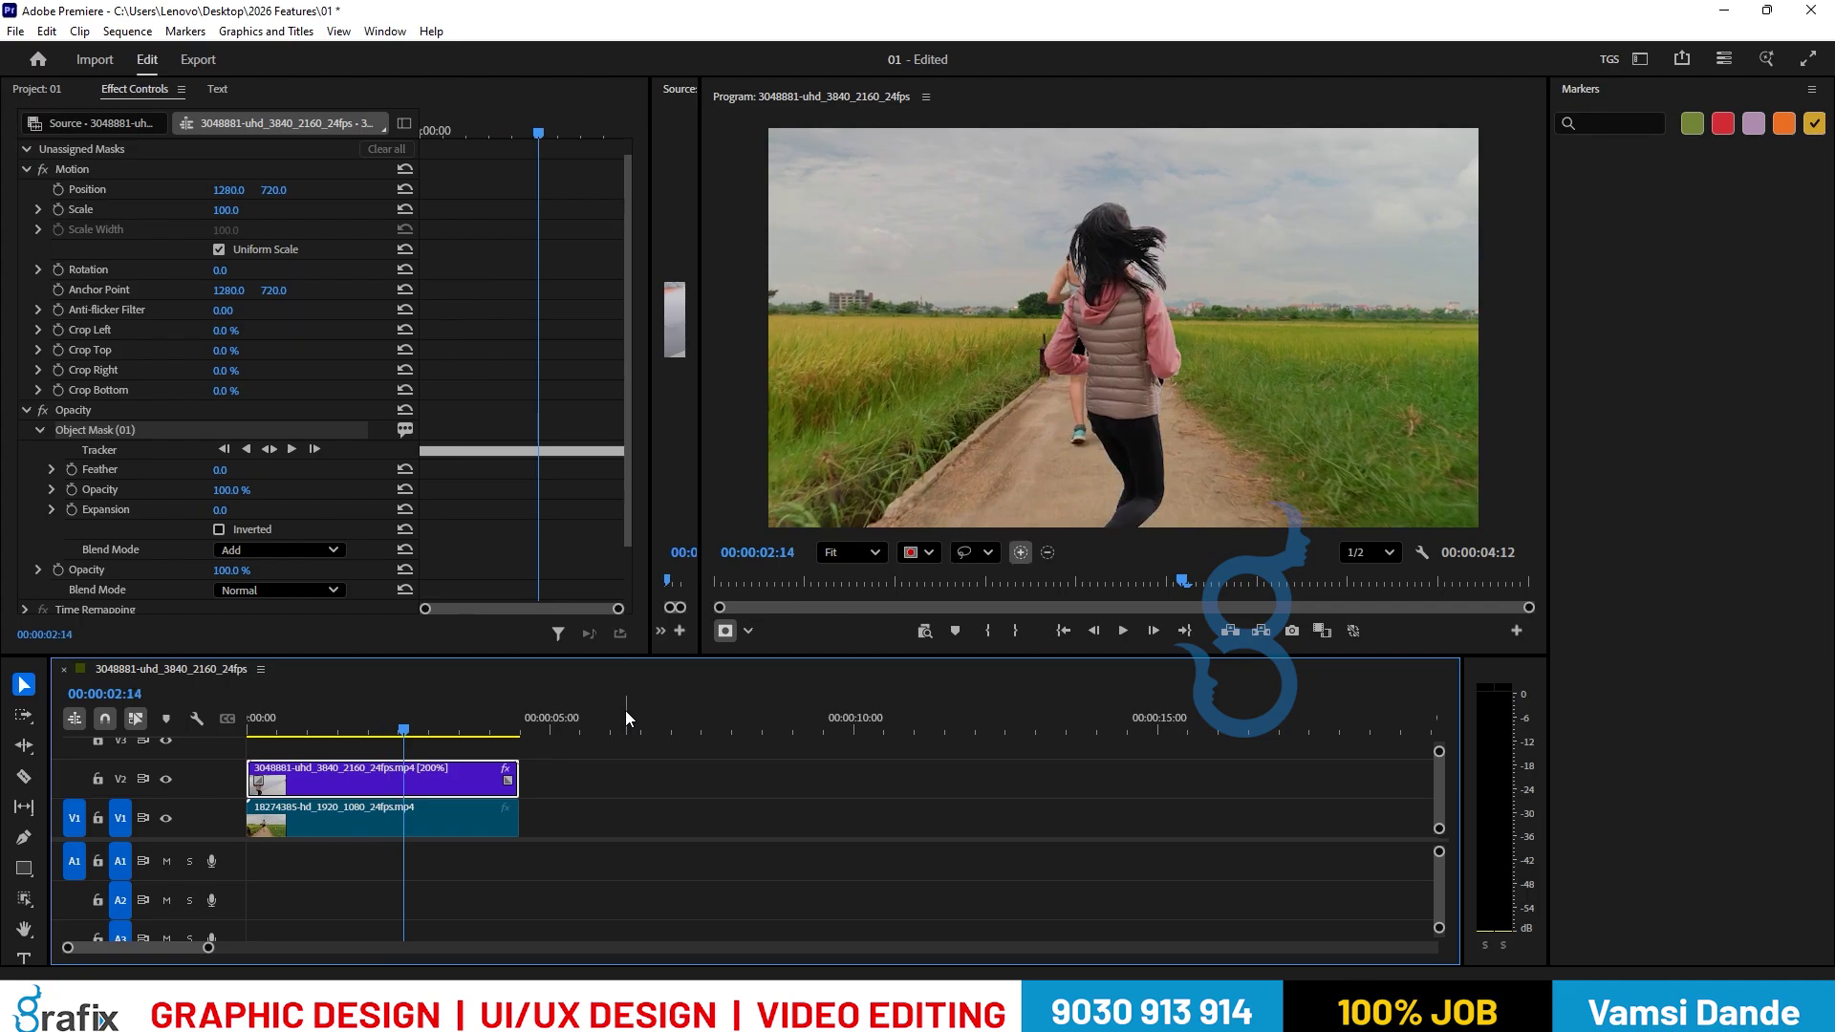
Step backward frame by frame from 00:00:02:14 to 00:00:00:16 to examine the runner's mask edges.
key("Left")
key("Left")
key("Left")
key("Left")
key("Left")
key("Left")
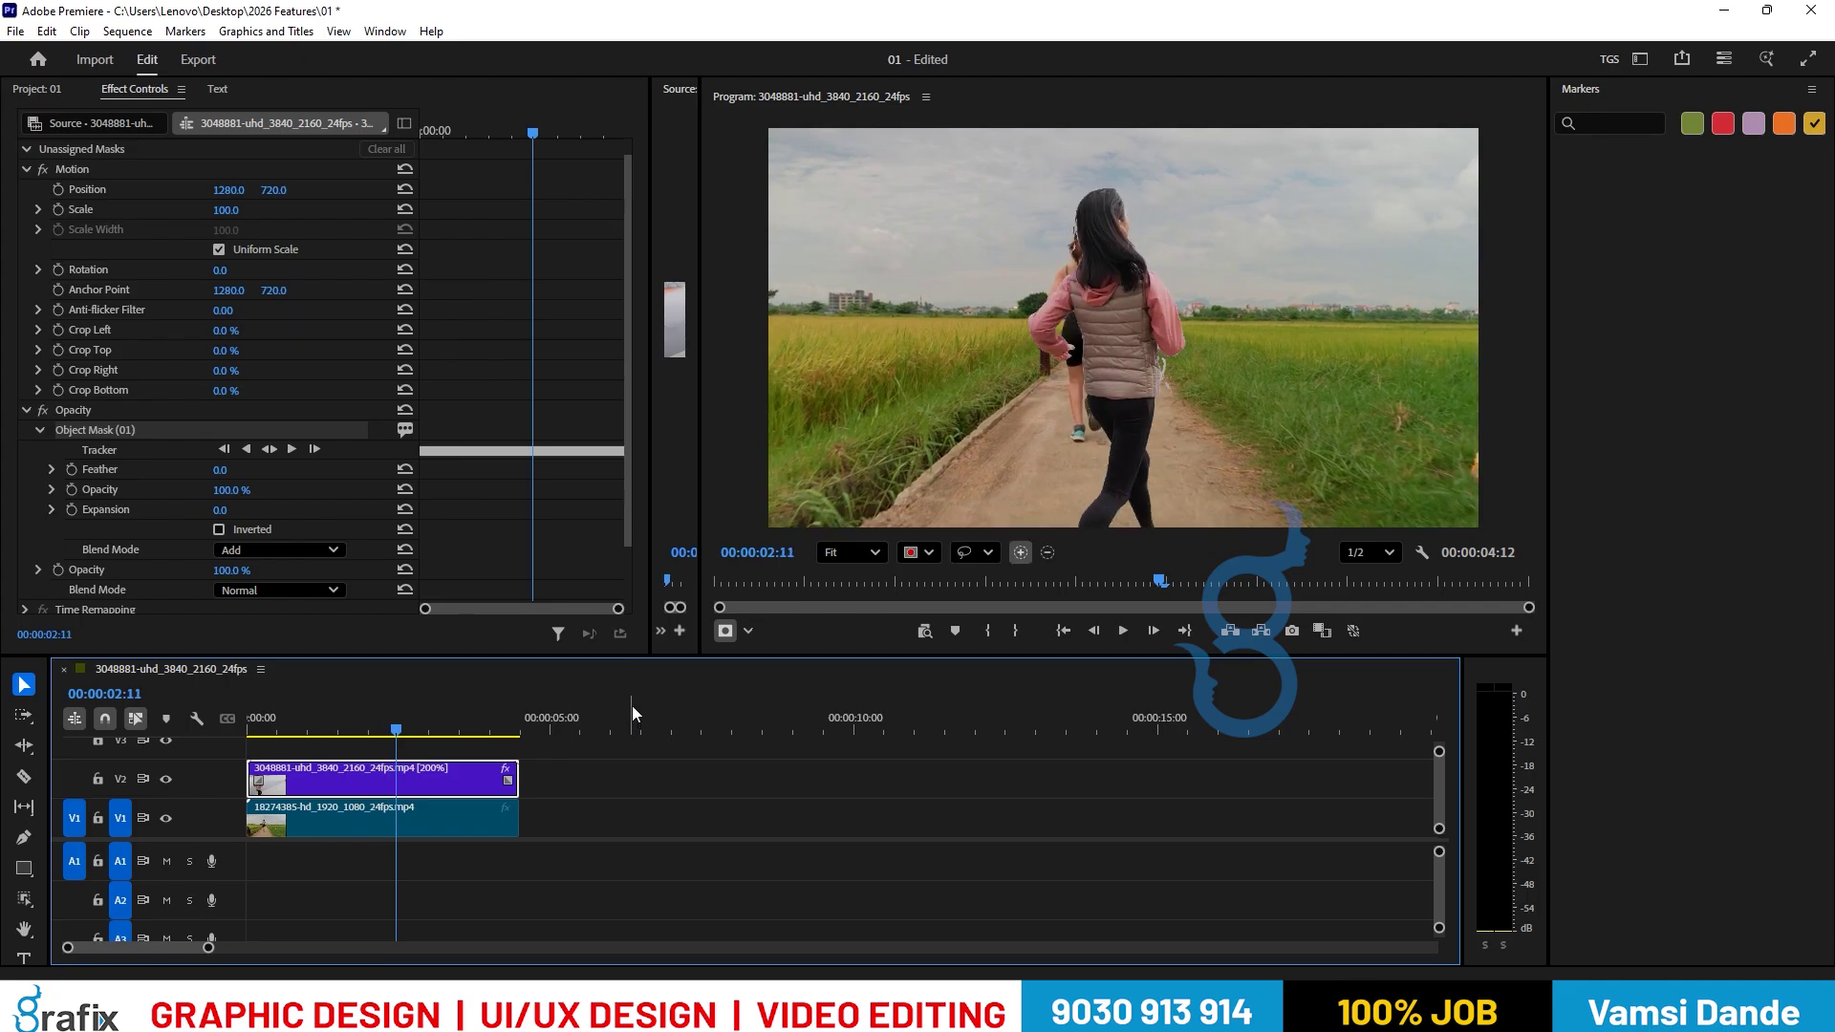
key("Left")
key("Left")
key("Left")
key("Left")
key("Left")
key("Left")
key("Left")
key("Left")
key("Left")
key("Left")
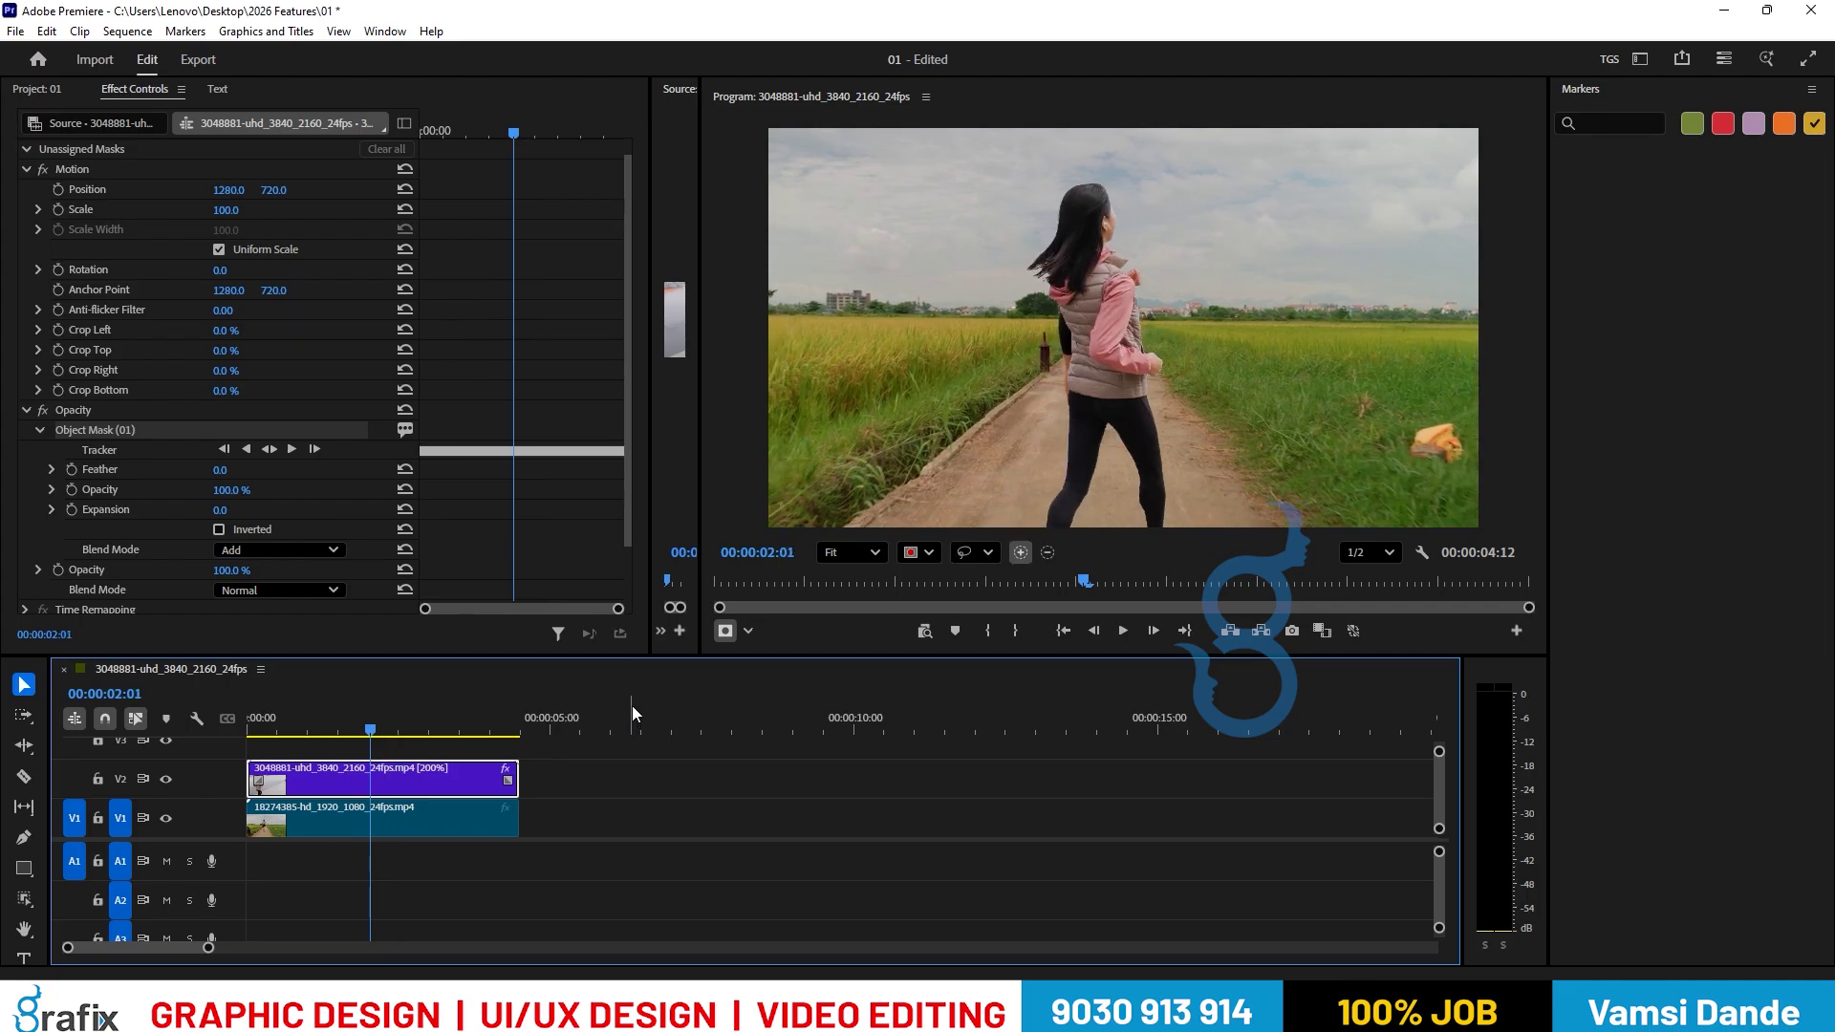
key("Left")
key("Left")
key("Left")
key("Left")
key("Left")
key("Left")
key("Left")
key("Left")
key("Left")
key("Left")
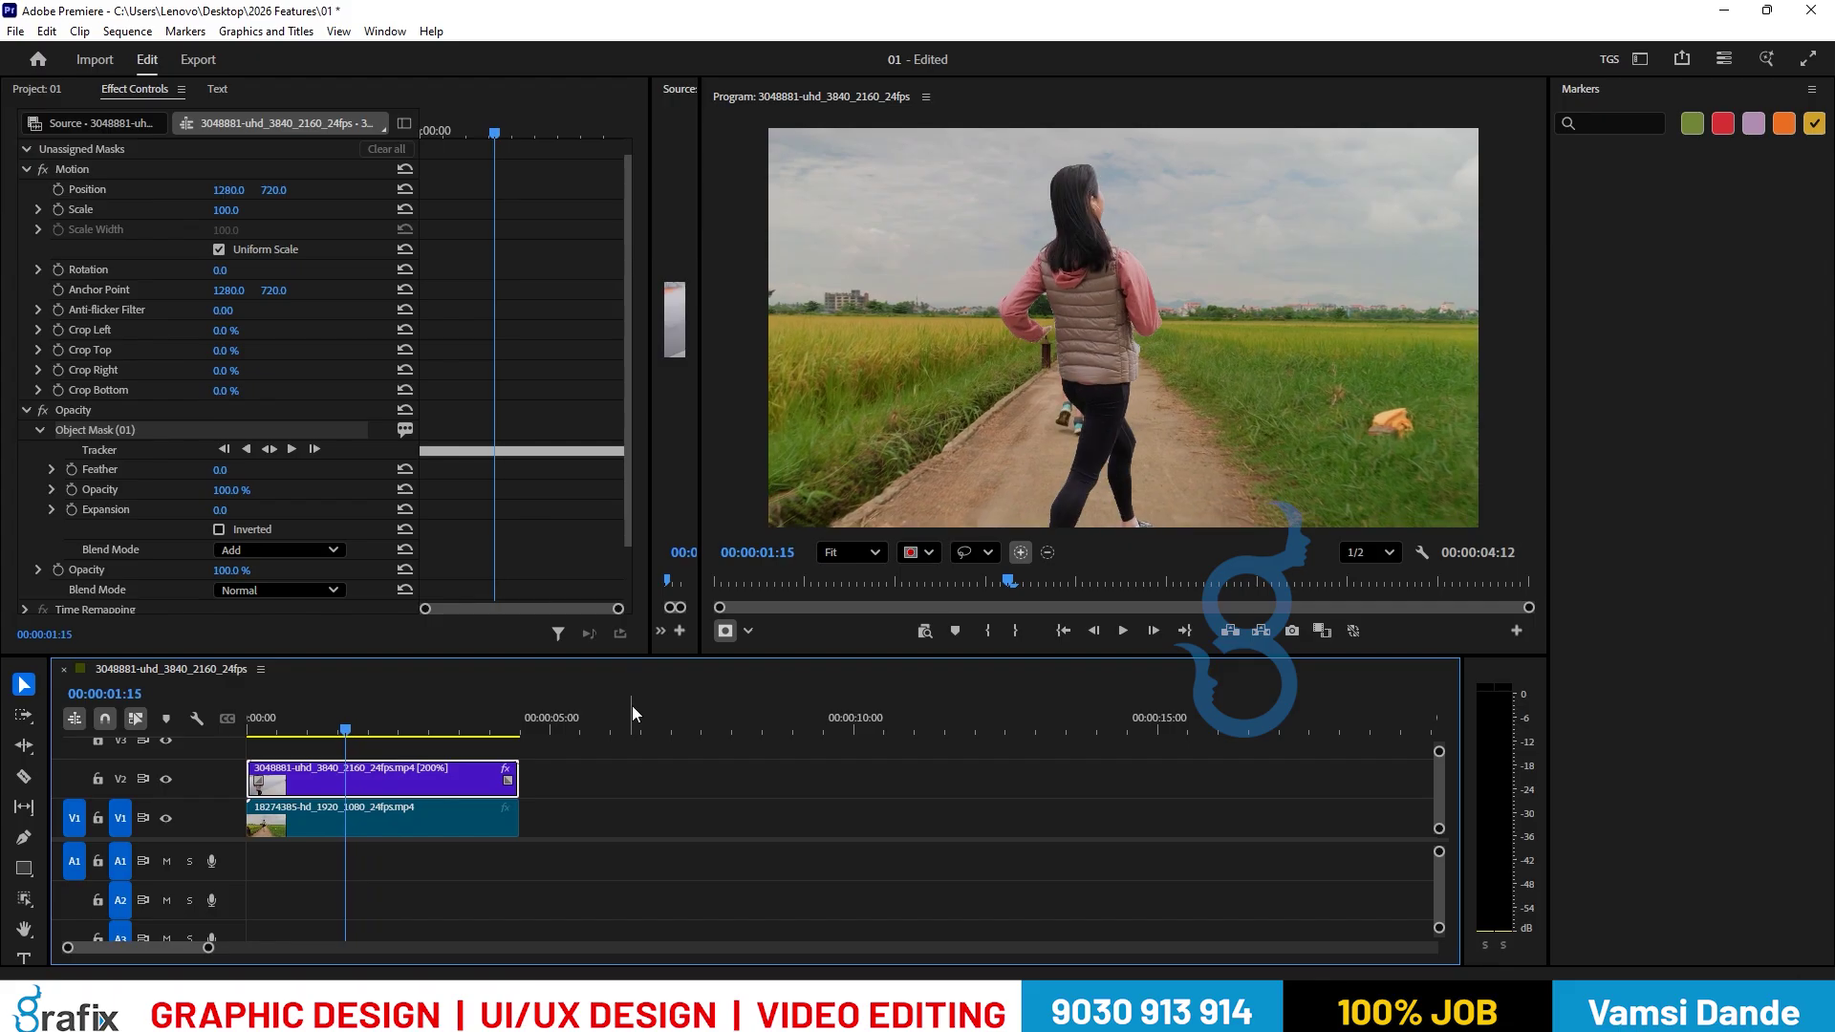
key("Left")
key("Left")
key("Left")
key("Left")
key("Left")
key("Left")
key("Left")
key("Left")
key("Left")
key("Left")
key("Left")
key("Left")
key("Left")
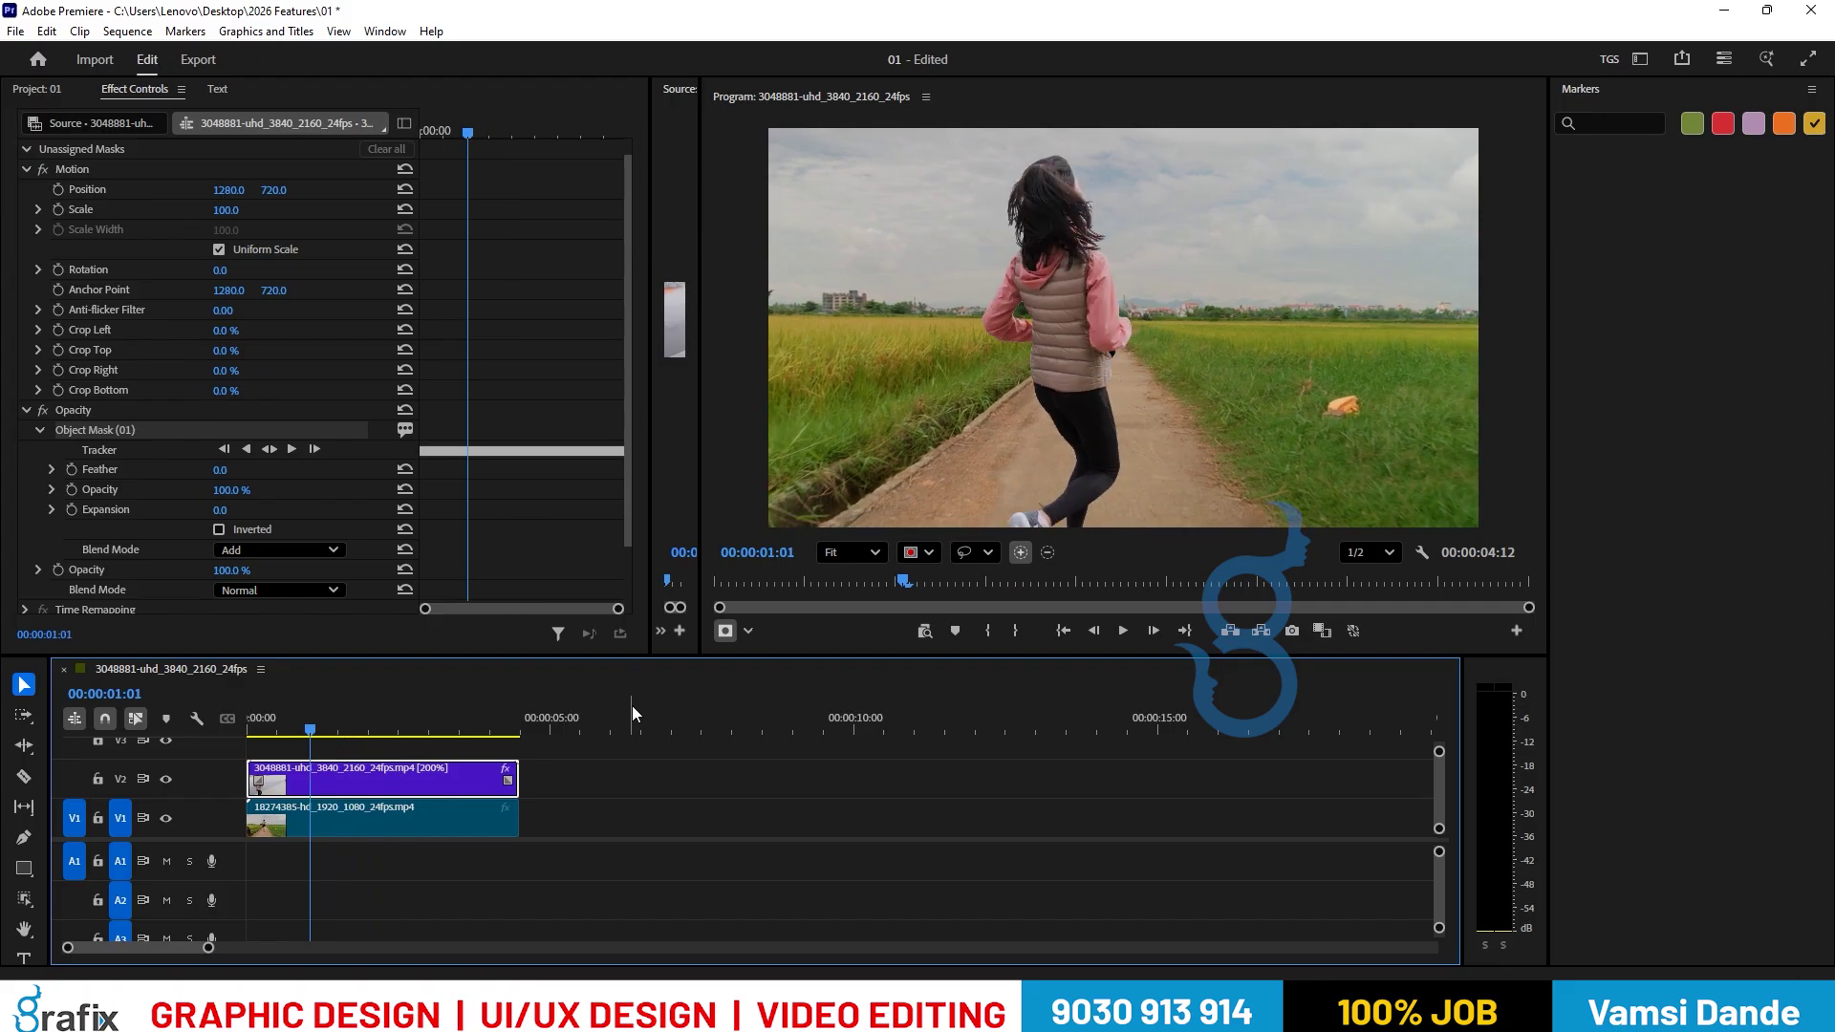
key("Left")
key("Left")
key("Left")
key("Left")
key("Left")
key("Left")
key("Left")
Set the Feather of Object Mask (01) to 0.5.
left_click(266, 529)
left_click(220, 469)
type("0.5")
key("Return")
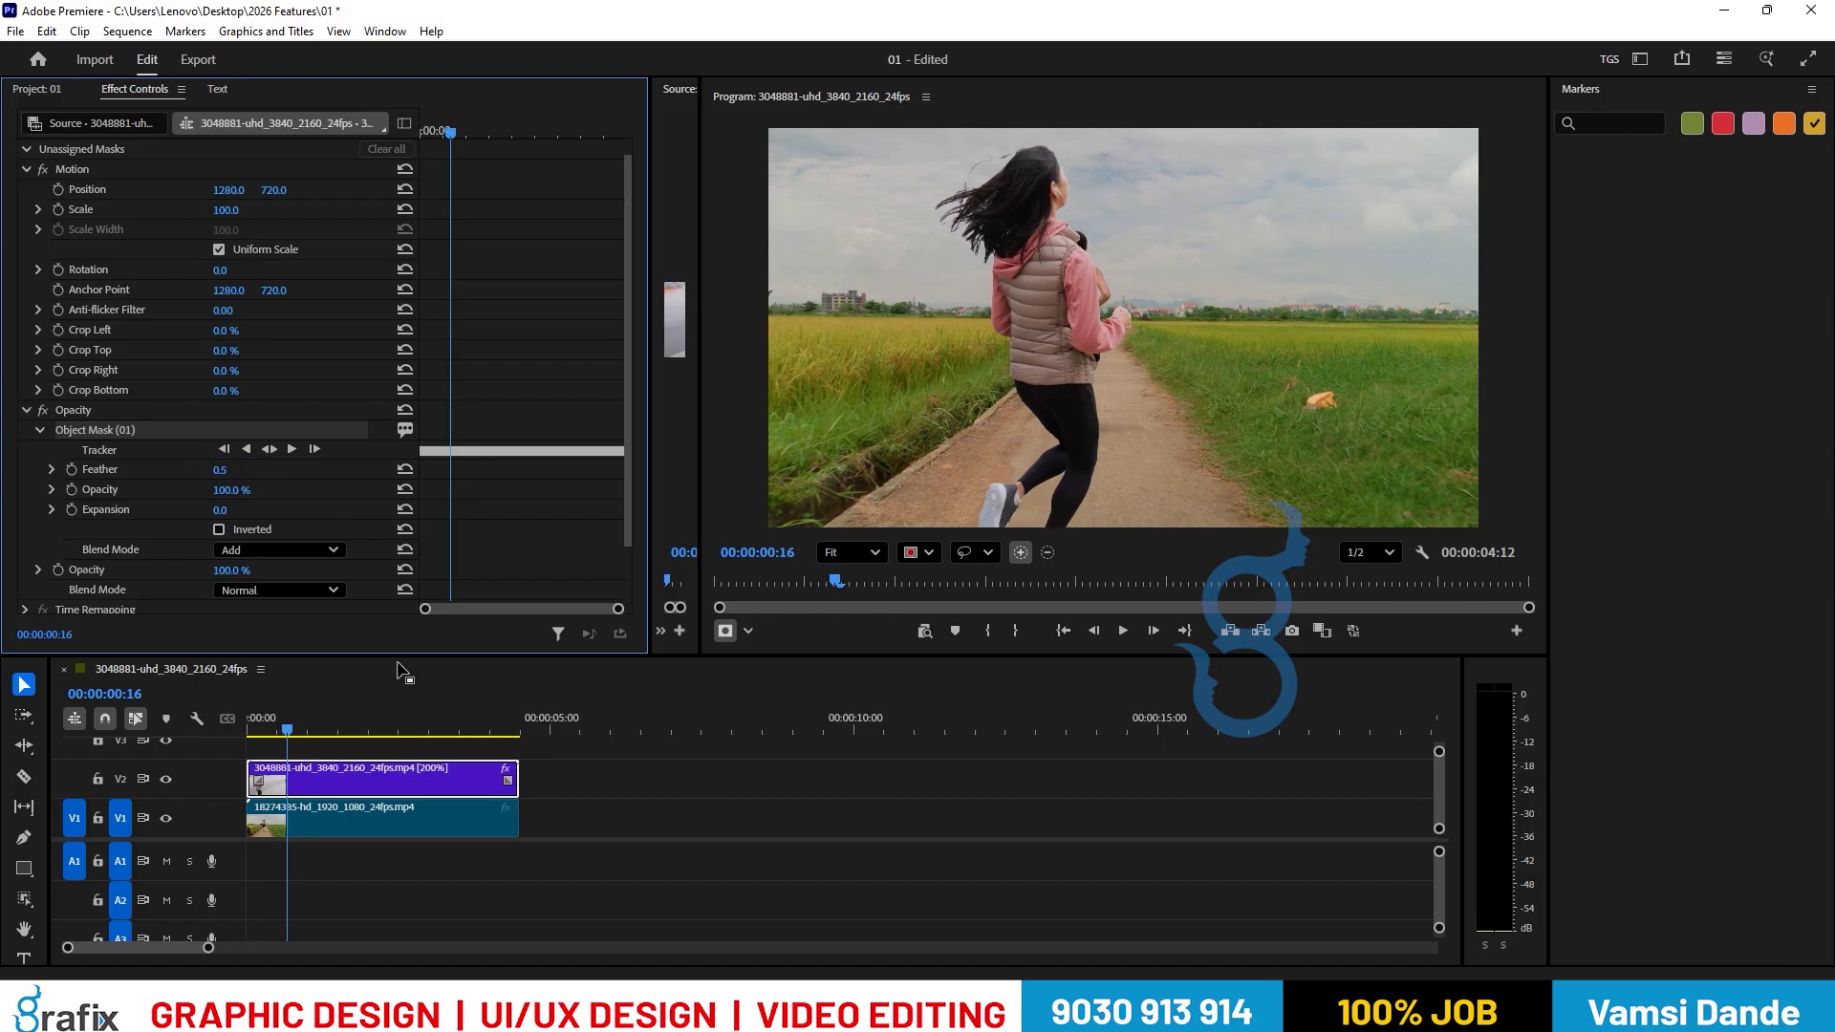
Play the feathered composite, and replay it from near the start of the sequence to check the mask edges.
key("space")
key("space")
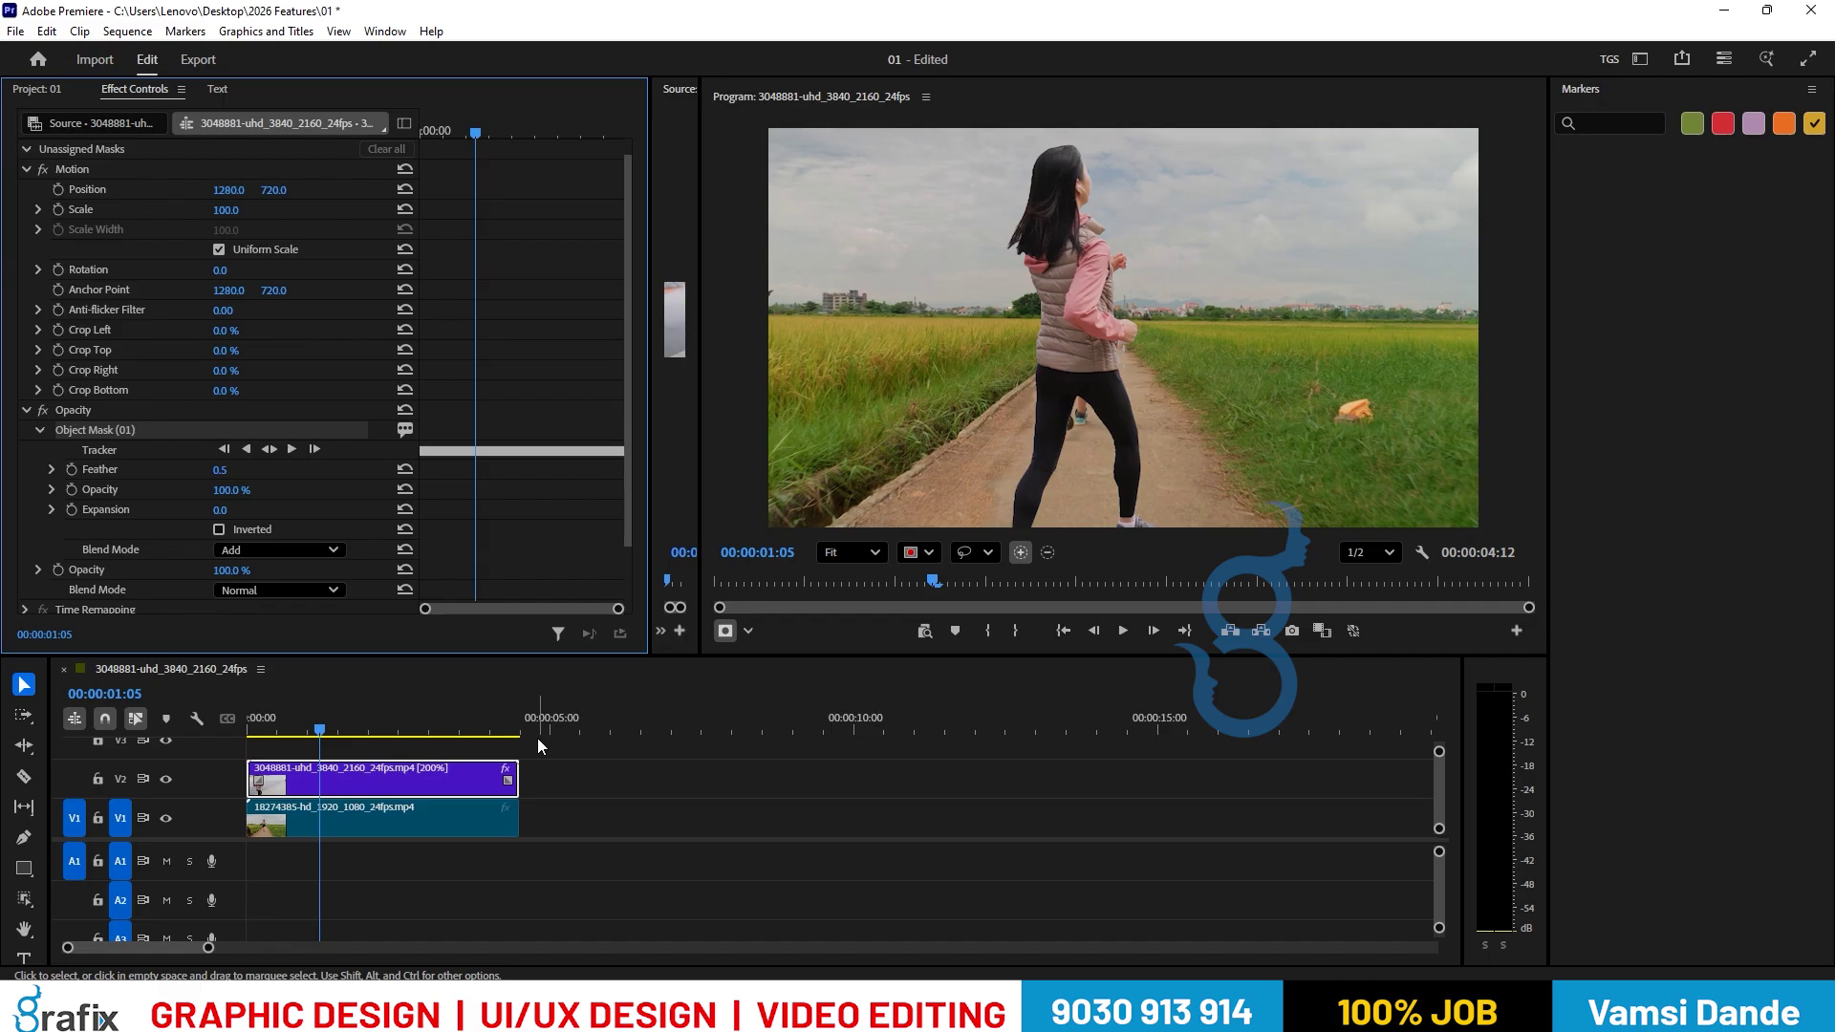
left_click_drag(363, 728, 269, 745)
key("space")
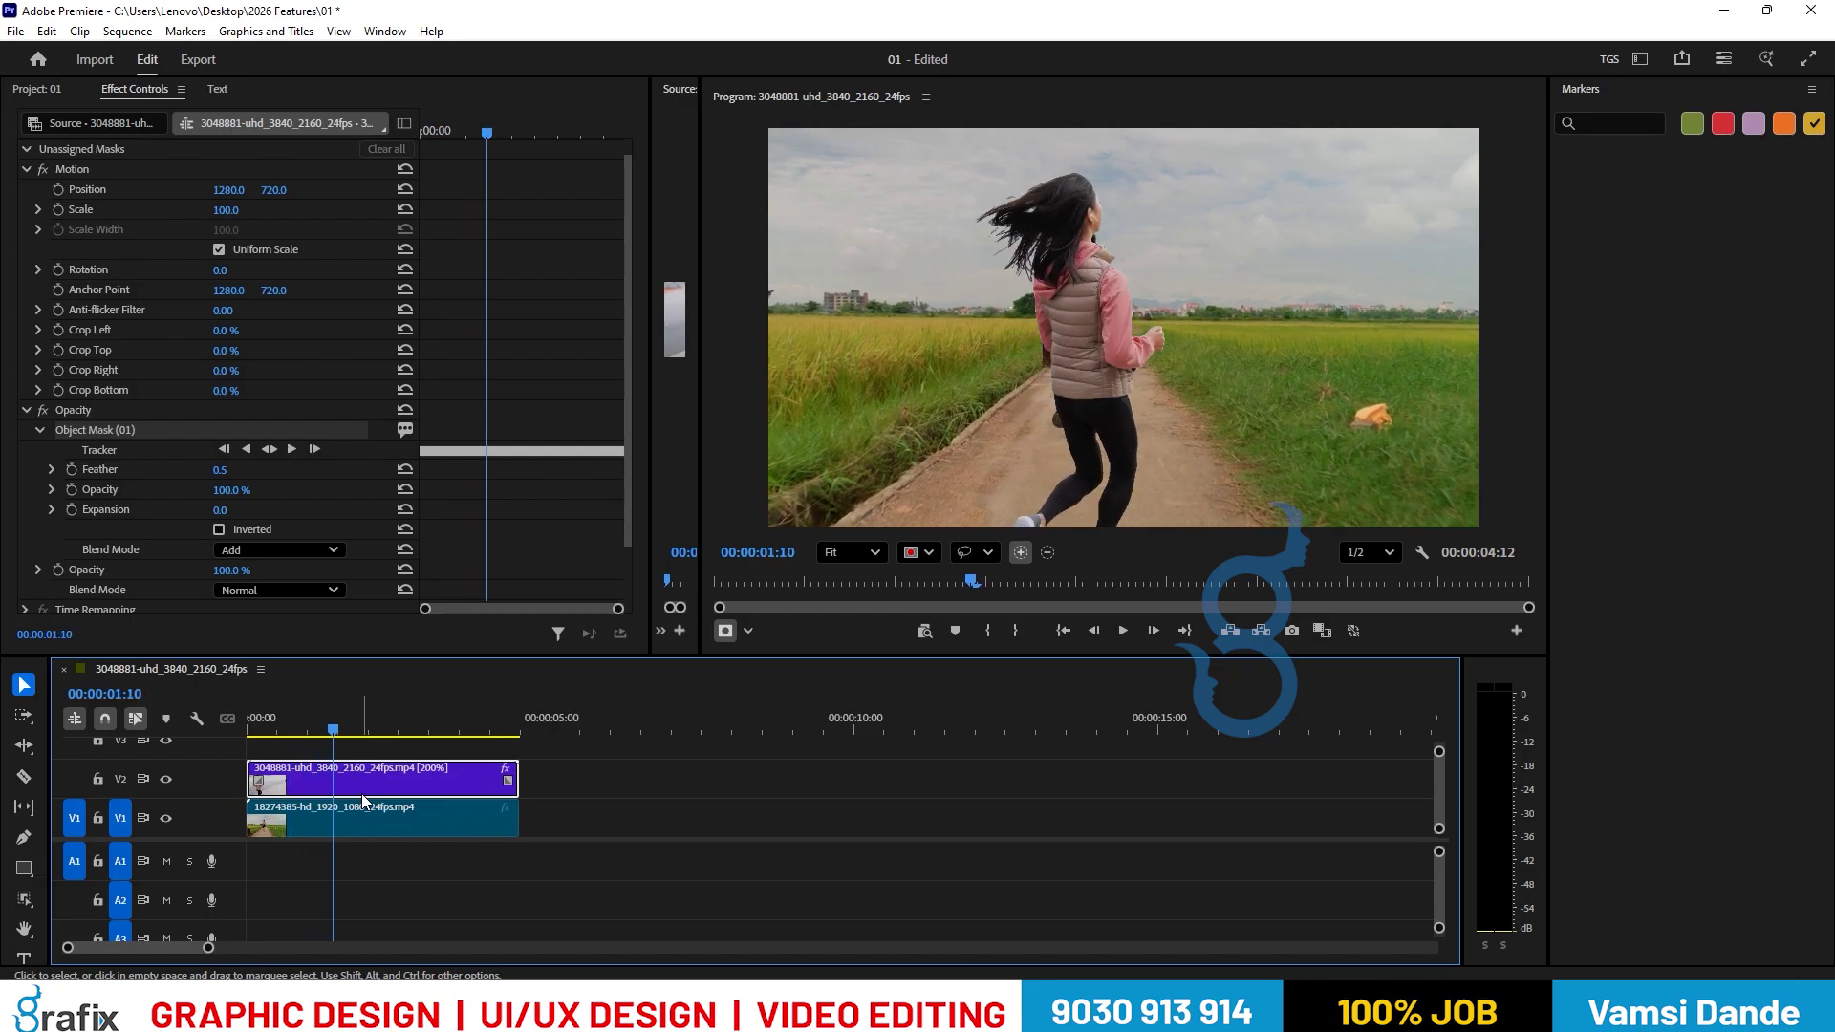
Scale the runner clip on V2 to 78.0 and move it to about 1252.4, 940.5 over the path.
left_click(455, 776)
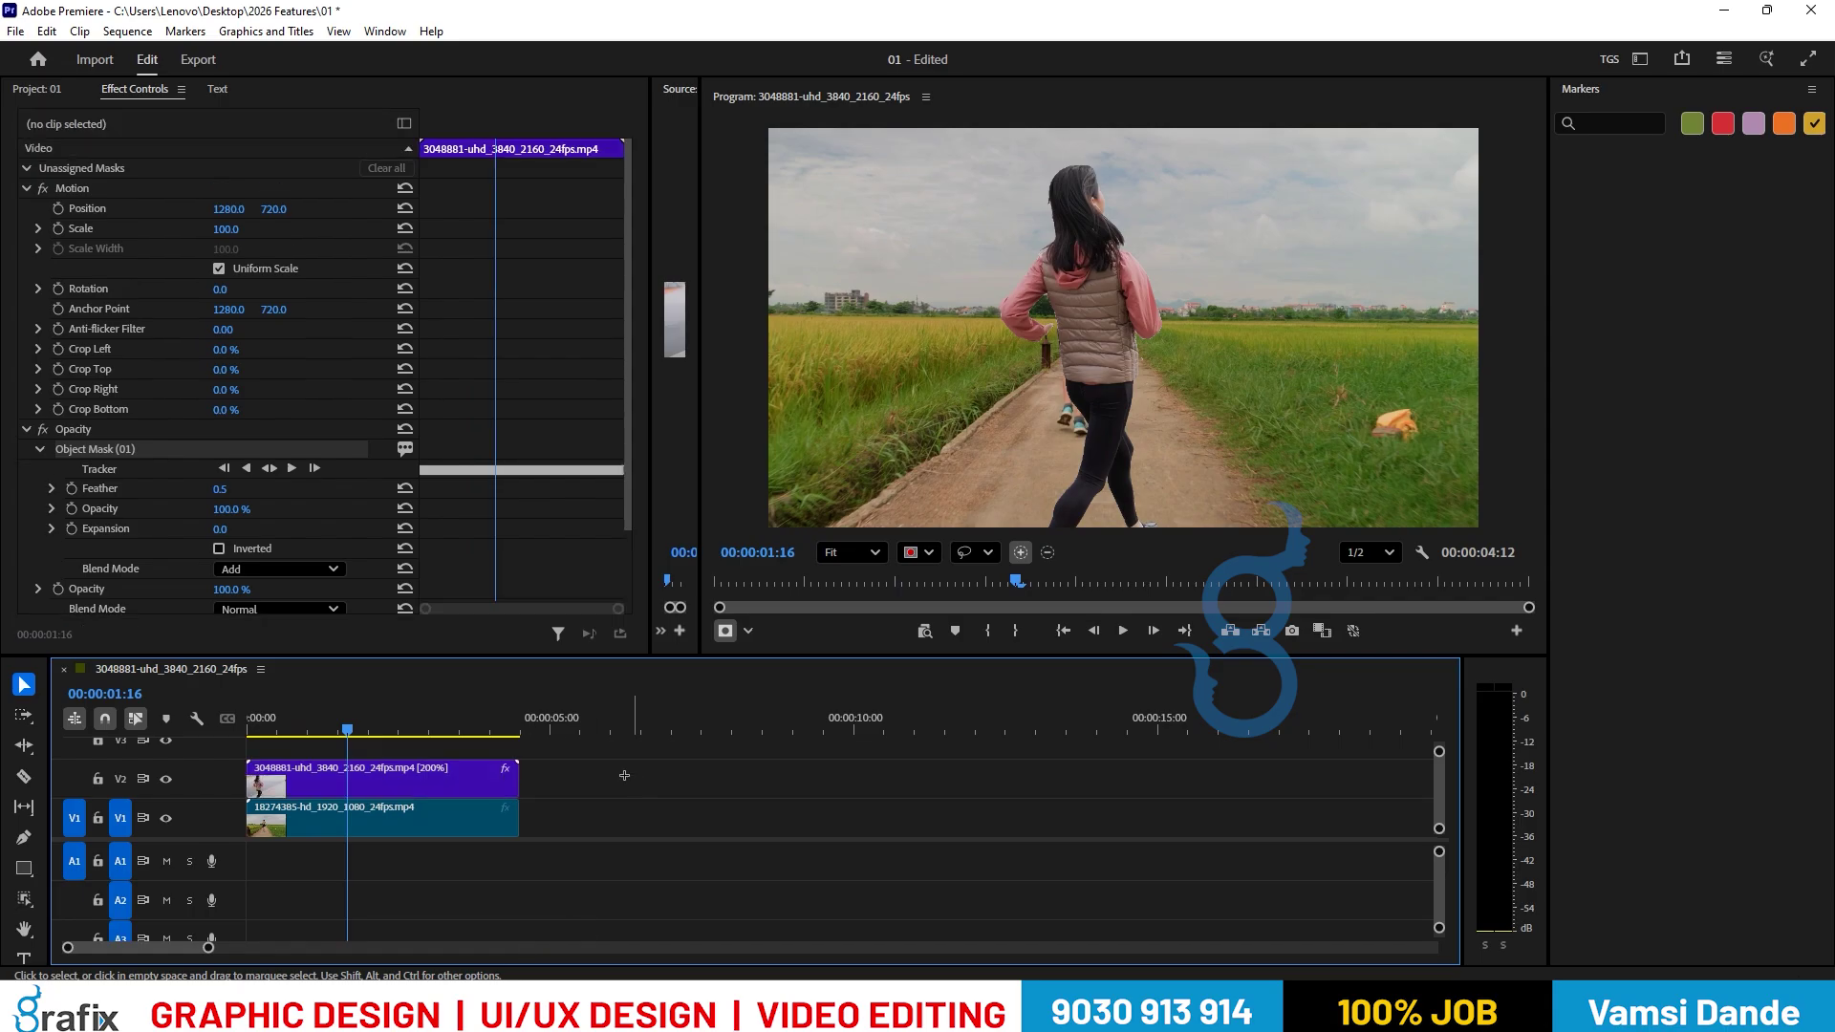
mouse_move(231, 226)
left_mouse_down()
mouse_move(198, 225)
mouse_move(235, 229)
left_mouse_up()
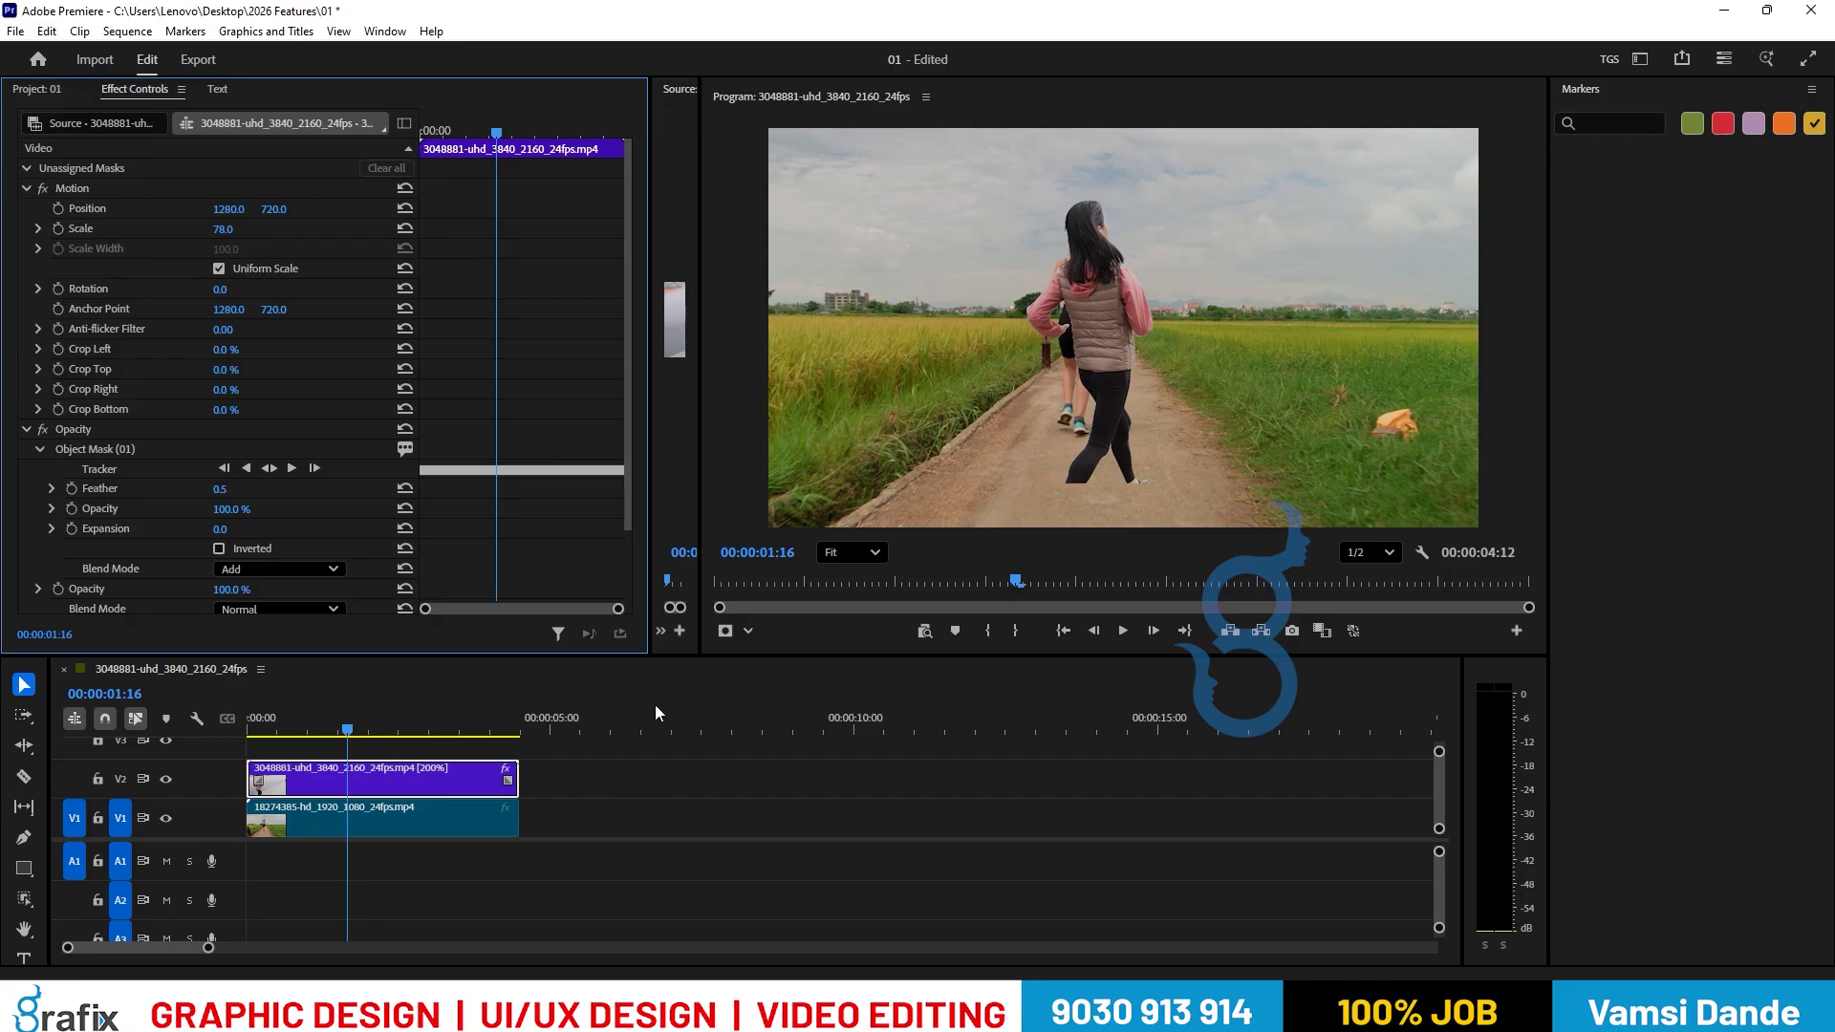
left_click(88, 190)
left_click_drag(1063, 338, 1053, 400)
left_click(1164, 818)
Step forward frame by frame from about 00:00:02:03 to 00:00:03:00 to examine the resized runner over the background.
left_click(371, 732)
key("Right")
key("Right")
key("Right")
key("Right")
key("Right")
key("Right")
key("Right")
key("Right")
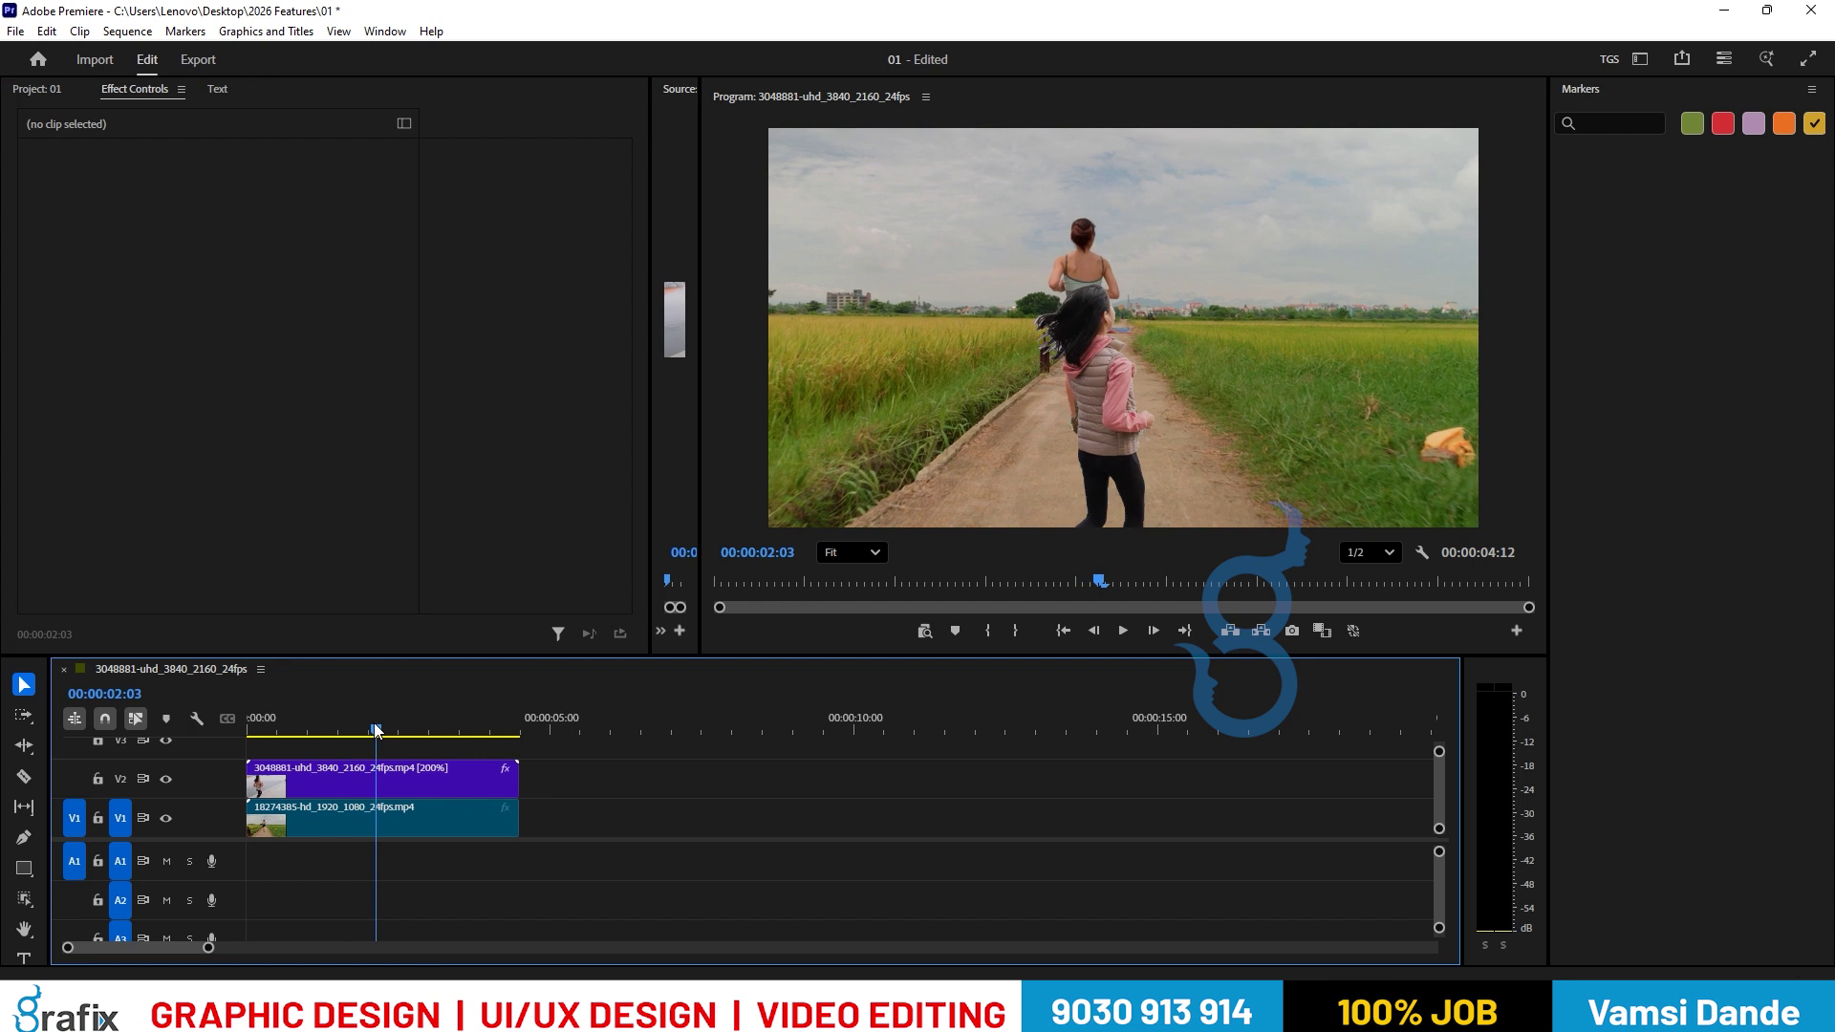
key("Right")
key("Right")
key("Right")
key("Right")
key("Right")
key("Right")
key("Right")
key("Right")
key("Right")
key("Right")
key("Right")
key("Right")
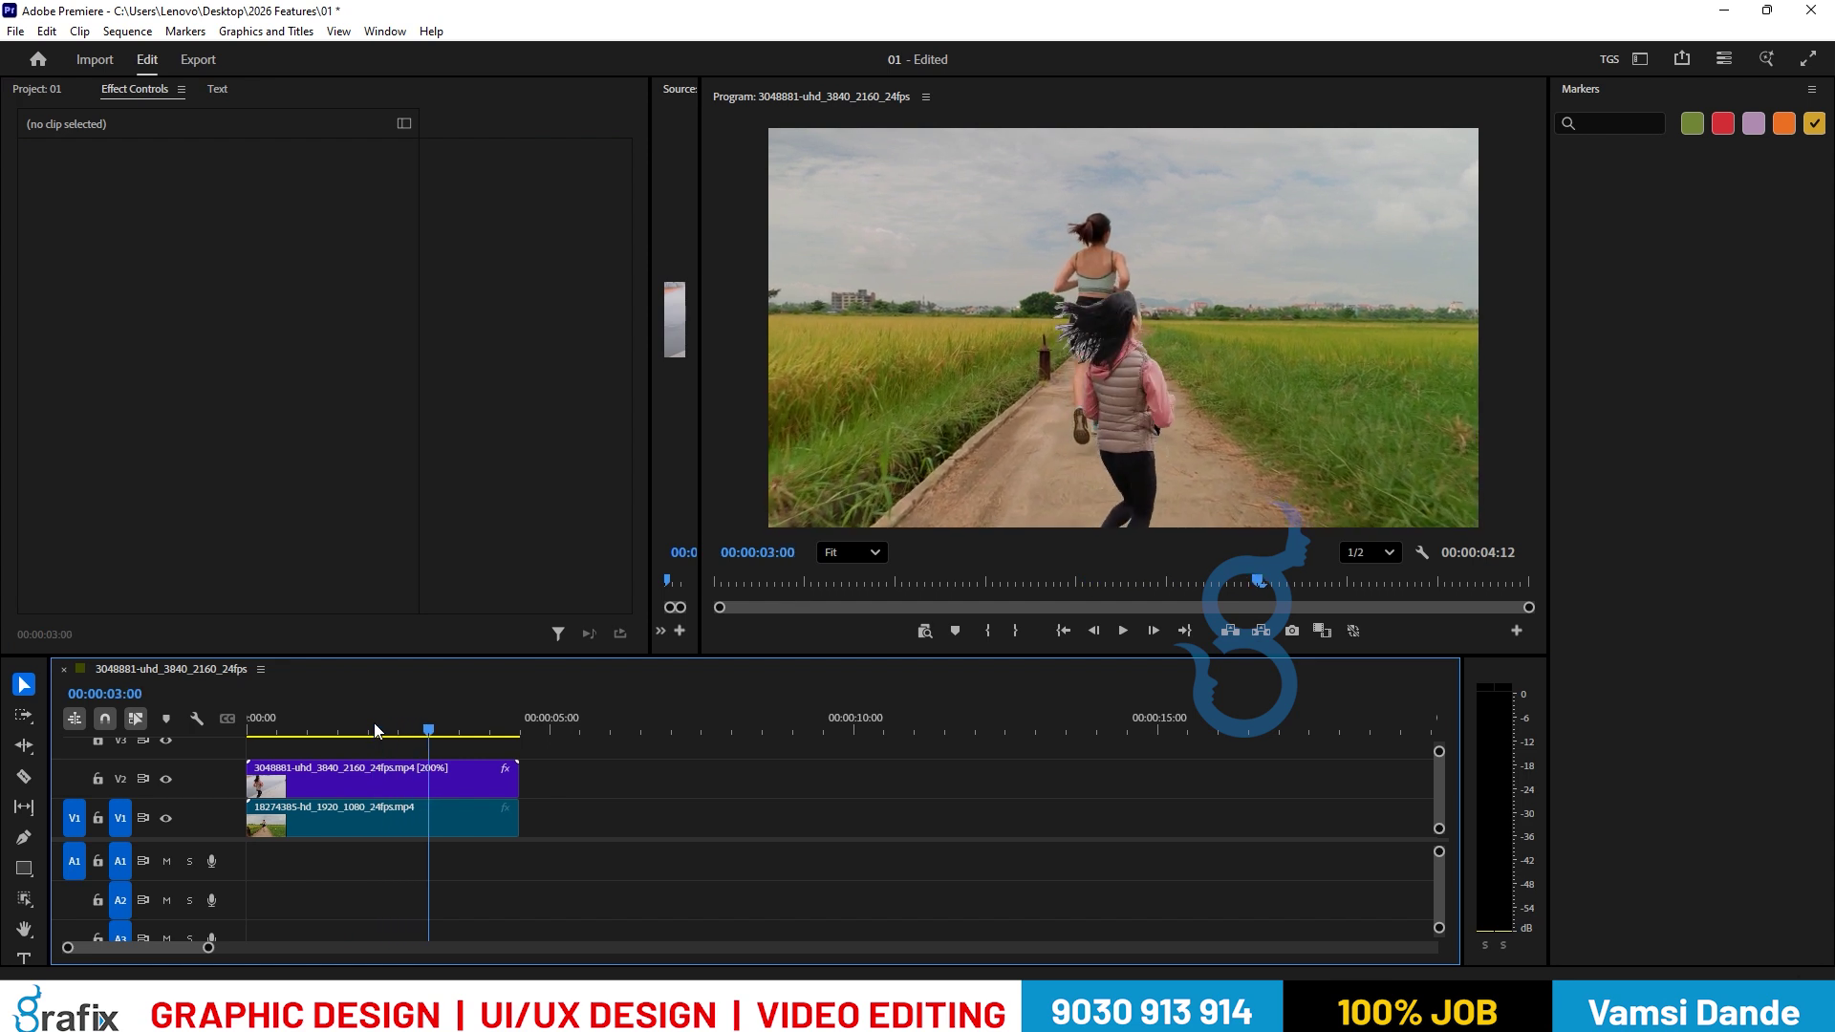
Step backward frame by frame from 00:00:03:00 to 00:00:01:14 to check the resized runner against the background.
key("Left")
key("Left")
key("Left")
key("Left")
key("Left")
key("Left")
key("Left")
key("Left")
key("Left")
key("Left")
key("Left")
key("Left")
key("Left")
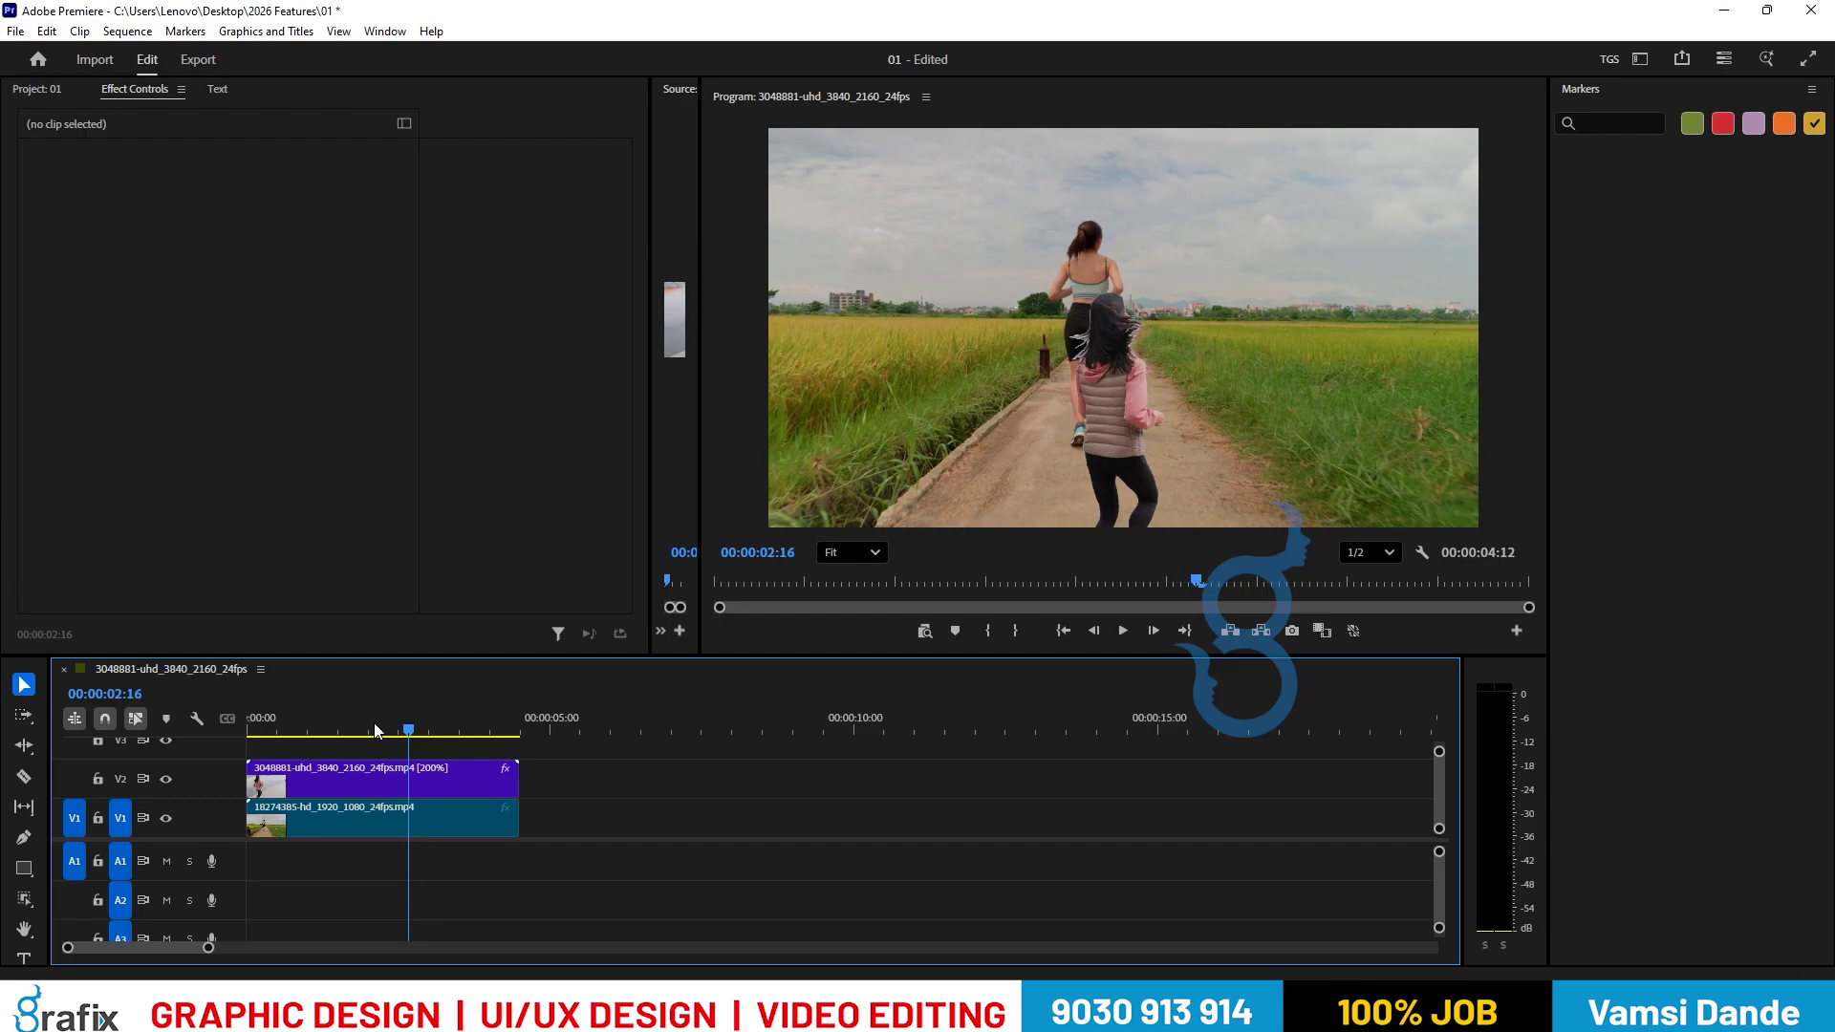
key("Left")
key("Left")
key("Left")
key("Left")
key("Left")
key("Left")
key("Left")
key("Left")
key("Left")
key("Left")
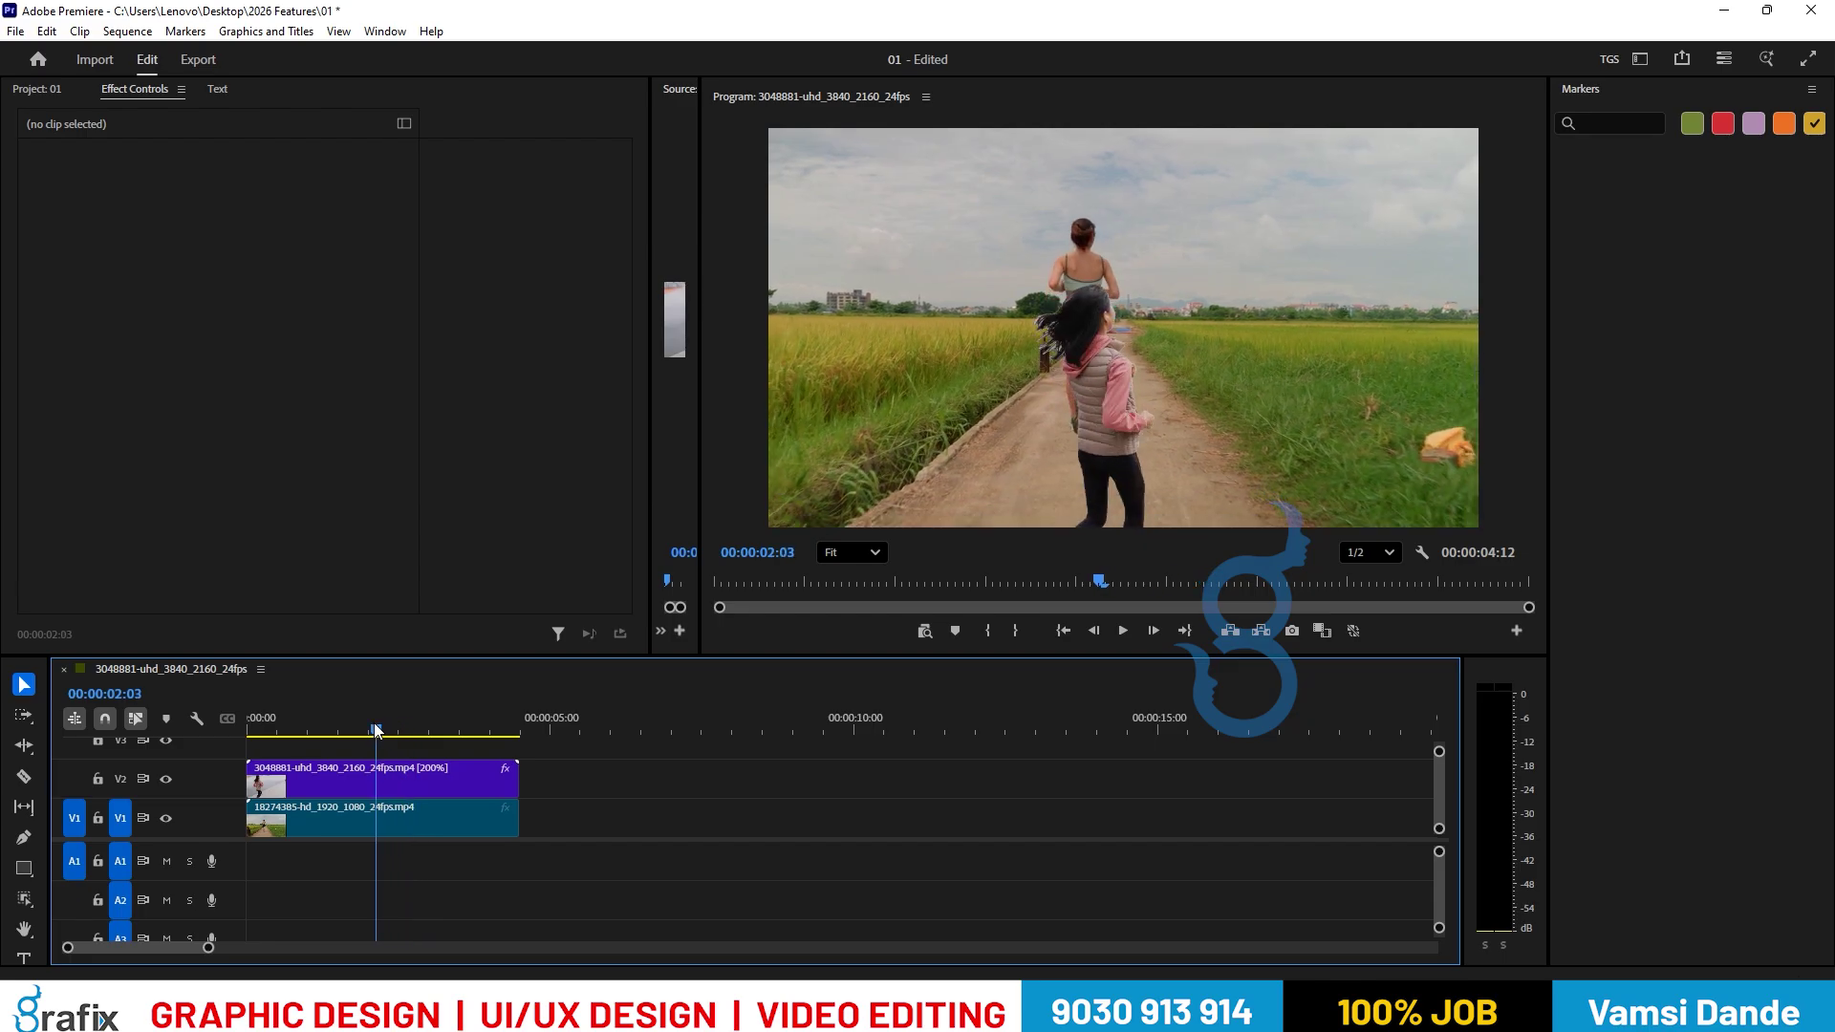
key("Left")
key("Left")
key("Left")
key("Left")
key("Left")
key("Left")
key("Left")
key("Left")
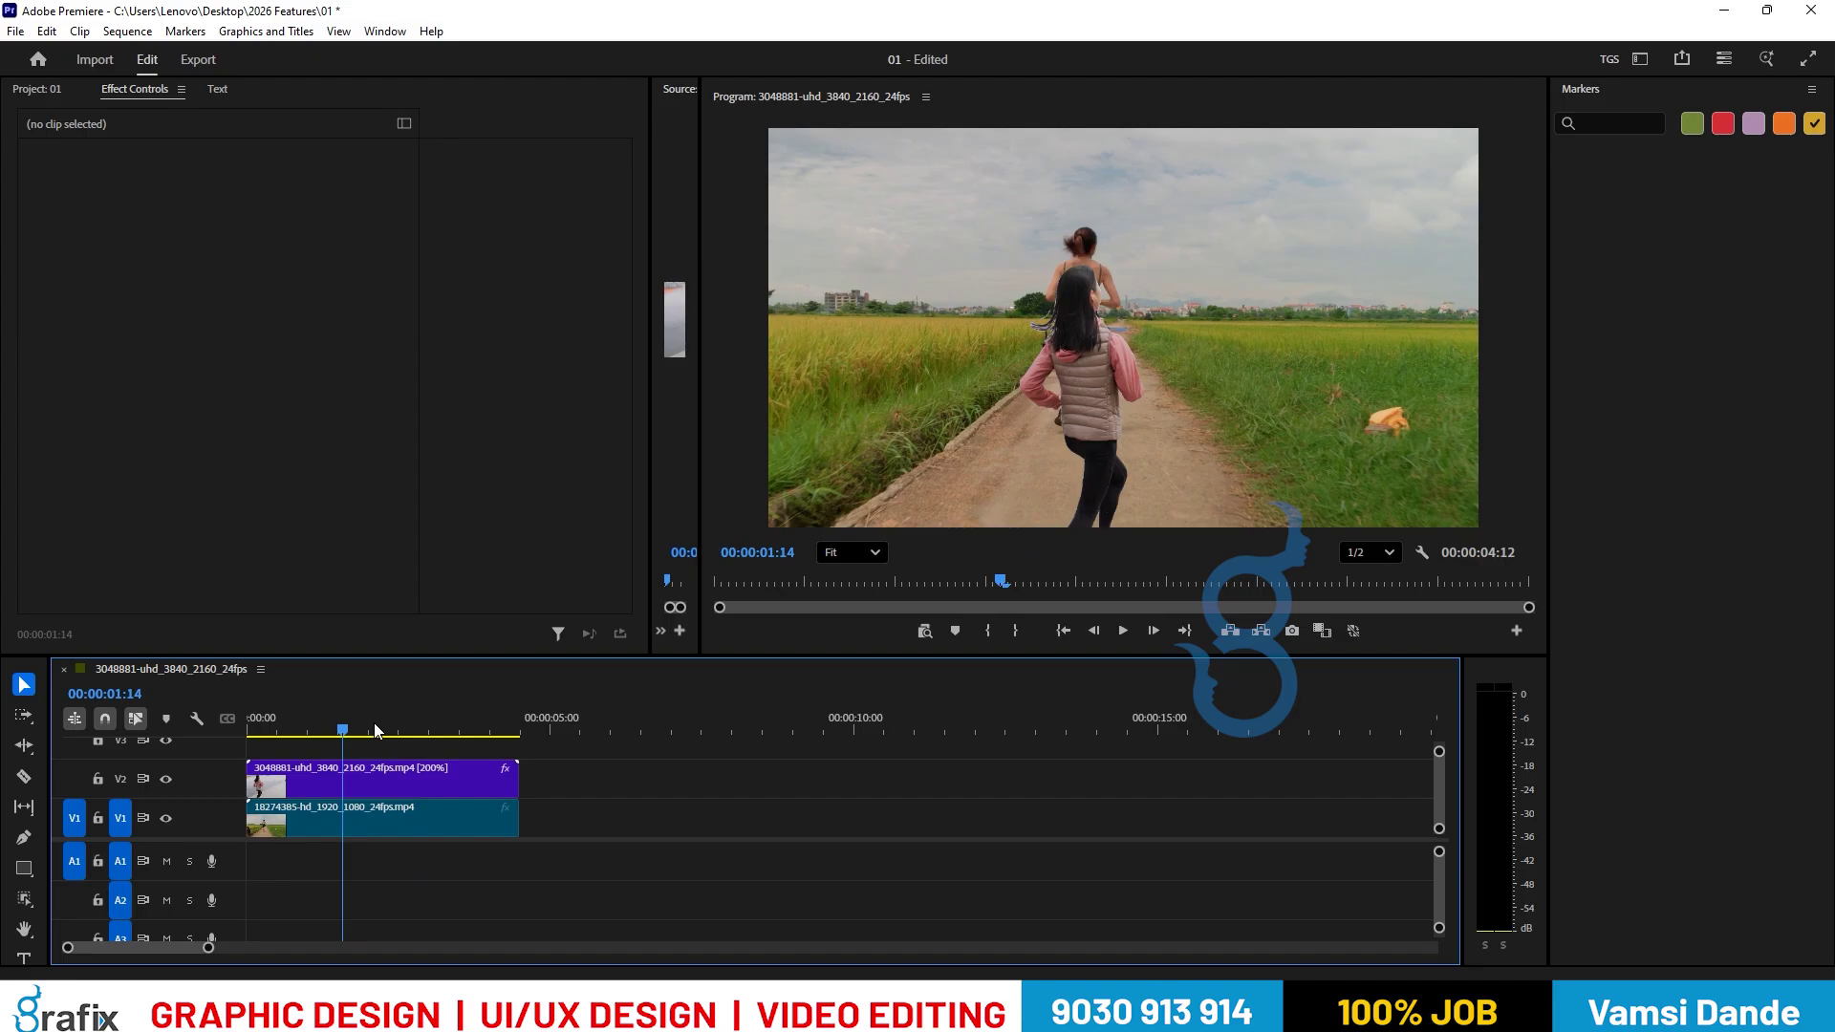
Try the Subtract blend mode on the runner clip's Object Mask (01), and restore it to Add.
left_click(413, 794)
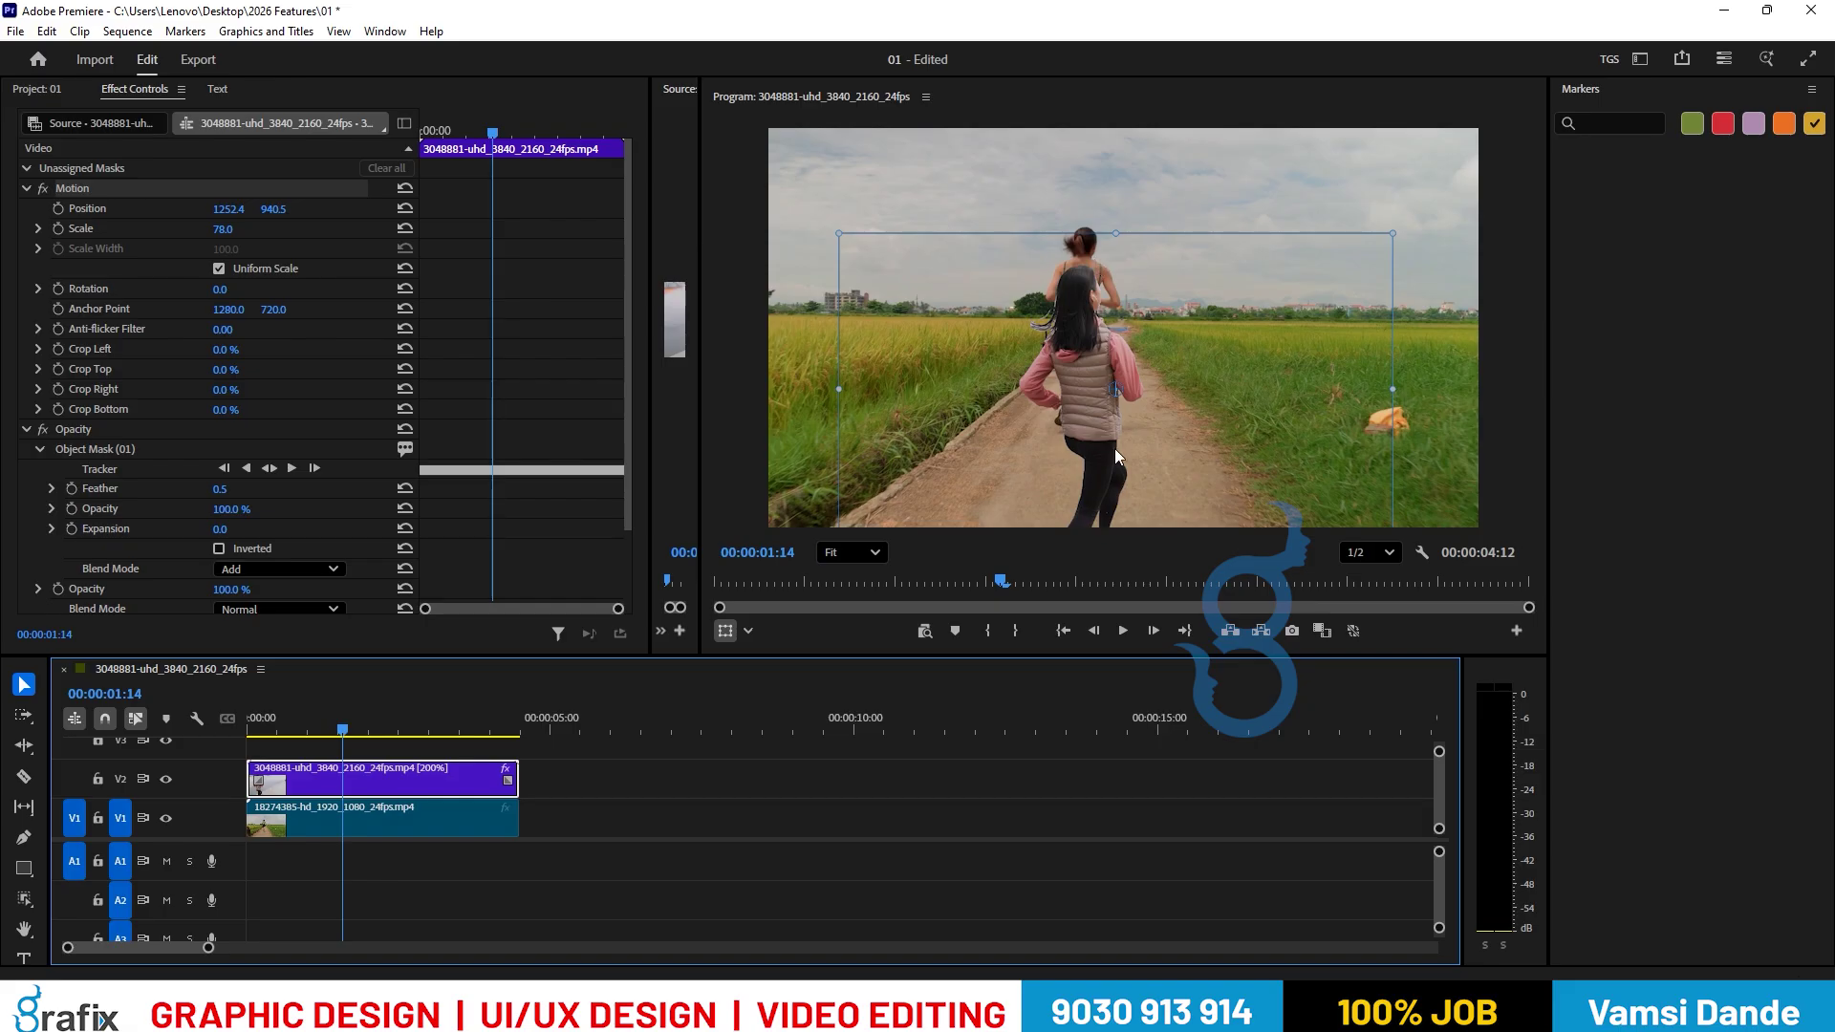
left_click(1045, 329)
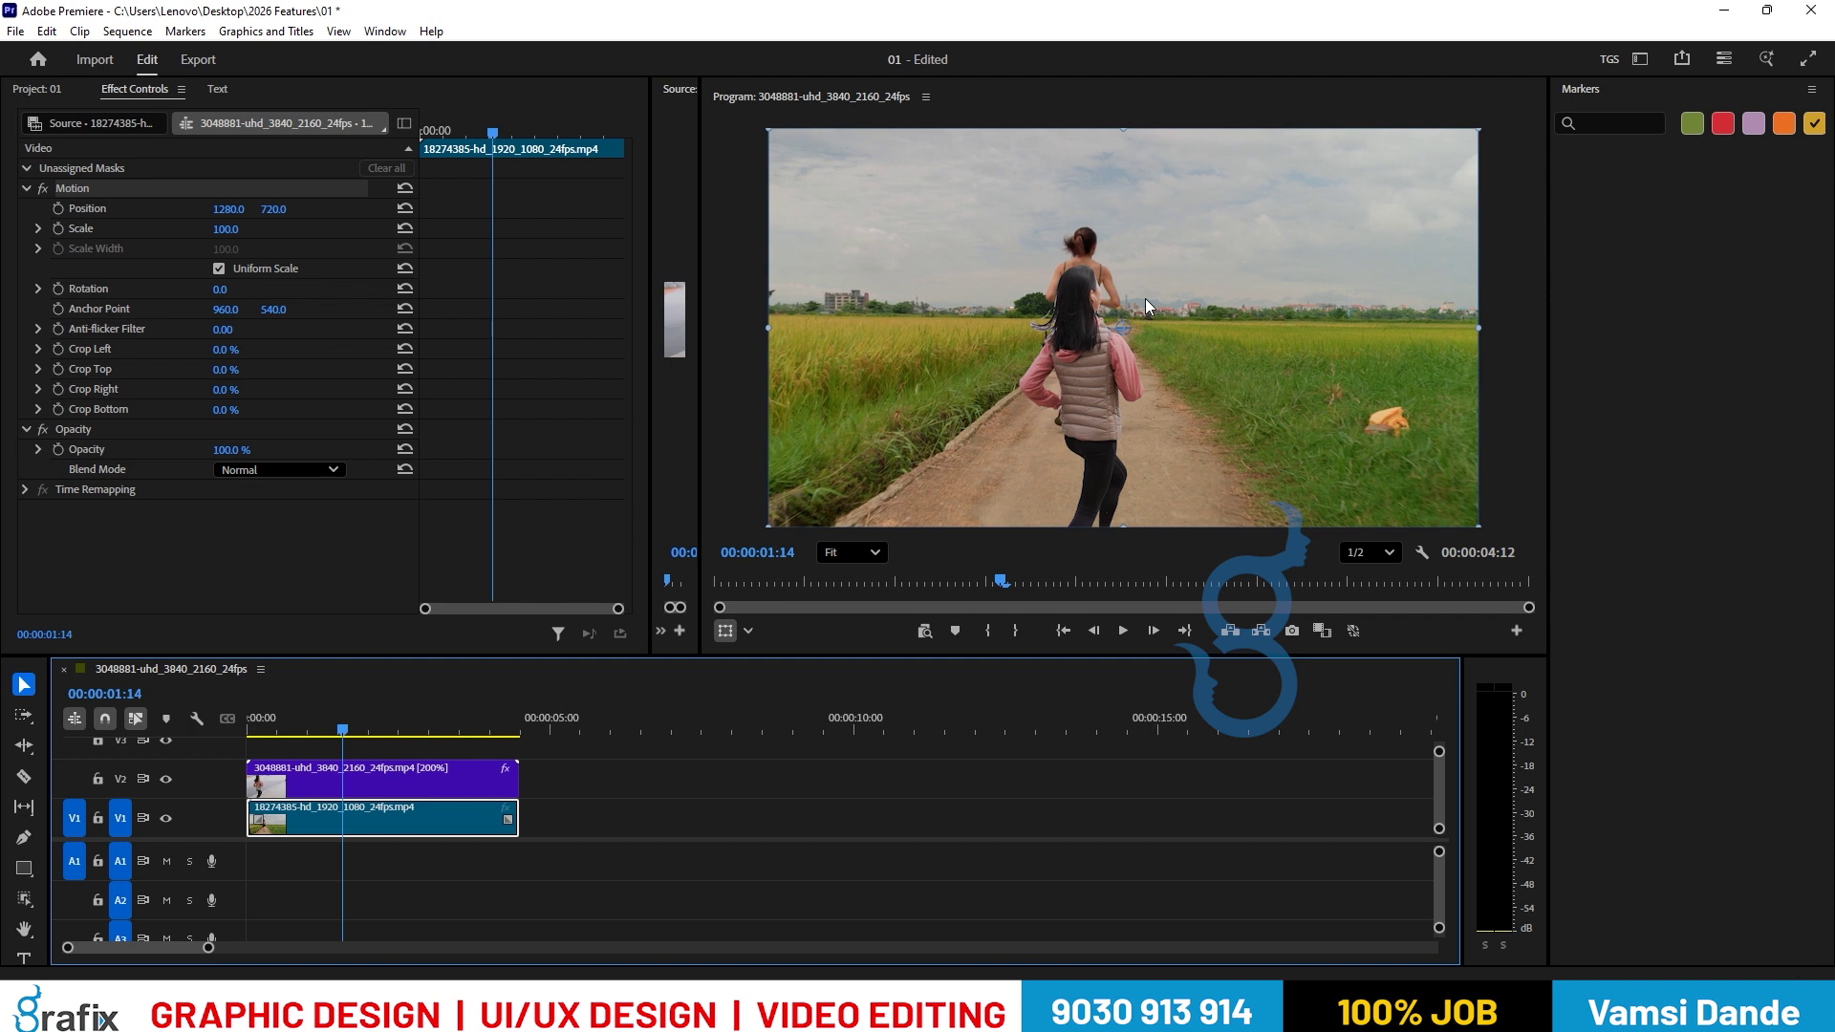
left_click(425, 777)
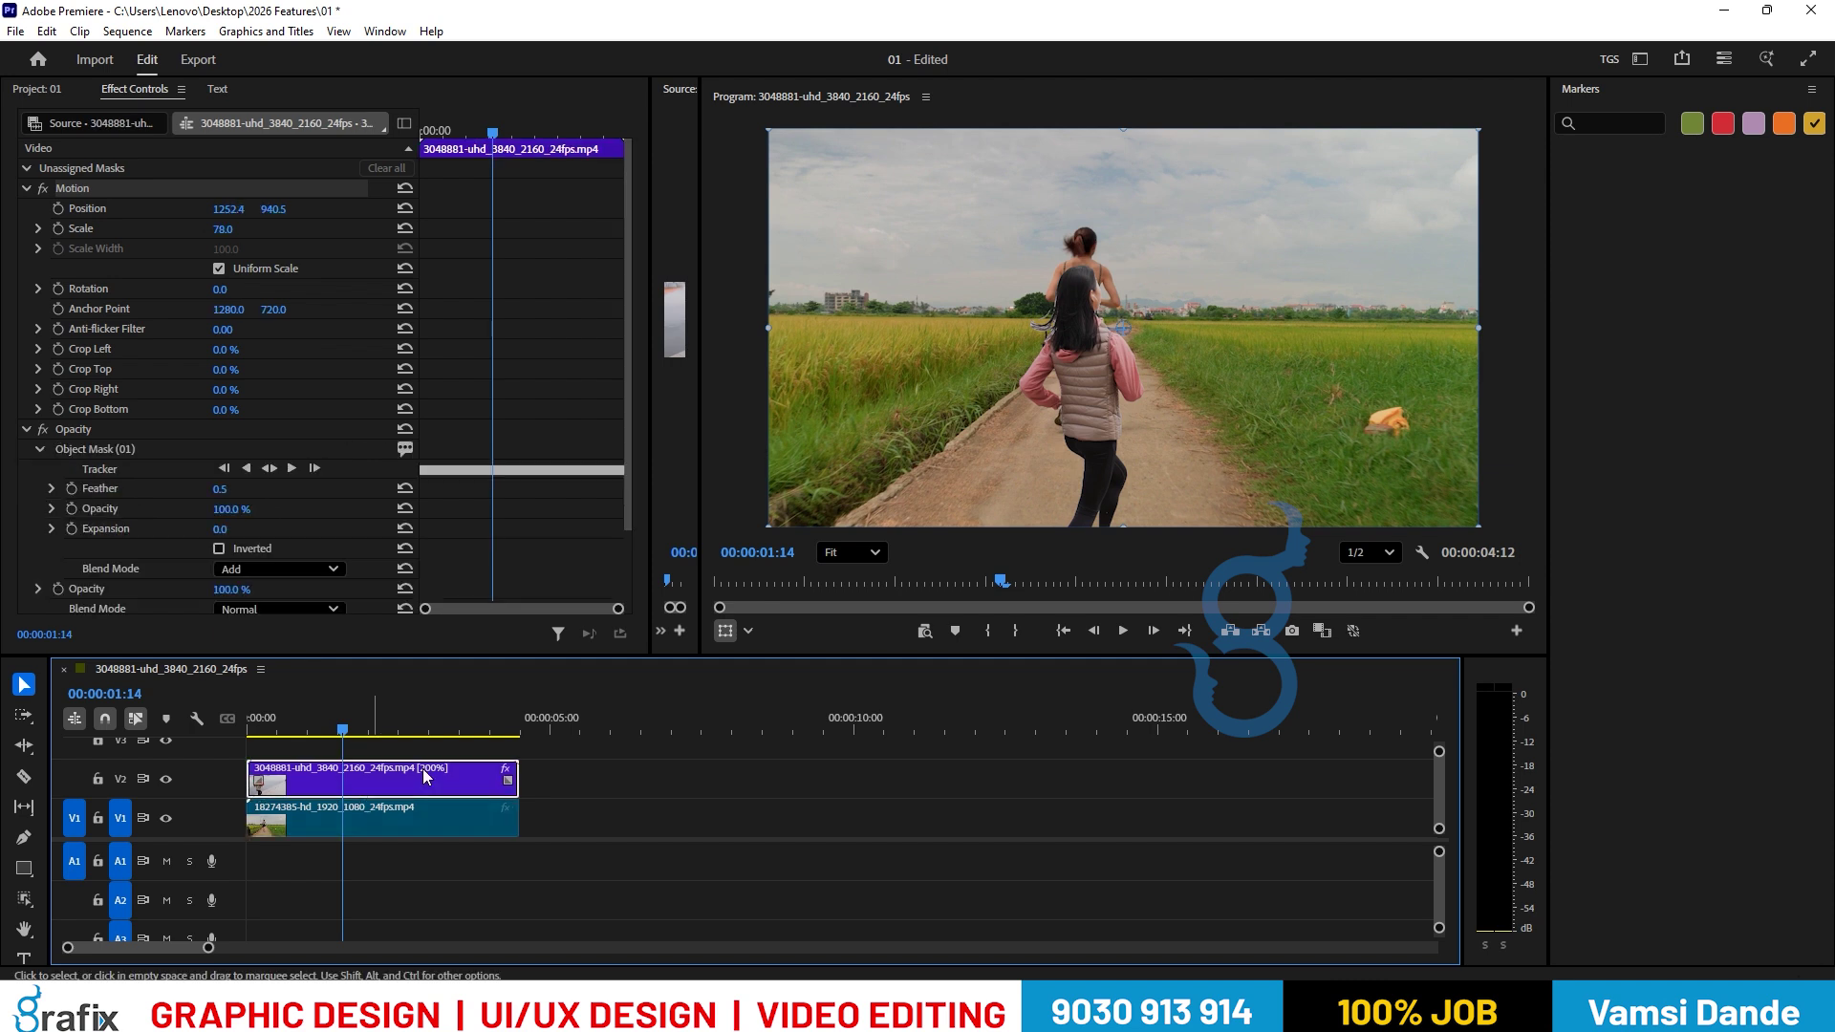
scroll(358, 575, "down", 3)
left_click(292, 497)
left_click(296, 541)
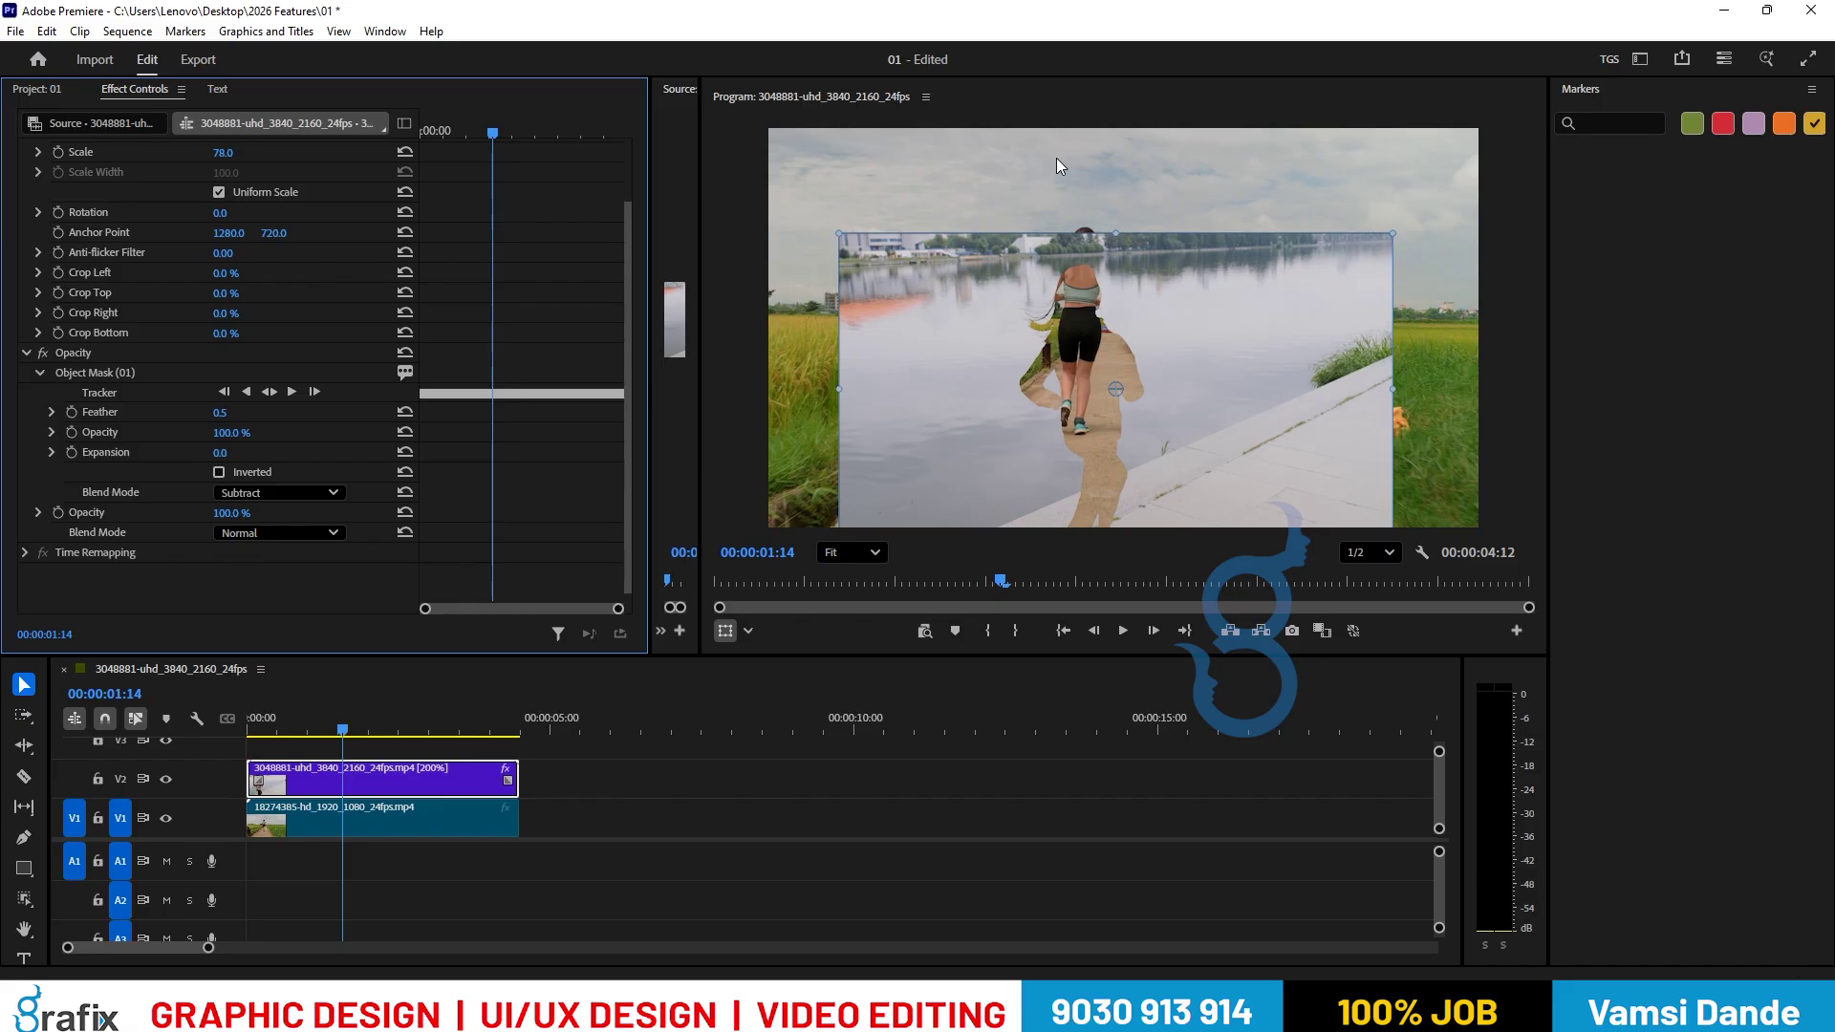
left_click(302, 491)
left_click(300, 521)
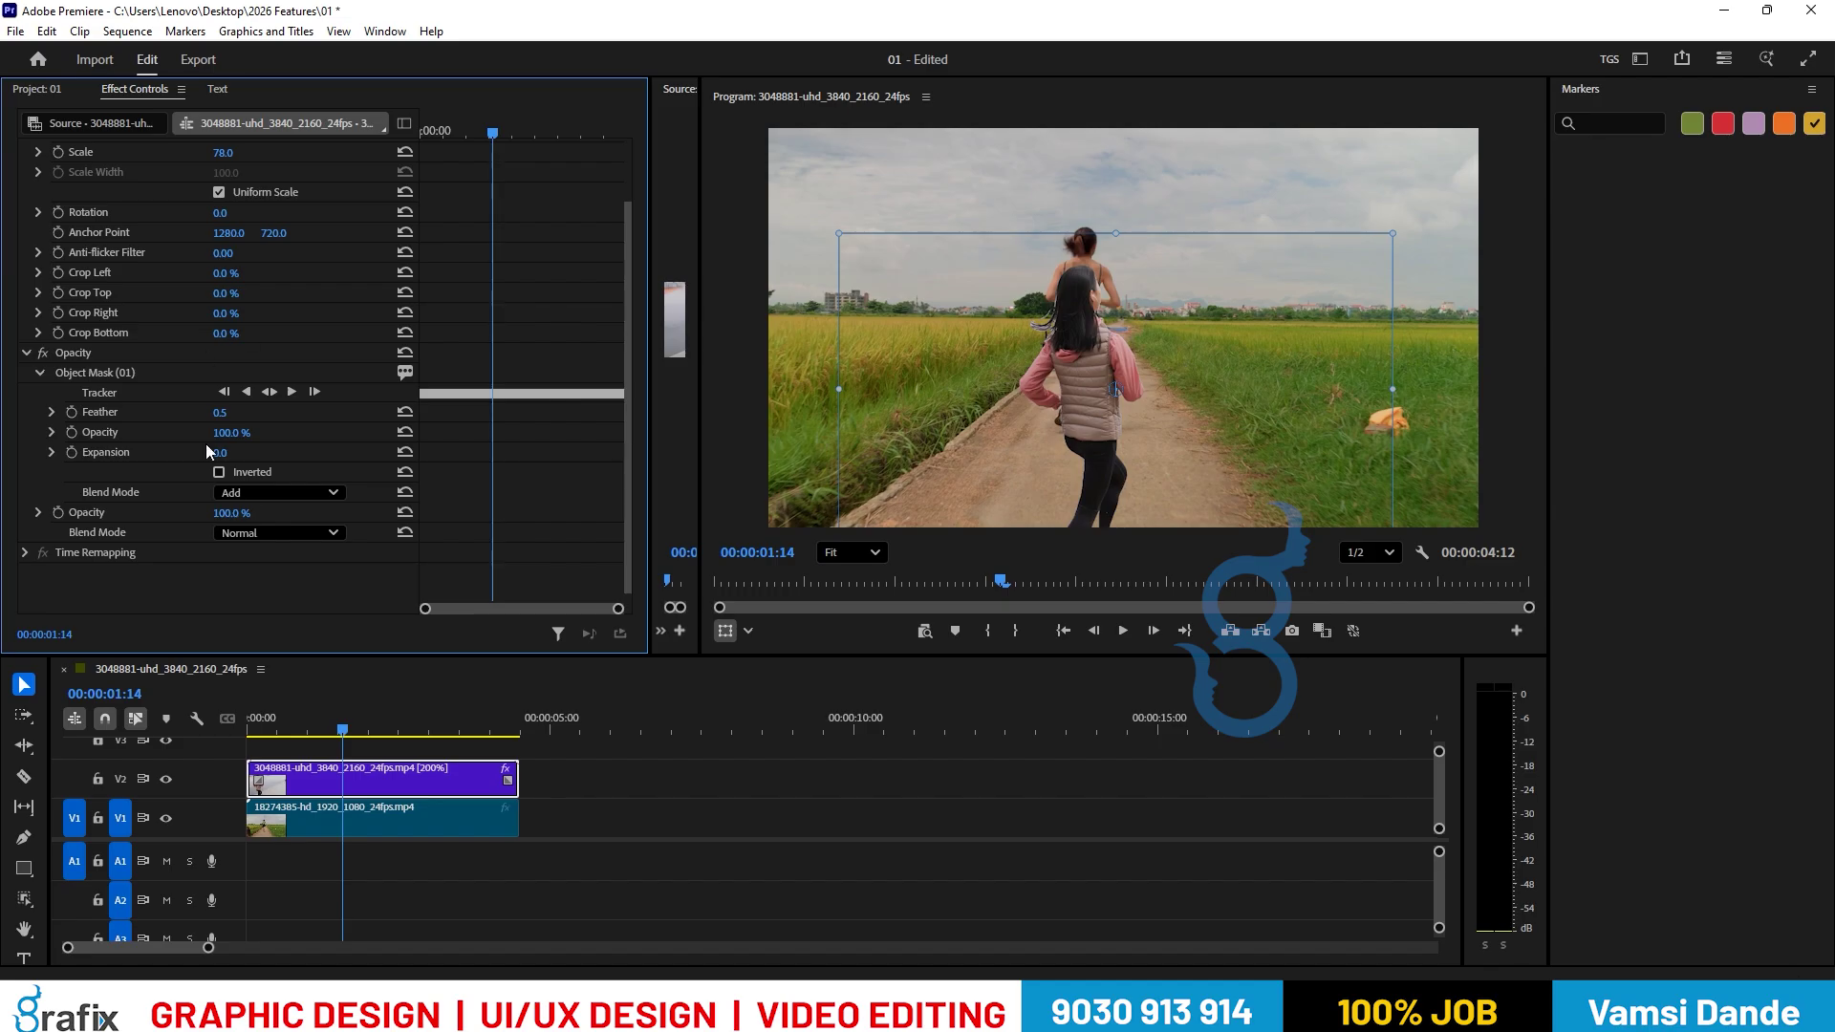
Raise the Feather of Object Mask (01) to 62.0 and inspect the runner's soft edges in an enlarged preview.
scroll(235, 355, "up", 1)
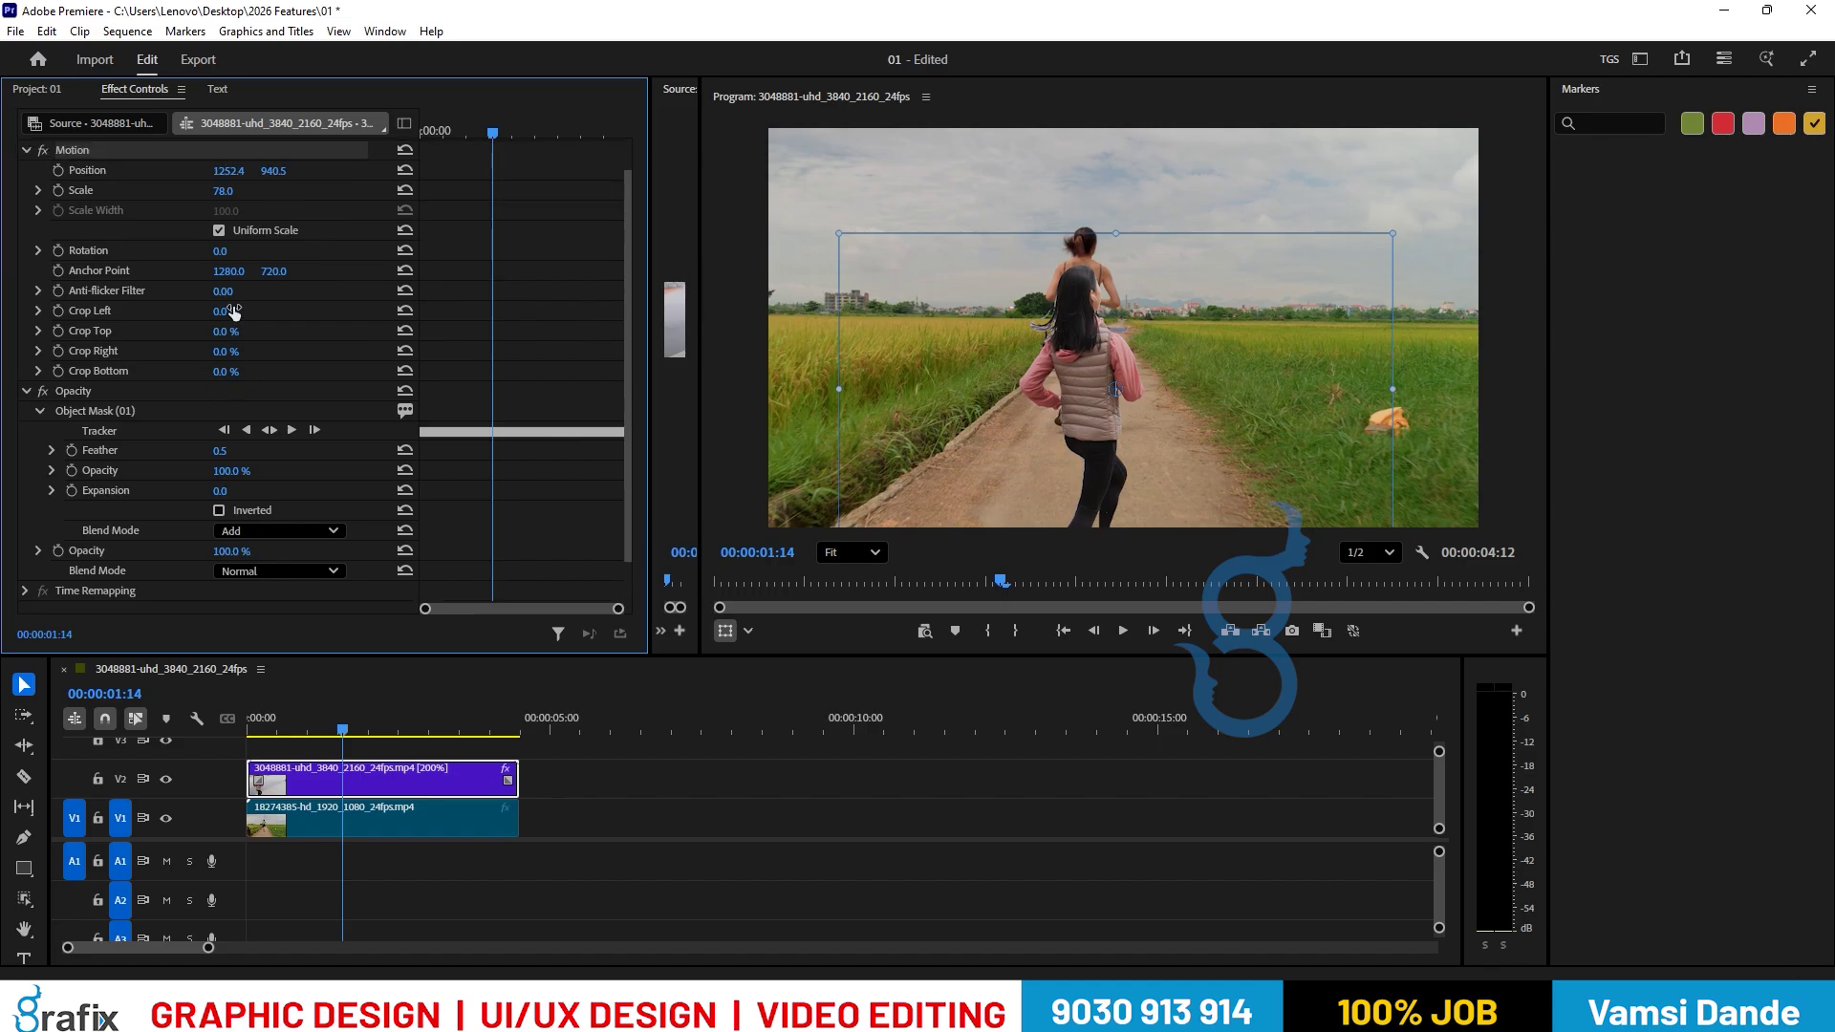
scroll(243, 431, "up", 1)
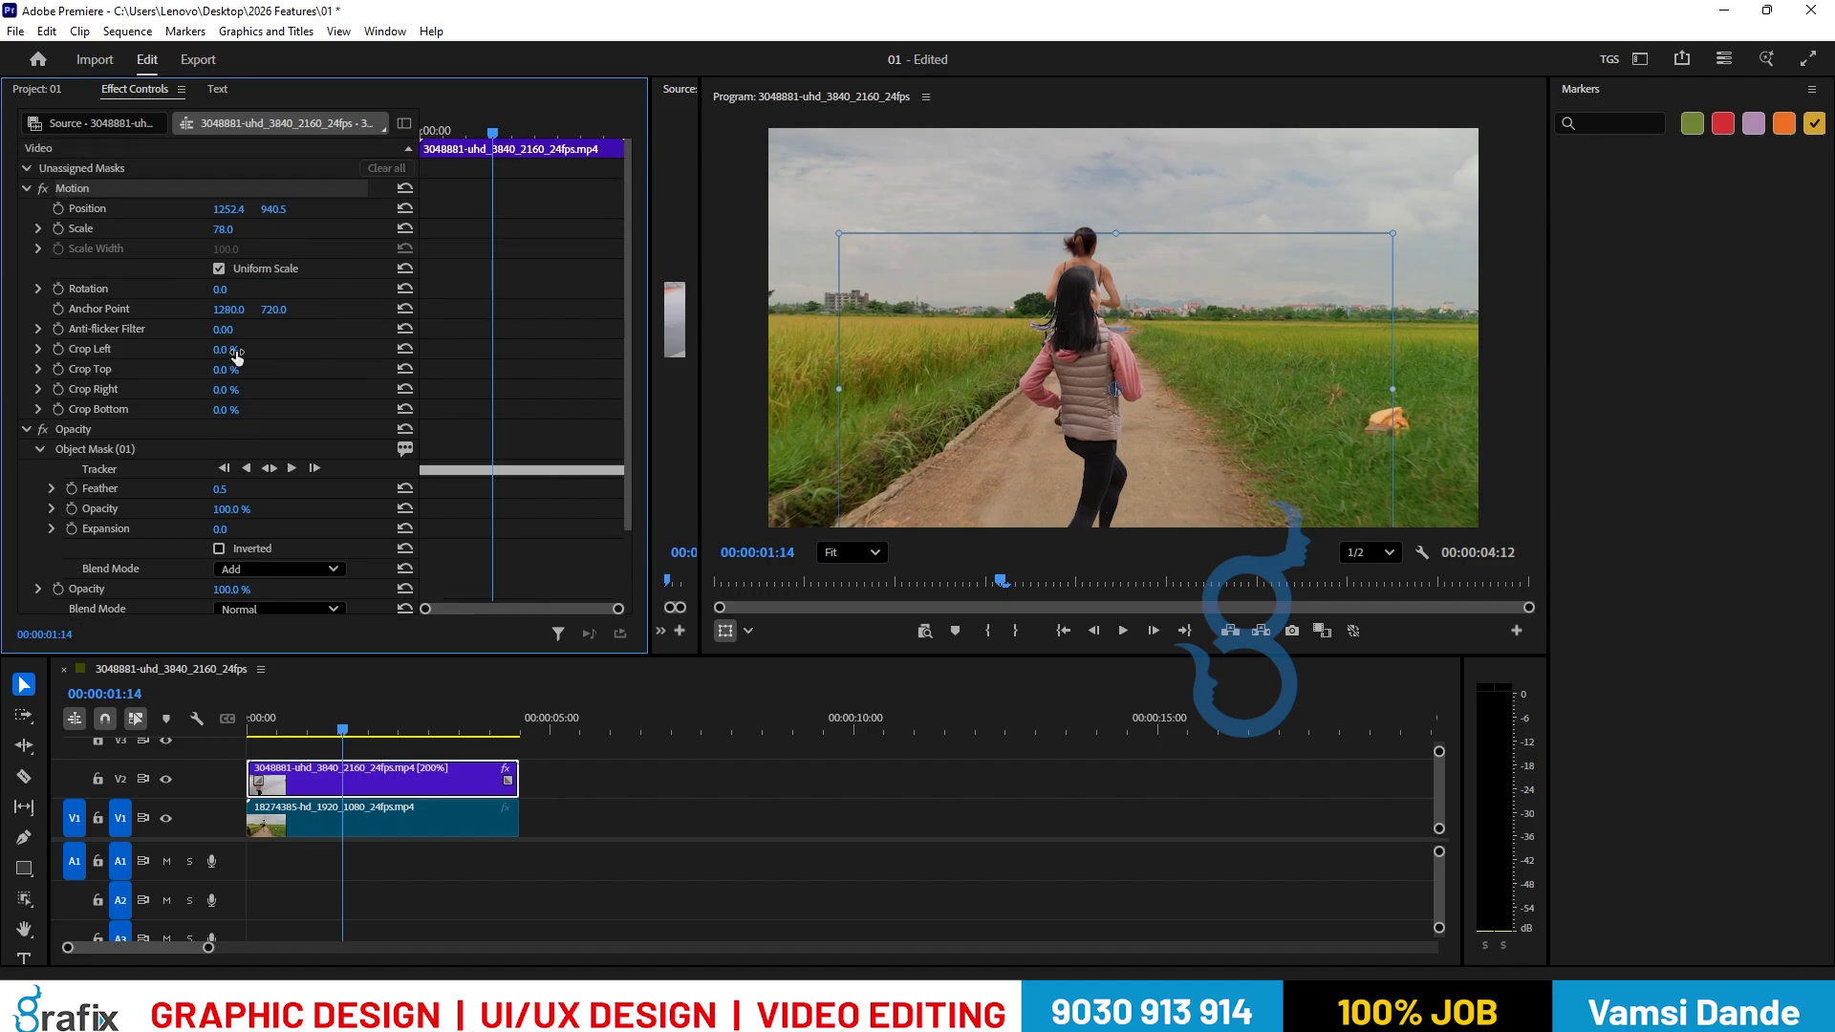
left_click_drag(222, 488, 282, 488)
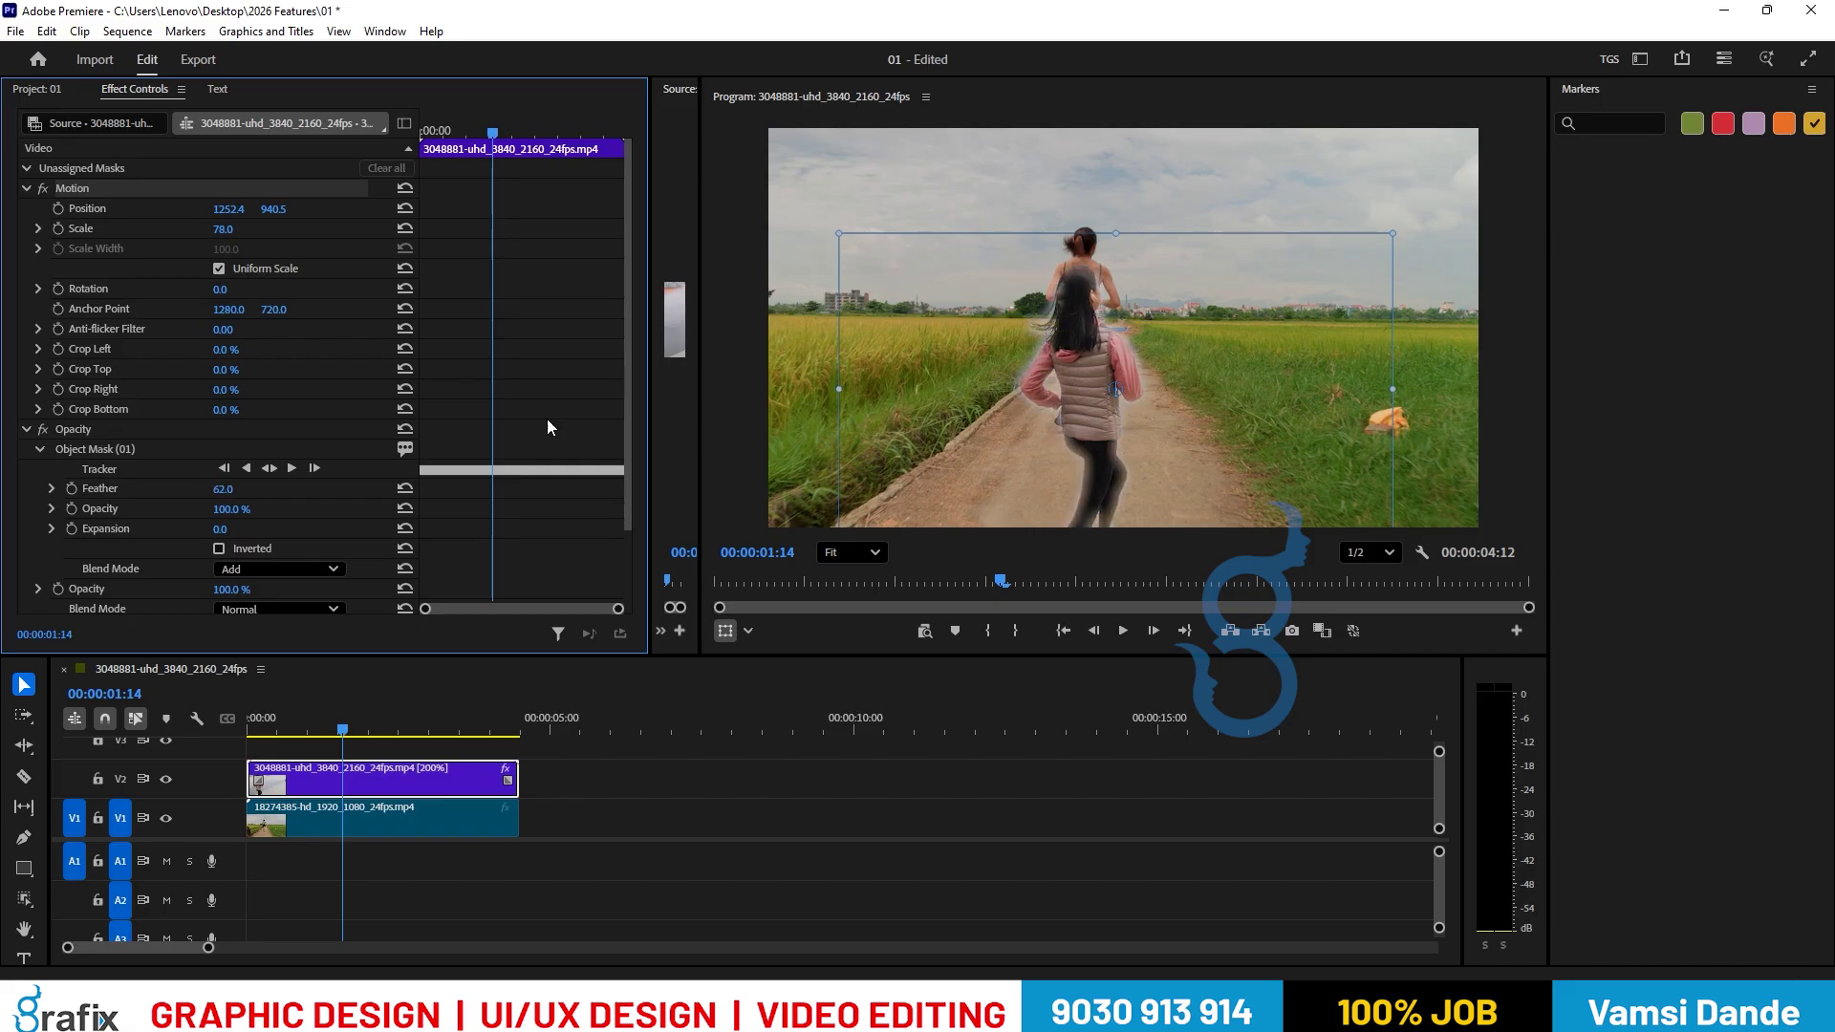
key("grave")
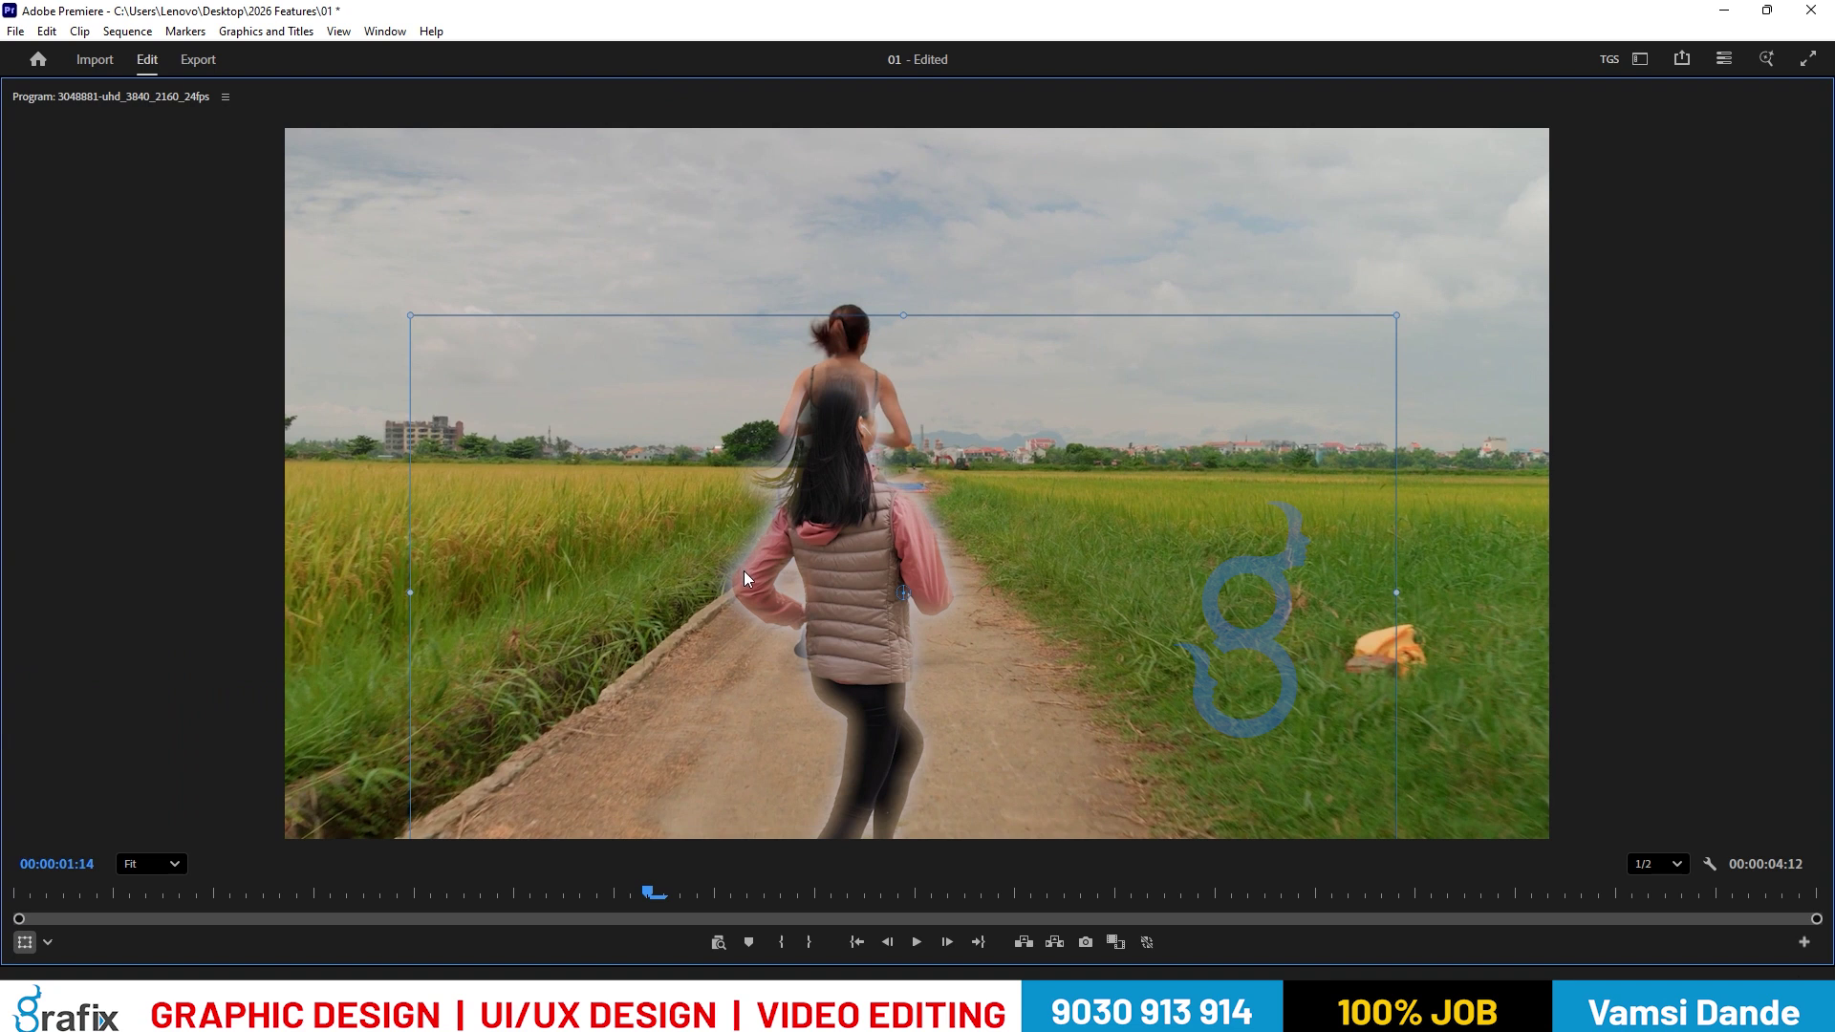
key("grave")
Lower the Feather of Object Mask (01) and scrub forward through the composite to check the runner's edges.
left_click_drag(222, 488, 177, 489)
left_click_drag(342, 731, 469, 738)
left_click(709, 748)
Glance at the Premiere Pro 2026 notes, return to Premiere Pro and replay the composite, stopping at 00:00:02:04.
key("alt+Tab")
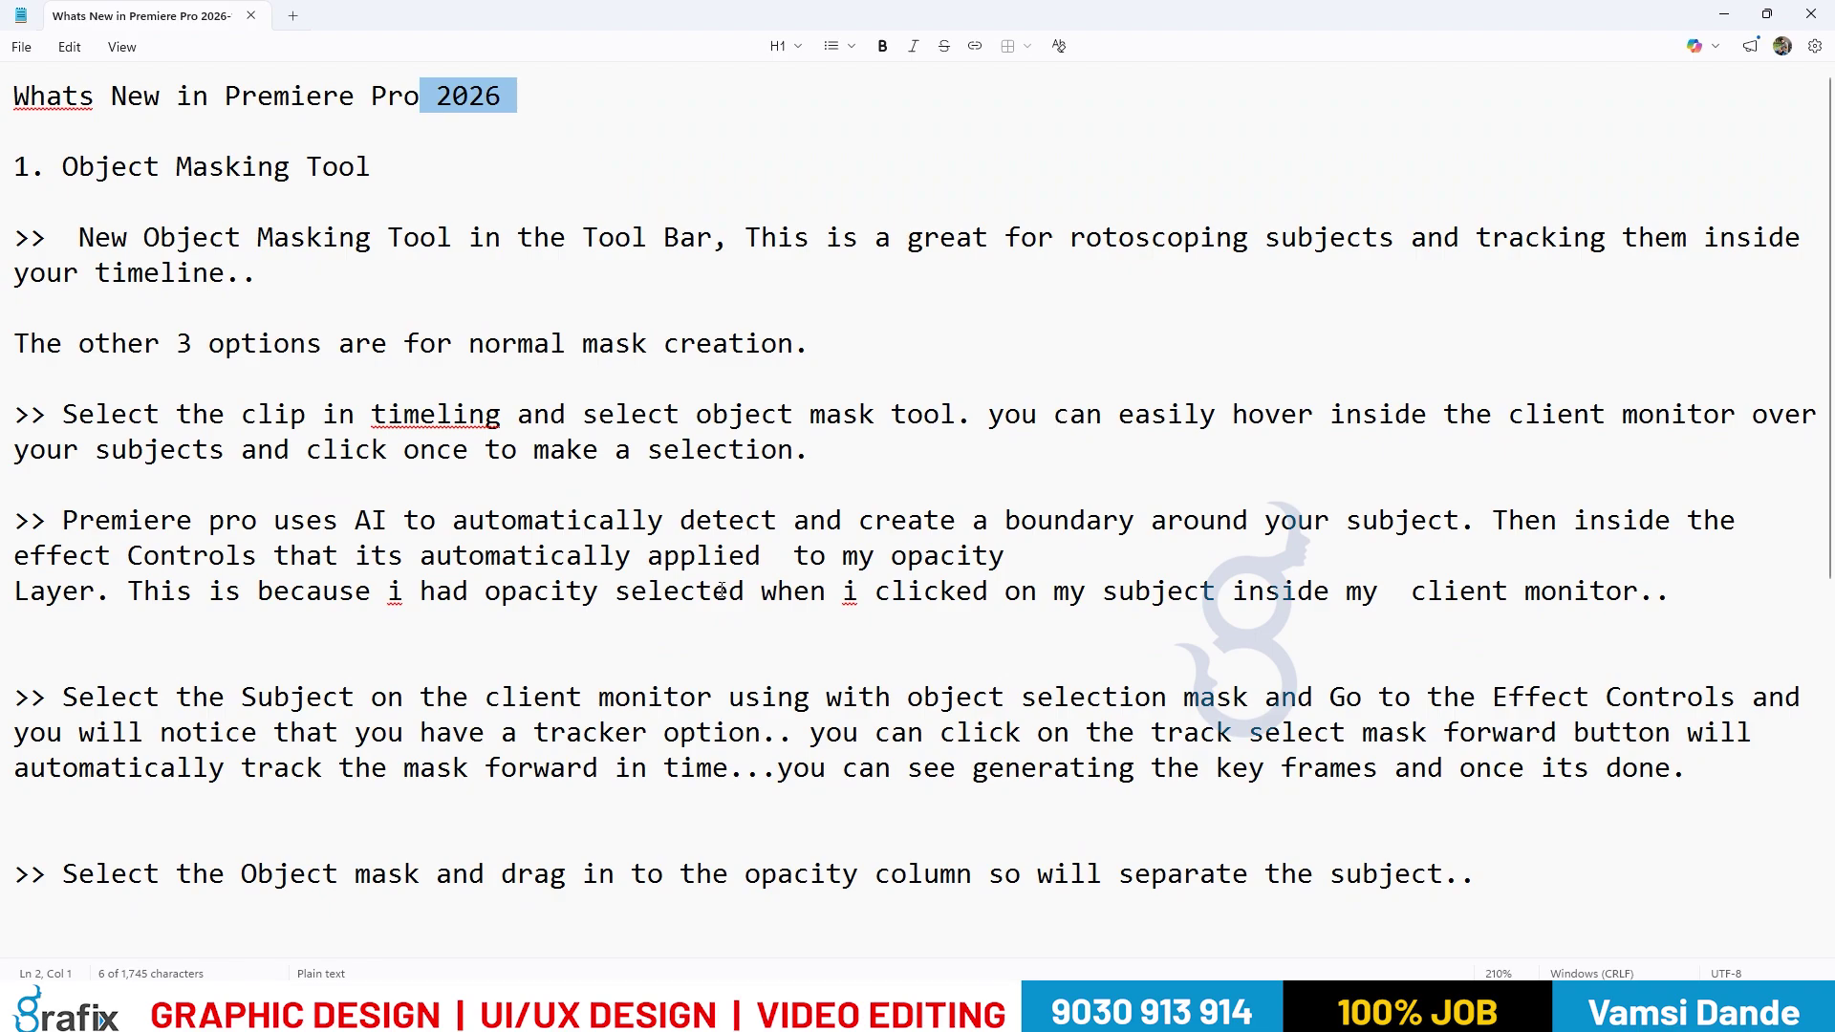
left_click(1278, 476)
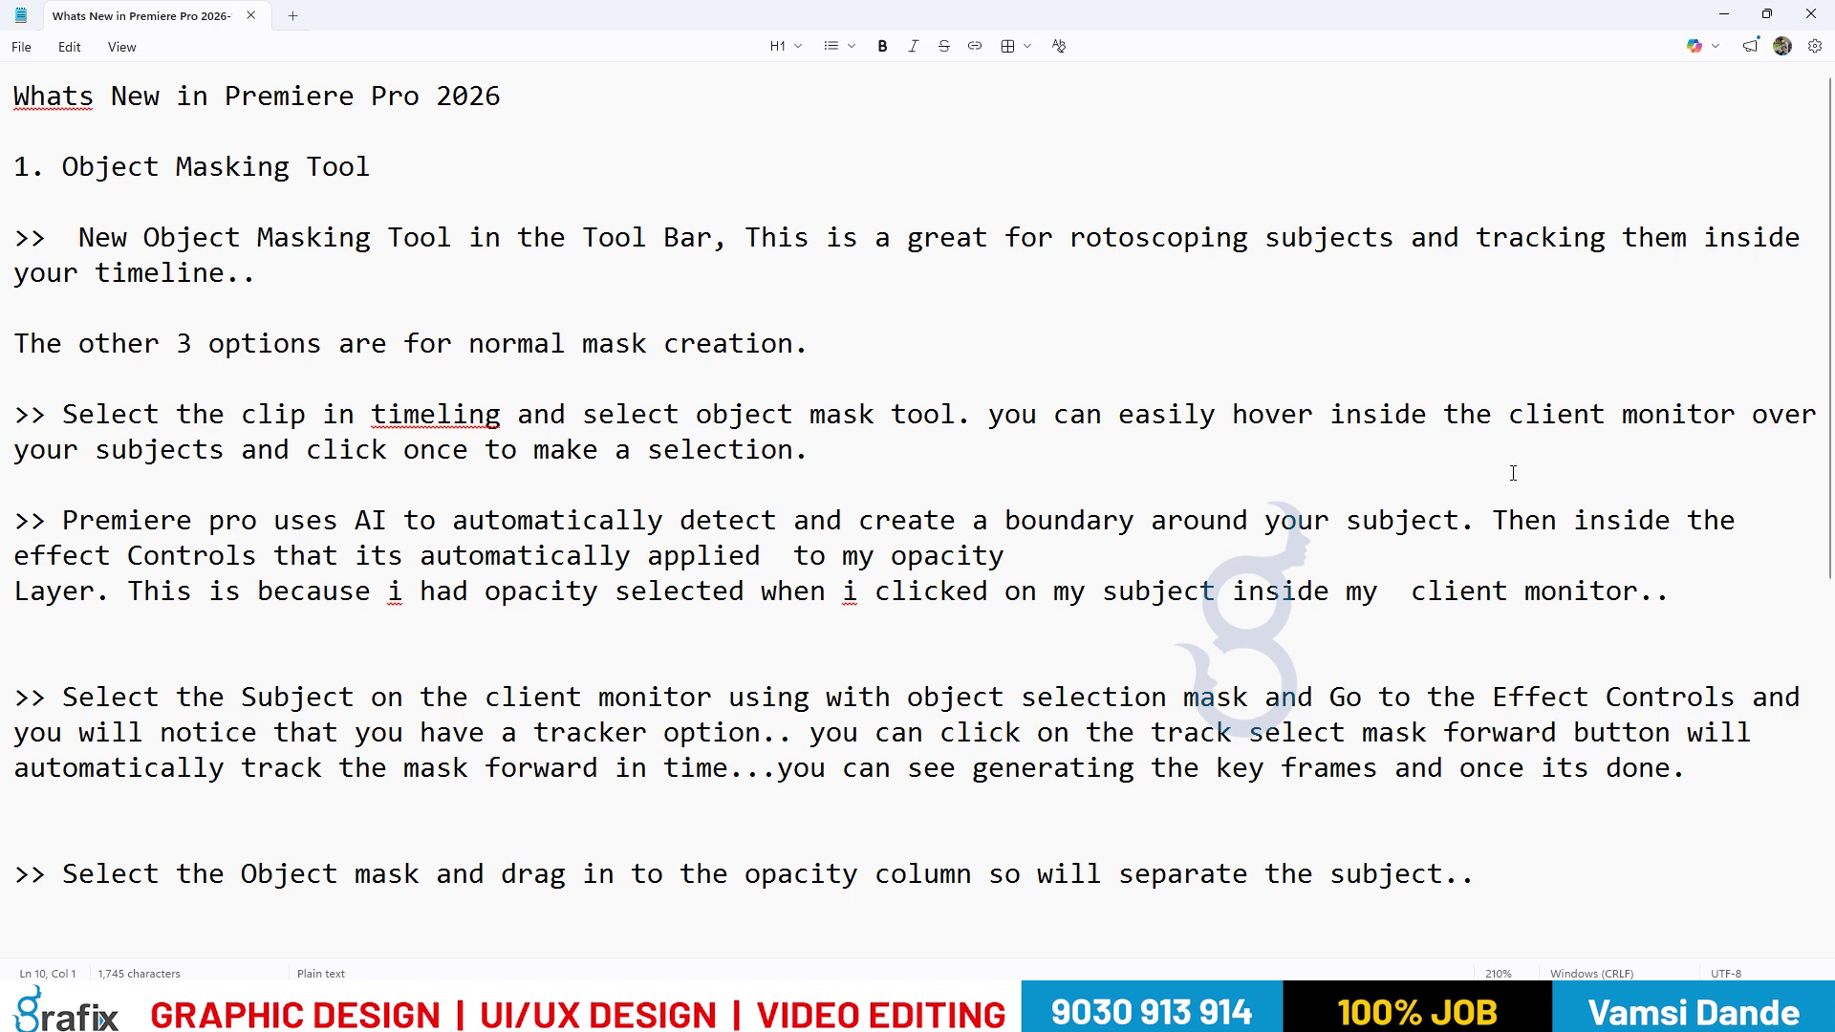
key("alt+Tab")
left_click_drag(392, 731, 304, 736)
key("space")
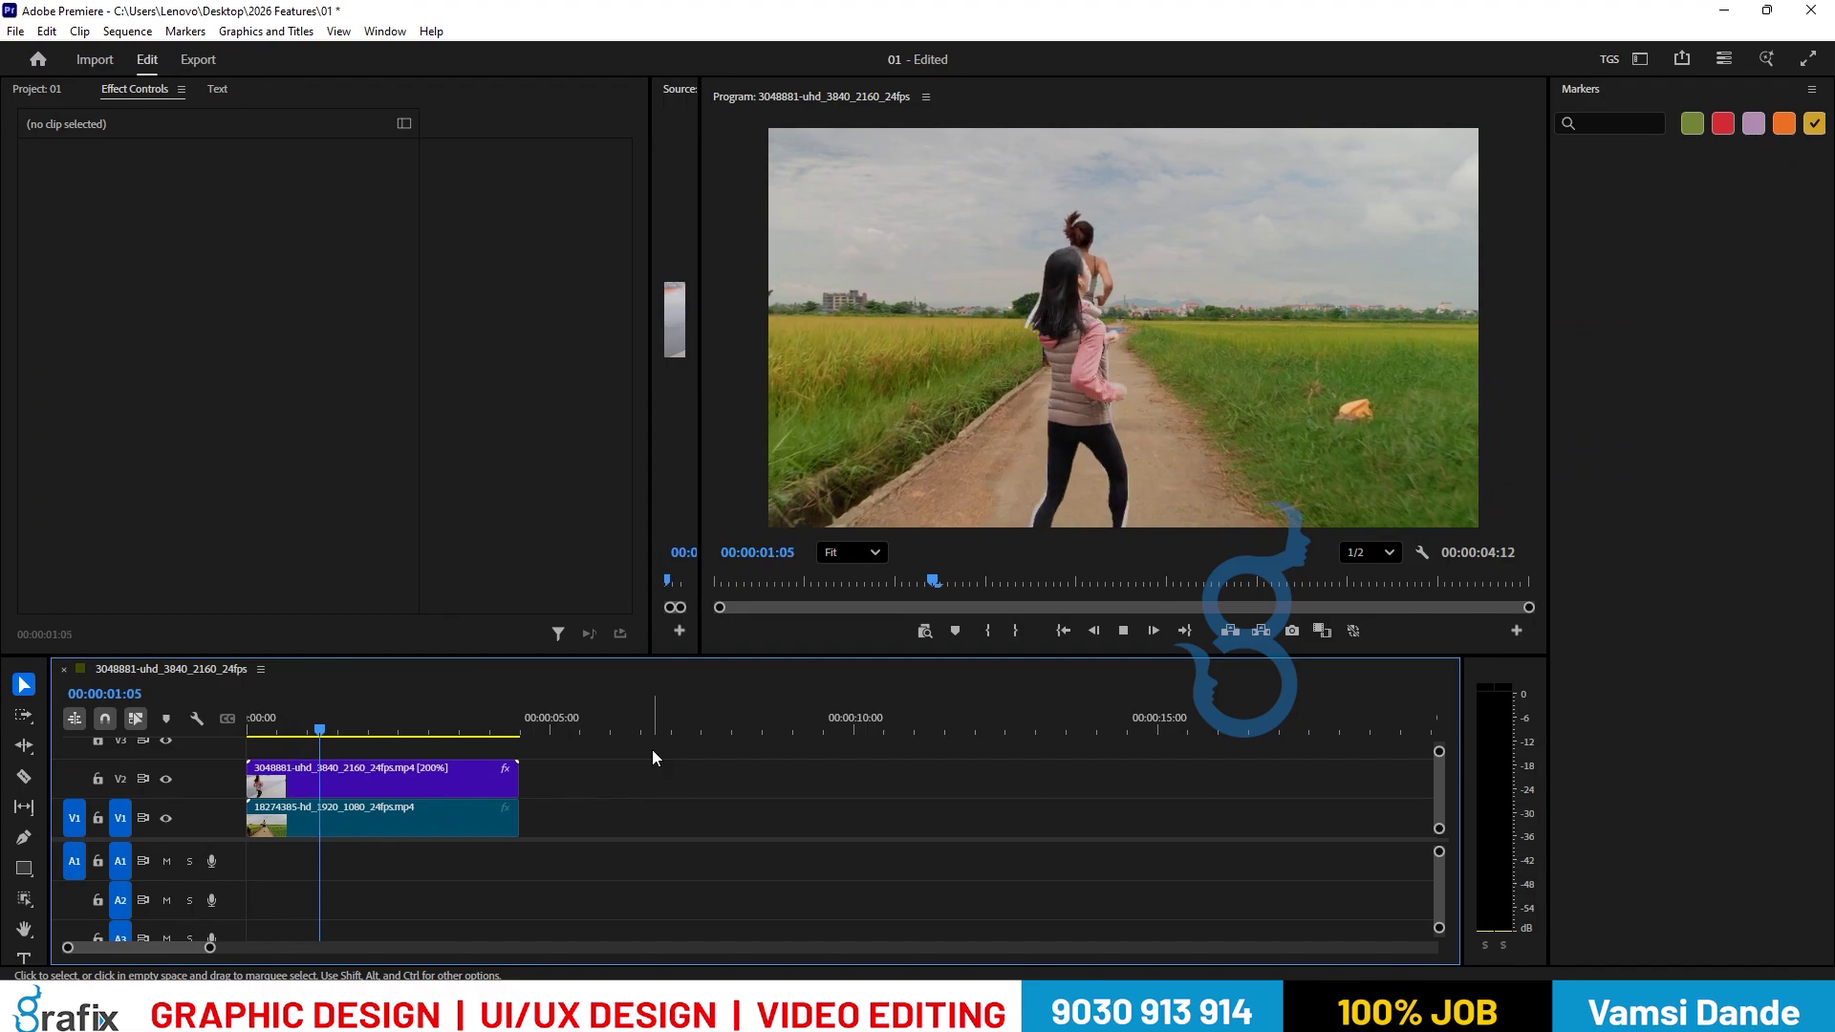
left_click_drag(334, 731, 384, 732)
key("alt+Tab")
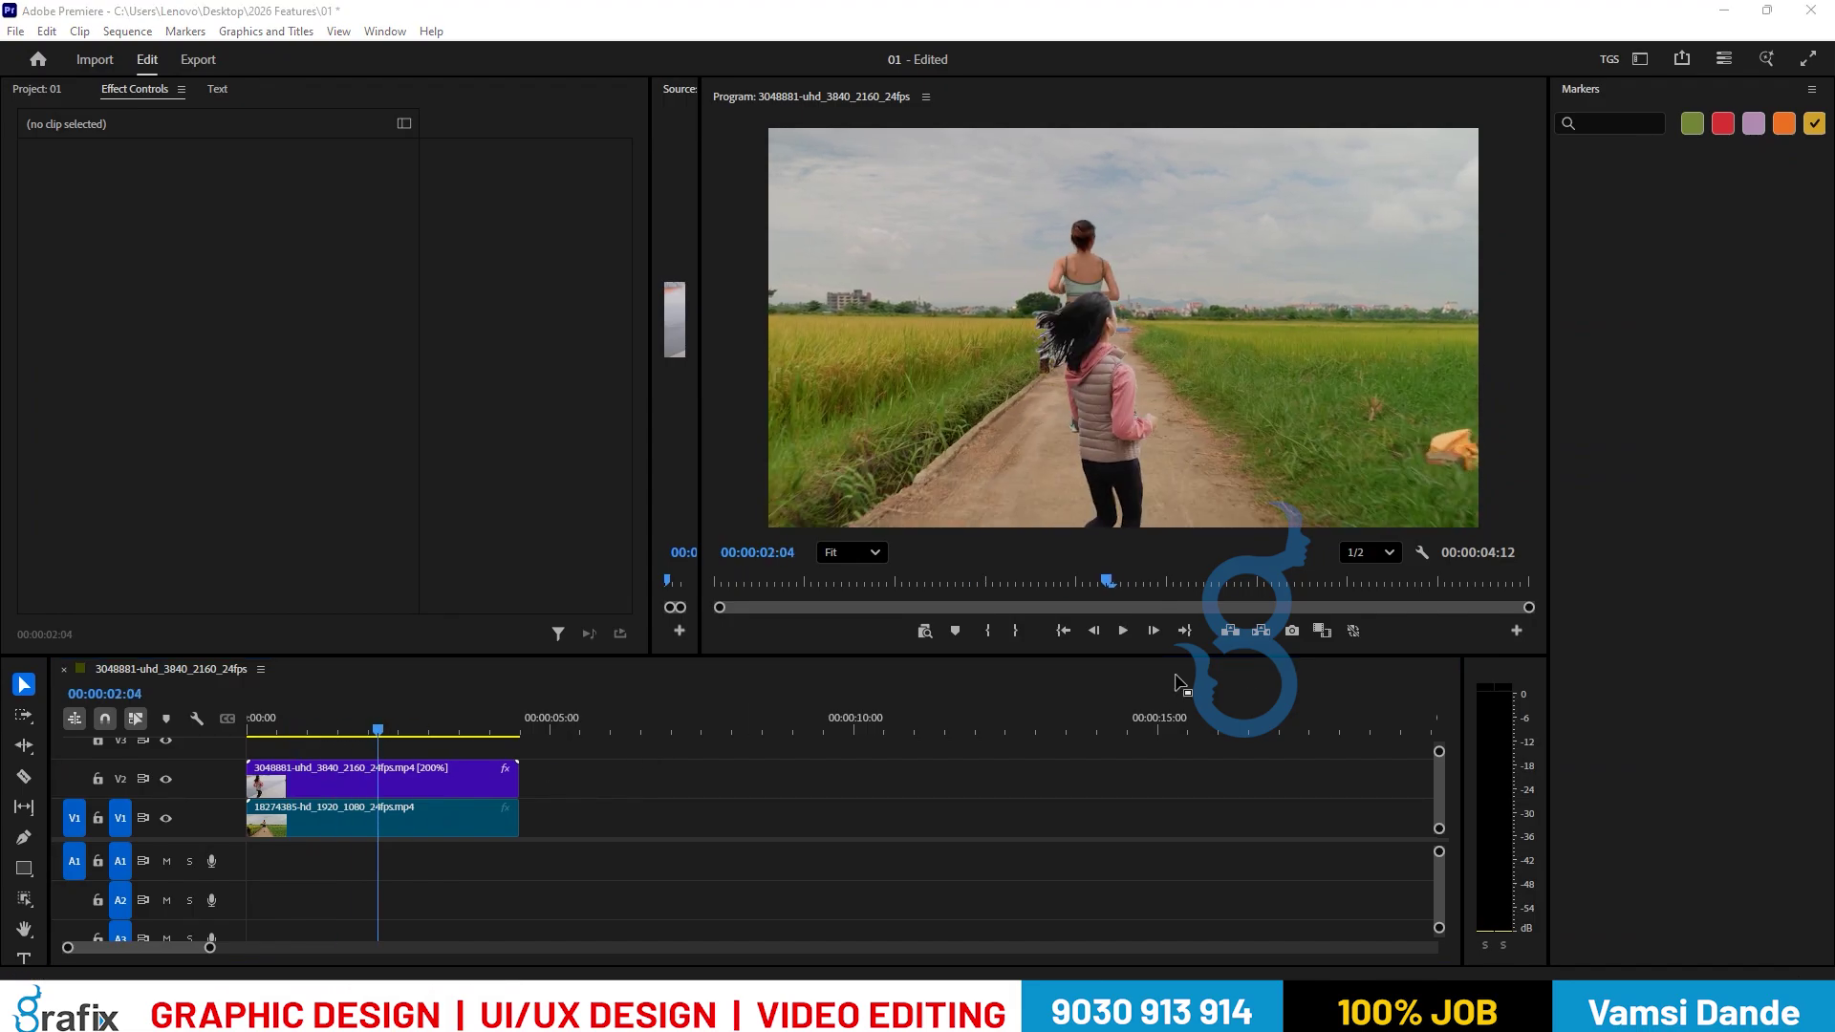
key("alt+Tab")
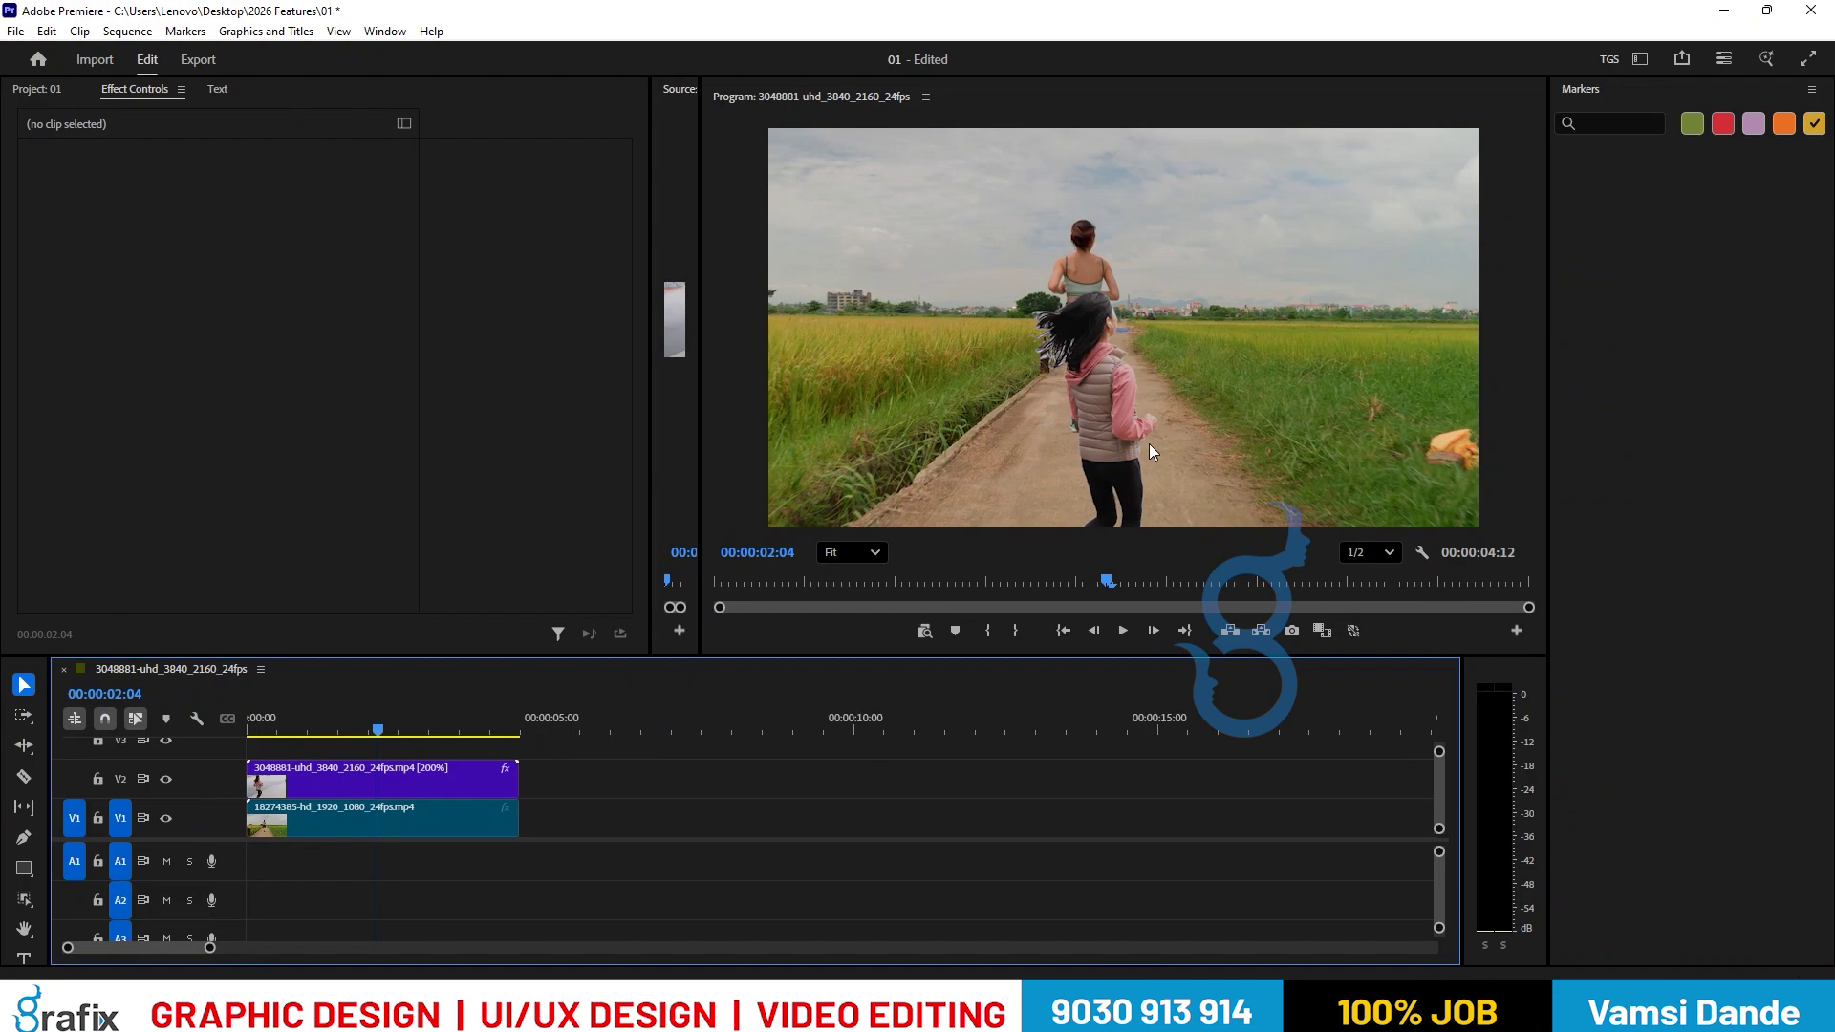
Switch to the notes and review the lines on the Object Masking Tool and the three normal mask options.
key("alt+Tab")
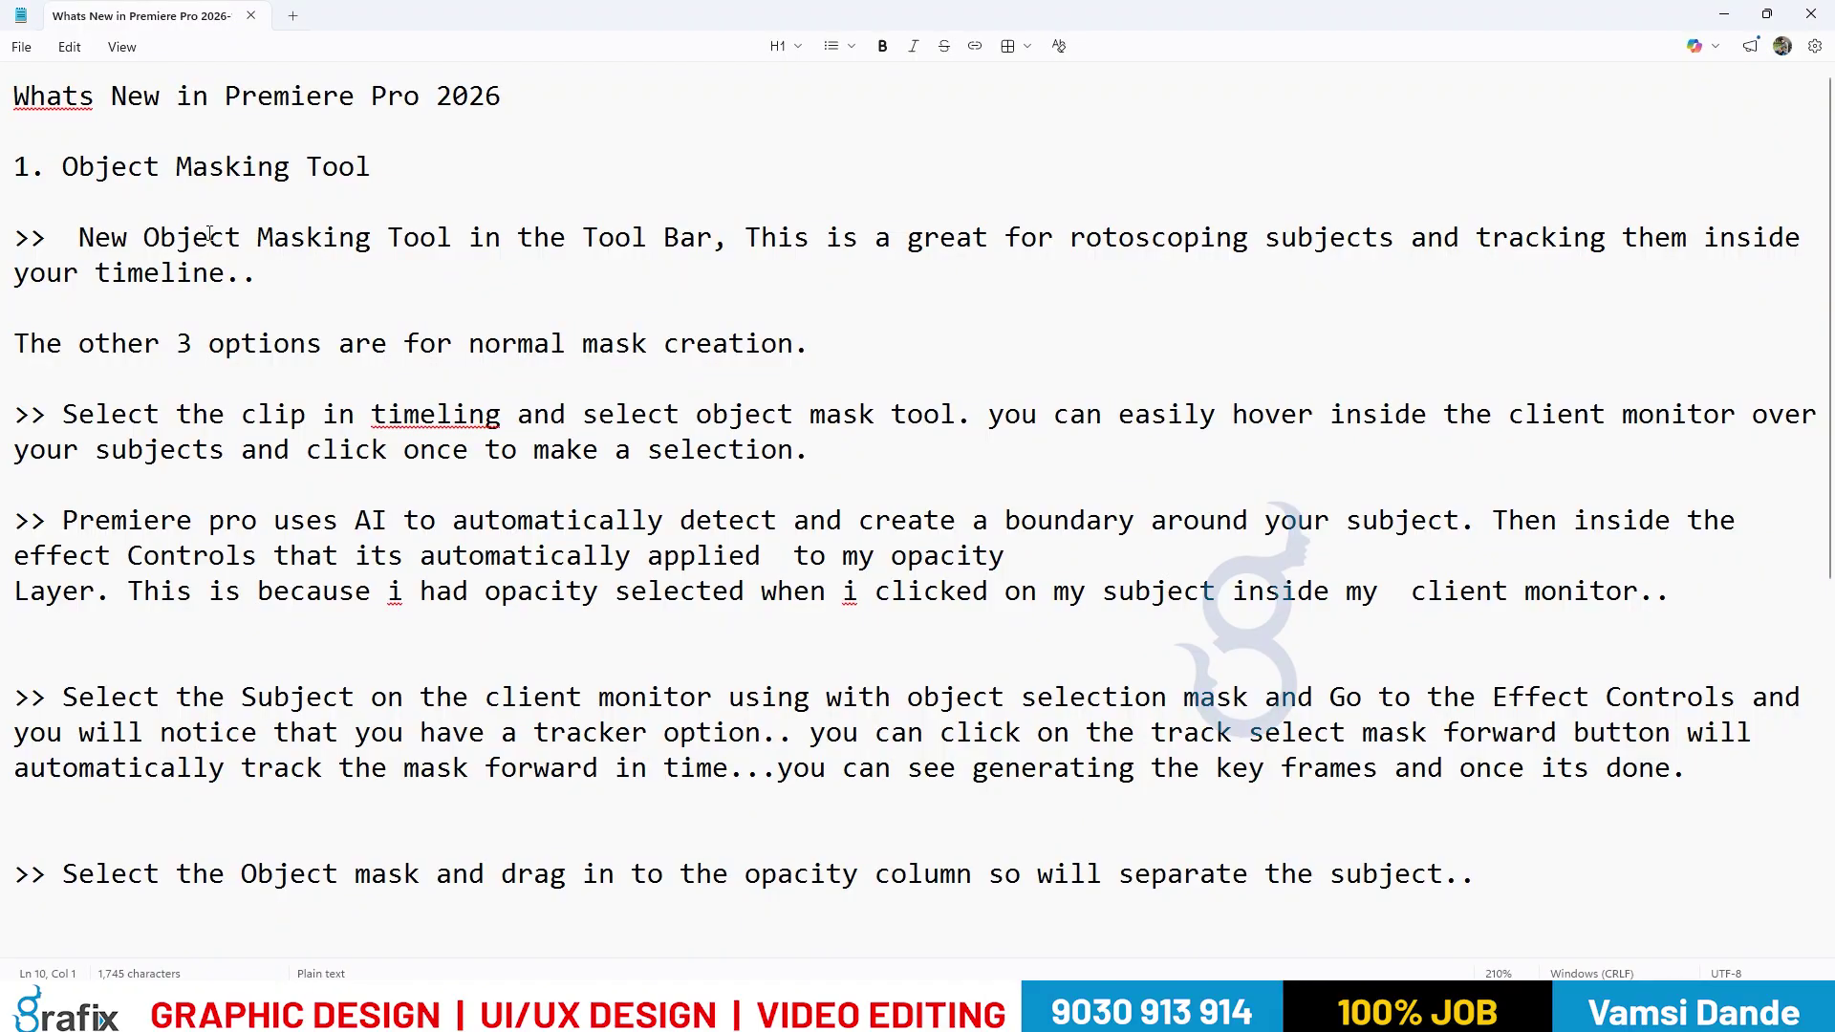
left_click_drag(224, 239, 728, 240)
left_click_drag(810, 239, 1440, 248)
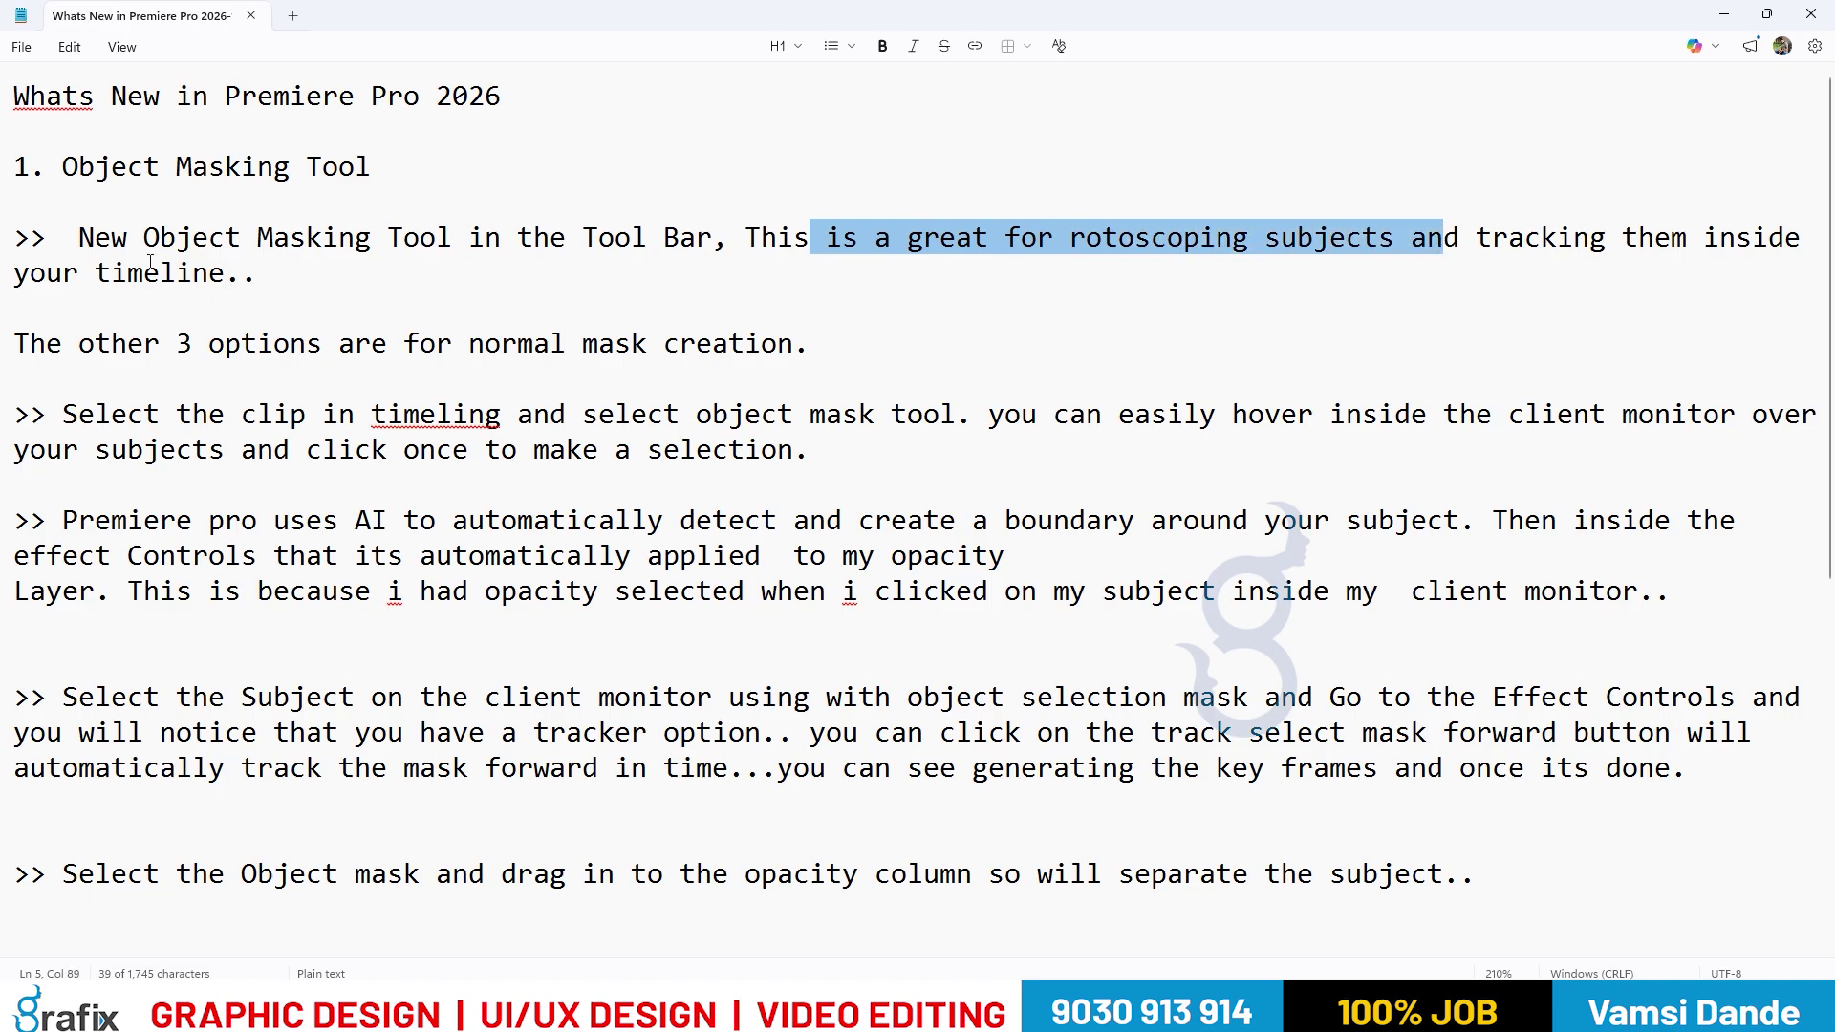
left_click(289, 287)
left_click_drag(94, 345, 617, 342)
Correct the misspelled "timeling" to "timeline" in the notes and save the file.
left_click_drag(289, 416, 416, 428)
right_click(492, 427)
key("Escape")
key("BackSpace")
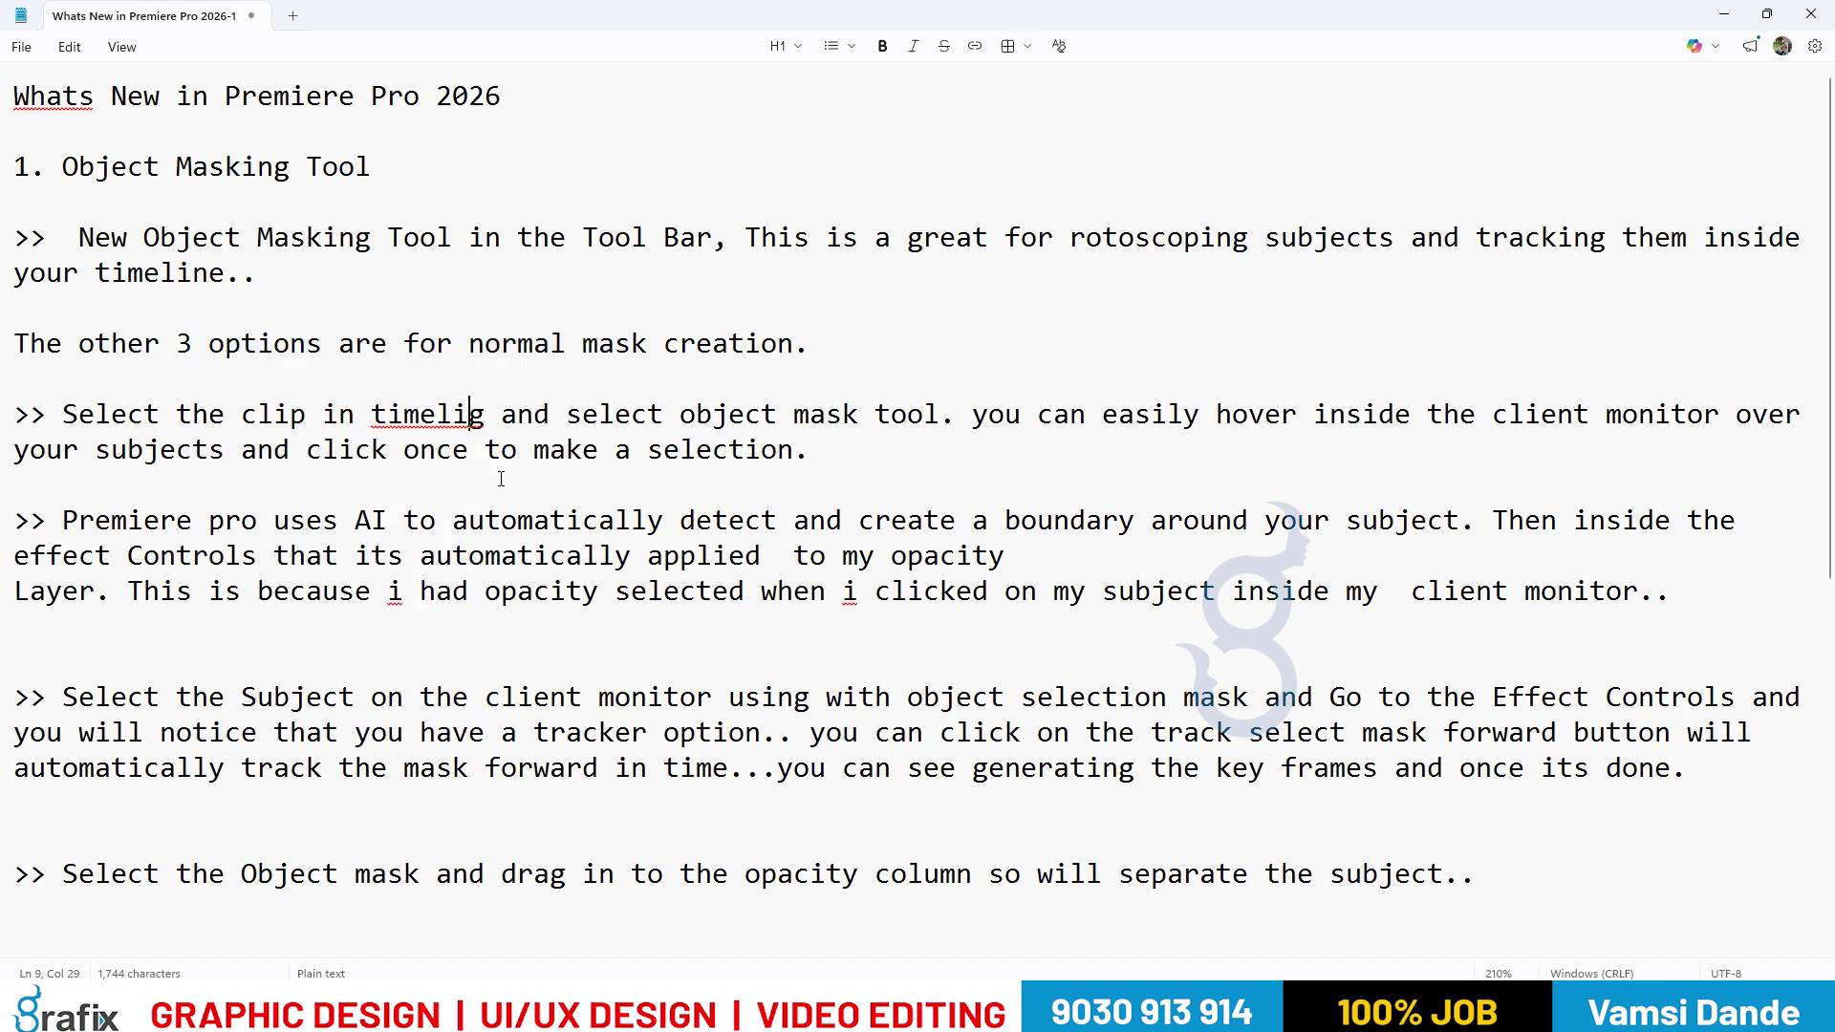
type("n")
key("Delete")
type("e")
key("ctrl+s")
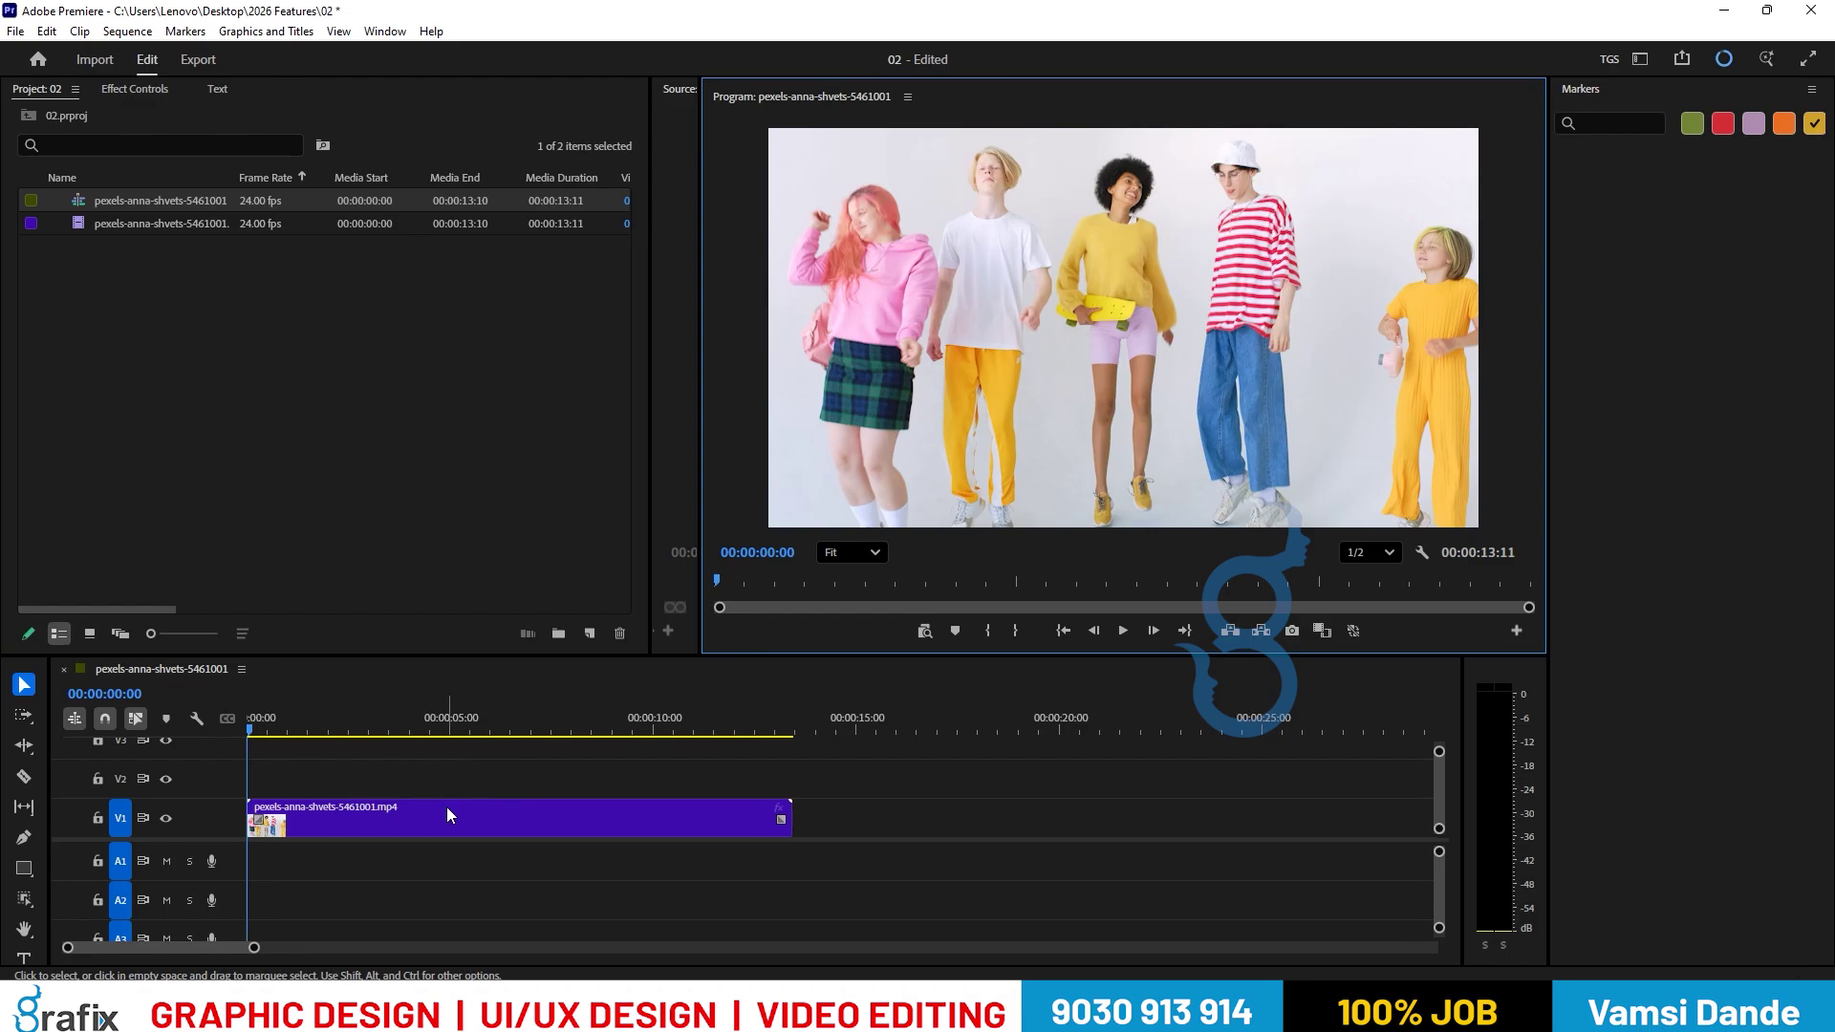
In Premiere Pro's 02 project, select the pexels-anna-shvets-5461001.mp4 clip on V1 and activate the Object Mask tool.
left_click(445, 807)
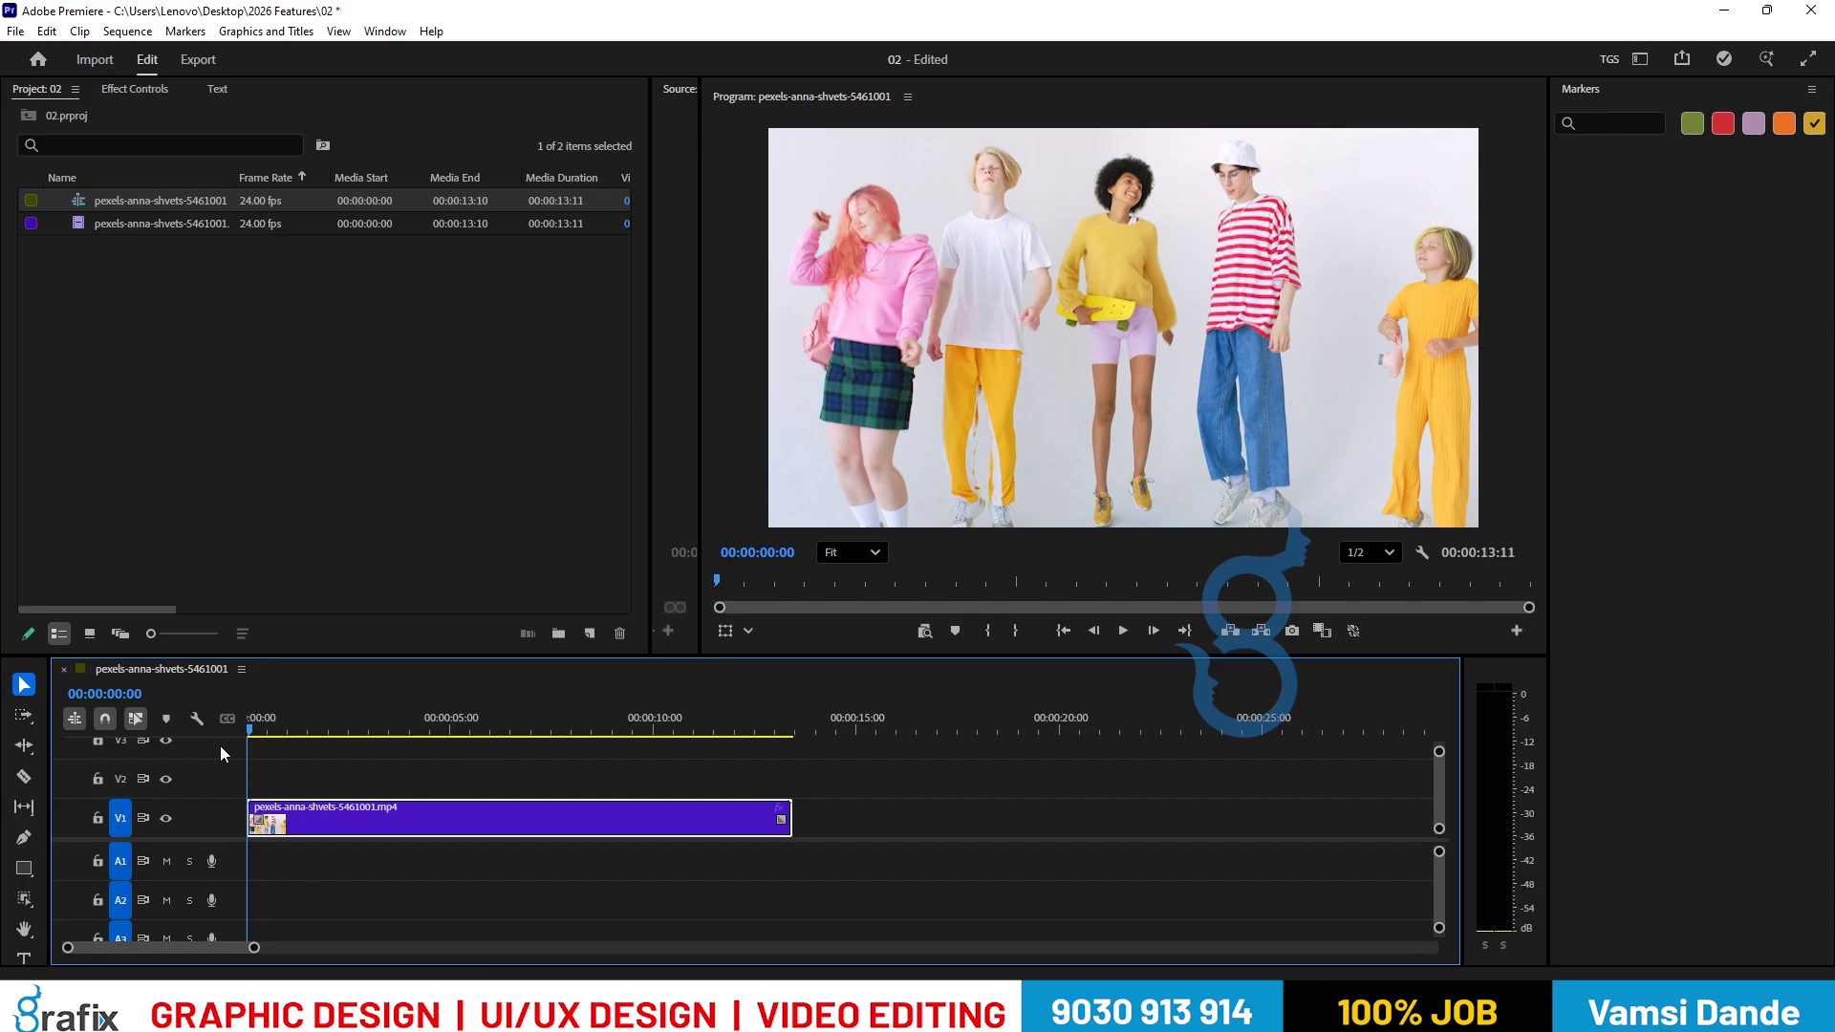
left_click(24, 899)
left_click(89, 898)
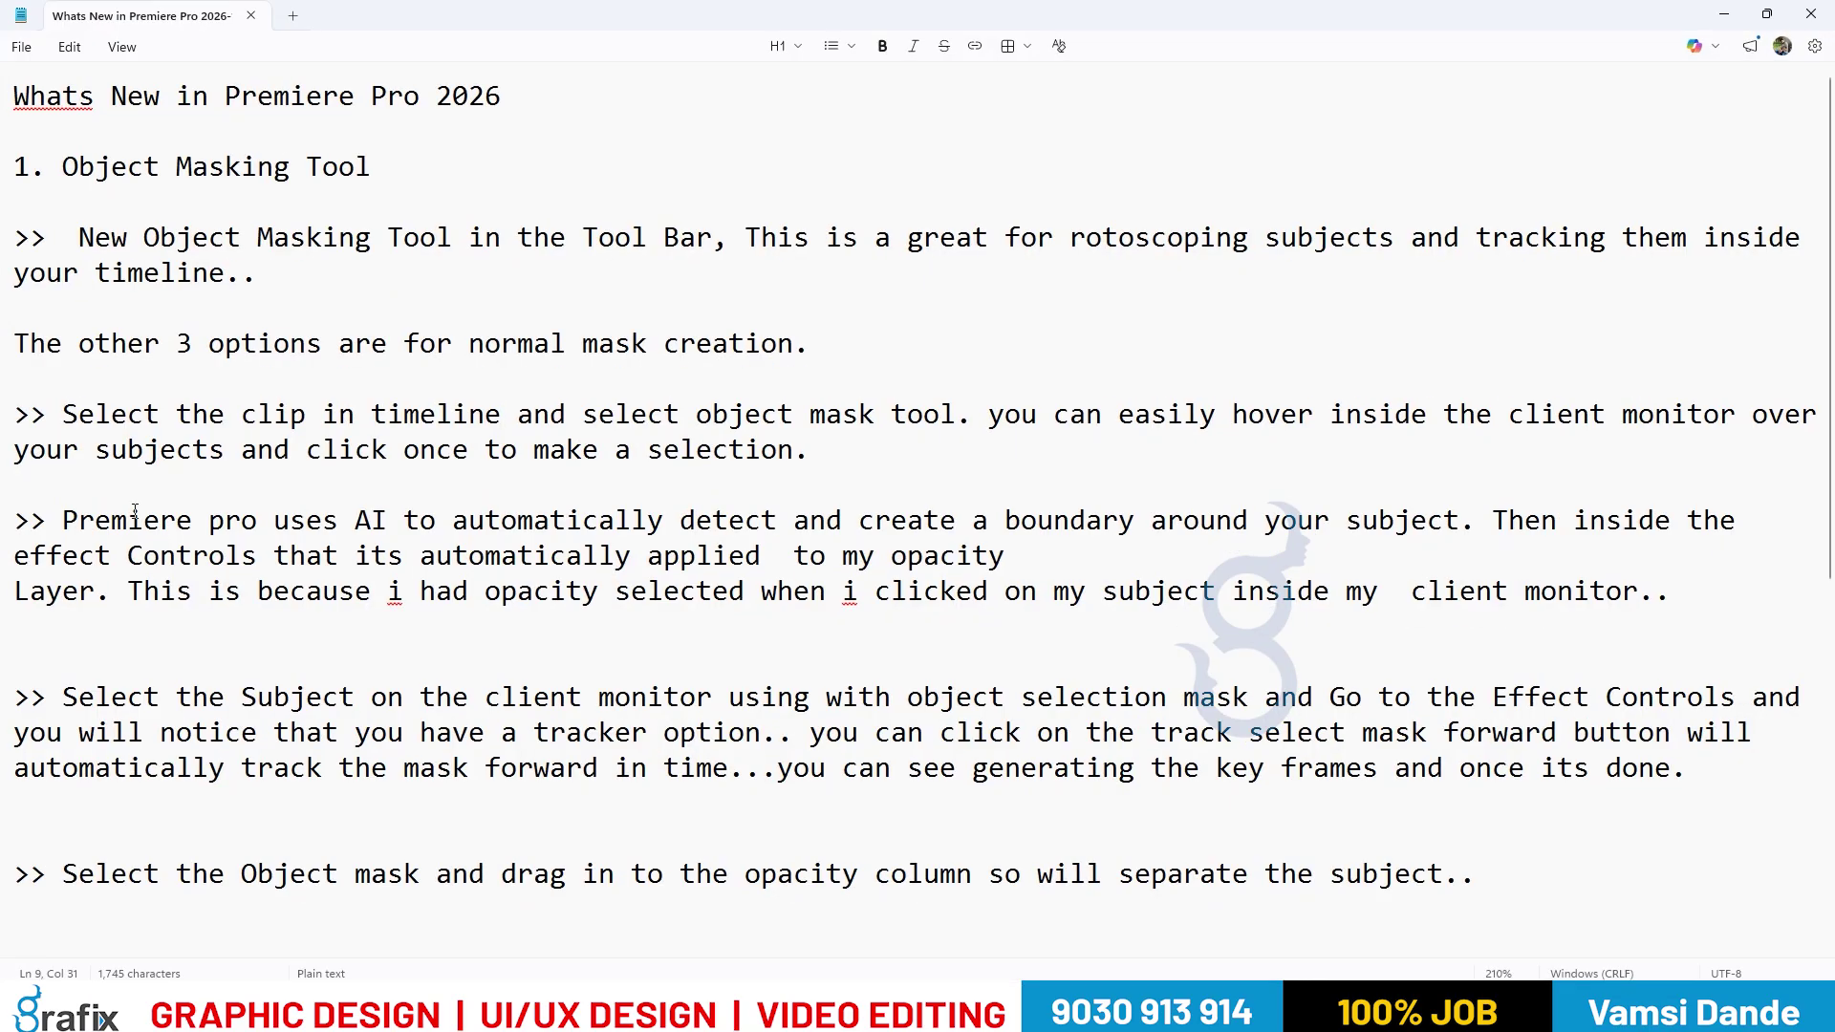
Review the note on selecting the clip and Object Mask tool, and compare it with the group clip in Premiere Pro.
left_click_drag(355, 414, 420, 414)
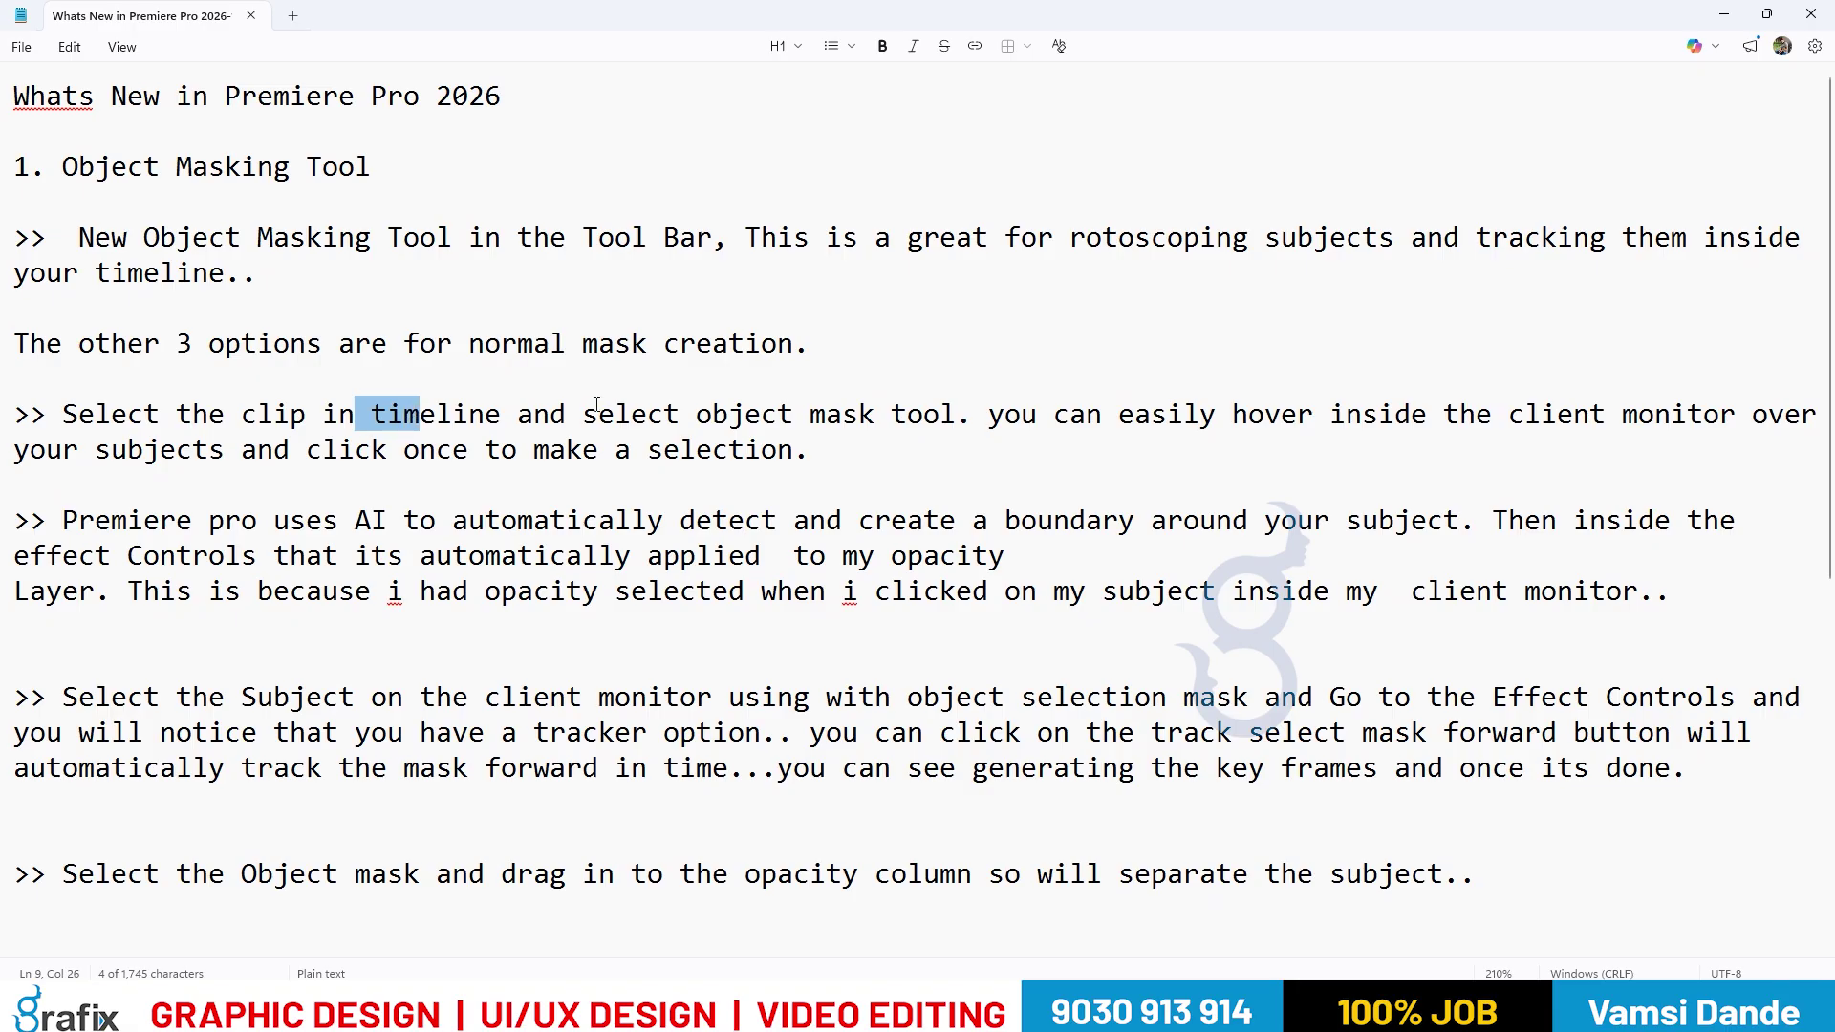
left_click_drag(598, 413, 631, 413)
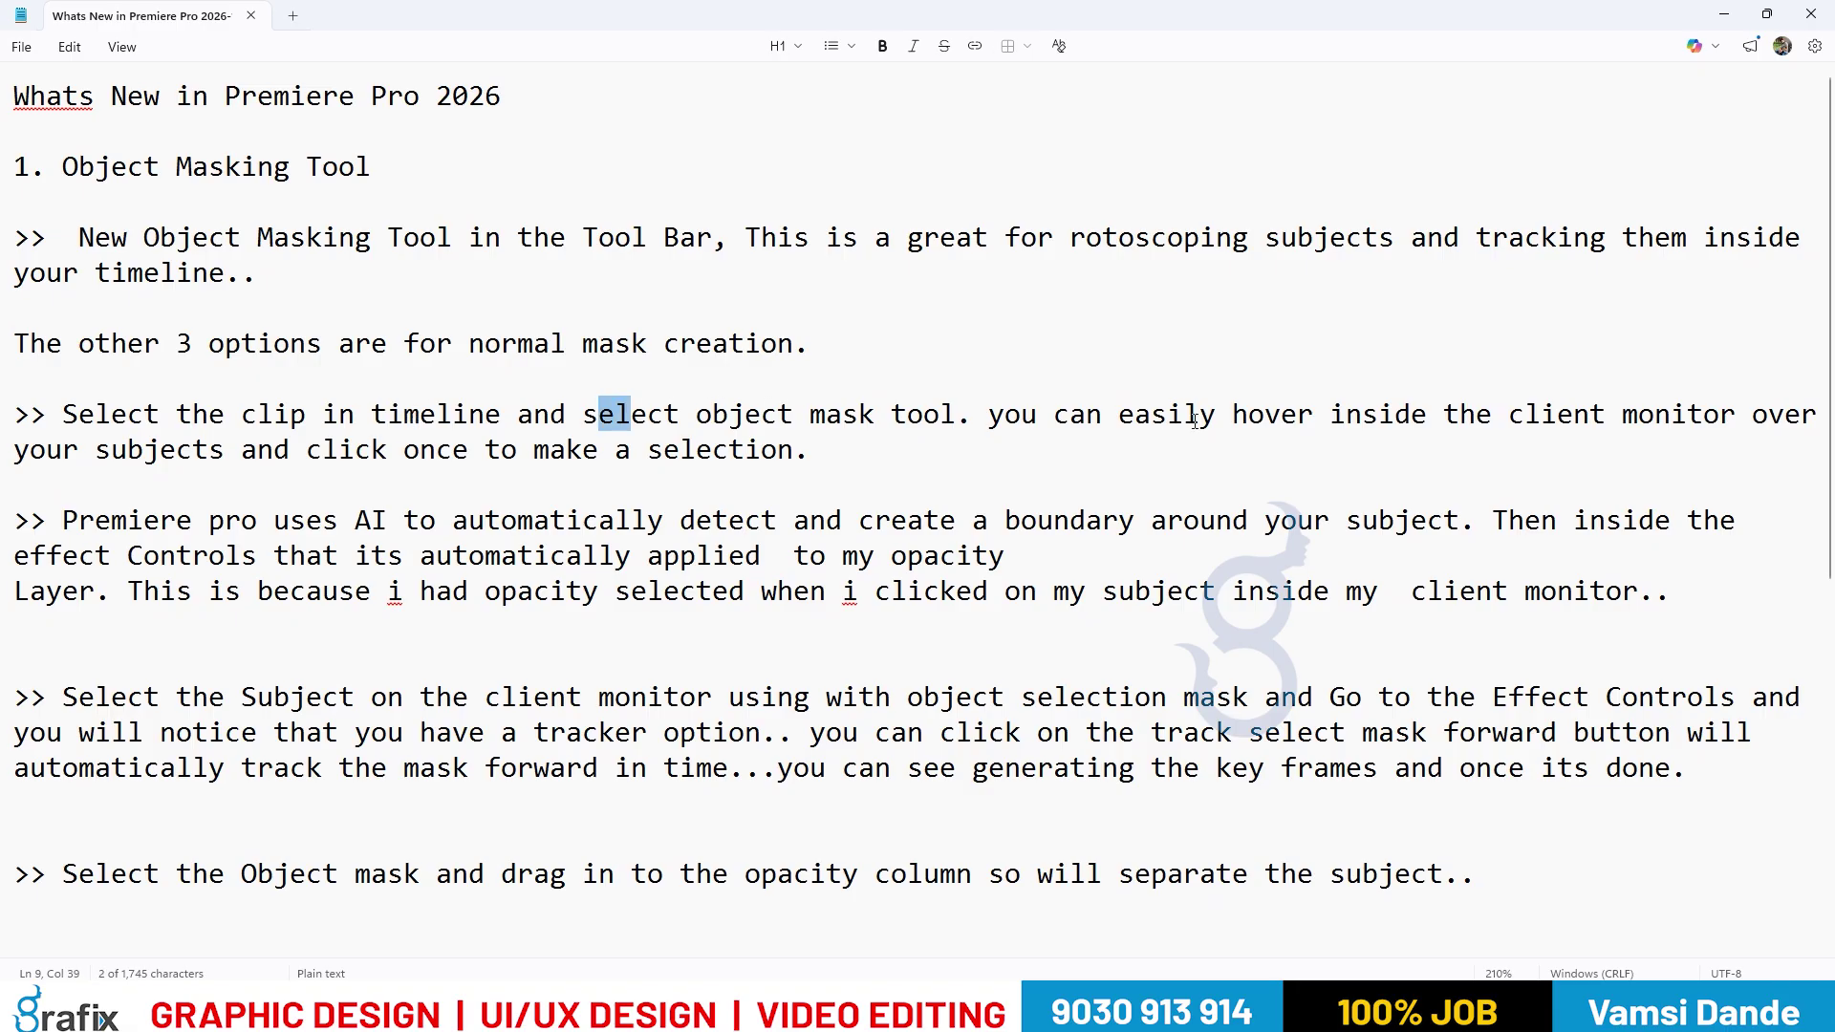
key("alt+Tab")
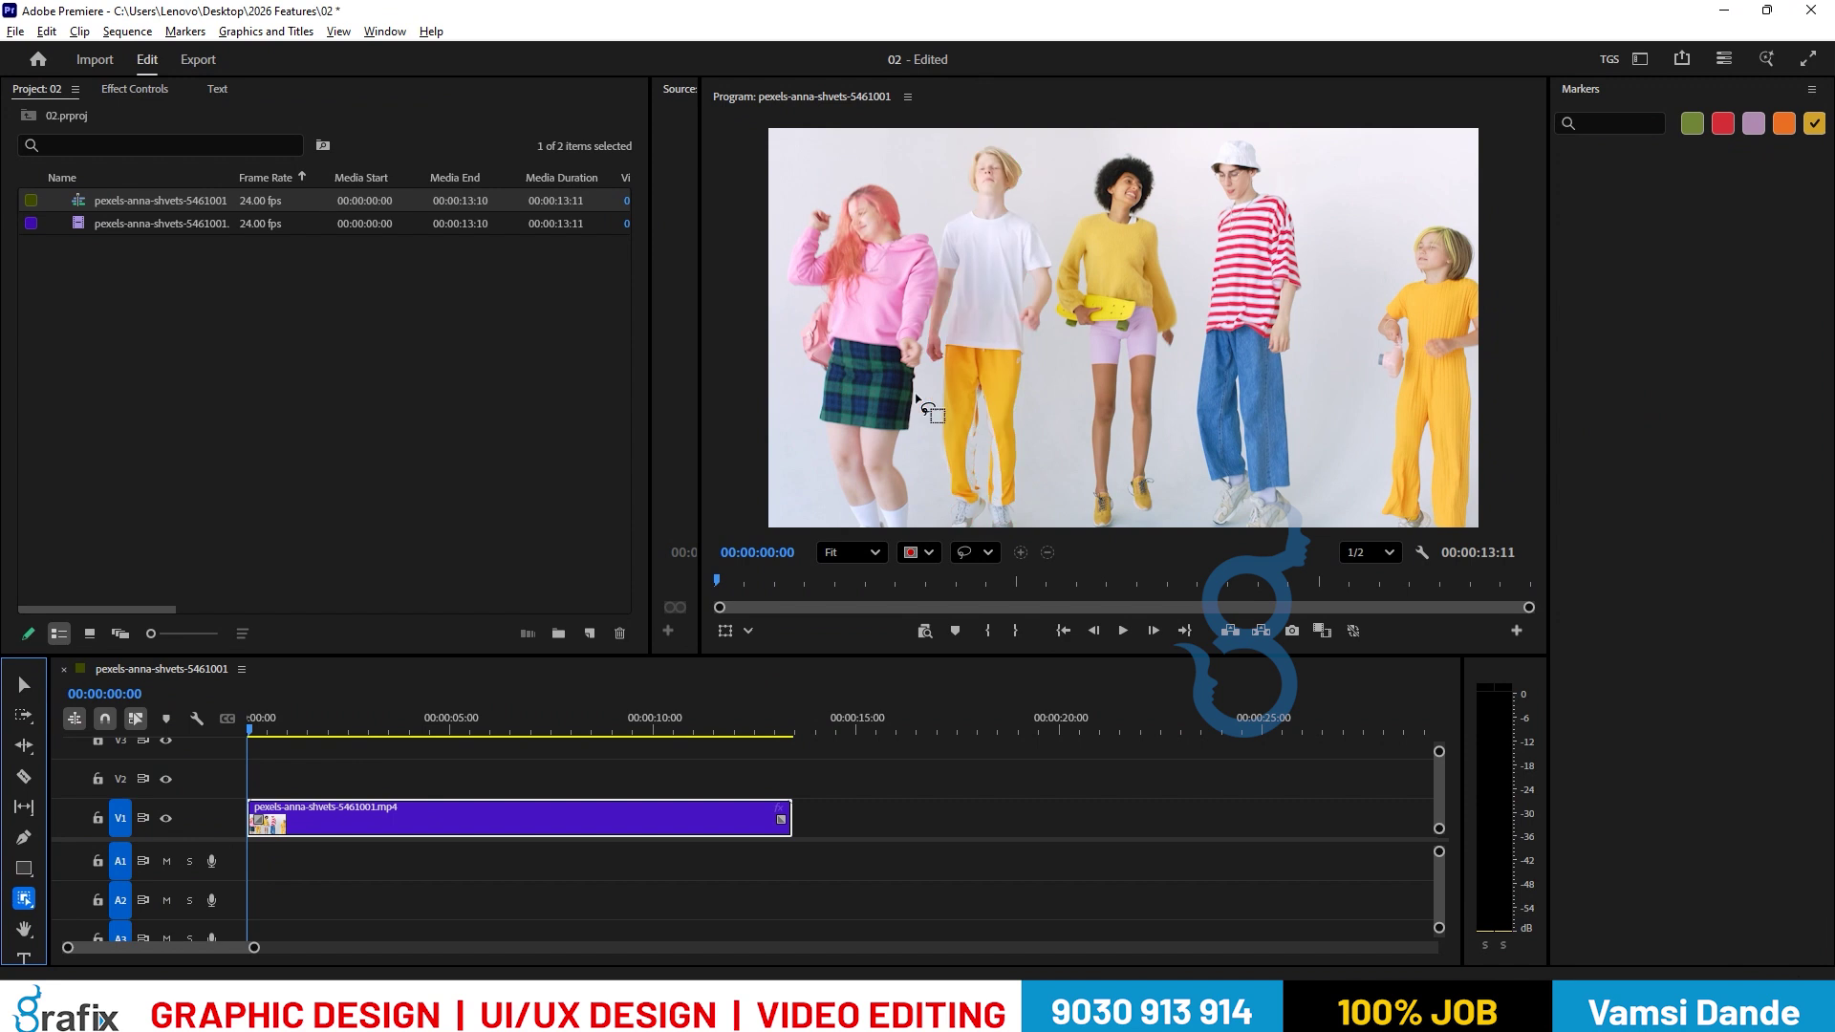
key("alt+Tab")
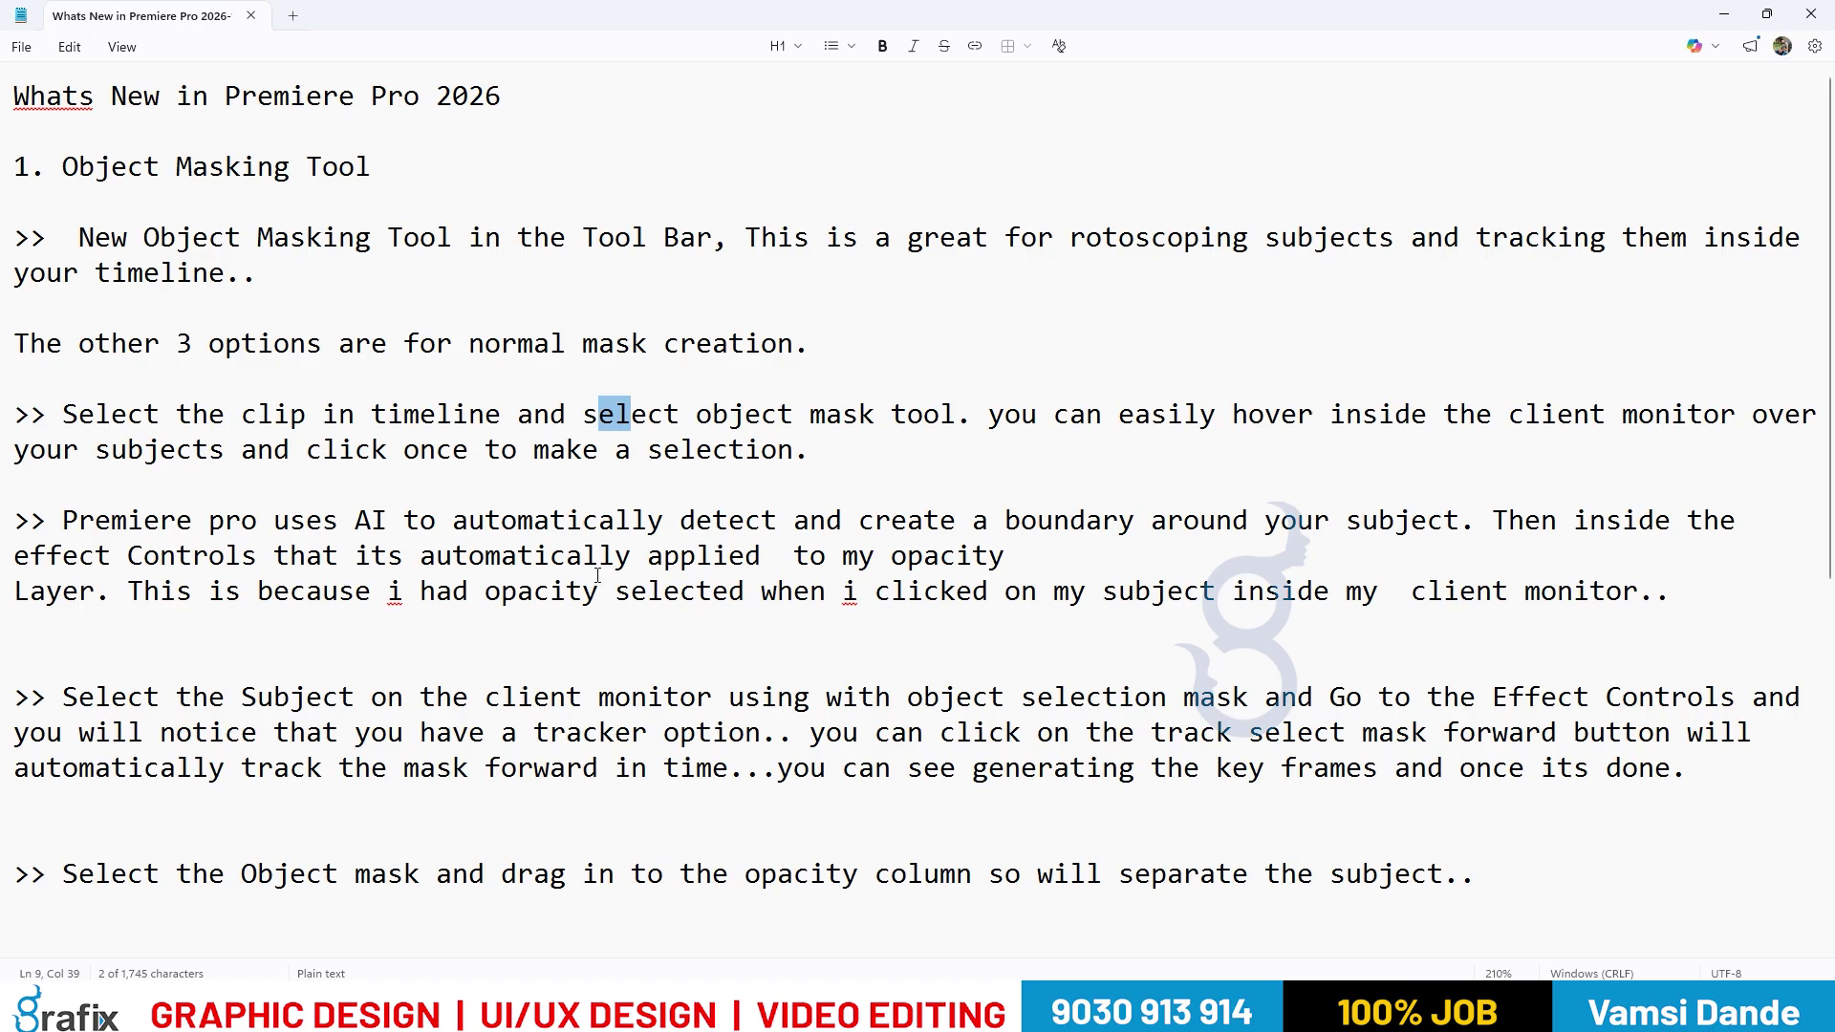
In the notes, join the line starting with "Layer." to the opacity line above and highlight the passage on automatic subject detection.
left_click(1019, 554)
key("Delete")
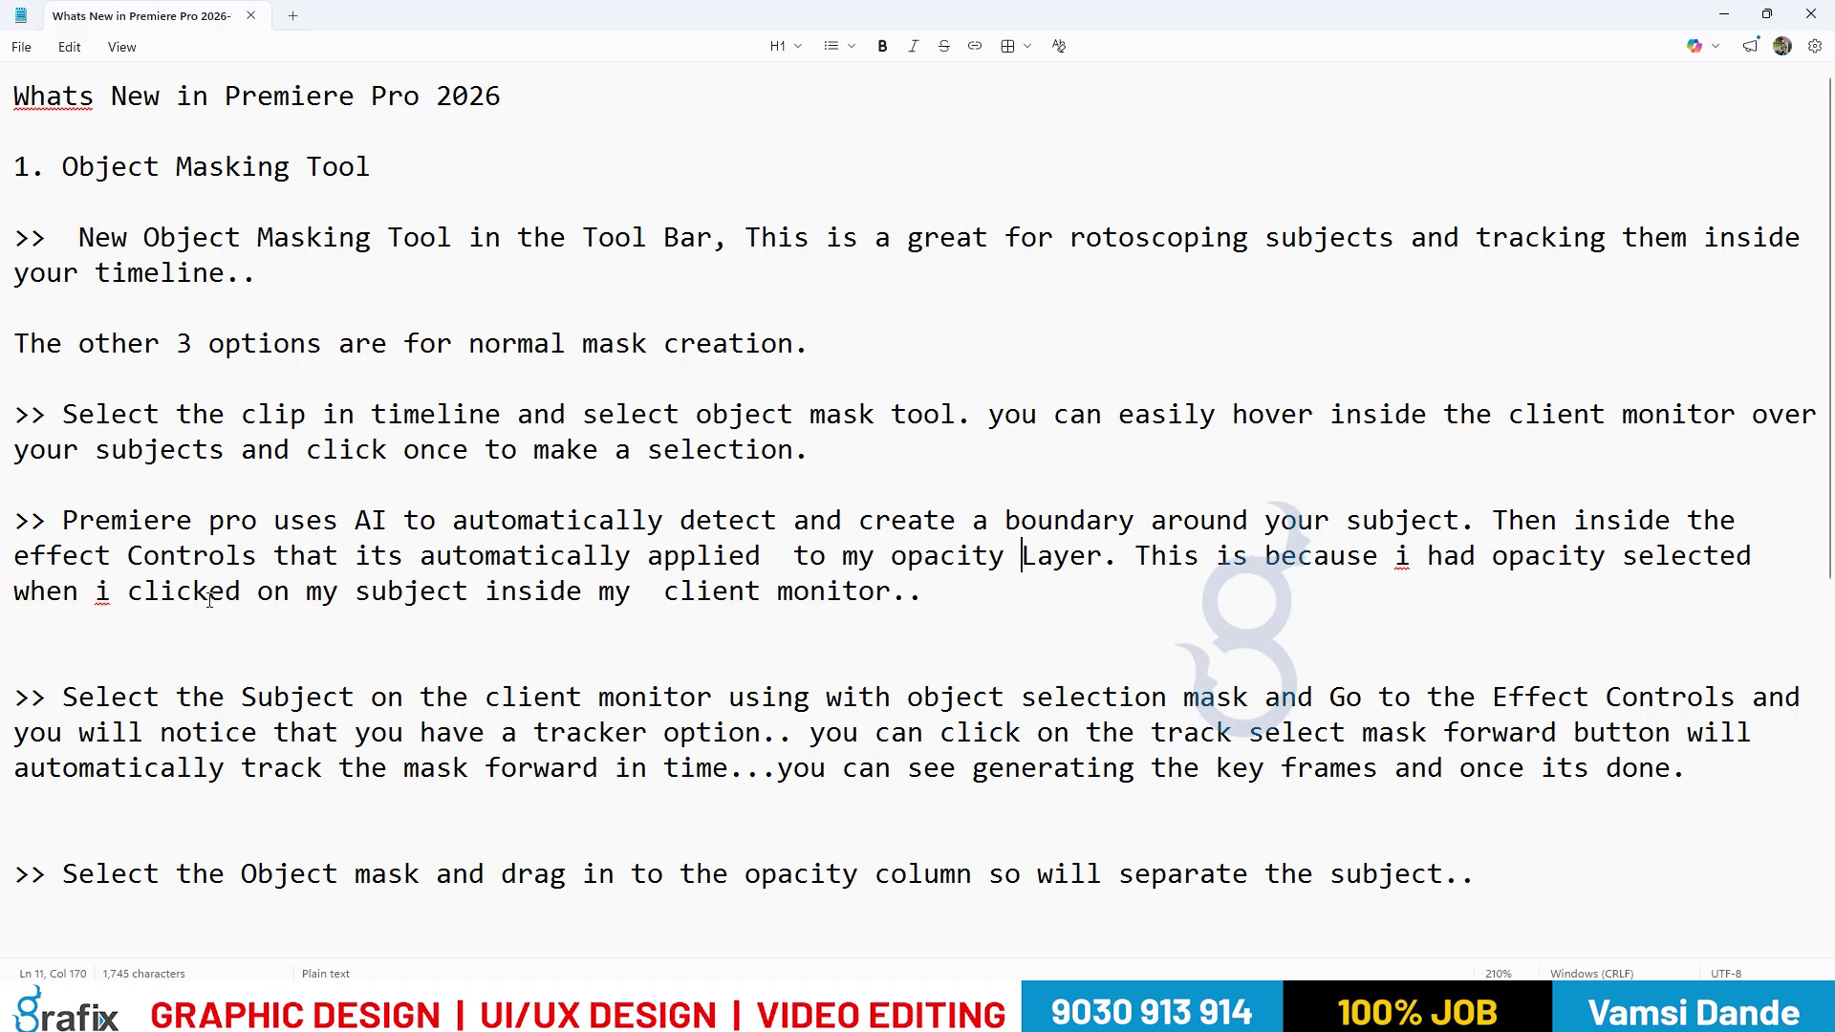
left_click_drag(631, 593, 900, 597)
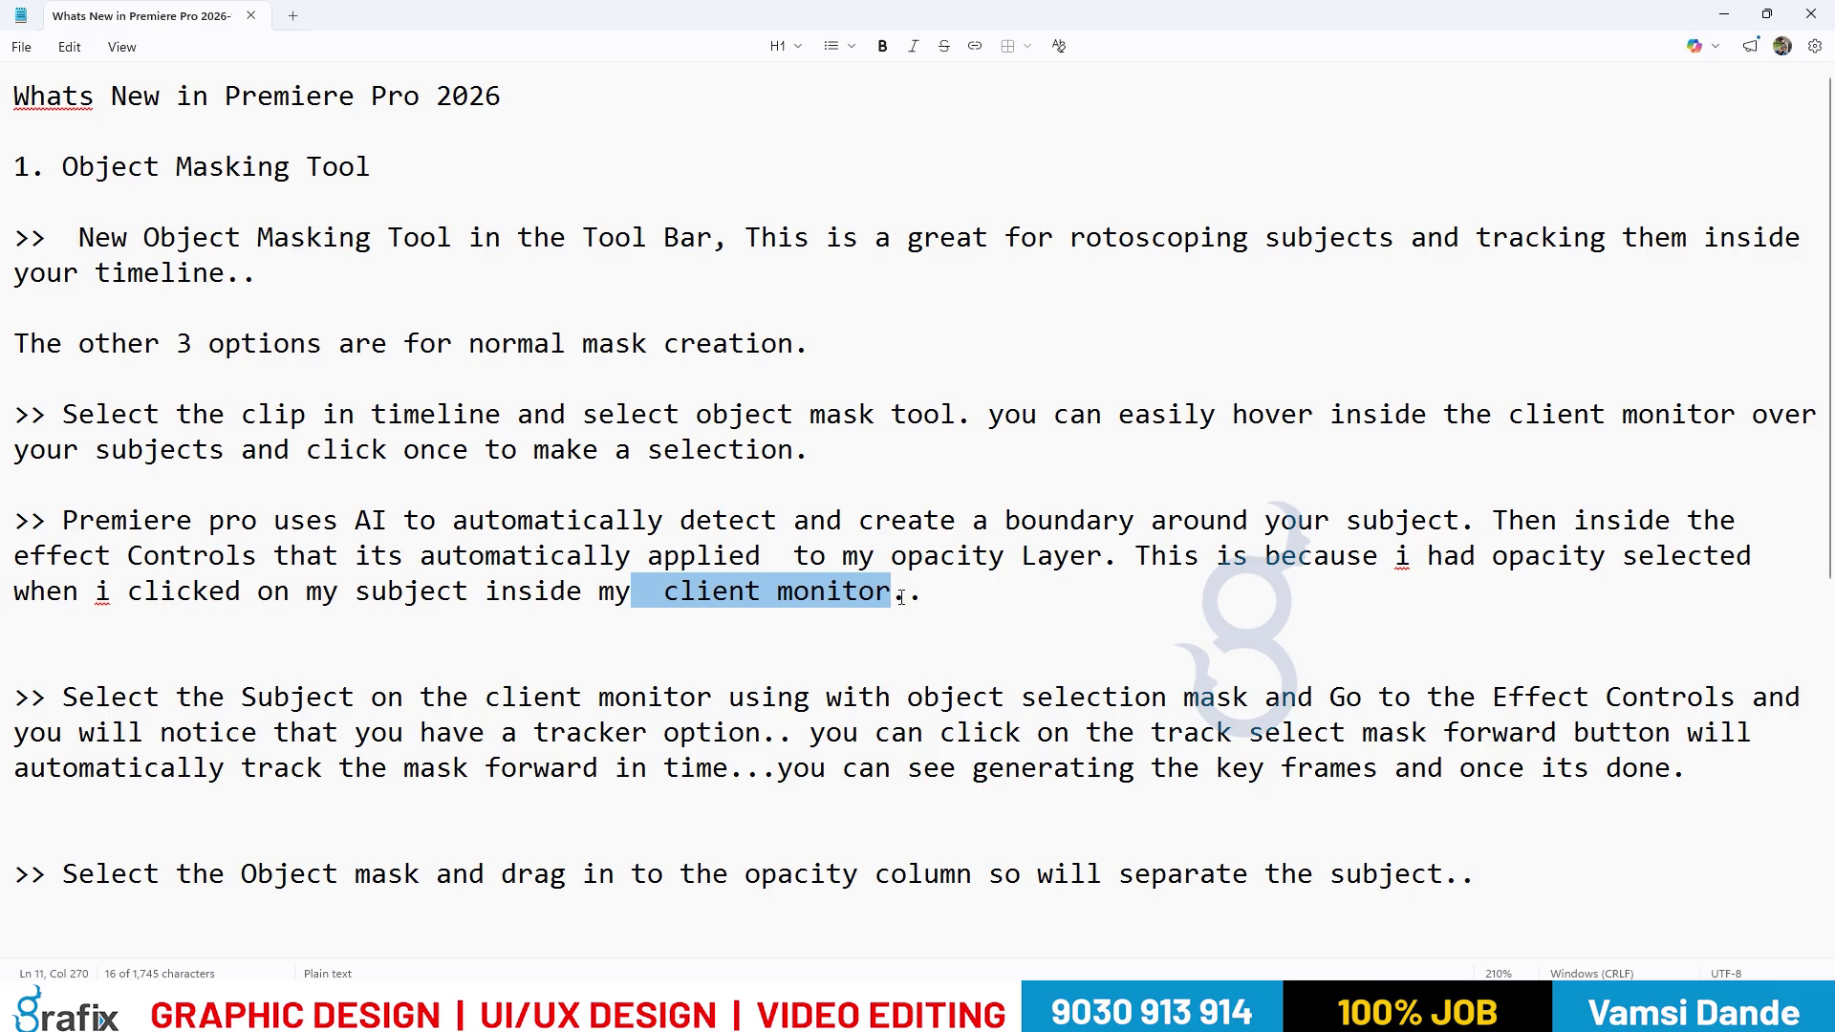
left_click_drag(437, 522, 1086, 561)
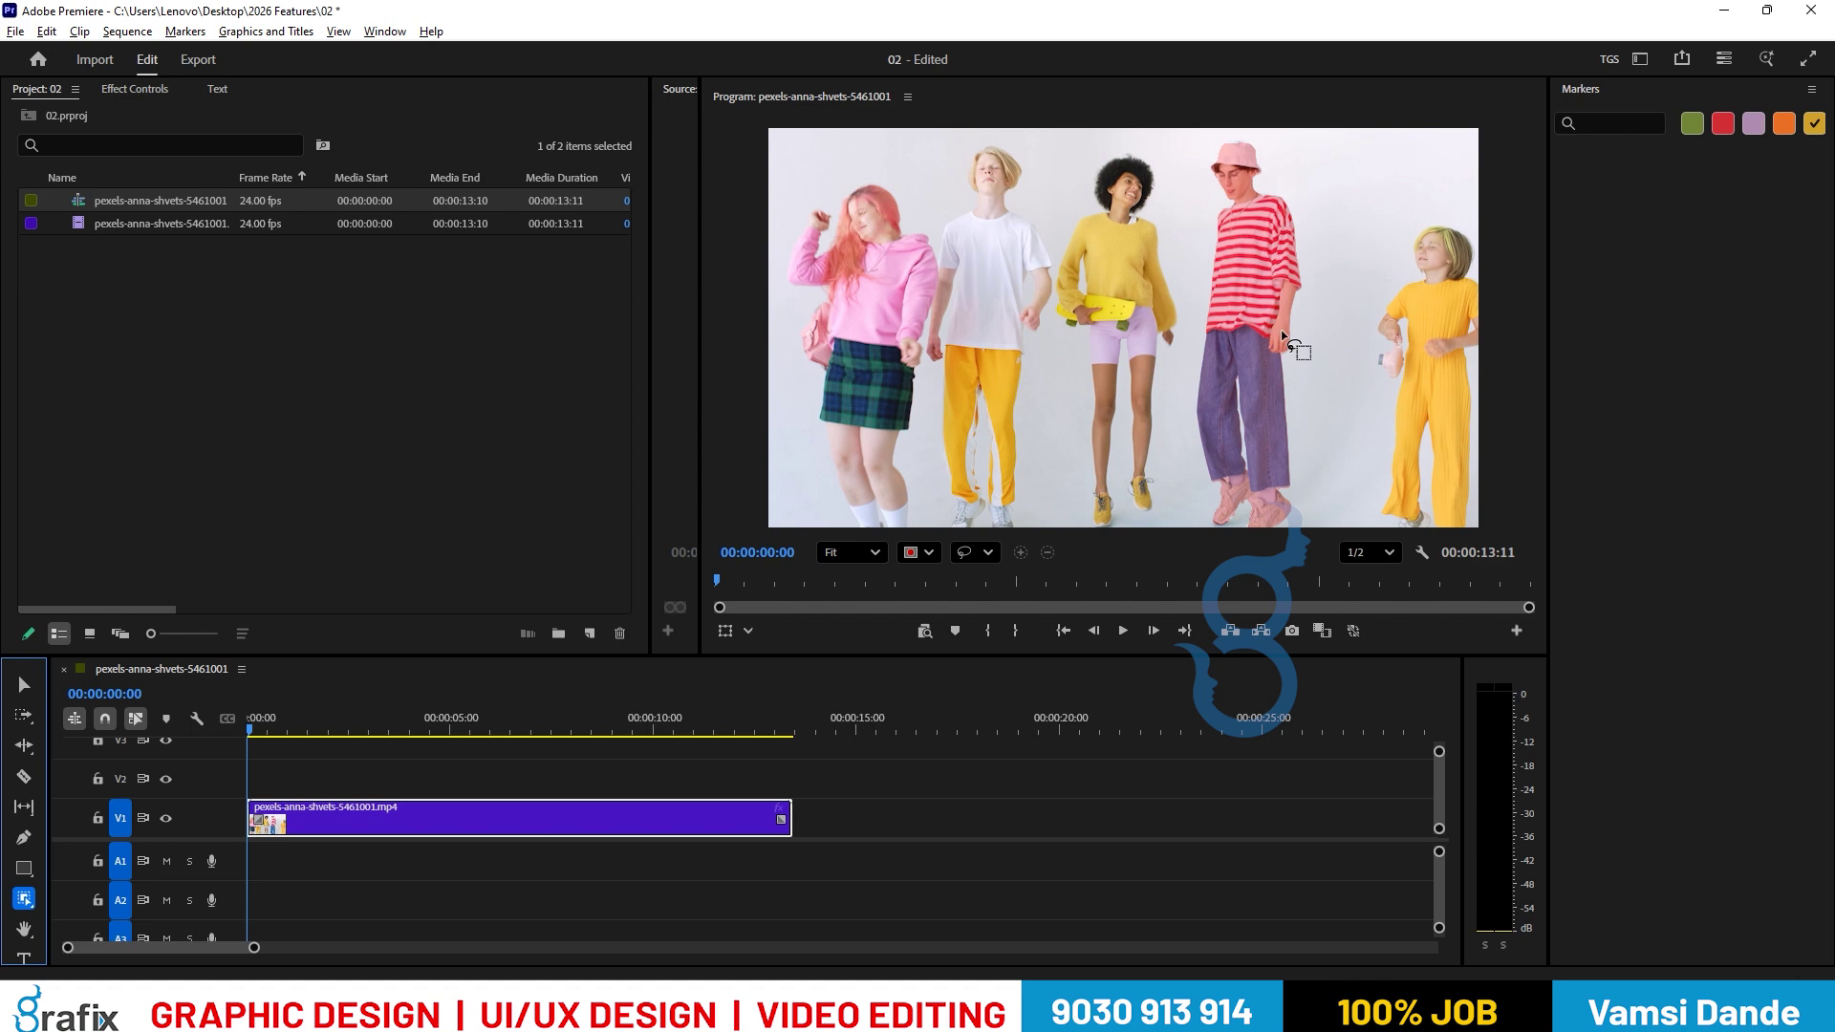
Switch to Premiere Pro and create an object mask on the person in the white T-shirt and yellow trousers.
left_click(1023, 315)
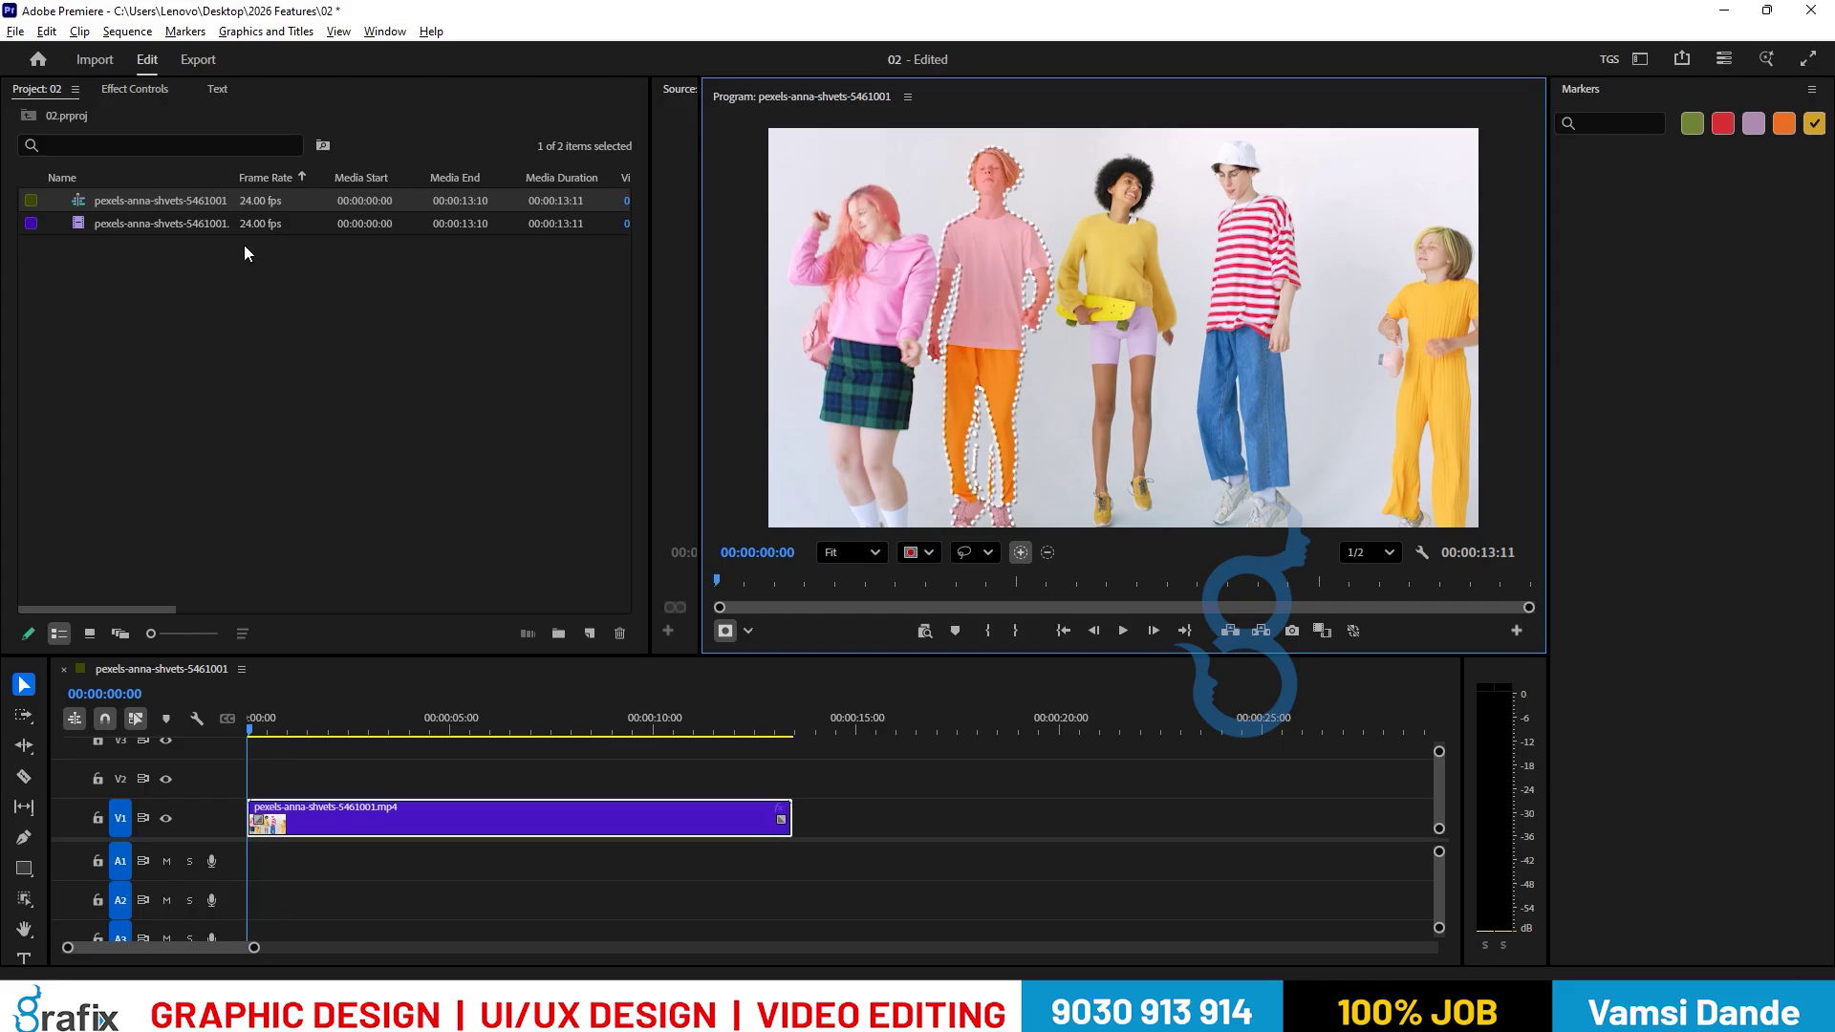
Examine Object Mask (01) in the clip's Effect Controls and compare its tracker with the notes on tracking the mask forward.
left_click(113, 91)
left_click(110, 184)
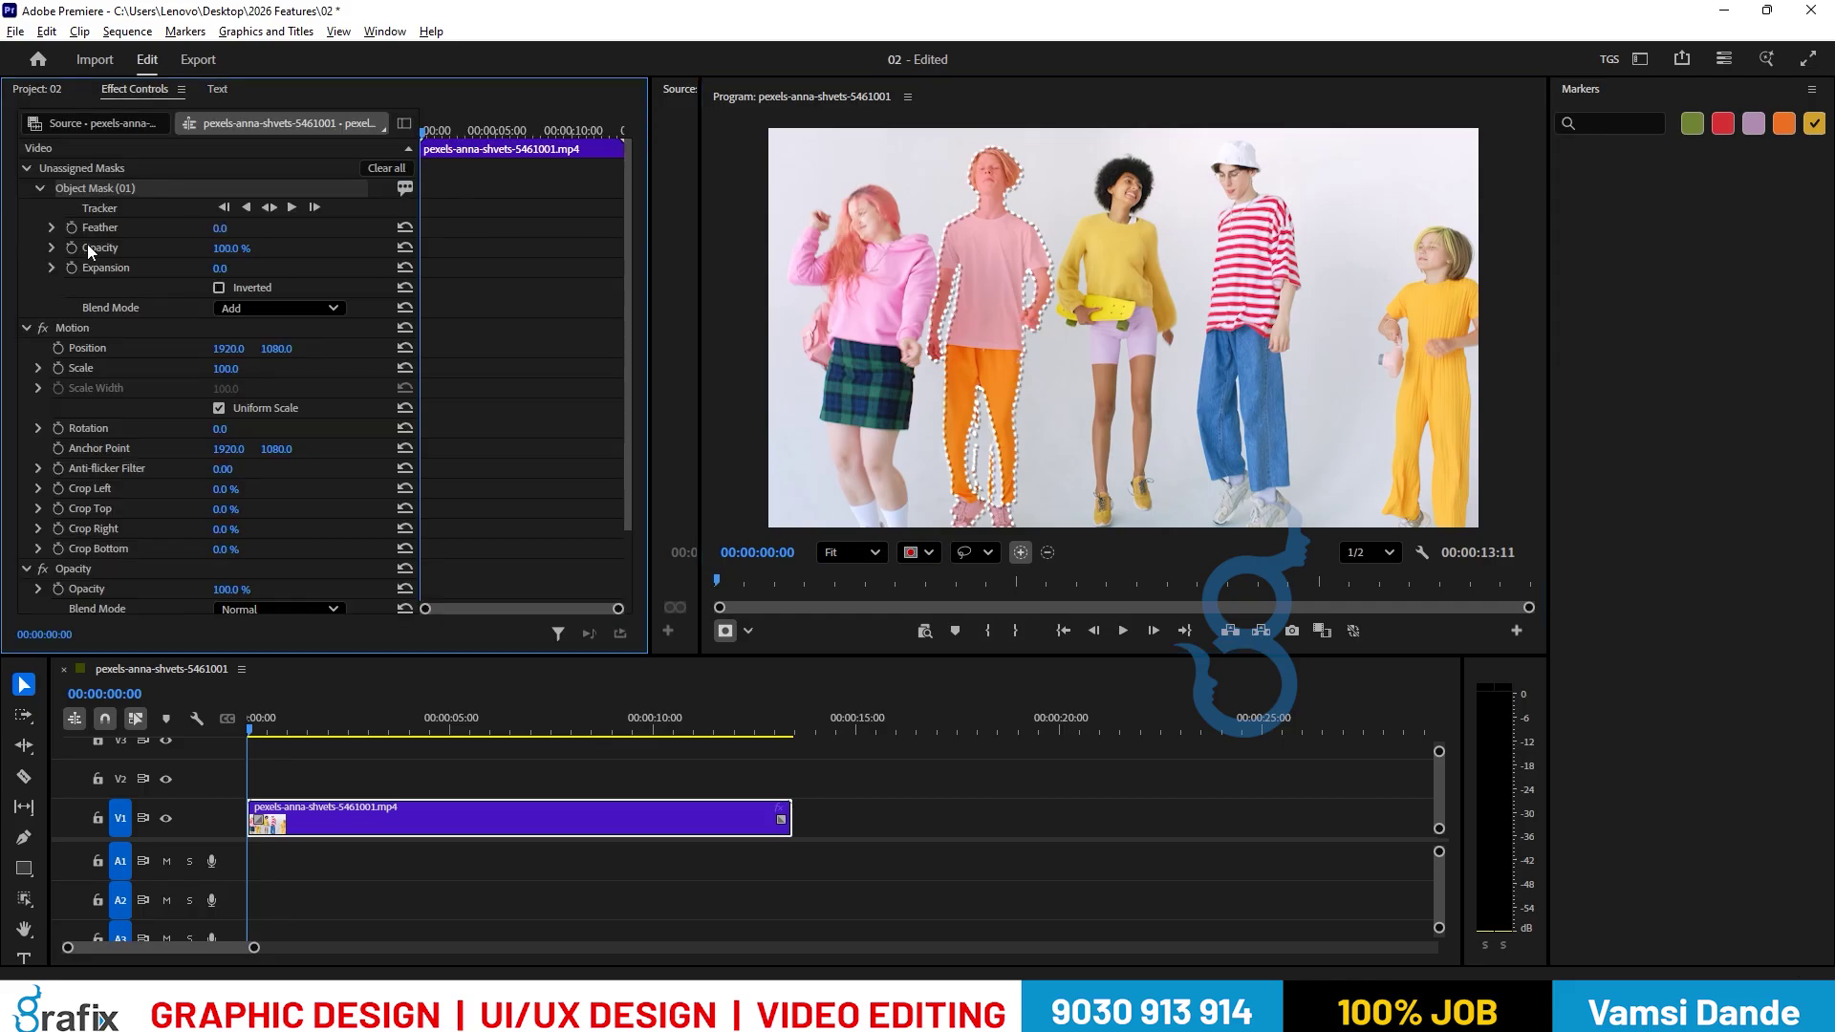
key("alt+Tab")
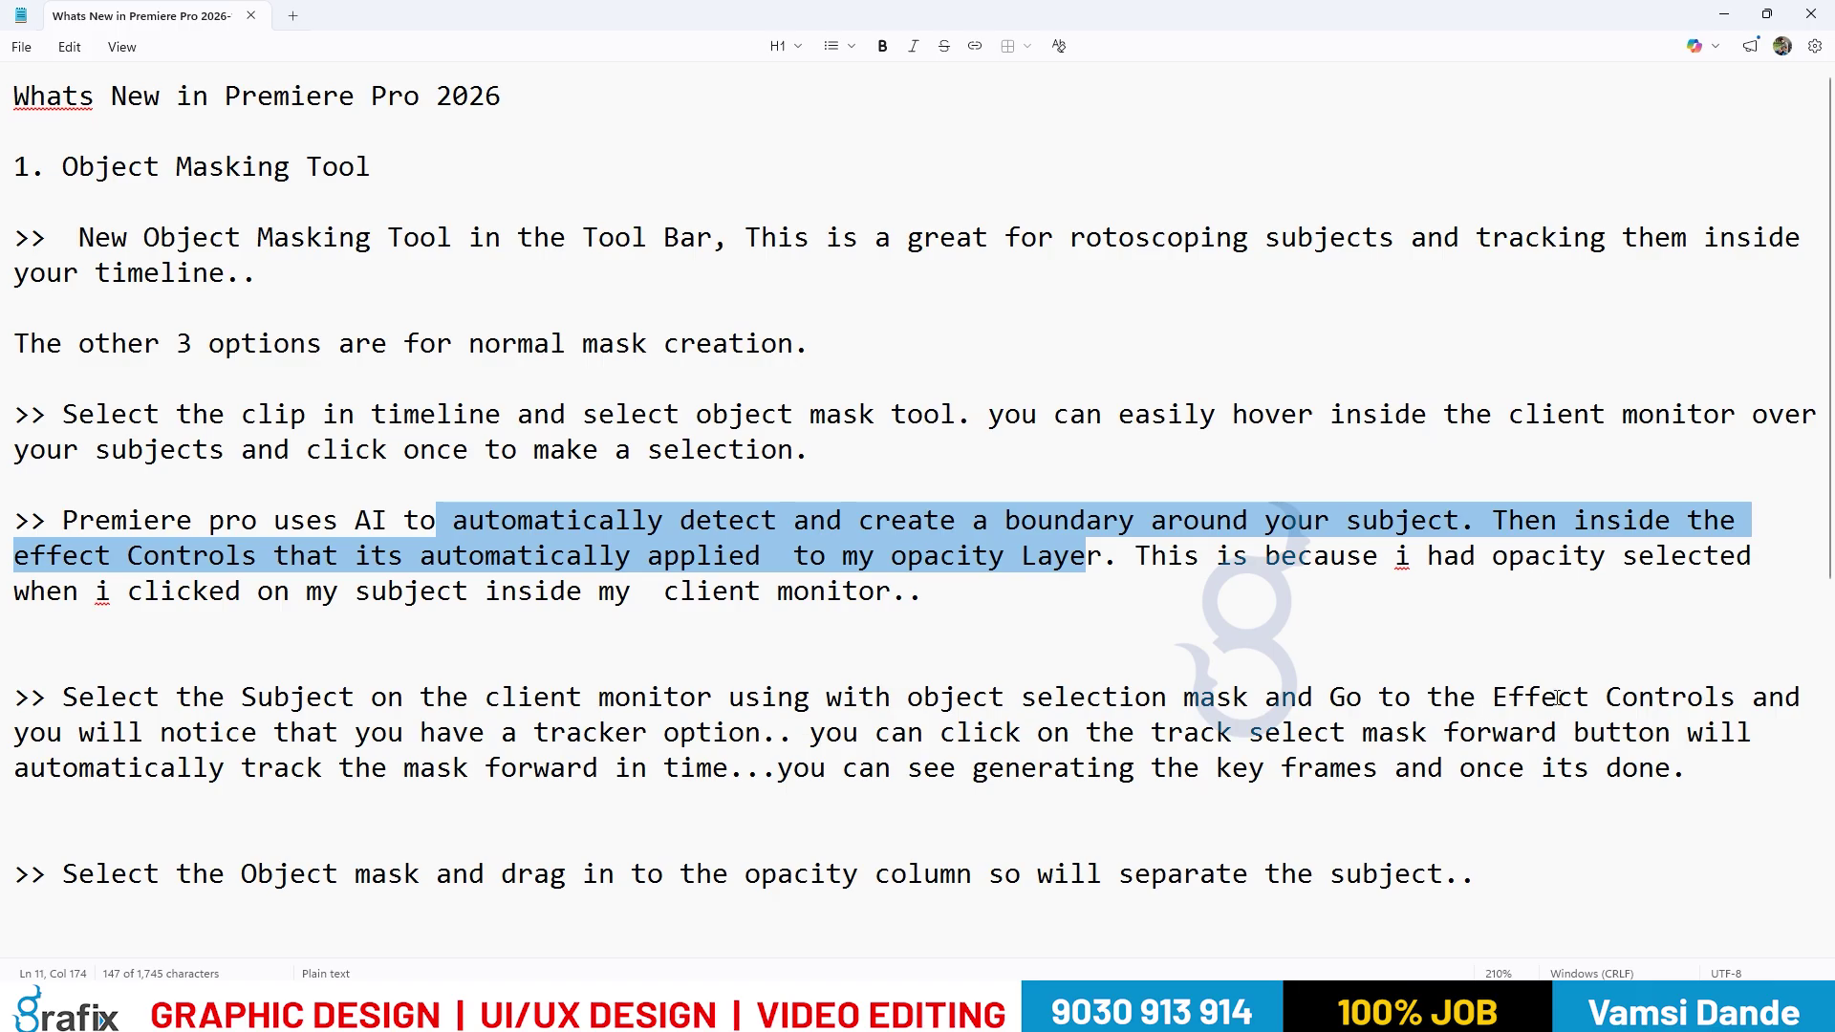
left_click_drag(598, 733, 700, 733)
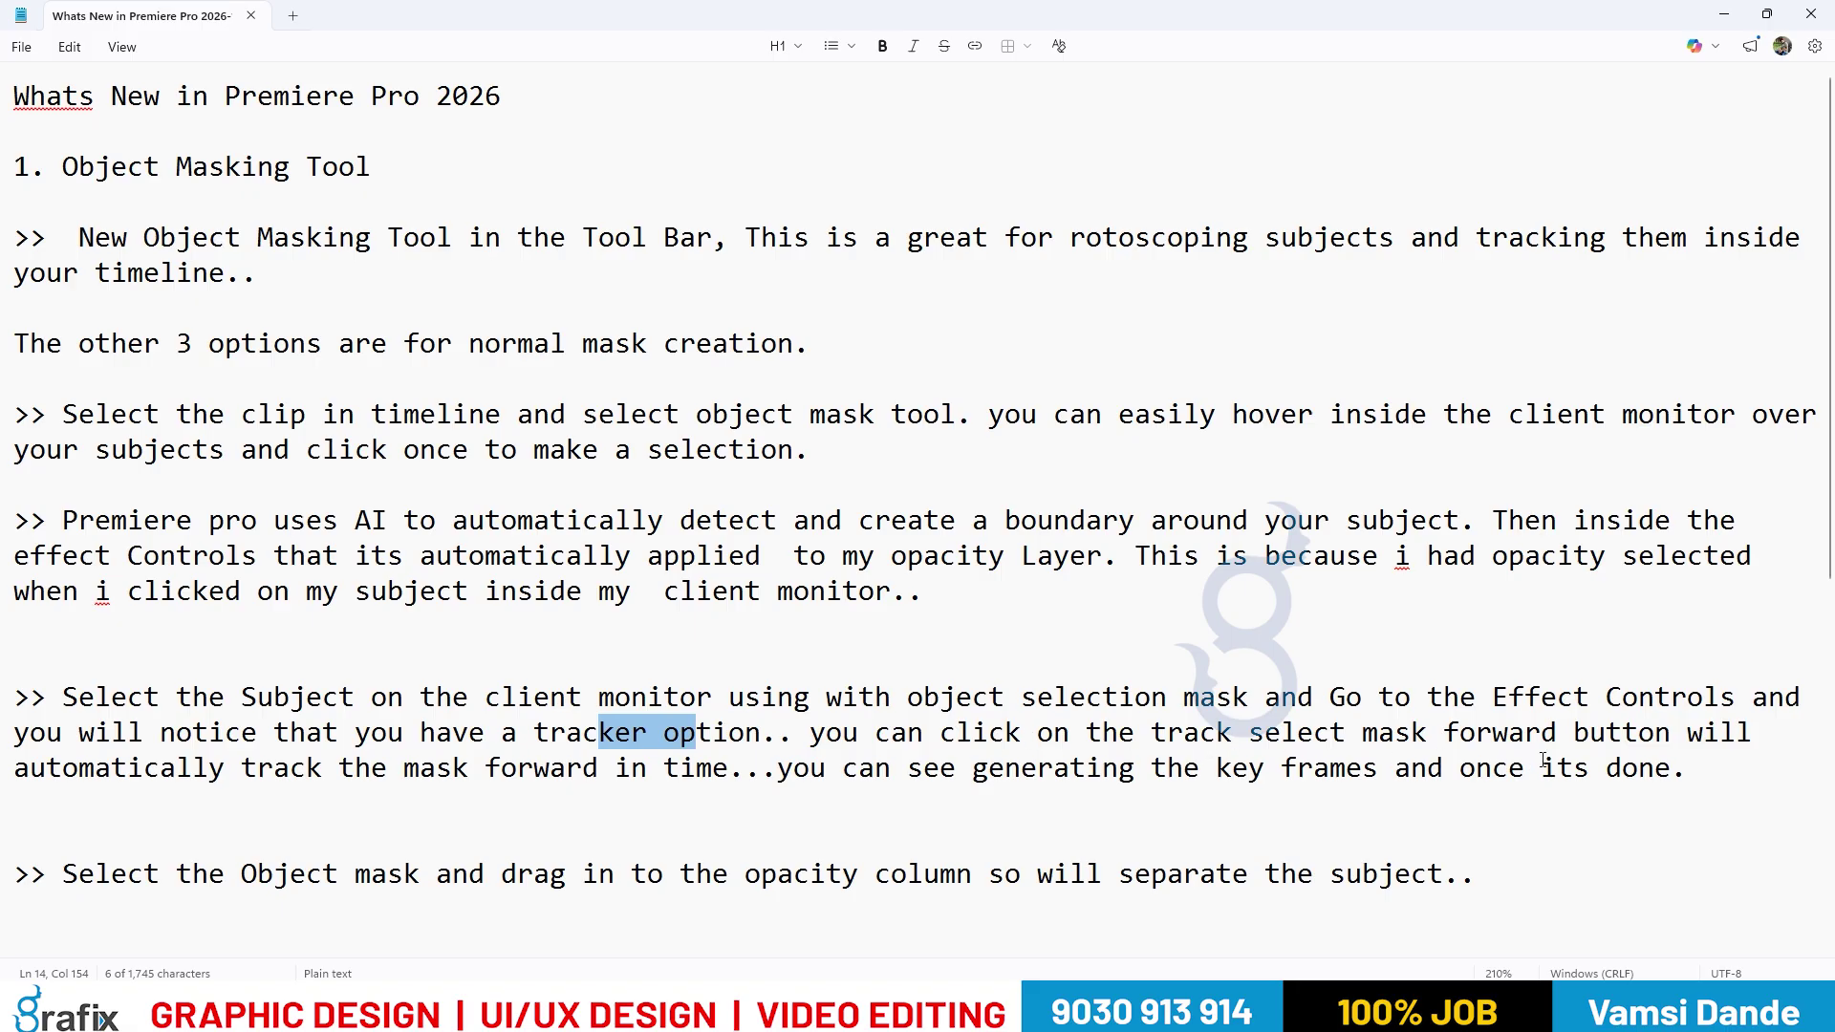
left_click_drag(403, 767, 715, 770)
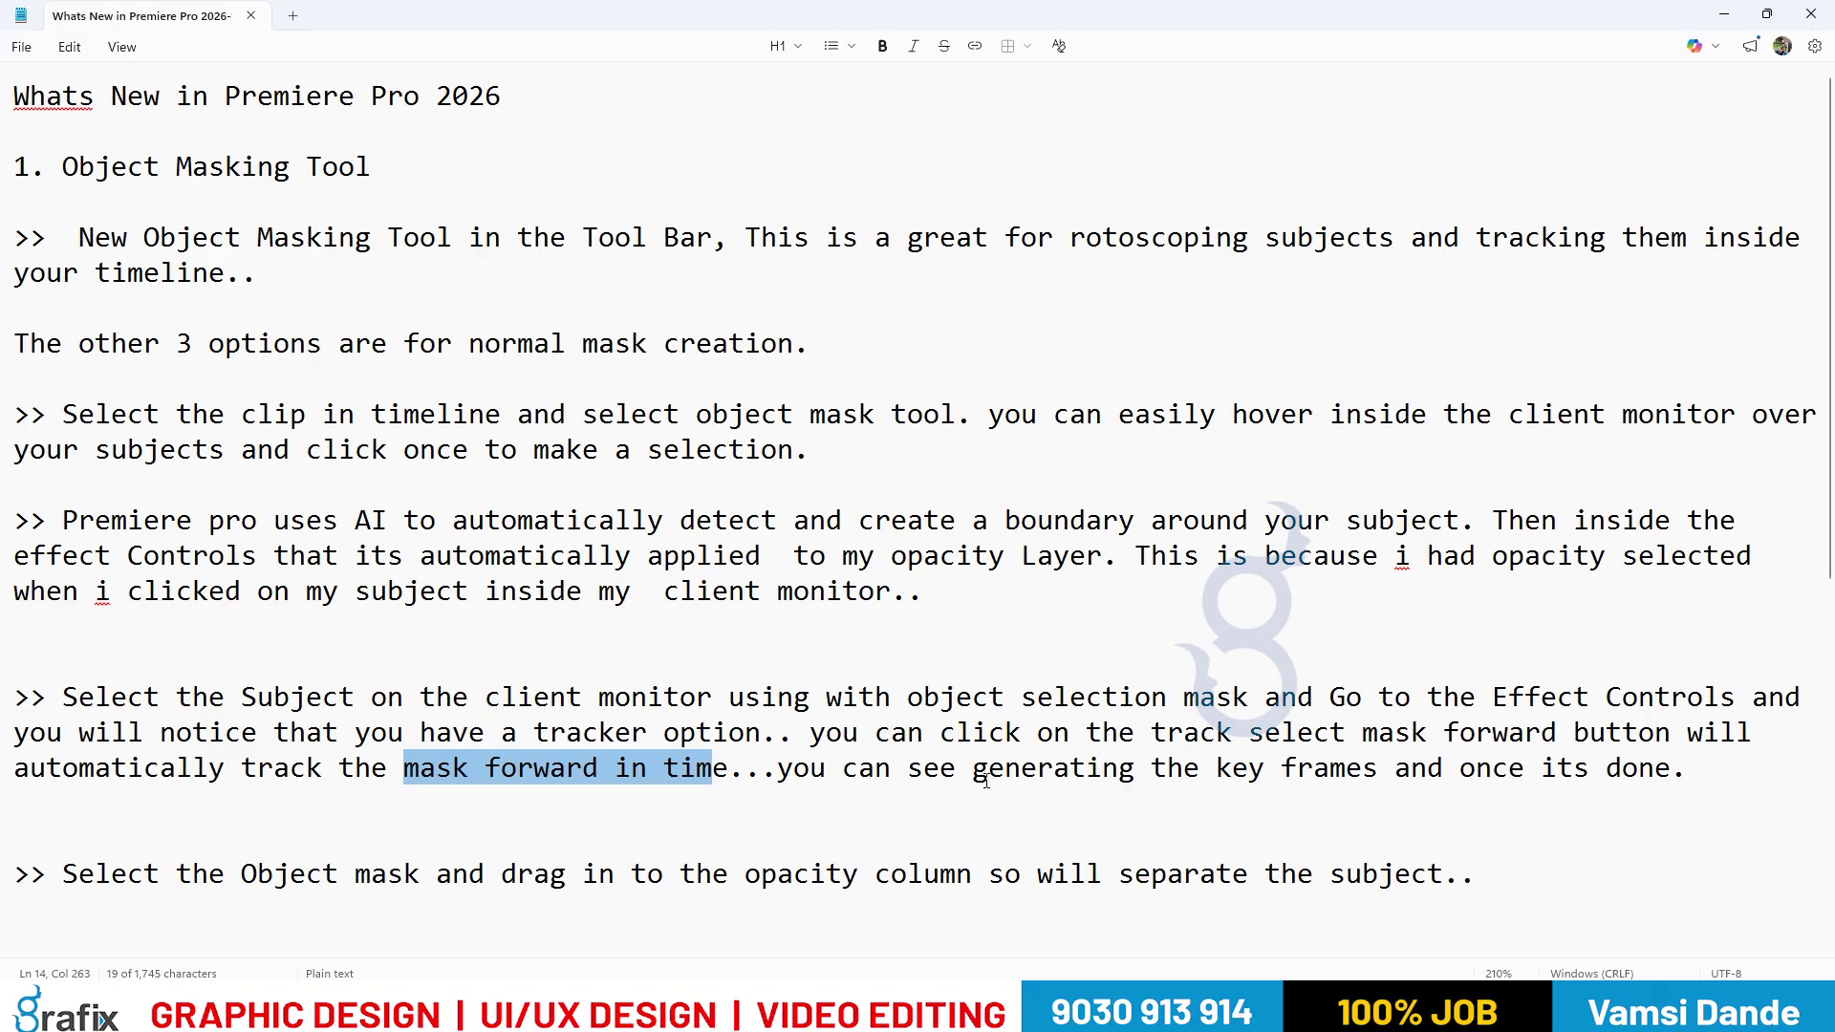
left_click_drag(986, 769, 1041, 770)
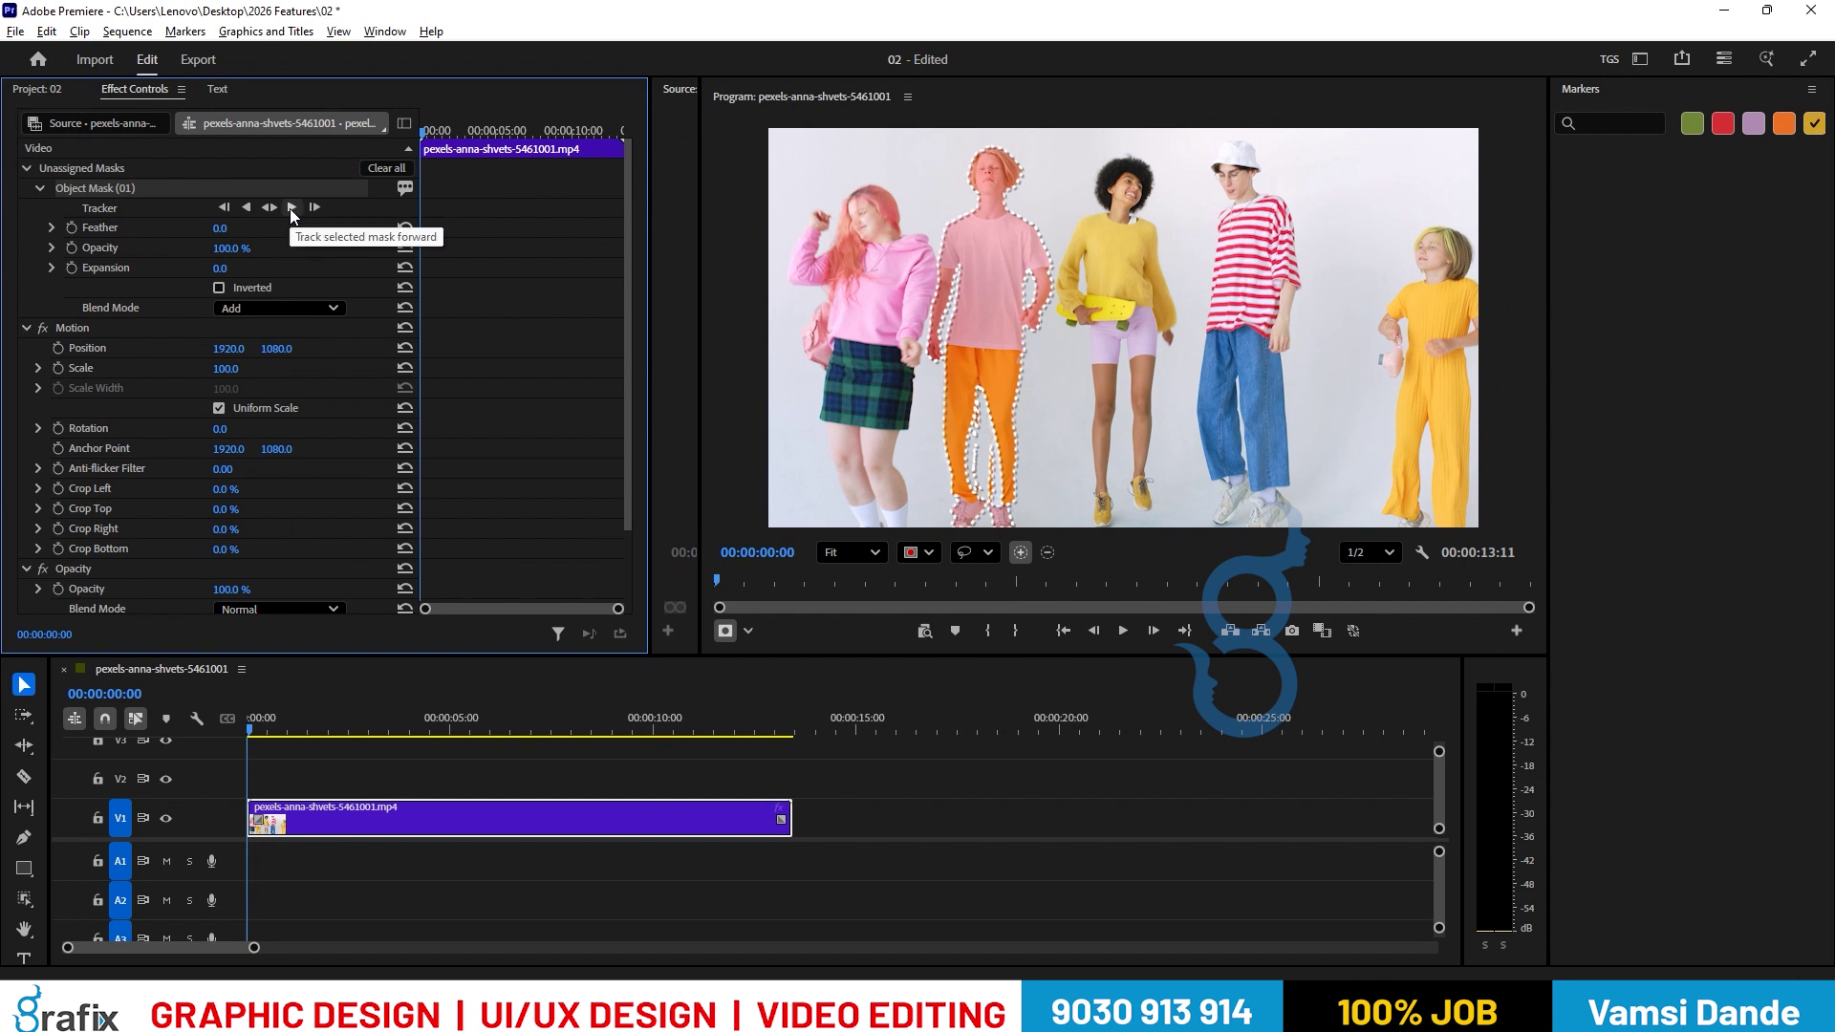
Review the note on moving the object mask into the opacity column, and compare it with the clip's Opacity settings in Premiere Pro.
key("alt+Tab")
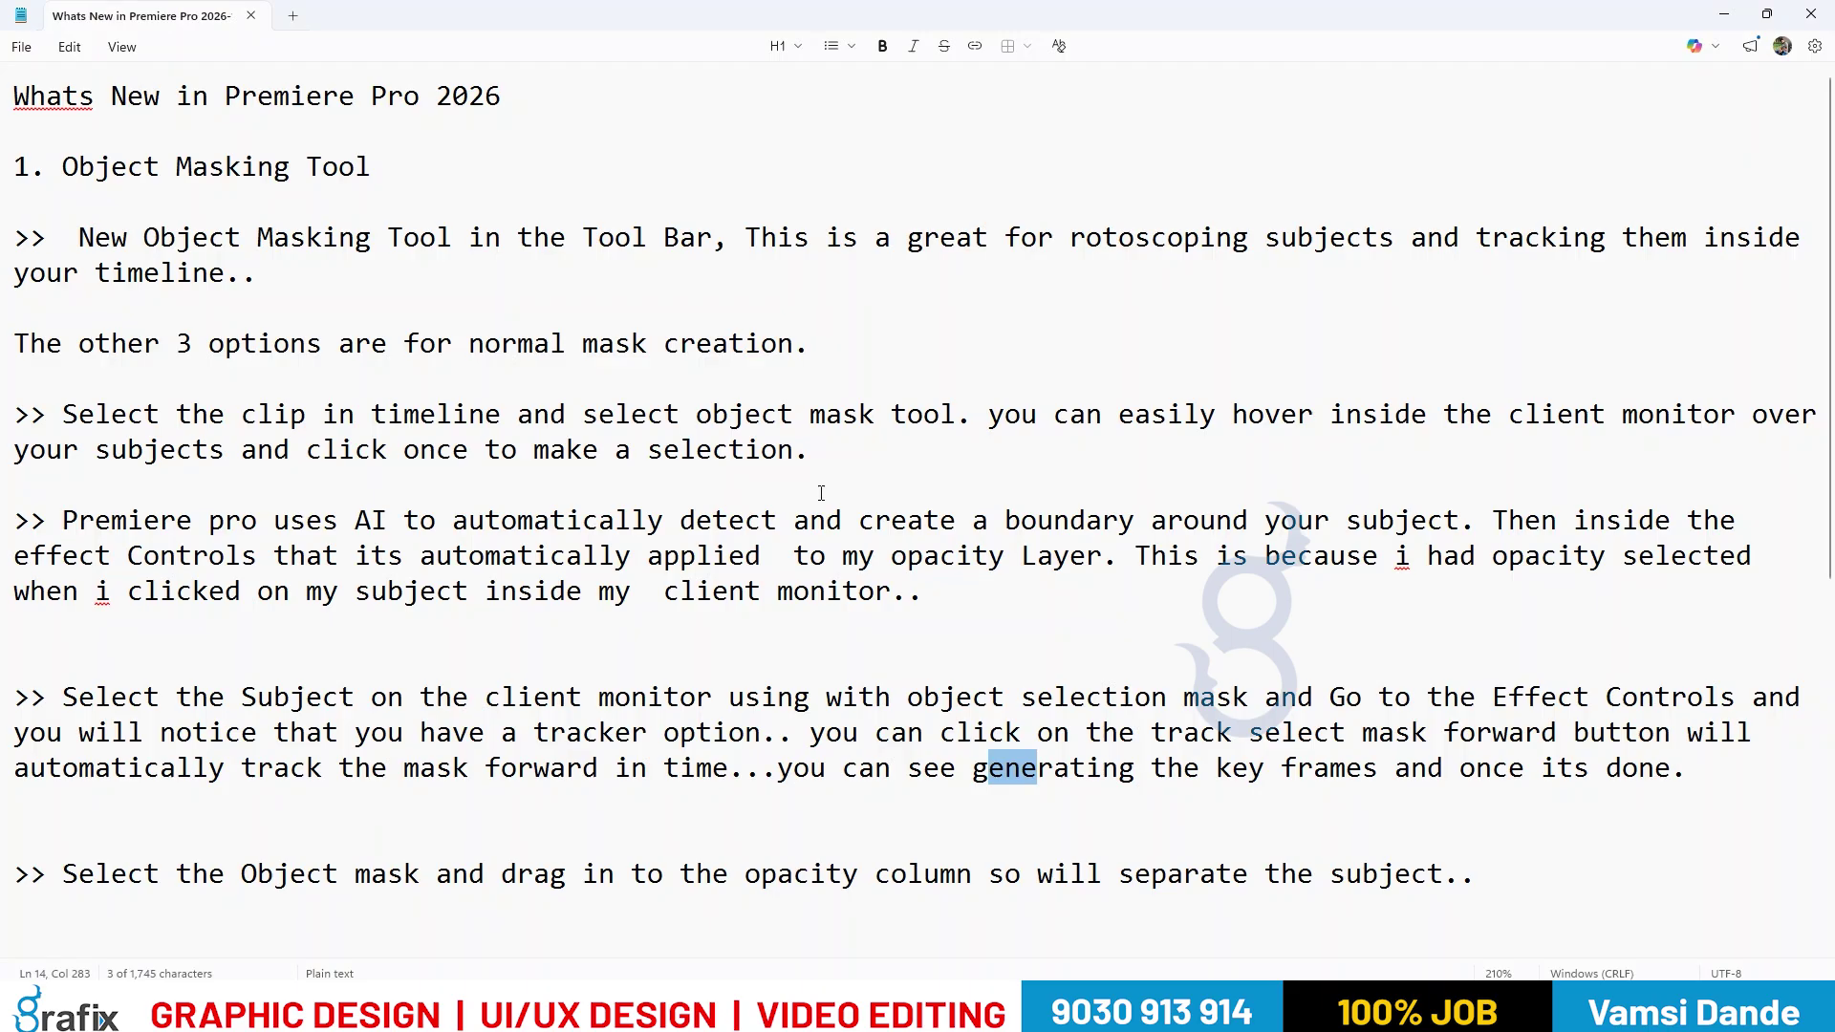
left_click_drag(226, 874, 452, 875)
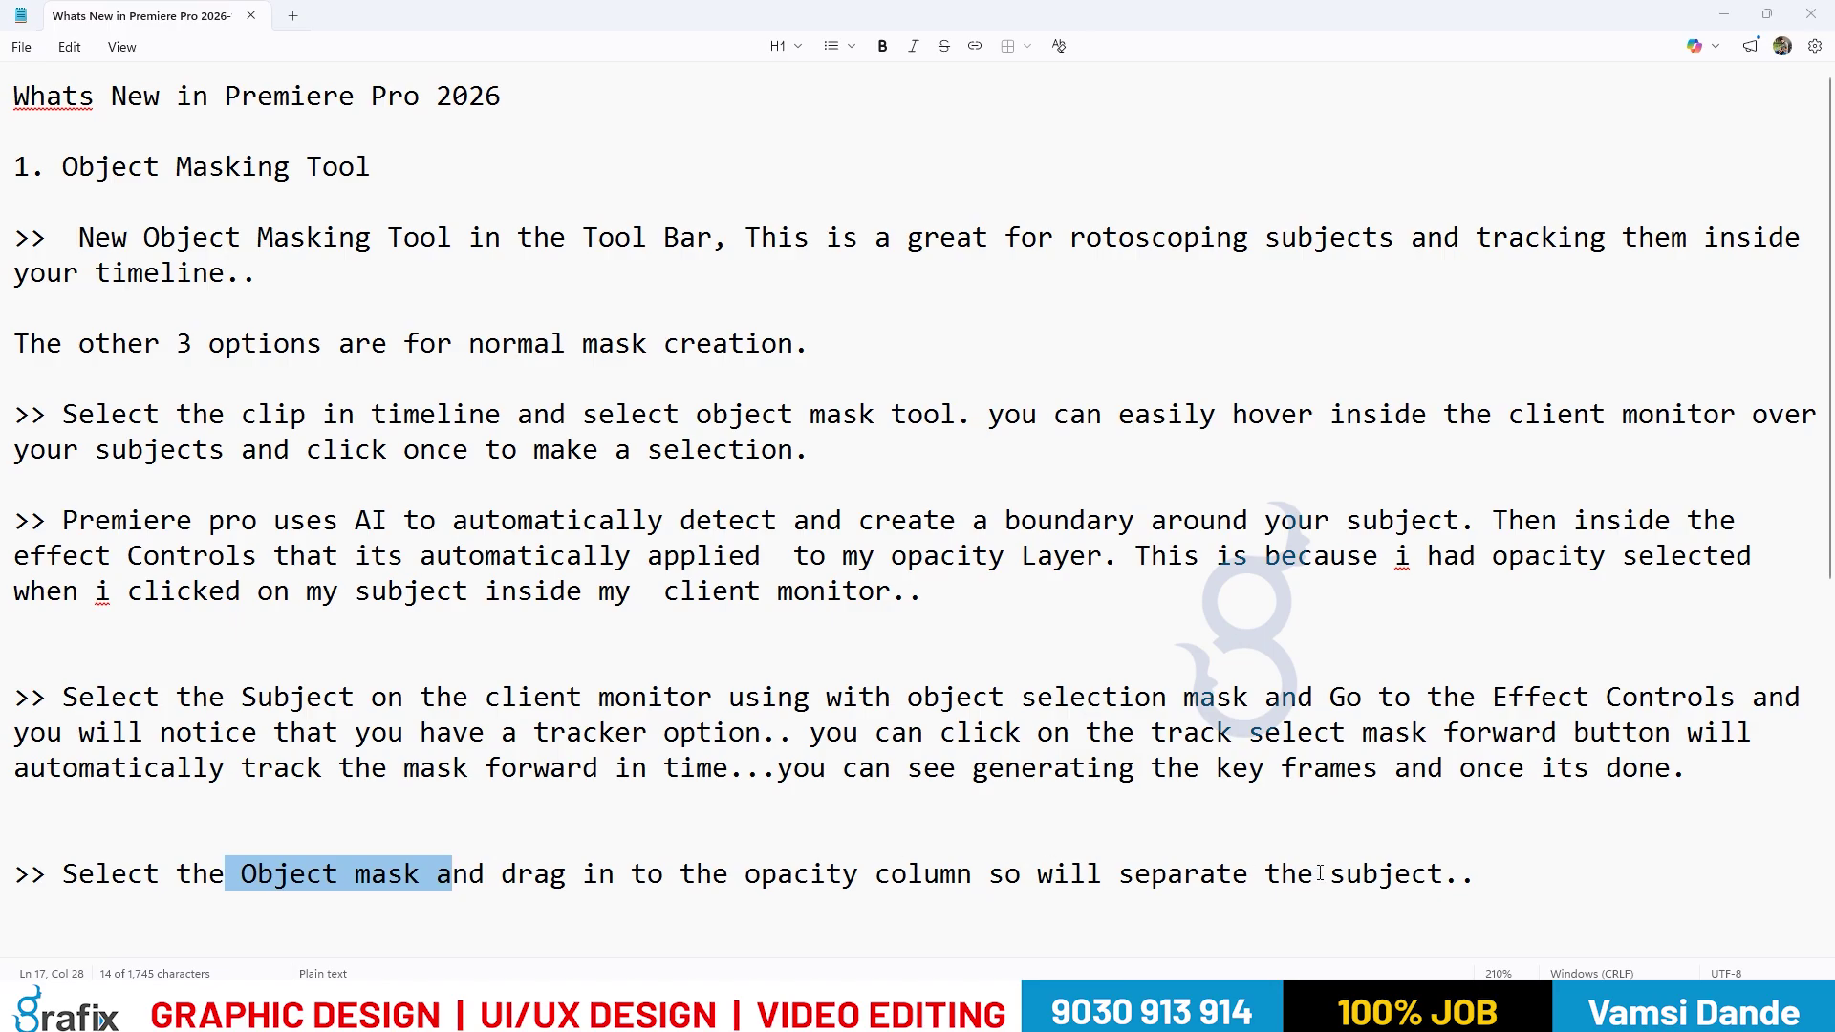
key("alt+Tab")
scroll(163, 449, "down", 2)
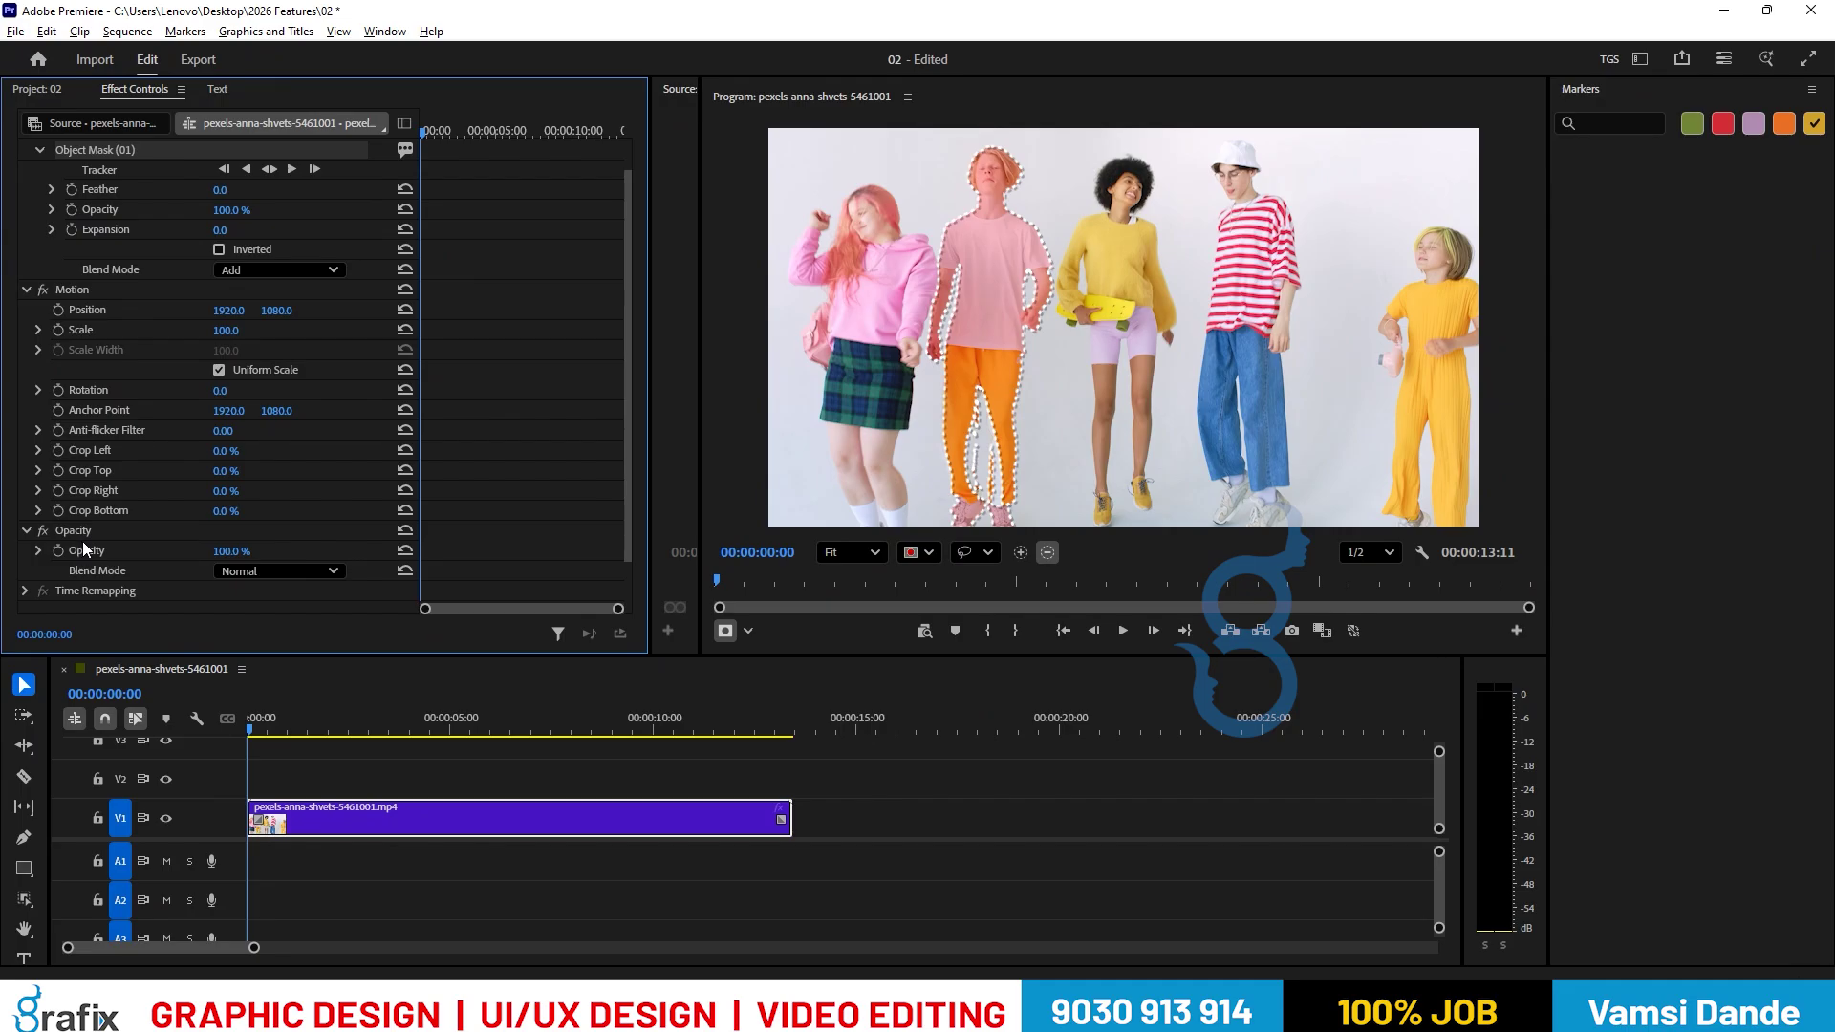
key("alt+Tab")
scroll(927, 877, "down", 1)
left_click_drag(745, 752, 1166, 752)
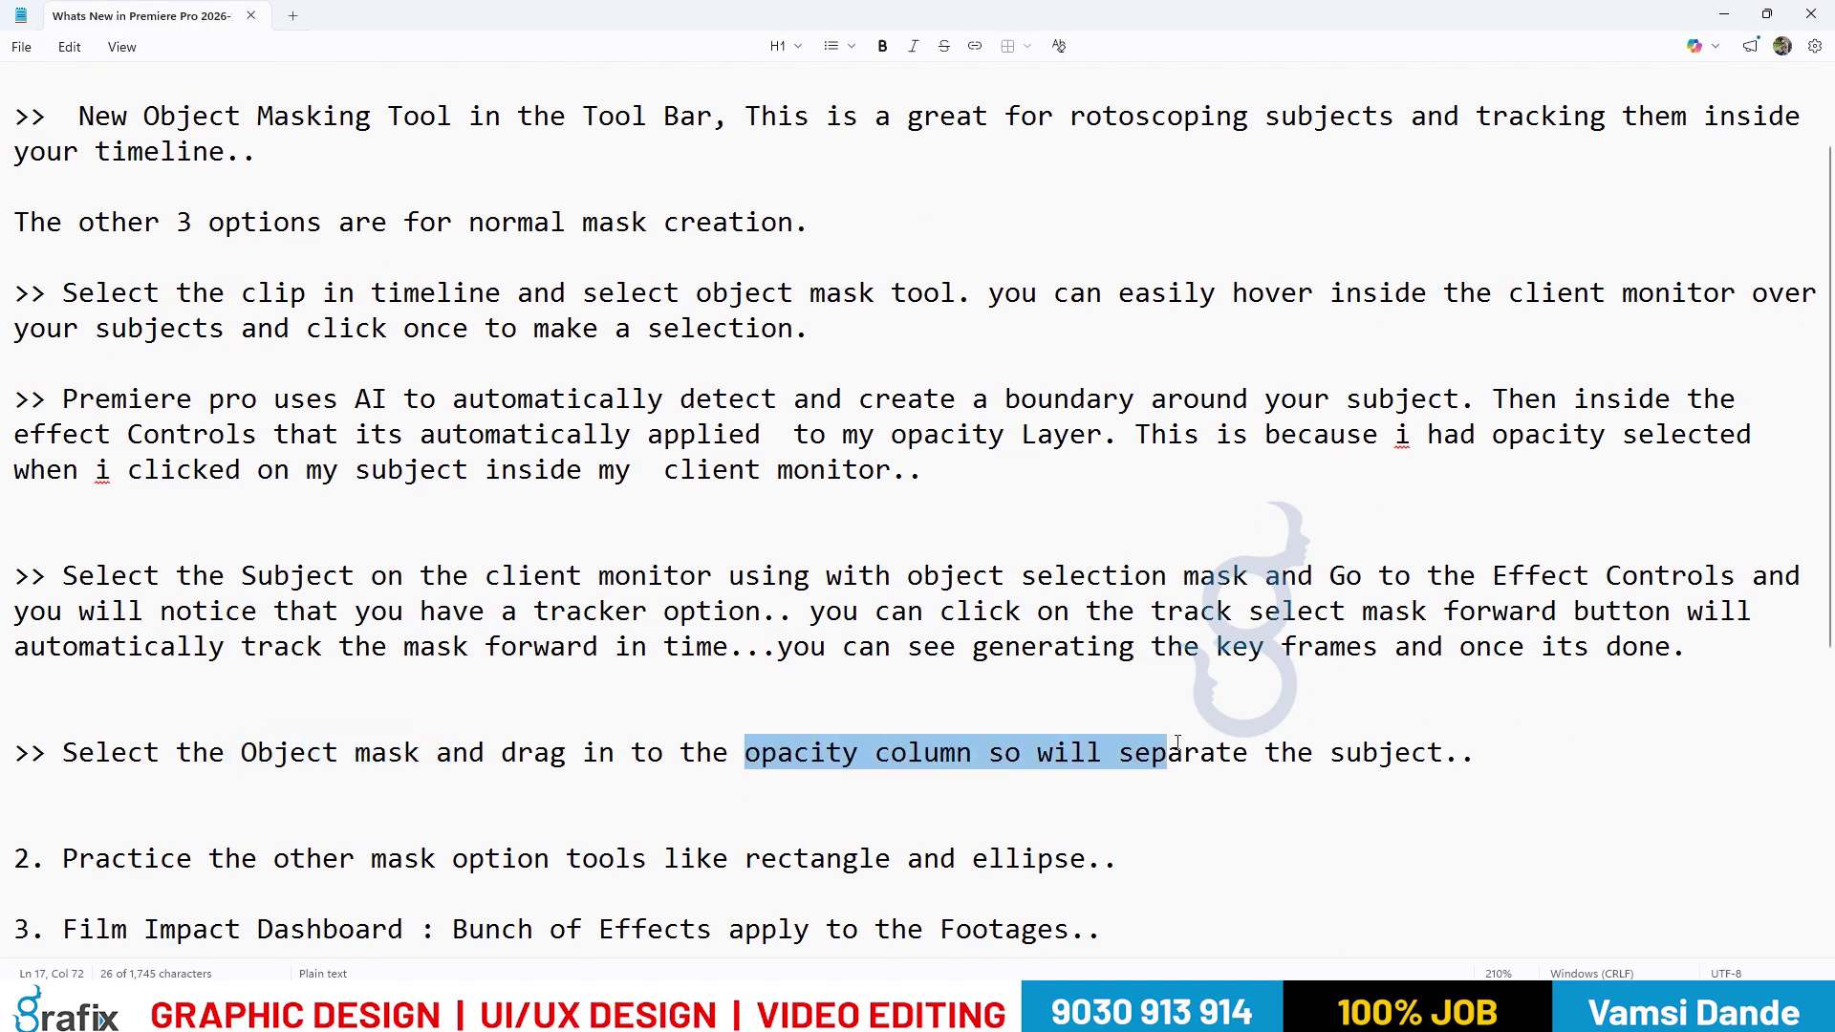
Return to the start of the notes and review the "1. Object Masking Tool" section.
scroll(307, 229, "up", 1)
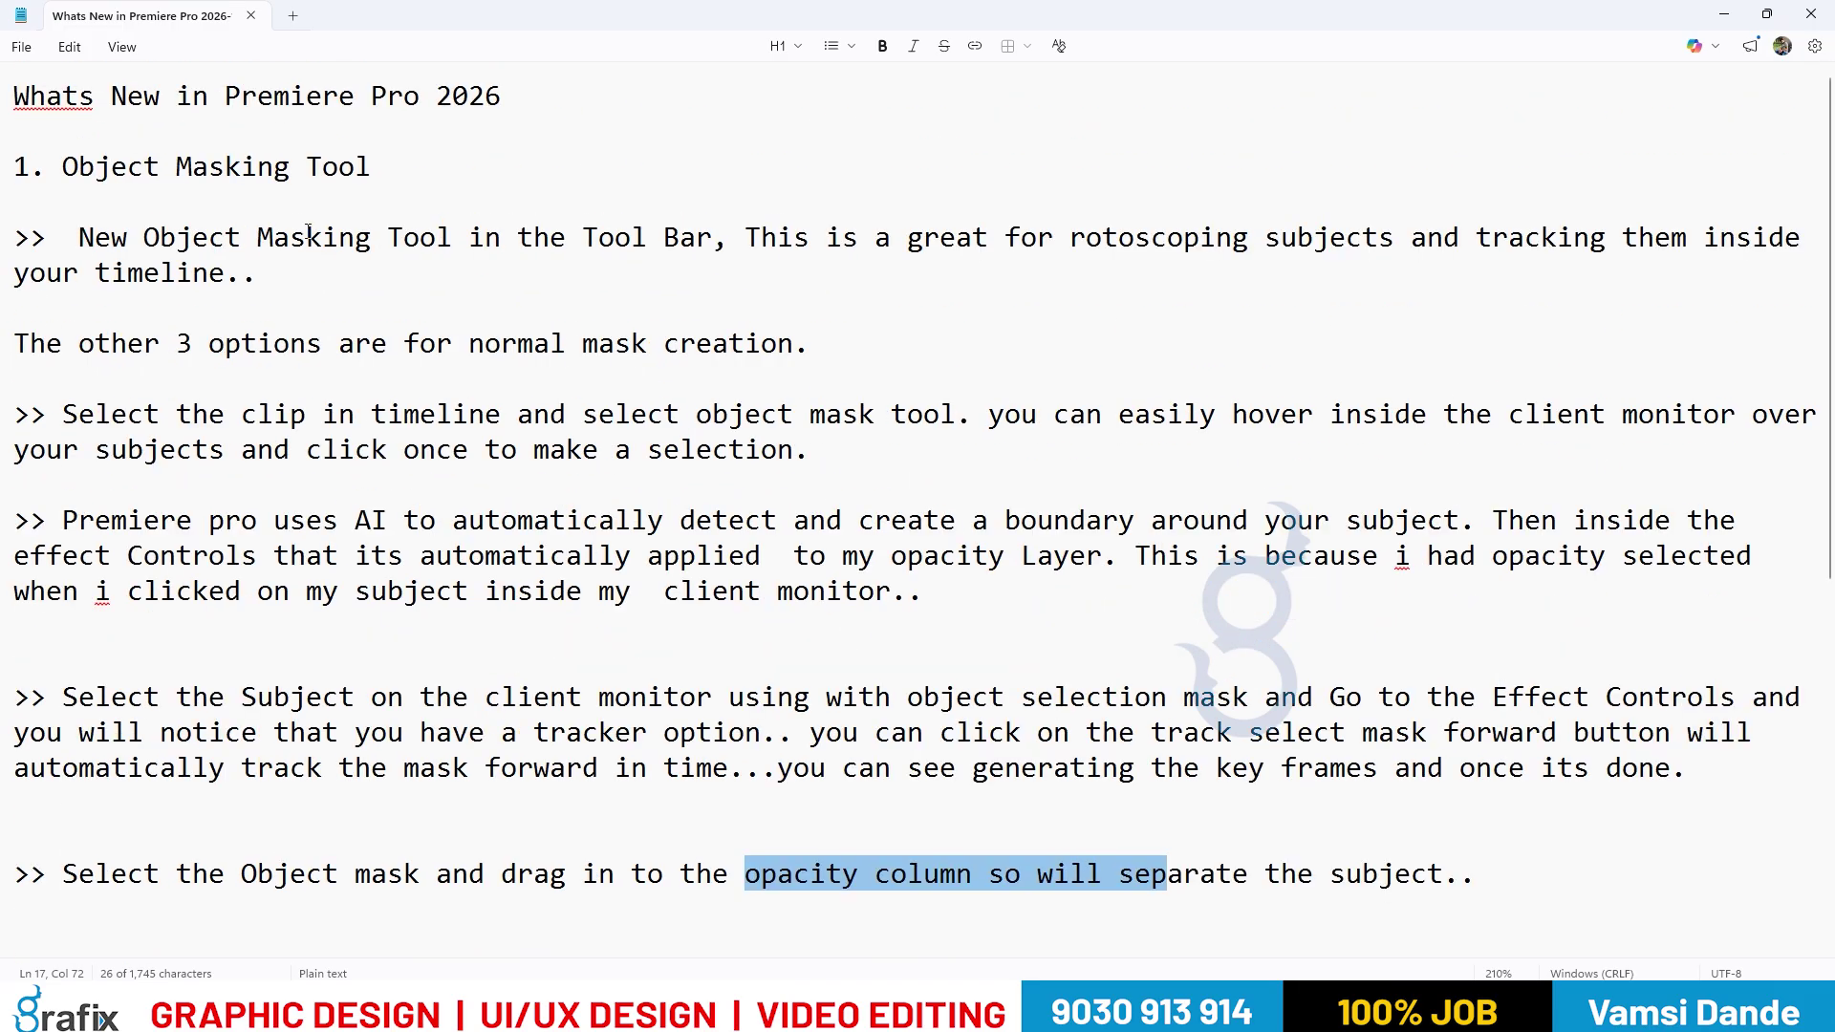
left_click_drag(13, 166, 644, 205)
left_click(574, 433)
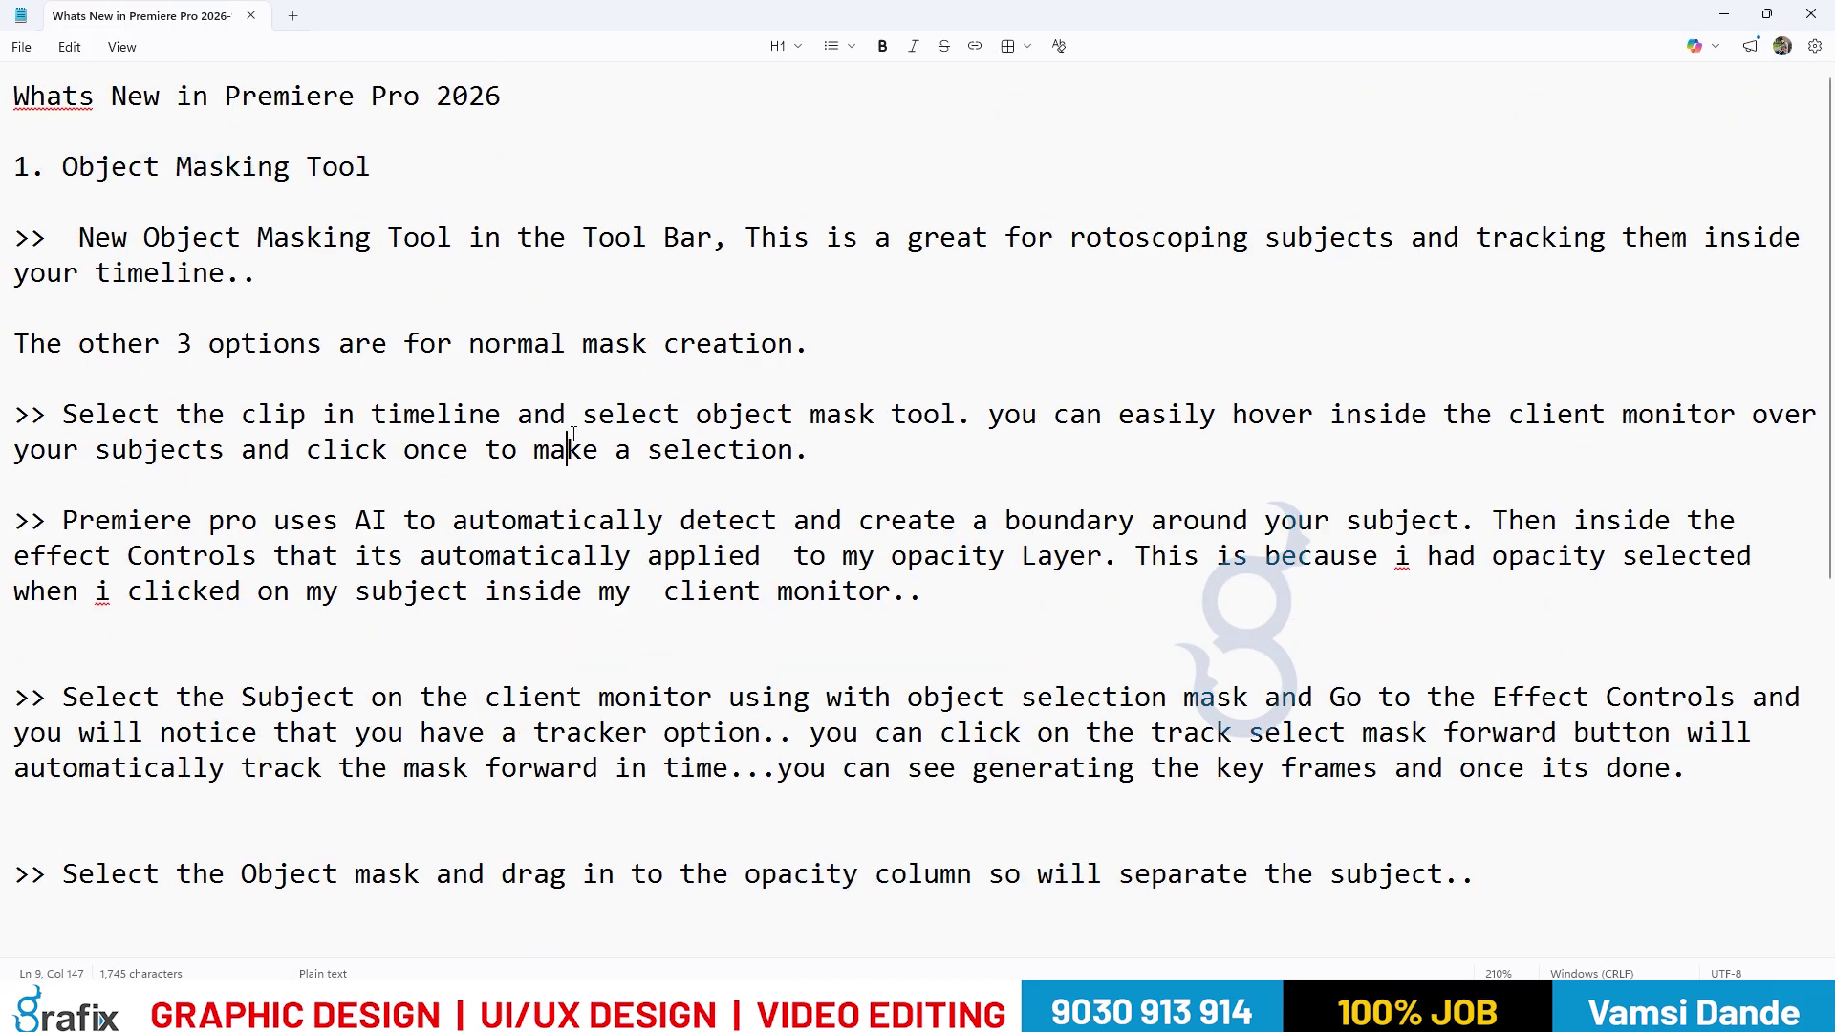
Review the notes item about practising the rectangle and ellipse mask tools.
scroll(574, 433, "down", 4)
left_click_drag(78, 509, 893, 519)
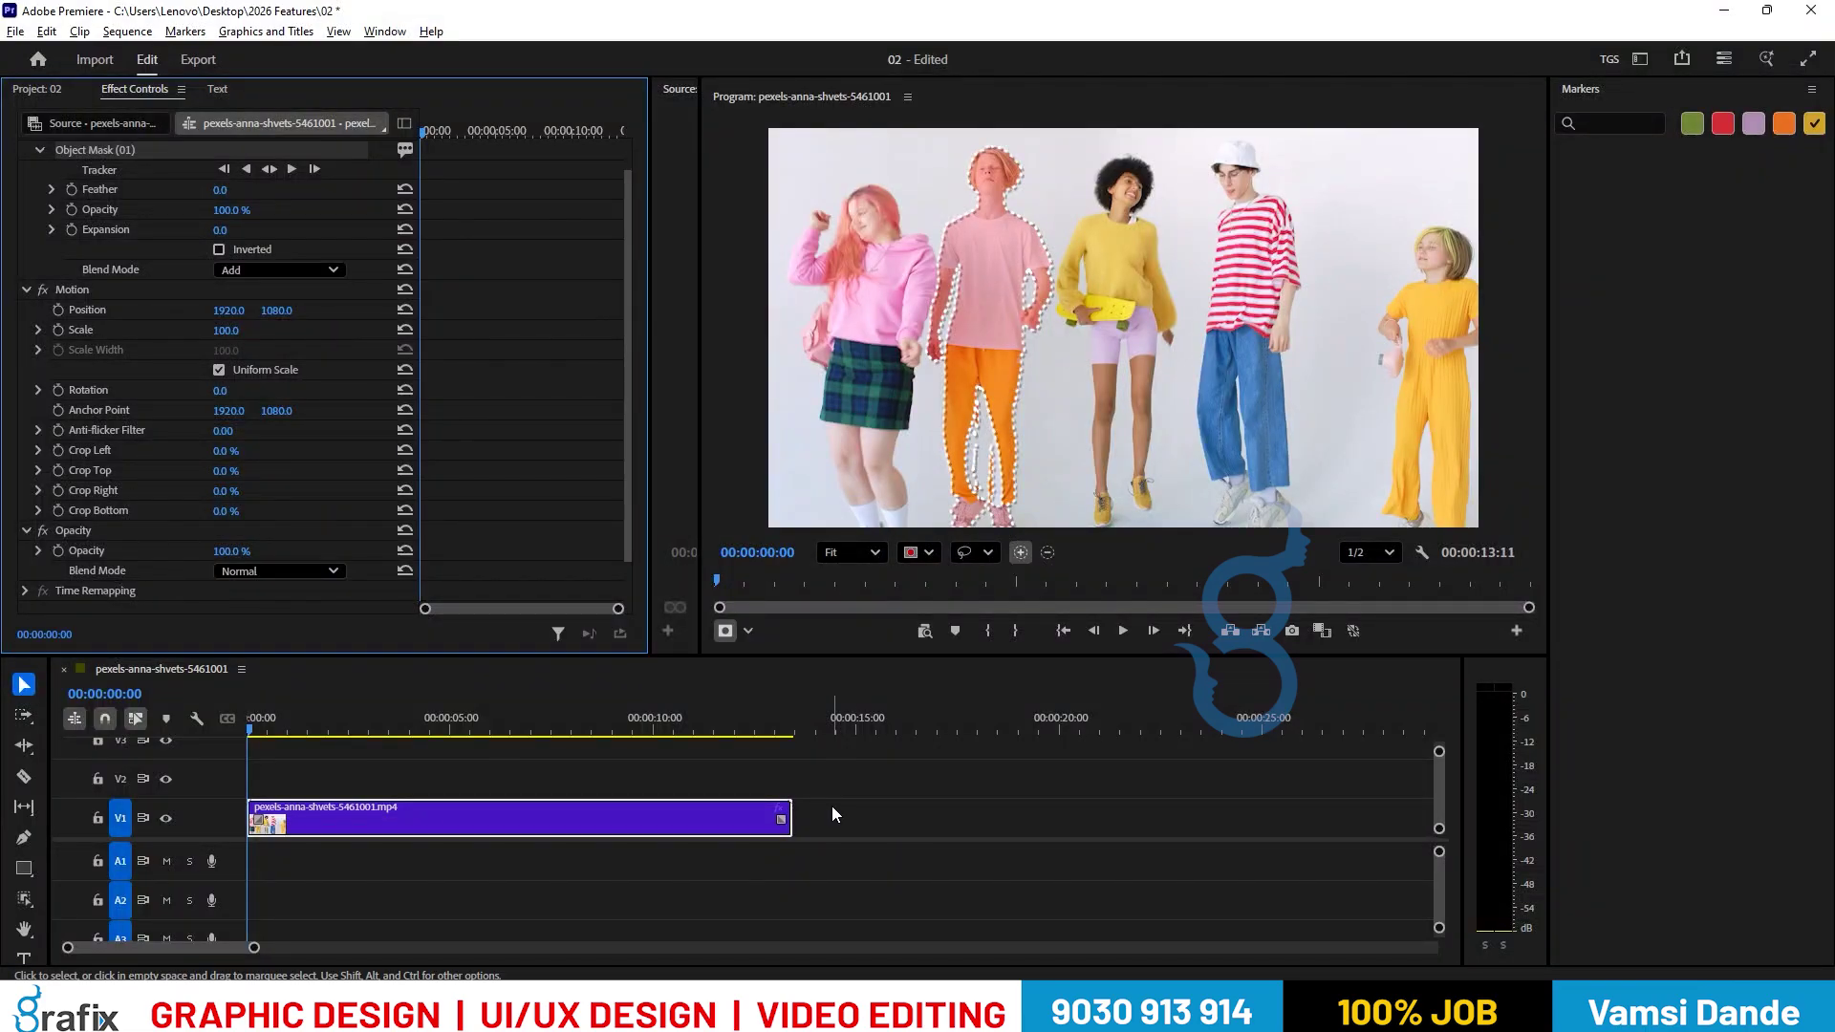
left_click(948, 765)
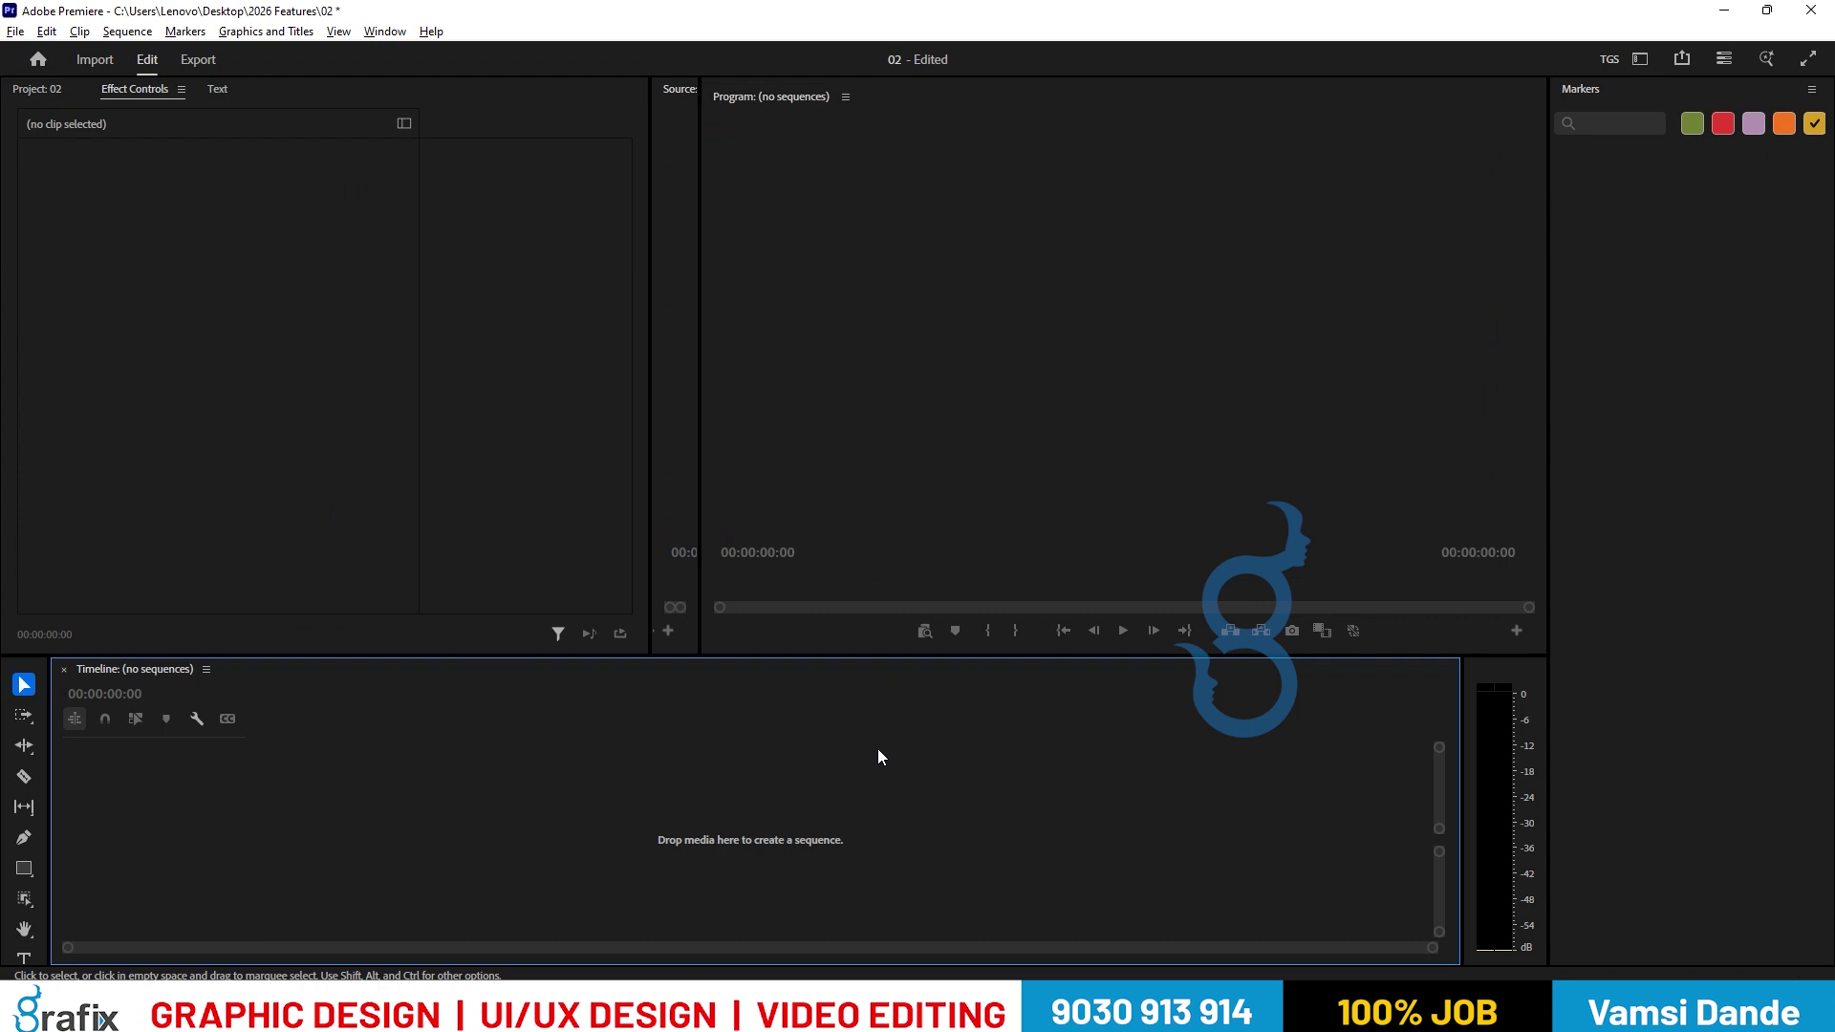
left_click(55, 90)
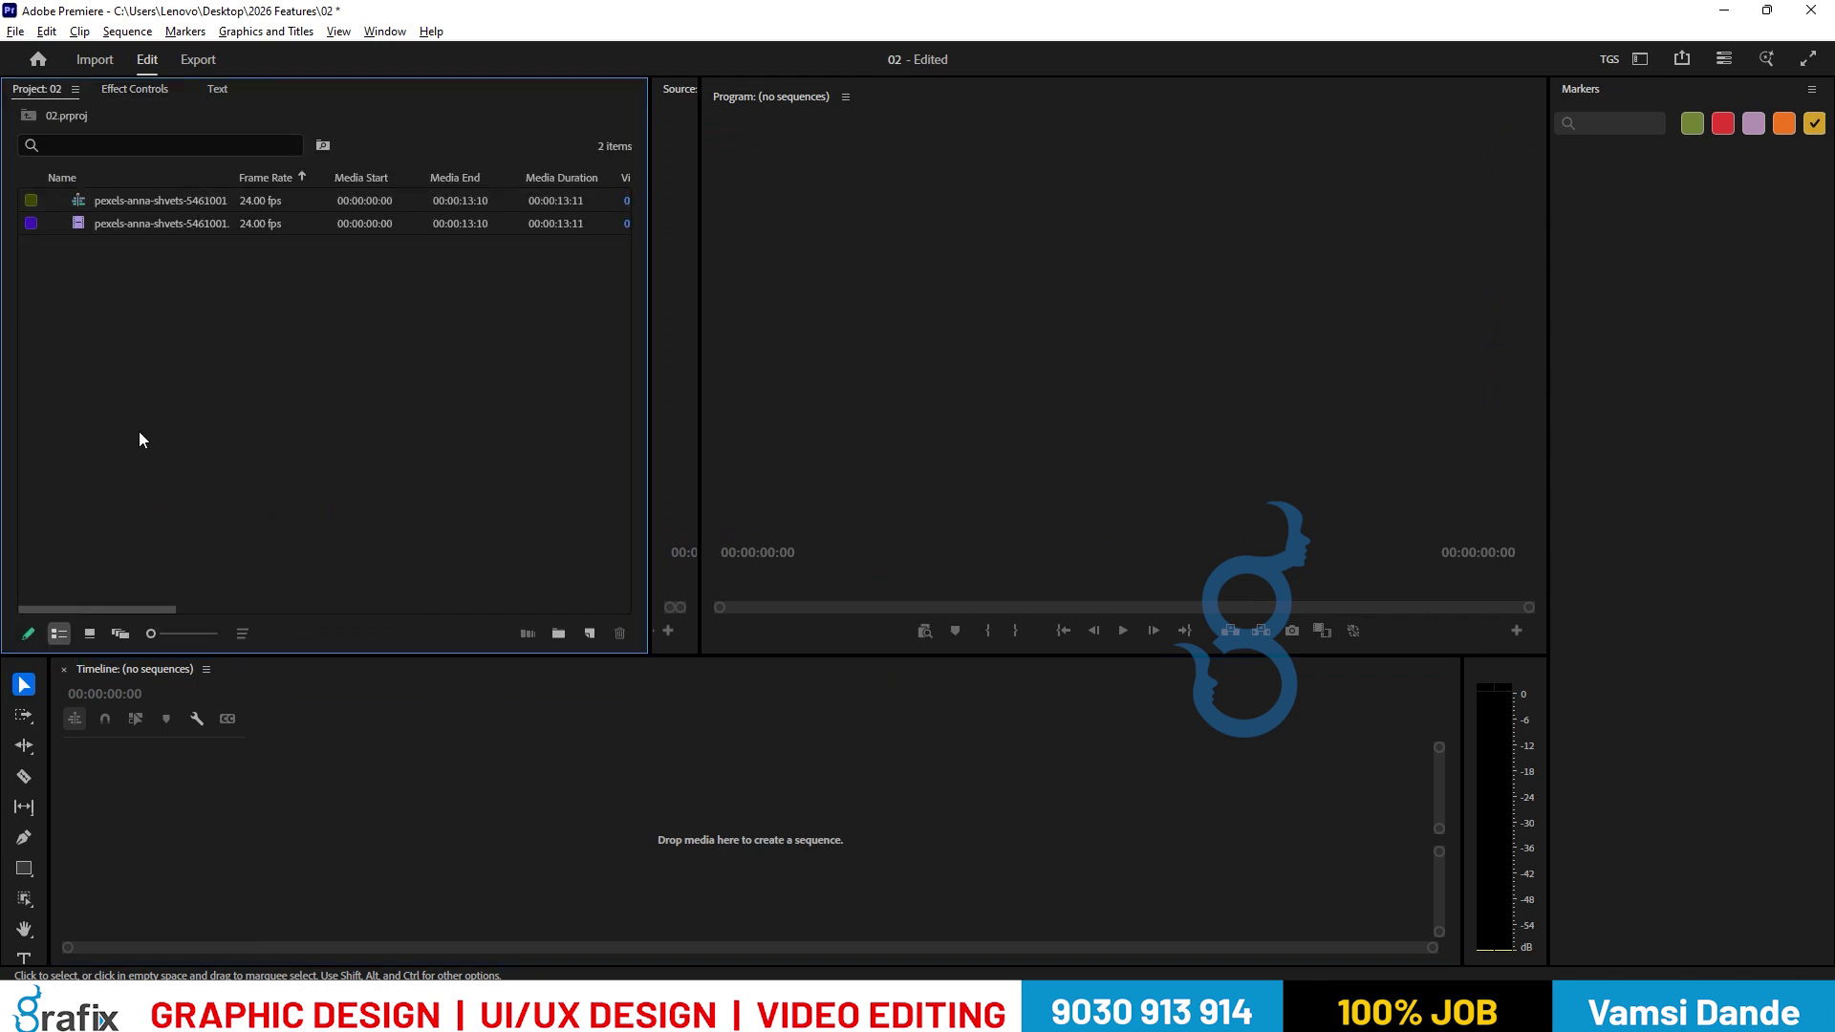
double_click(140, 432)
left_click(332, 349)
left_click(440, 348)
left_click(654, 349)
left_click(913, 371)
left_click(982, 378)
left_click(871, 506)
left_click(724, 538)
left_click(565, 528)
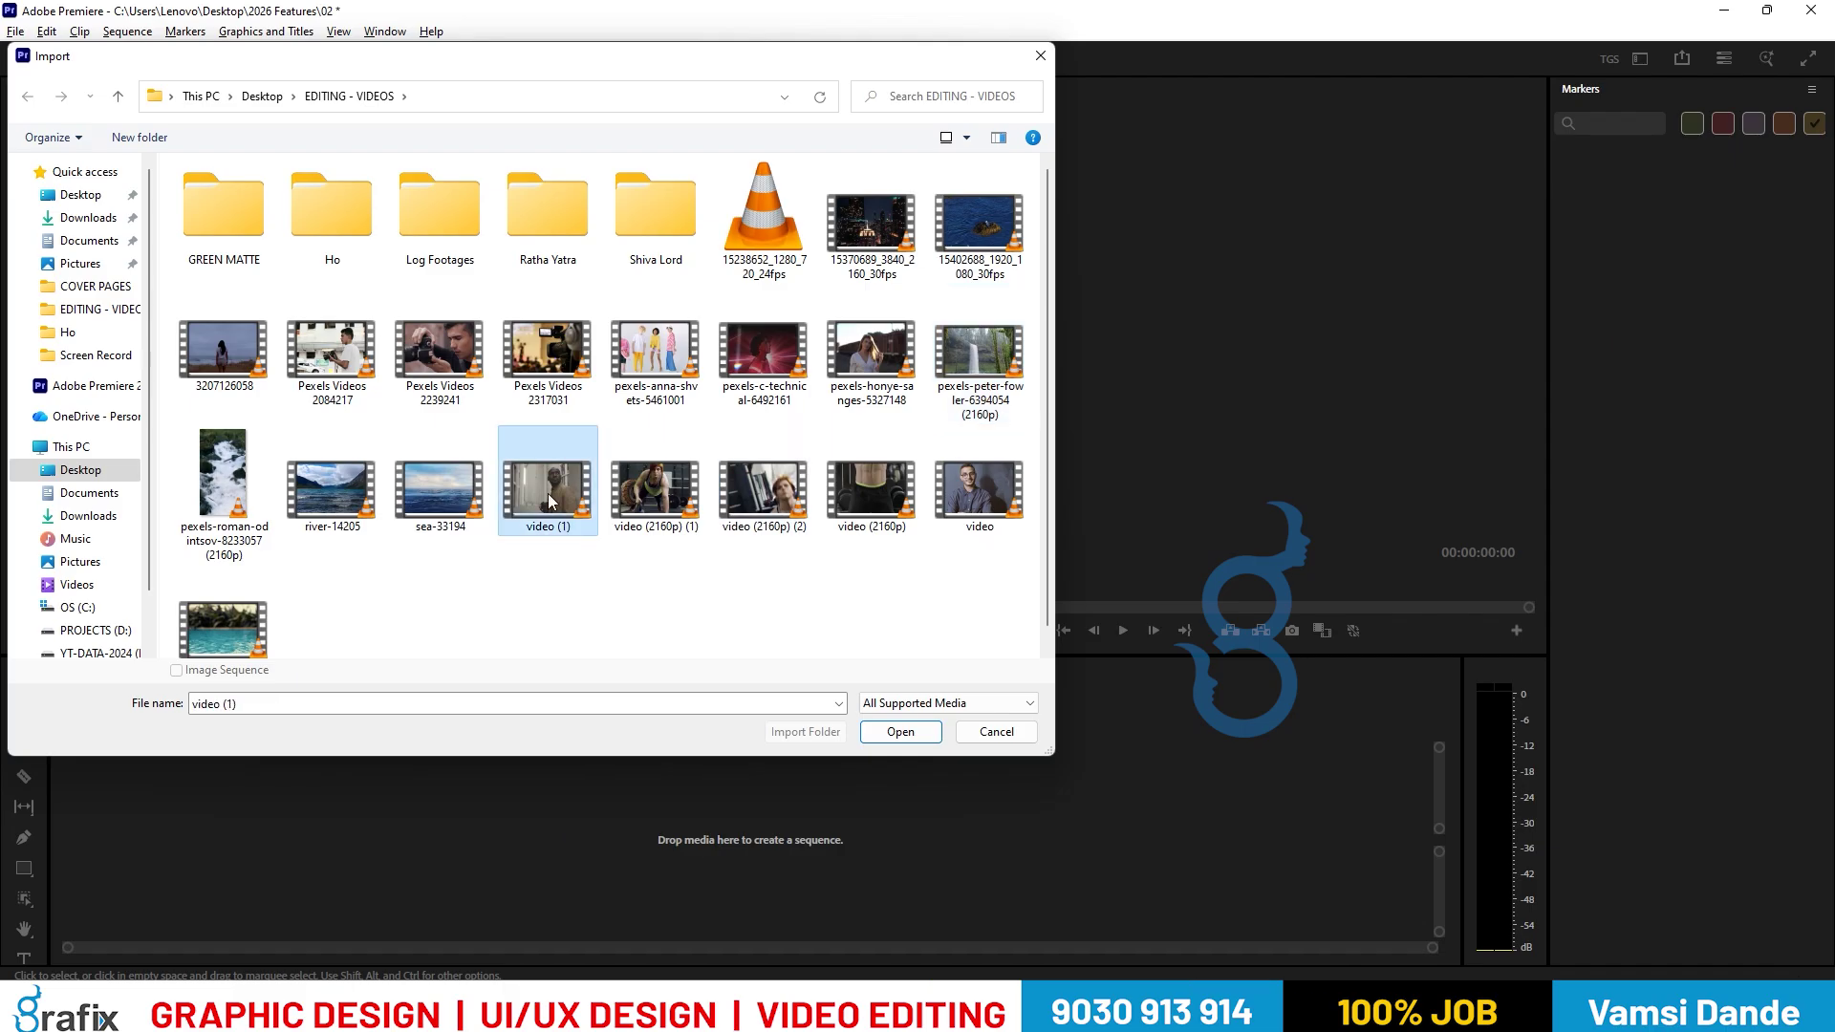
double_click(213, 368)
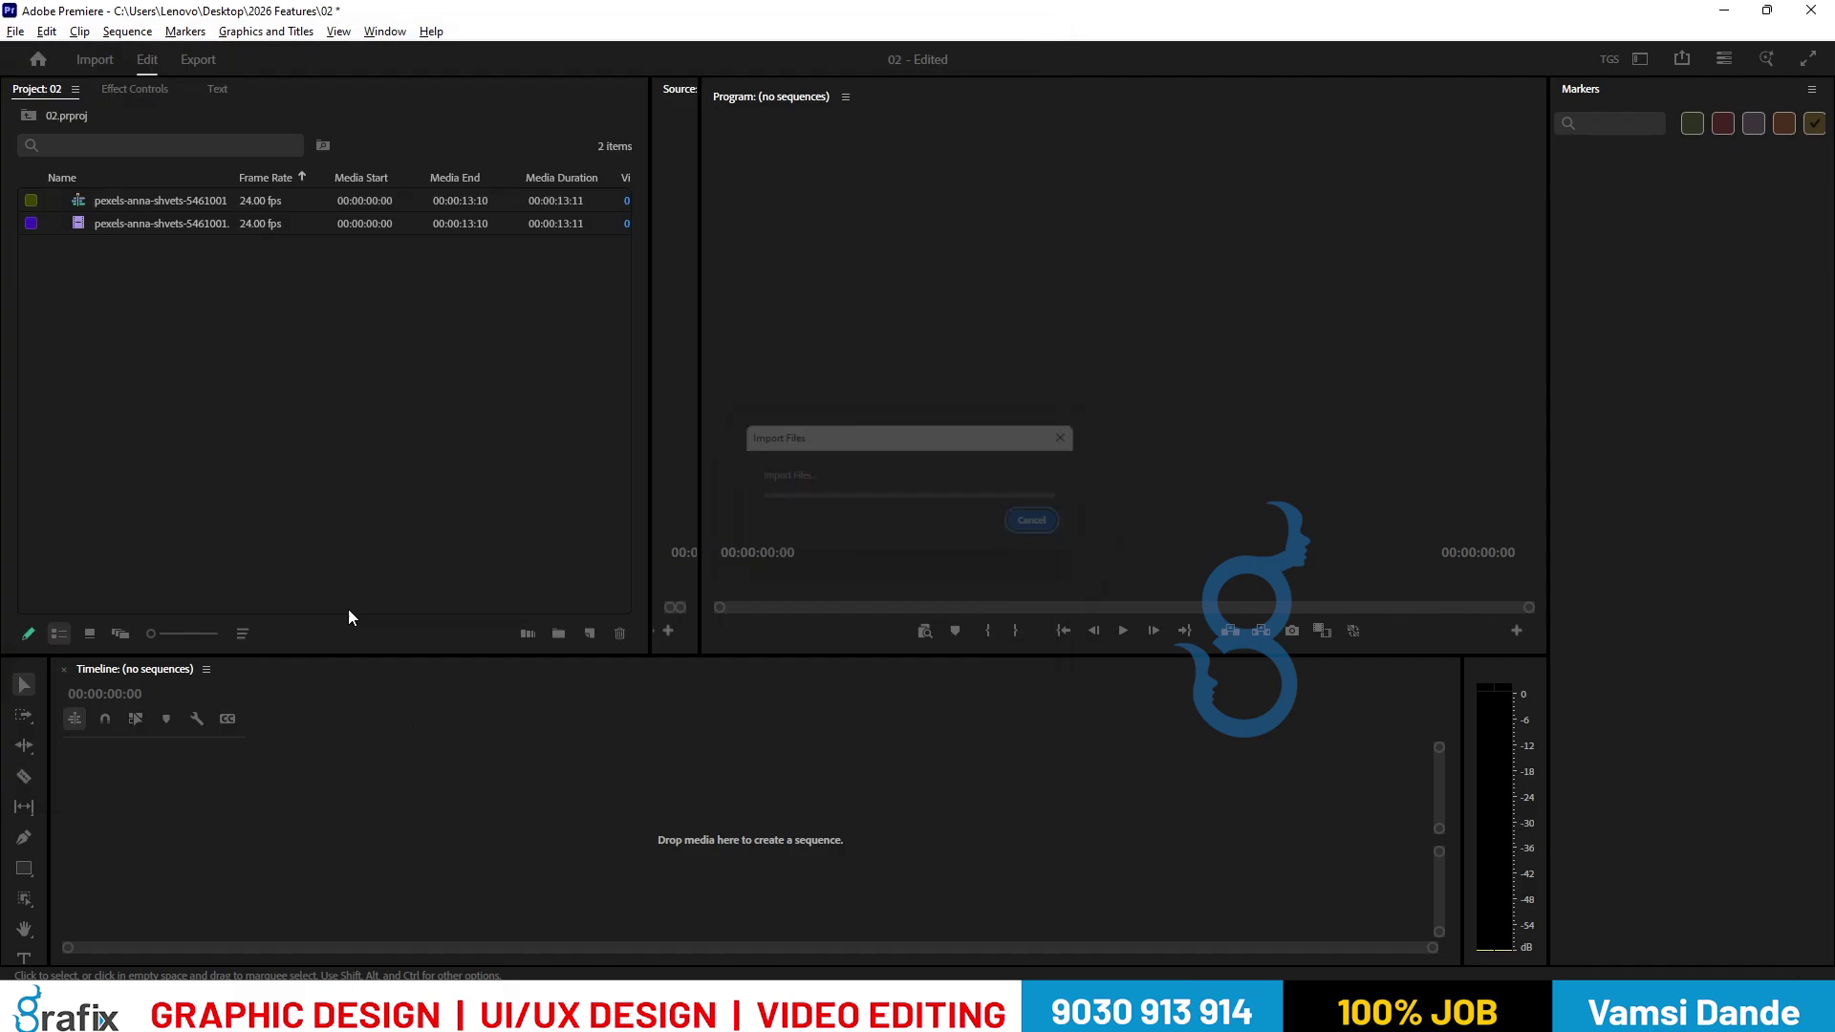
Create a new sequence from 3207126058.mp4 and preview its opening frames.
left_click_drag(111, 203, 218, 793)
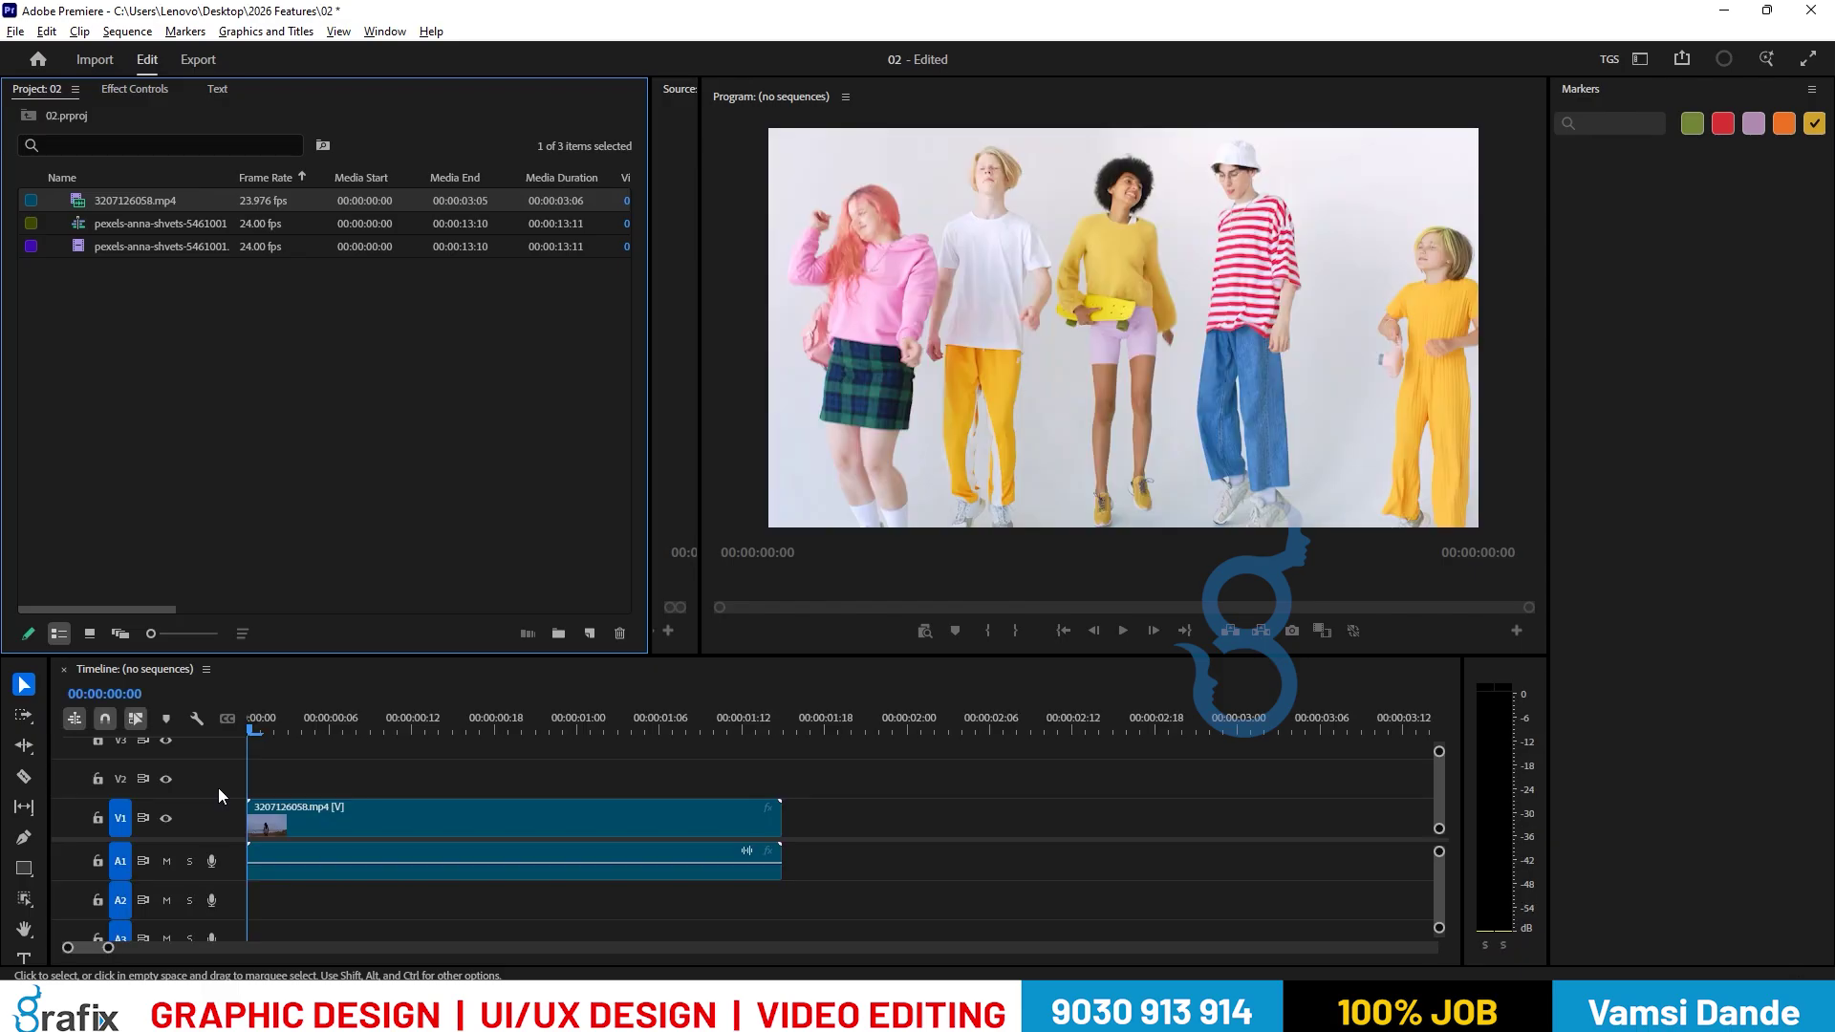
left_click(332, 731)
left_click_drag(338, 731, 191, 738)
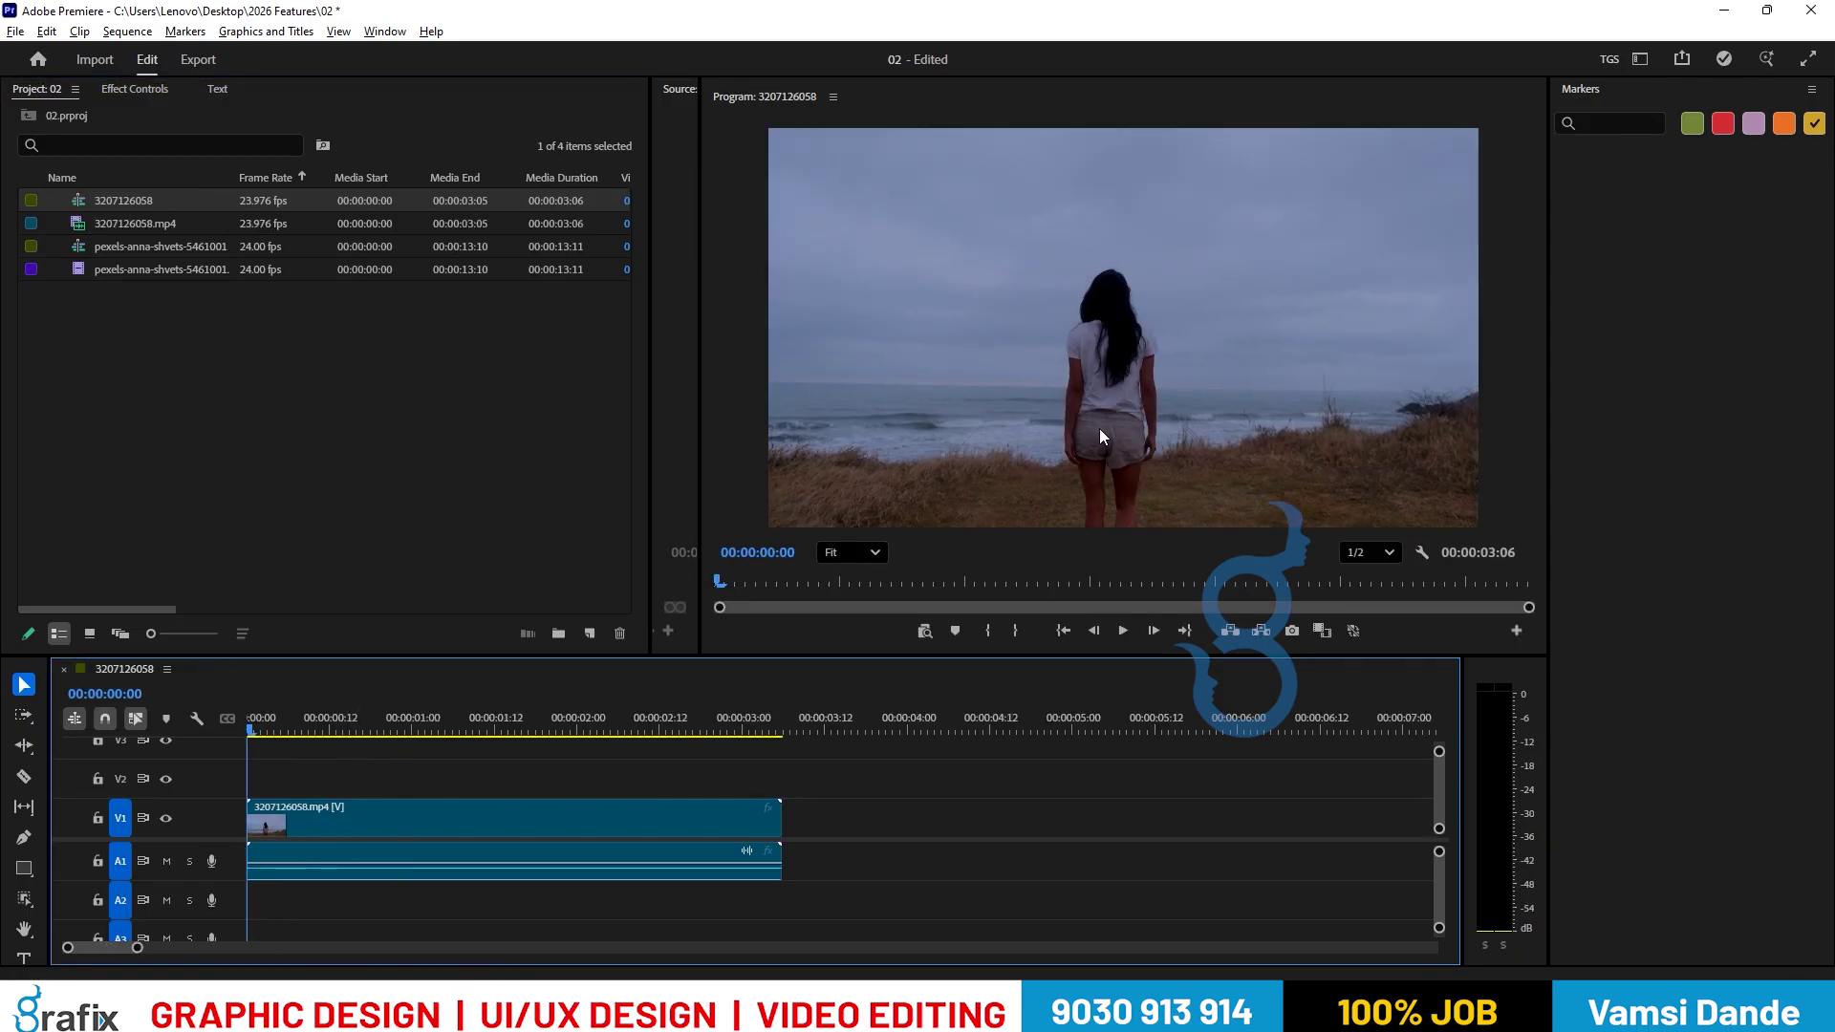
Import Pexels Videos 2084217 and place it on track V2 at the start of the sequence.
double_click(109, 401)
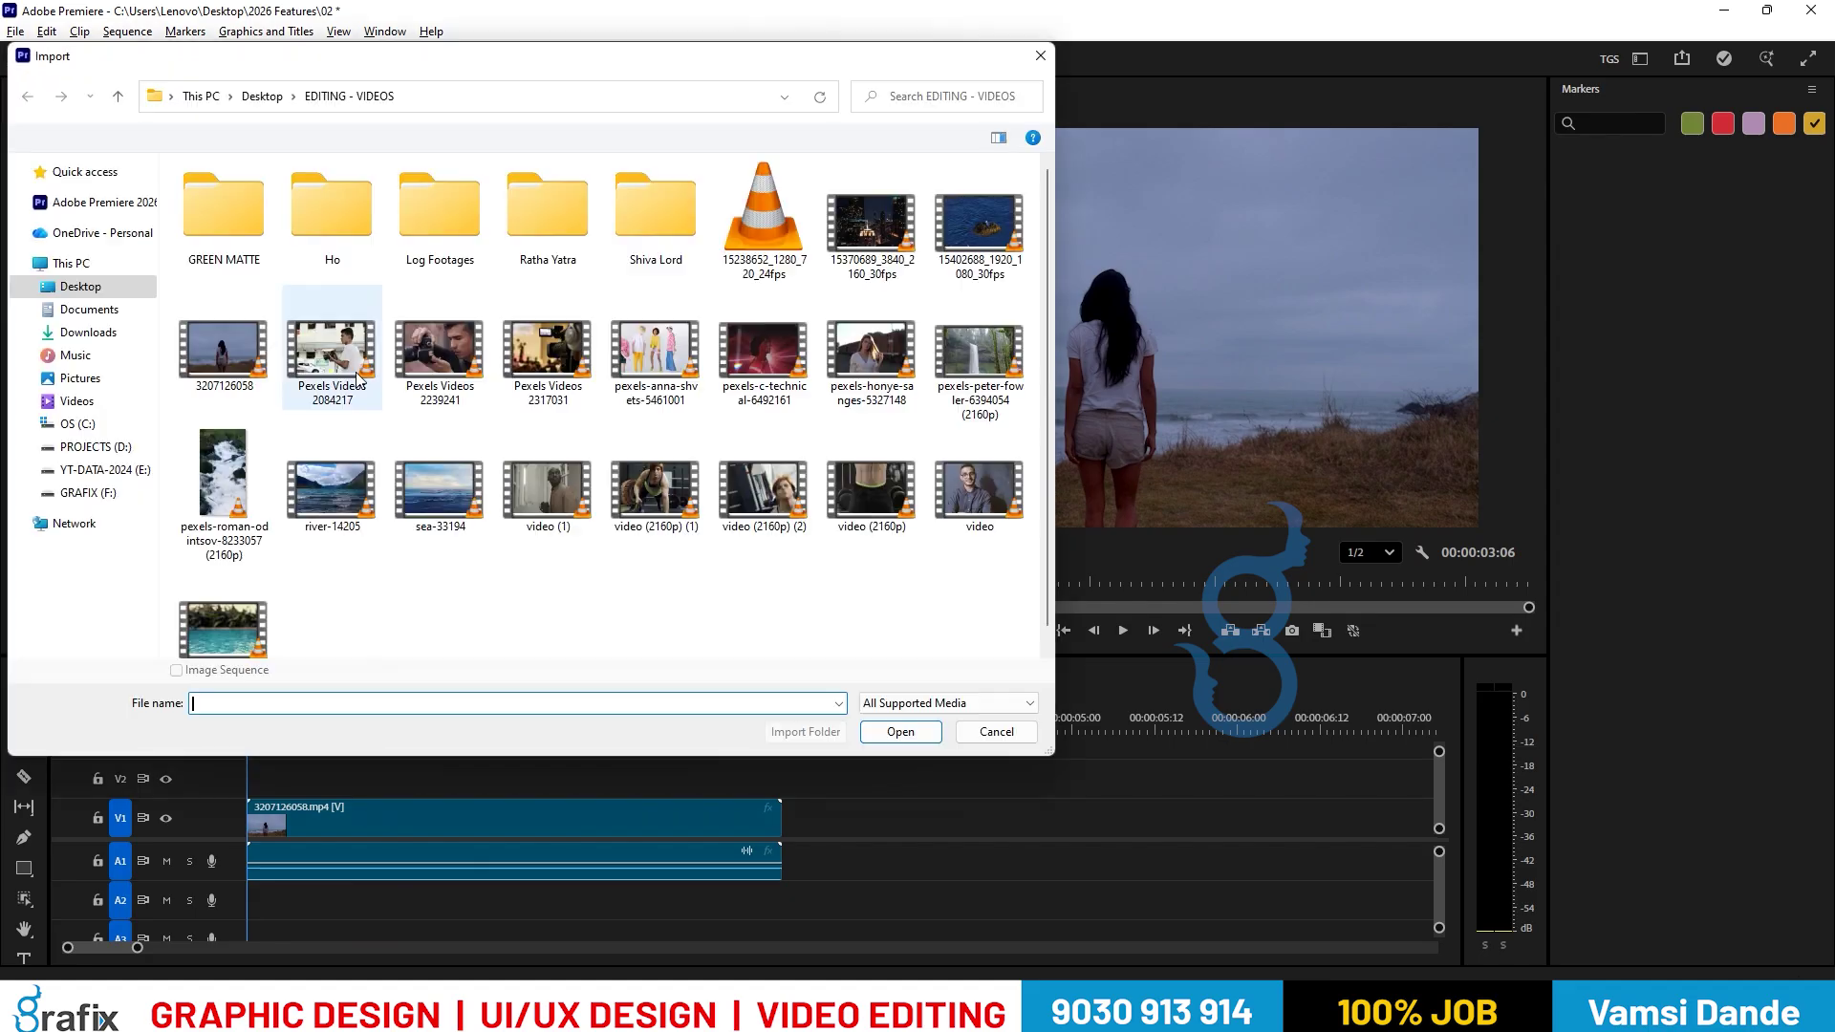
left_click(352, 381)
double_click(352, 380)
left_click_drag(139, 246, 253, 786)
Delete the 3207126058.mp4 clip from the timeline and move the Pexels Videos 2084217 clip down to track V1.
left_click(319, 820)
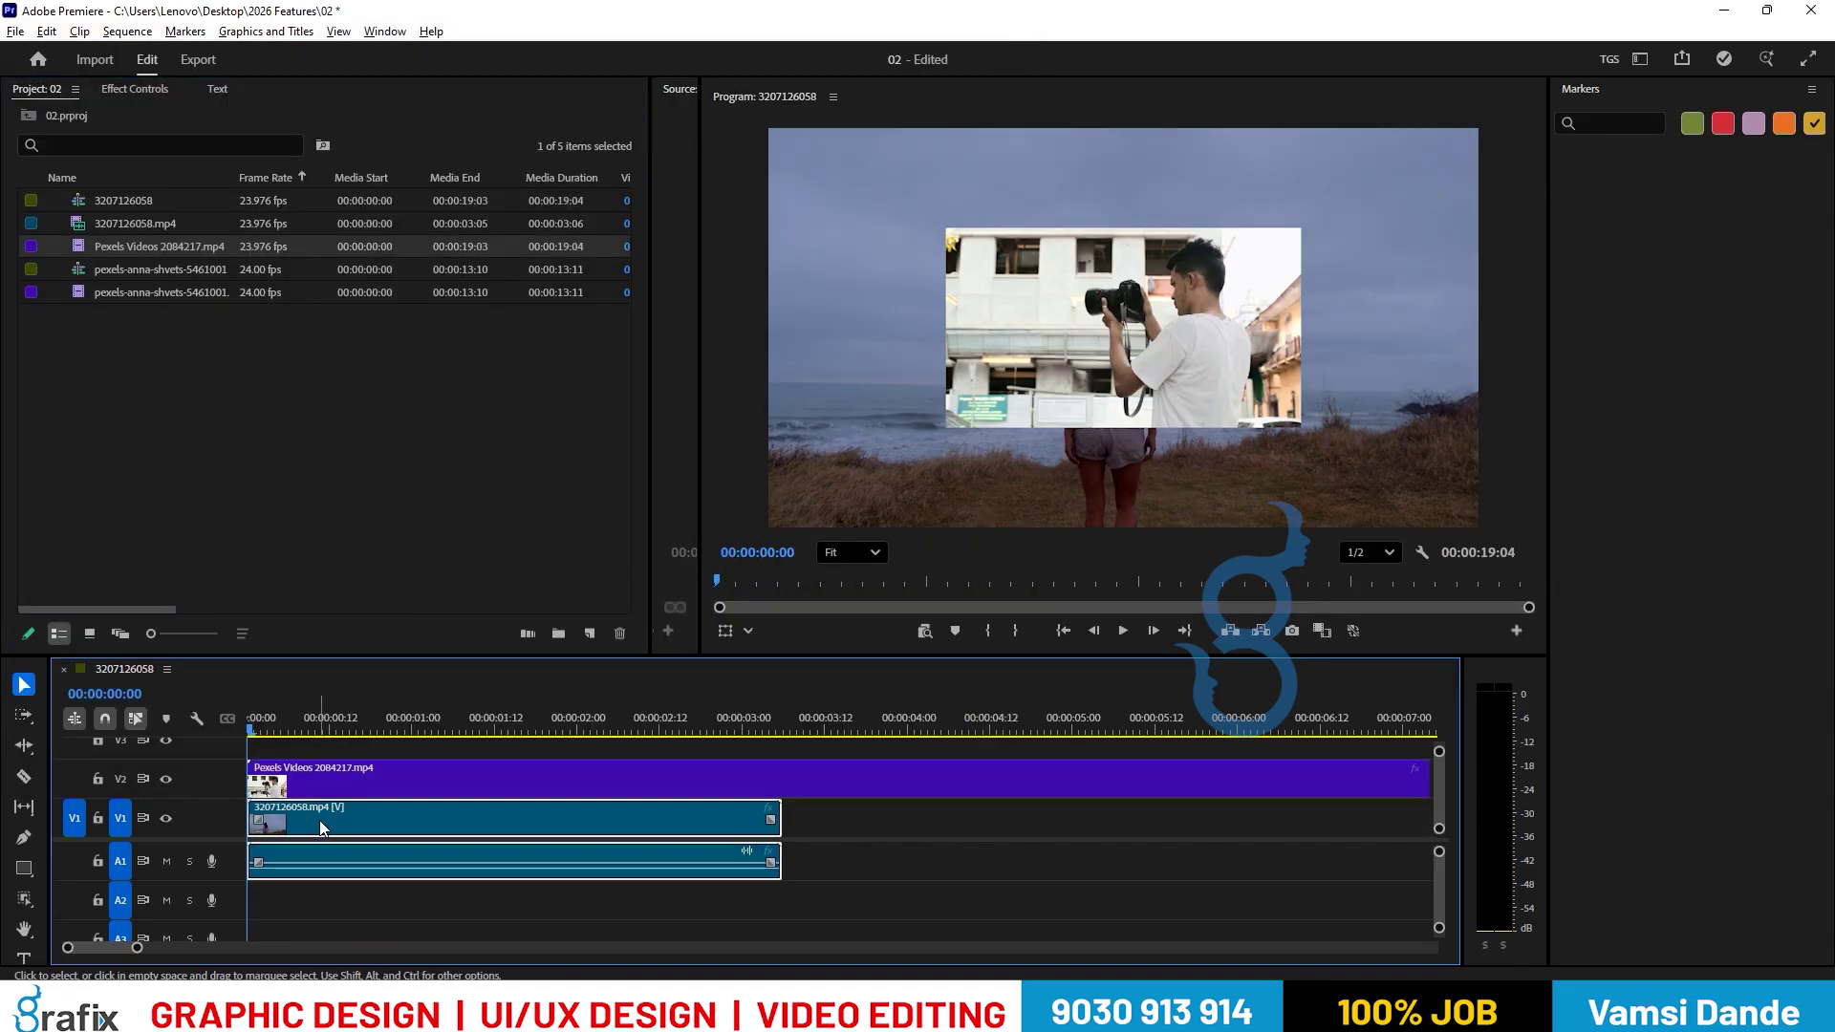
key("Delete")
left_click_drag(378, 779, 365, 820)
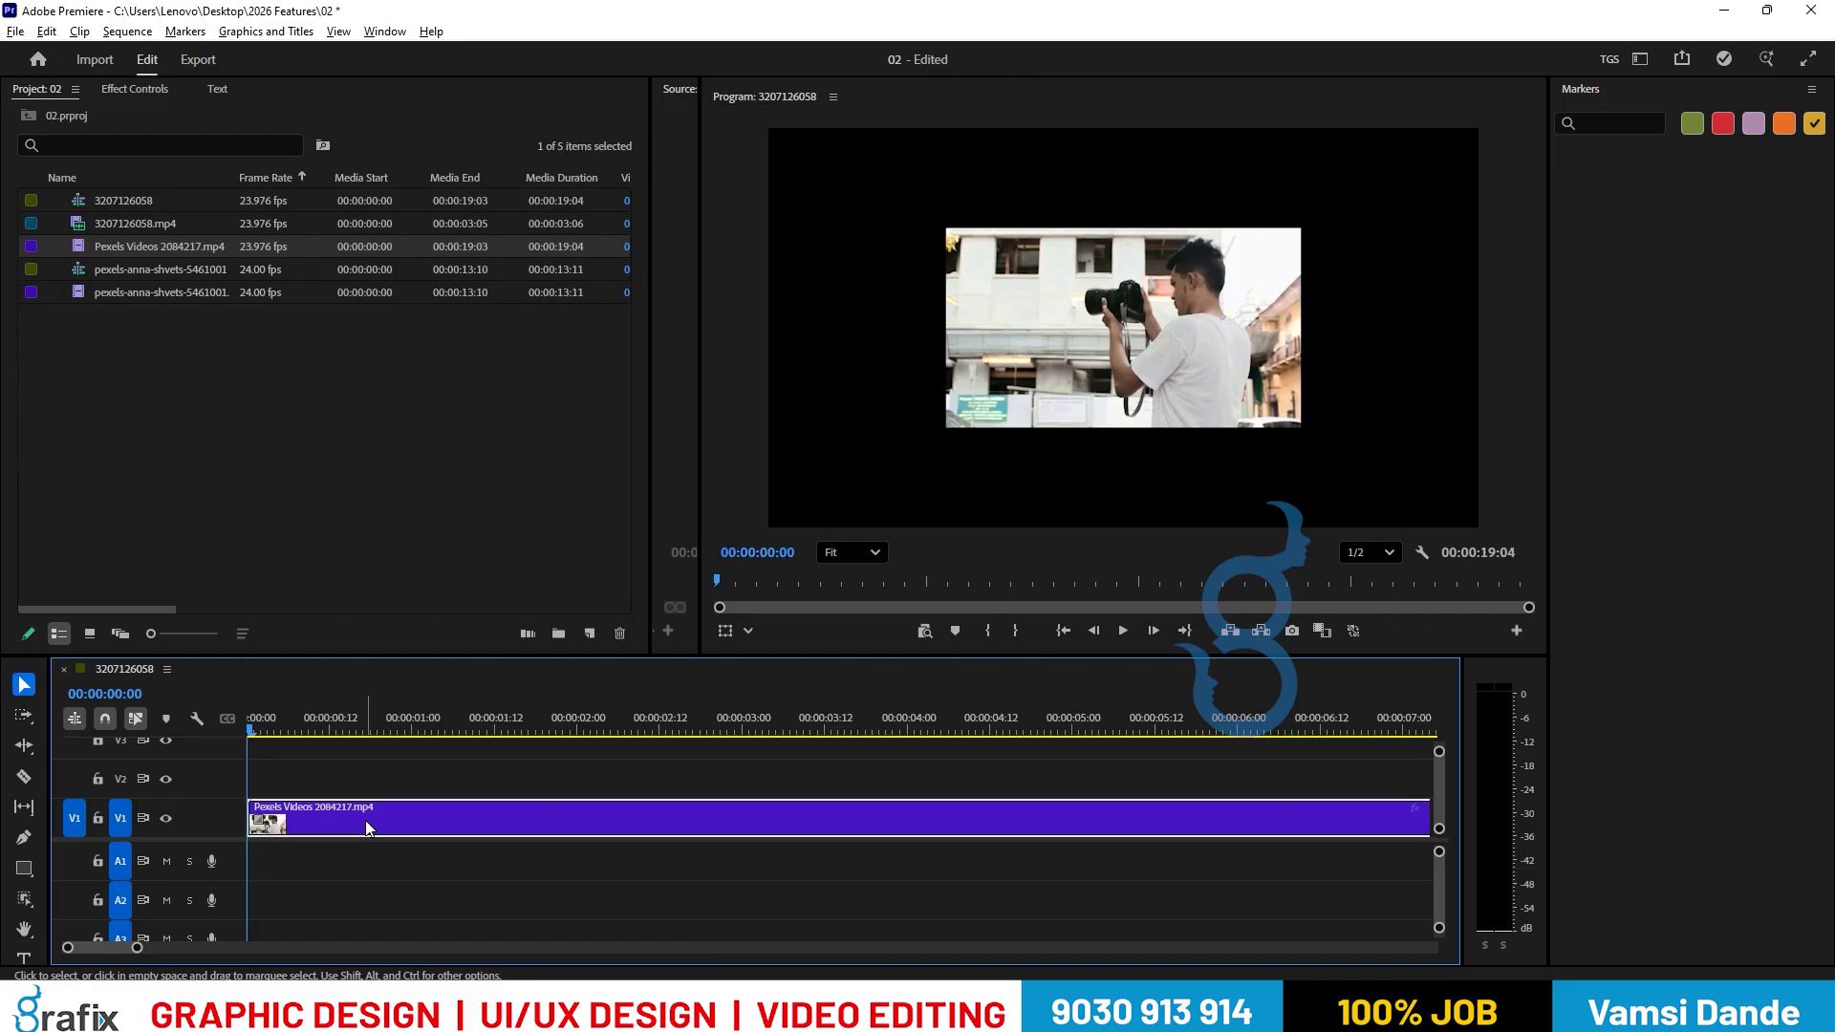
Fit the Pexels Videos 2084217 clip to the sequence frame and briefly play it back.
right_click(366, 820)
left_click(435, 778)
key("space")
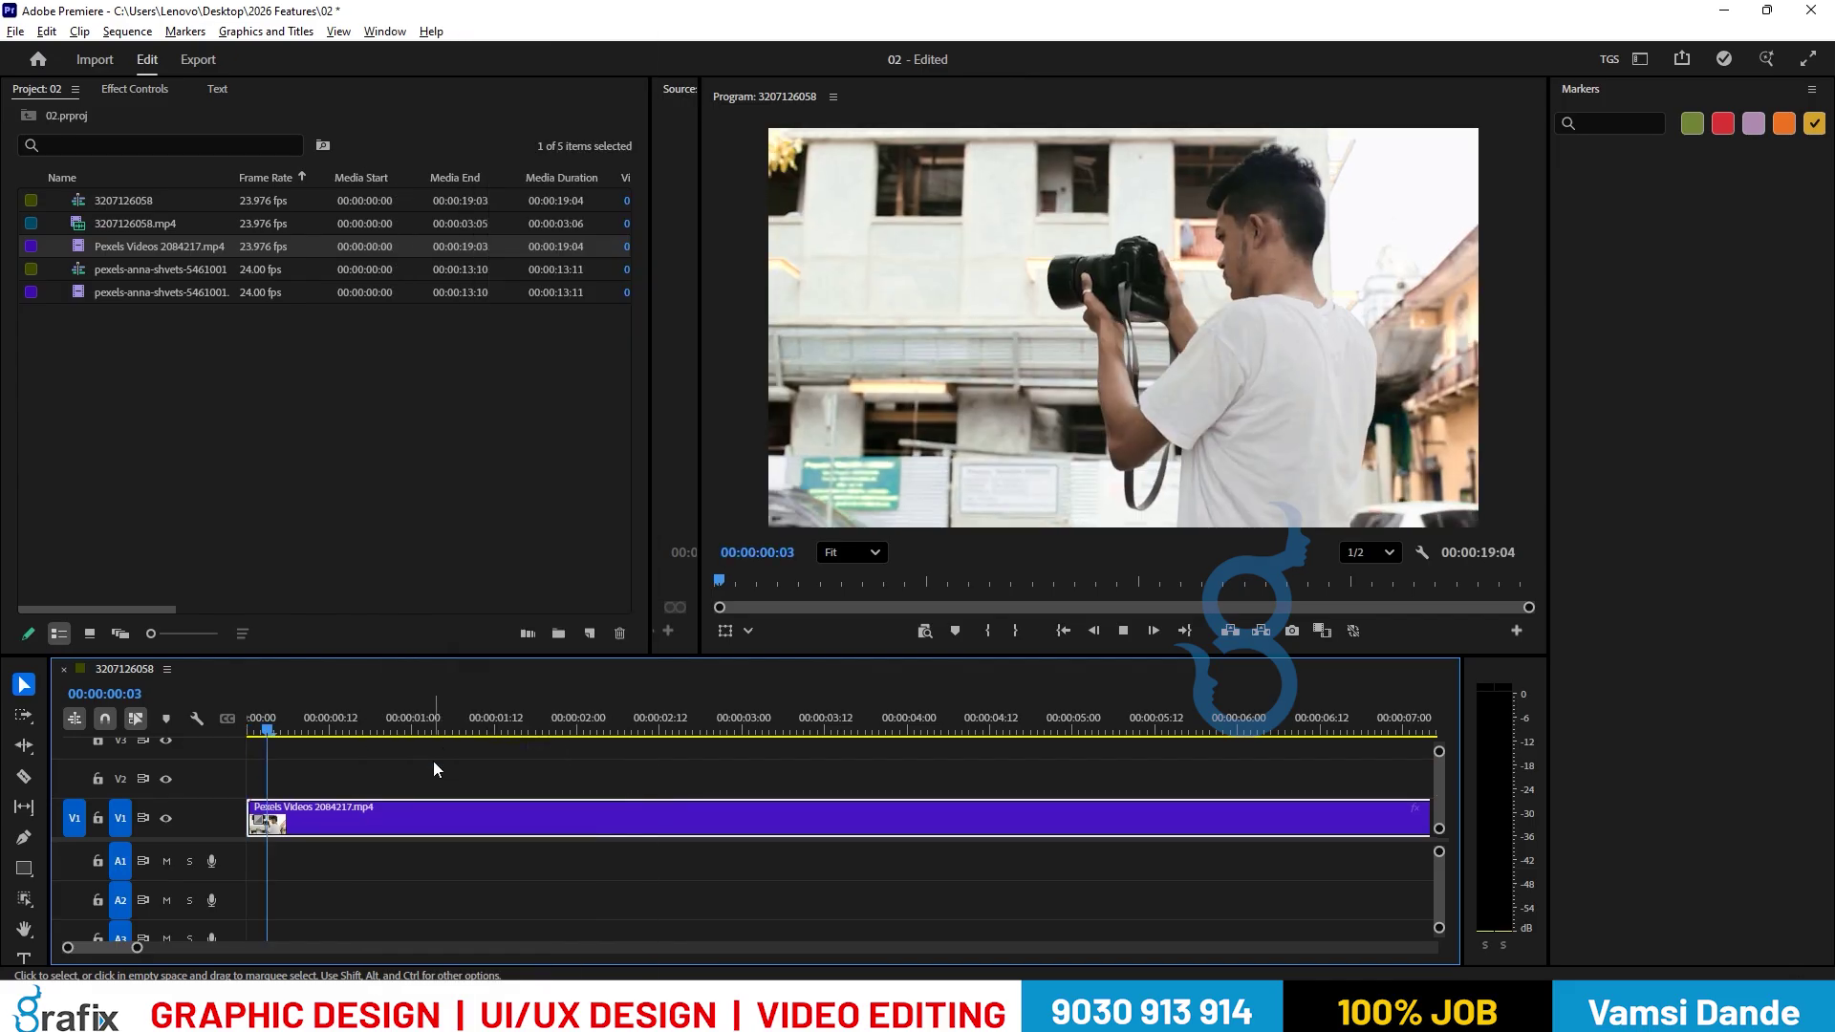
key("space")
Draw a circular mask with the Ellipse Mask Tool and position it over the man's face.
left_click(24, 898)
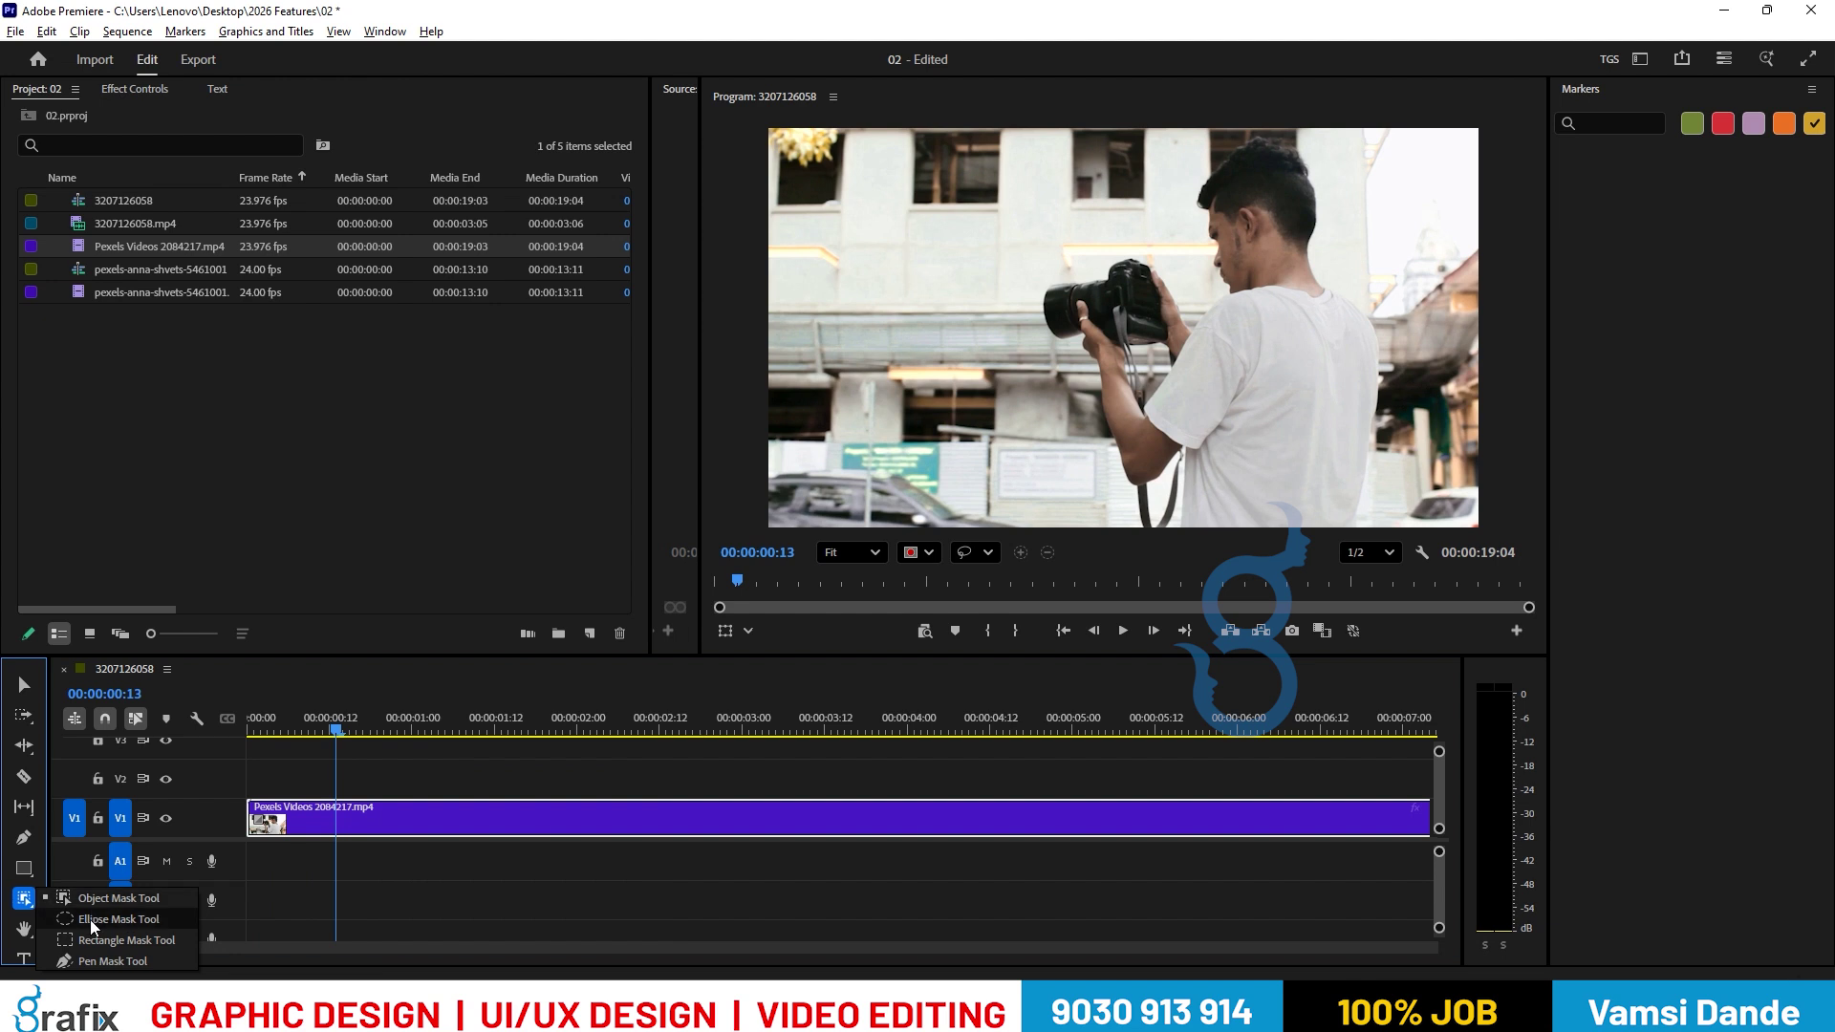
left_click(153, 940)
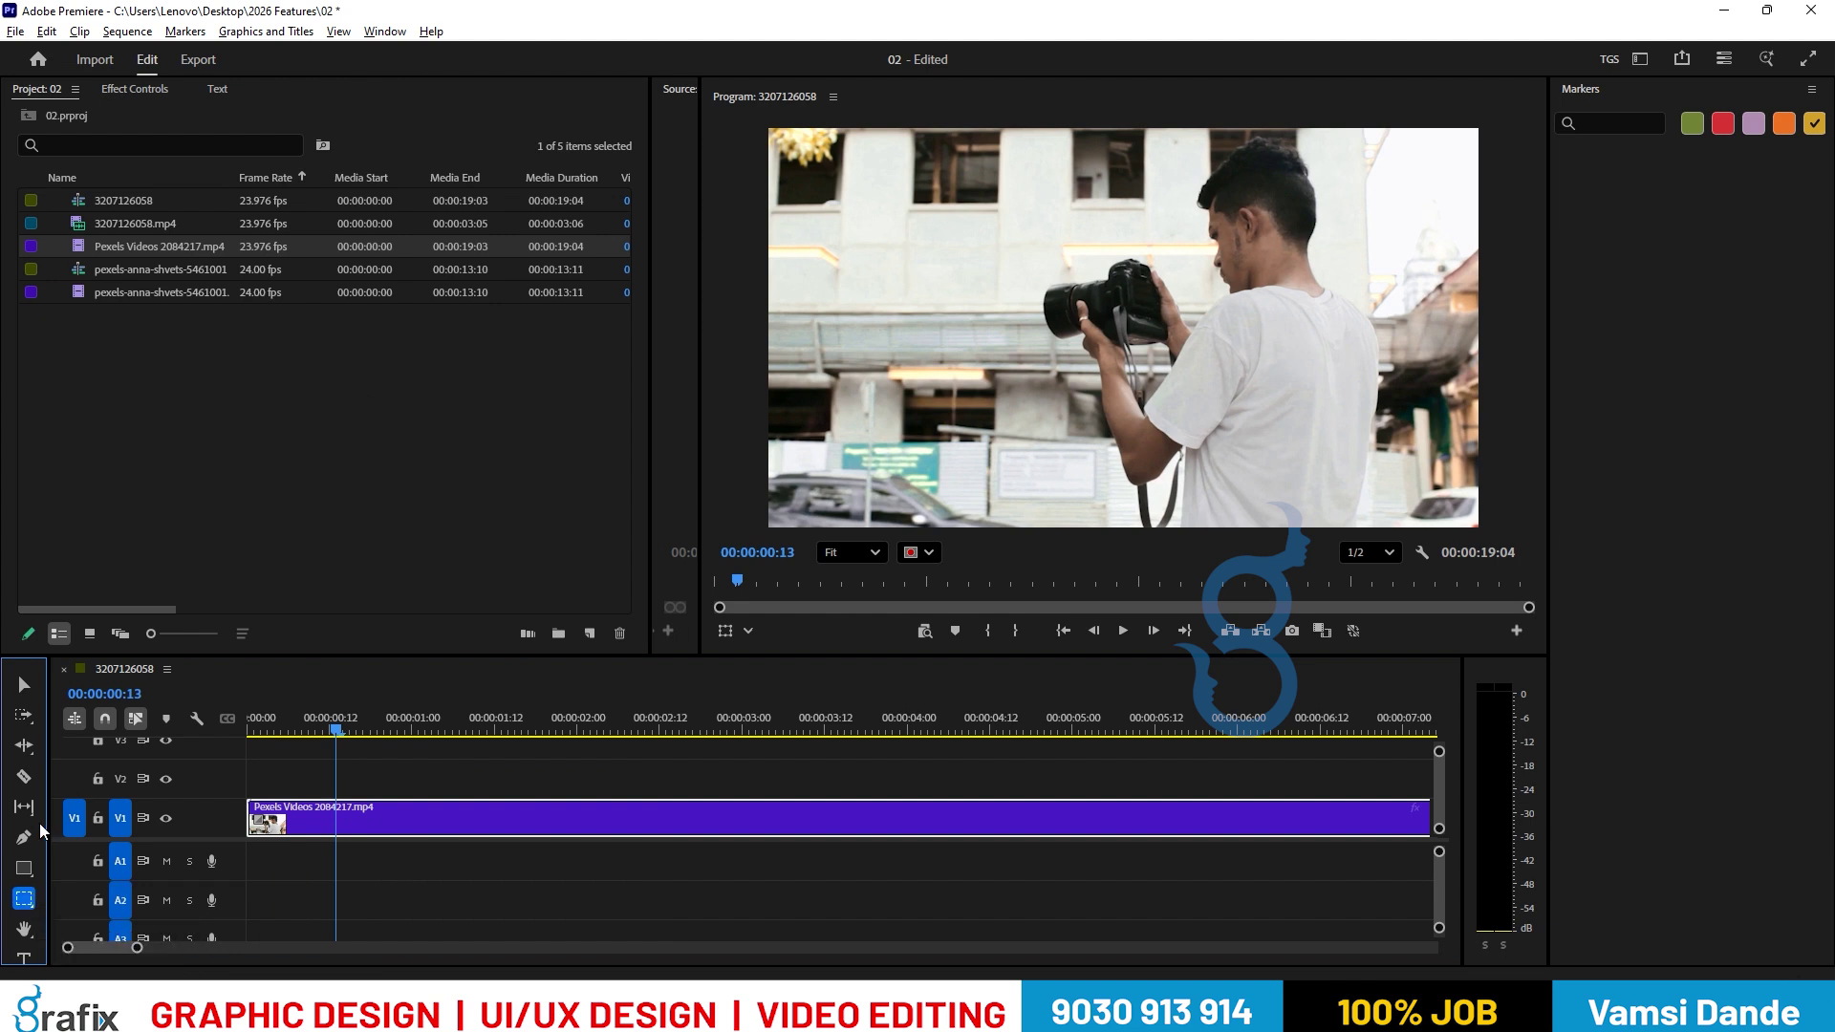
left_click(24, 898)
left_click(80, 919)
left_click_drag(1181, 183, 1312, 314)
left_click_drag(1285, 246, 1276, 226)
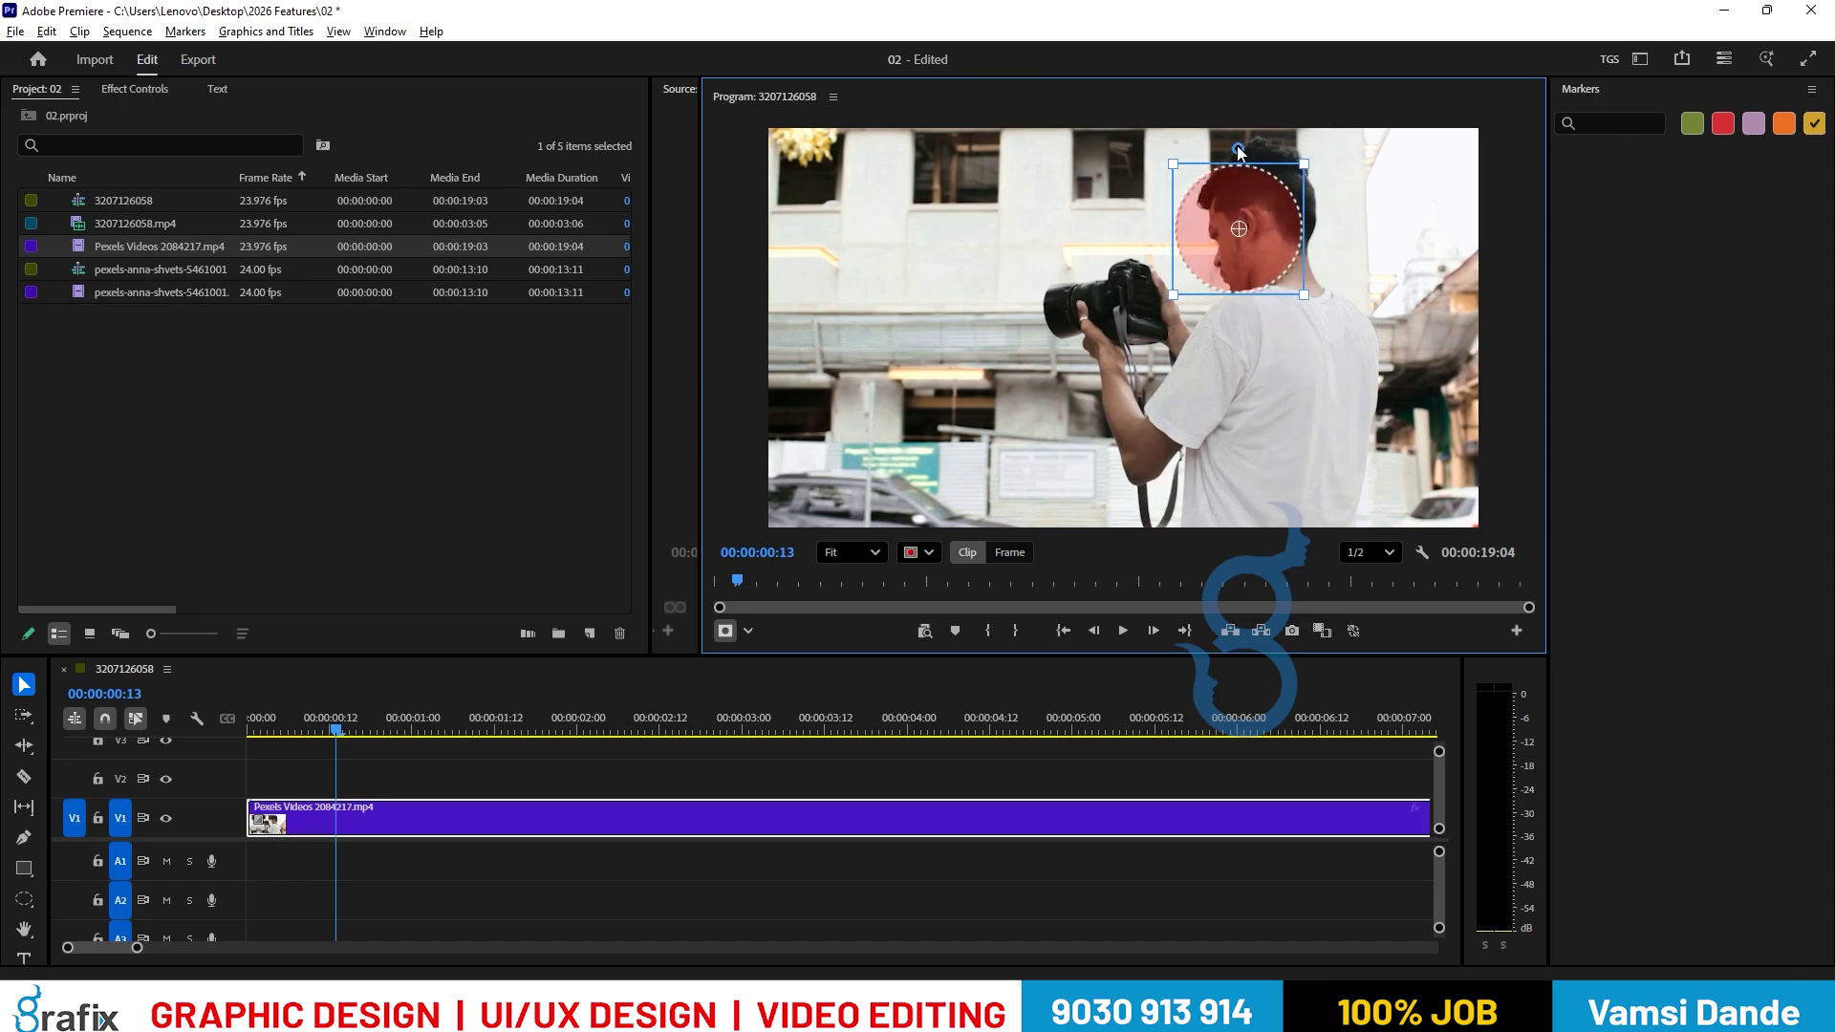
Feather the ellipse mask by about 209.7 and shrink it to fit the man's face.
left_click_drag(1239, 151, 1185, 143)
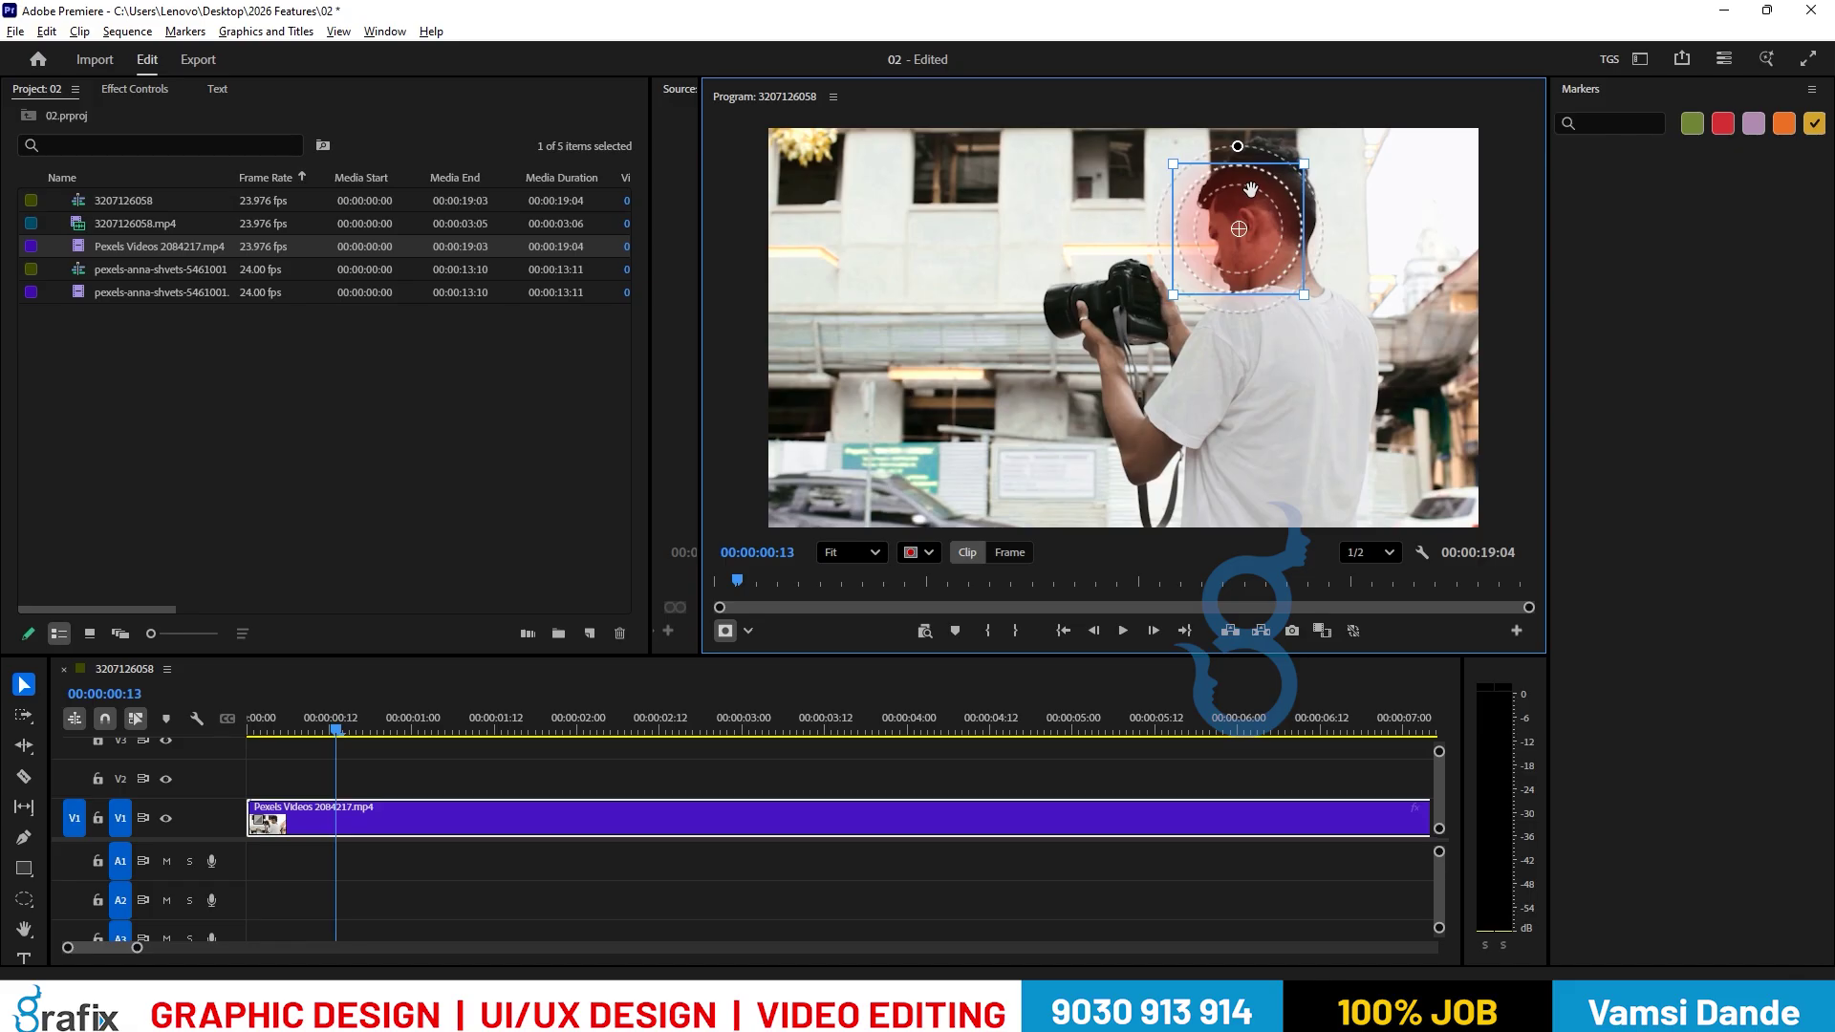
left_click_drag(1303, 164, 1282, 191)
left_click_drag(1242, 234, 1289, 180)
Show the mask's tracking settings at 00:00:00:04 and delete the ellipse mask from the clip.
left_click_drag(371, 730, 274, 736)
left_click(116, 92)
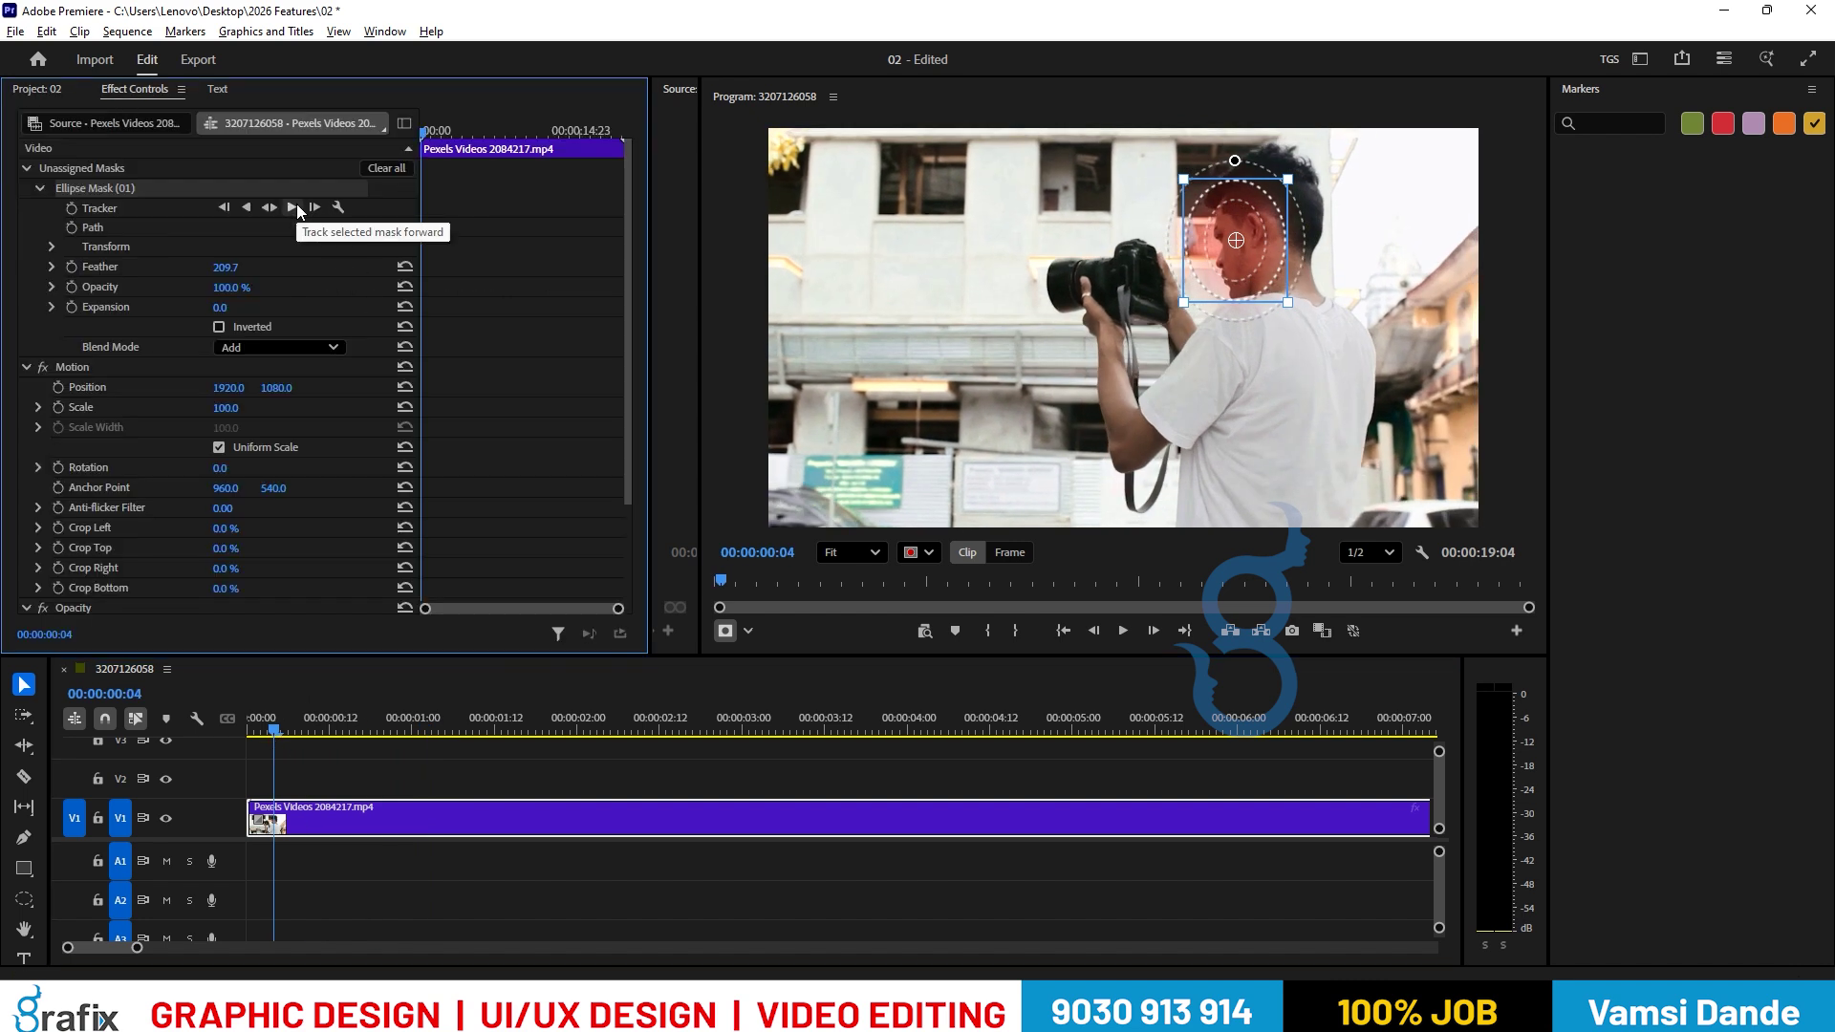
left_click(647, 847)
left_click(542, 822)
left_click(24, 898)
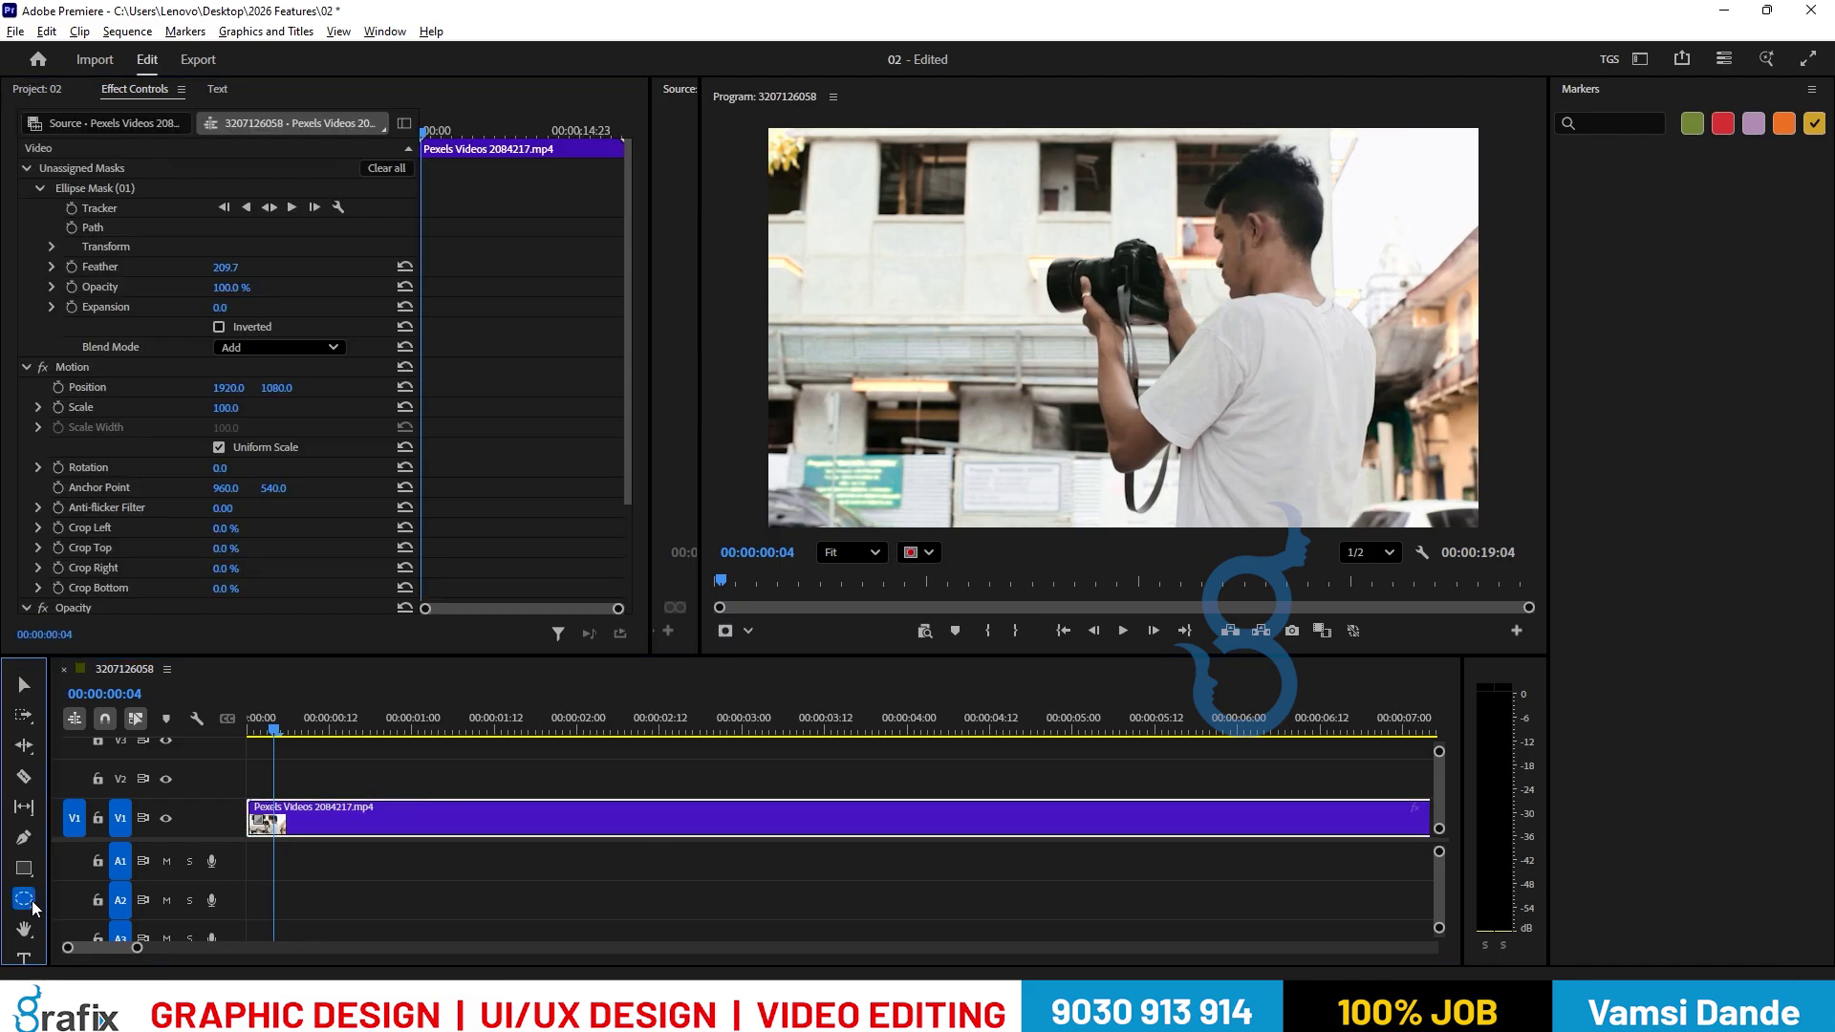
left_click(66, 187)
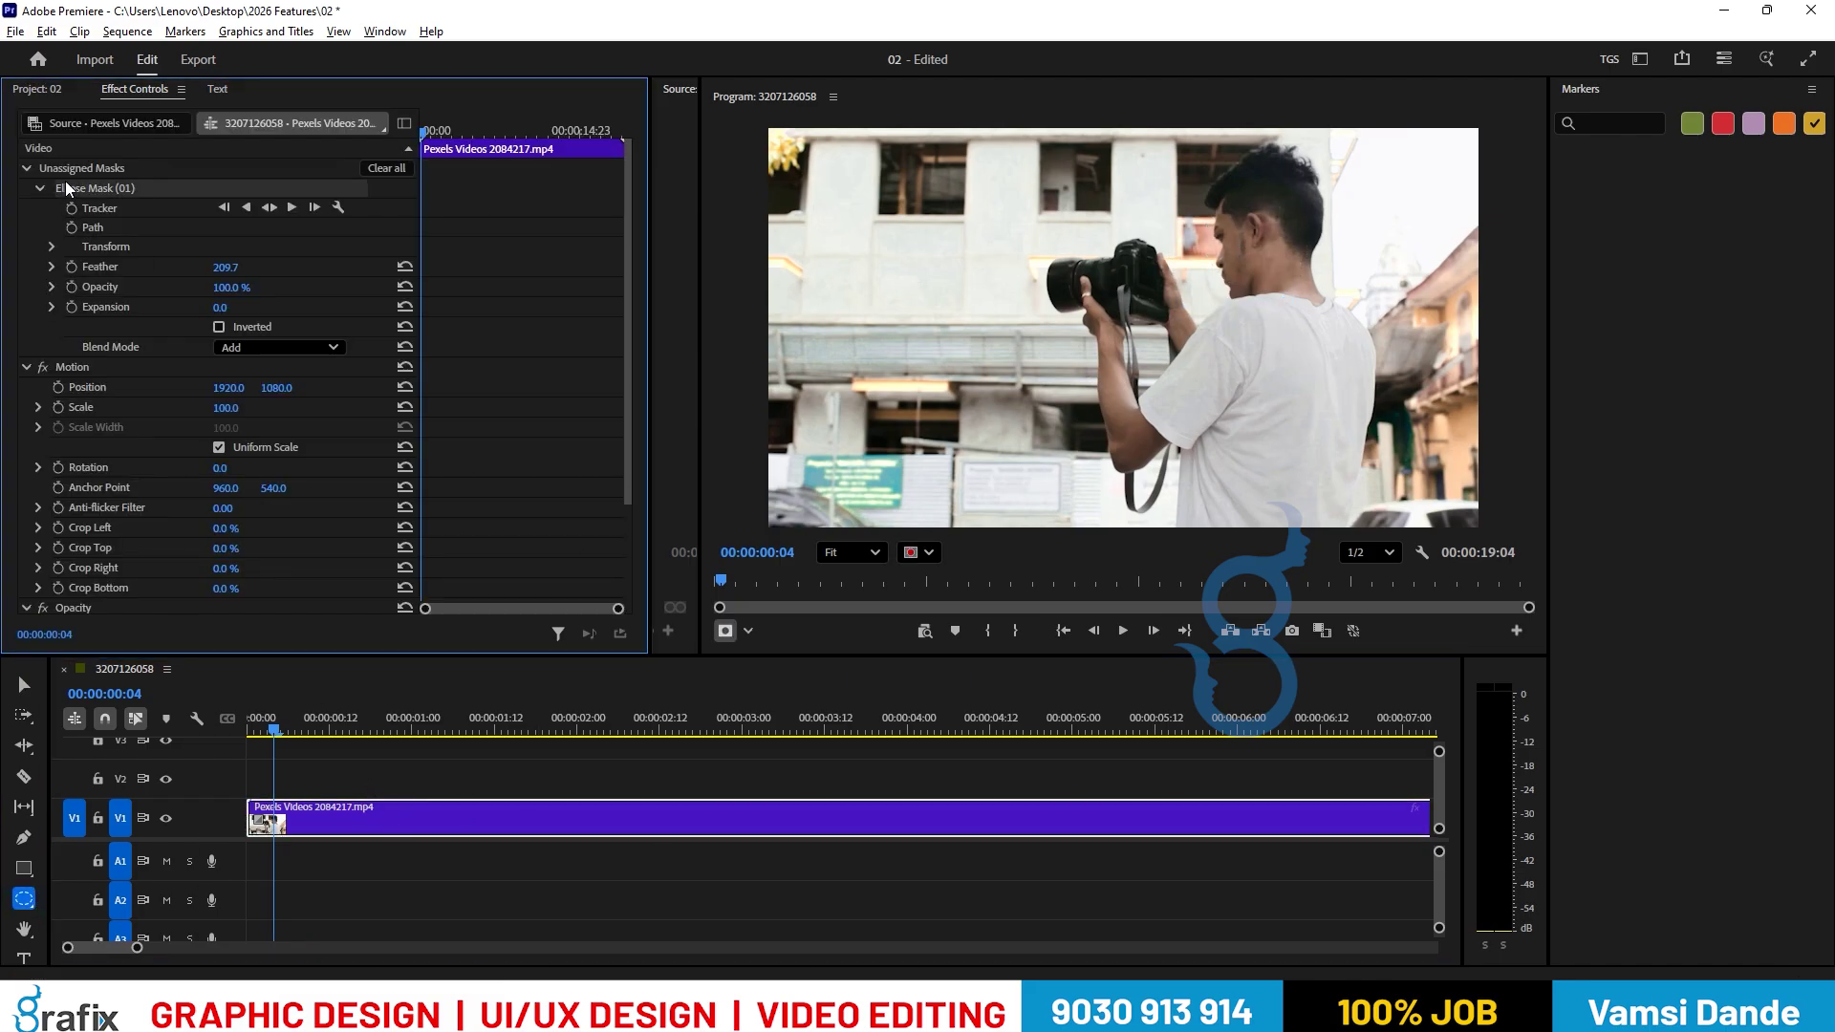
left_click(644, 318)
Switch to the notes to check the Film Impact Dashboard item, and return to Premiere Pro.
key("alt+Tab")
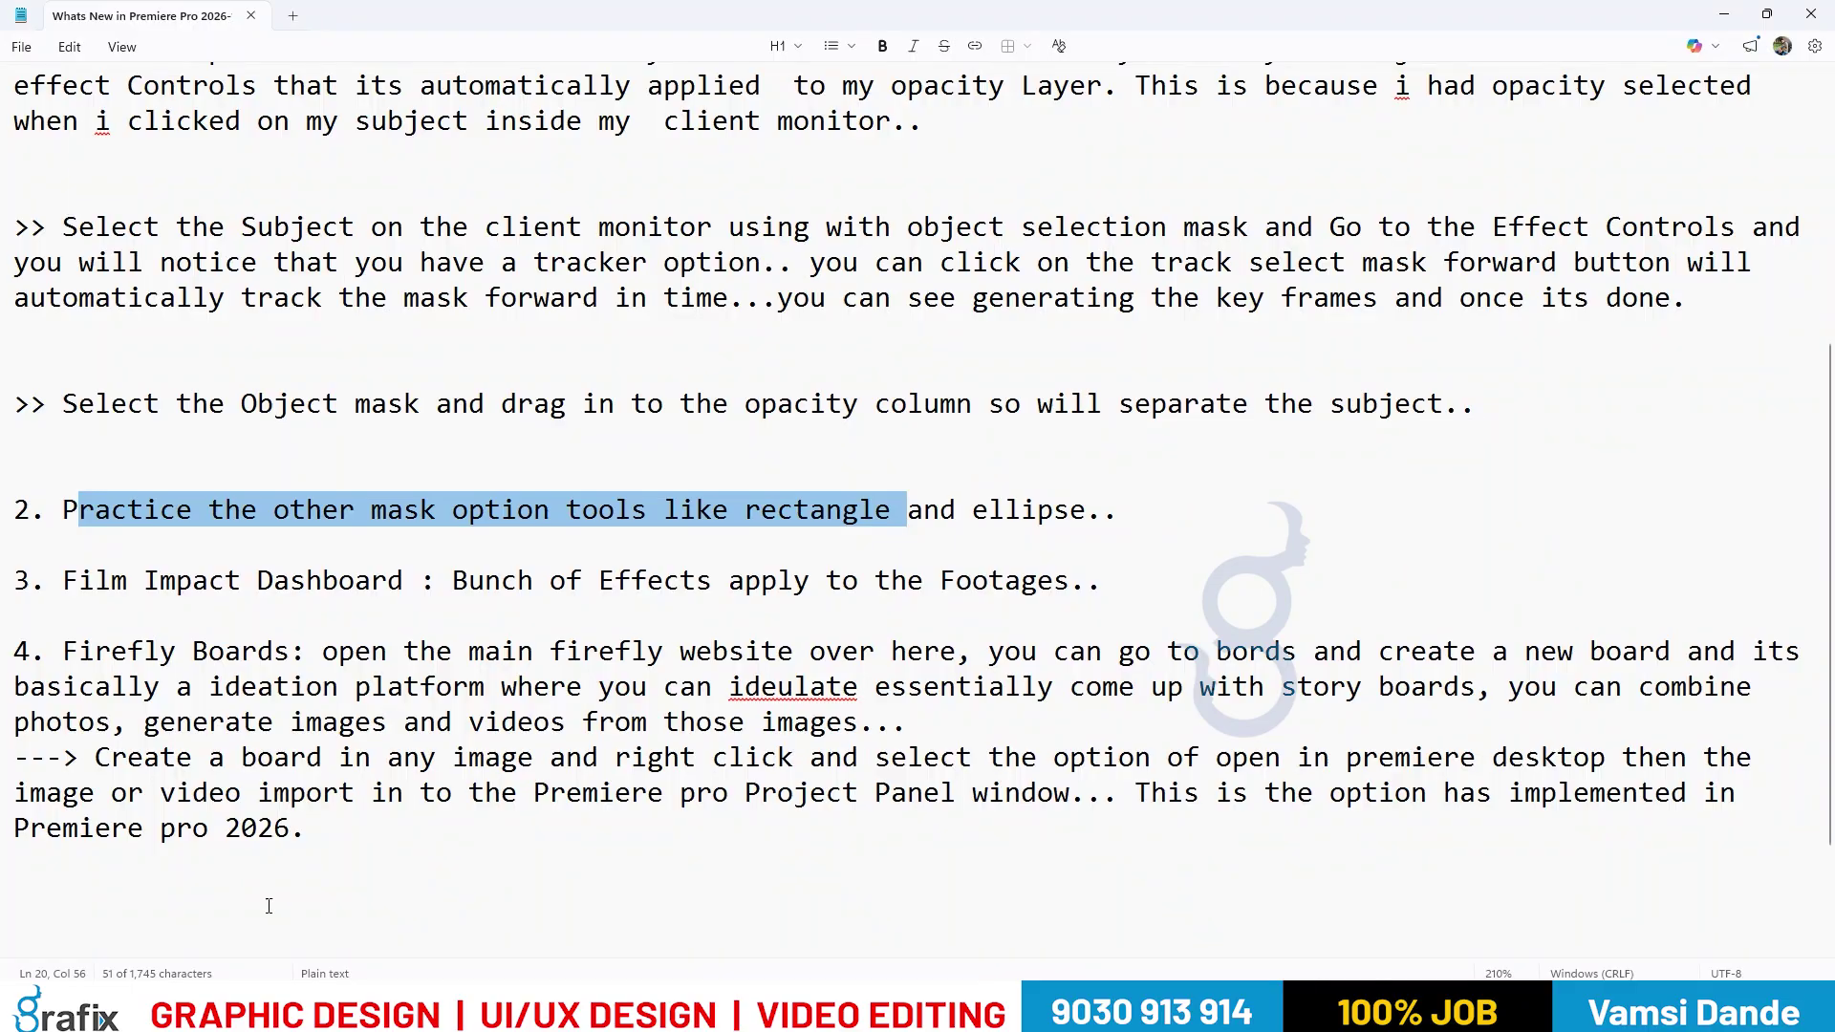
left_click_drag(127, 580, 275, 578)
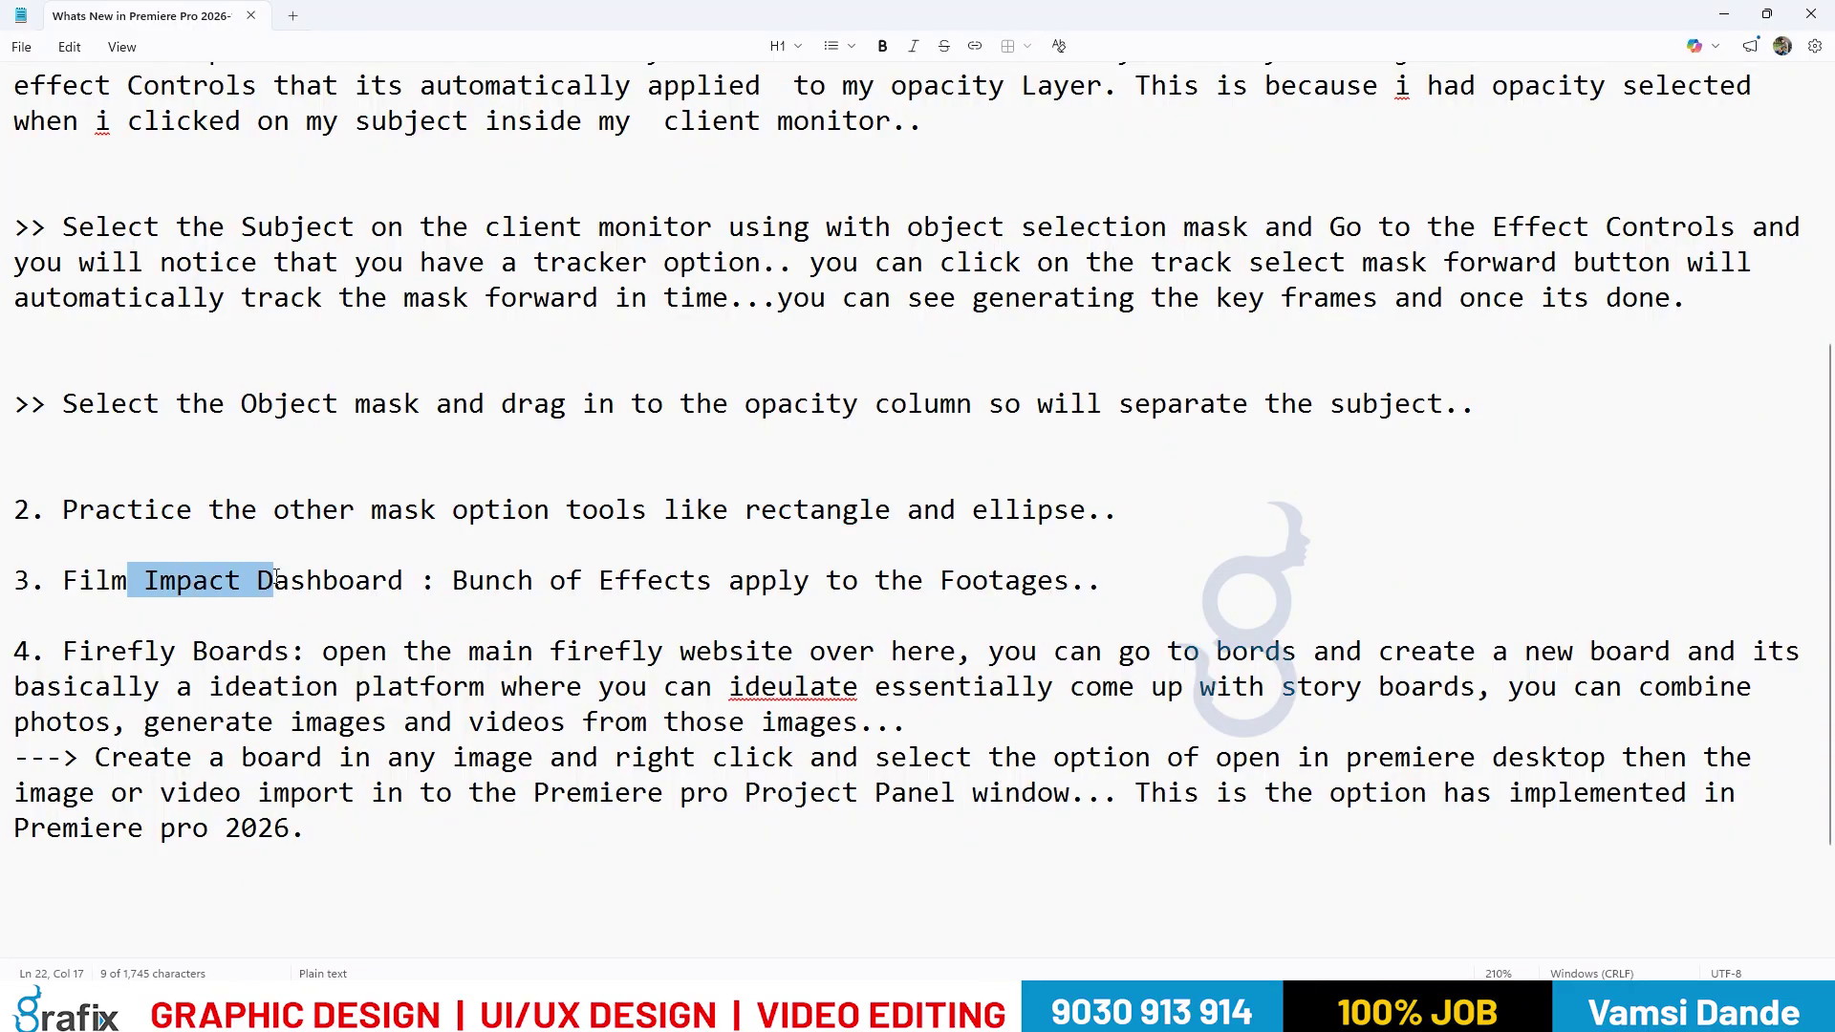
key("alt+Tab")
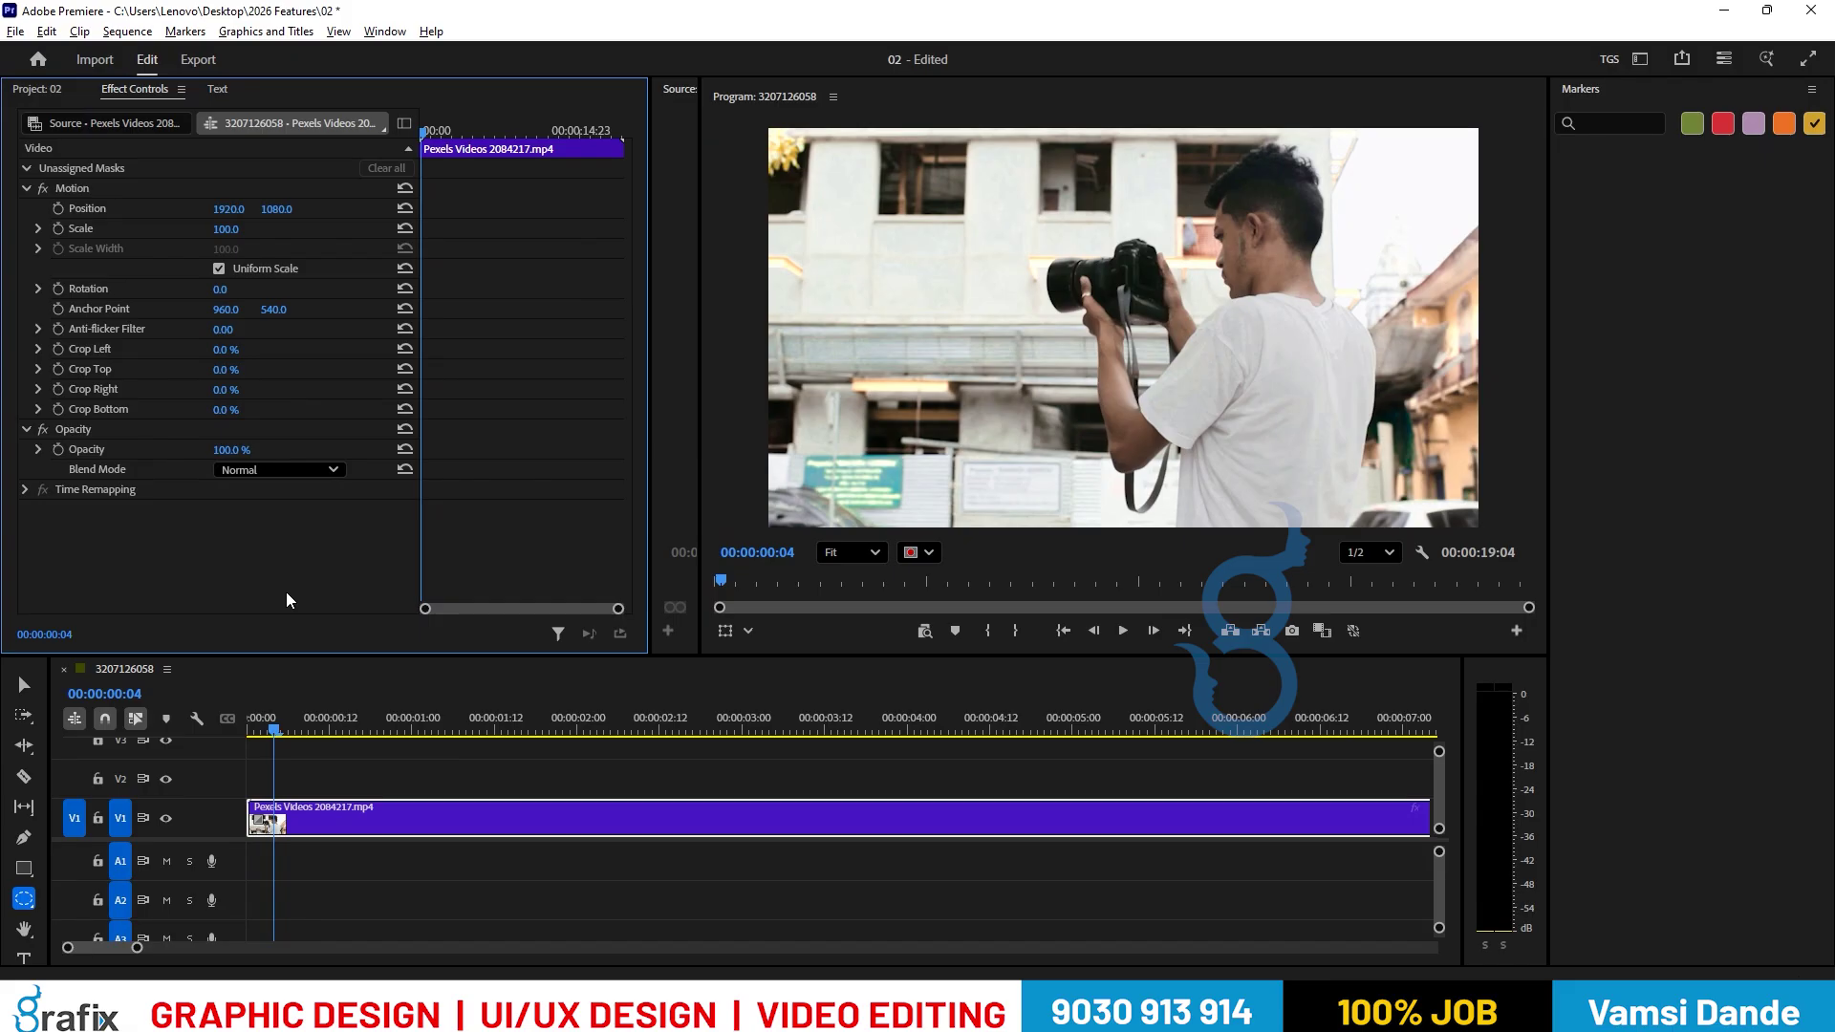
Split the clip at about 00:00:04:09, delete the remainder and select the shortened clip.
key("minus")
key("minus")
key("c")
left_click(674, 819)
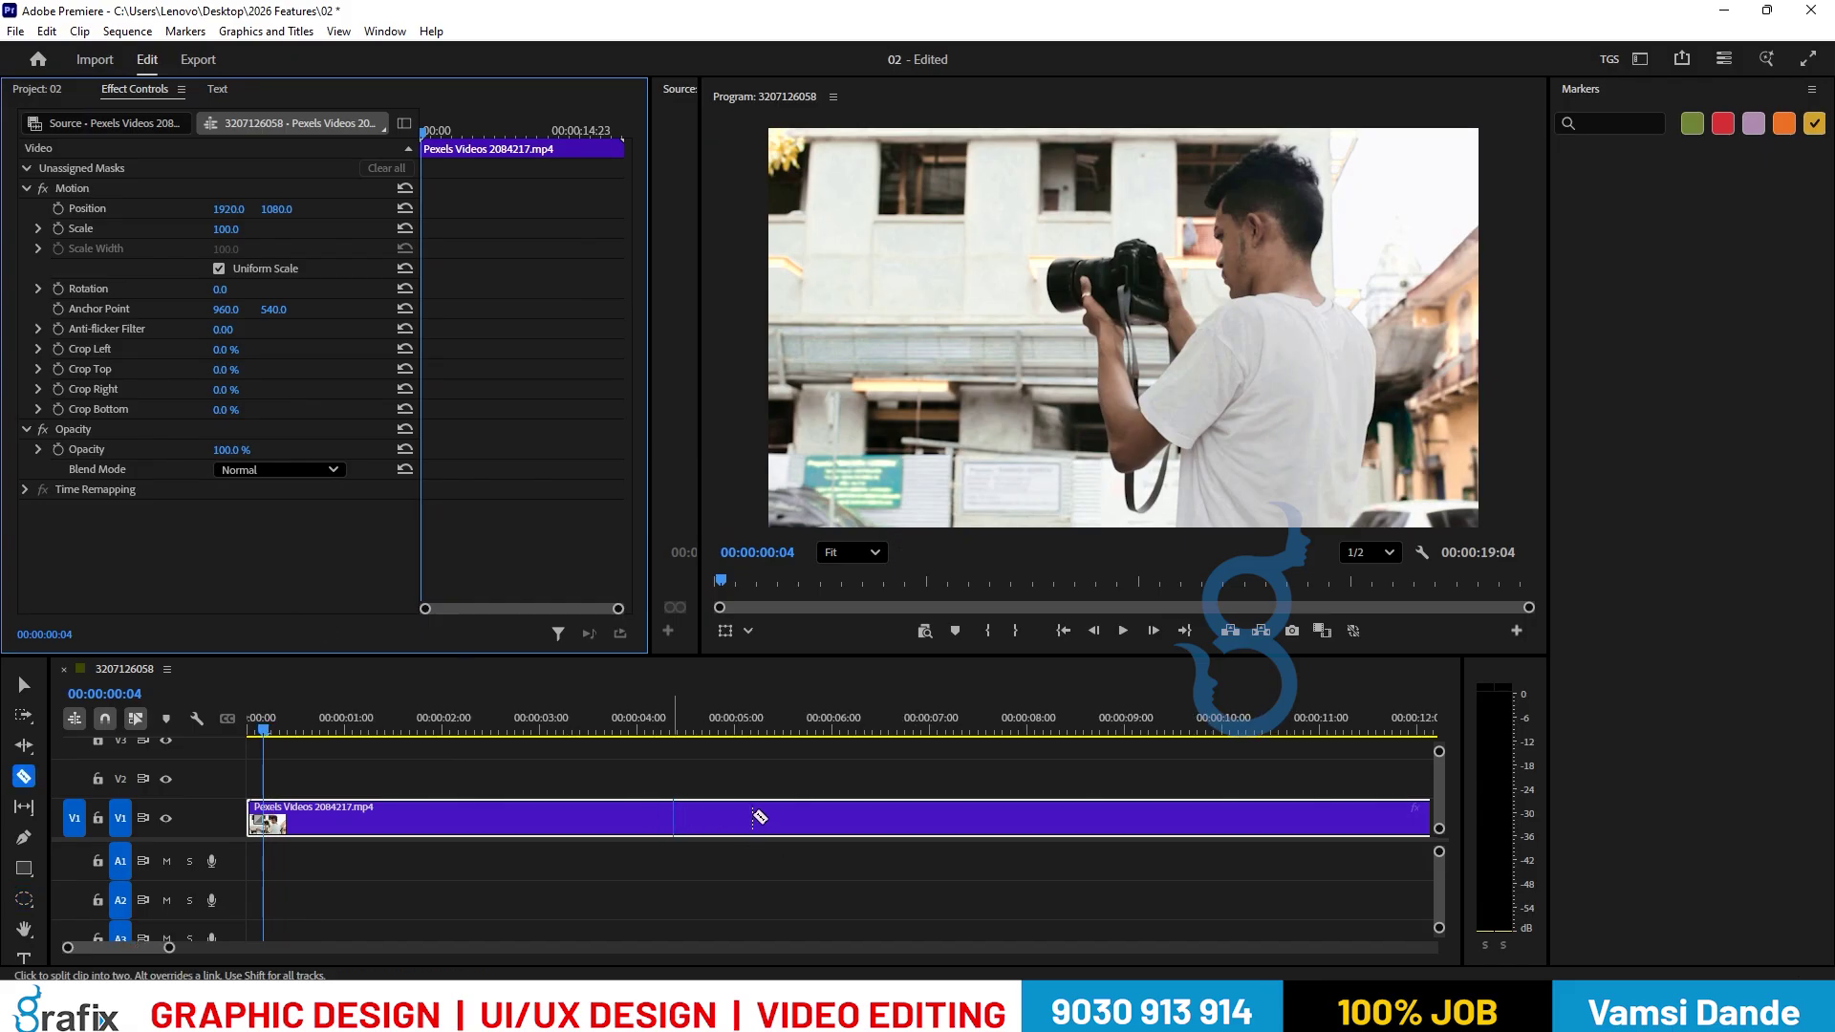
key("v")
left_click(743, 828)
key("Delete")
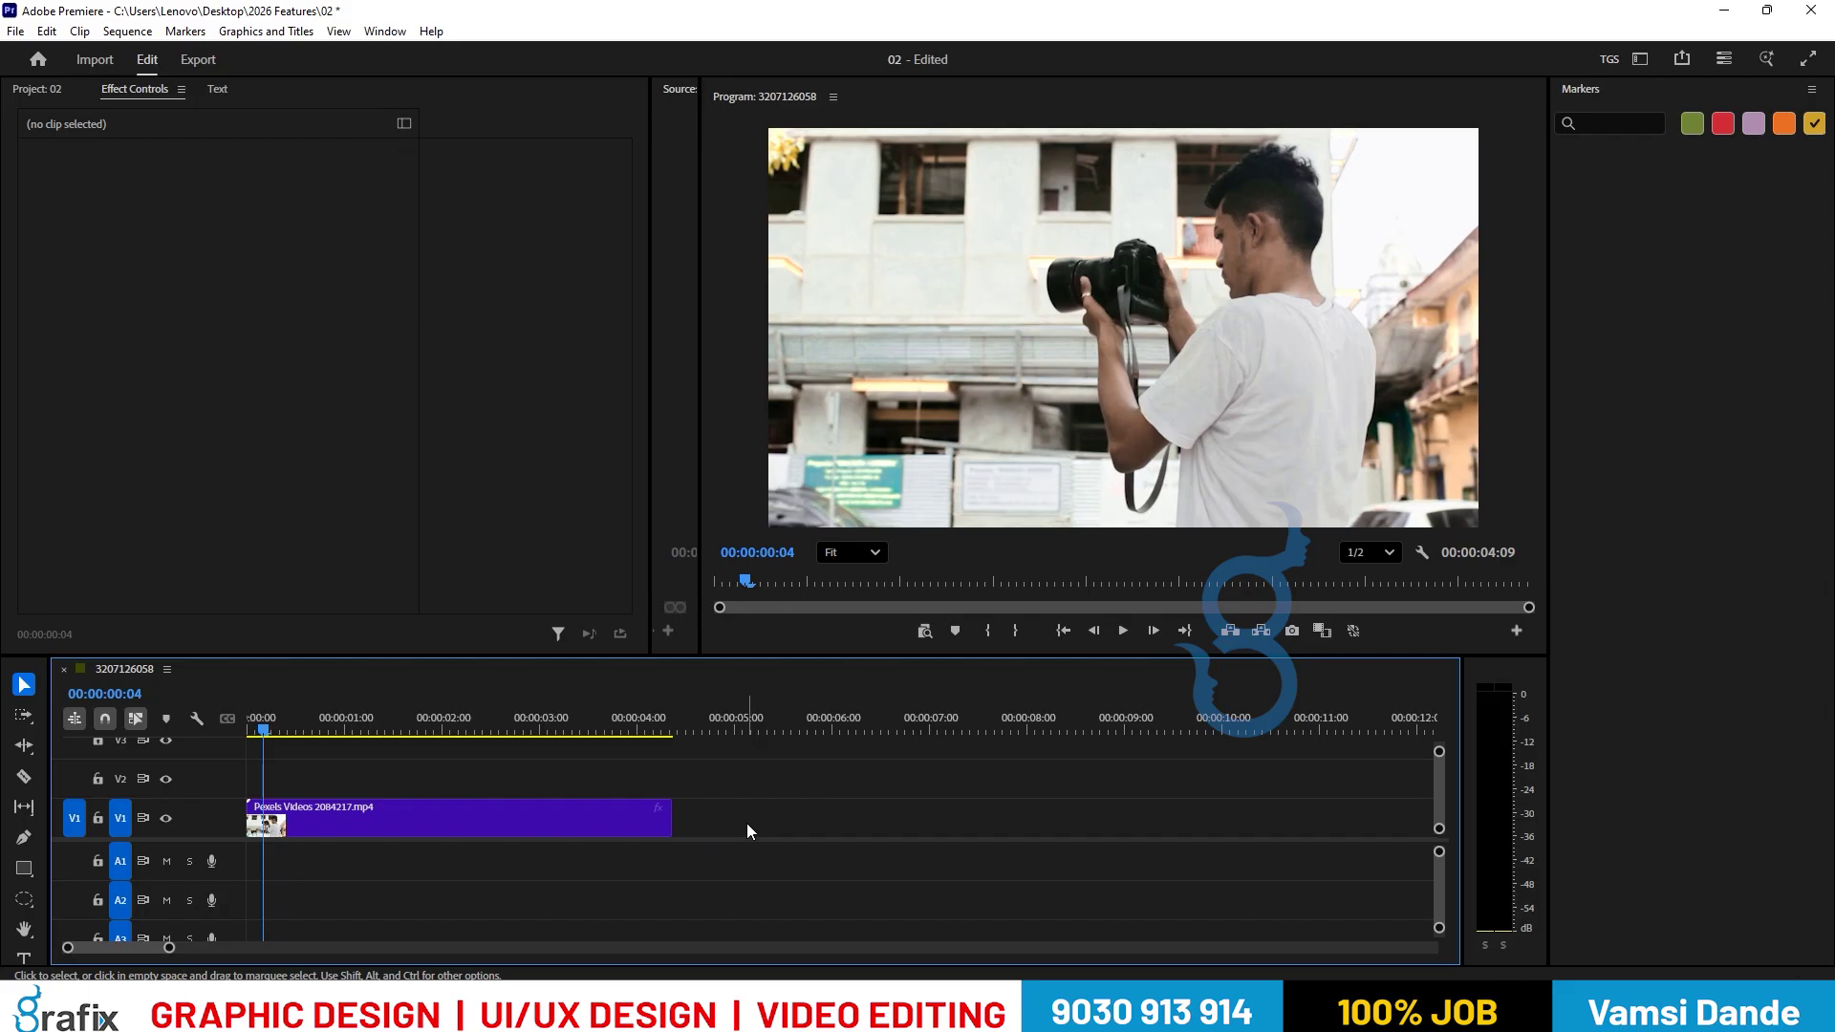
key("minus")
key("minus")
left_click(284, 812)
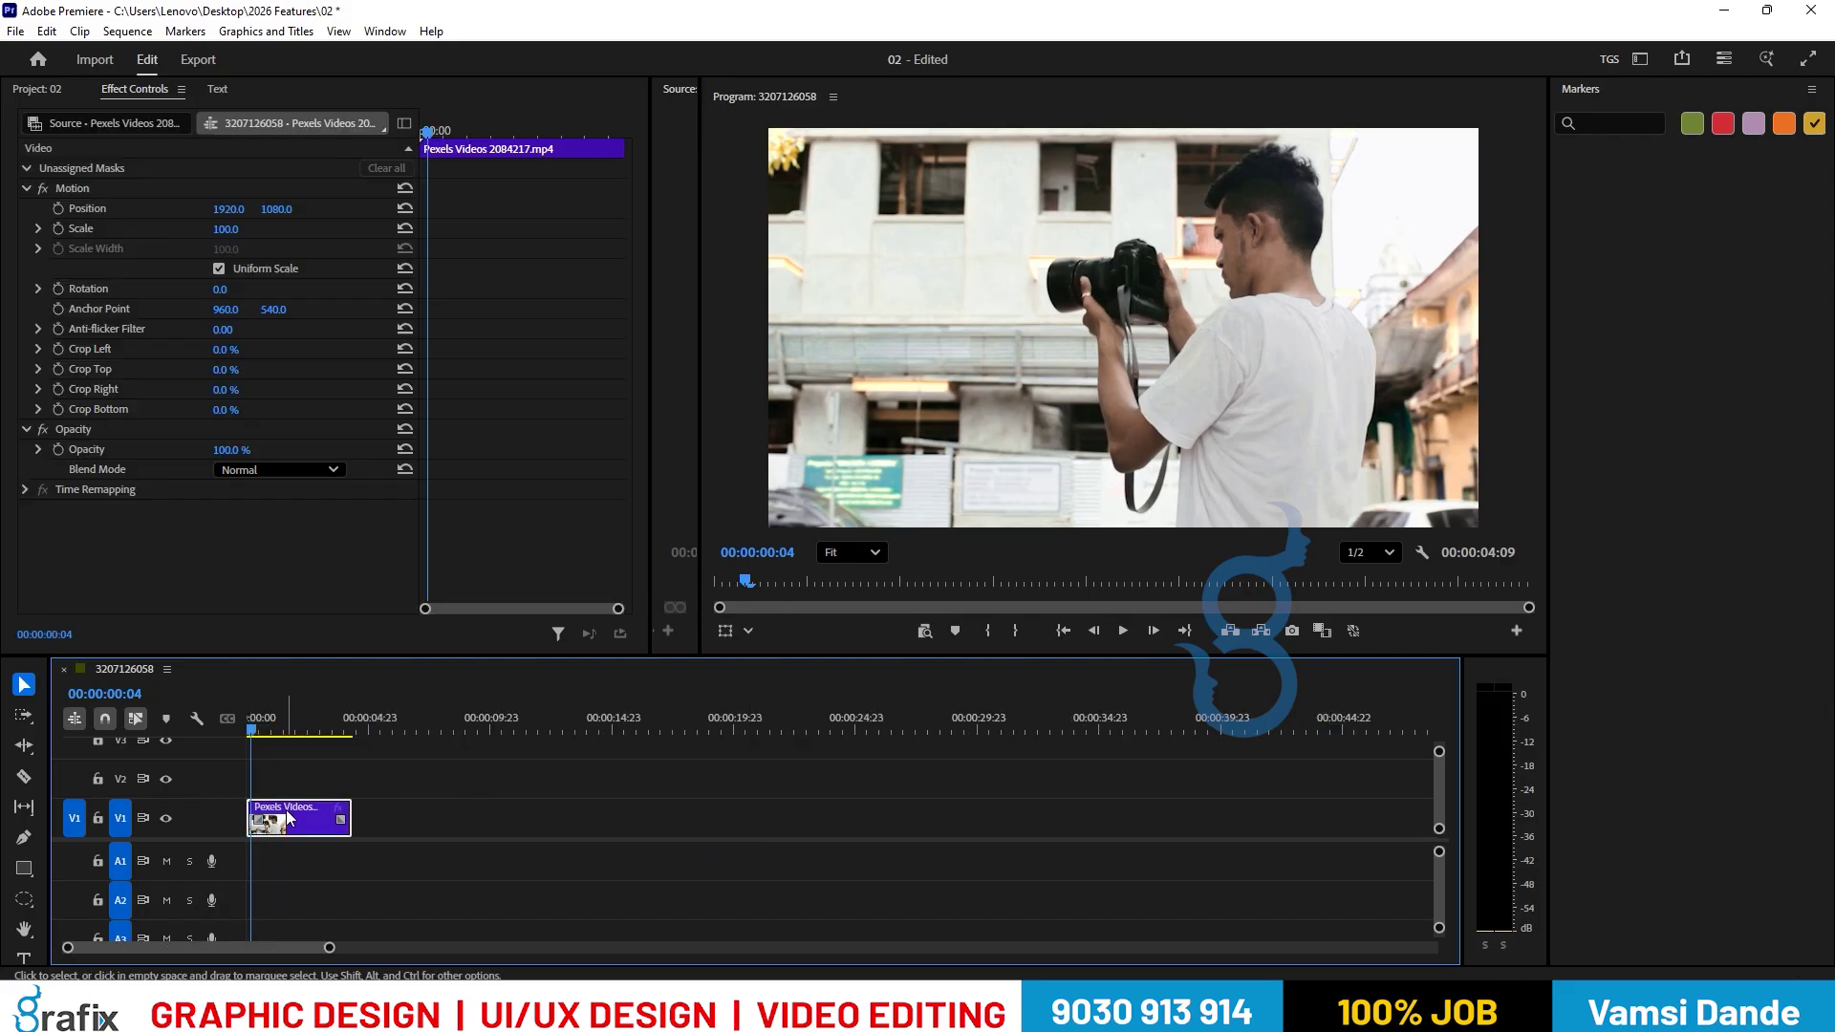
Review the notes line about applying the Film Impact effects to footage, and return to Premiere Pro.
key("alt+Tab")
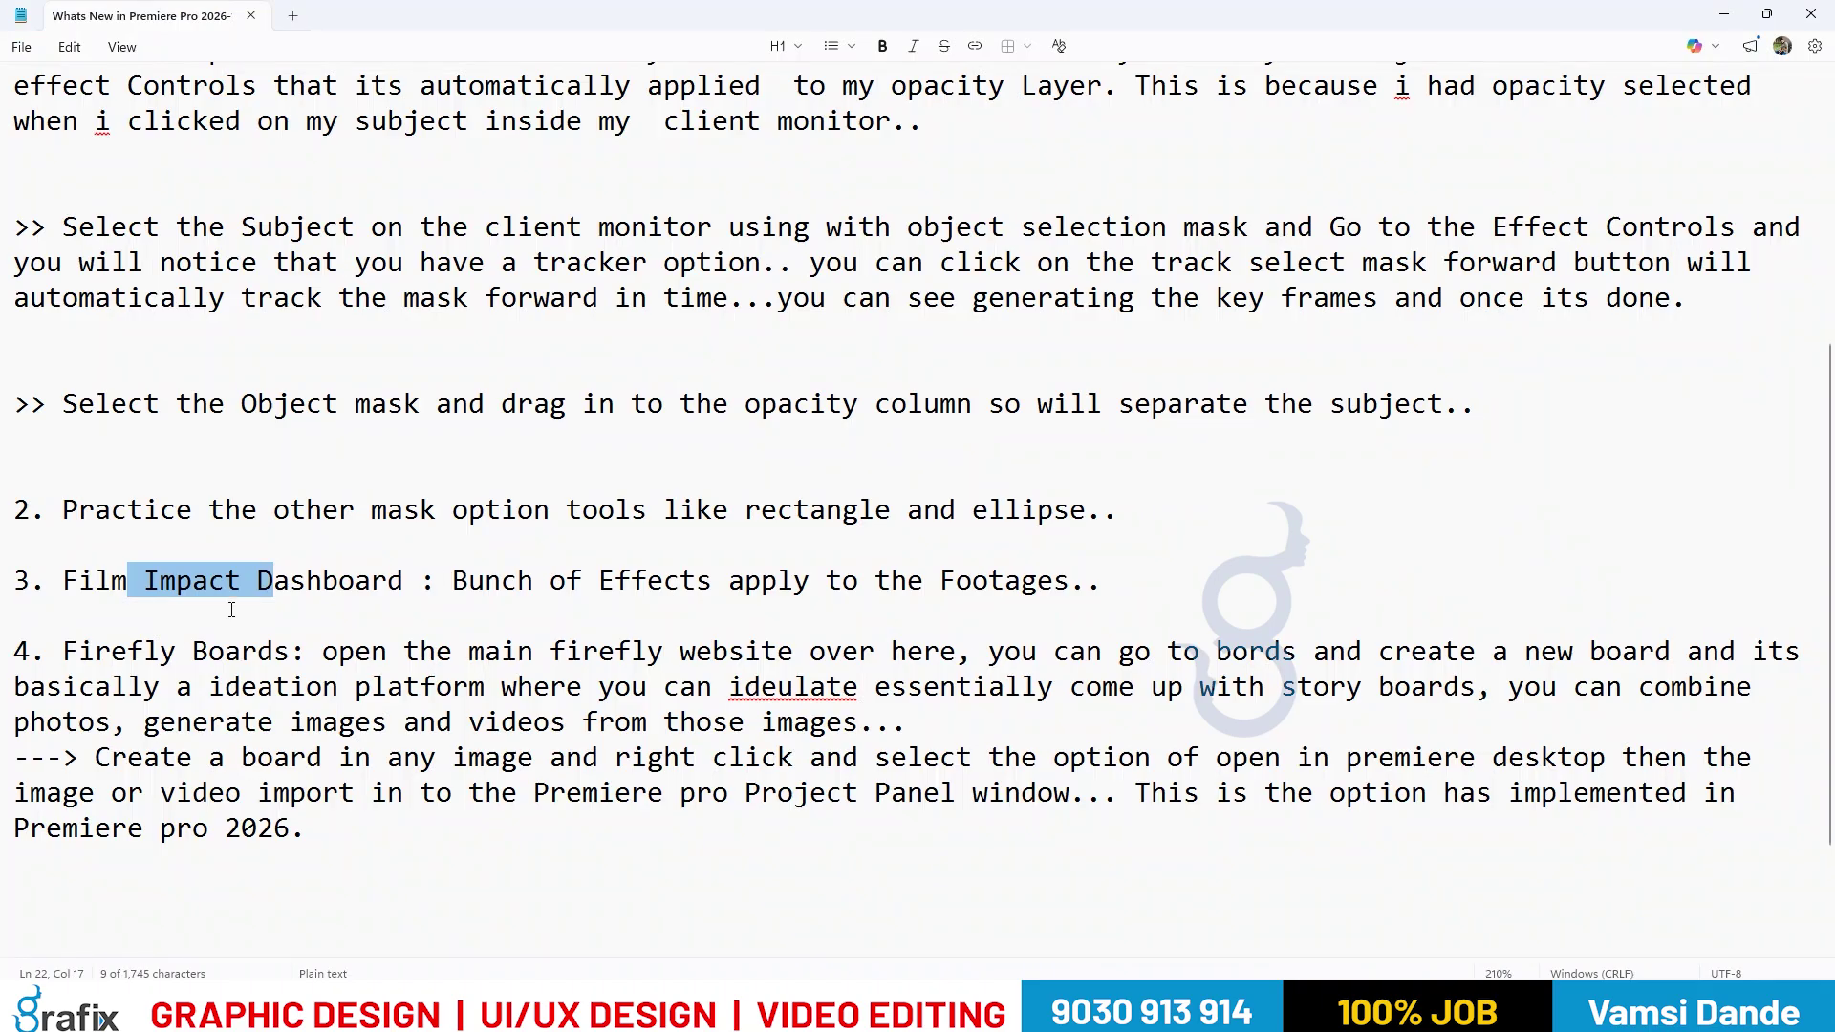
left_click_drag(501, 580, 778, 580)
left_click(860, 580)
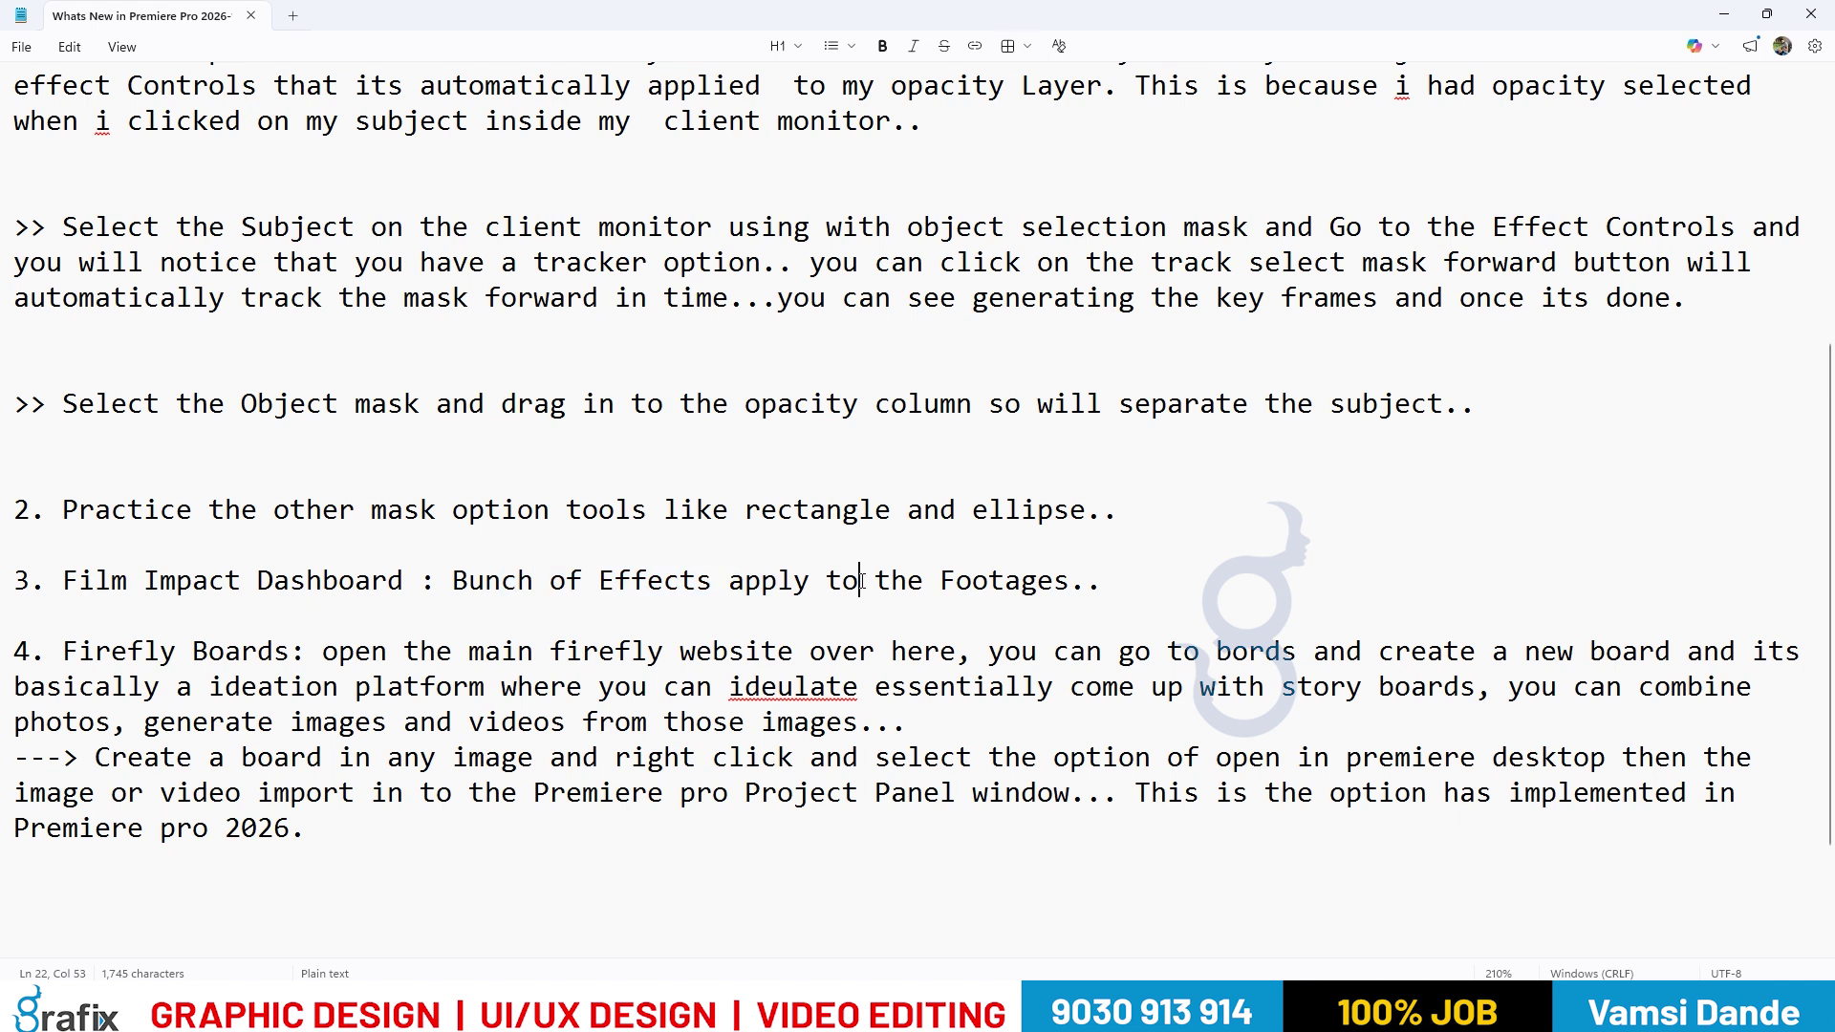
key("alt+Tab")
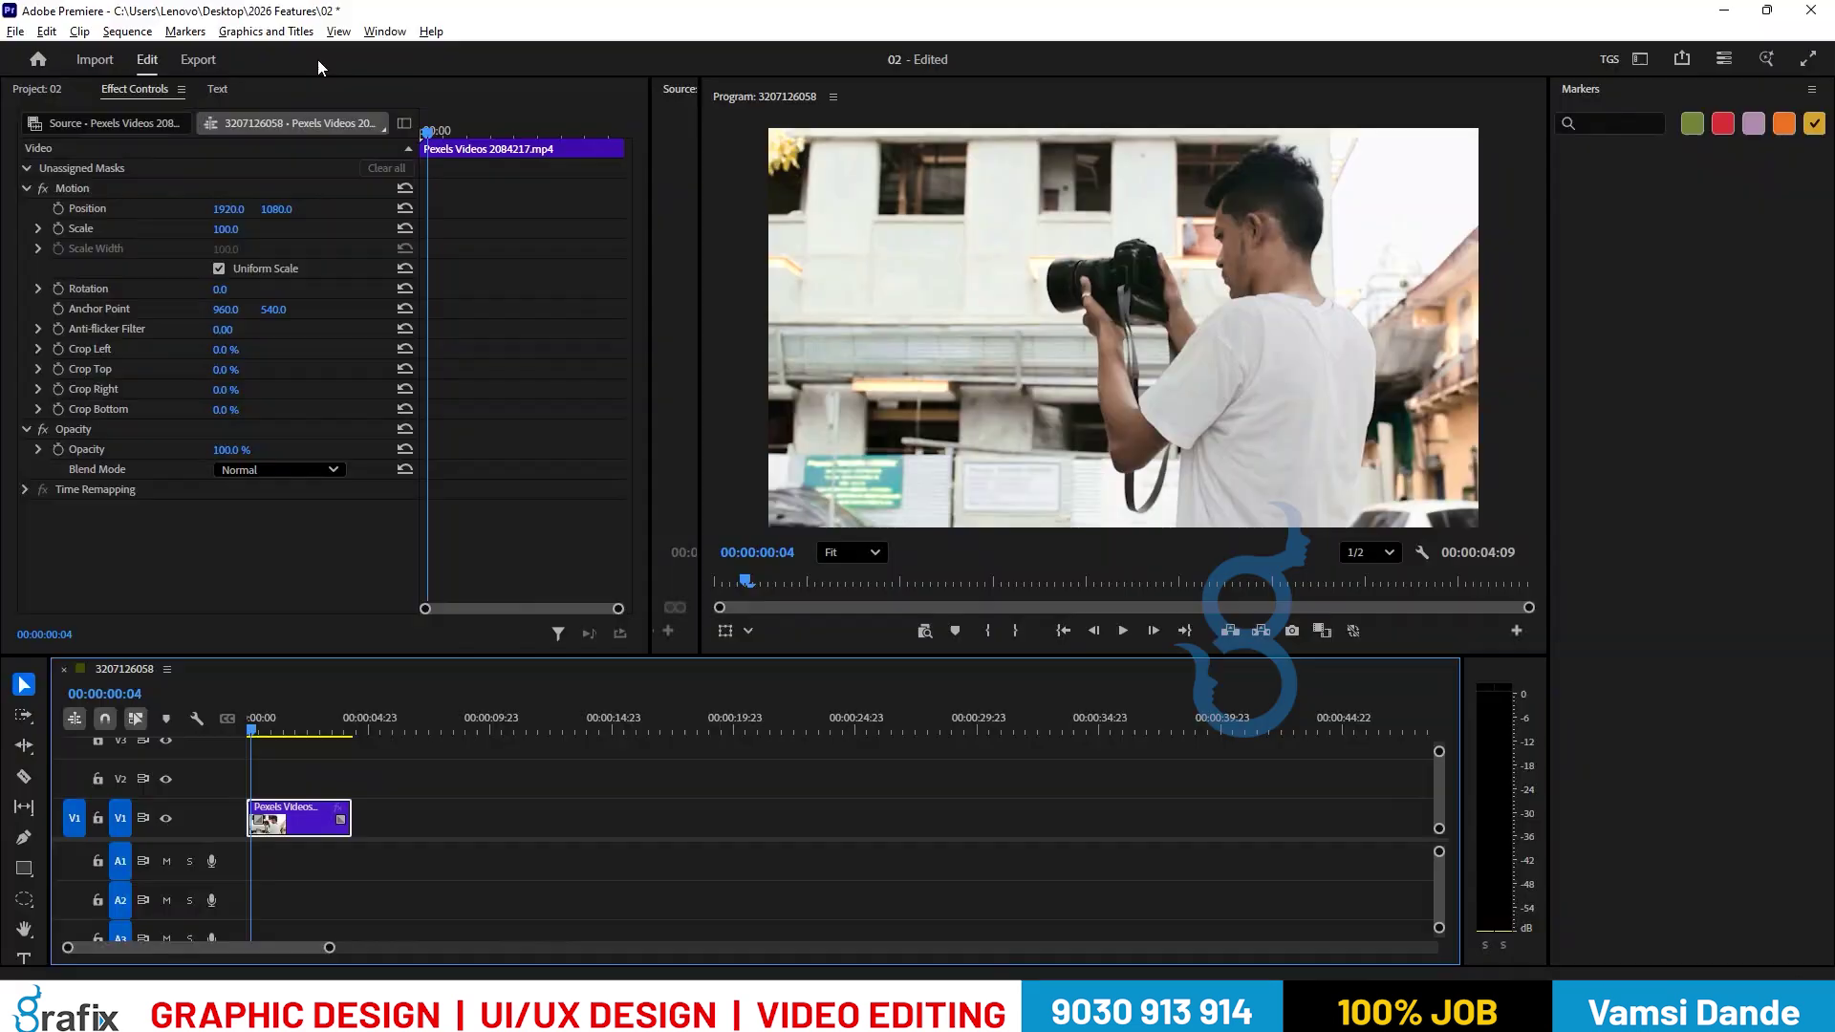
Locate the extensions entry in Premiere Pro and insert "window Menu : Extenstions:" before "Bunch of Effects" in the notes.
left_click(383, 32)
mouse_move(388, 130)
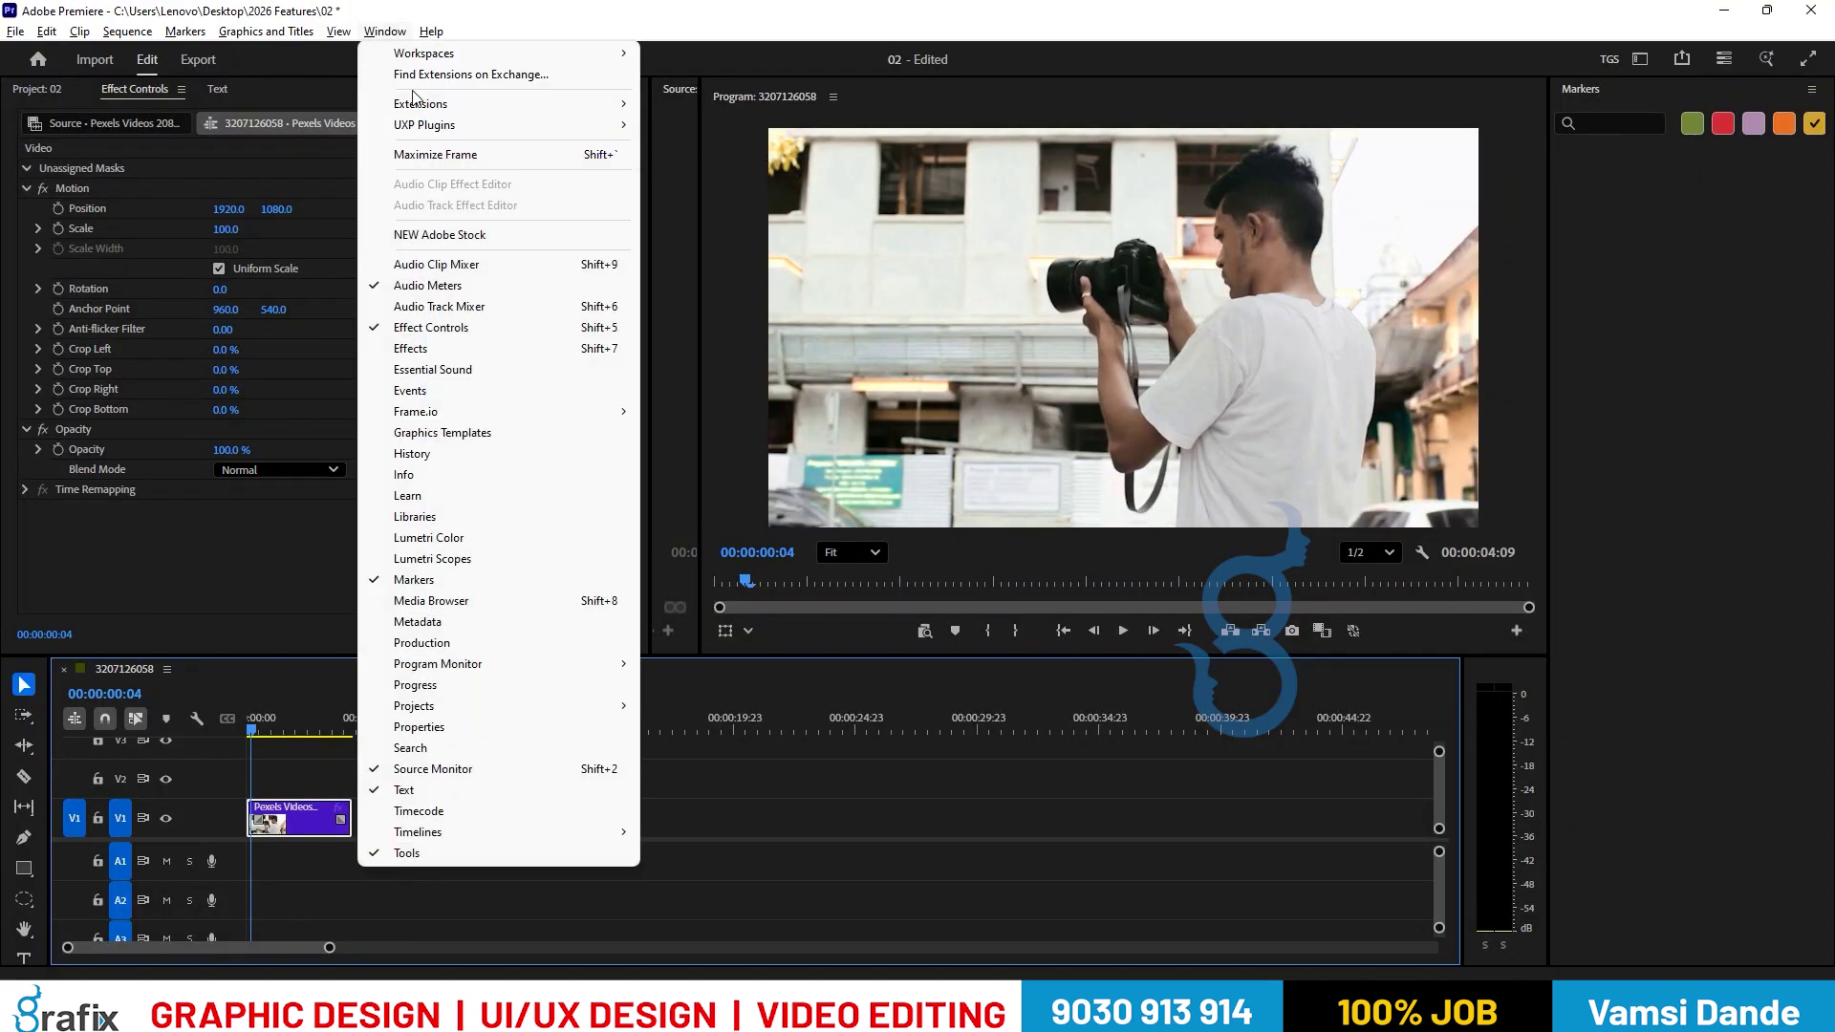
key("alt+Tab")
left_click(453, 588)
type("window Men")
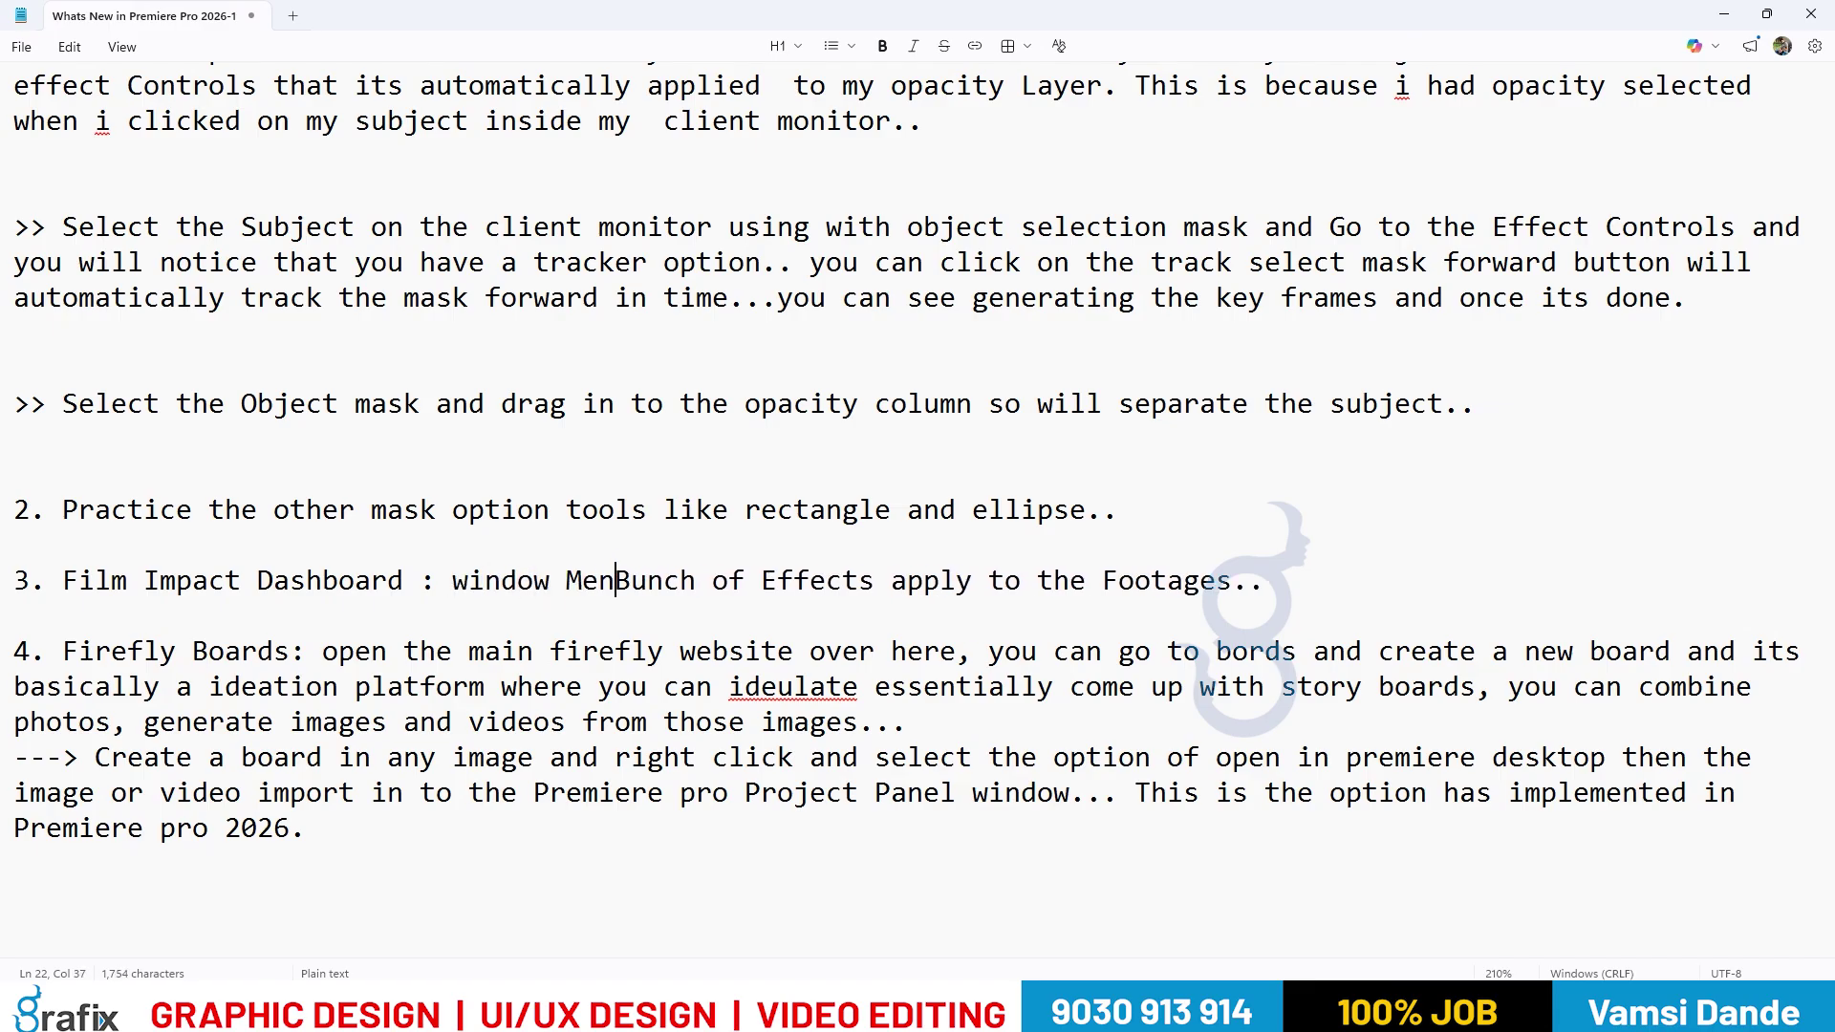
type("u : Ext")
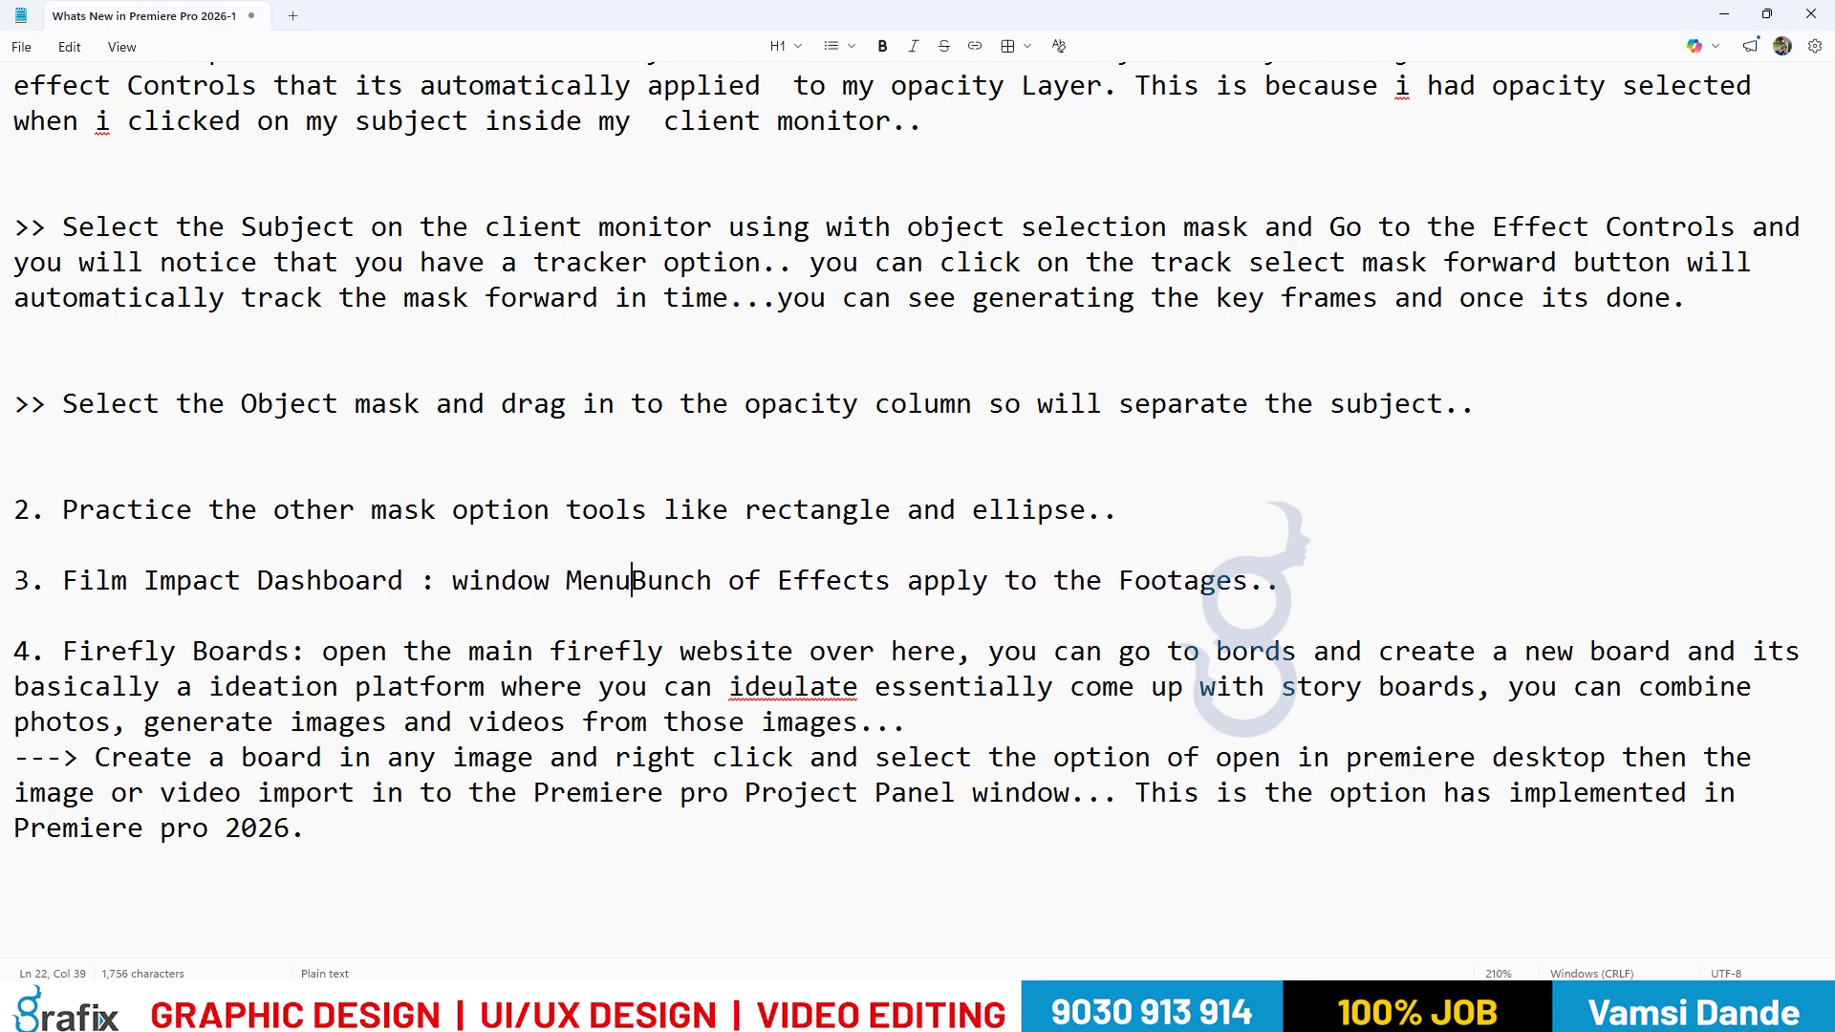
type("enstions:")
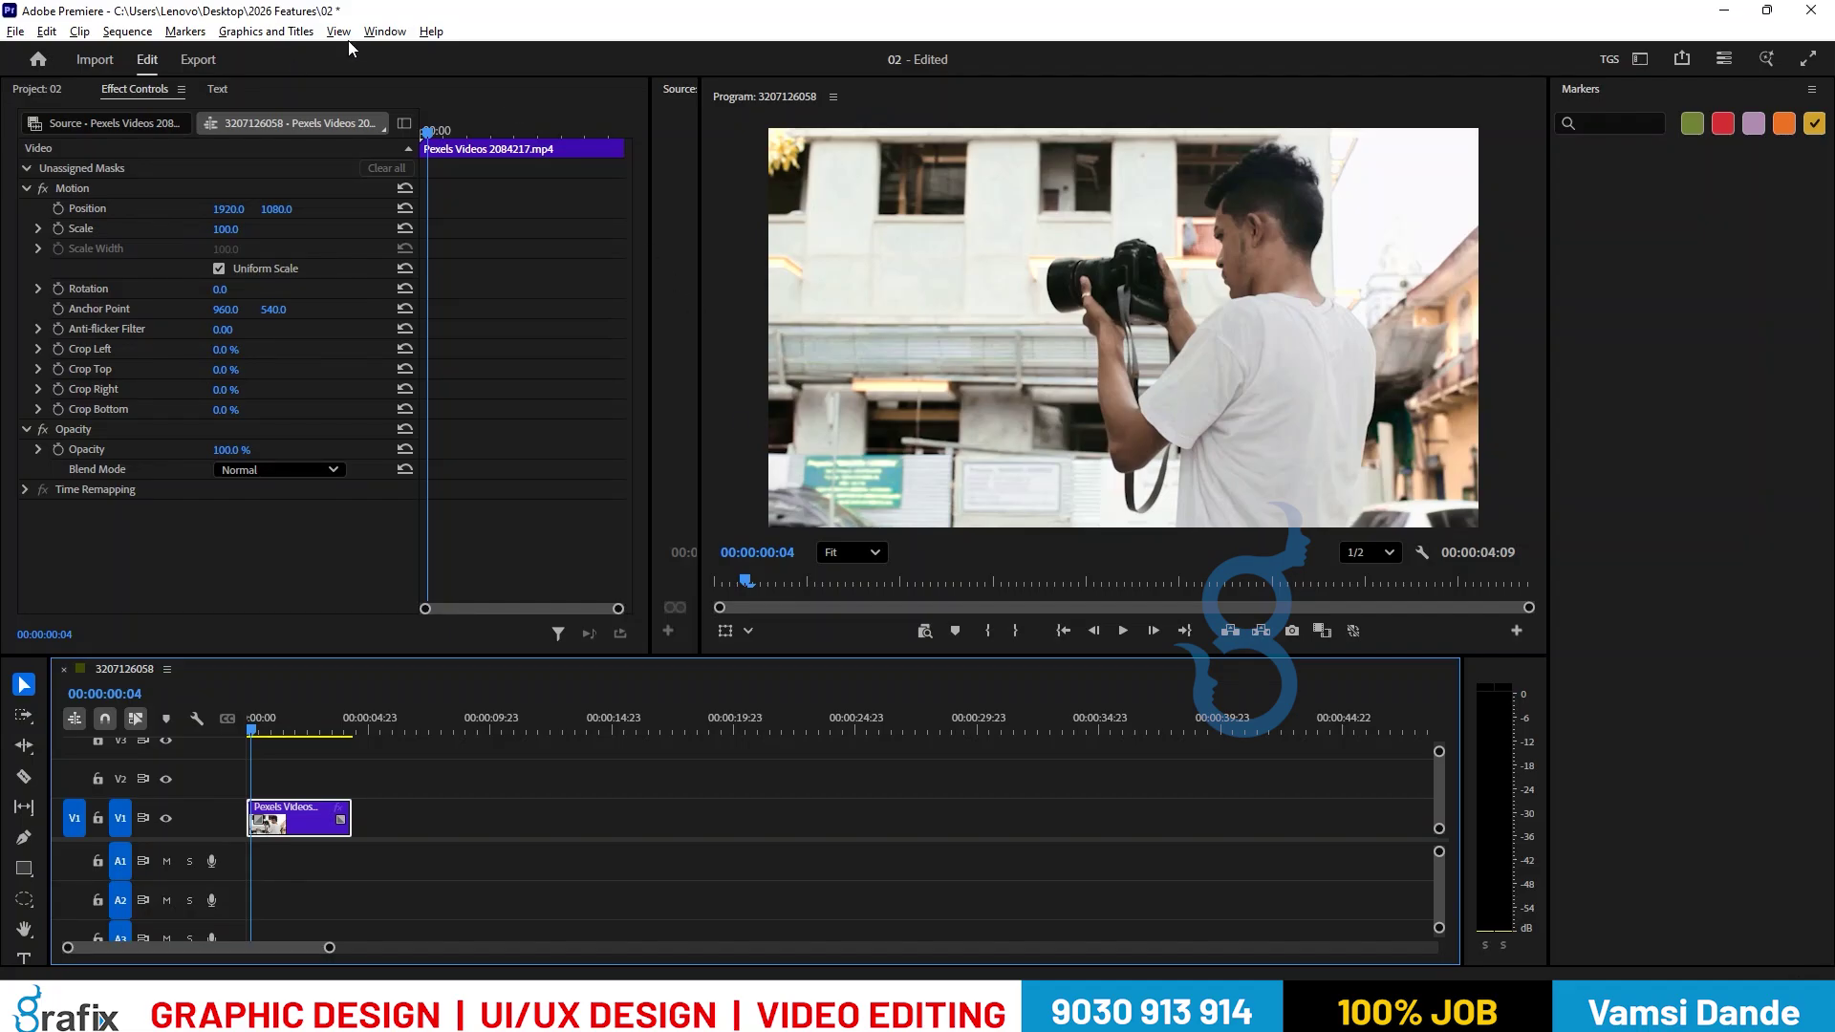
Switch to Premiere Pro, open the Film Impact Dashboard extension and move its window fully into view.
left_click(379, 35)
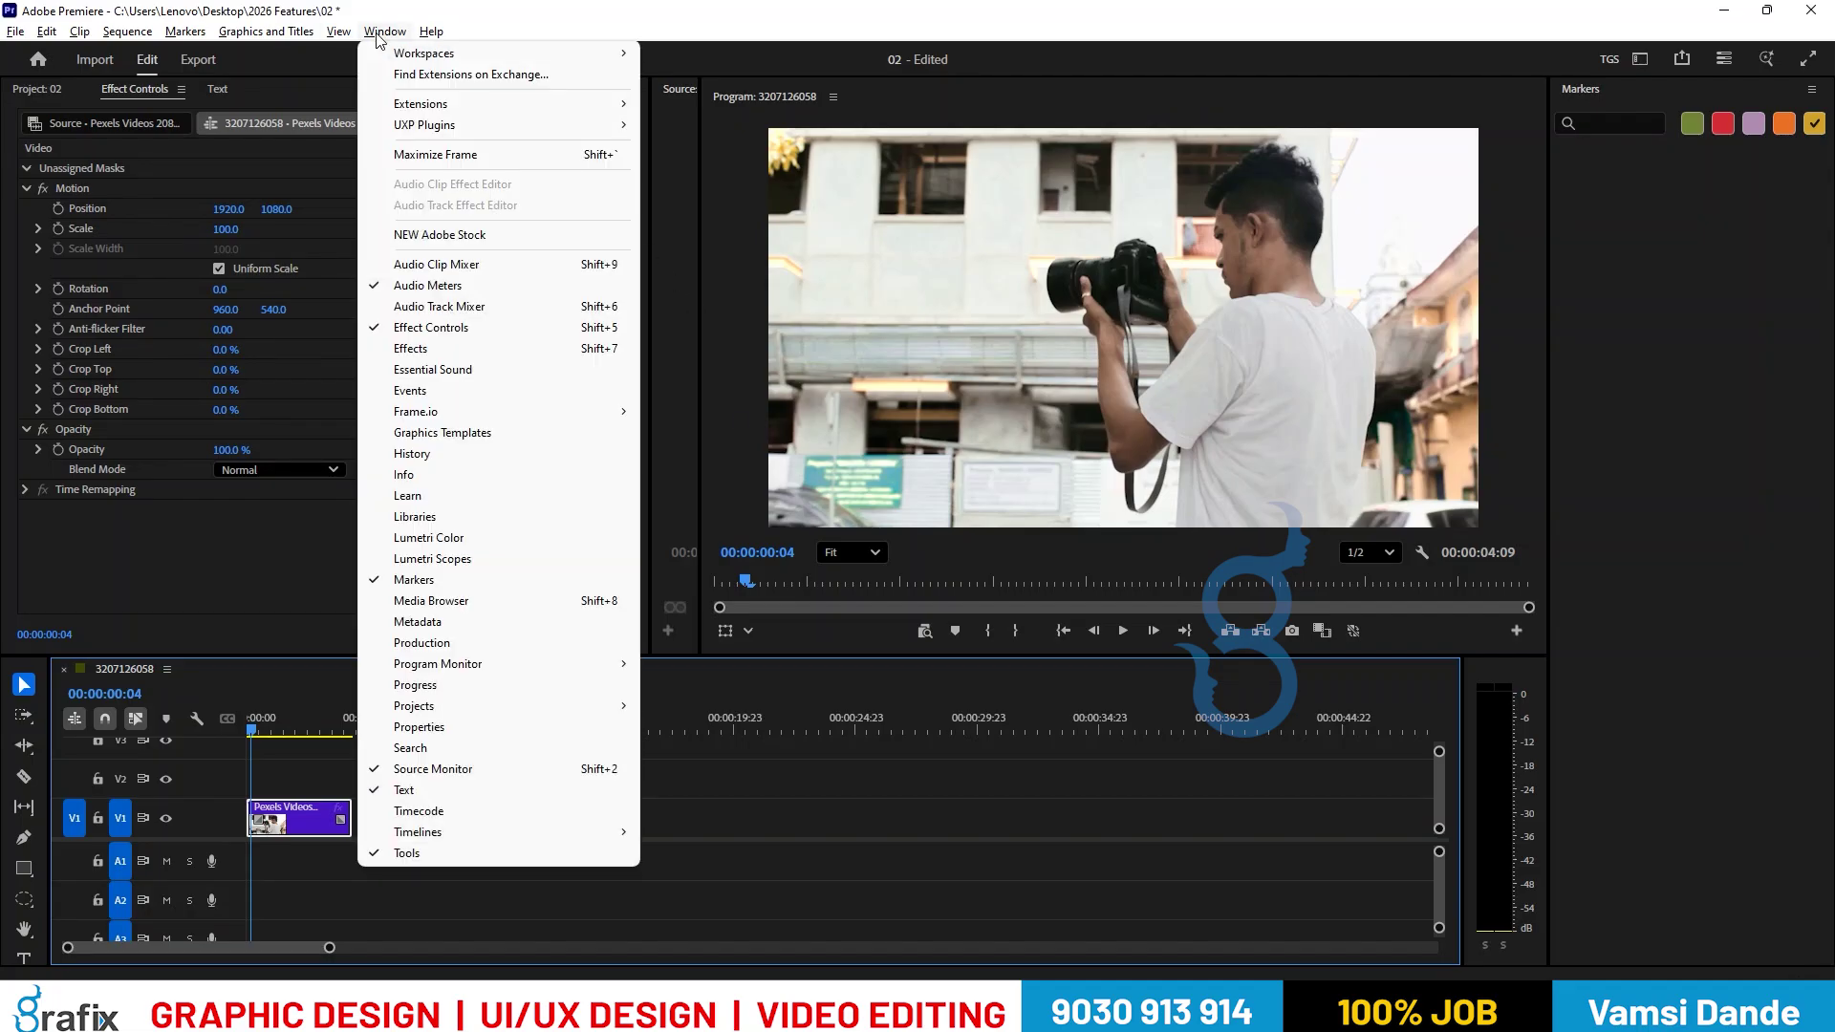
mouse_move(392, 104)
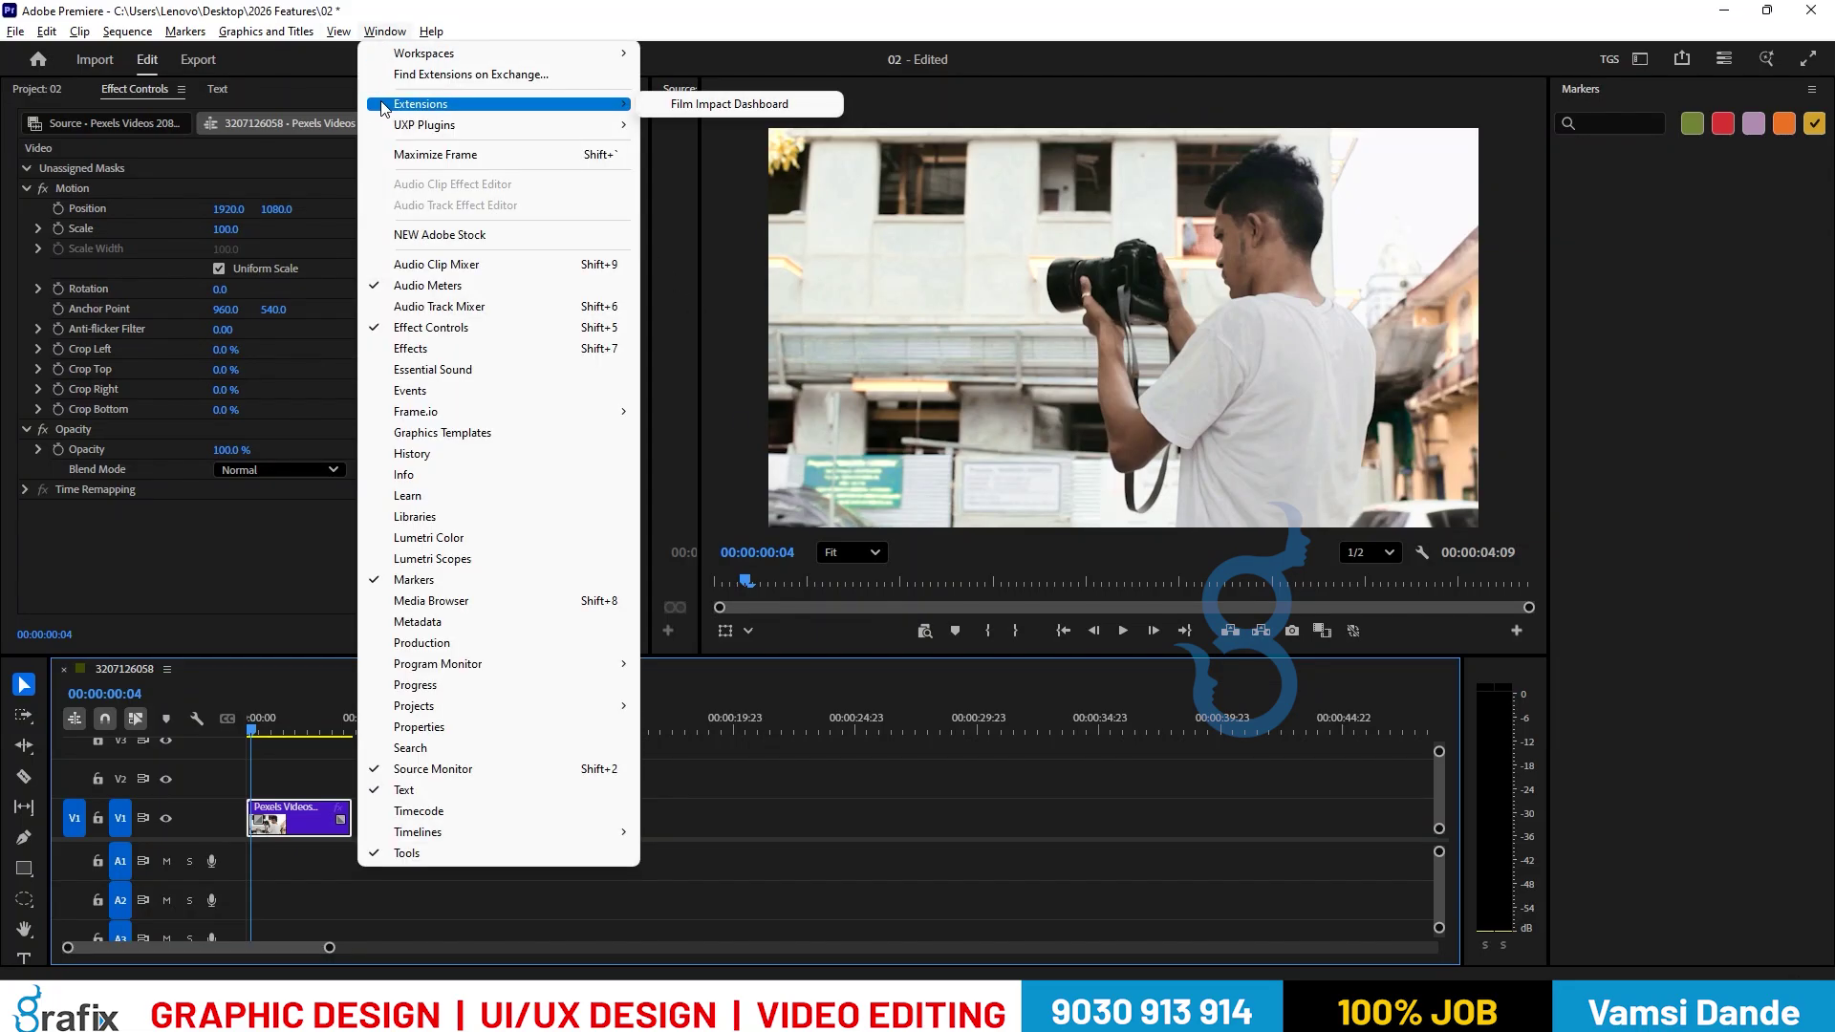
left_click(680, 103)
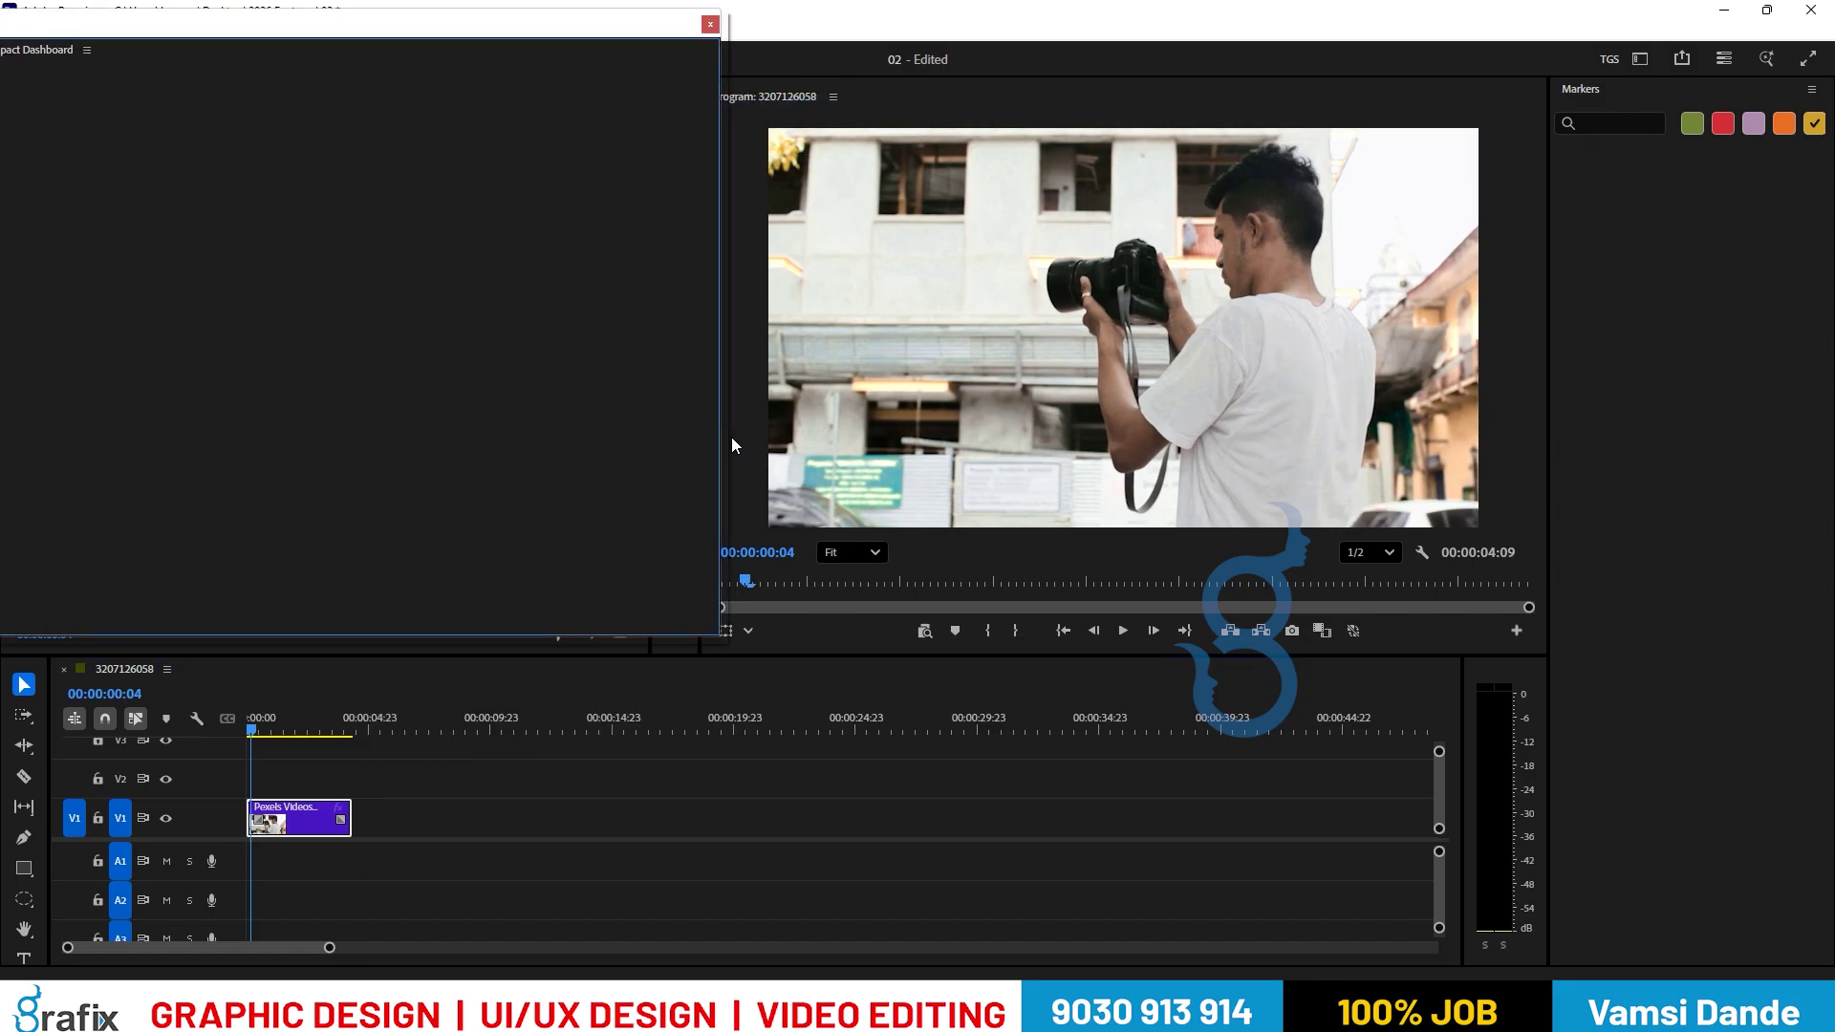
left_click_drag(325, 22, 478, 48)
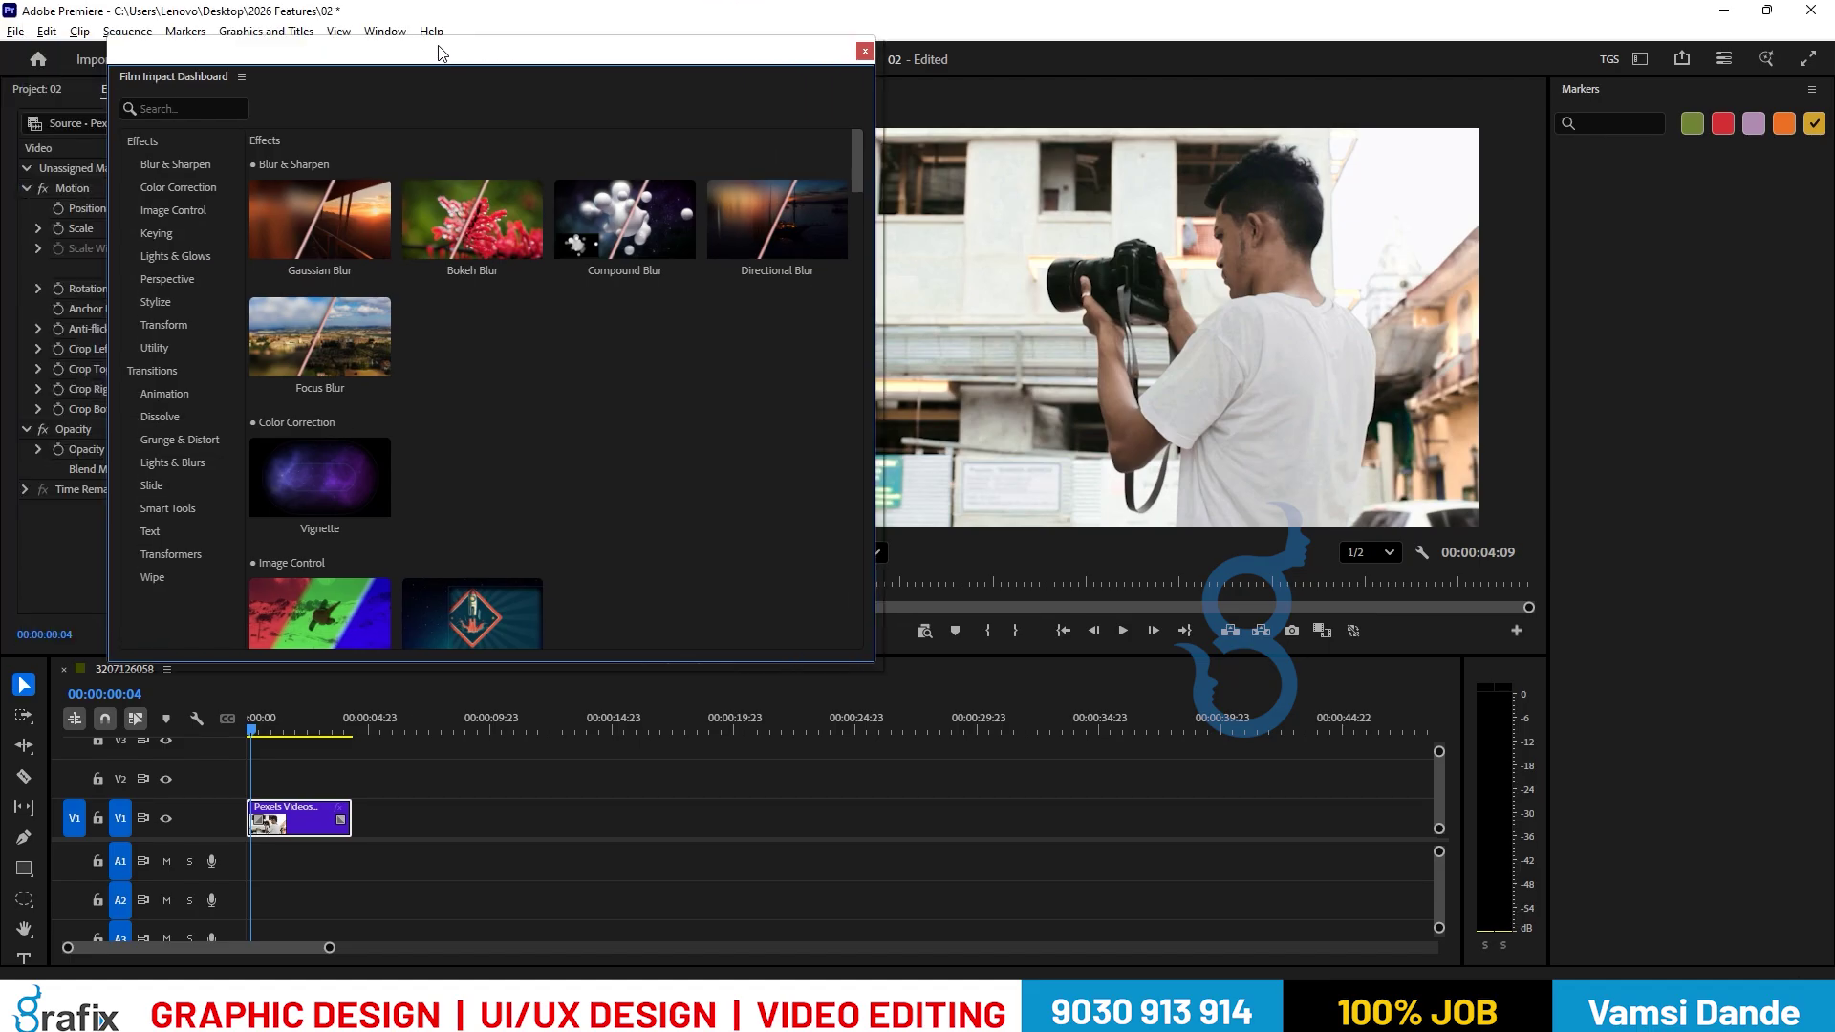
Apply the Gaussian Blur effect from the Film Impact Dashboard to the selected clip and reposition the dashboard window.
left_click_drag(473, 53, 942, 215)
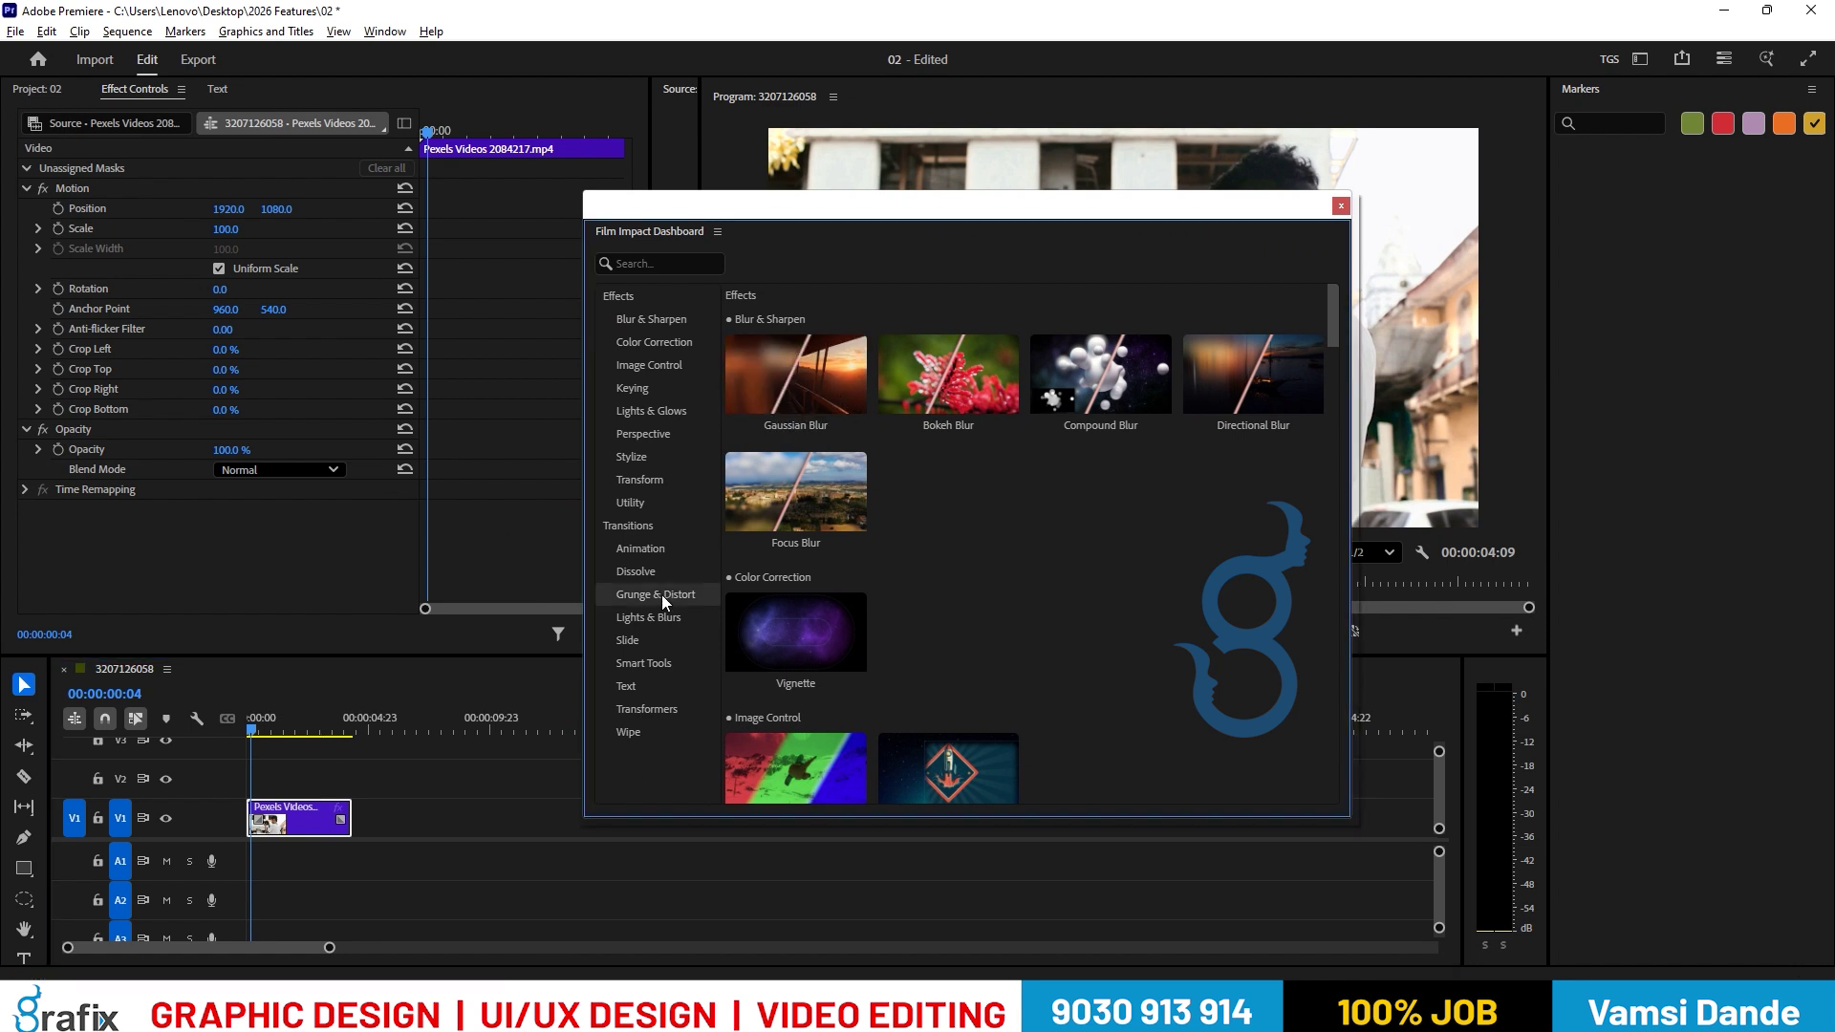
left_click_drag(879, 222, 880, 419)
mouse_move(801, 622)
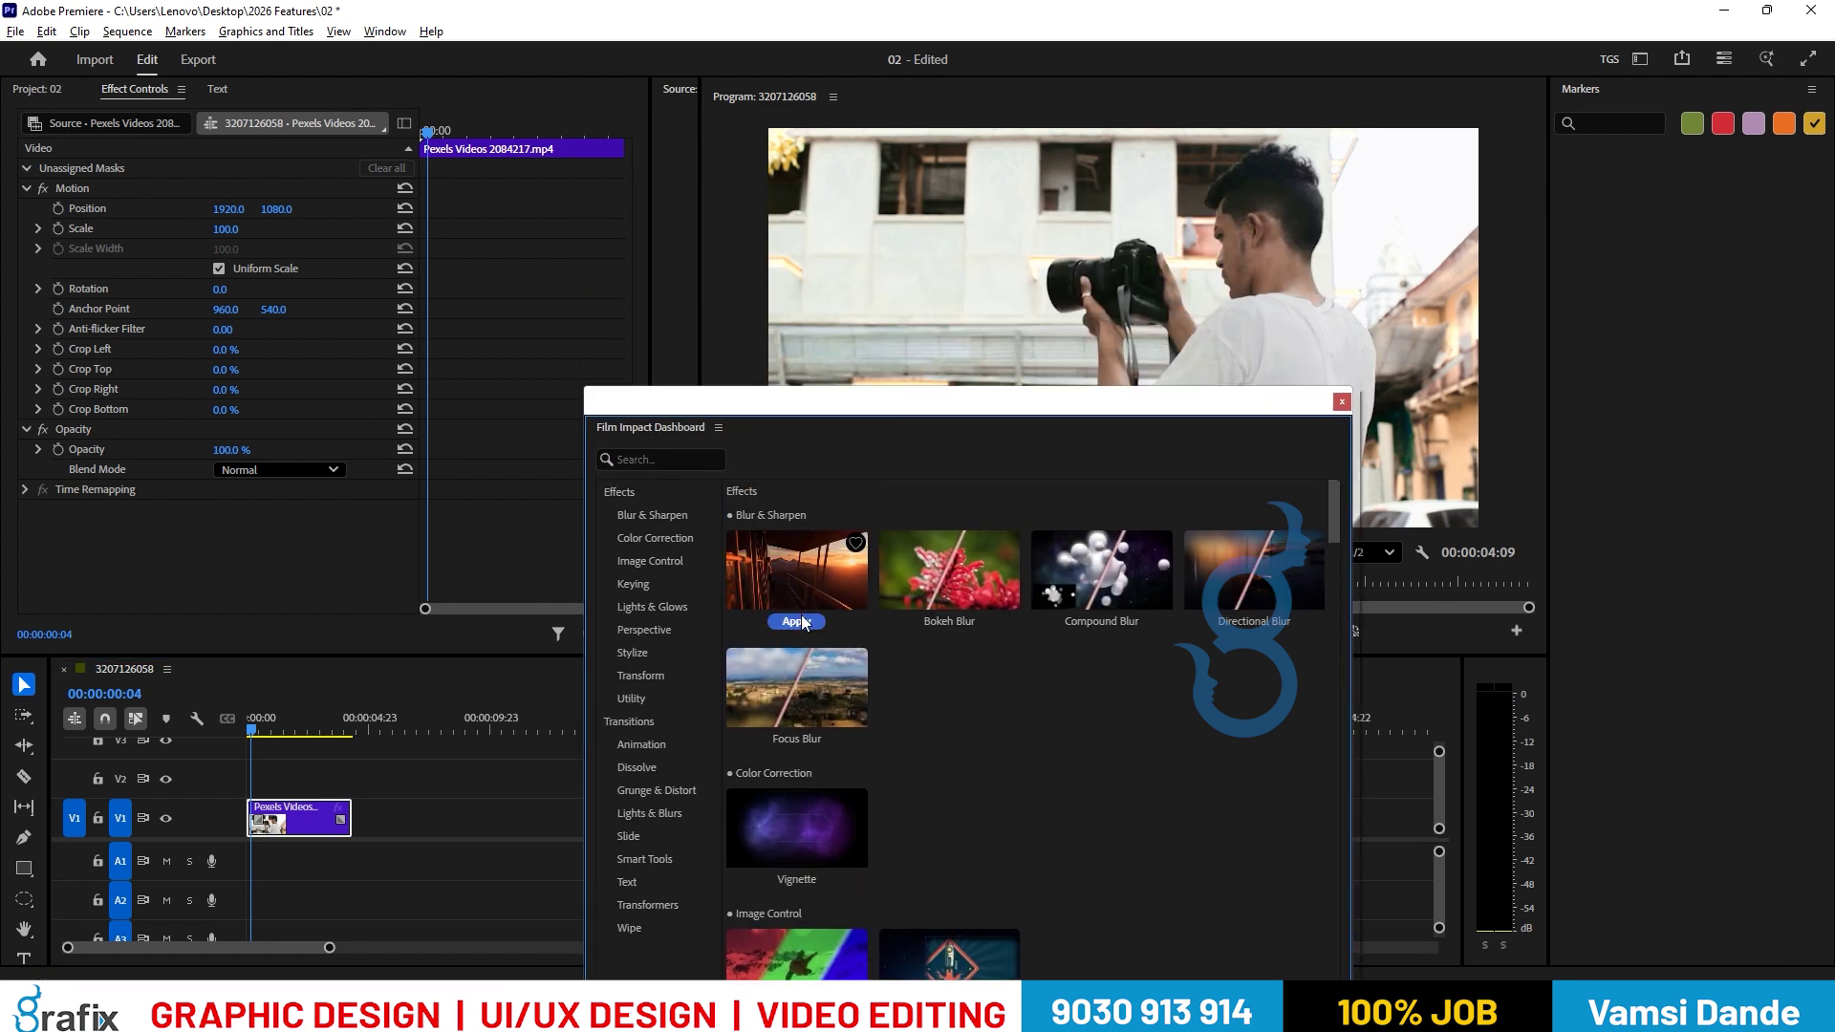
left_click(799, 621)
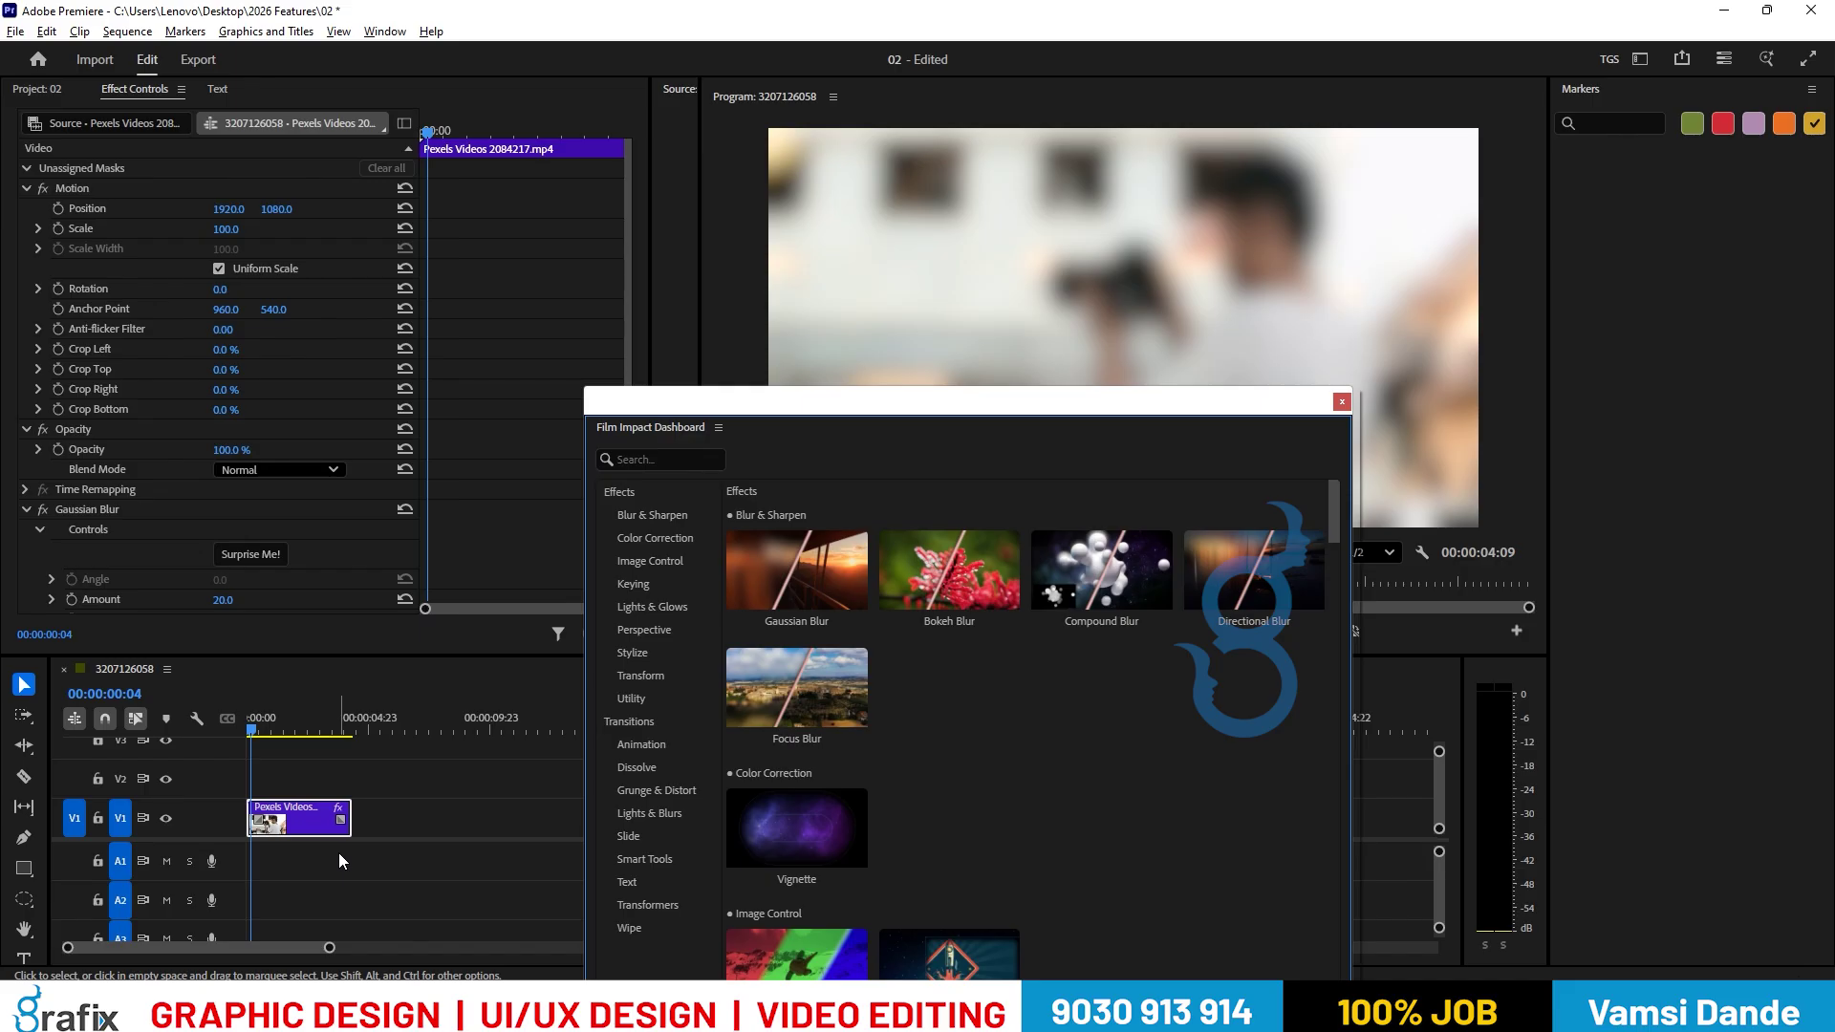
left_click_drag(923, 418, 970, 246)
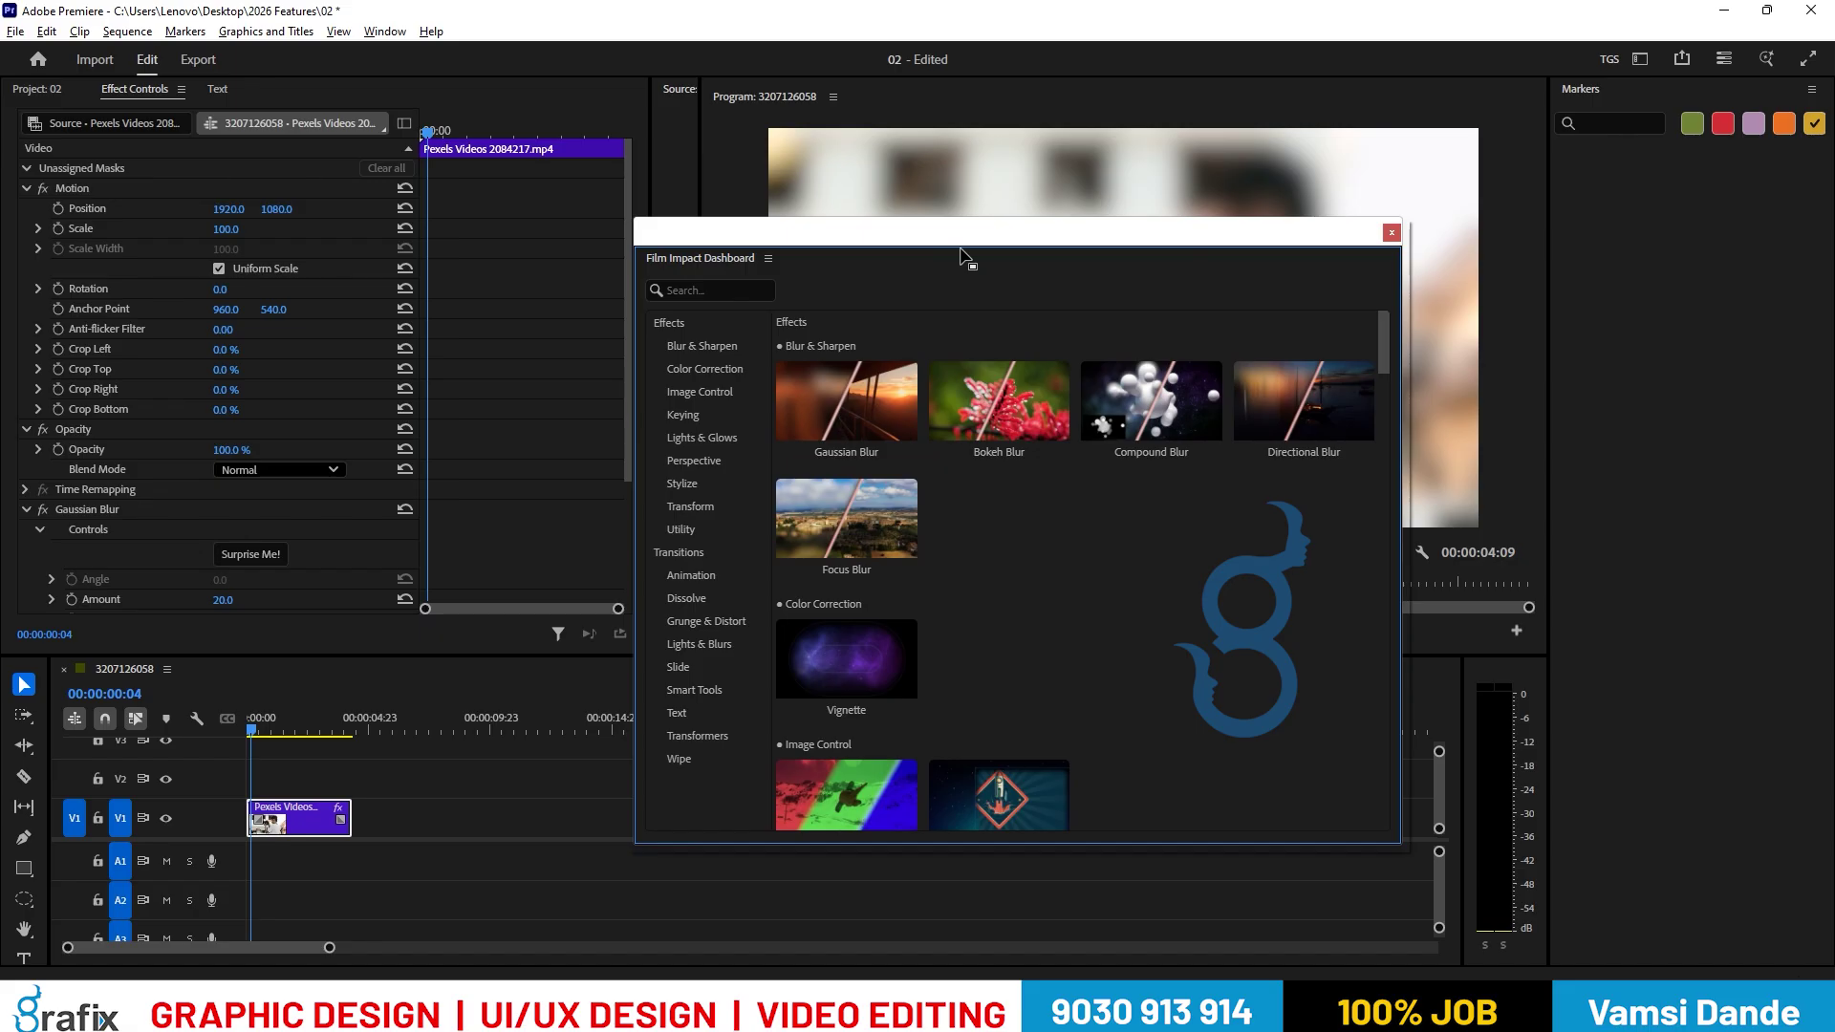
Search the effects library for "blur", examine the Blur & Sharpen group under Video Effects, and close the library.
left_click(393, 33)
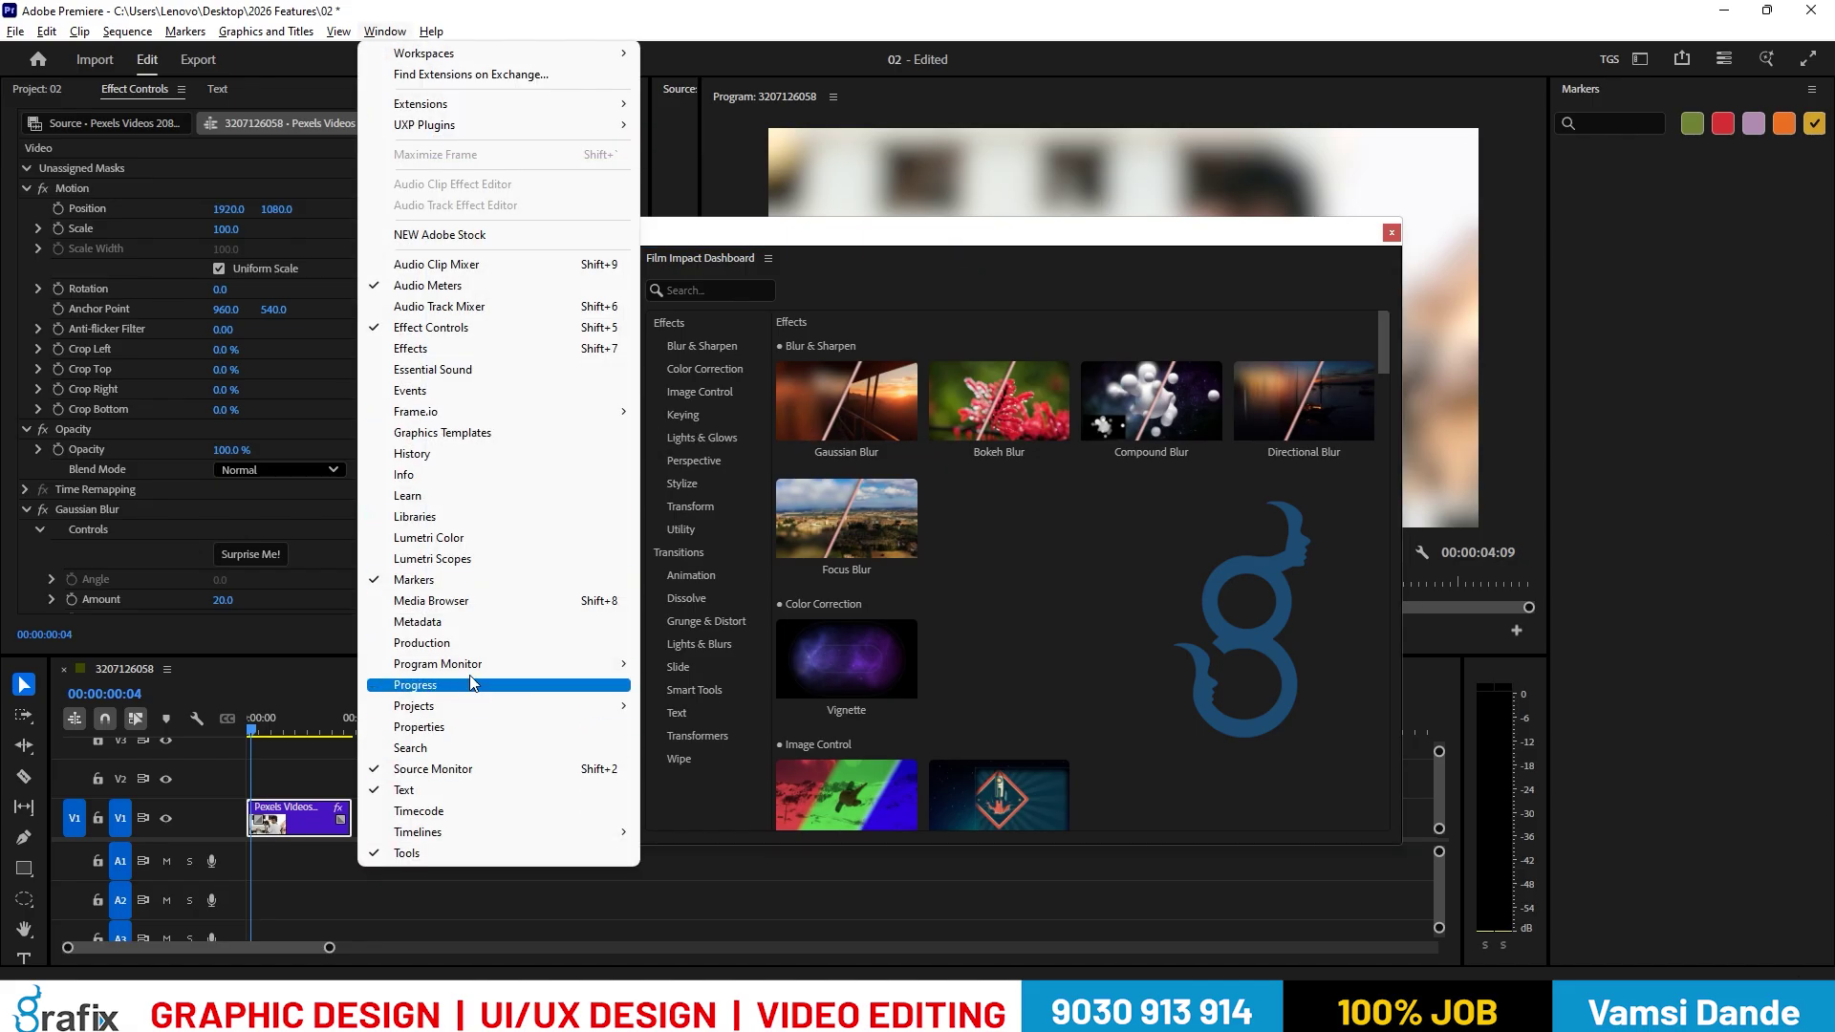
left_click(500, 350)
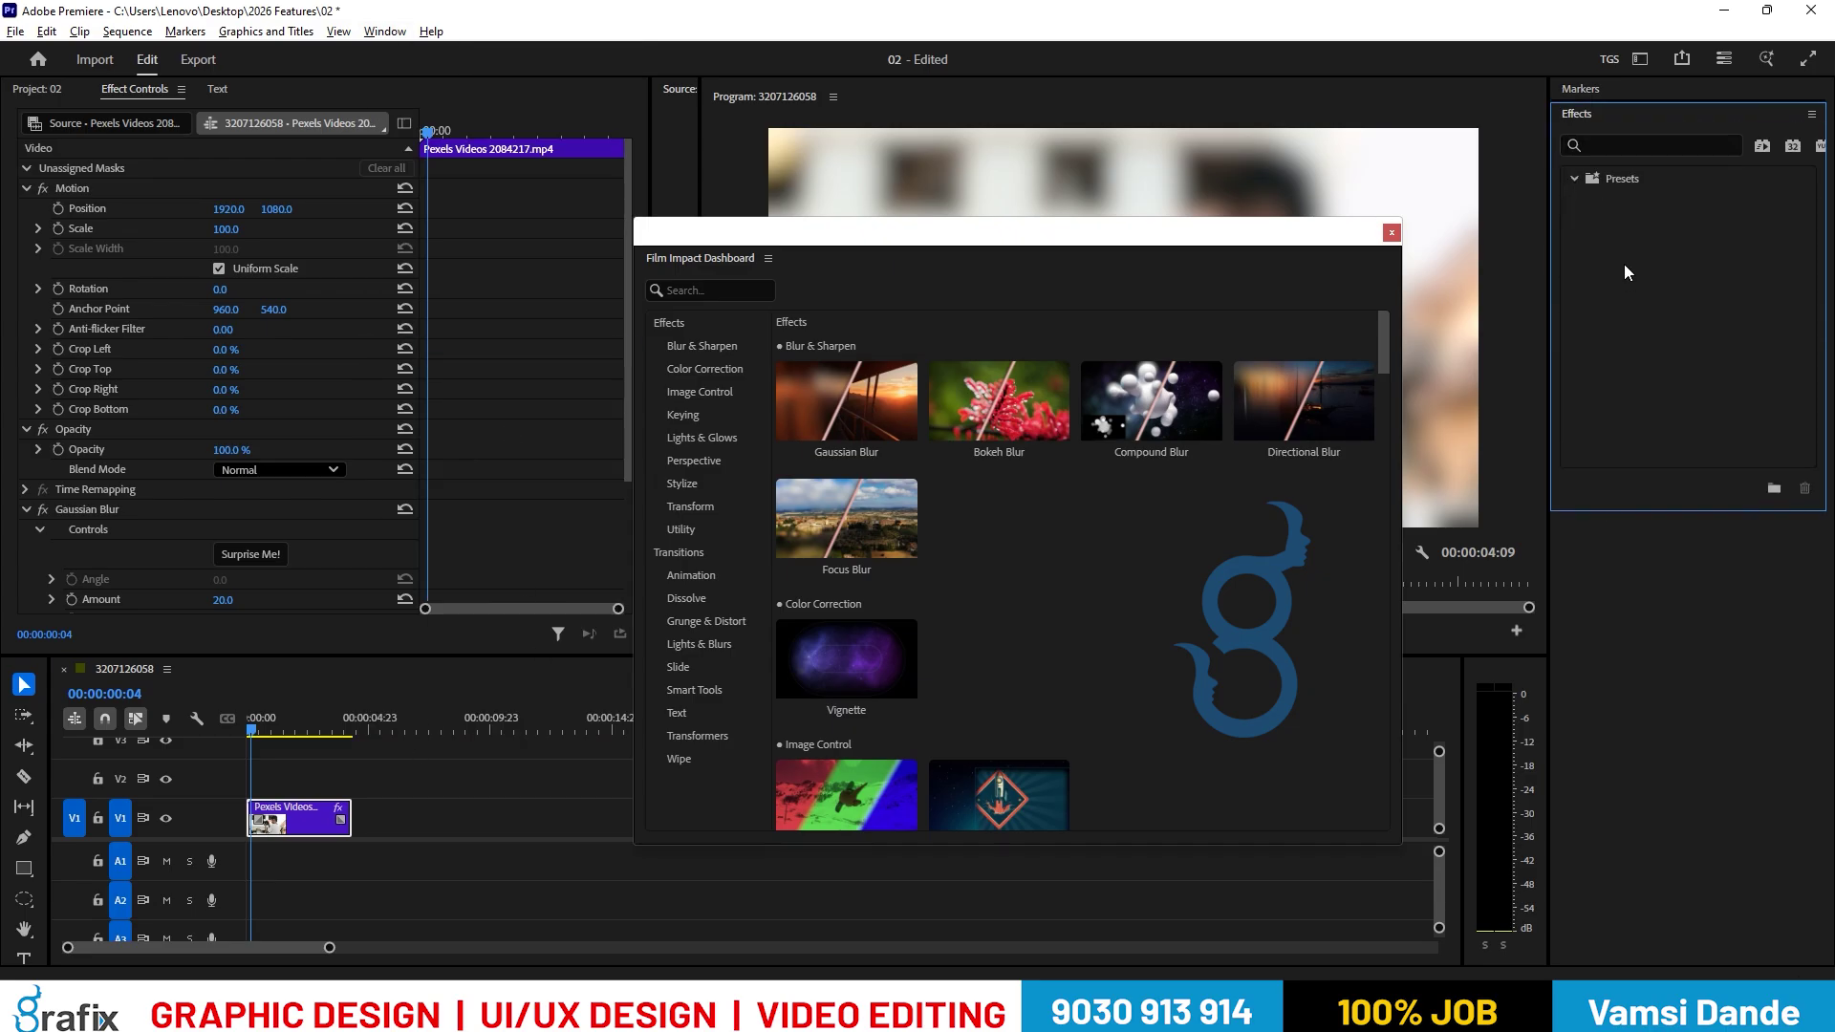
left_click(1619, 144)
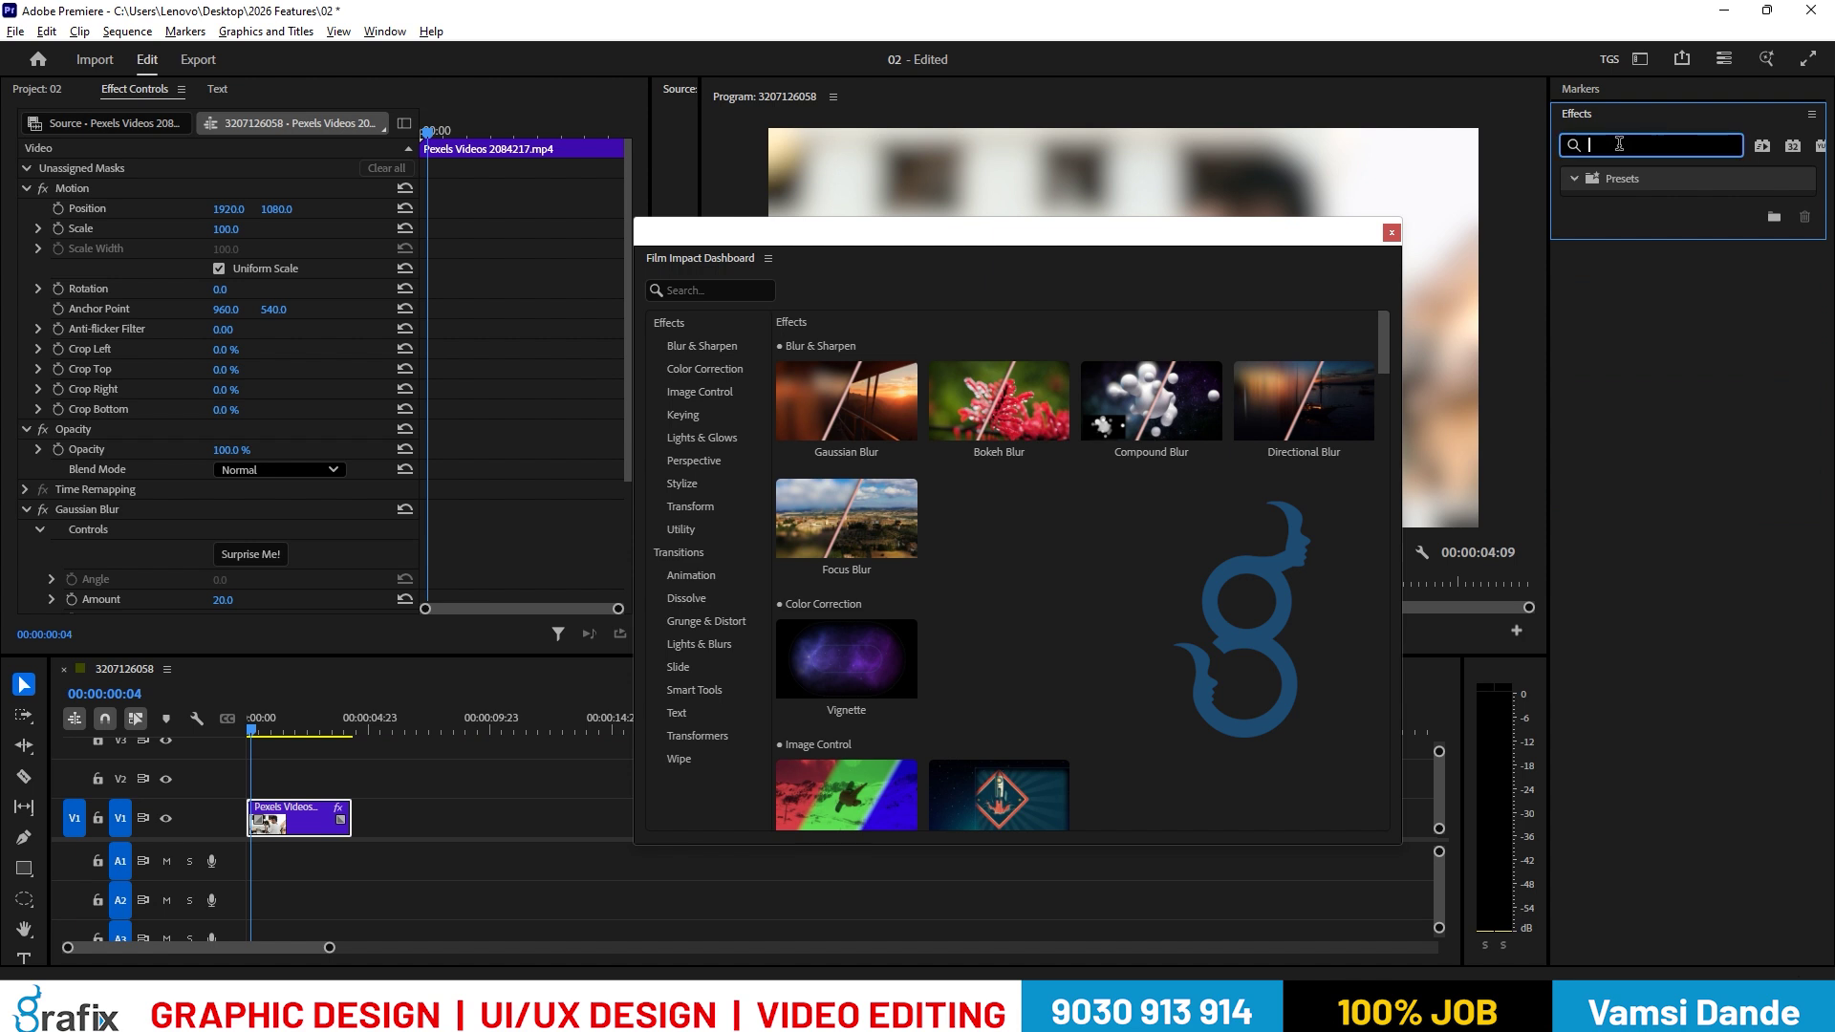
type("blur")
key("ctrl+a")
key("BackSpace")
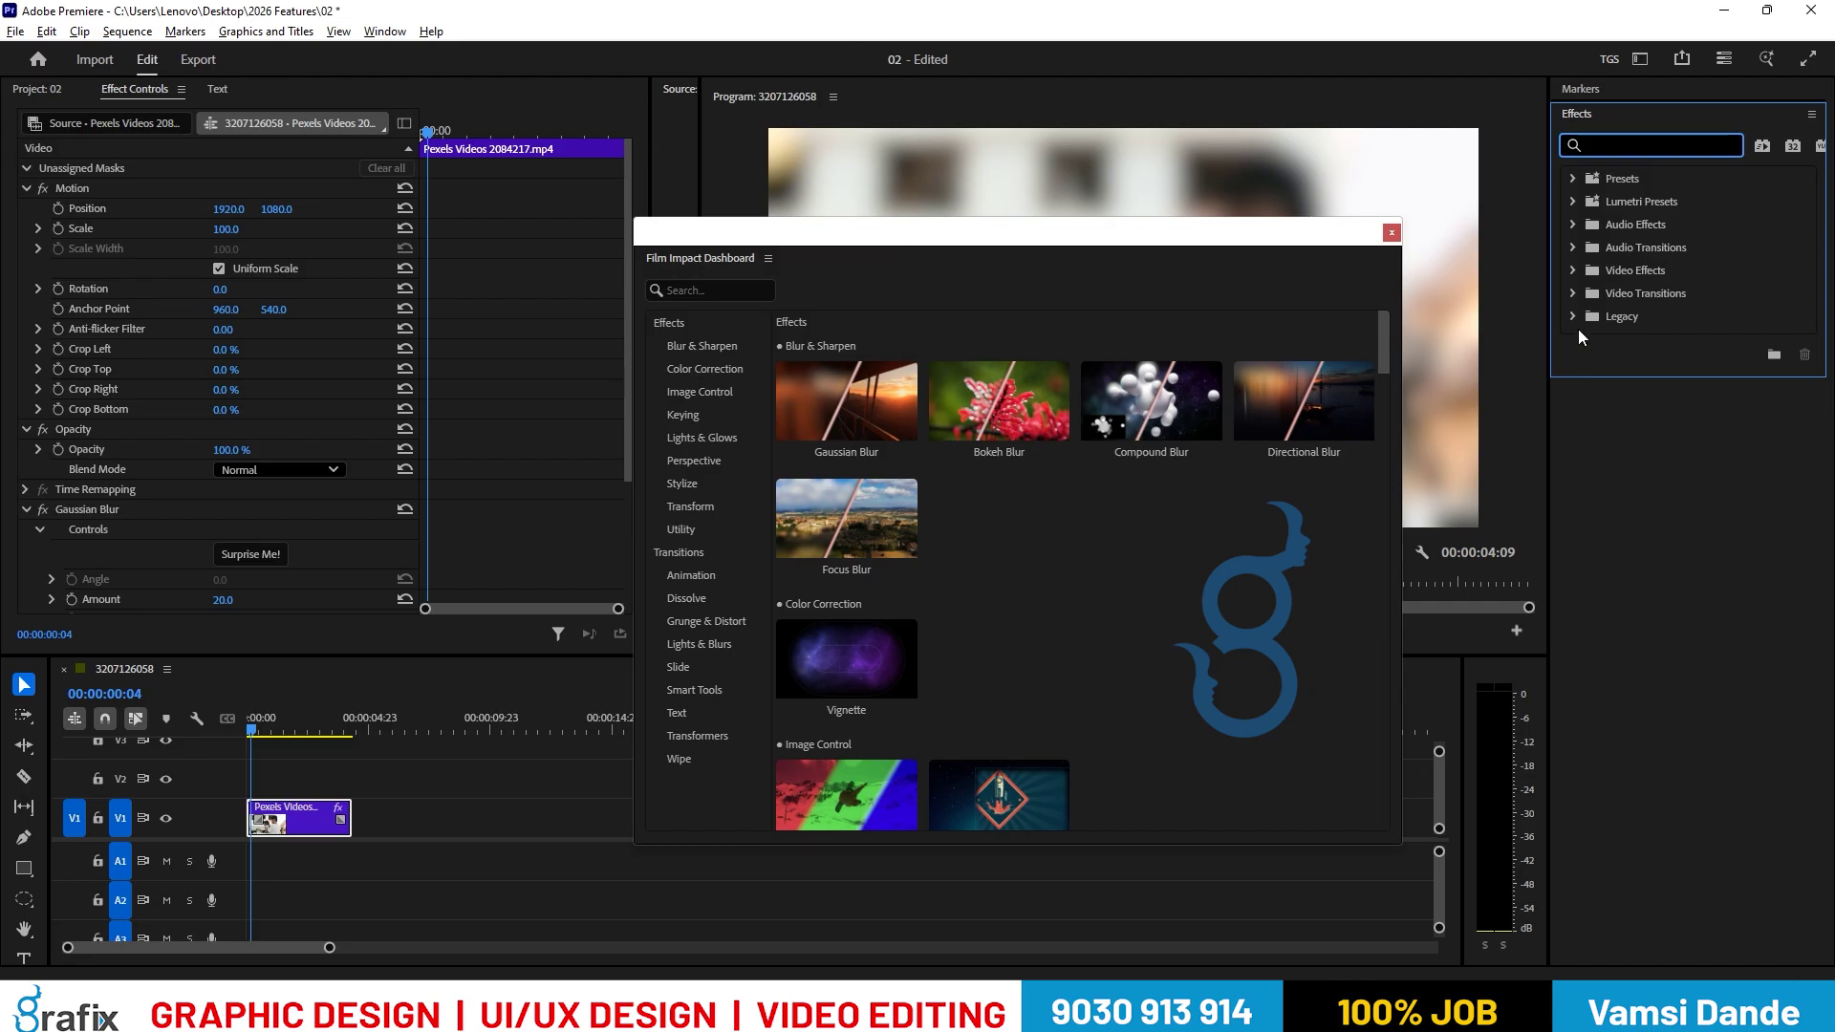
left_click(1572, 272)
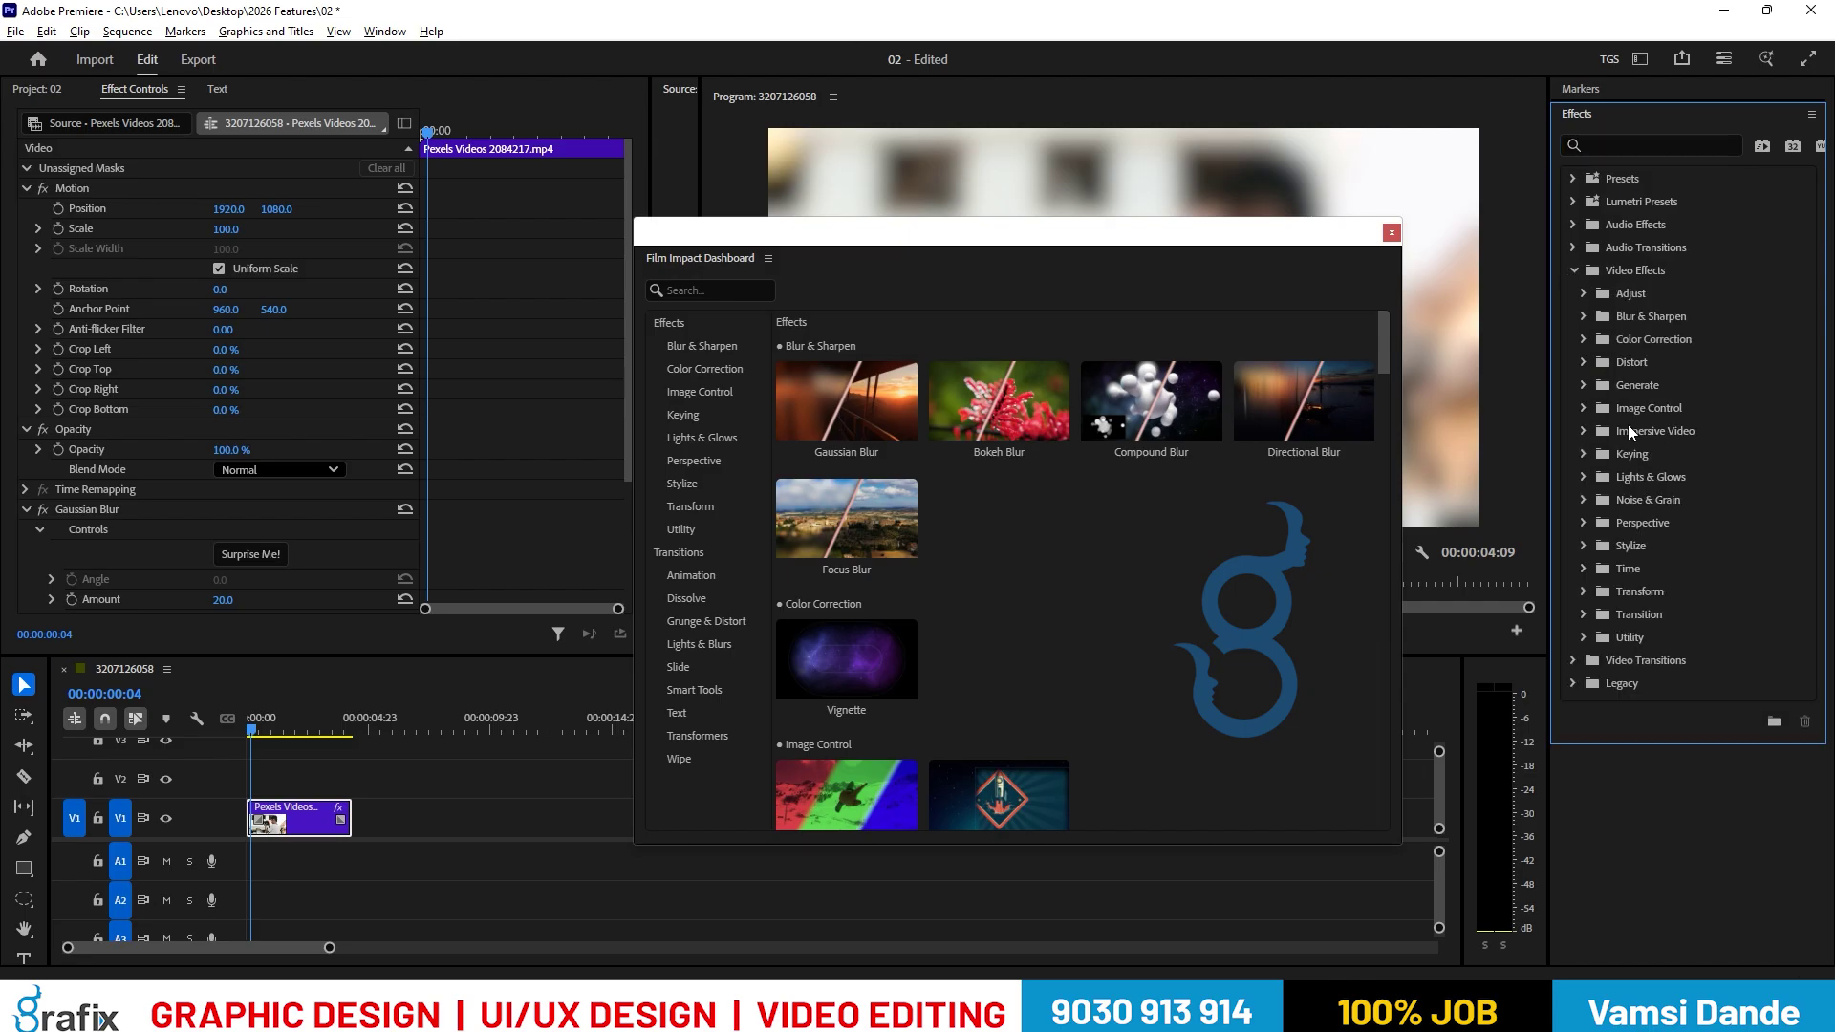
left_click(1584, 316)
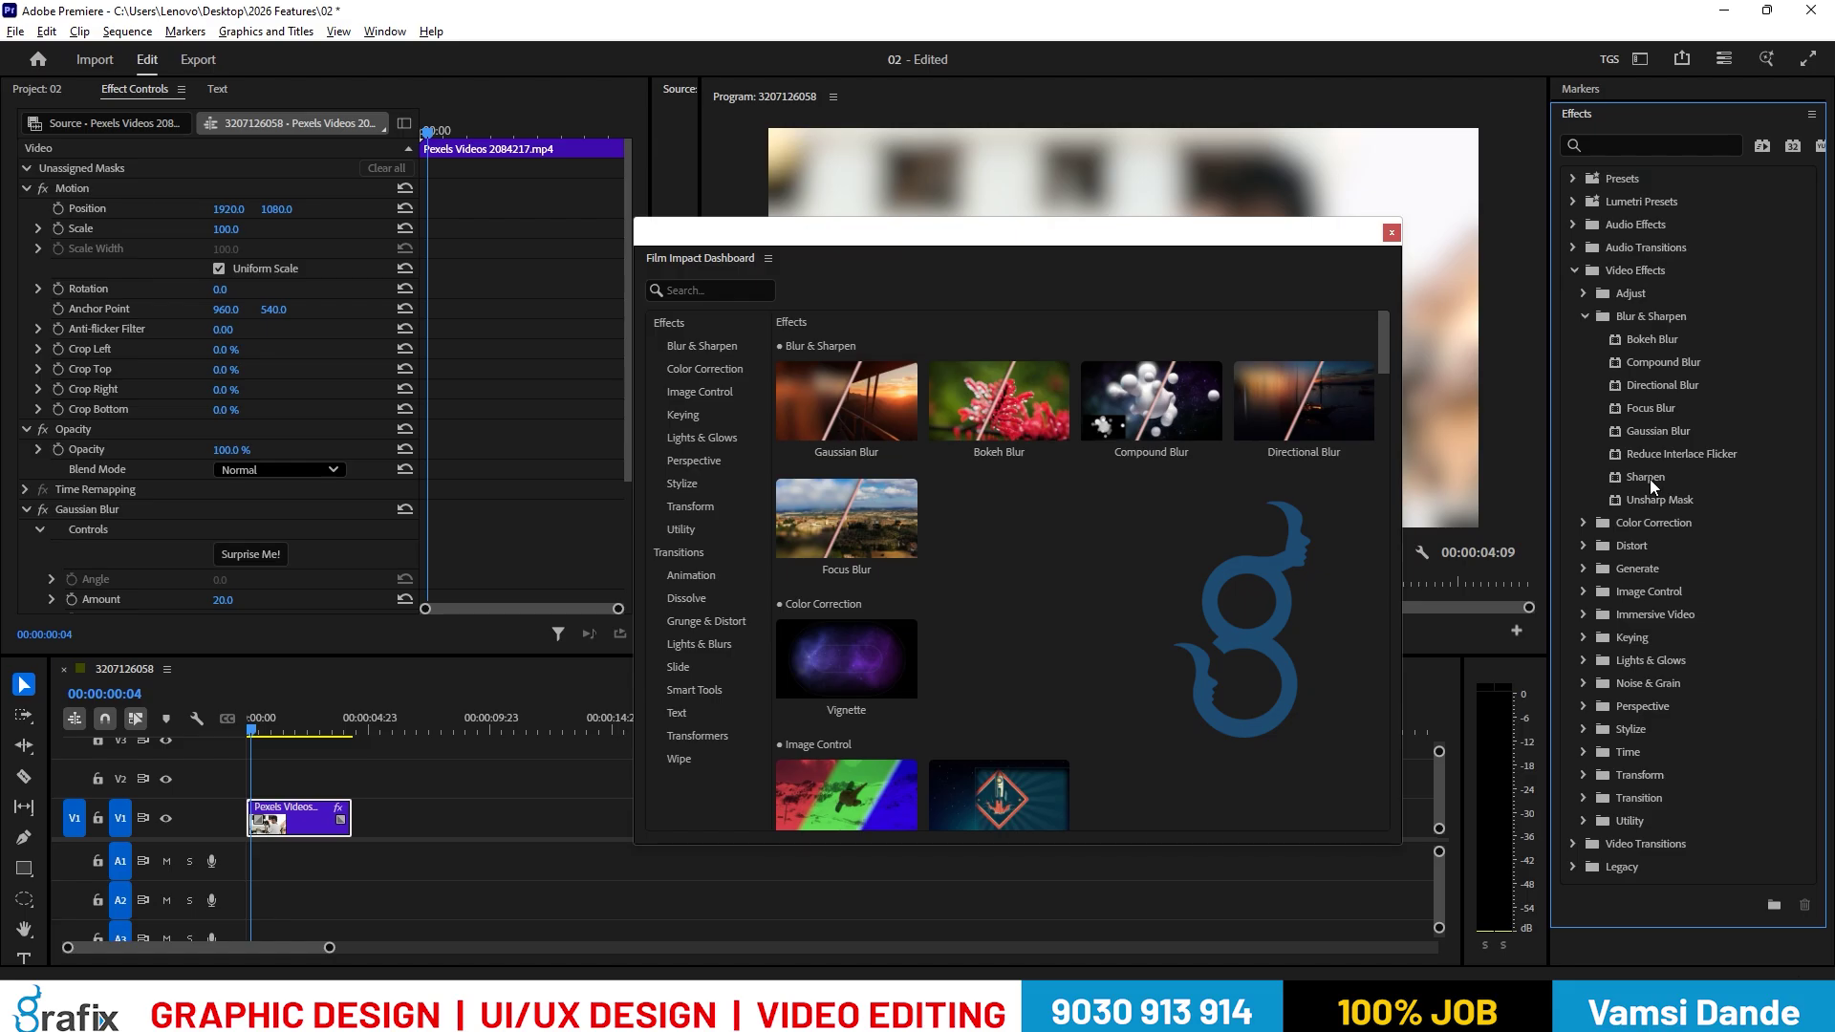
left_click(1811, 114)
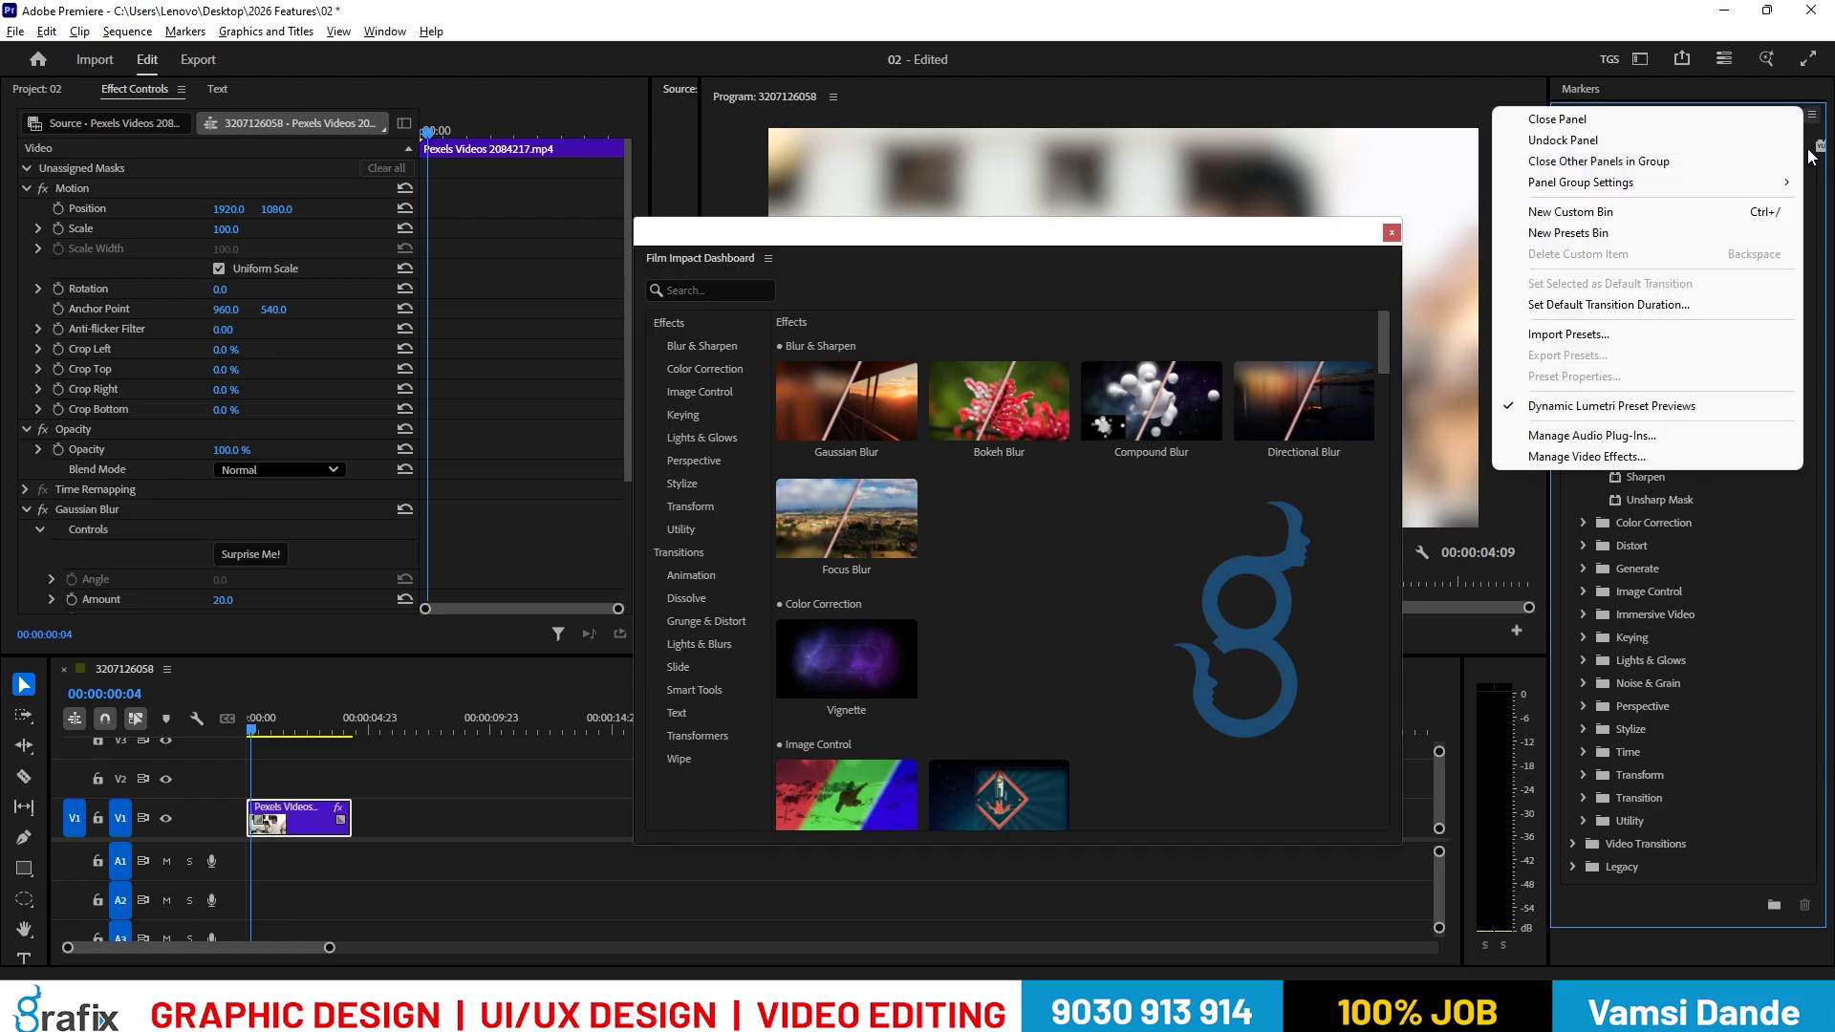
left_click(1730, 124)
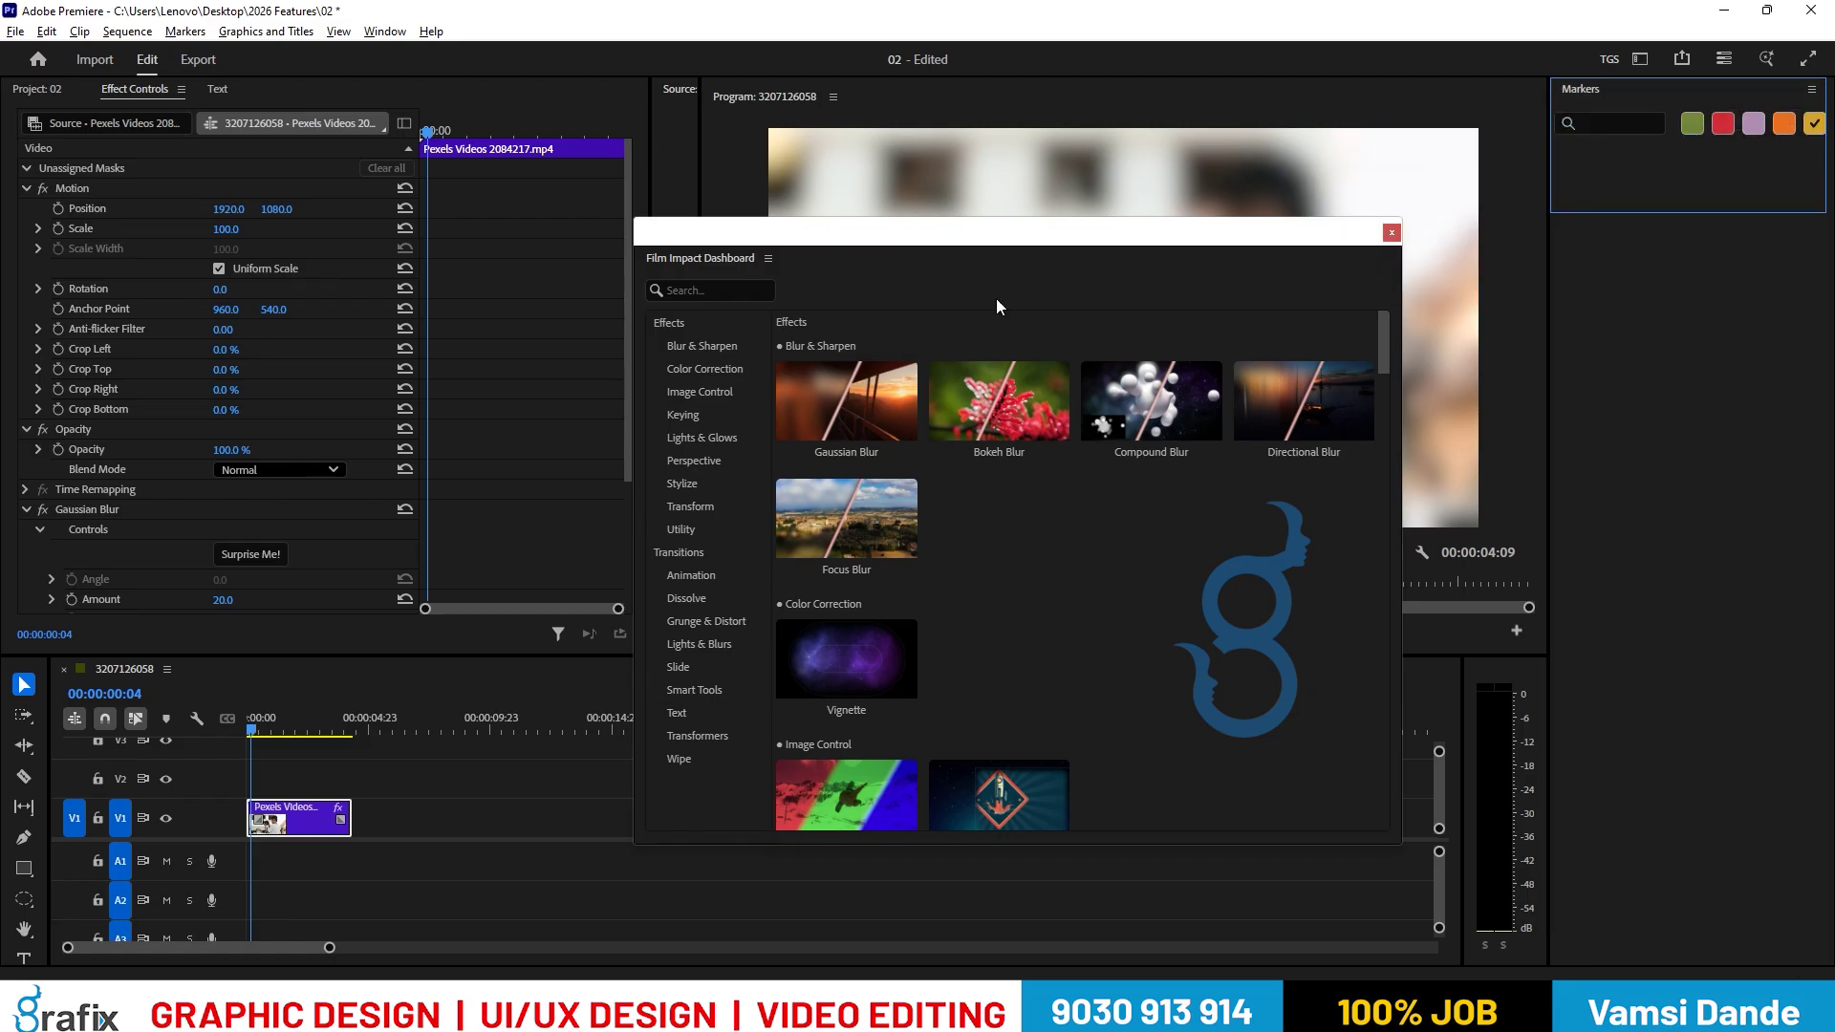
Examine the animated effect previews in the Film Impact Dashboard and move its window clear of most of the program image.
left_click_drag(969, 238, 967, 207)
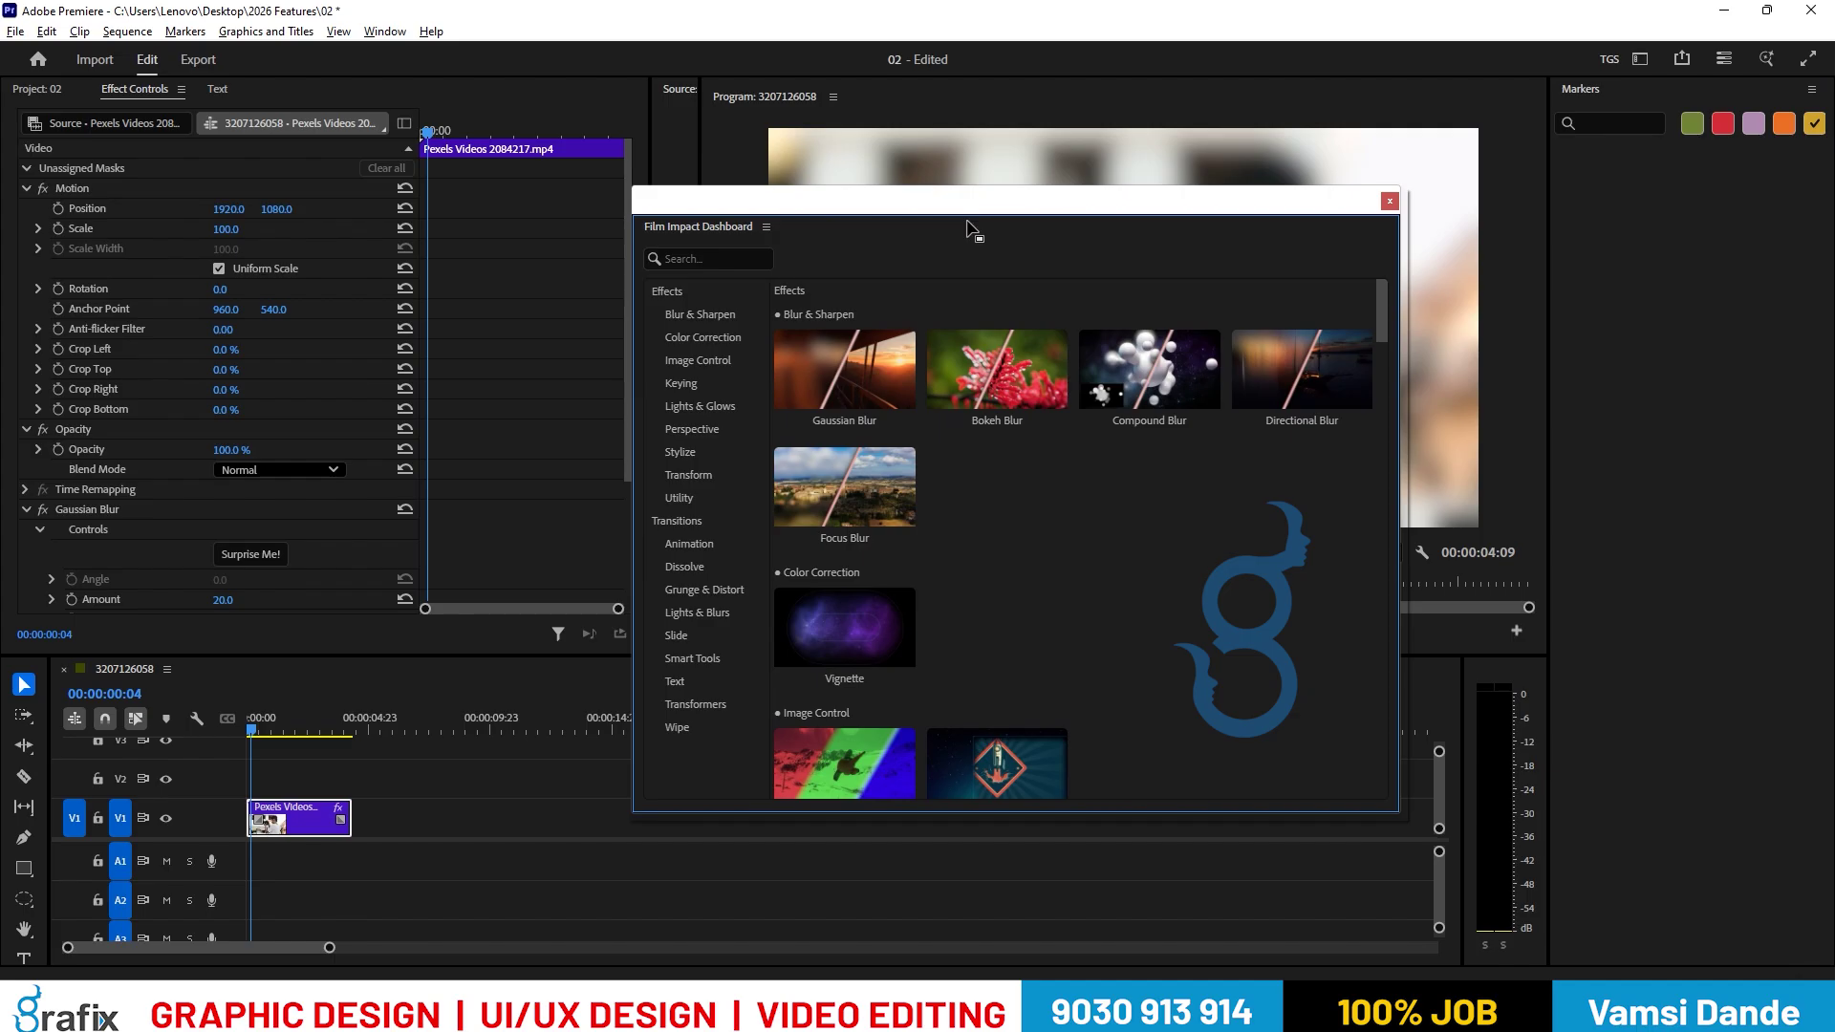
mouse_move(957, 363)
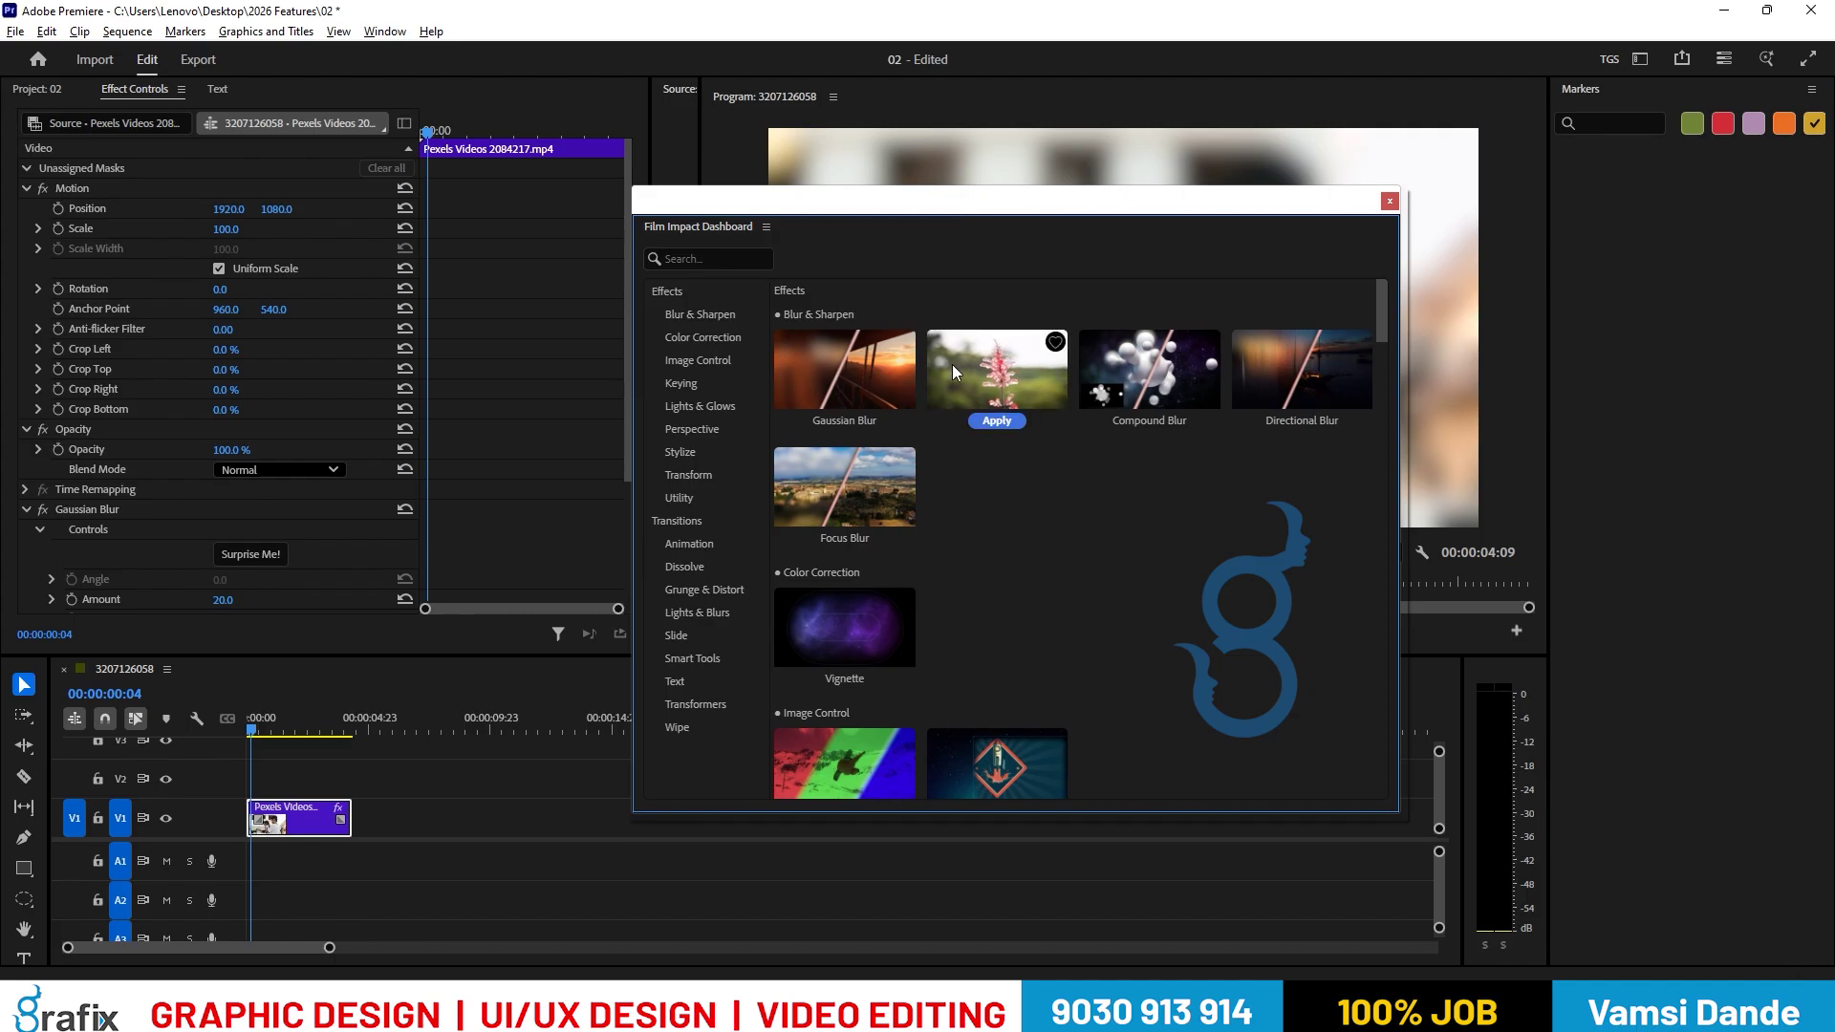
scroll(977, 433, "down", 2)
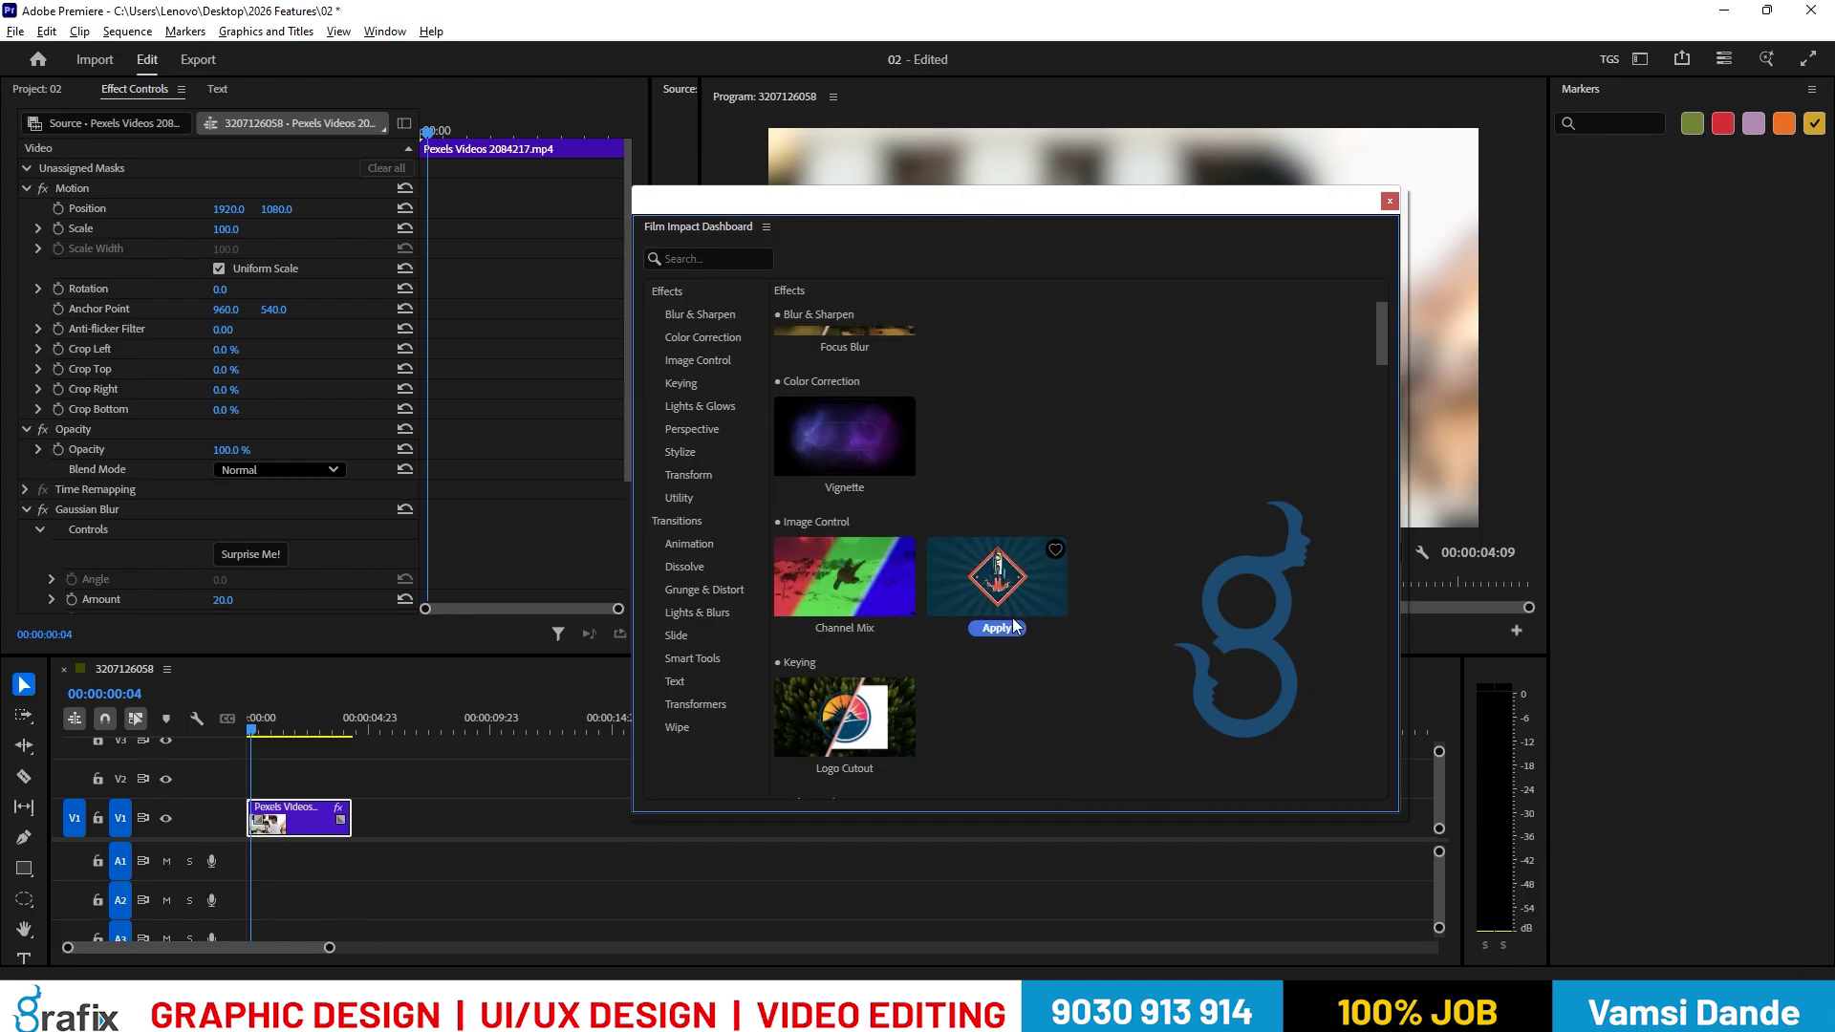
scroll(1172, 655, "up", 2)
mouse_move(1137, 386)
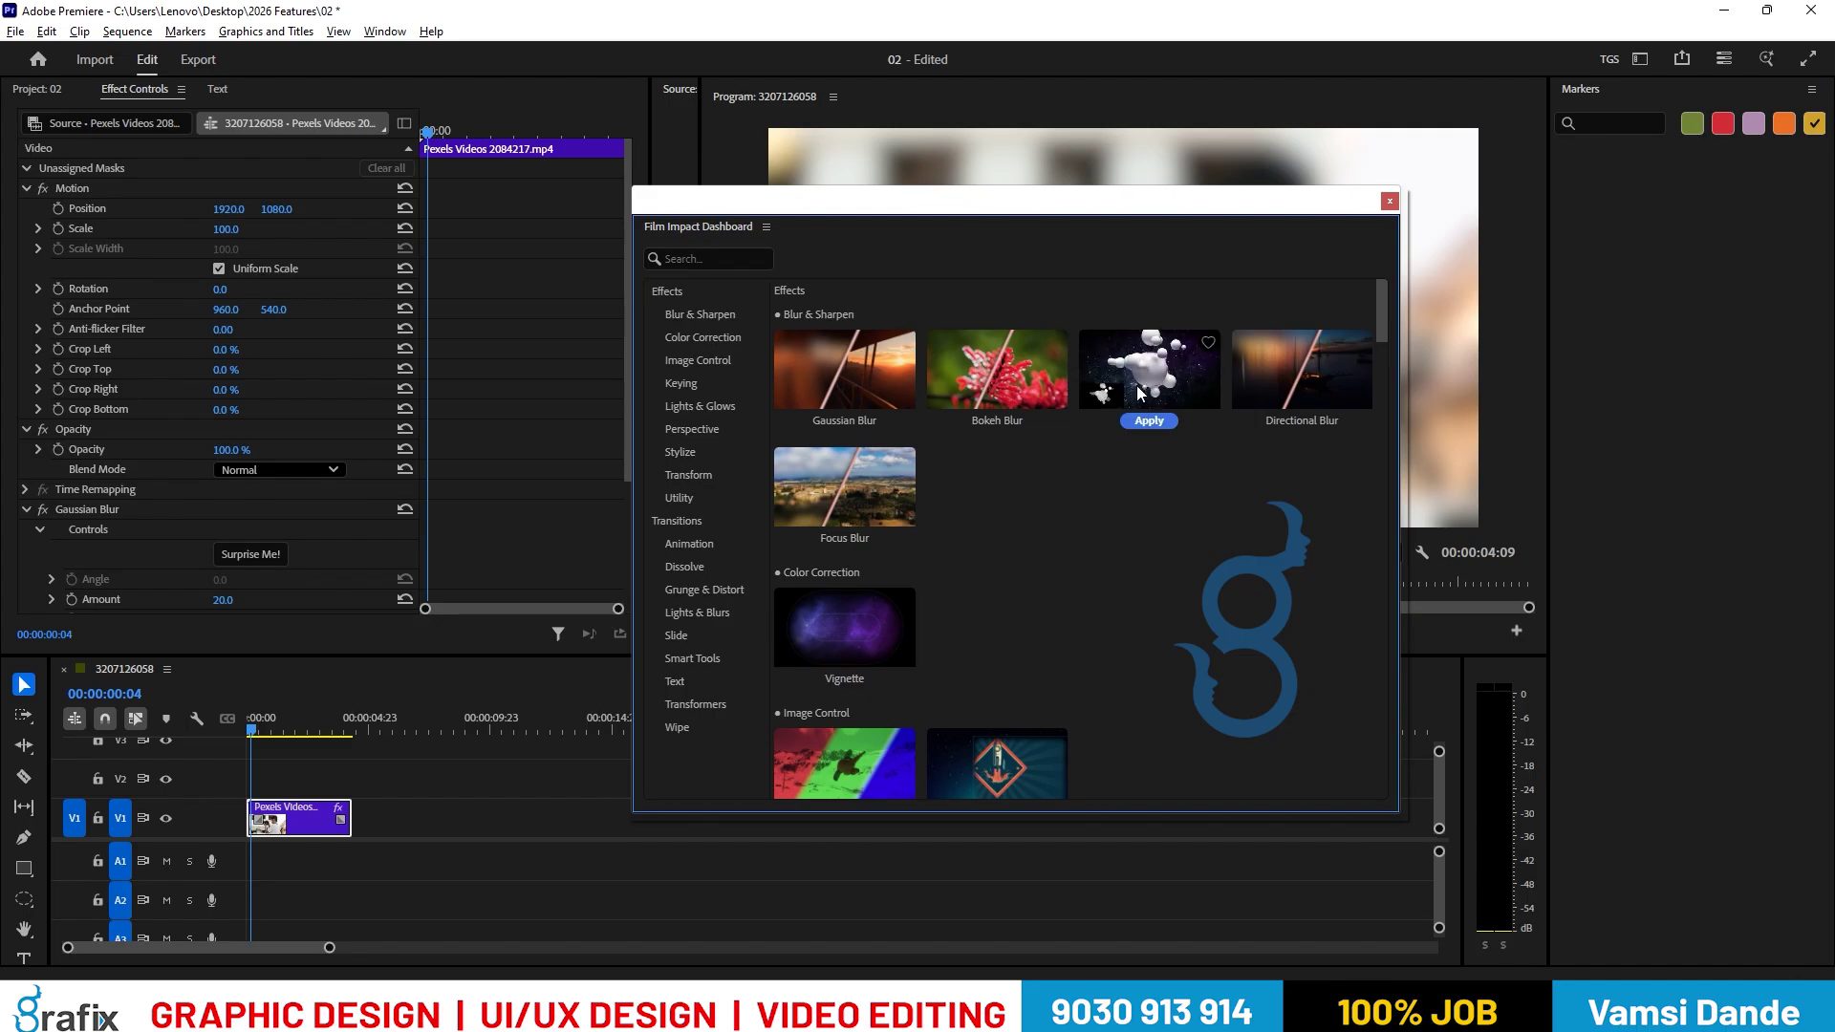
left_click_drag(1111, 217, 1495, 364)
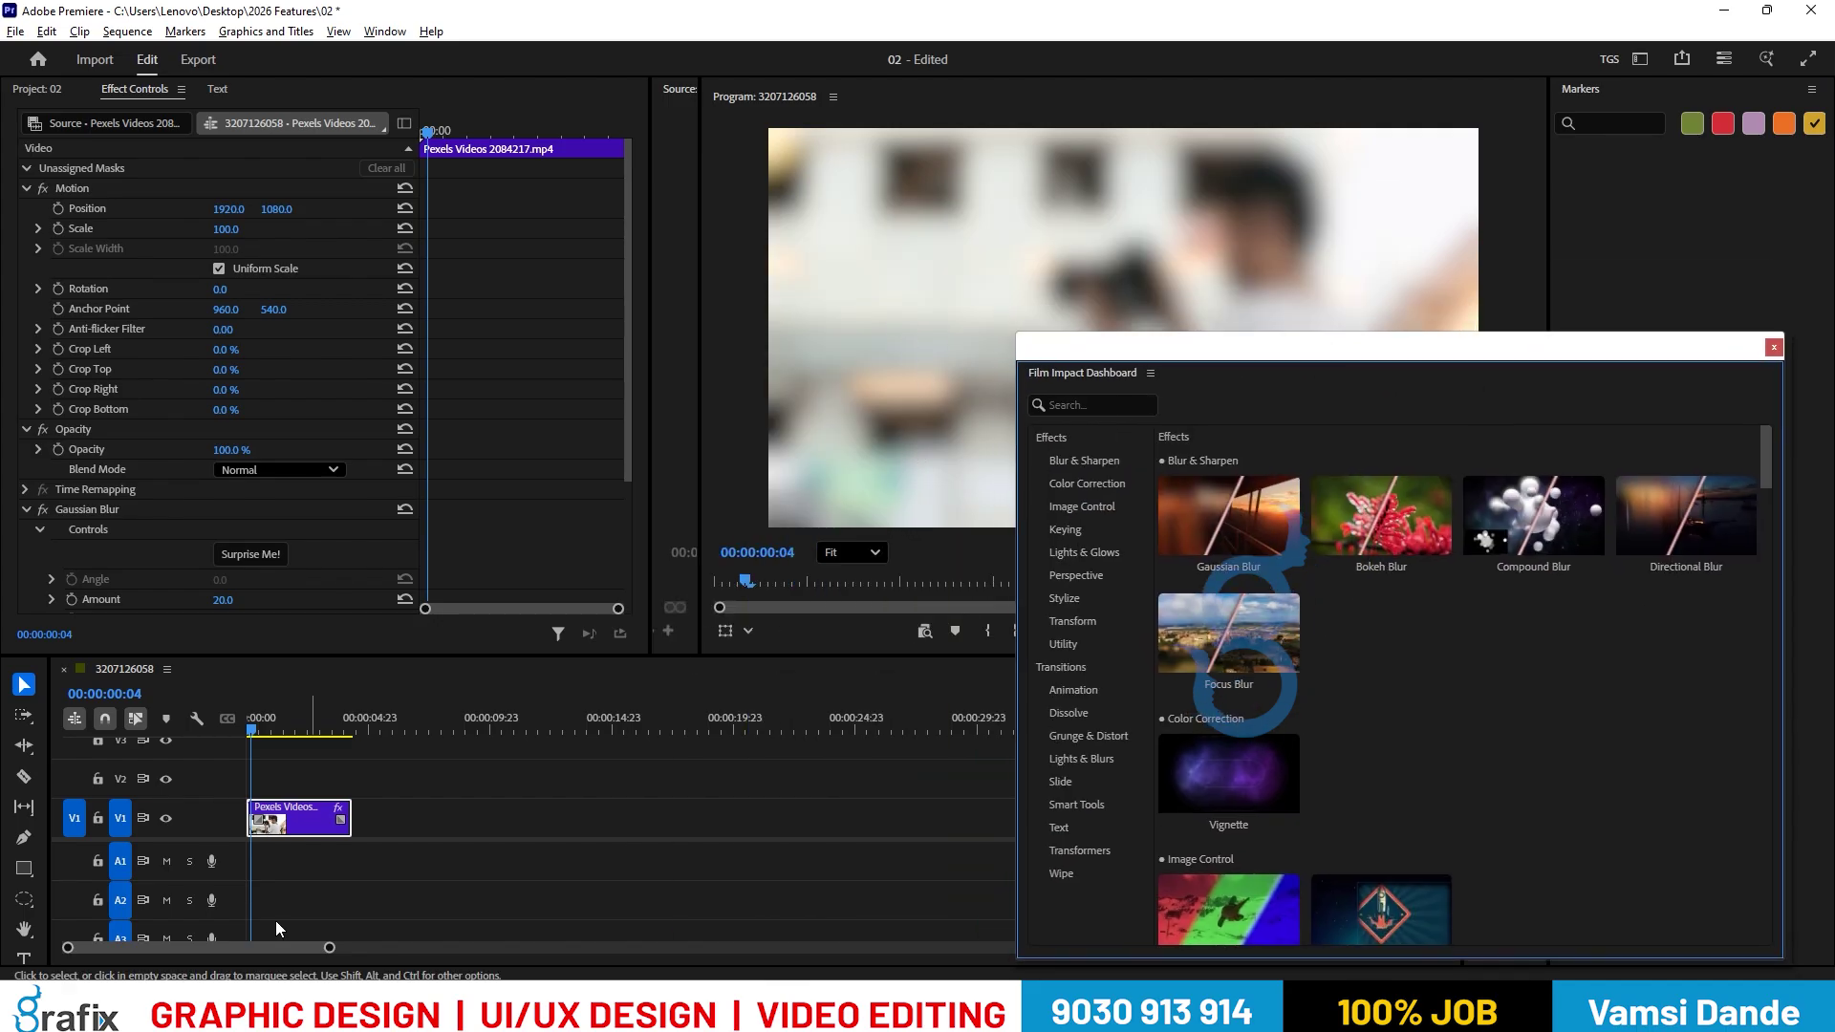
Import the Pexels video 5461001 and place it on V1 directly after the blurred clip.
left_click(388, 812)
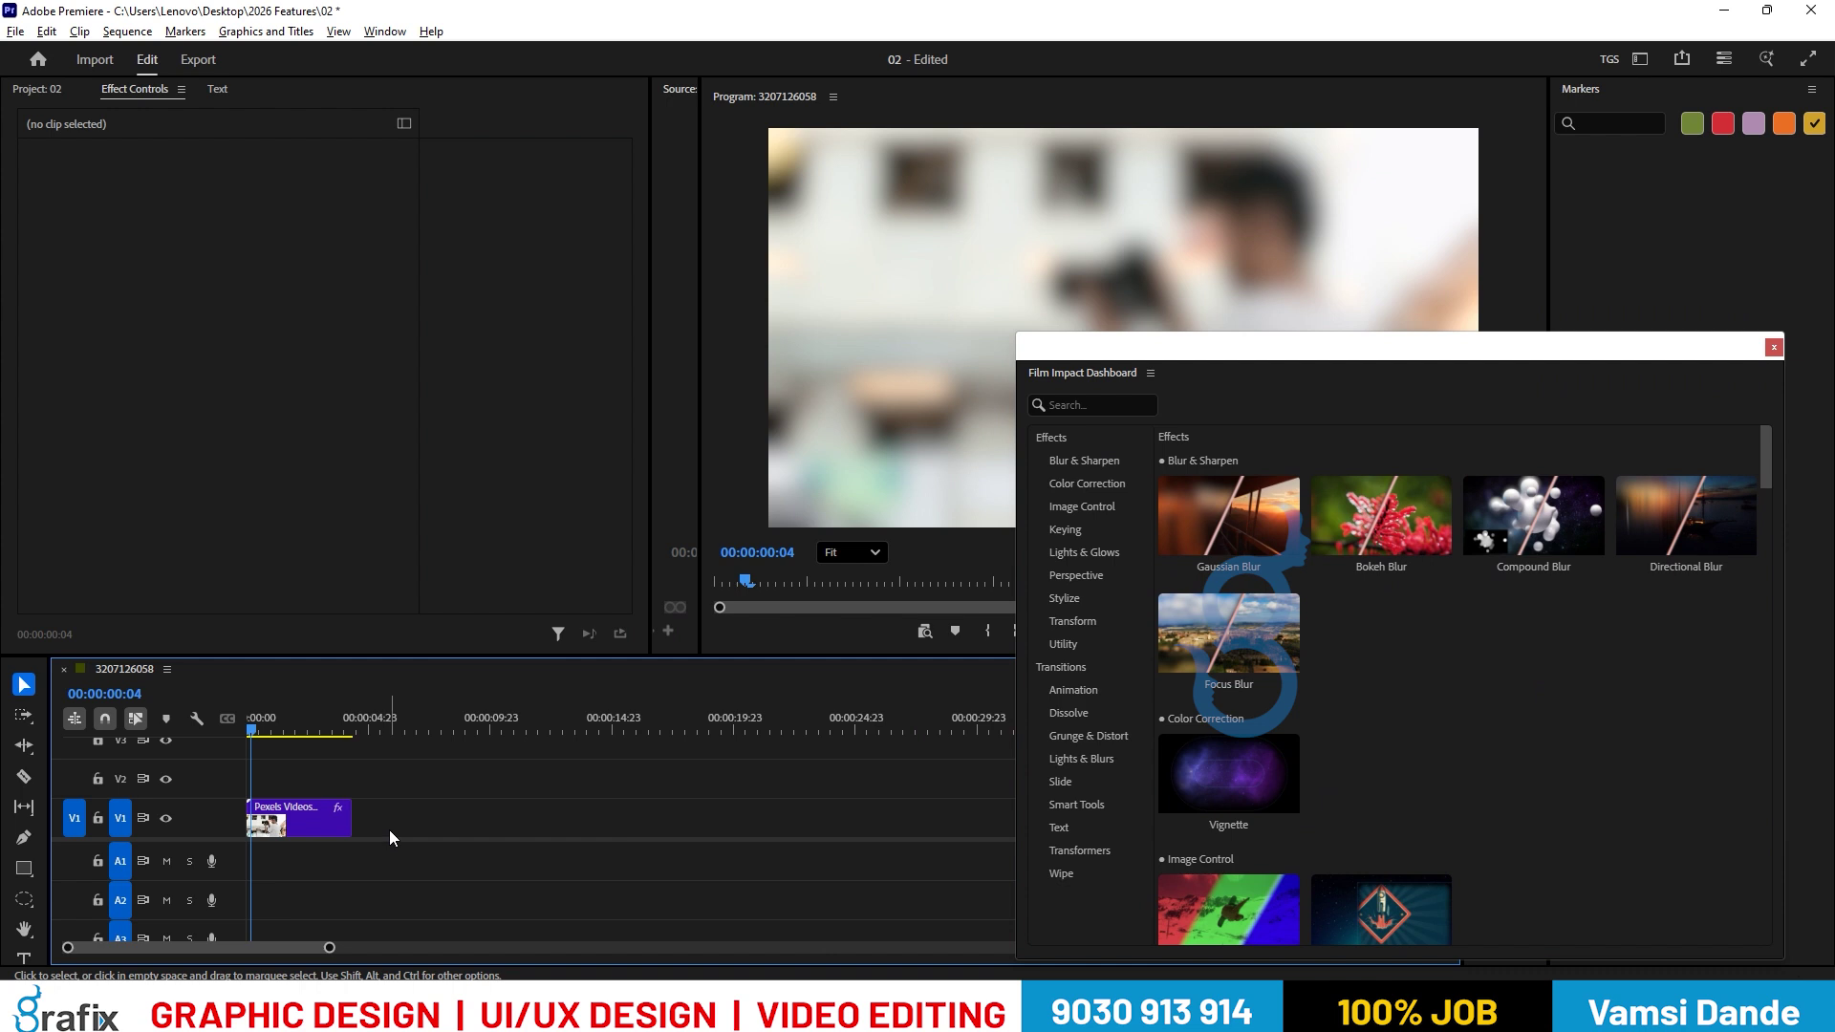
key("ctrl+i")
double_click(660, 364)
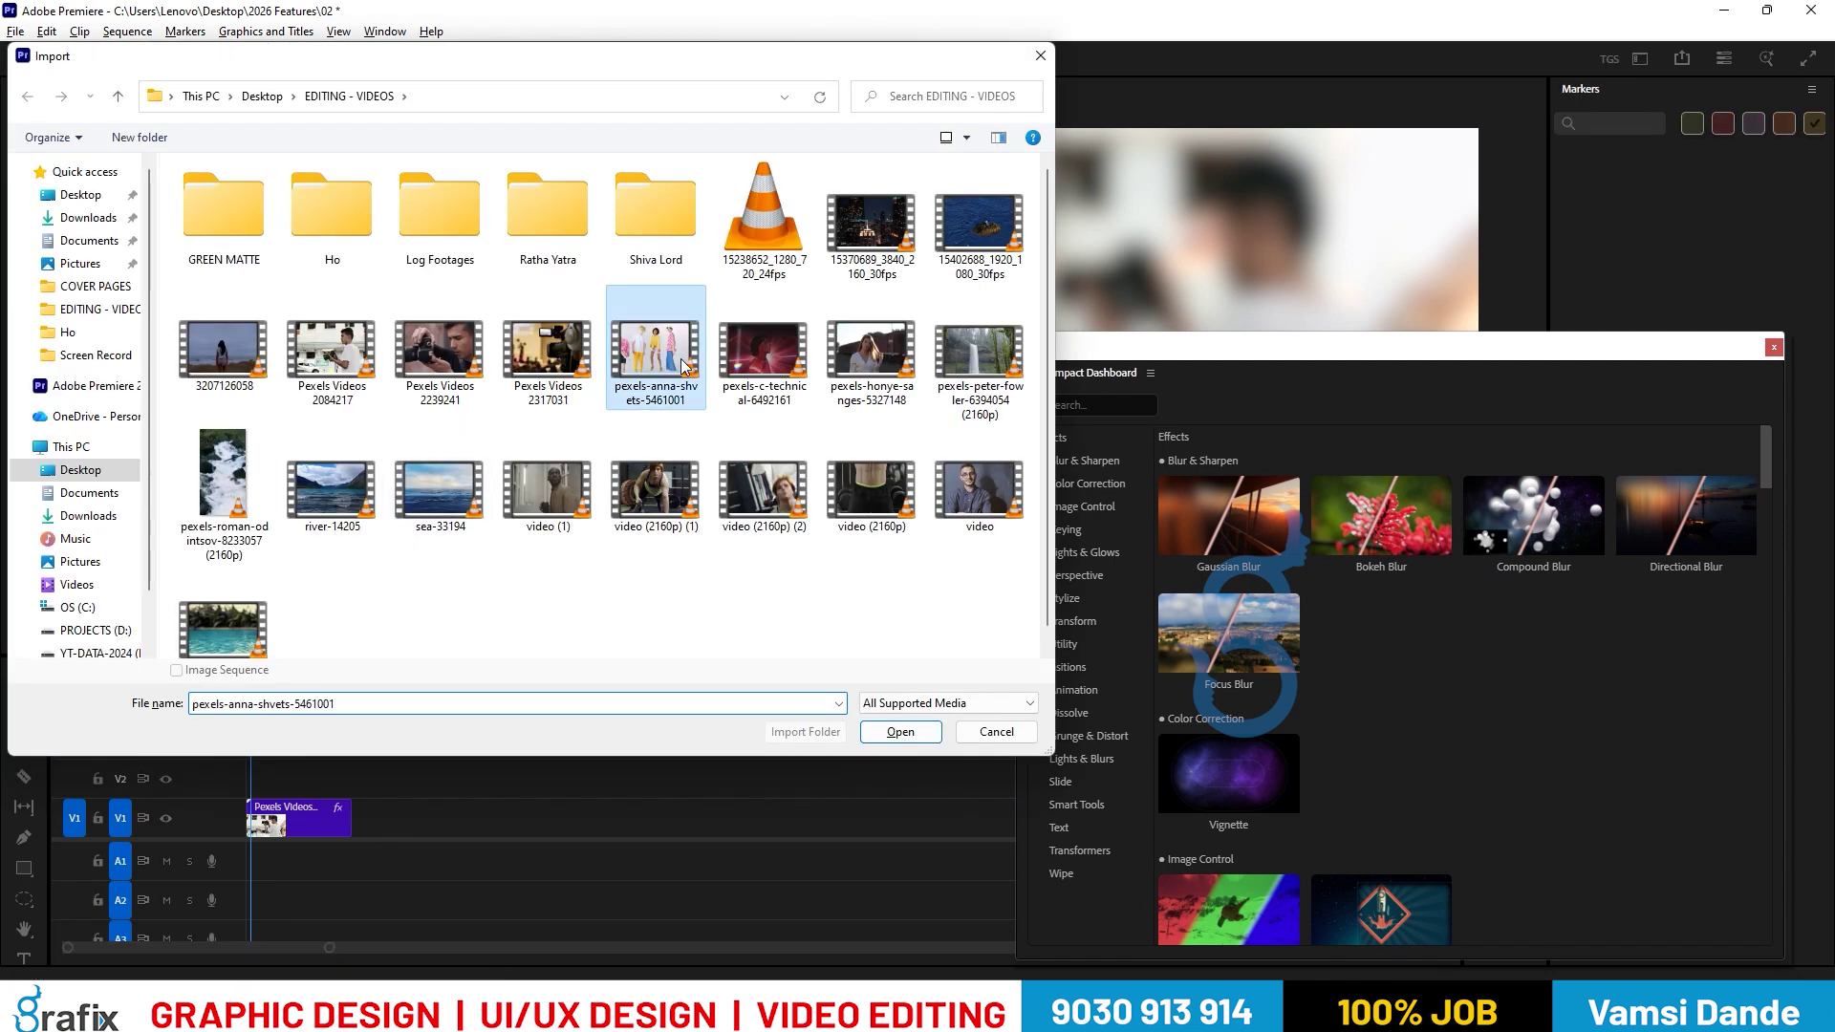
left_click_drag(119, 315, 361, 820)
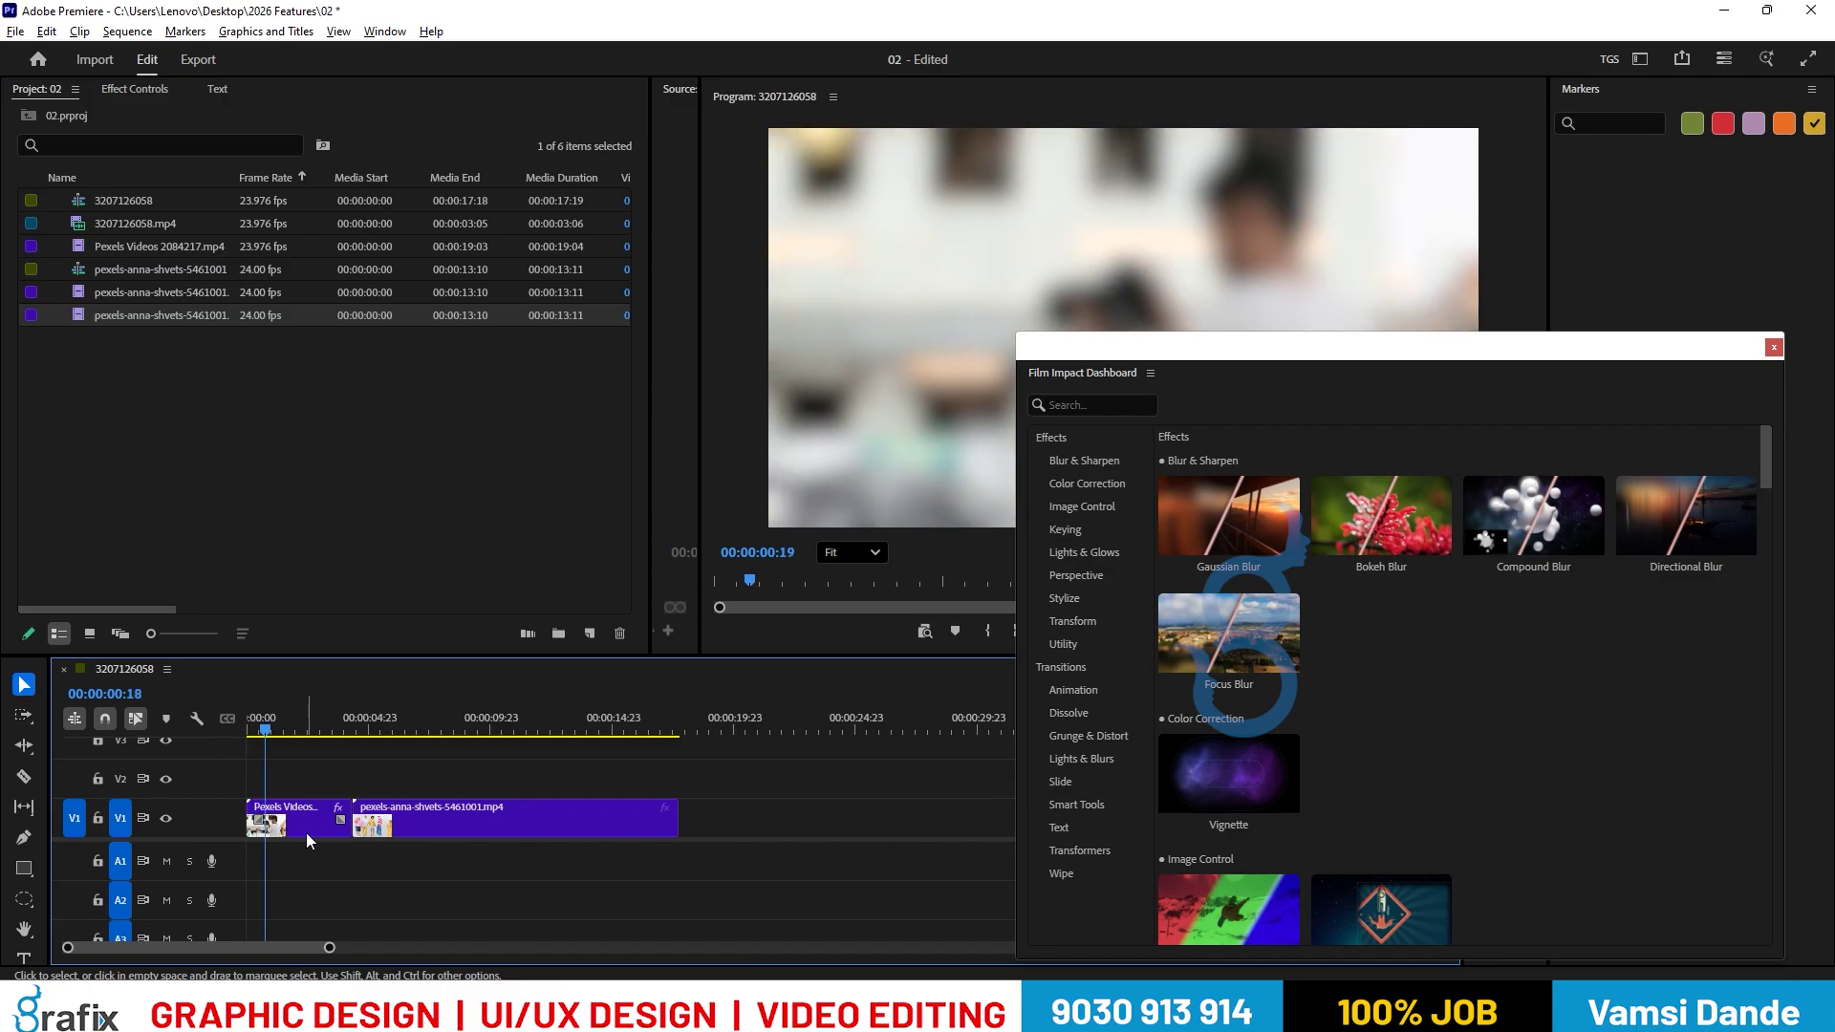
Keyframe the first clip's Gaussian Blur Amount from 20 at its start to 0 at about 00:00:00:17.
left_click(306, 833)
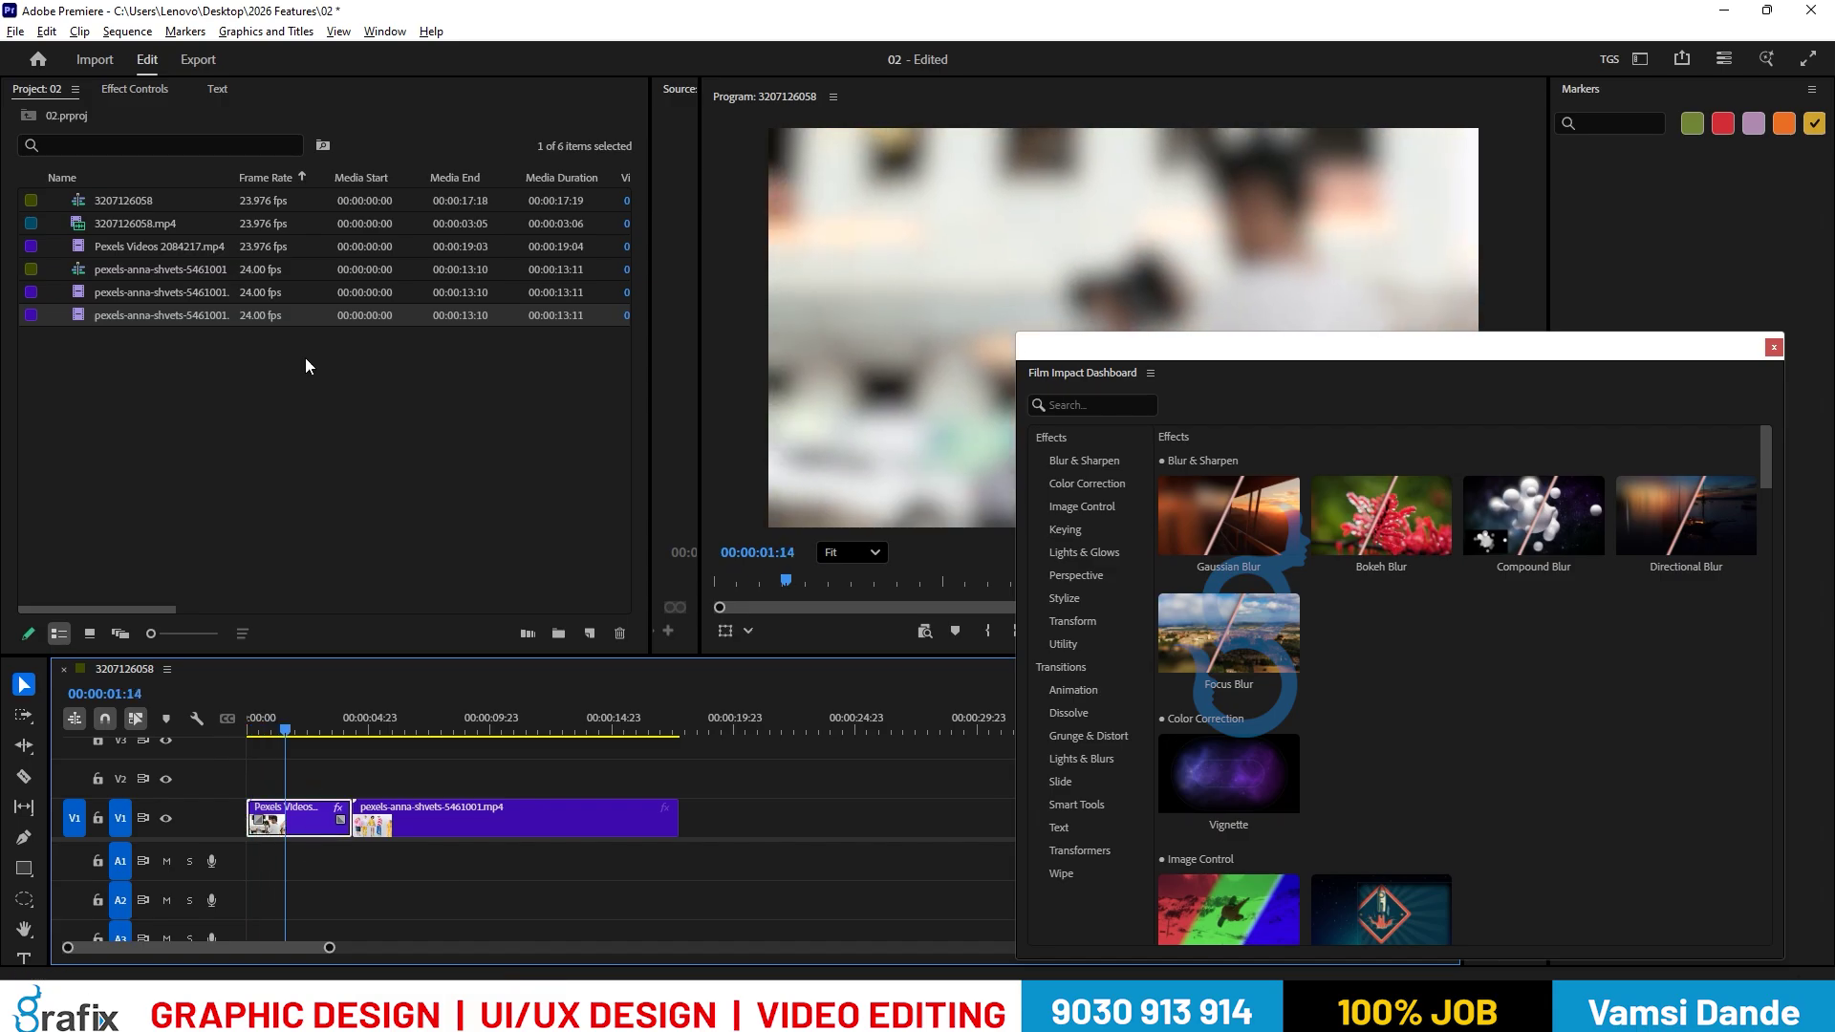
left_click(166, 89)
scroll(159, 453, "down", 5)
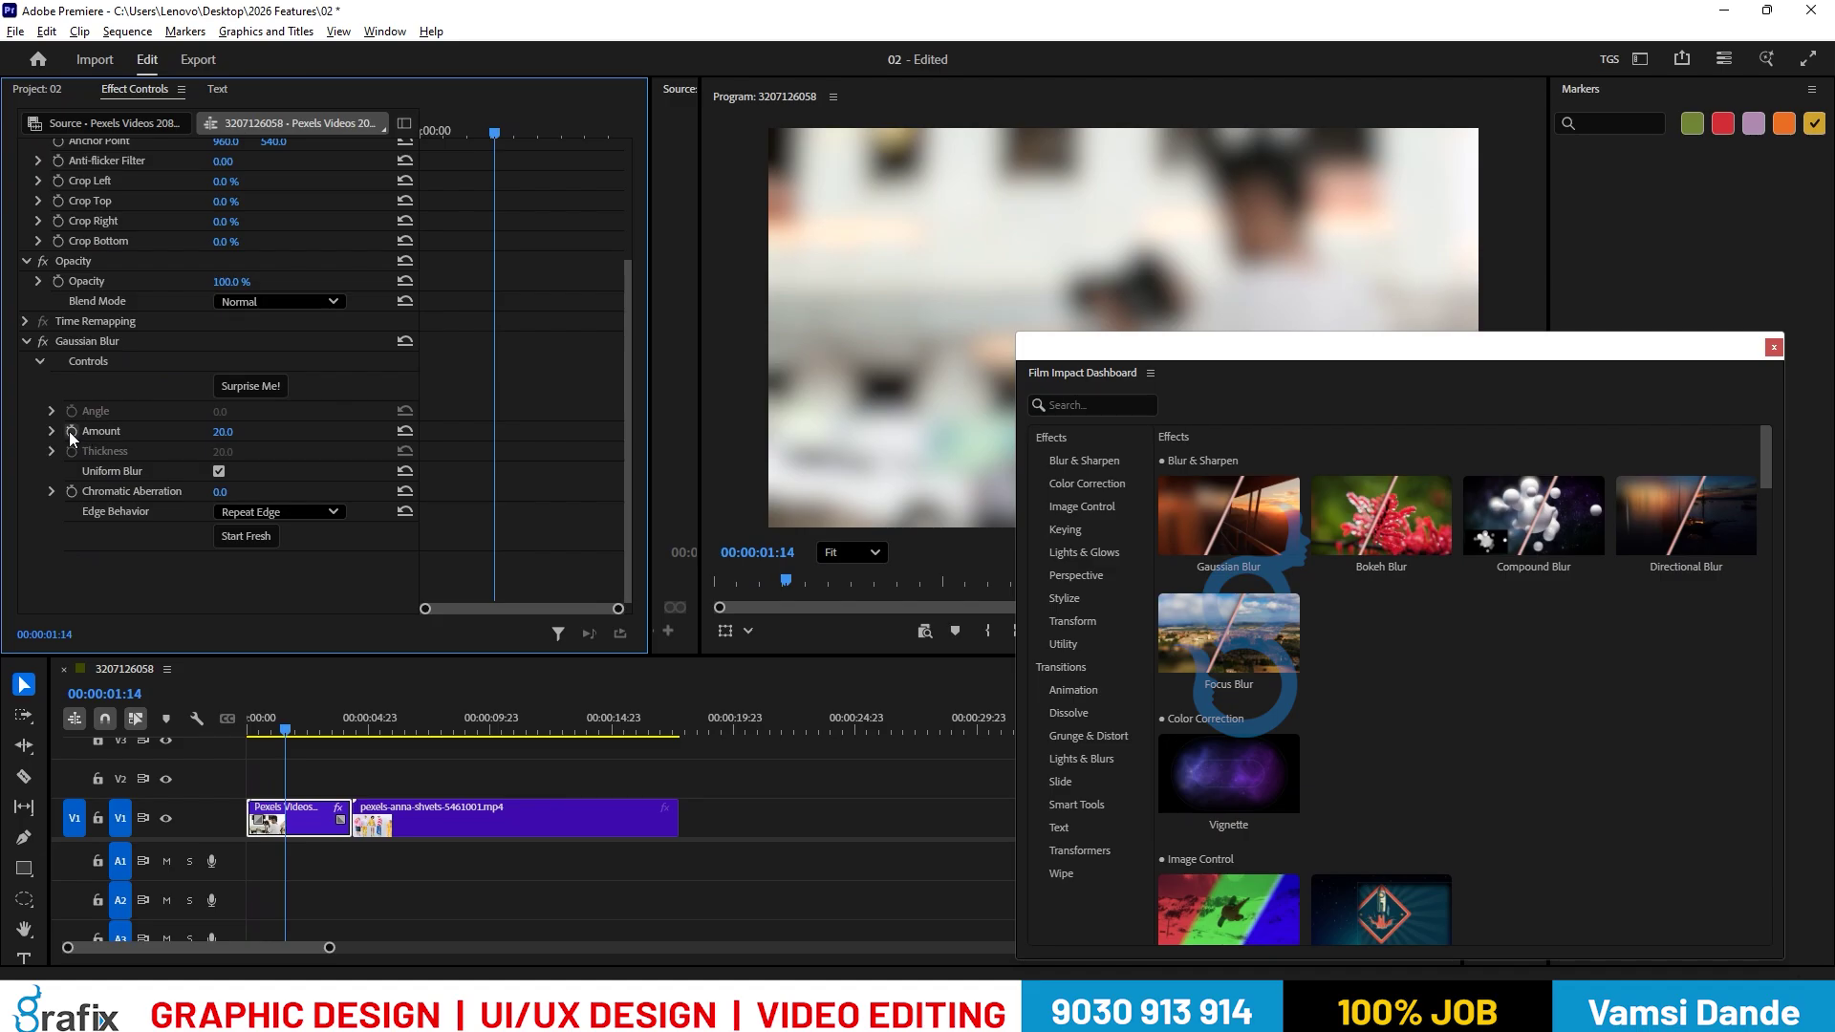
left_click_drag(286, 731, 227, 733)
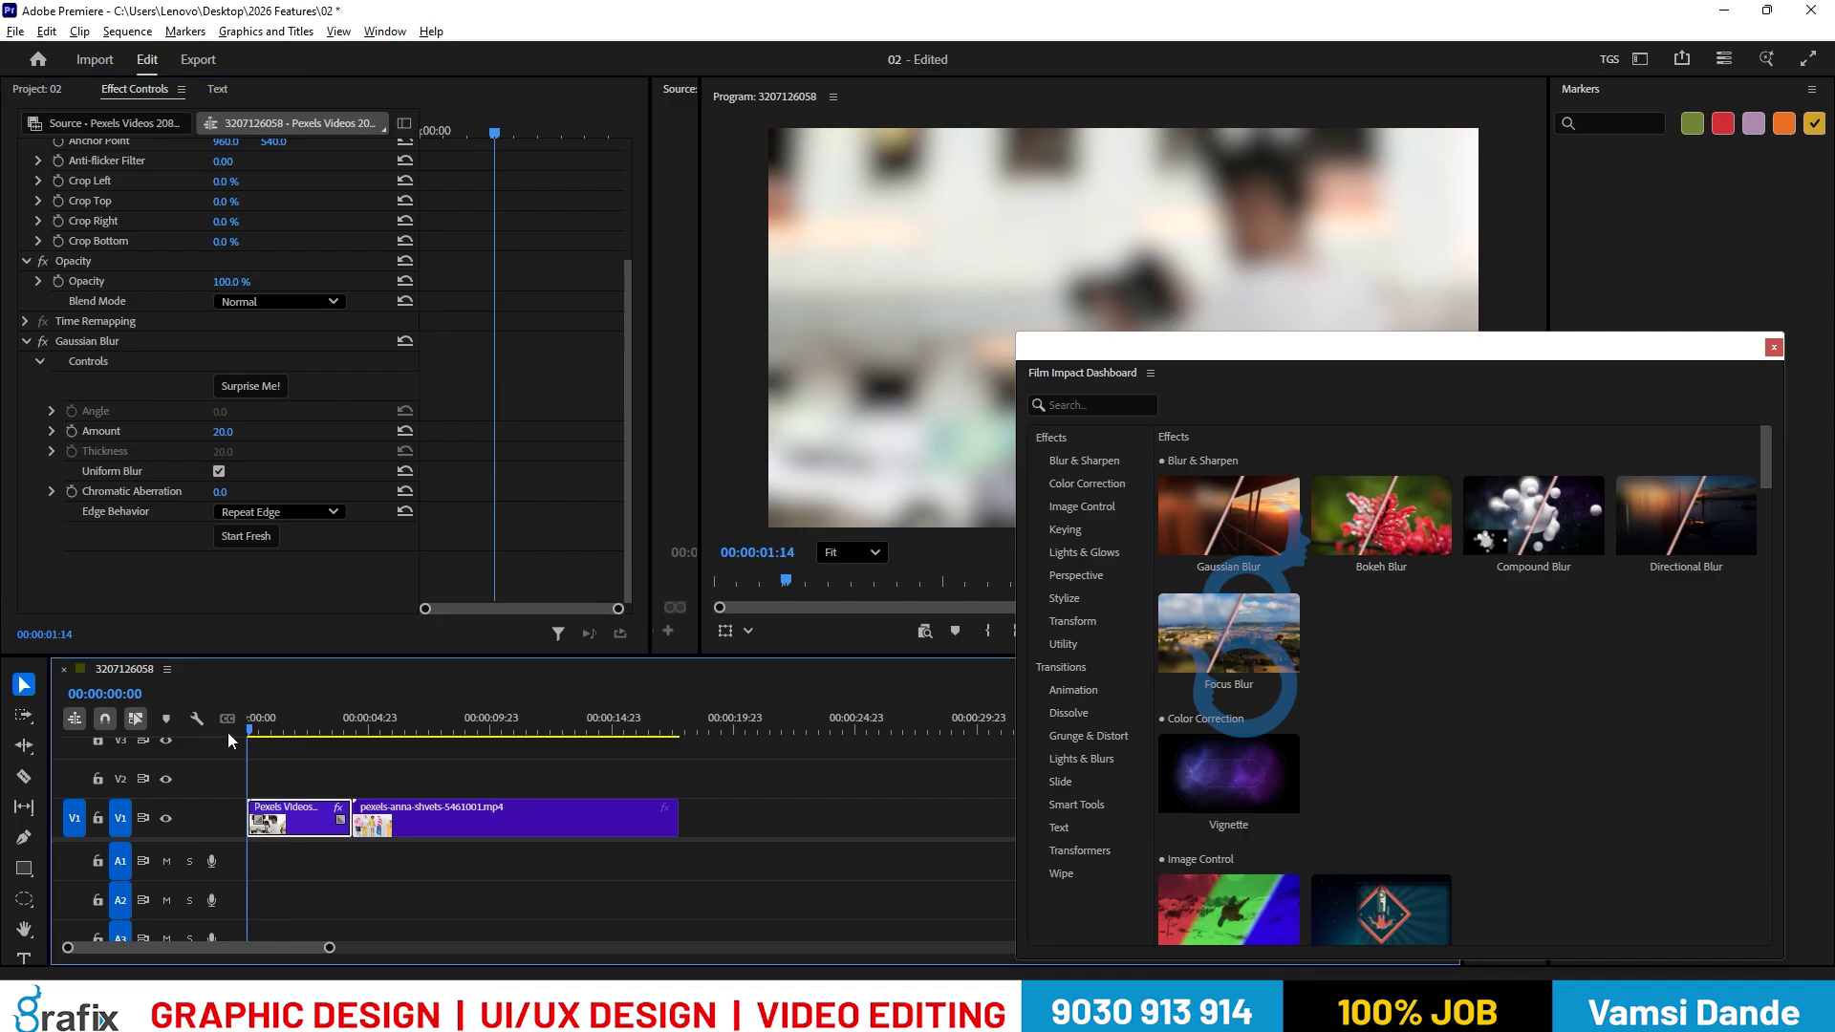
left_click(72, 431)
key("space")
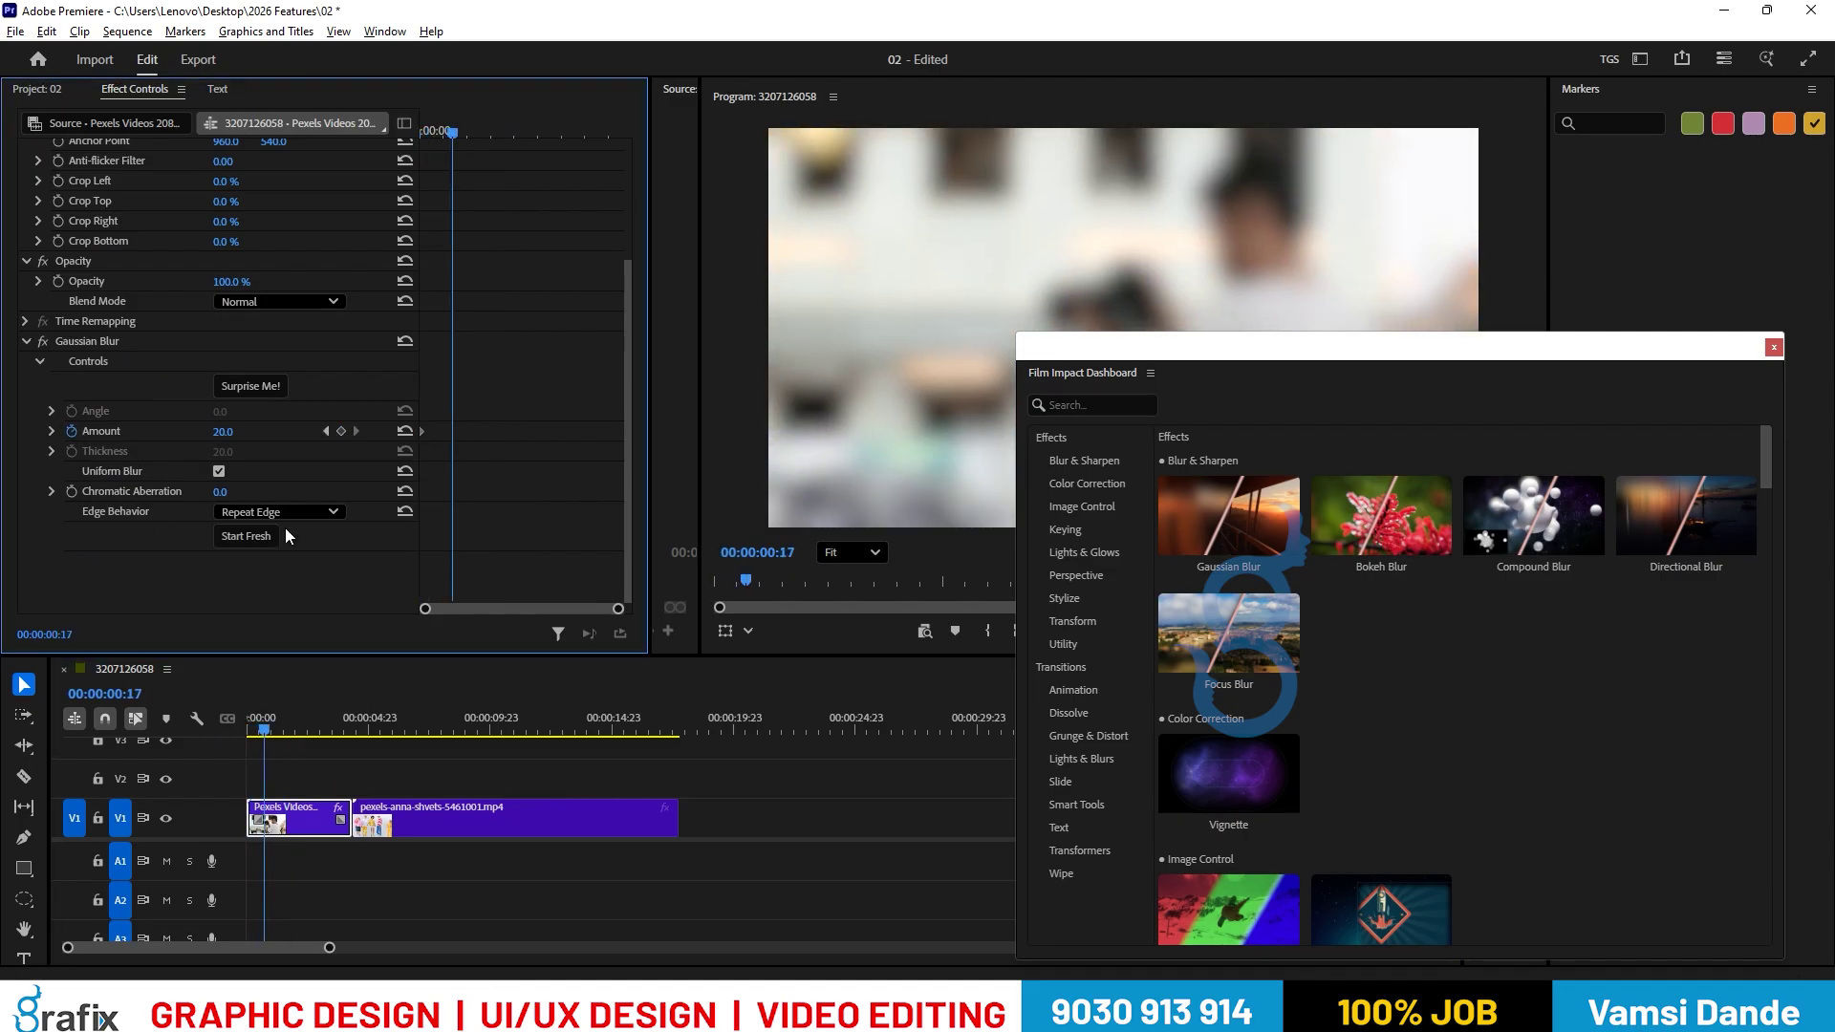
left_click(230, 434)
type("0")
key("Return")
Split the first clip at 00:00:01:21, delete its remainder, close the gap and play the sequence to about 00:00:03:04.
key("space")
key("space")
key("c")
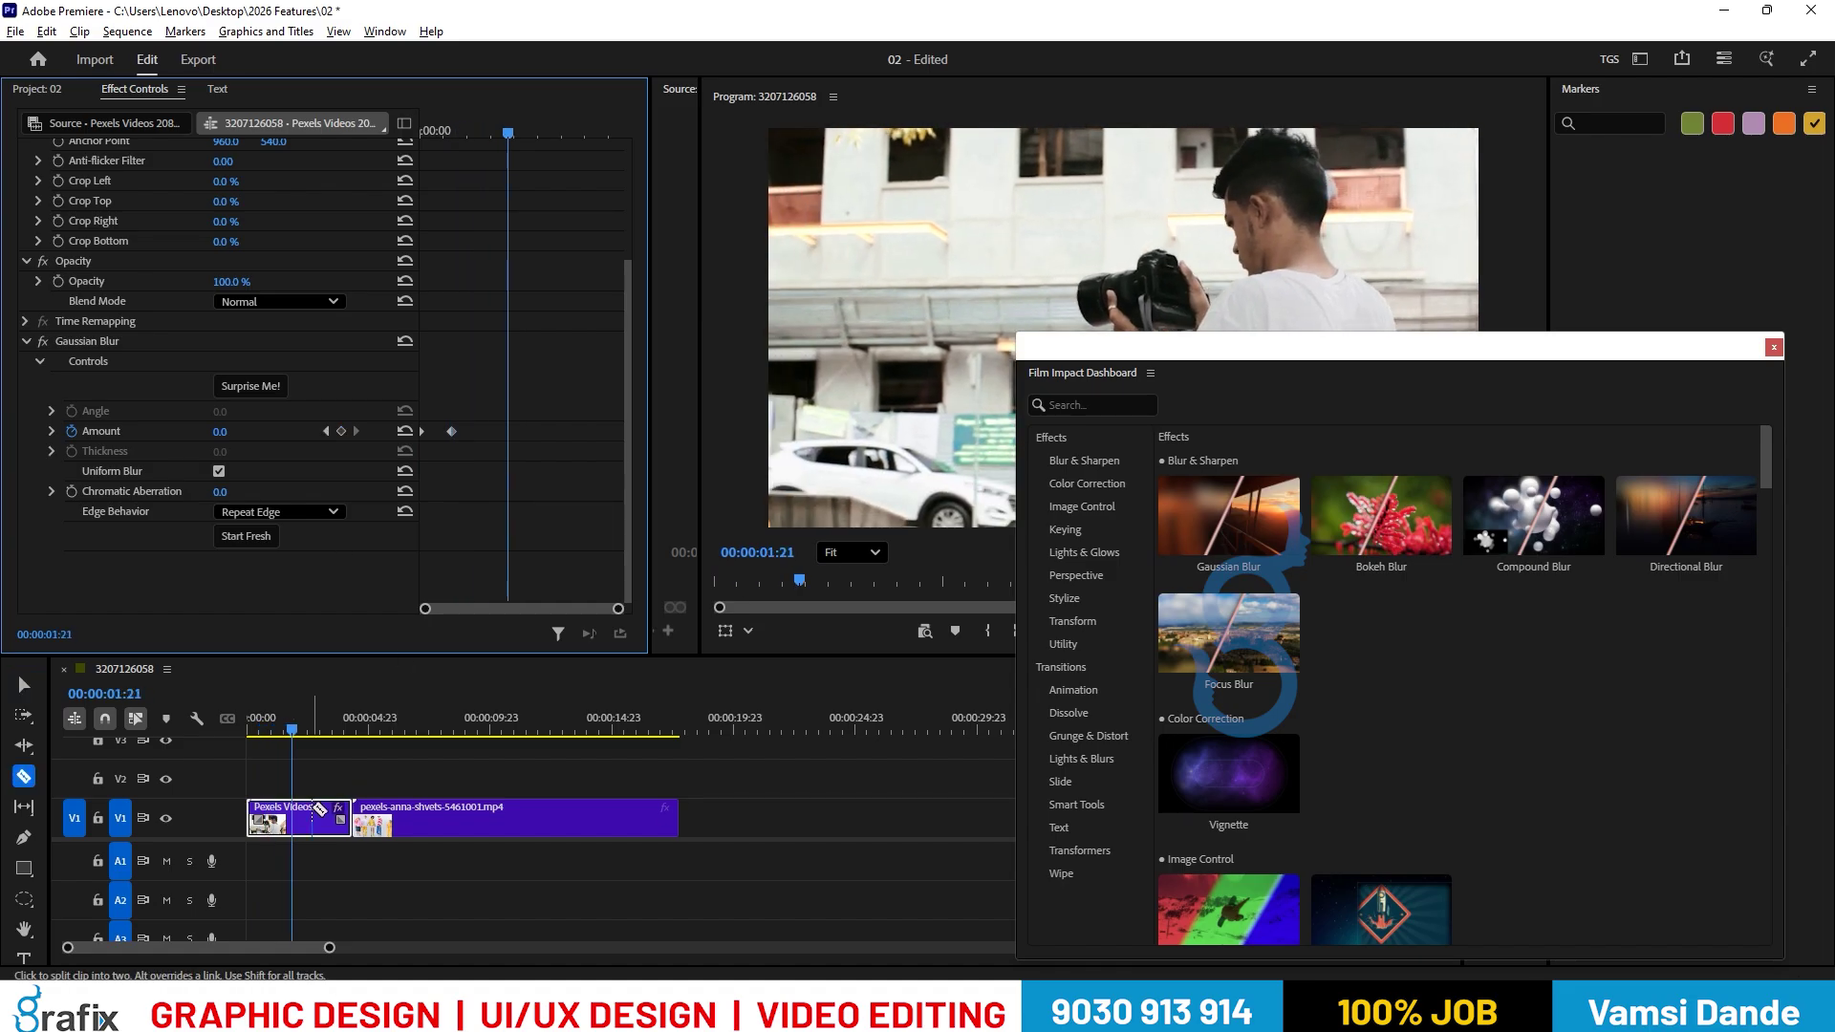
left_click(292, 817)
key("v")
left_click(314, 822)
key("Delete")
right_click(330, 840)
left_click(331, 840)
key("space")
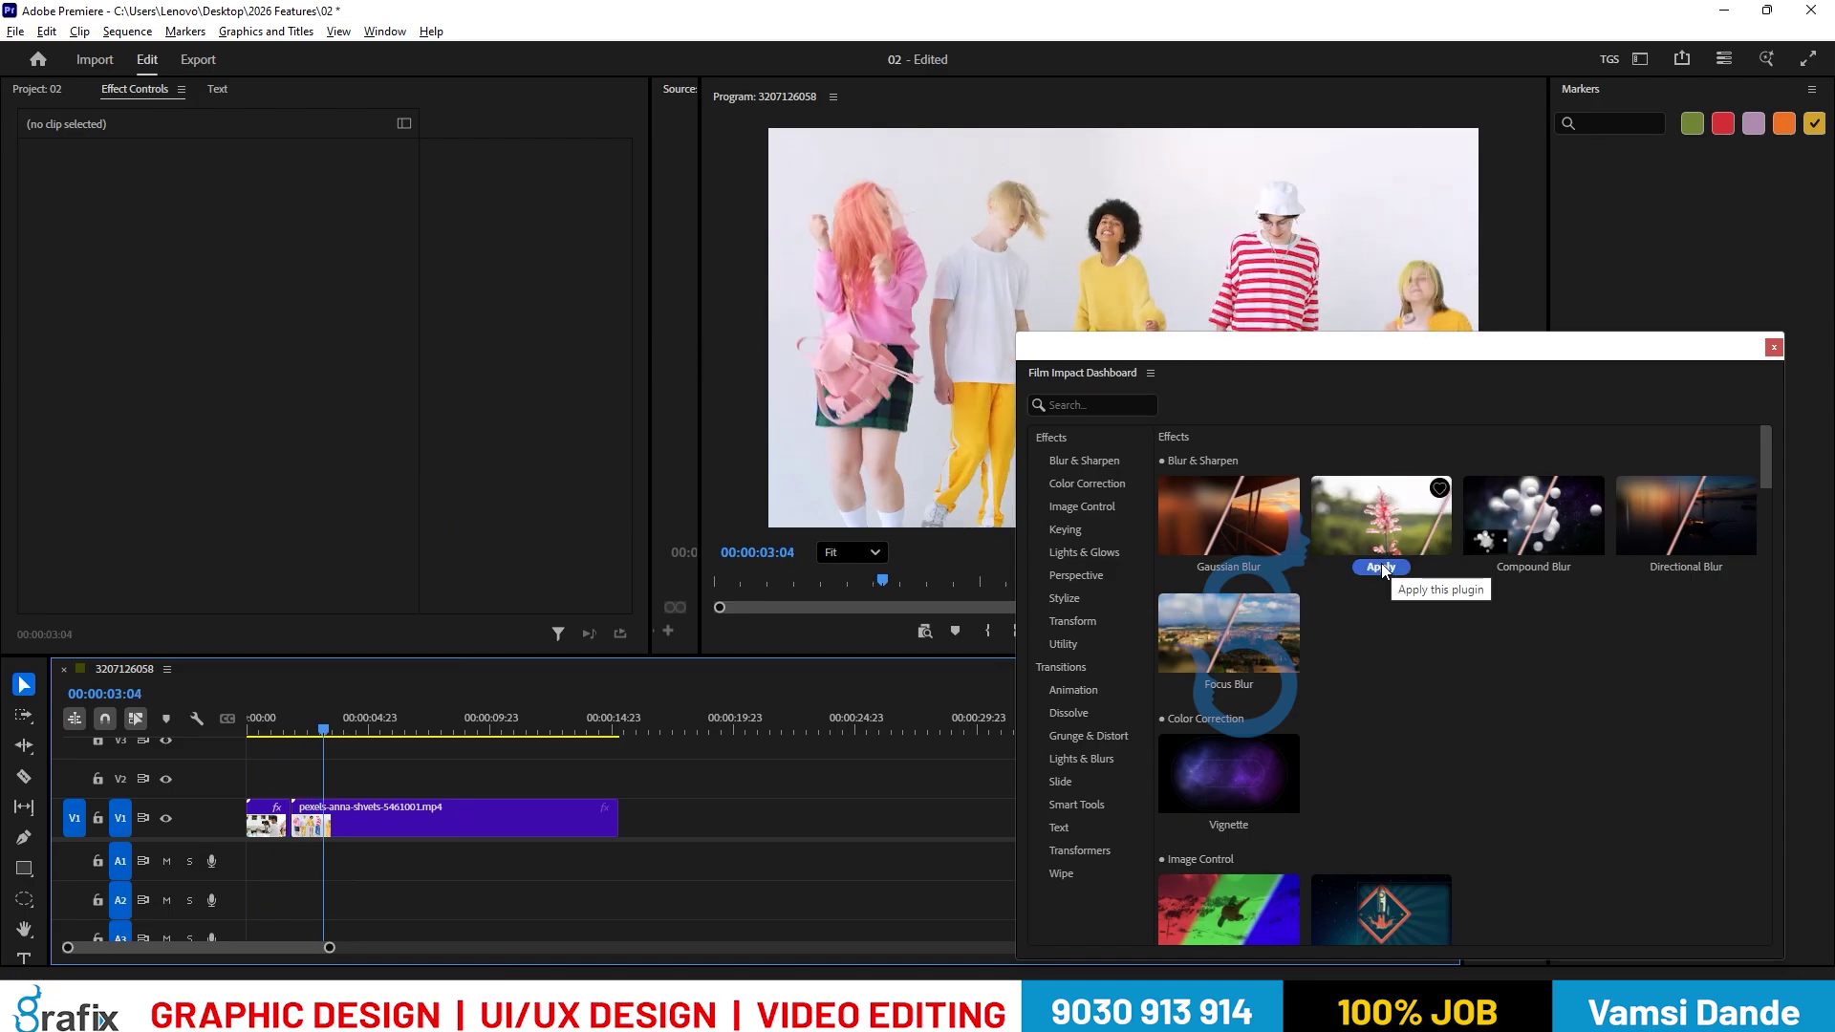
Try to apply the Bokeh Blur and Compound Blur effects from the dashboard without a clip selected.
double_click(1382, 564)
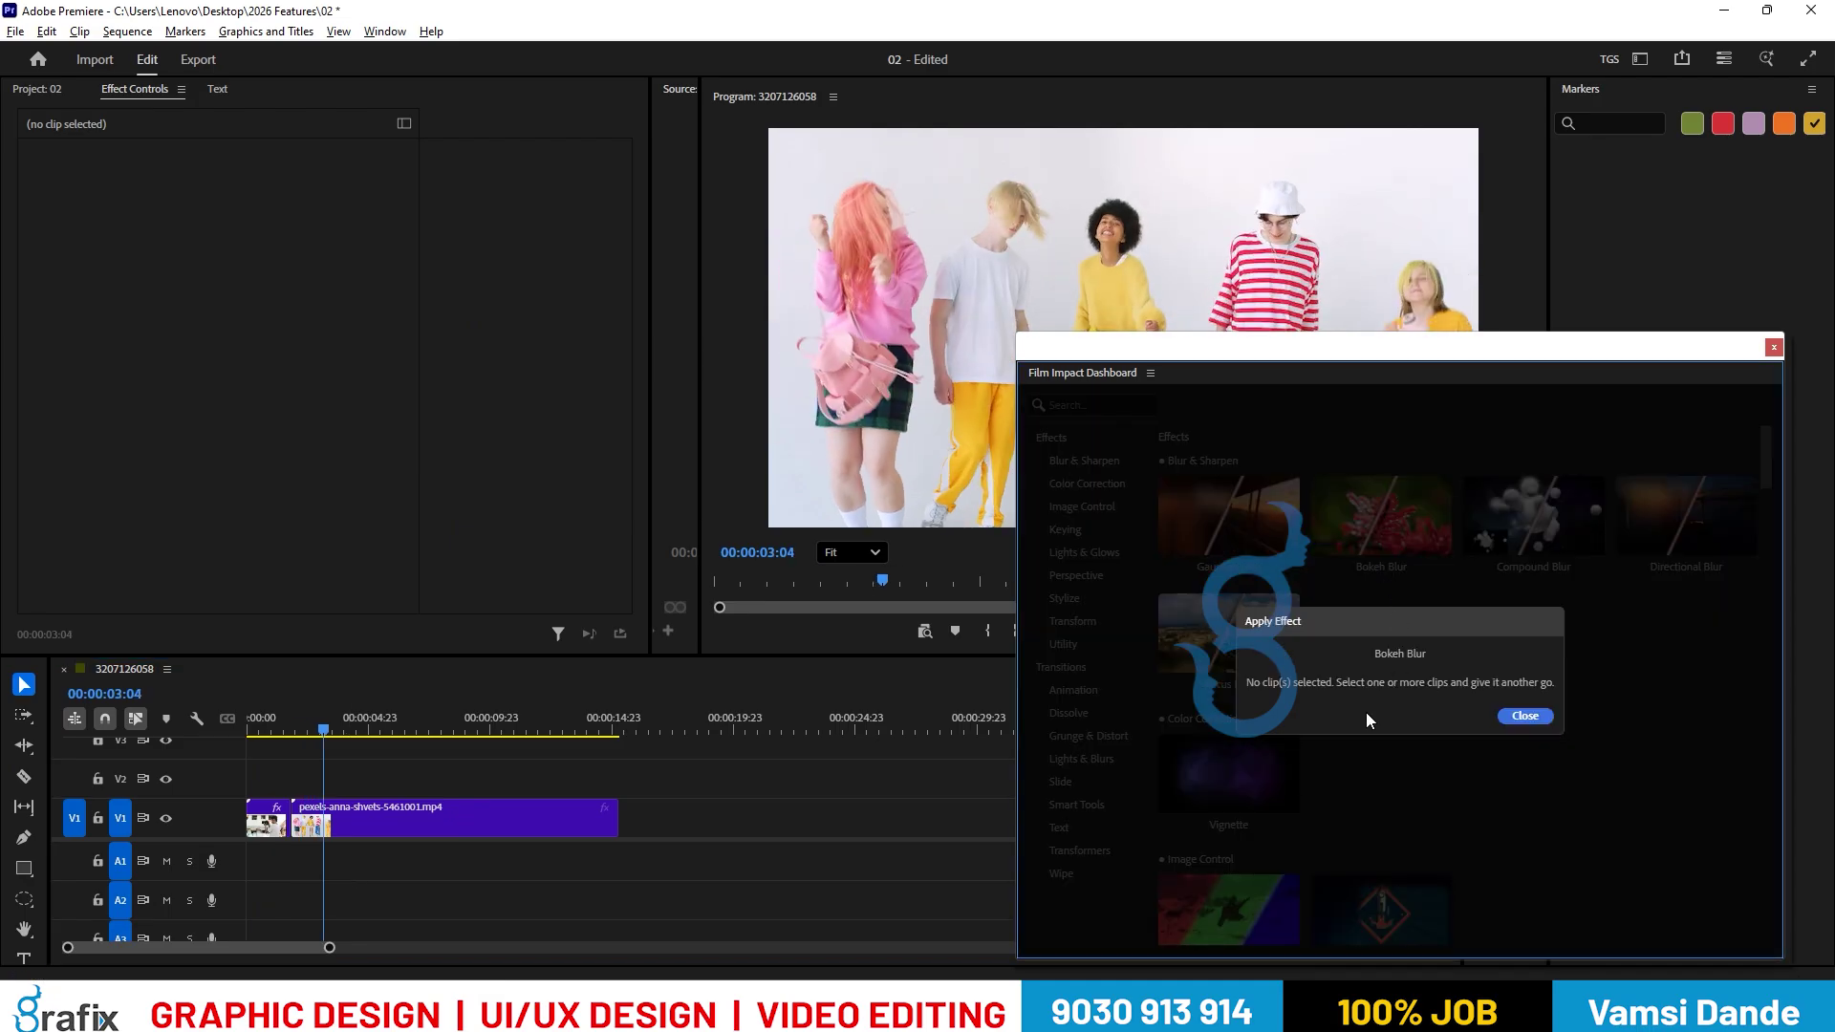
left_click(1525, 716)
double_click(1529, 569)
left_click(1526, 715)
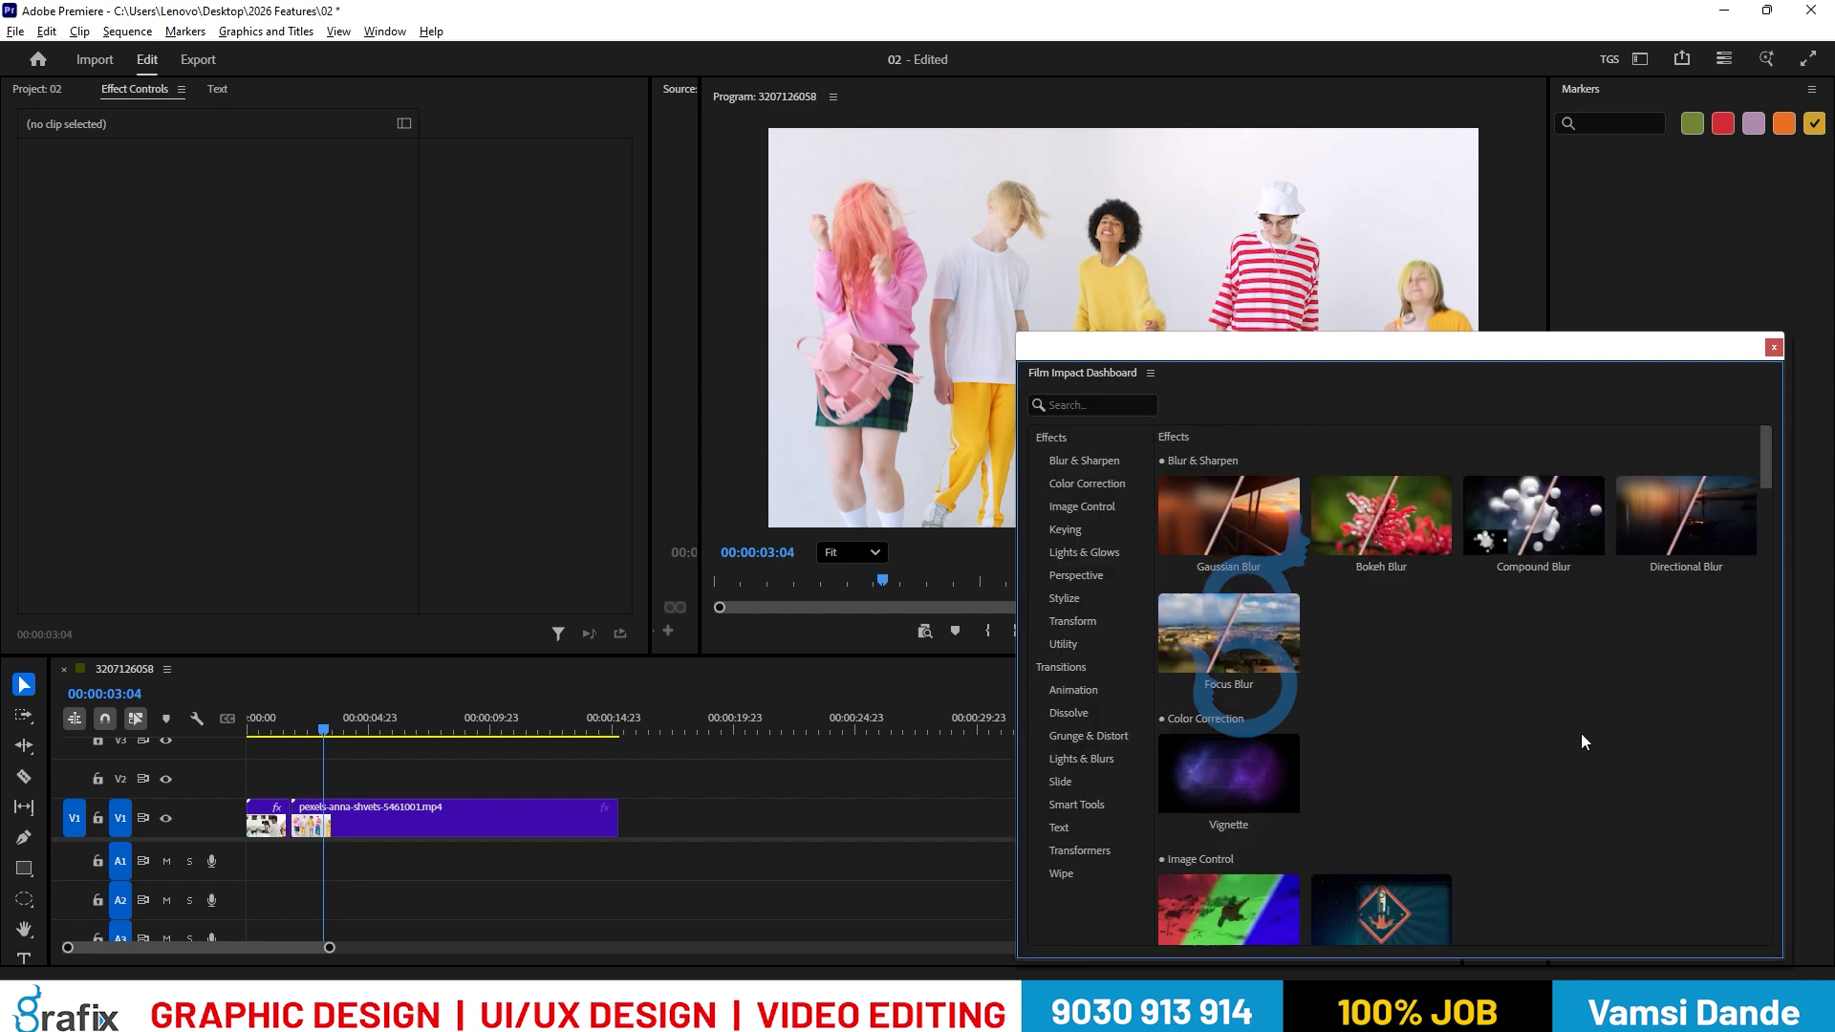
Duplicate the second V1 clip directly above itself on V2 and apply the Bokeh Blur effect to the copy.
left_click(507, 830)
mouse_move(1528, 541)
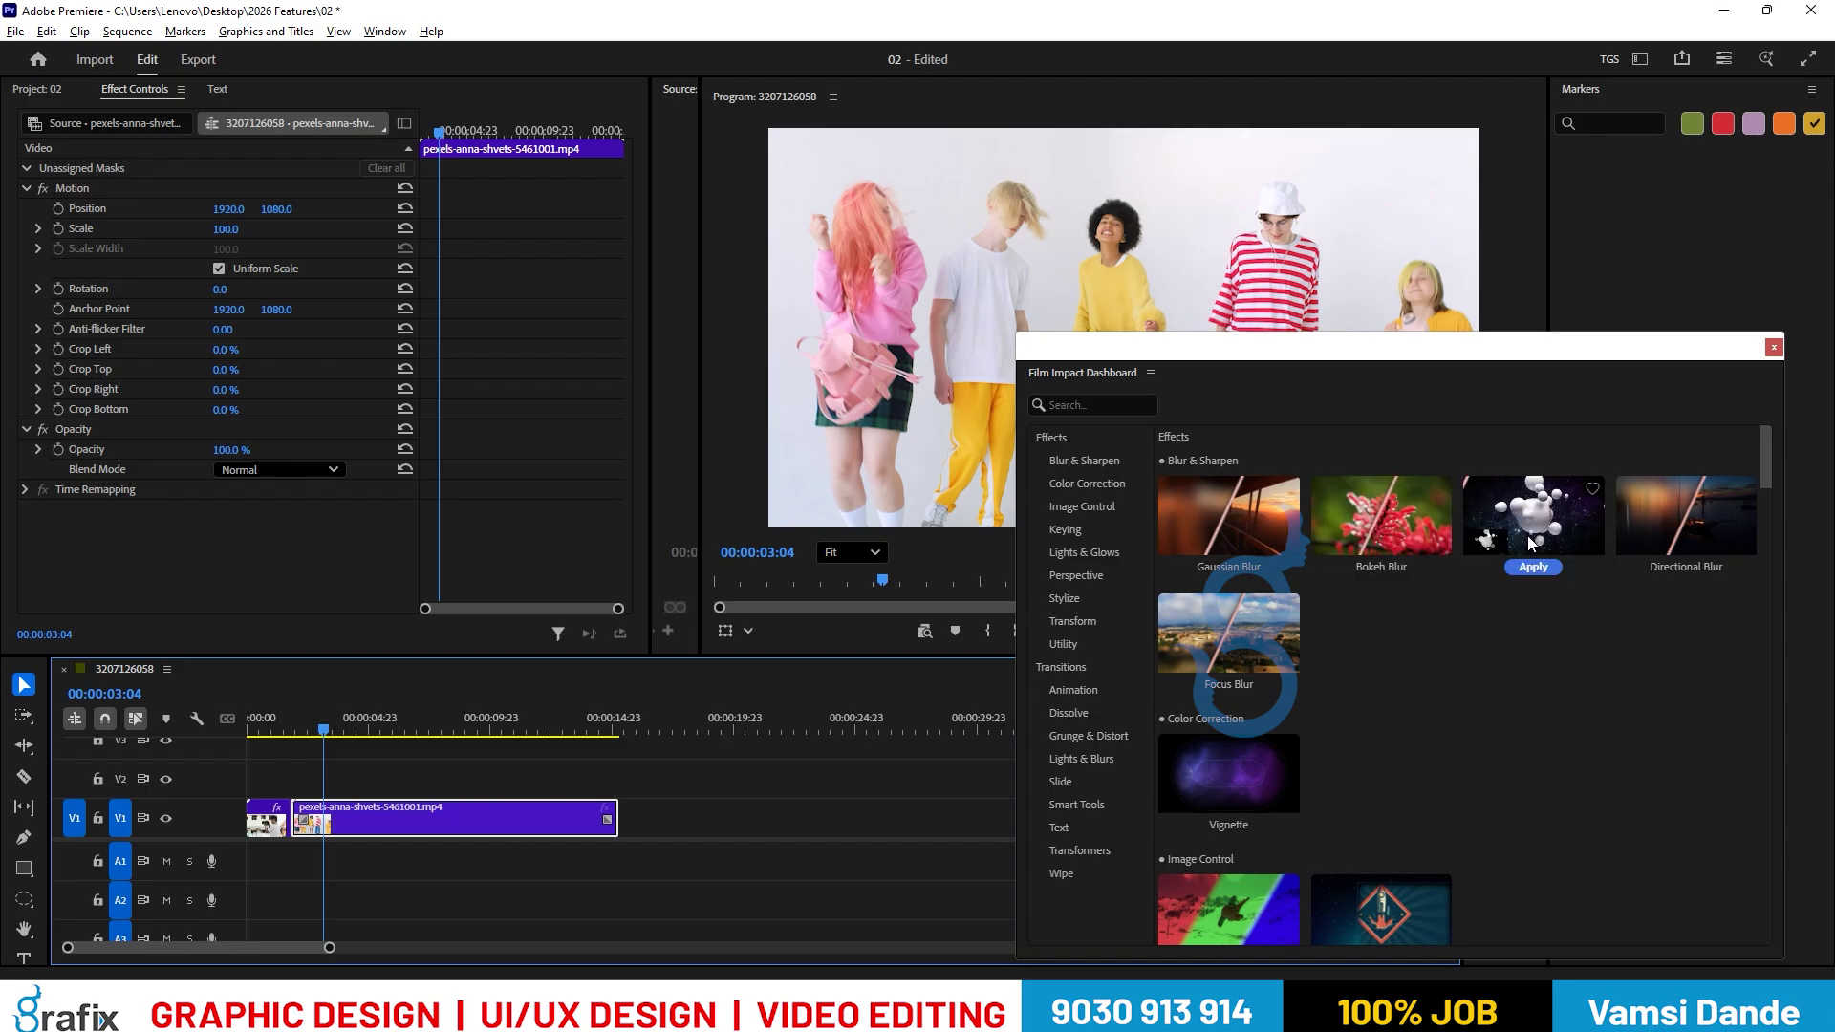
left_click(782, 901)
left_click_drag(527, 829, 462, 785)
left_click(1380, 567)
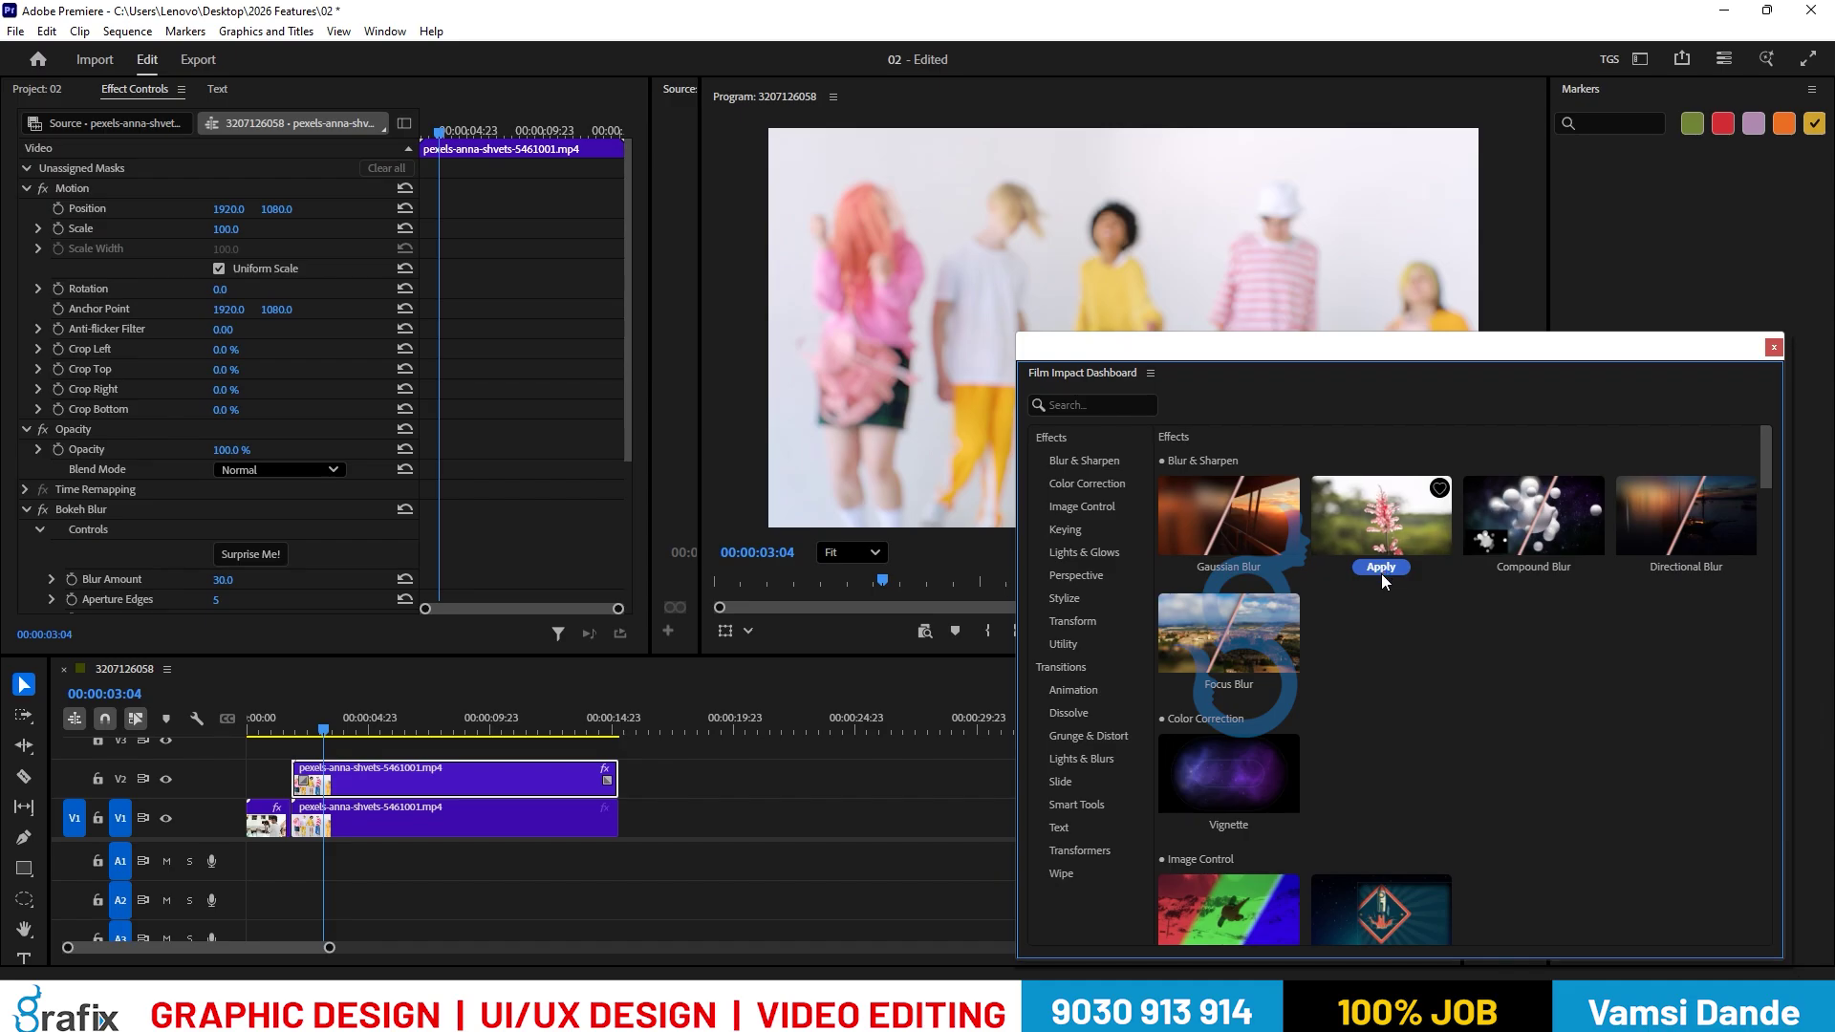
Shift the blurred V2 copy later to compare it with the original footage at 00:00:03:18, and undo the shift.
mouse_move(333, 727)
left_mouse_down()
mouse_move(365, 721)
mouse_move(319, 726)
left_mouse_up()
left_click_drag(374, 793, 446, 784)
left_click(338, 732)
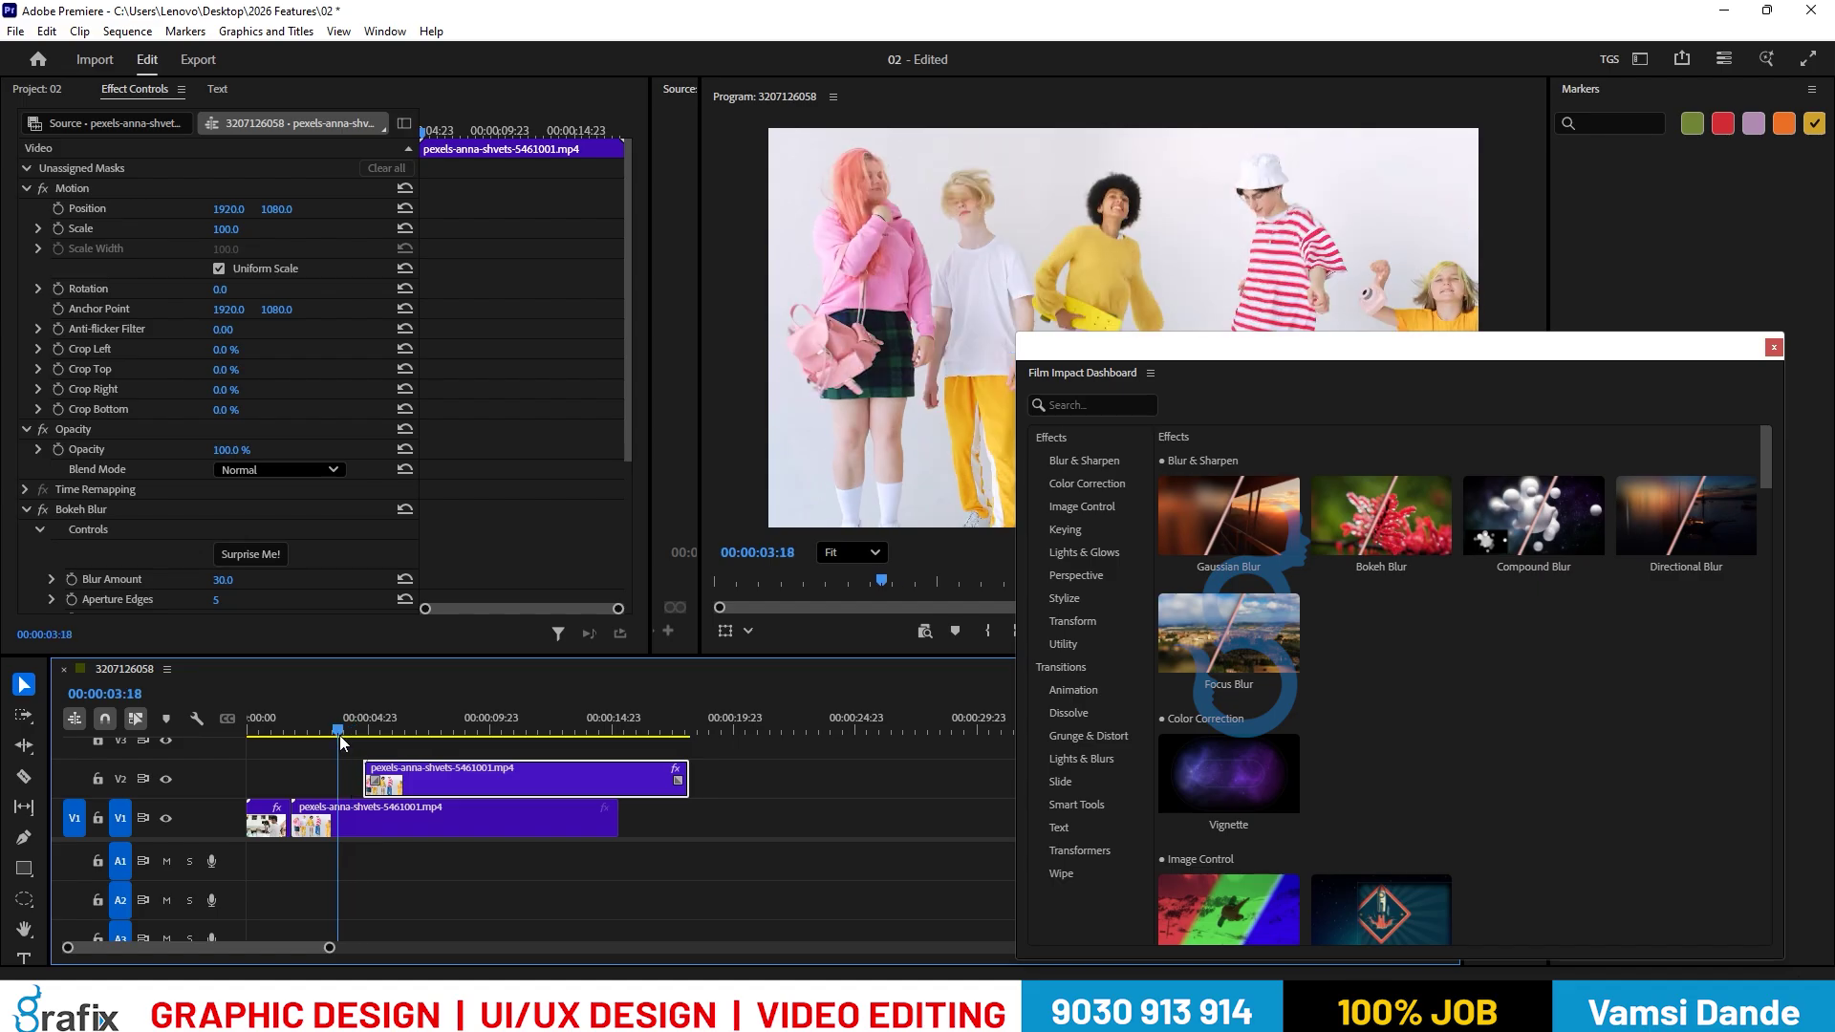
key("ctrl+z")
Set the V2 clip's Bokeh Blur to Aperture Edges 8, Aperture Roundness 92 and Aperture Rotation 100°.
left_click(394, 776)
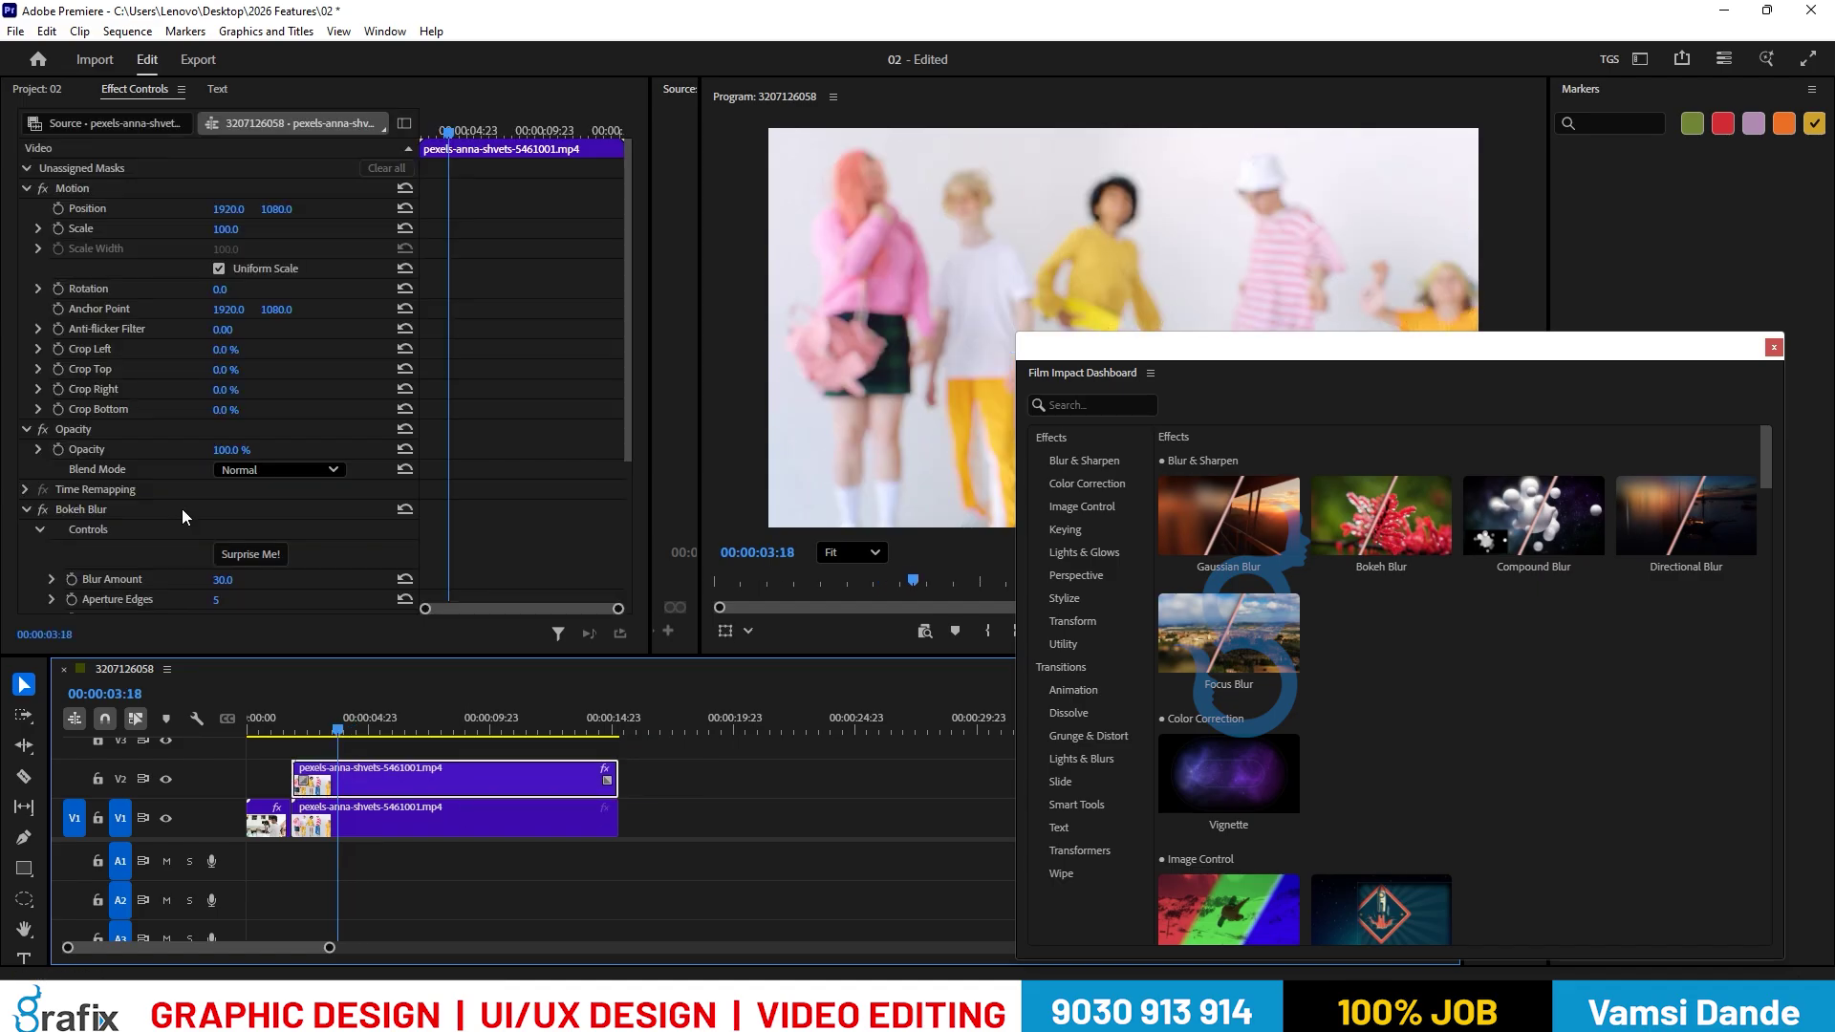
scroll(183, 521, "down", 3)
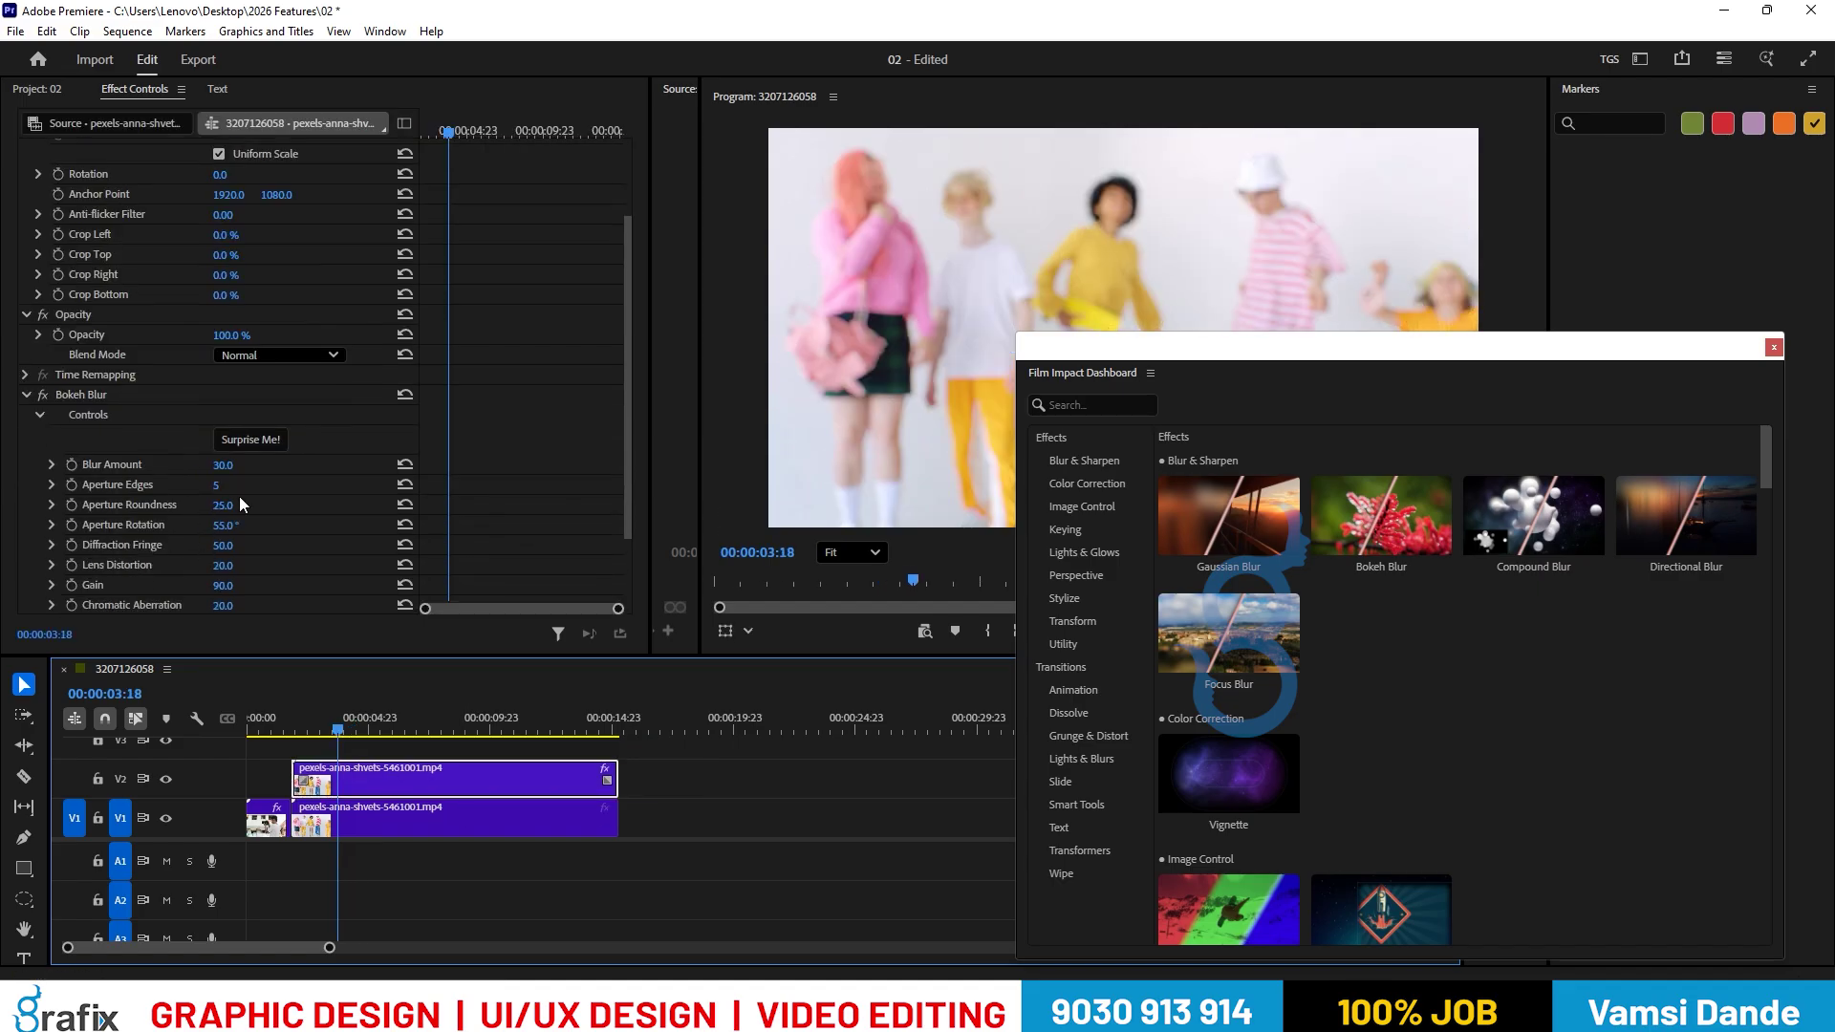
left_click(42, 412)
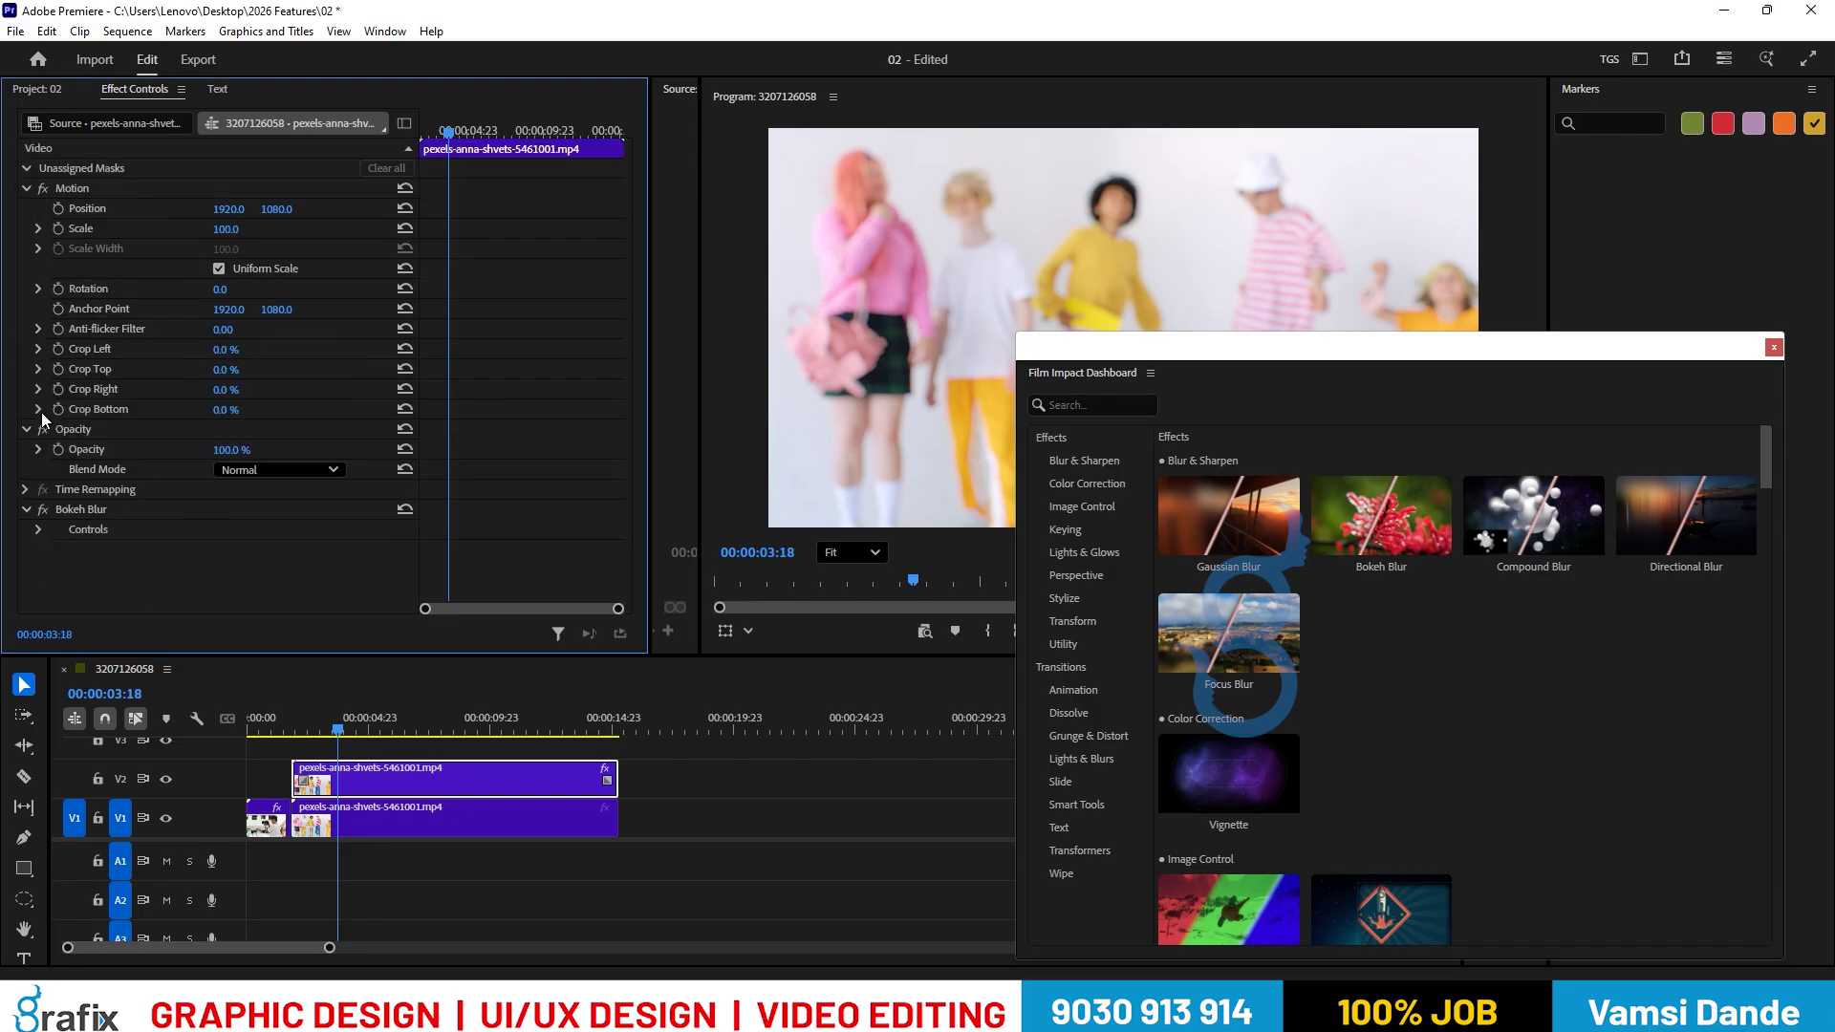
left_click(39, 531)
scroll(181, 541, "down", 3)
left_click(223, 466)
type("50.0")
mouse_move(230, 491)
left_mouse_down()
mouse_move(273, 506)
mouse_move(216, 518)
left_mouse_up()
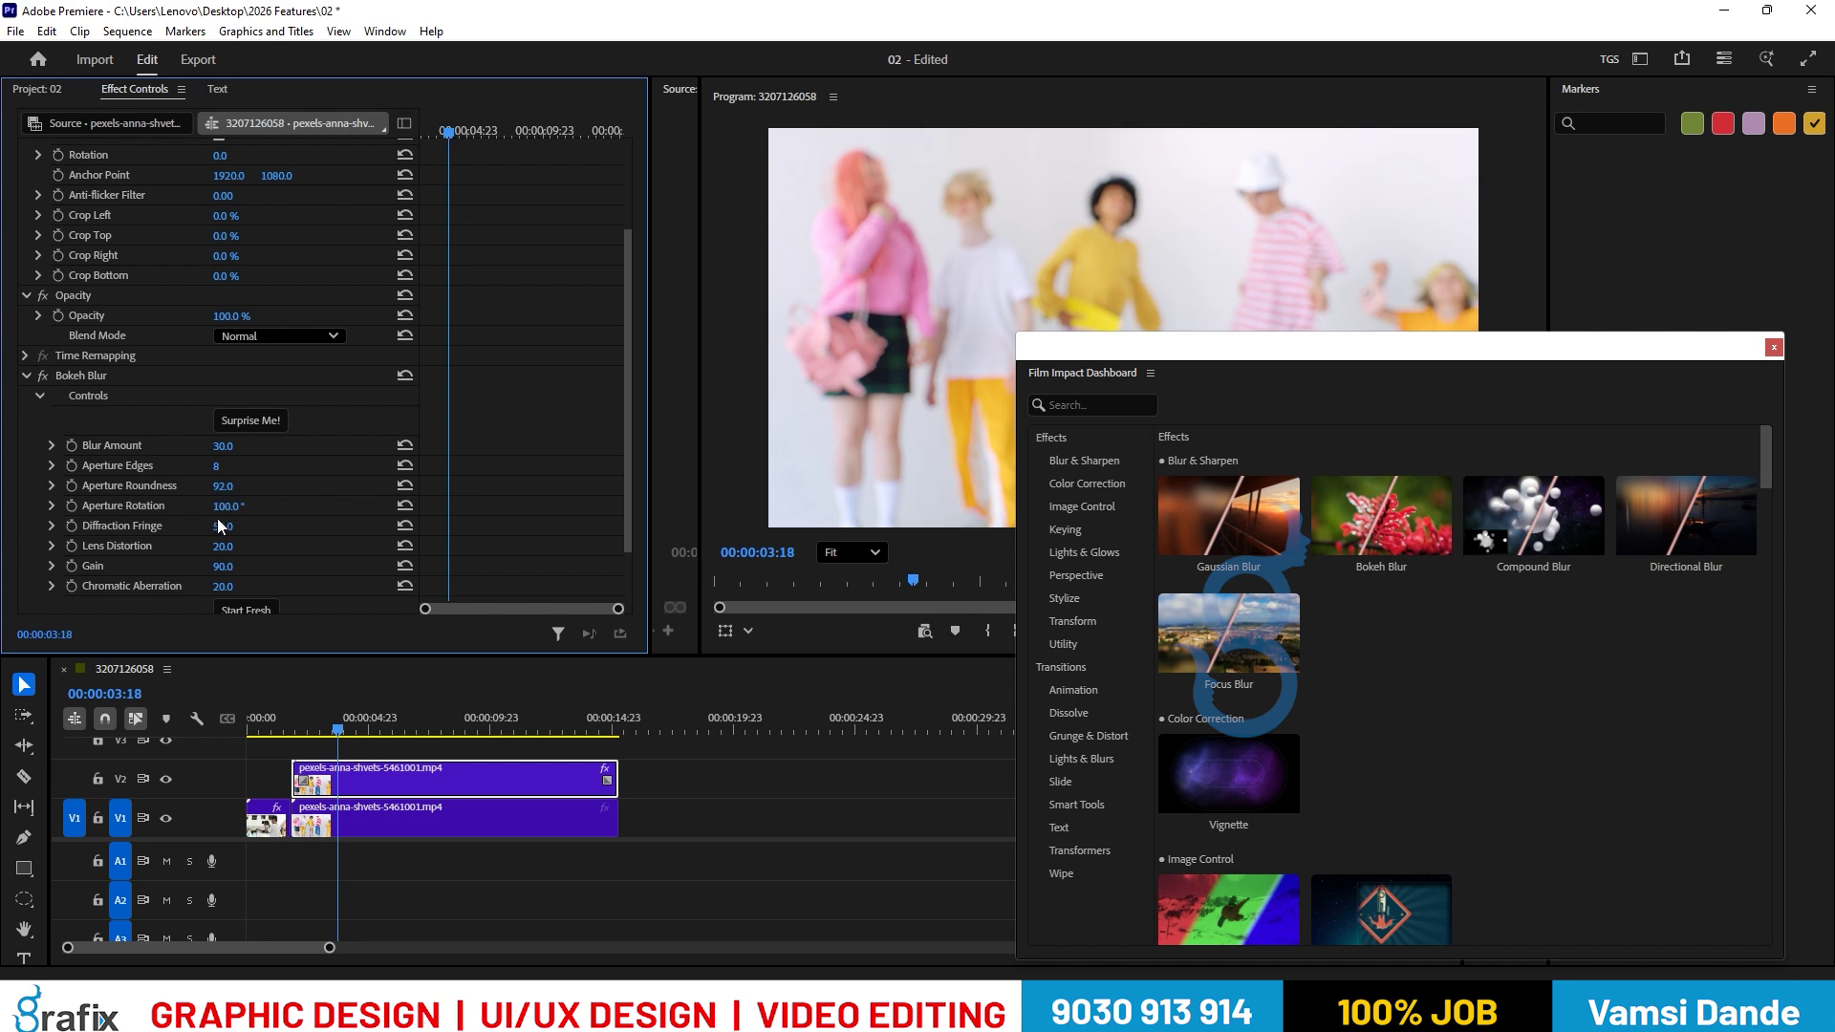
Set the Bokeh Blur's Blur Amount to 29 and apply the Vignette effect to the V2 clip.
left_click_drag(239, 452, 206, 445)
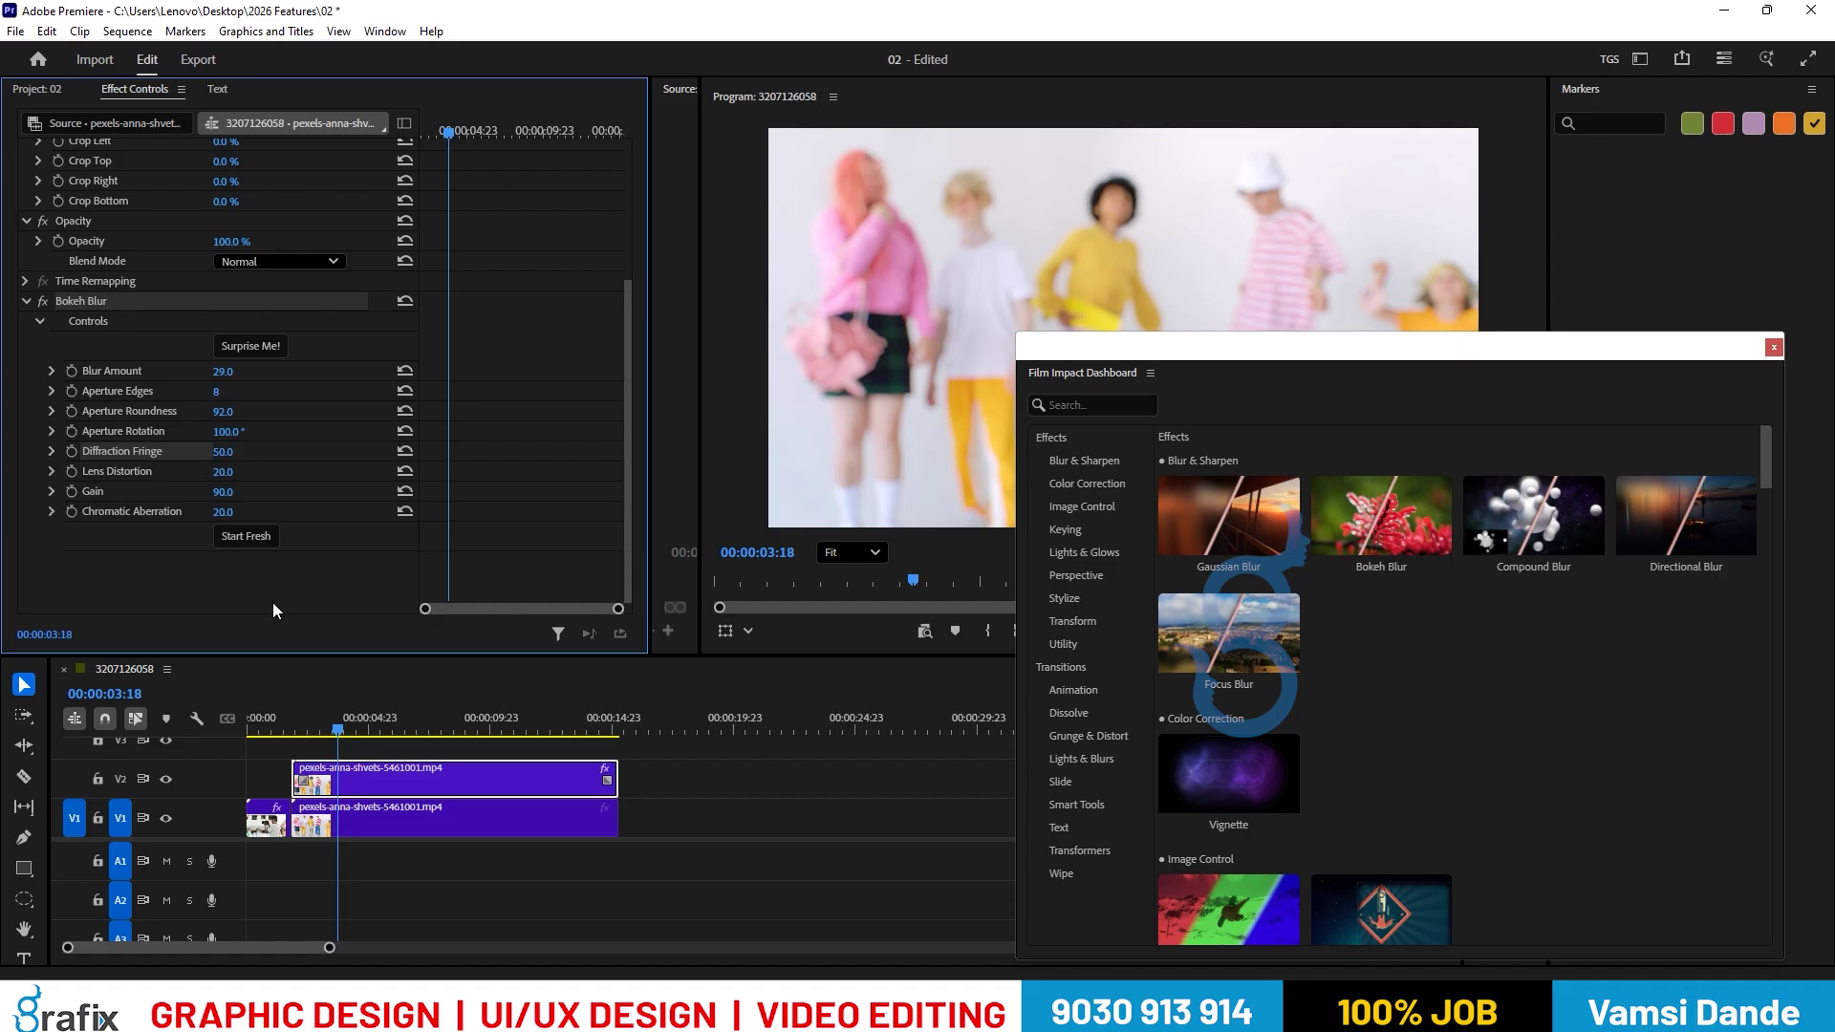
scroll(1235, 595, "down", 2)
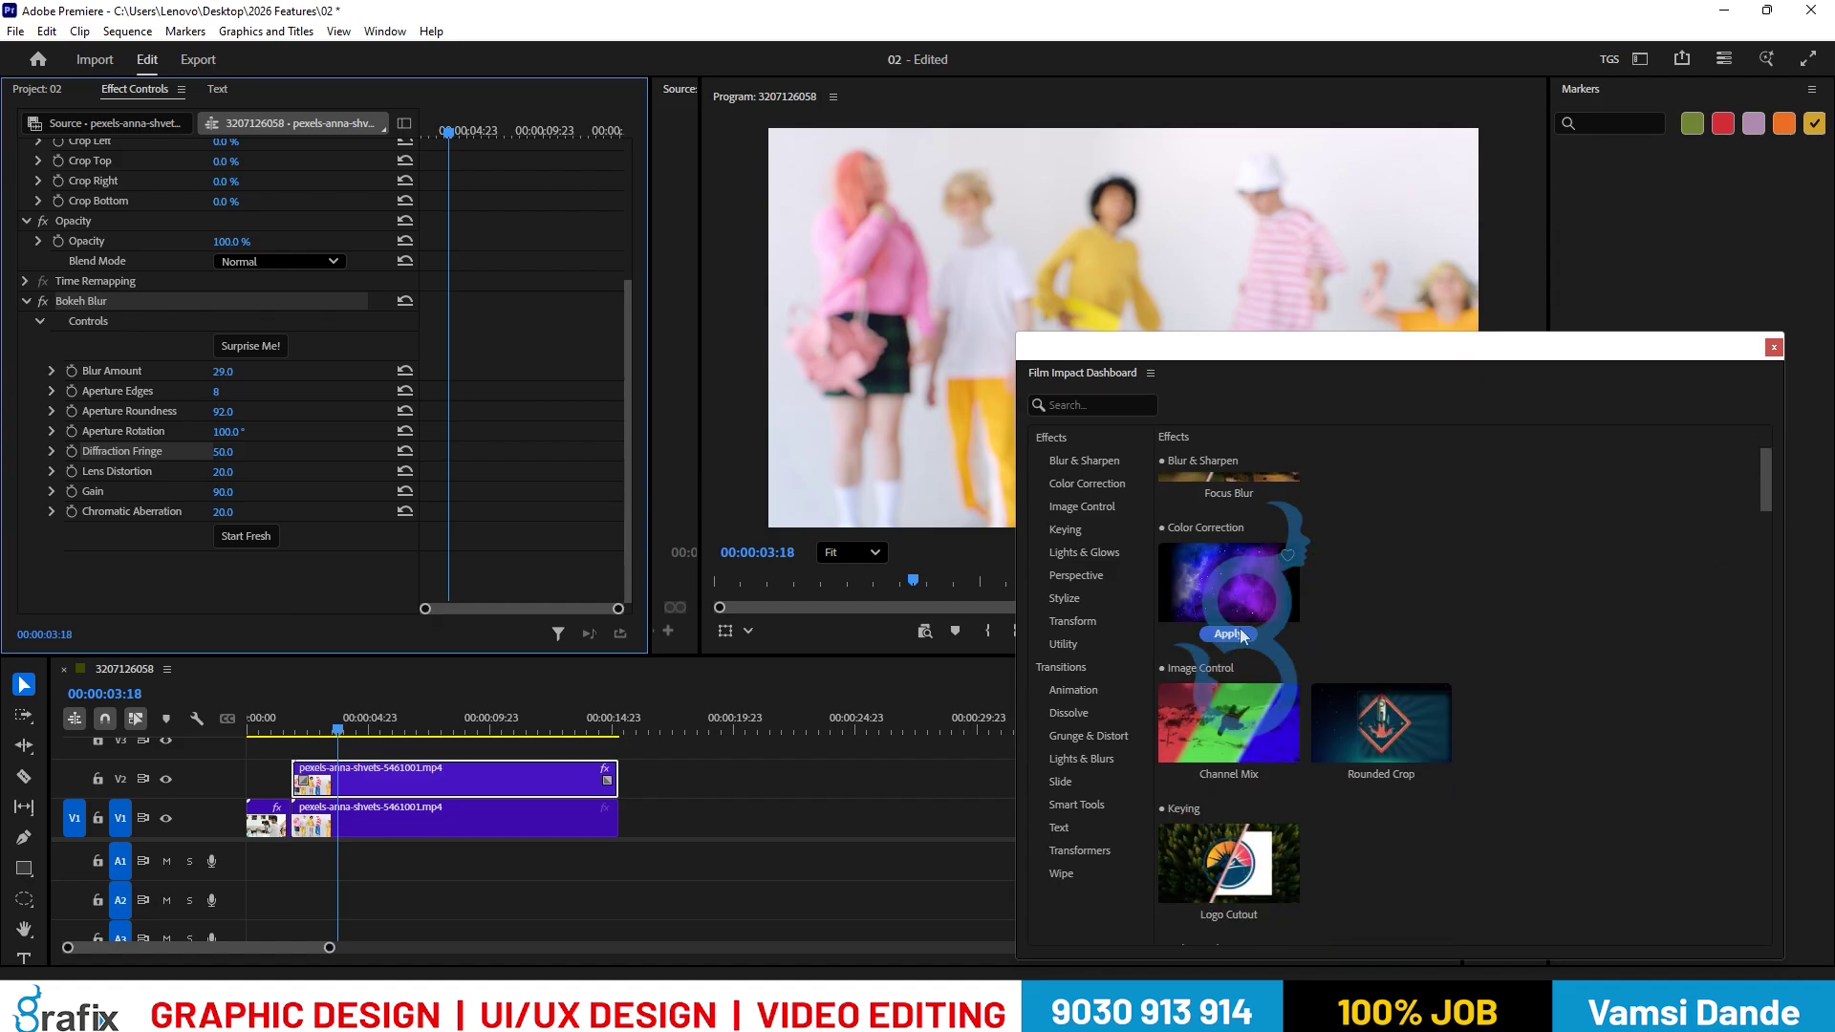
left_click(1233, 634)
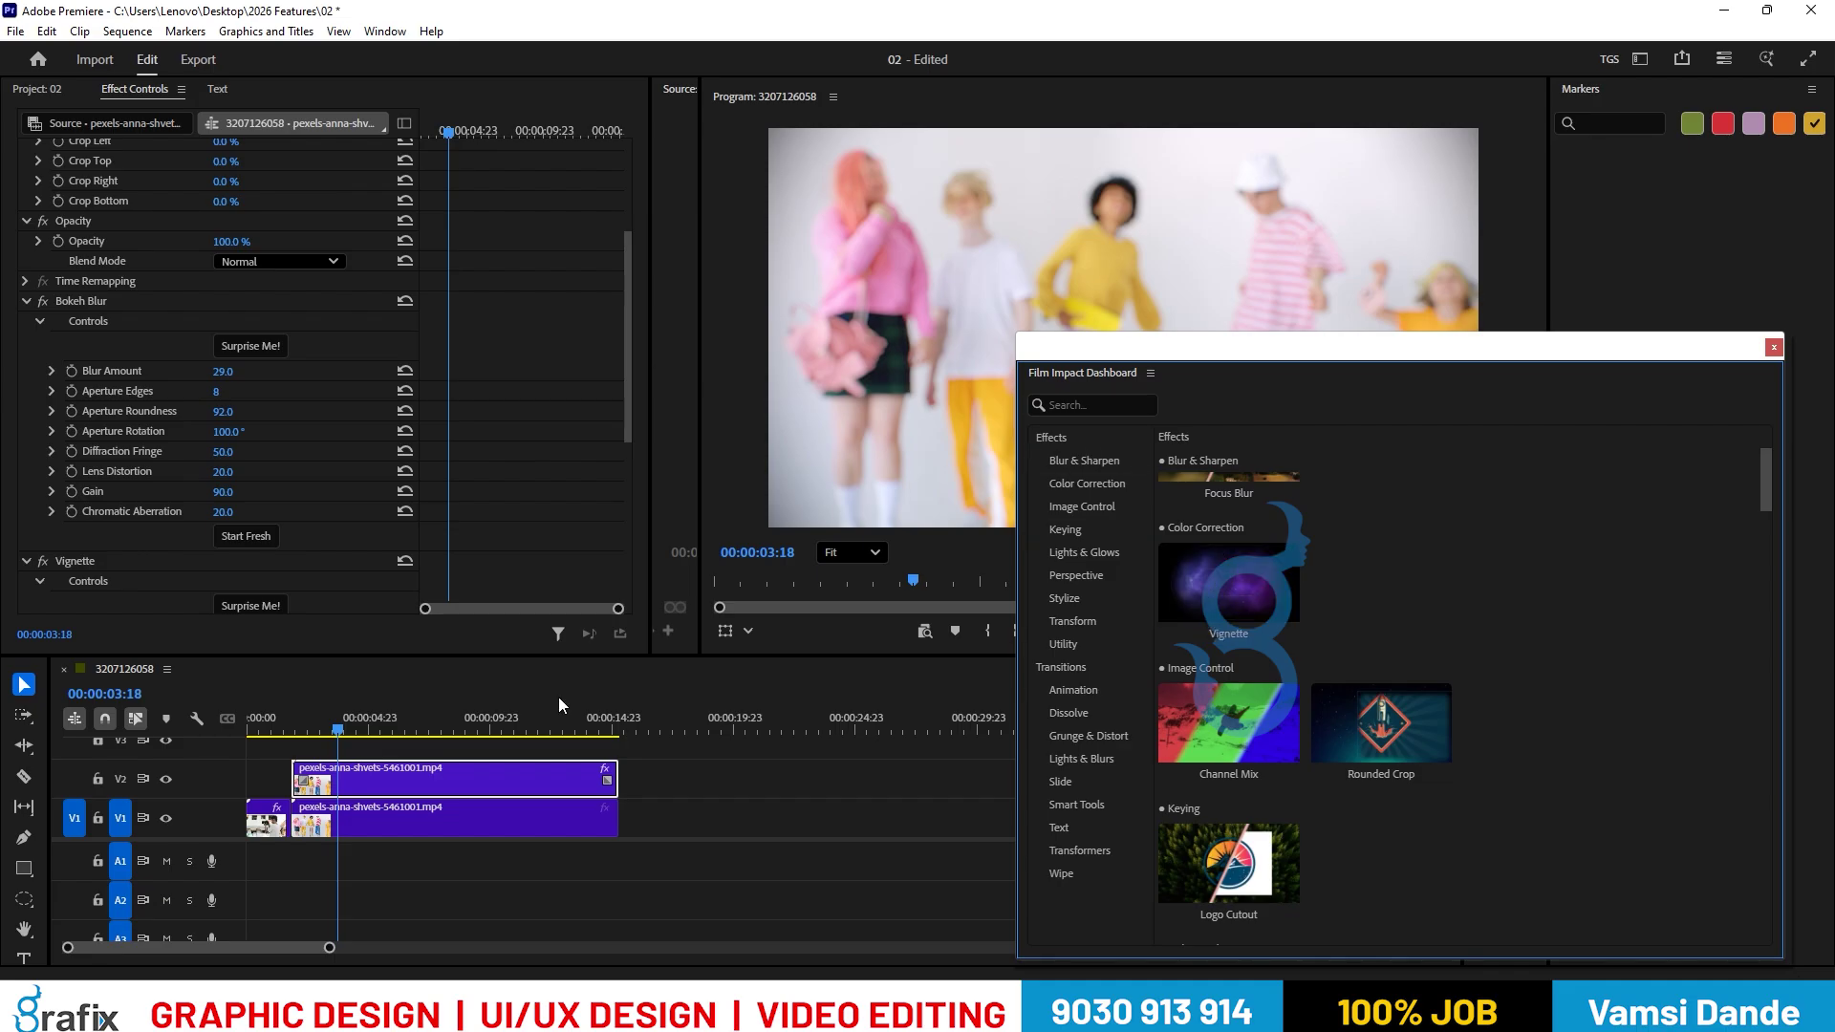
Move the playhead to 00:00:04:23 and remove the Bokeh Blur effect from the V2 clip.
left_click(367, 728)
scroll(142, 530, "down", 2)
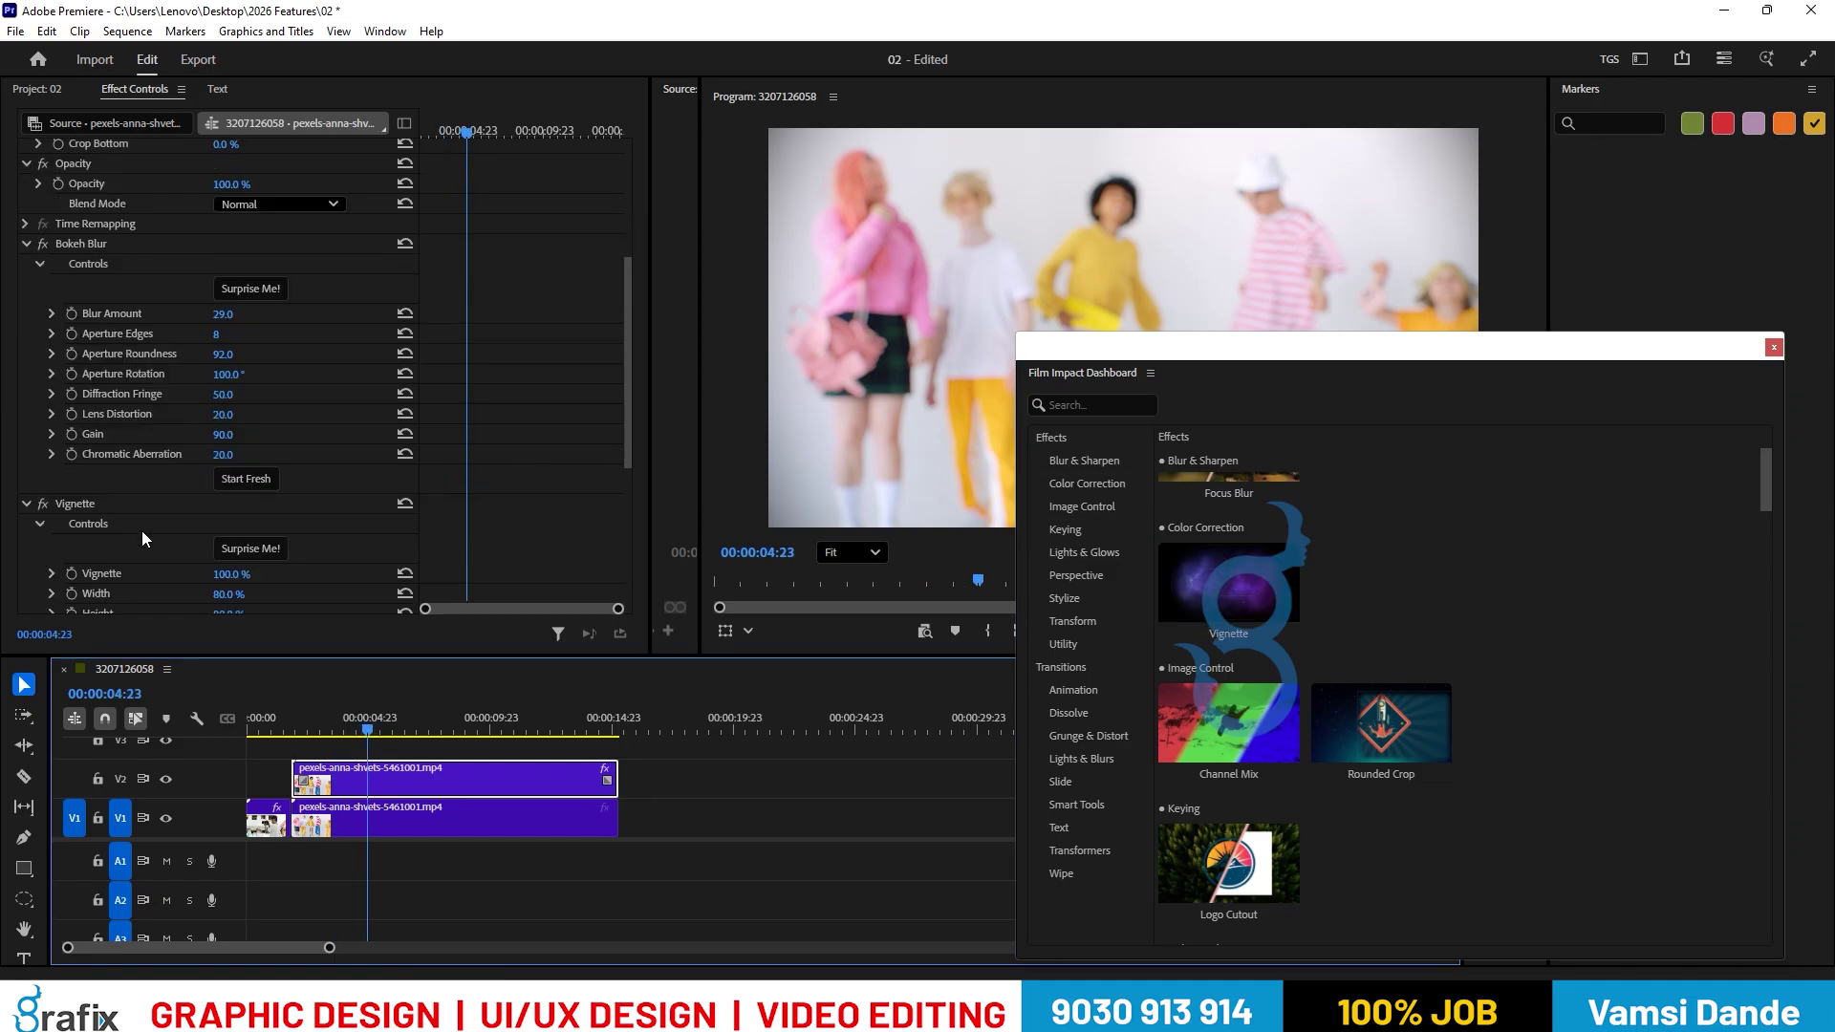
scroll(99, 411, "up", 1)
left_click(85, 302)
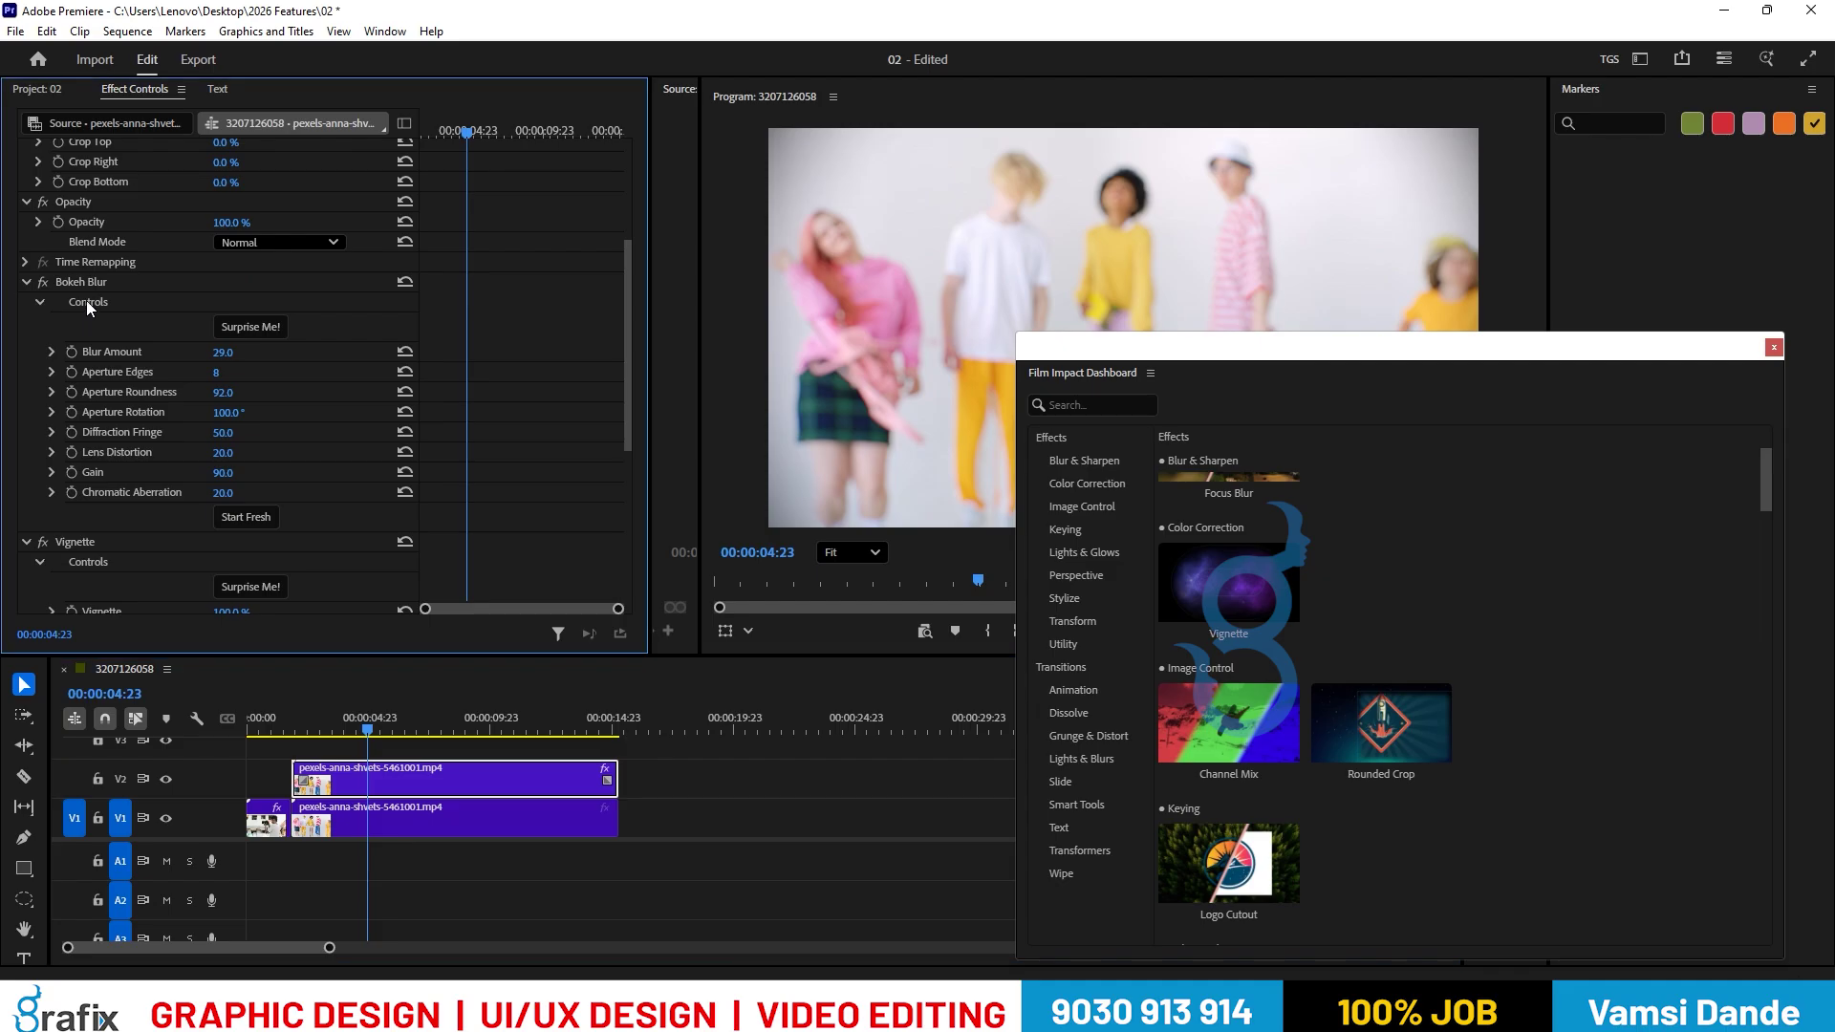
key("Delete")
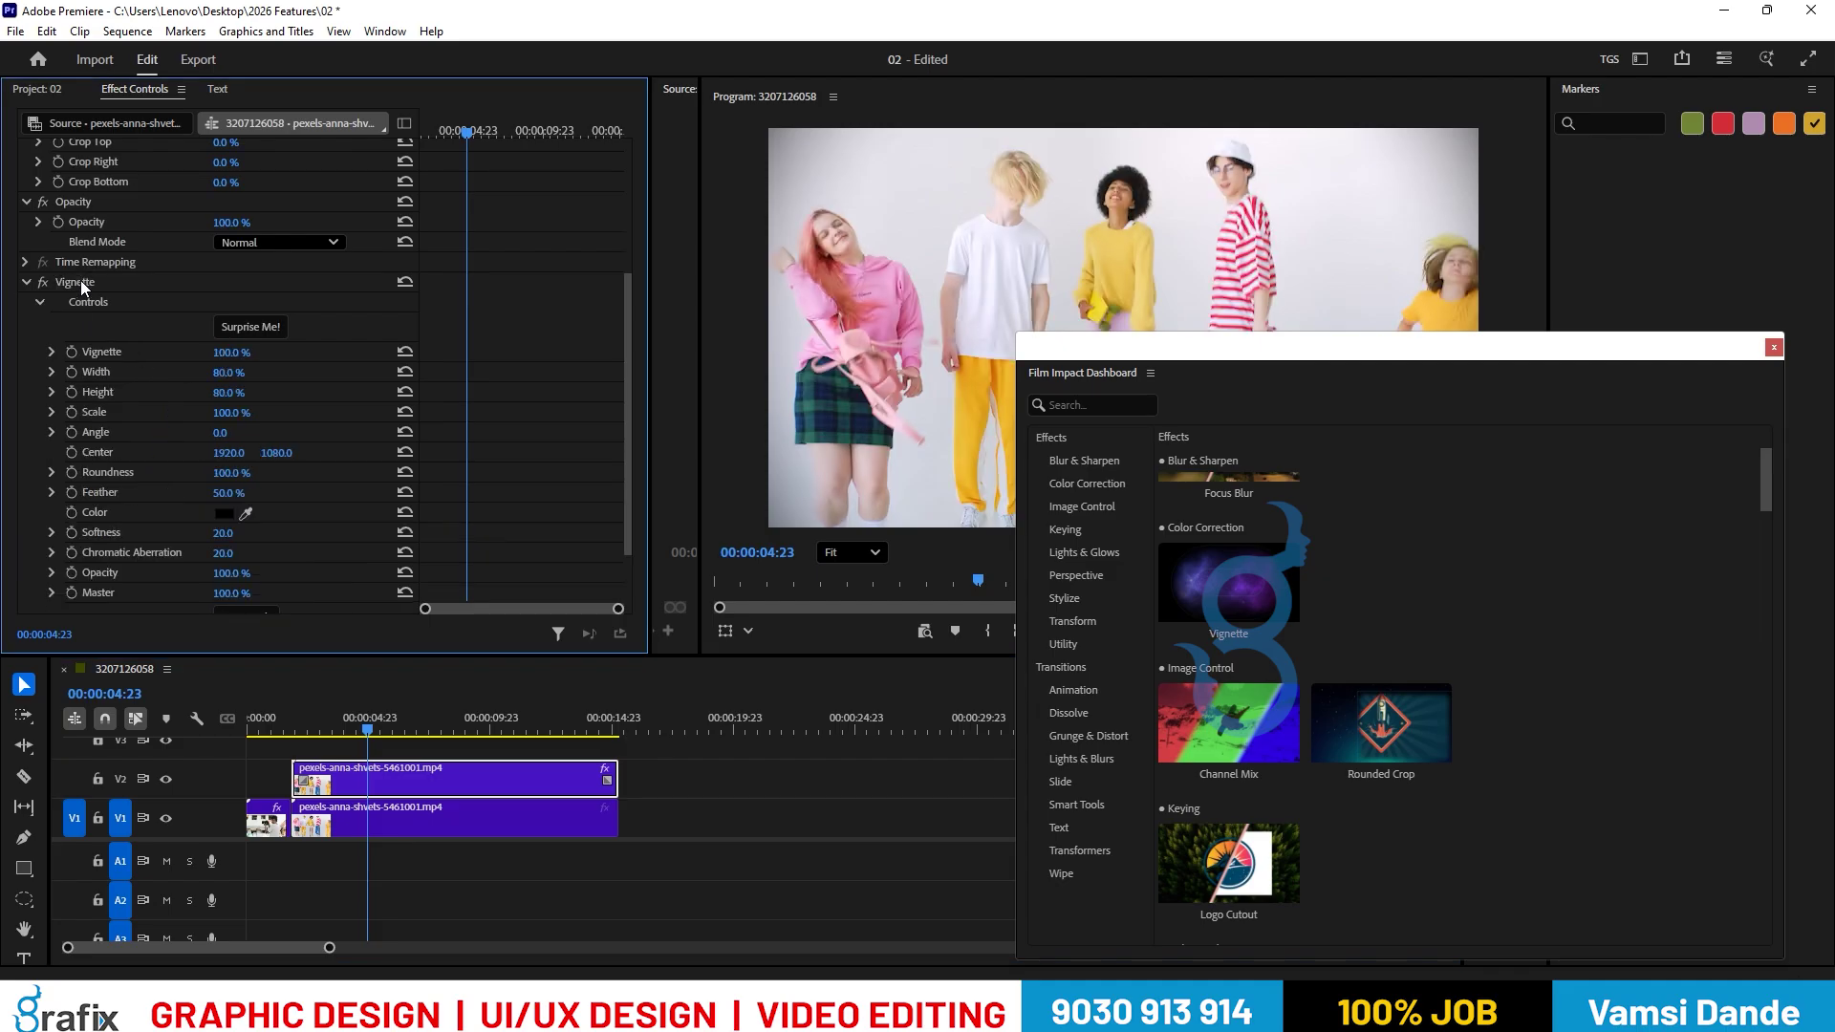
Set the V2 clip's Vignette to Height 33%, Angle 77°, Feather 58%, Softness 60 and Chromatic Aberration 40.
left_click_drag(239, 352, 291, 351)
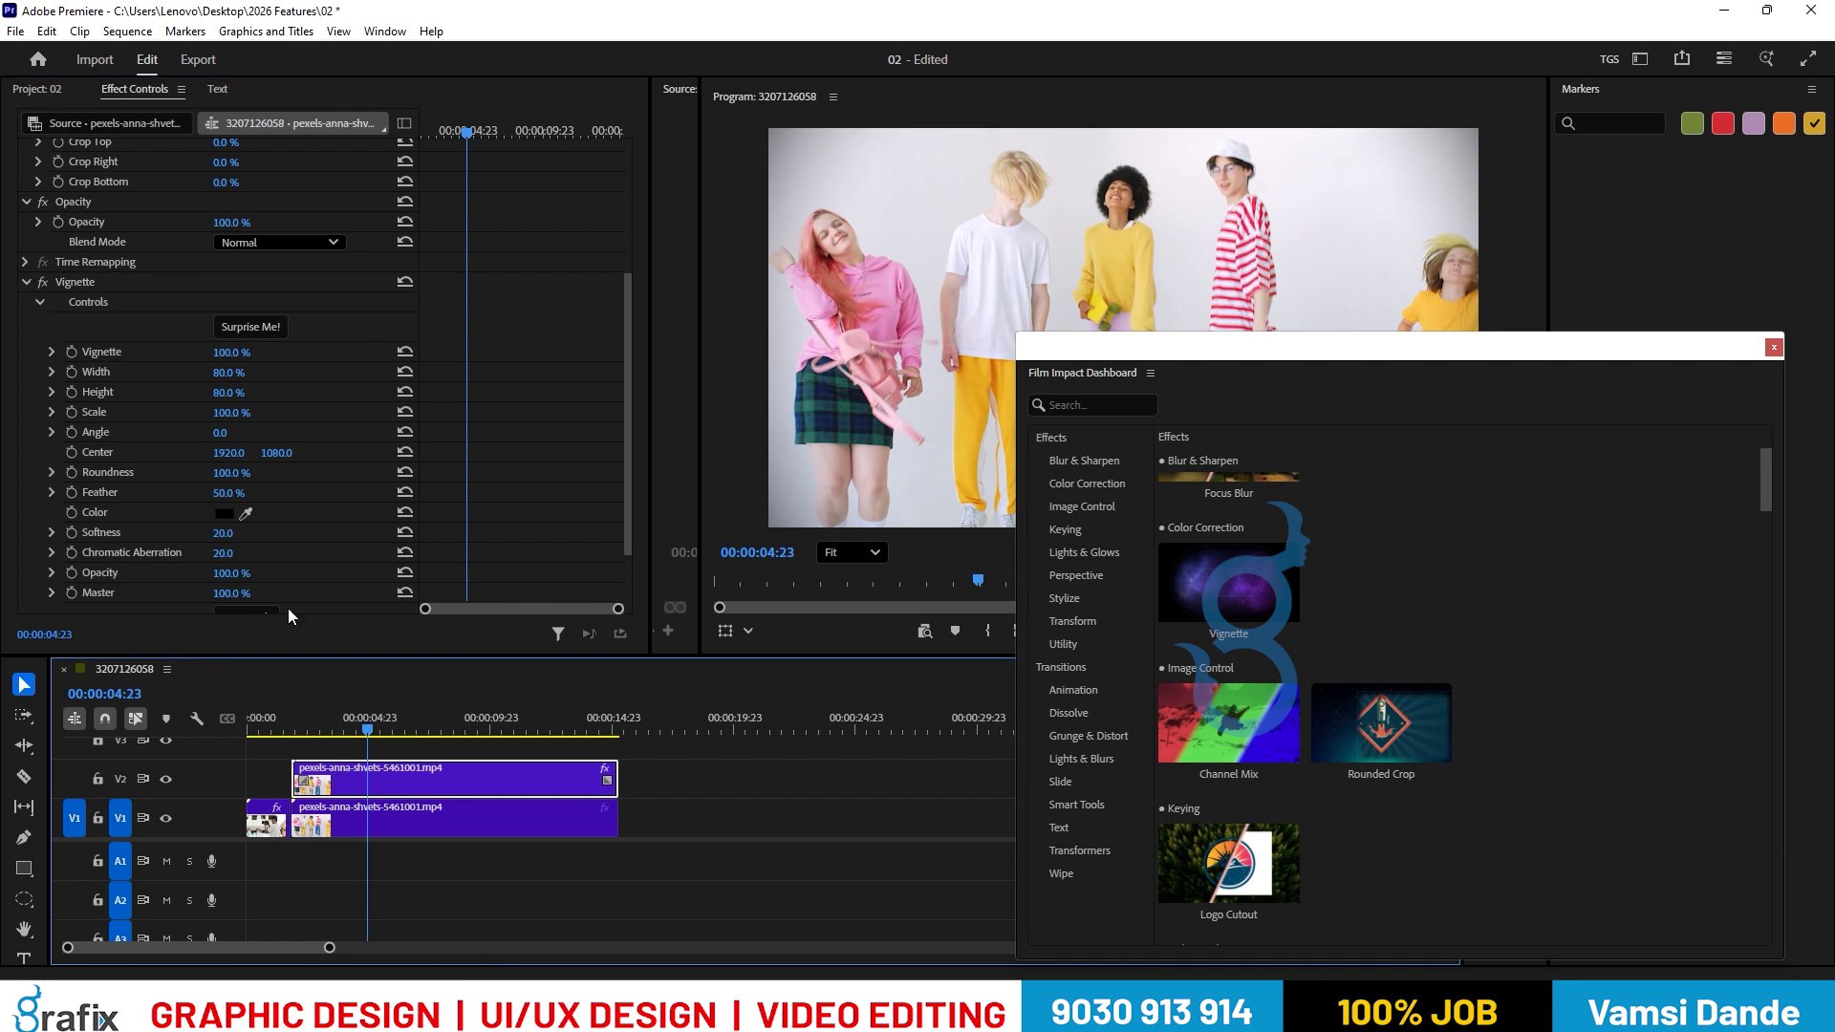
mouse_move(228, 393)
left_mouse_down()
mouse_move(240, 449)
mouse_move(277, 432)
mouse_move(162, 392)
mouse_move(253, 393)
mouse_move(208, 393)
left_mouse_up()
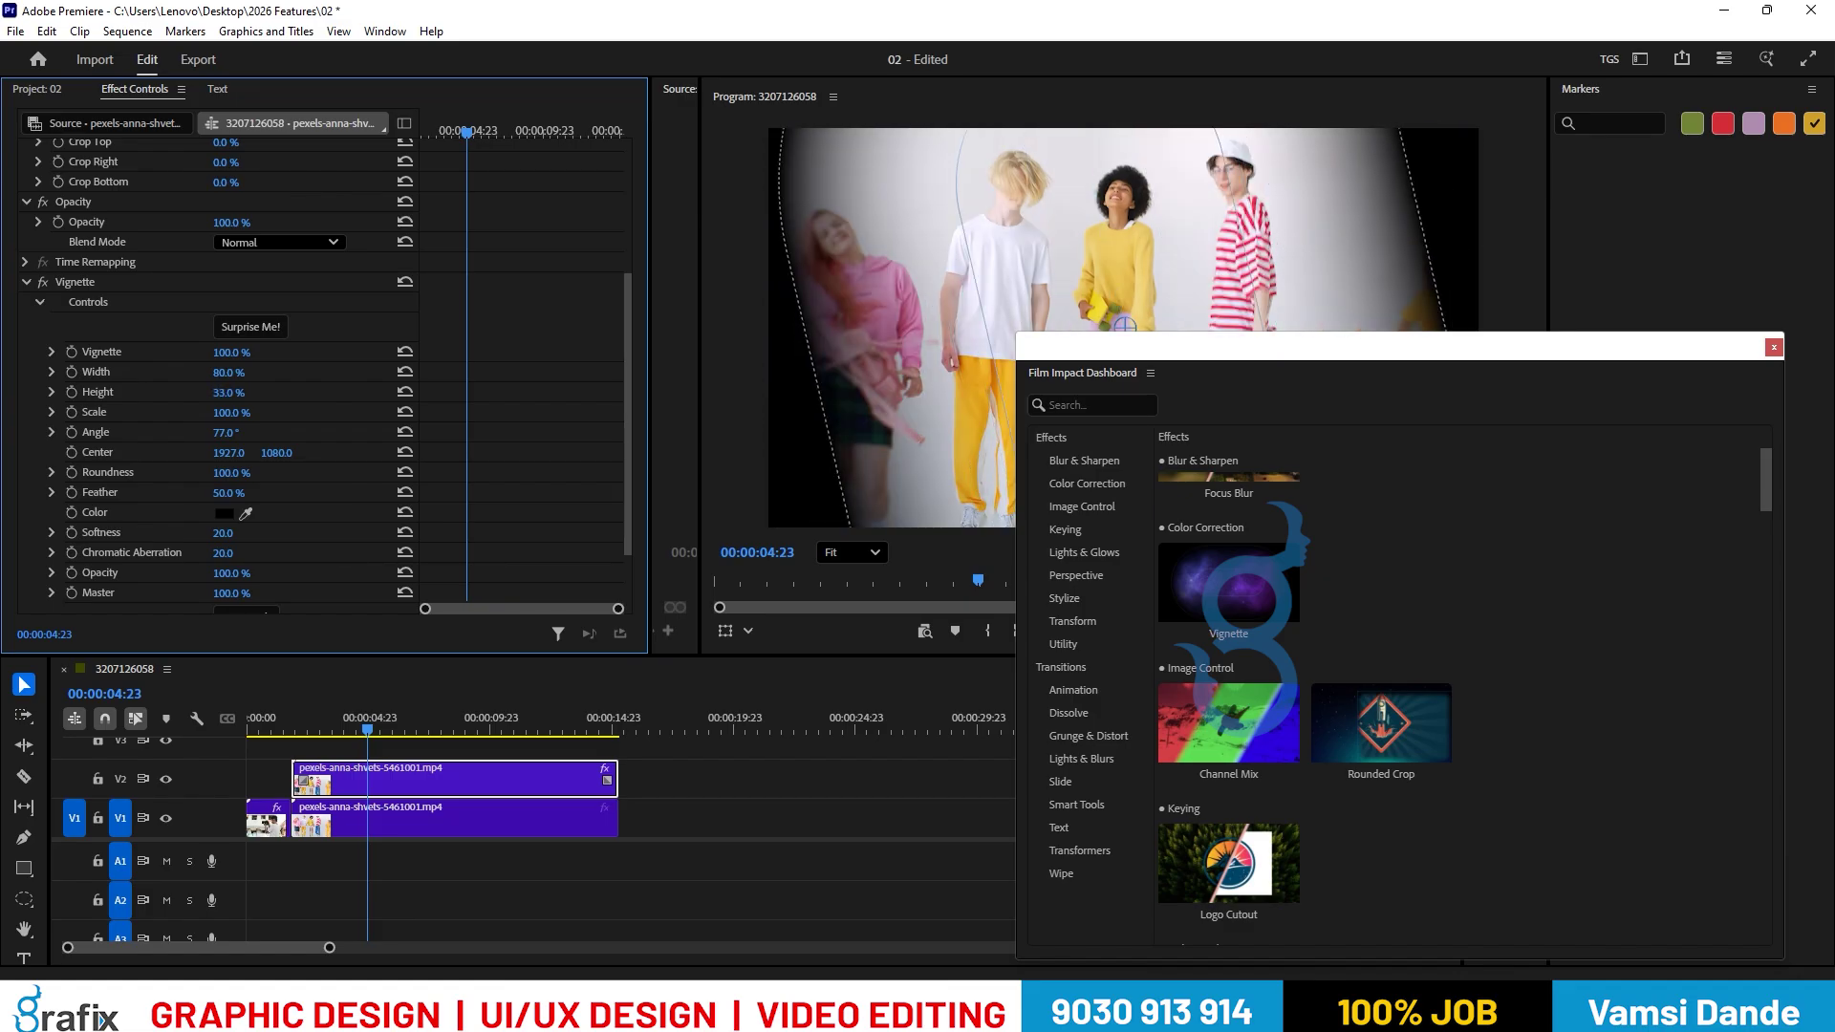
mouse_move(229, 492)
left_mouse_down()
mouse_move(267, 492)
mouse_move(244, 493)
left_mouse_up()
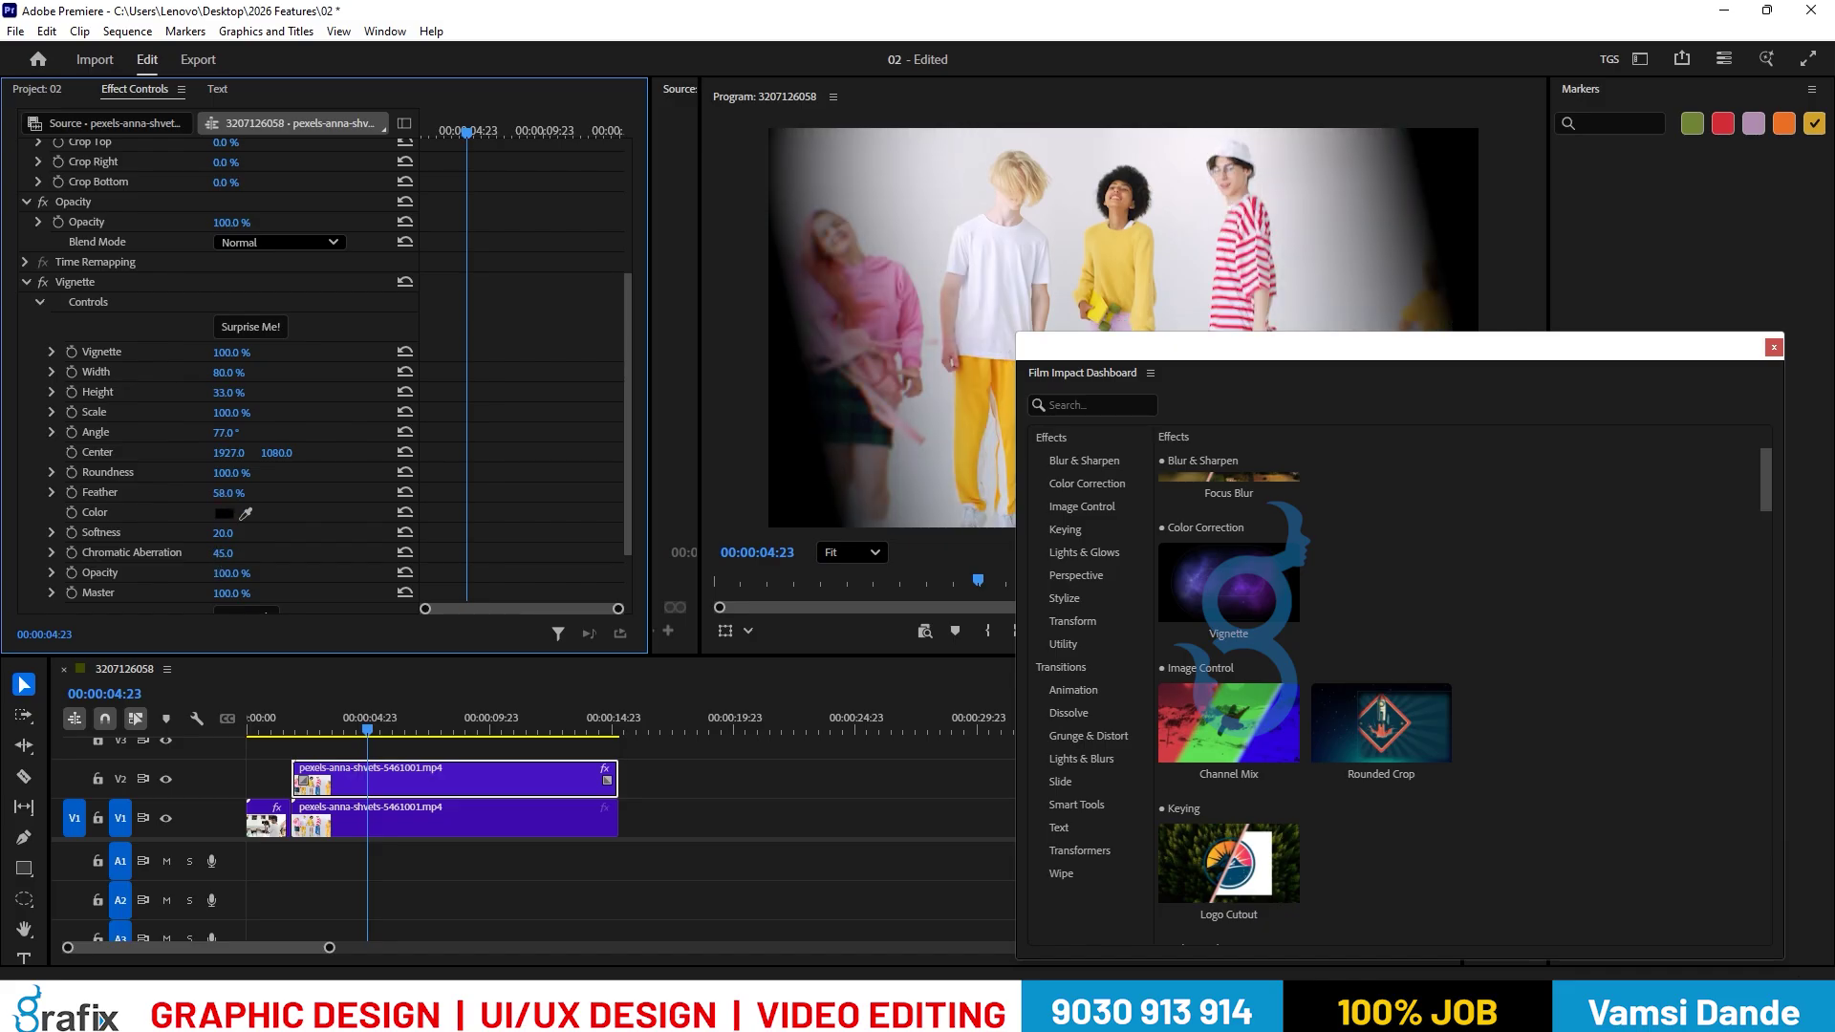
left_click_drag(226, 533, 220, 532)
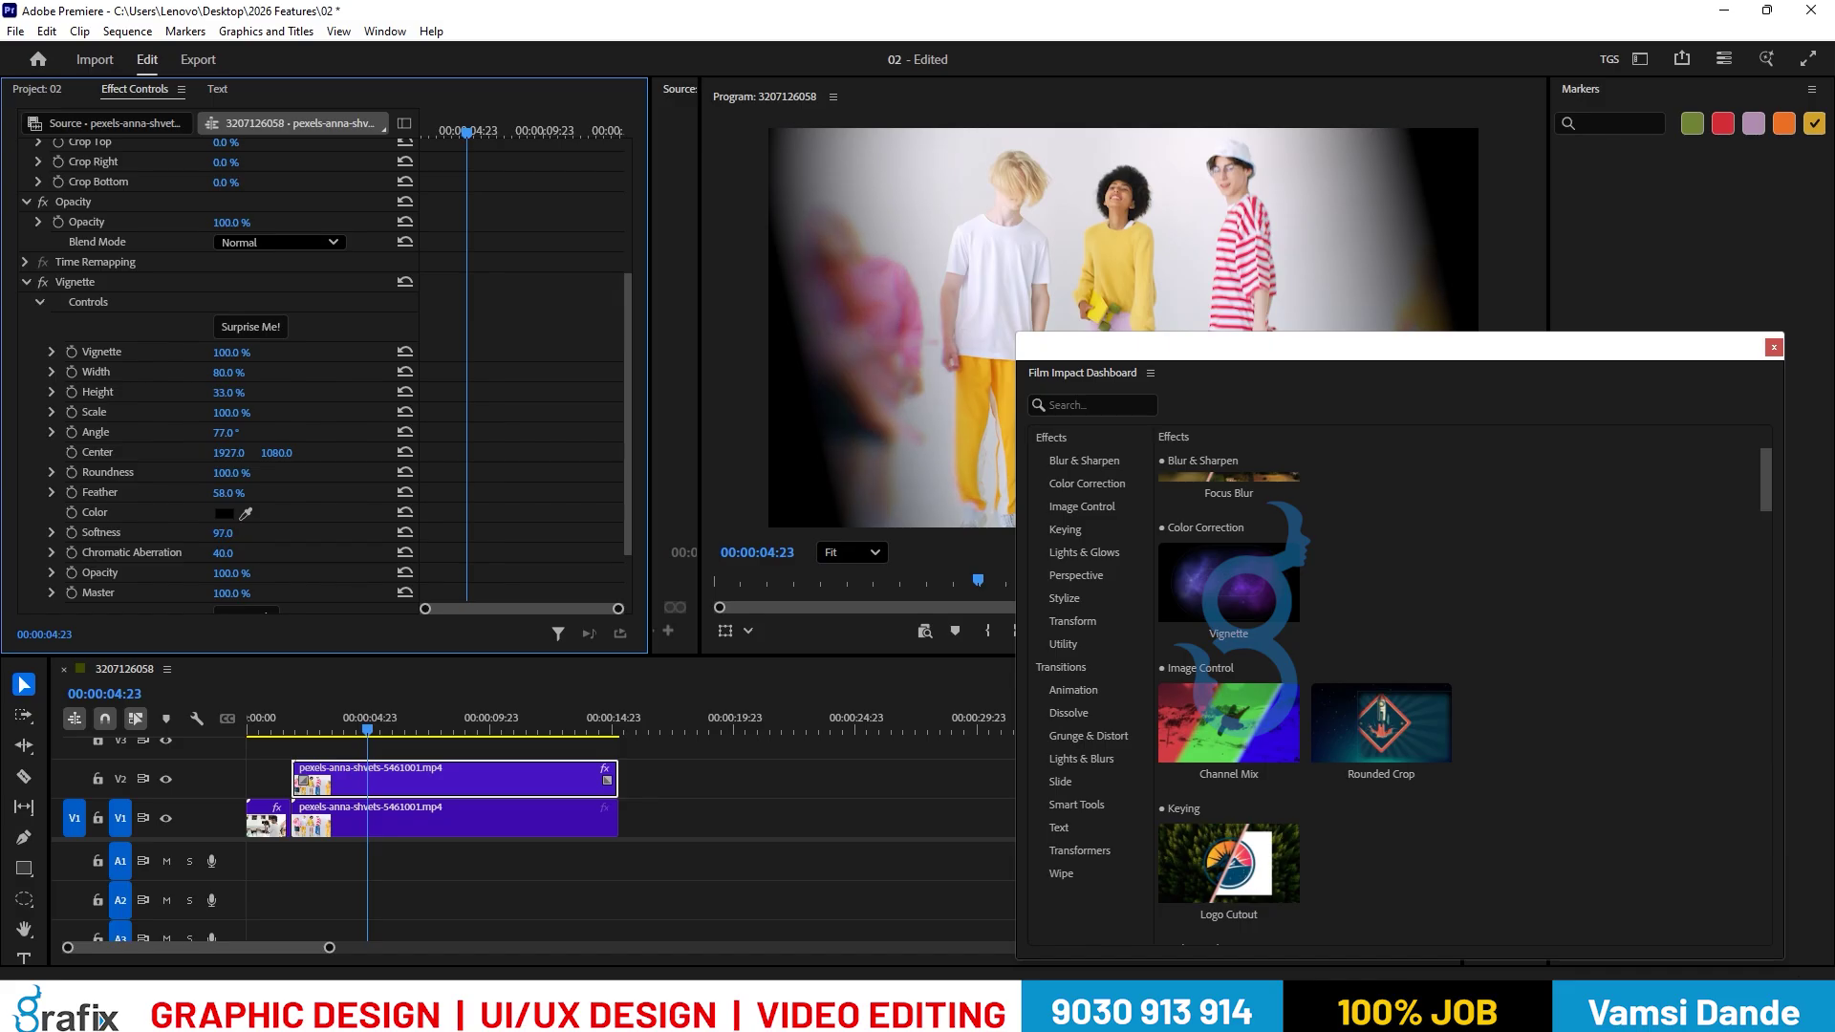
Preview the vignette by playing from 00:00:02:21, and remove the Vignette effect from the V2 clip.
left_click_drag(332, 732, 316, 732)
key("space")
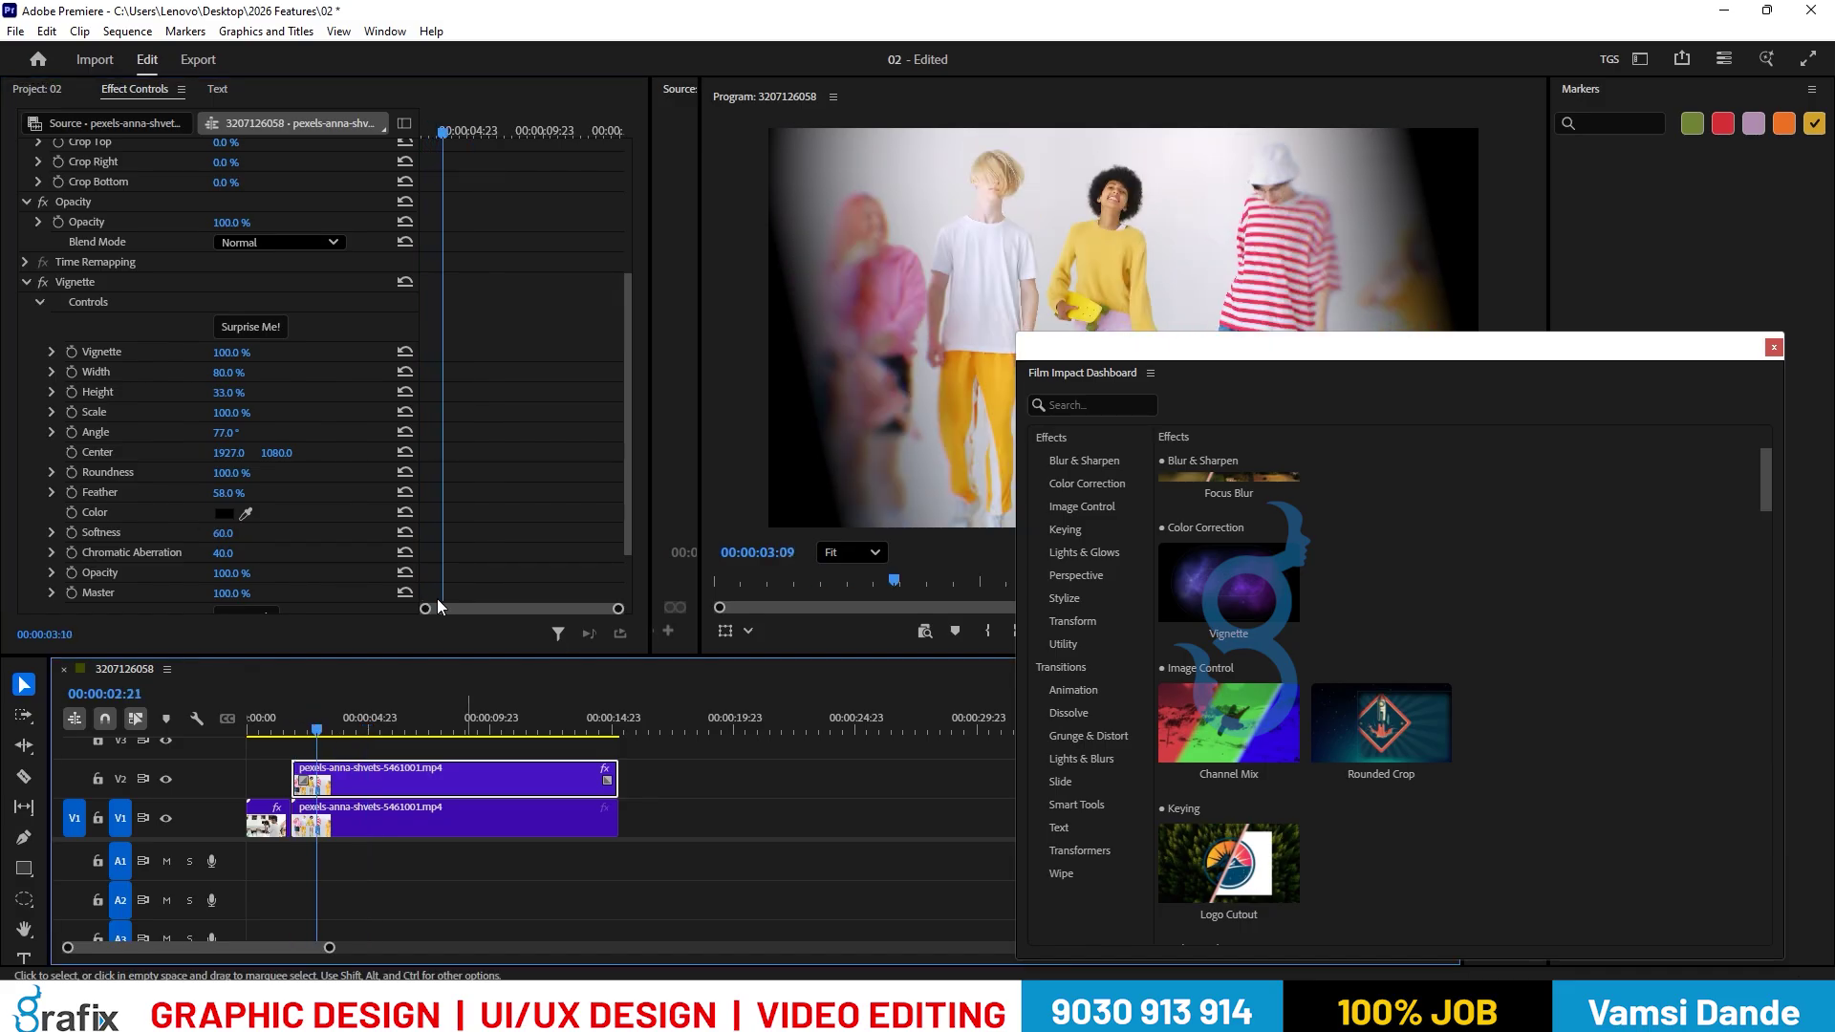
left_click(113, 281)
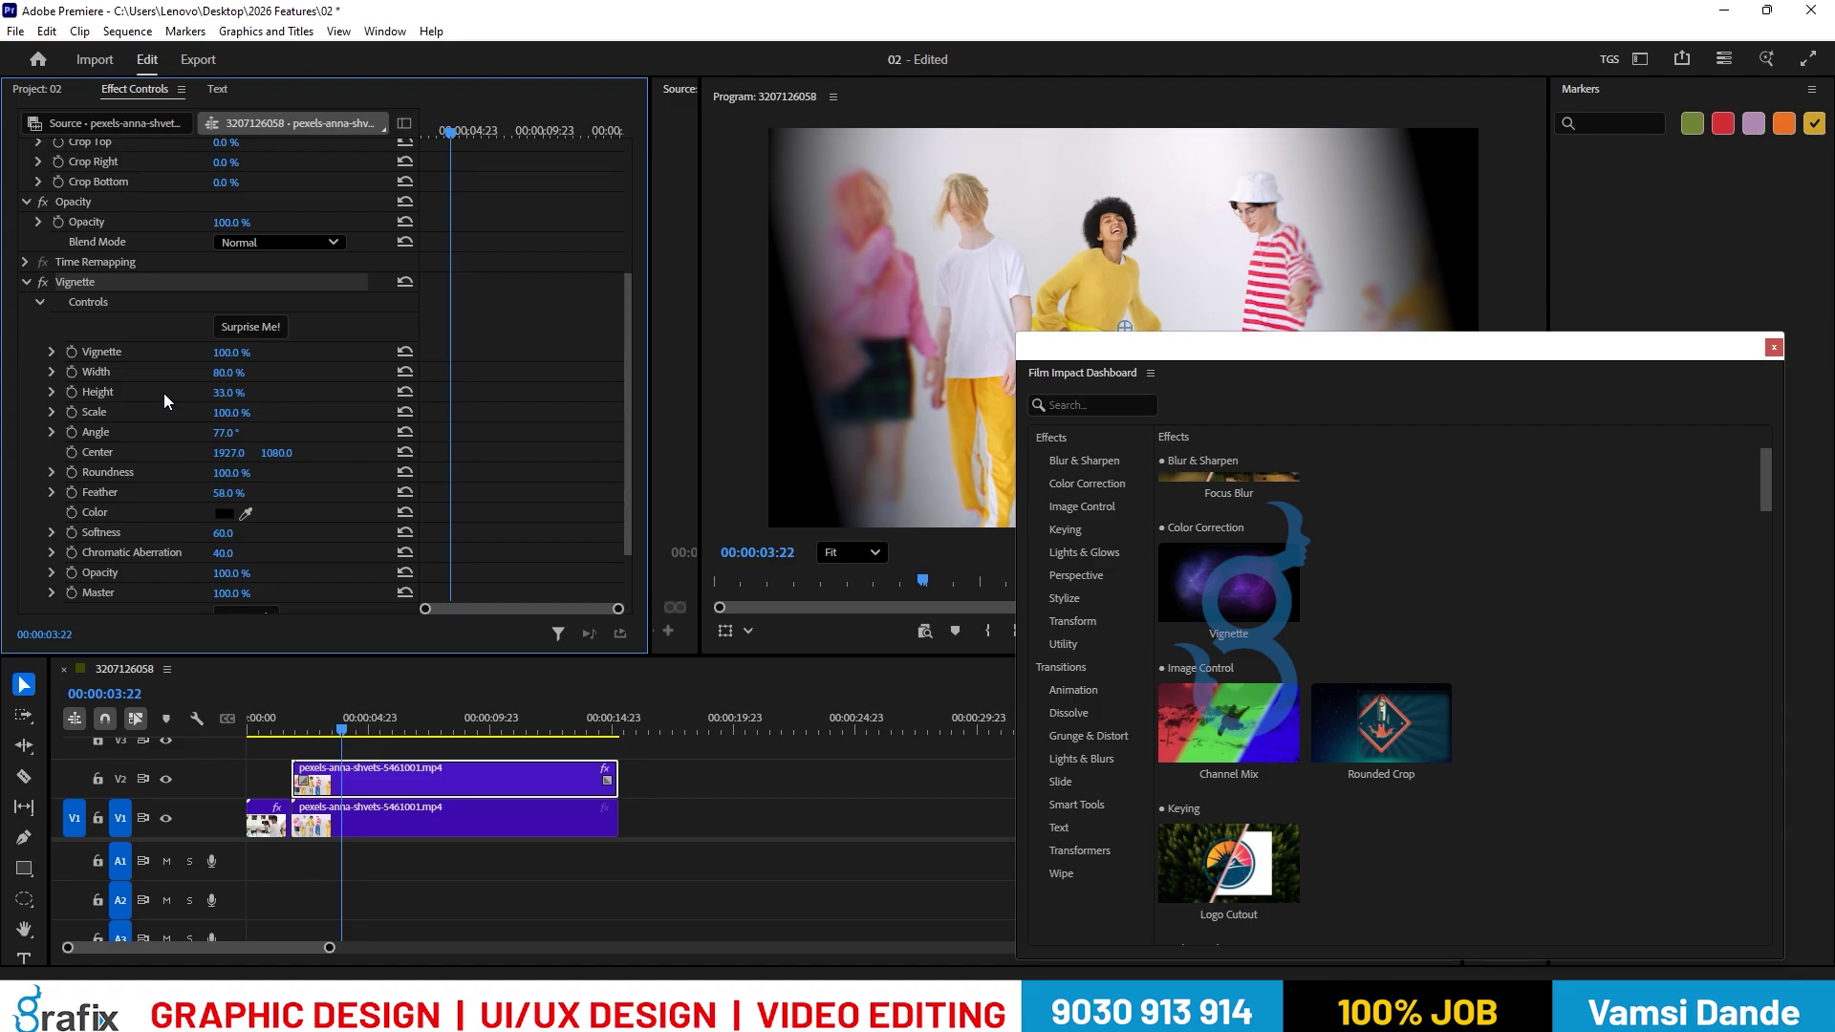
key("Delete")
Import the shri-ram-finance-original logo image from the Desktop into the project.
mouse_move(1288, 759)
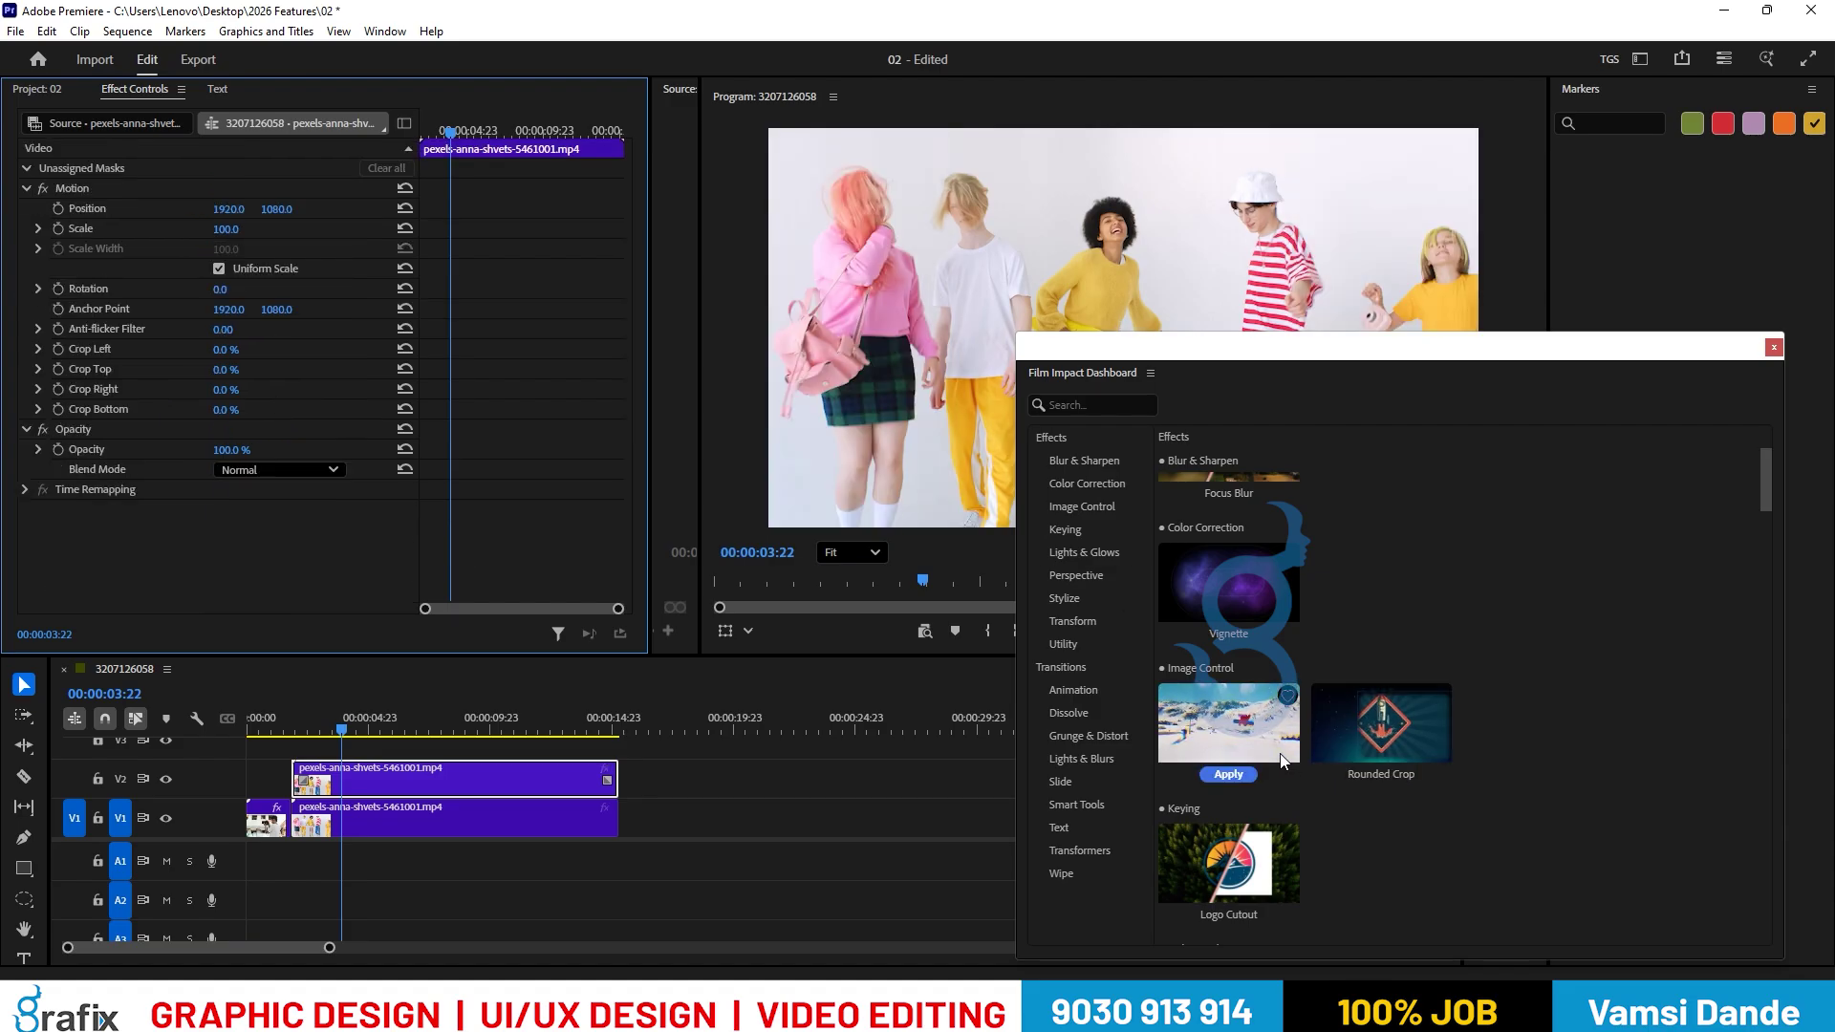
scroll(1388, 740, "down", 2)
mouse_move(1258, 677)
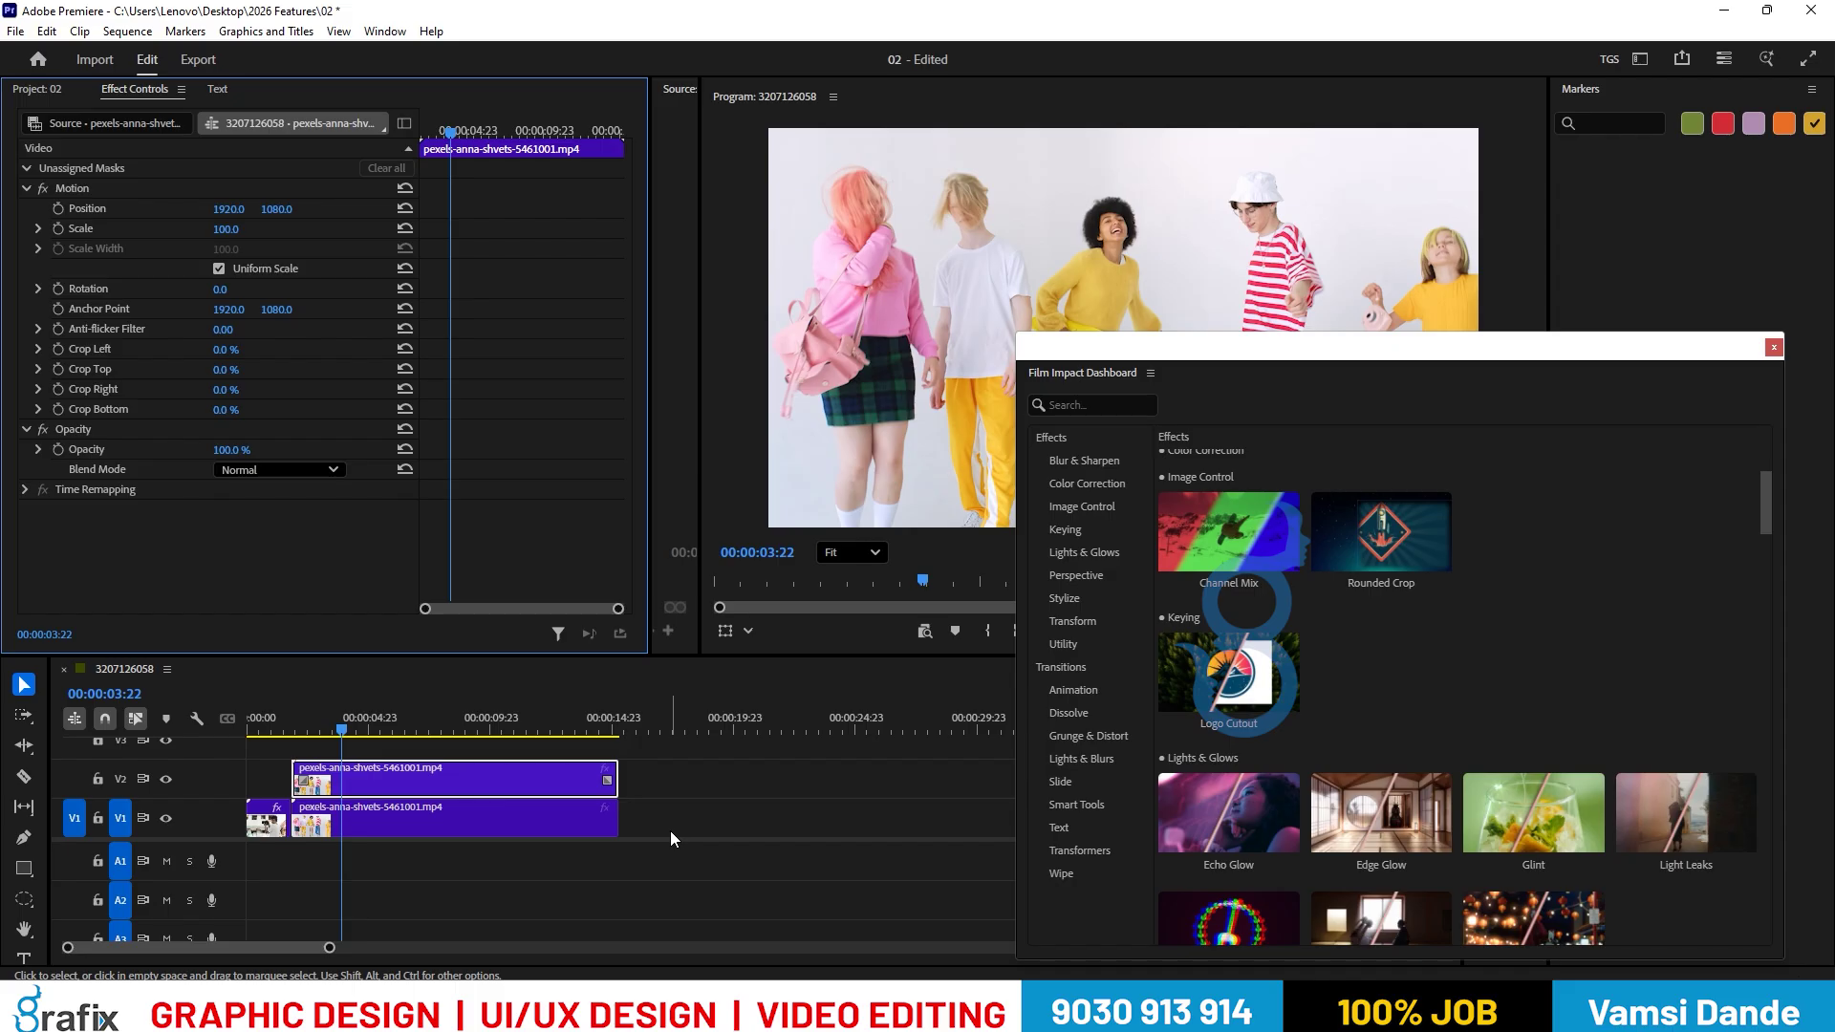
key("ctrl+i")
left_click(81, 469)
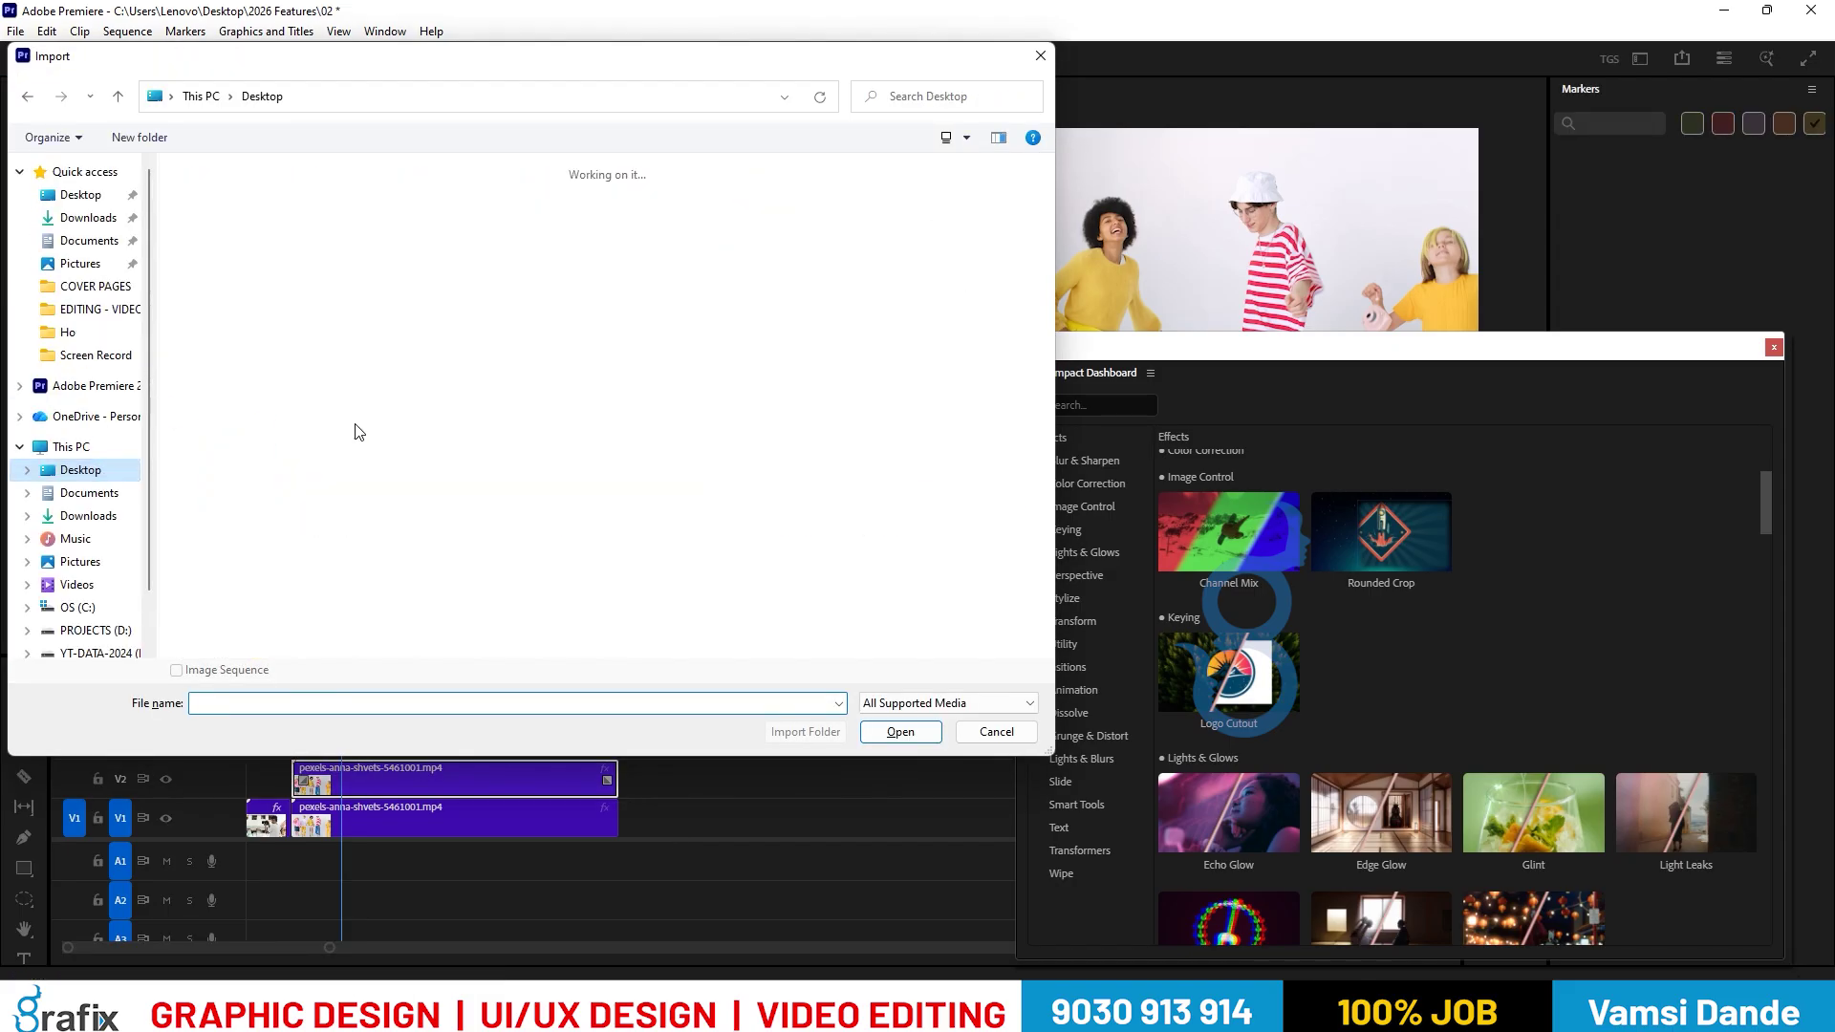
scroll(363, 458, "down", 2)
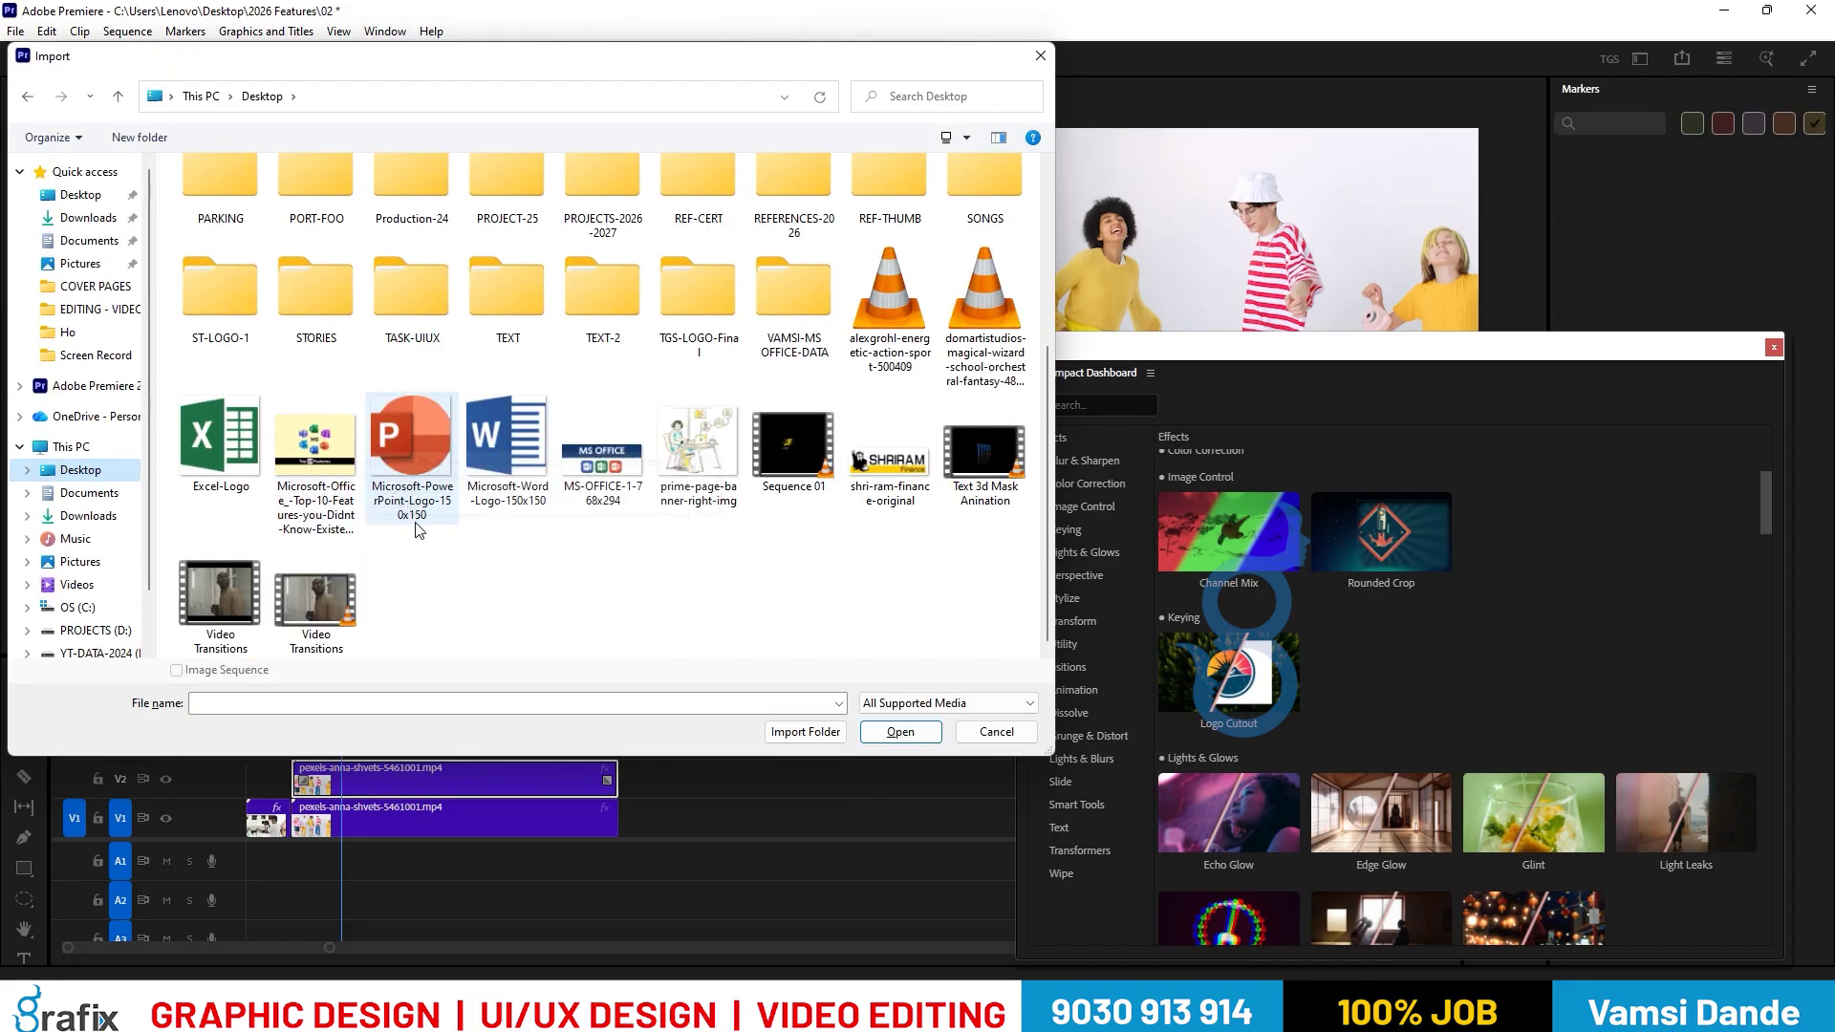
left_click(618, 473)
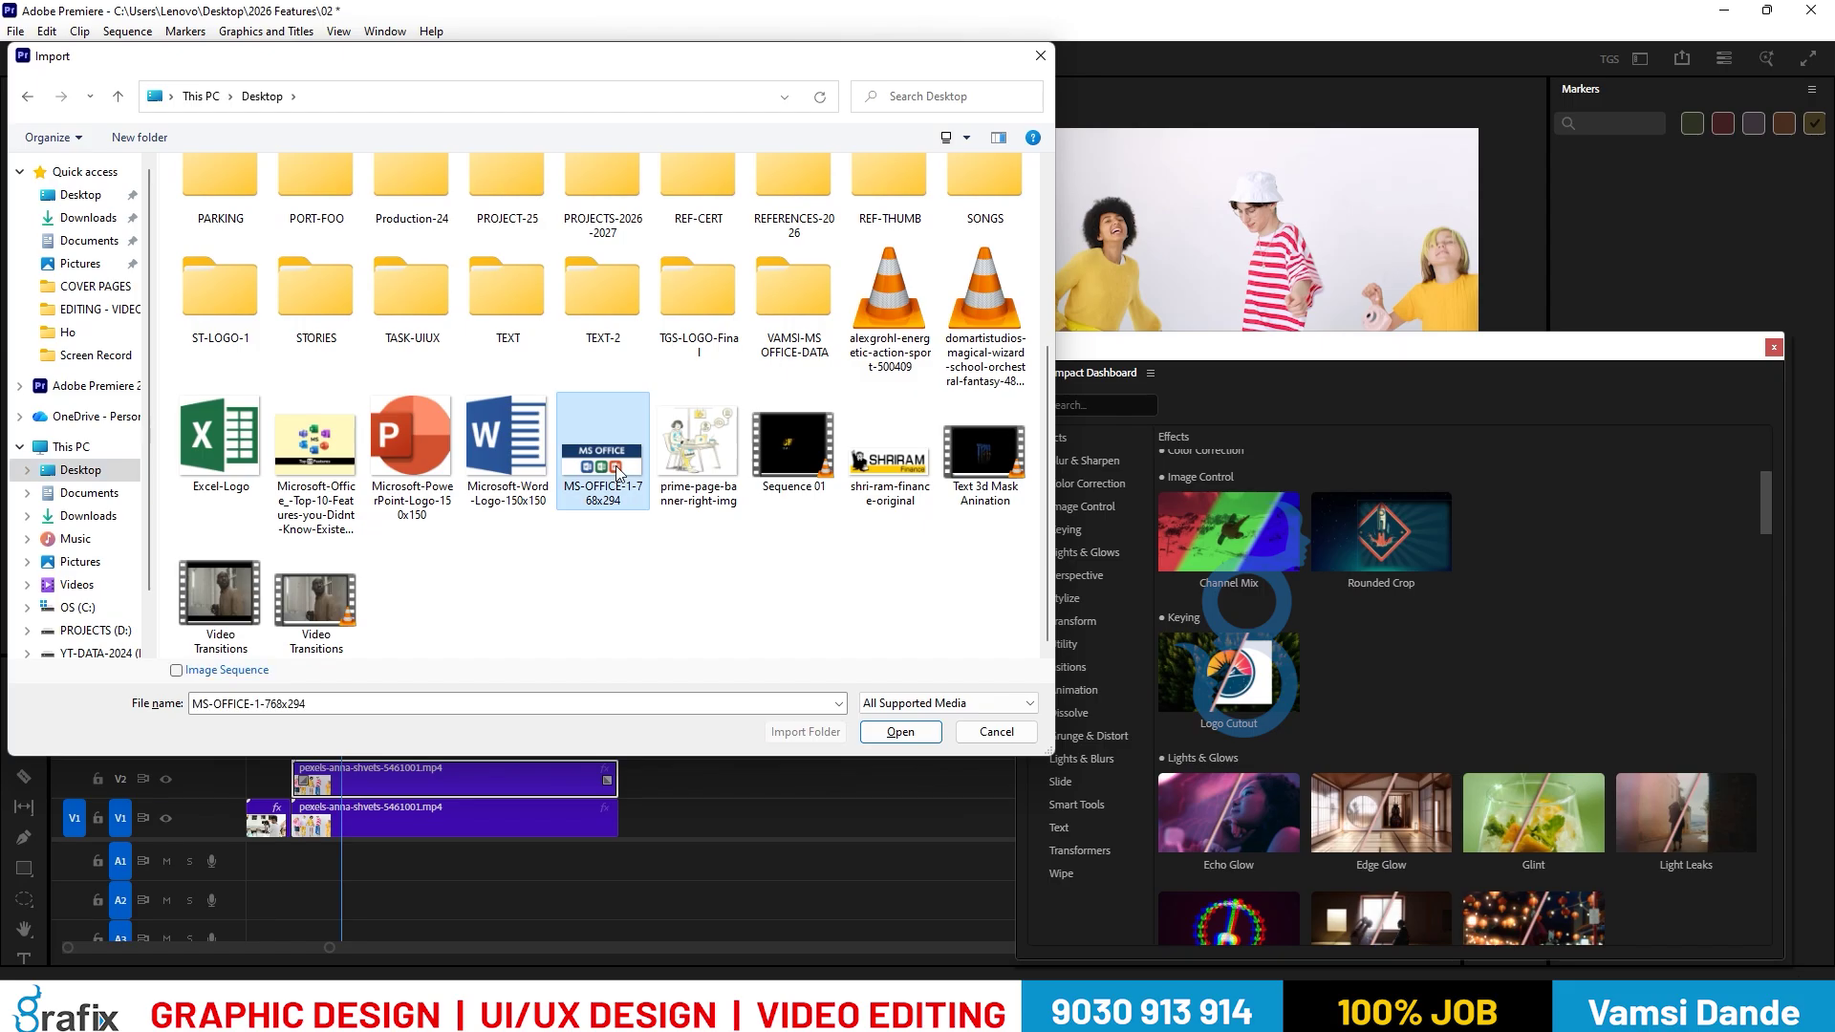
left_click(889, 449)
left_click(922, 734)
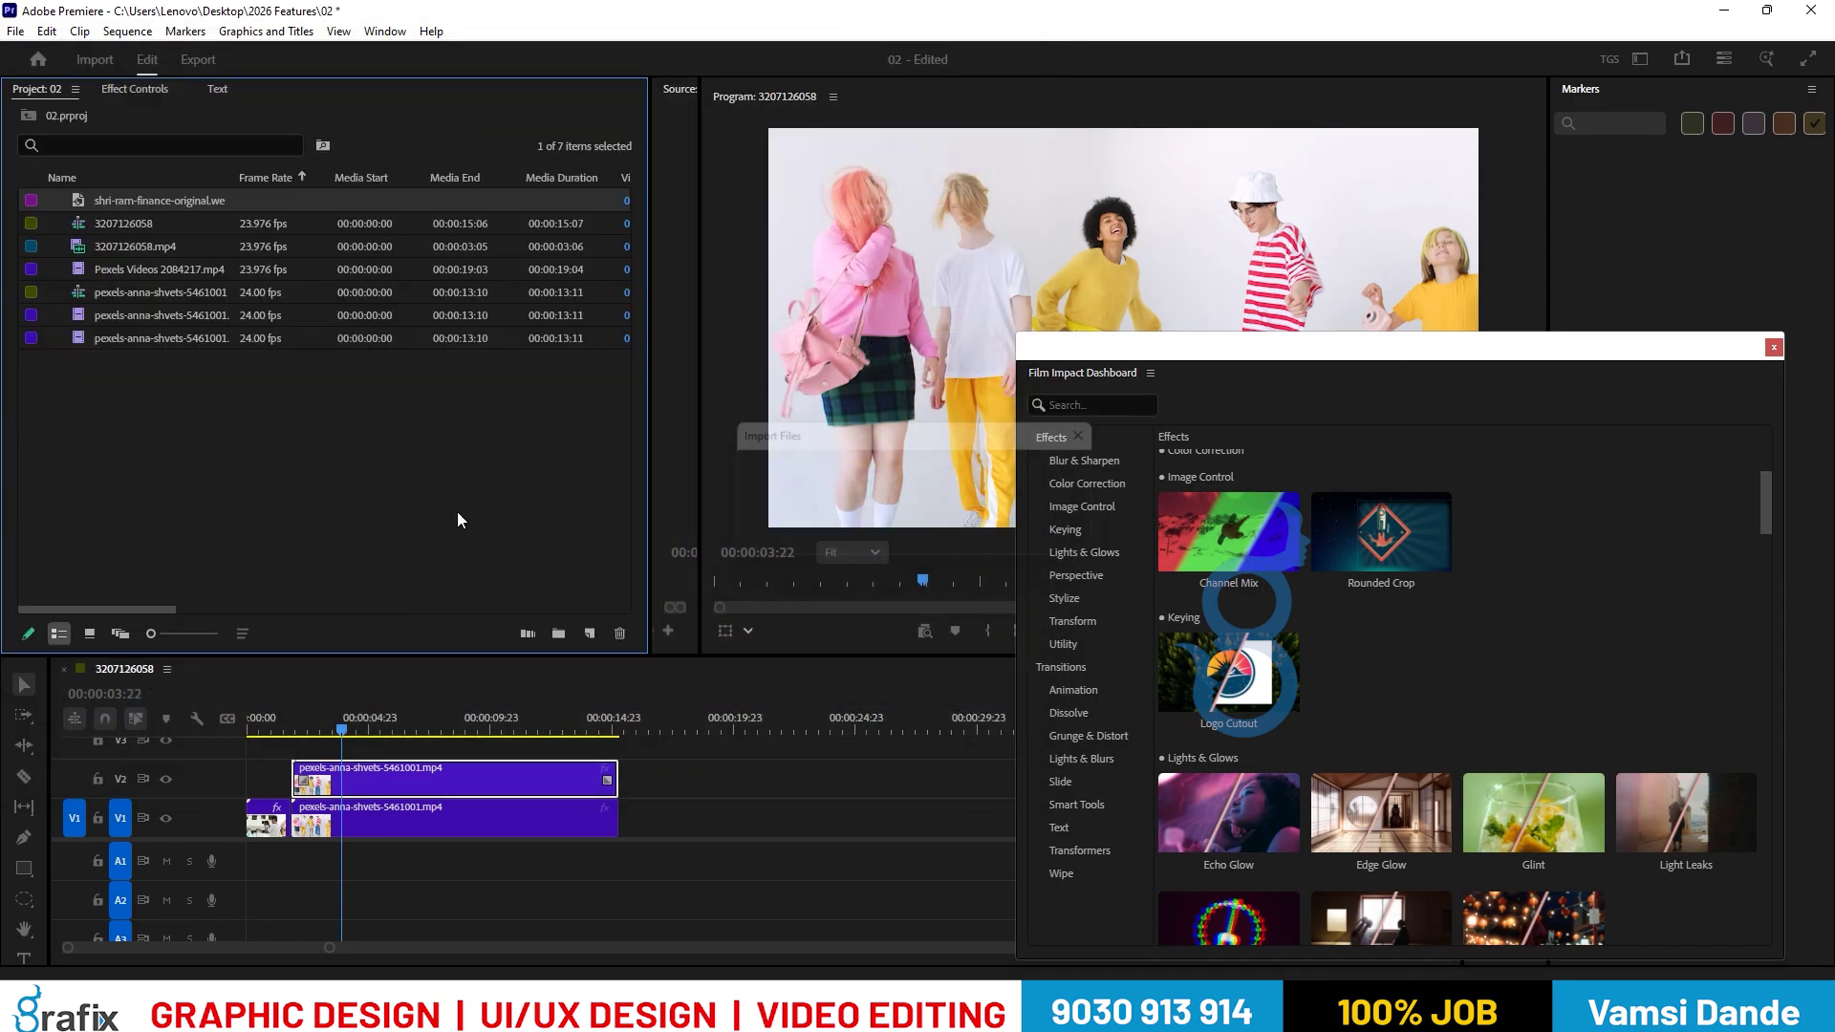
Place the logo image on V3 above the V2 clip and move the playhead to 00:00:07:04.
left_click_drag(602, 612, 383, 747)
left_click(422, 729)
left_click_drag(1274, 370, 1041, 443)
Apply the Logo Cutout effect to the logo clip on V3 to remove its white background.
mouse_move(1003, 734)
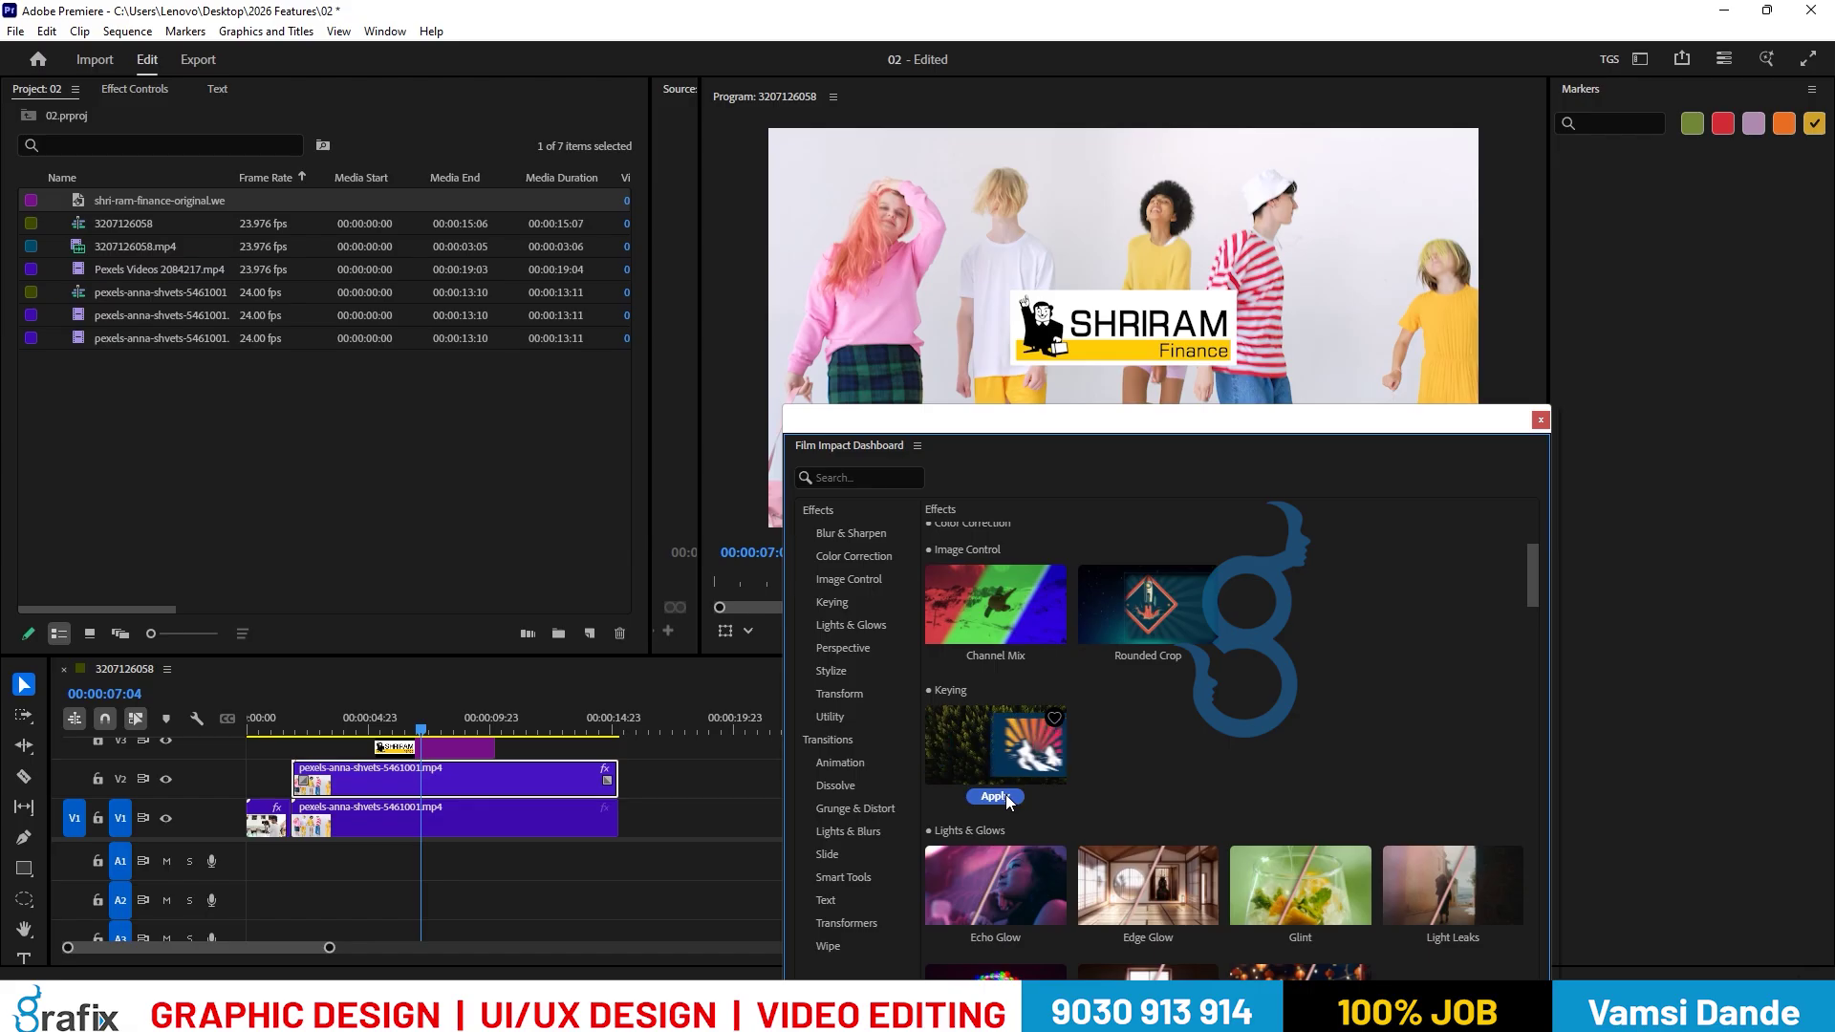
mouse_move(1000, 799)
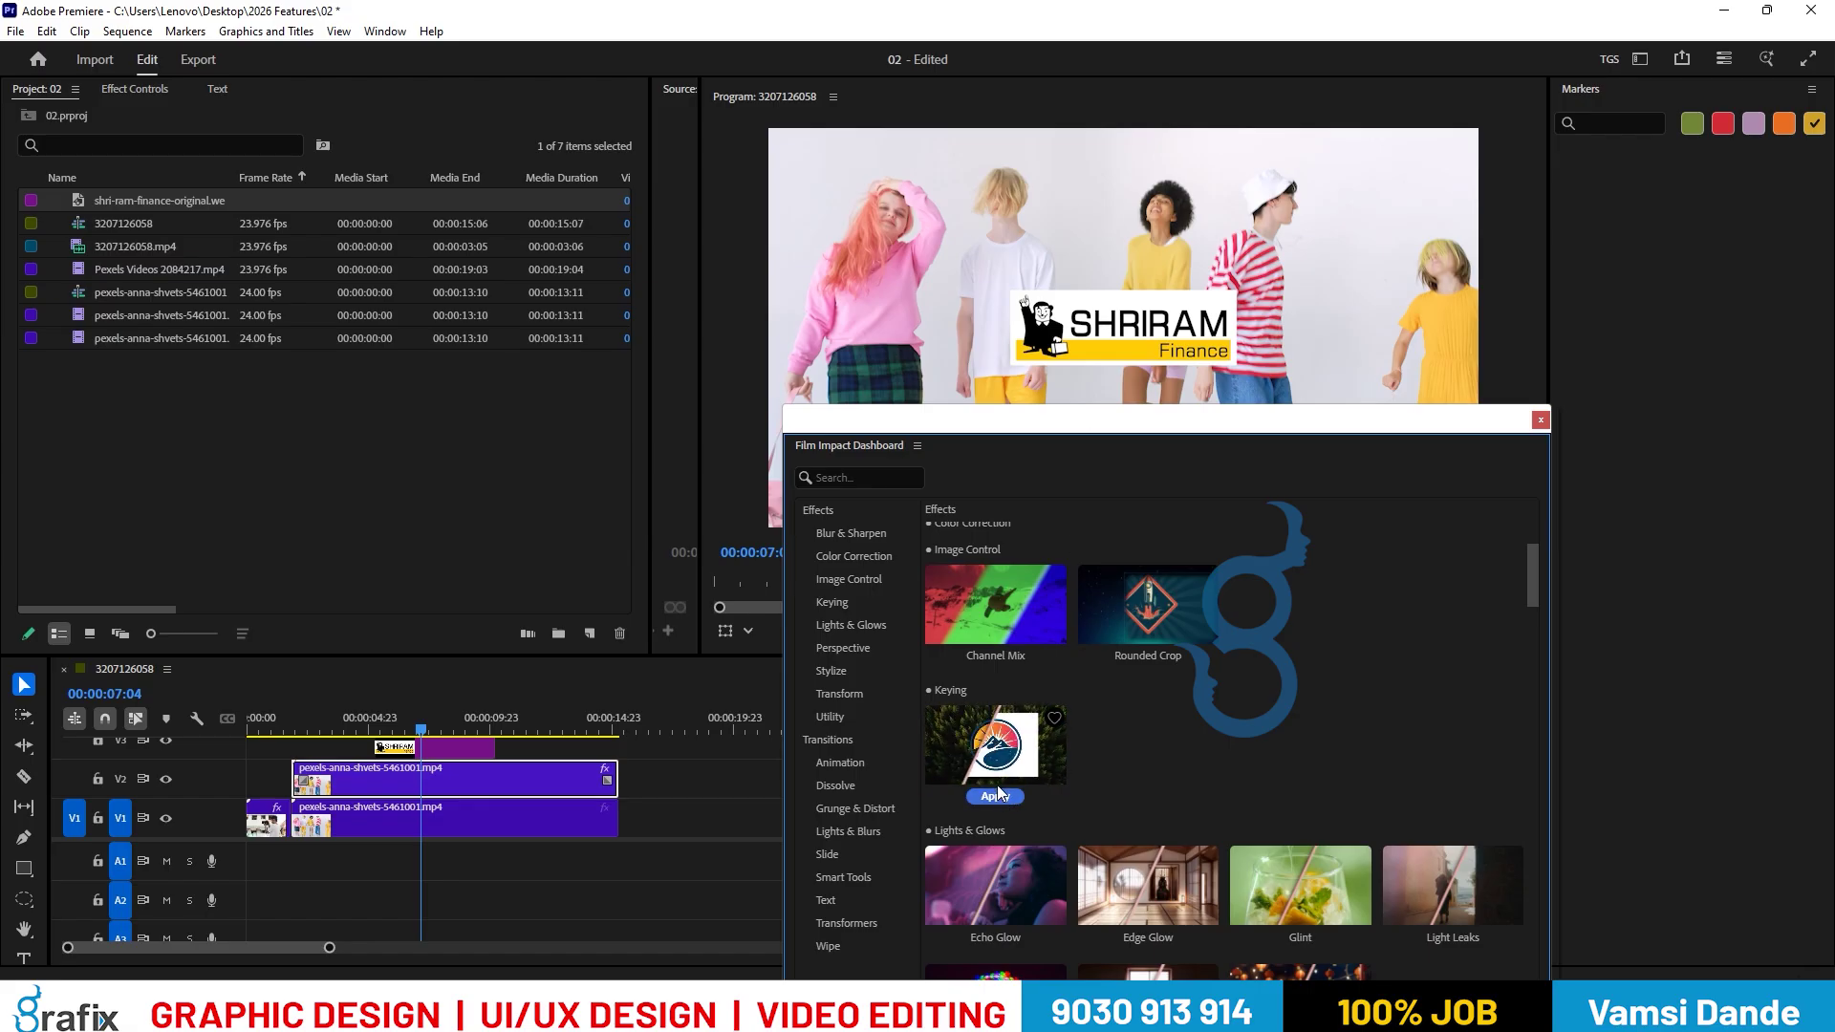
left_click(467, 746)
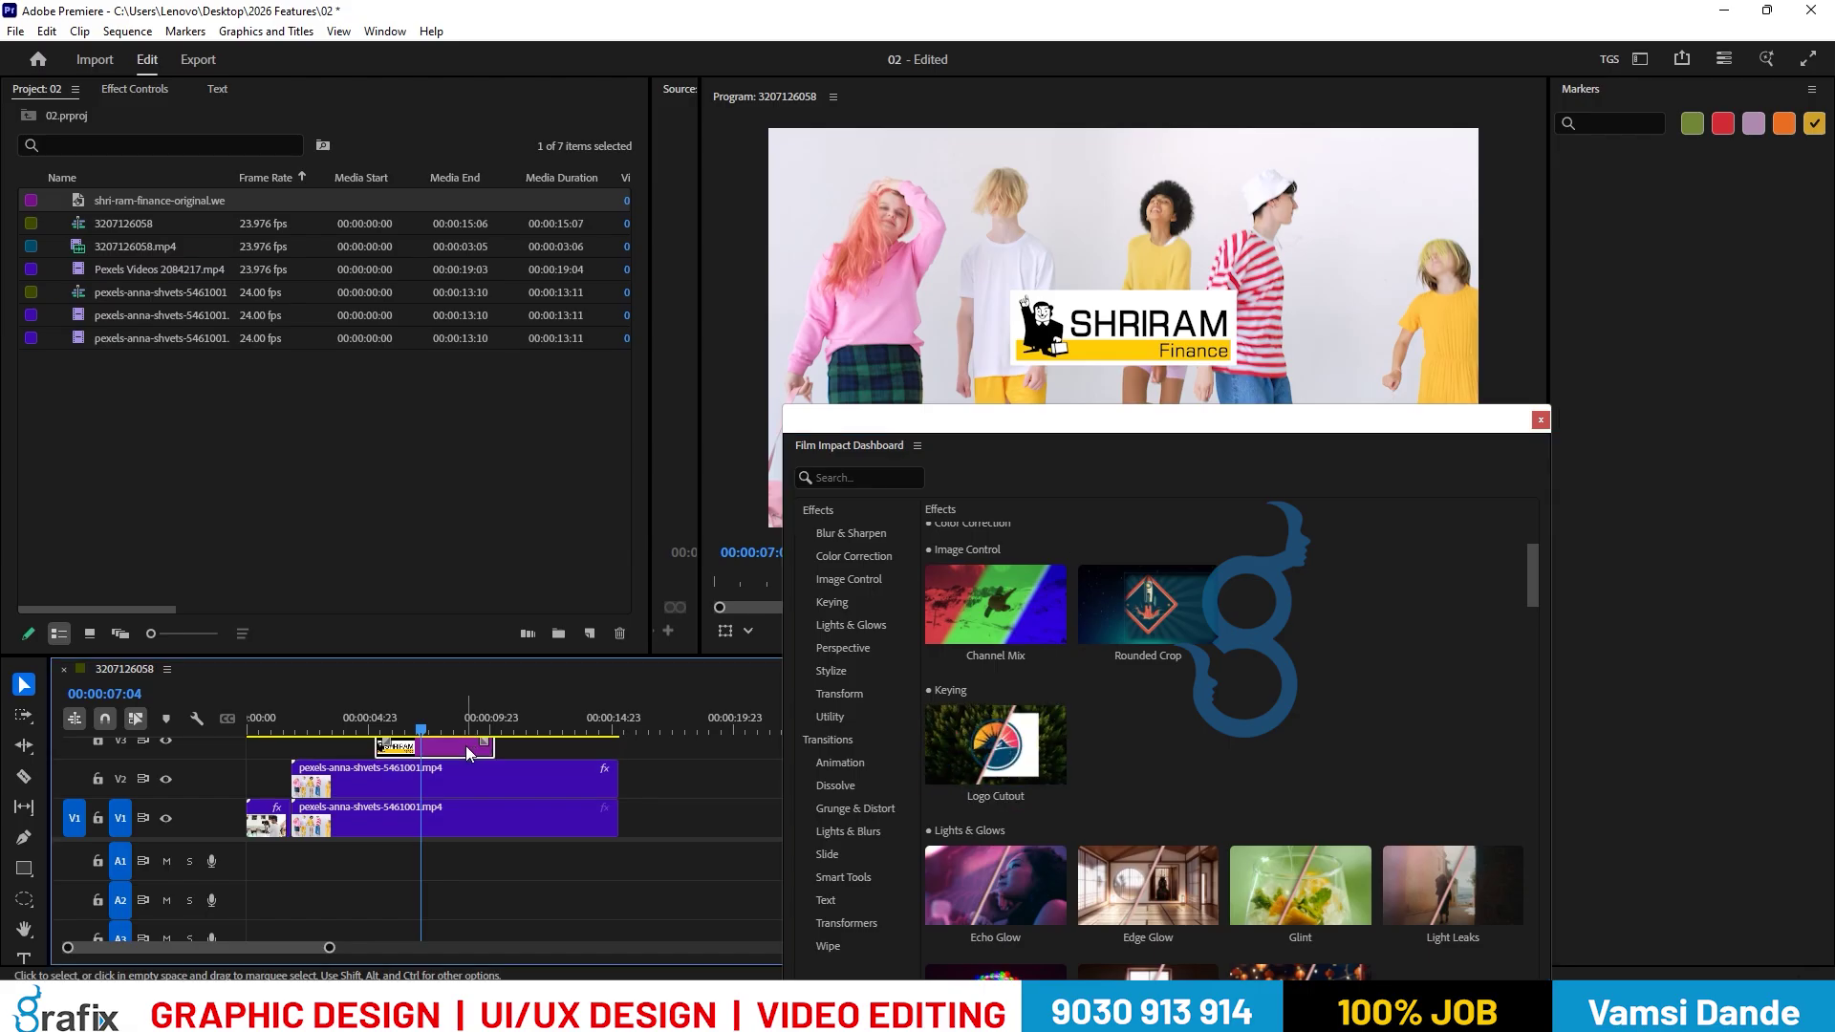
left_click(992, 795)
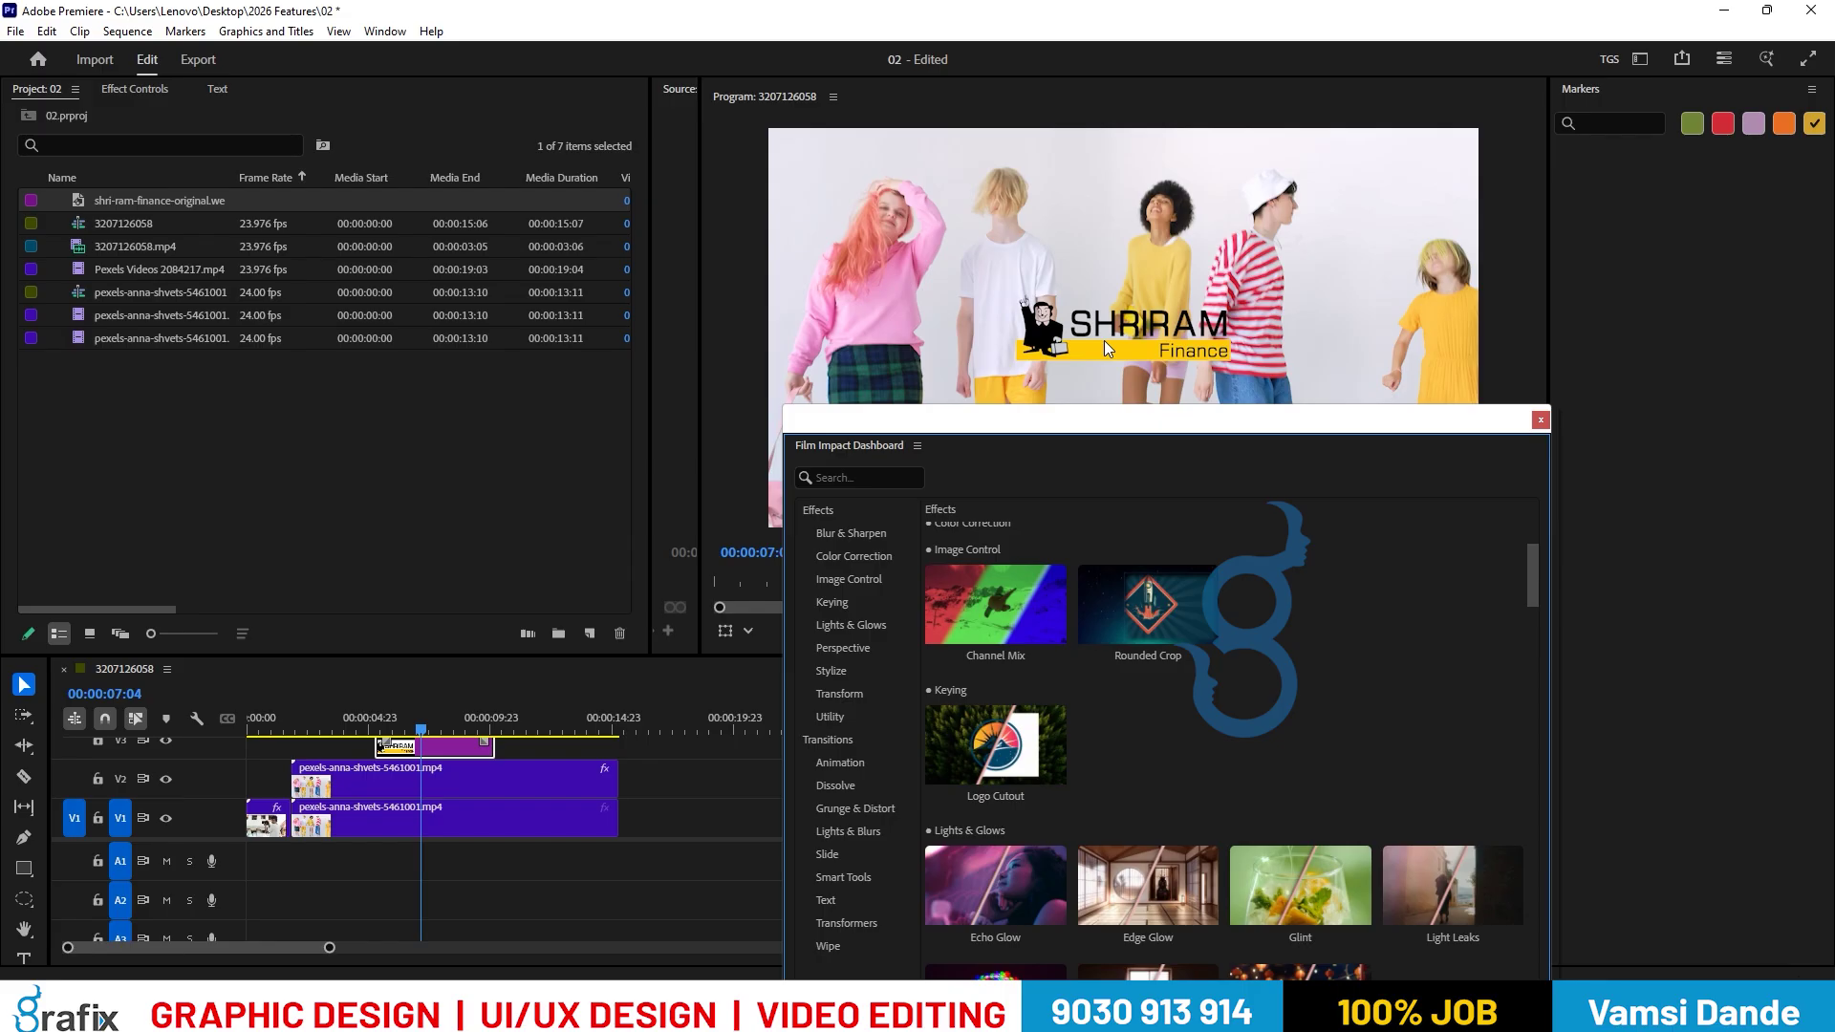
Delete the logo clip from V3.
mouse_move(1025, 779)
left_click(467, 749)
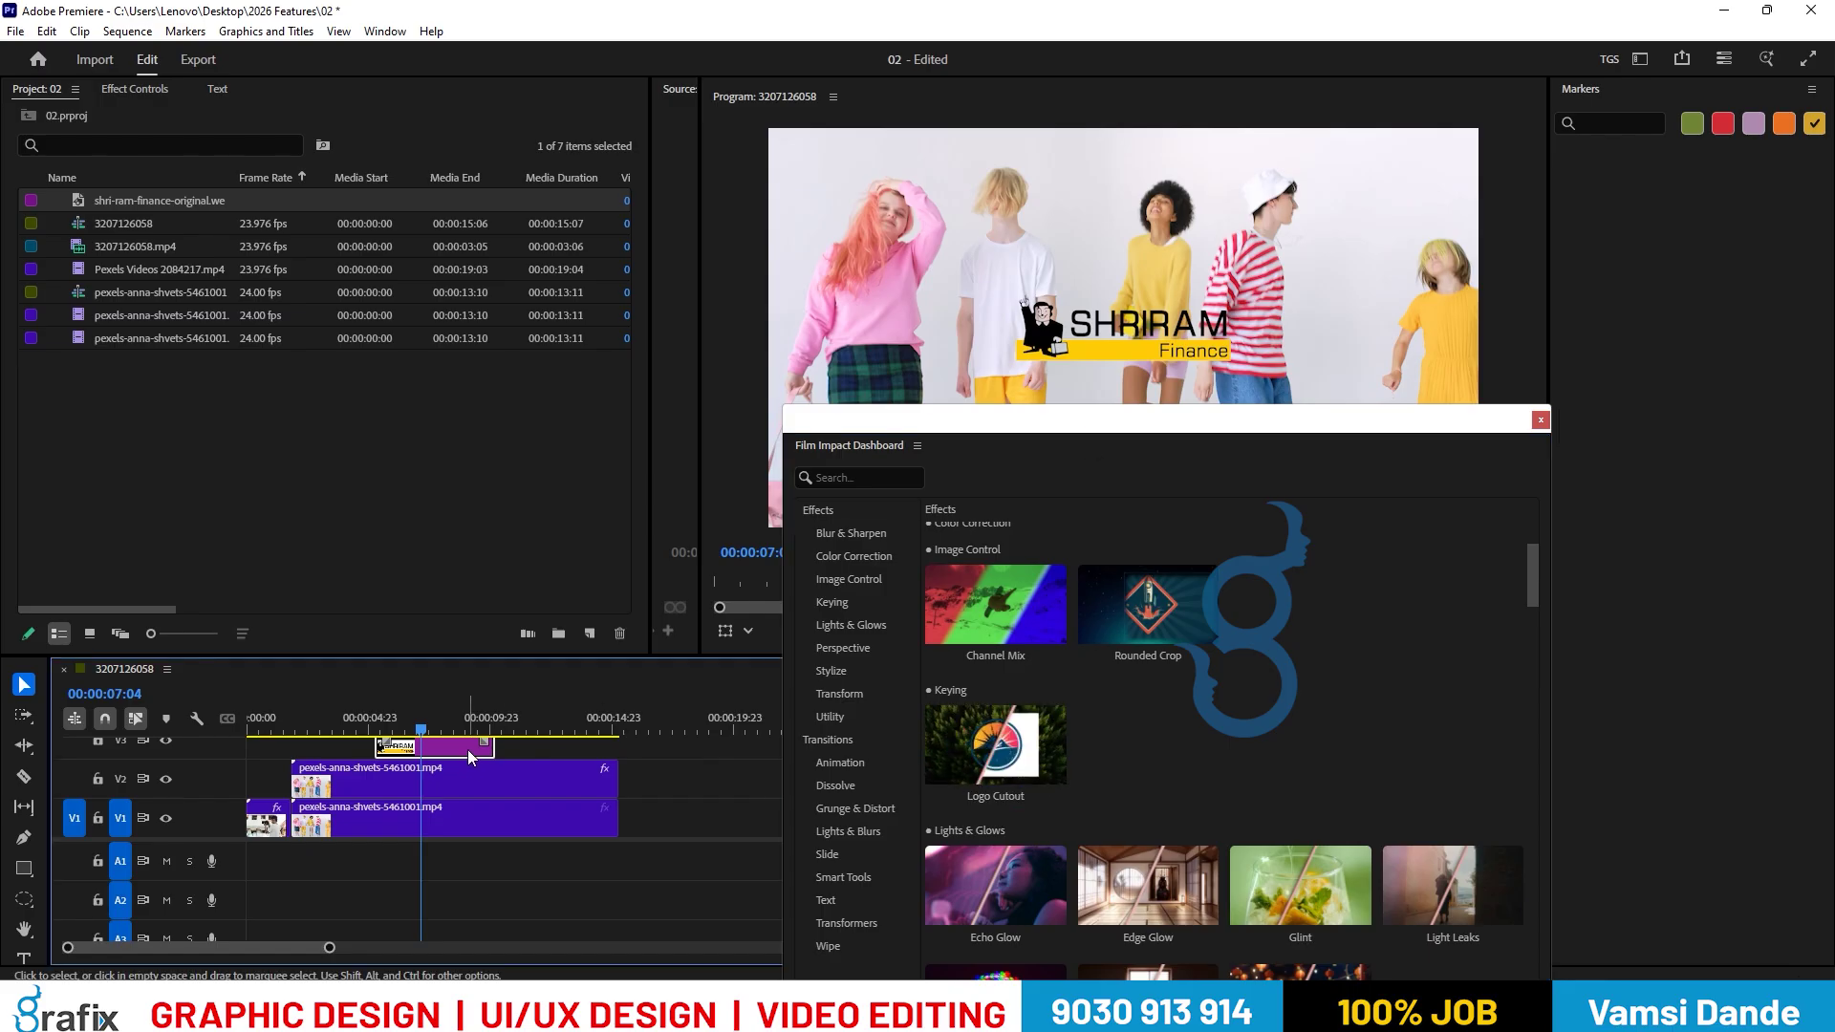
key("Delete")
Move and shrink the effects dashboard window, and examine the Lights & Glows, Perspective and Stylize effect previews.
scroll(980, 757, "down", 3)
scroll(980, 757, "down", 1)
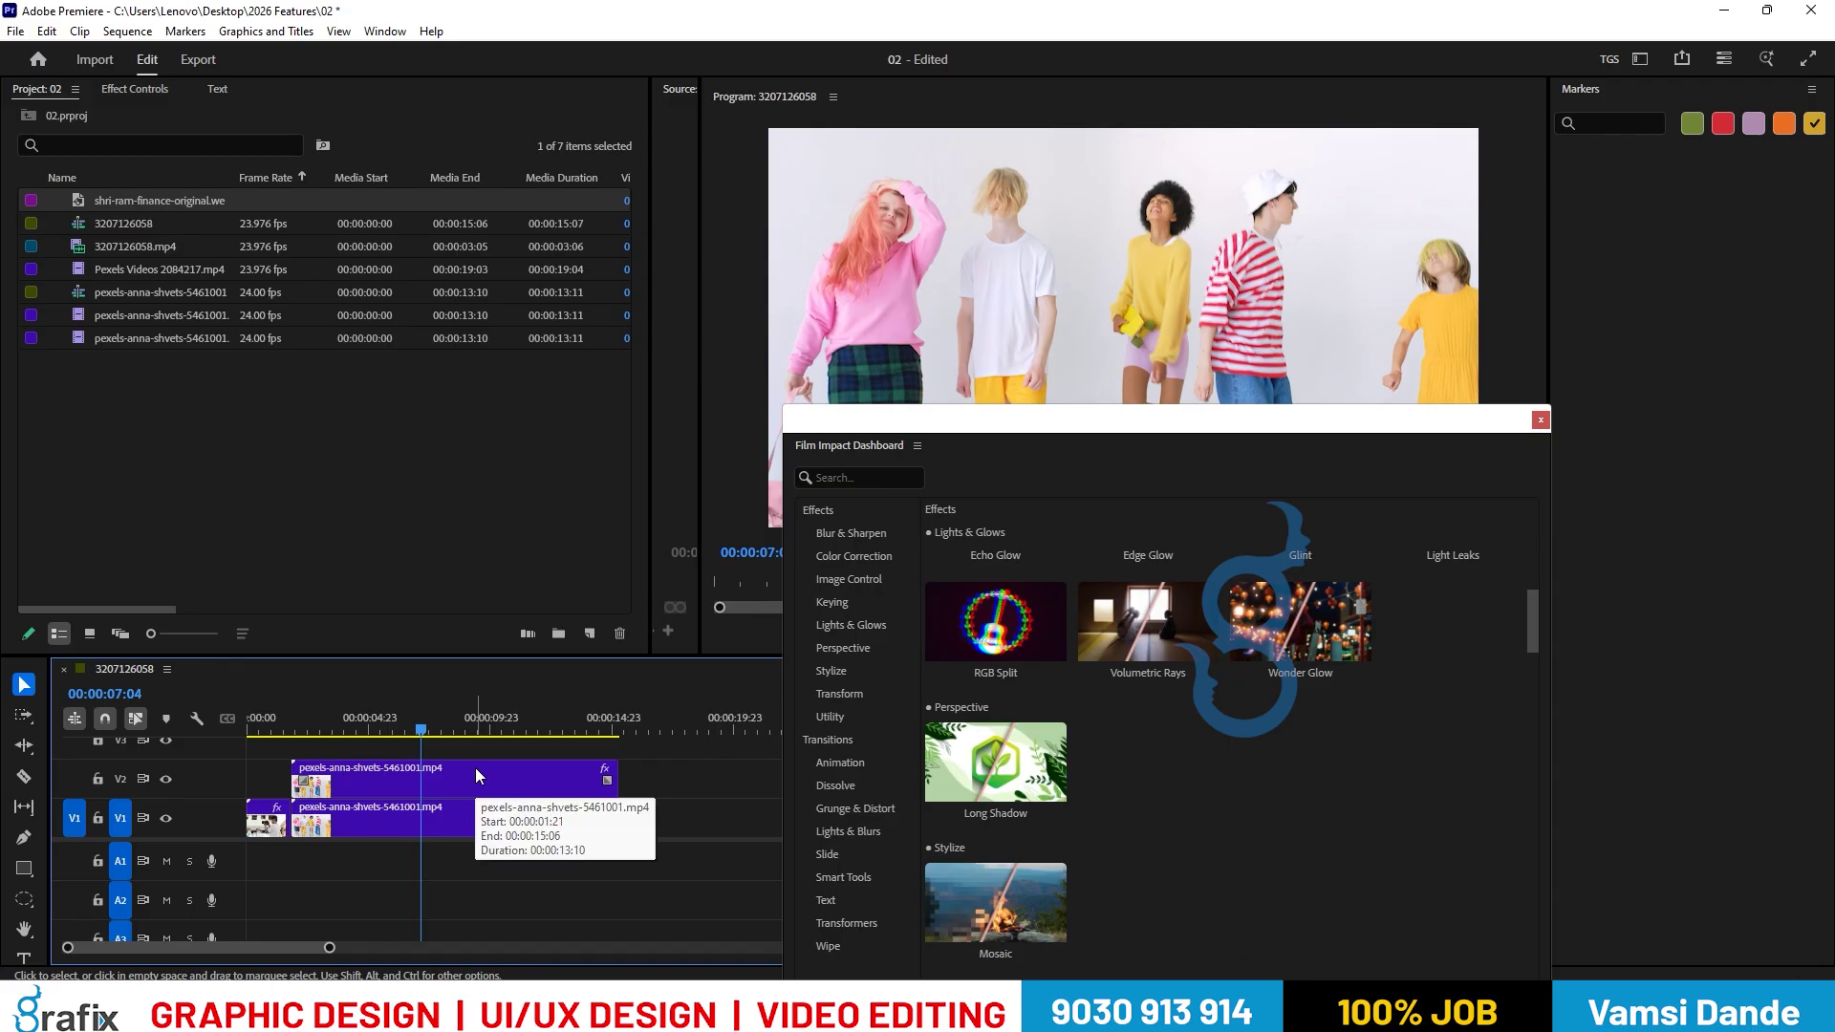
left_click_drag(1107, 438, 577, 140)
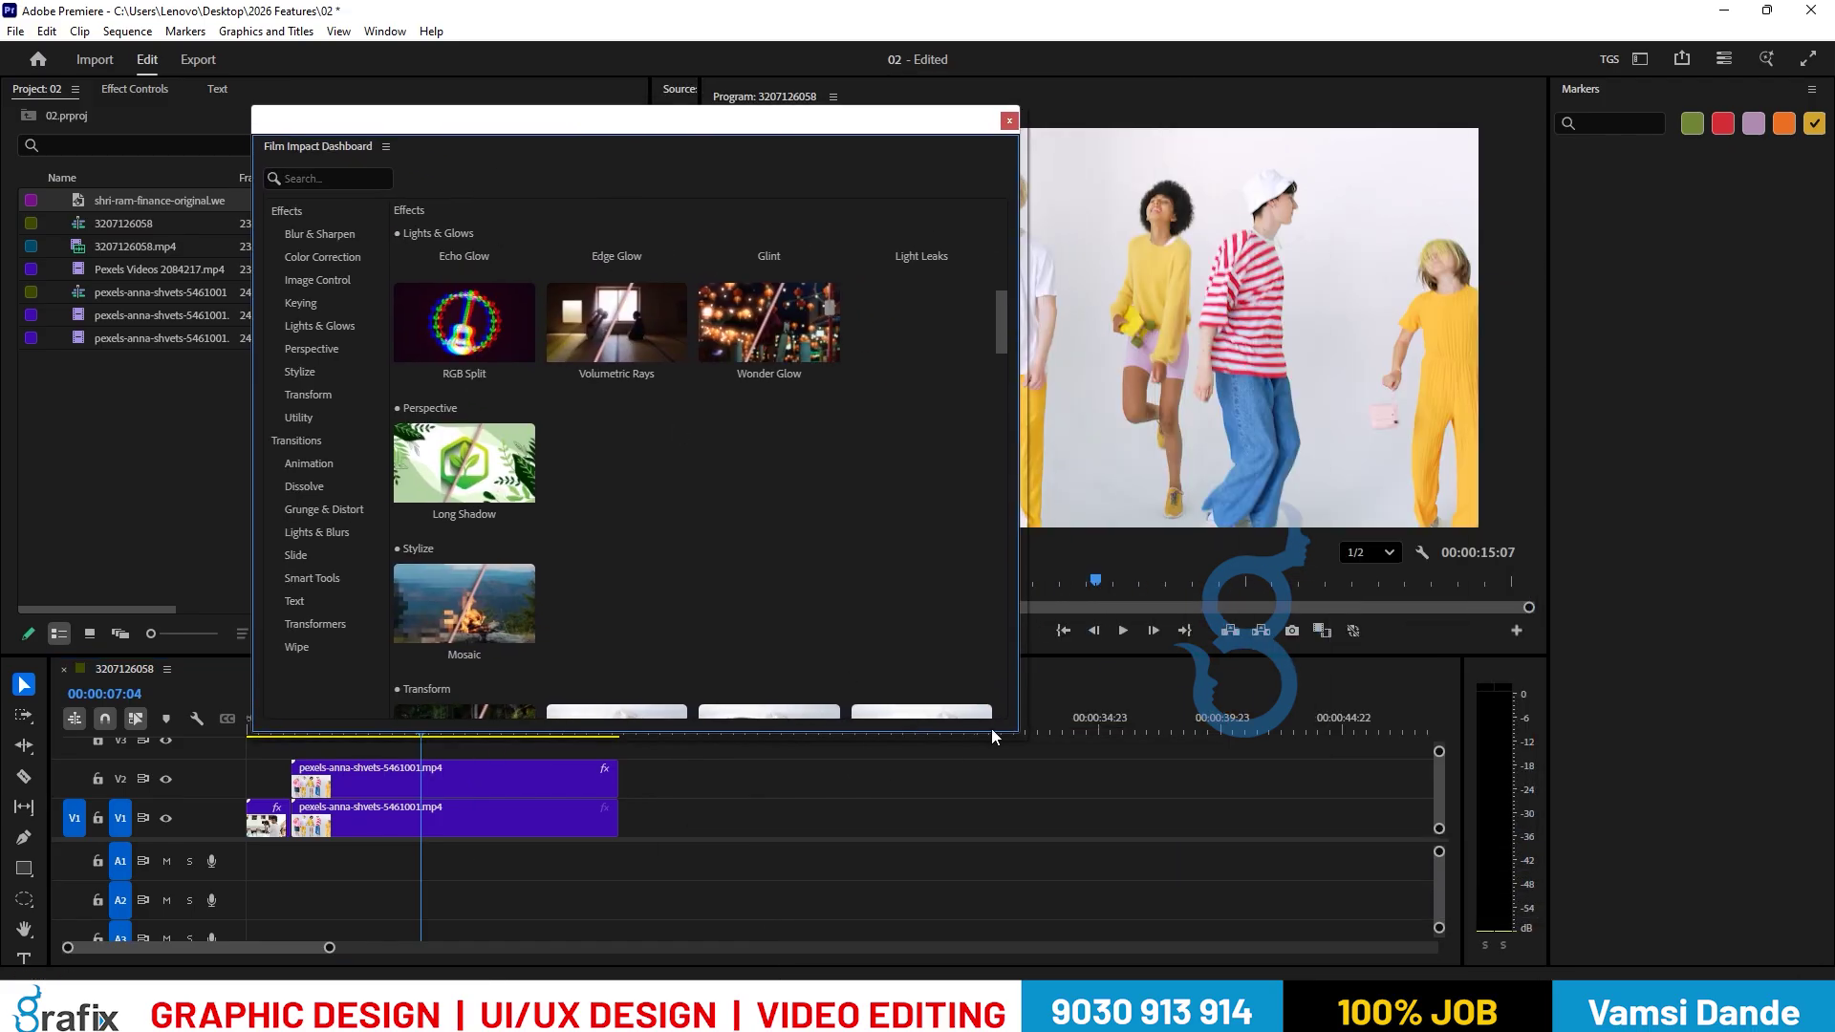
left_click_drag(1019, 731, 995, 692)
mouse_move(845, 367)
left_click_drag(753, 145, 638, 99)
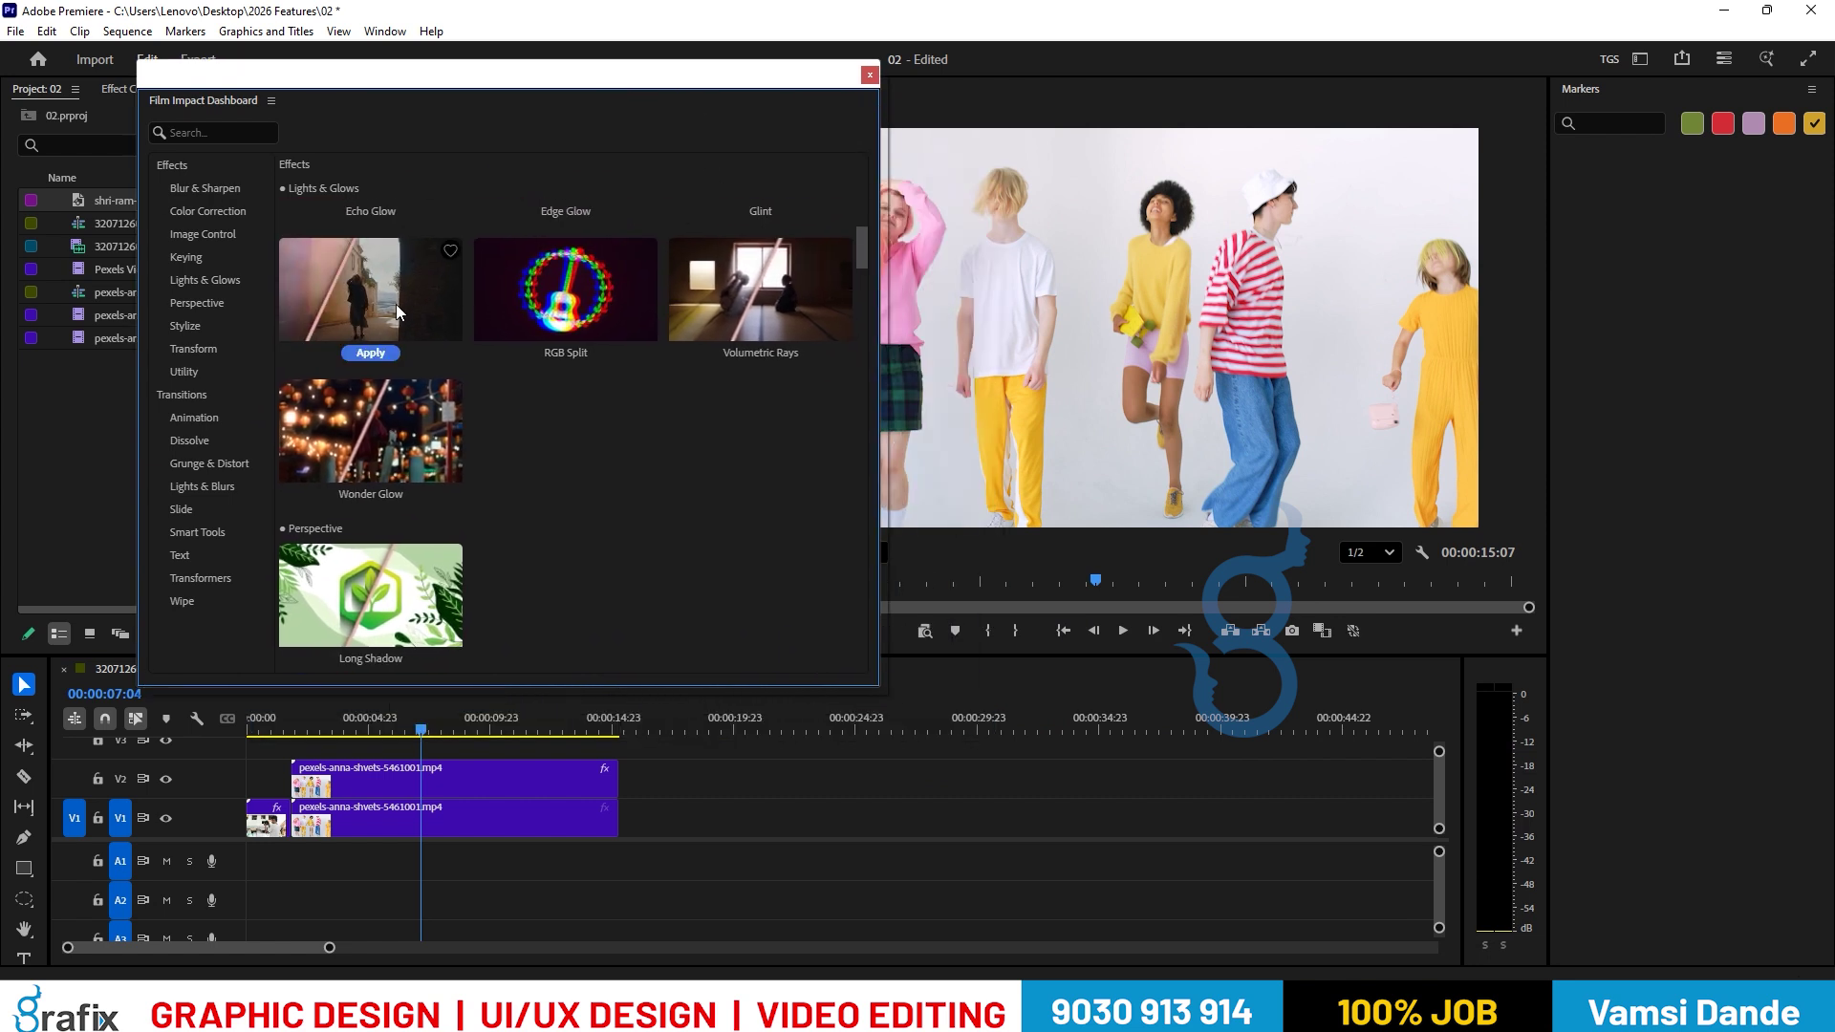
mouse_move(530, 323)
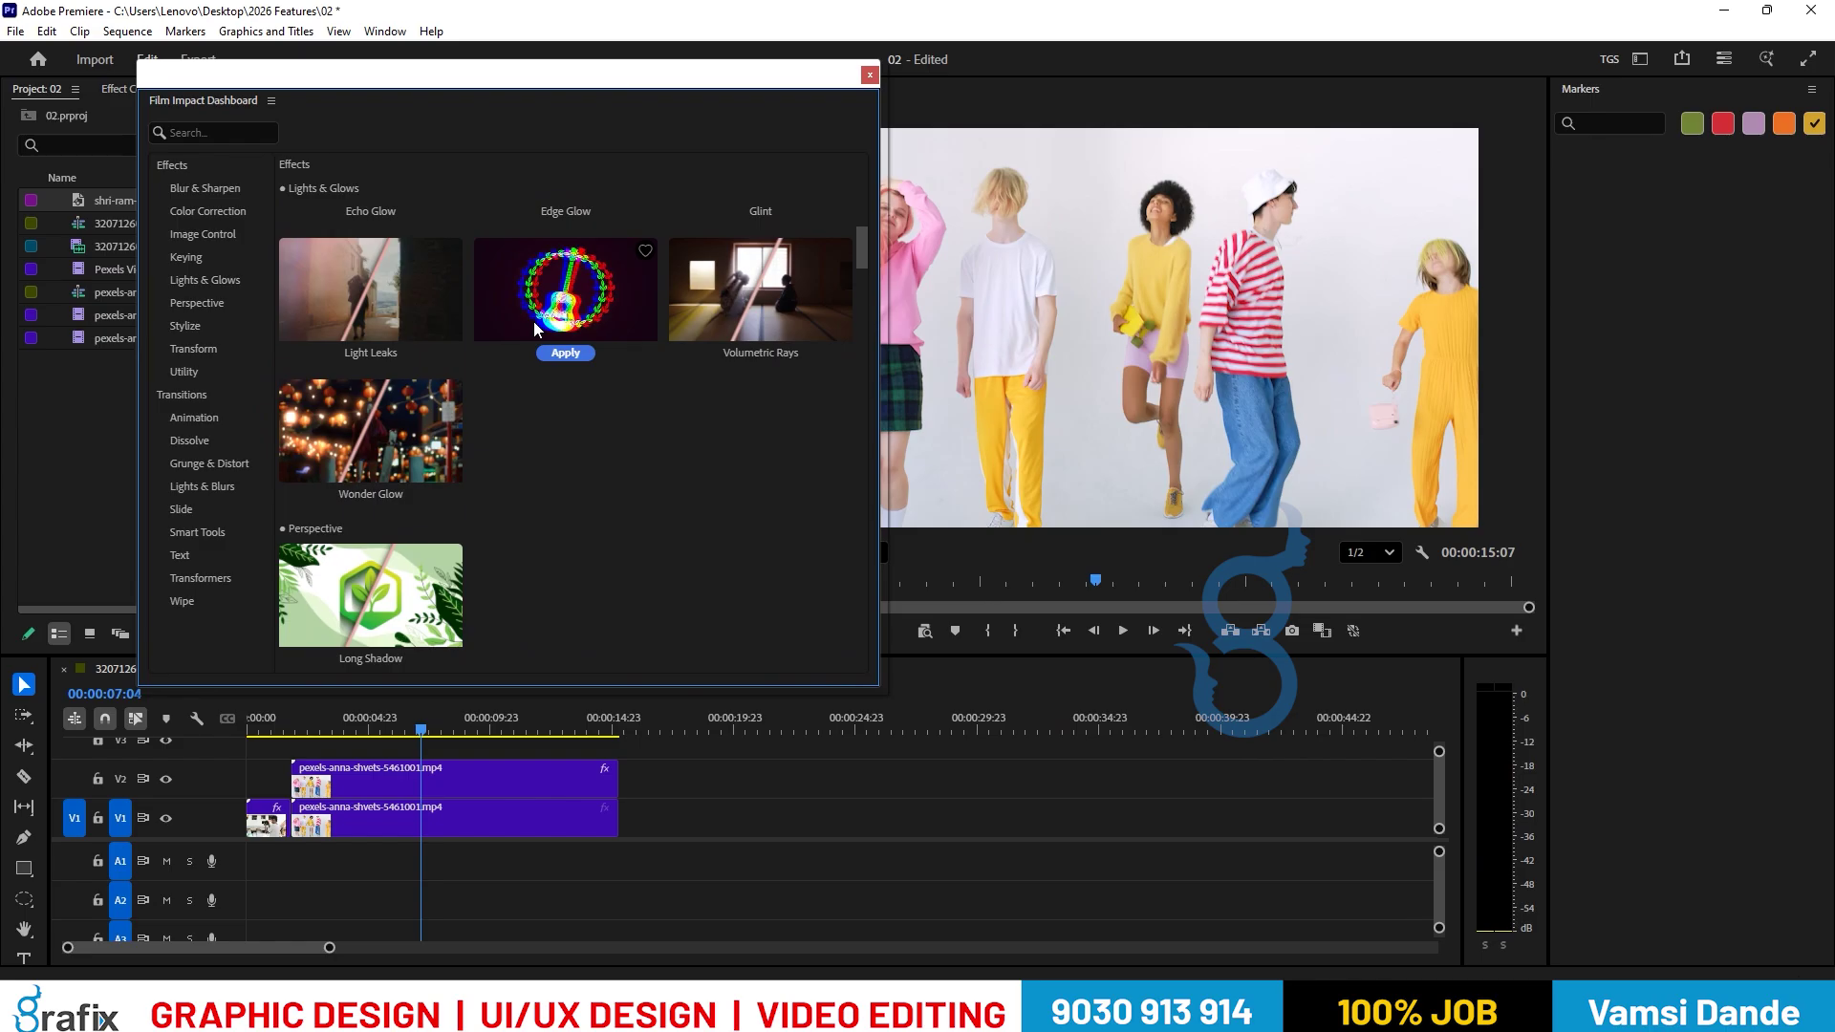
mouse_move(824, 324)
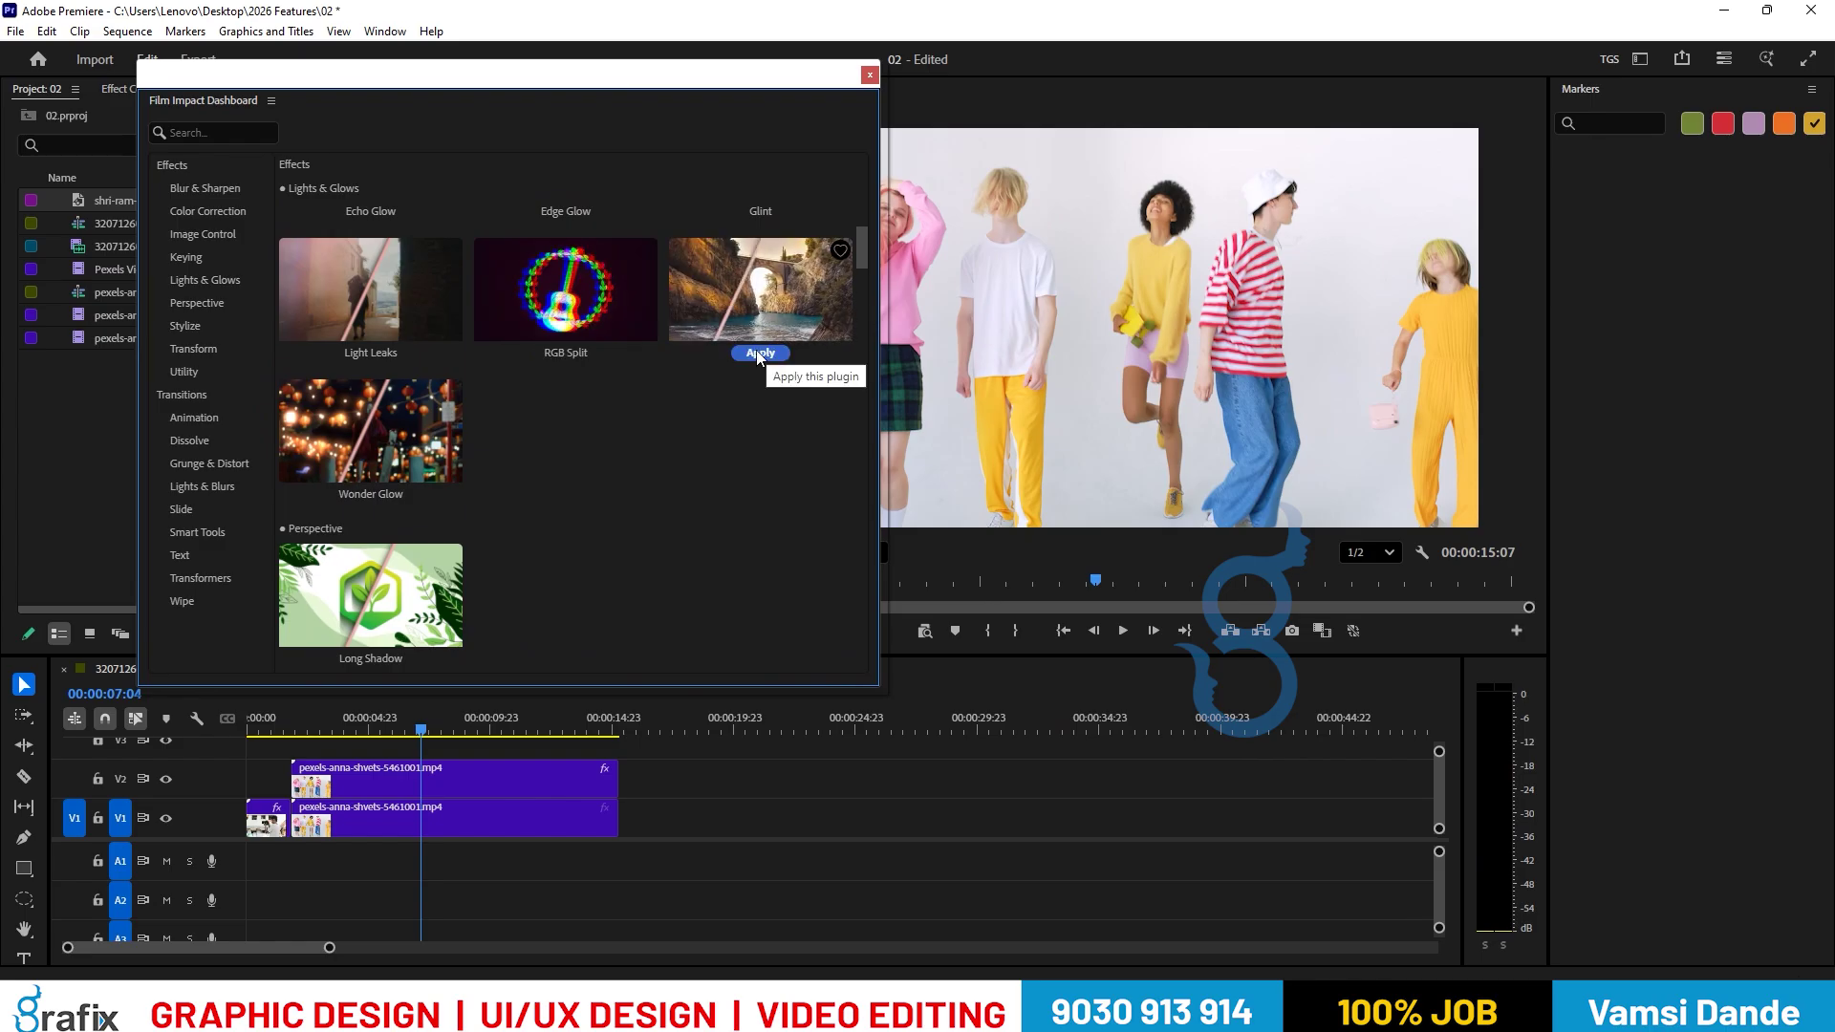
mouse_move(387, 474)
scroll(387, 474, "down", 3)
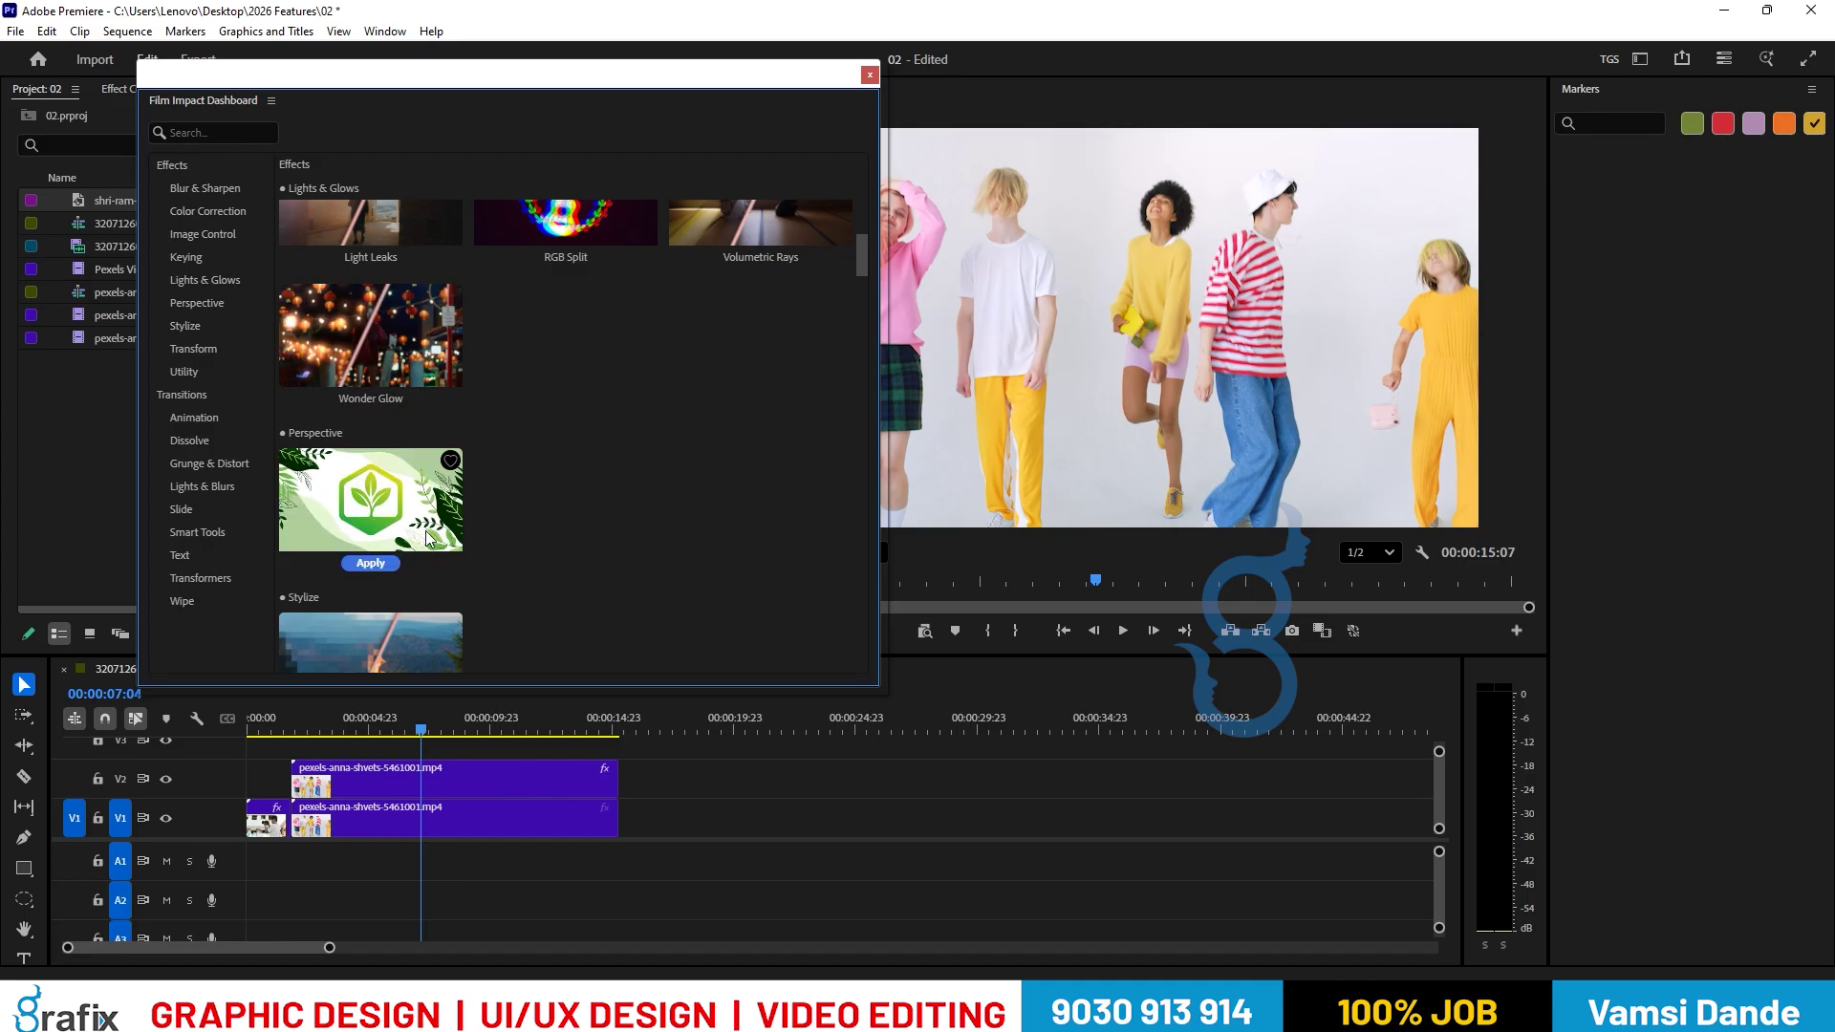
mouse_move(382, 375)
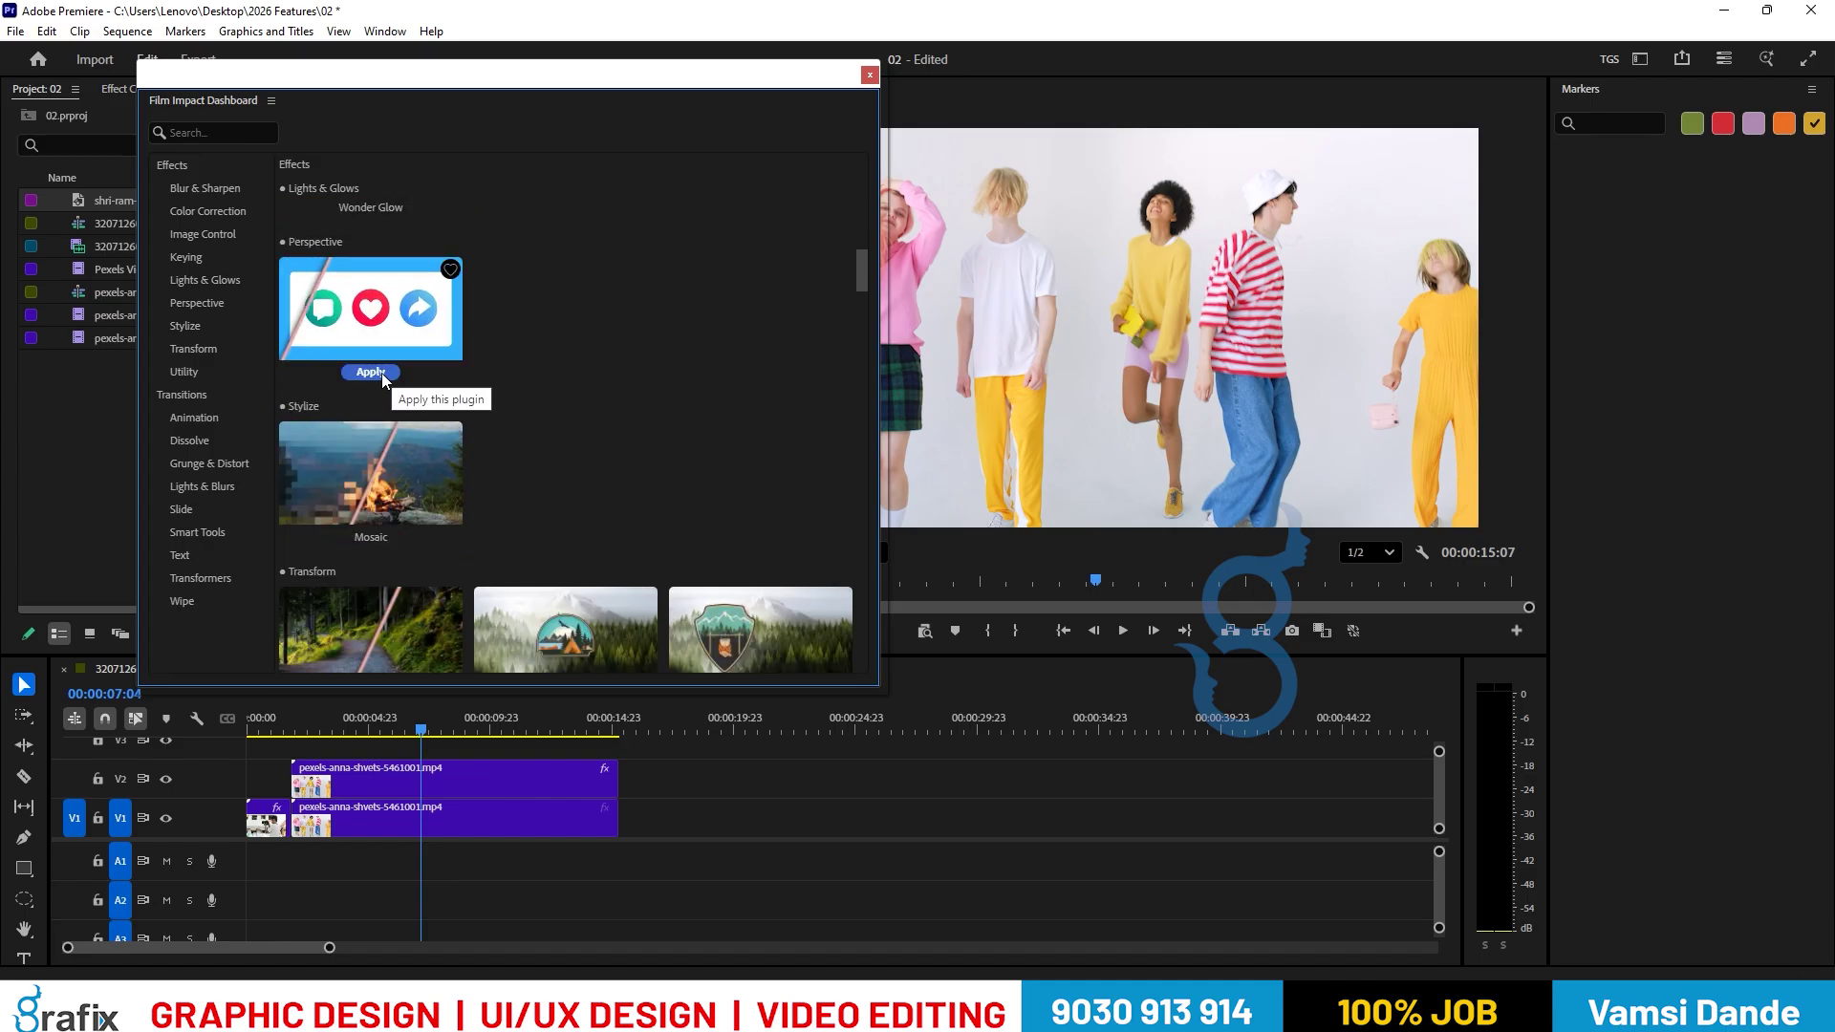
Restore the deleted logo clip on V3, try the Long Shadow effect on it, and undo the effect.
left_click(382, 373)
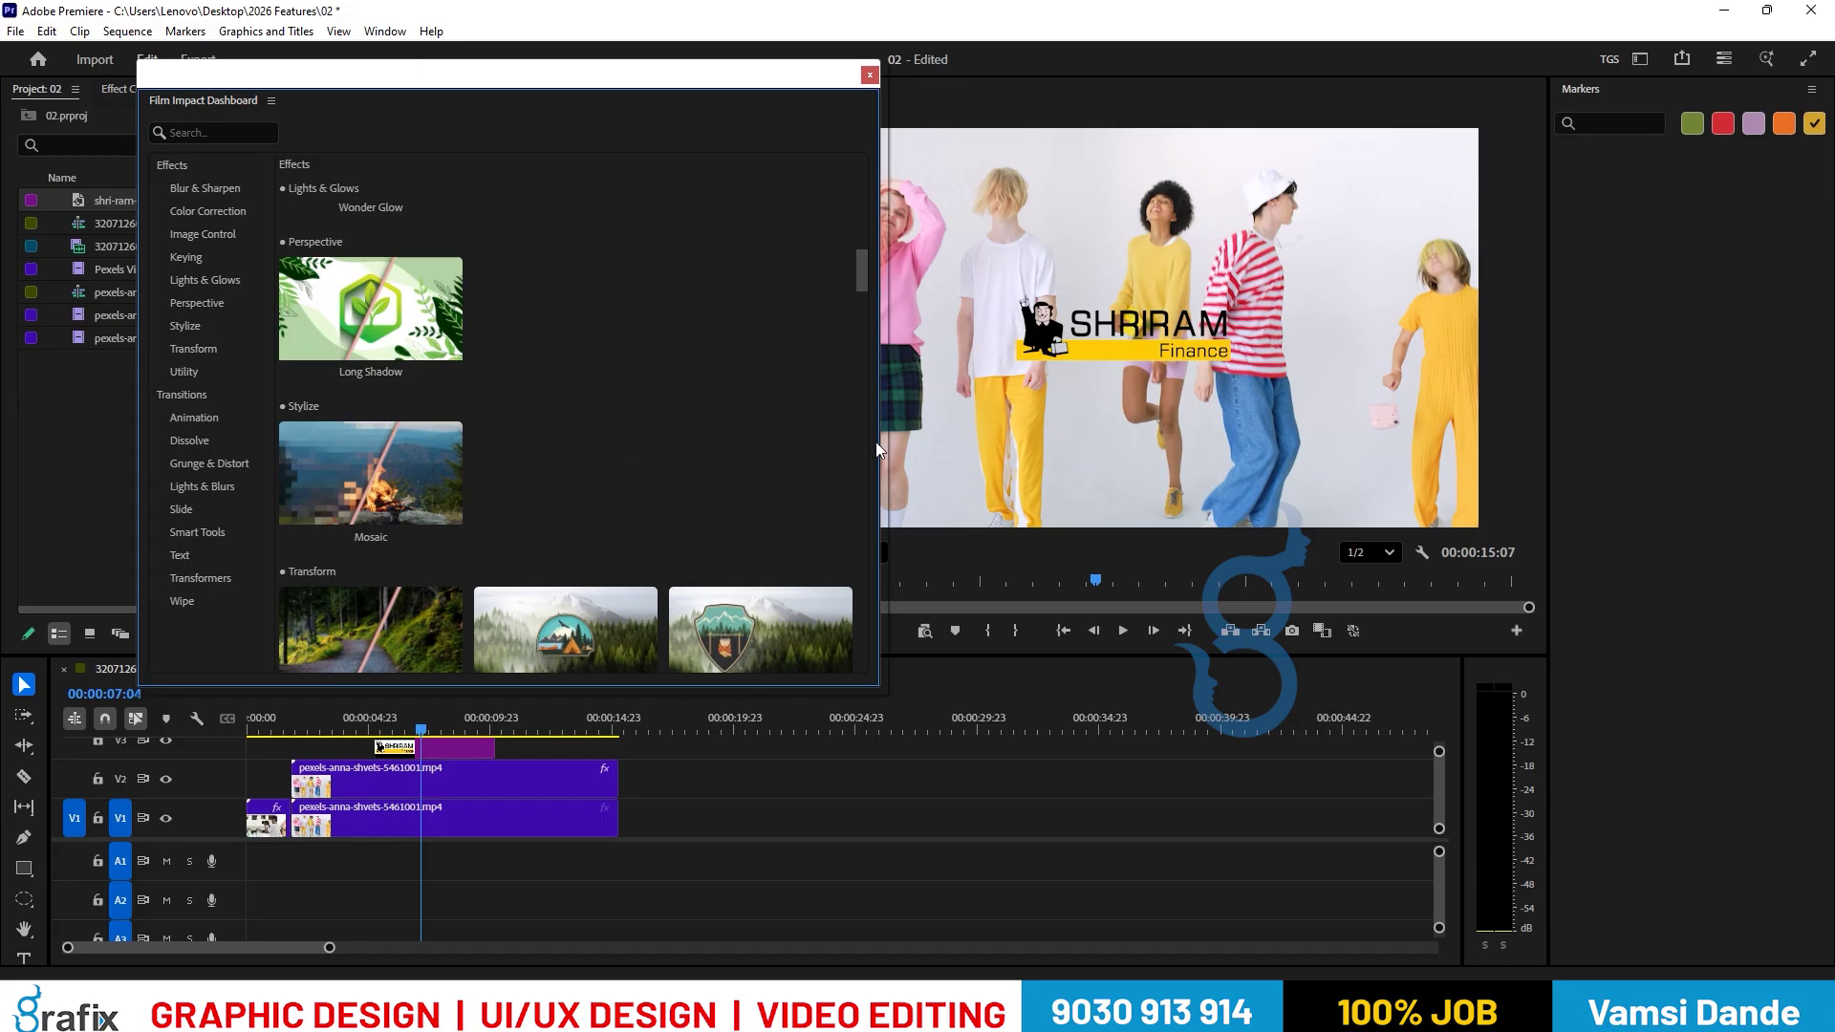
left_click(438, 749)
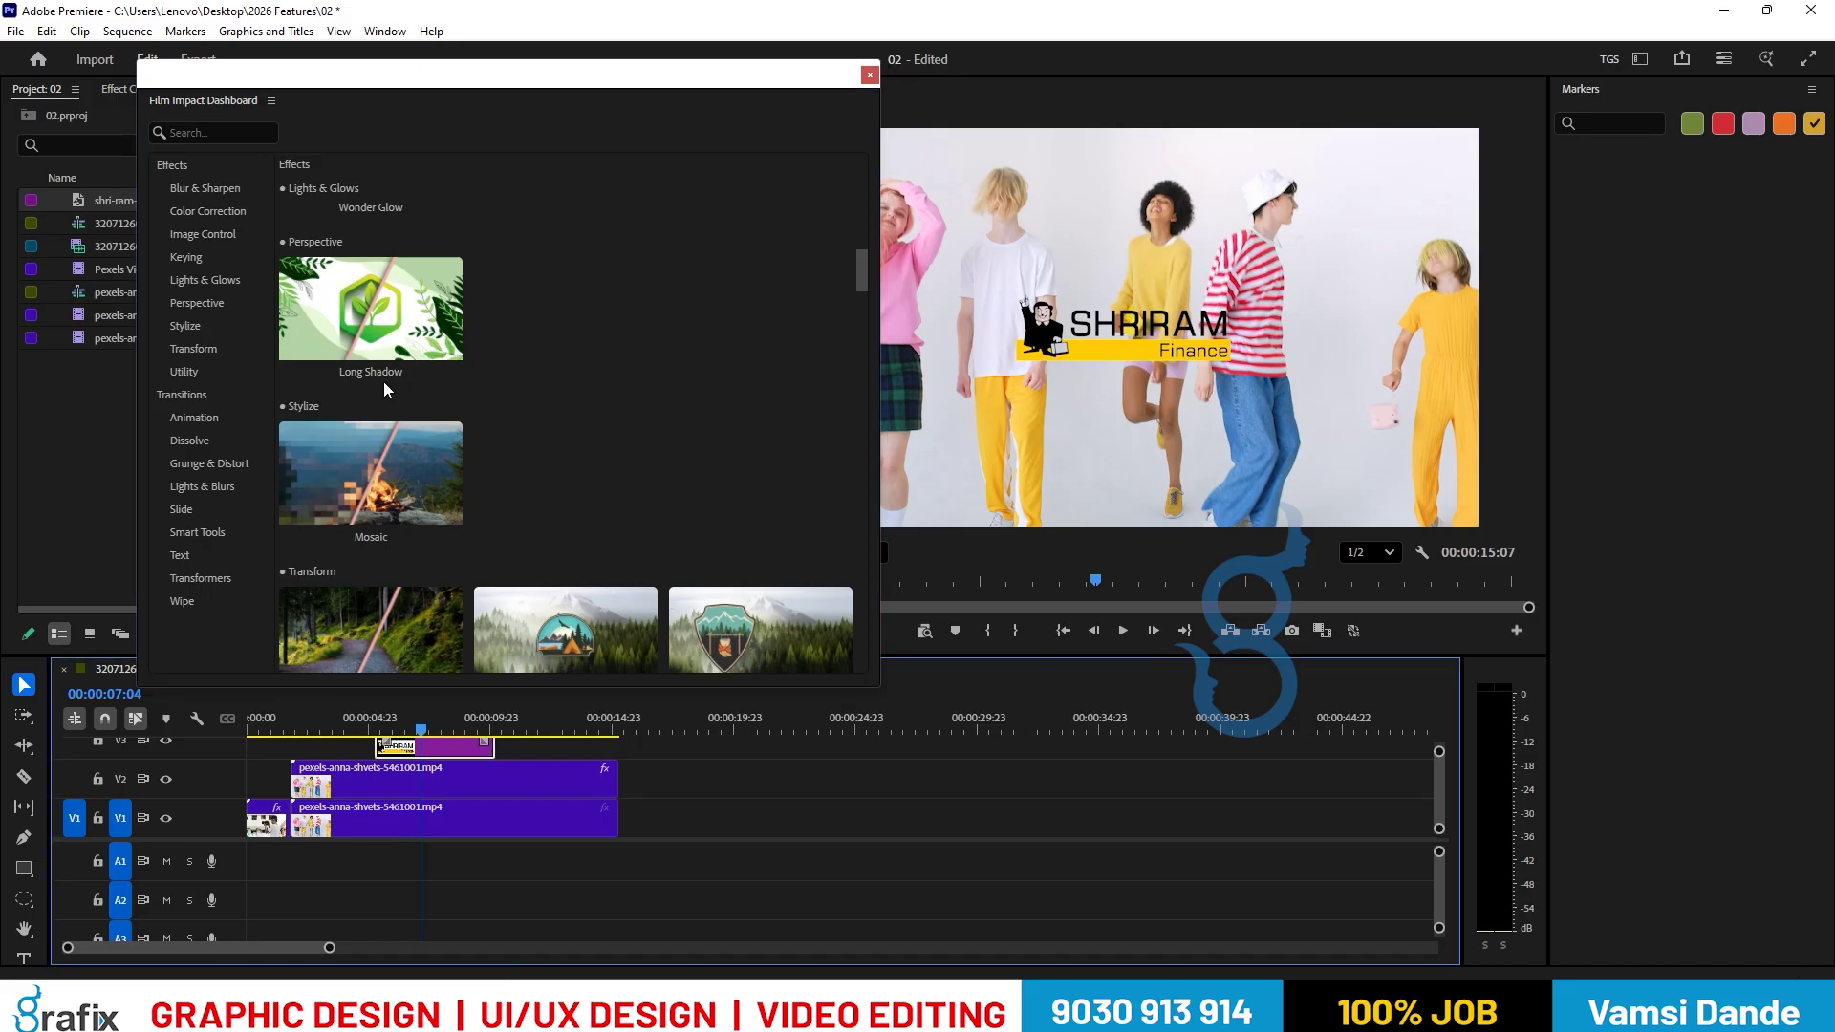
mouse_move(378, 354)
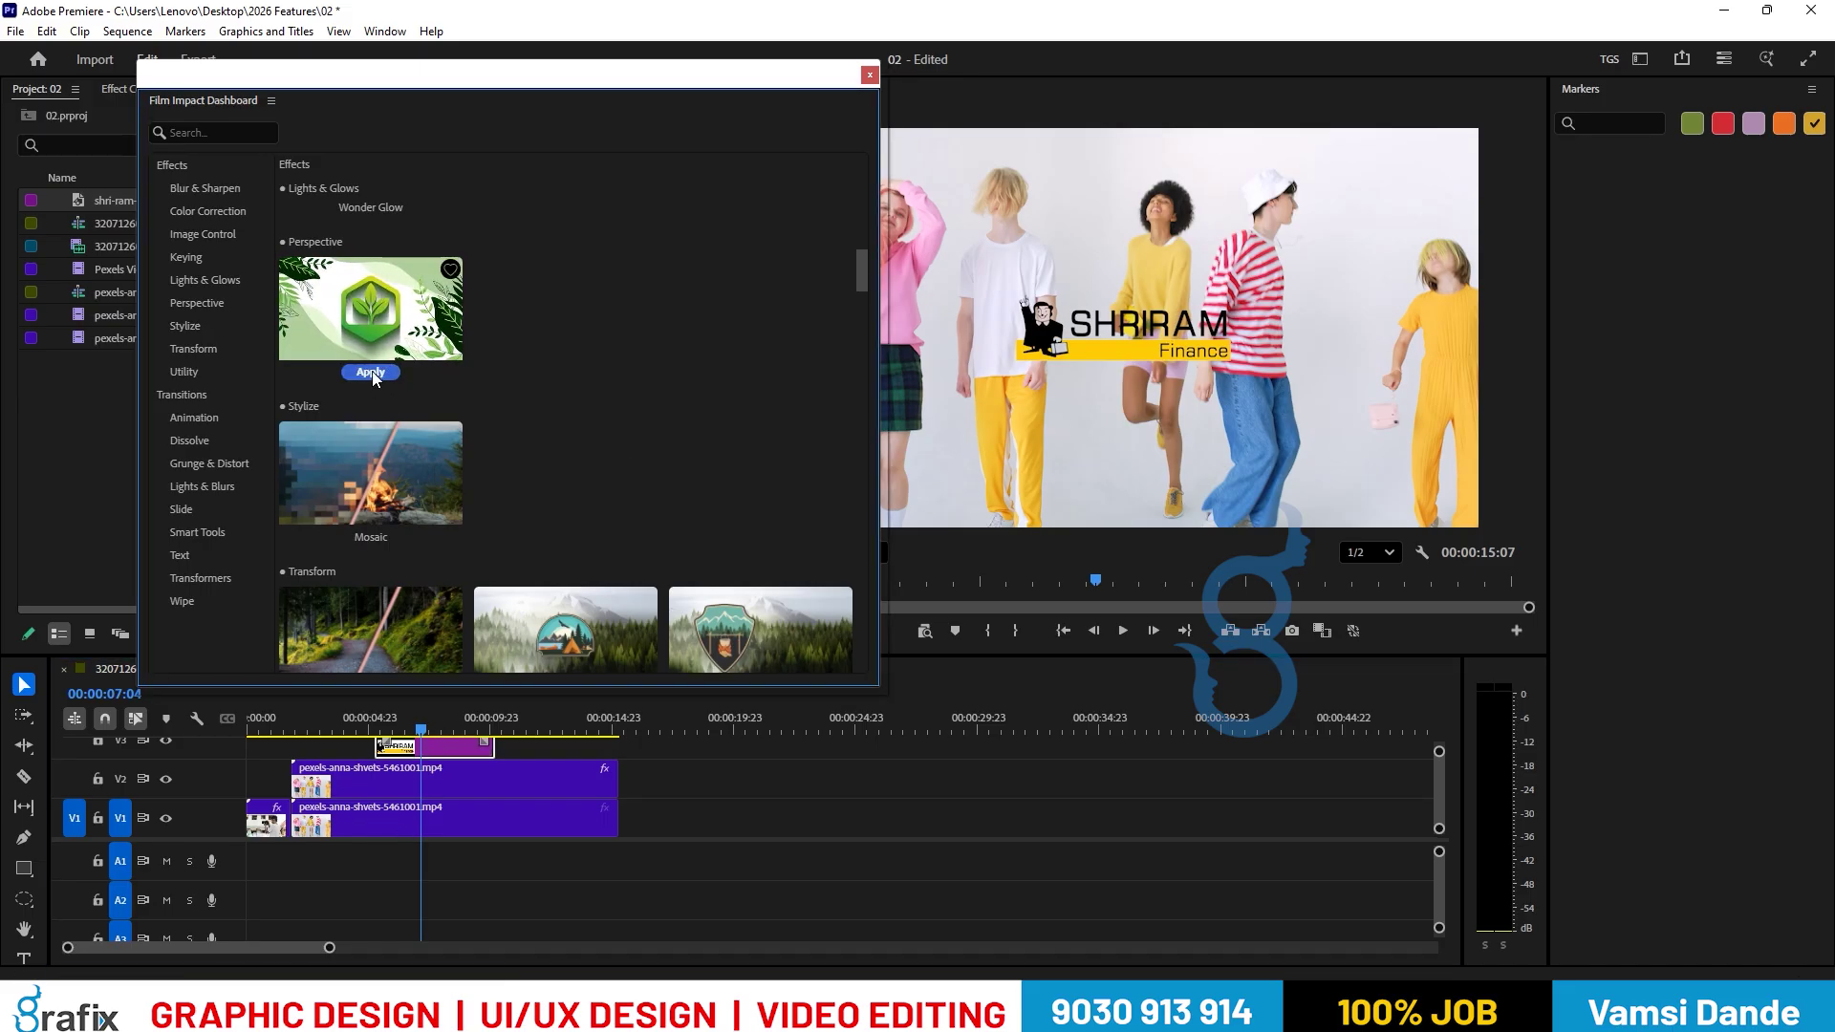
left_click(371, 376)
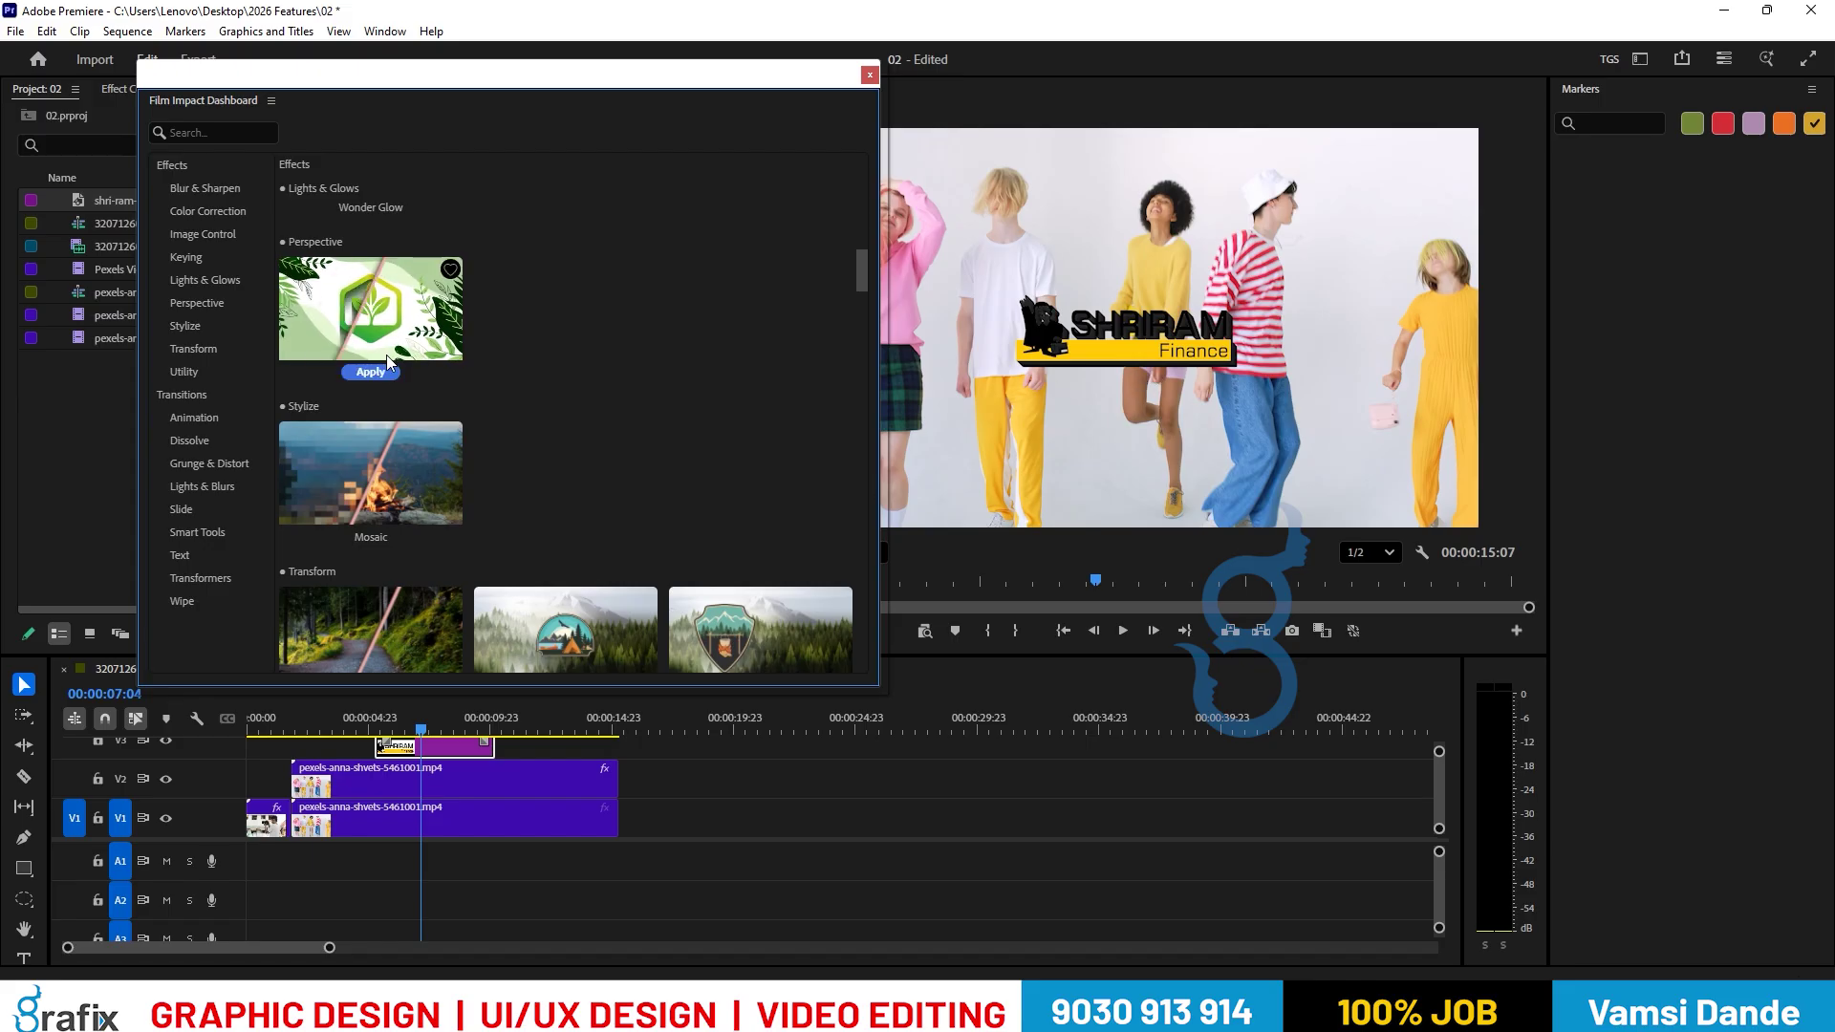
key("ctrl+z")
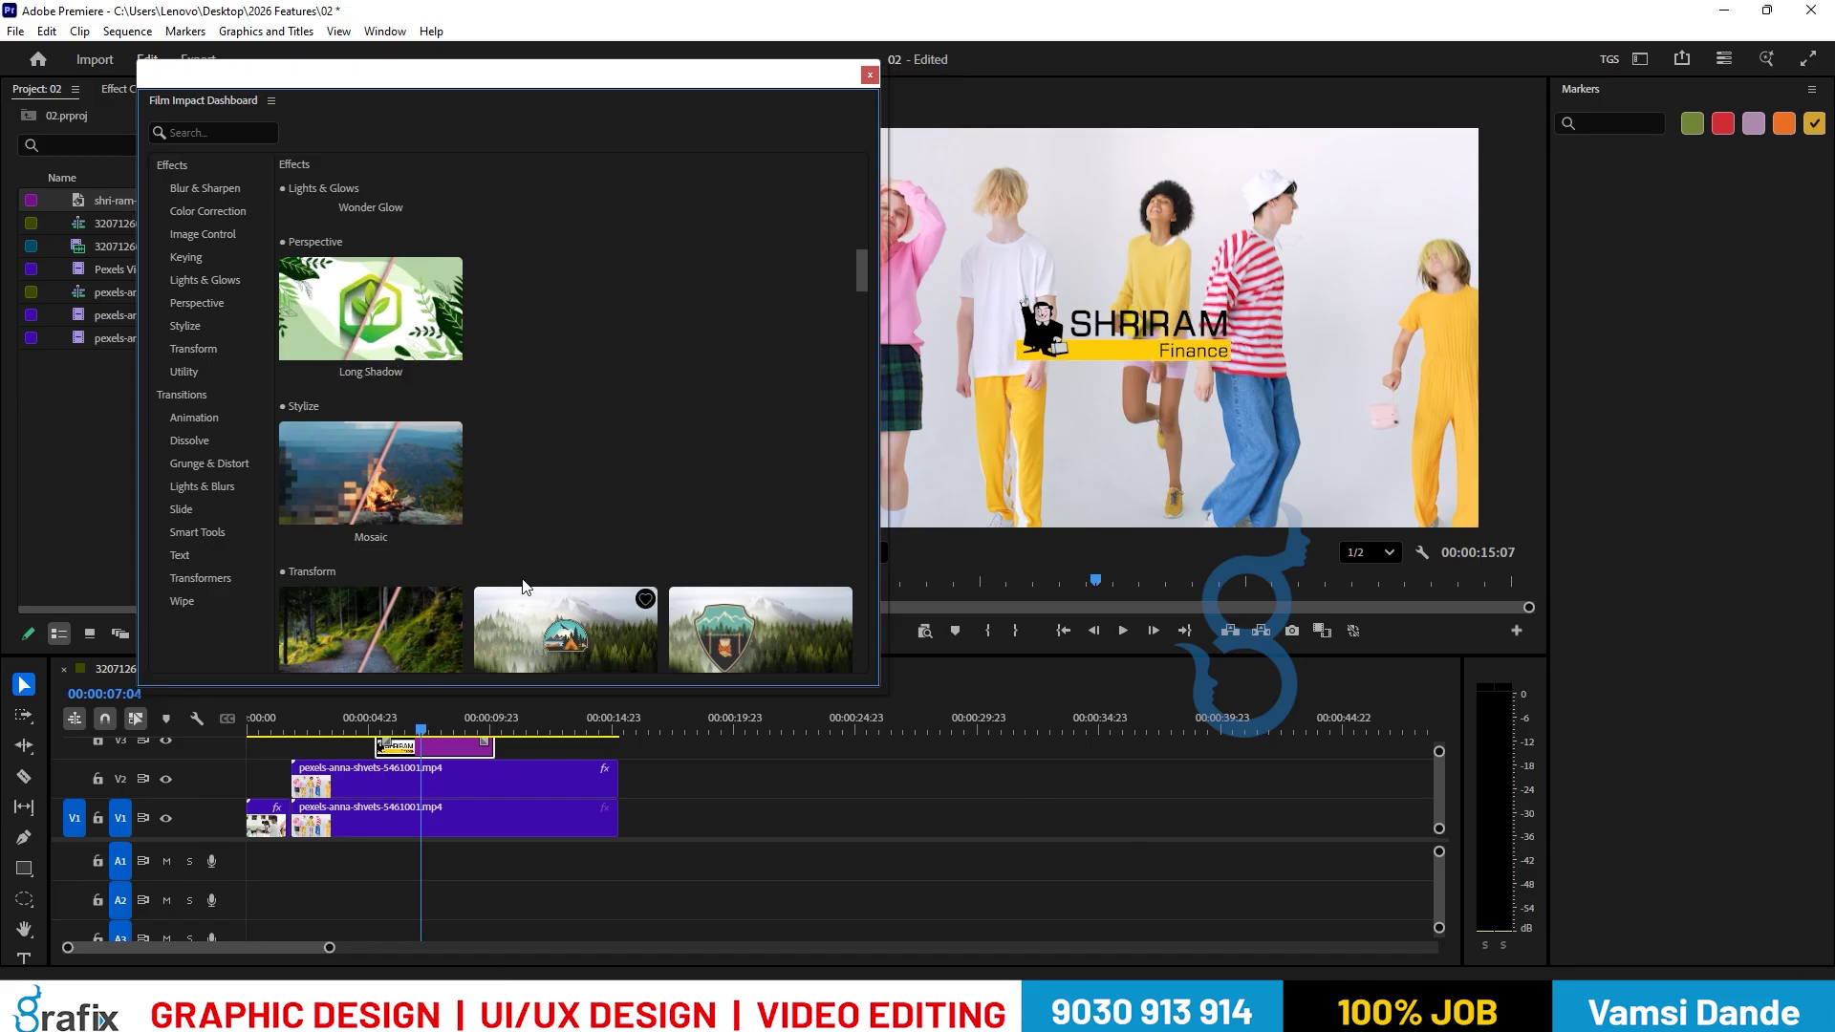
Apply the Move transform effect to the logo clip on V3 and play back its animation.
scroll(420, 544, "down", 3)
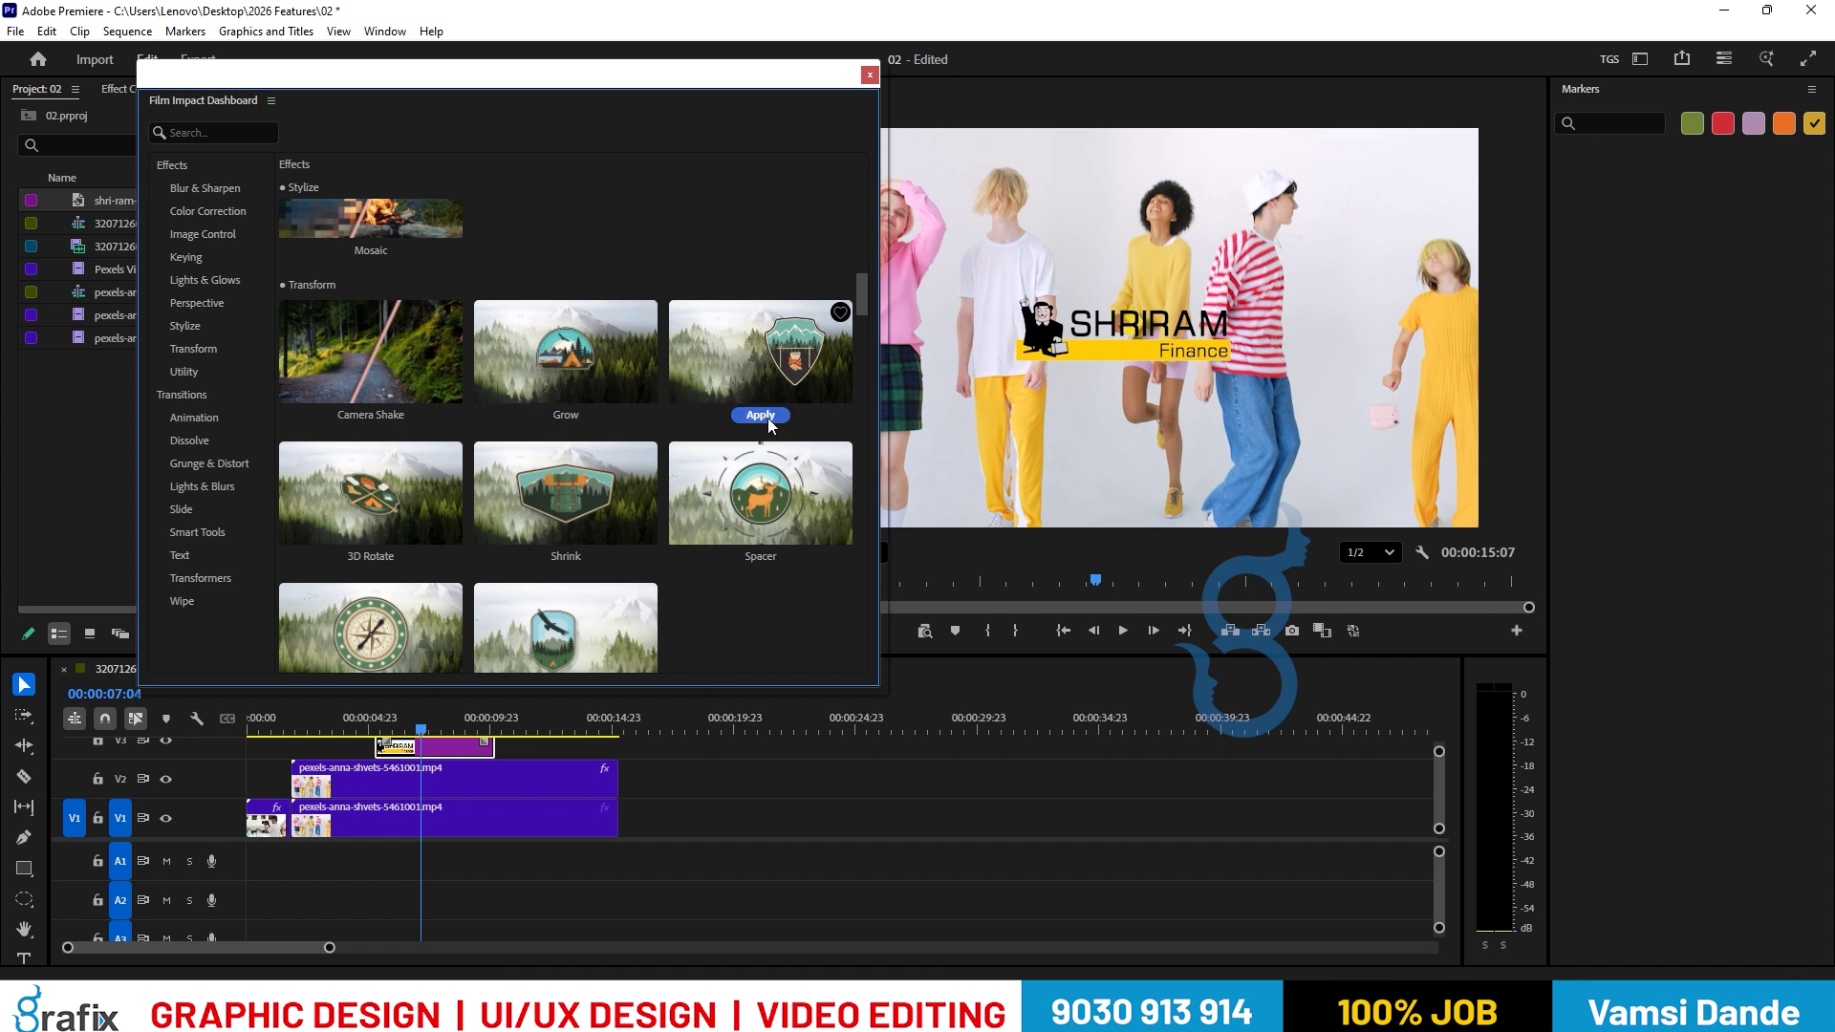
left_click(769, 417)
key("space")
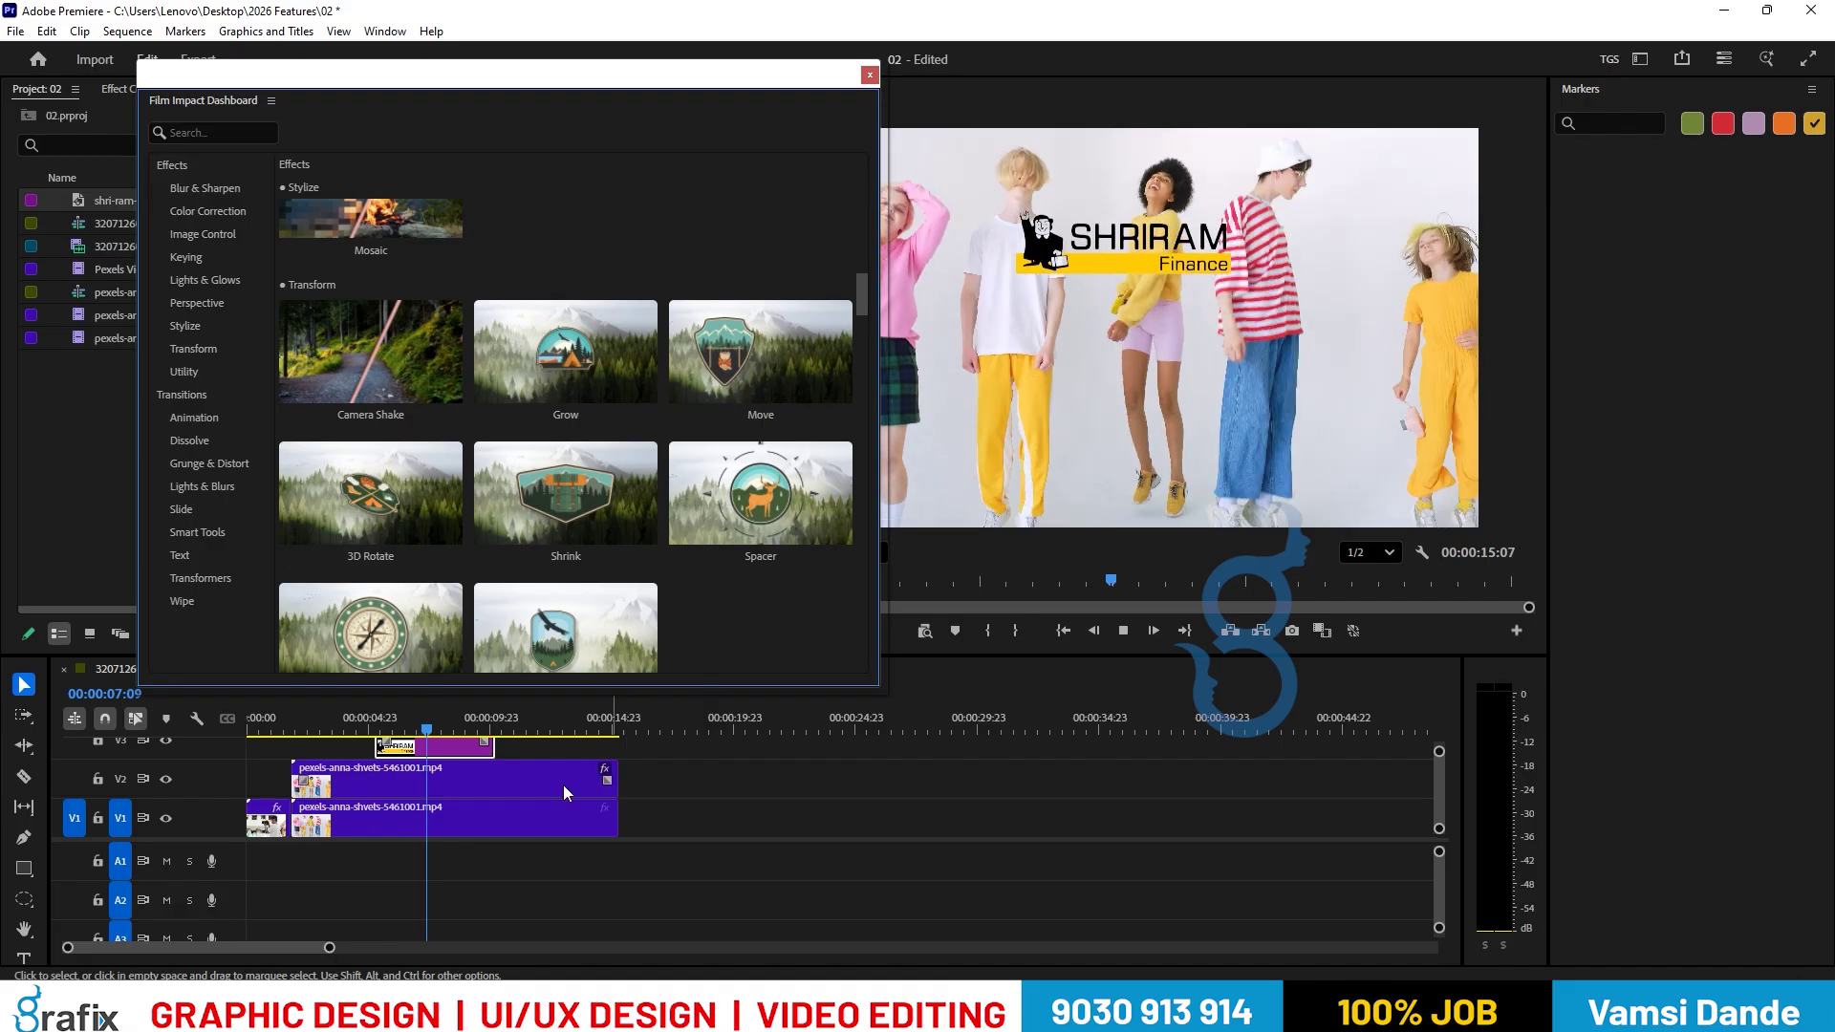
key("space")
mouse_move(447, 732)
left_mouse_down()
mouse_move(471, 724)
mouse_move(382, 715)
mouse_move(438, 711)
left_mouse_up()
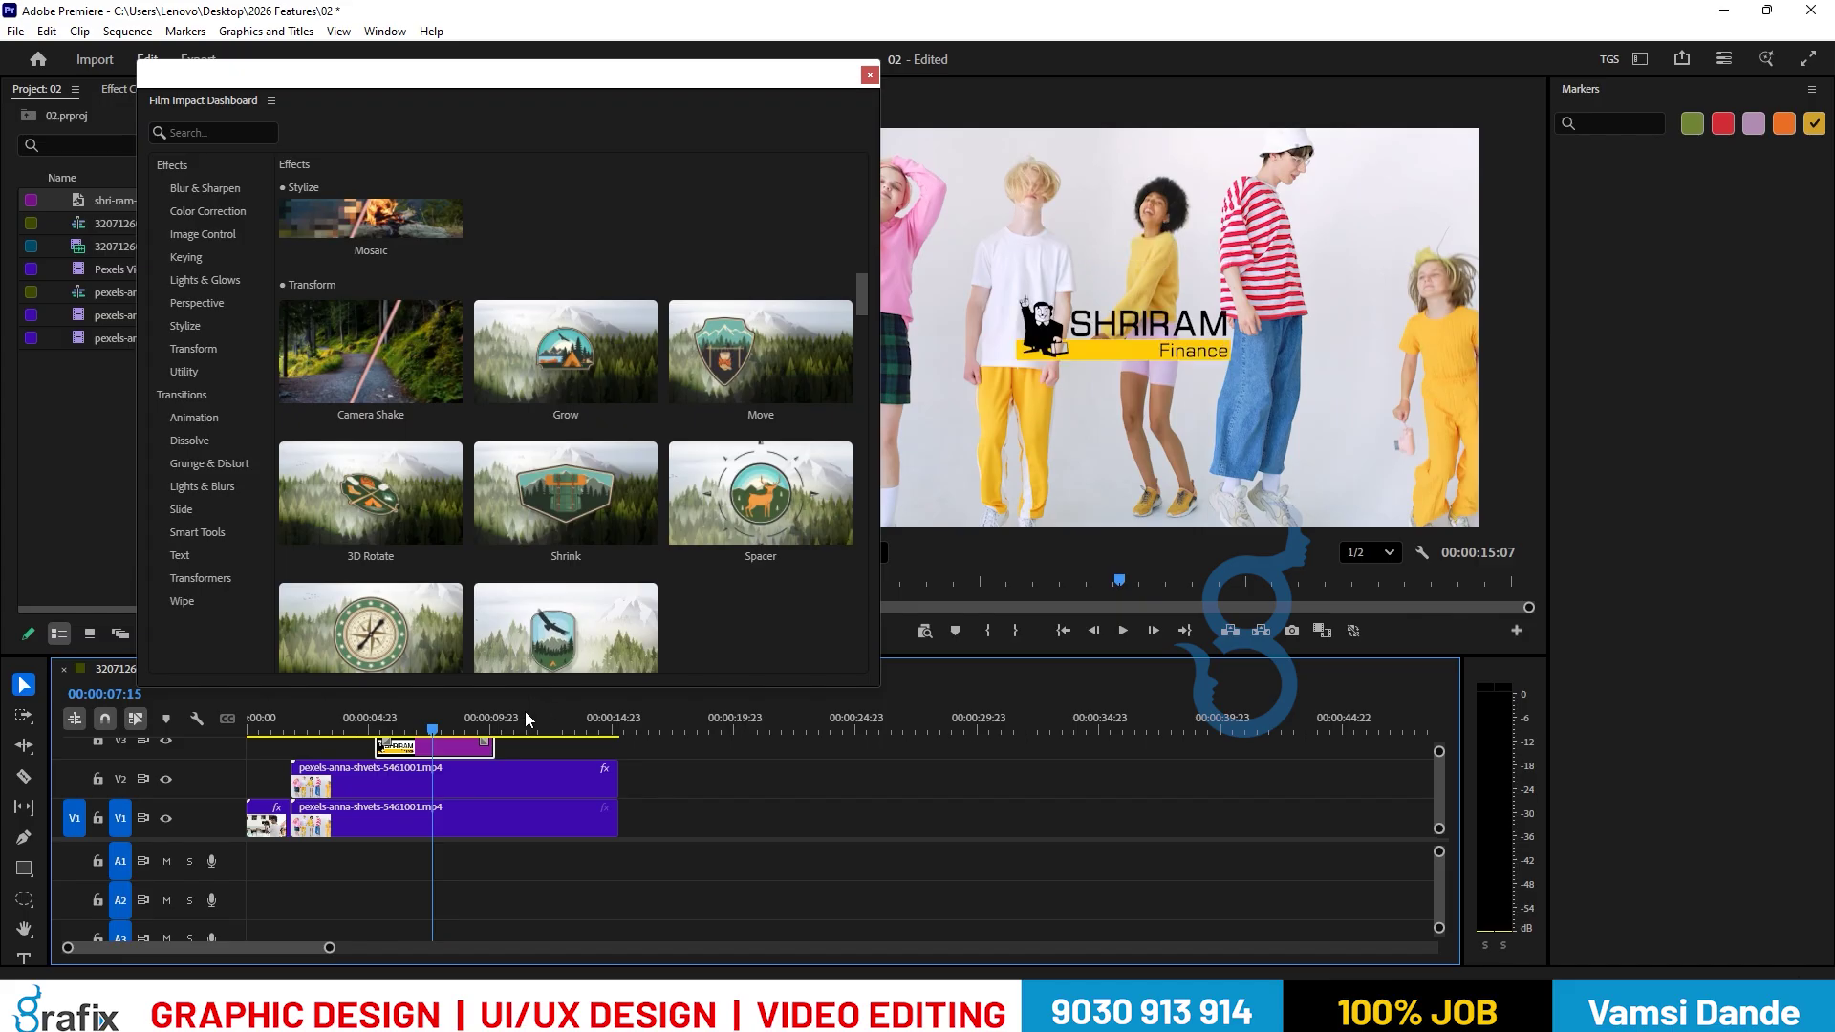
Apply the Wiggle effect to the logo clip and preview it in playback.
scroll(635, 537, "down", 2)
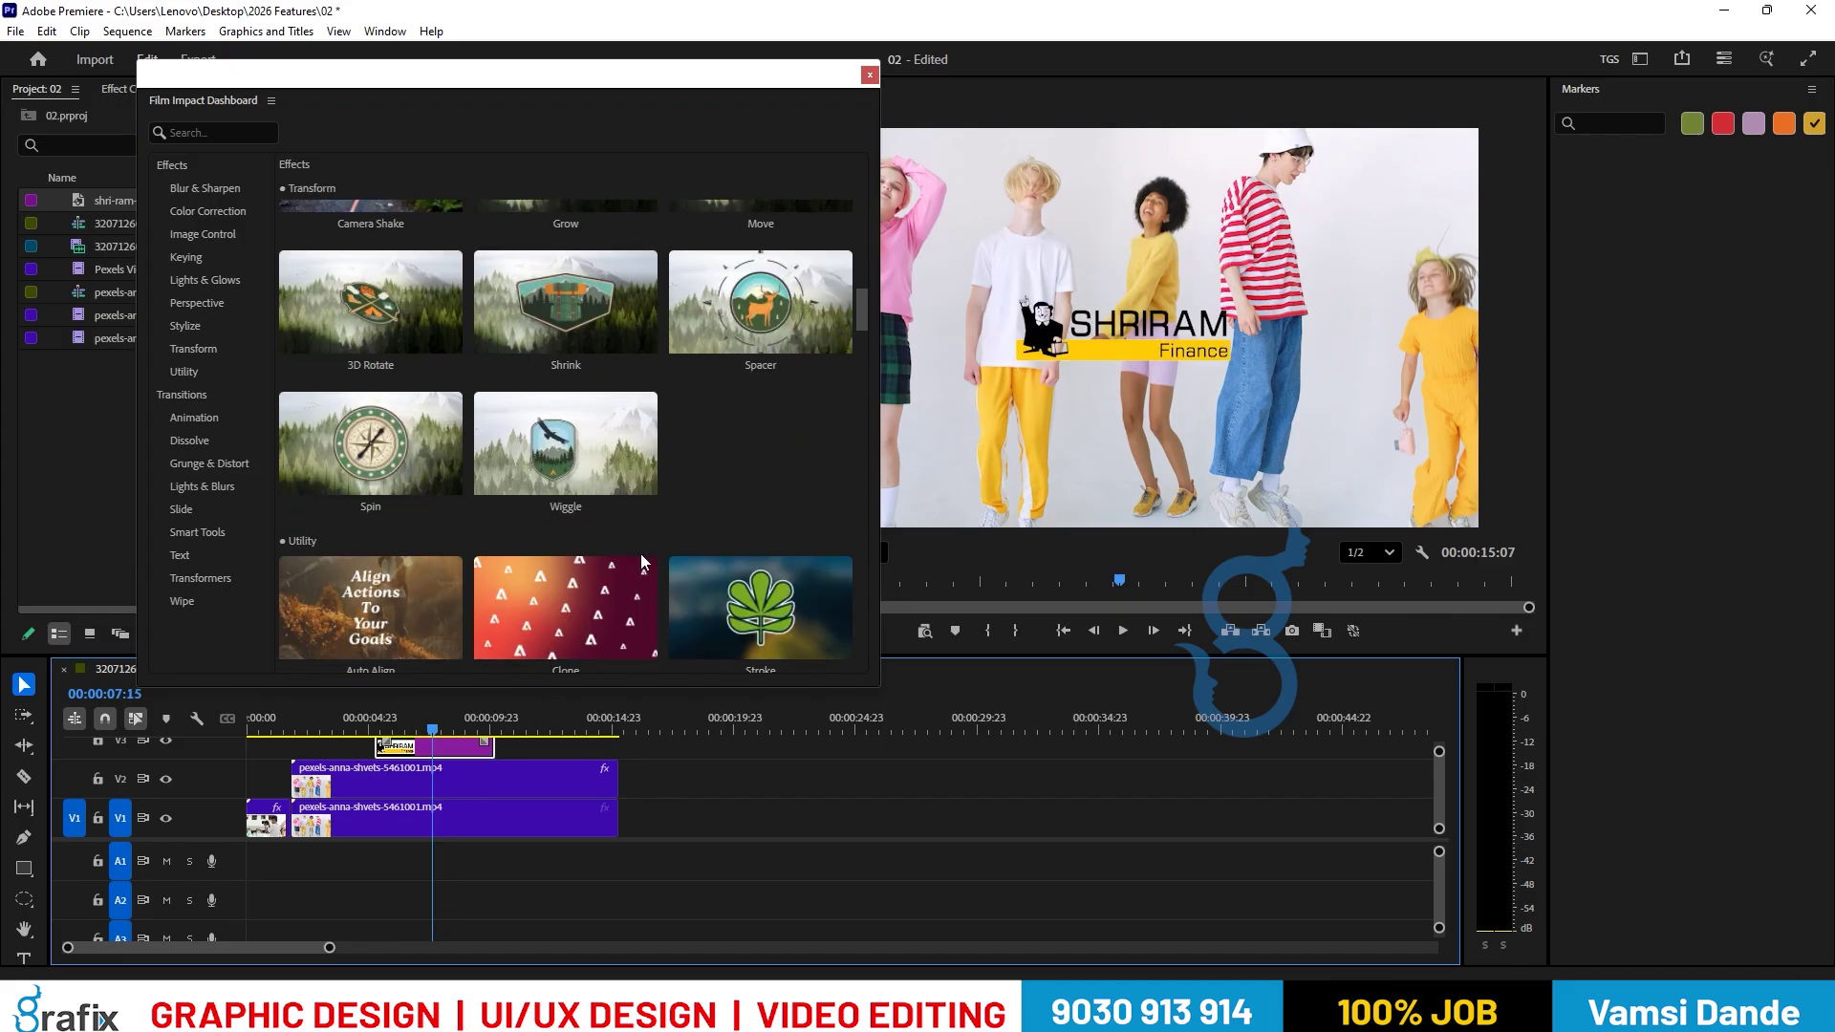
left_click(570, 511)
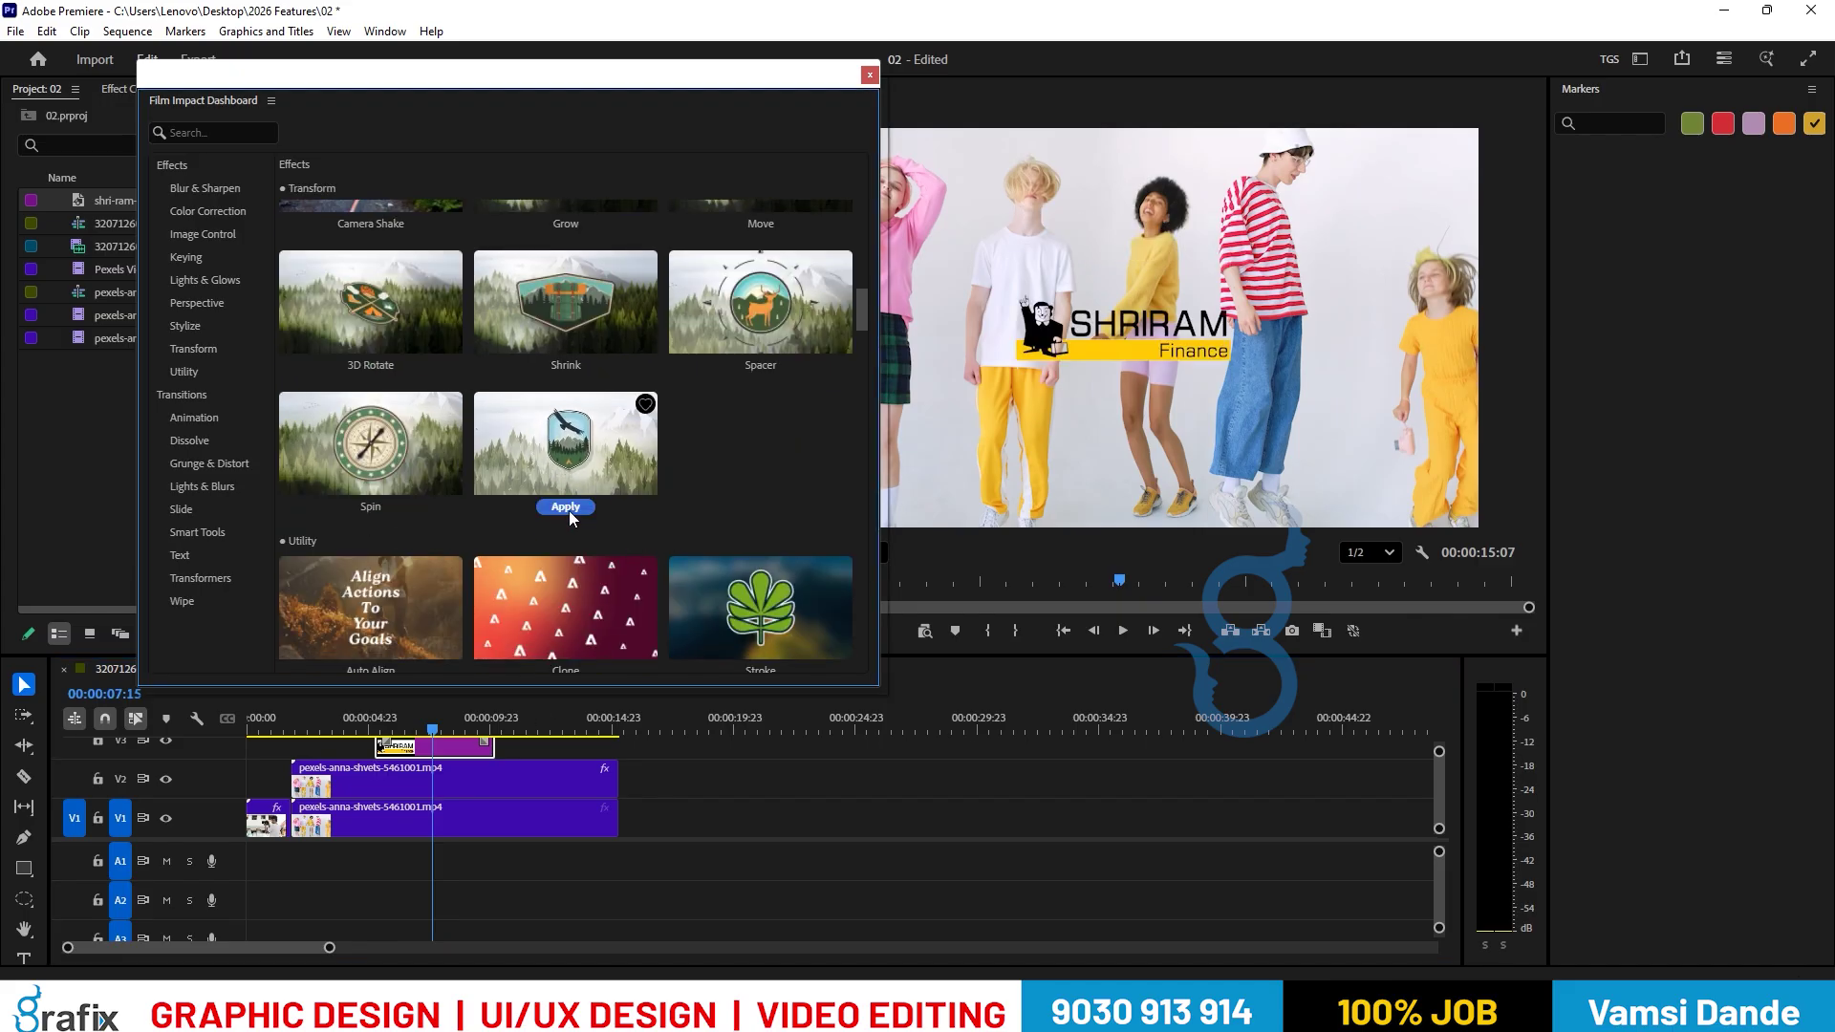
left_click(406, 732)
left_click_drag(406, 735, 400, 736)
key("space")
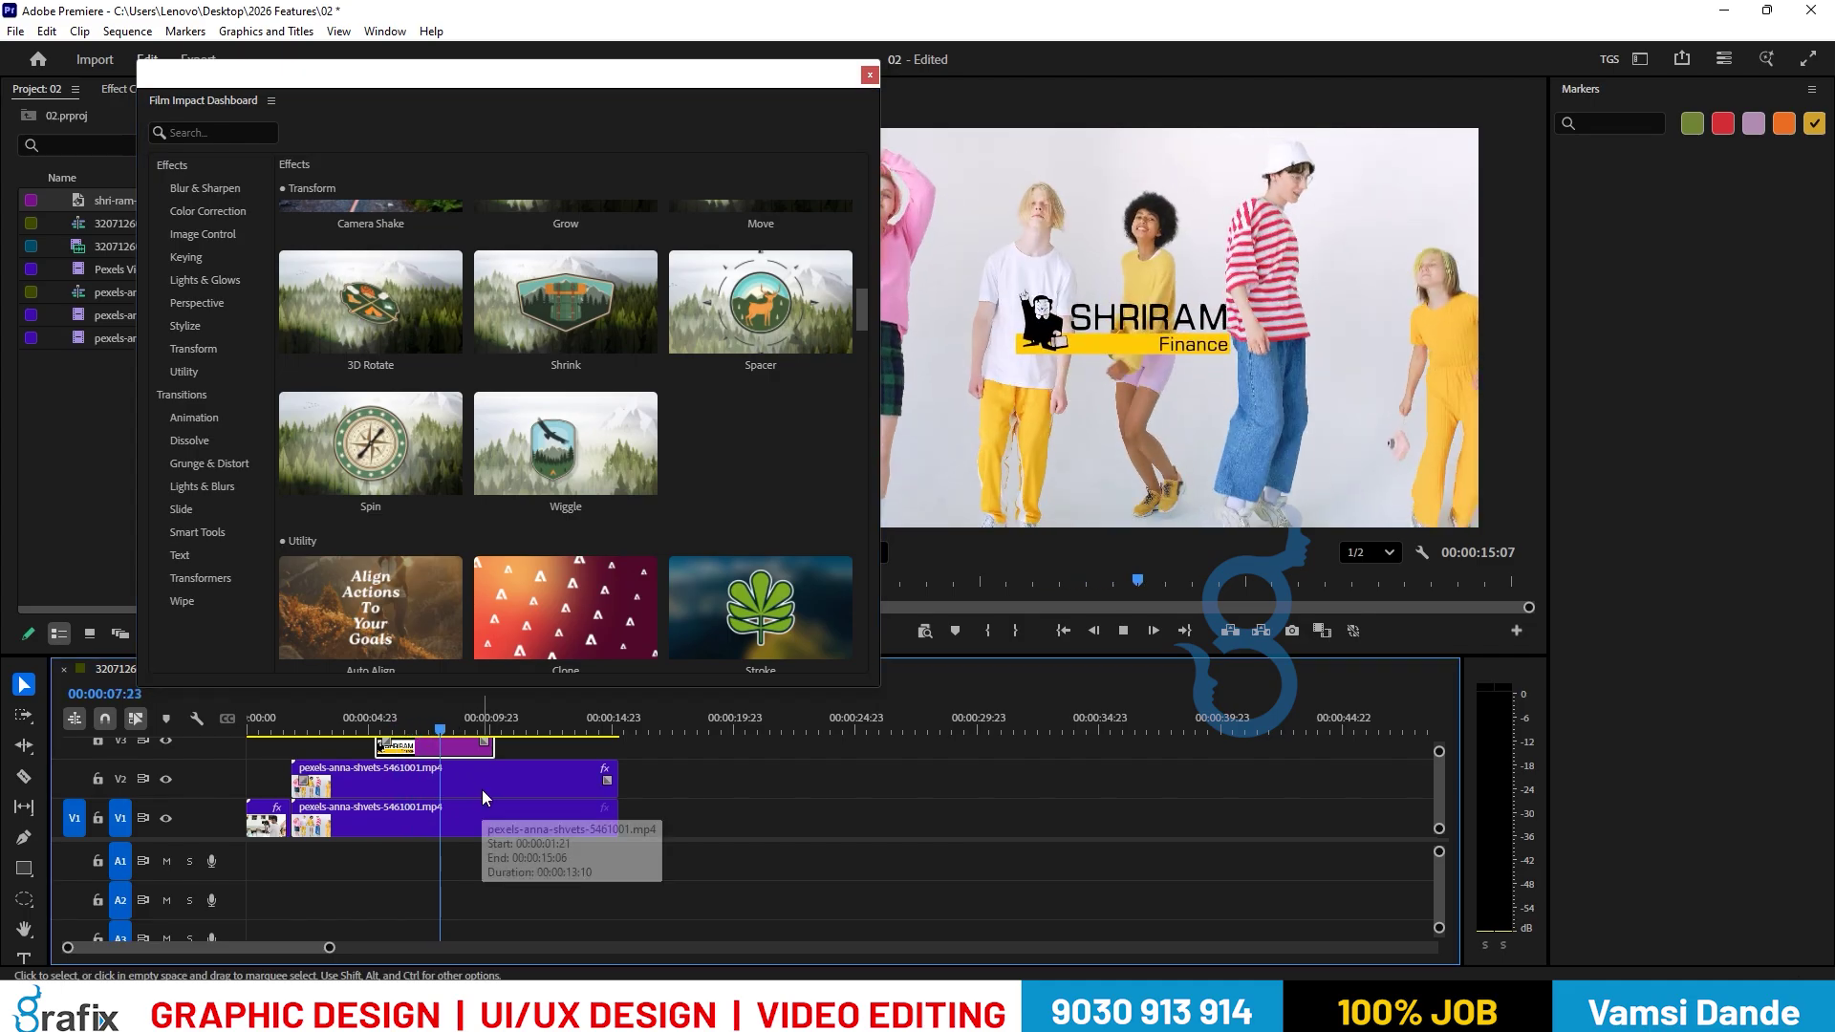
key("space")
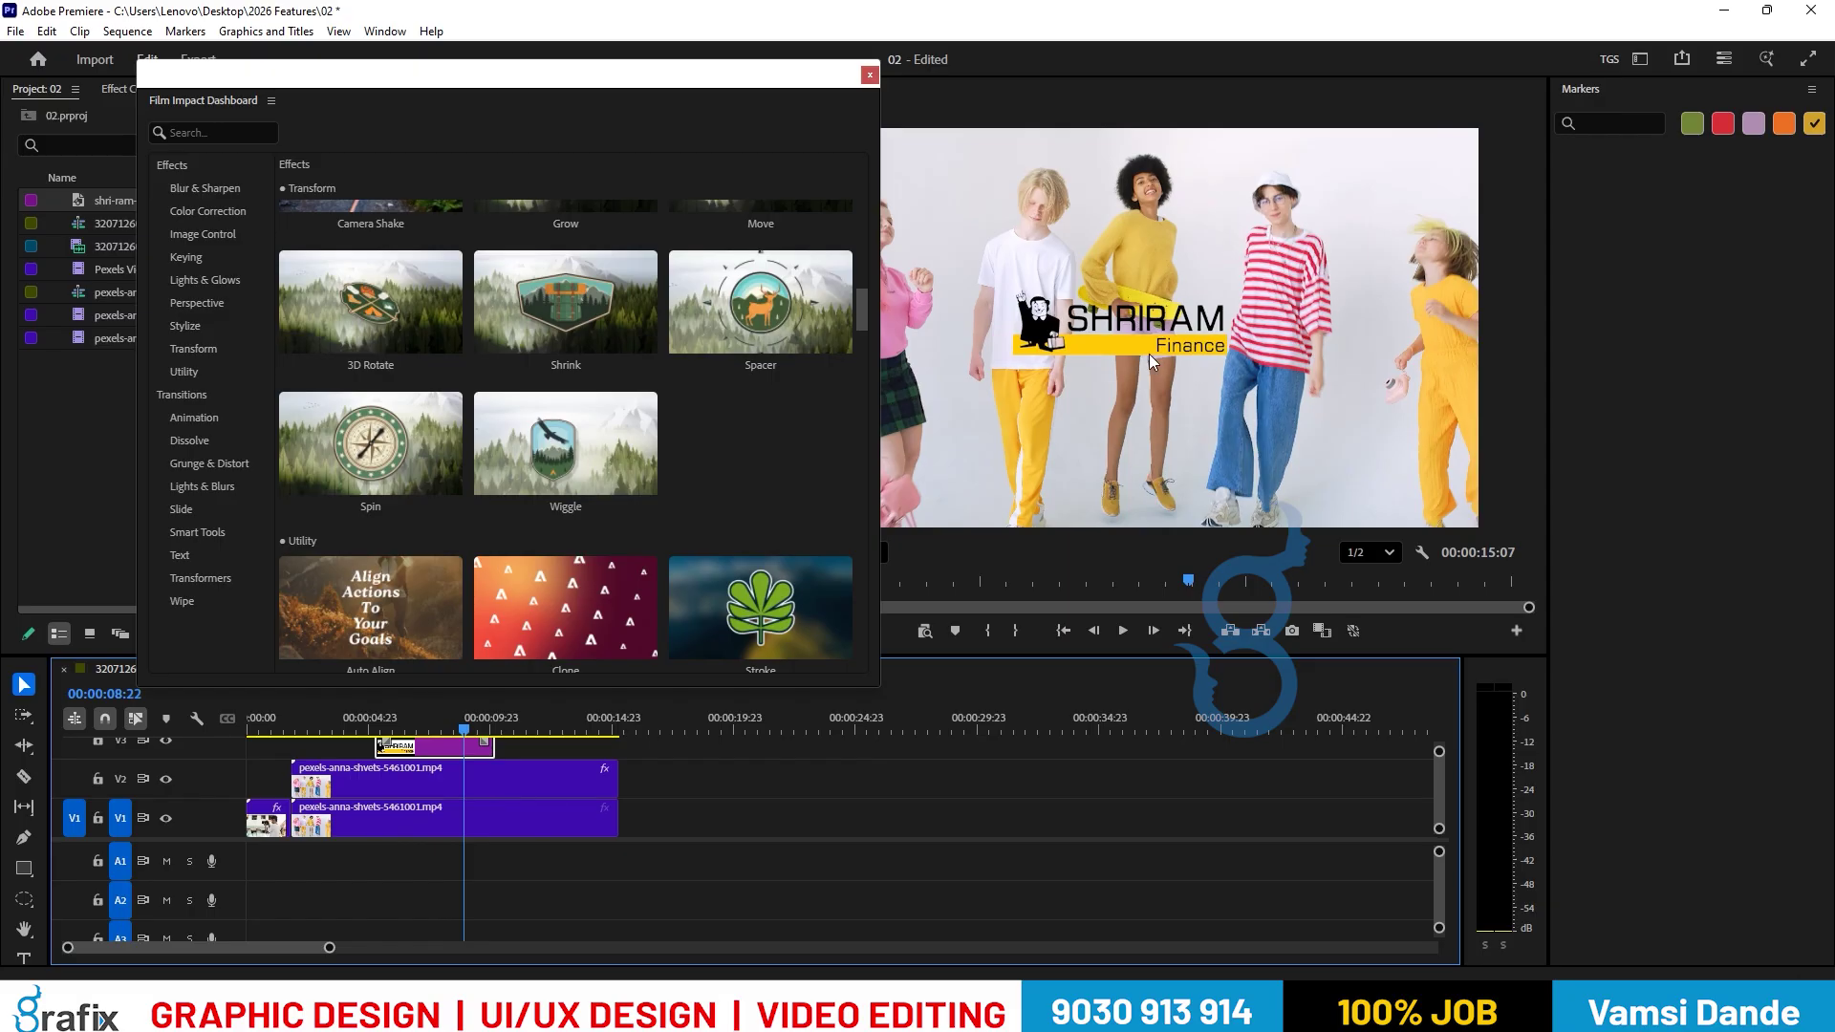
Delete the duplicate video clip from V2 and move the logo clip down from V3 to V2.
left_click(533, 786)
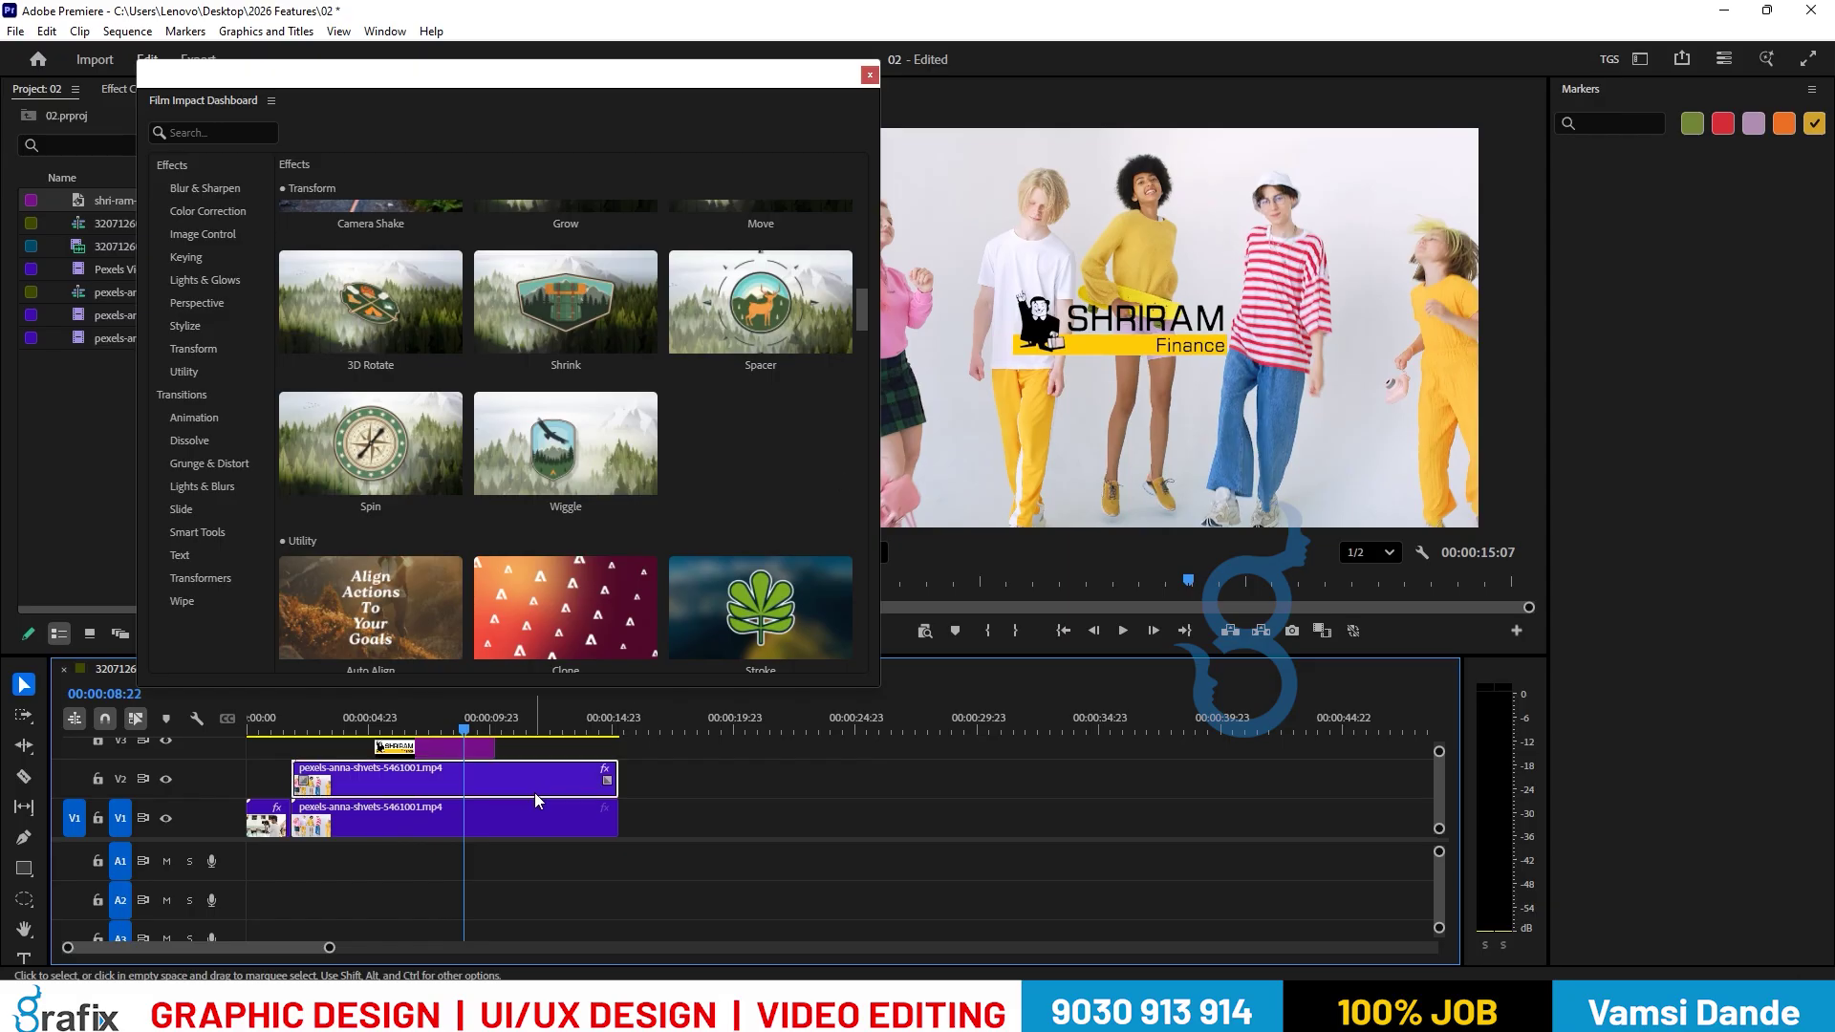
key("Delete")
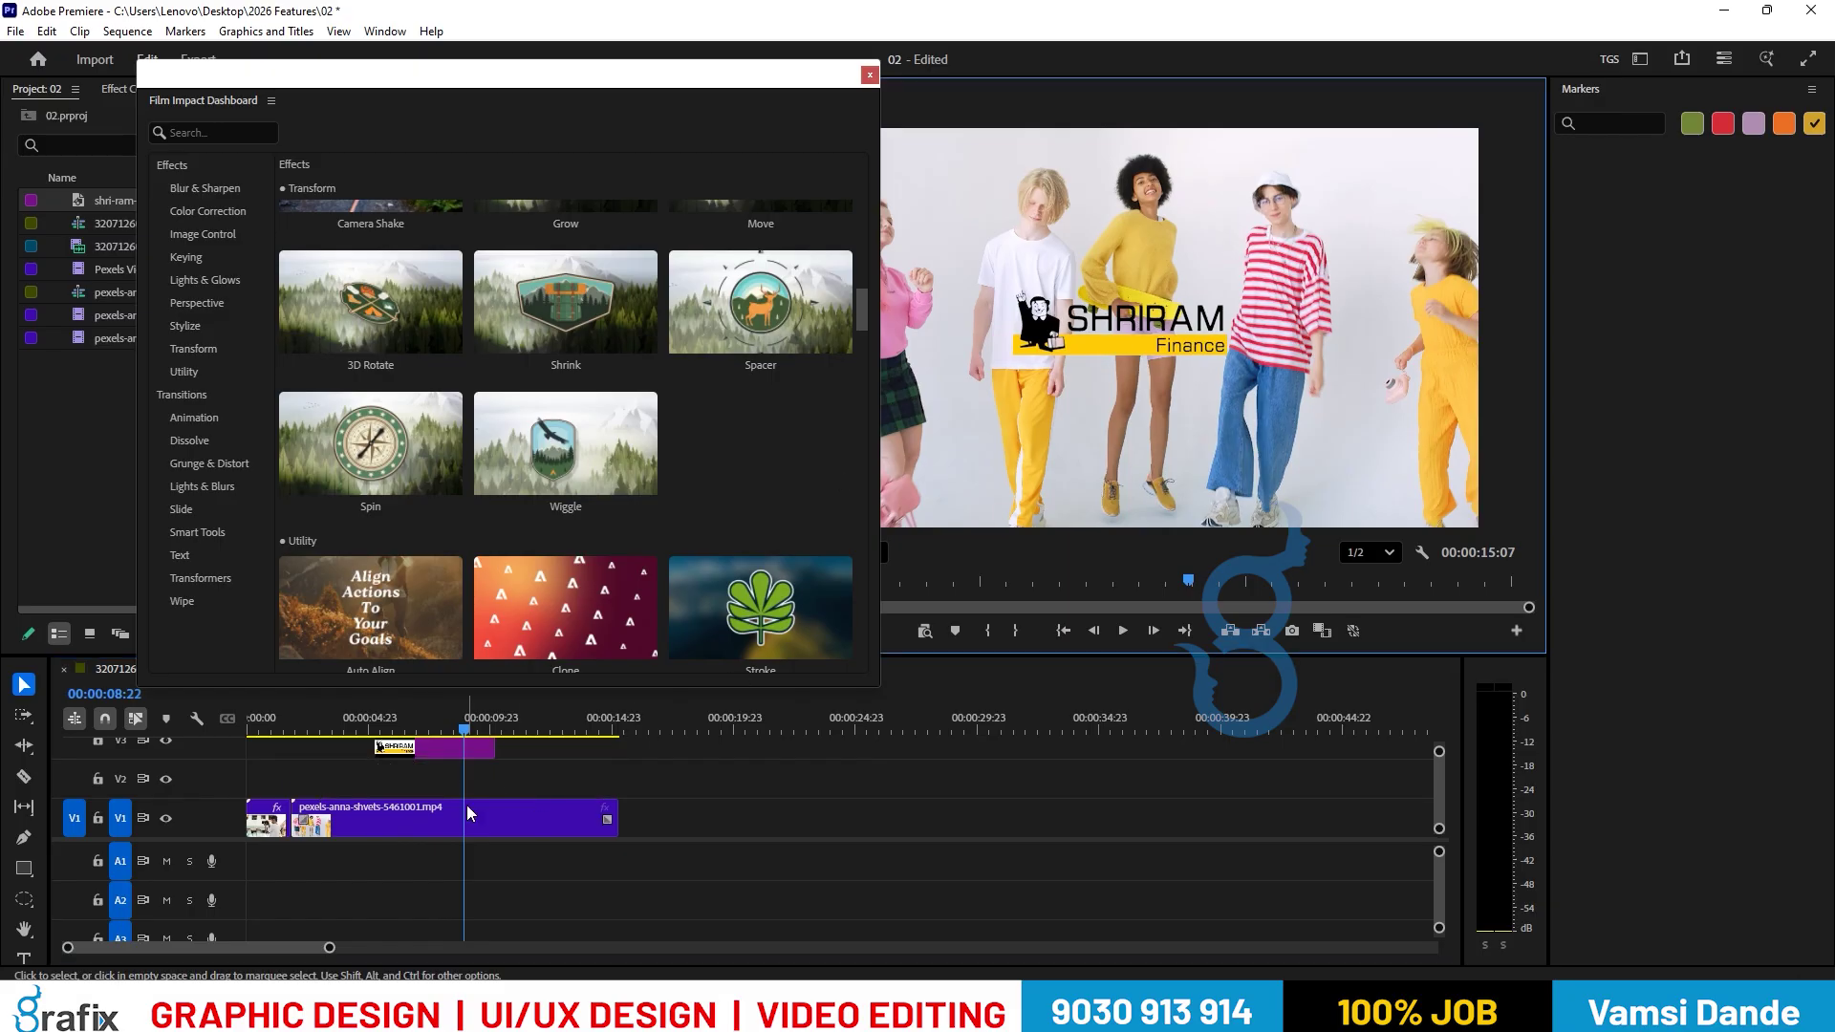
left_click_drag(449, 747, 469, 797)
Try the Clone utility effect on the logo clip on V2.
scroll(528, 591, "down", 2)
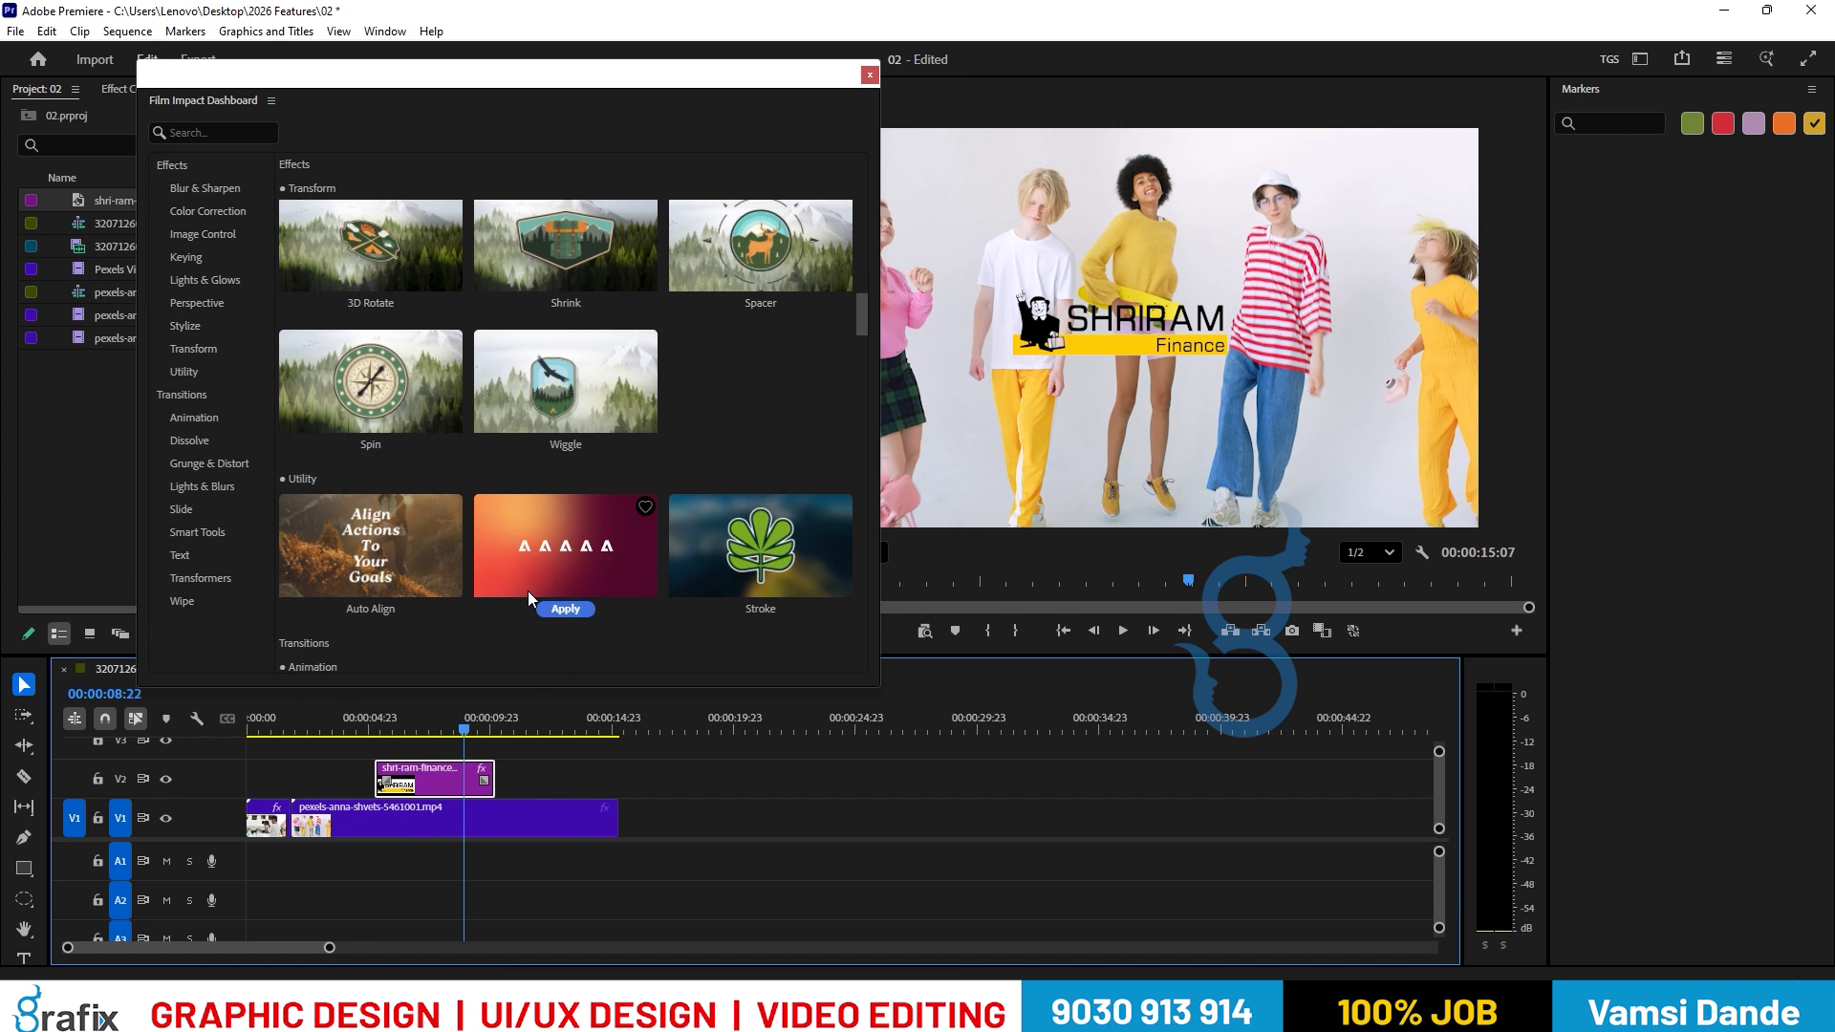
mouse_move(559, 575)
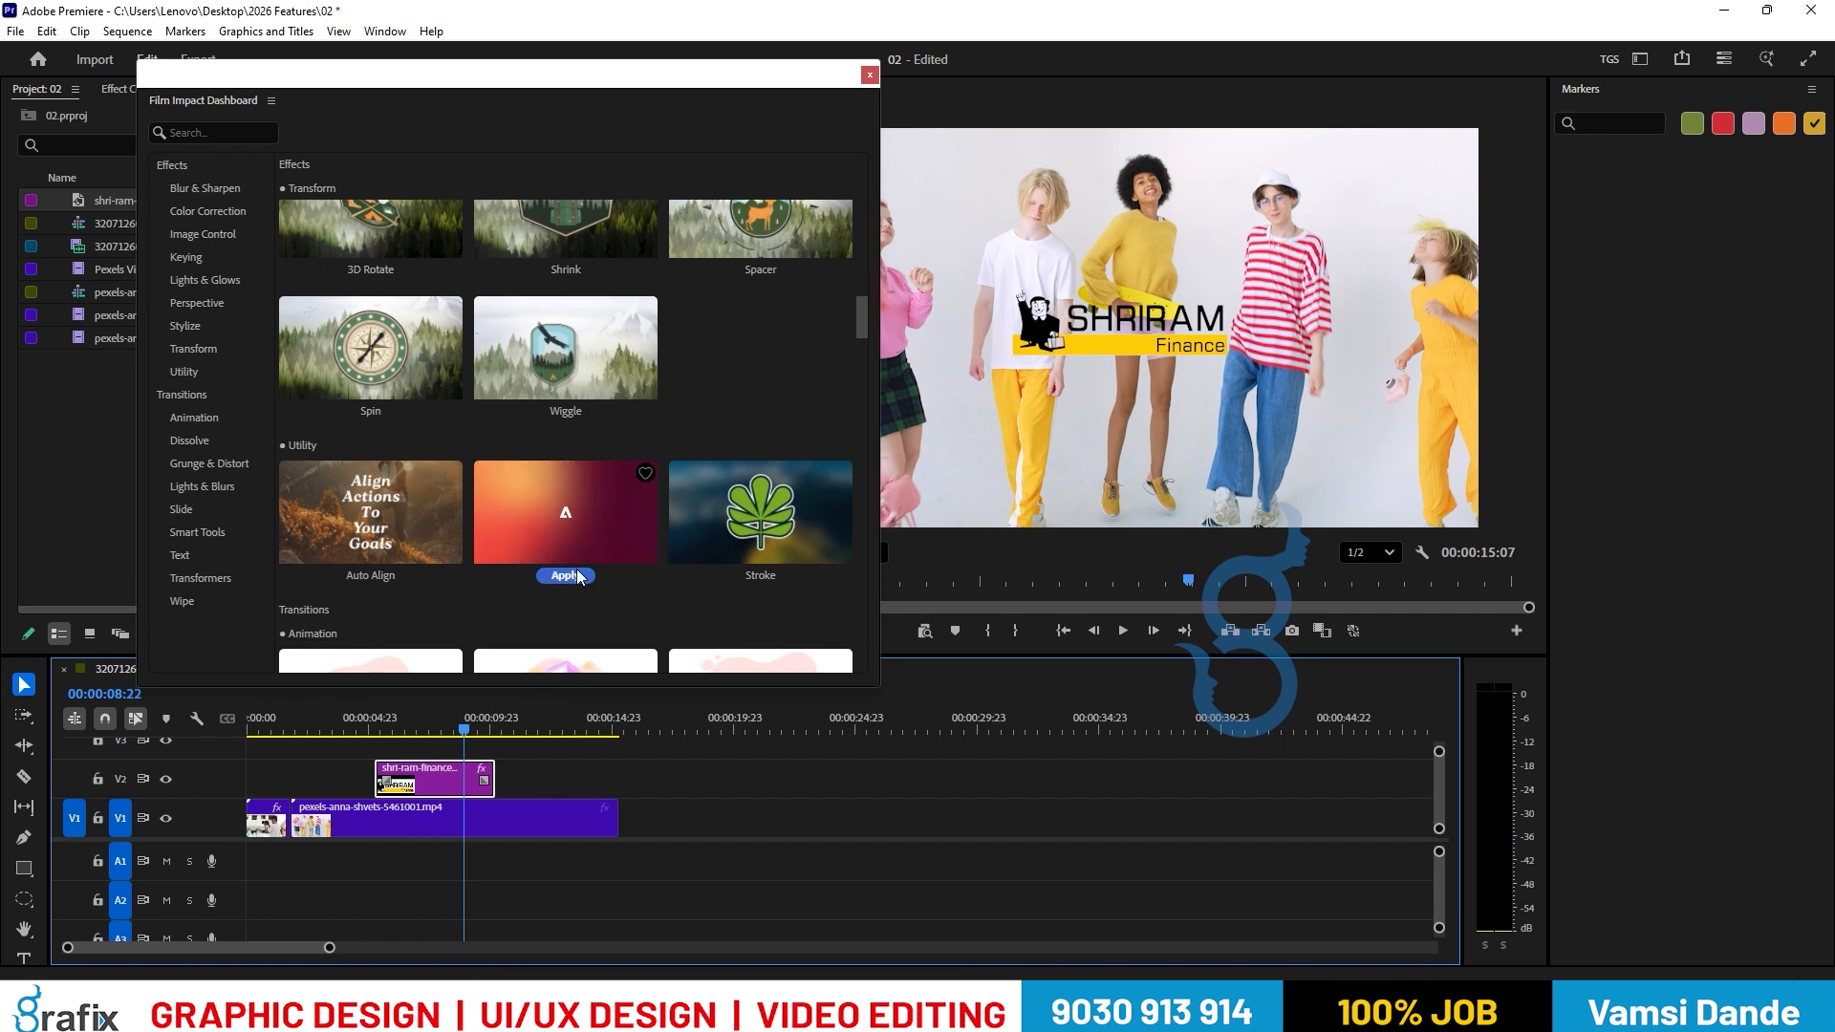
left_click(572, 579)
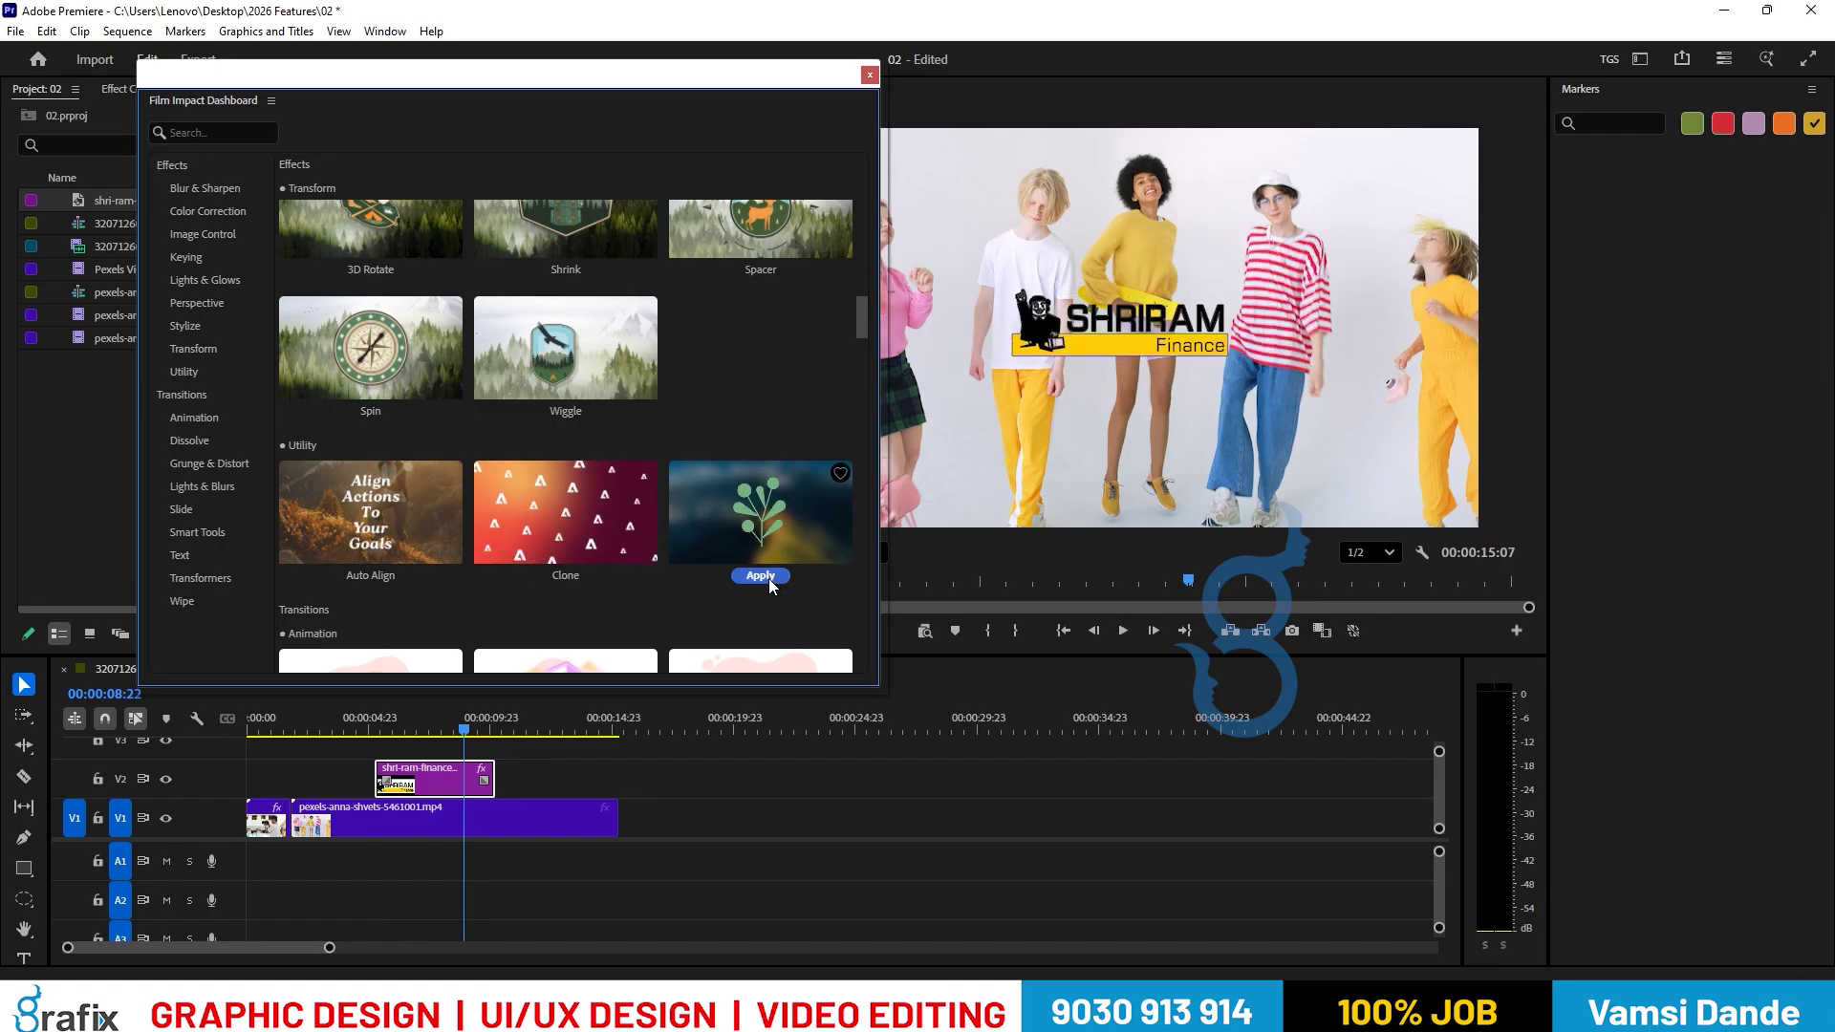
Look through the Animation and Dissolve transition previews and delete the logo clip from V2.
scroll(427, 562, "down", 2)
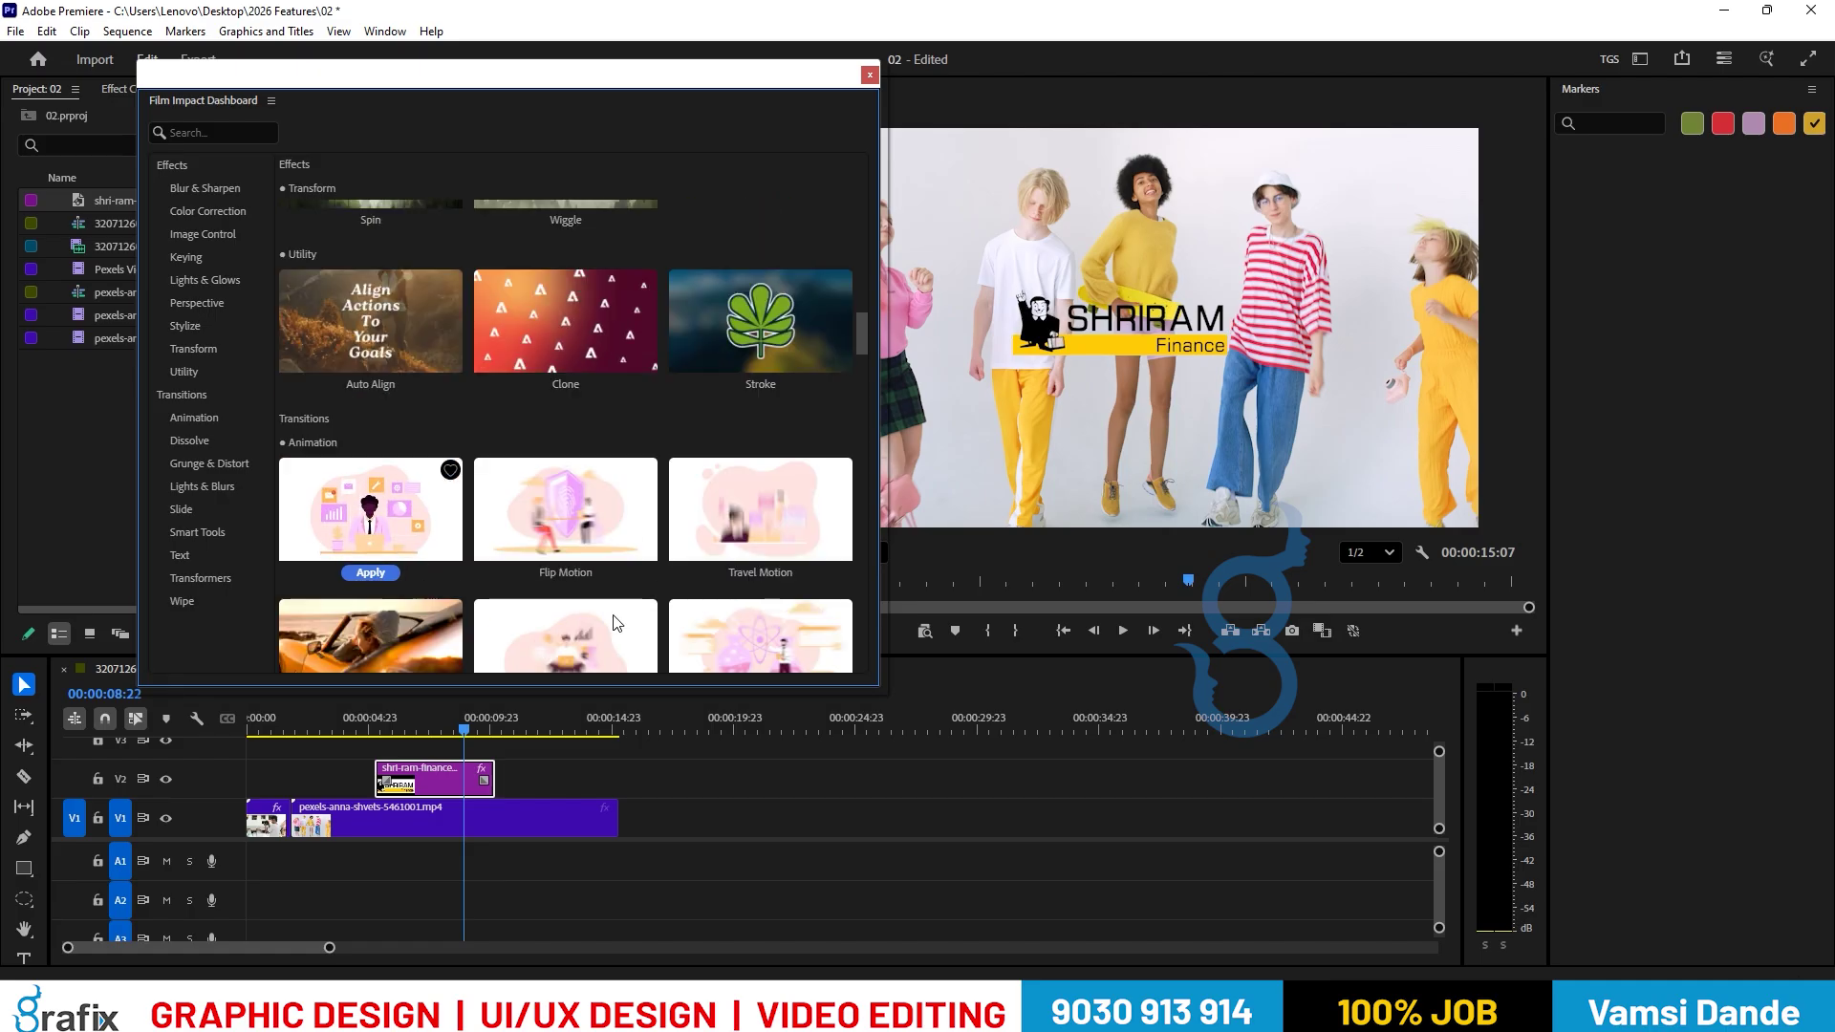
scroll(616, 570, "down", 2)
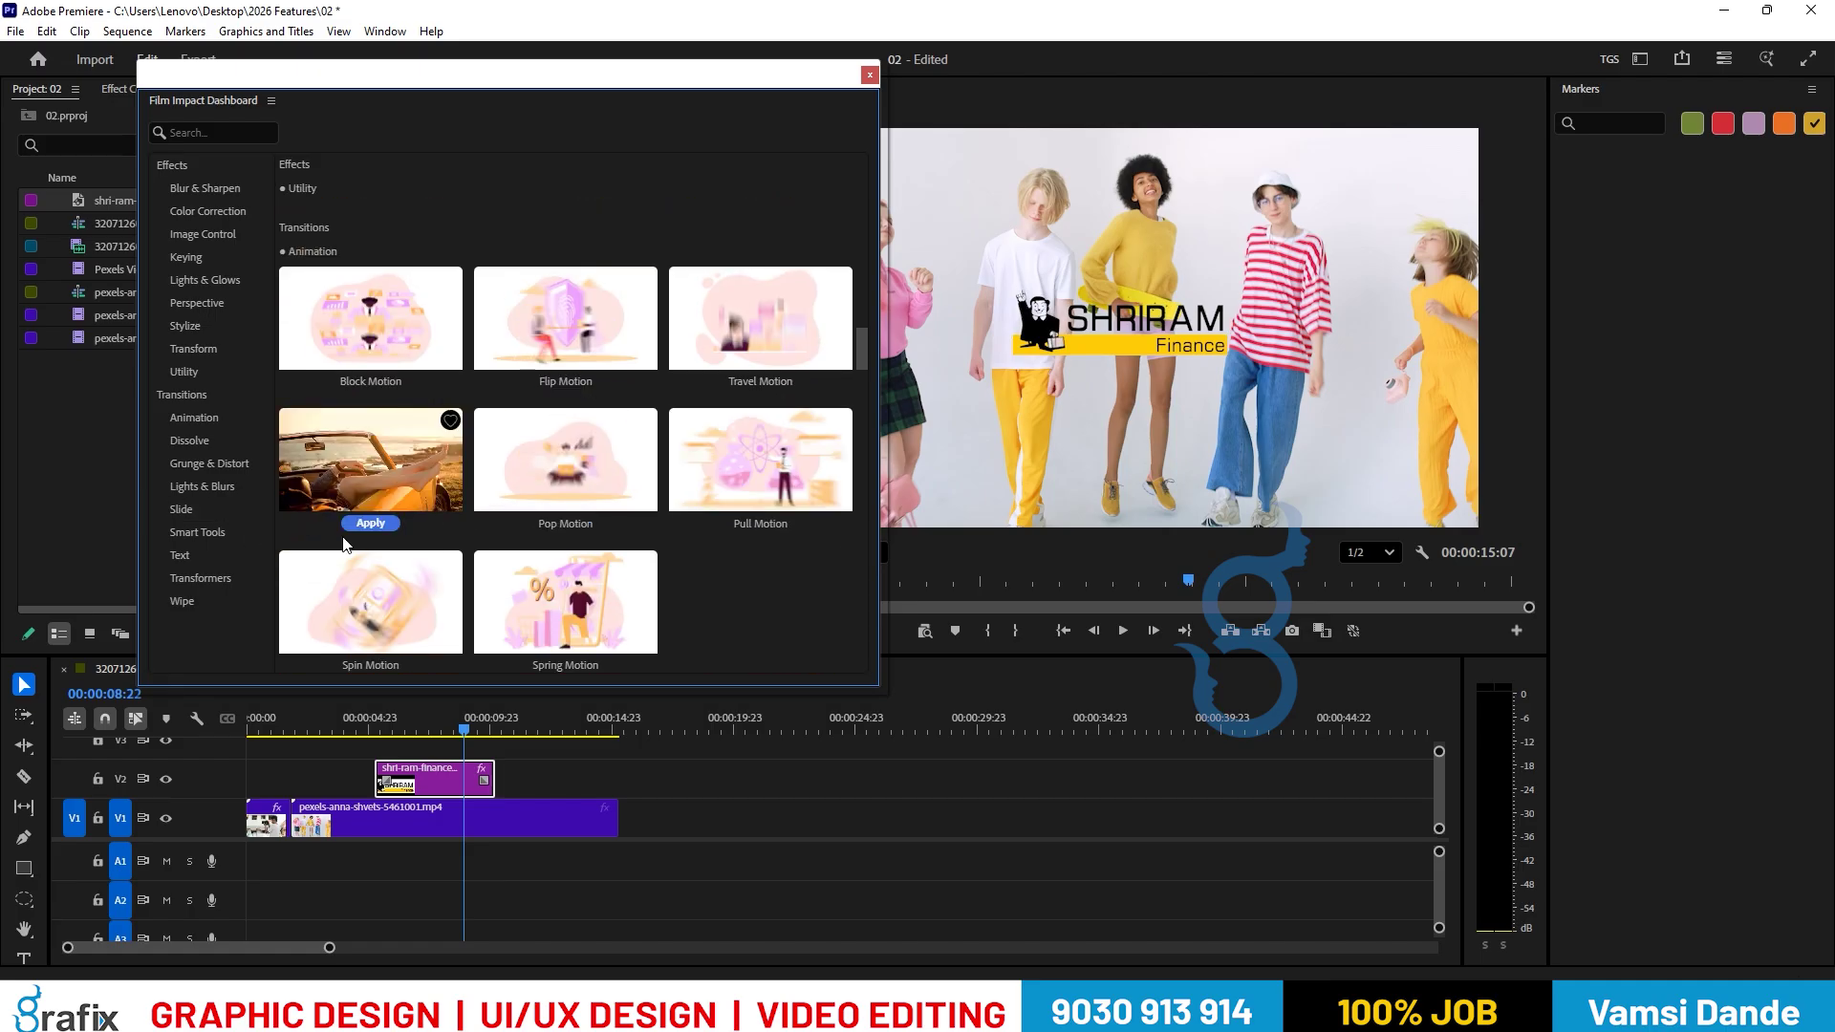
scroll(650, 530, "down", 4)
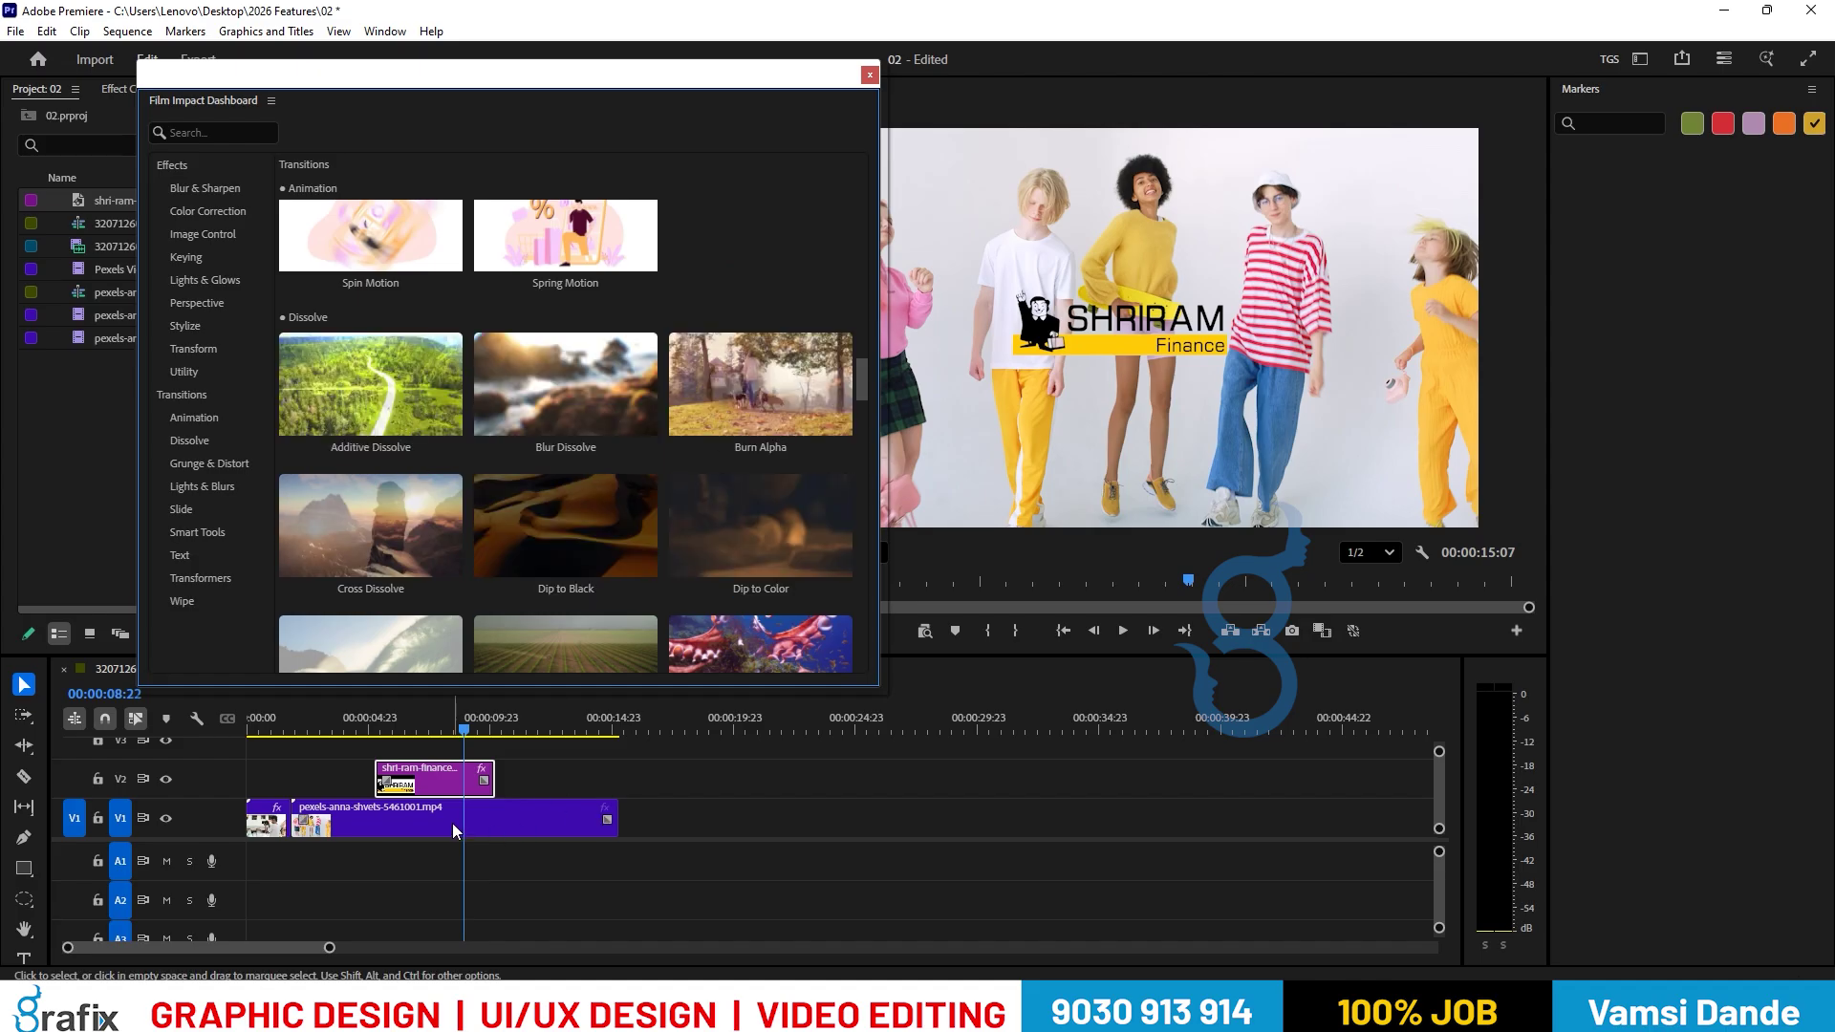
left_click(452, 782)
key("Delete")
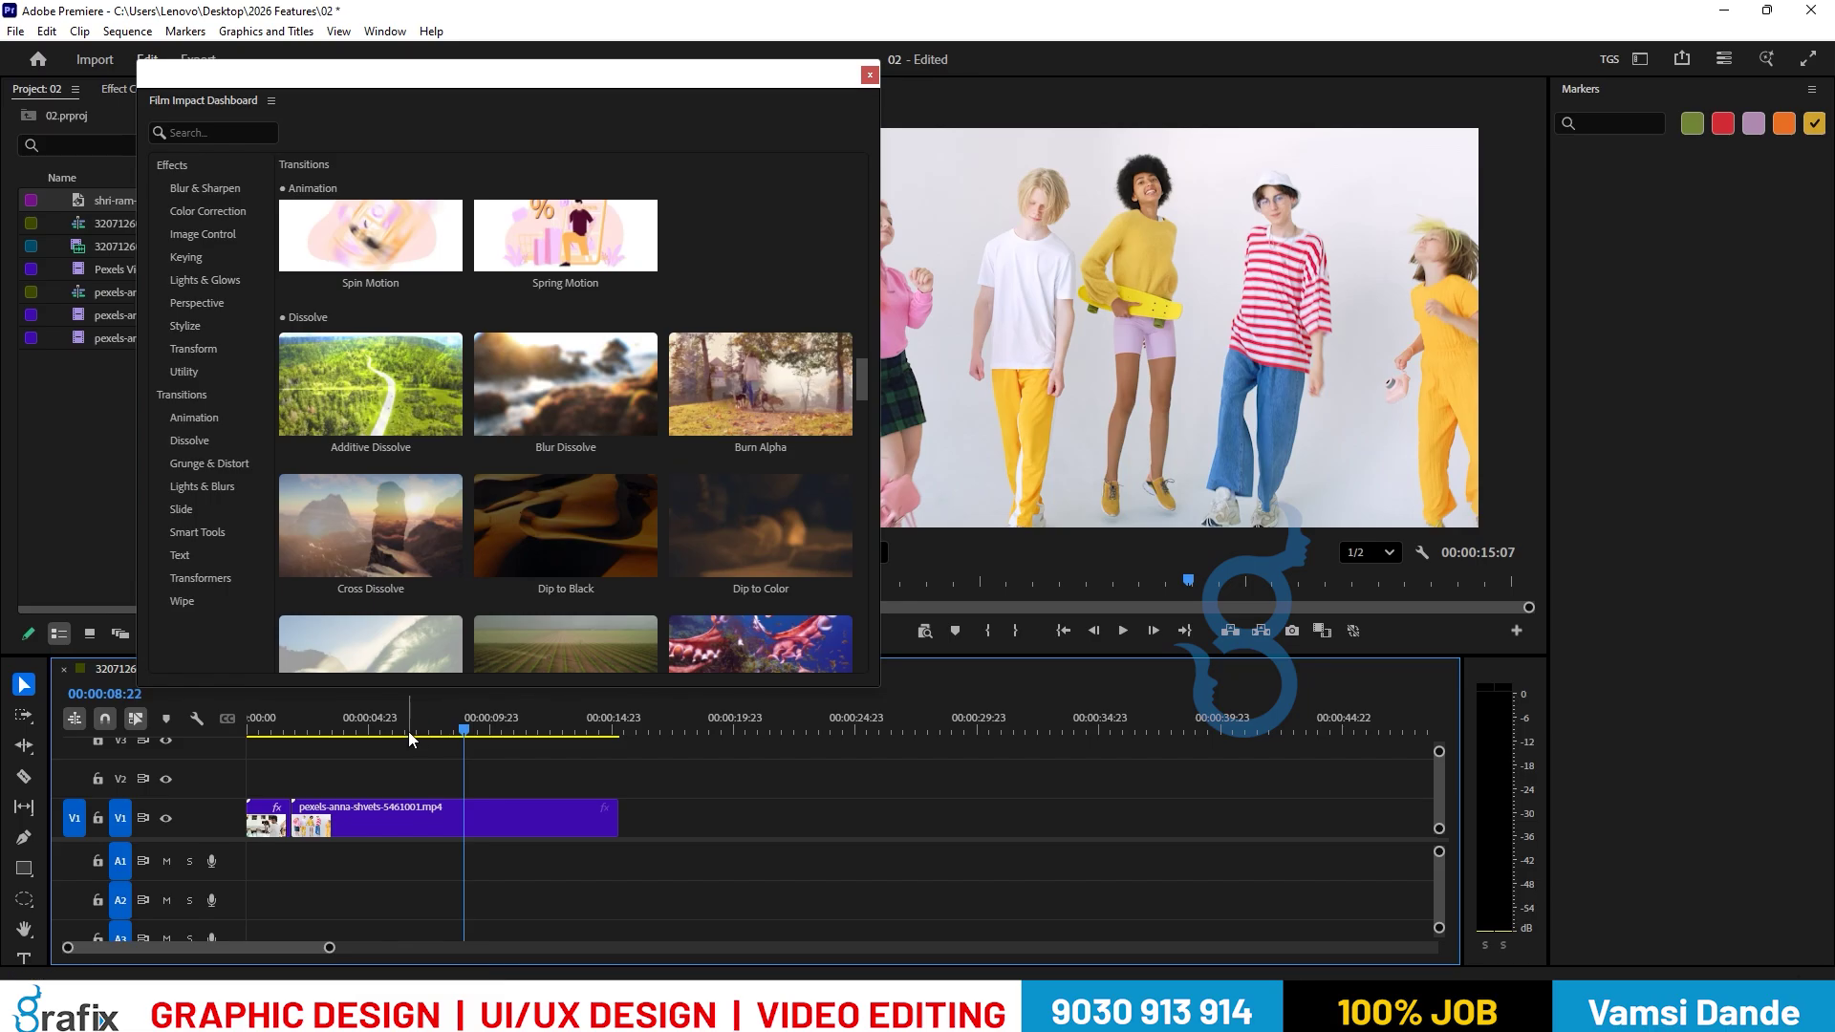
Try to apply the Dip to Black transition to the second V1 clip, with the playhead at its start.
left_click(305, 719)
left_click_drag(305, 718, 290, 719)
left_click(301, 820)
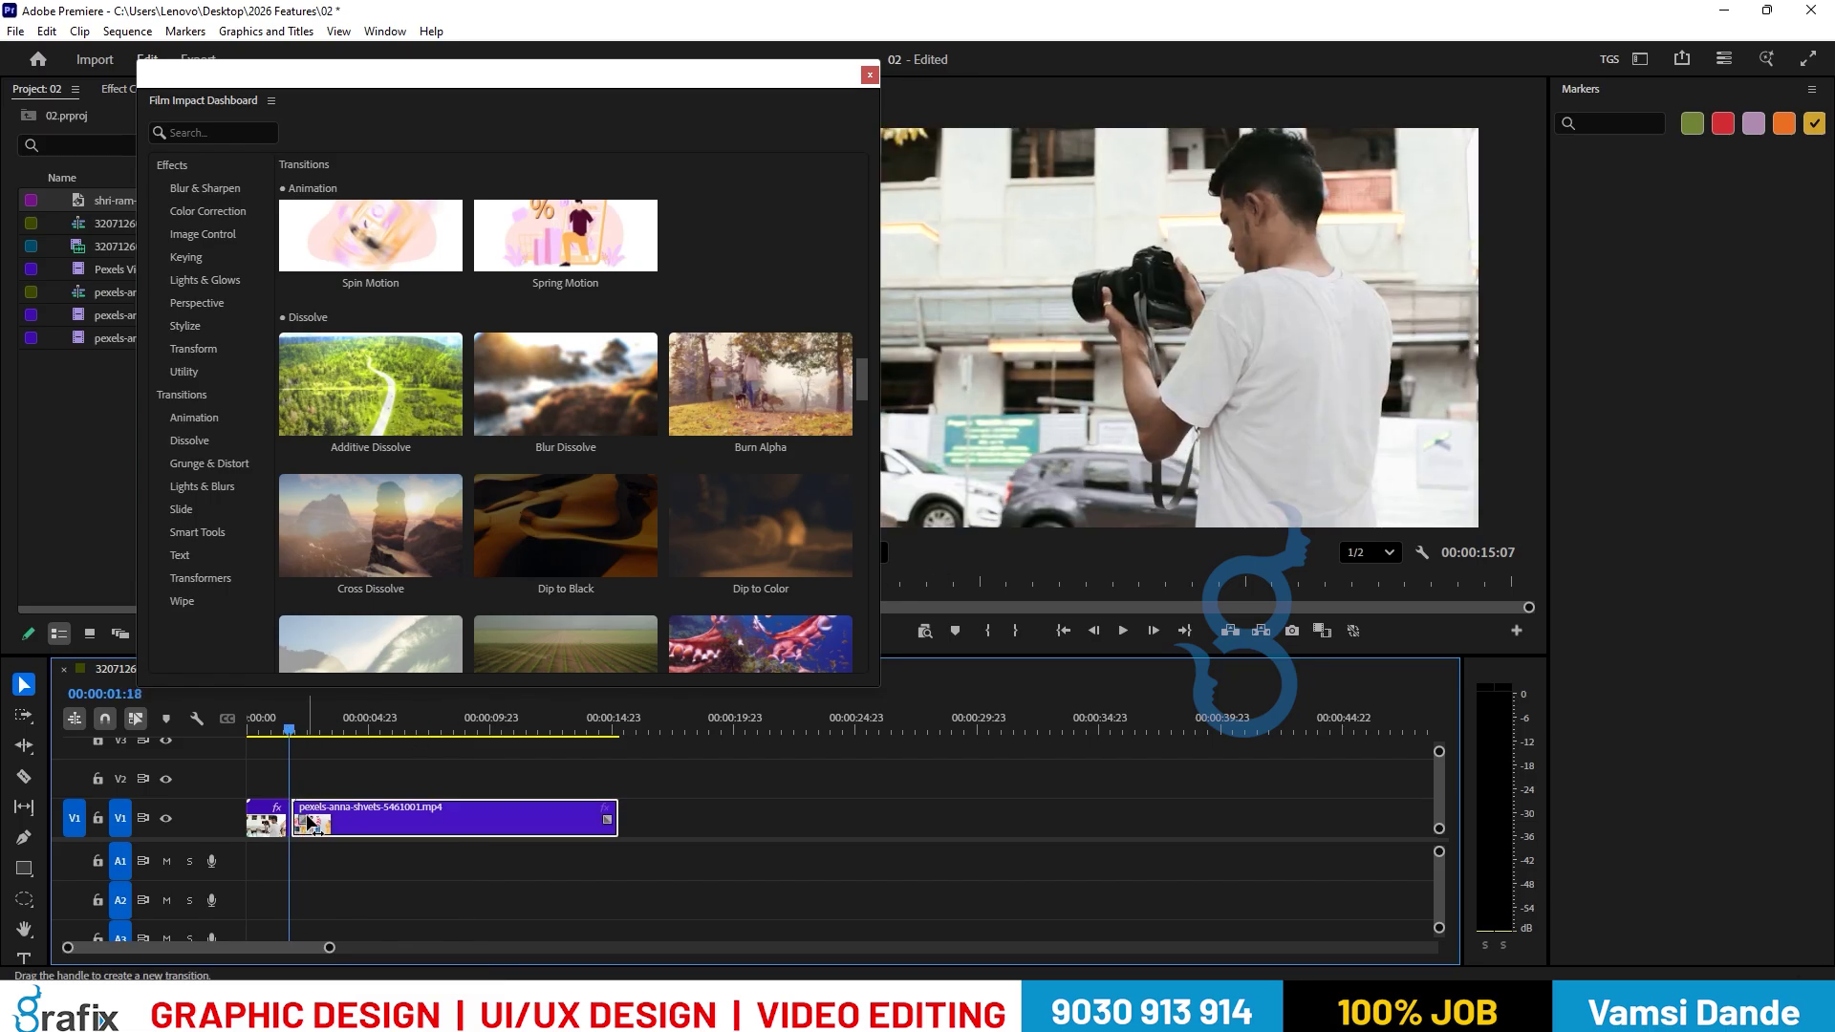
key("equal")
key("equal")
left_click_drag(180, 942, 106, 944)
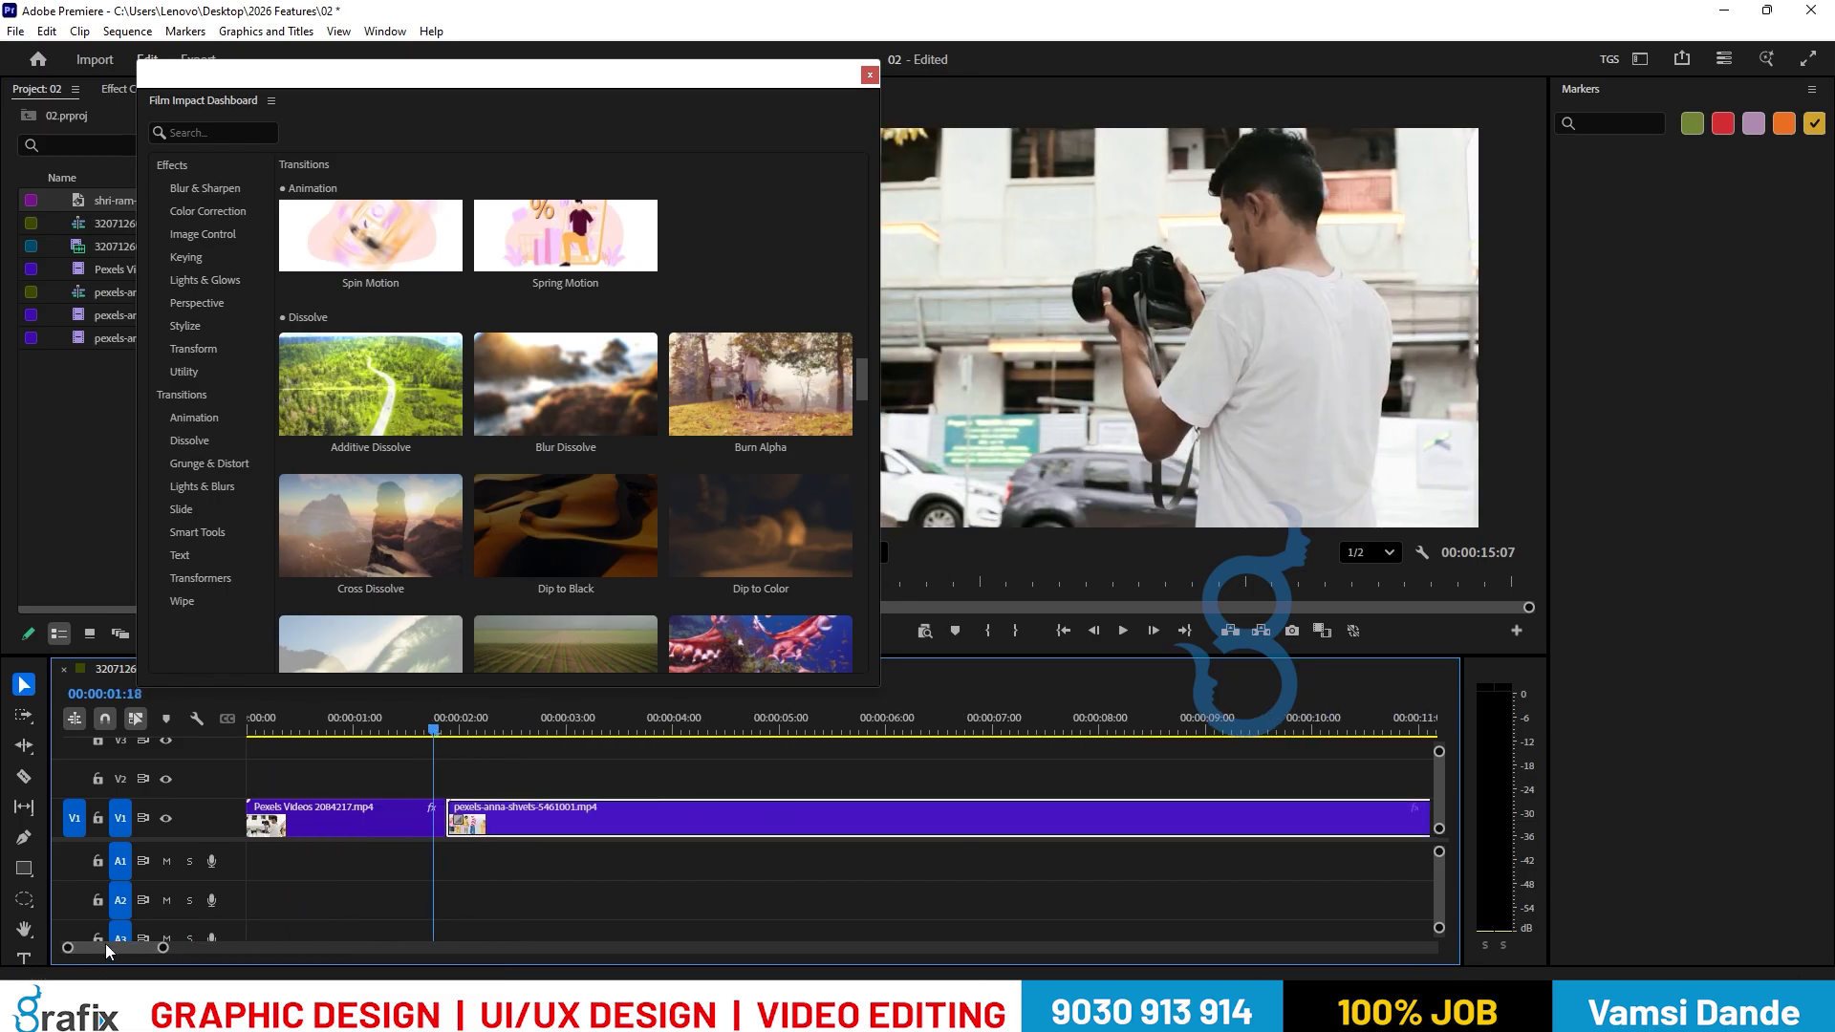
key("Down")
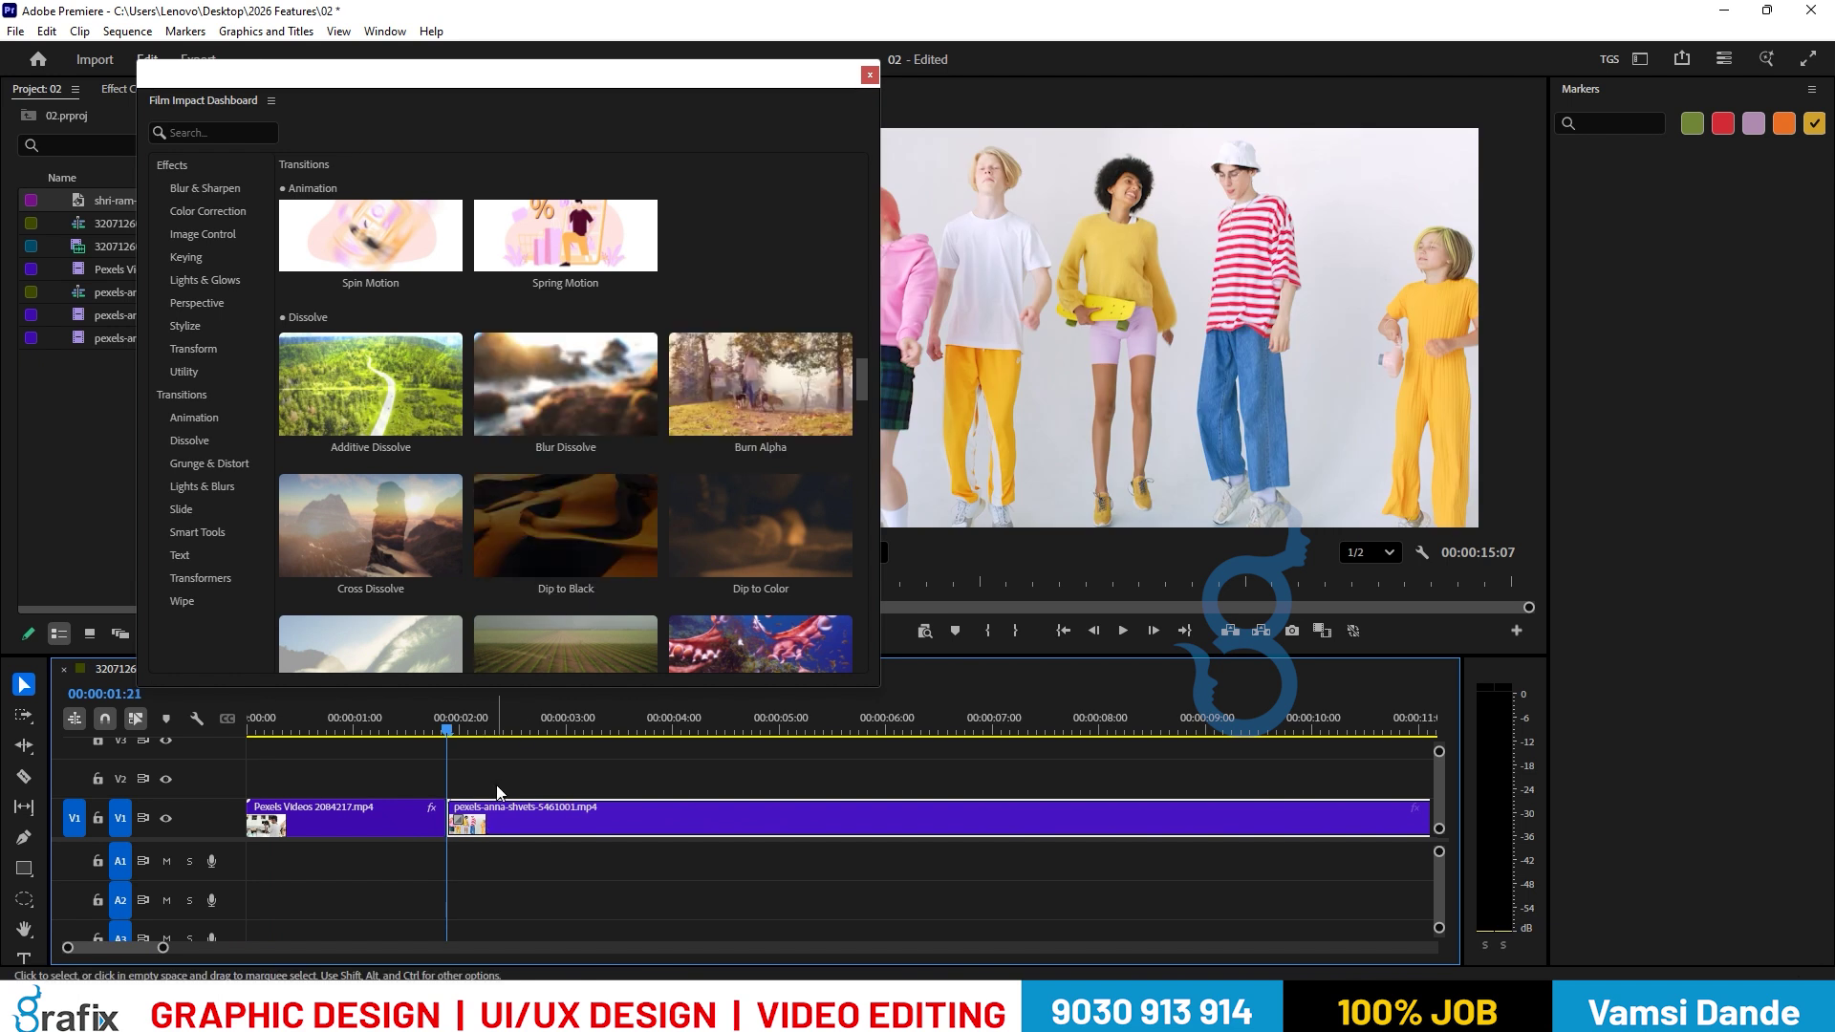
left_click(562, 585)
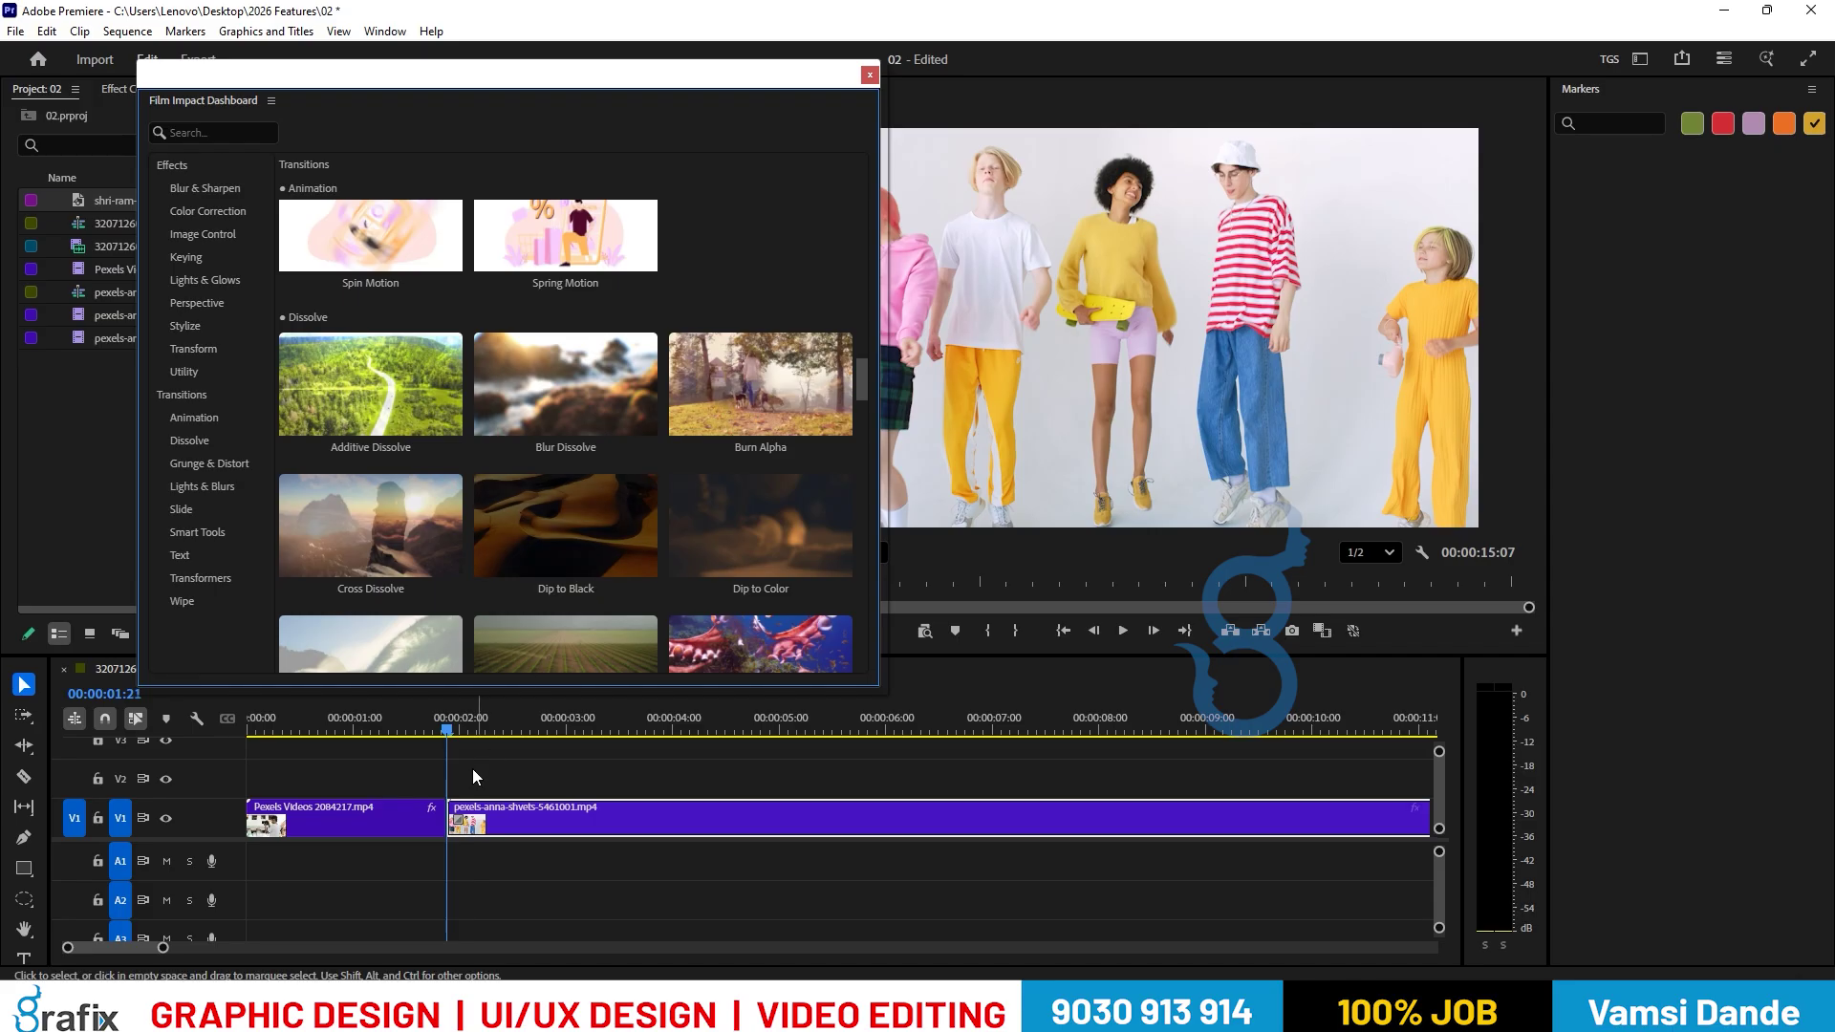
mouse_move(440, 829)
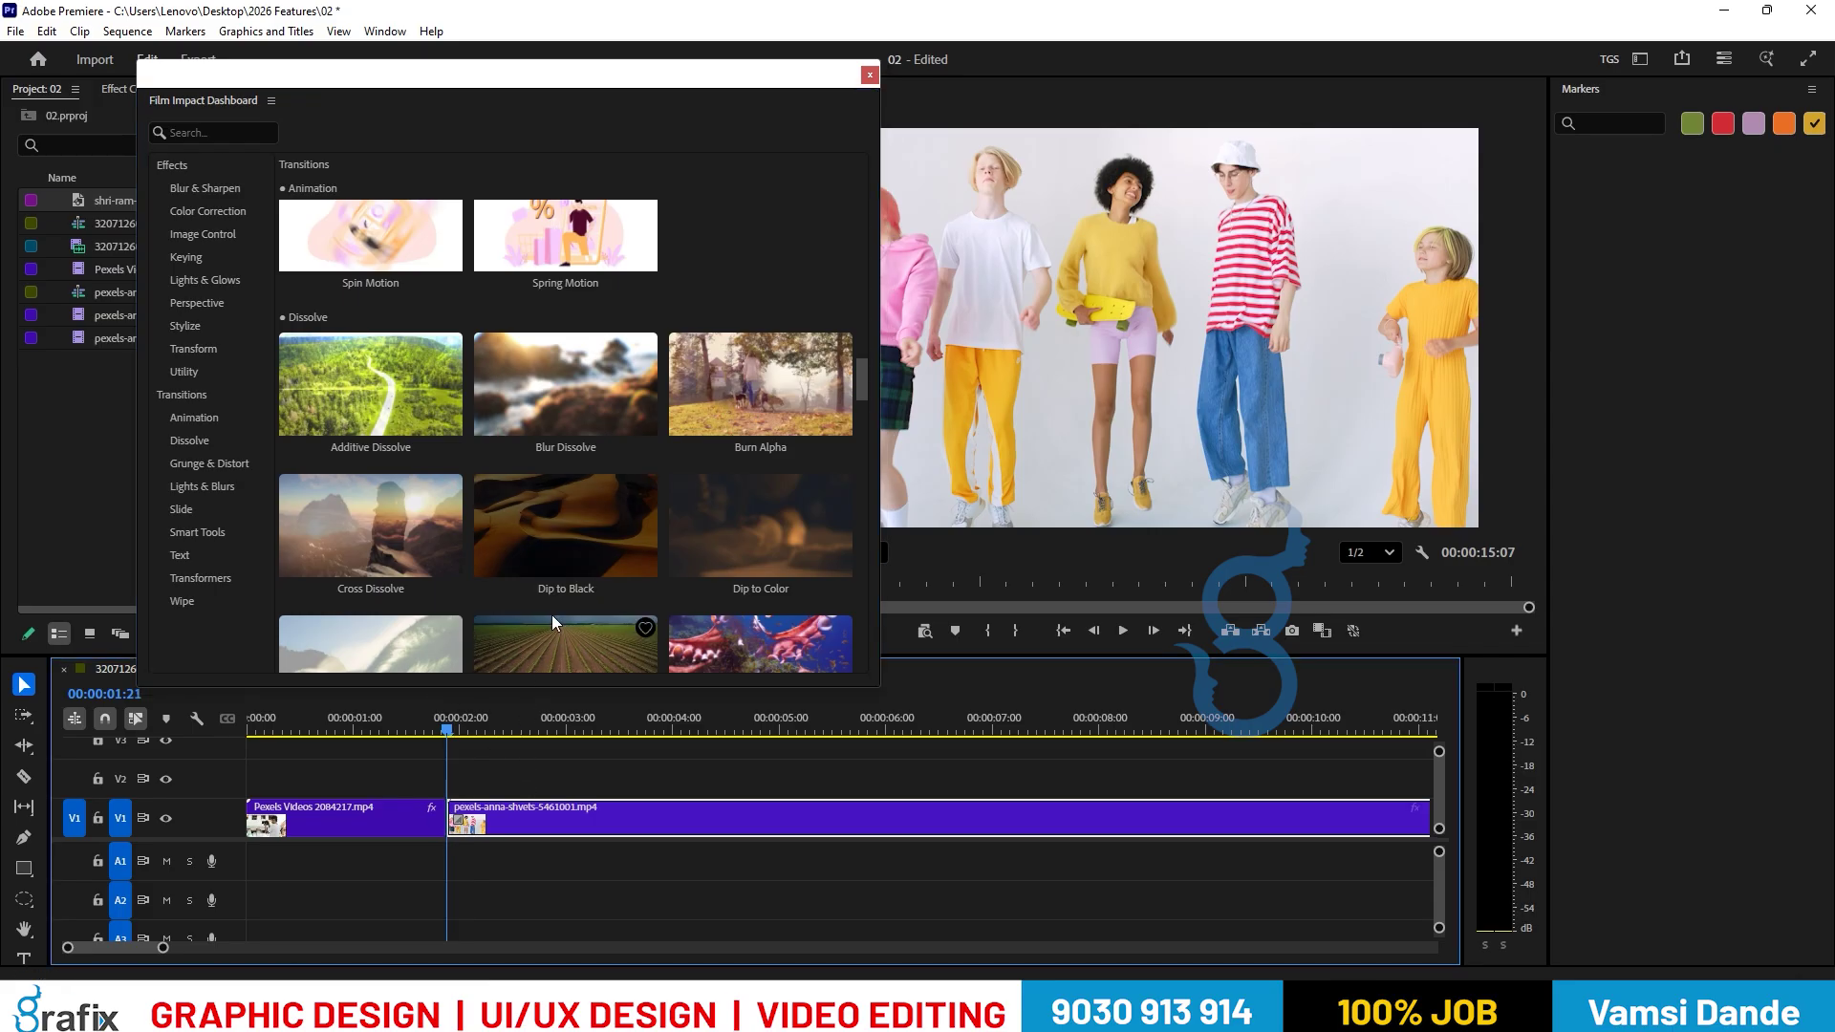
left_click(554, 587)
left_click(460, 730)
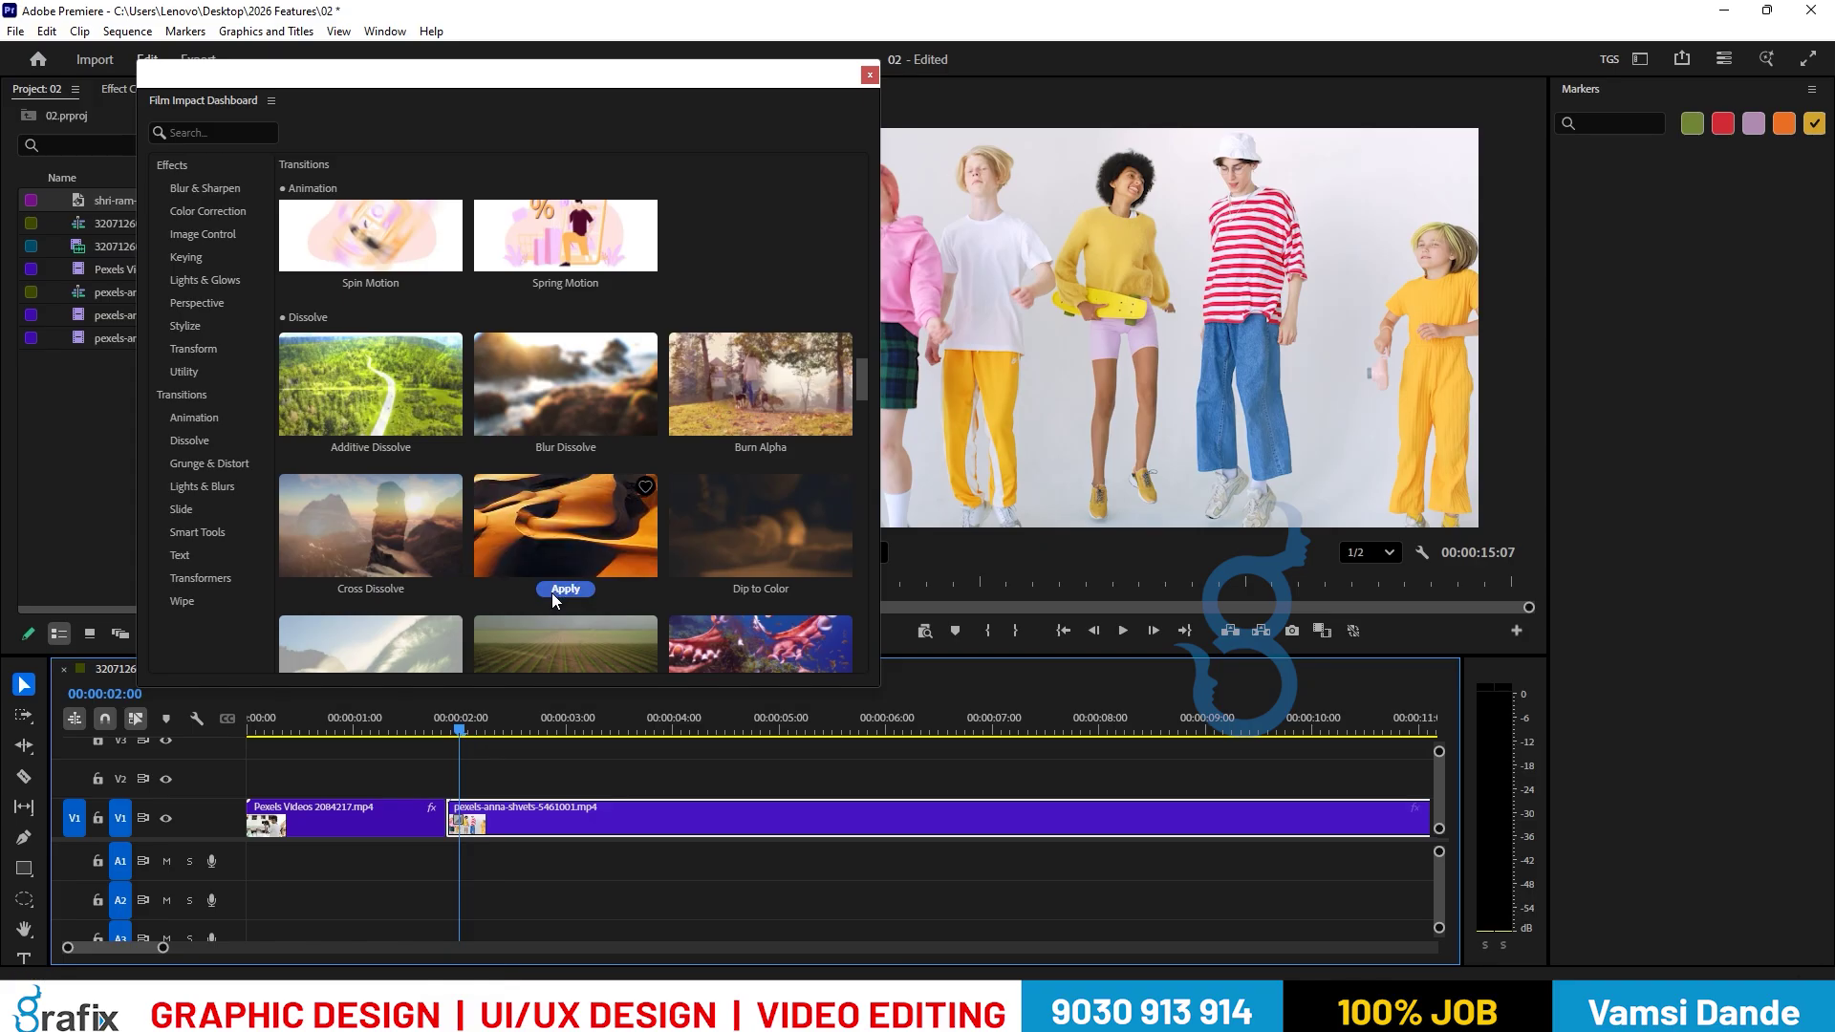
left_click(552, 589)
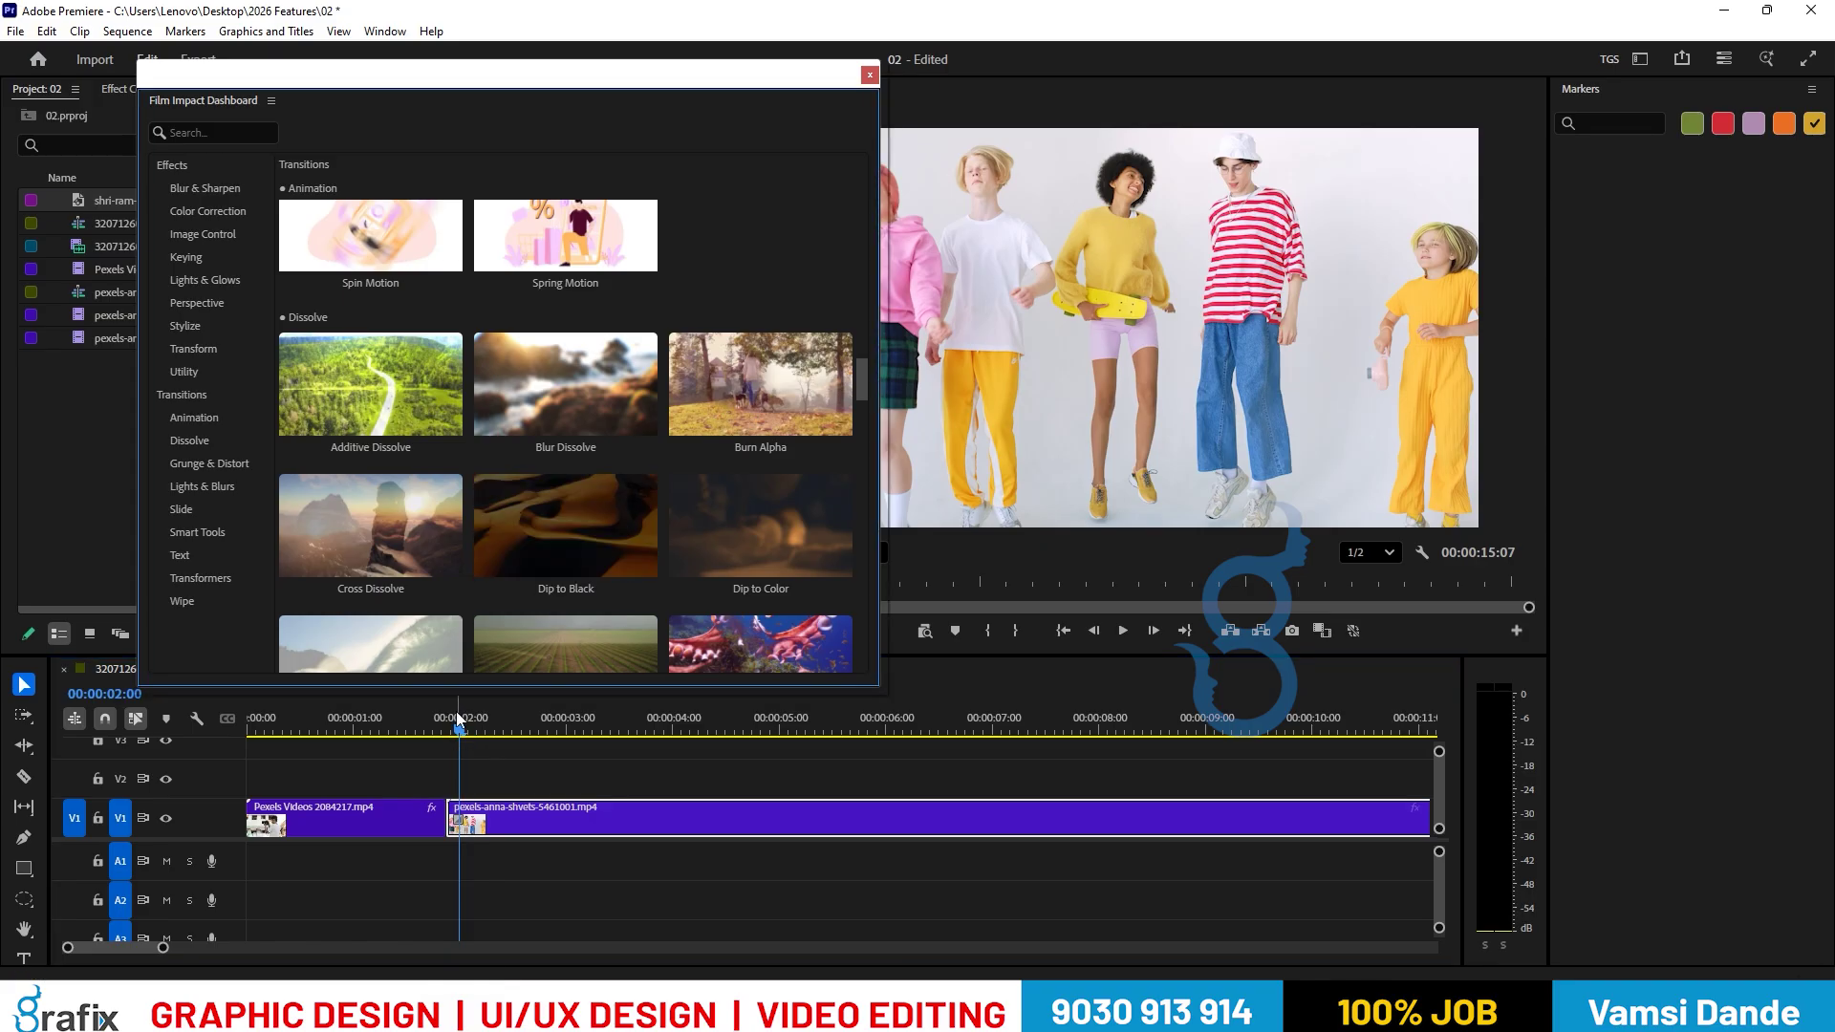
Apply the Dip to Black transition to the start of the first V1 clip and play it from the beginning.
left_click(437, 728)
left_click(388, 822)
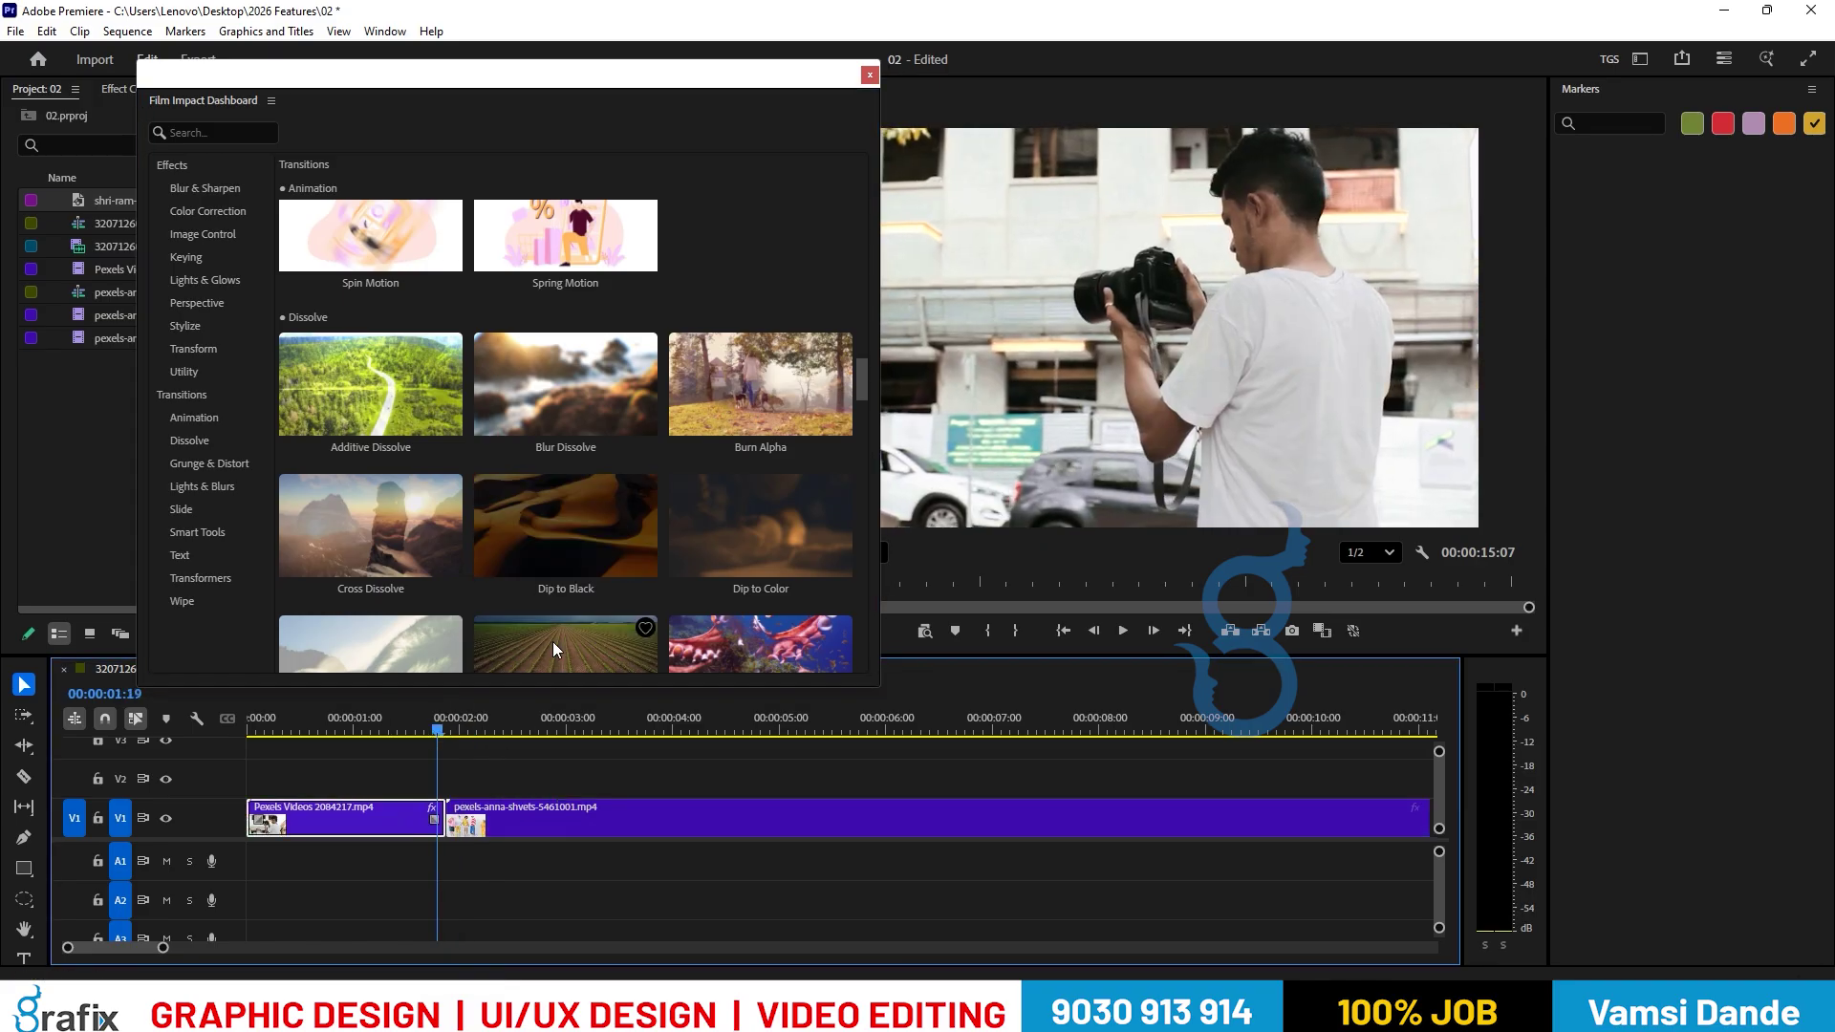
left_click(554, 591)
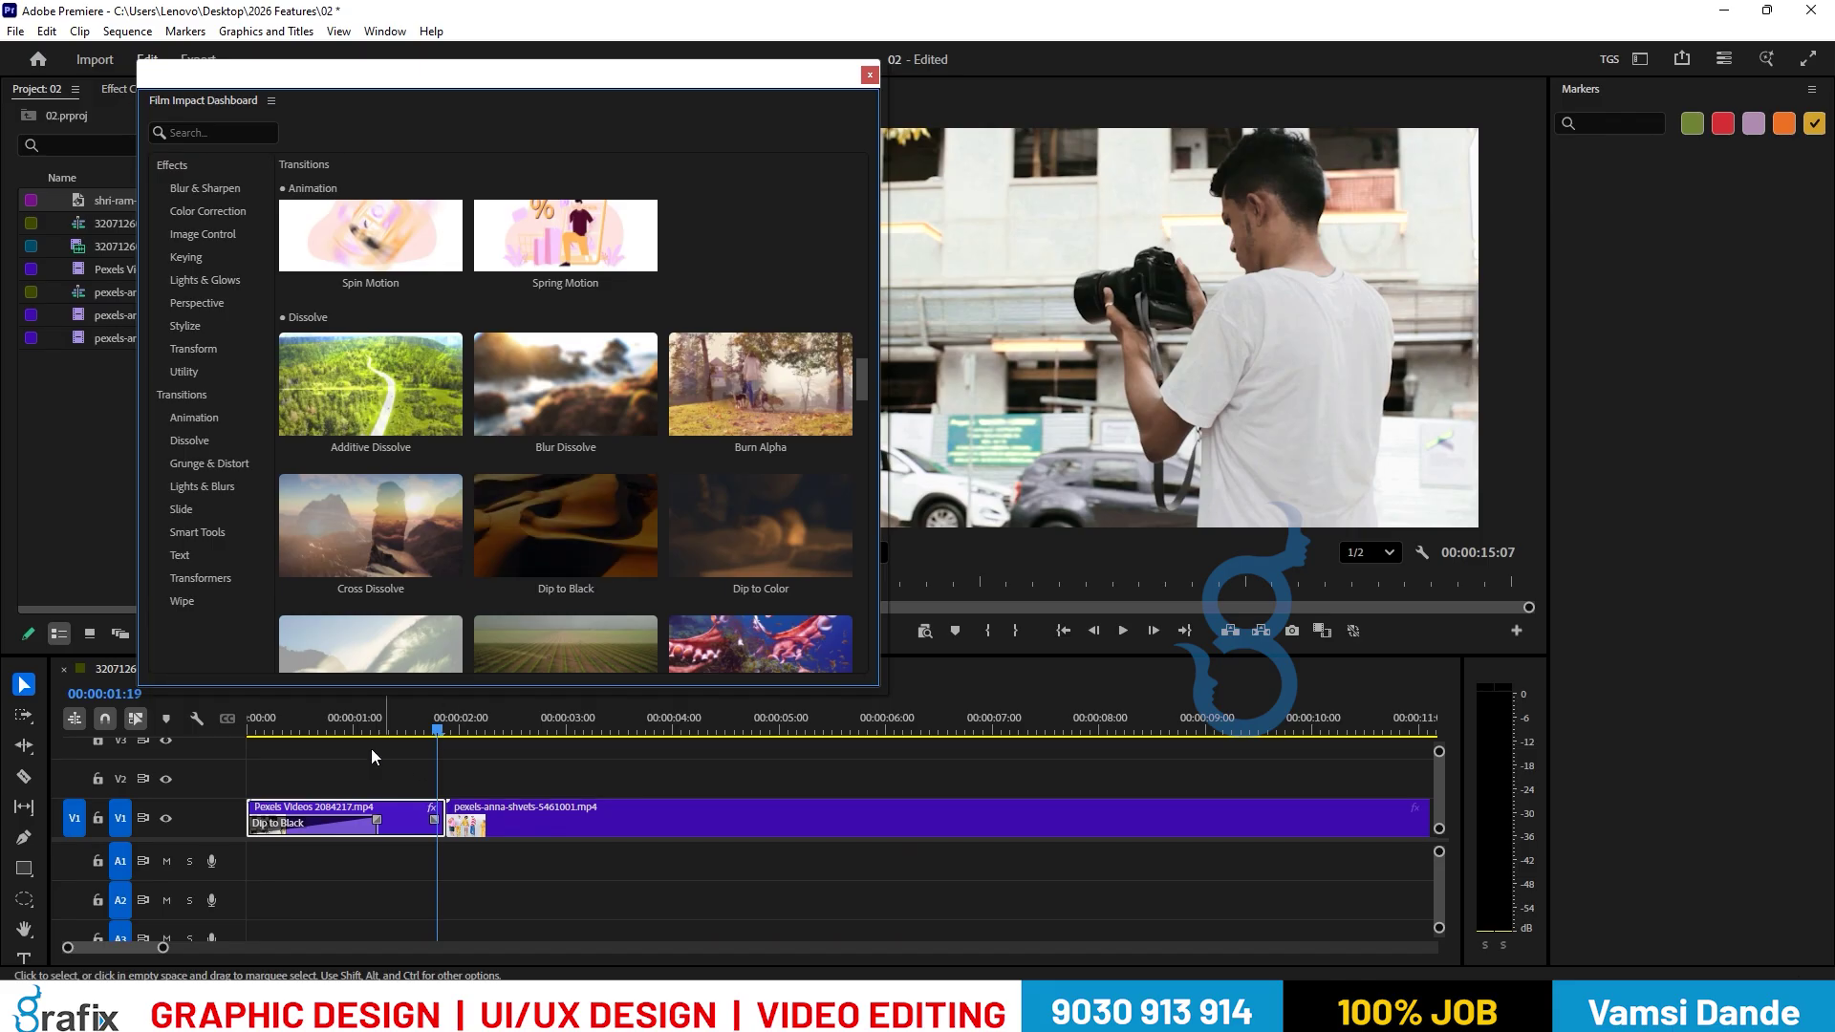
left_click_drag(304, 730, 259, 732)
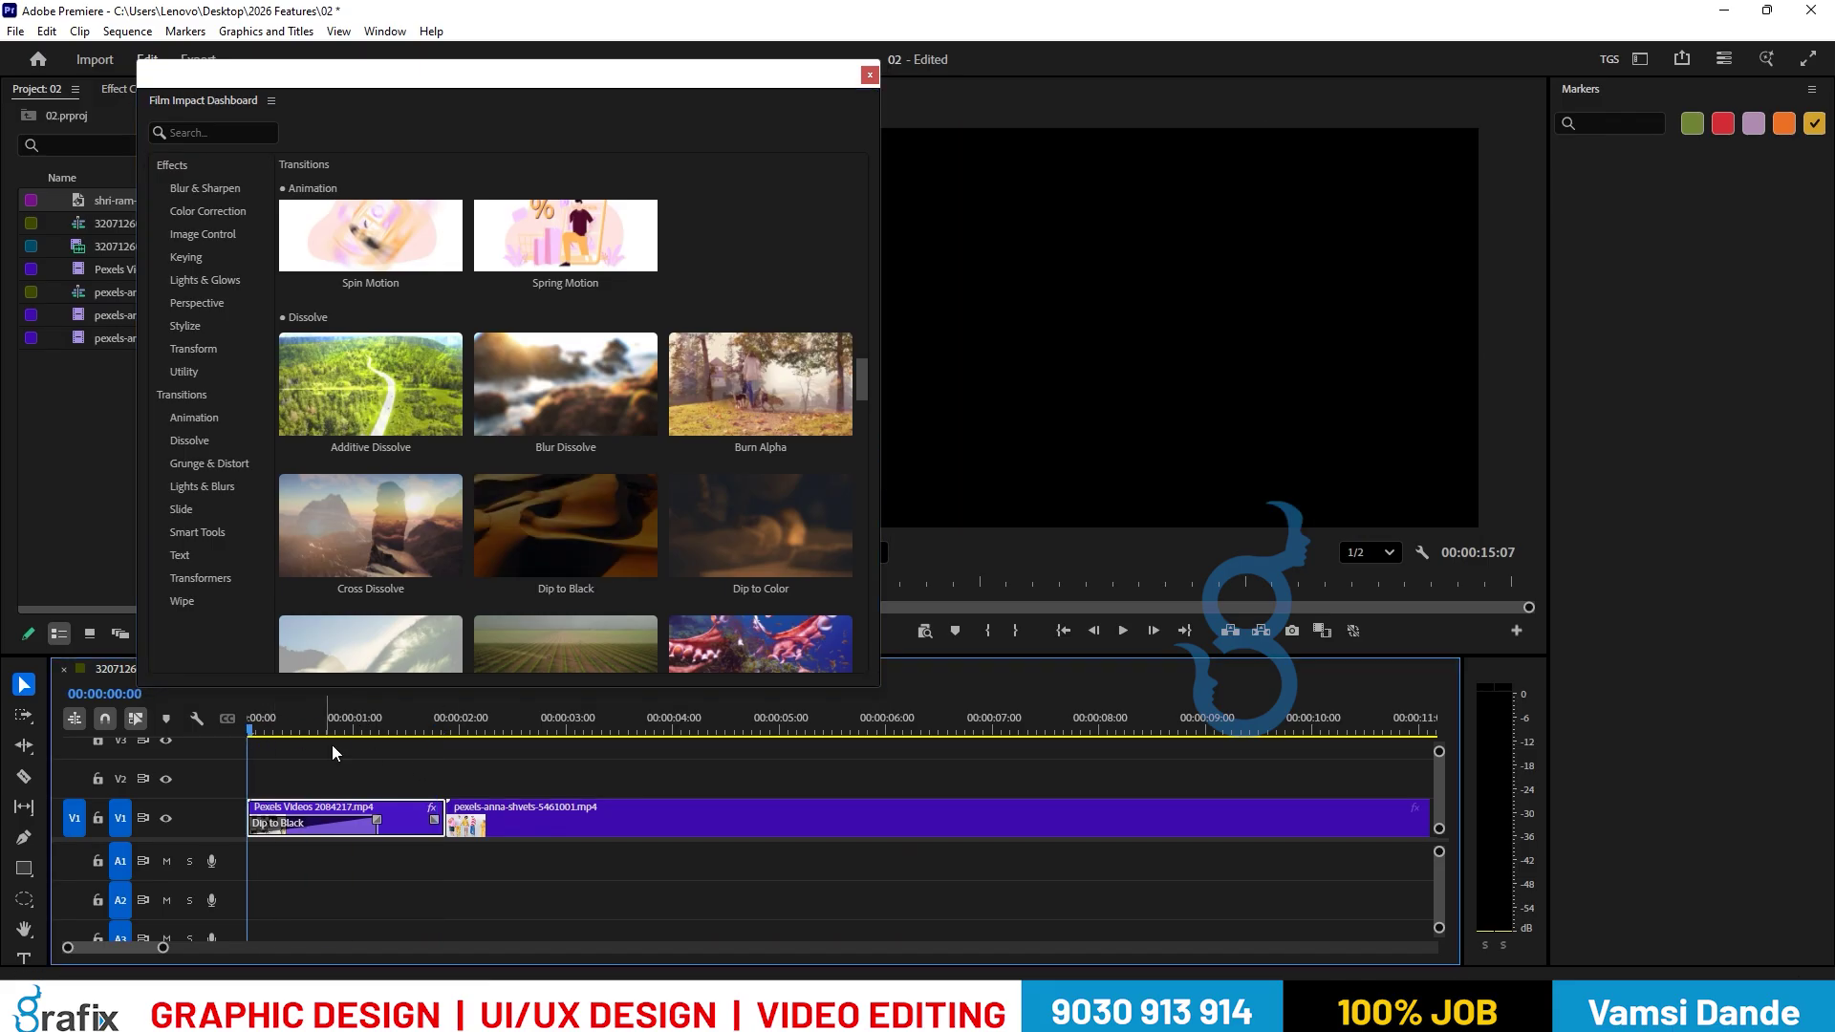
key("space")
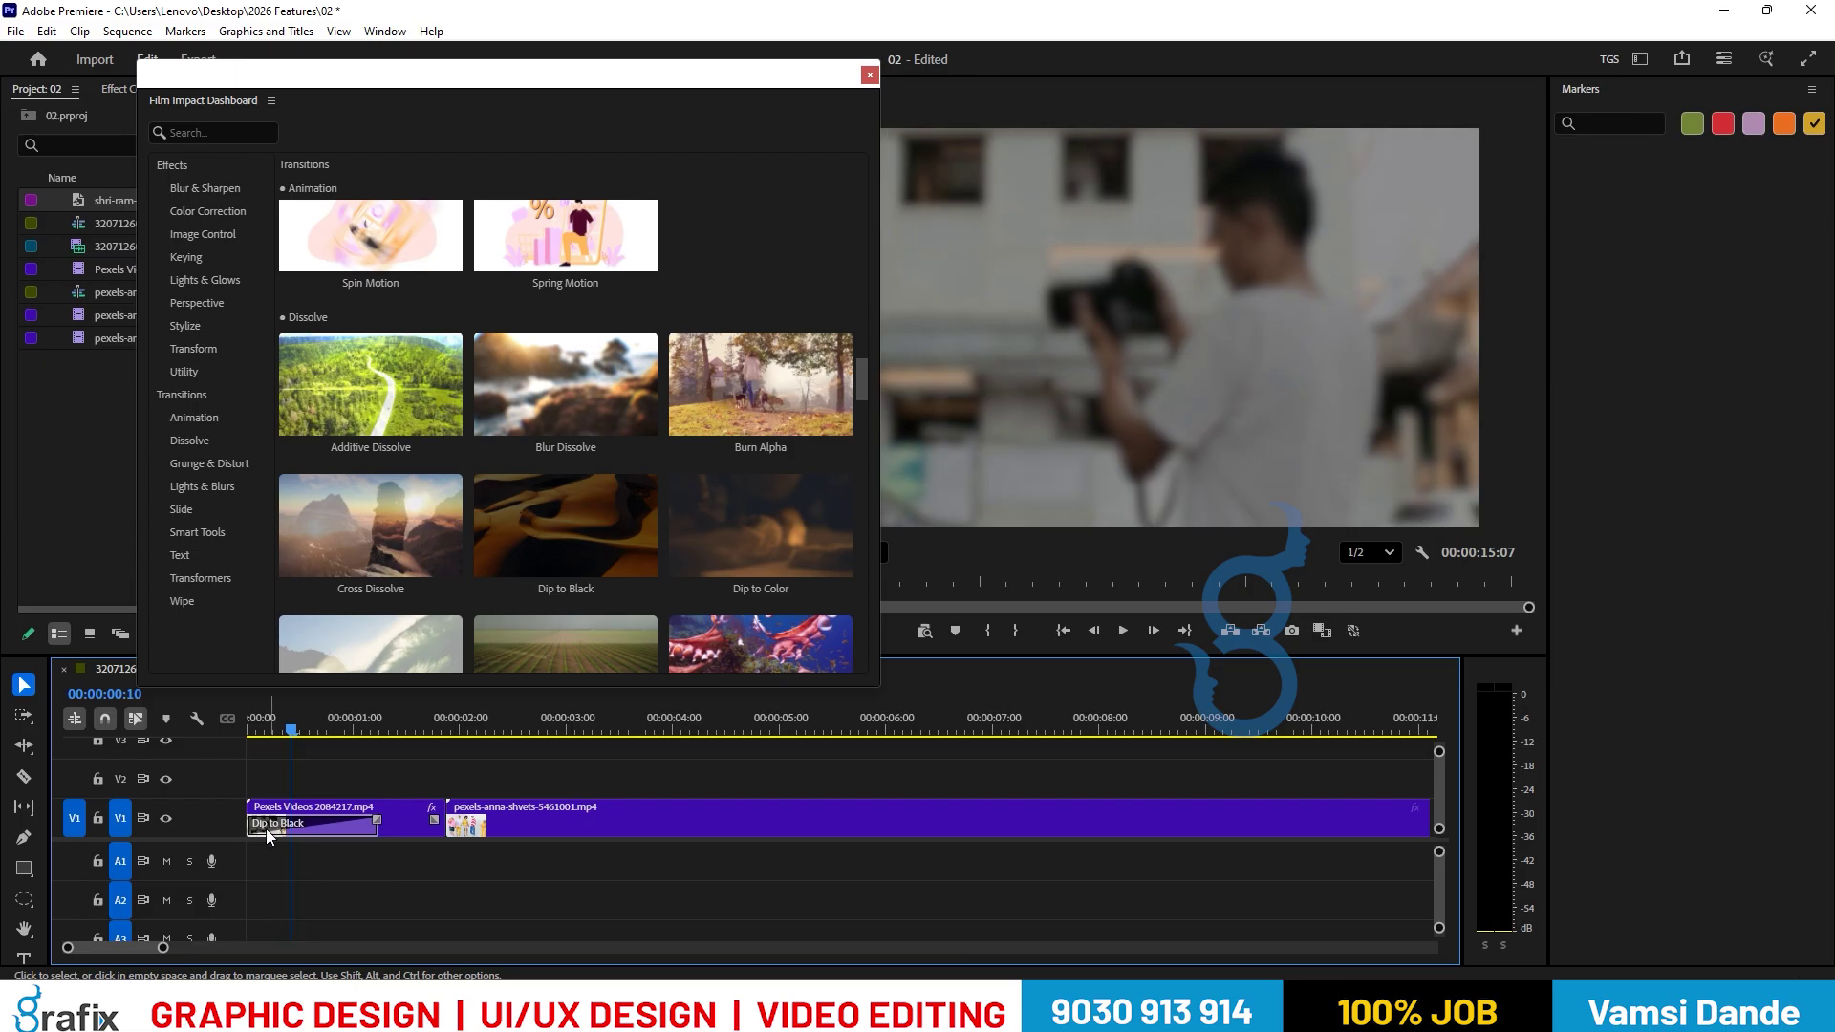
Shorten the Dip to Black transition on the first clip to about 20 frames.
left_click_drag(249, 818, 347, 814)
key("ctrl+z")
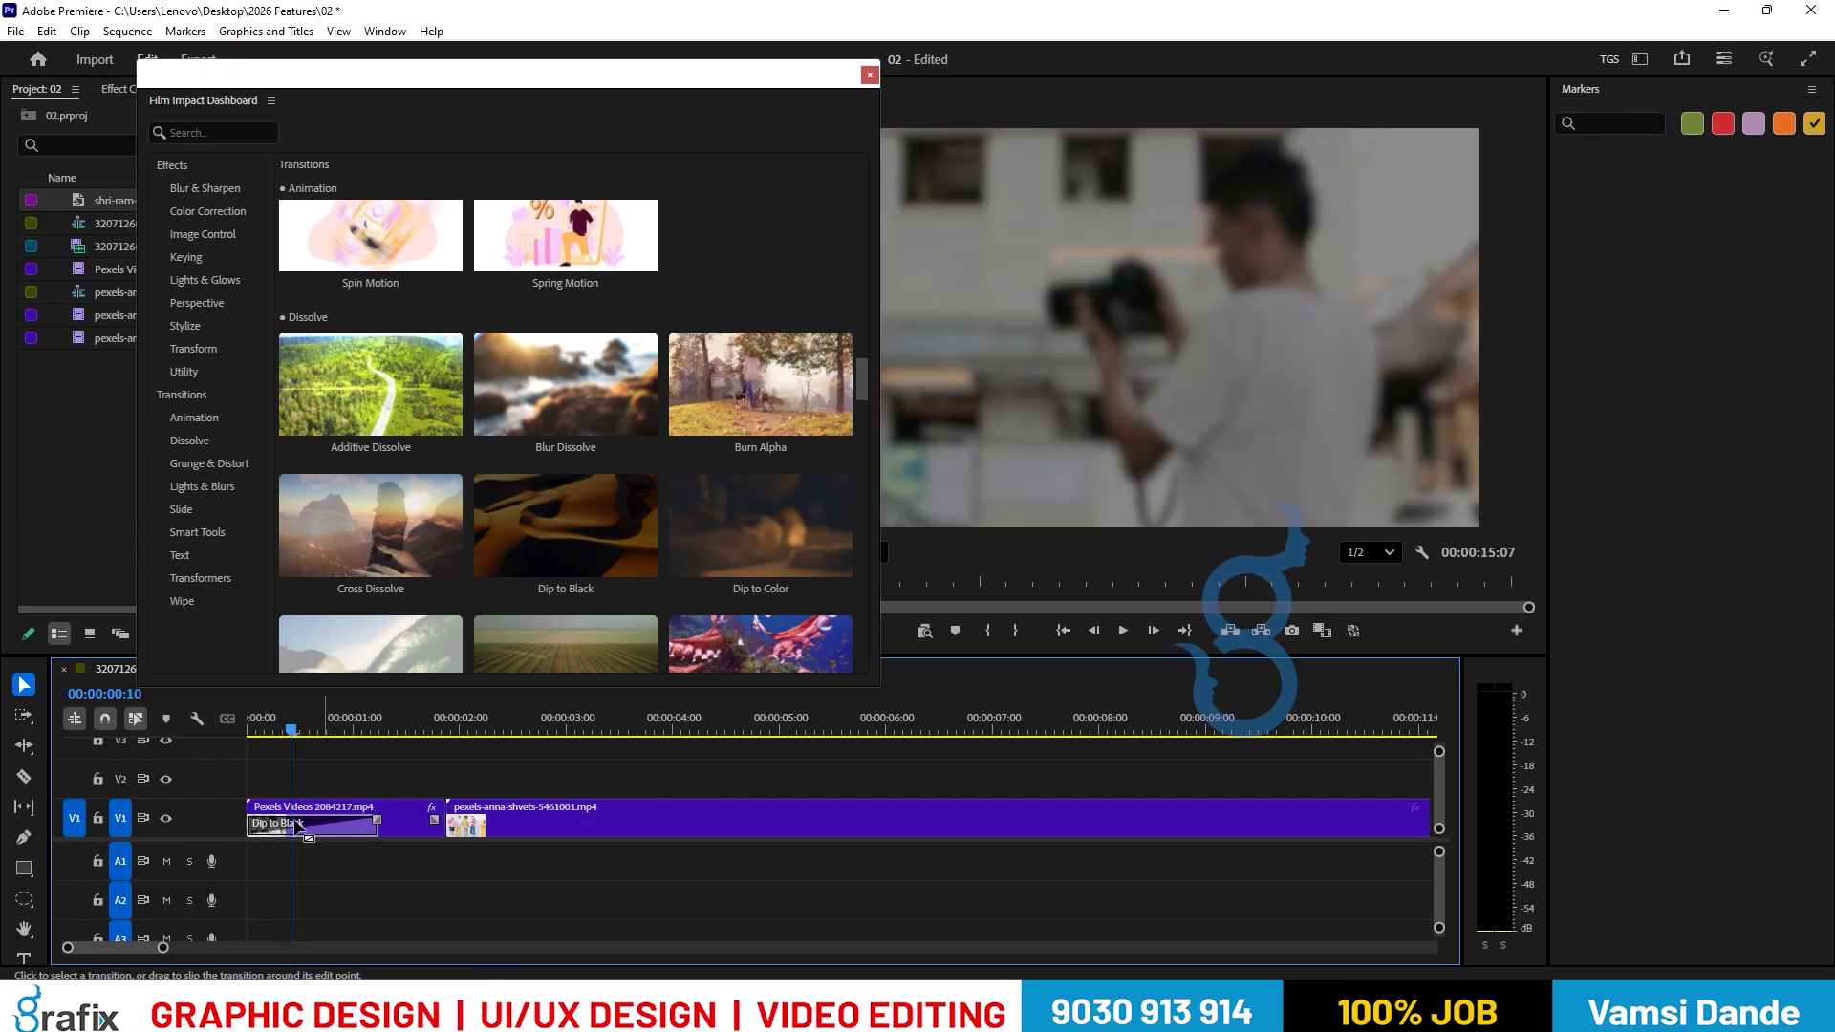
left_click_drag(341, 825, 330, 829)
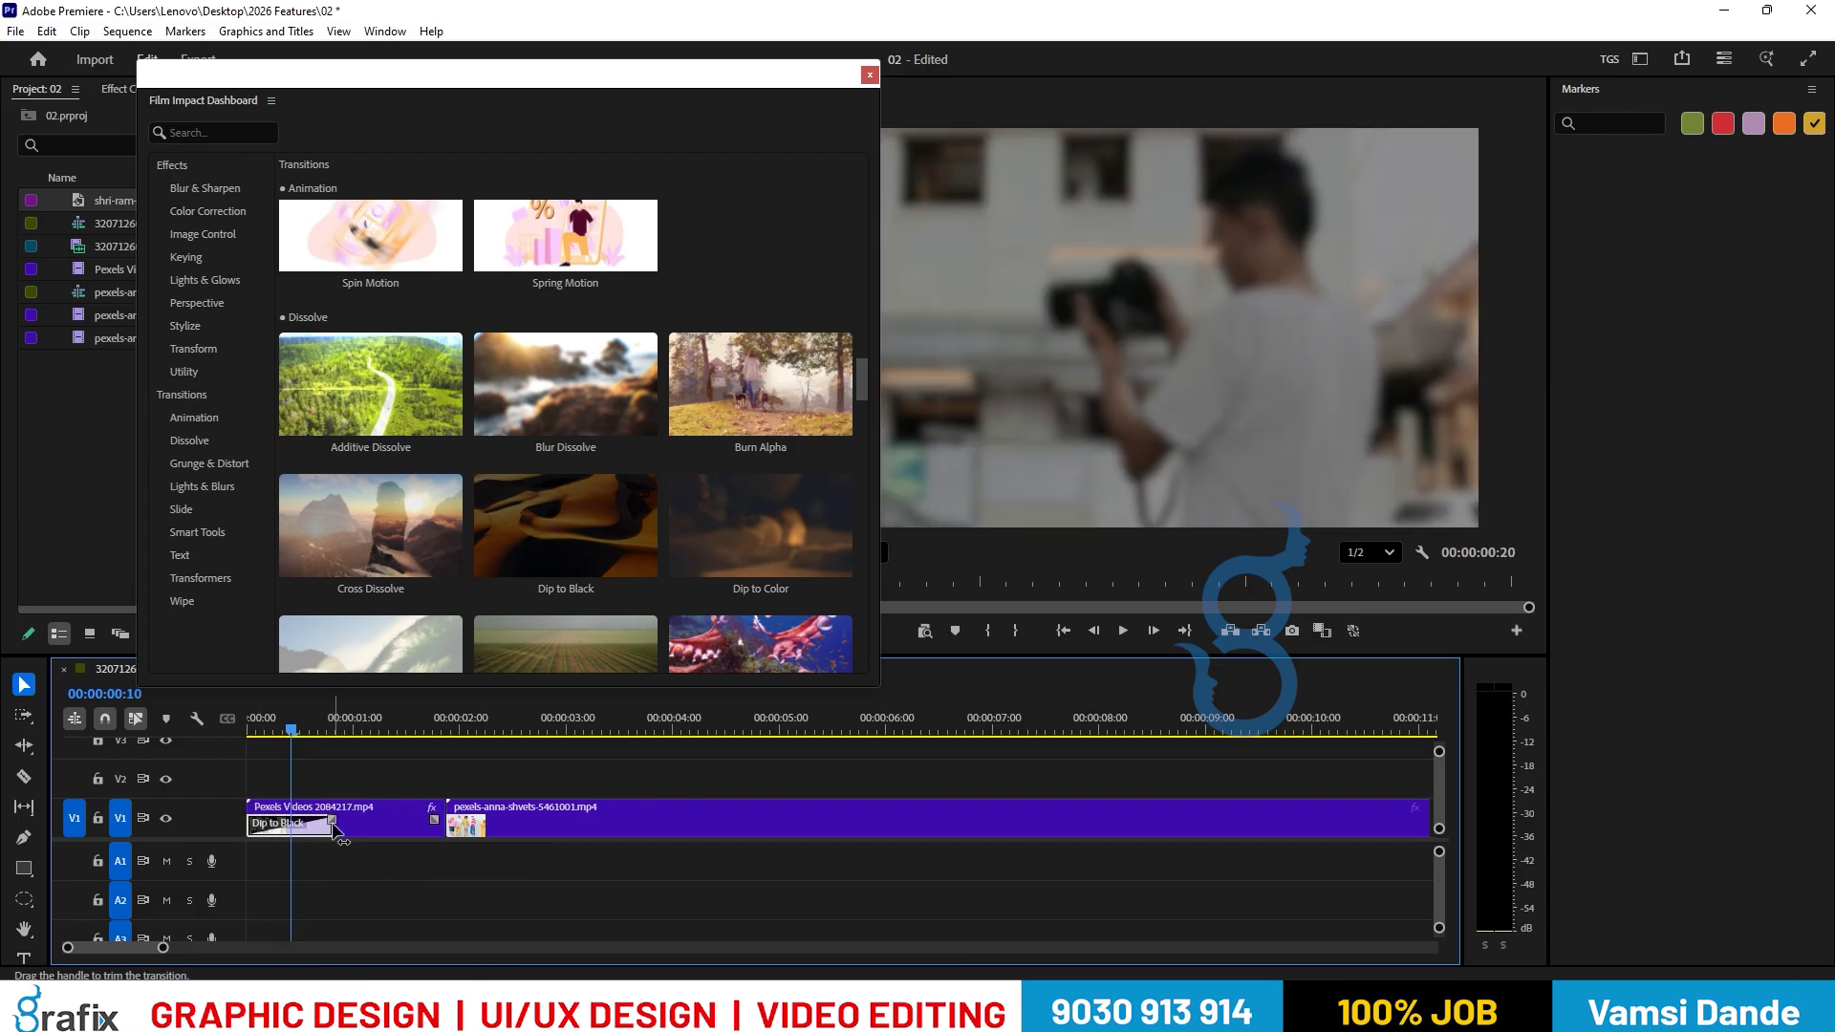
left_click_drag(336, 824, 342, 831)
Try to apply the Burn Alpha and Cross Dissolve transitions to the second V1 clip.
left_click(508, 824)
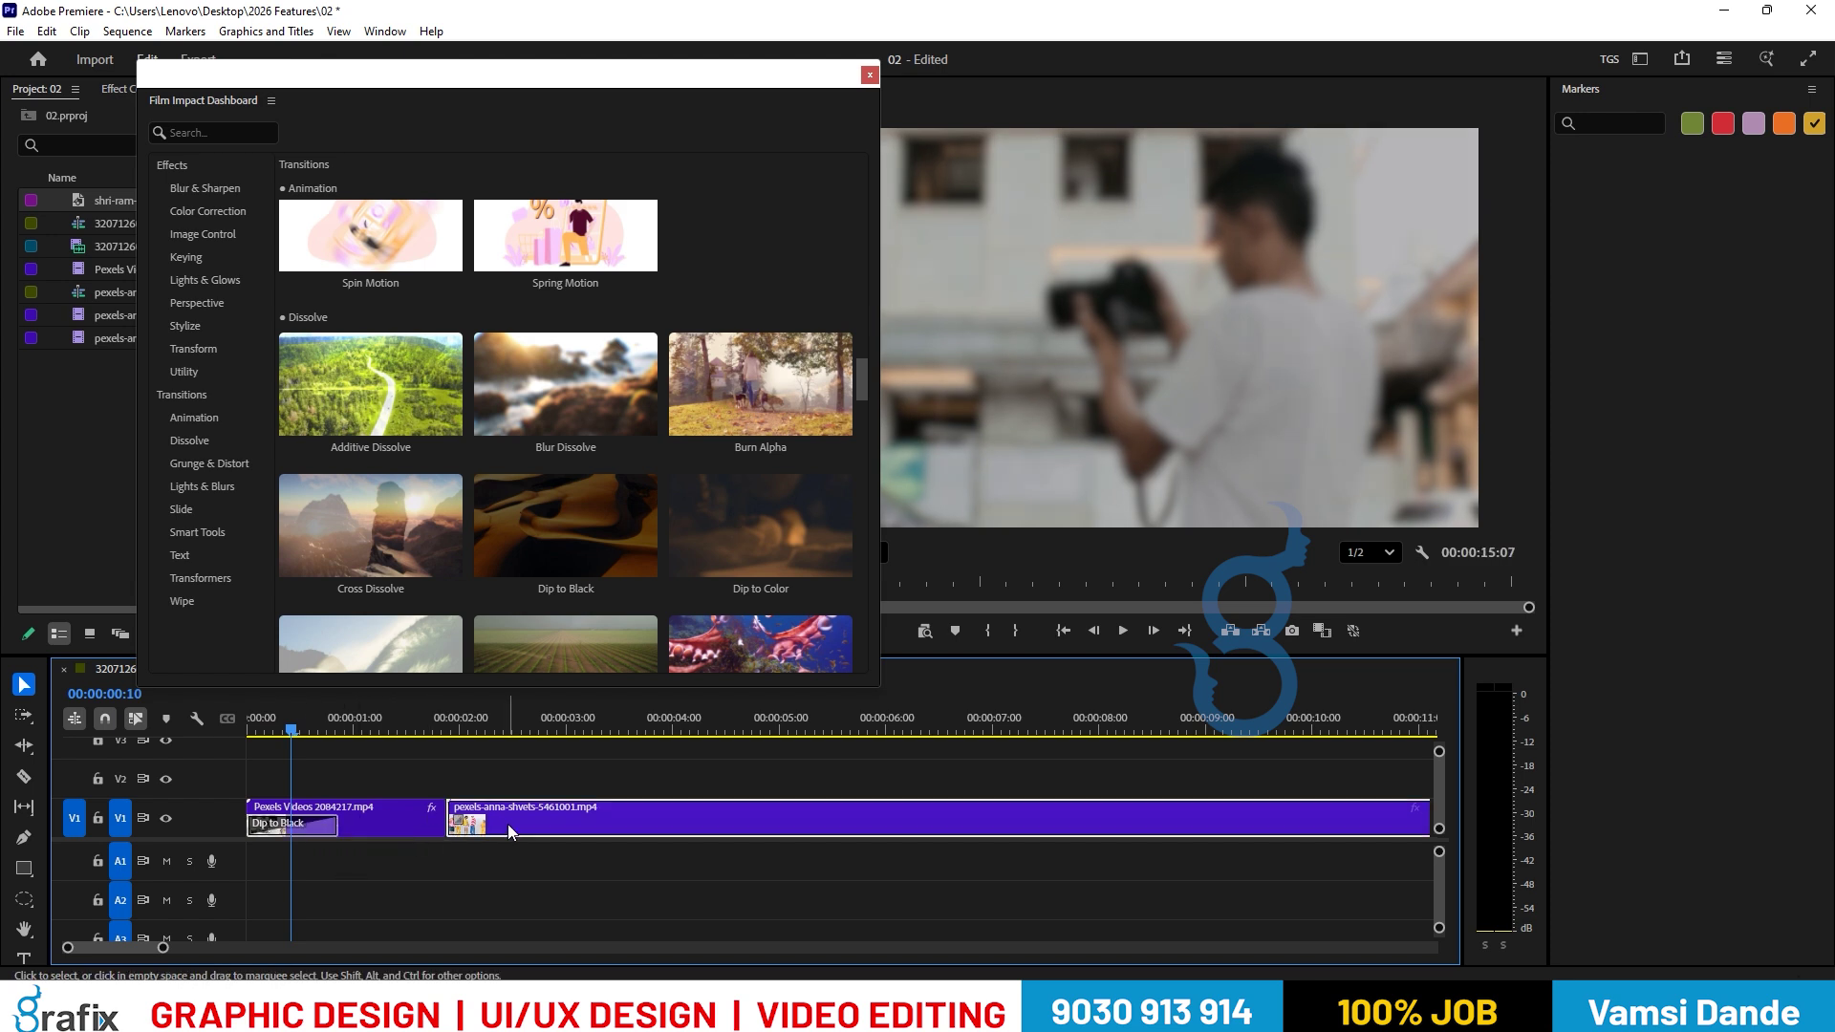
mouse_move(778, 547)
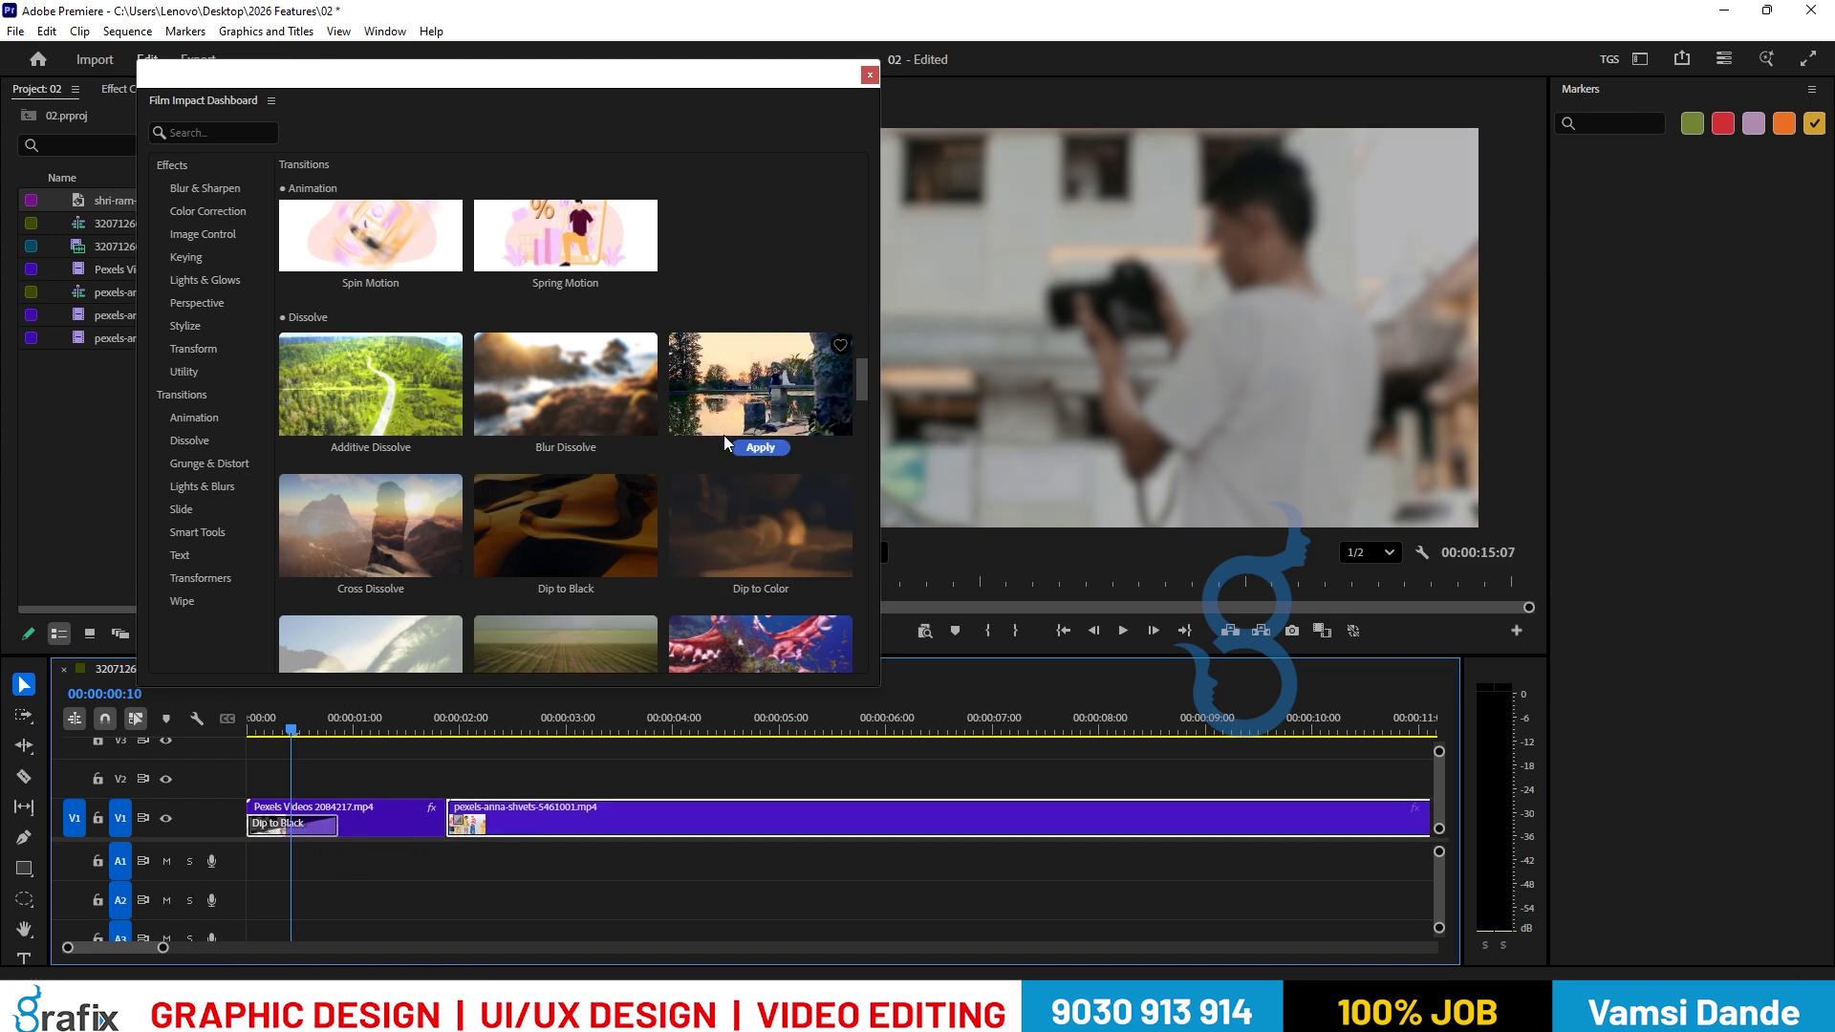
left_click(777, 448)
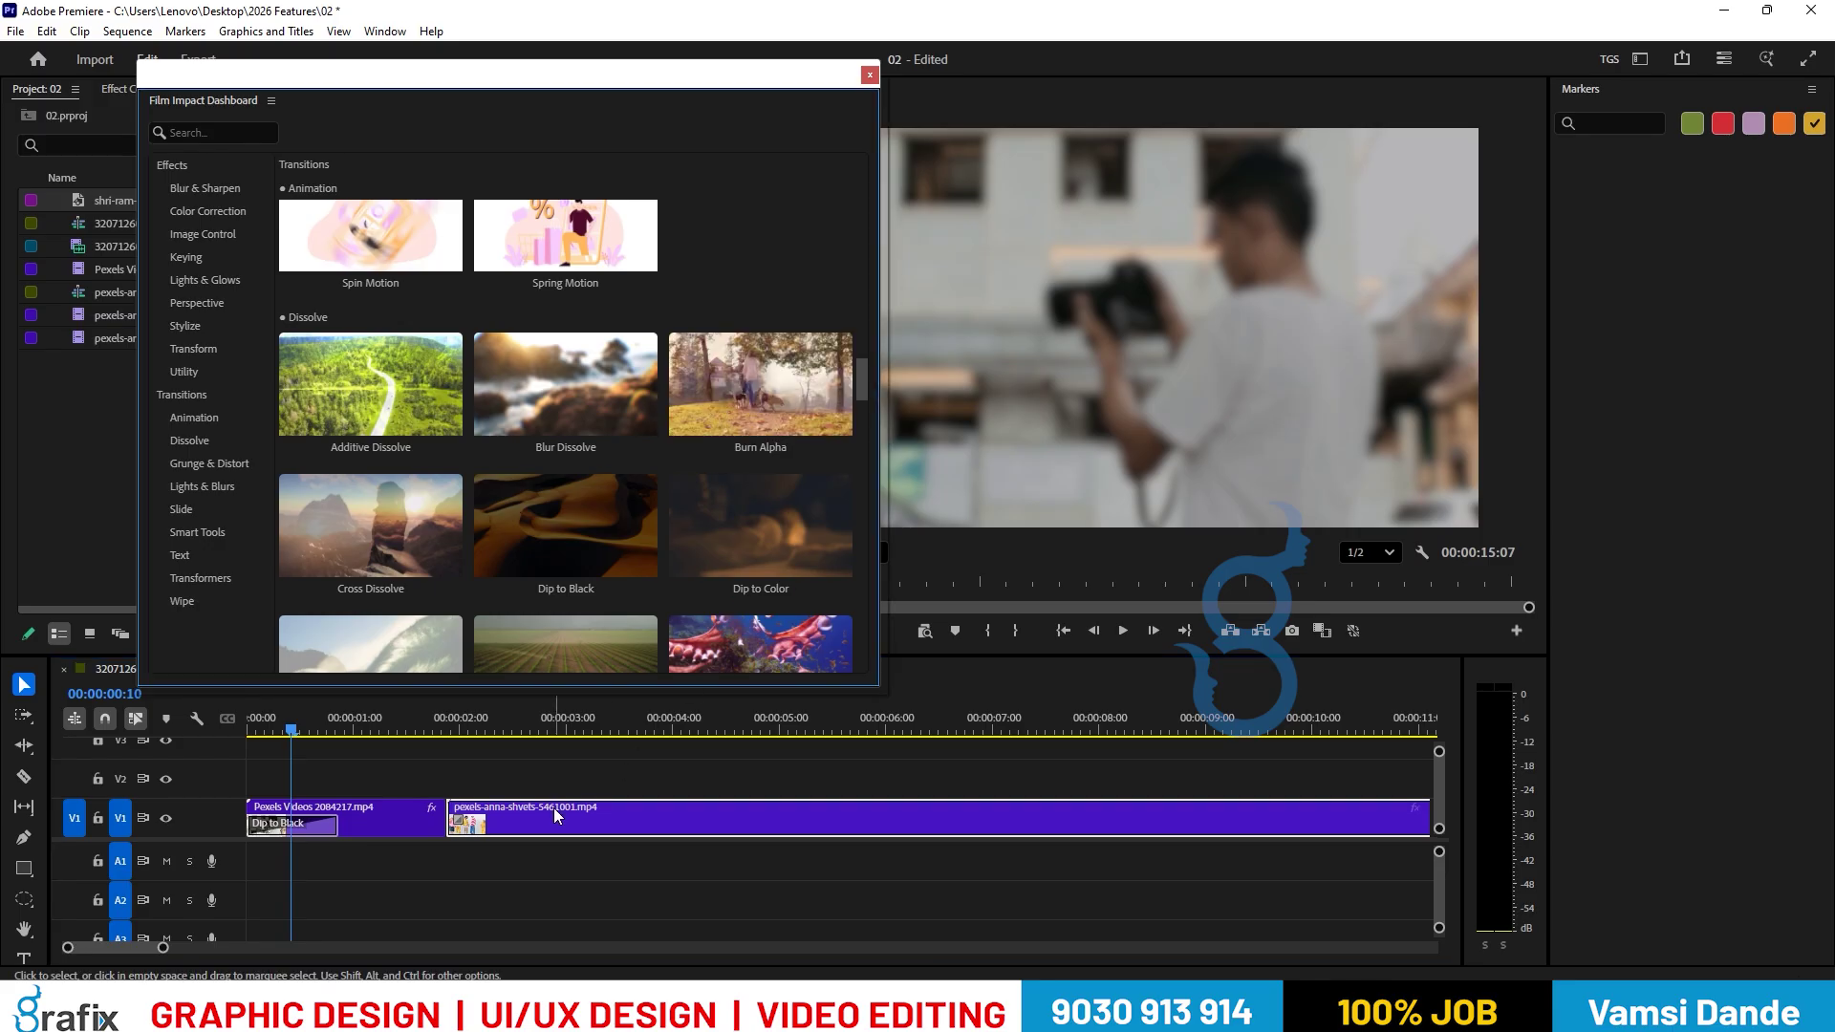
mouse_move(761, 447)
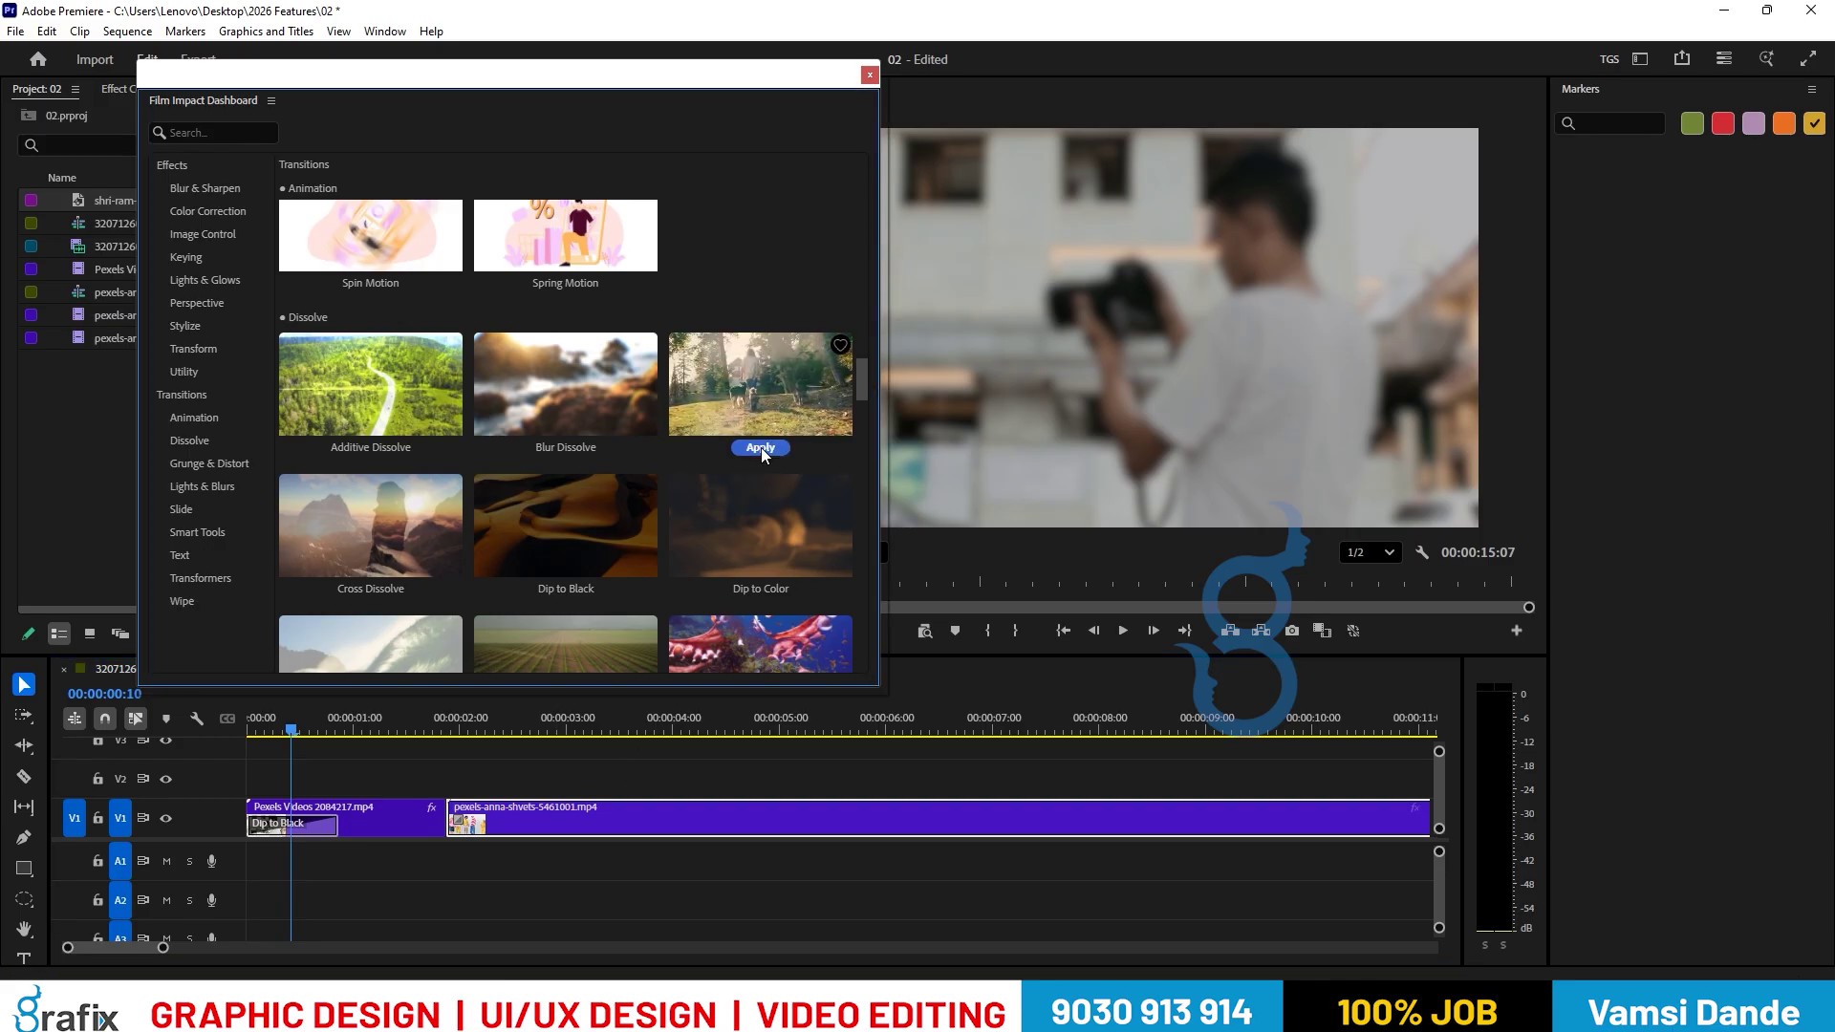
left_click(560, 830)
left_click(469, 730)
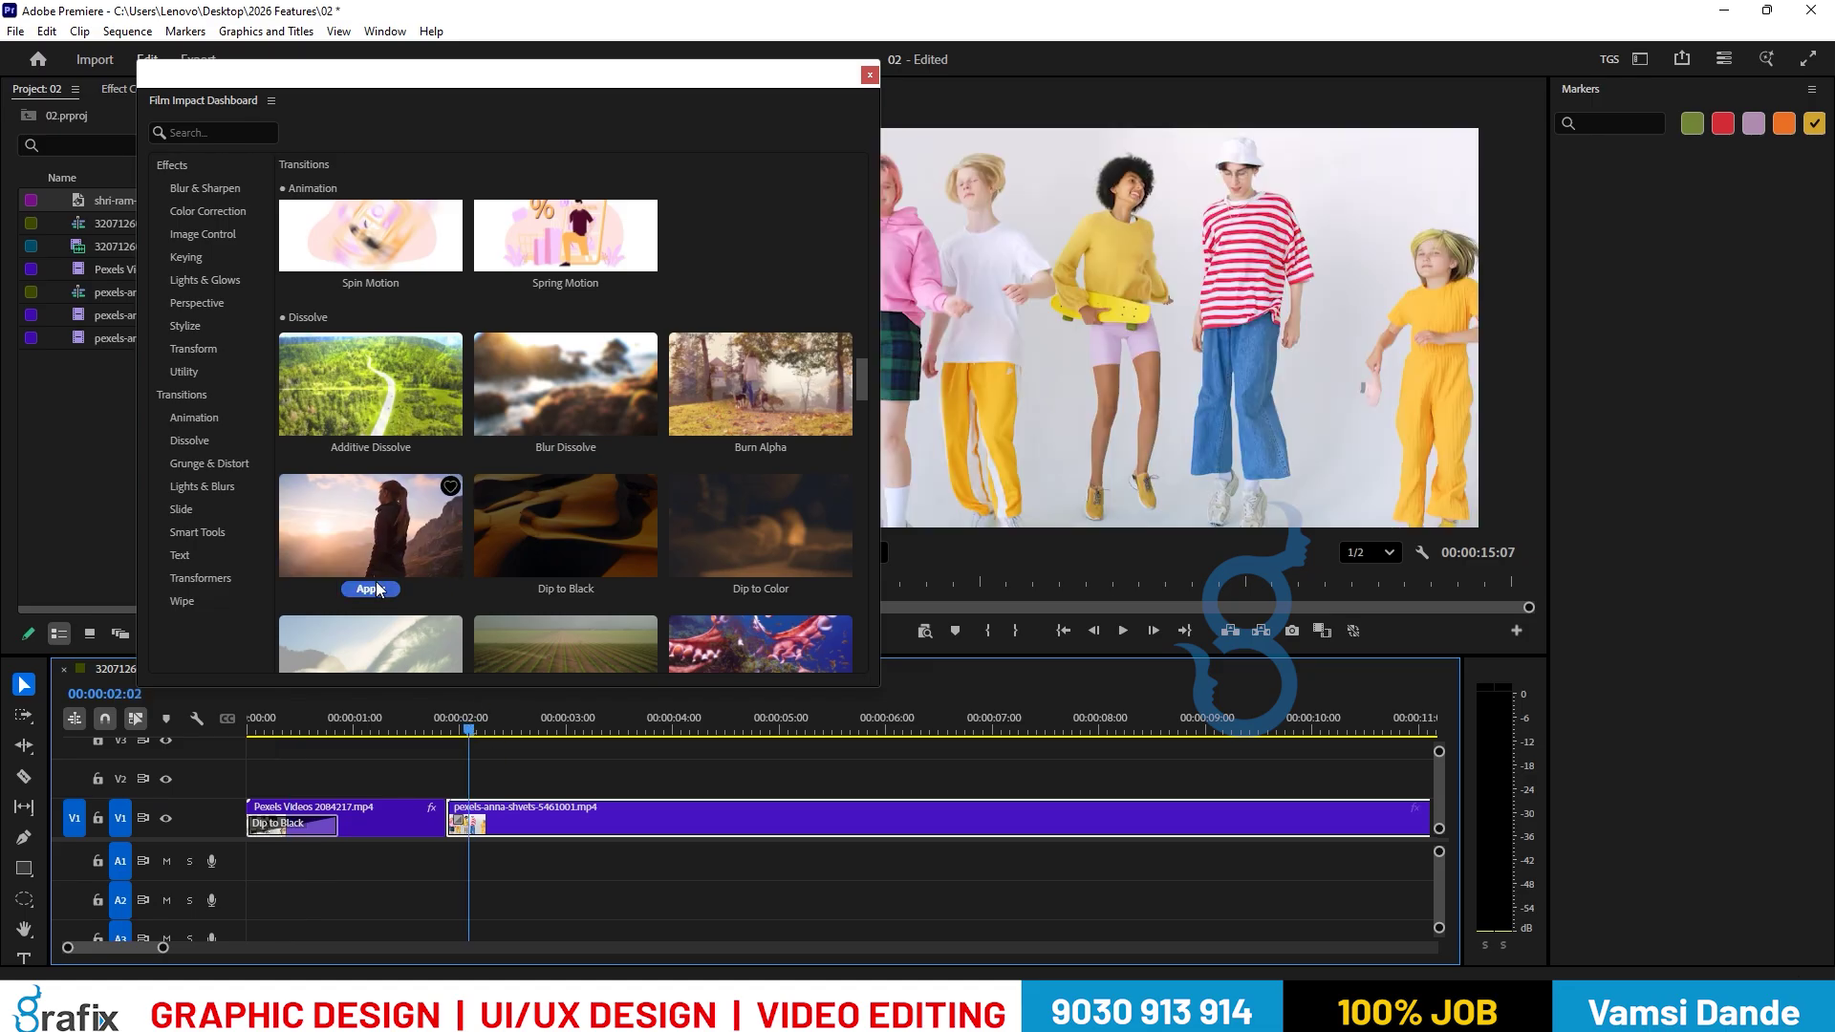
left_click(378, 589)
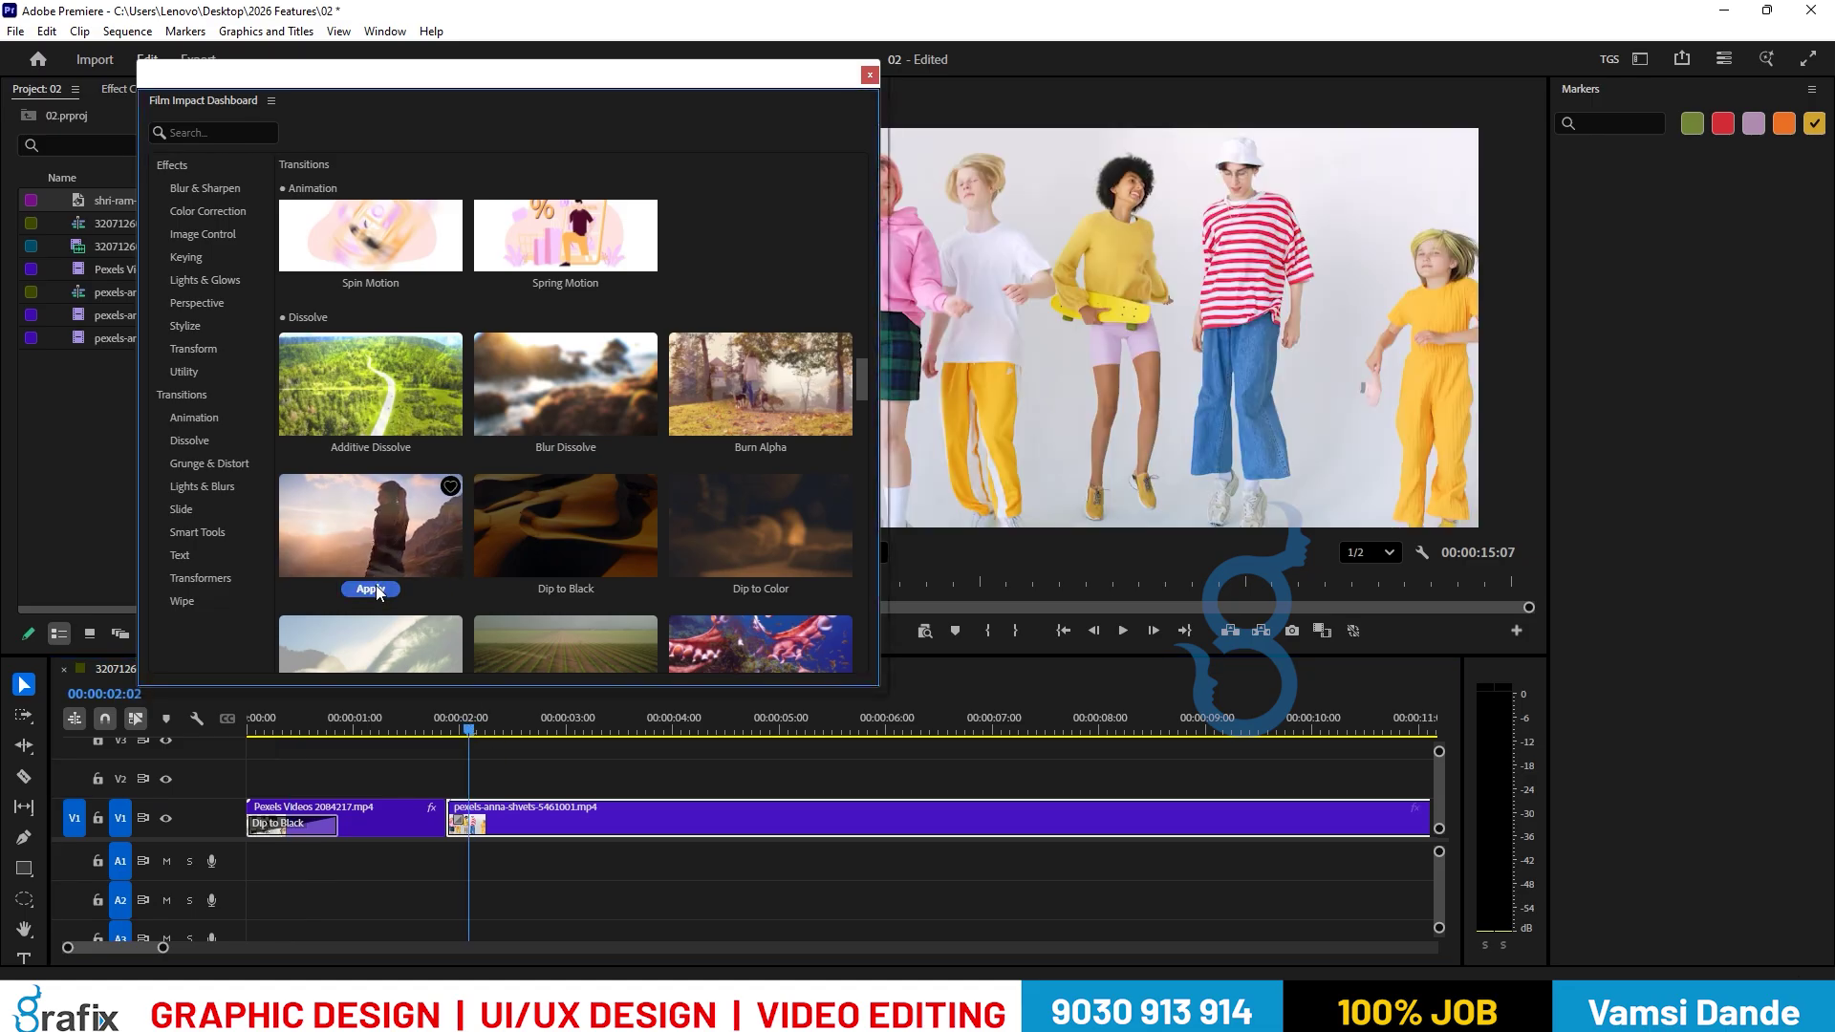
Split the second V1 clip at about 00:00:03:08 and select the part after the cut.
scroll(547, 816, "down", 1)
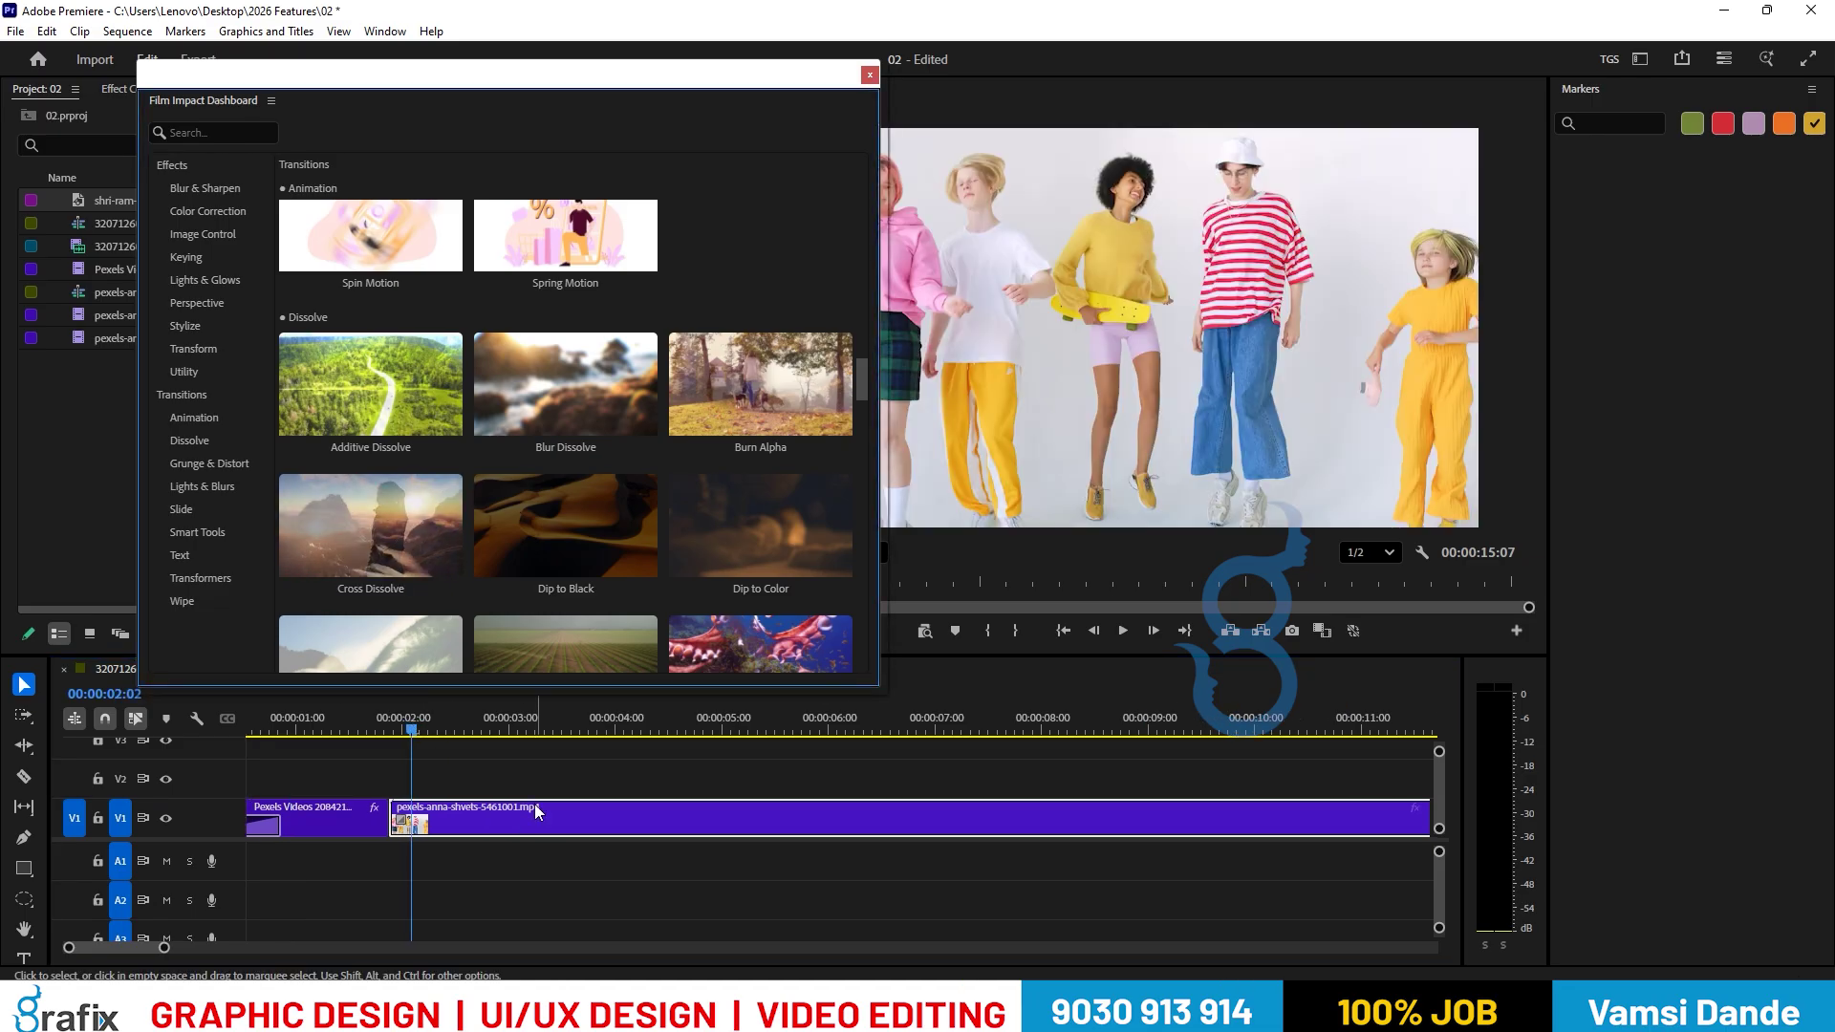
scroll(538, 630, "down", 5)
scroll(504, 645, "up", 1)
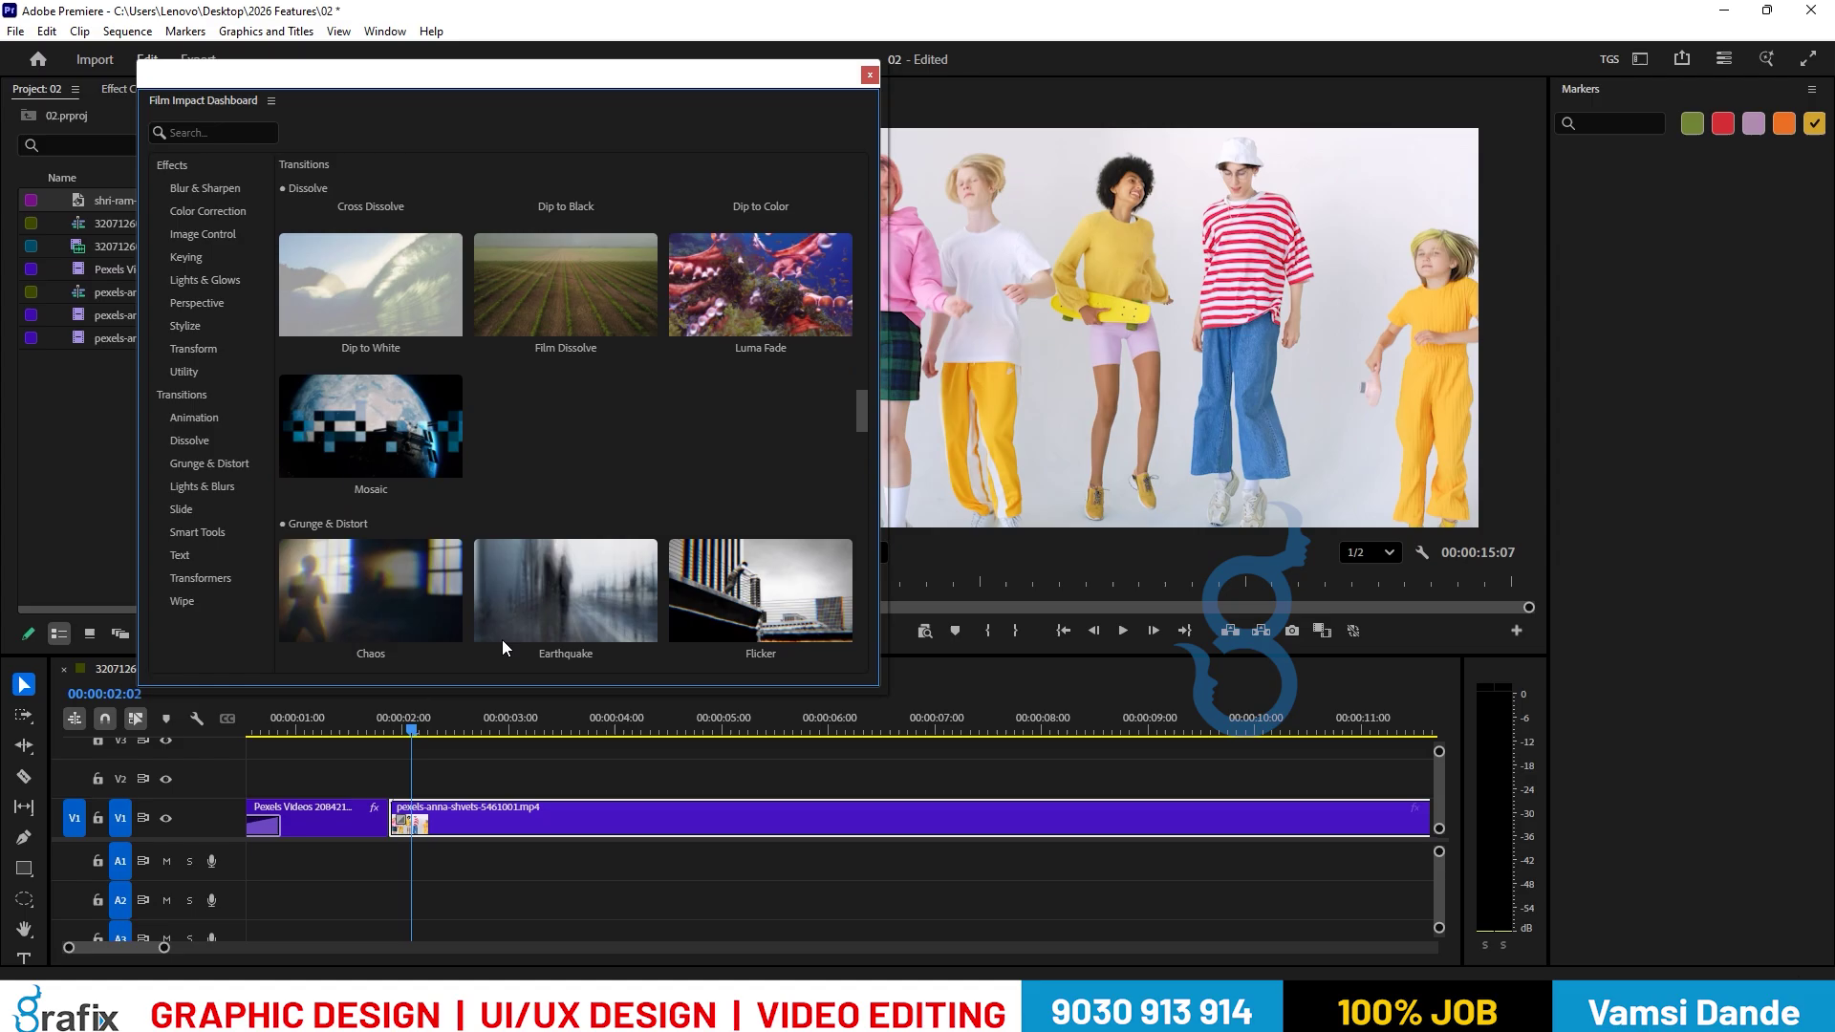
mouse_move(502, 639)
mouse_move(439, 355)
left_click(482, 818)
key("c")
left_click(543, 824)
key("v")
left_click(623, 833)
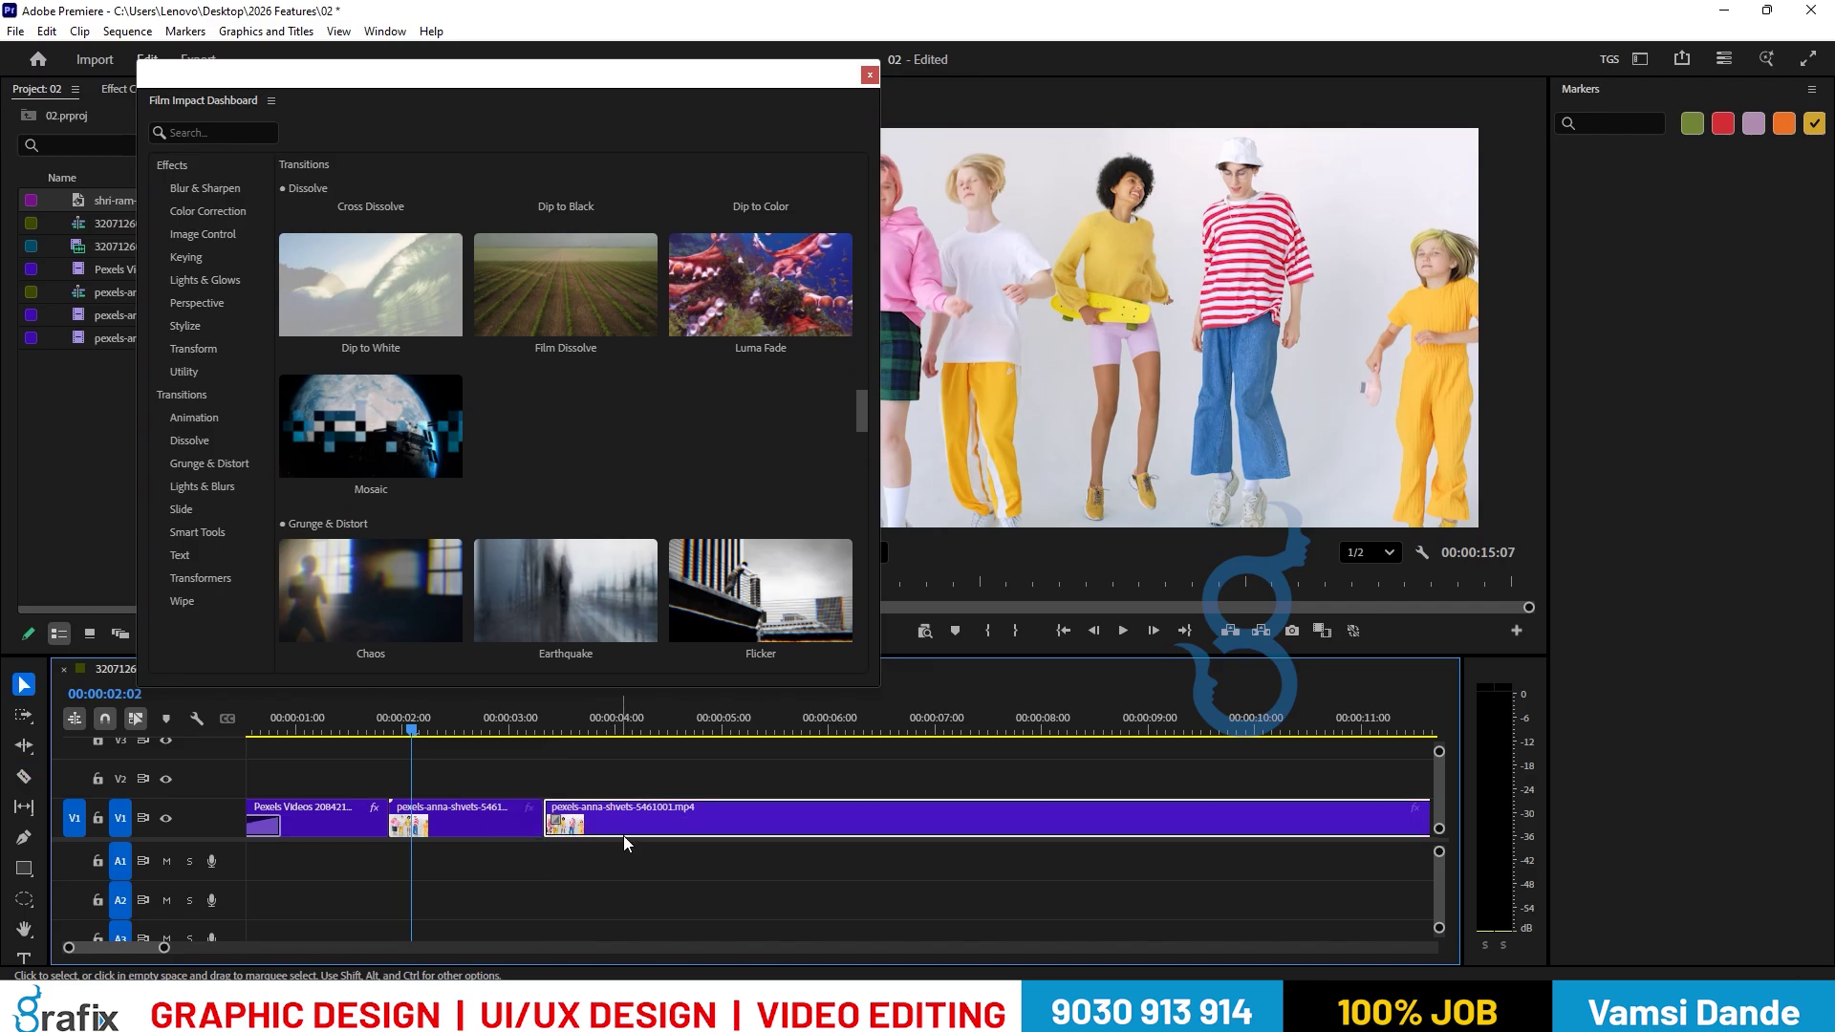
key("Delete")
left_click(467, 817)
scroll(411, 572, "down", 2)
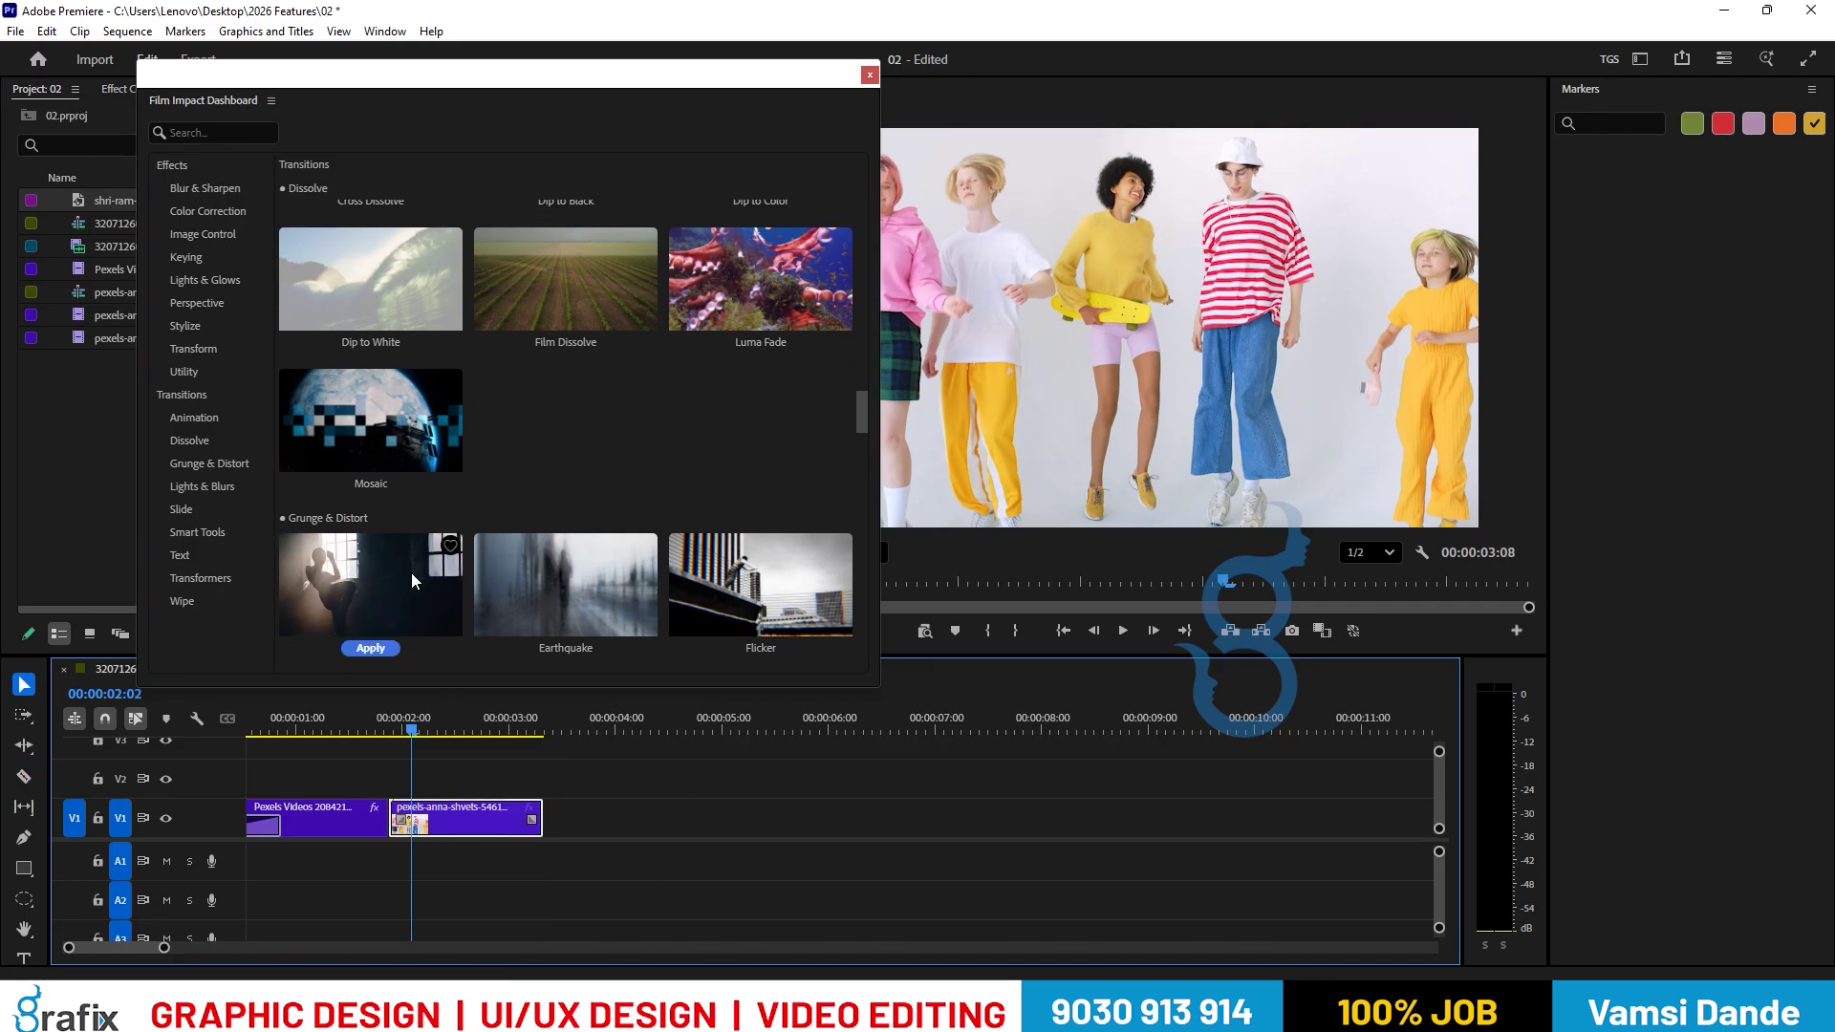
mouse_move(422, 598)
key("ctrl+z")
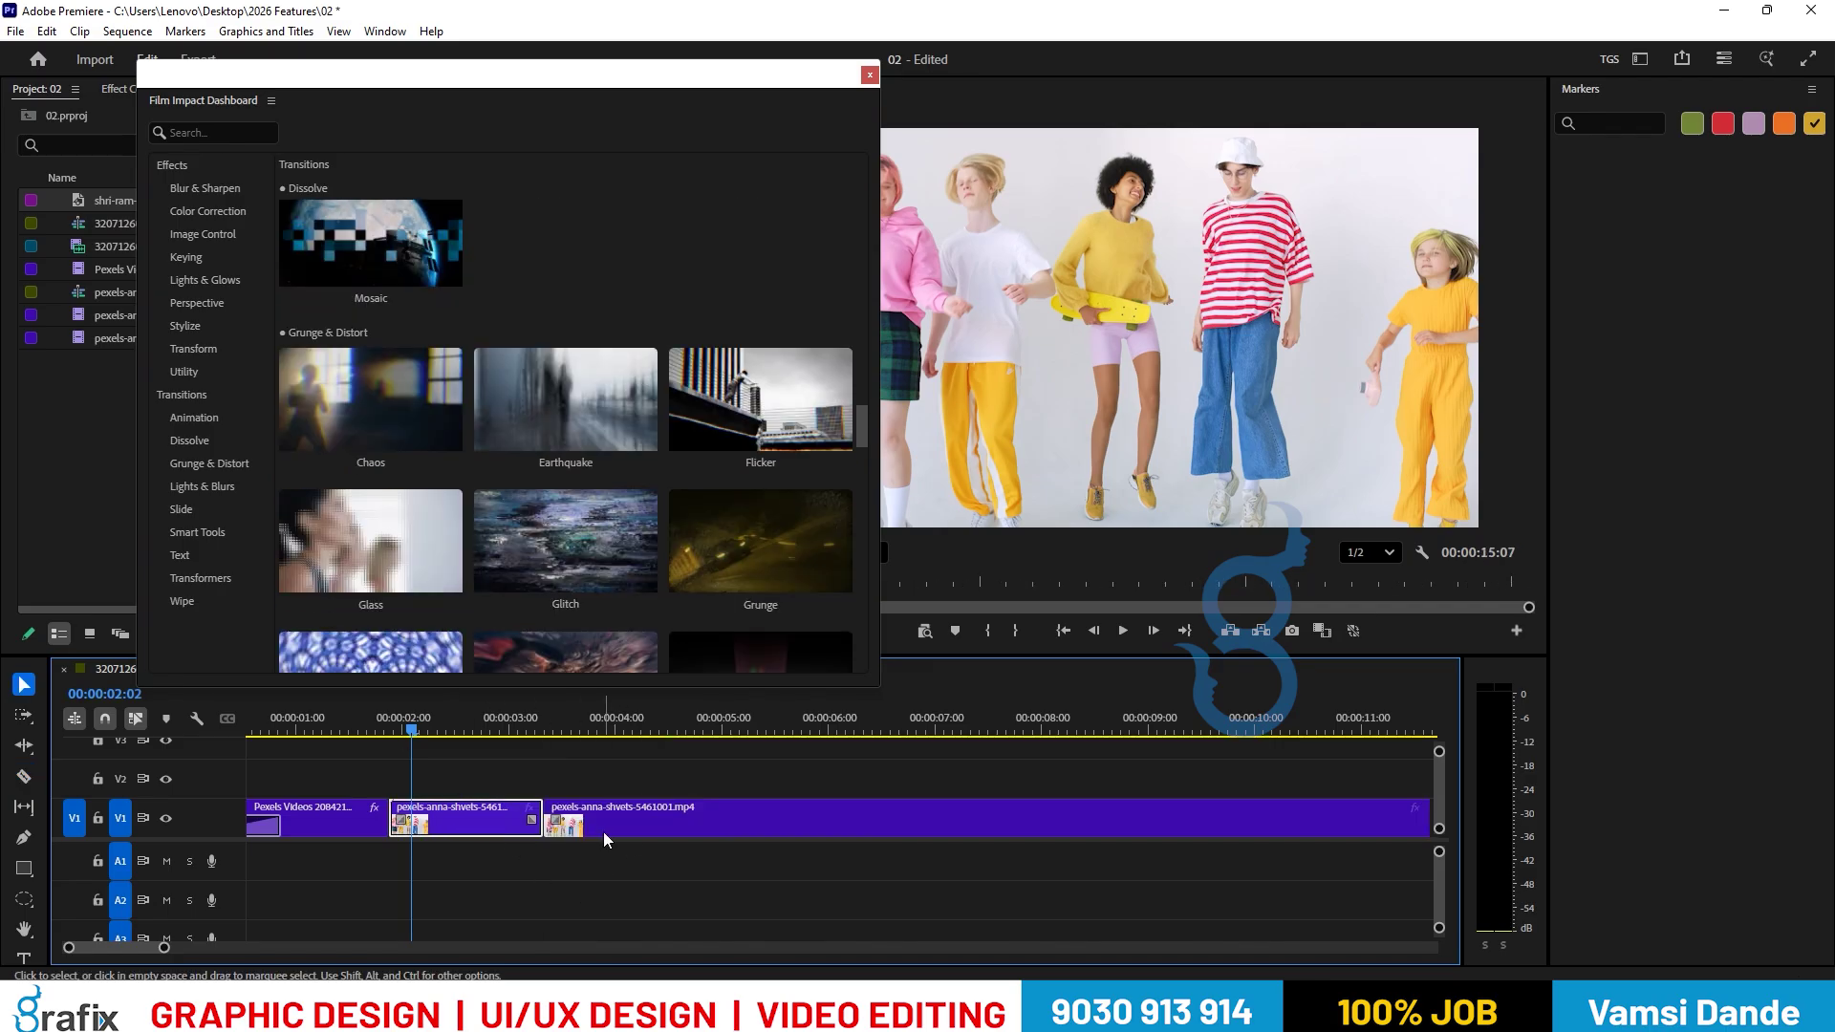
Delete the short part before the cut and move the remaining clip against the end of the first V1 clip.
key("Delete")
left_click_drag(650, 816, 495, 818)
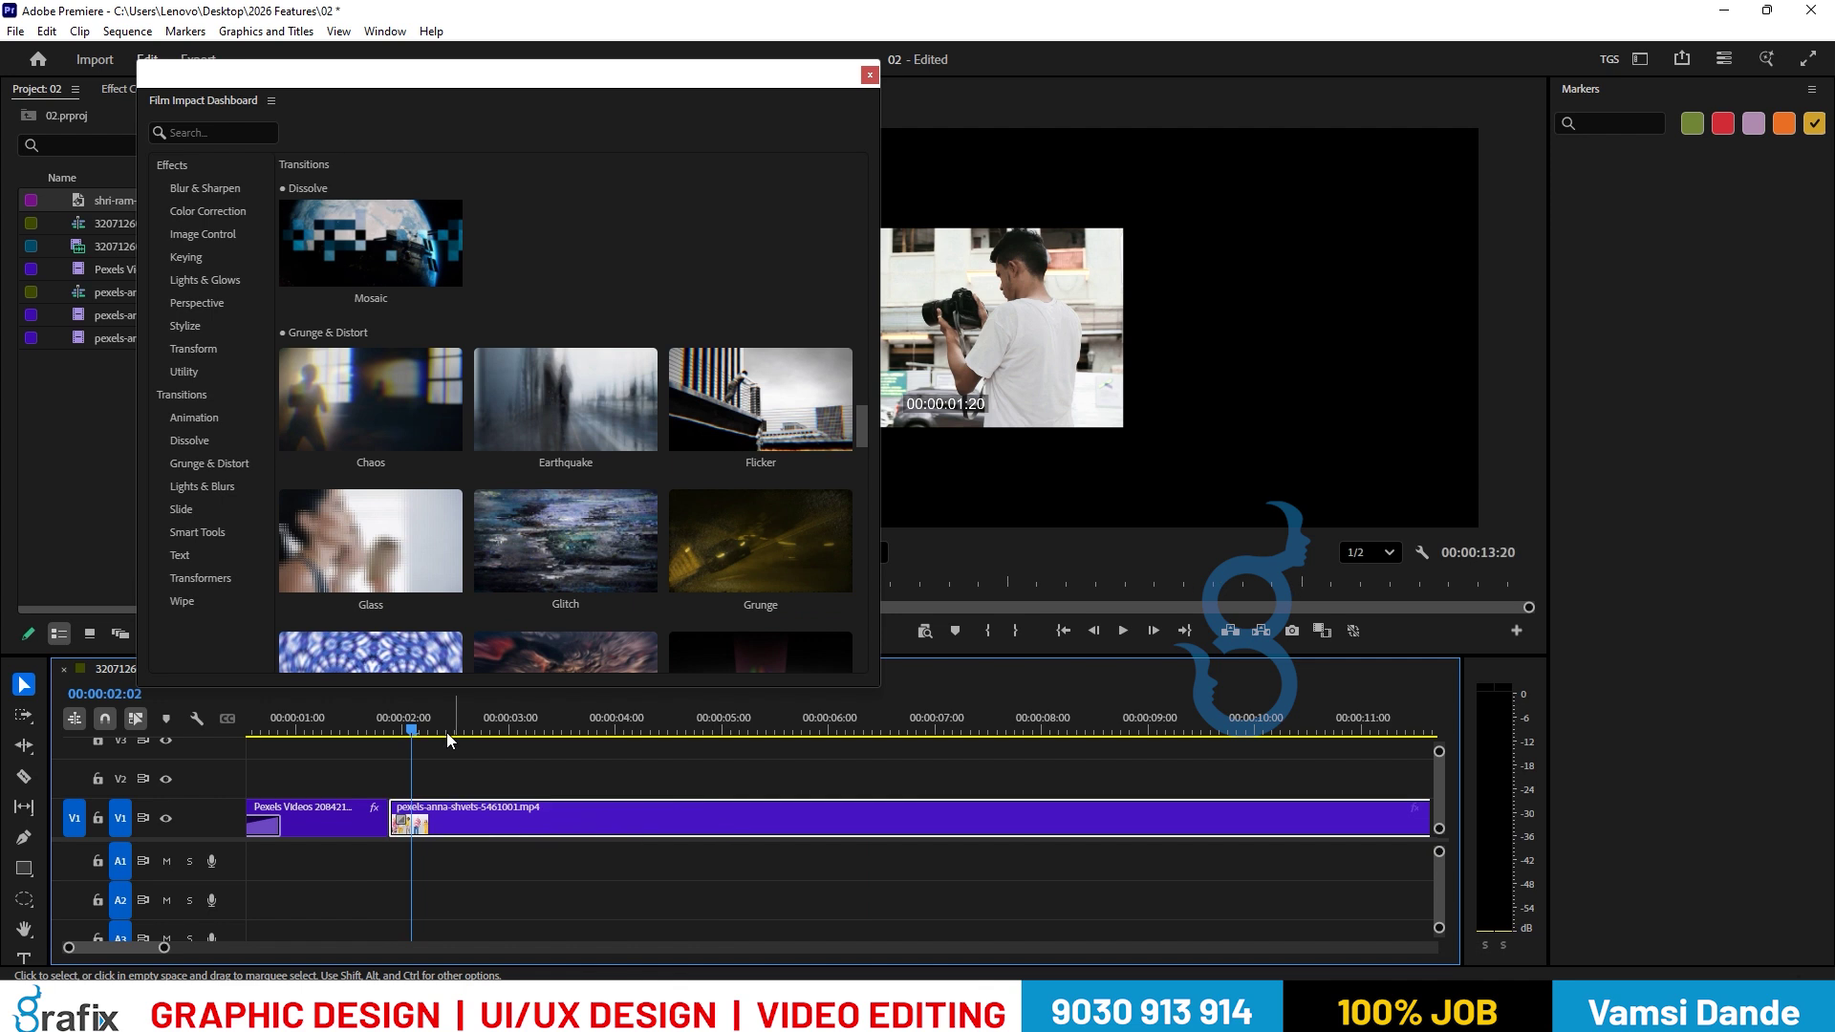
Try to apply the Glass transition to the second V1 clip, with the playhead at its start.
mouse_move(373, 554)
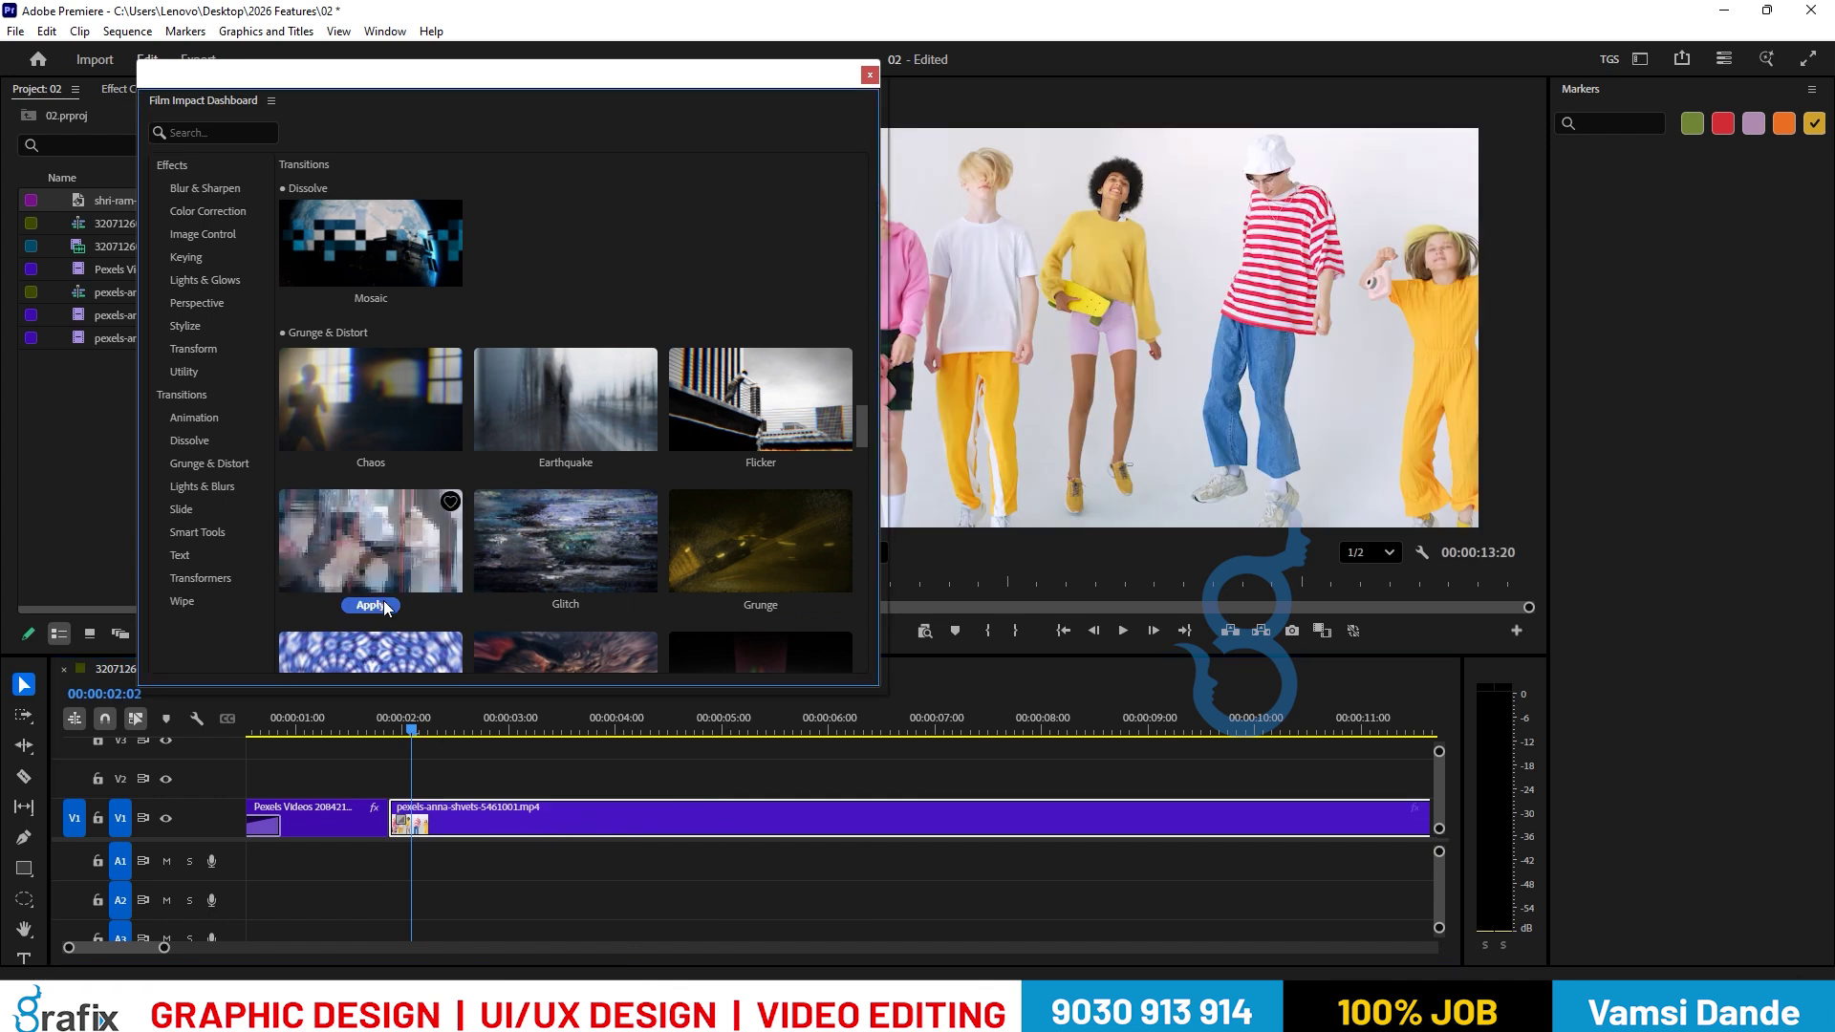
left_click_drag(411, 734, 390, 734)
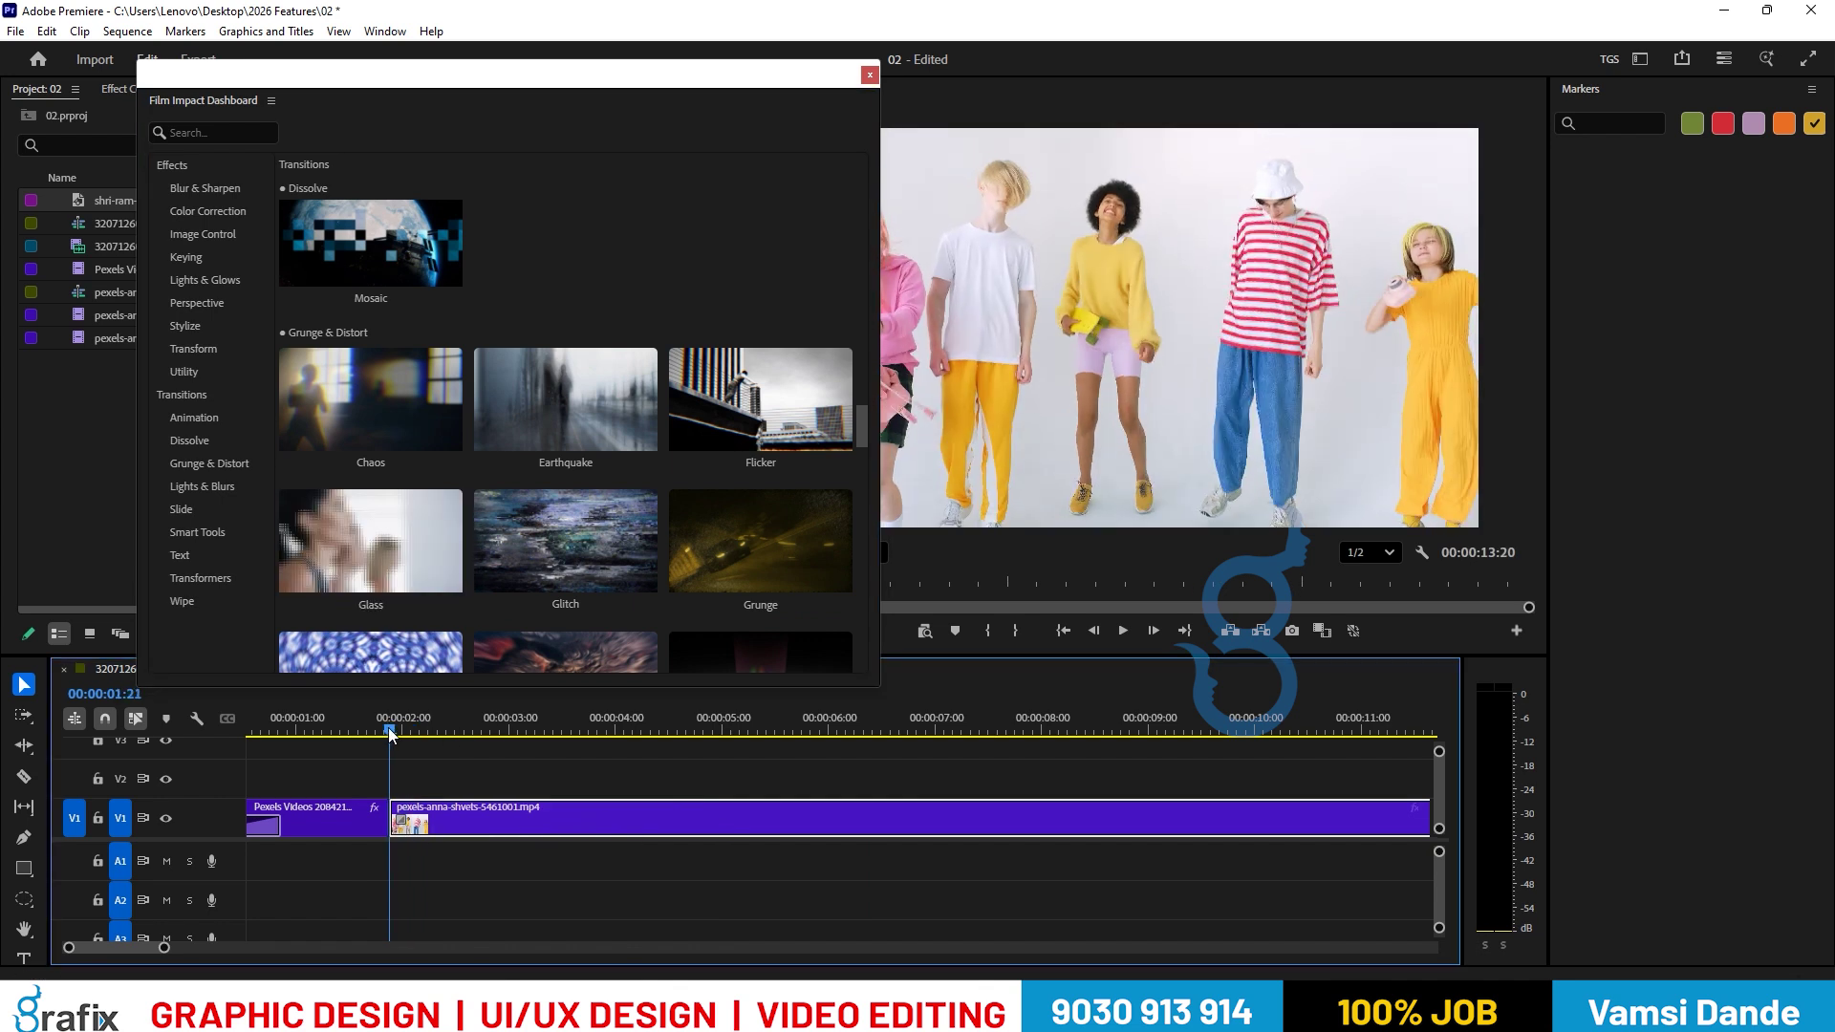
left_click(382, 616)
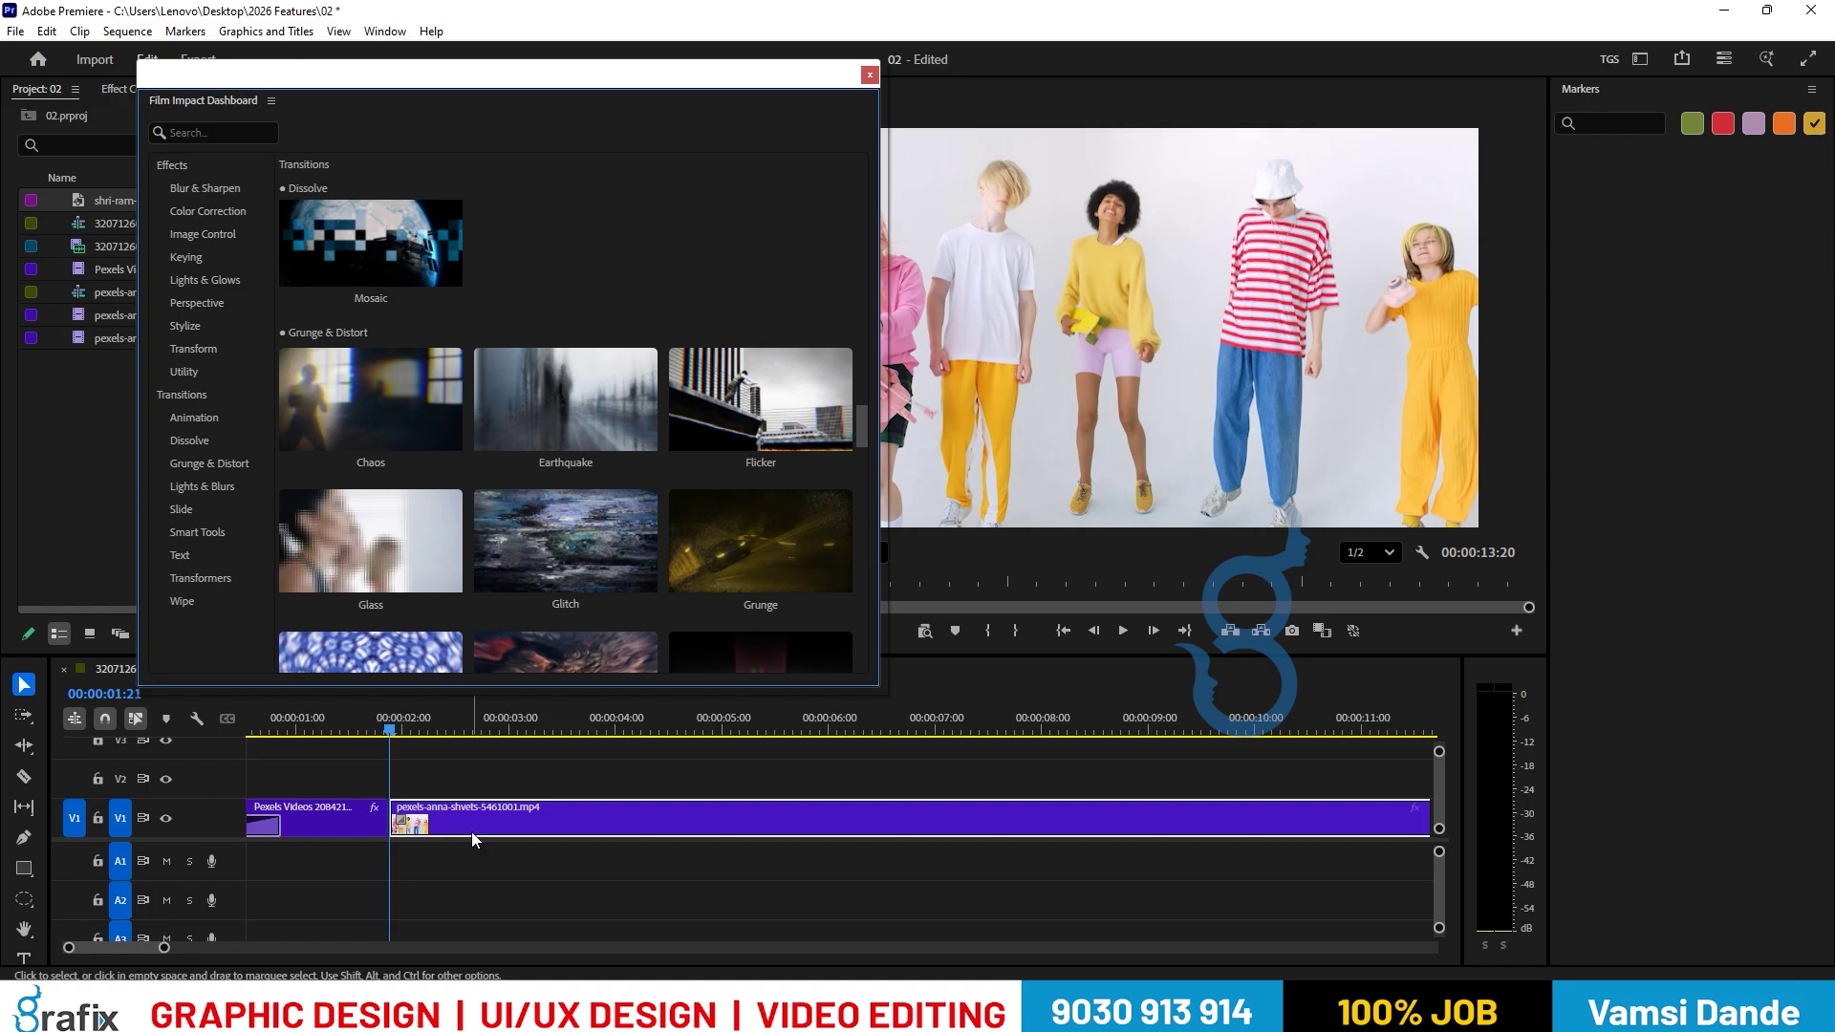
left_click(470, 826)
left_click(376, 611)
left_click(425, 818)
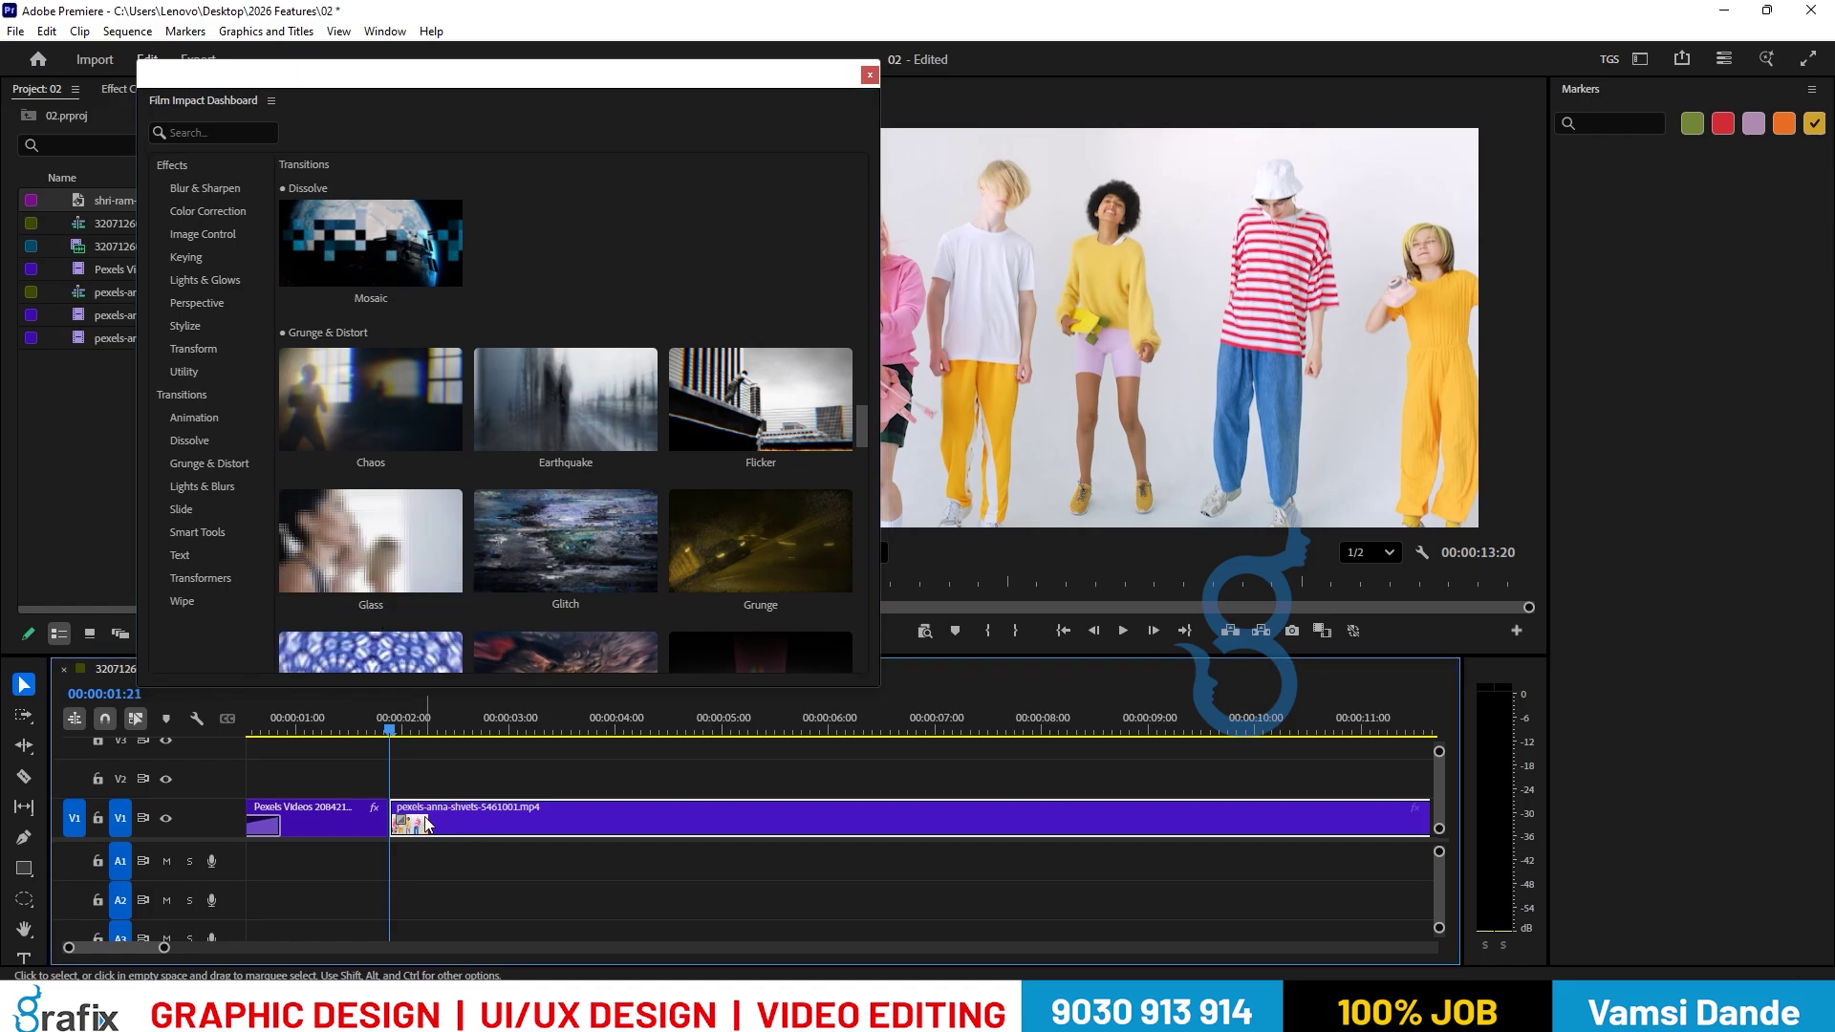
Move the second clip up to V2, apply the Glass transition to its start and play it.
left_click_drag(427, 815, 427, 776)
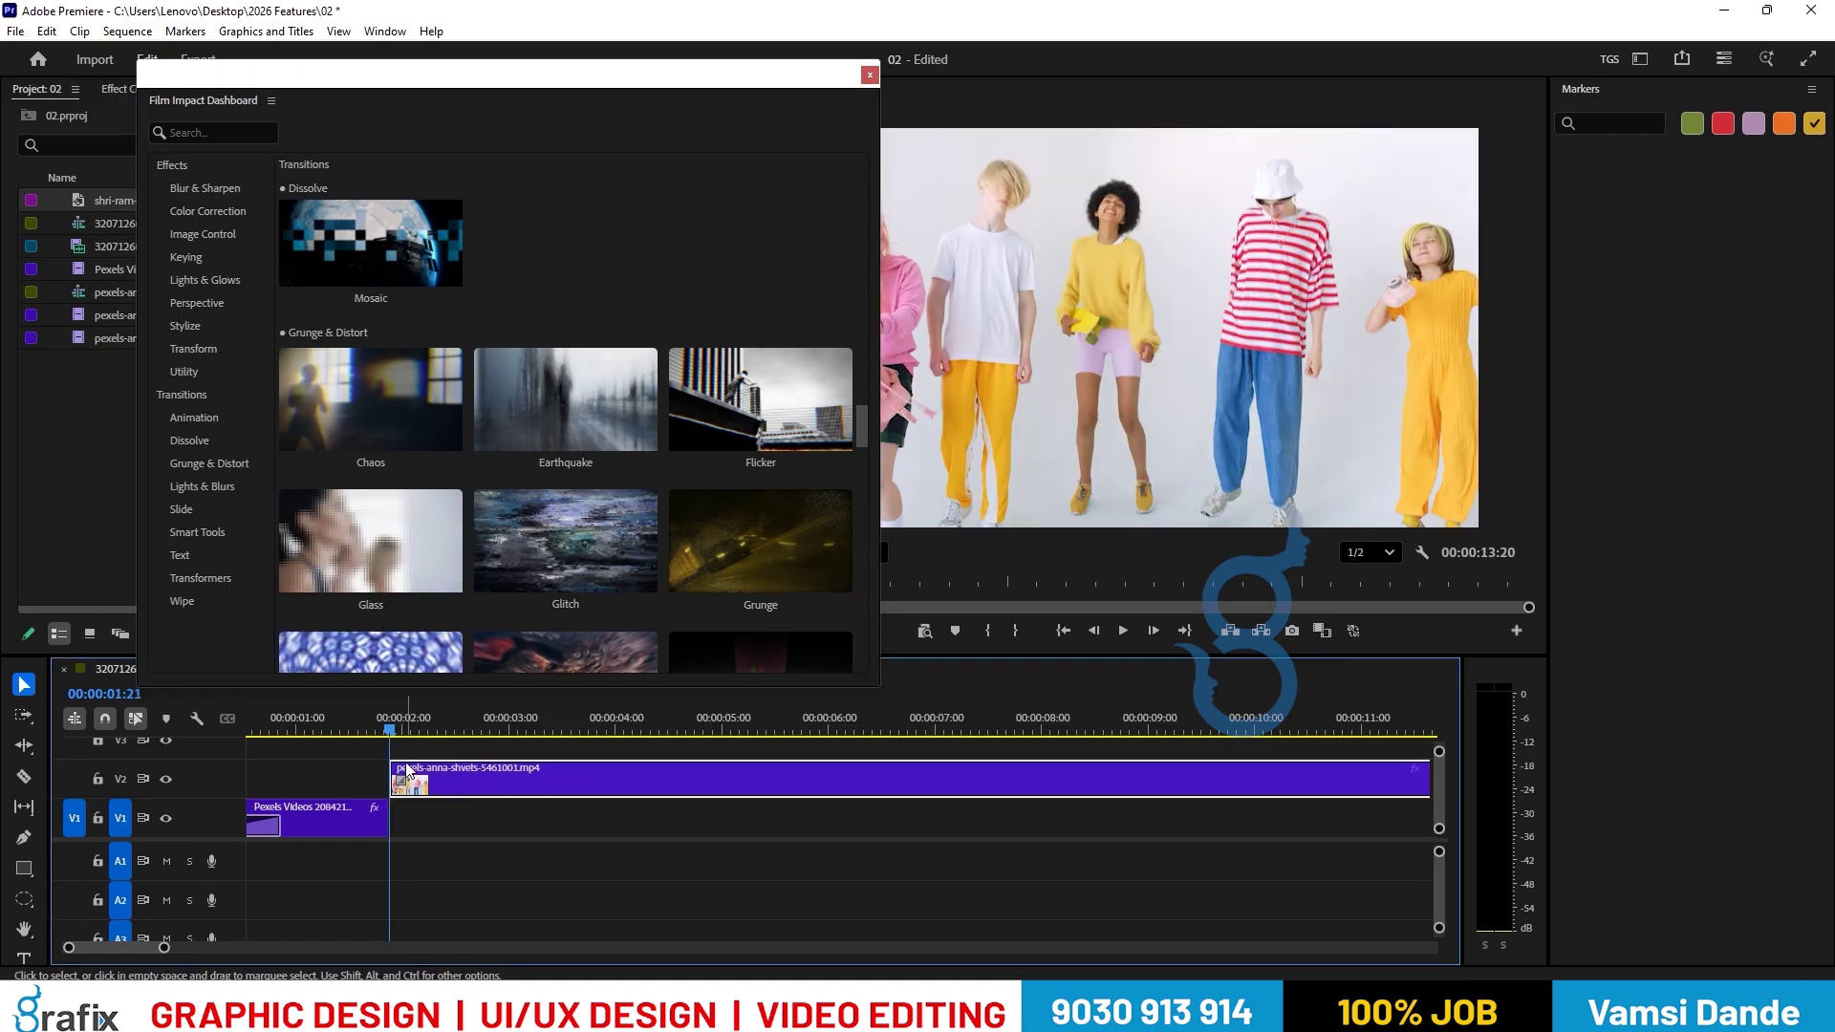
left_click(376, 611)
key("space")
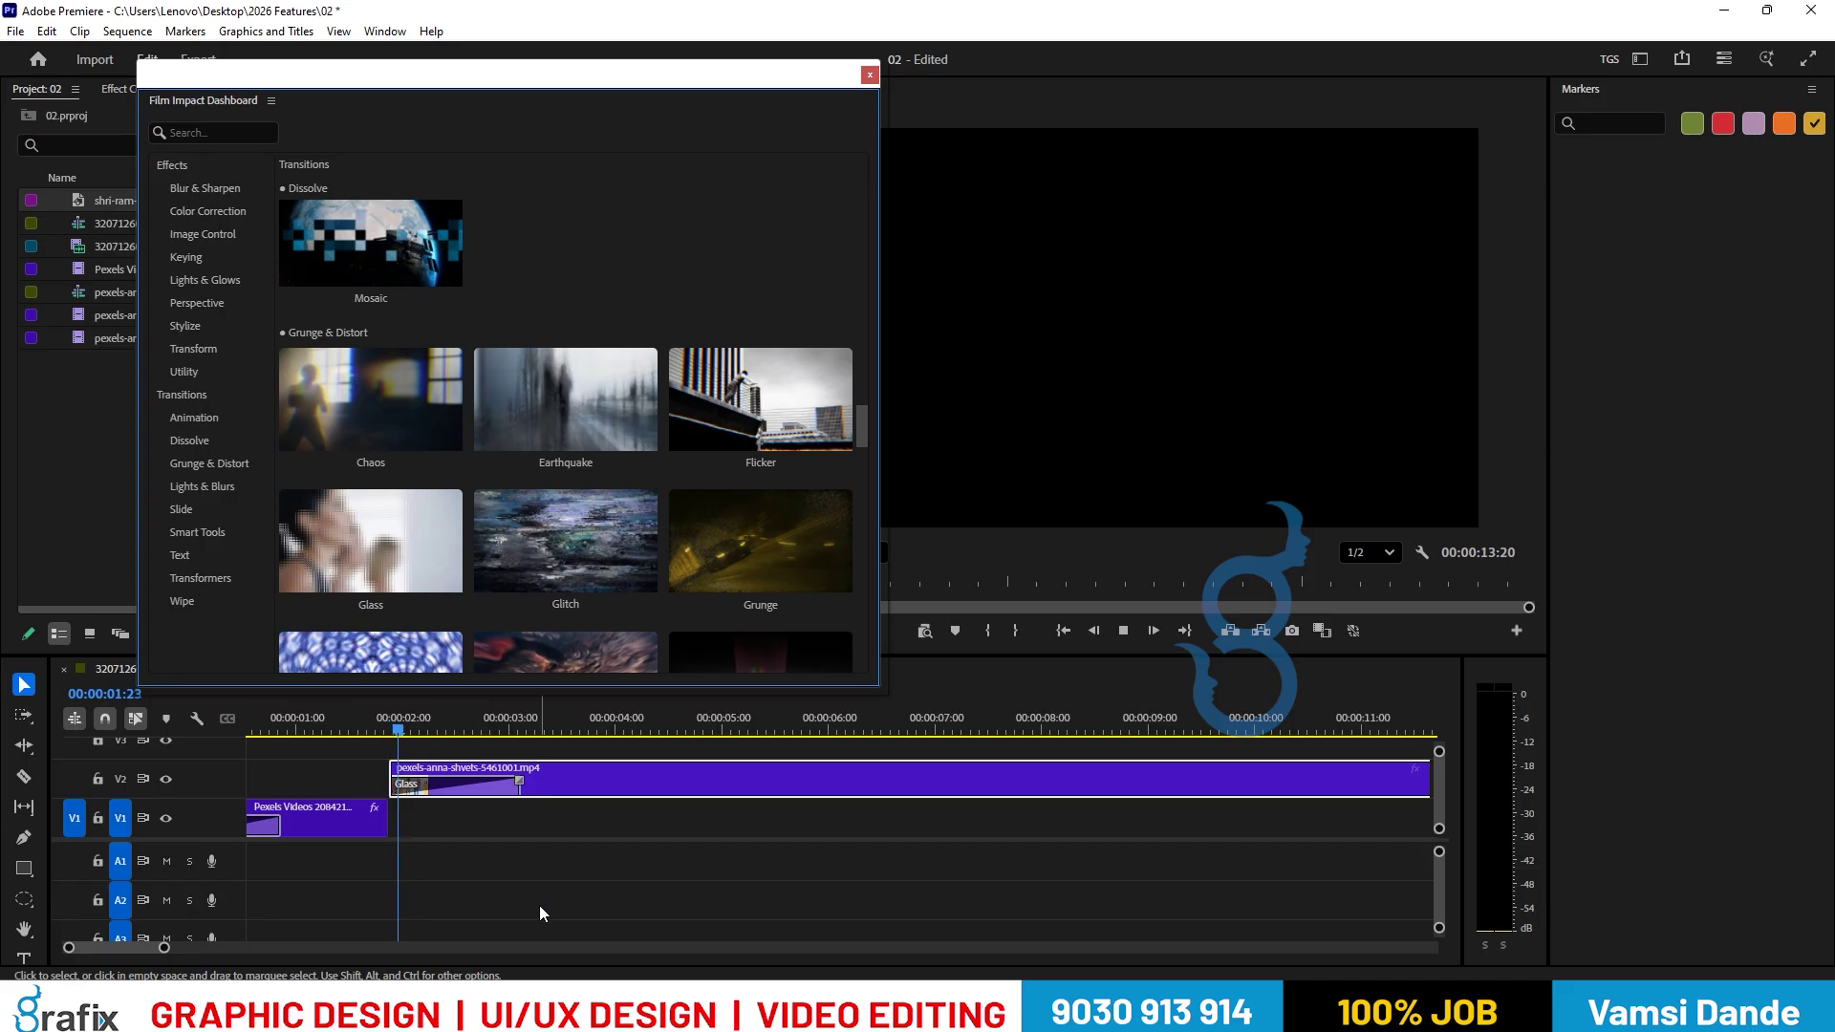
key("space")
Split the V2 clip at 00:00:04:18.
left_click_drag(444, 734, 695, 736)
key("c")
left_click(704, 781)
key("v")
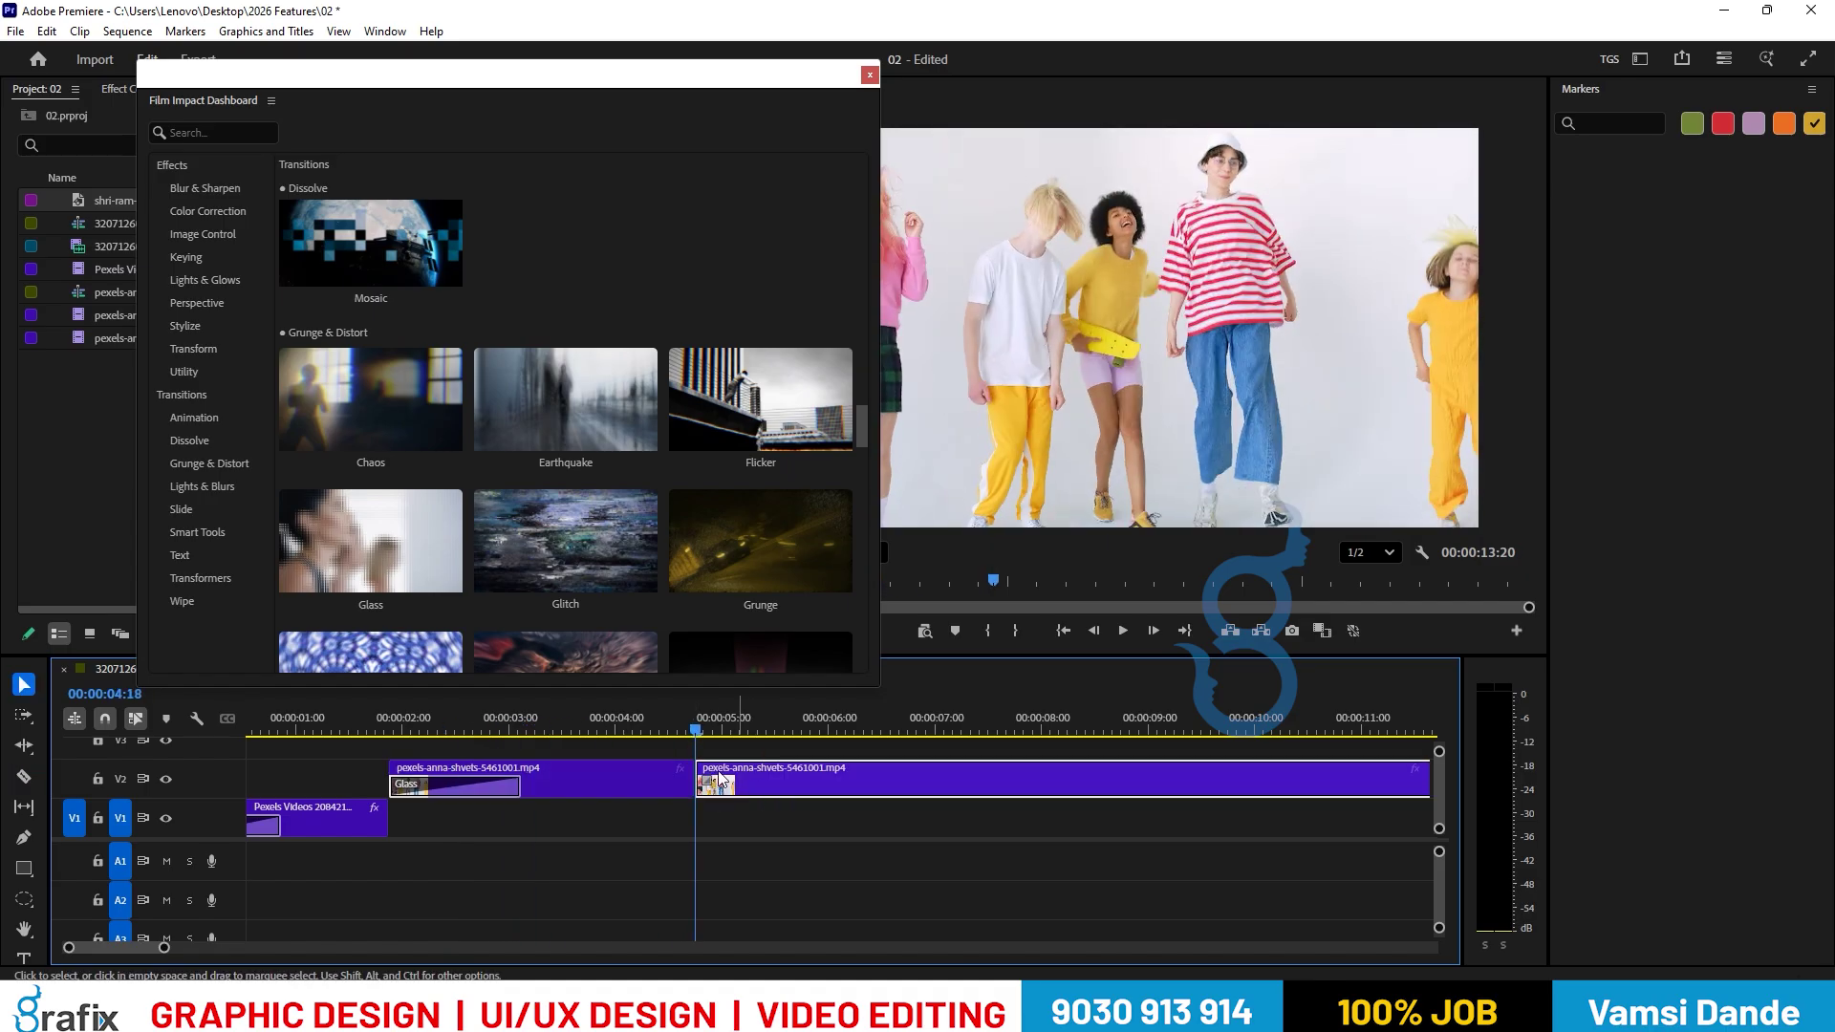
Apply the Glitch transition to the clip part after the 00:00:04:18 cut and play it.
left_click(577, 604)
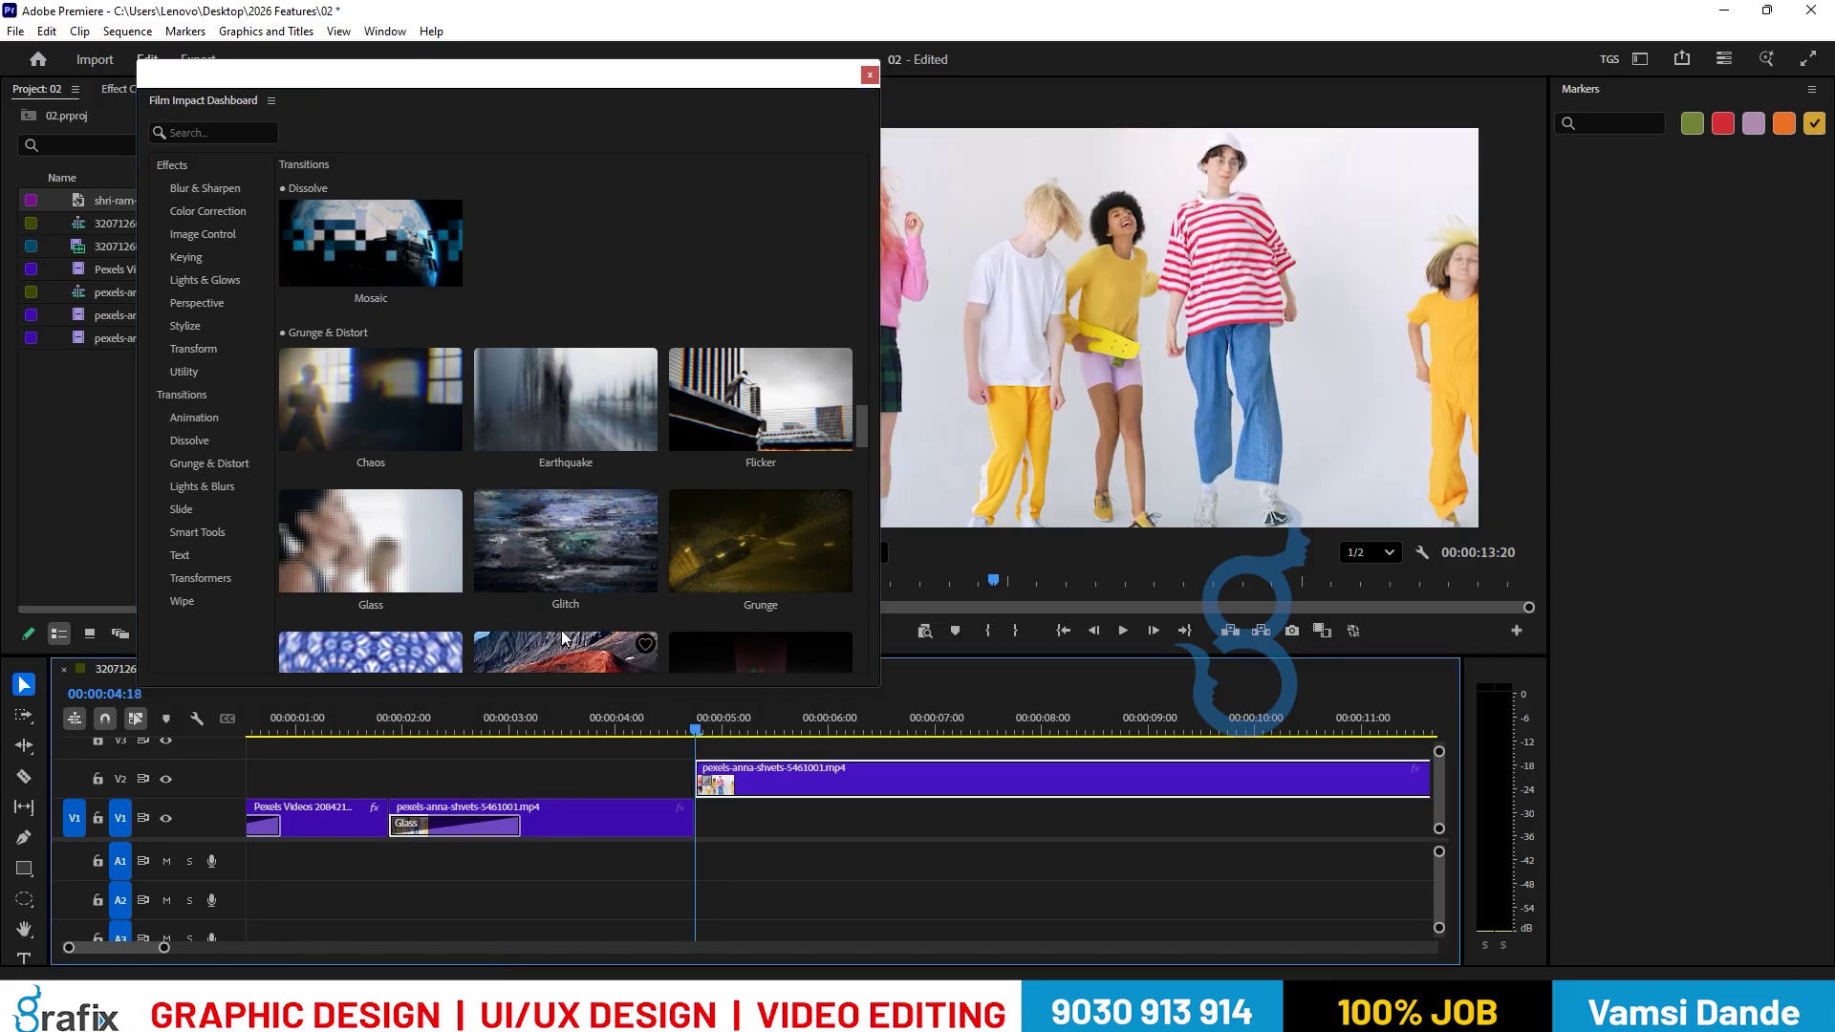
left_click(565, 608)
key("space")
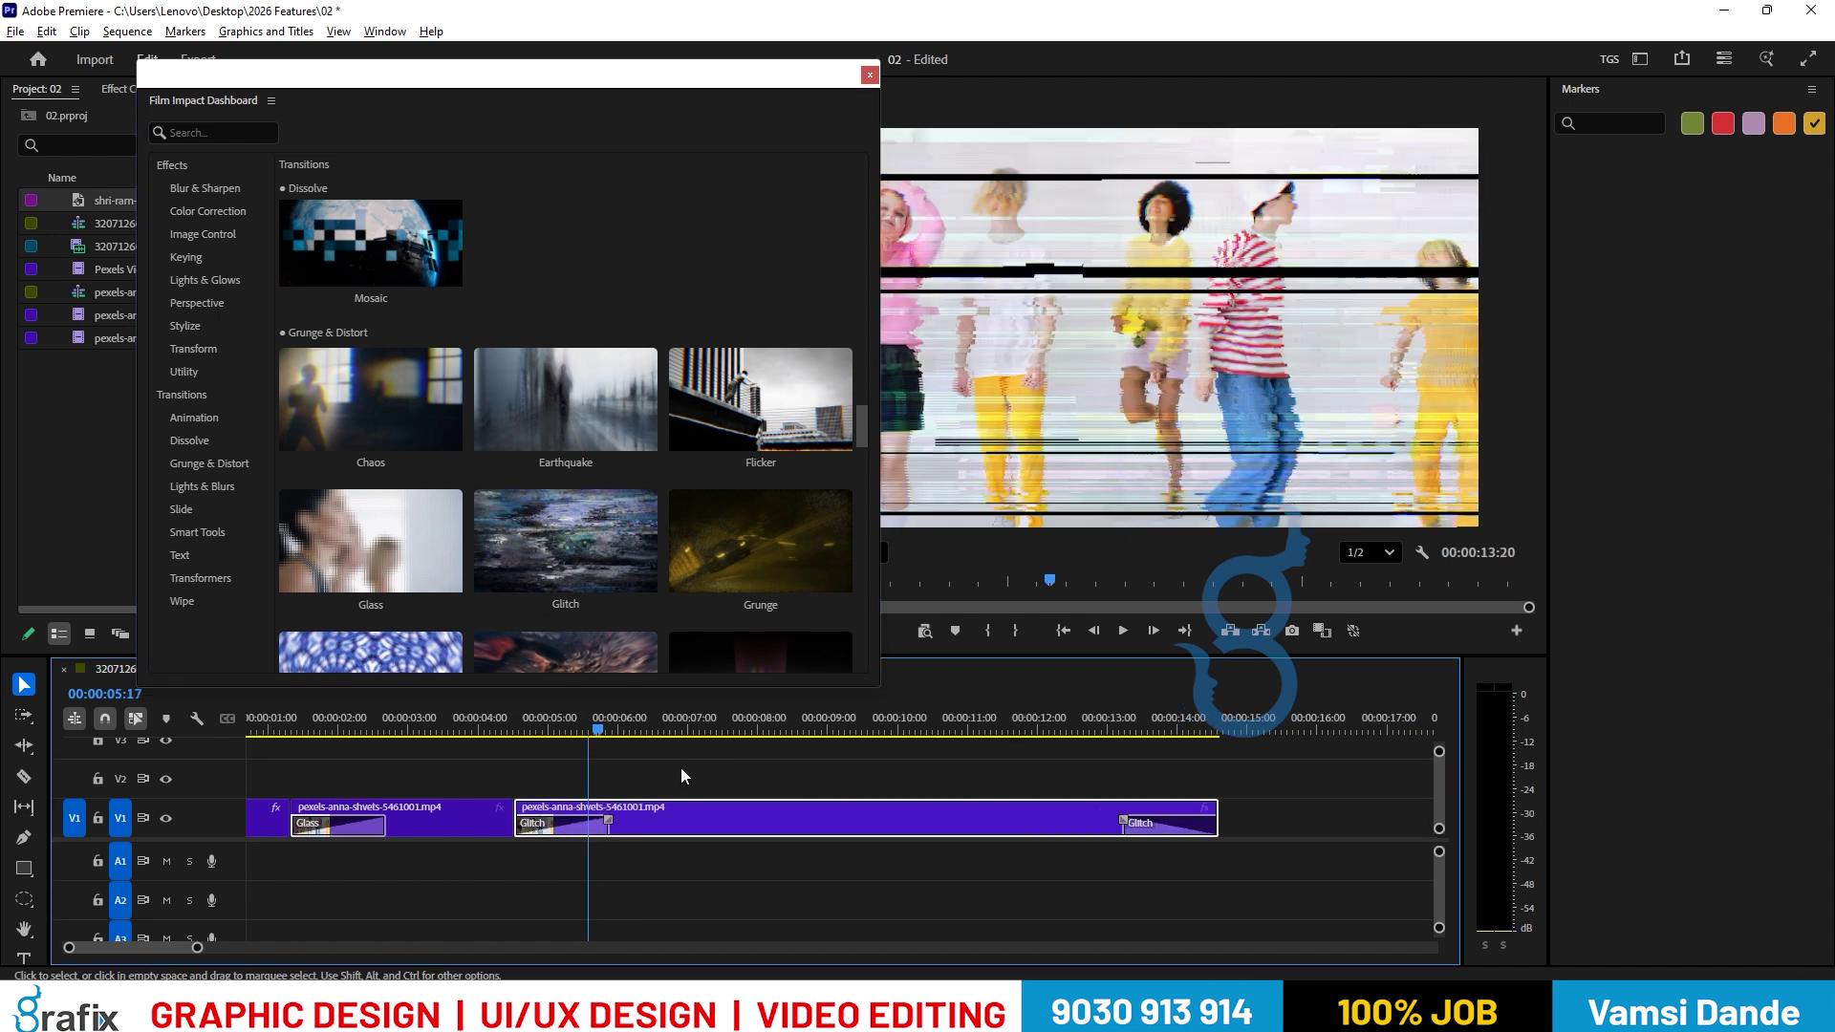
Split the Glitch clip at 00:00:06:19 and move its later part up to V2.
left_click_drag(635, 729, 673, 722)
key("ctrl+k")
left_click_drag(688, 818, 686, 779)
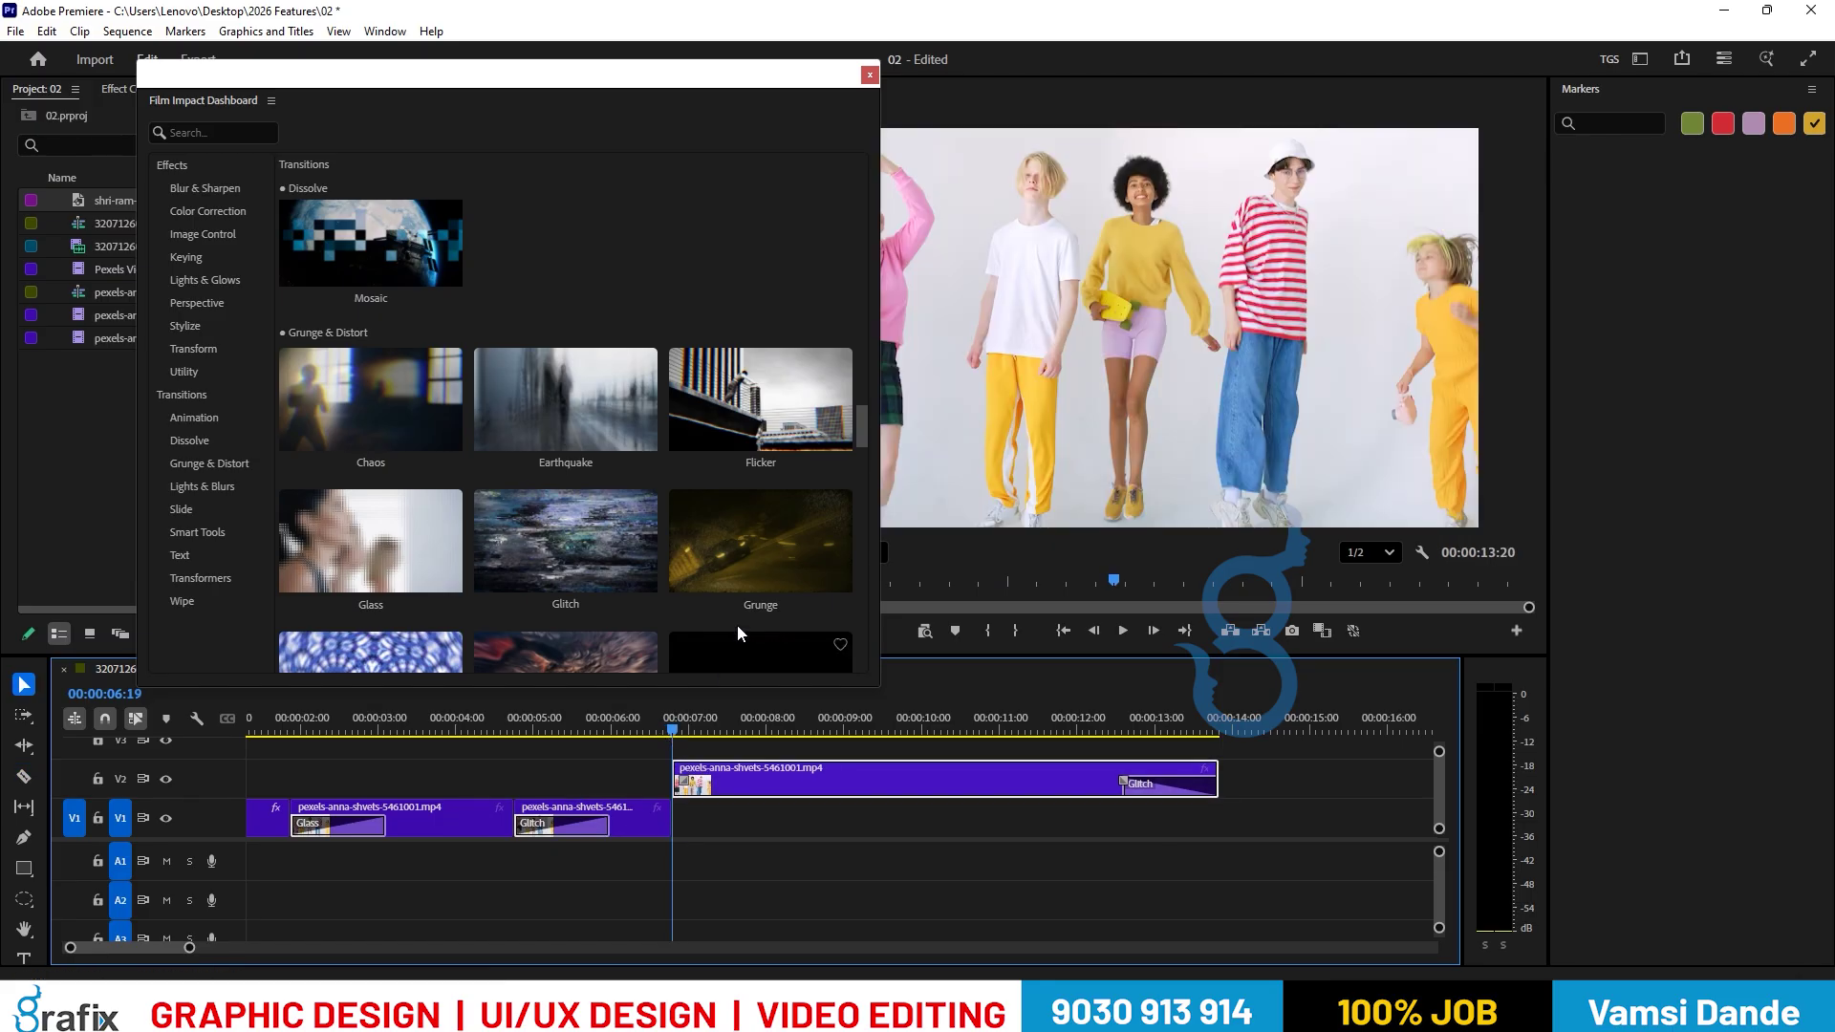
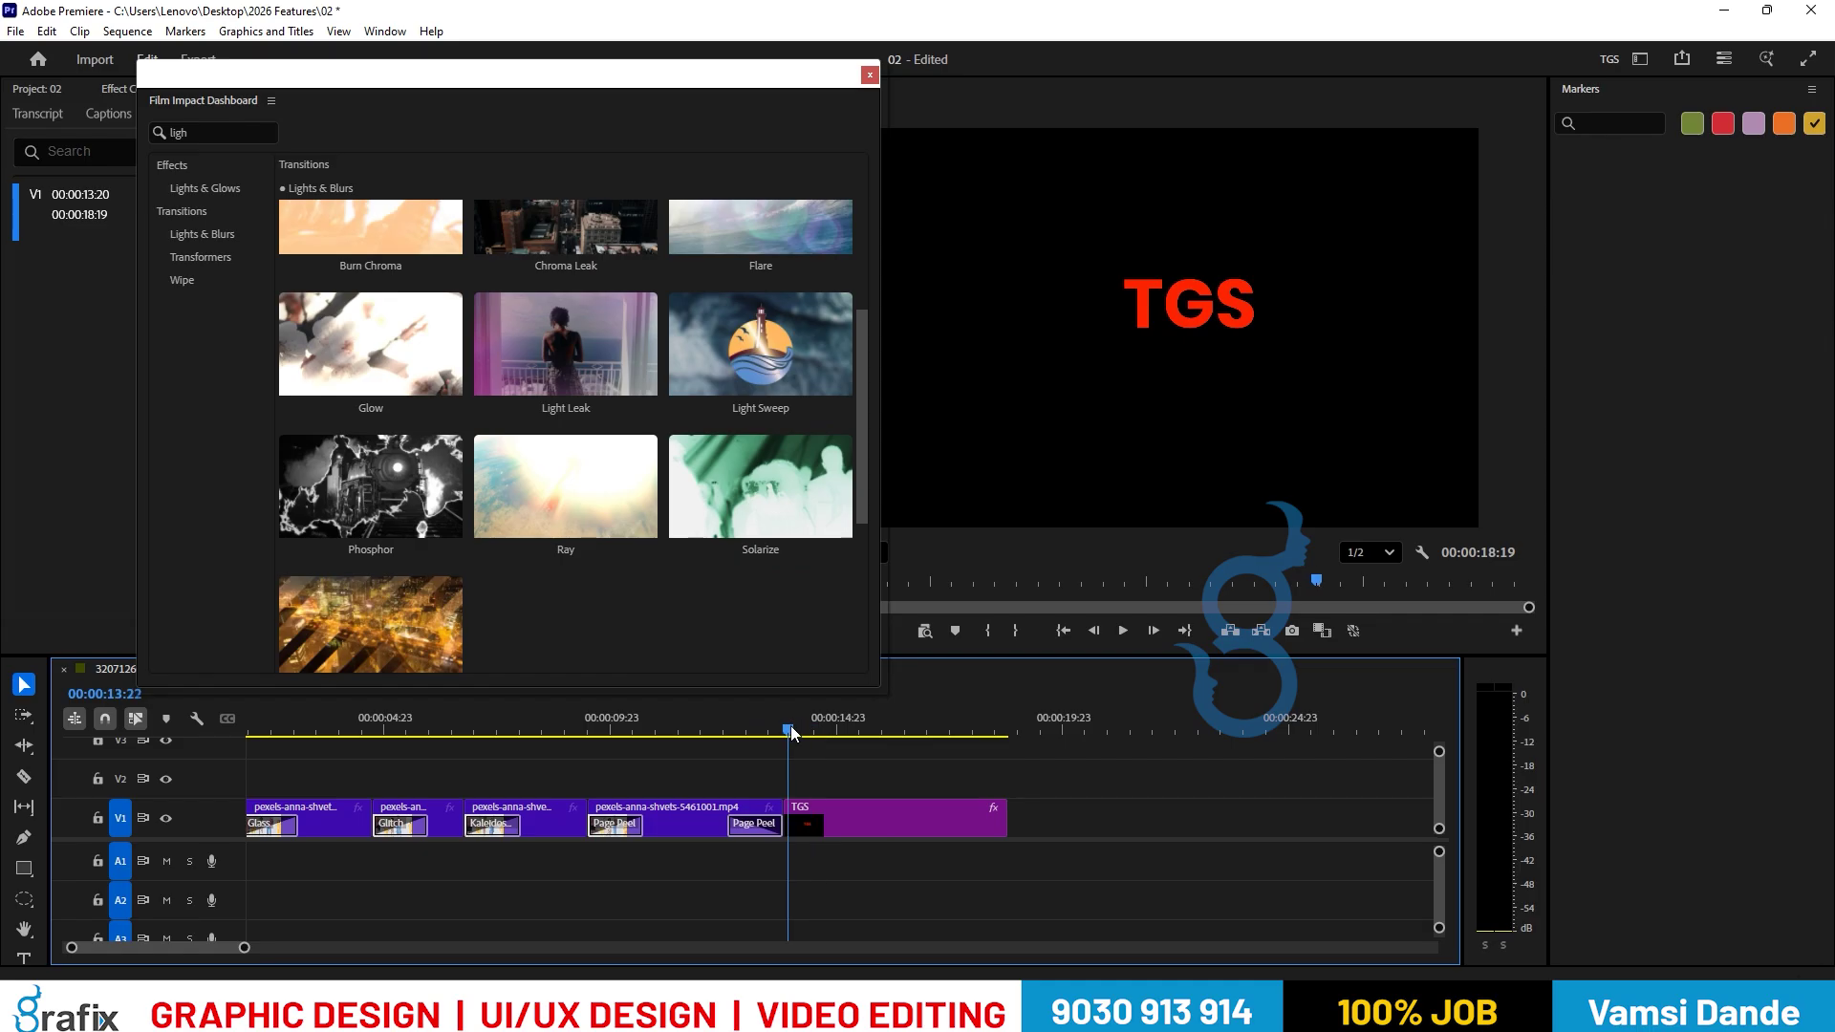
Move the TGS title to the left and slightly down in the program frame.
left_click(1206, 306)
key("space")
left_click_drag(1208, 296, 1109, 319)
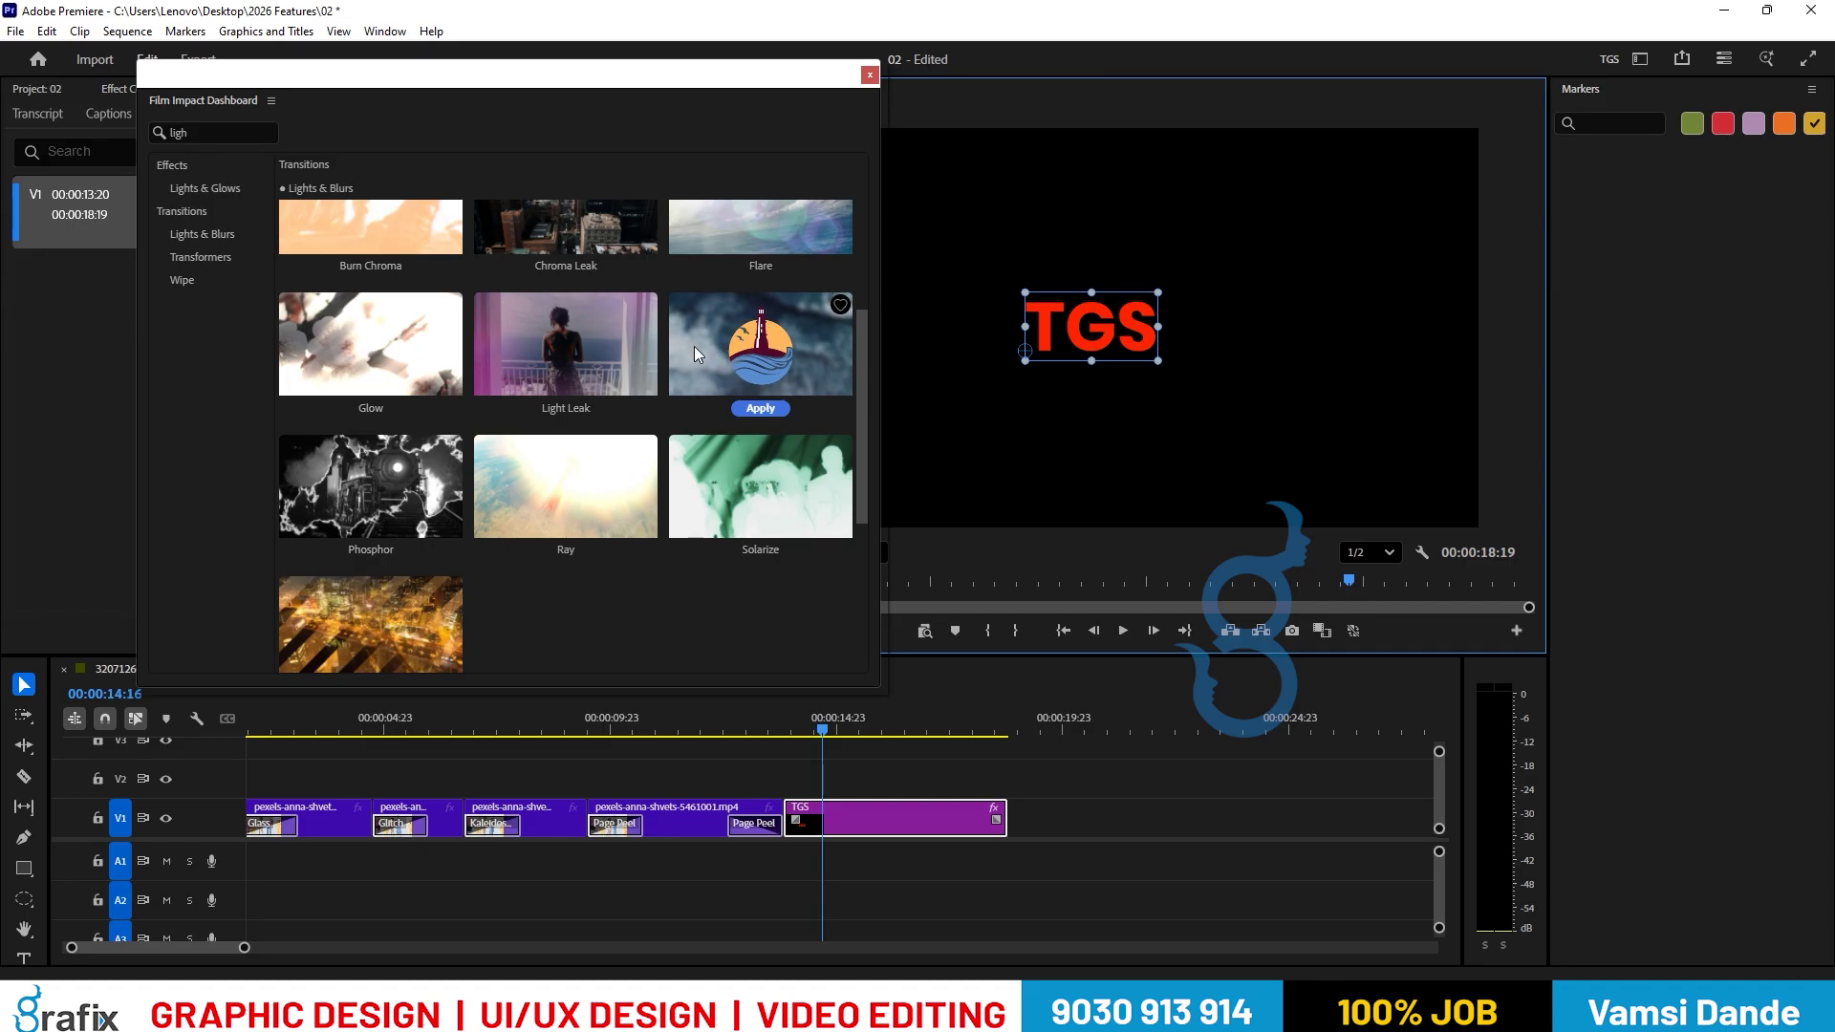
Move the TGS clip up to V2 so it starts at 00:00:14:16 and apply the Light Sweep transition to it.
left_click(755, 411)
left_click(942, 913)
left_click_drag(872, 808, 909, 777)
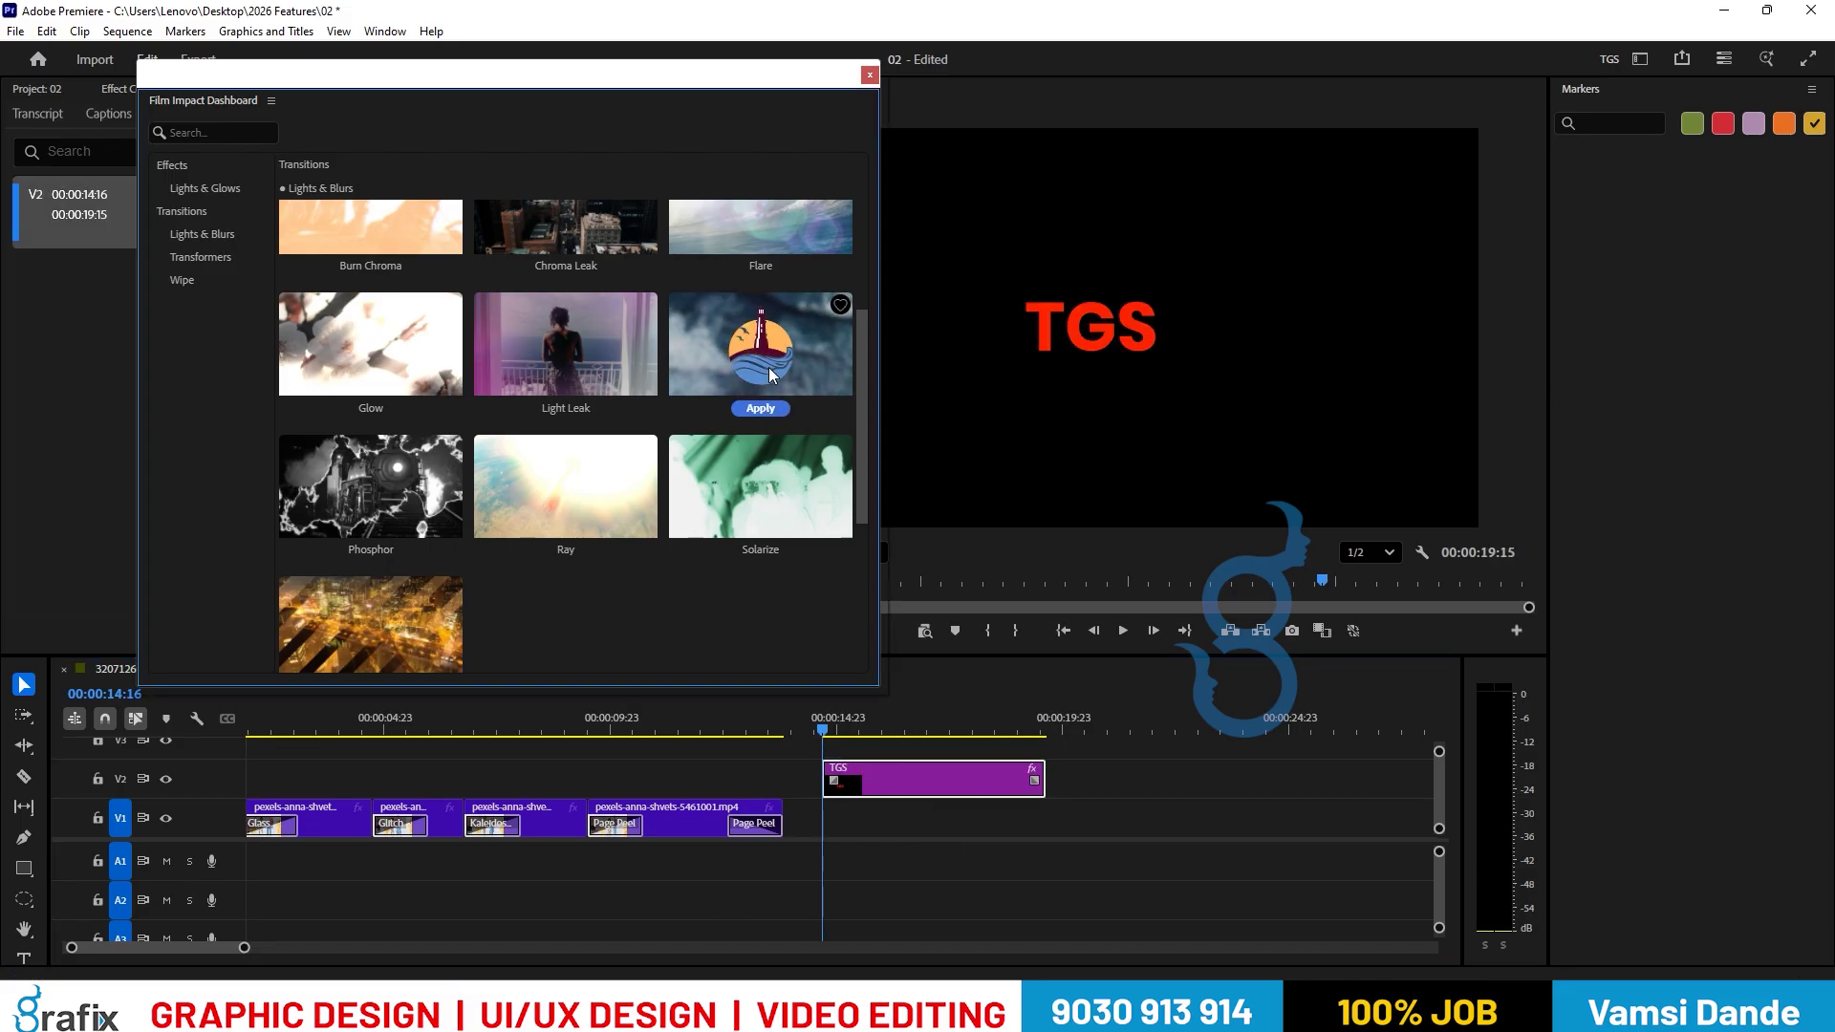
left_click(759, 411)
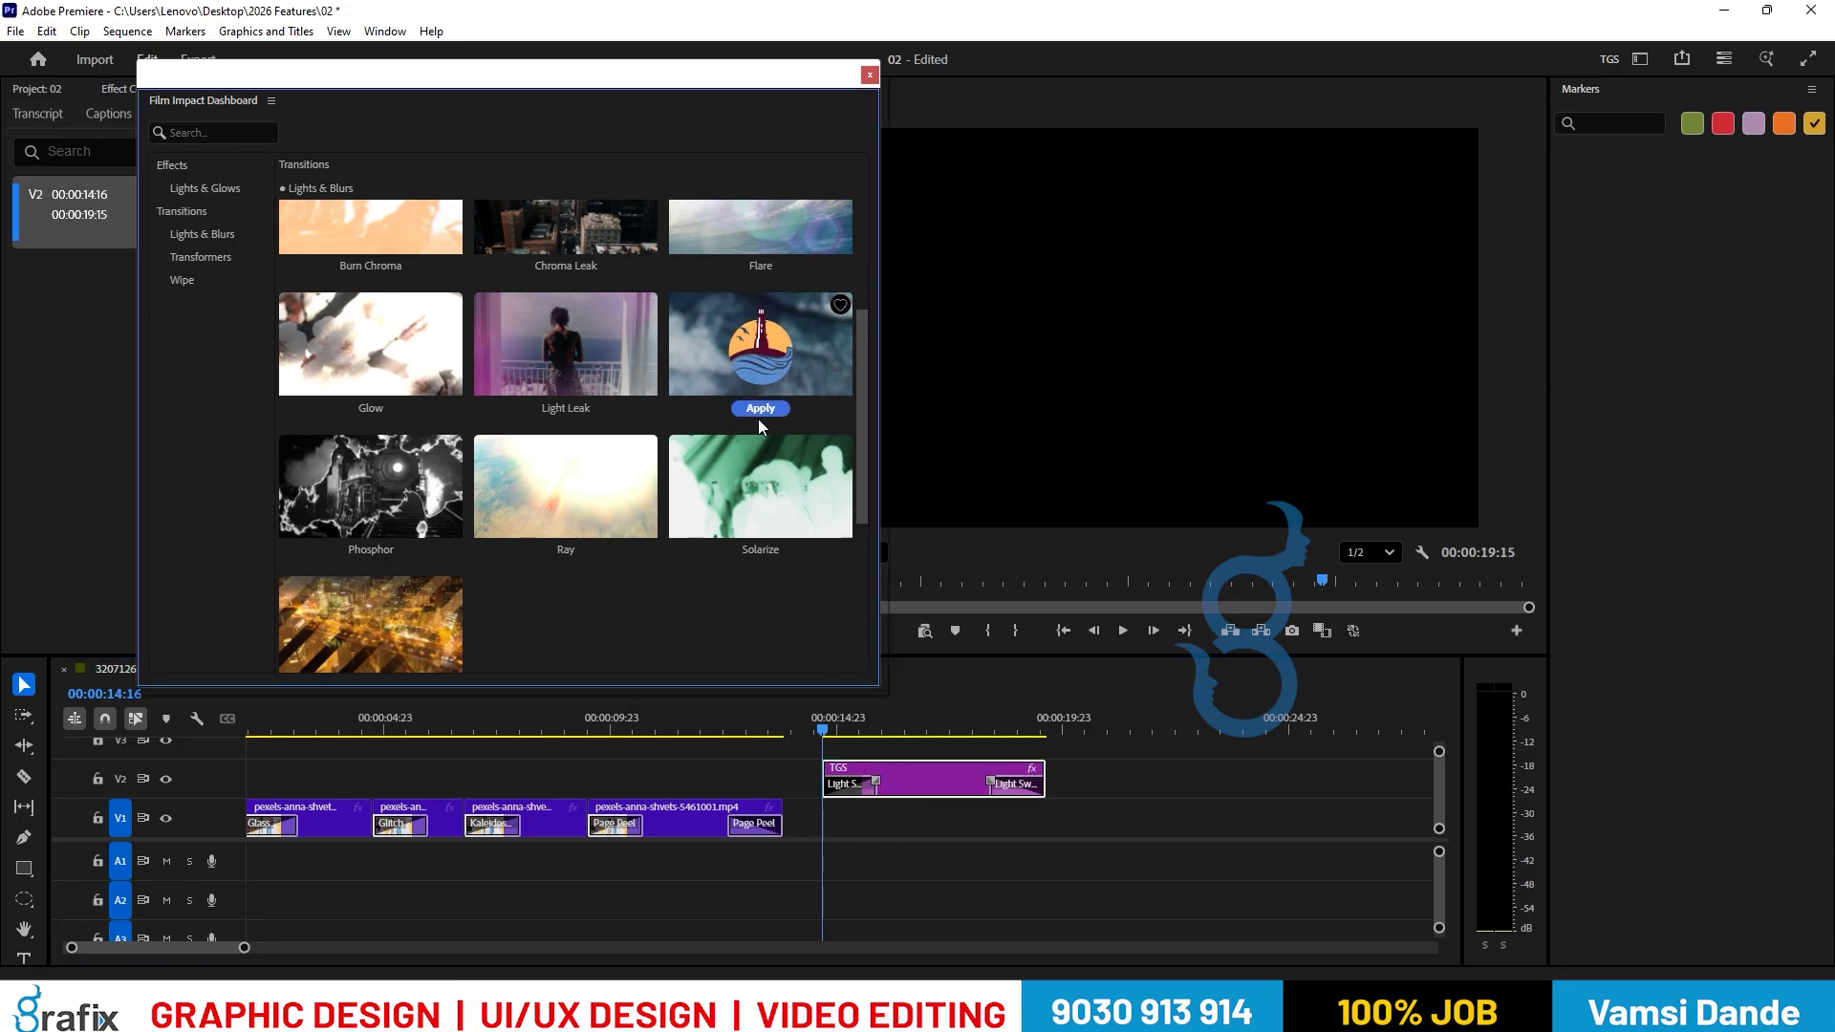
Play the Light Sweep, lengthen the opening transition to about 2 seconds and duplicate the TGS clip onto V1 beneath it.
key("space")
left_click(834, 726)
left_click_drag(837, 728, 956, 803)
left_click(930, 870)
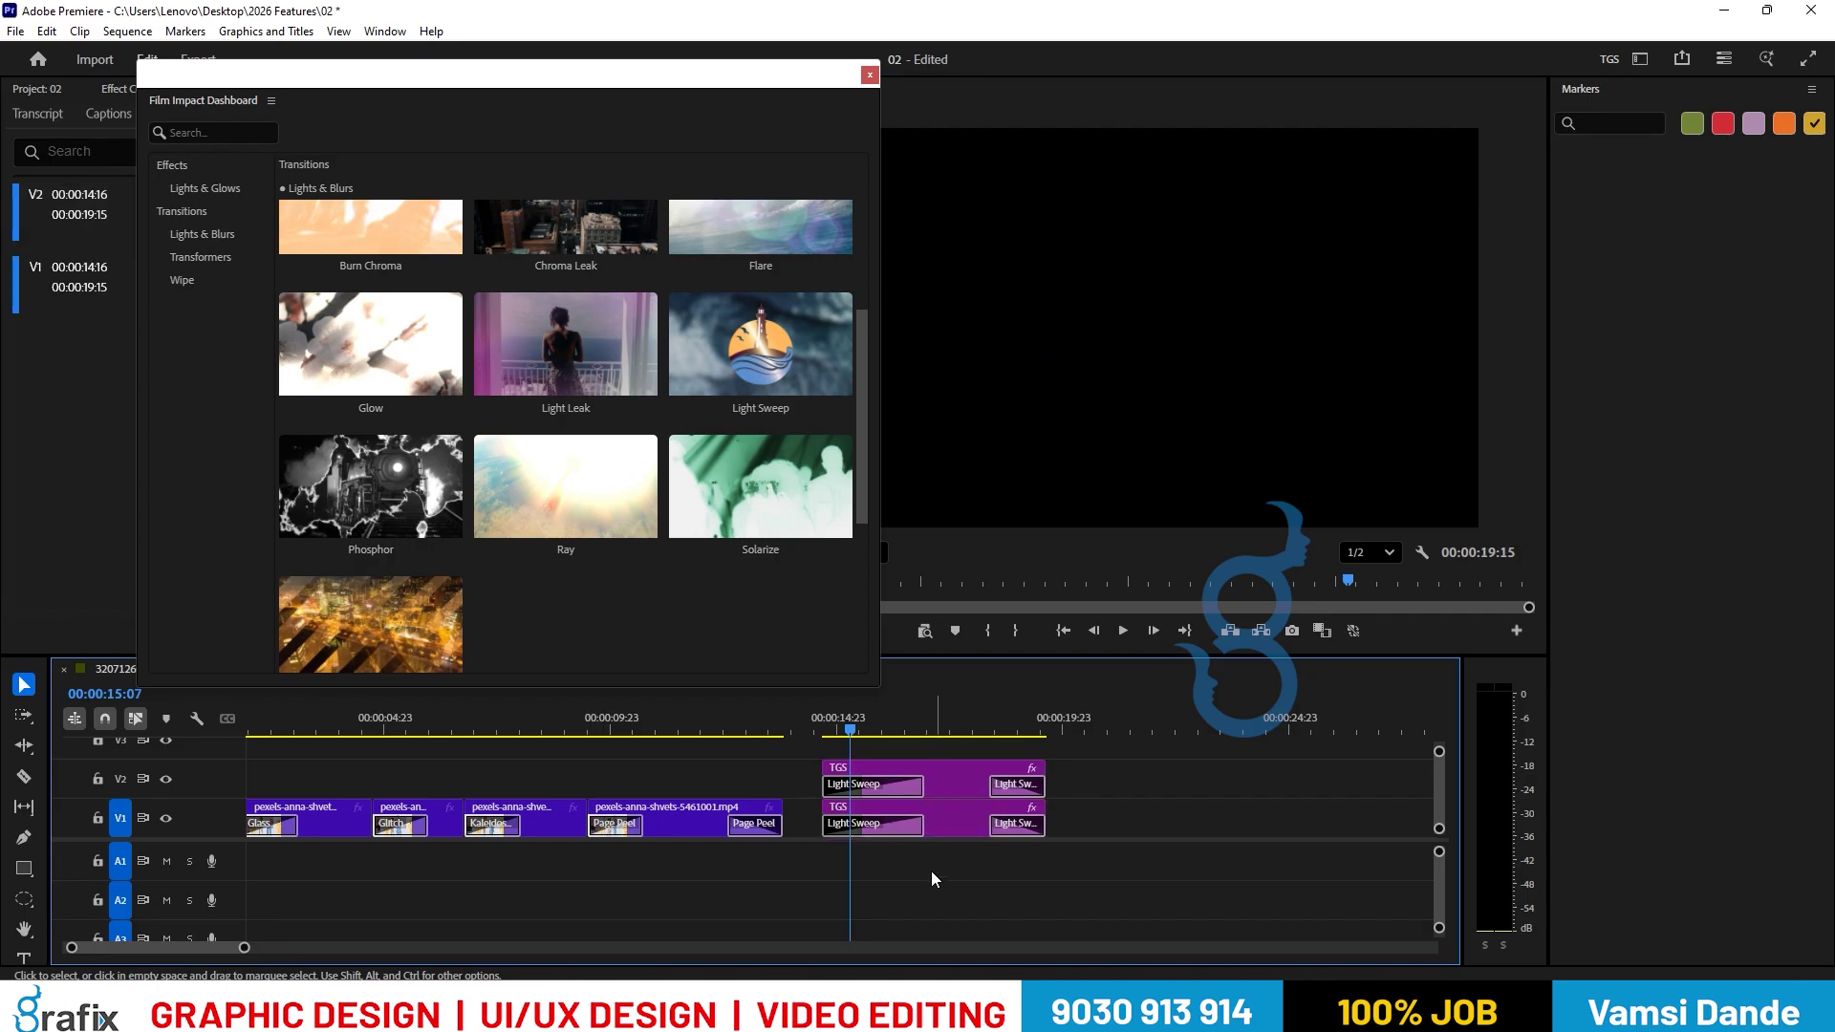
Delete the Light Sweep transitions from the TGS copy on V1.
left_click(885, 834)
left_click(878, 857)
left_click(859, 826)
key("Delete")
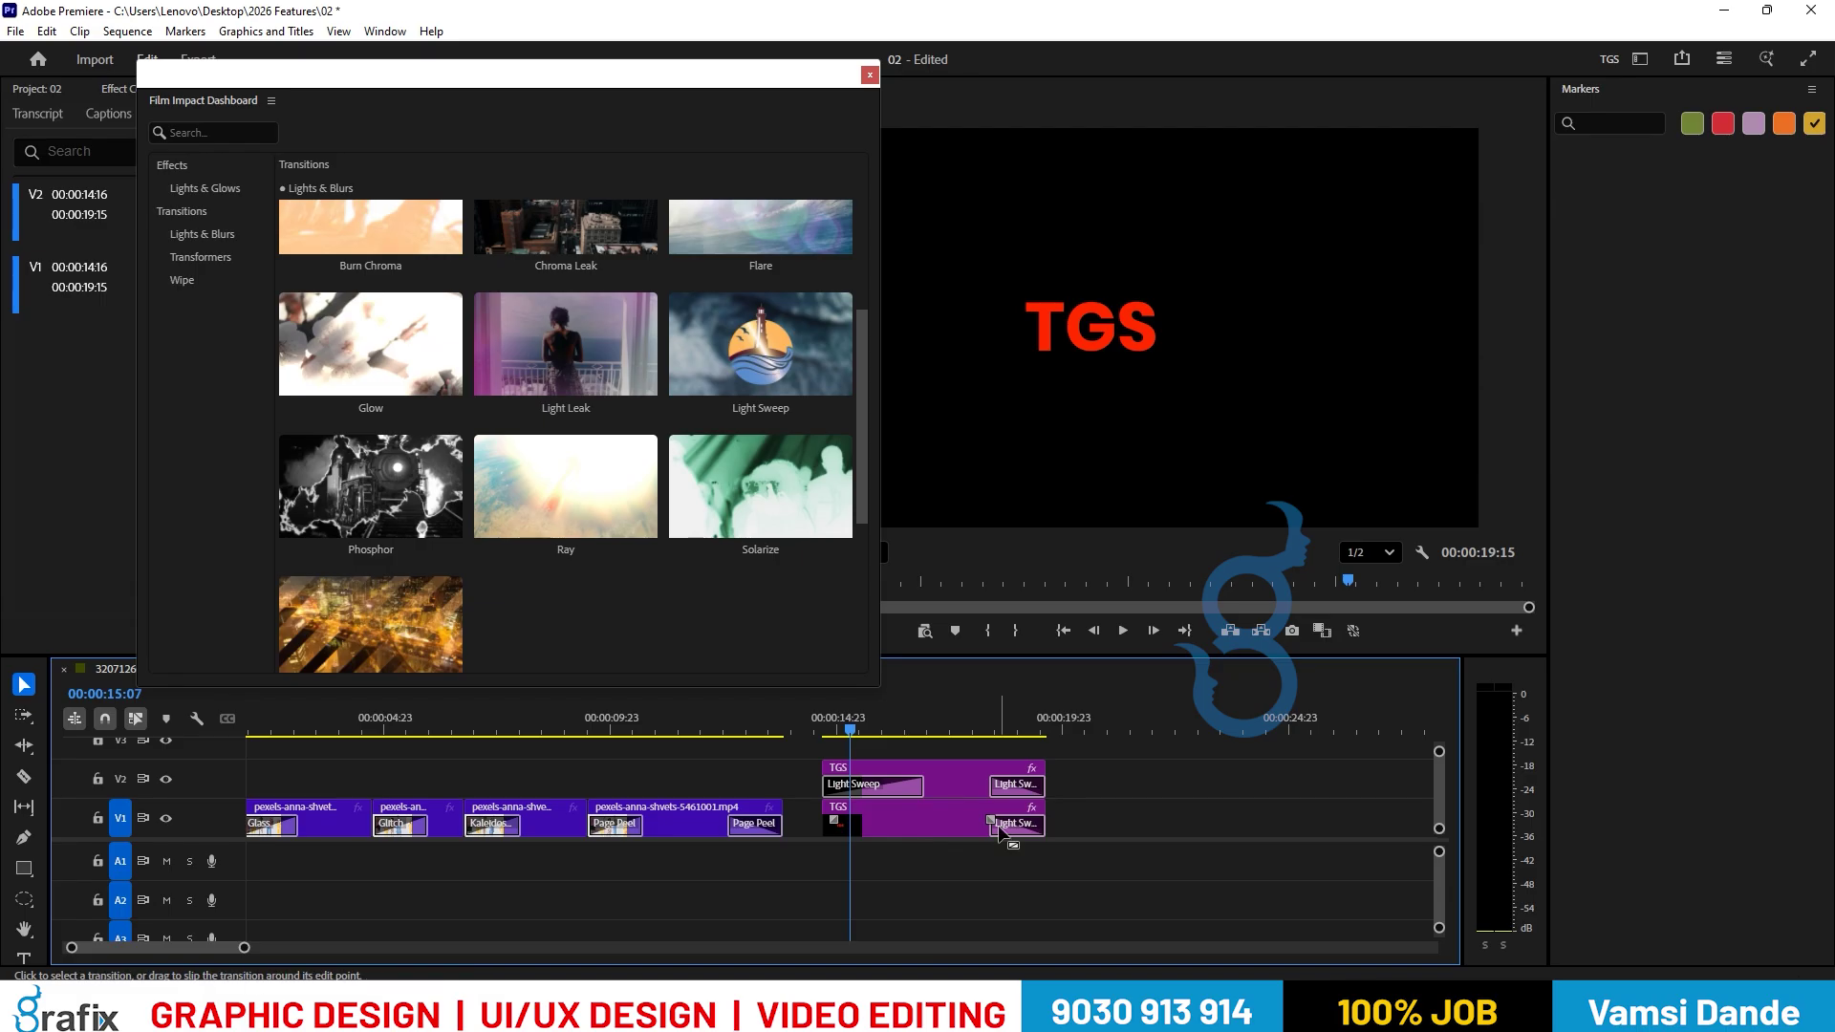
Play the stacked TGS clips and park the playhead at 00:00:15:18 inside the Light Sweep.
left_click(797, 726)
key("space")
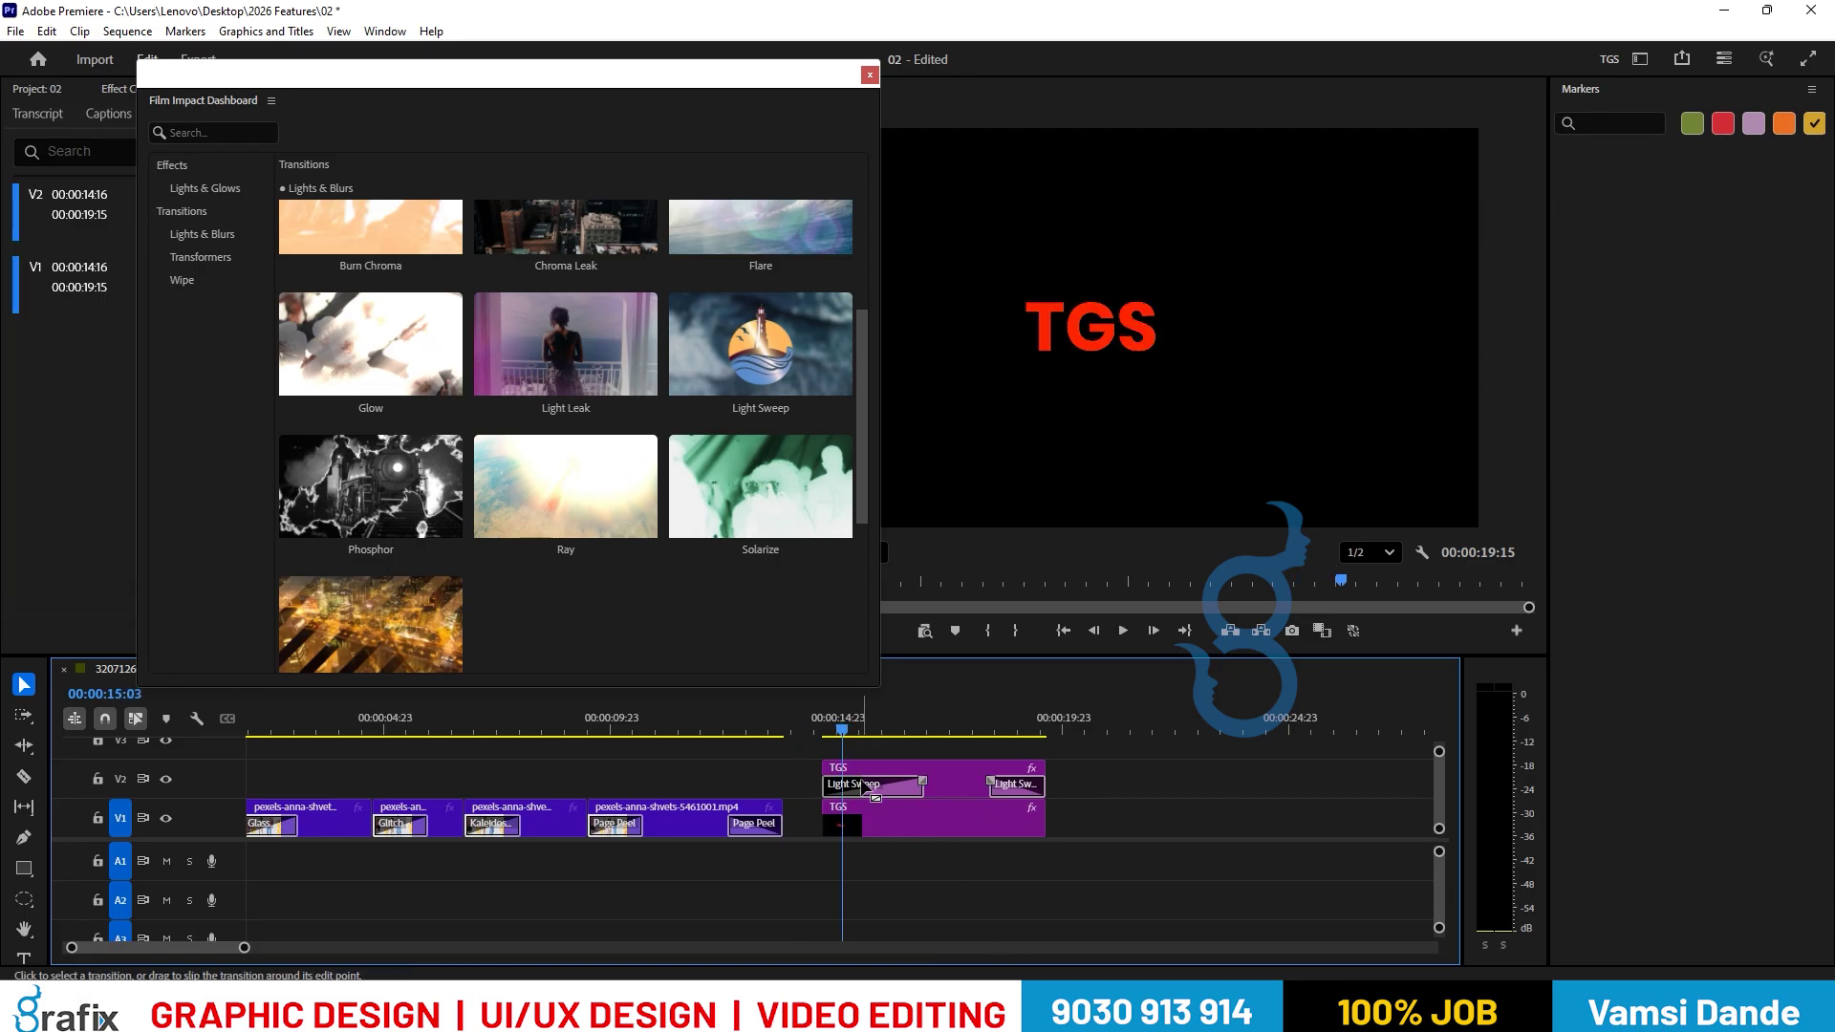
left_click(869, 725)
left_click_drag(872, 724, 875, 729)
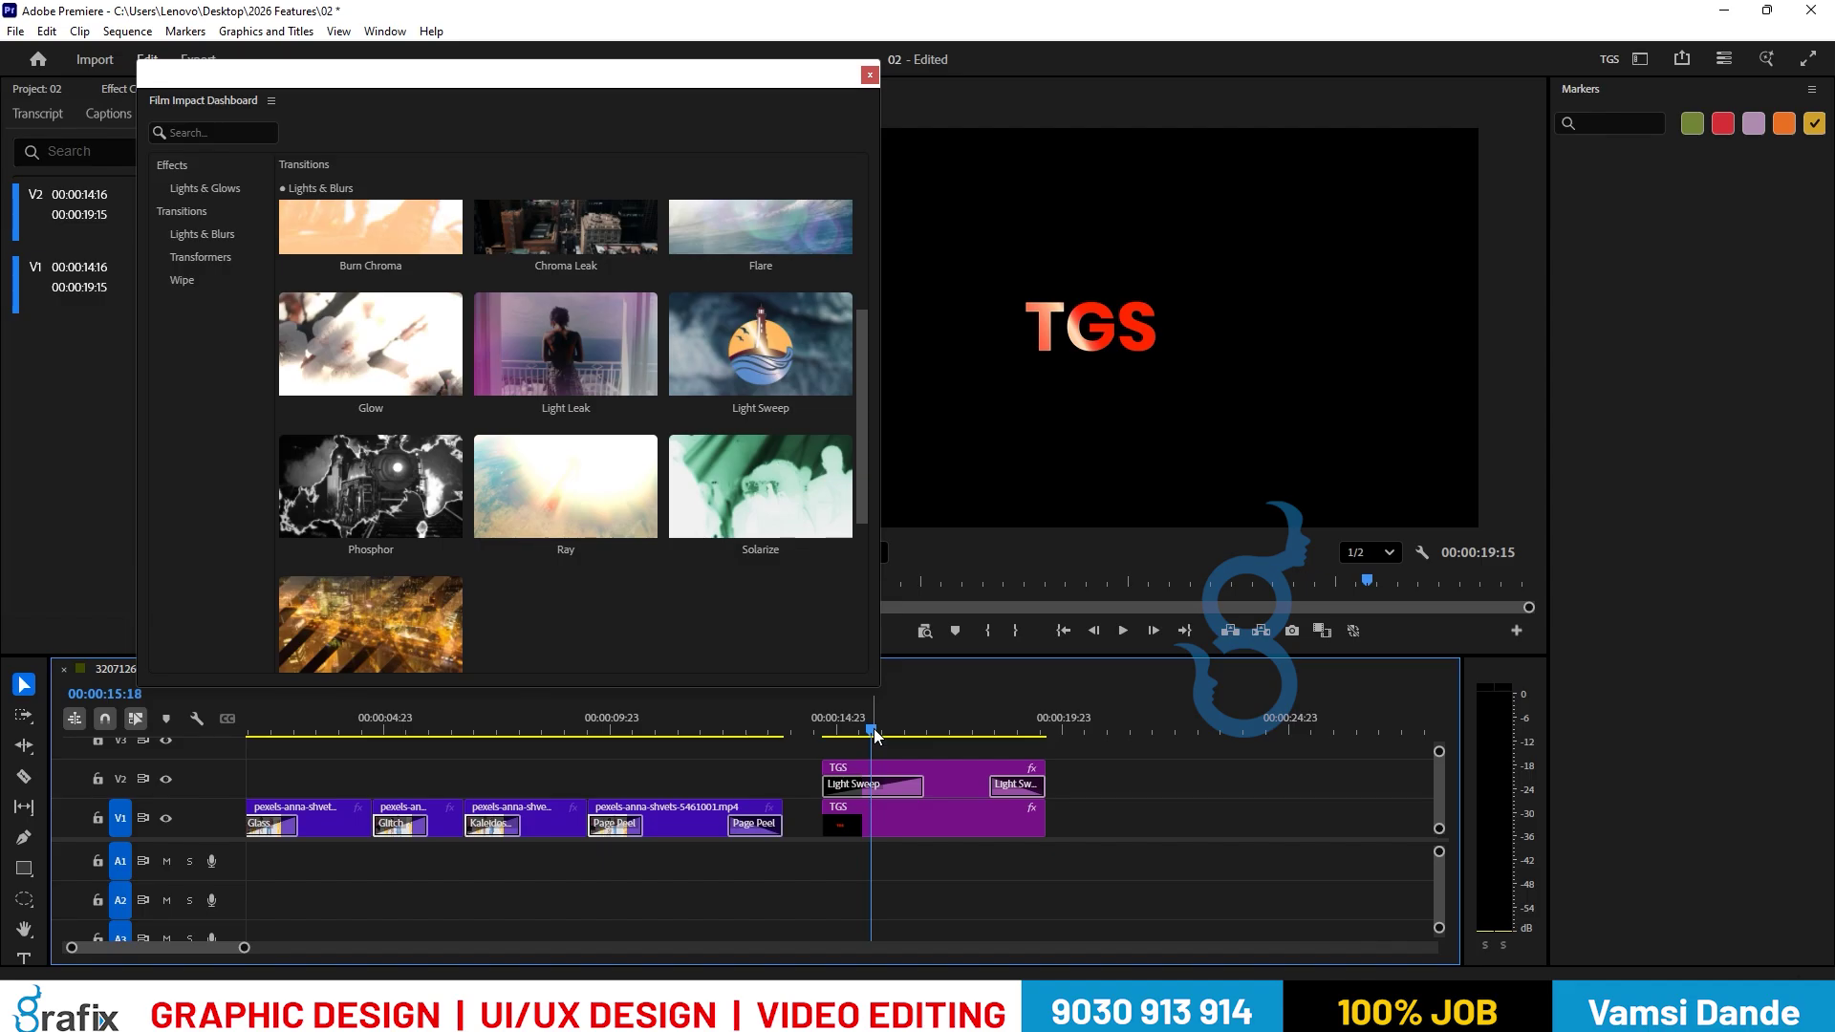
Browse the remaining Lights & Blurs, Transformers and Wipe transitions and close the Film Impact Dashboard.
scroll(984, 834, "down", 2)
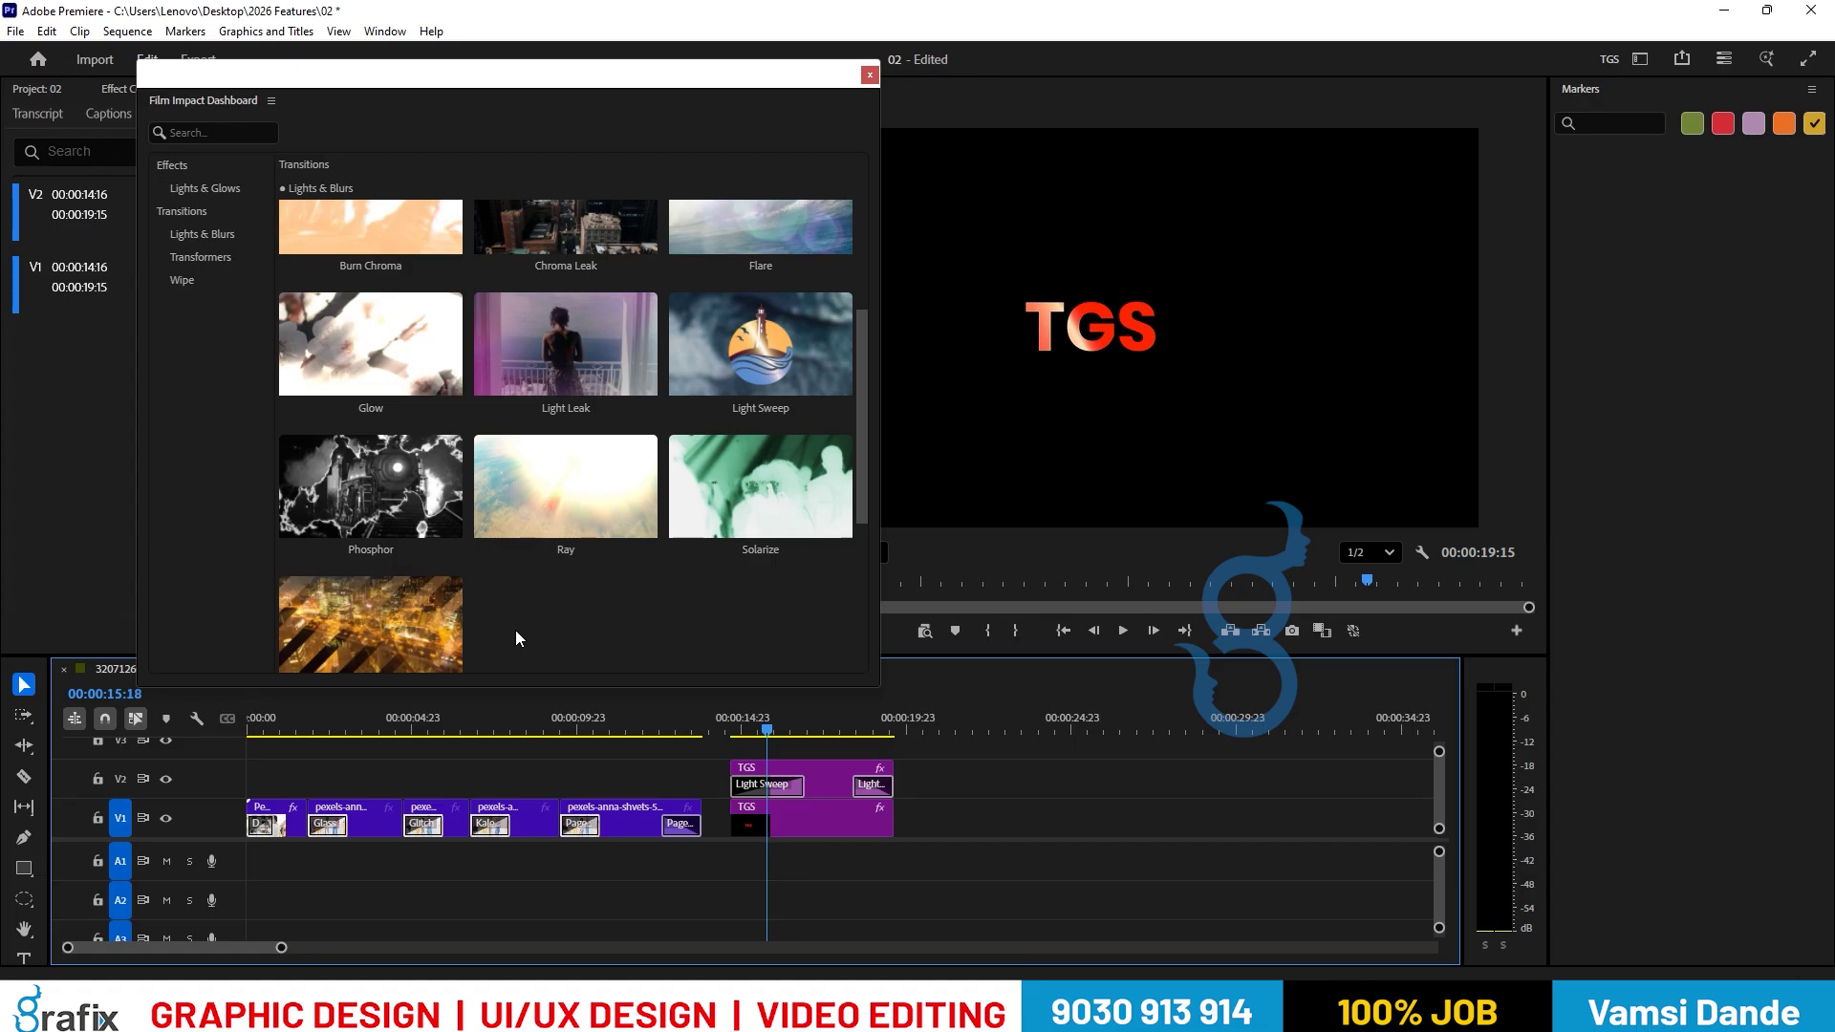
scroll(570, 528, "down", 5)
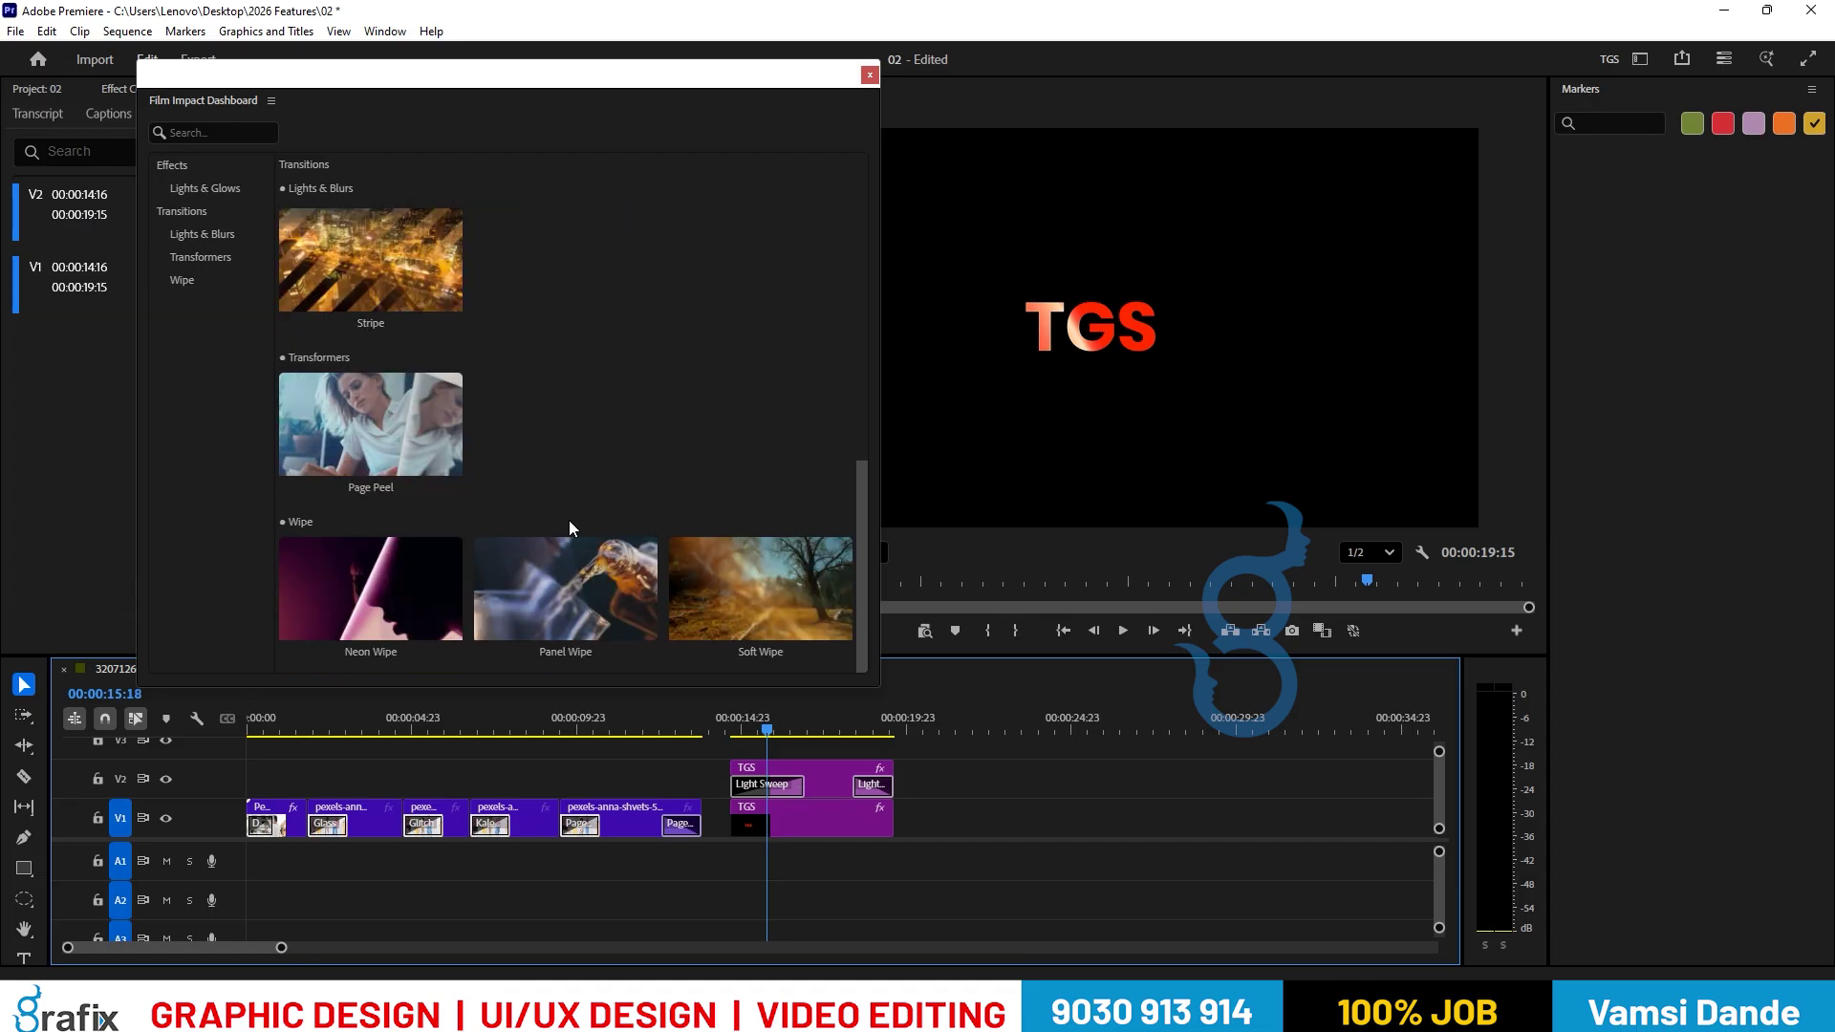
left_click(870, 75)
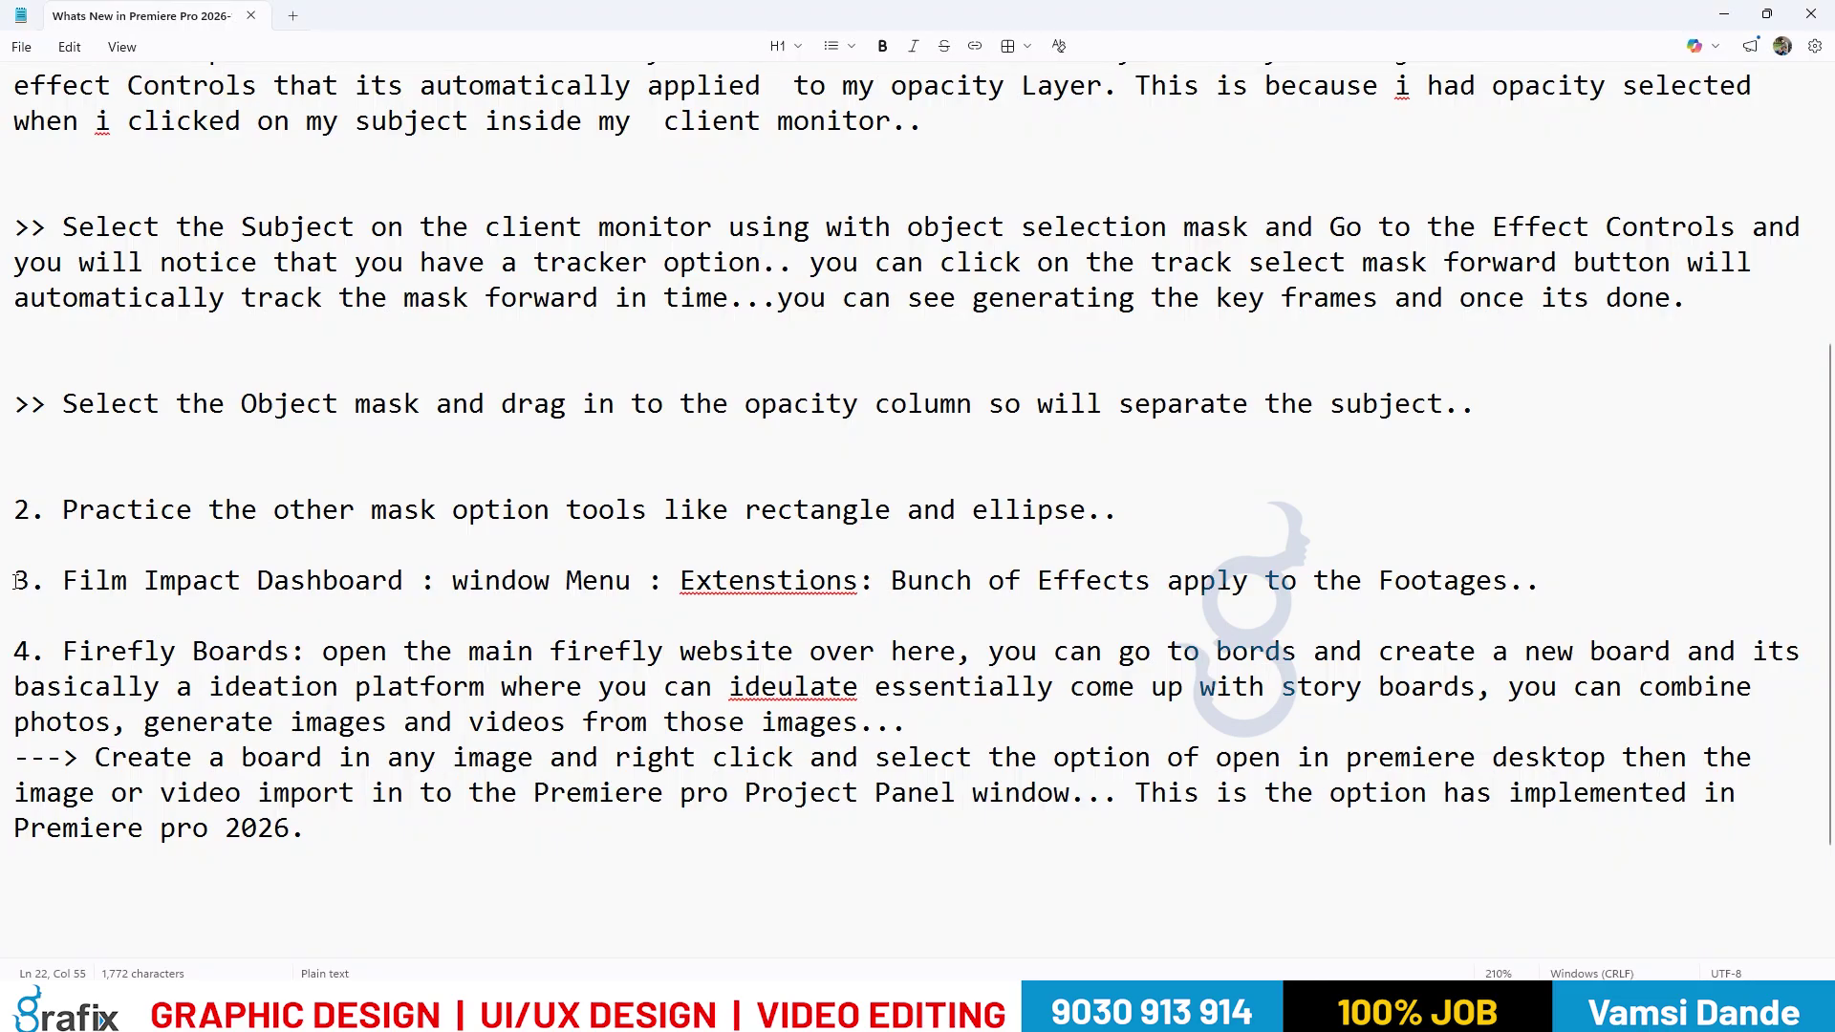
Read the notes' Film Impact Dashboard entry, and switch back to Premiere Pro to look up that dashboard among the extensions.
left_click_drag(19, 581, 95, 581)
left_click_drag(289, 560, 291, 574)
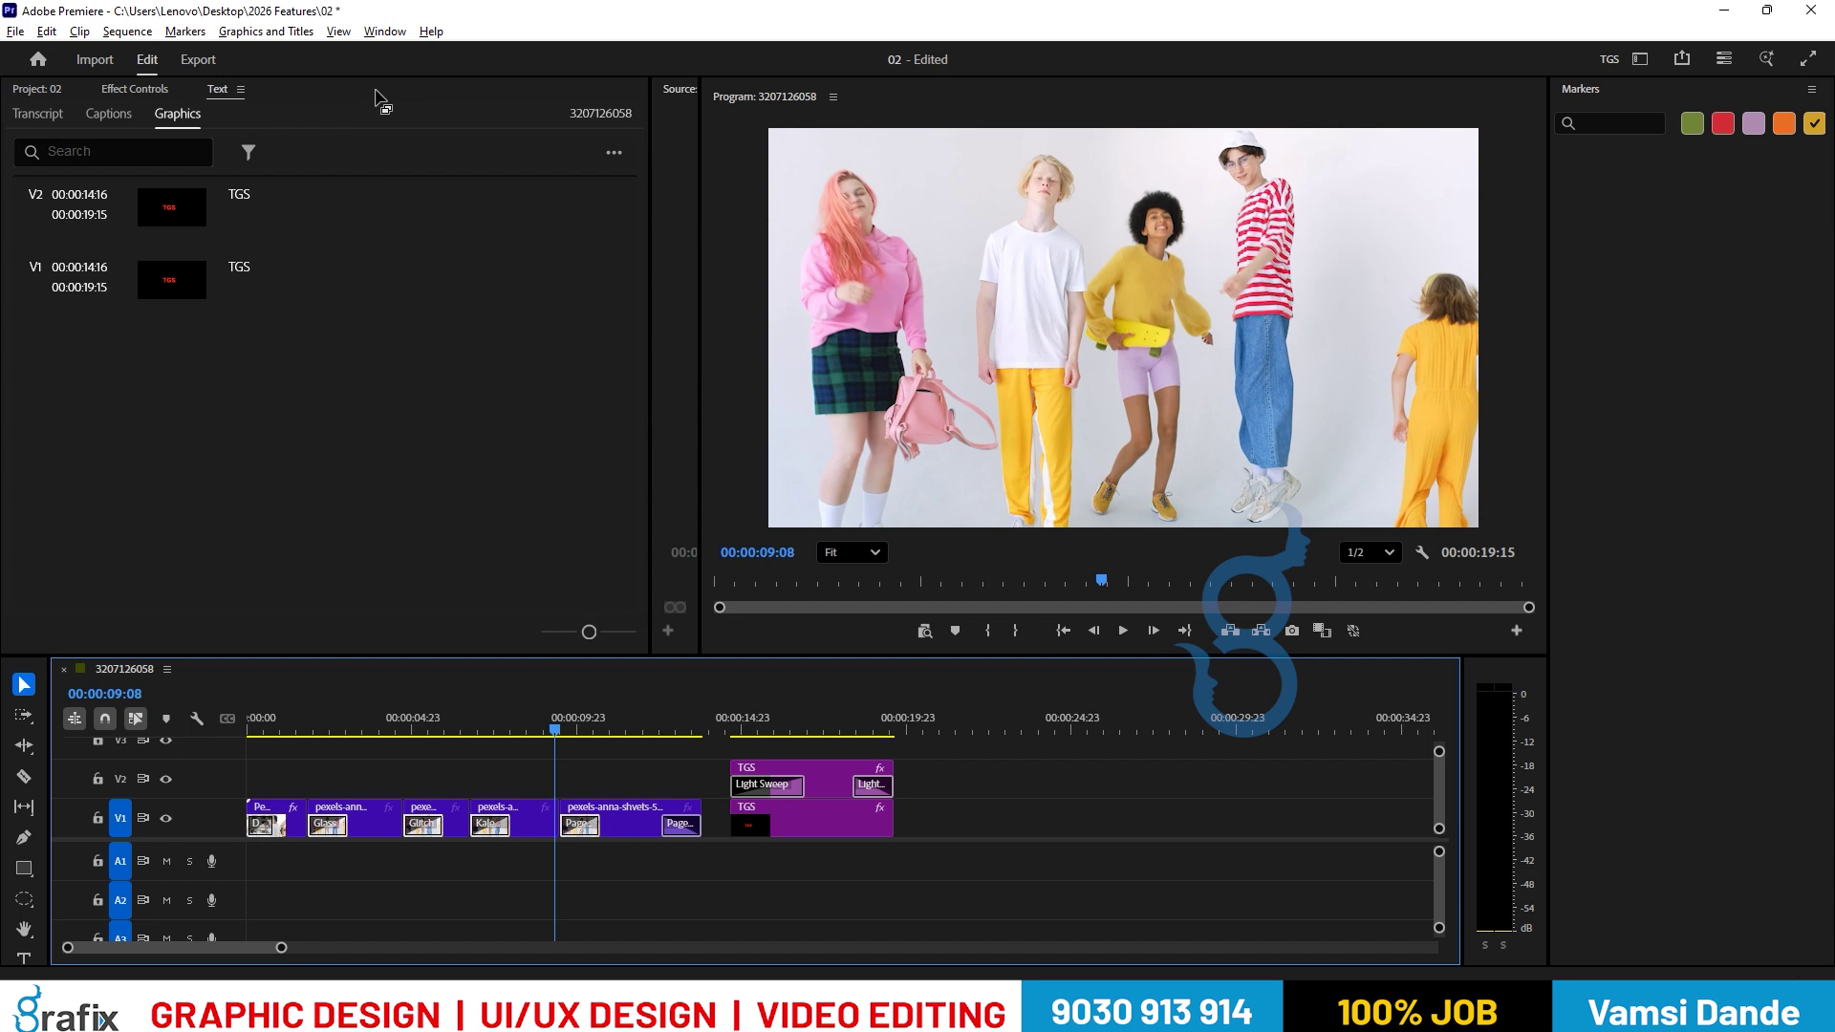
left_click(377, 36)
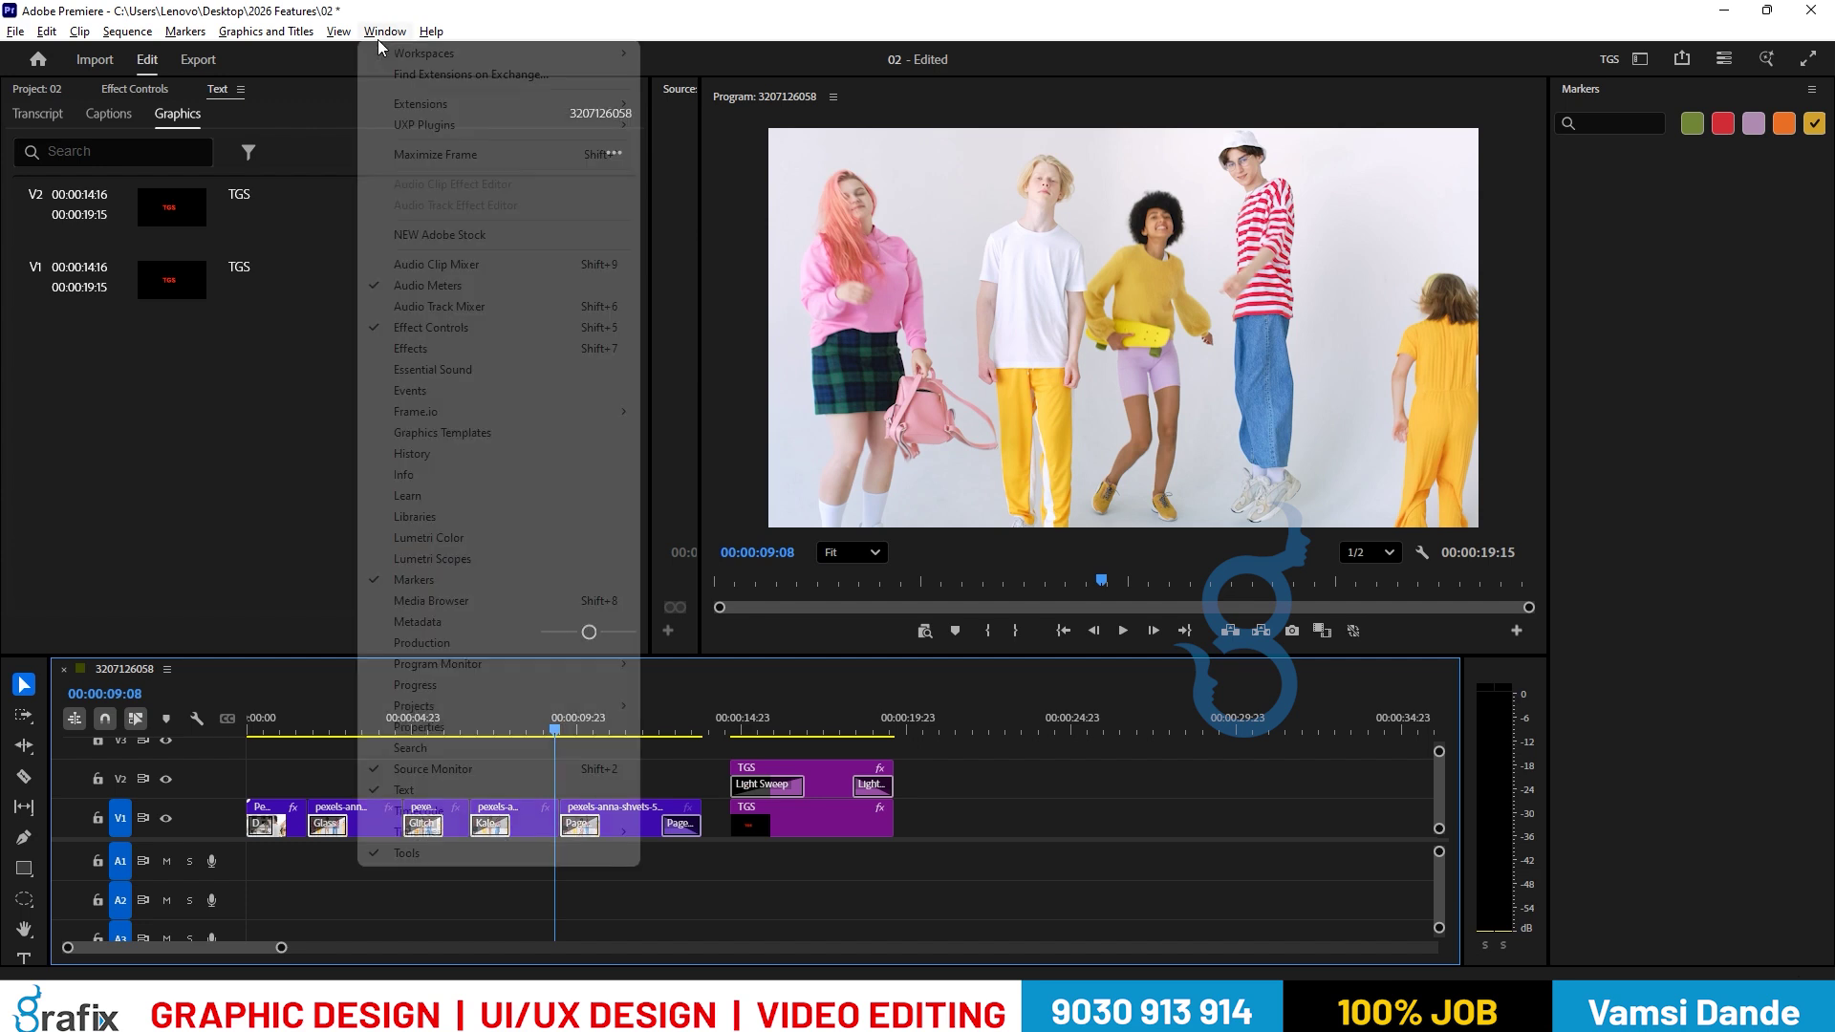
mouse_move(390, 108)
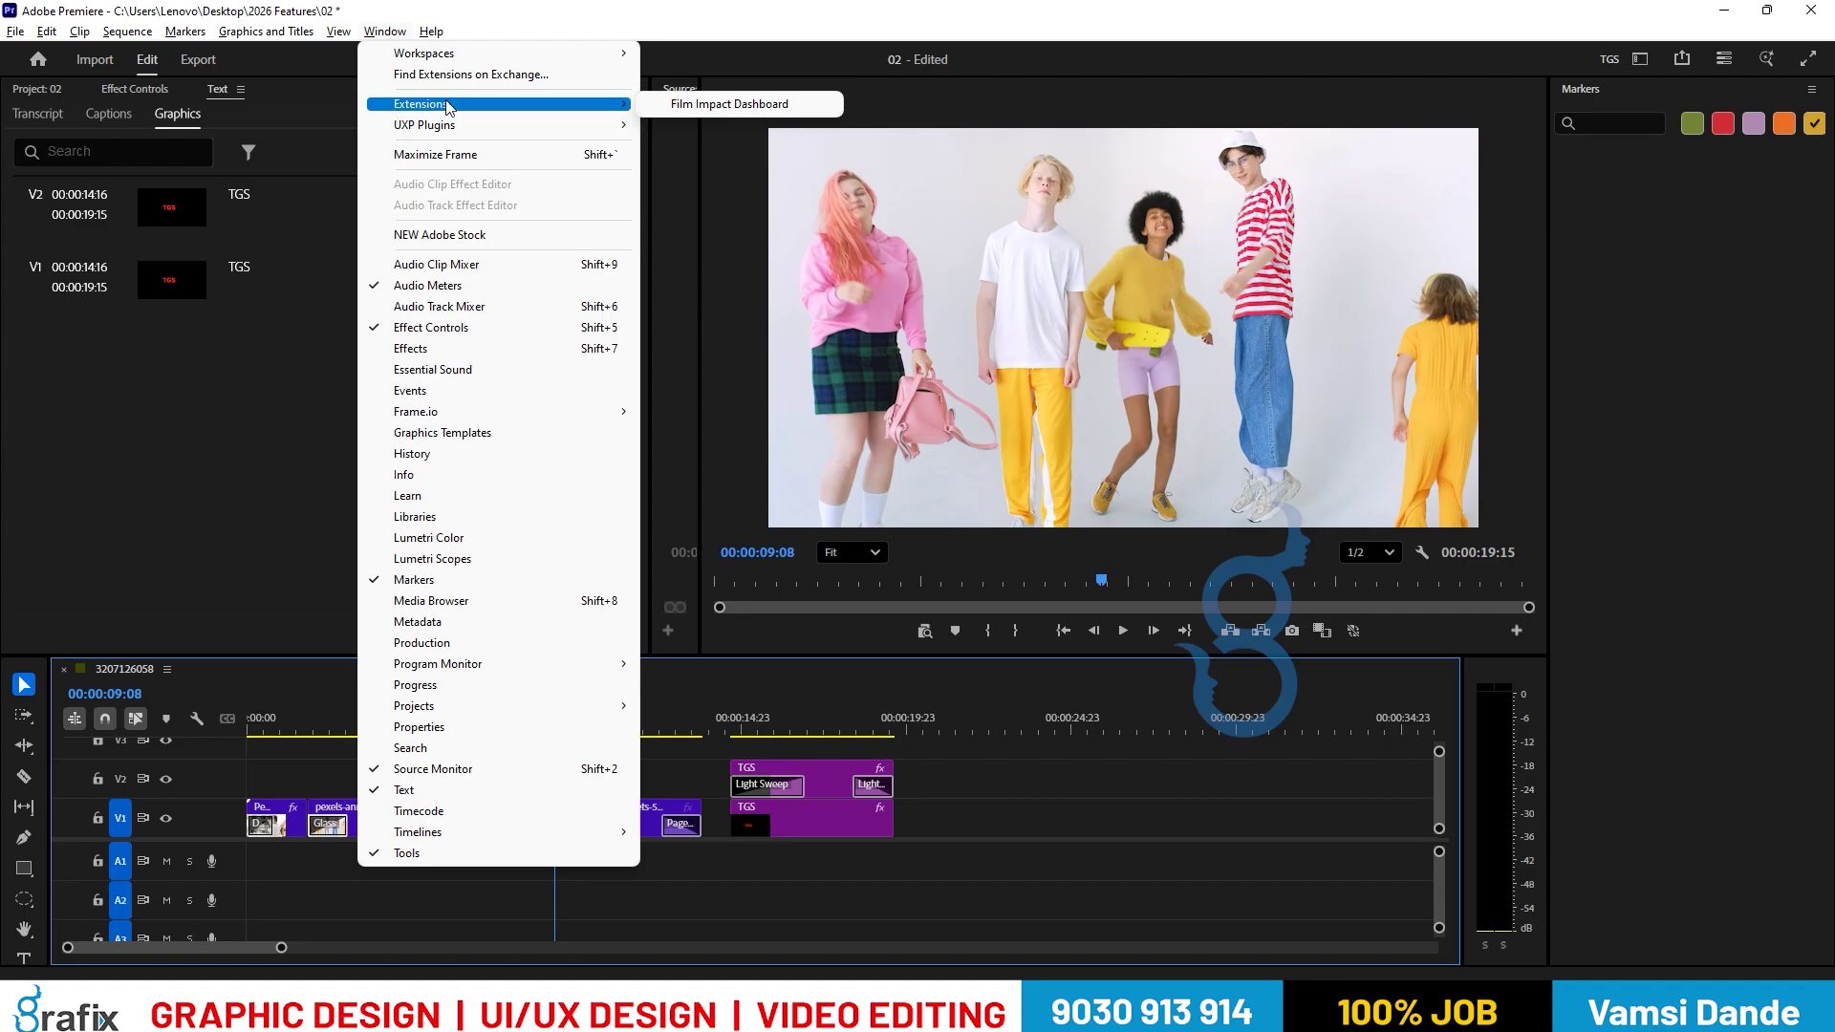
left_click(869, 730)
left_click(829, 729)
Switch to the notes and read through the Firefly Boards entry about creating boards, ideation and storyboards.
key("alt+Tab")
left_click(326, 629)
left_click_drag(114, 645, 260, 650)
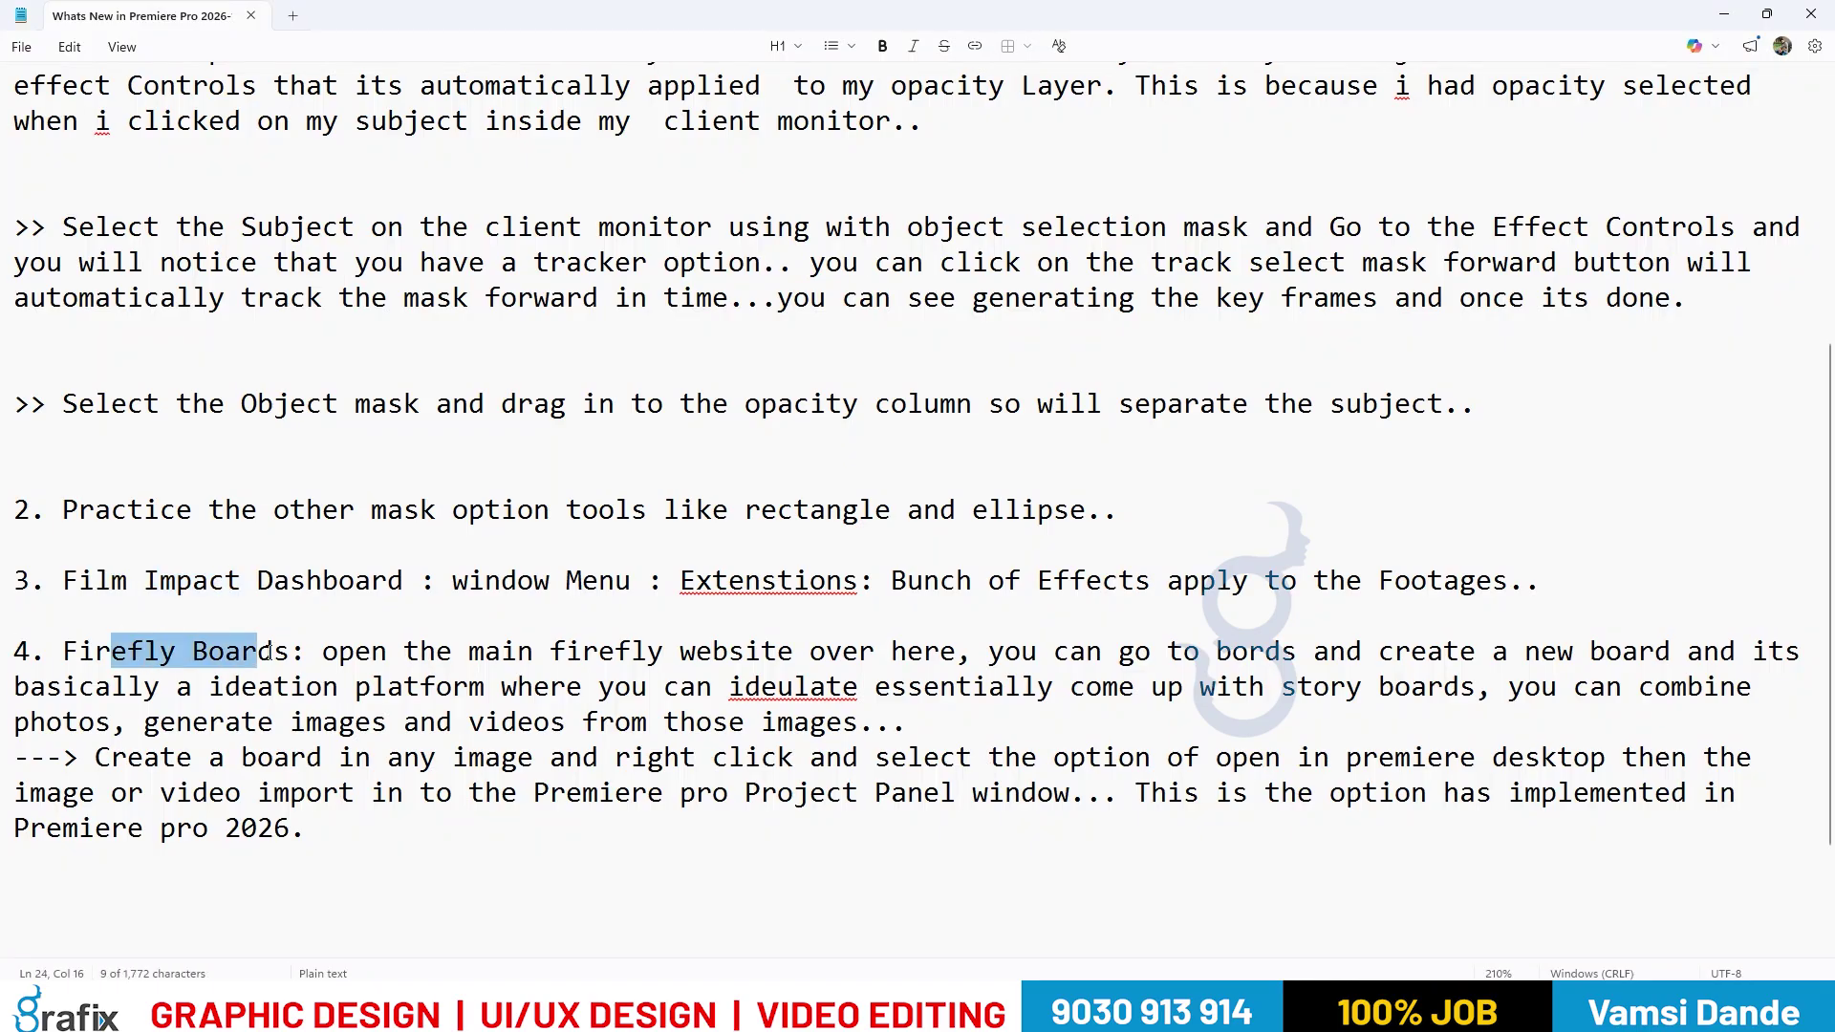
left_click(293, 726)
left_click_drag(436, 651, 600, 651)
left_click(745, 687)
left_click(905, 659)
left_click(1071, 657)
left_click(1218, 658)
left_click(1346, 657)
left_click_drag(1413, 658, 1427, 658)
left_click_drag(1639, 658, 1654, 657)
left_click(1752, 658)
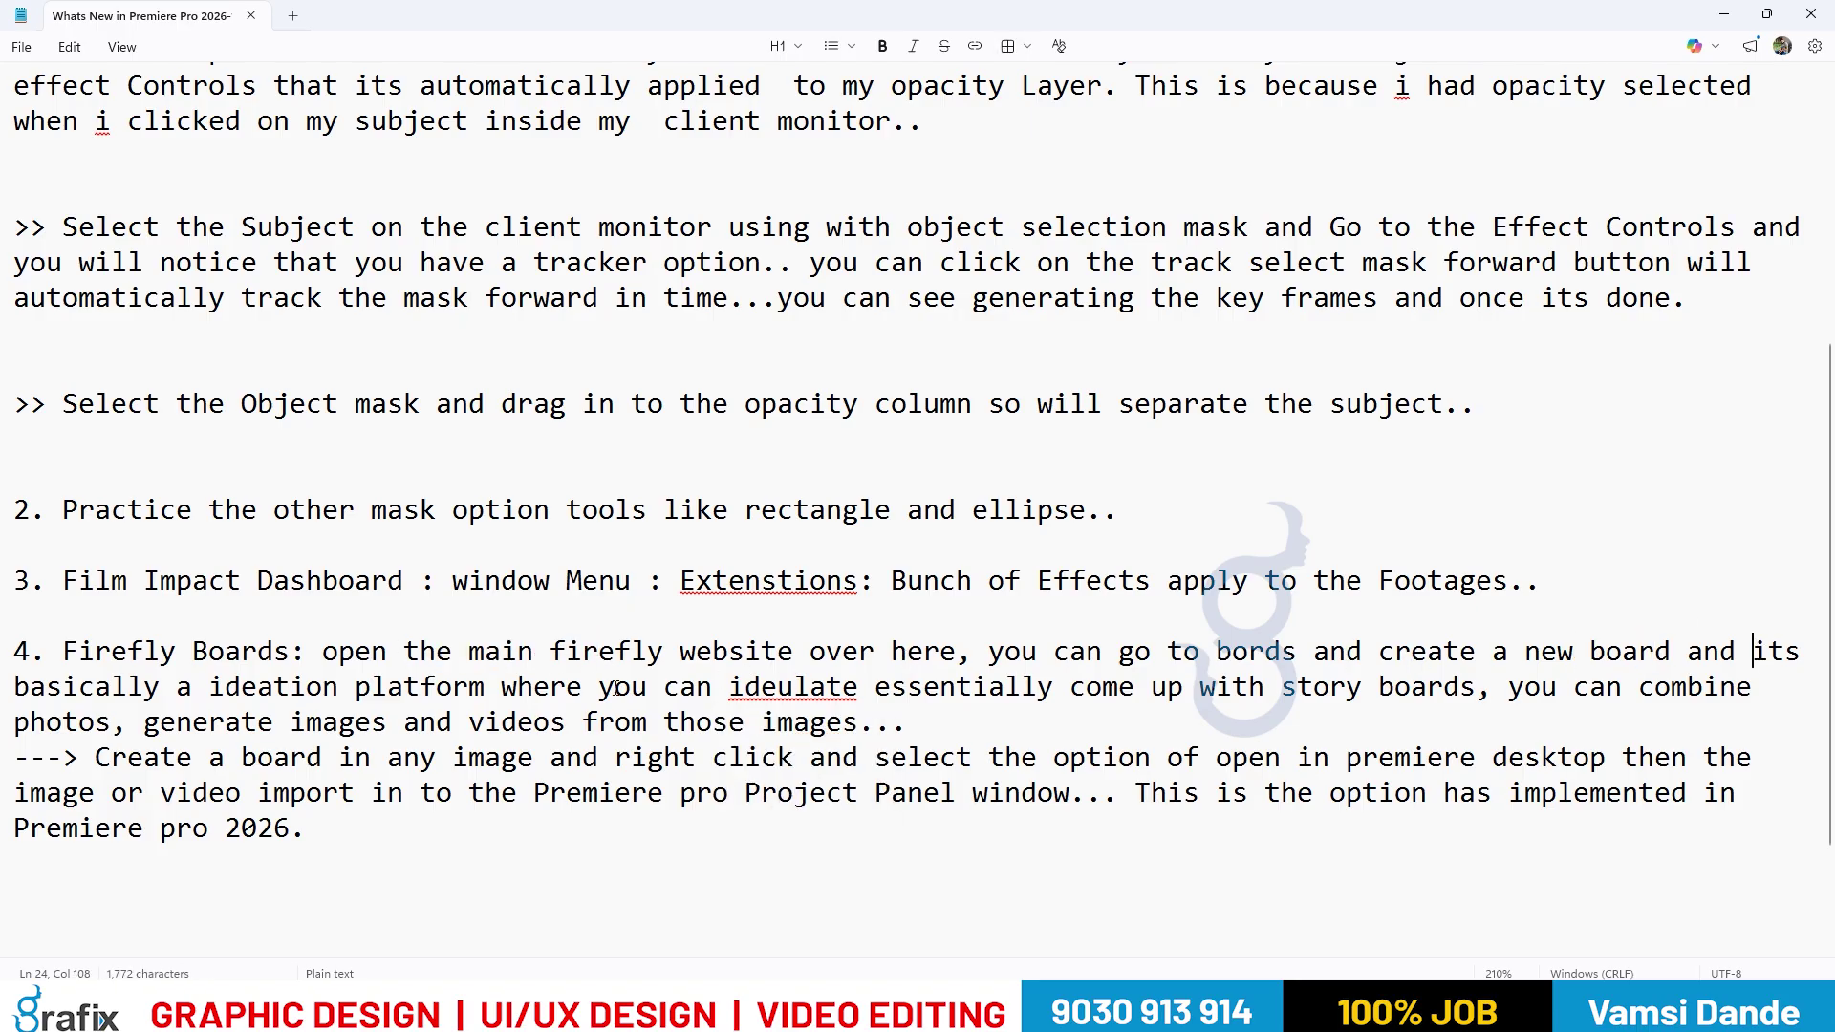
left_click_drag(258, 689, 353, 688)
left_click(454, 688)
left_click(795, 688)
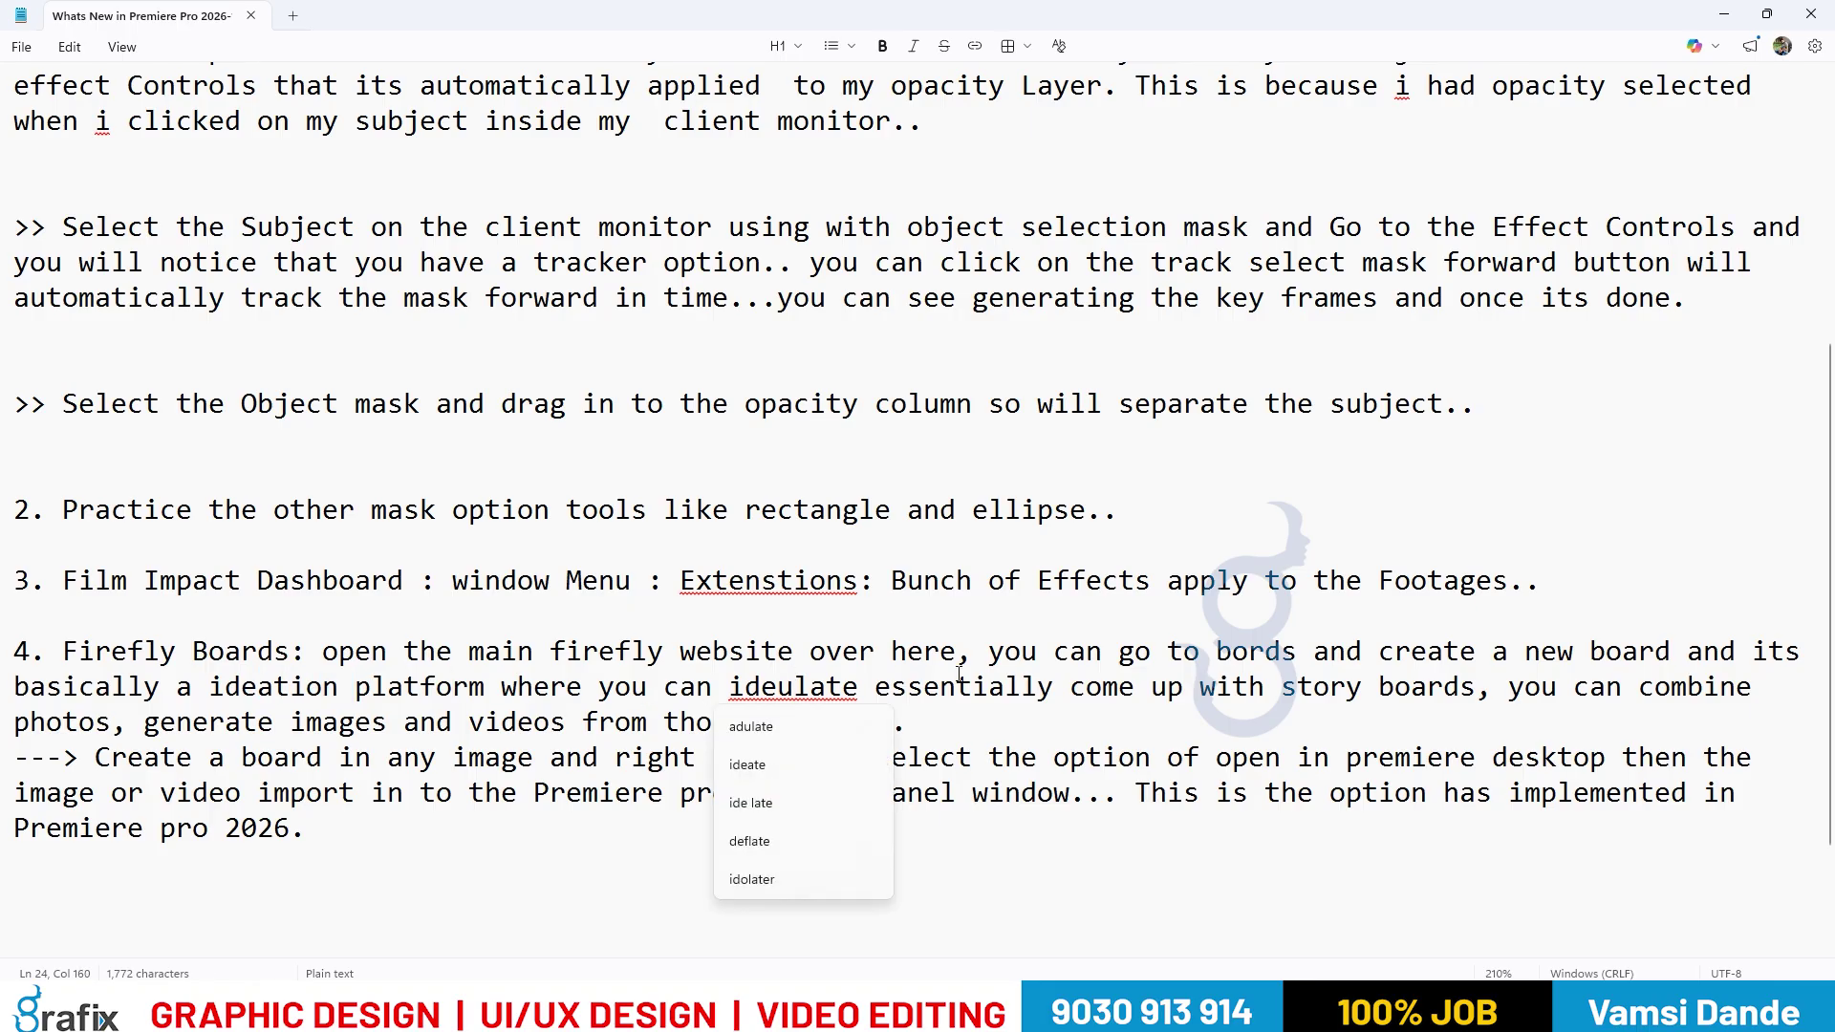
left_click_drag(1296, 688, 1396, 688)
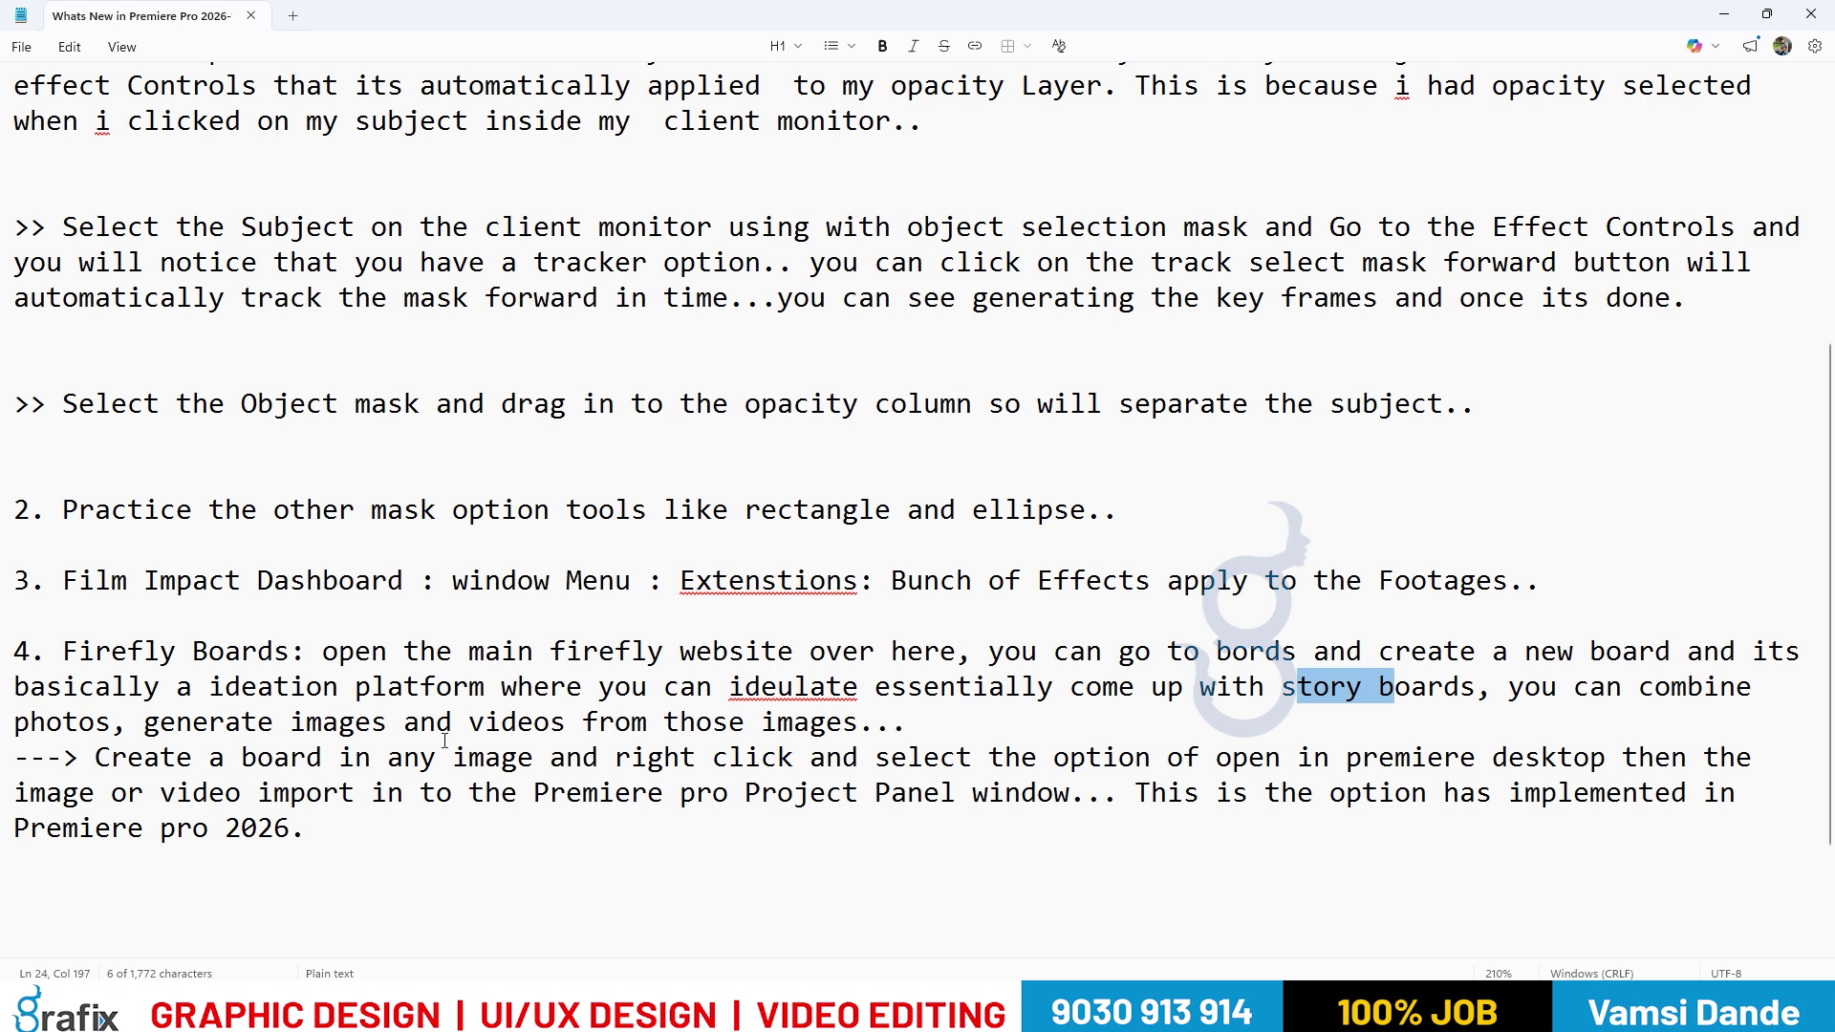
Insert a blank line in the notes before the "Create a board in any image" paragraph.
left_click(917, 727)
key("Return")
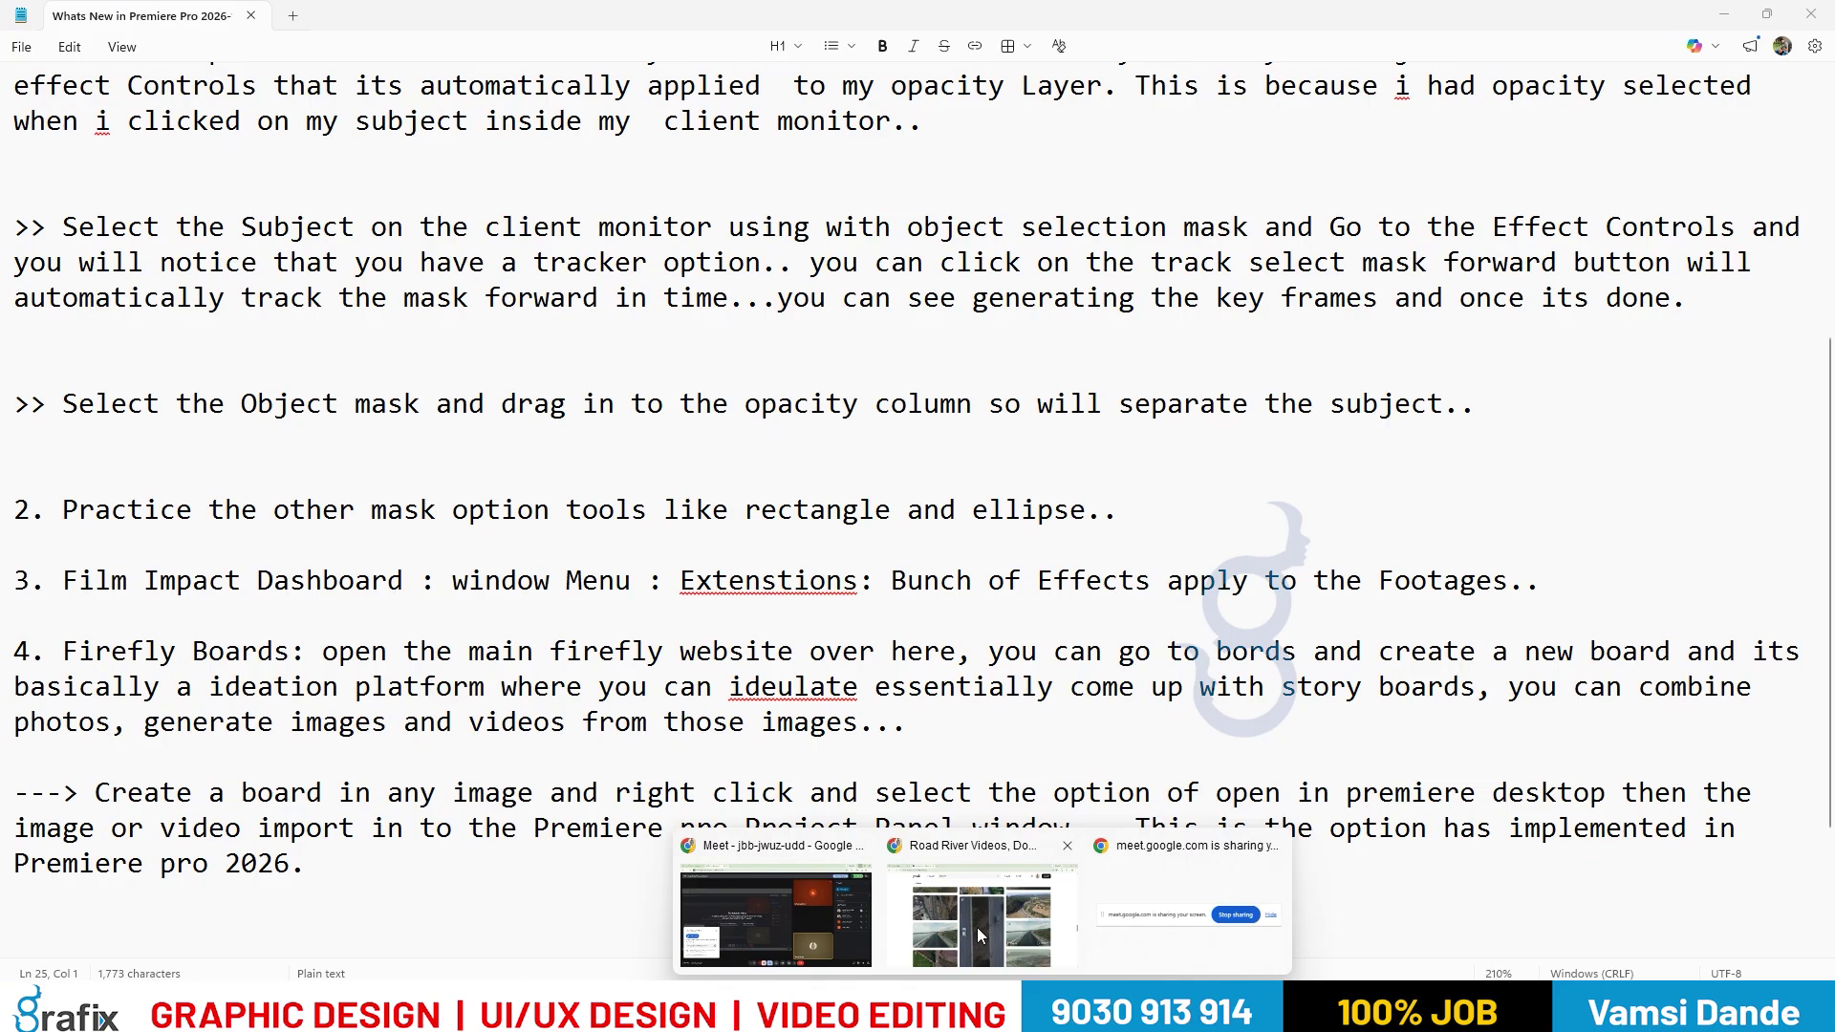
Switch to the web browser, open Google in a new tab and search for "firefly boards".
left_click(975, 927)
key("ctrl+t")
type("google.com")
key("Return")
type("ire")
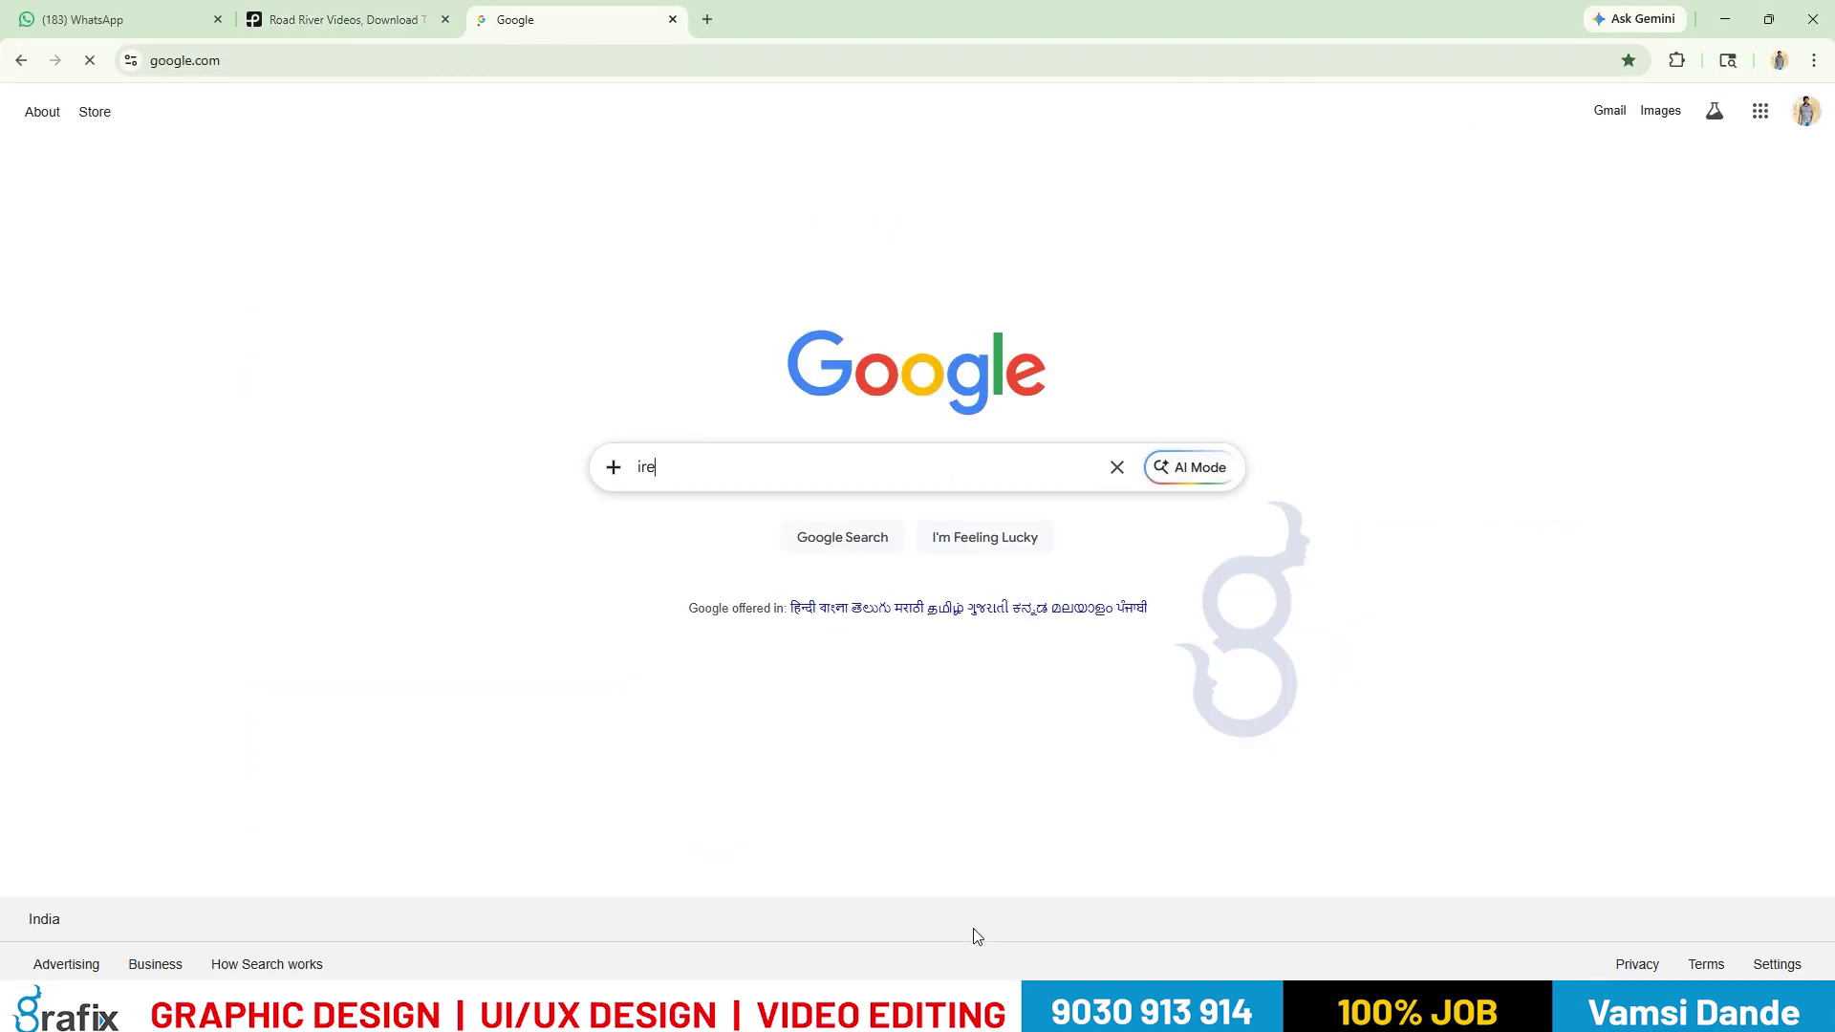
key("BackSpace")
key("BackSpace")
key("BackSpace")
type("f")
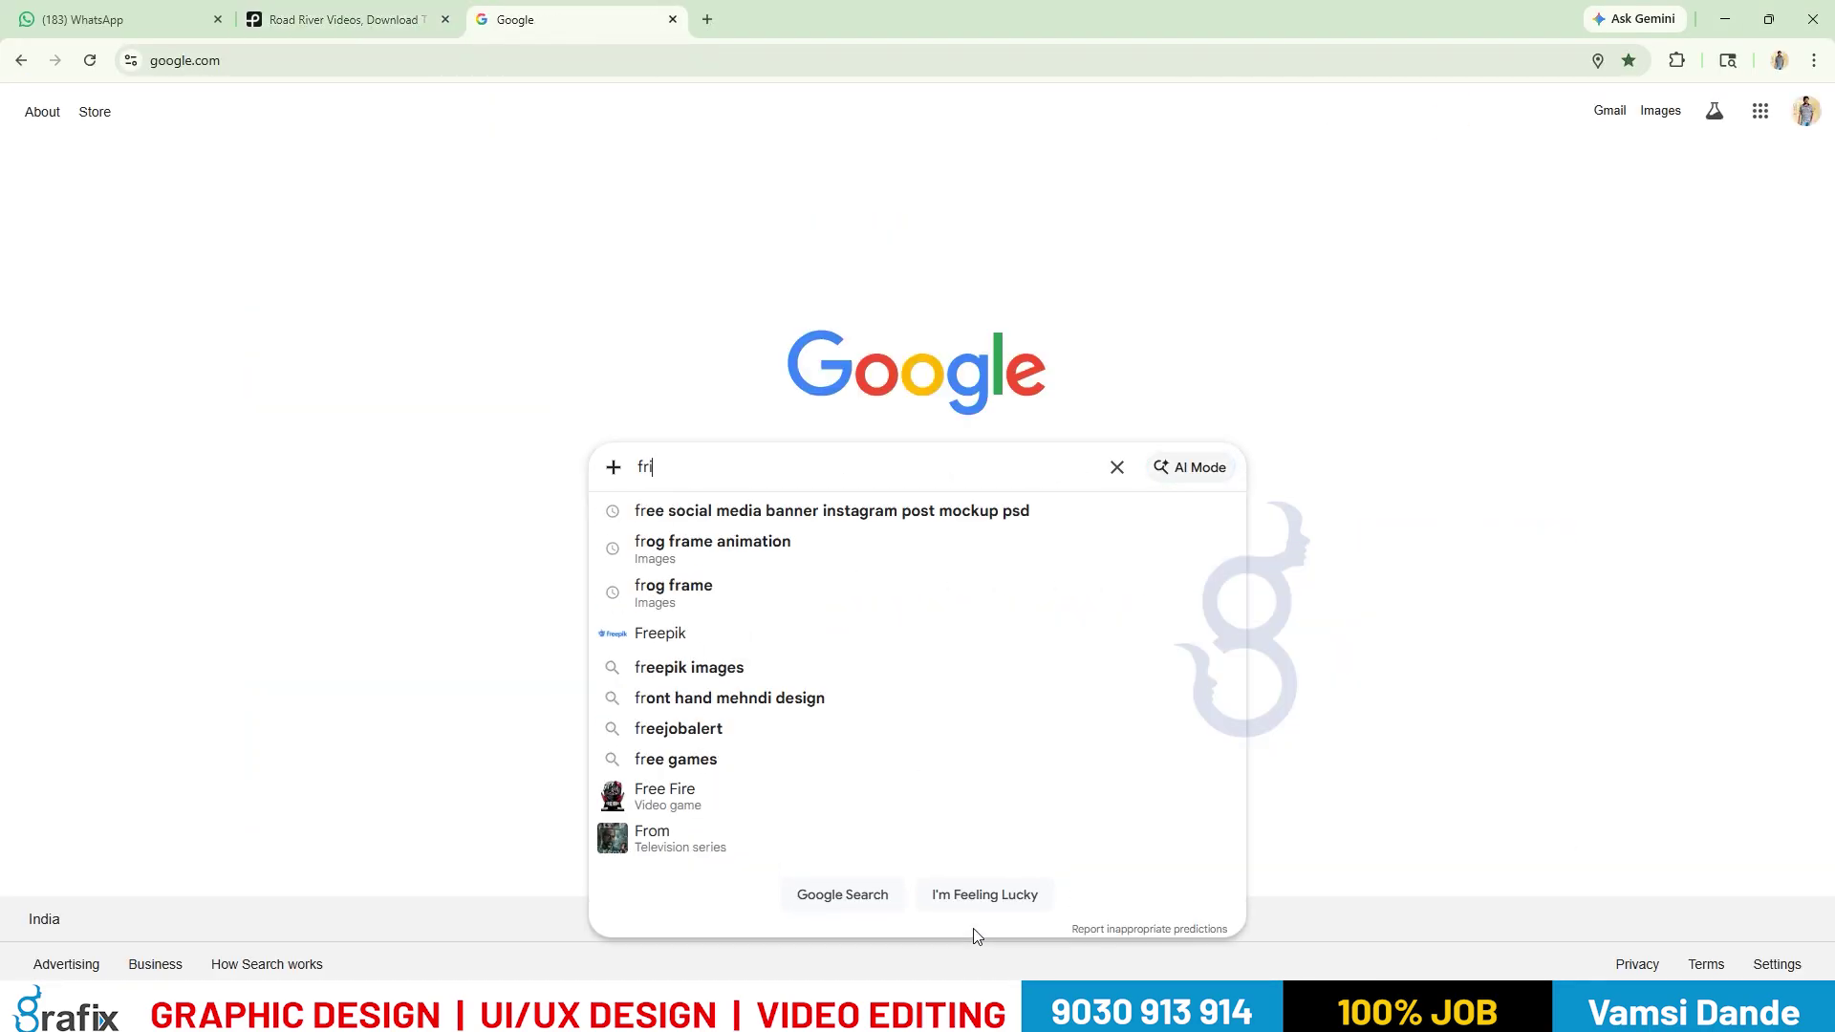
type("iref")
key("Down")
key("Return")
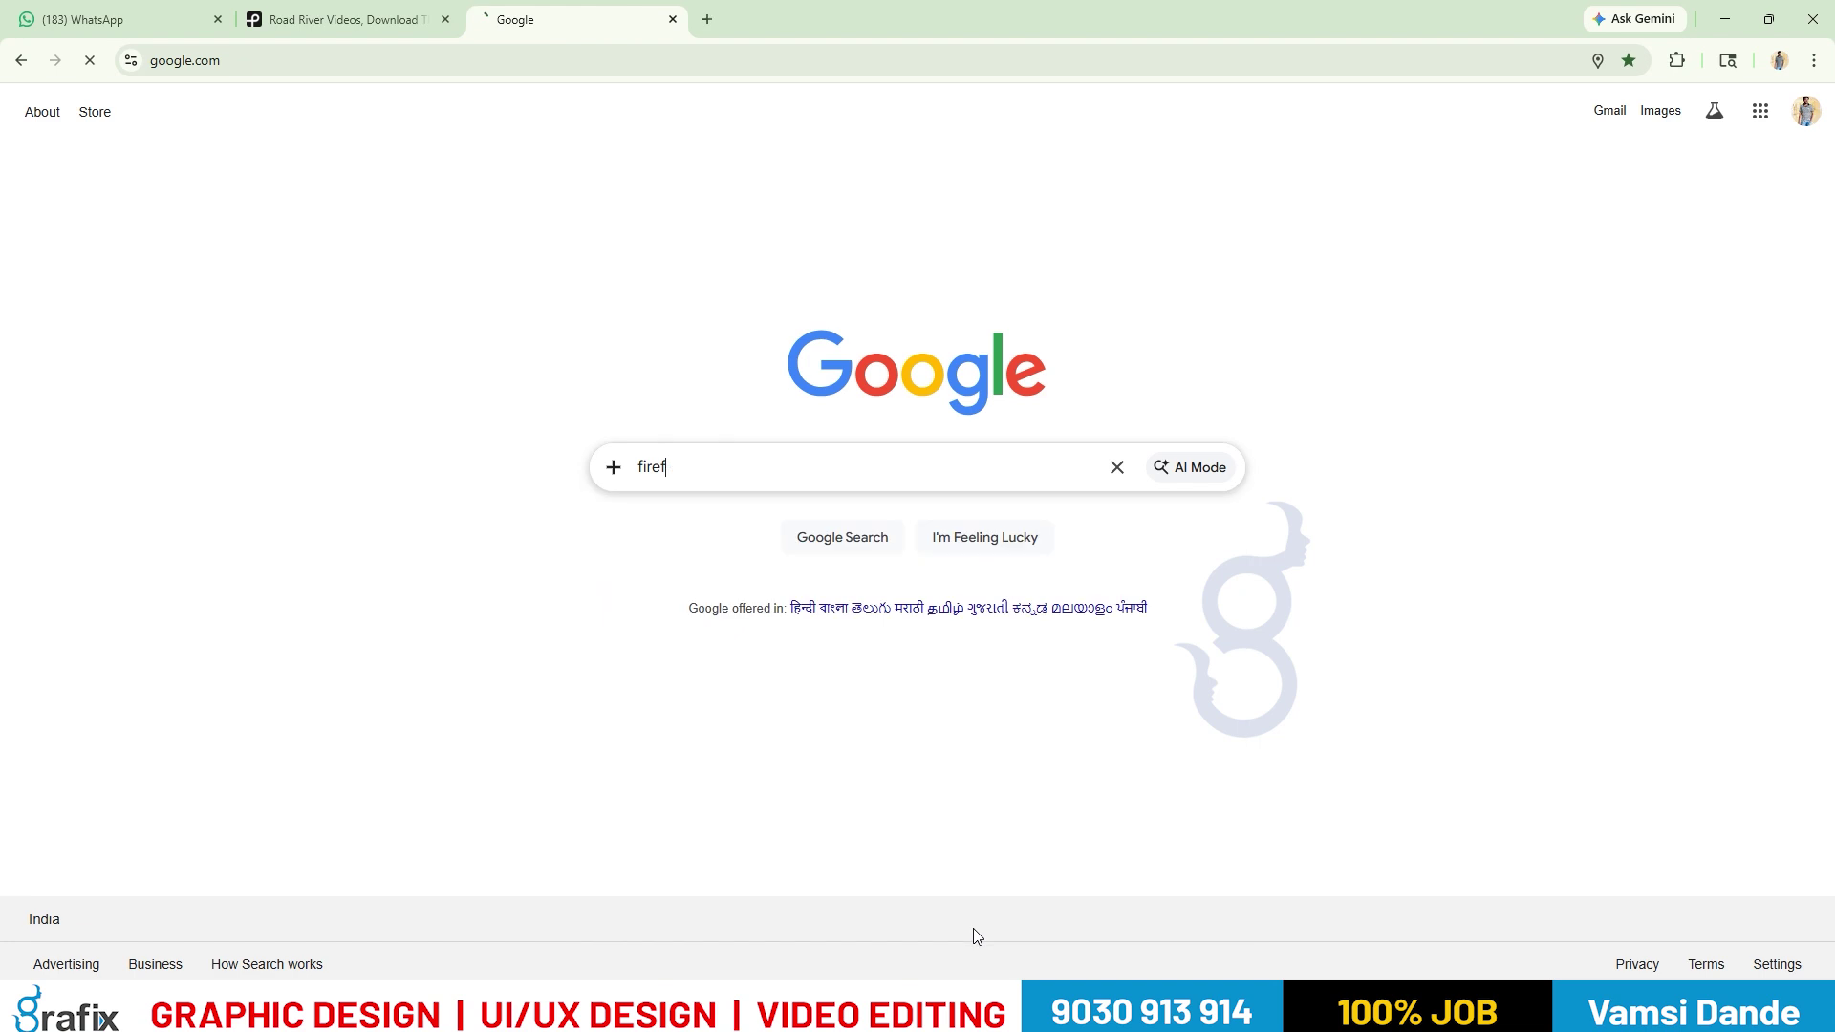
Open the sponsored Adobe Firefly search result and continue to the Firefly web app to create.
left_click(460, 373)
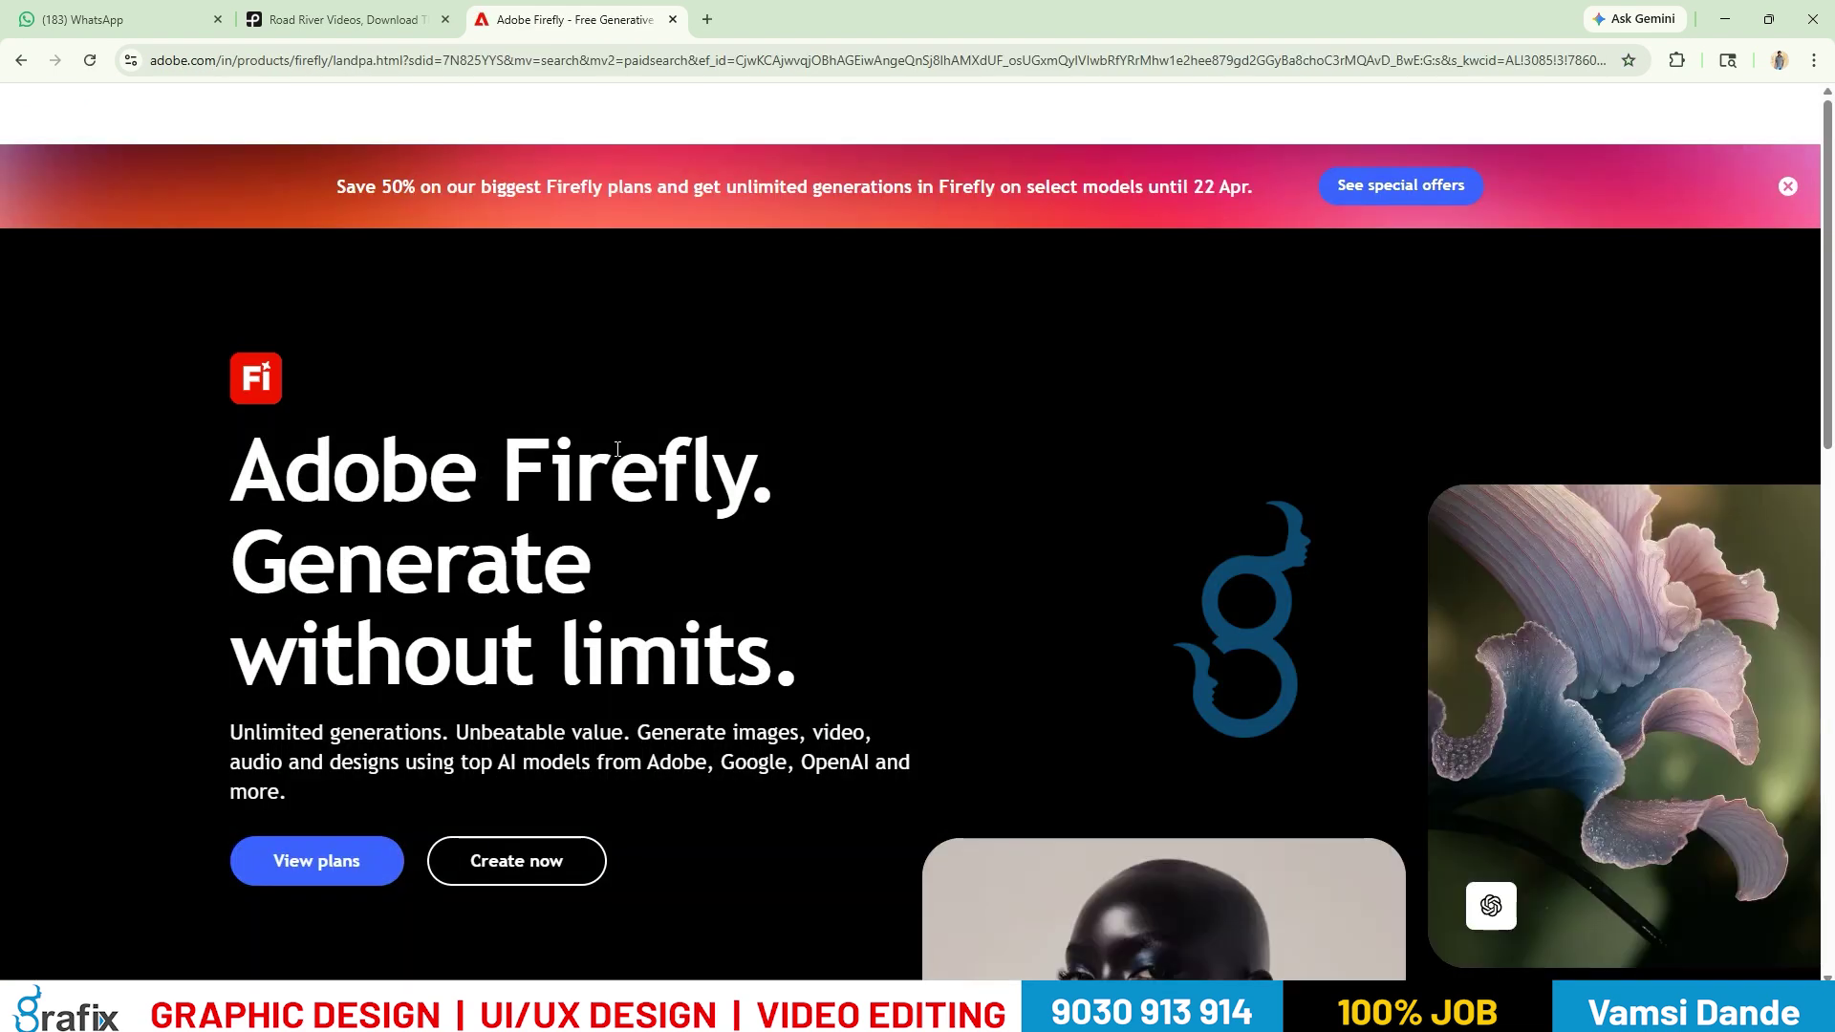
scroll(1076, 691, "down", 4)
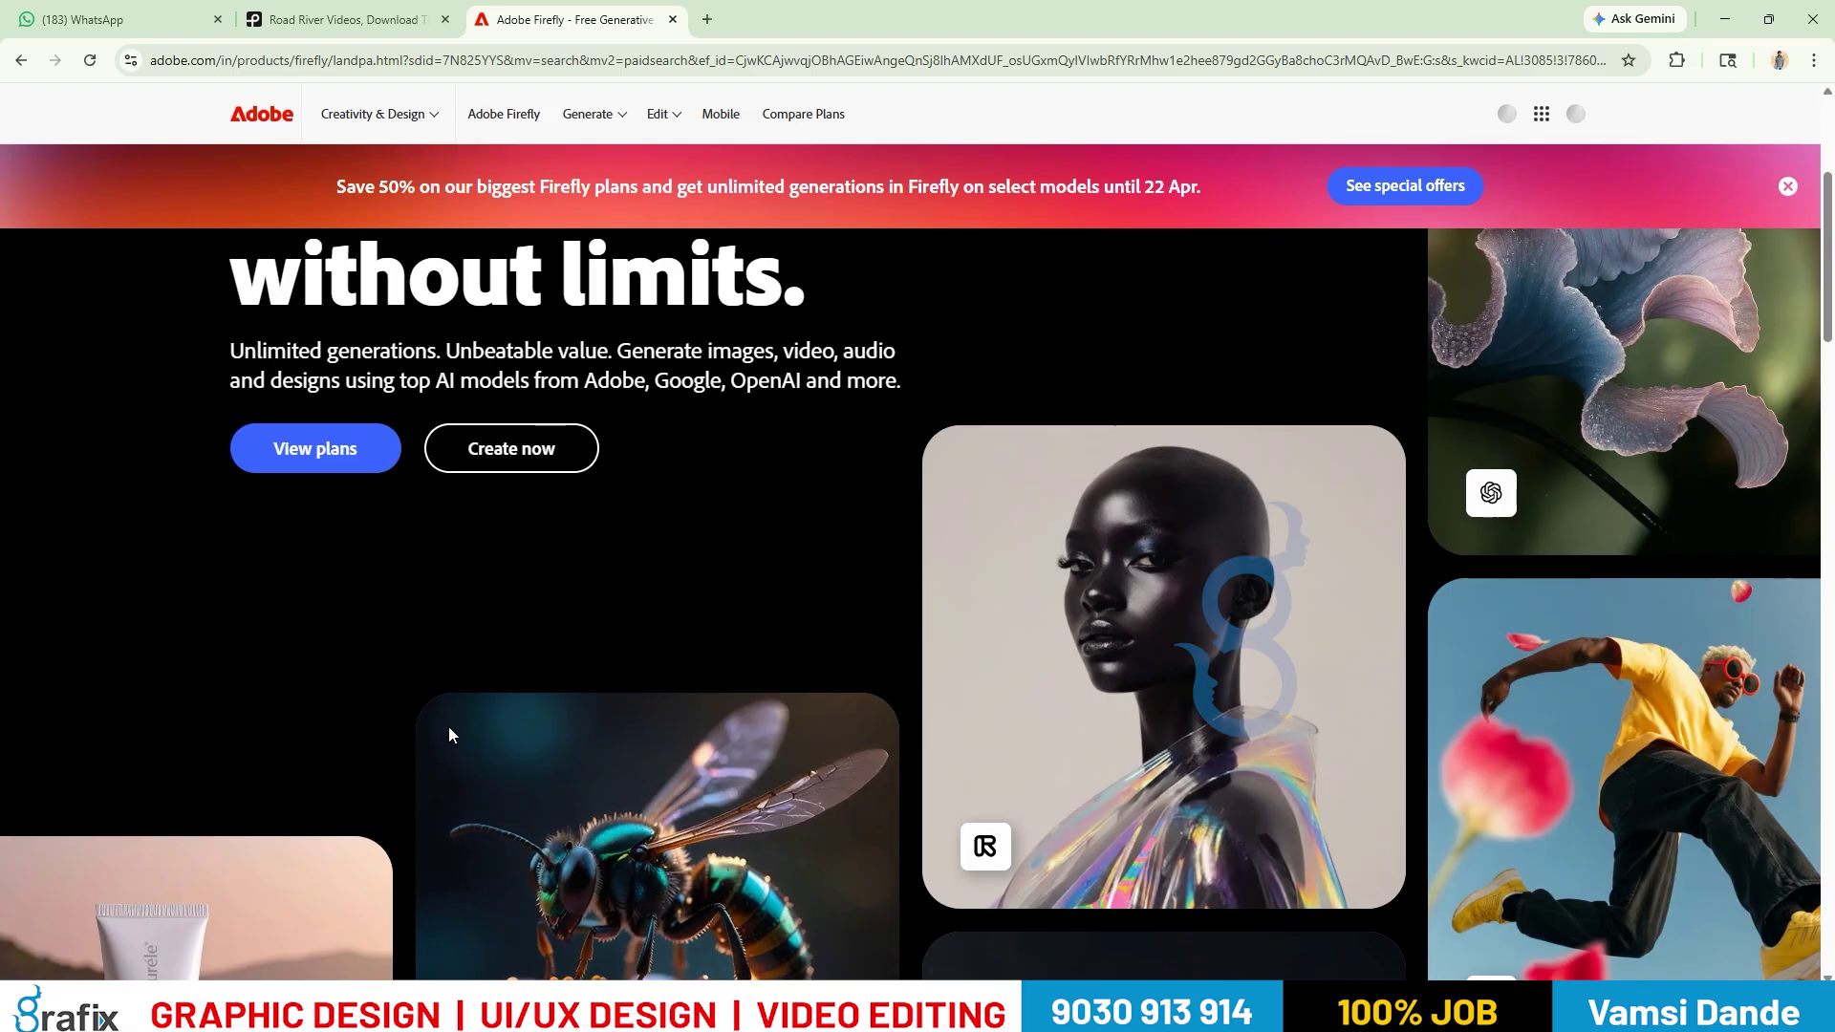
left_click(568, 473)
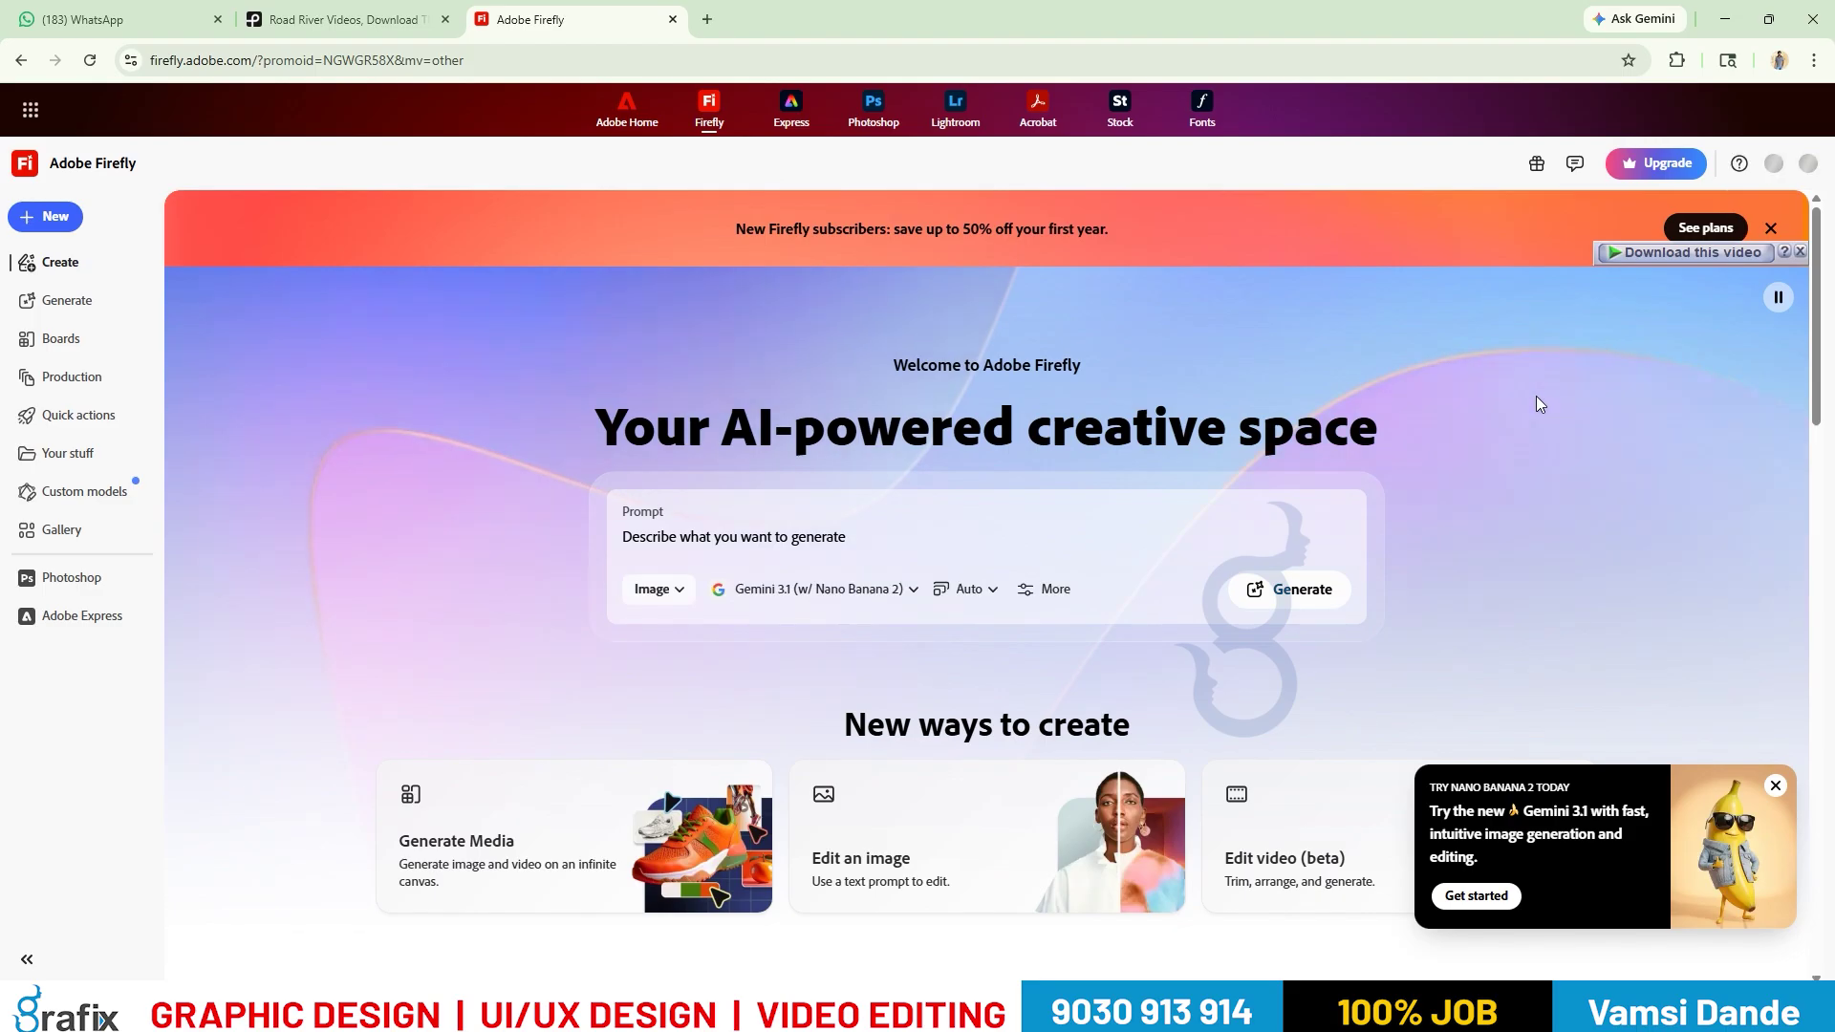
Switch to the notes and correct "bords" to "boards" in the Firefly Boards entry.
key("alt+Tab")
left_click_drag(144, 652, 315, 645)
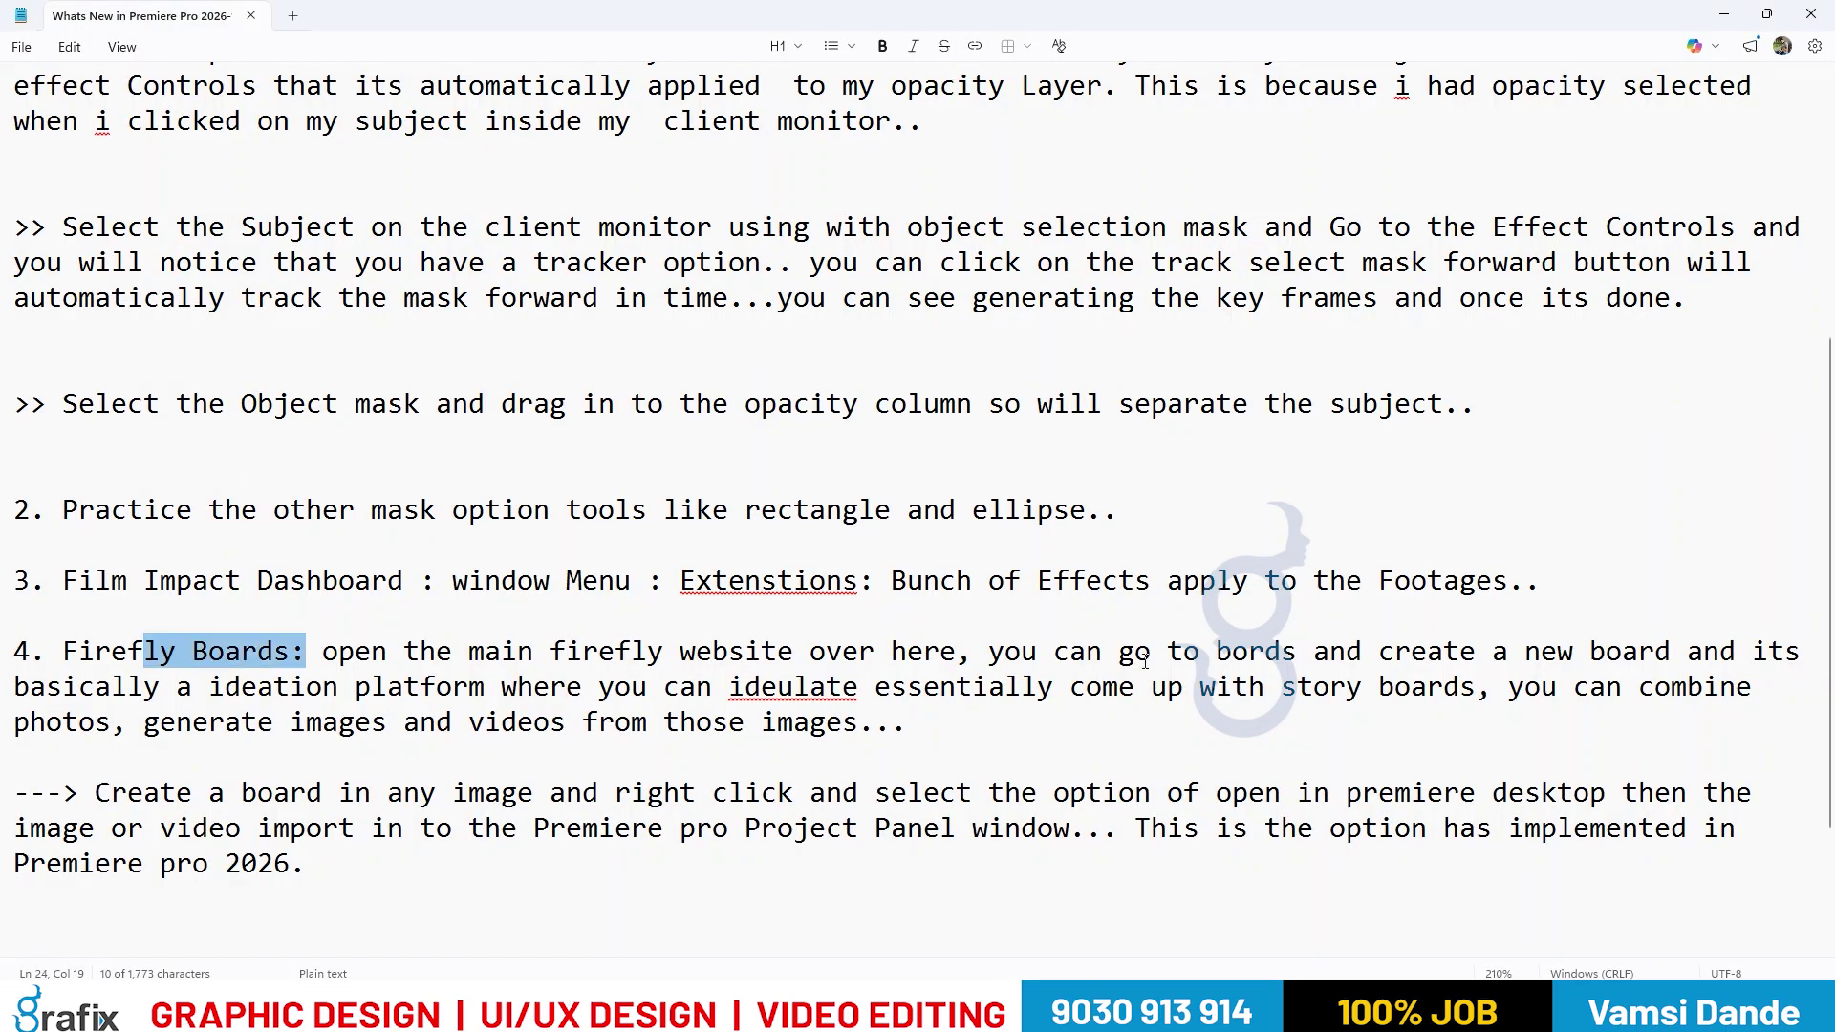
left_click(1247, 651)
type("a")
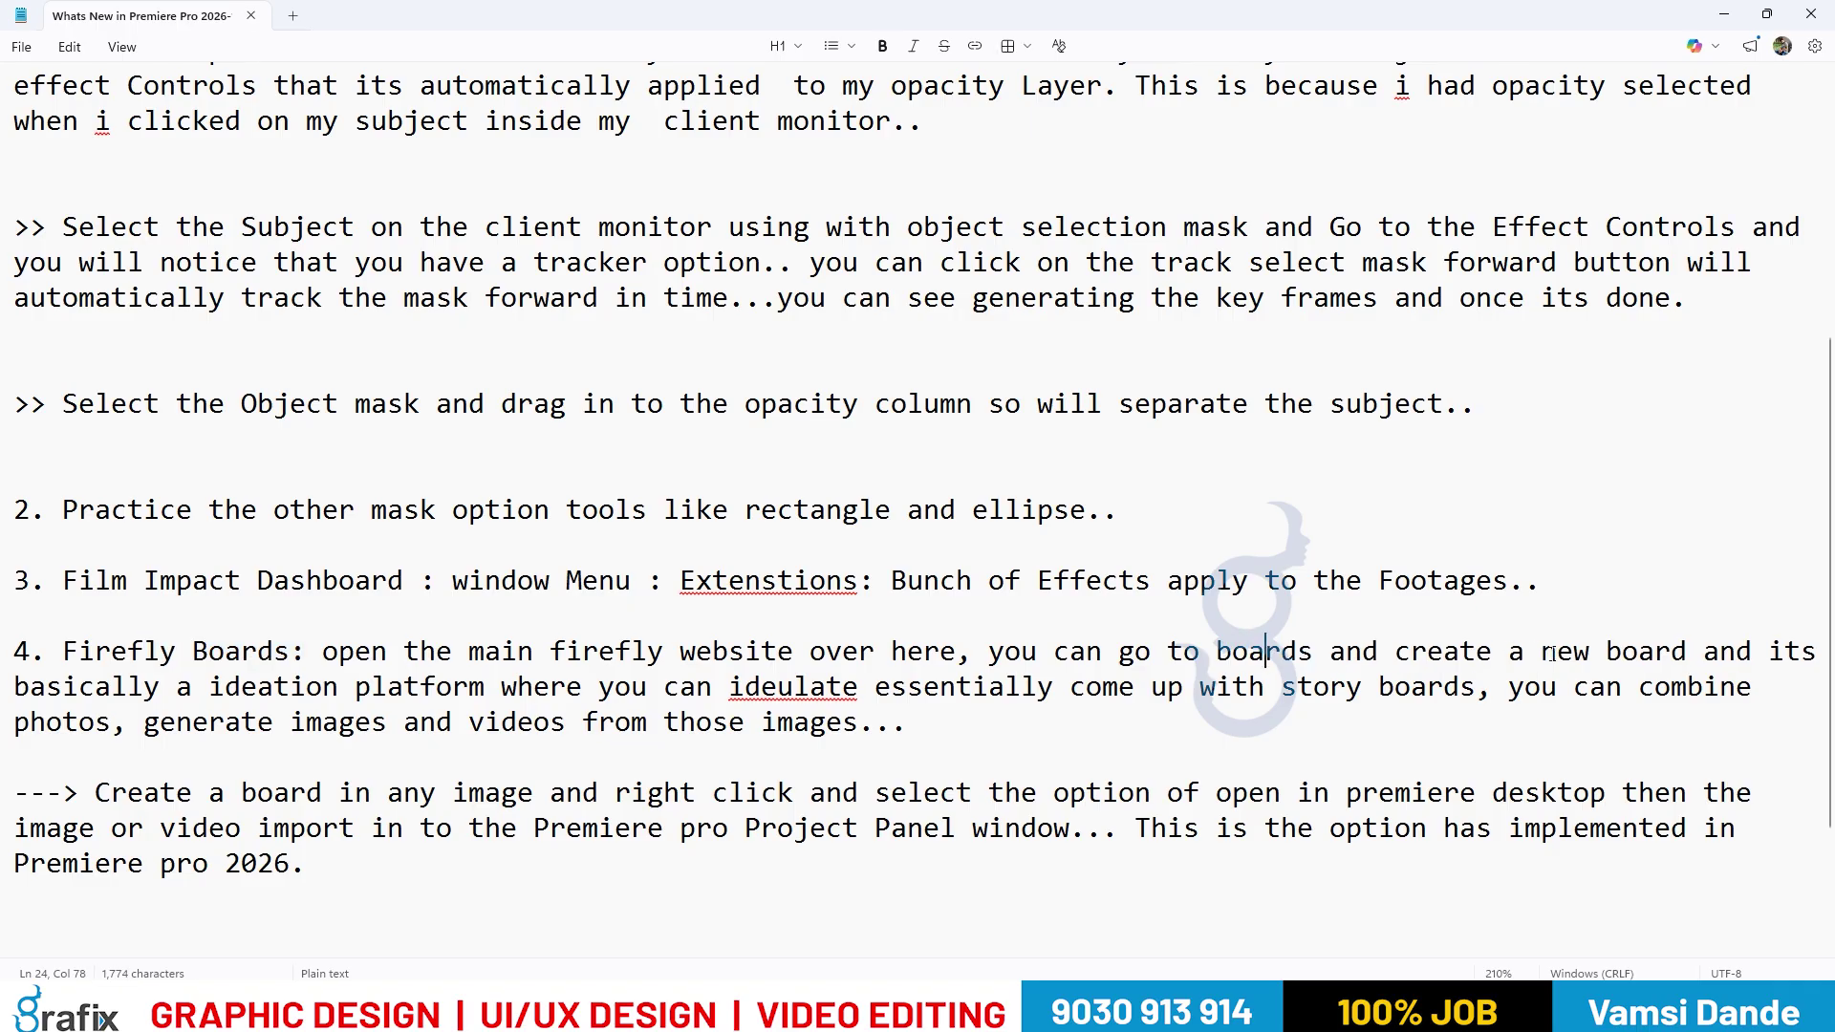
Read the notes on ideation, image and video generation in Firefly Boards, and opening board media in Premiere desktop.
left_click_drag(306, 687, 402, 686)
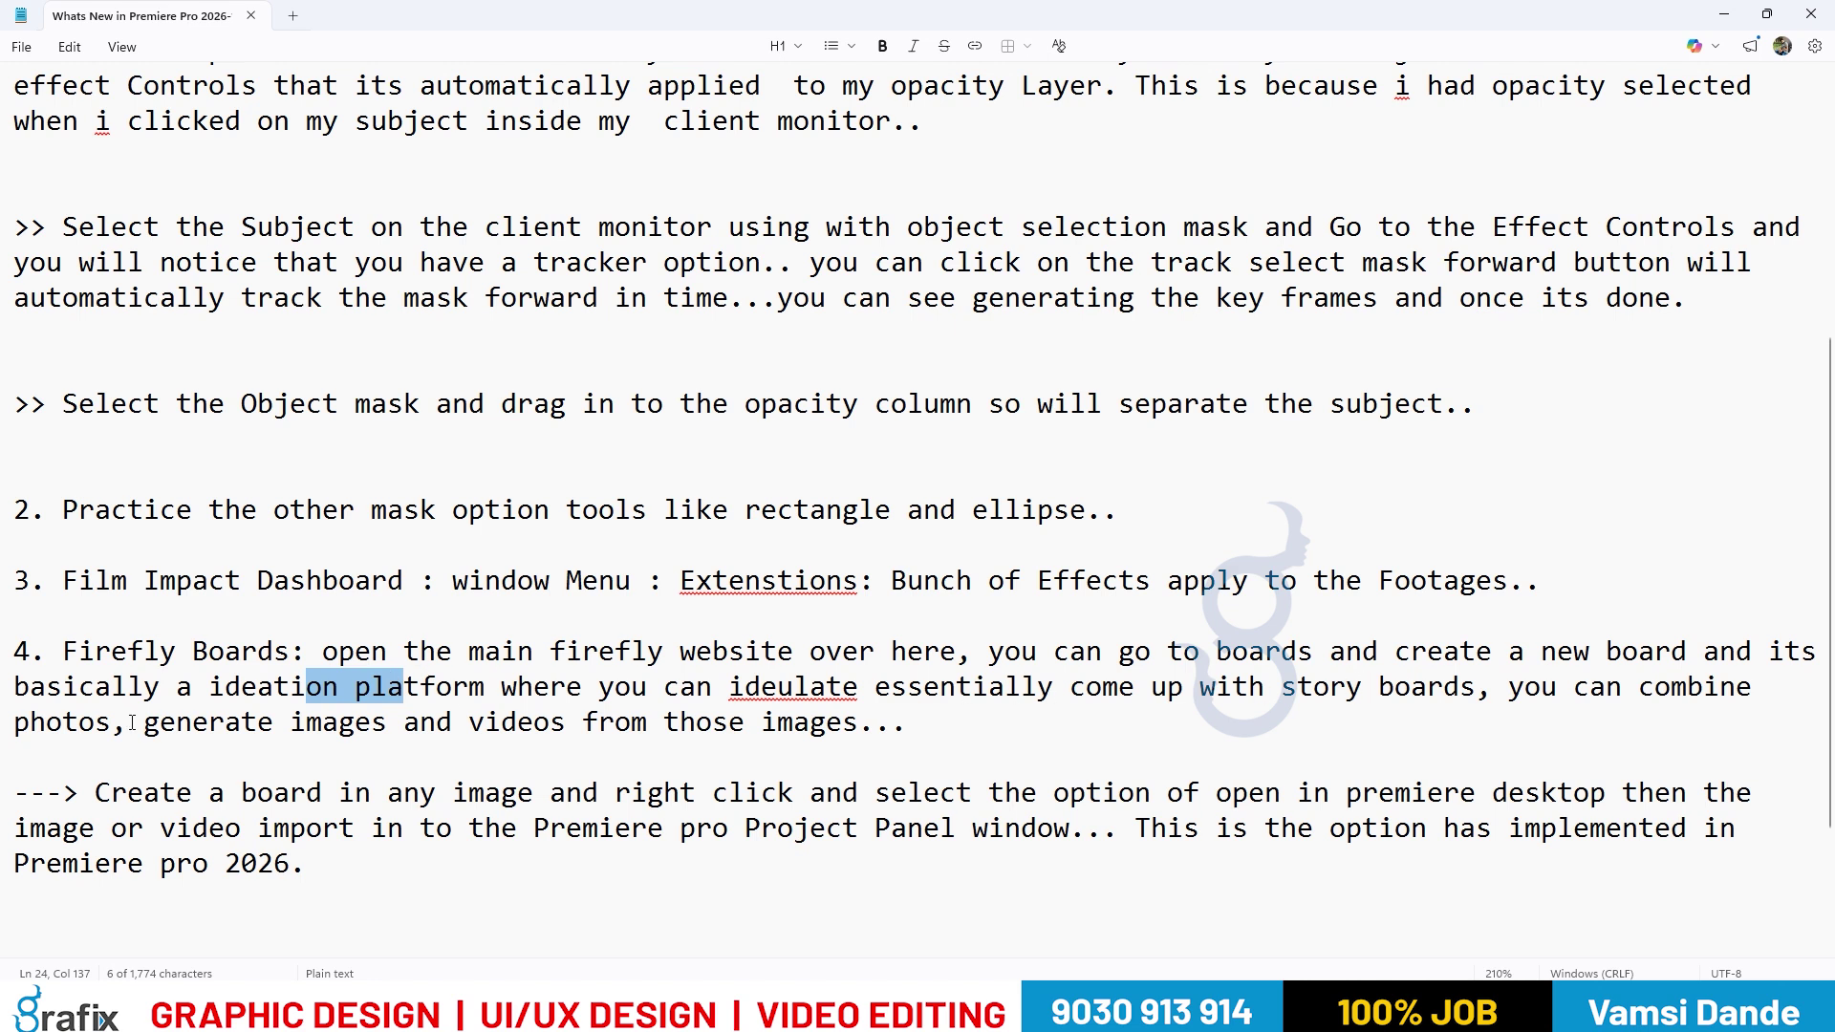
left_click_drag(208, 723, 450, 726)
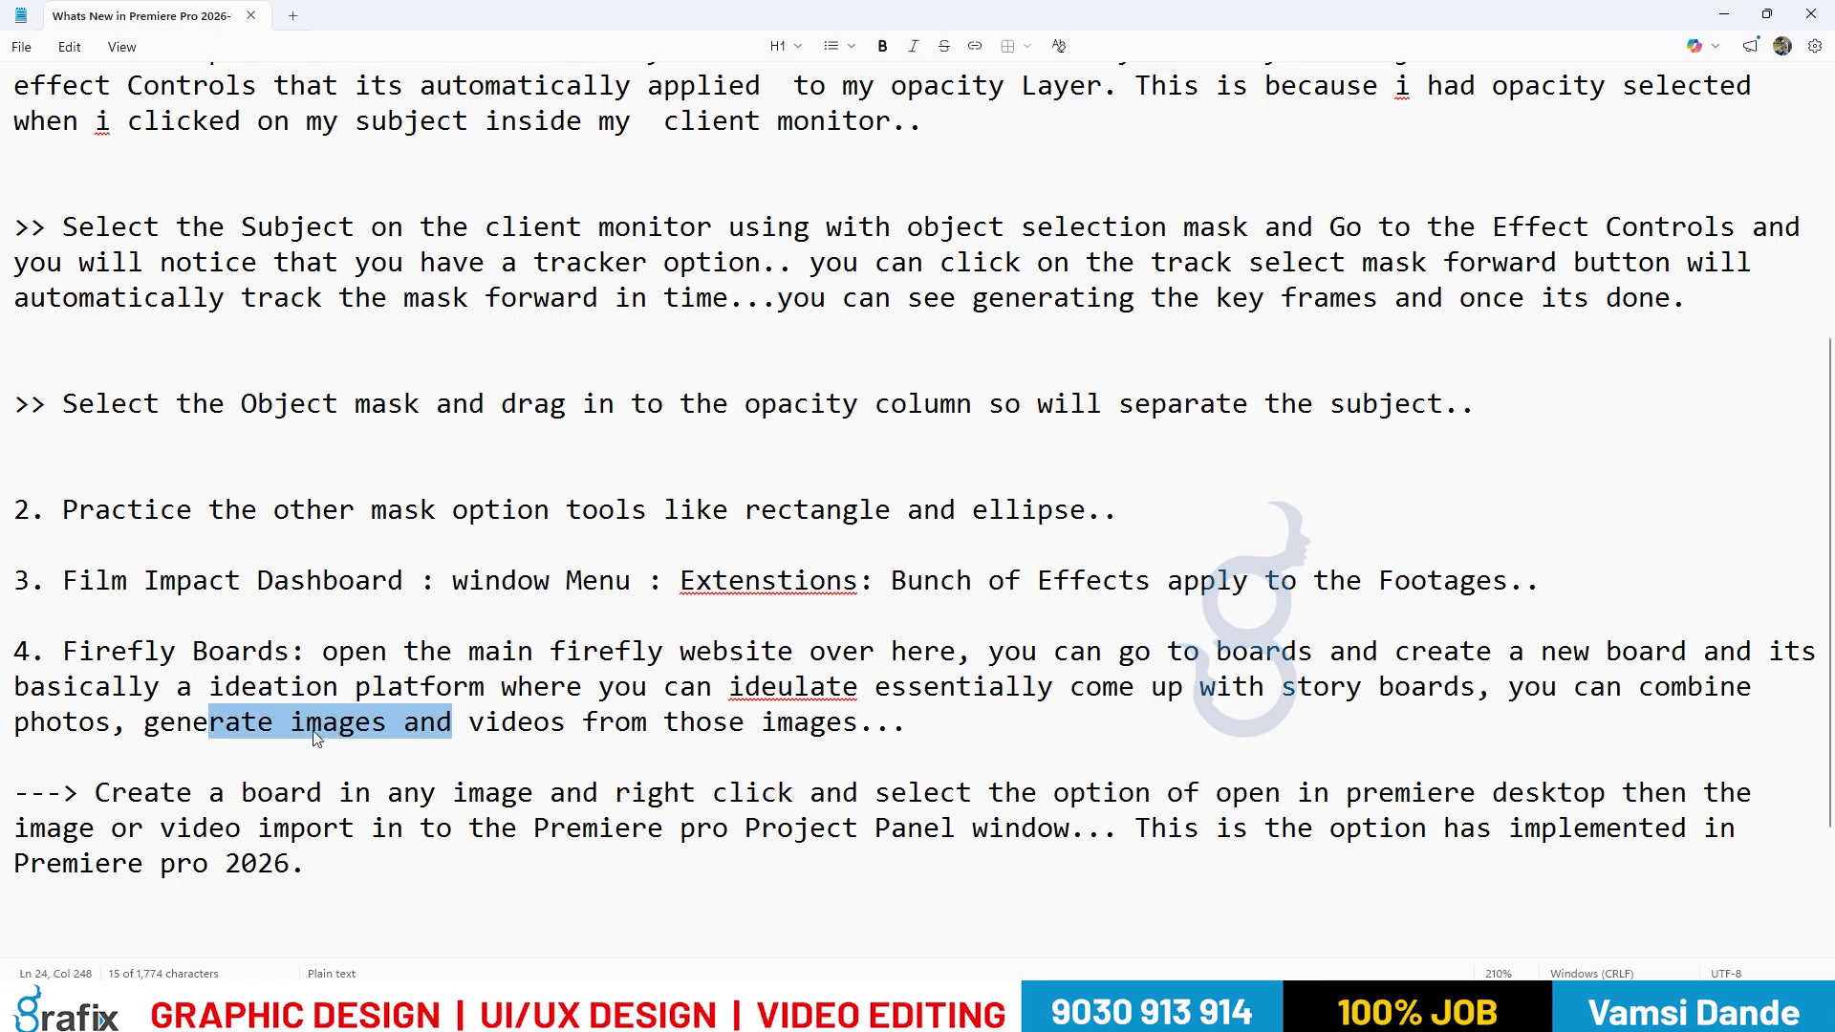
left_click_drag(468, 724, 604, 723)
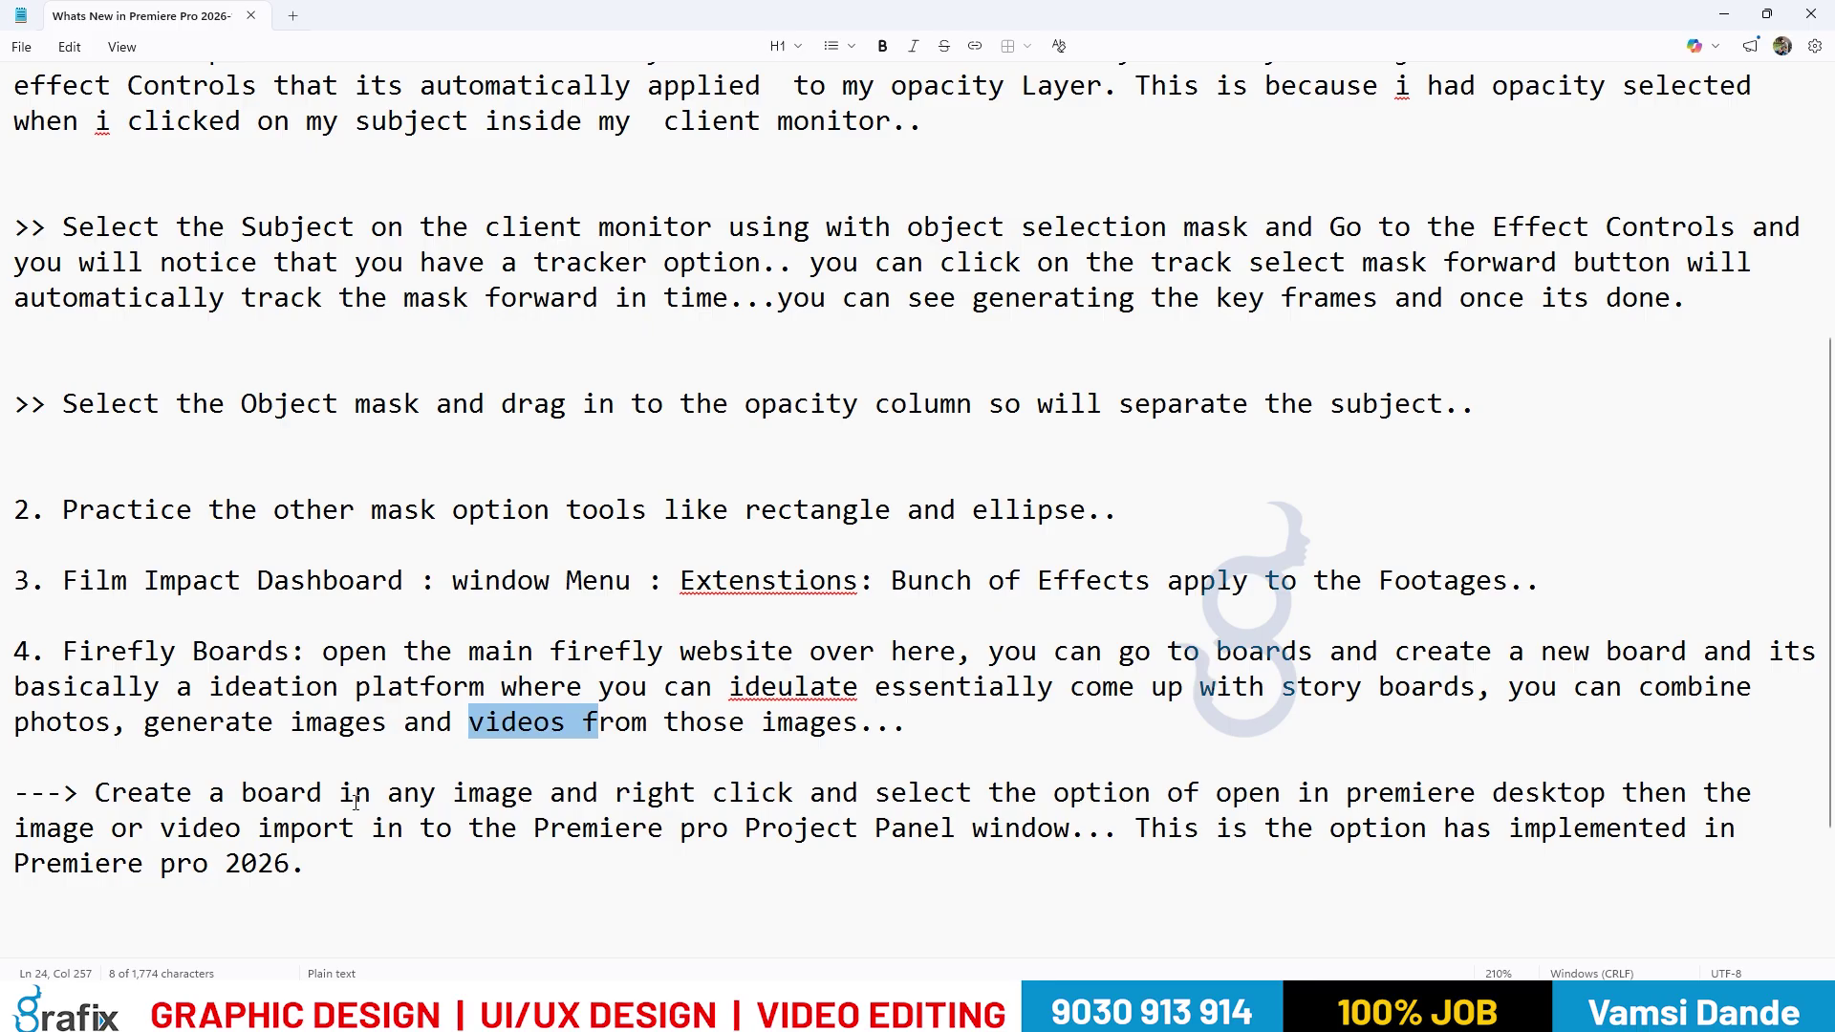
left_click(379, 800)
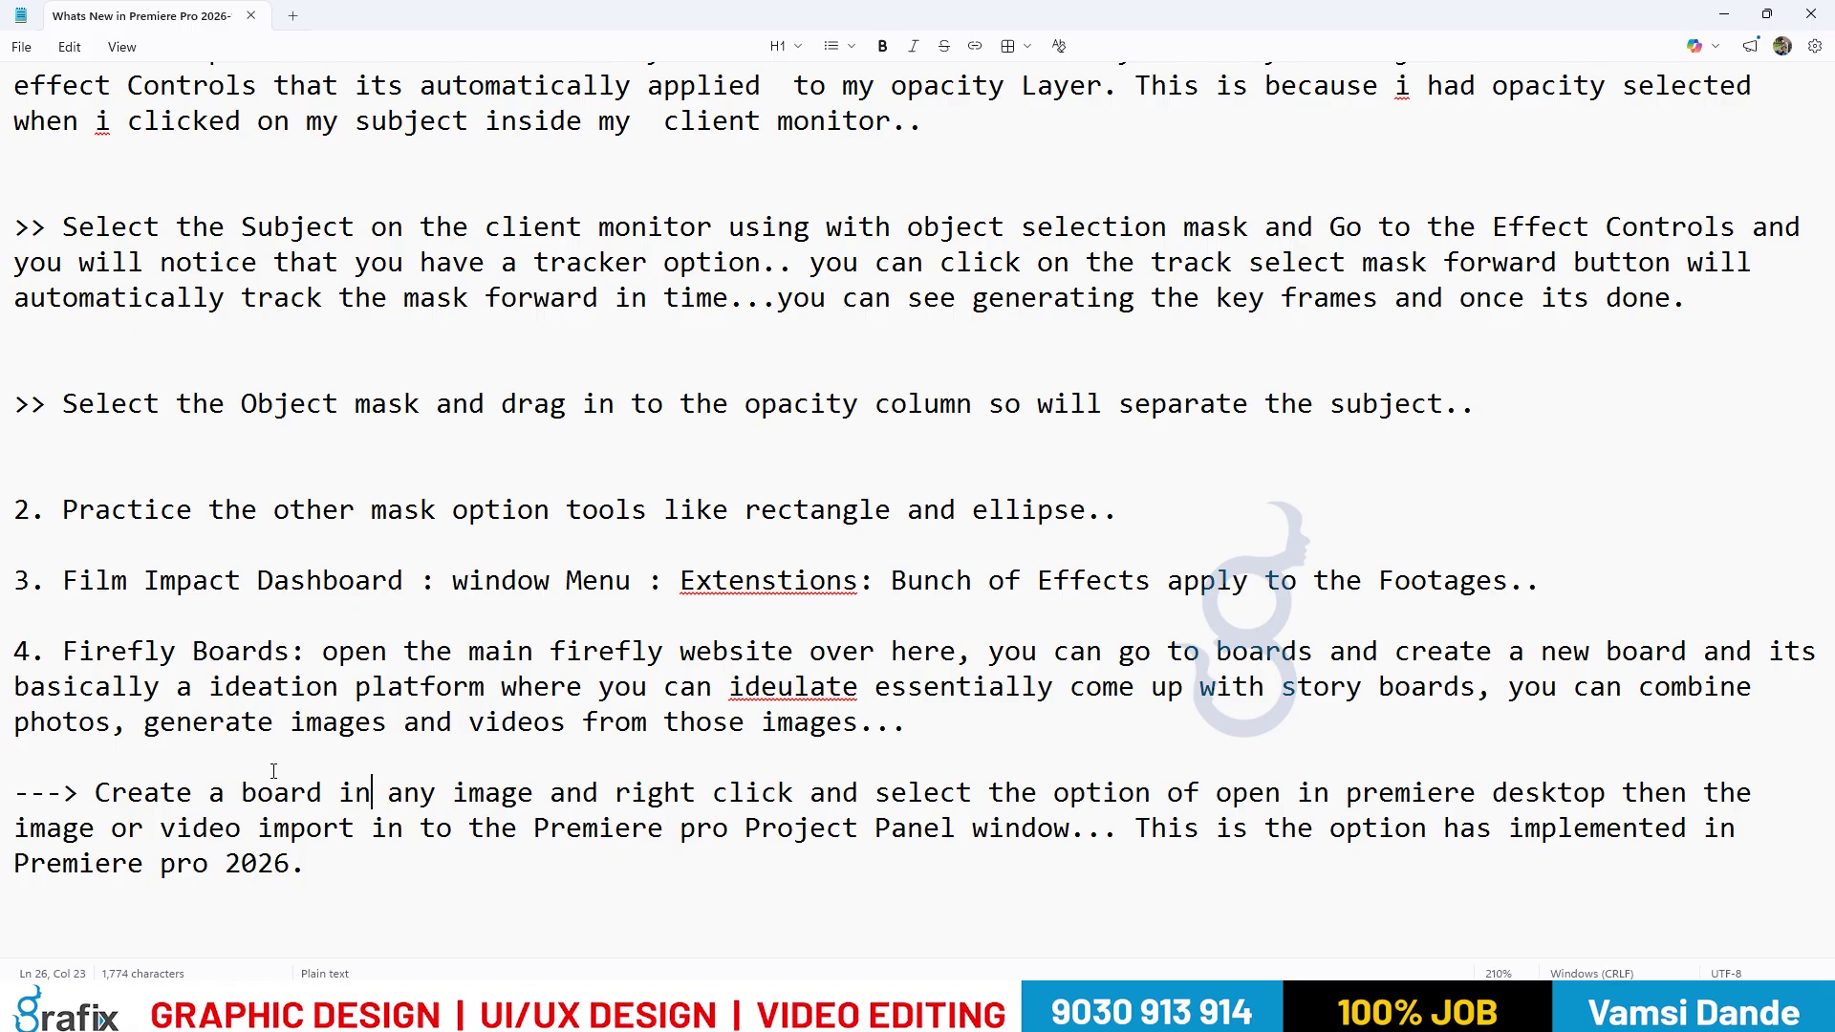
left_click_drag(19, 616, 463, 763)
left_click(176, 651)
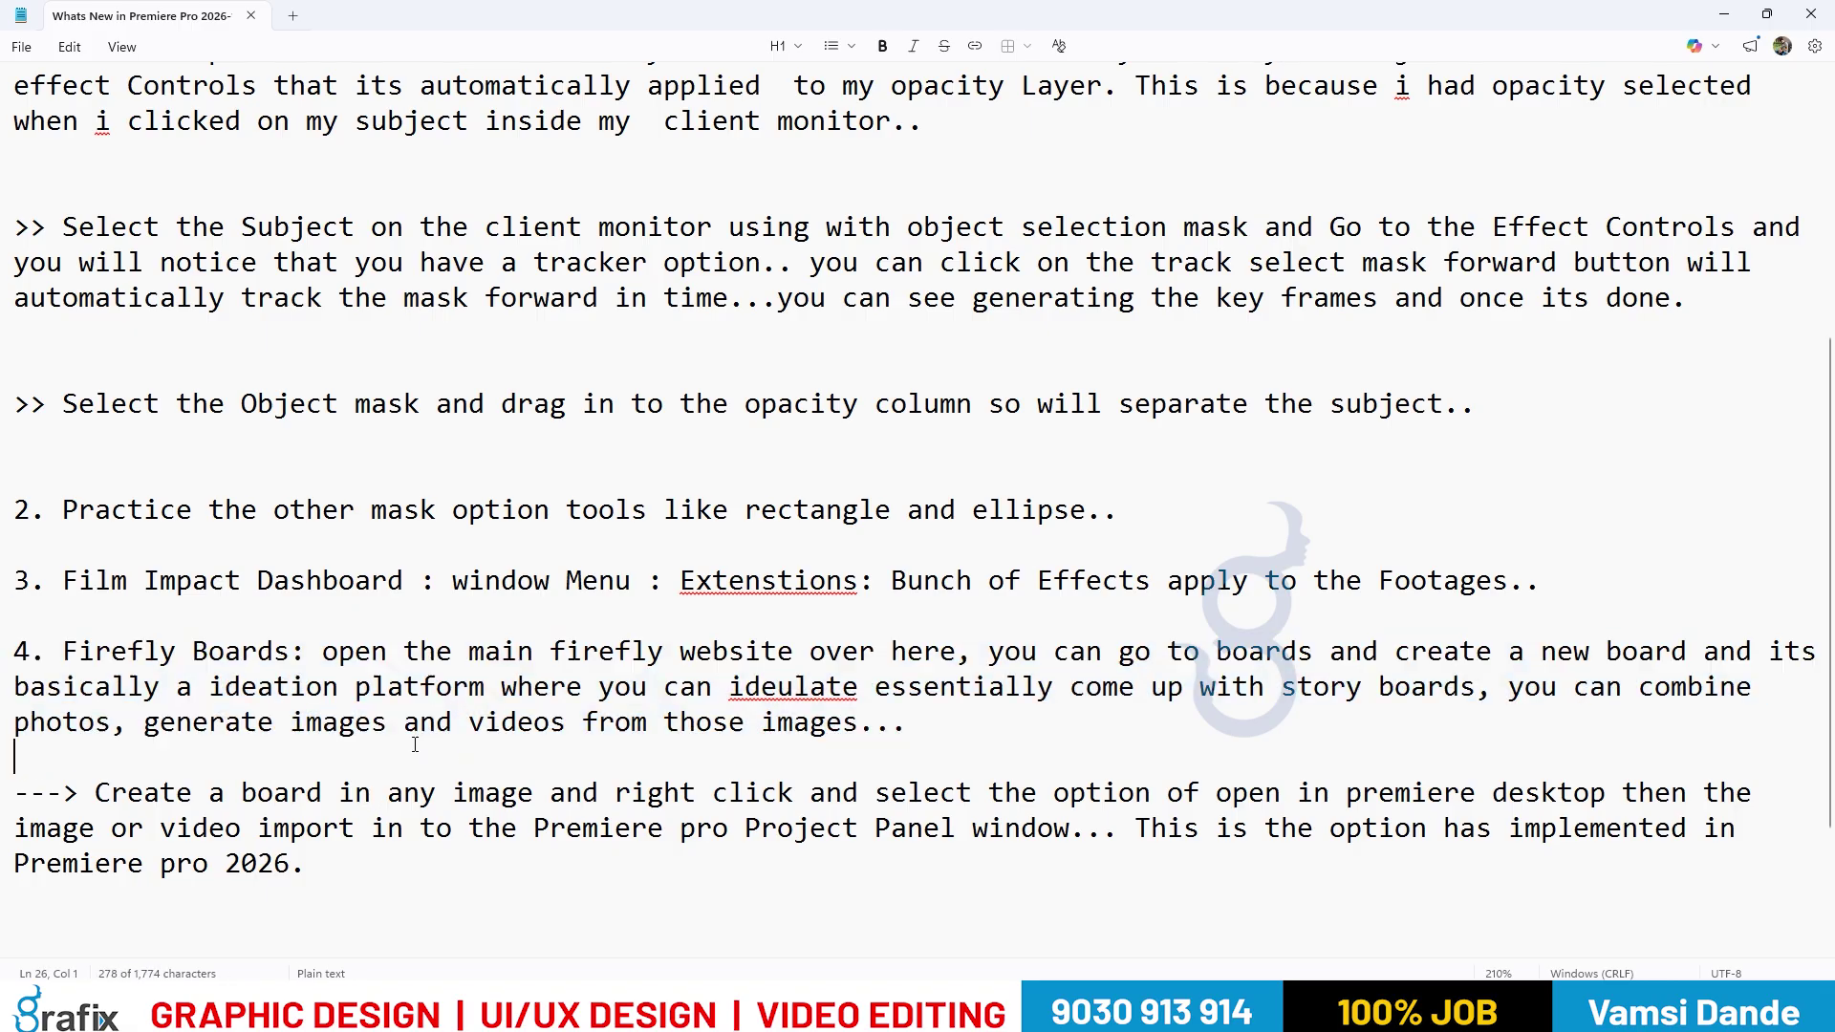
left_click_drag(176, 651, 510, 755)
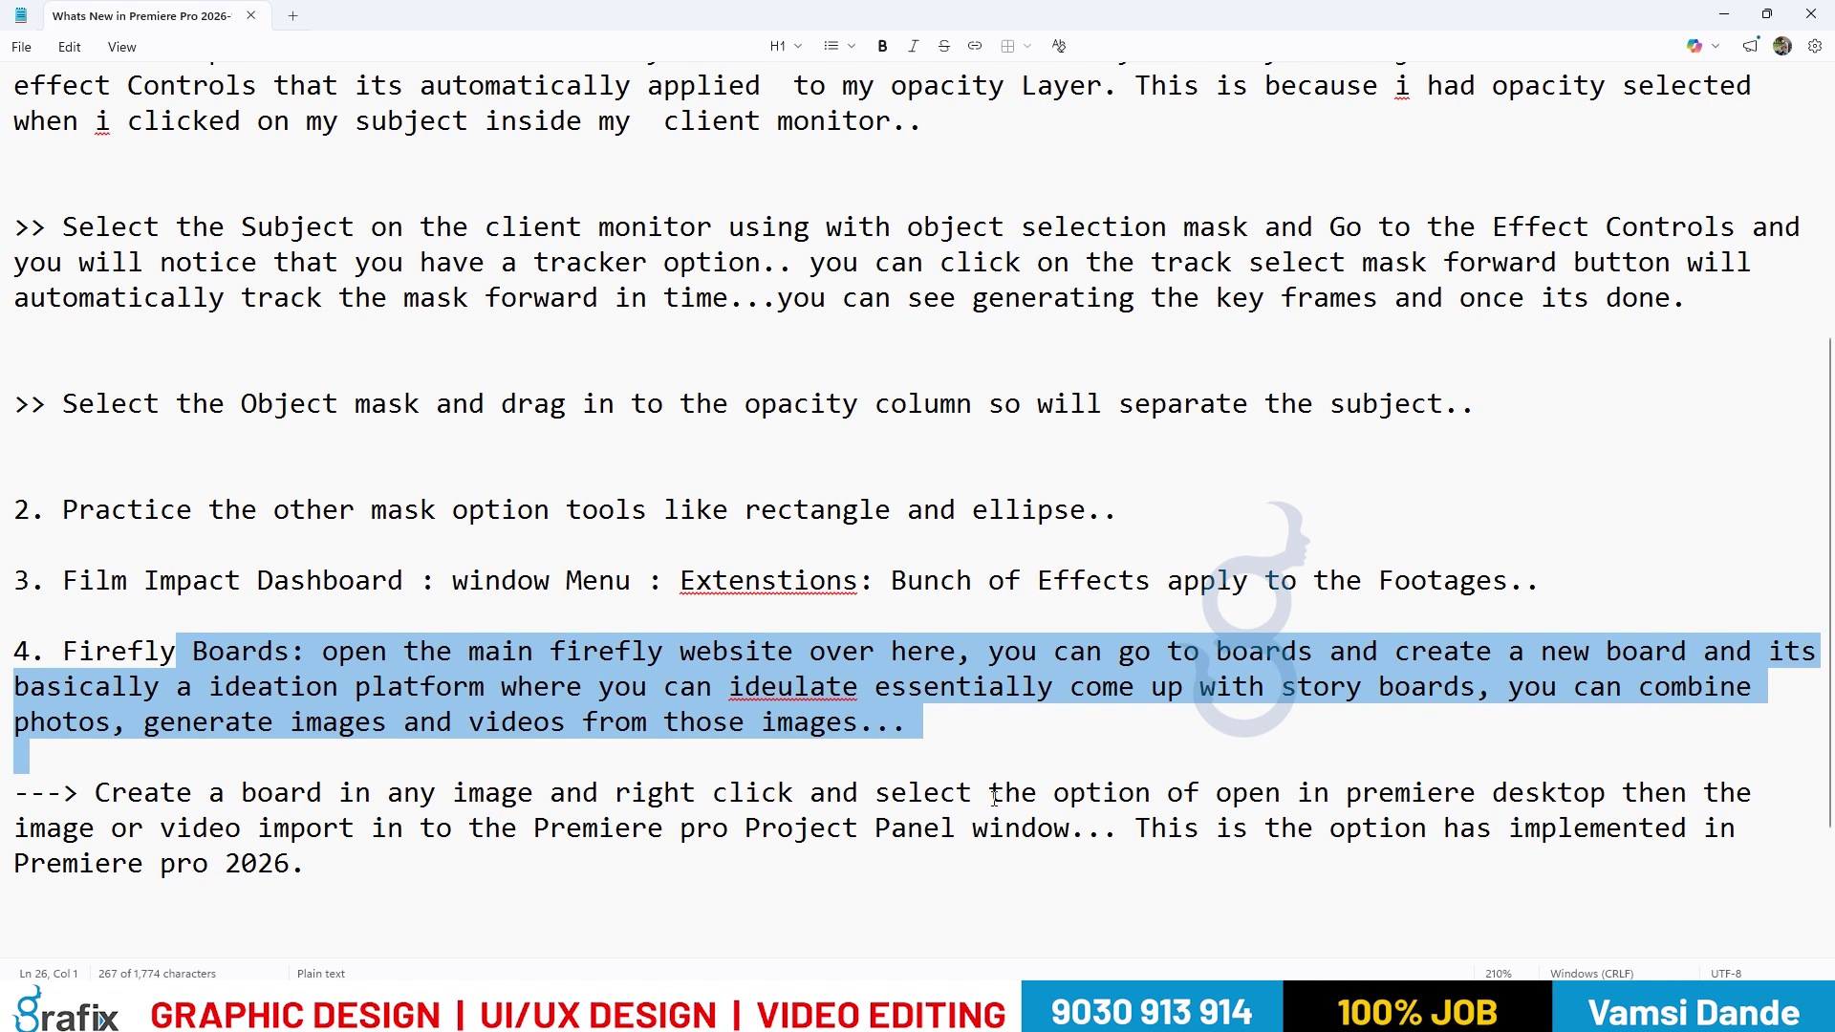
left_click_drag(1330, 798, 1603, 799)
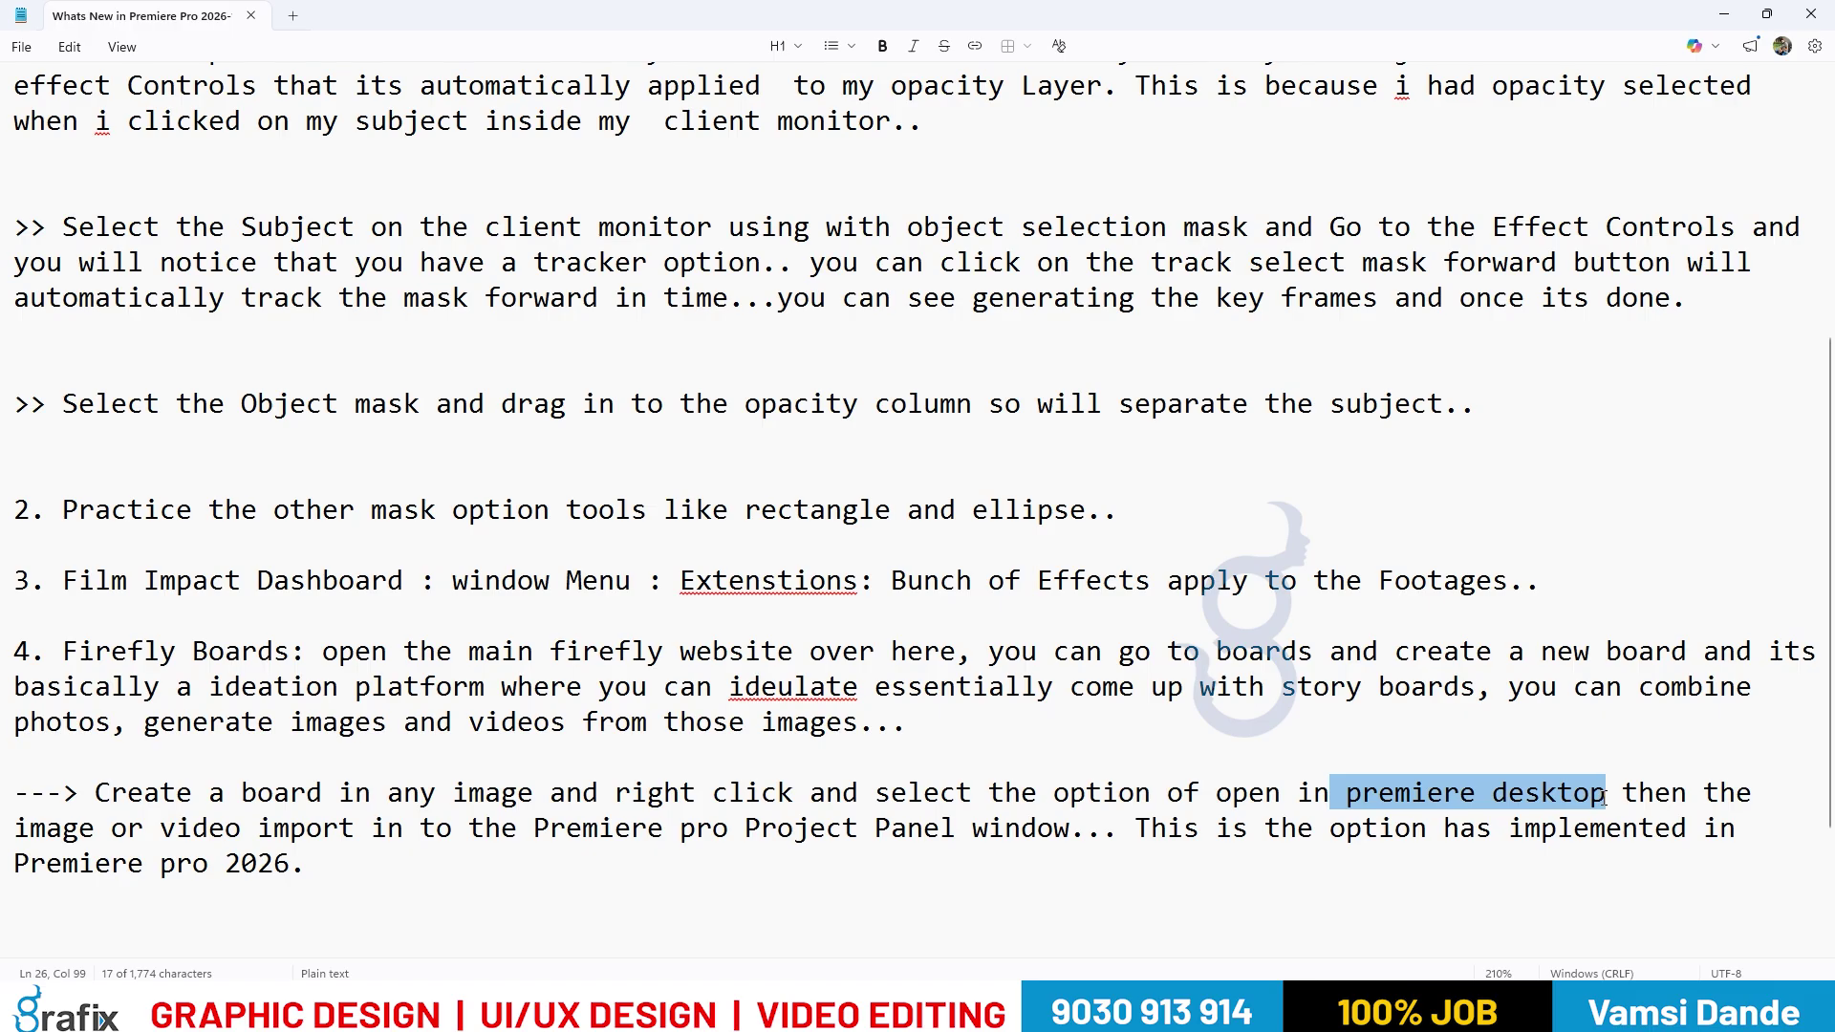
left_click_drag(501, 653, 863, 742)
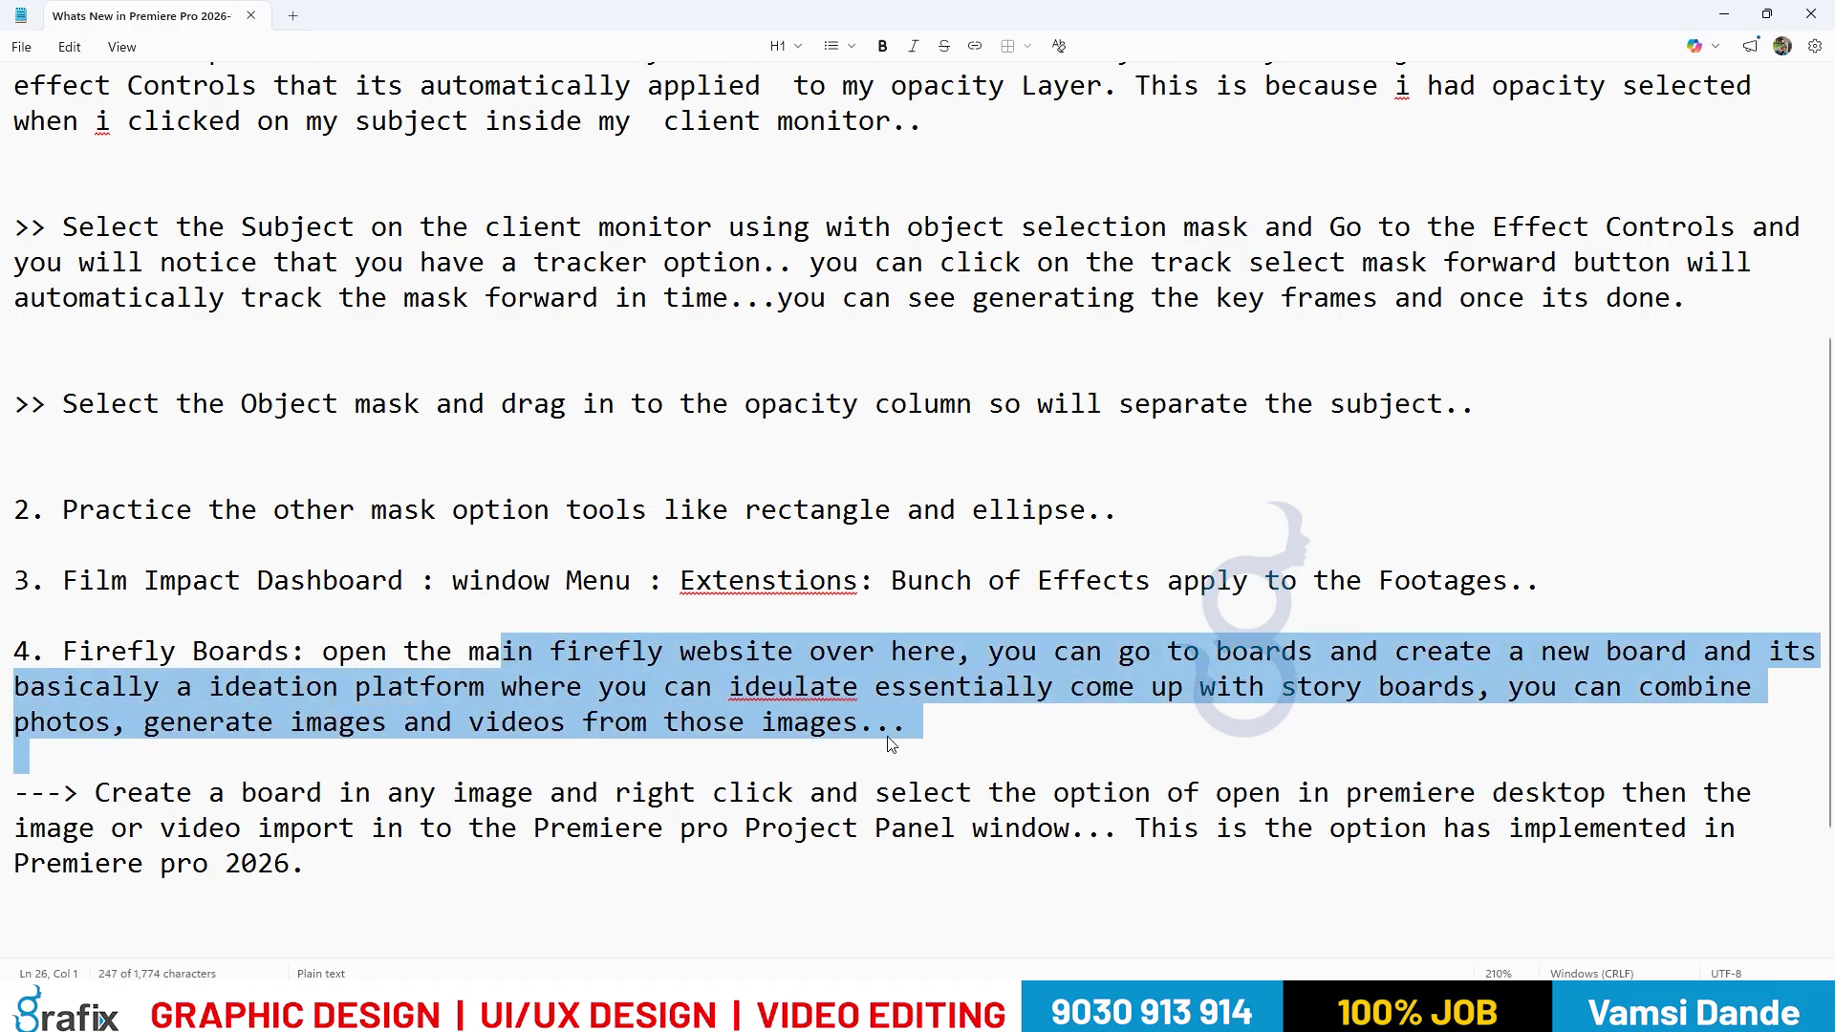
left_click_drag(78, 829, 158, 829)
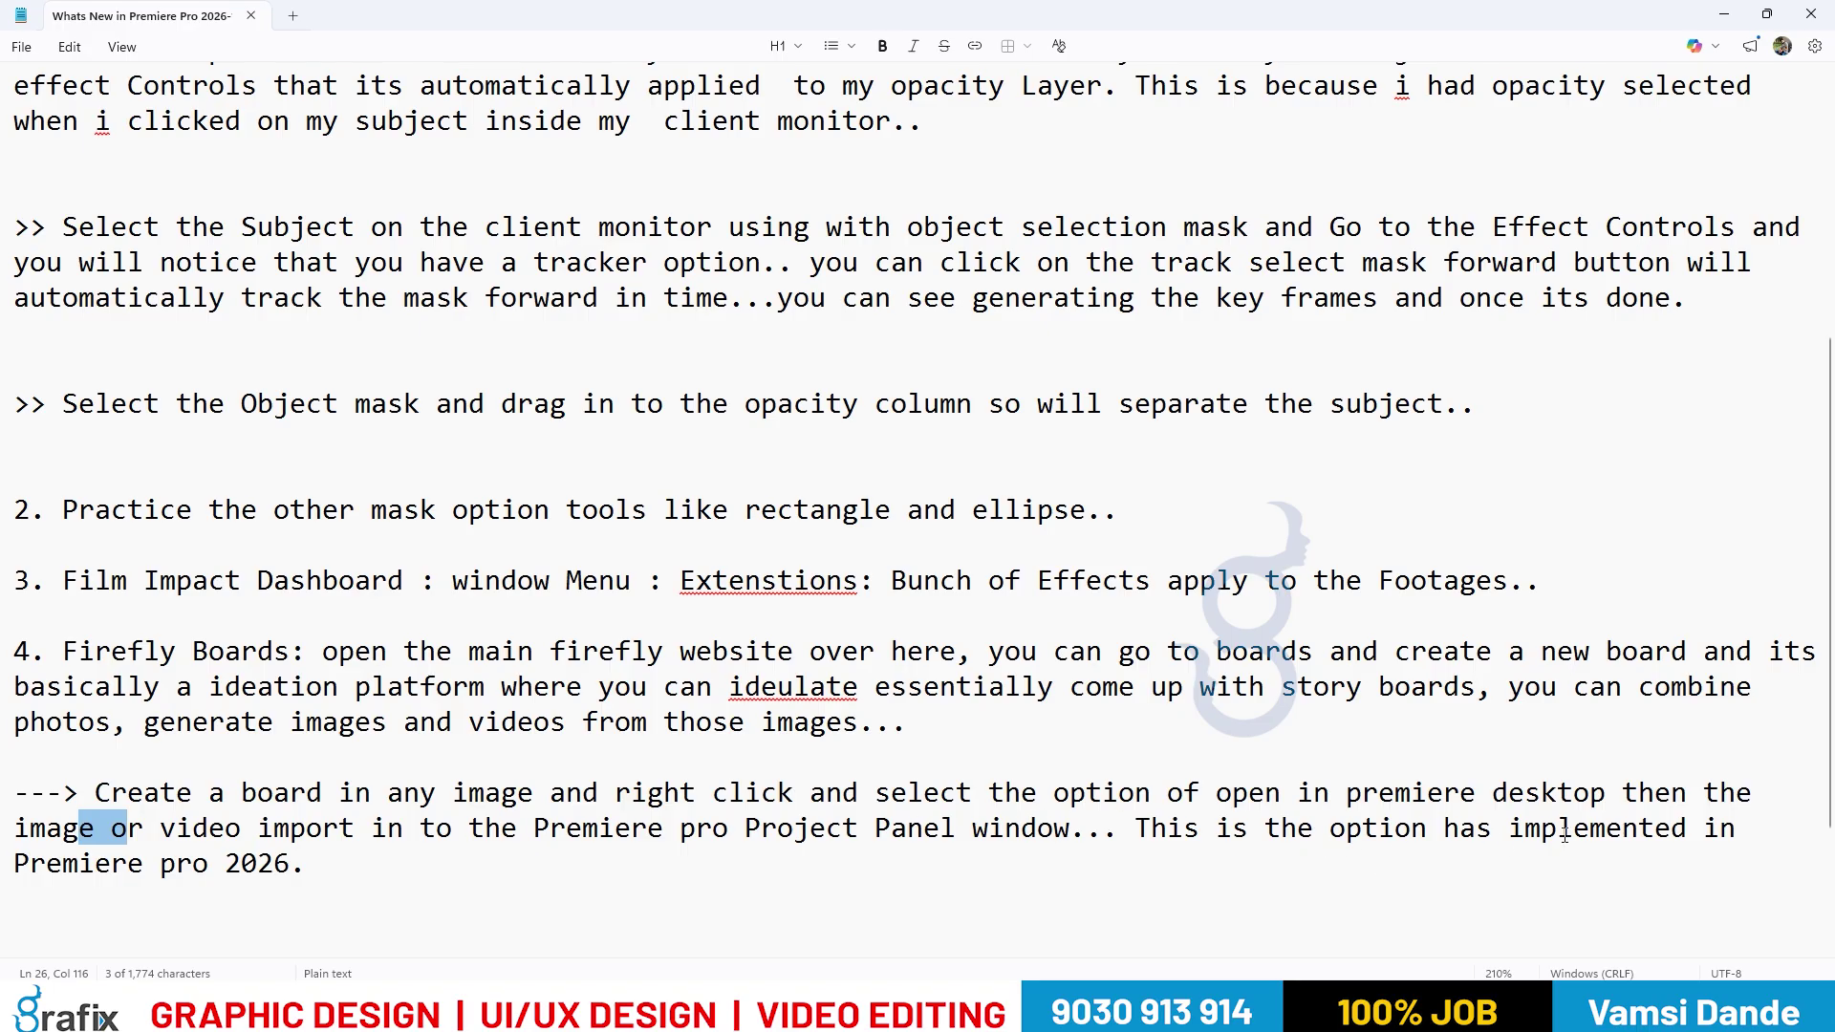
Return to the browser, go back to the "firefly boards" search results and open the Firefly Boards page from there.
key("alt+Tab")
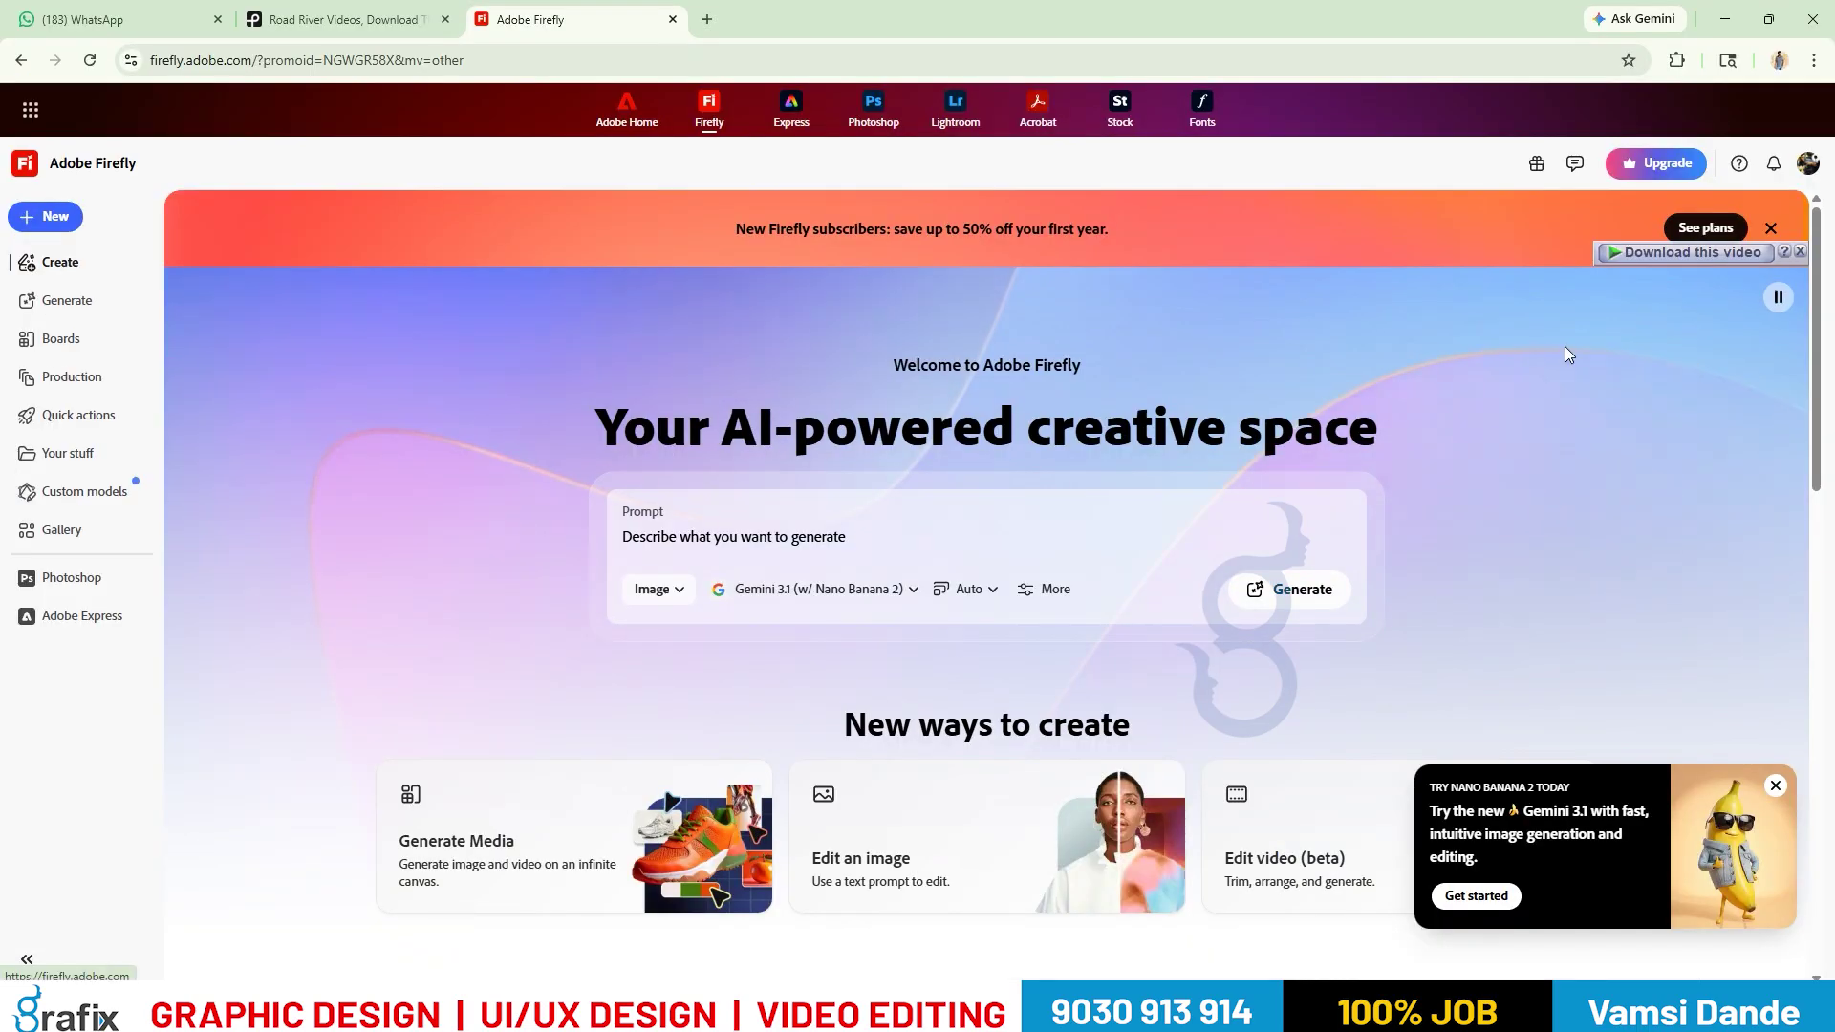
left_click(17, 59)
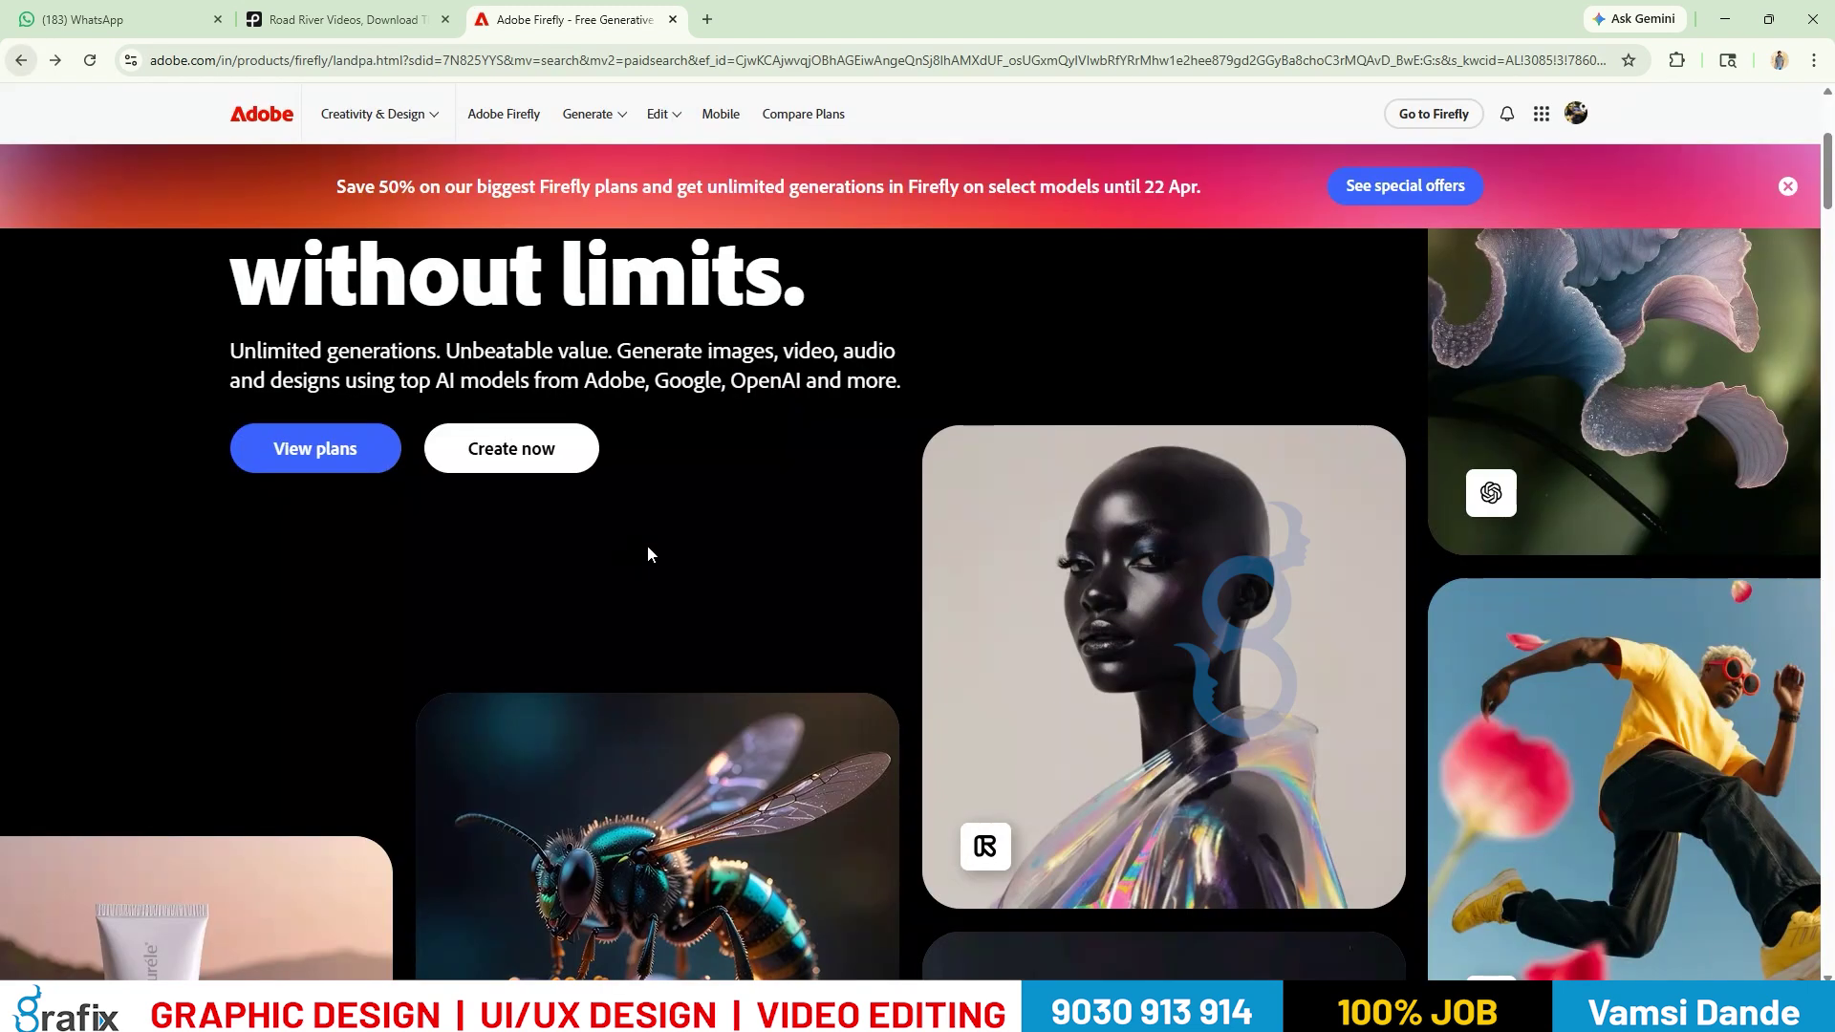
key("alt+Left")
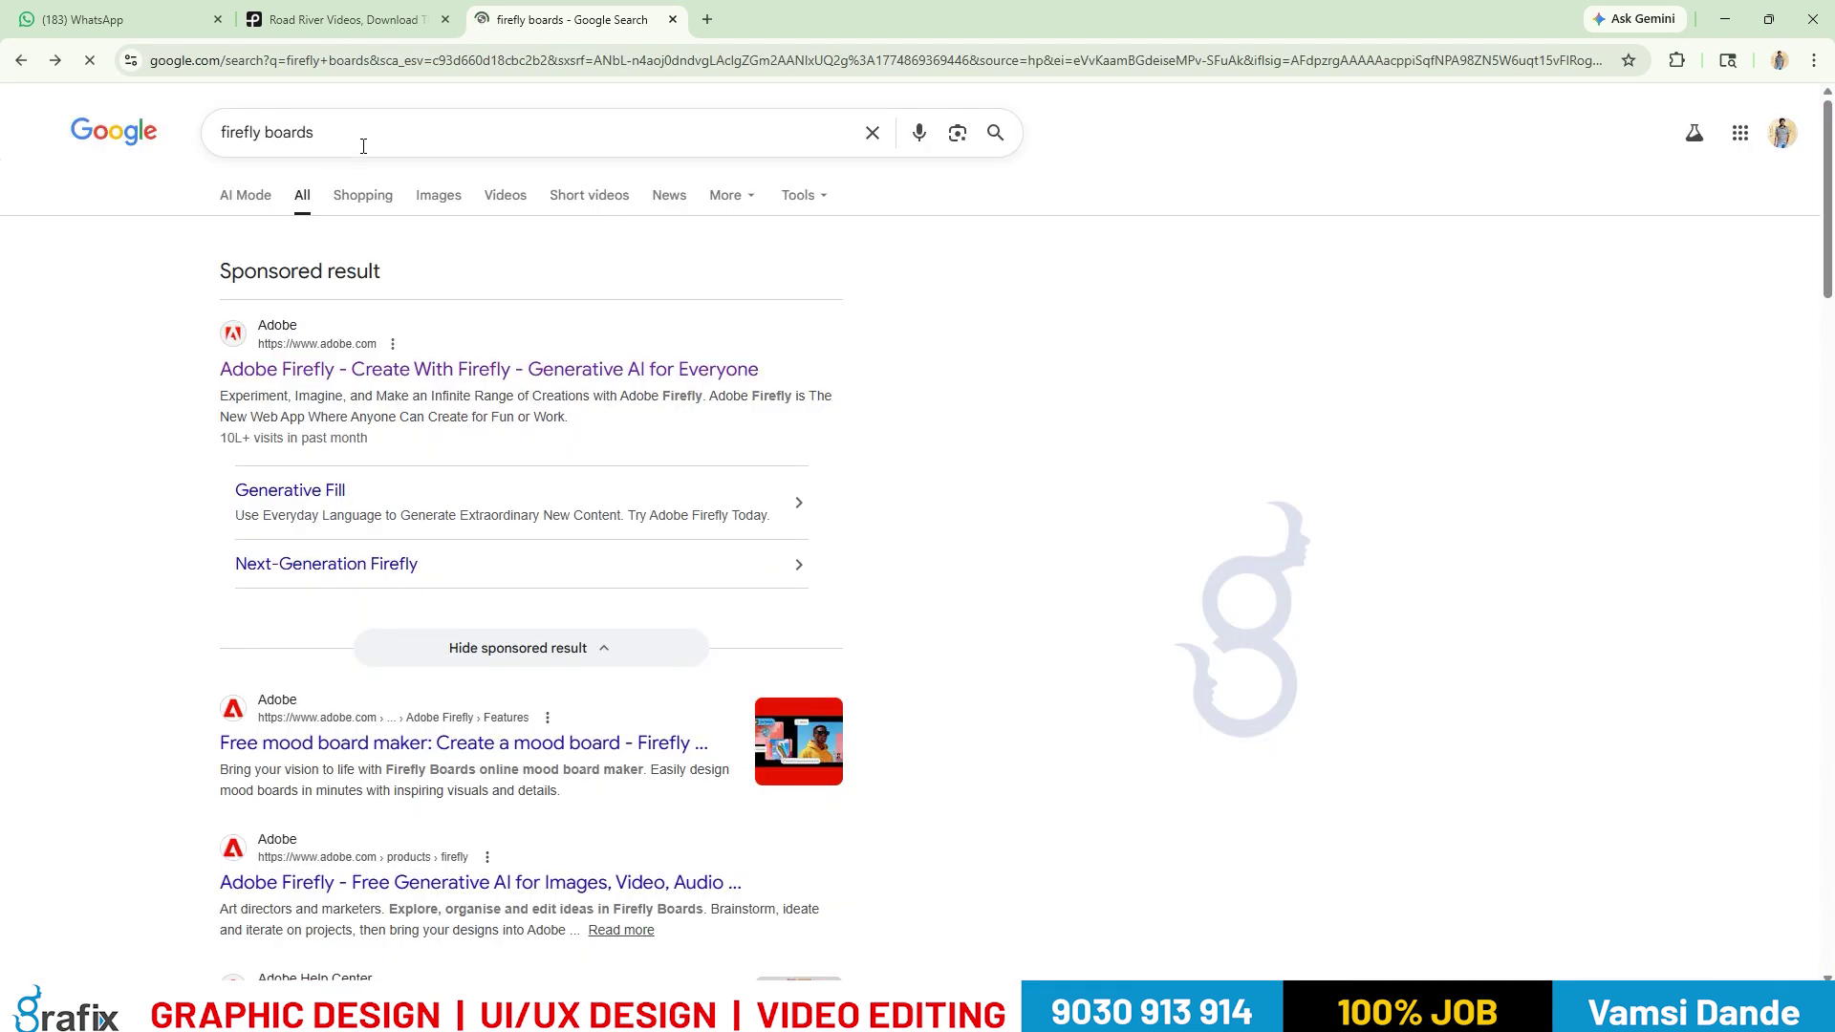
left_click(361, 371)
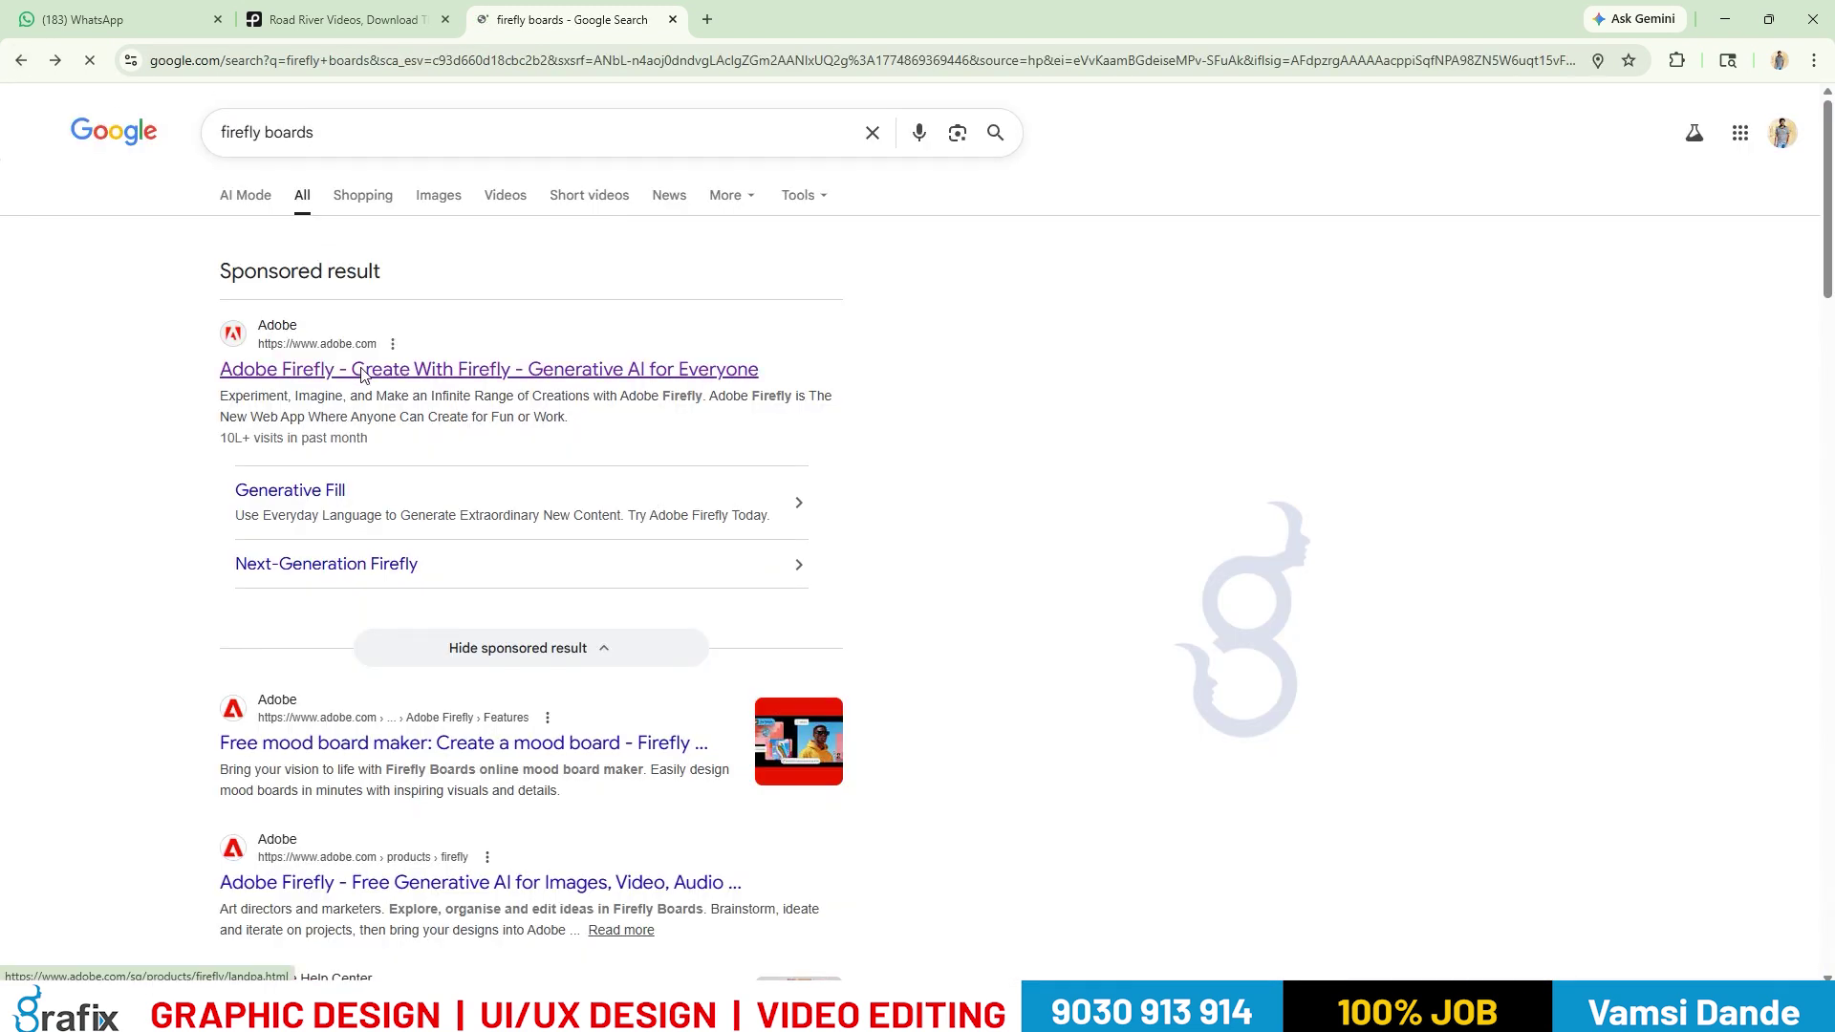
left_click(550, 845)
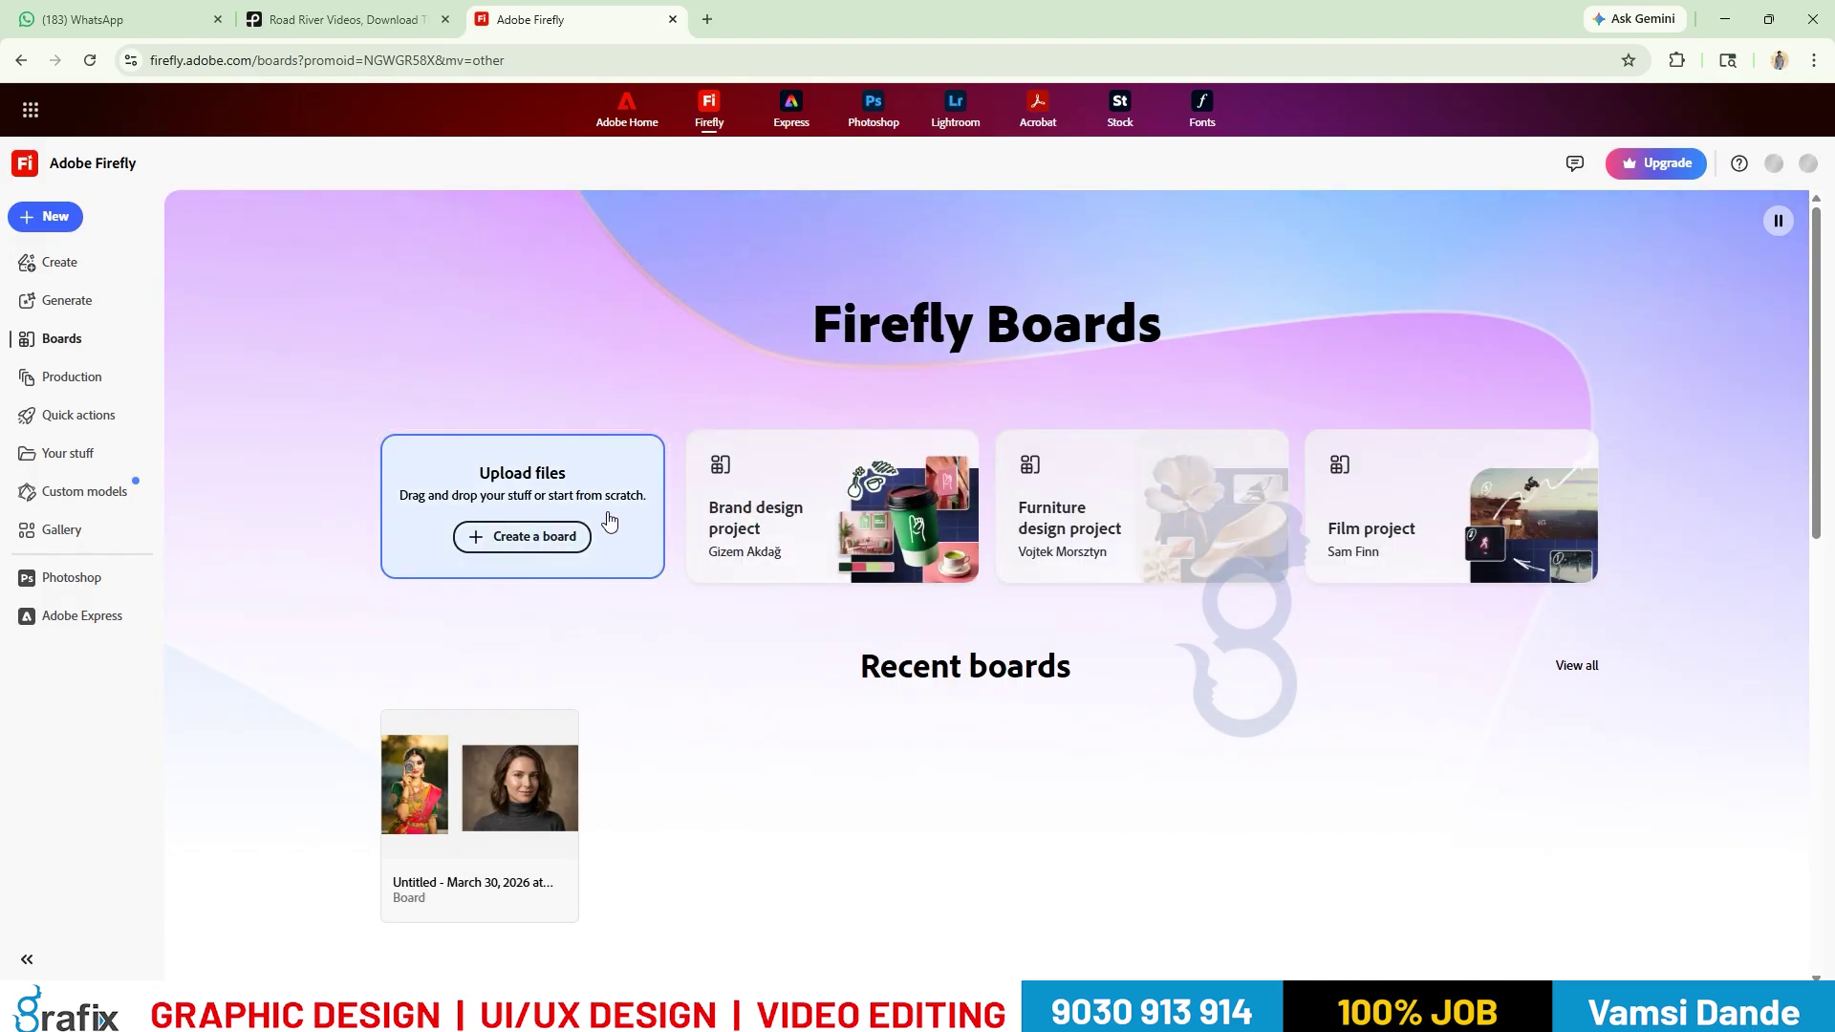
Create a new Firefly board and upload the image 0001 from the IMAGES-IMAGES folder.
left_click(527, 539)
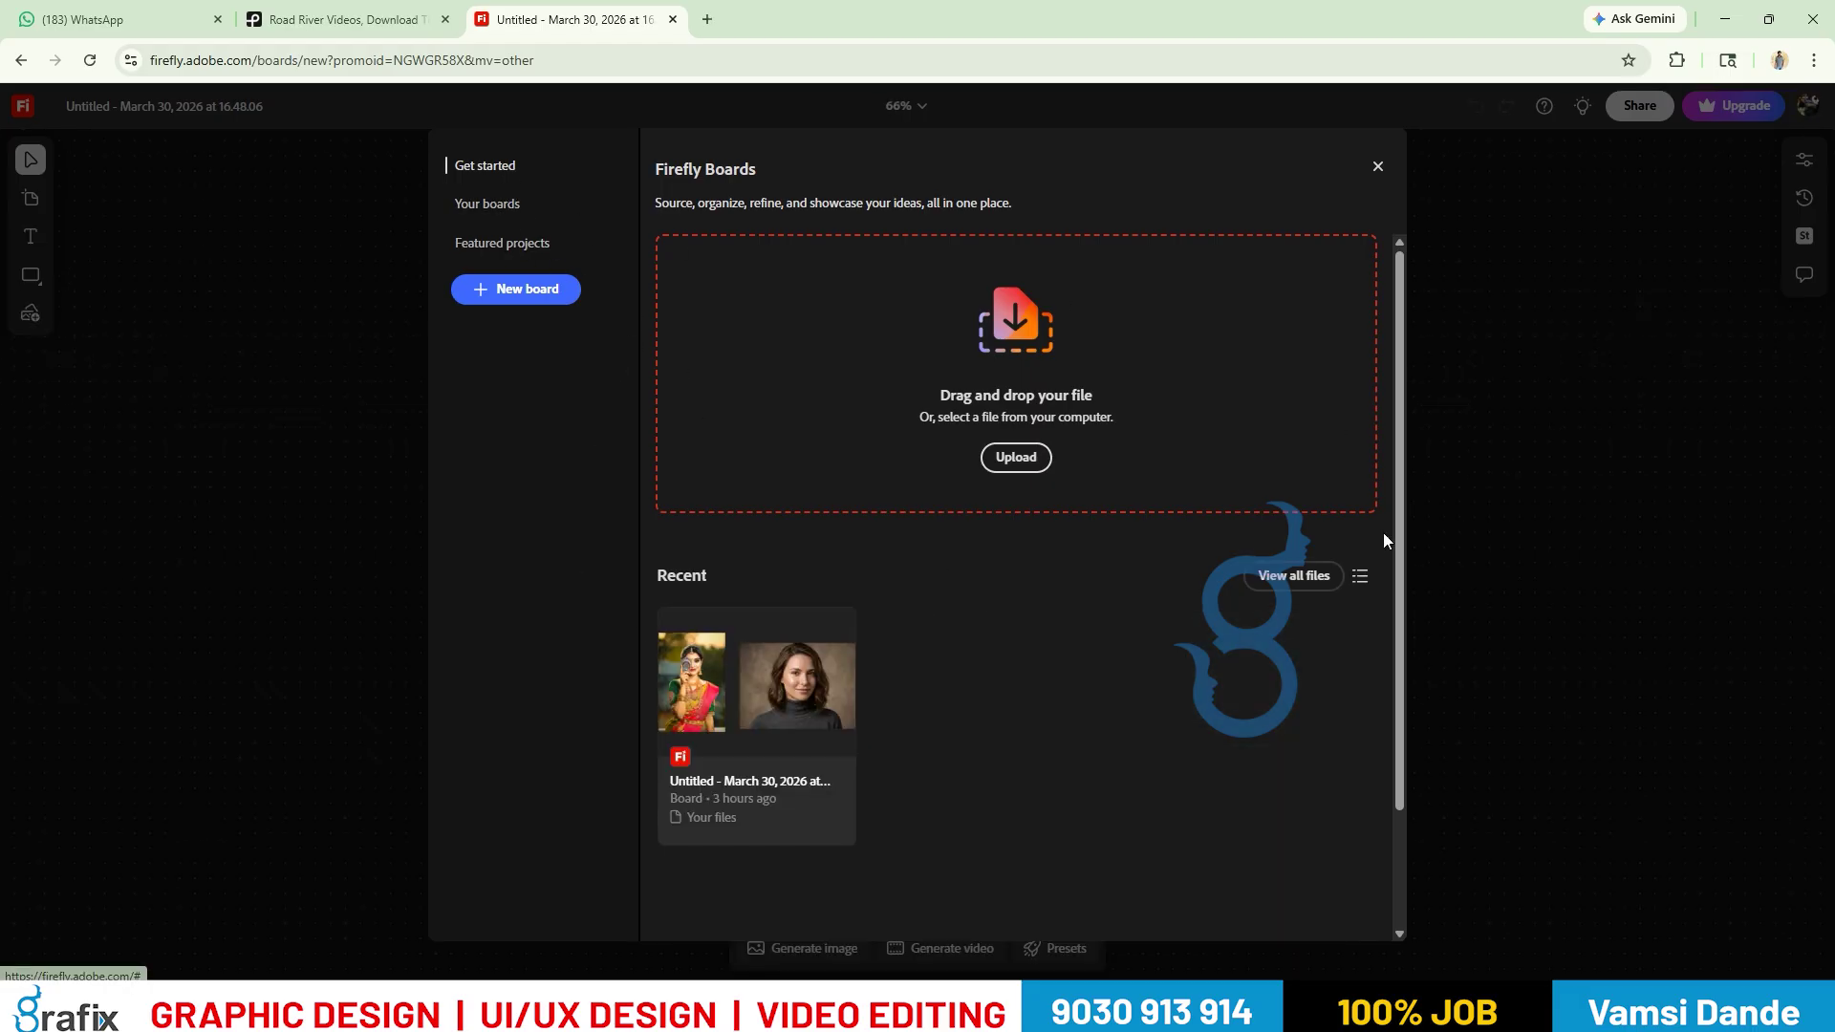
left_click(1031, 447)
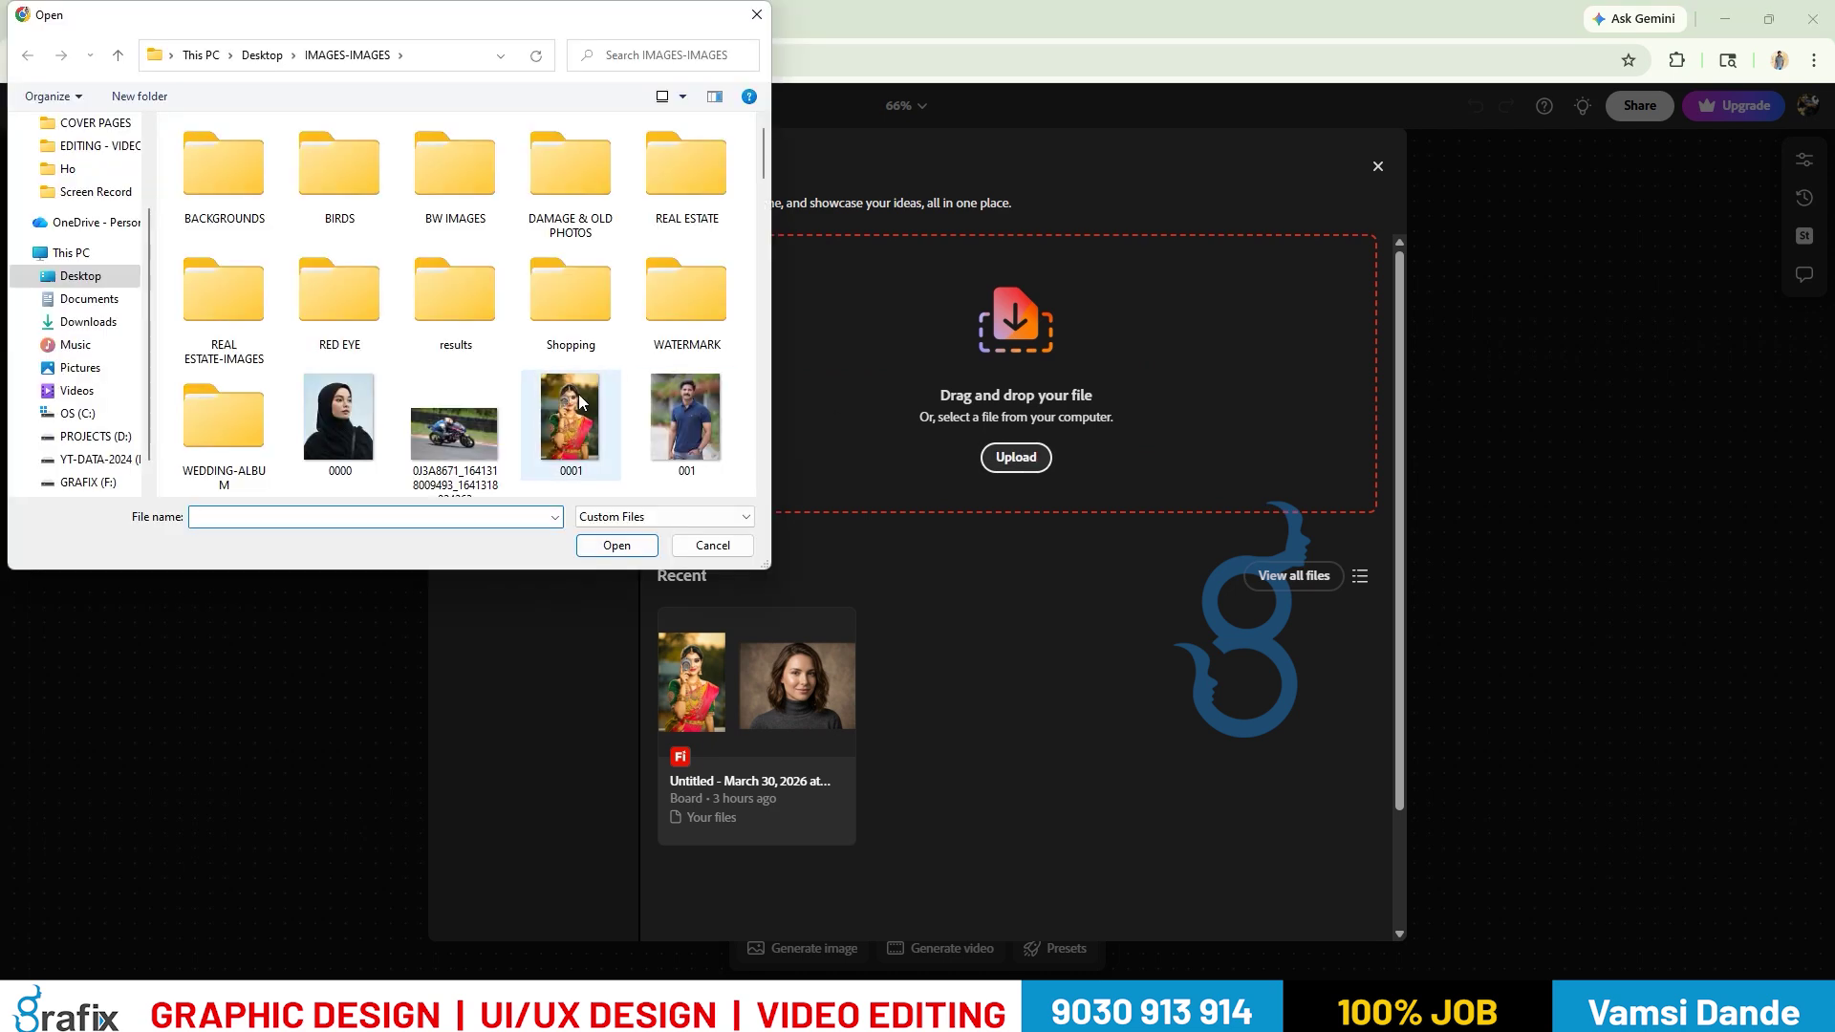
double_click(577, 394)
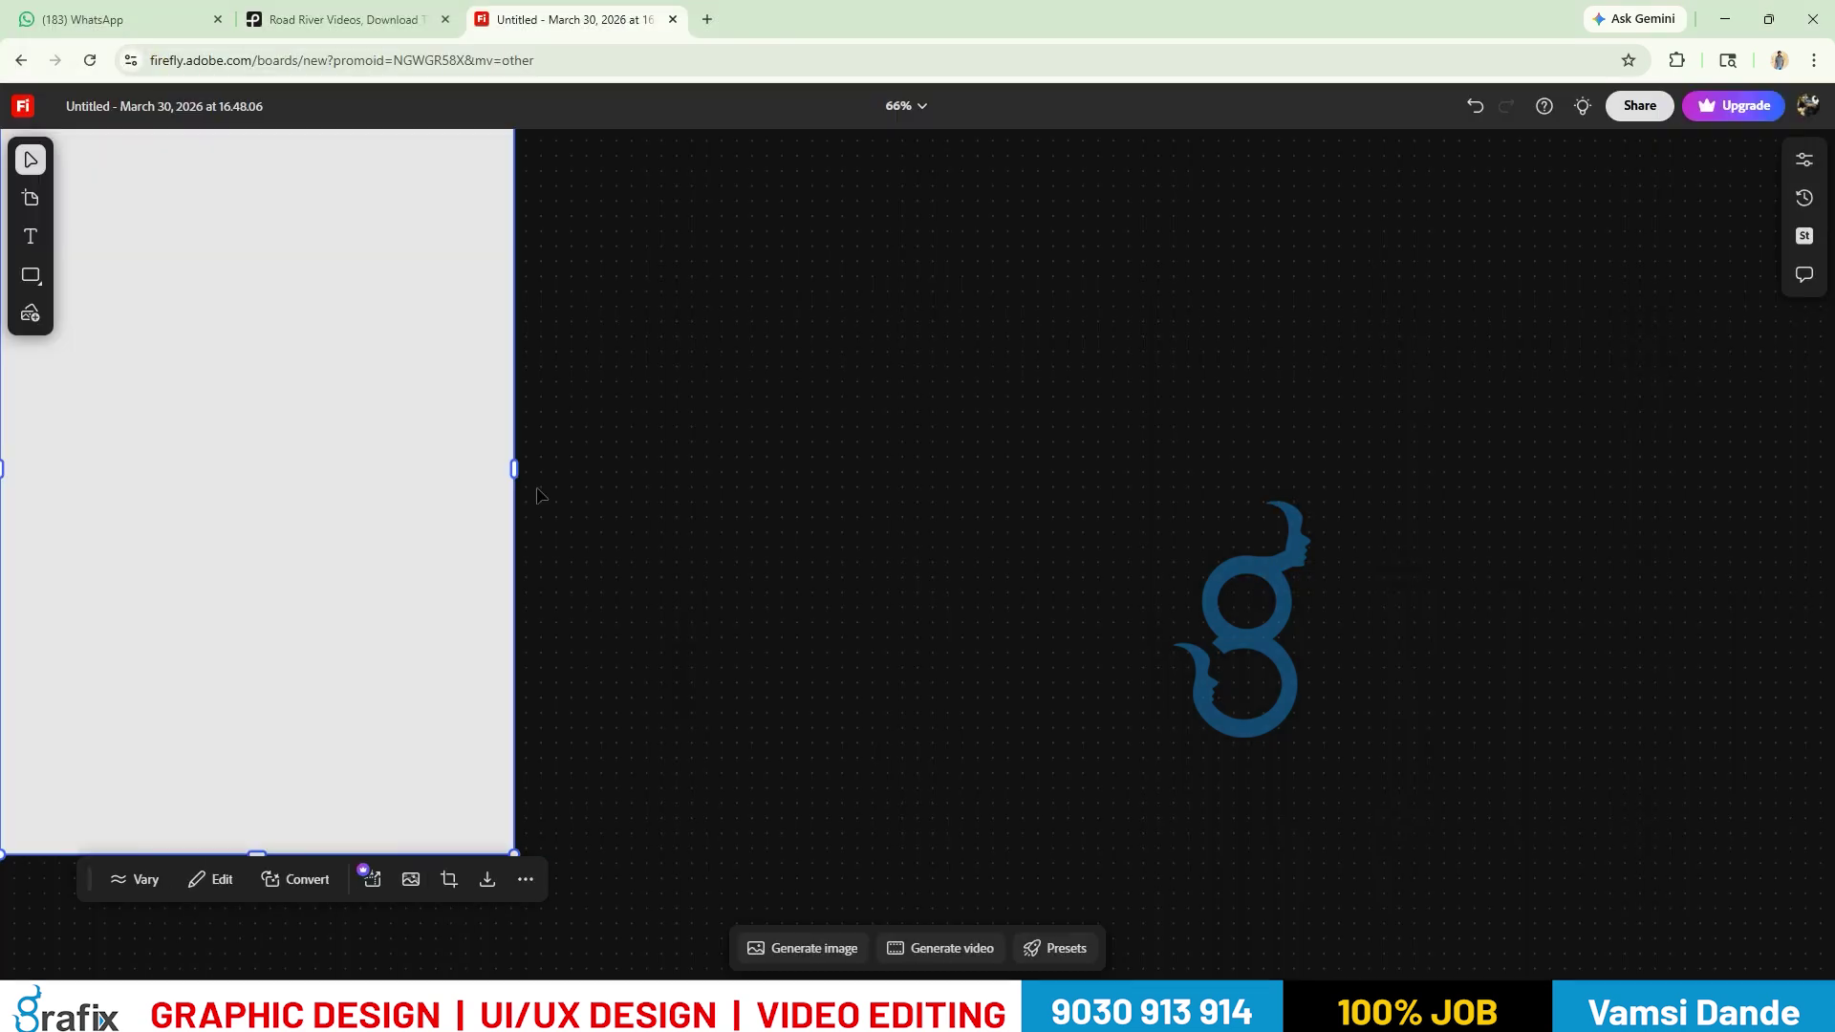
mouse_move(1108, 1013)
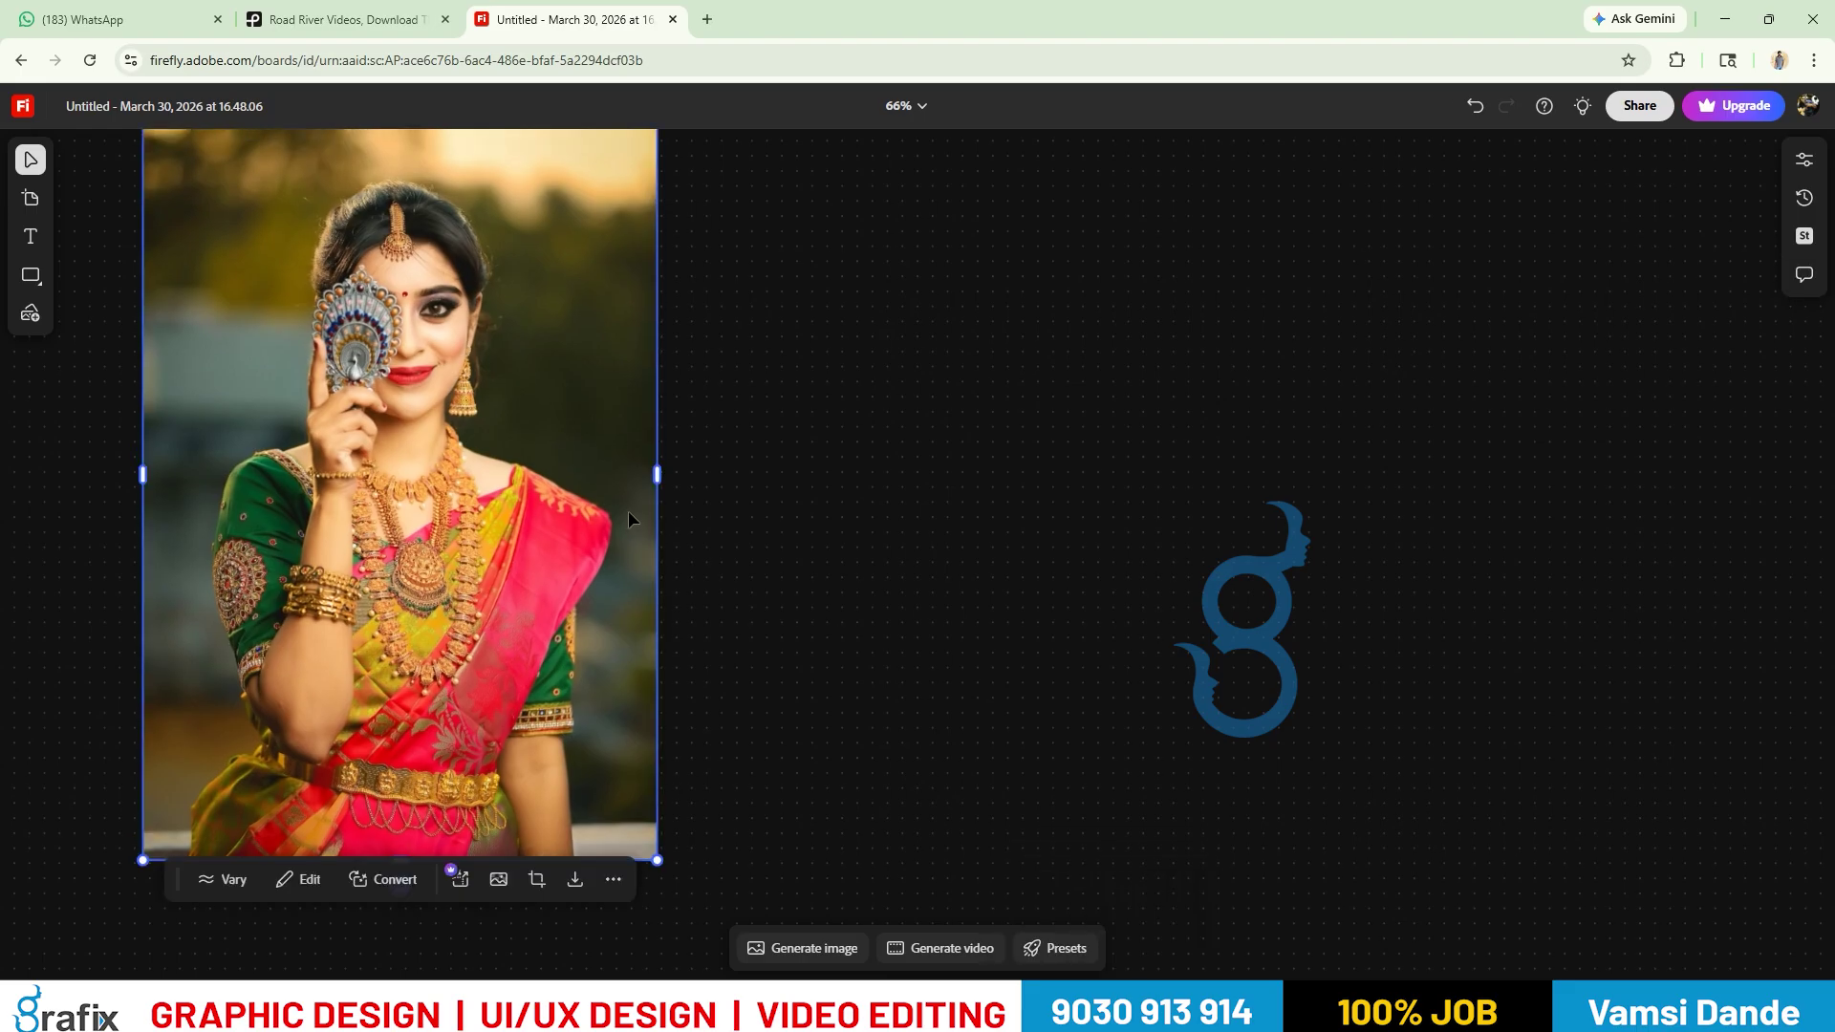
Show the uploaded image's properties and try out its blend mode and opacity settings.
left_click(1804, 159)
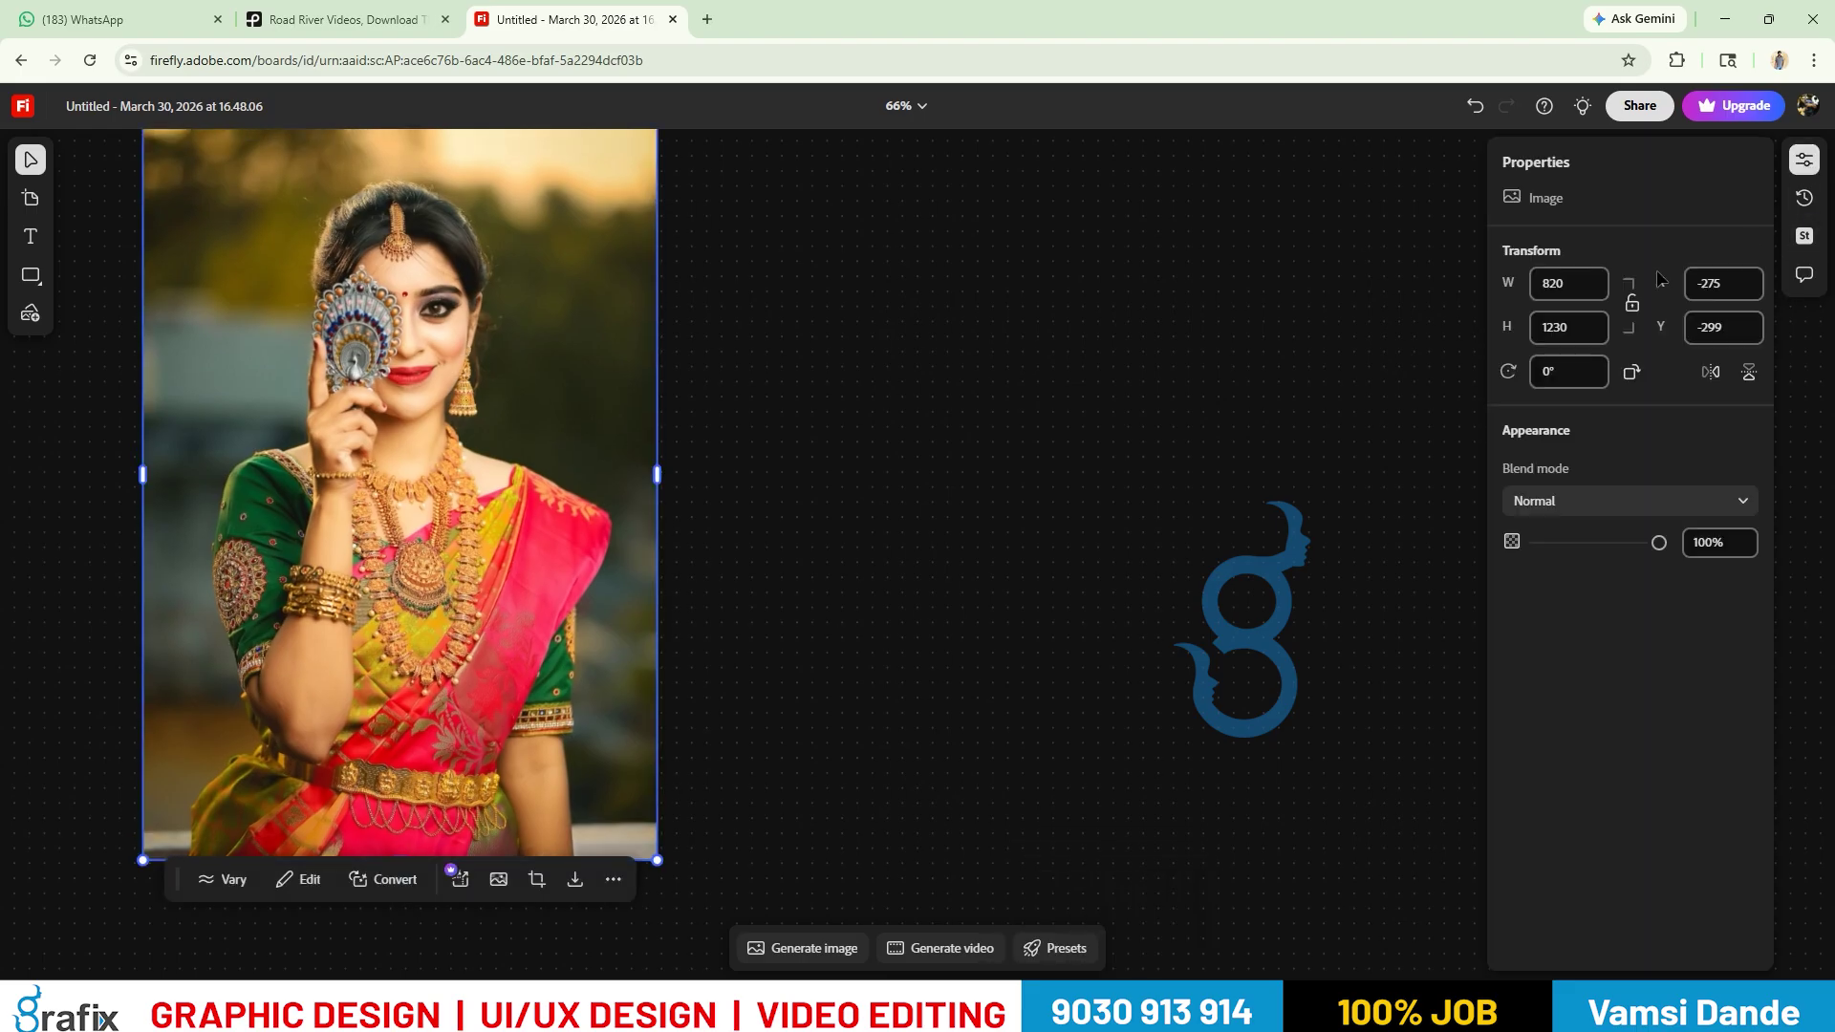
left_click(1605, 504)
left_click(1587, 626)
left_click(1625, 501)
left_click(1602, 557)
left_click(1559, 500)
left_click(1615, 719)
mouse_move(1656, 543)
left_mouse_down()
mouse_move(1597, 543)
mouse_move(1668, 542)
left_mouse_up()
Draw a rectangle about 844 by 195 across the woman's face in the photo, and delete it.
mouse_move(40, 297)
left_click(134, 316)
left_click_drag(151, 328, 271, 359)
left_click_drag(428, 393, 665, 449)
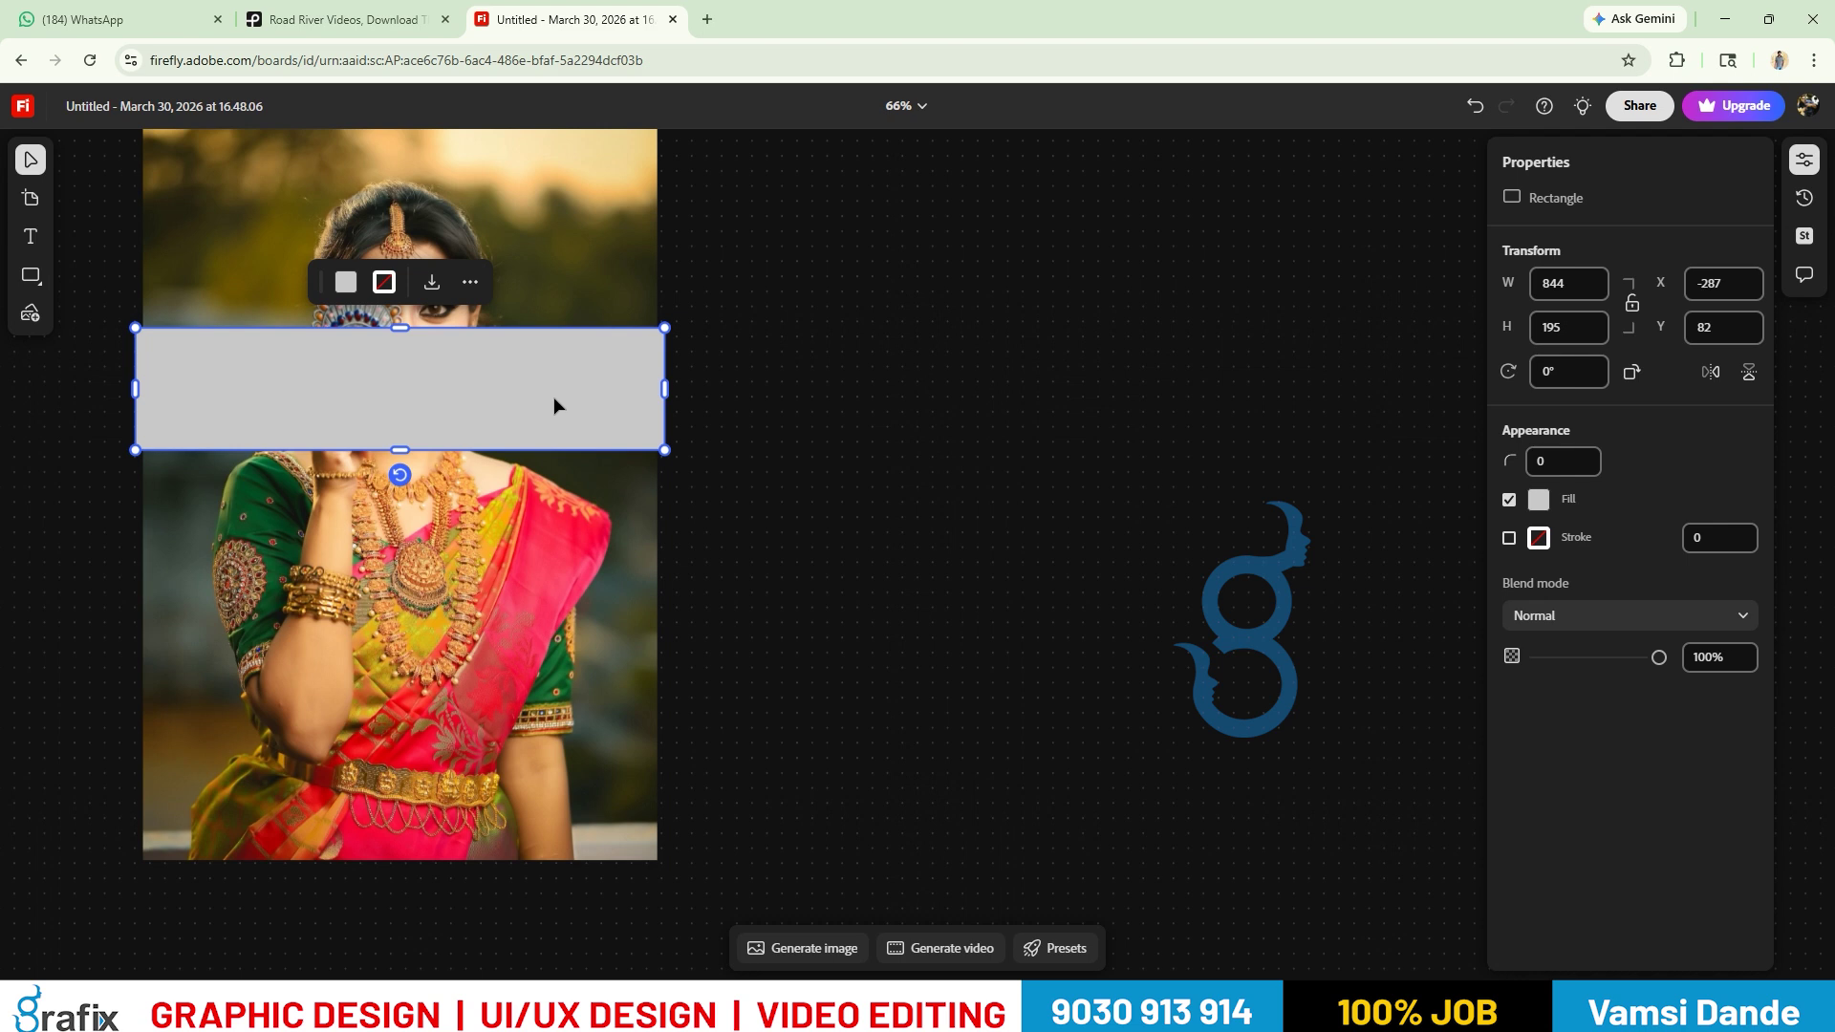
key("Delete")
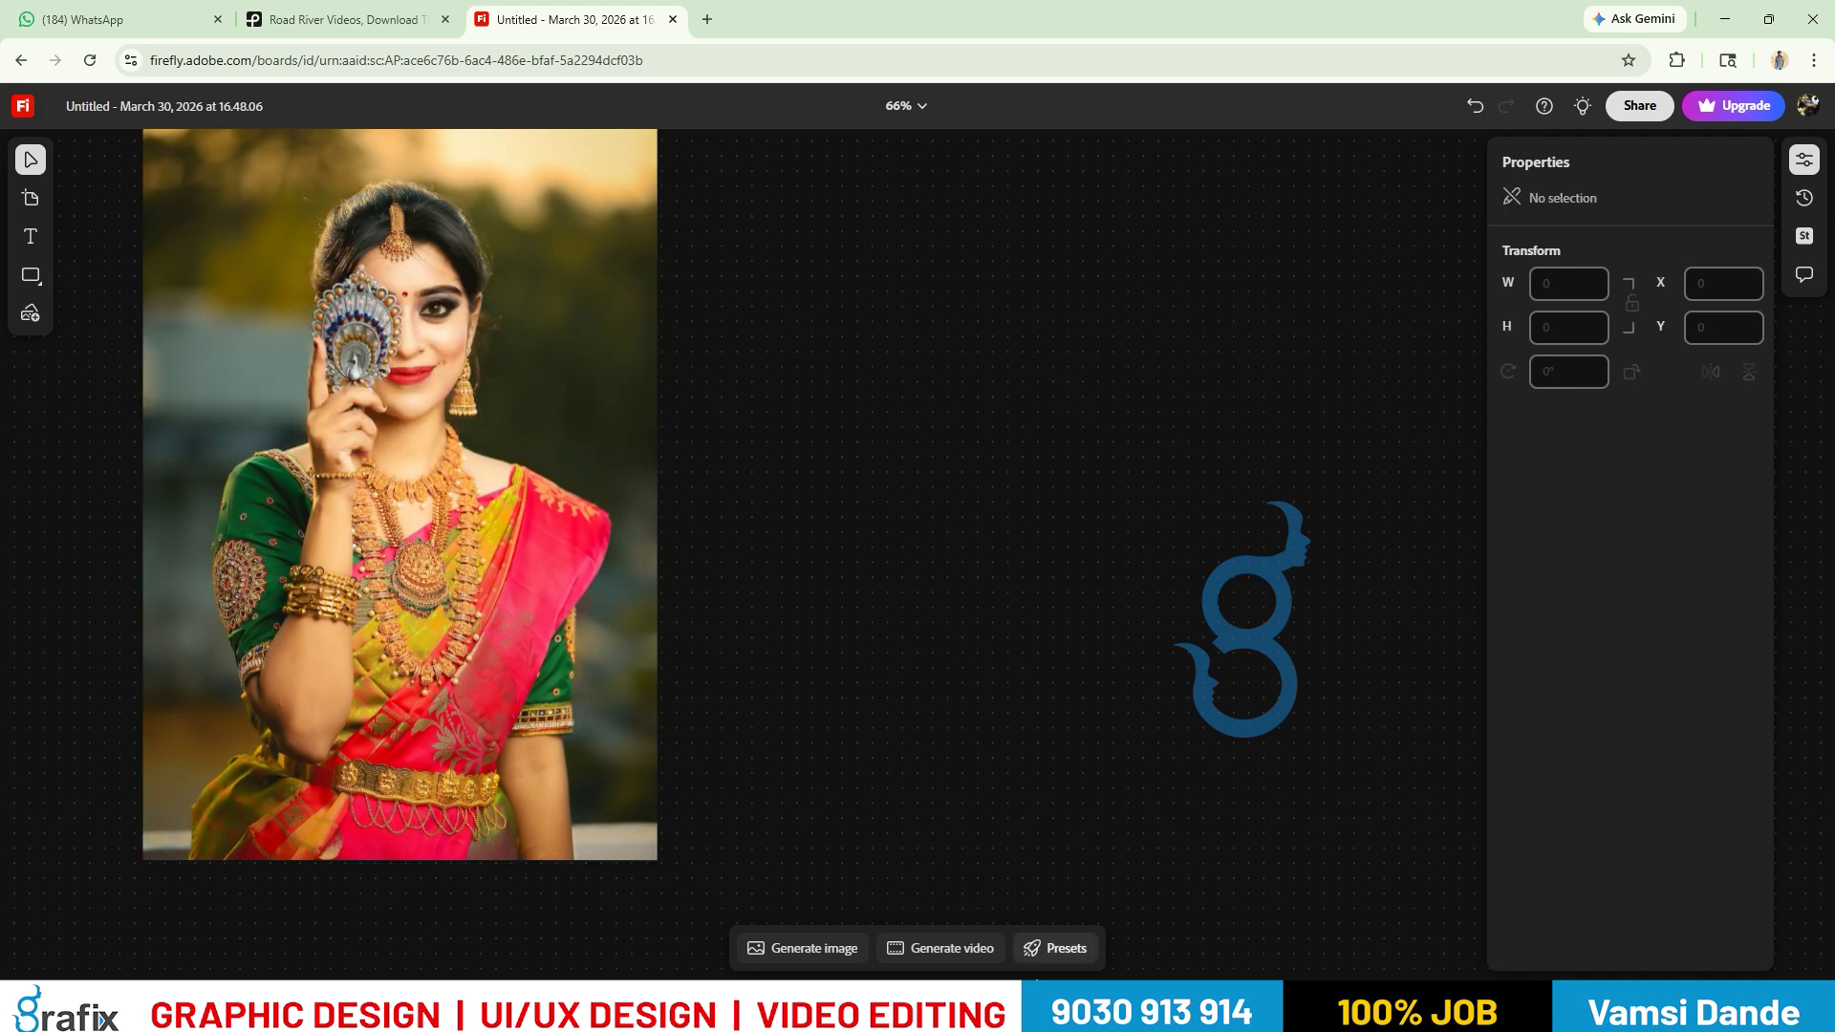
Open the Generate image prompt, enter the draft text "By si" and select the uploaded photo on the board.
left_click(837, 949)
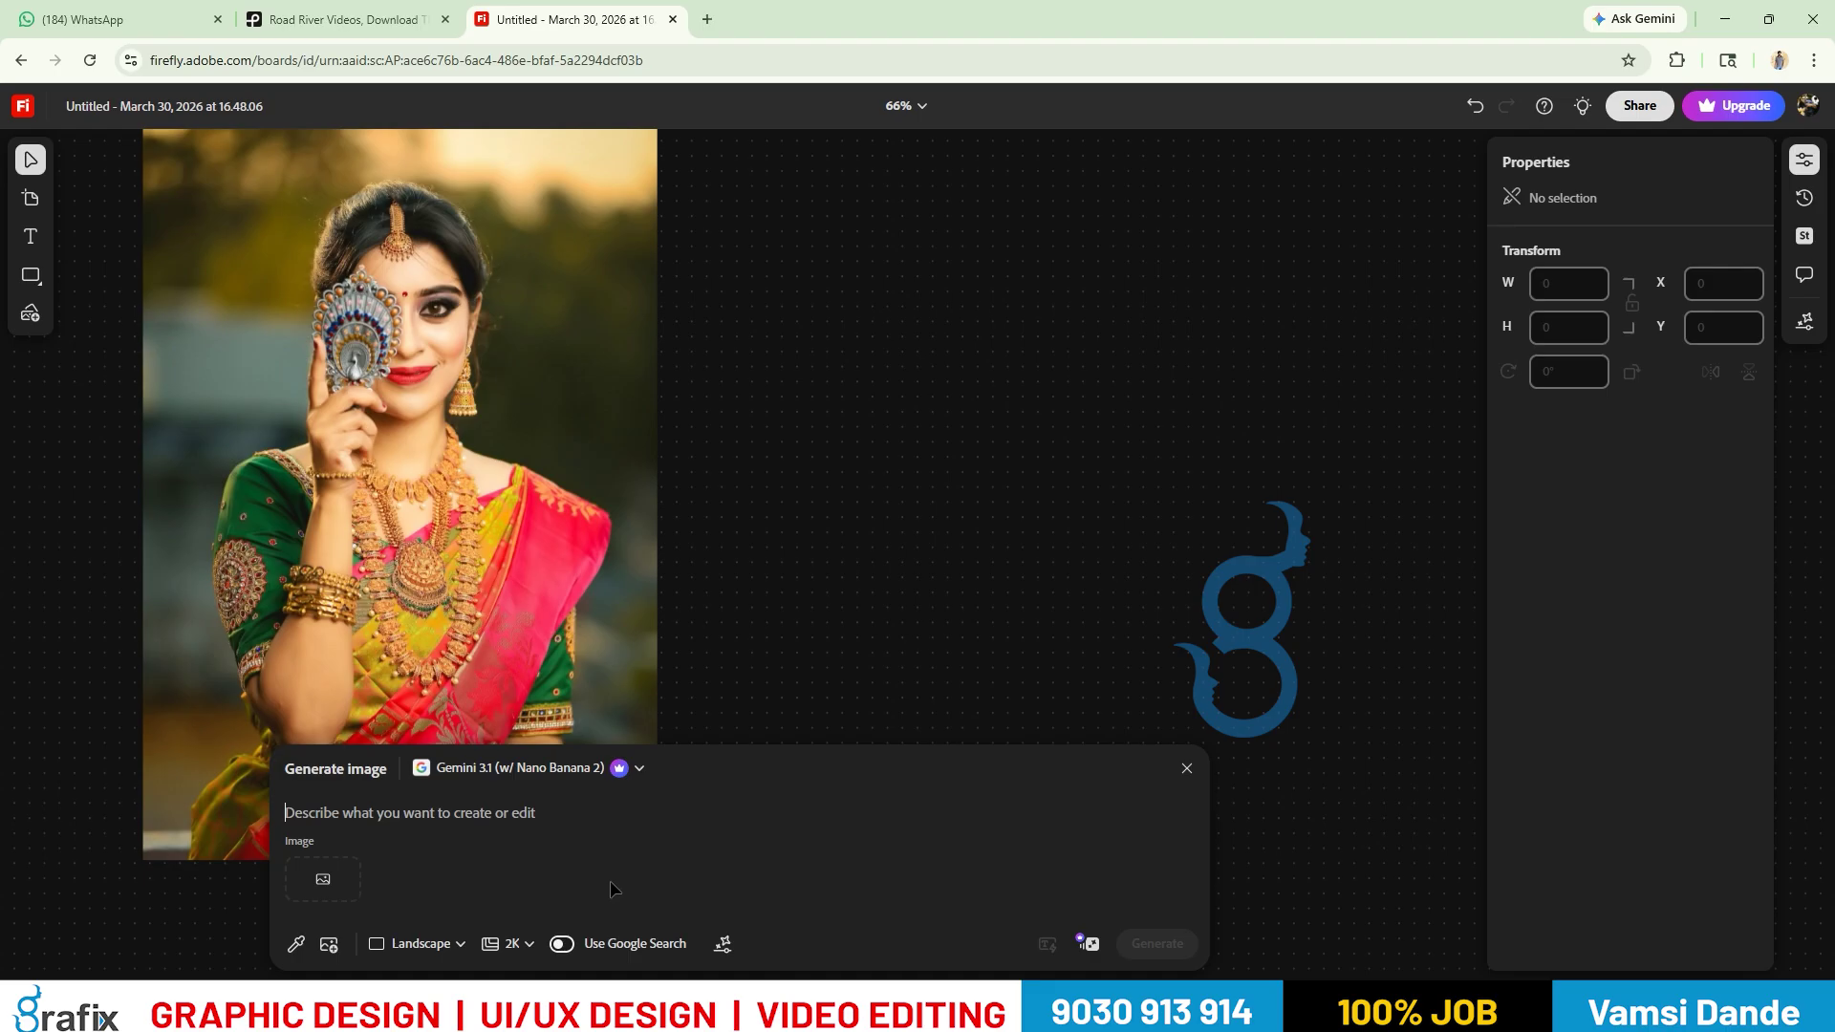
type("Bu")
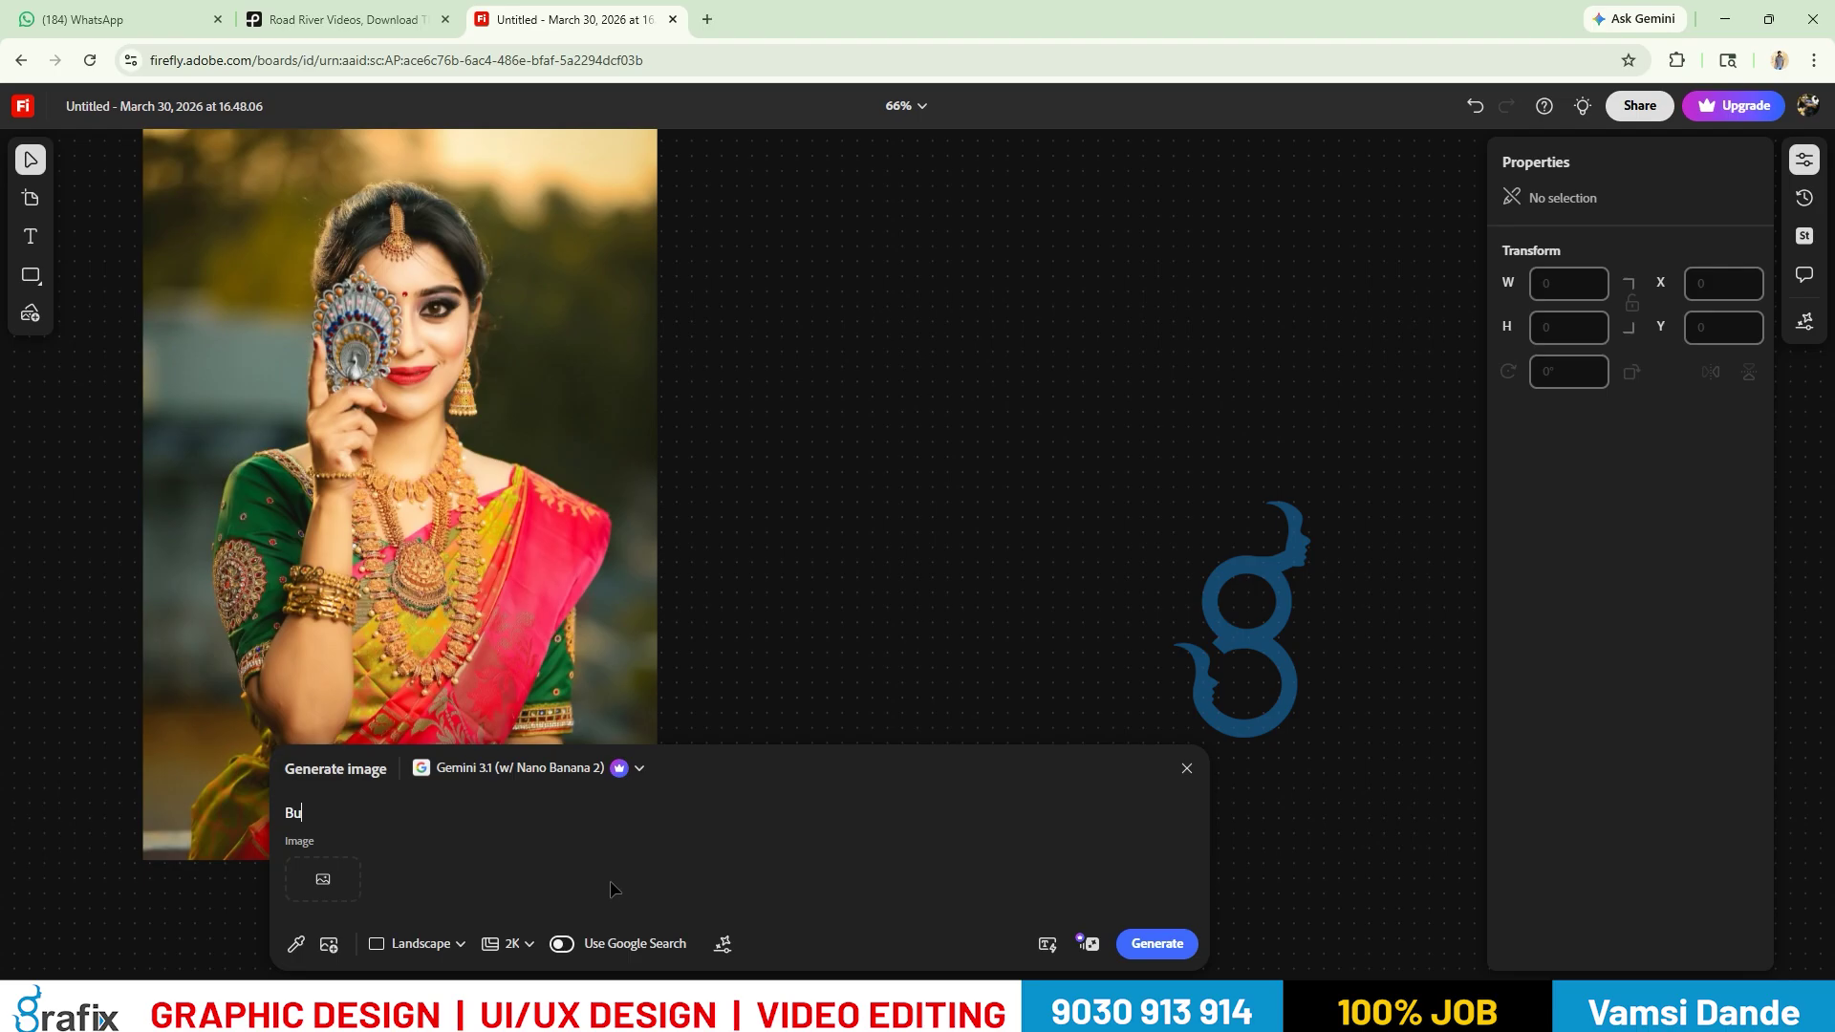
type("y si")
left_click(645, 574)
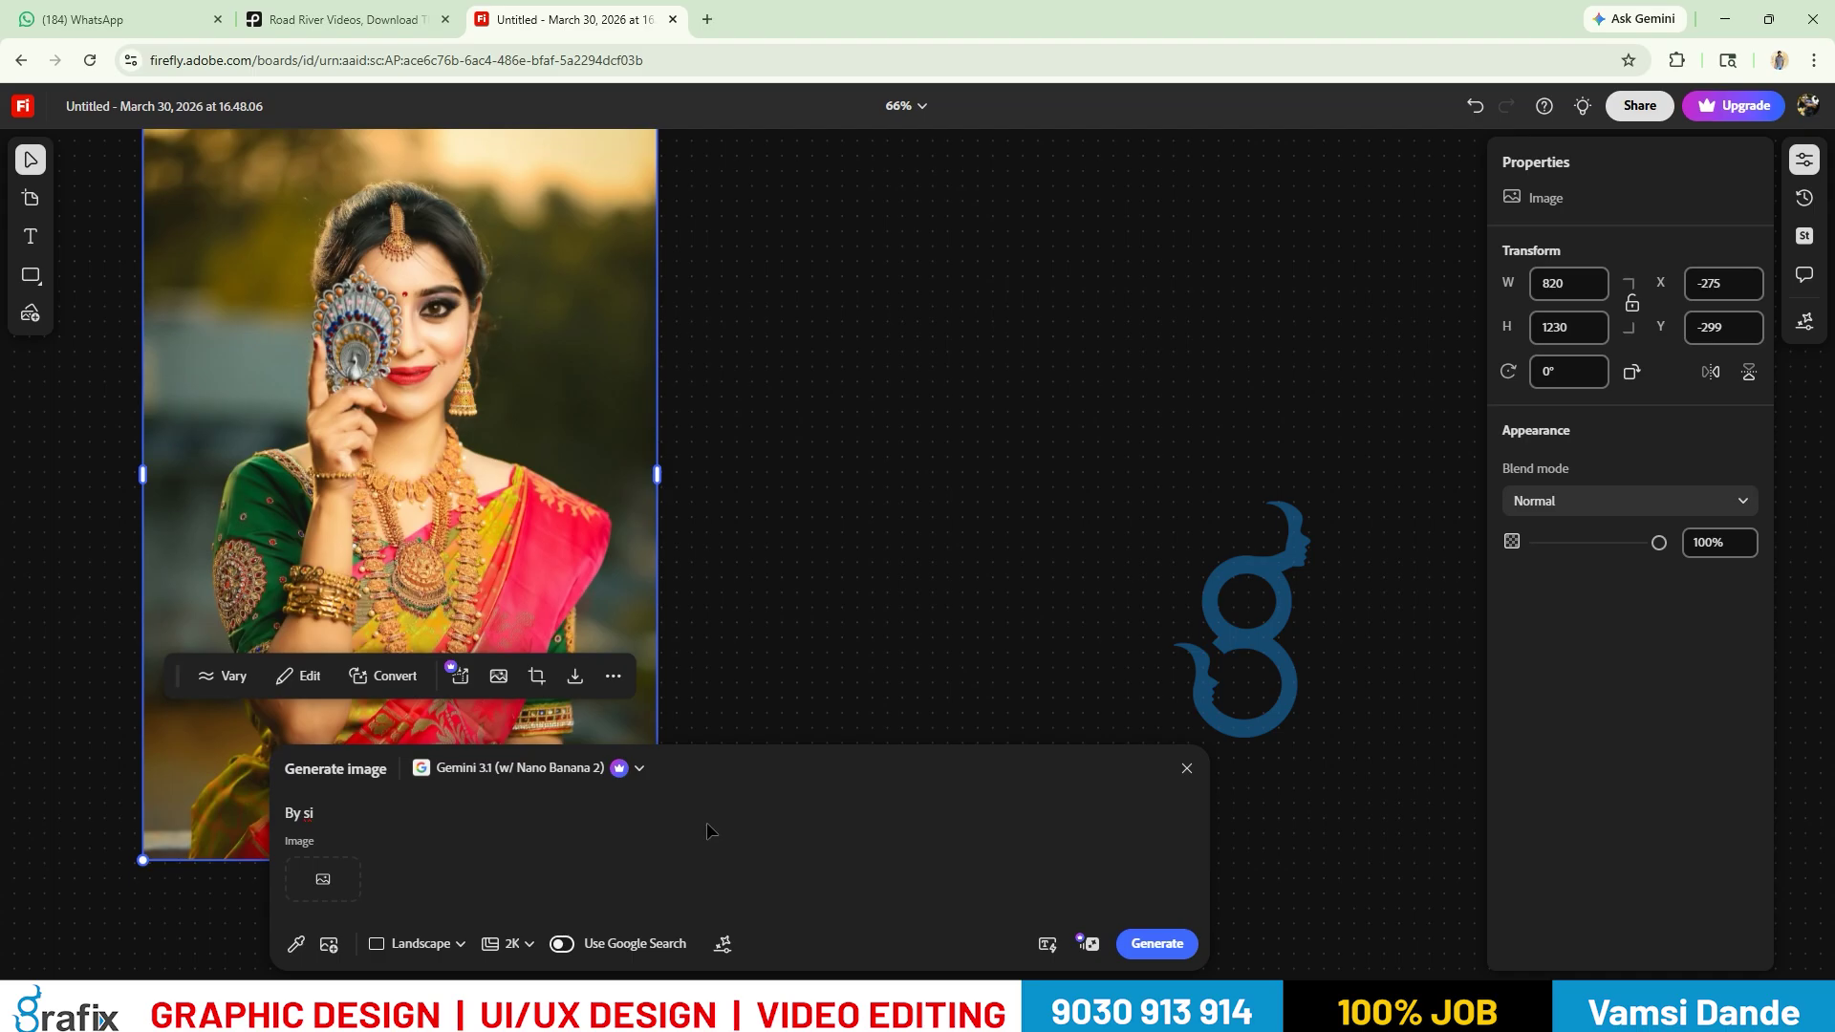
key("Delete")
key("ctrl+z")
Replace the draft prompt with "Need skin smoothness and increase the shadows and hightlights create a image..".
key("ctrl+a")
type("Need  skin smoothness an")
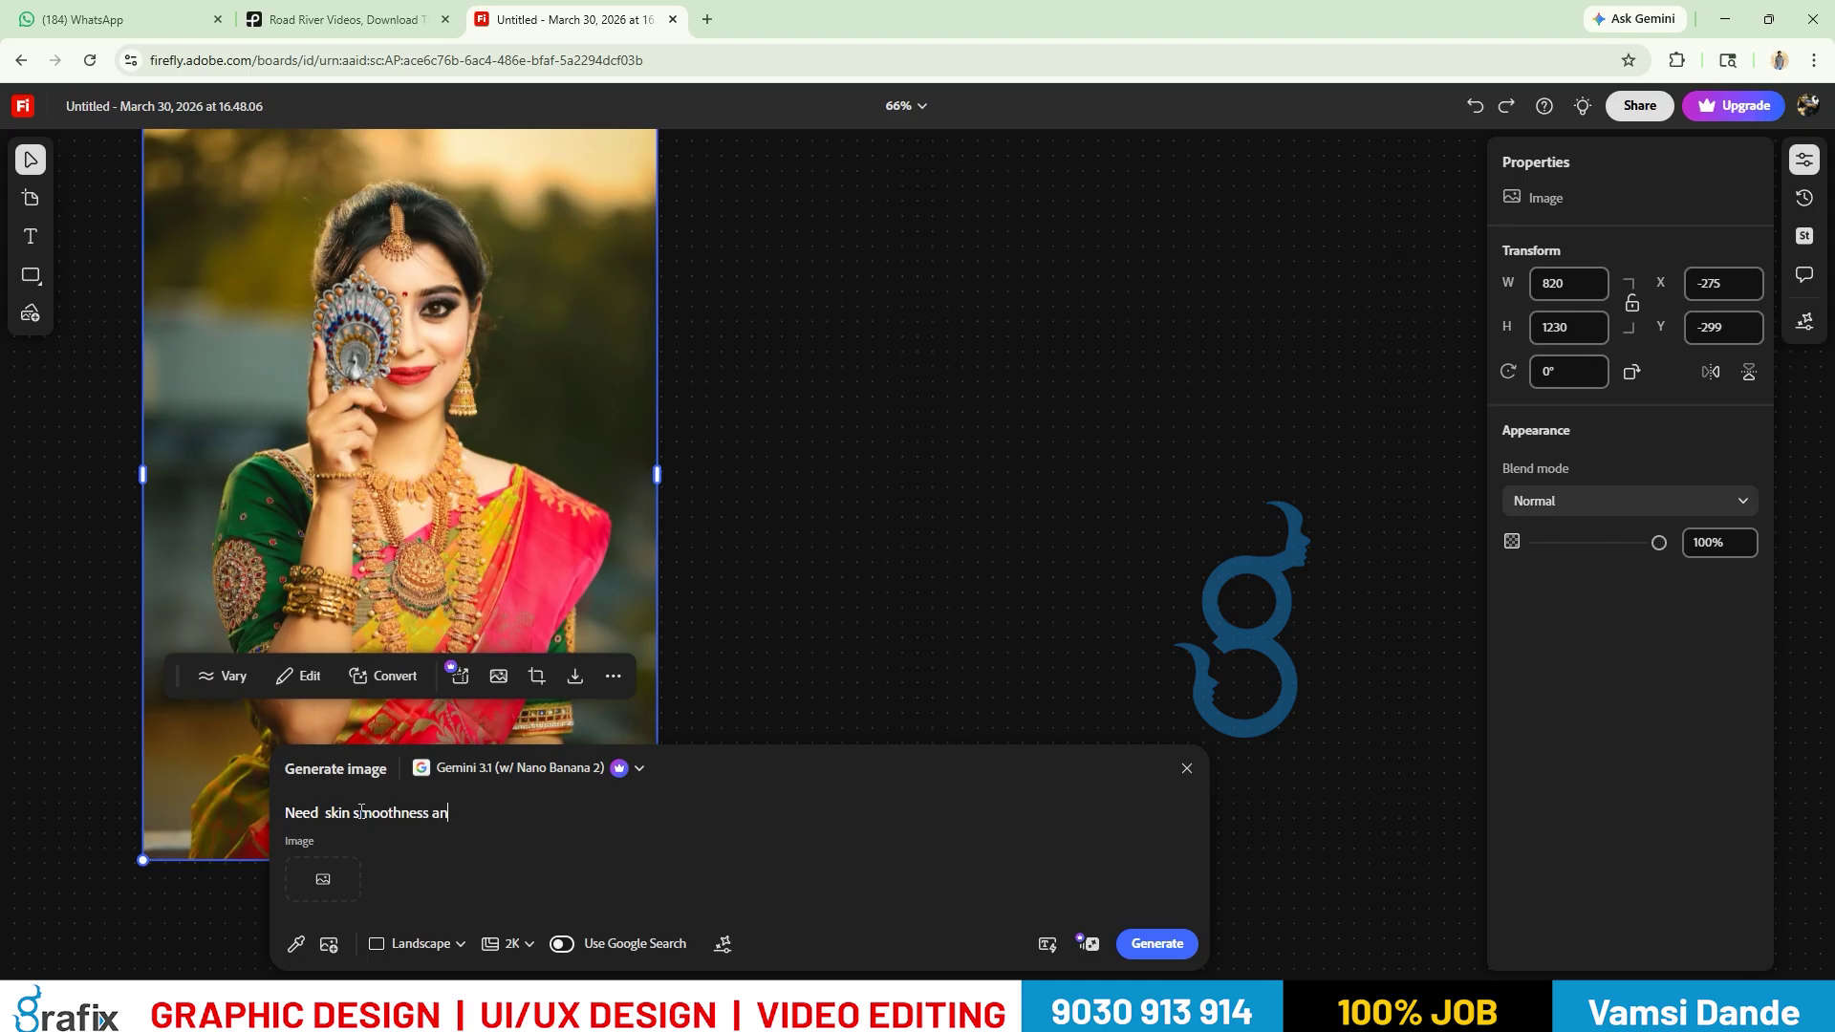
type("d increase the shadows and hightlights")
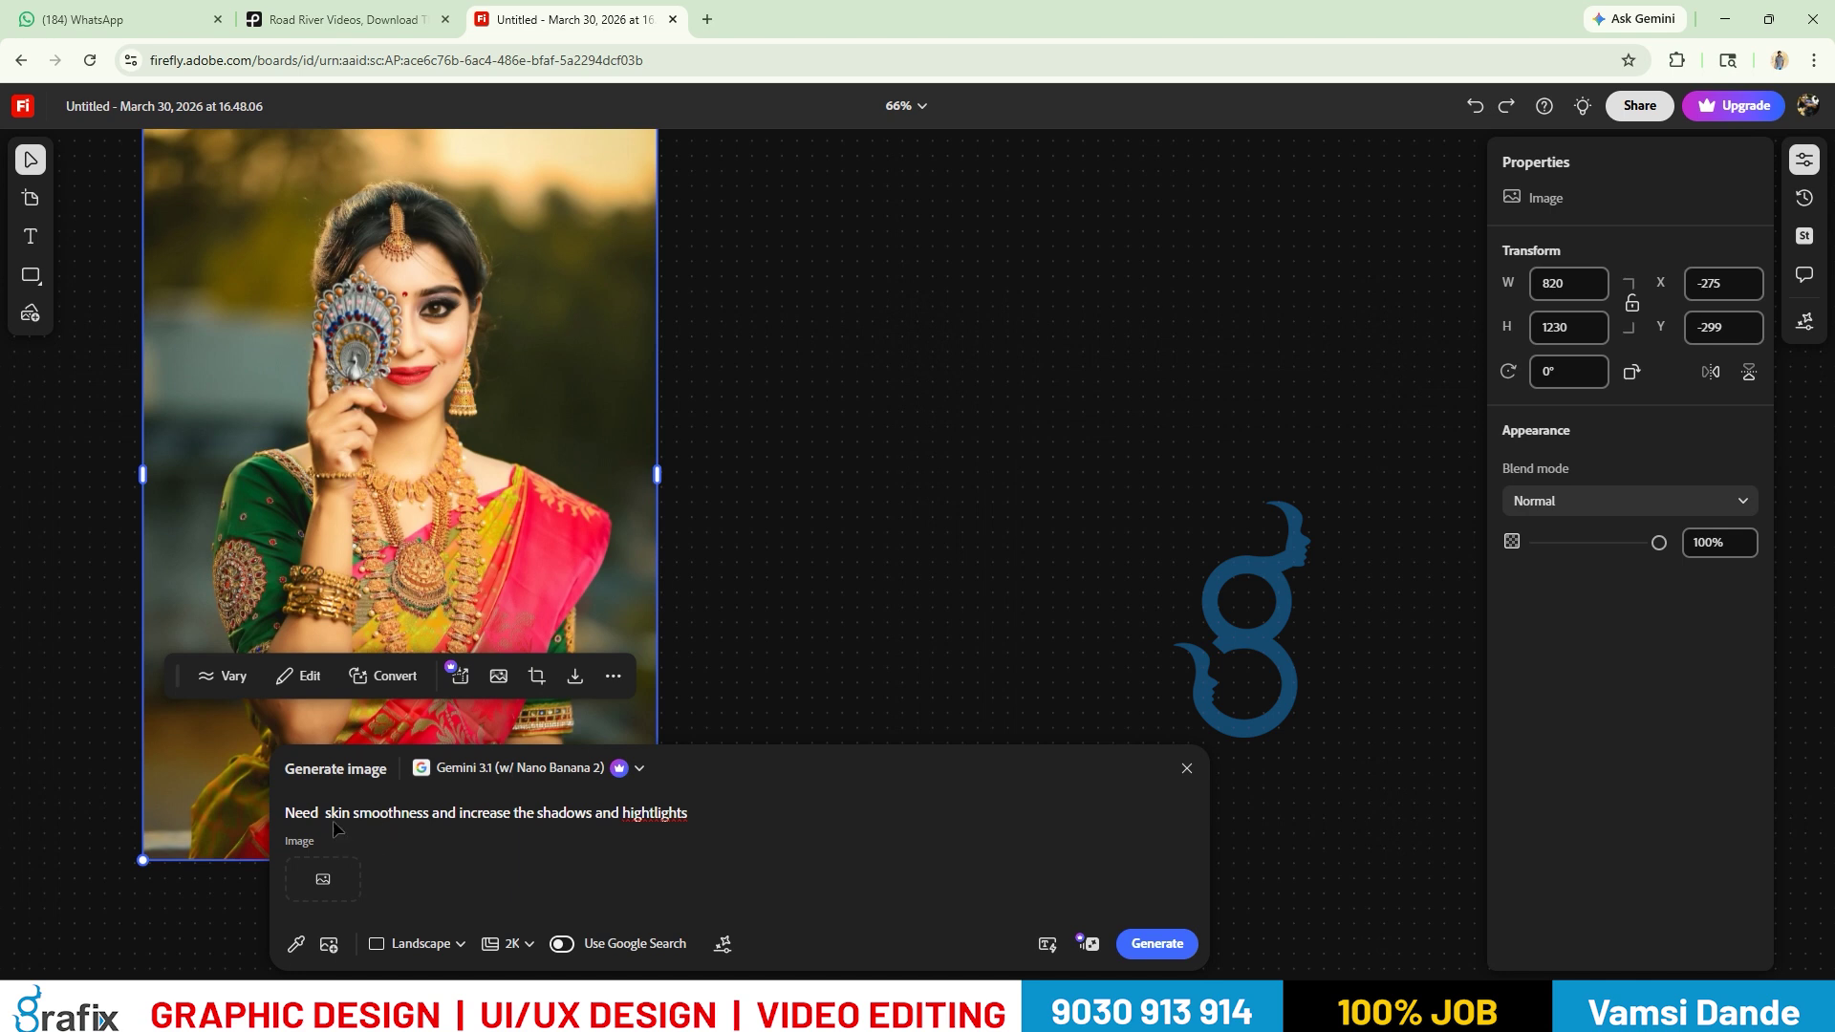
left_click(580, 814)
left_click(679, 829)
type("create a image.")
key("ctrl+a")
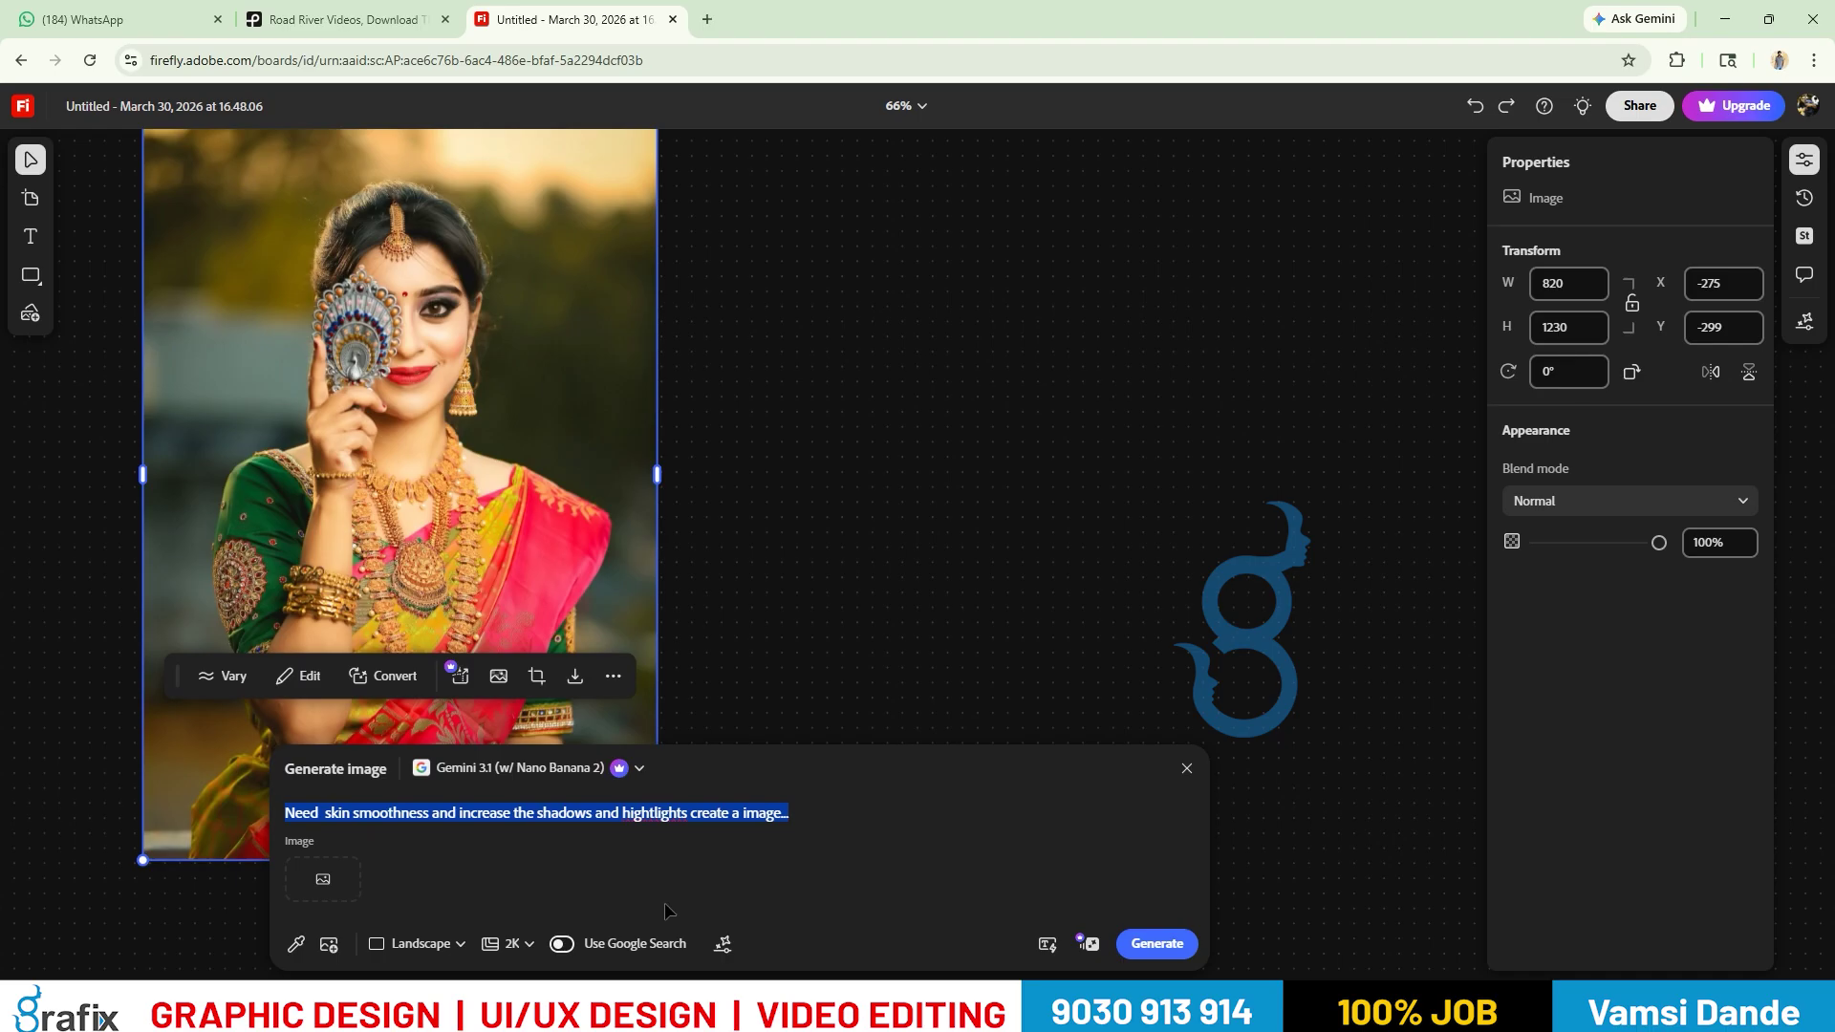
Generate the image from the current prompt and place the resulting portrait on the canvas beside the uploaded photo.
left_click(1159, 948)
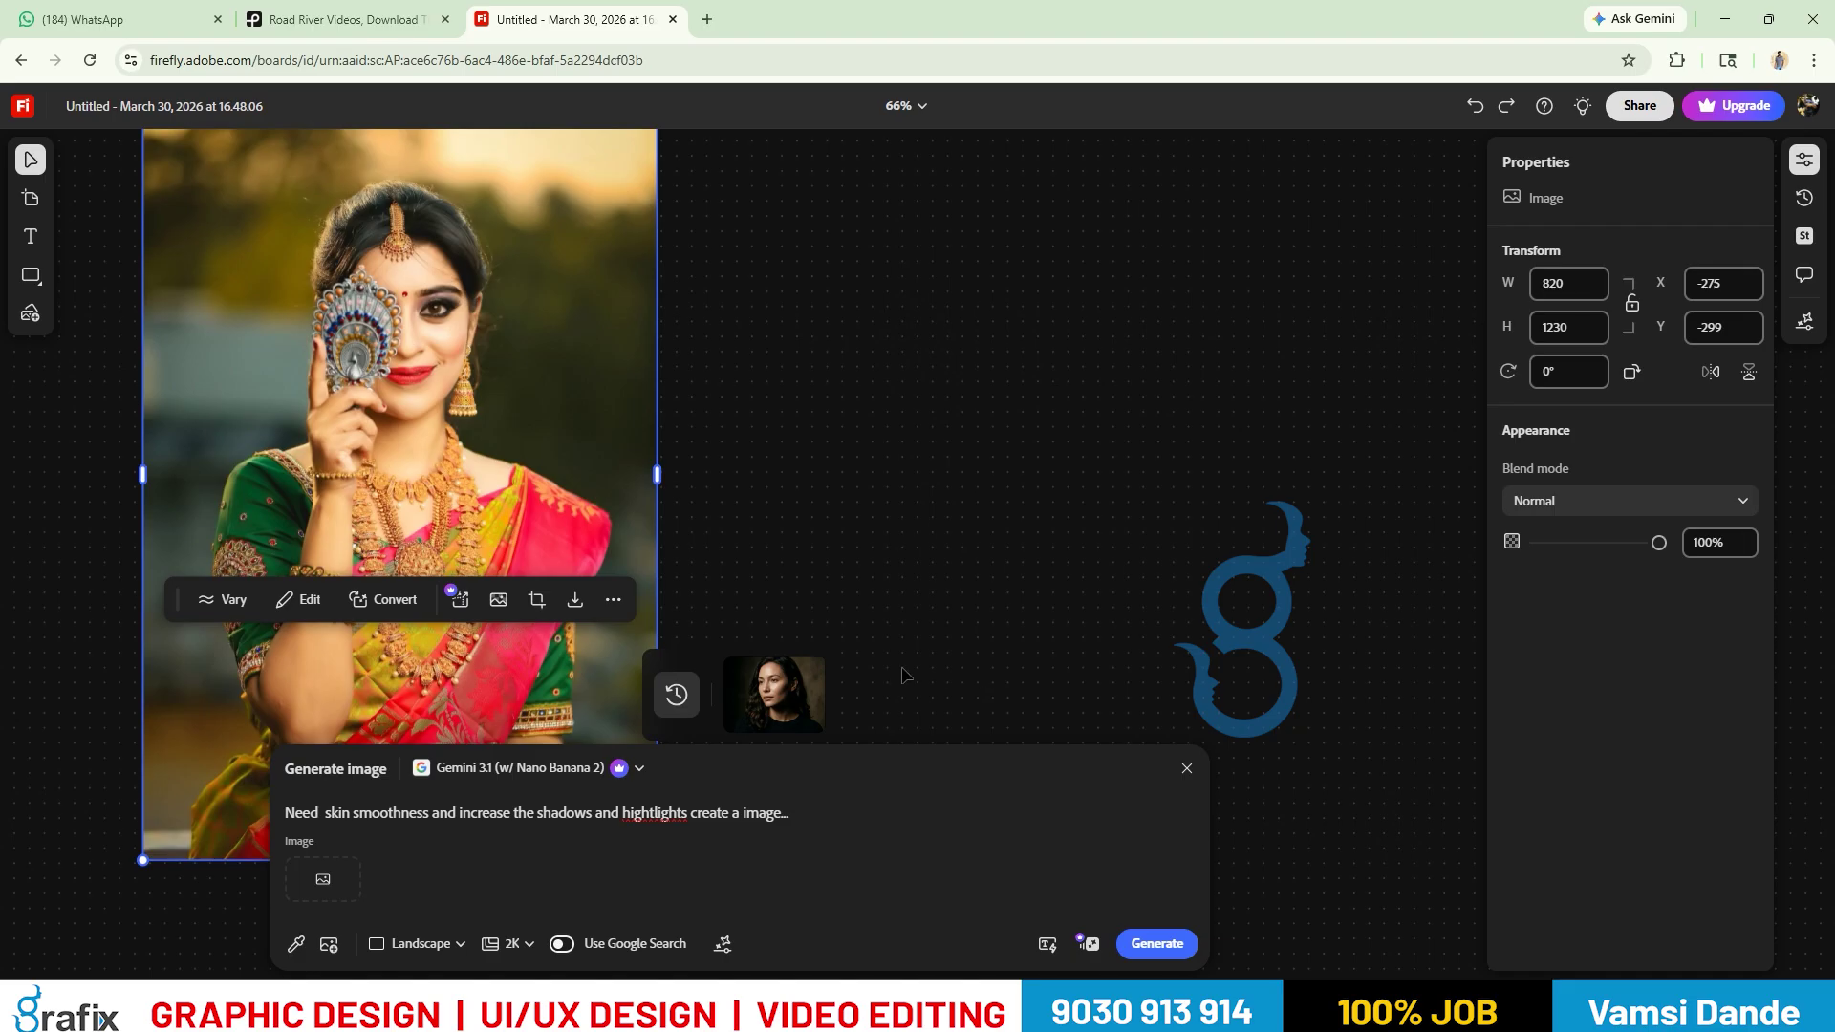
mouse_move(792, 688)
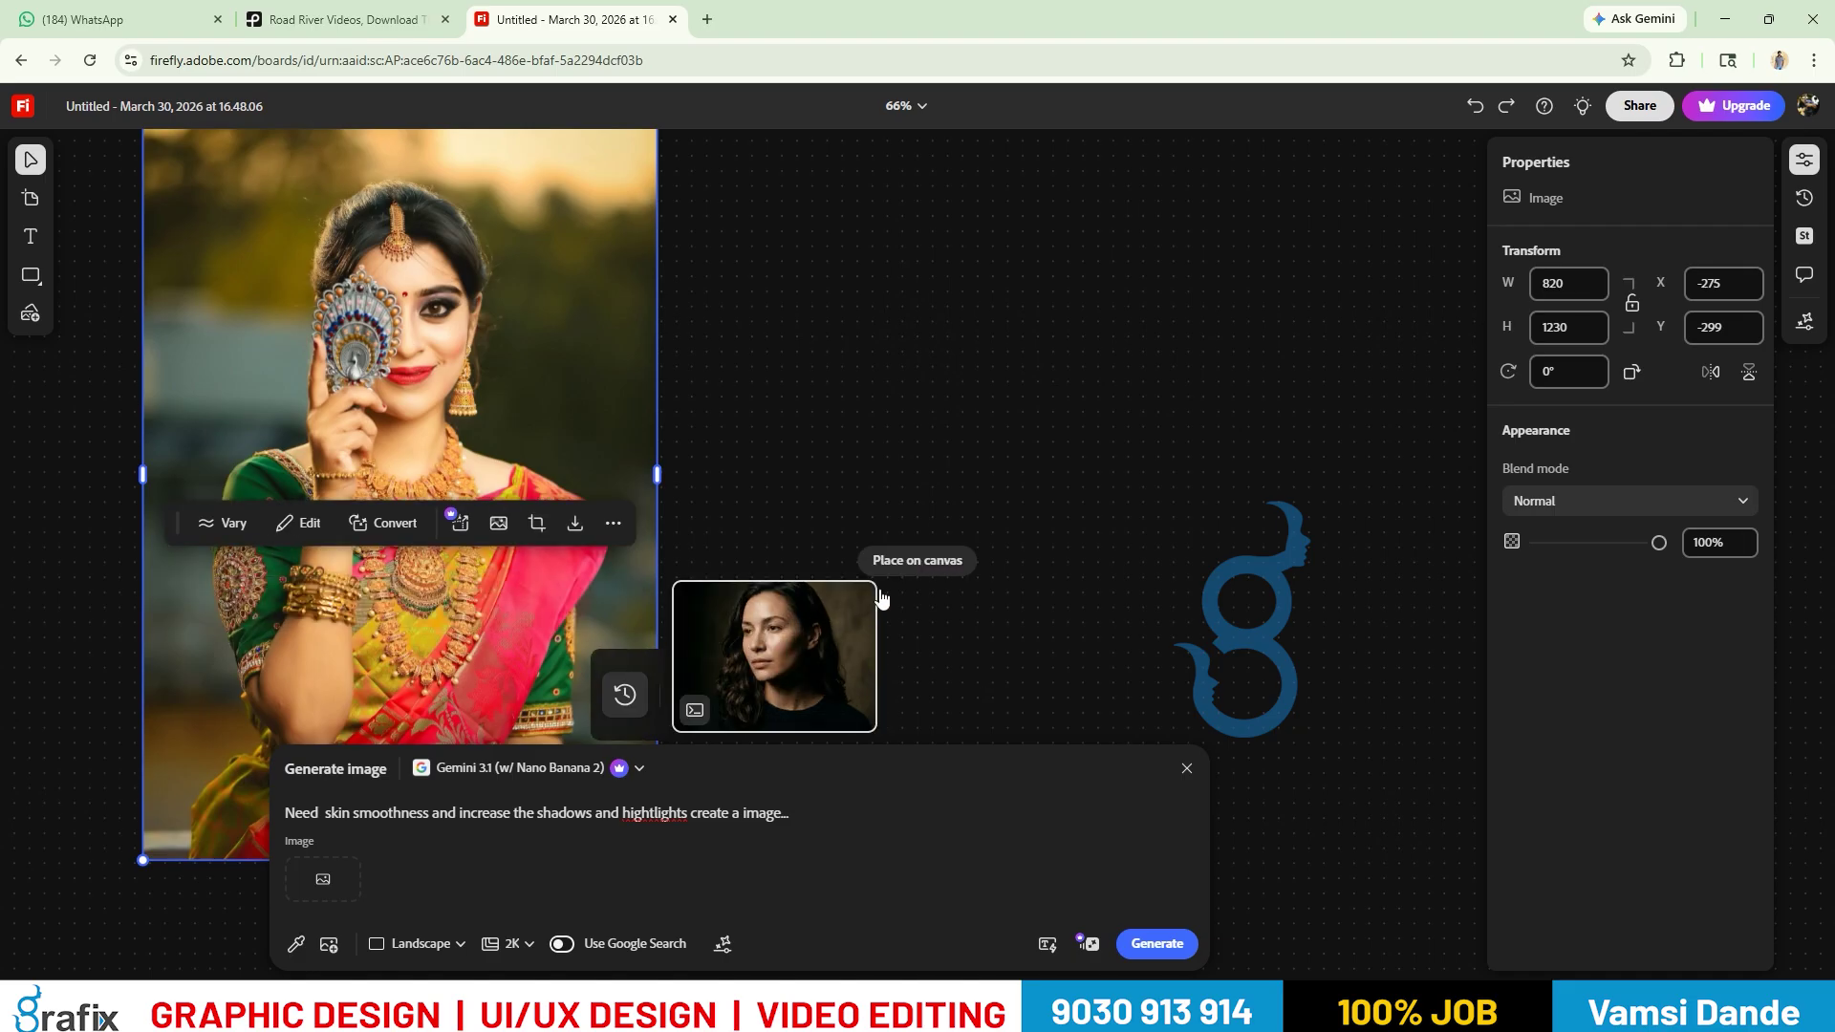
left_click(913, 561)
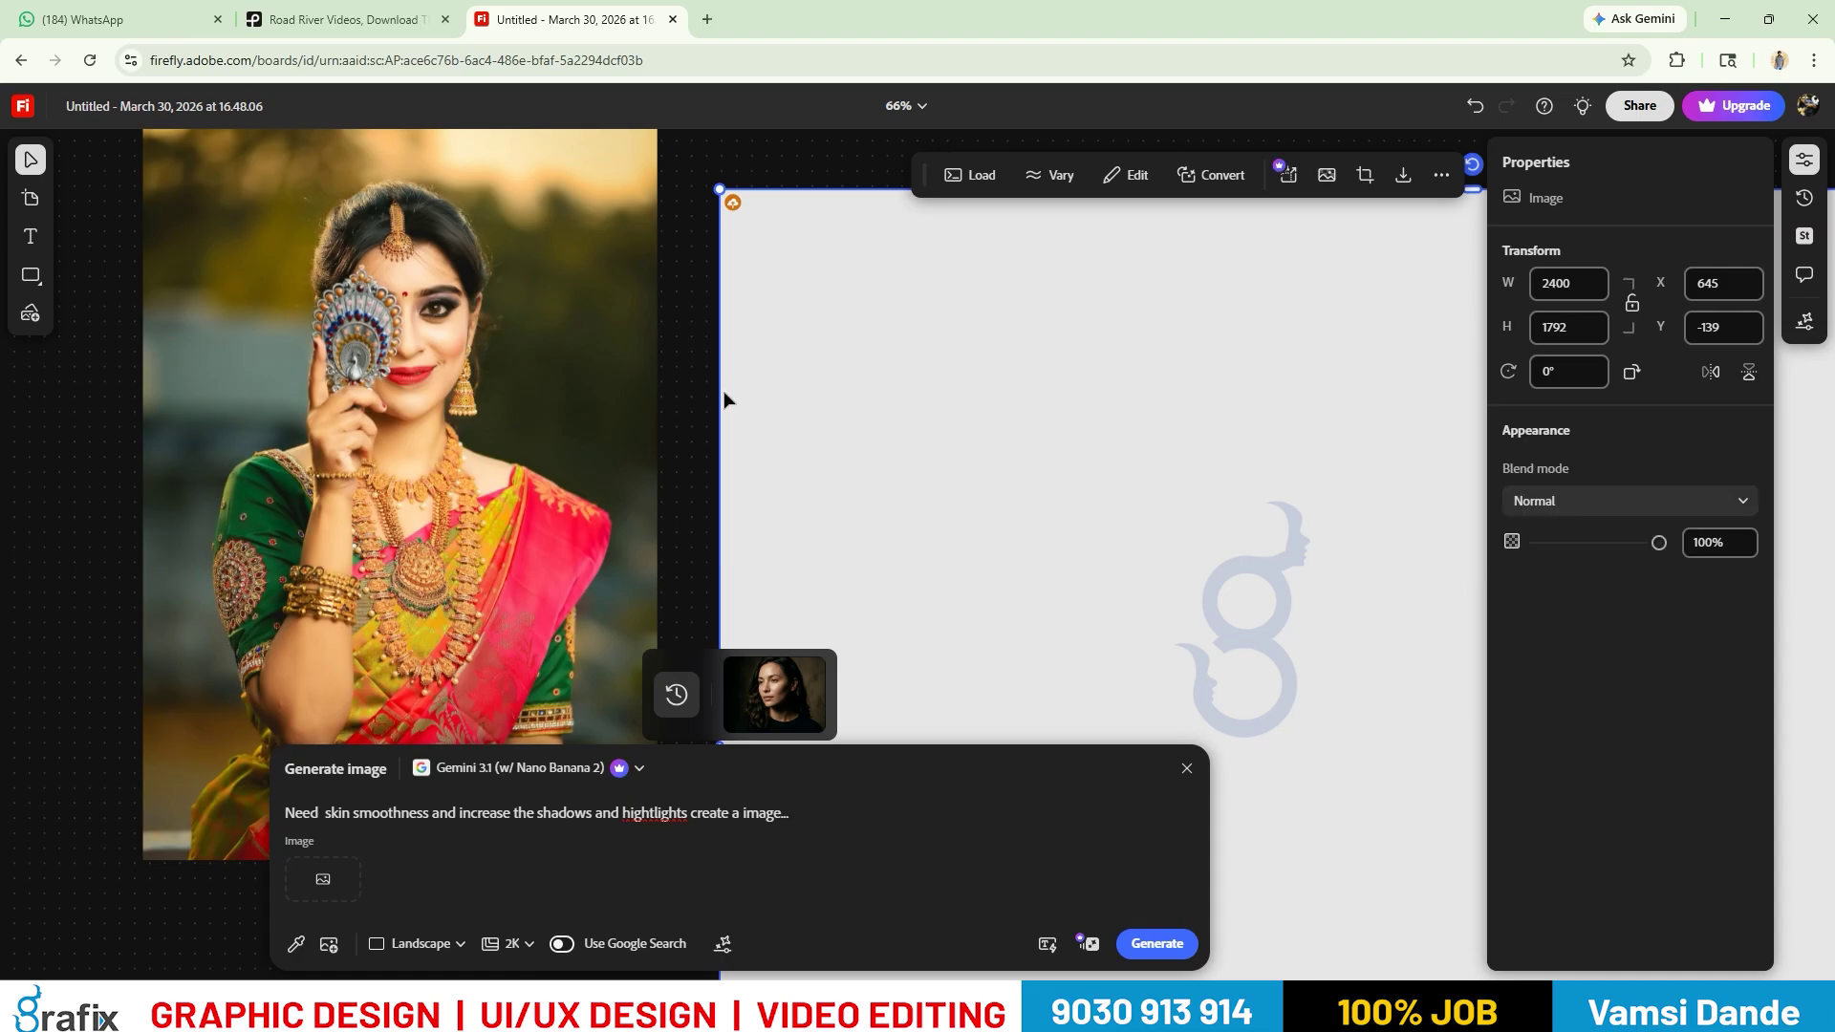
scroll(725, 398, "down", 4)
left_click_drag(1044, 490, 1033, 410)
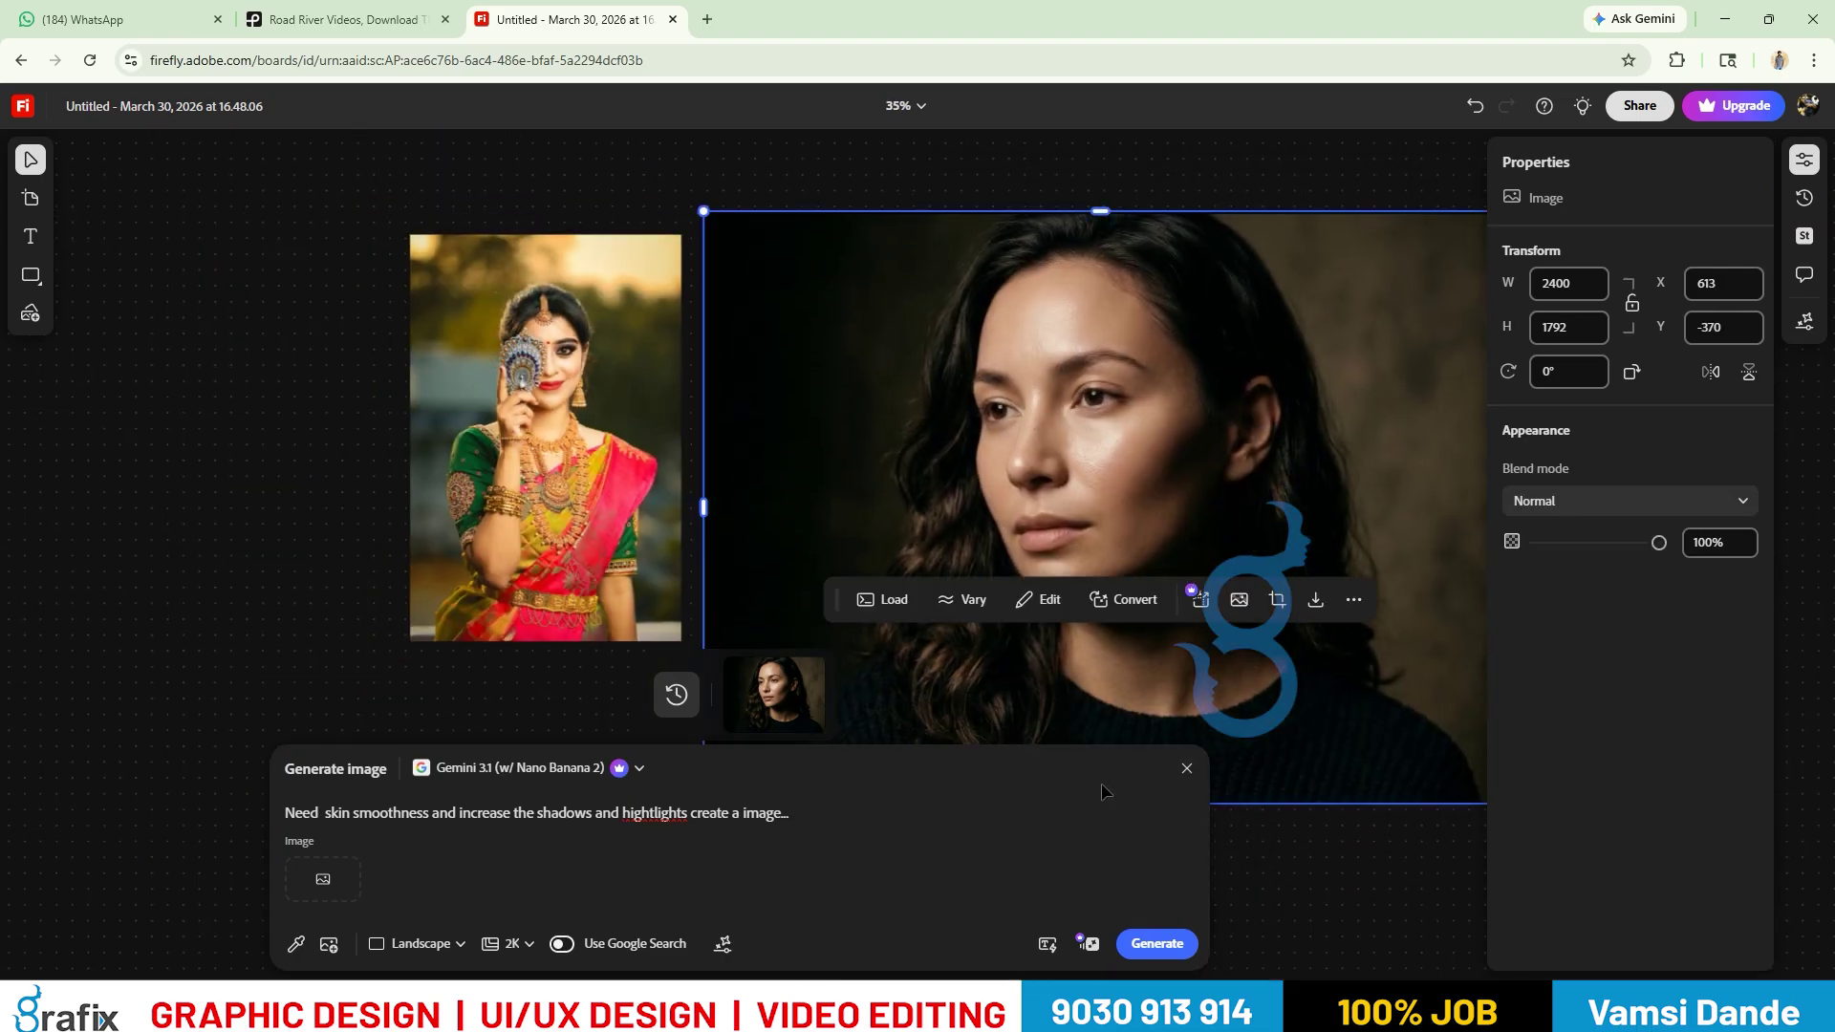
Scale the generated portrait down to about 1734 by 1295 and line it up with the top edge of the uploaded photo.
scroll(938, 359, "down", 1)
scroll(941, 360, "down", 1)
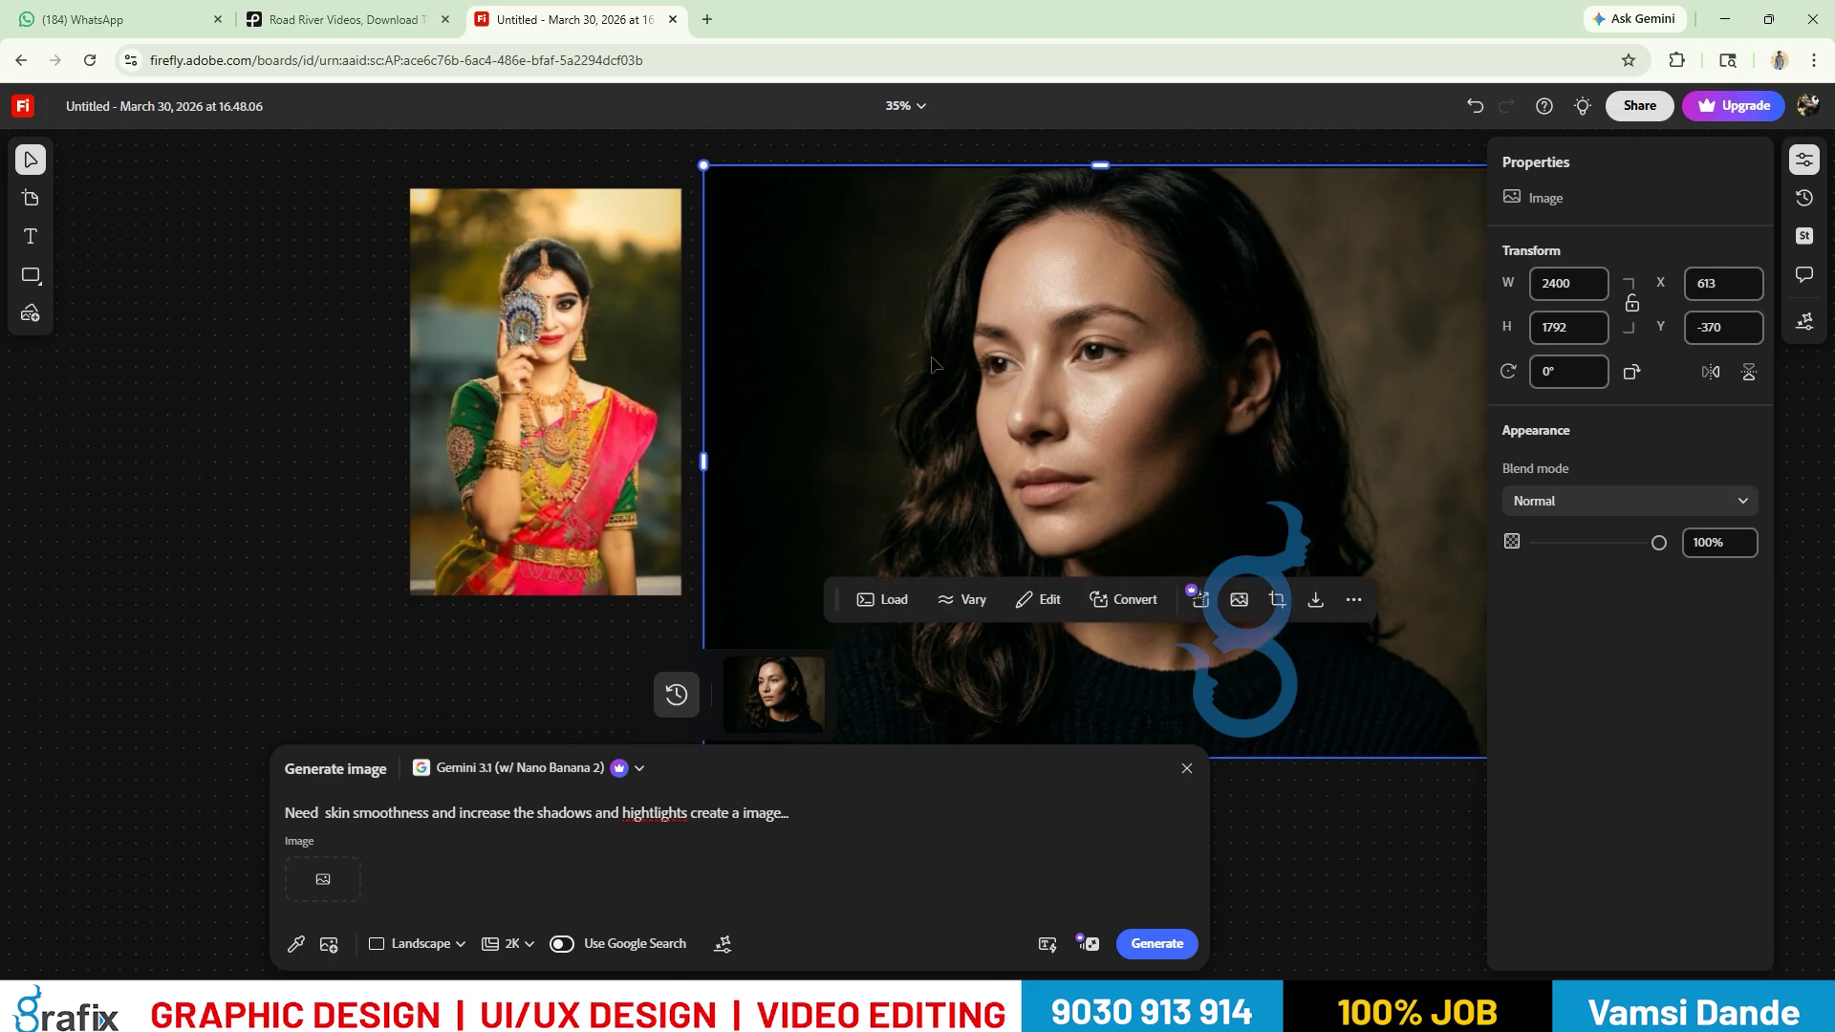
mouse_move(800, 705)
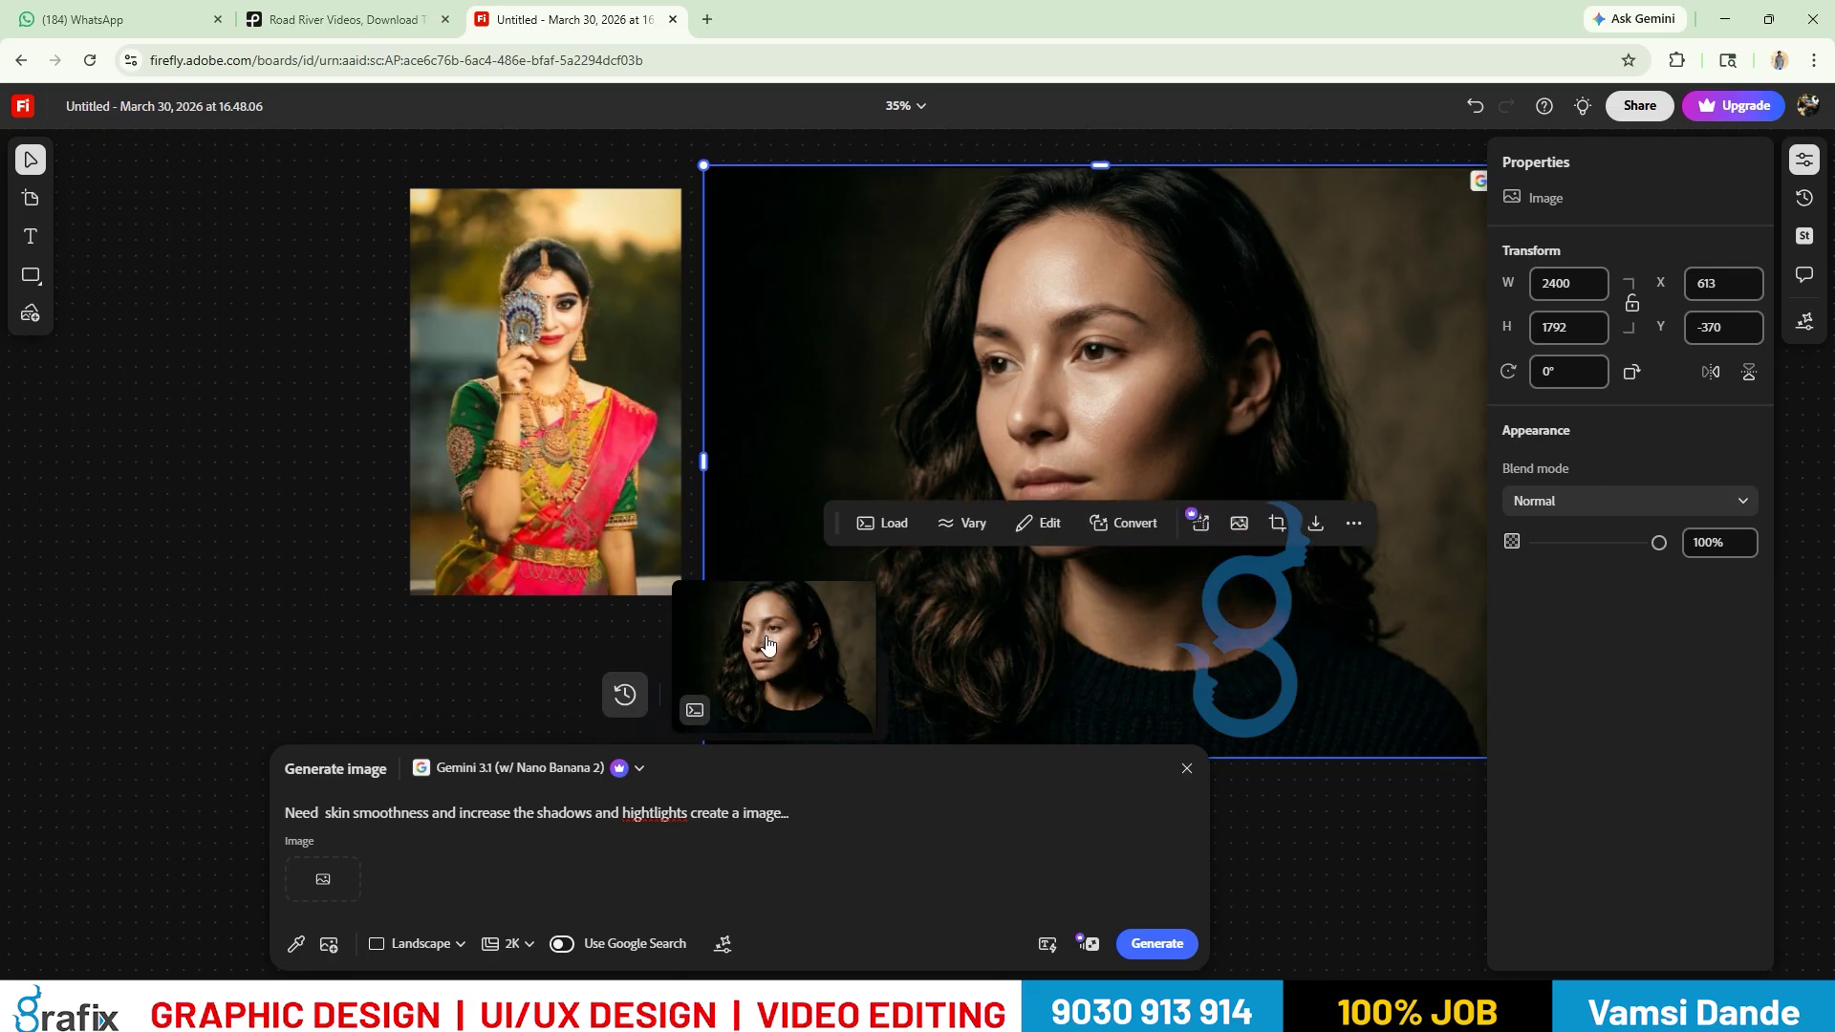
left_click_drag(704, 166, 1014, 397)
left_click_drag(1107, 493, 808, 284)
scroll(986, 395, "up", 1)
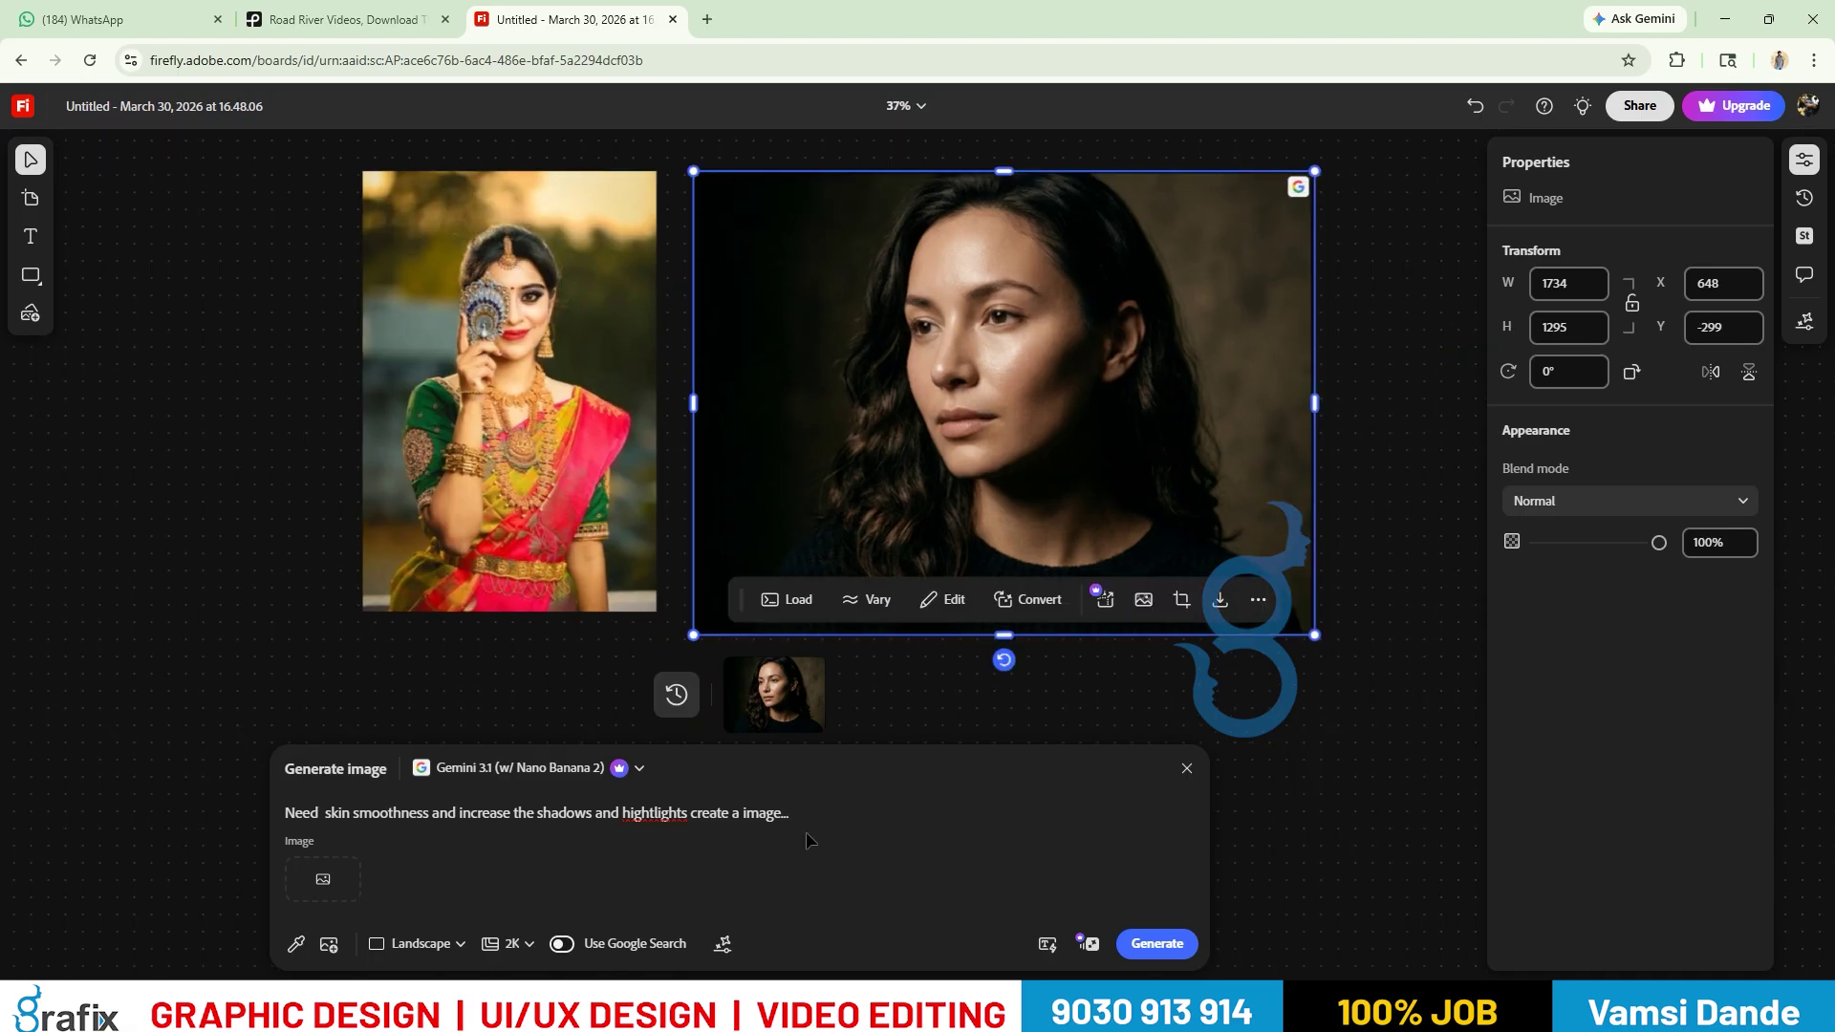
Try to open the generated portrait in Premiere (desktop), then cancel the installer download and close its web page.
right_click(1021, 273)
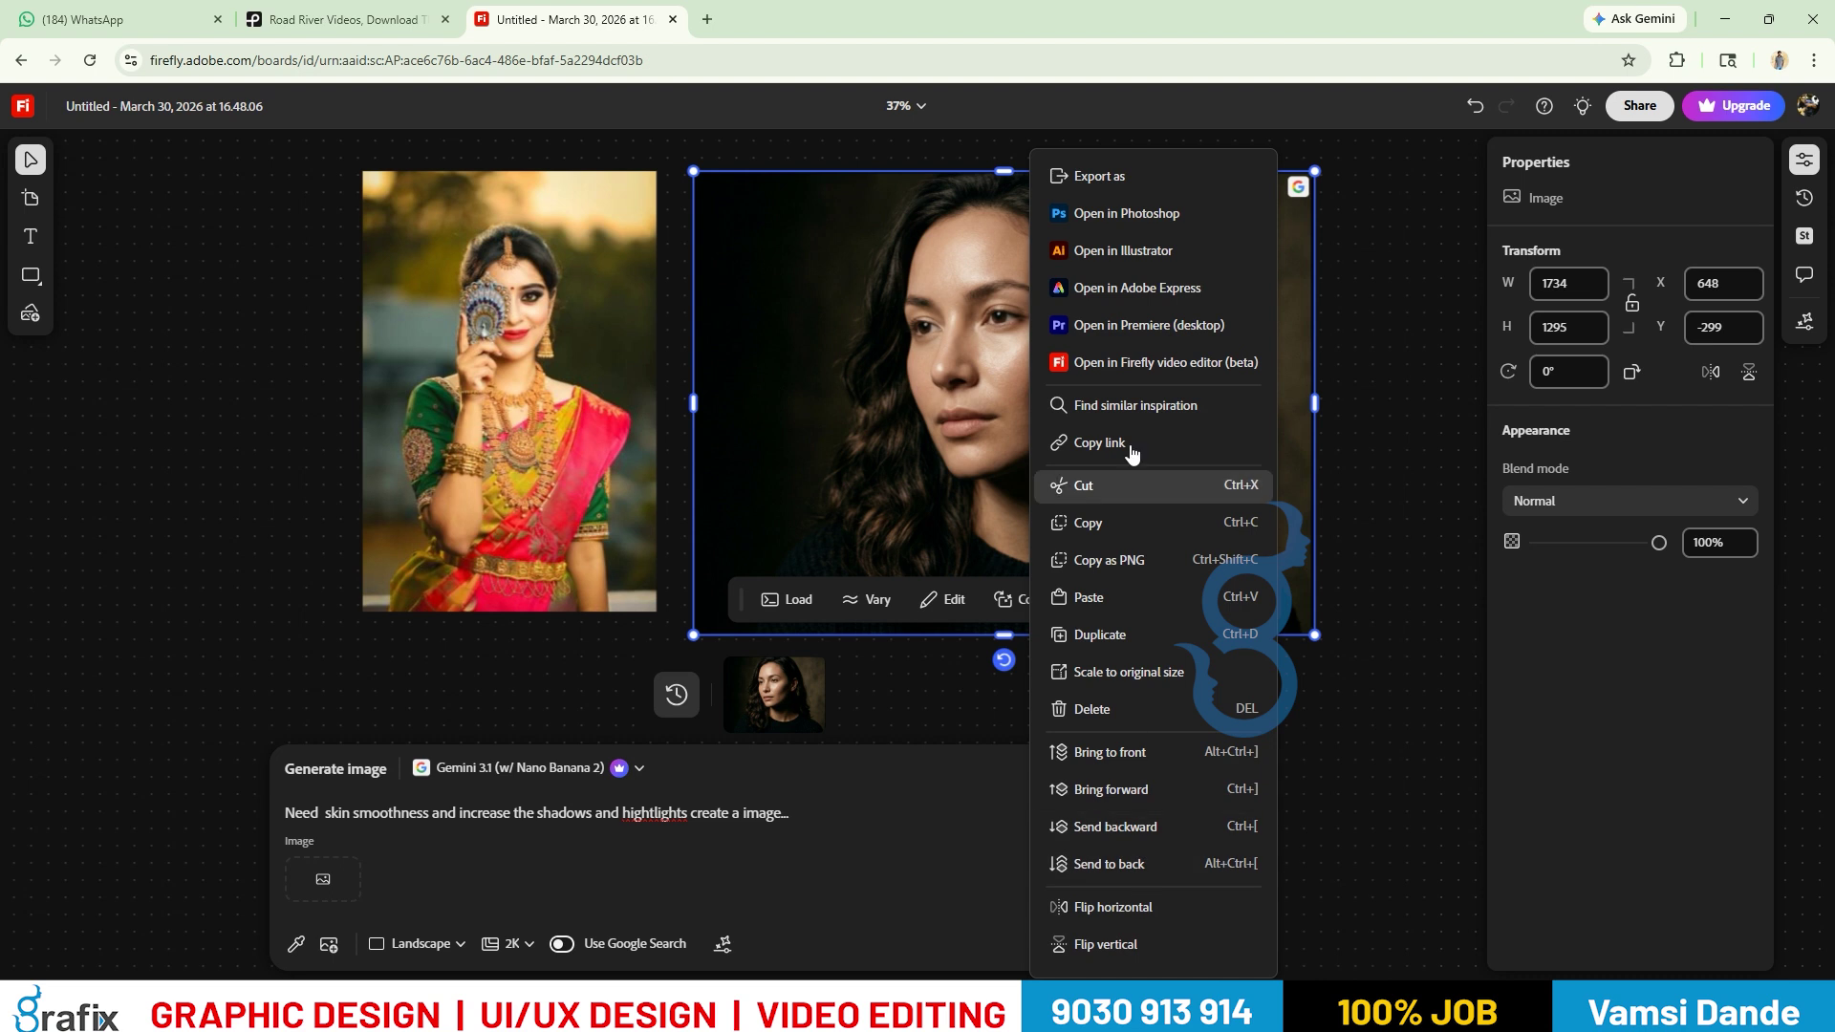
left_click(1144, 326)
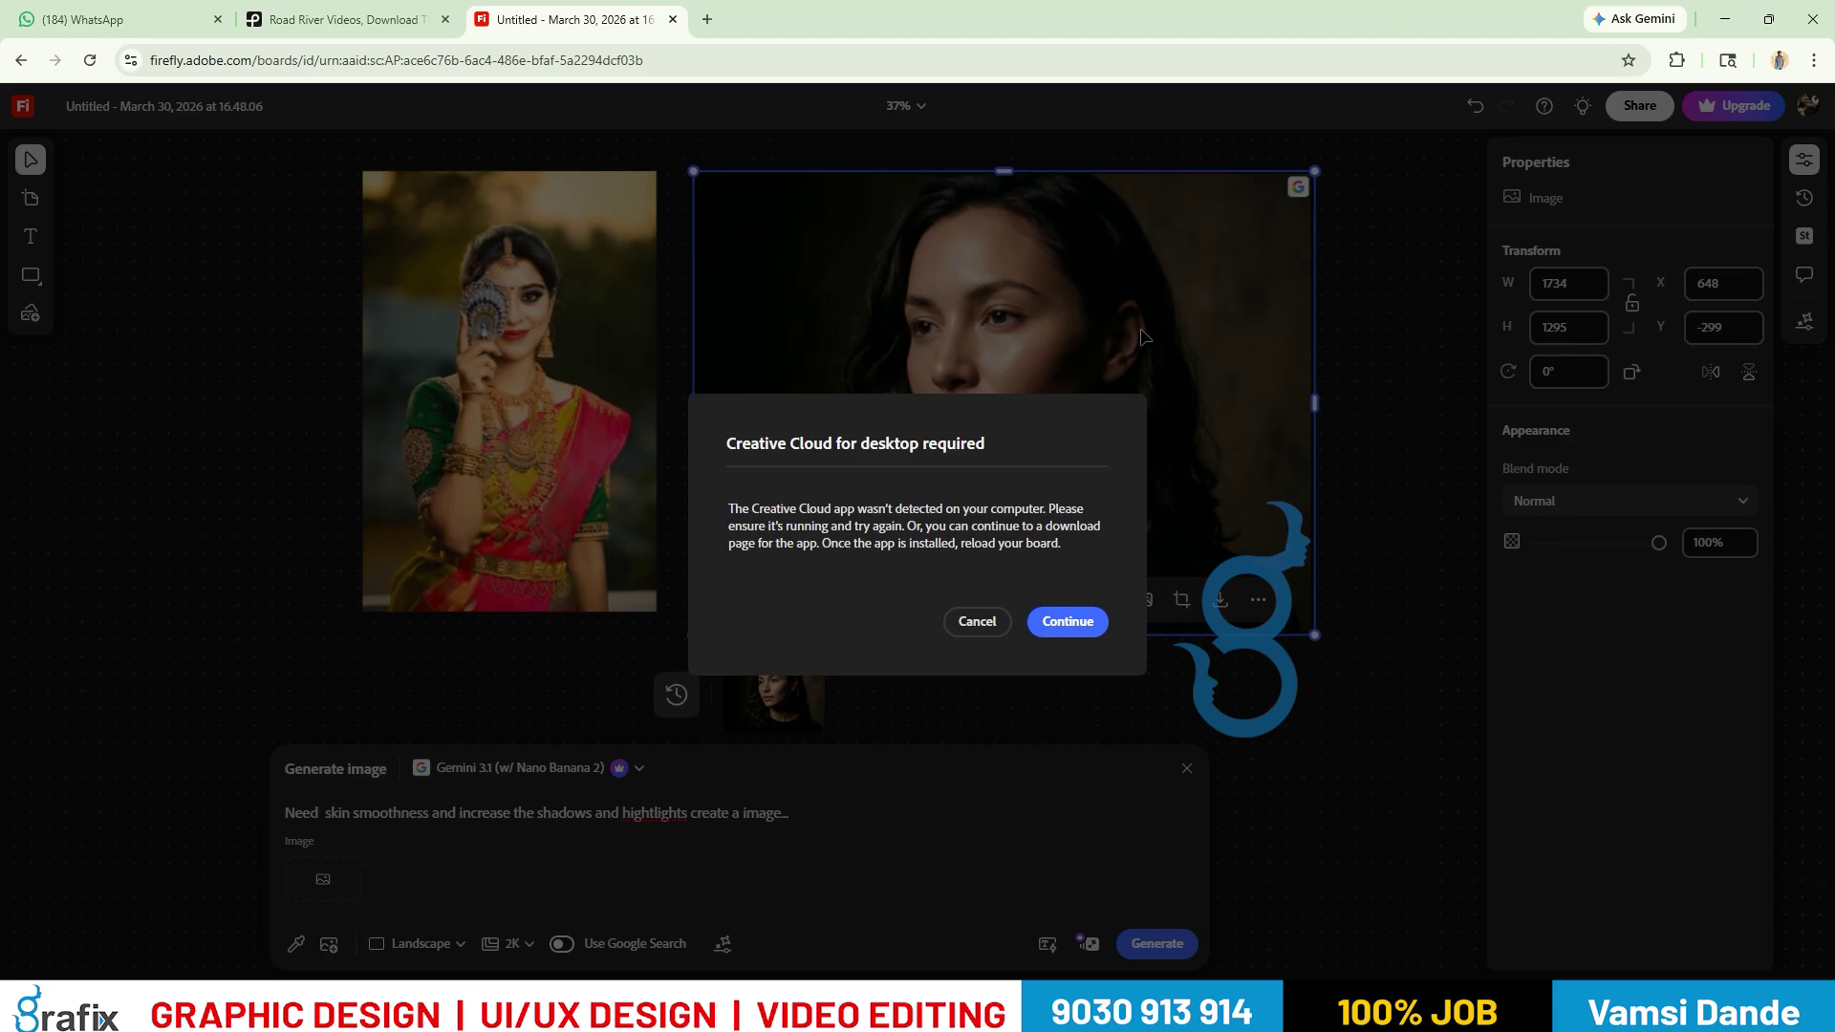
left_click(1068, 621)
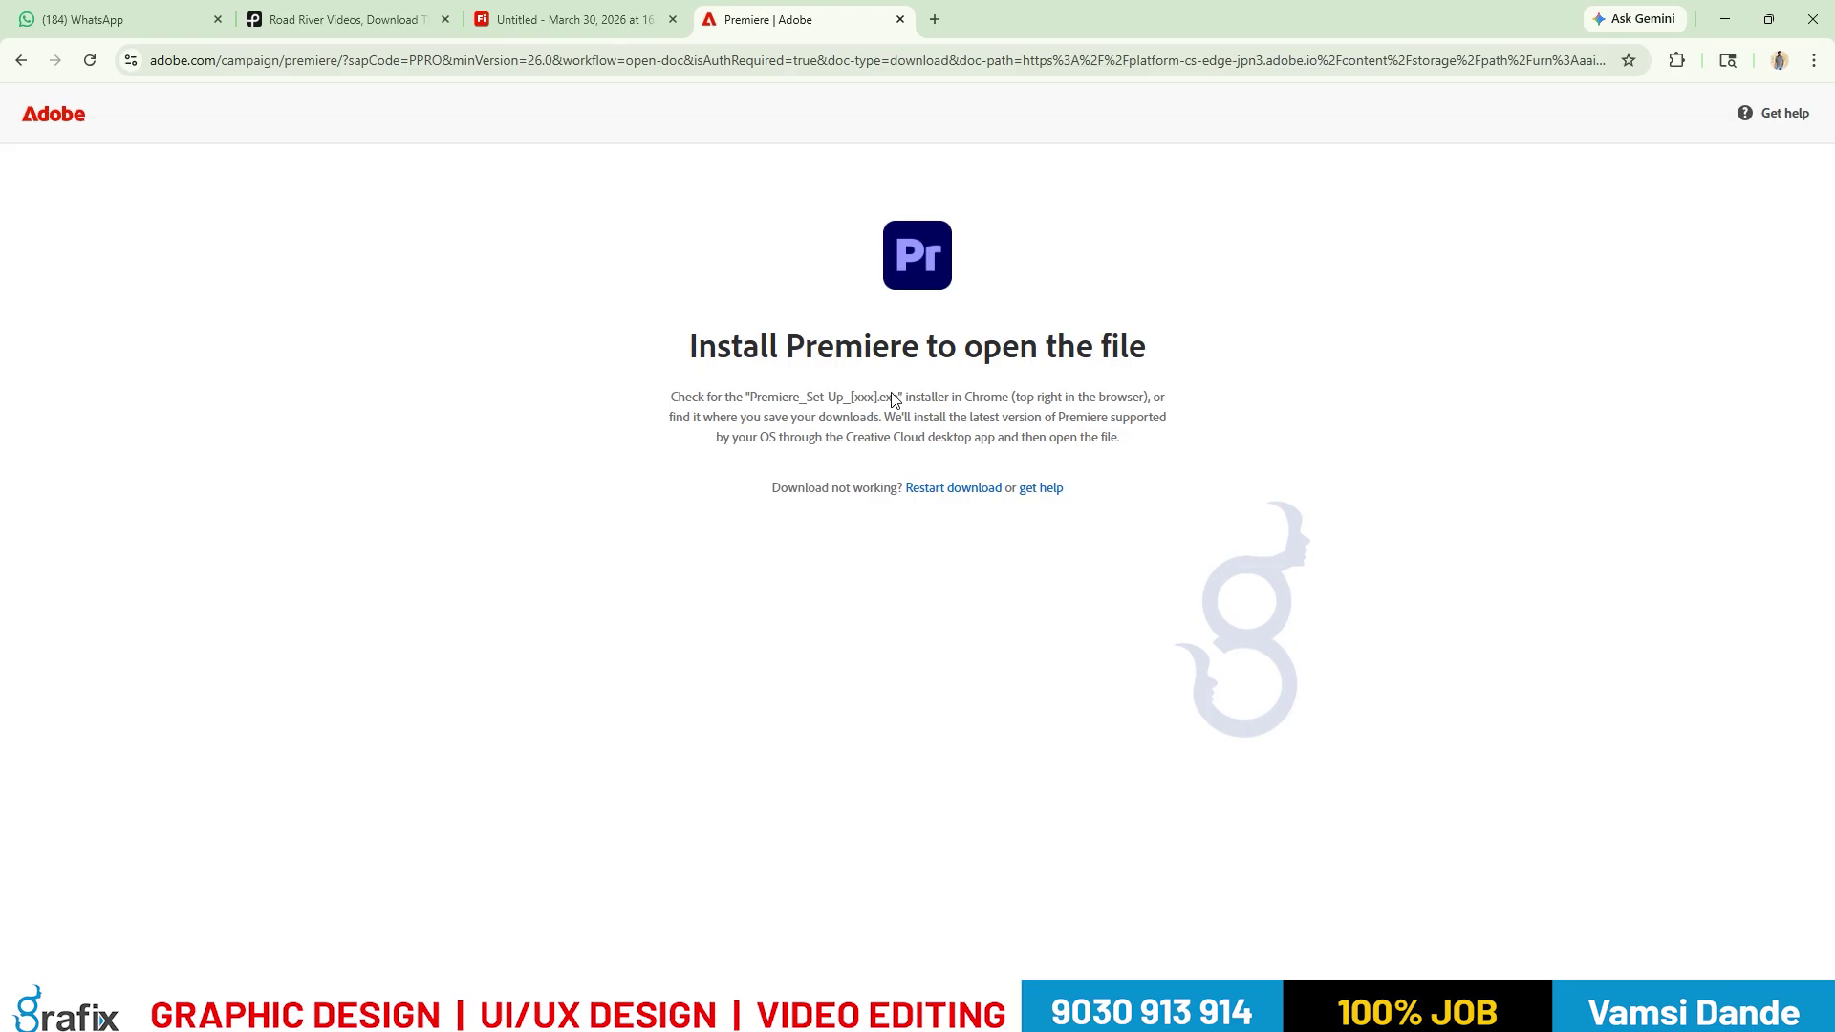
left_click(1007, 587)
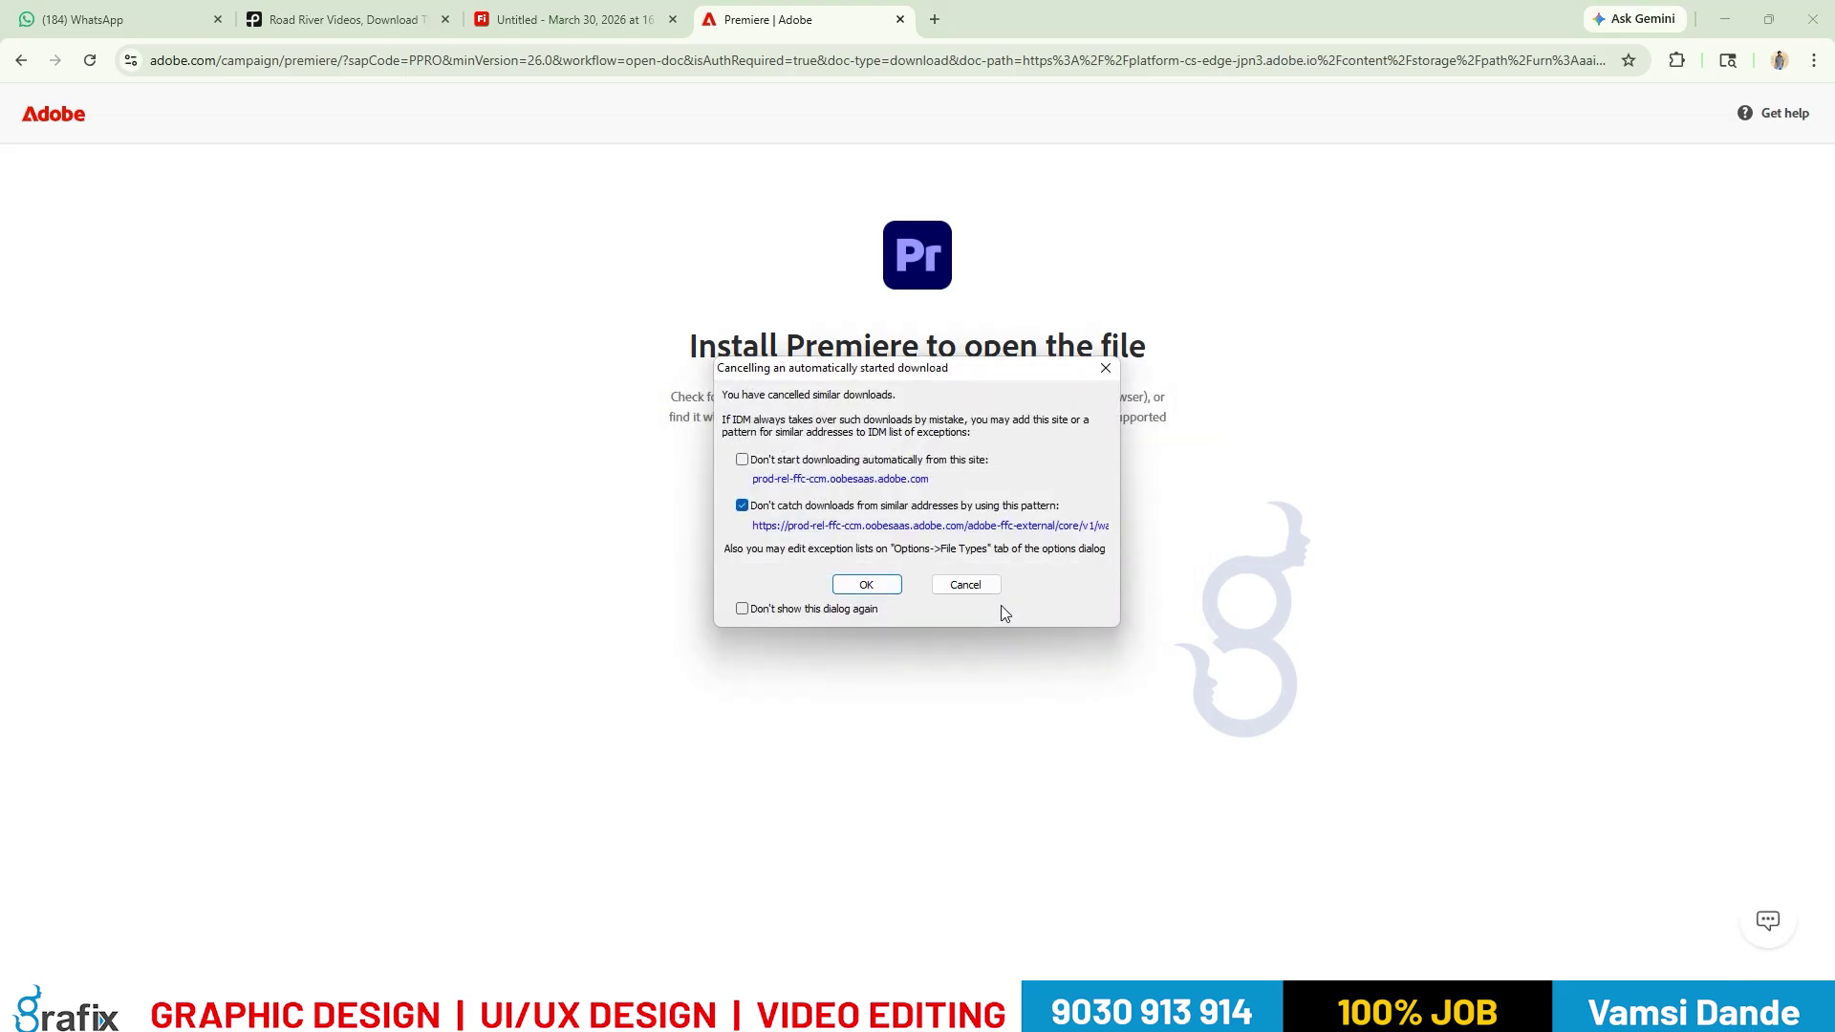
left_click(968, 590)
key("ctrl+w")
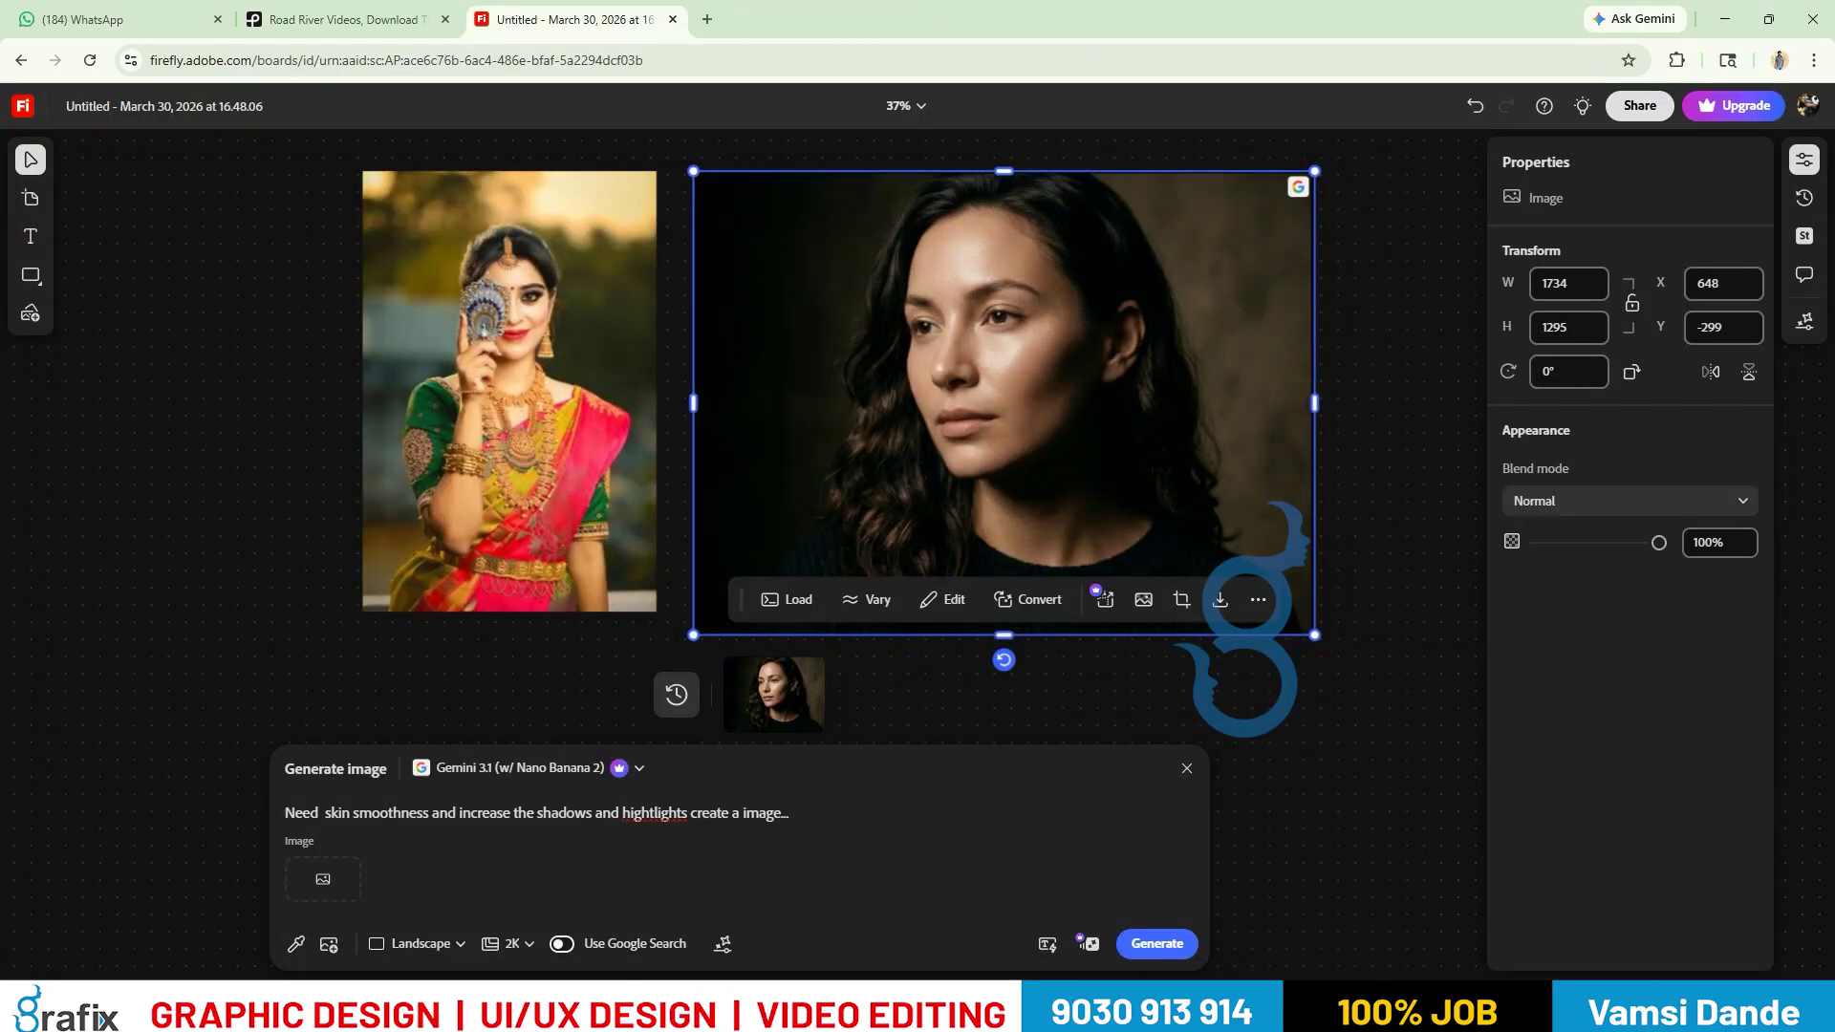
Switch to Premiere to show where imported media lands, then return to the Firefly board and review the portrait's Open in Premiere (desktop) option.
left_click(1084, 1007)
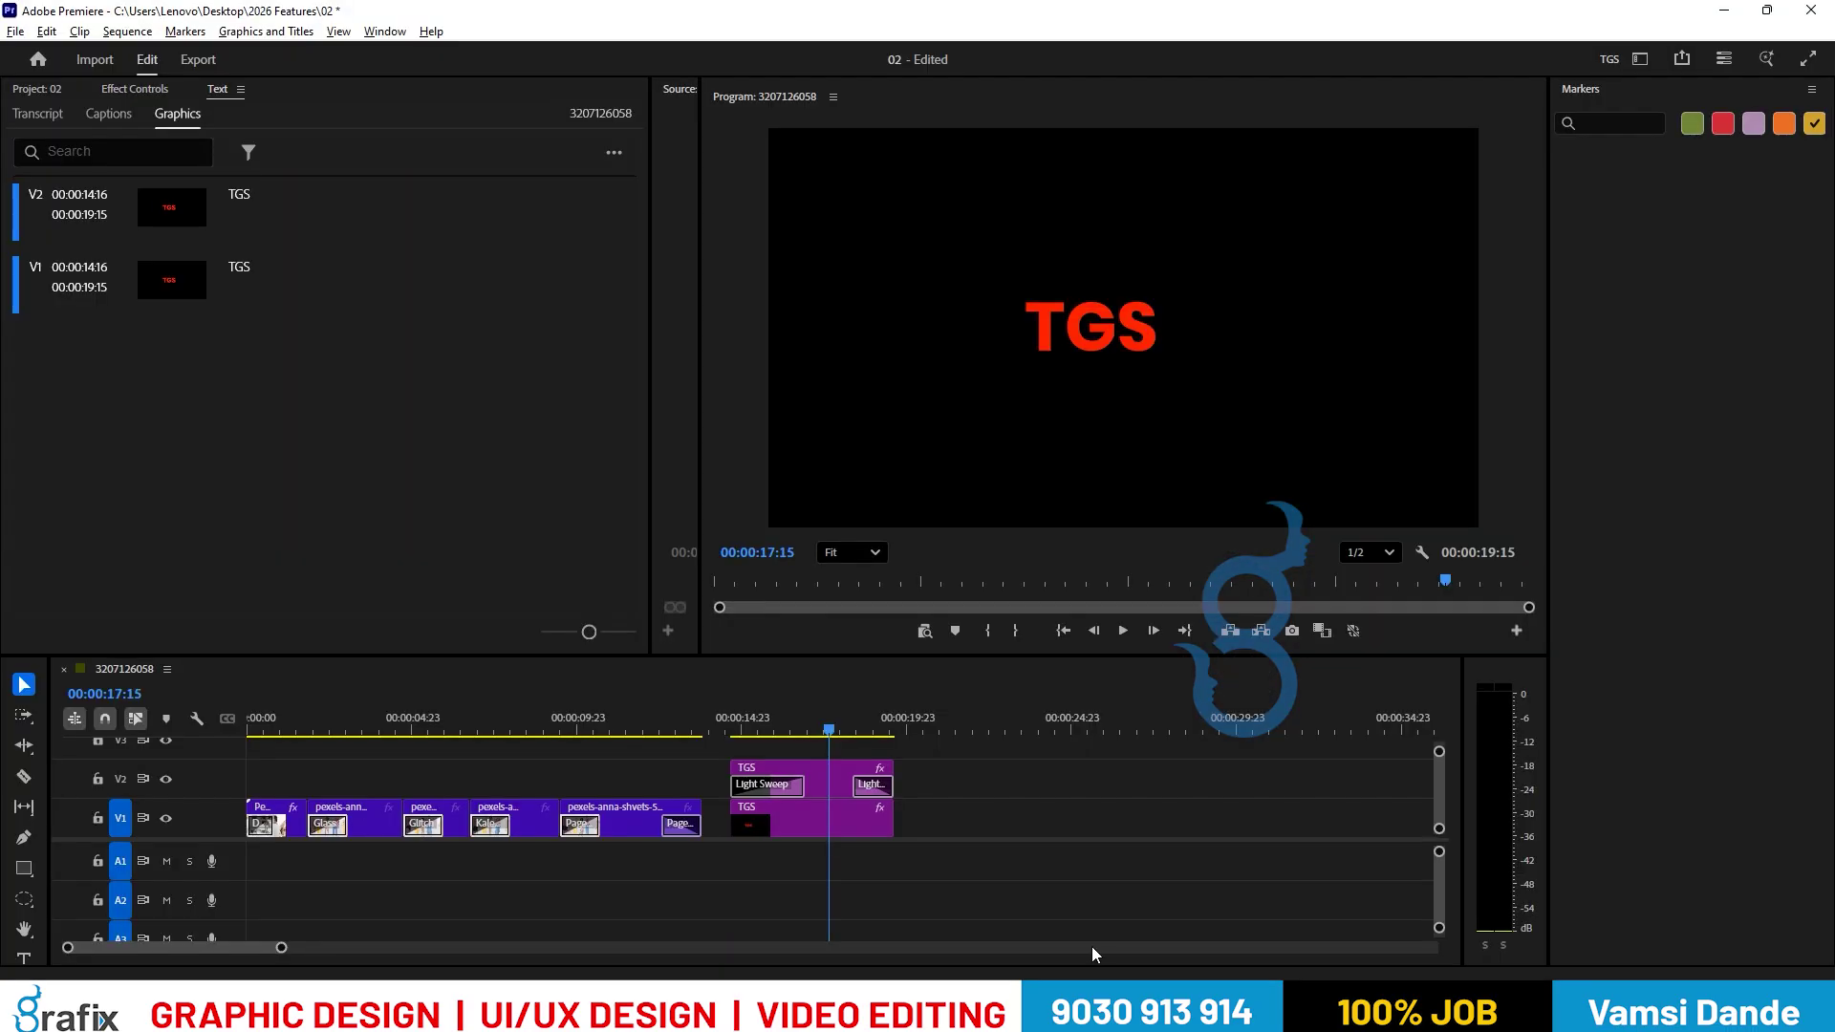
left_click(86, 61)
left_click(140, 66)
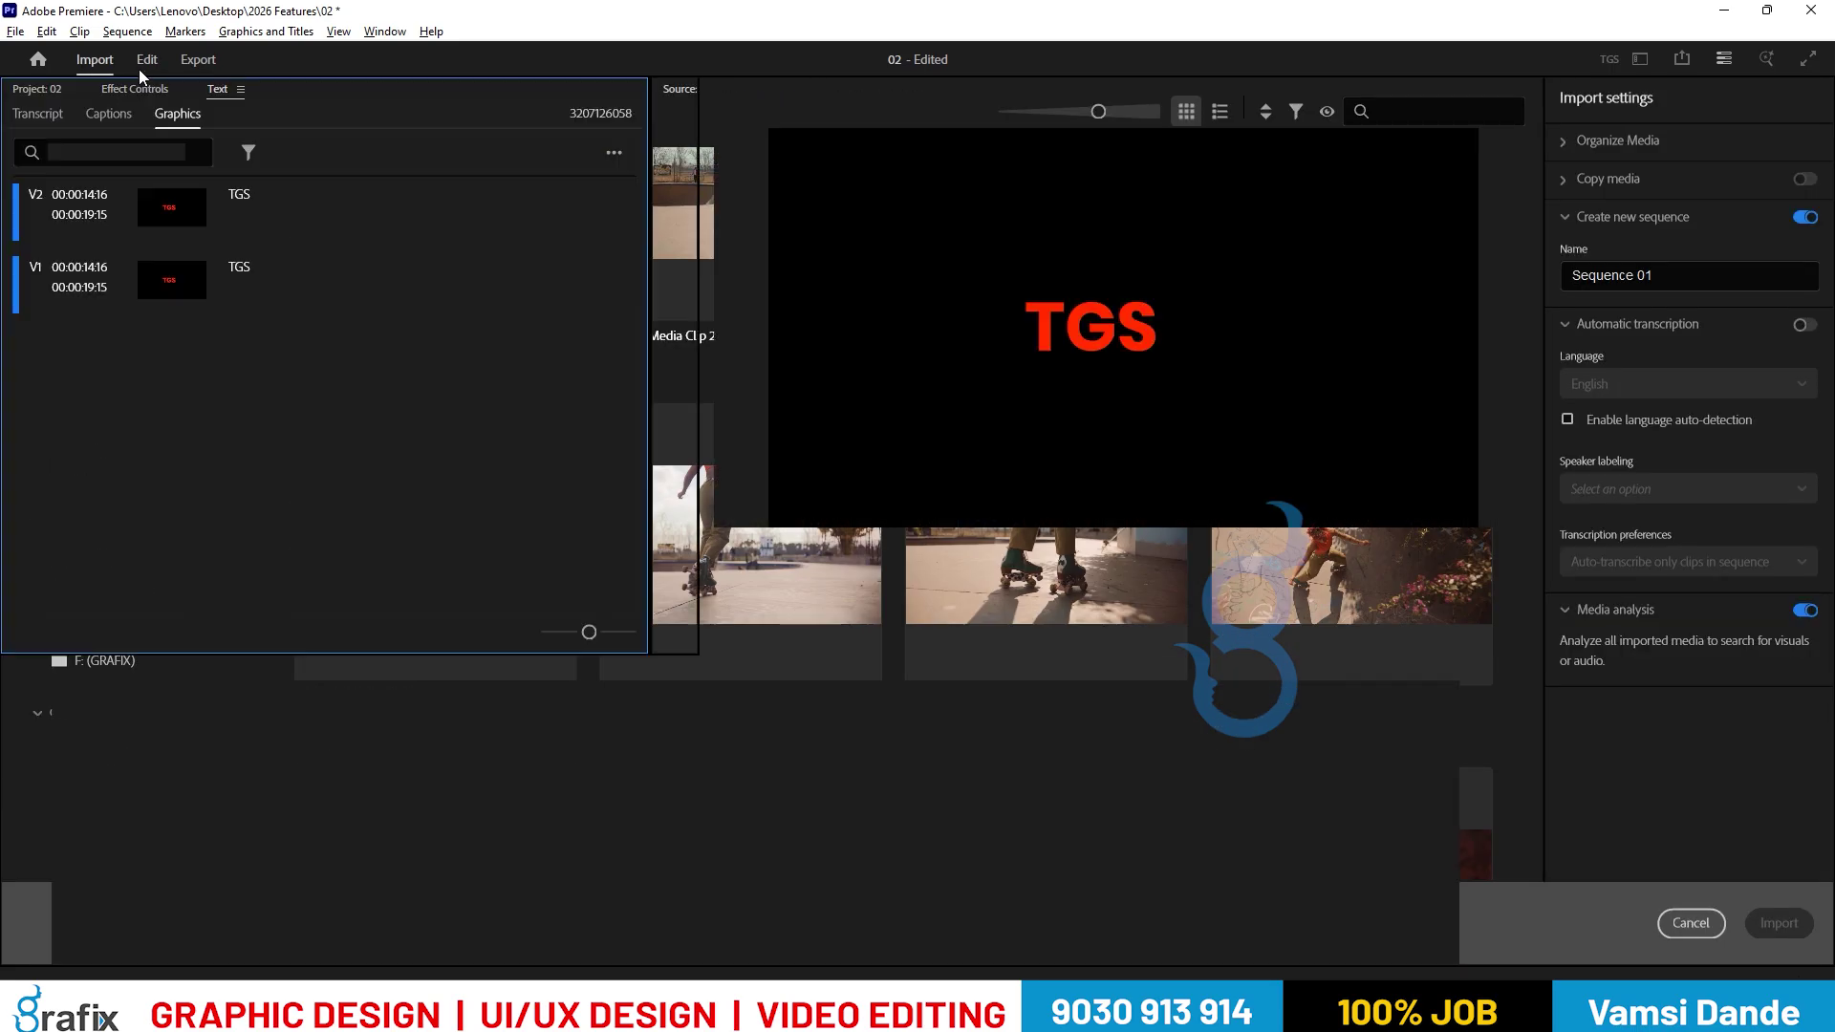
left_click(191, 473)
left_click_drag(221, 450, 363, 483)
key("alt+Tab")
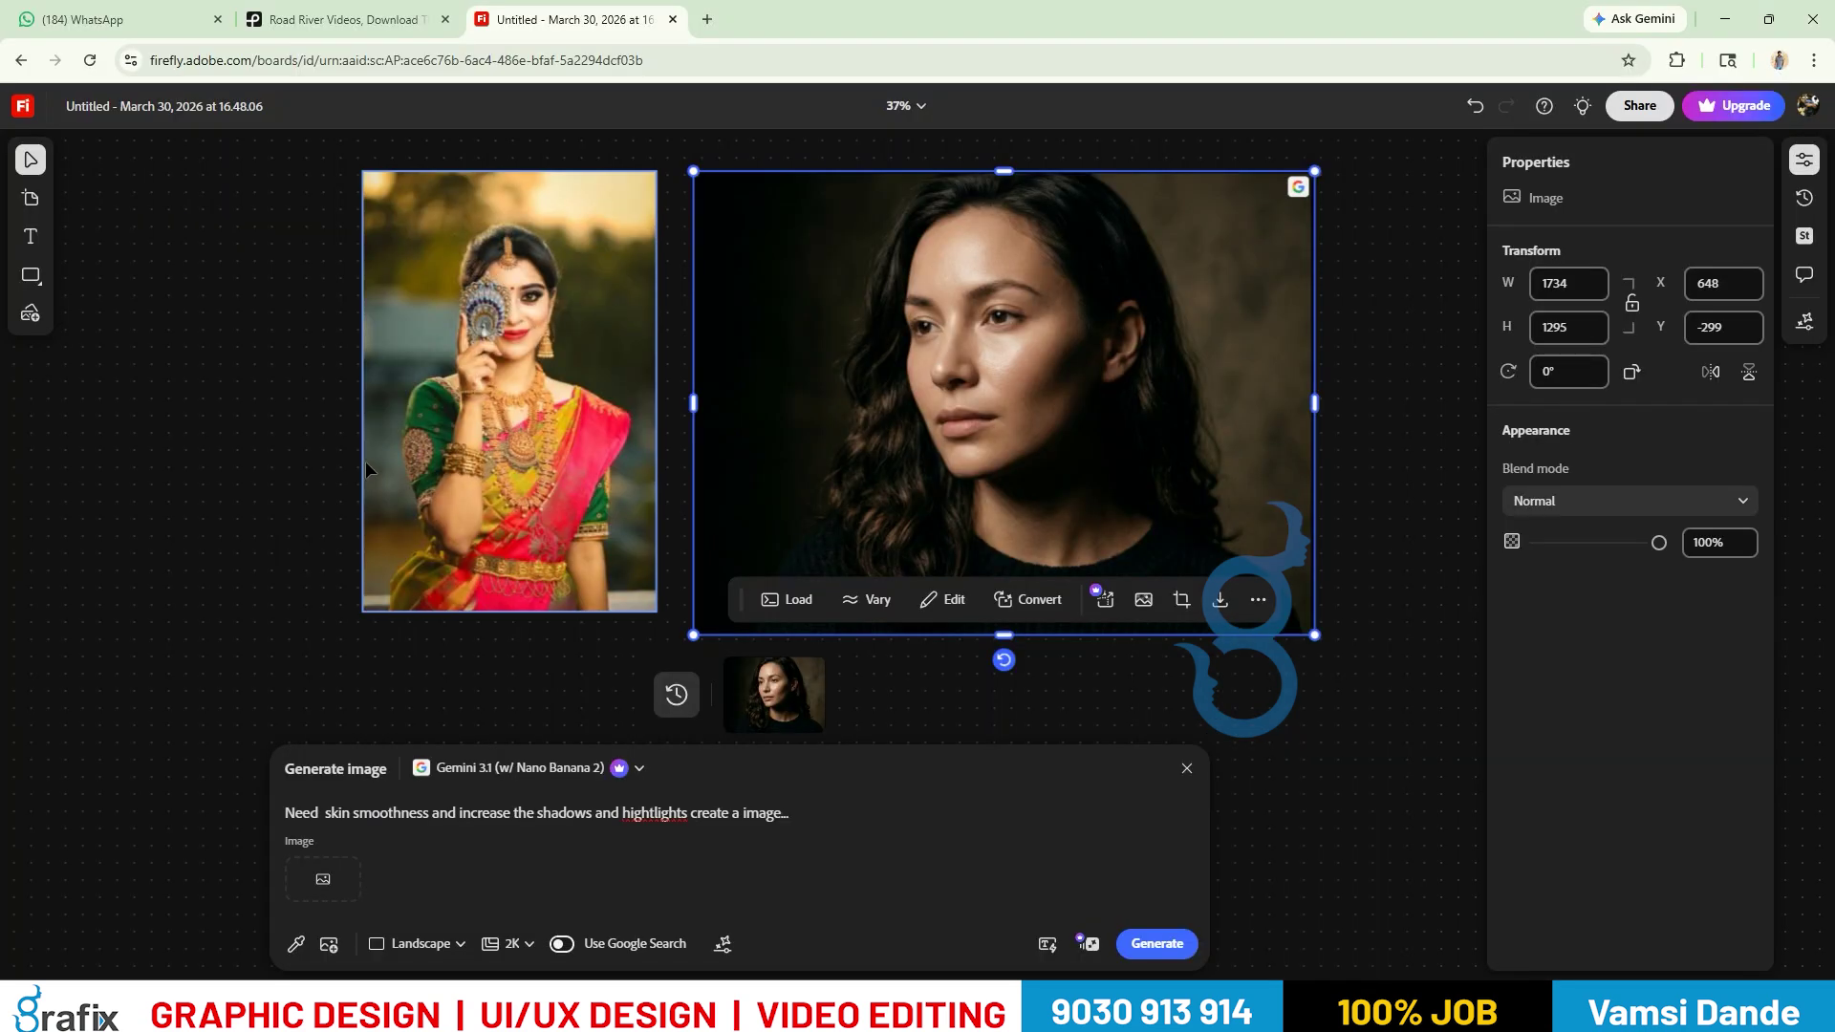
right_click(761, 440)
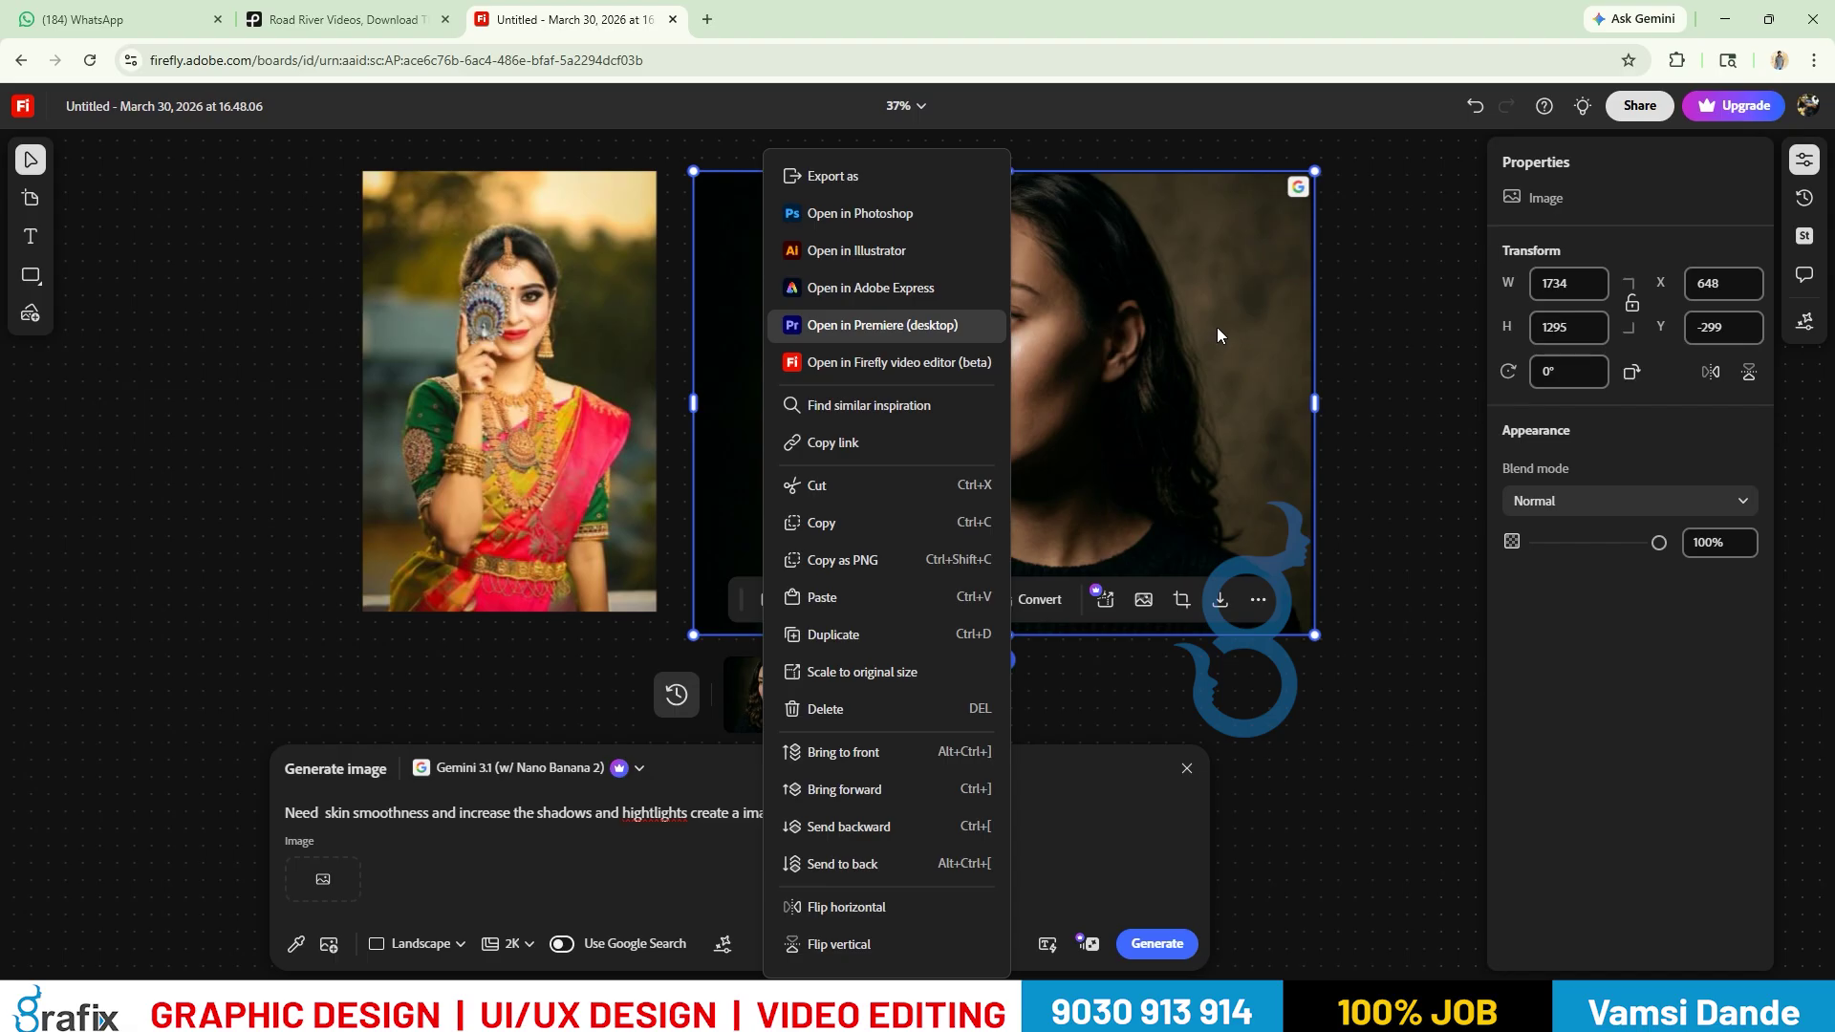
left_click(1431, 701)
Replace the prompt text with "By", delete the generated portrait from the board and select the uploaded photo.
left_click(574, 497)
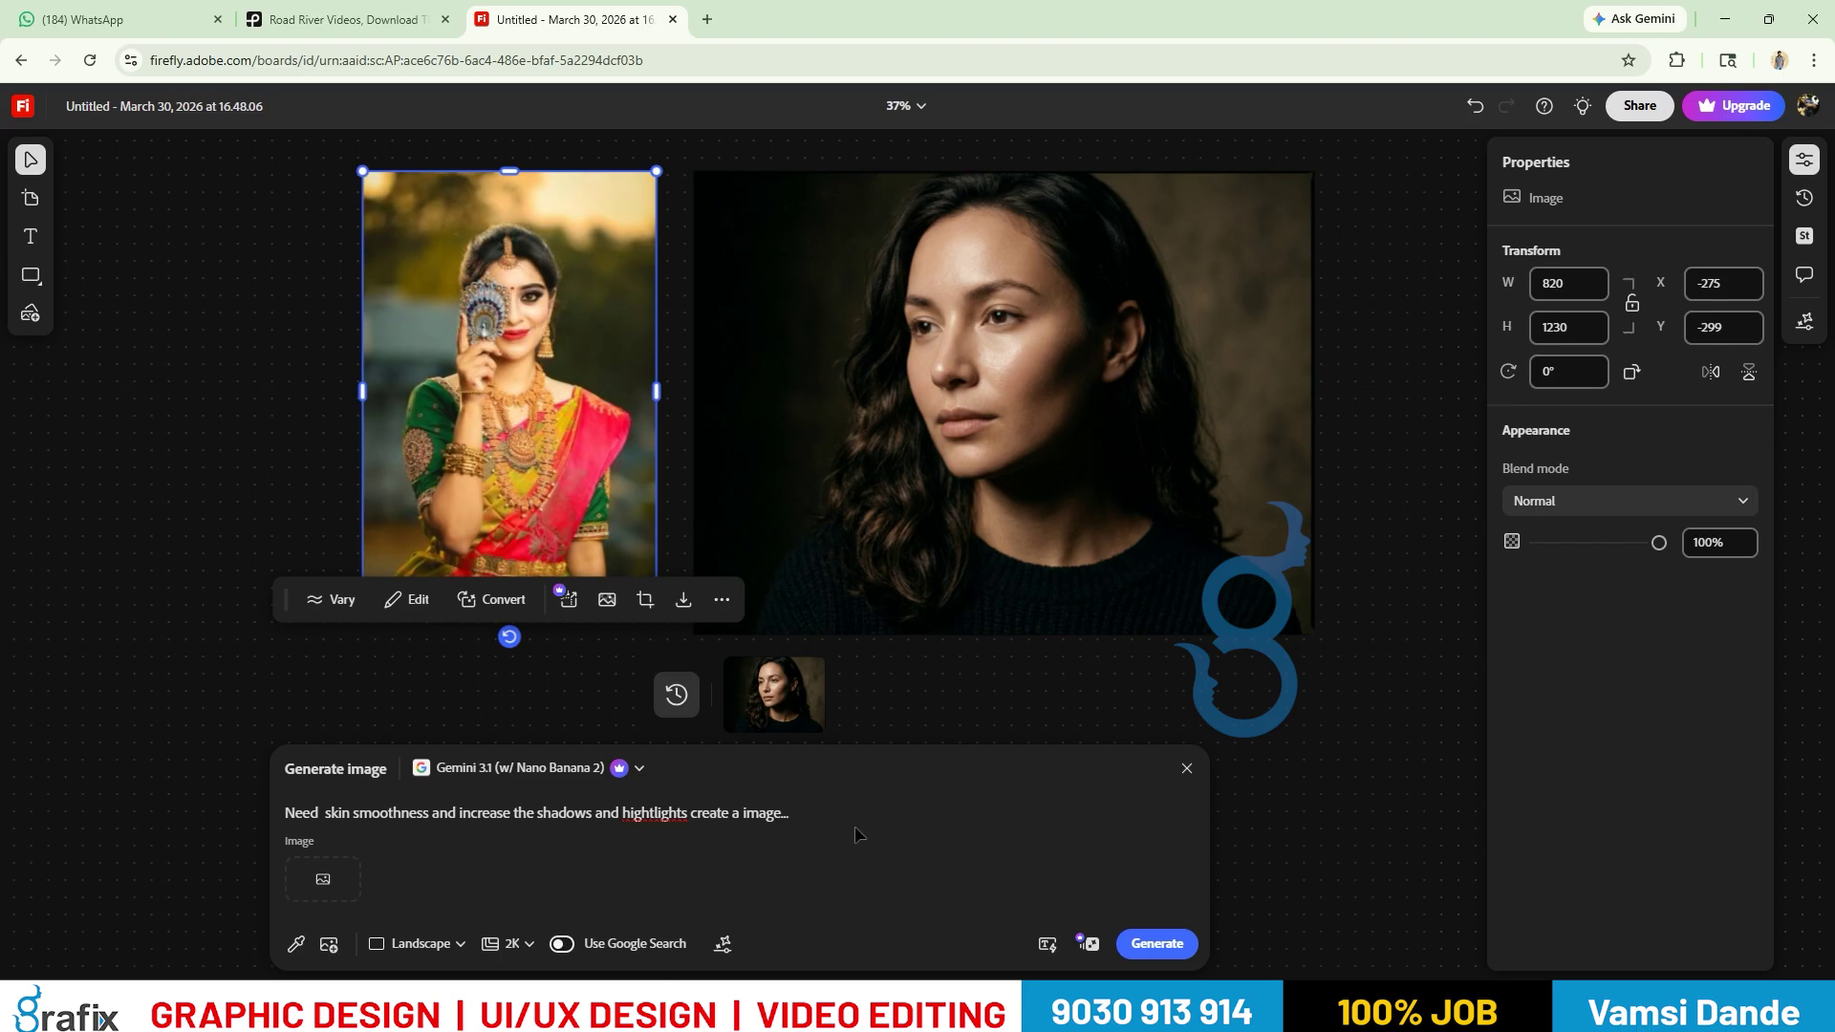
triple_click(396, 815)
type("By")
left_click(744, 527)
key("Delete")
left_click(541, 312)
Complete the prompt as "By using attached and selected image in the canvas generate a cricket playing gril in the ground.".
left_click(566, 822)
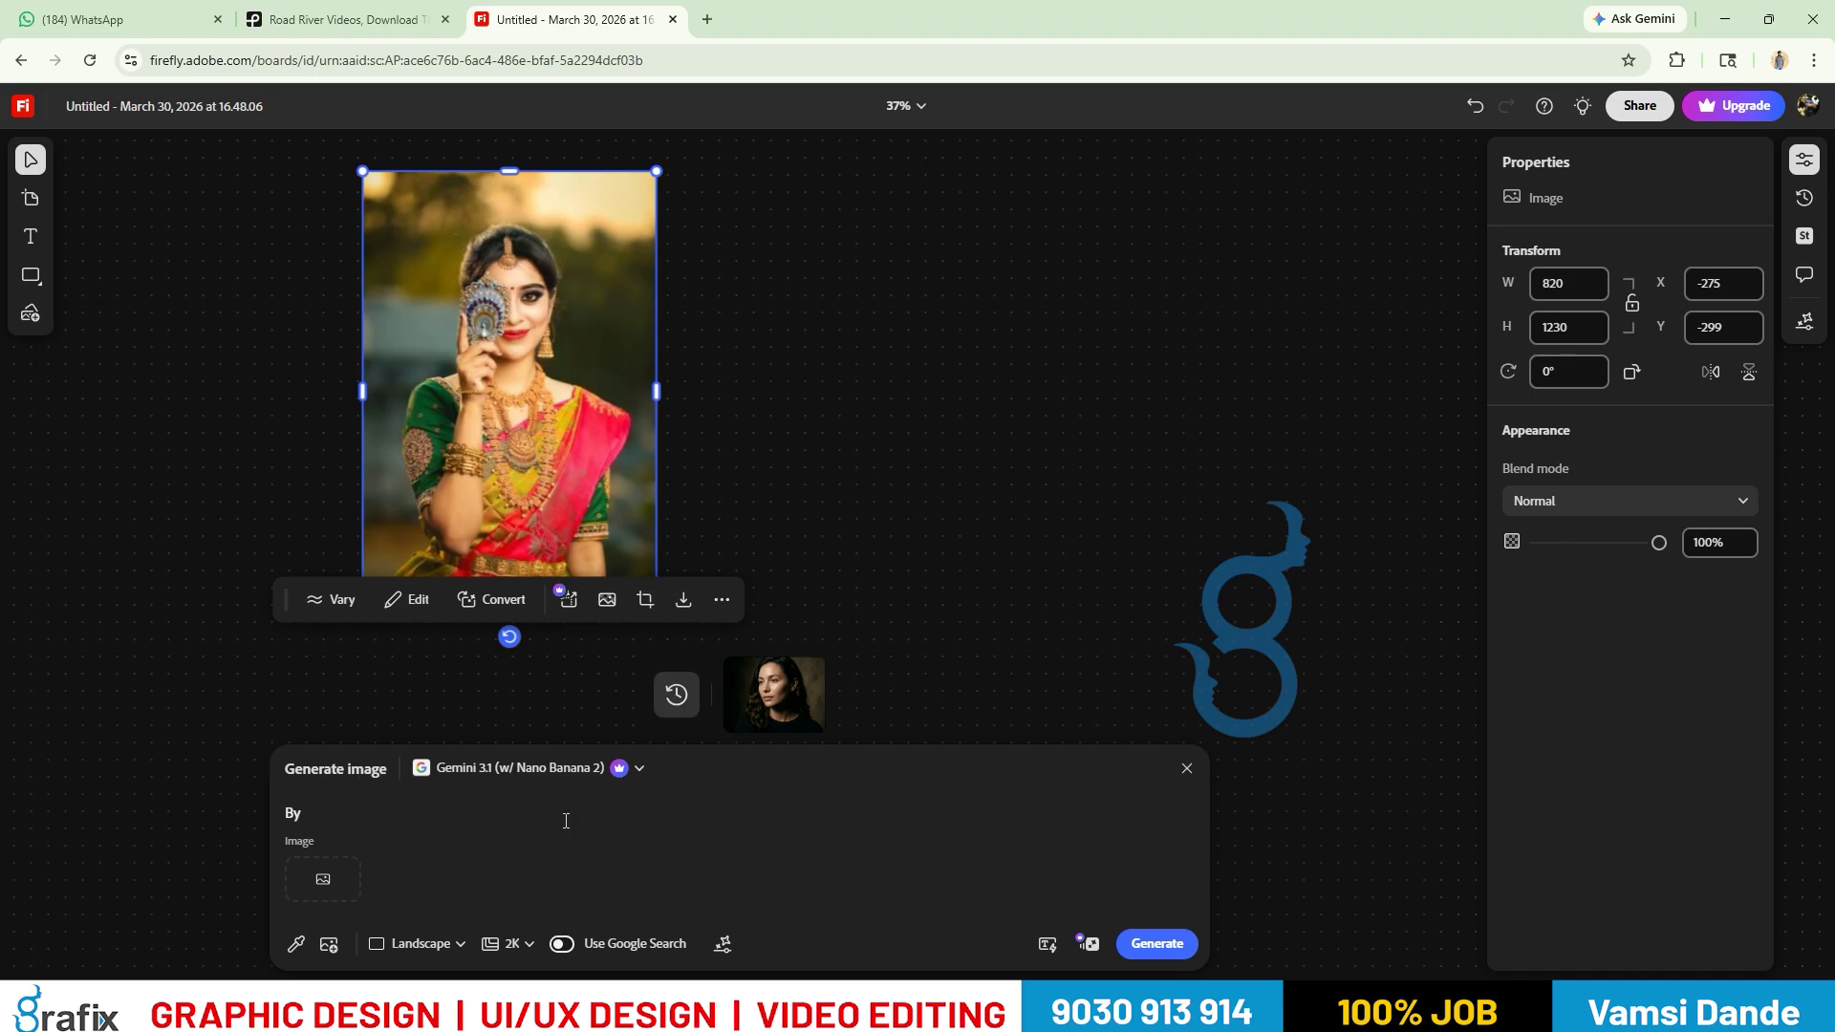
type("using attached and selected imae")
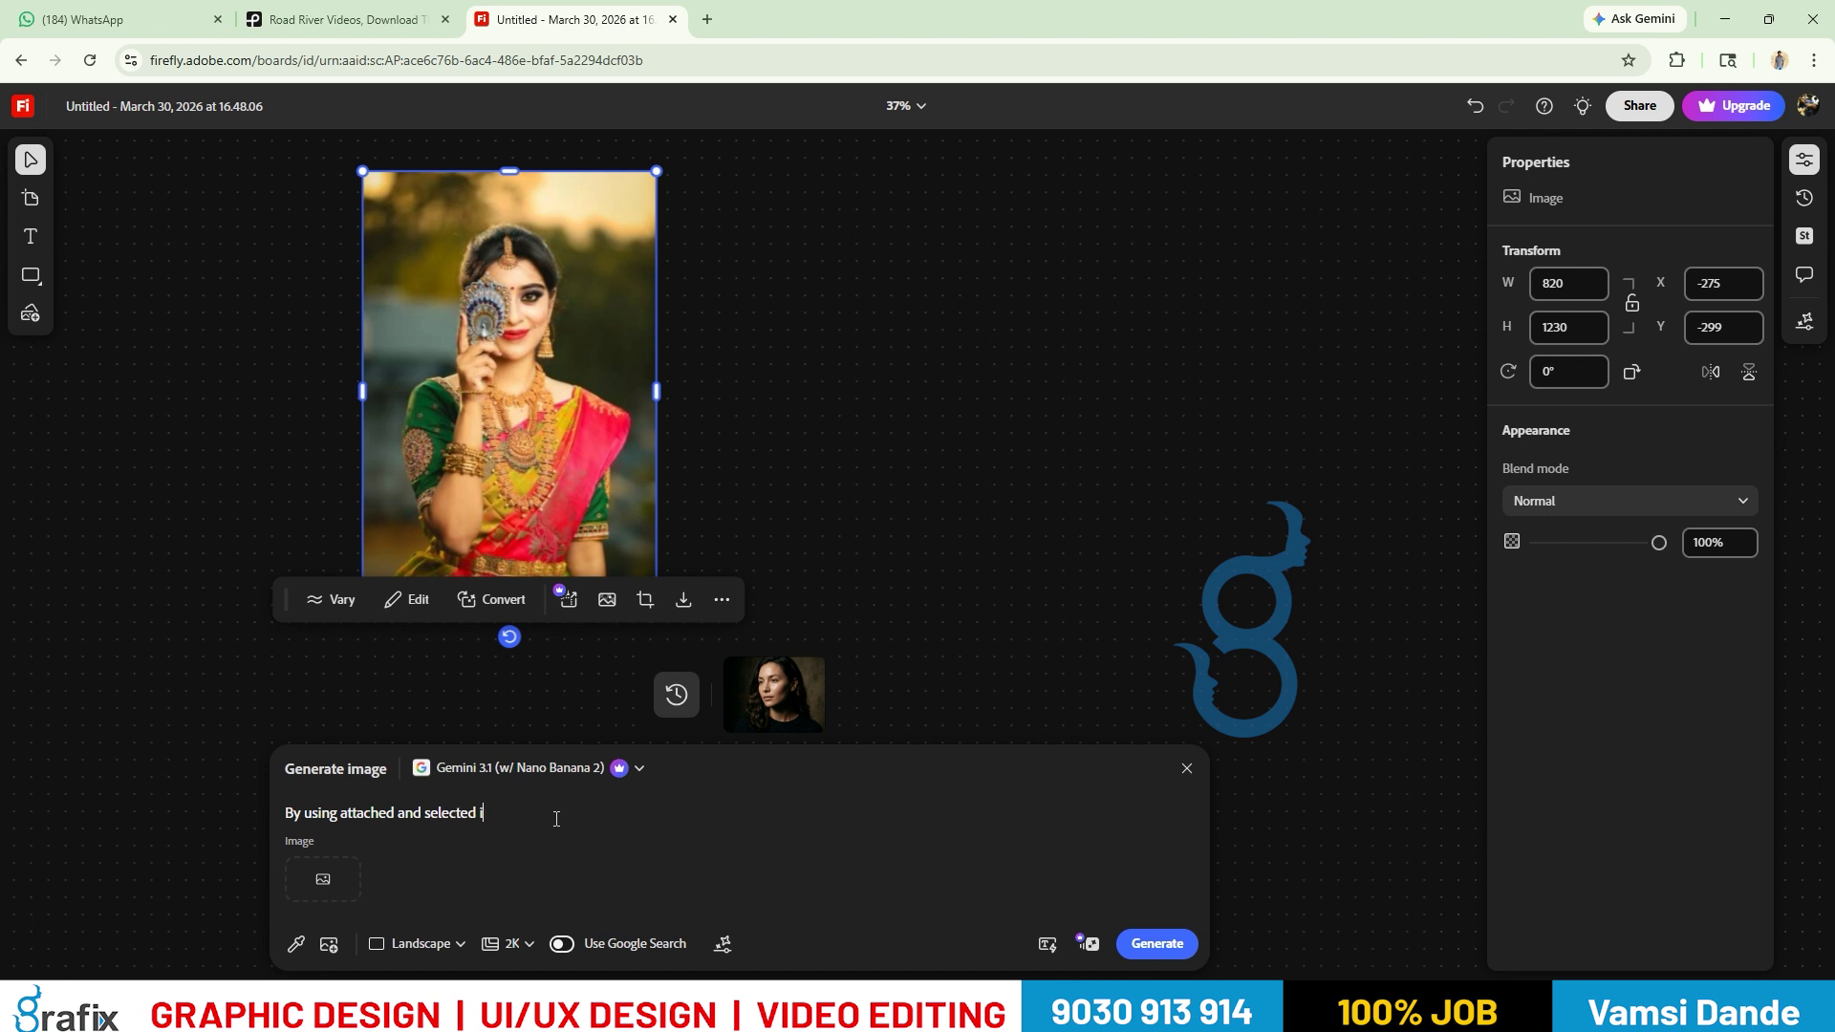
key("BackSpace")
type("age i nthe")
key("BackSpace")
key("BackSpace")
key("BackSpace")
key("BackSpace")
key("BackSpace")
type("n the canvas gener")
key("BackSpace")
key("BackSpace")
type("erate a cricket playing gril in the ground.")
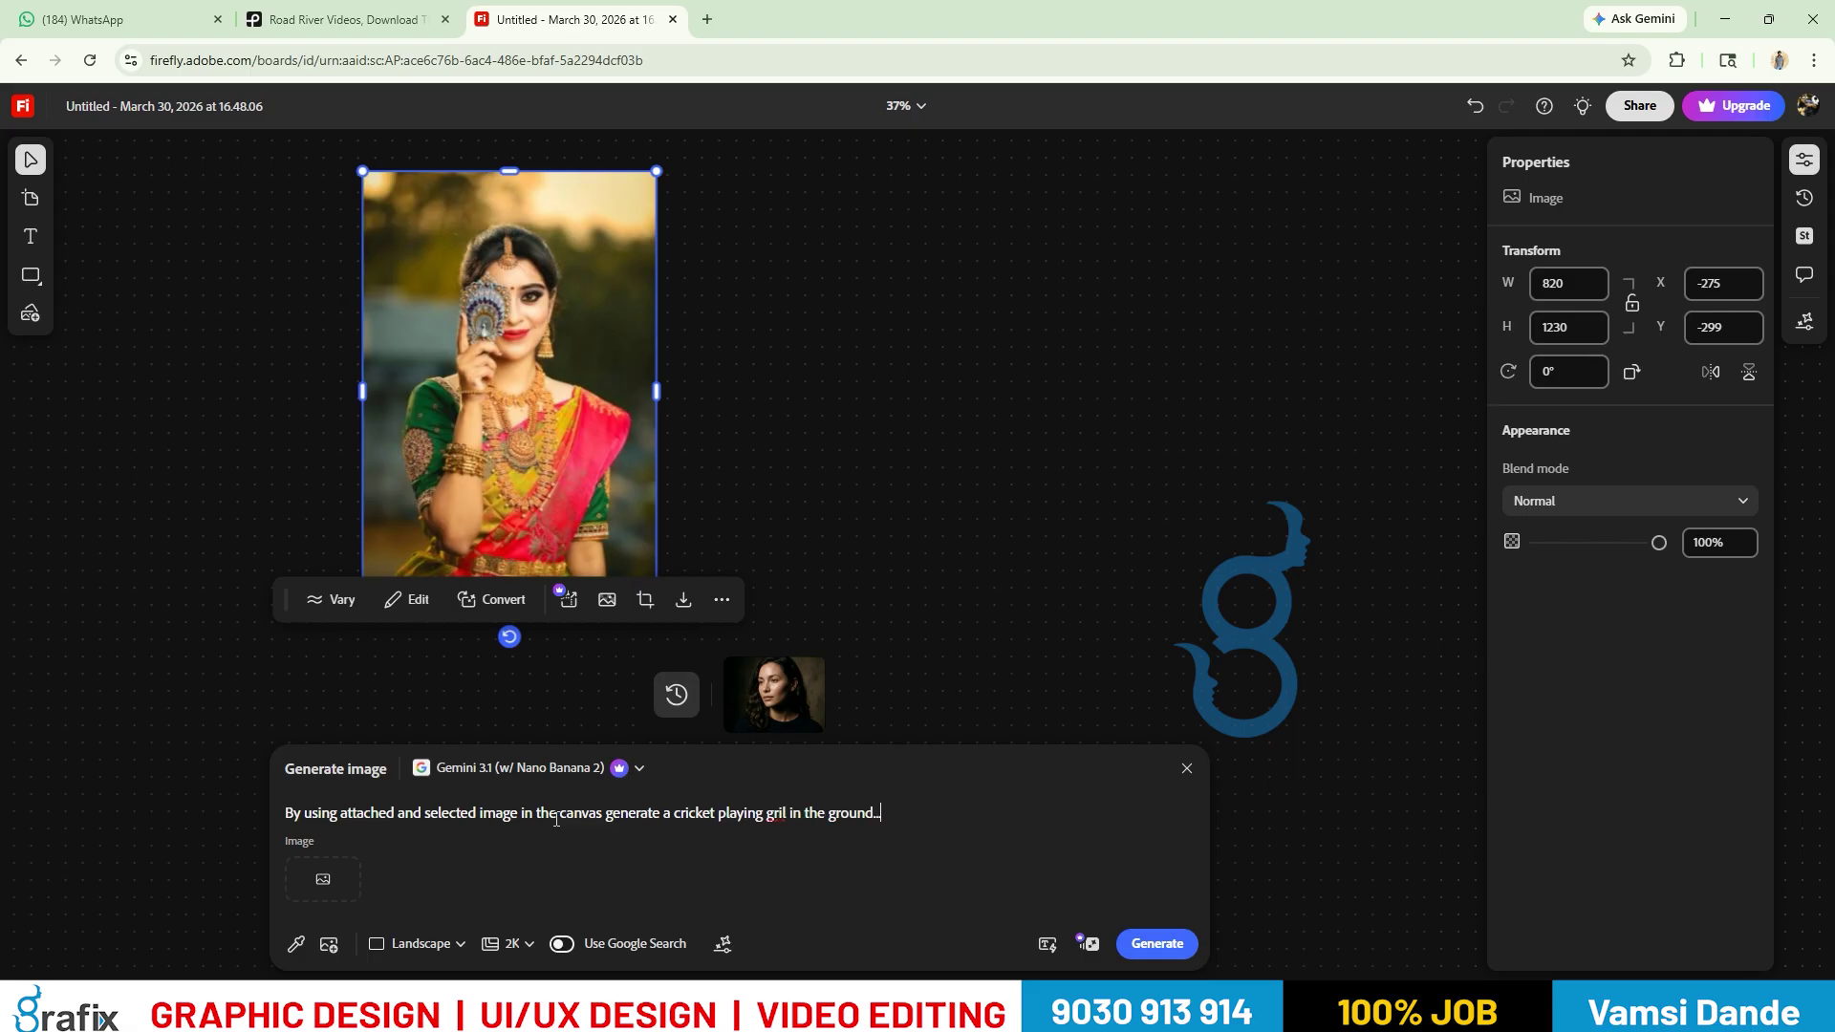
Generate the cricket image and place it on the canvas beside the photo, scaled down to about 2175 by 1624.
left_click(1149, 943)
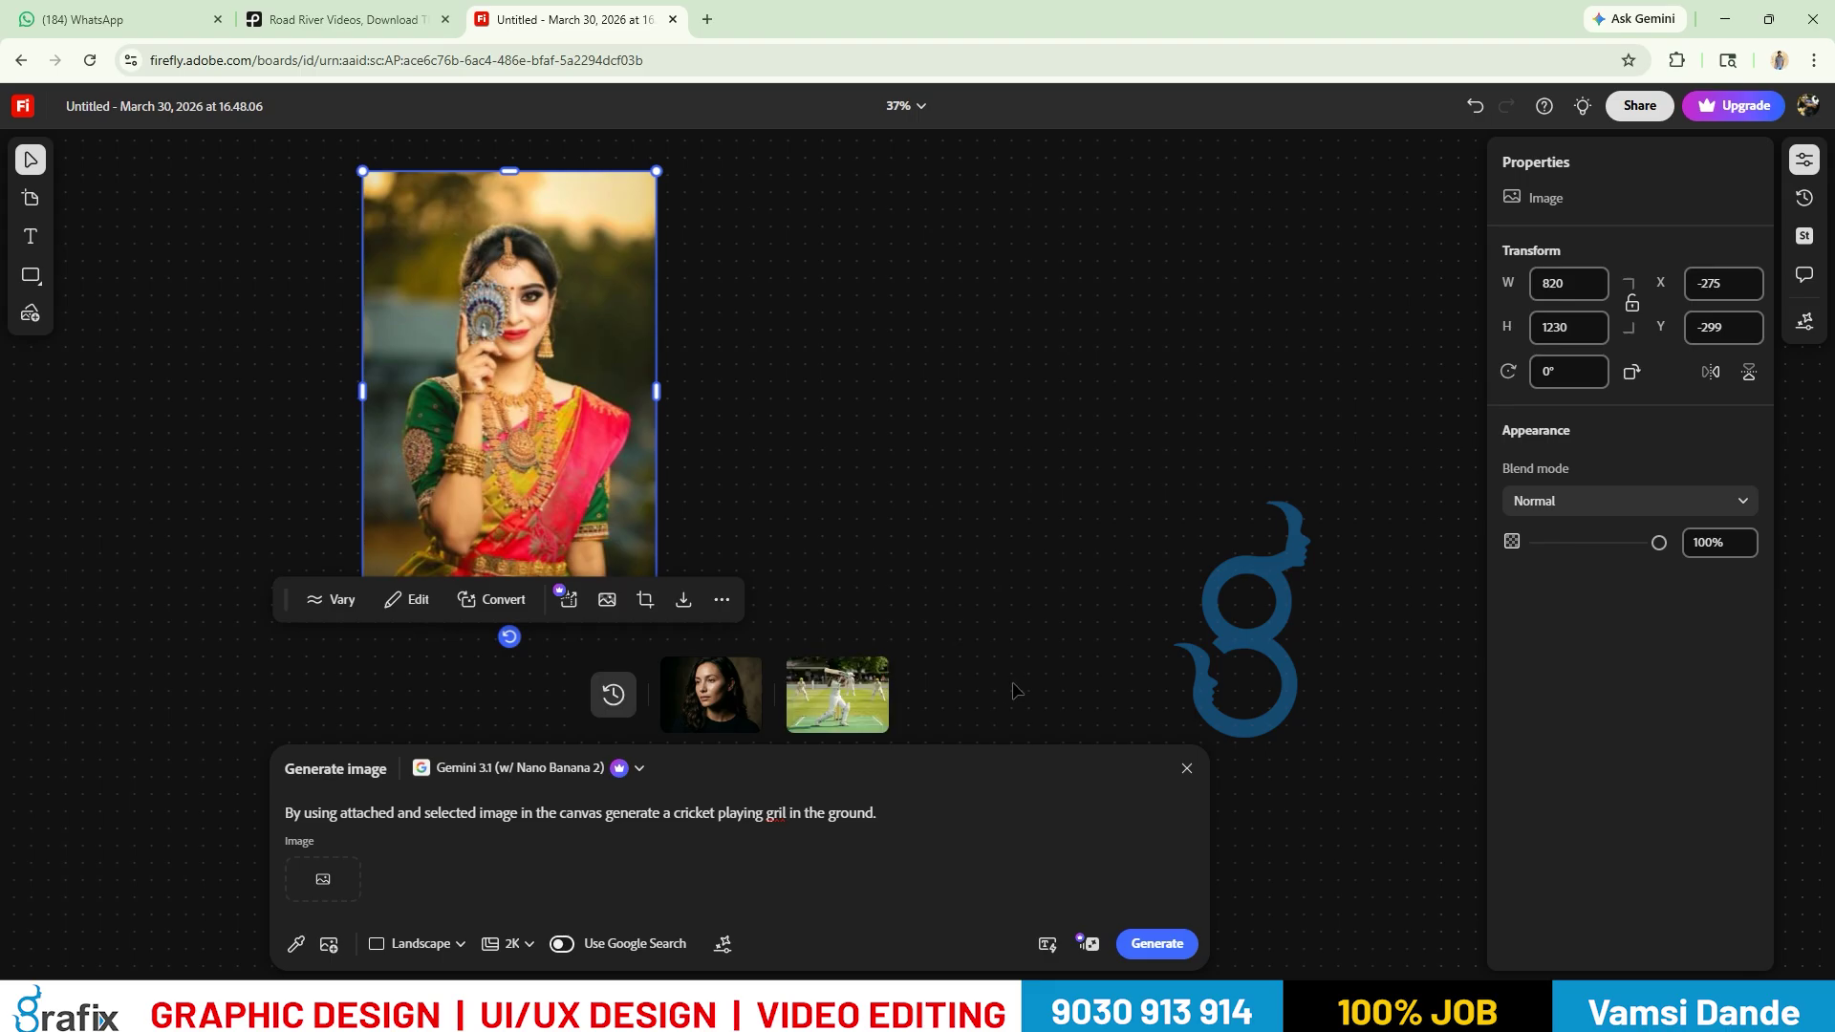
mouse_move(841, 683)
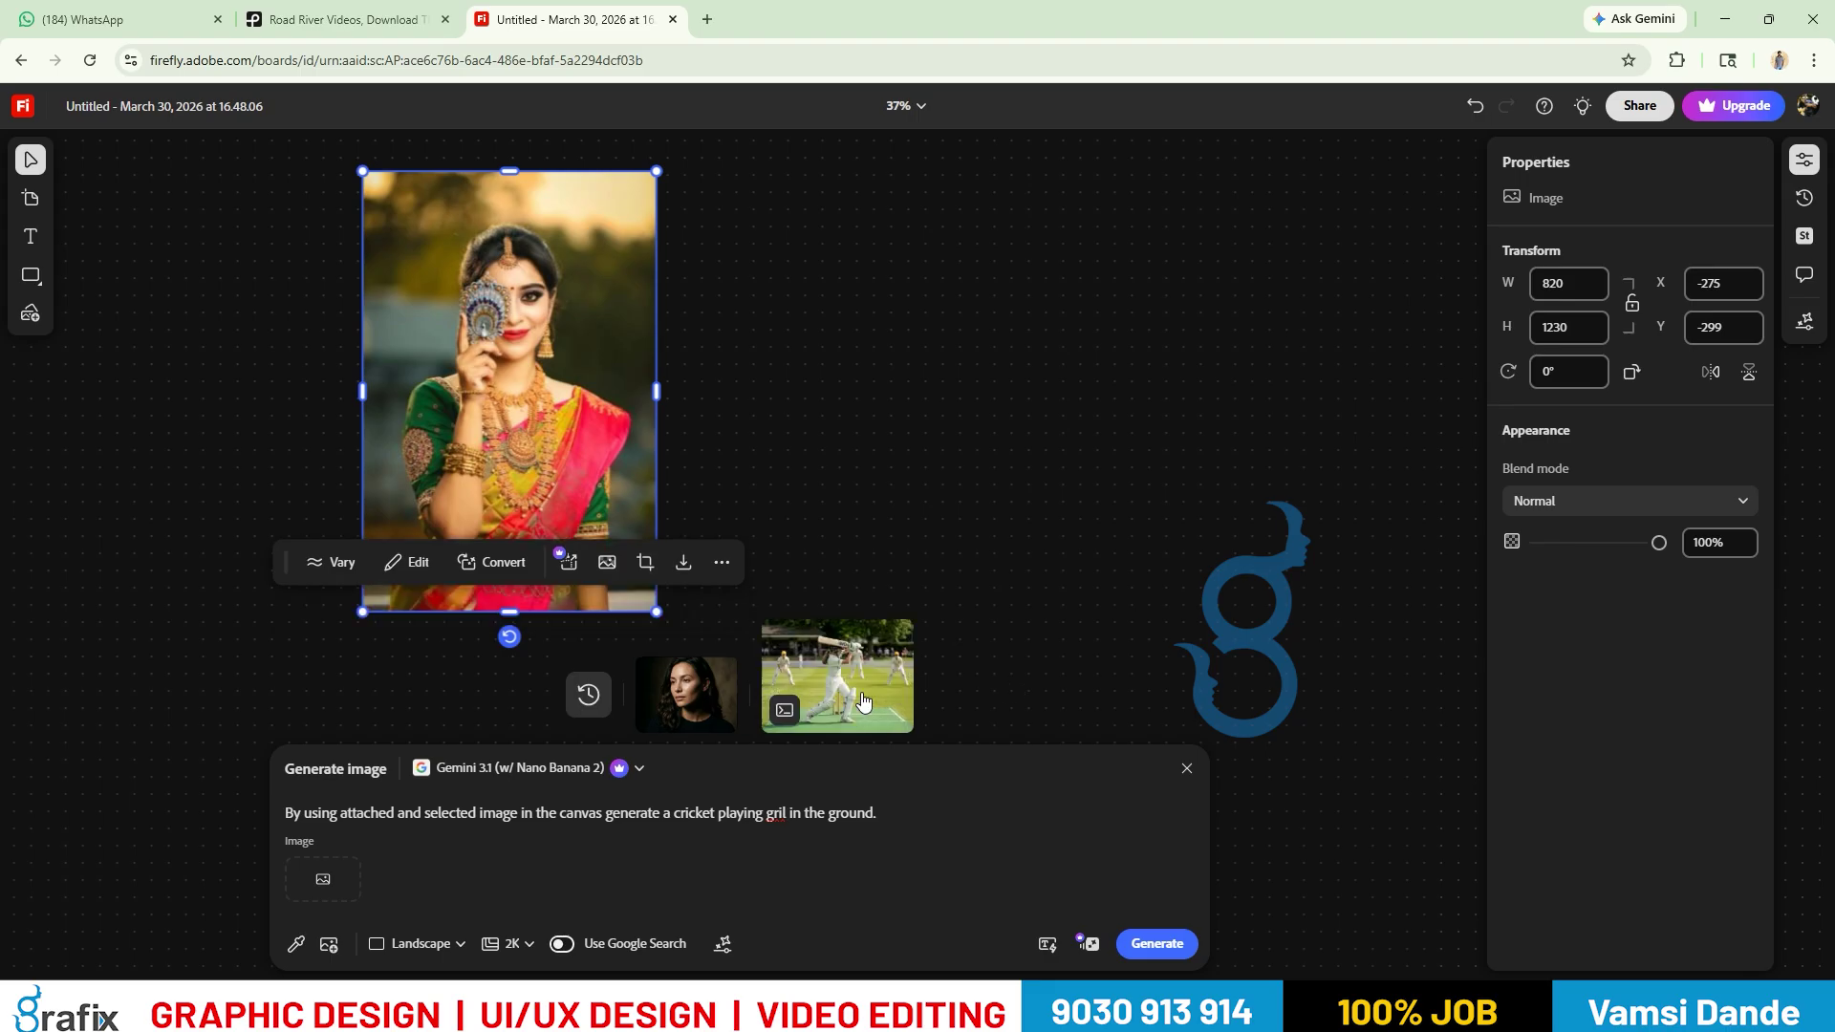
left_click(917, 558)
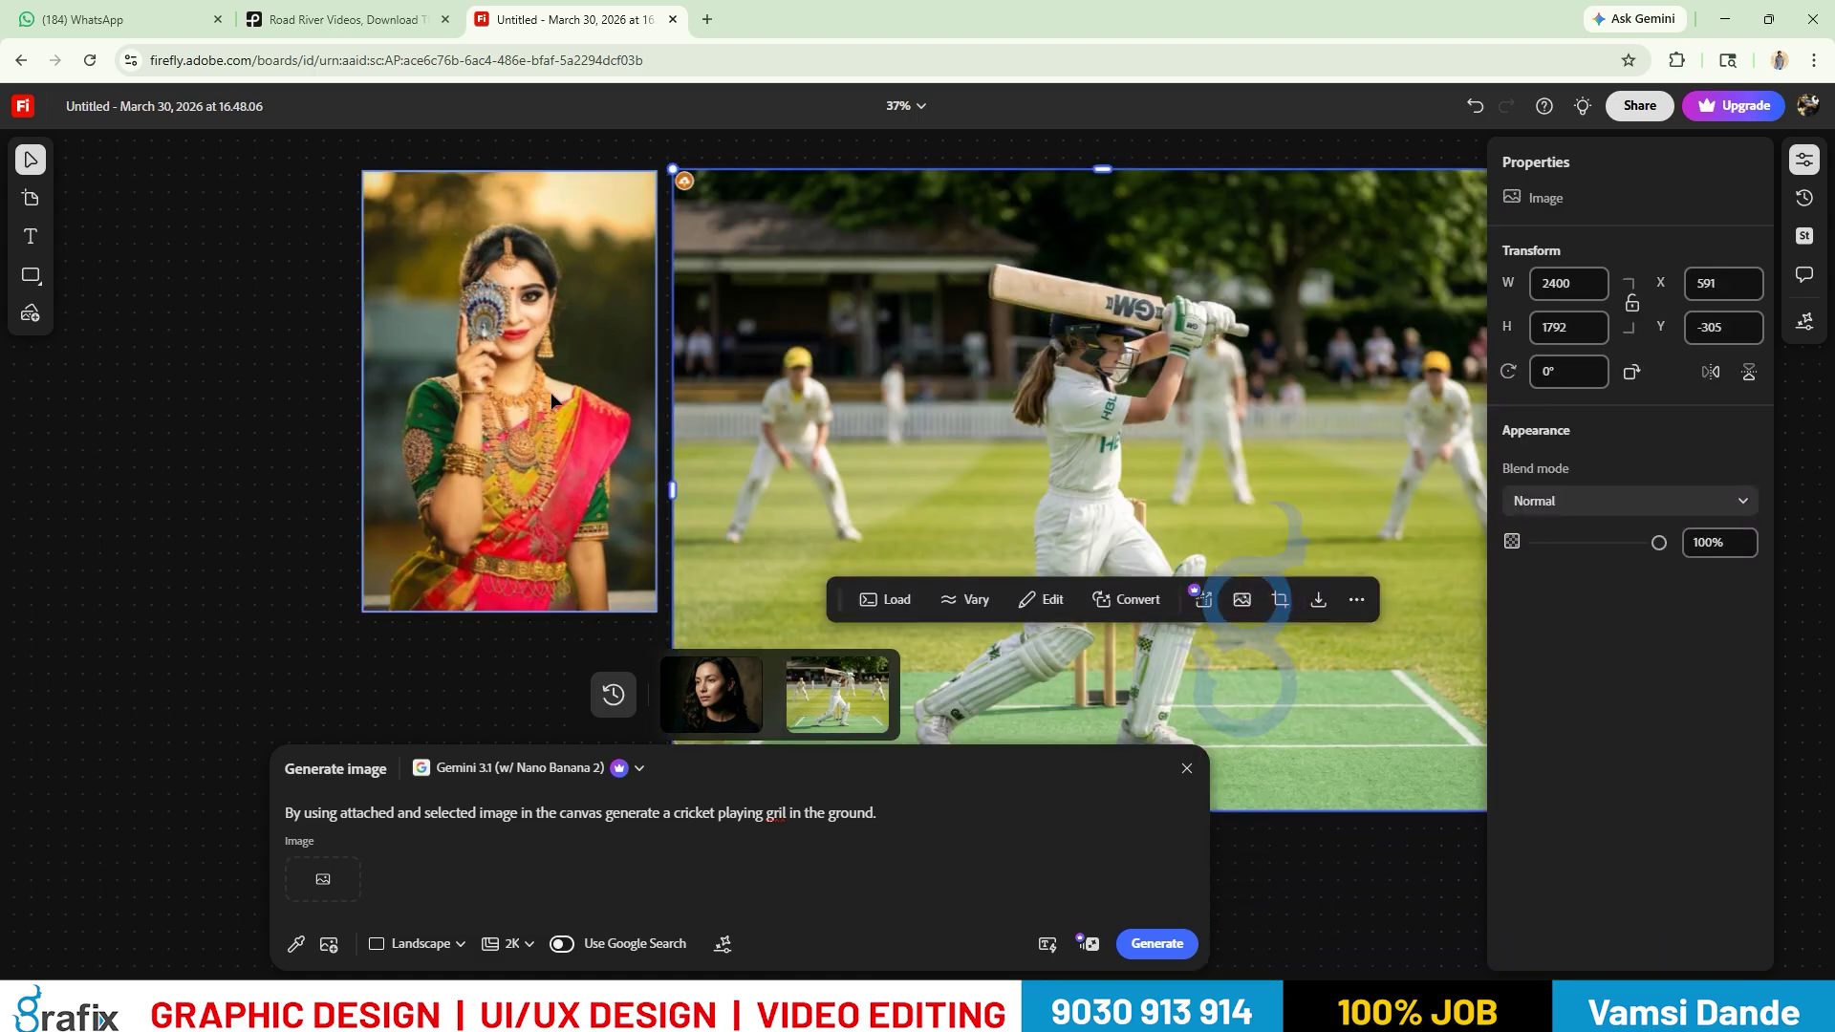
scroll(537, 403, "down", 1)
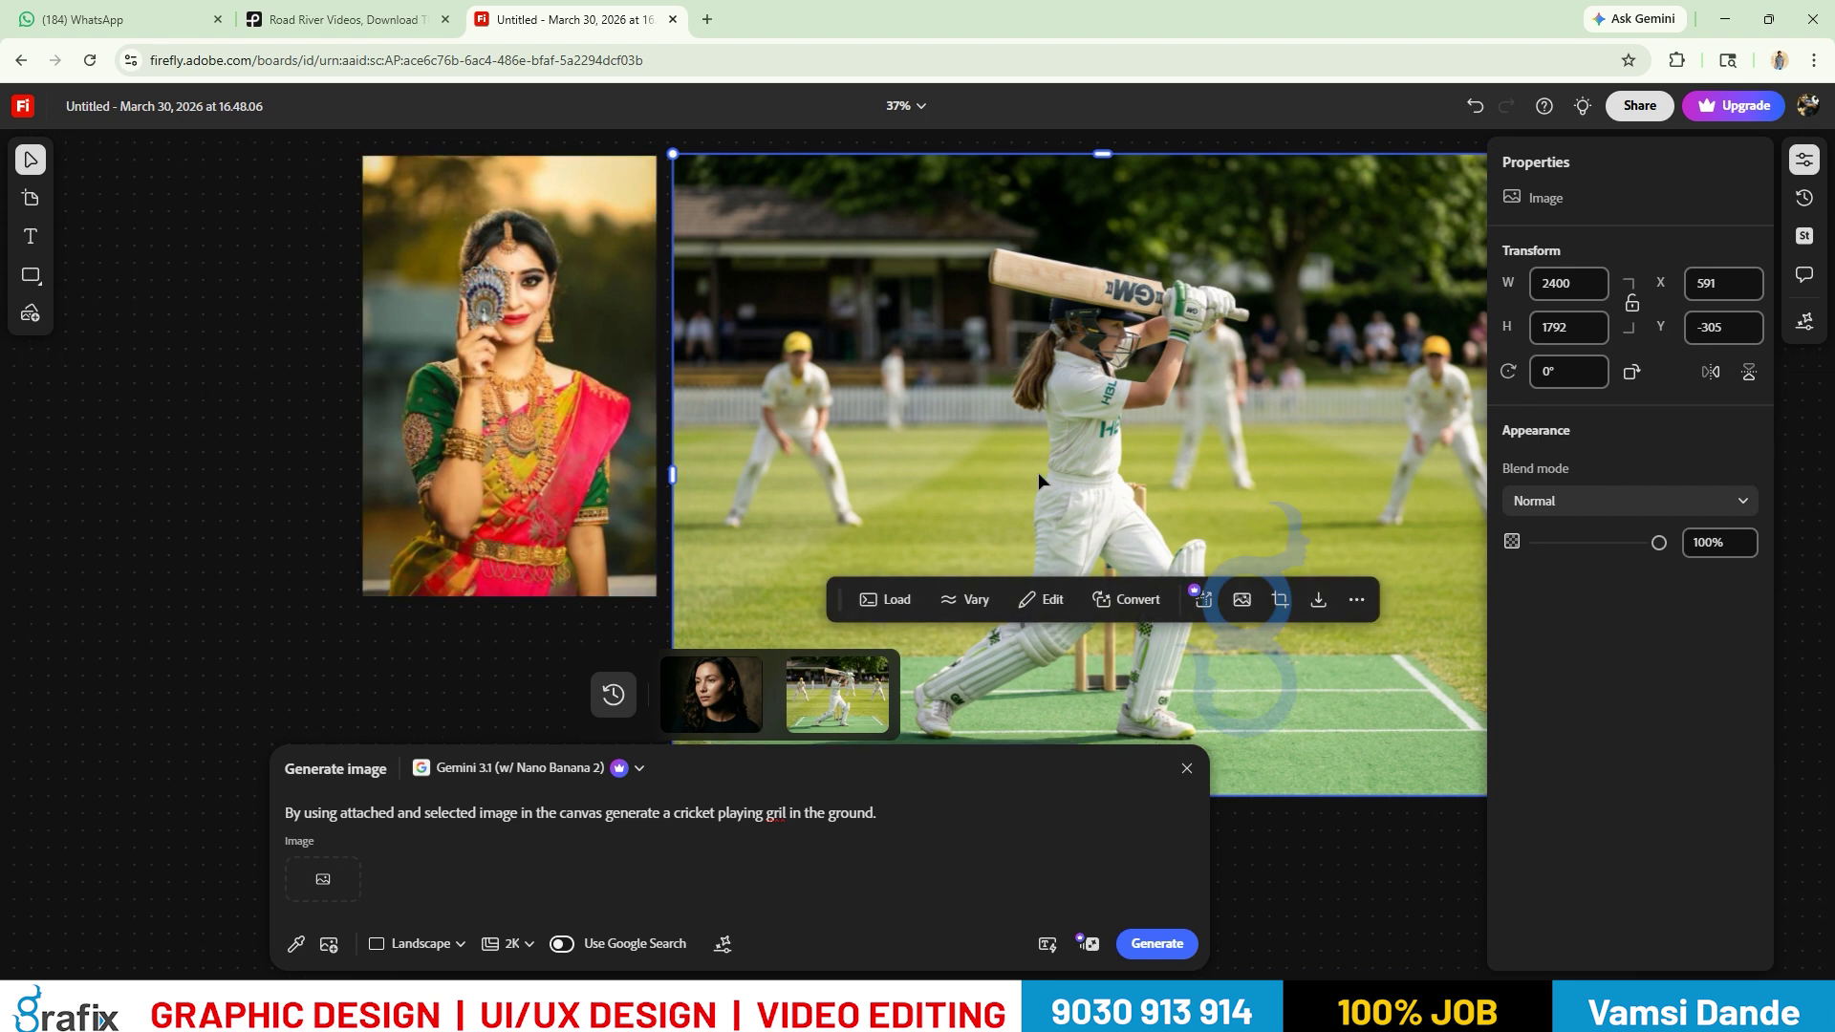
scroll(1034, 472, "down", 2)
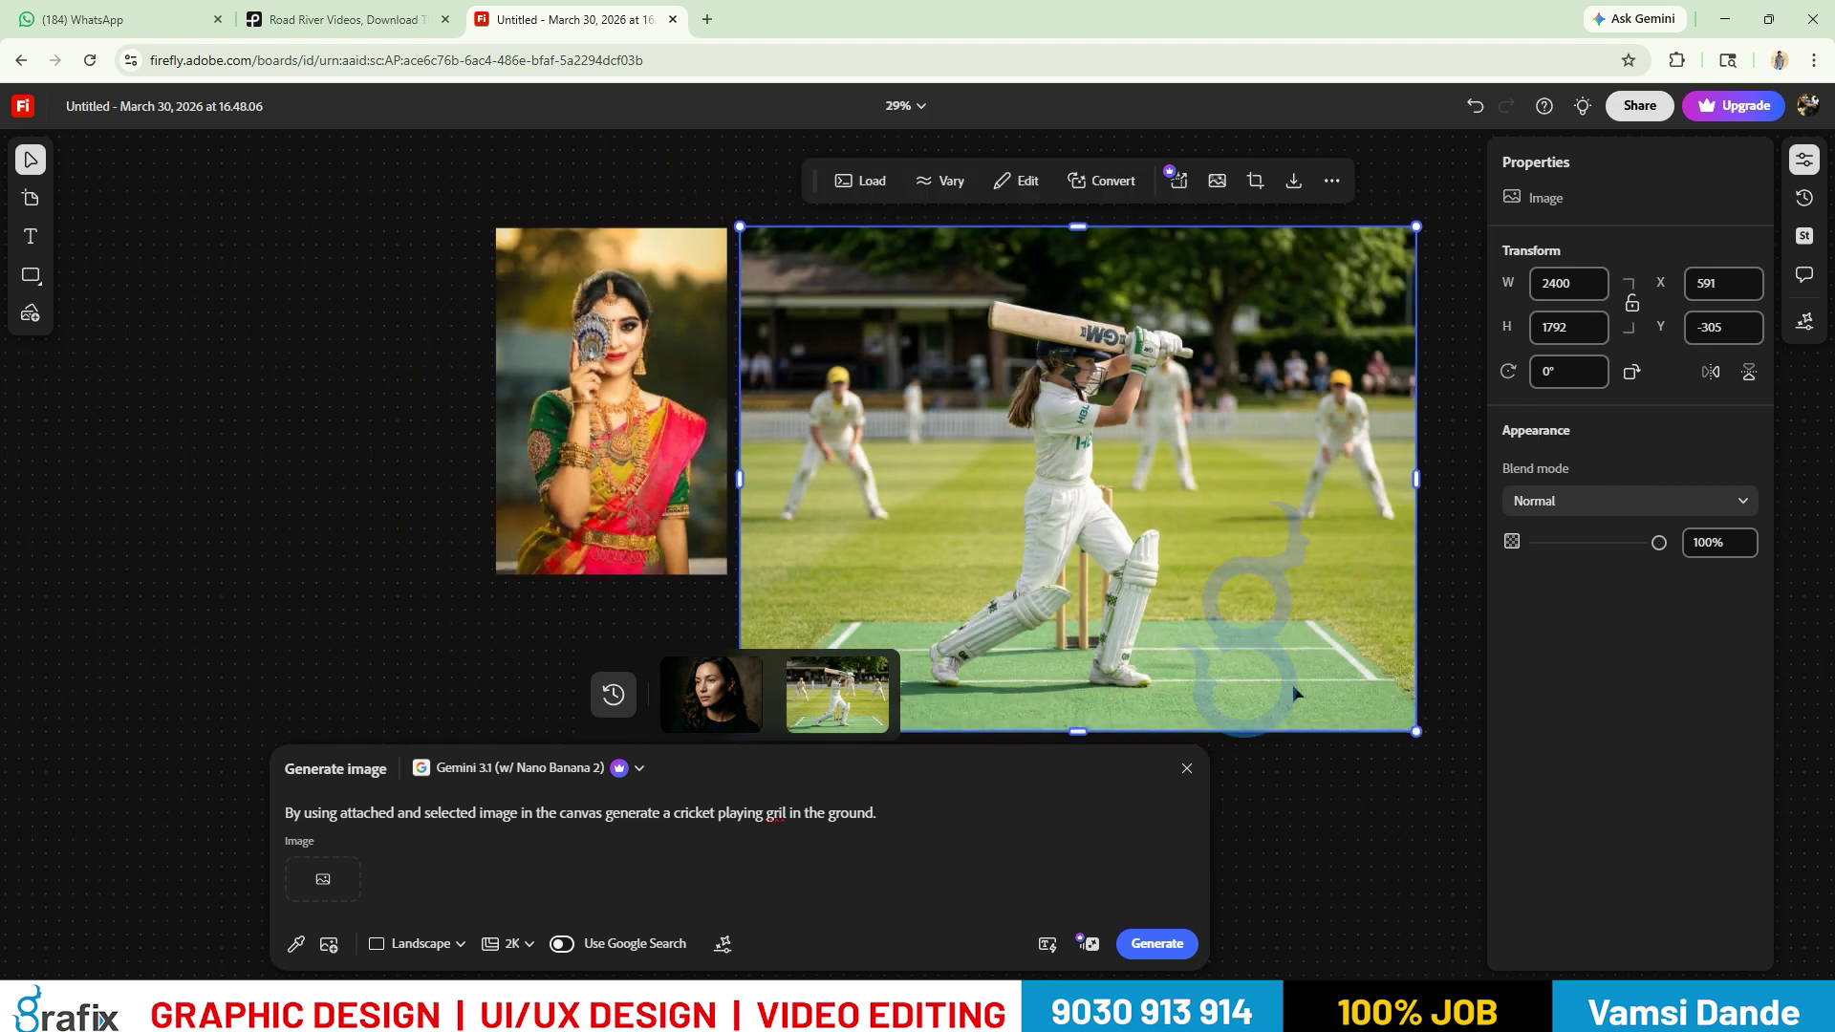
left_click_drag(1417, 731, 1365, 672)
Examine the generated cricket image up close and beside the uploaded photo, and open its context options.
scroll(1276, 484, "up", 10)
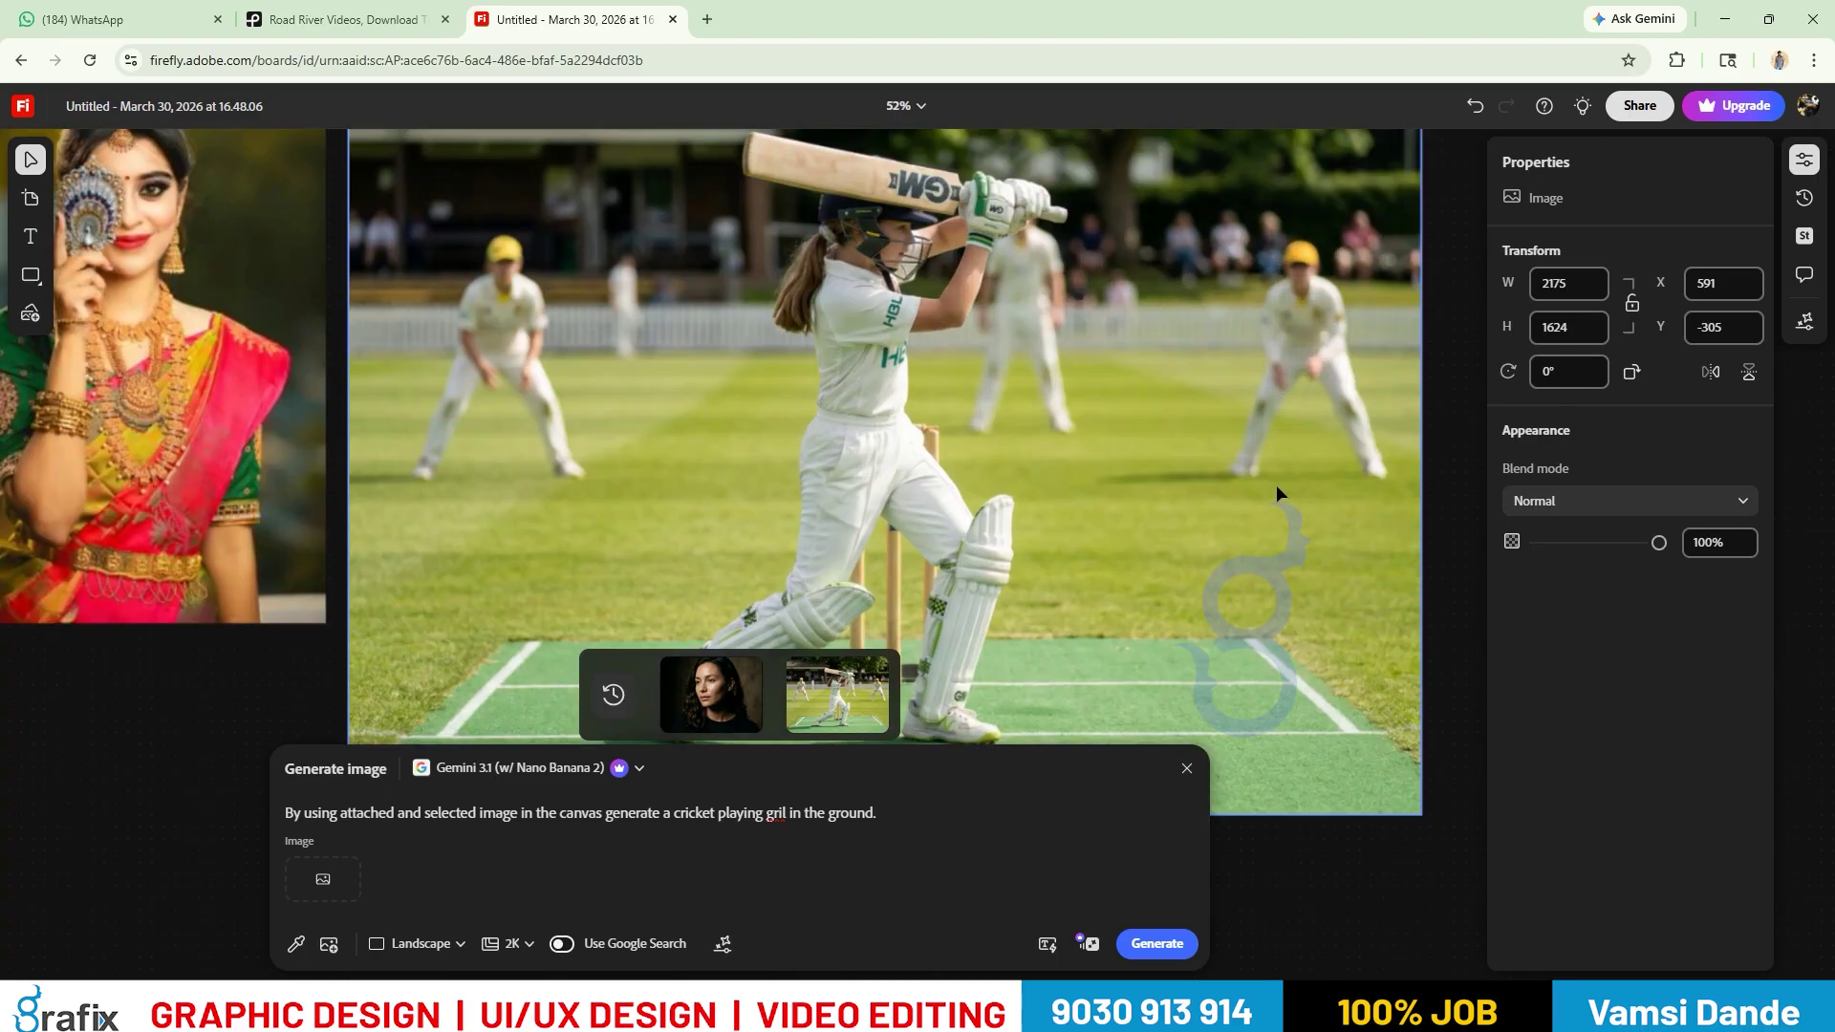
scroll(698, 477, "up", 5)
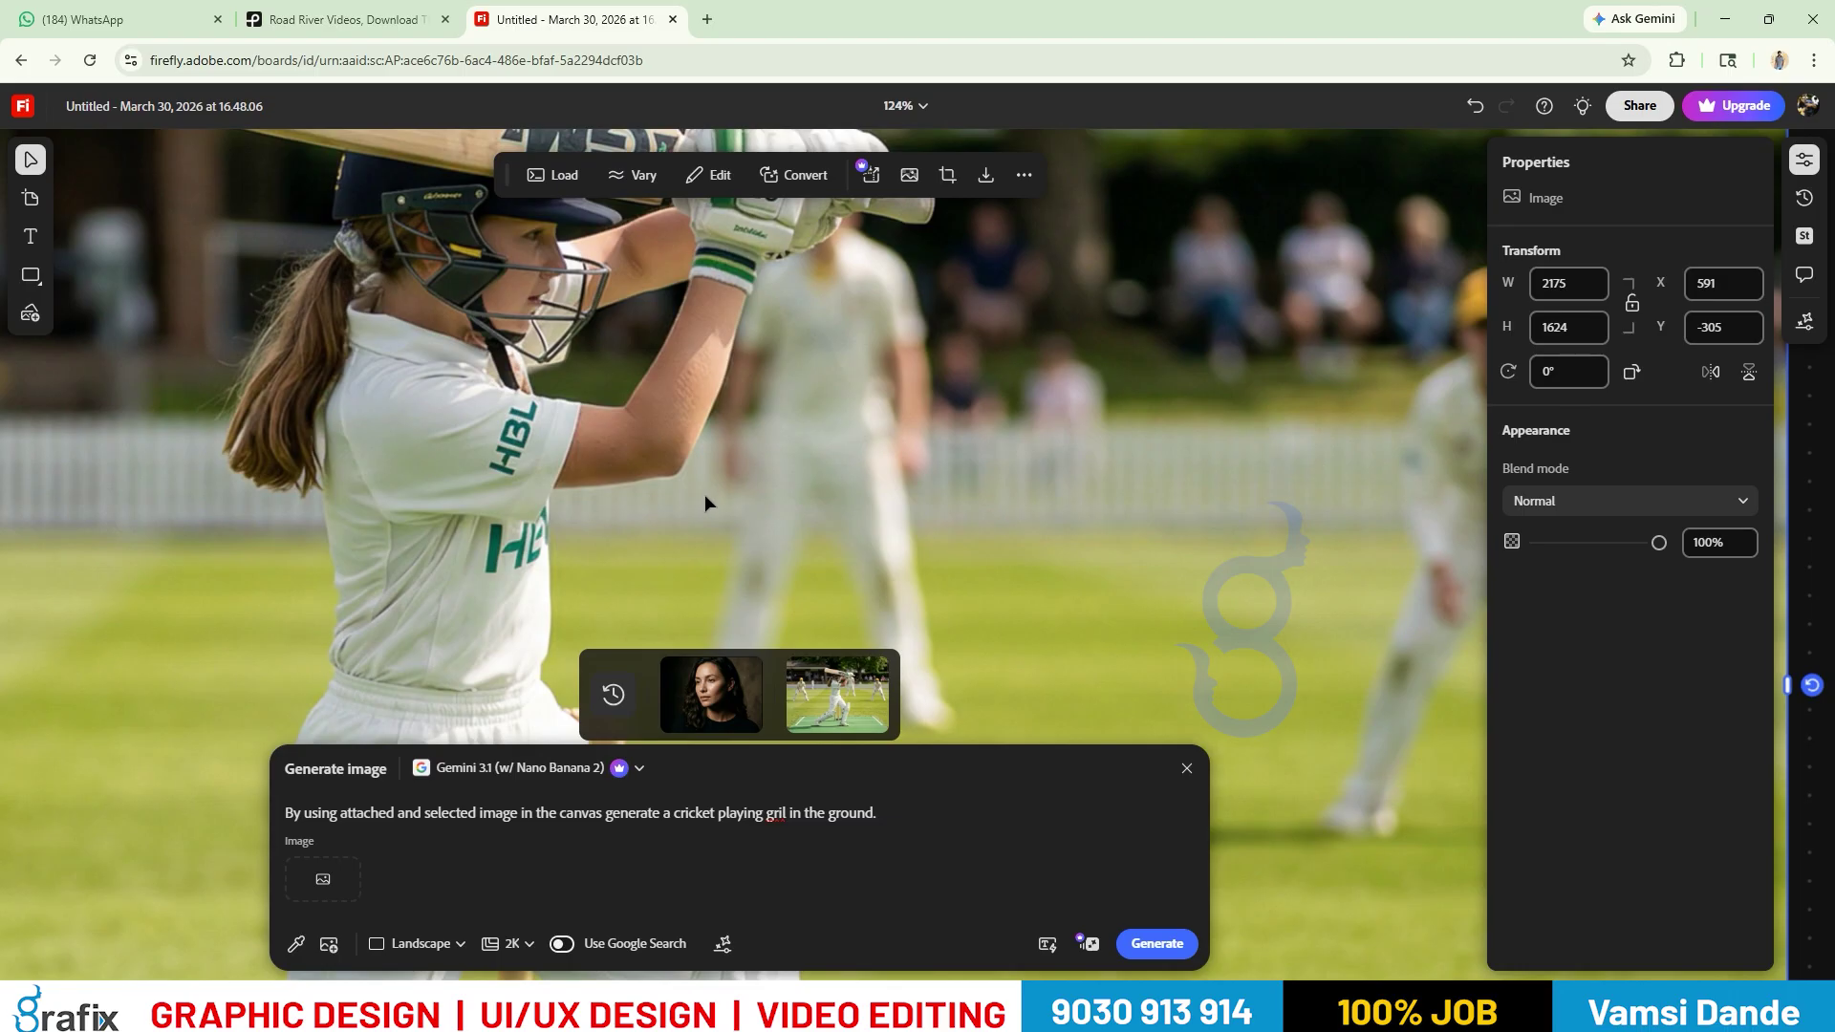
scroll(709, 486, "down", 8)
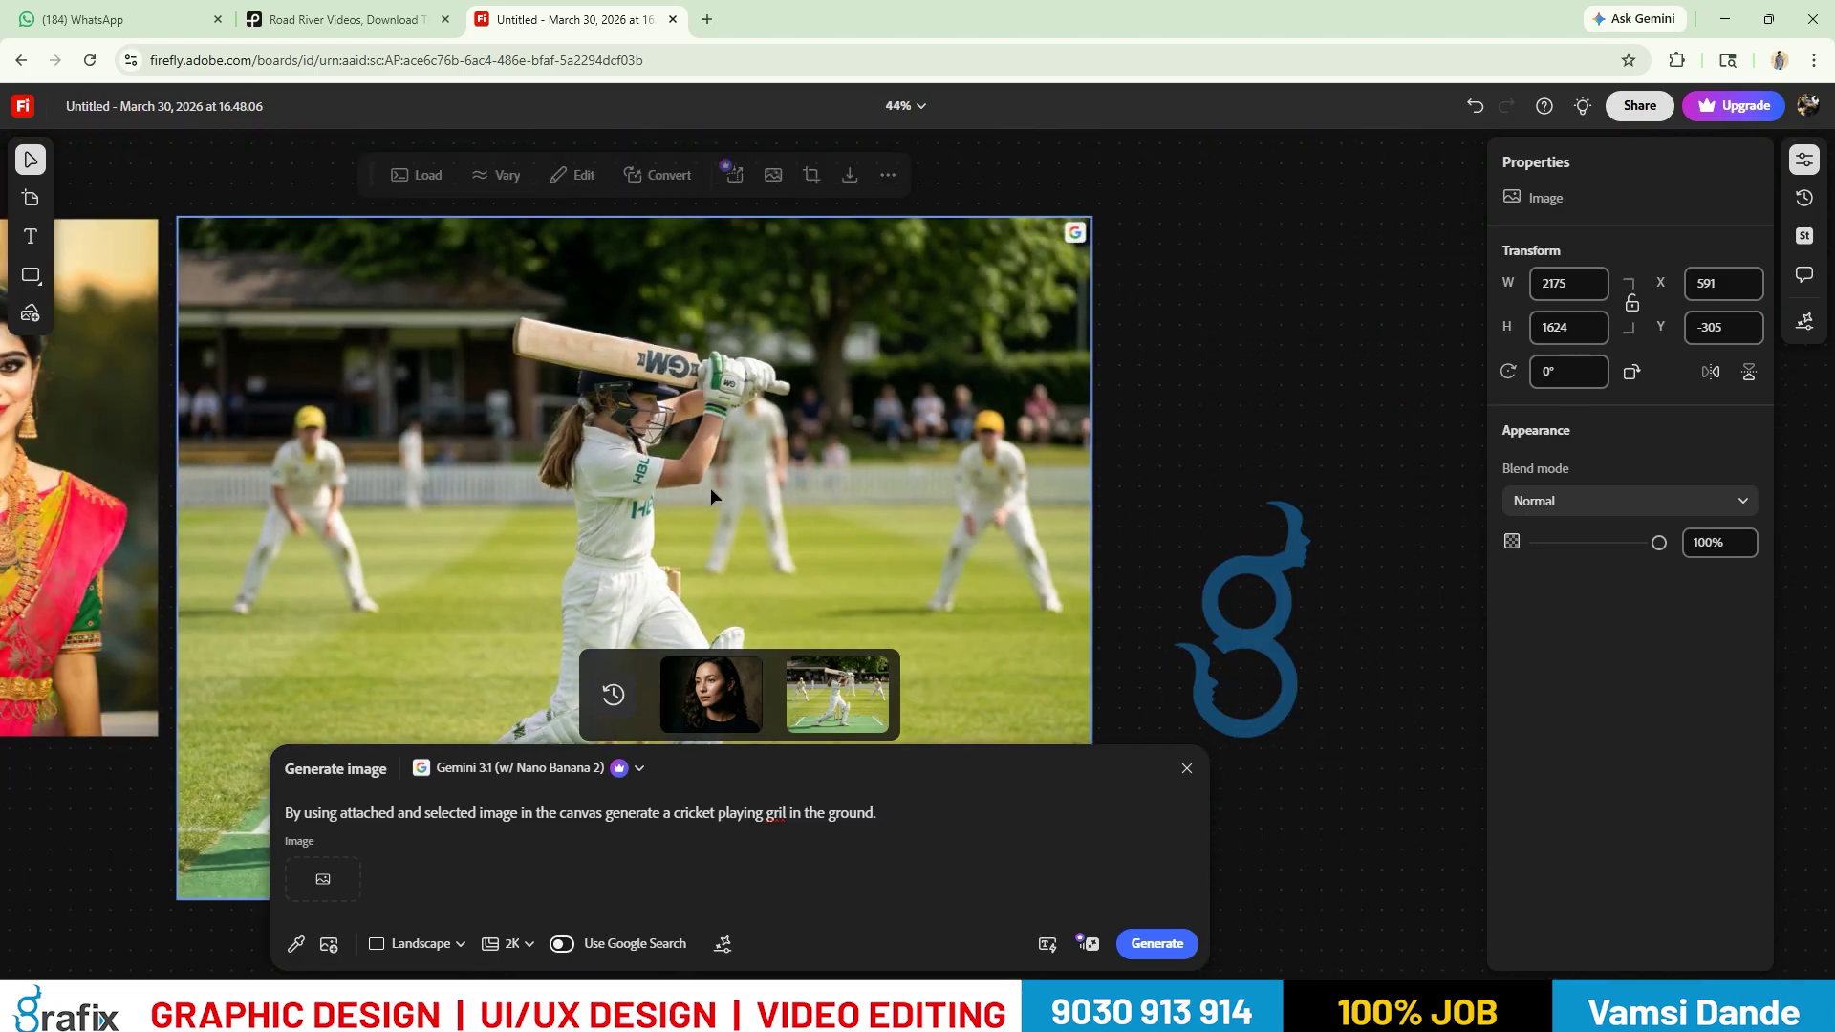
left_click(196, 483)
left_click(505, 467)
scroll(631, 454, "left", 5)
scroll(631, 454, "down", 2)
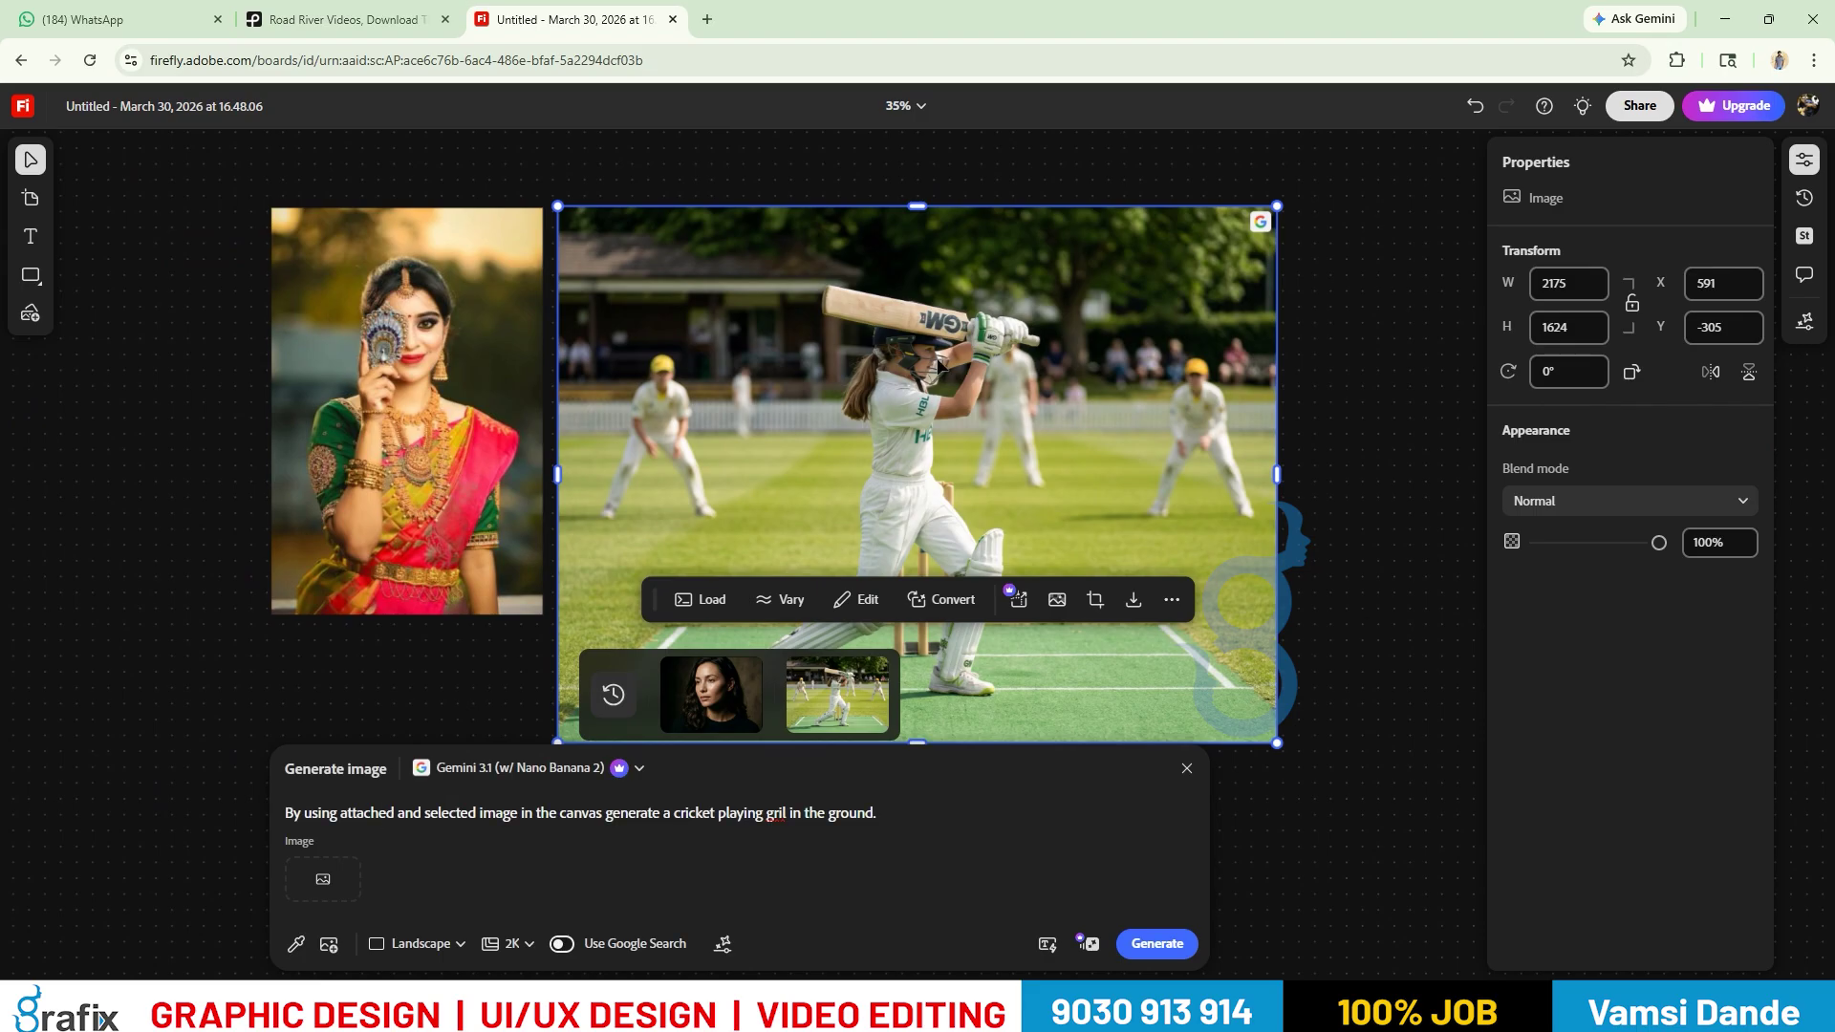
right_click(940, 364)
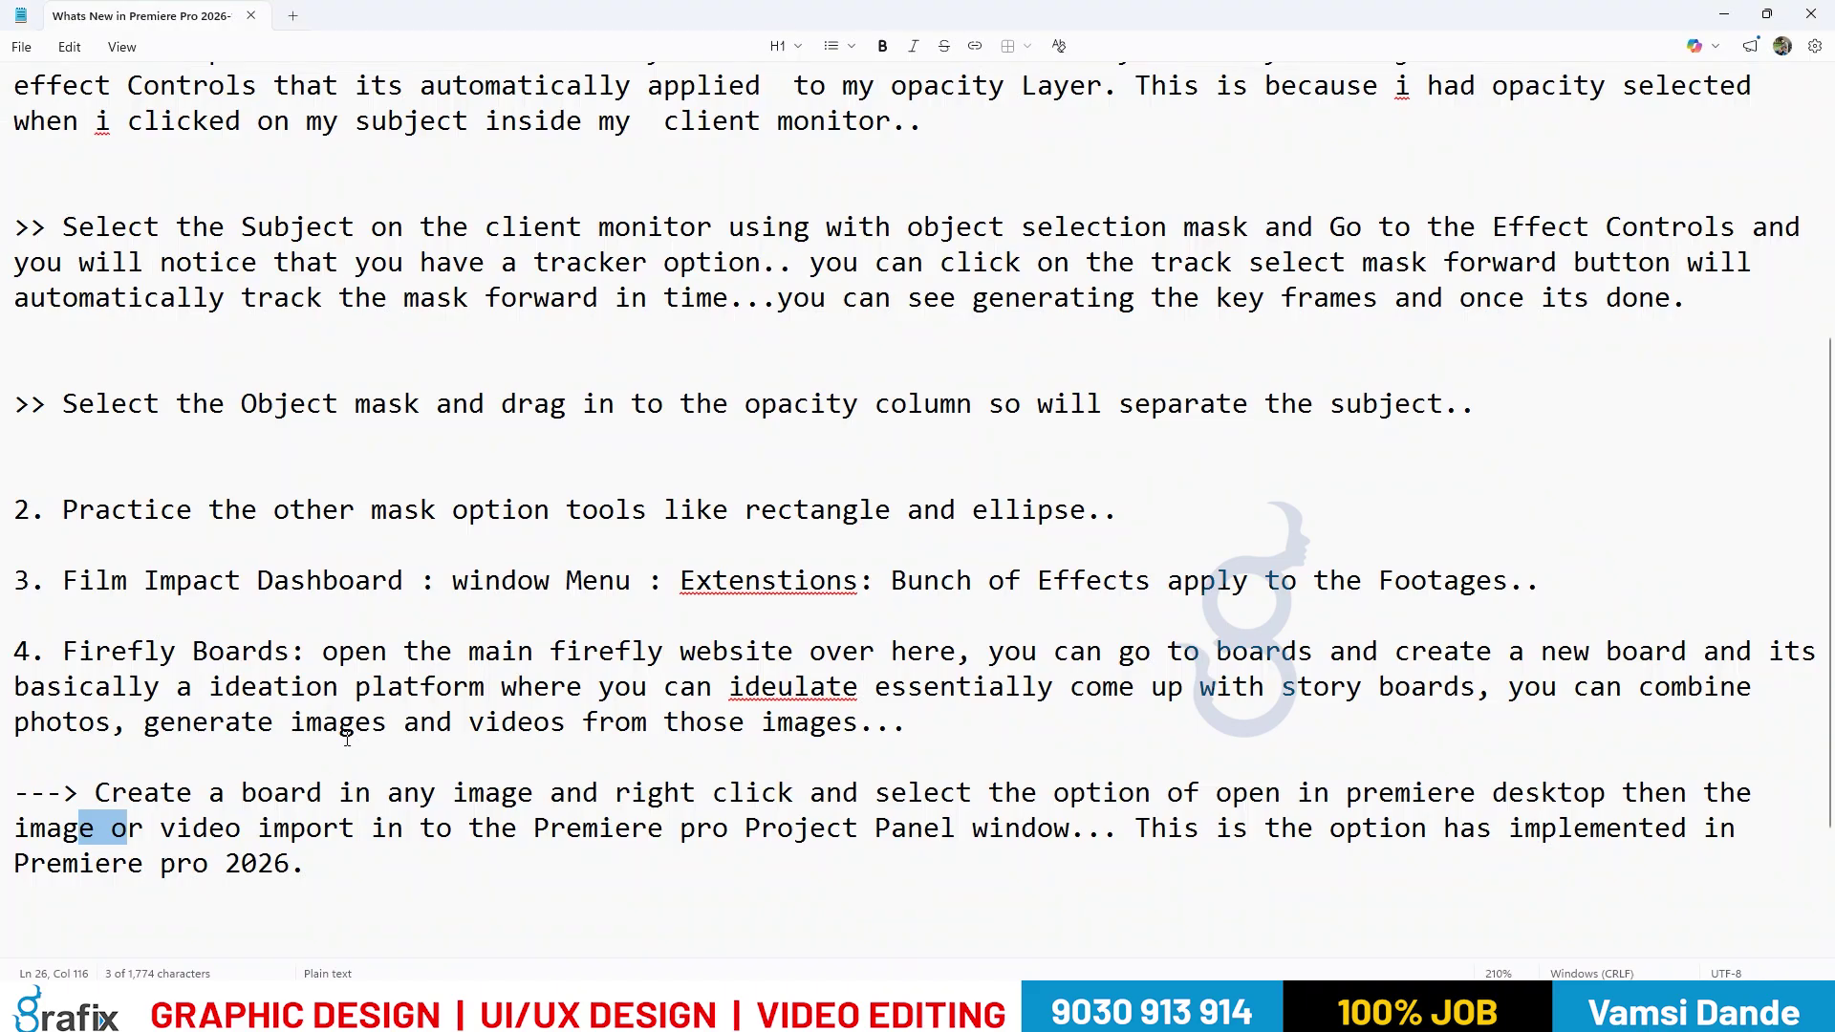
Switch to the Premiere Pro 2026 notes and review the object masking, mask tools and Film Impact Dashboard entries.
scroll(347, 739, "down", 1, "ctrl")
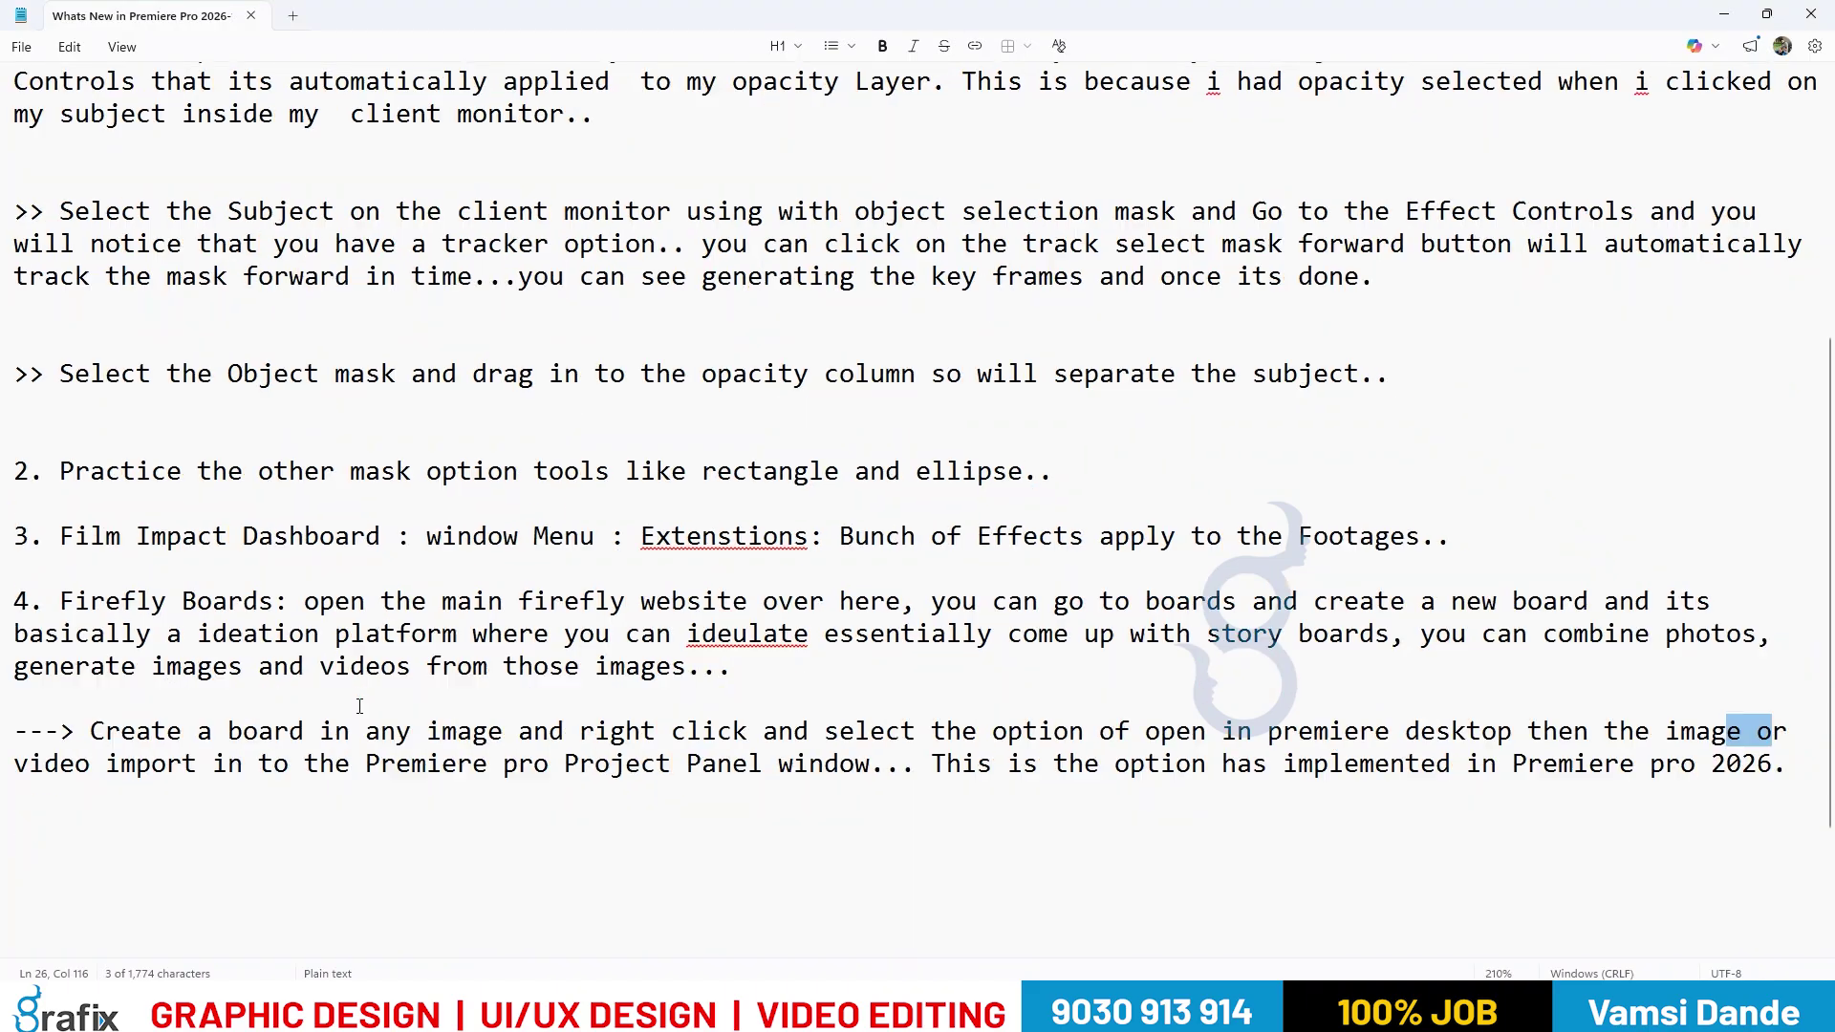
scroll(152, 660, "up", 3)
left_click_drag(152, 659, 443, 658)
left_click(564, 660)
left_click(779, 659)
left_click(946, 661)
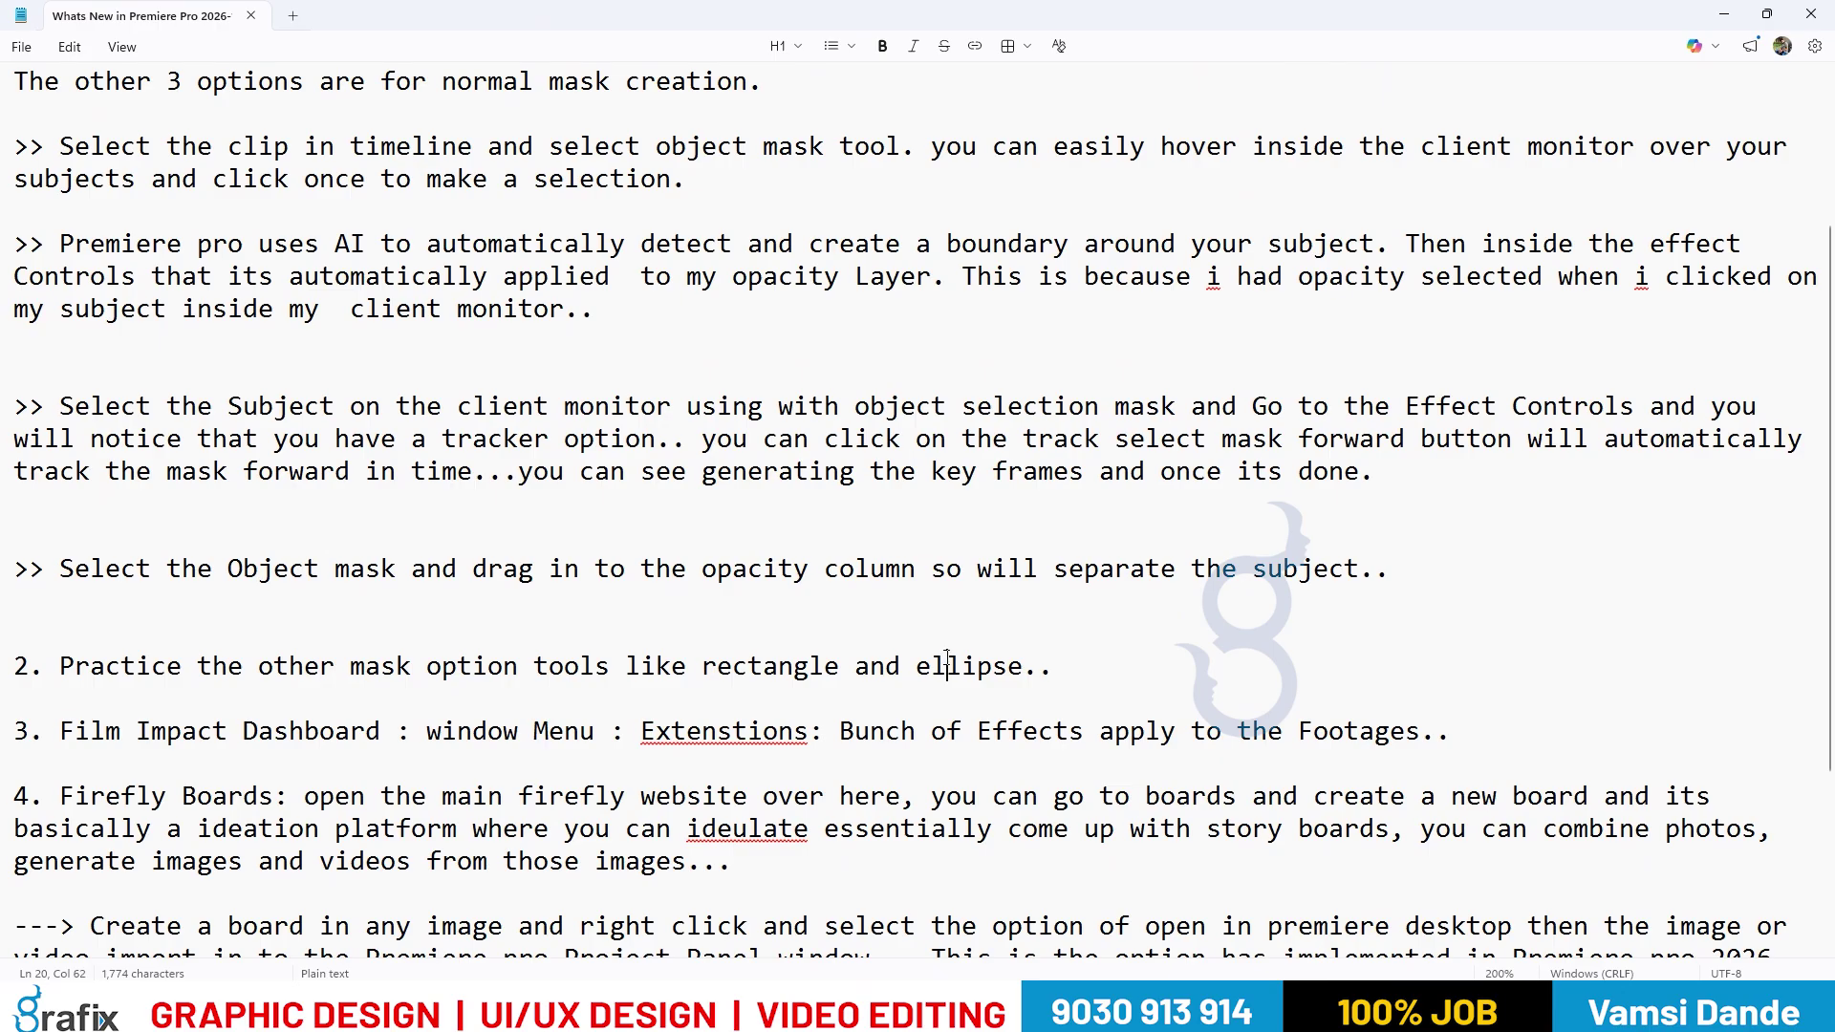
scroll(280, 477, "up", 3)
left_click_drag(151, 176, 372, 182)
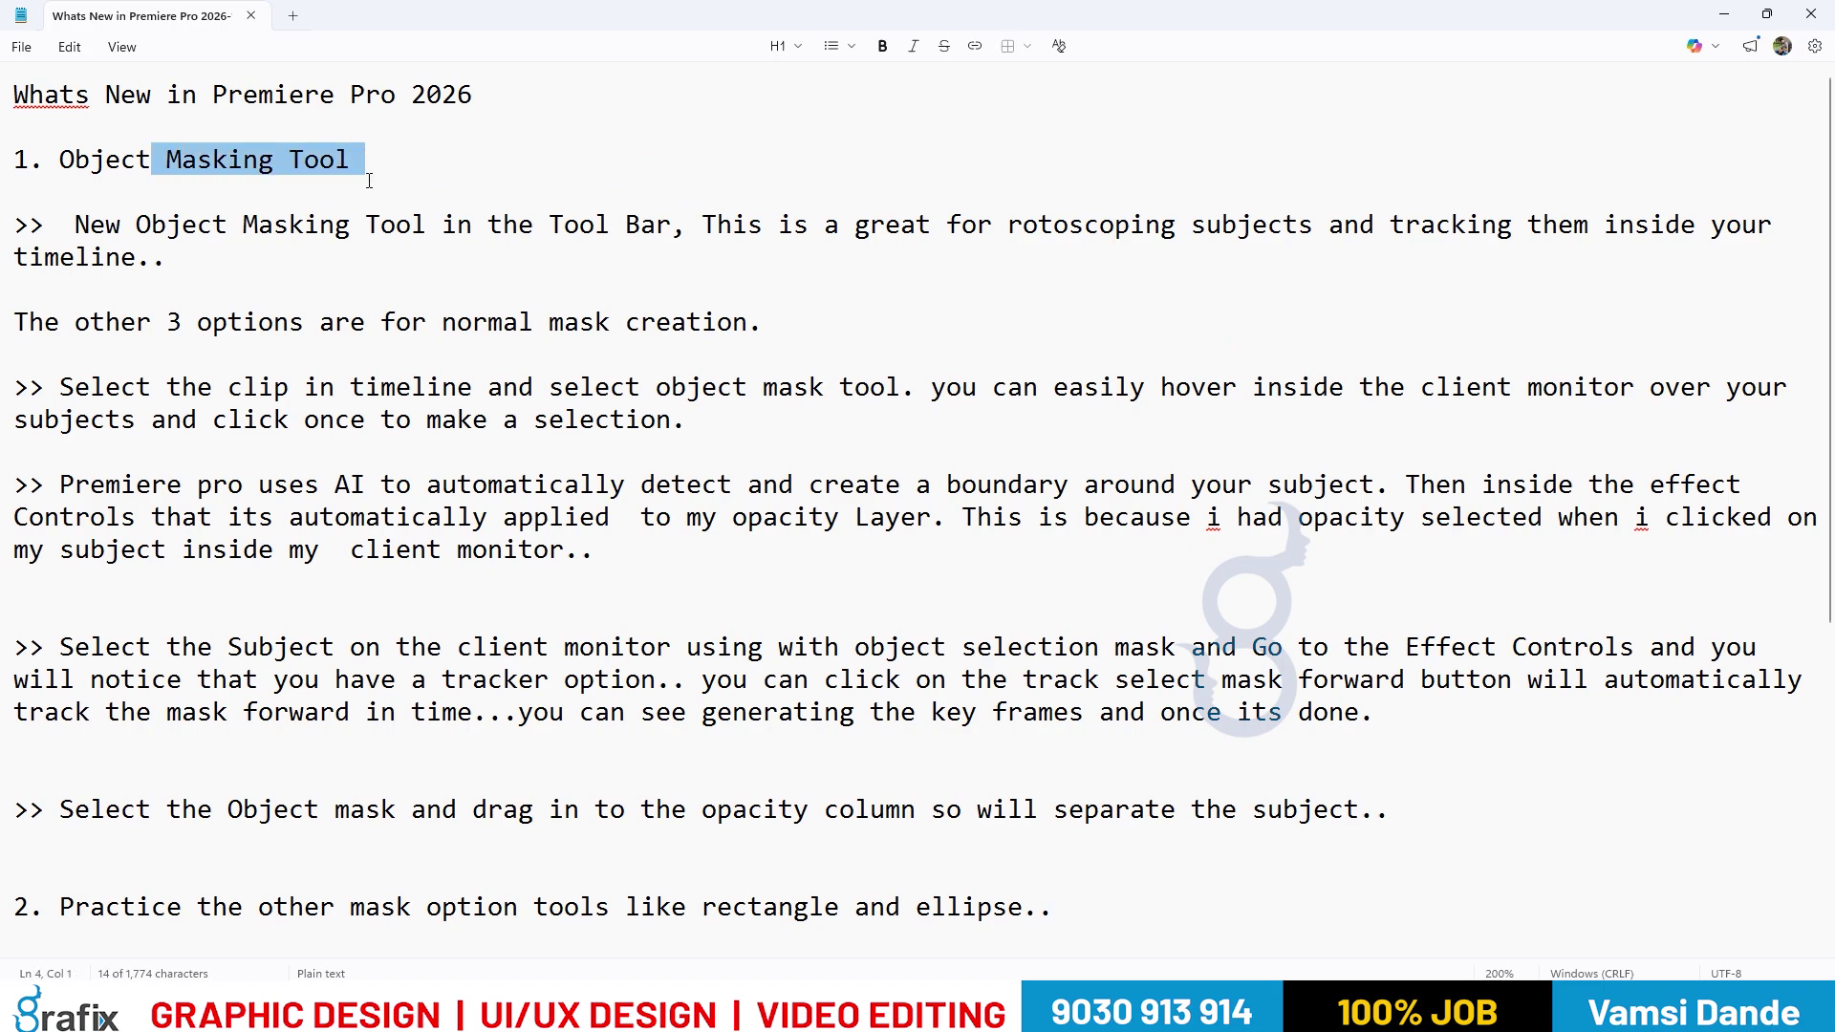
scroll(367, 481, "down", 5)
left_click_drag(75, 456, 341, 458)
Correct the misspelled "Extenstions" to "Extensions" in the Film Impact Dashboard line of the notes.
left_click_drag(698, 450, 764, 455)
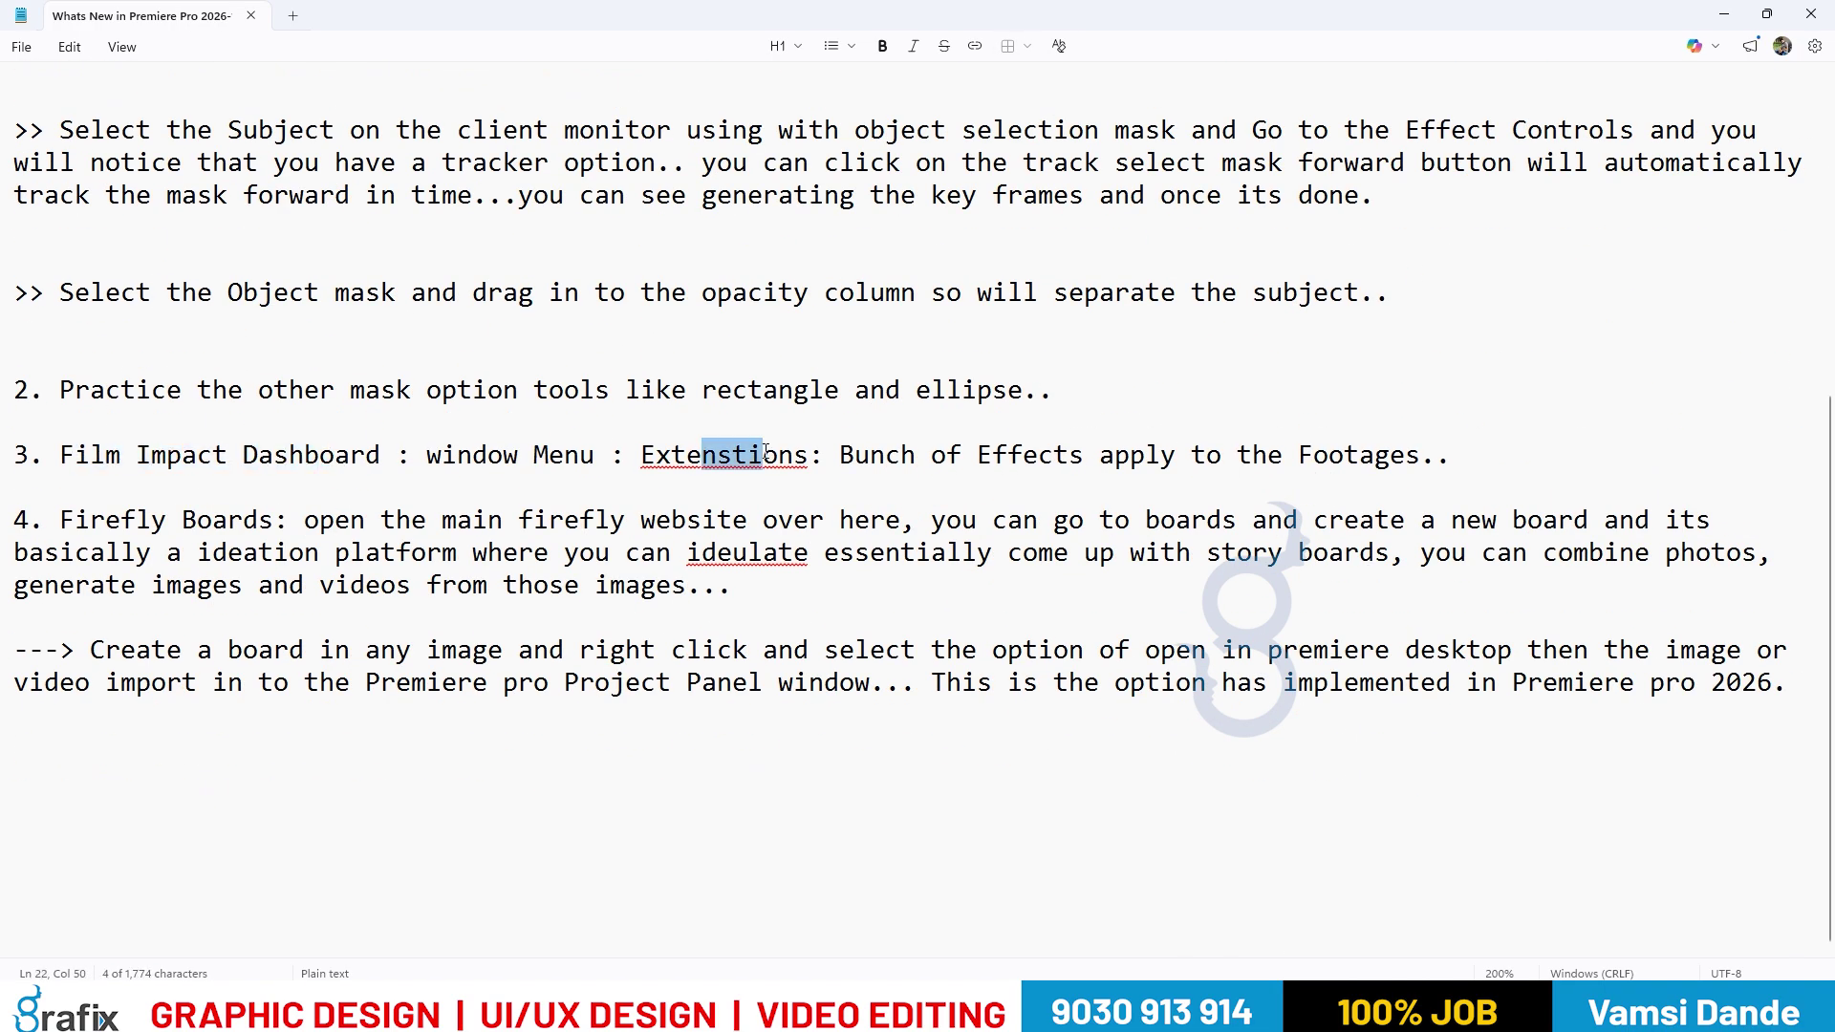
left_click(748, 457)
left_click(749, 506)
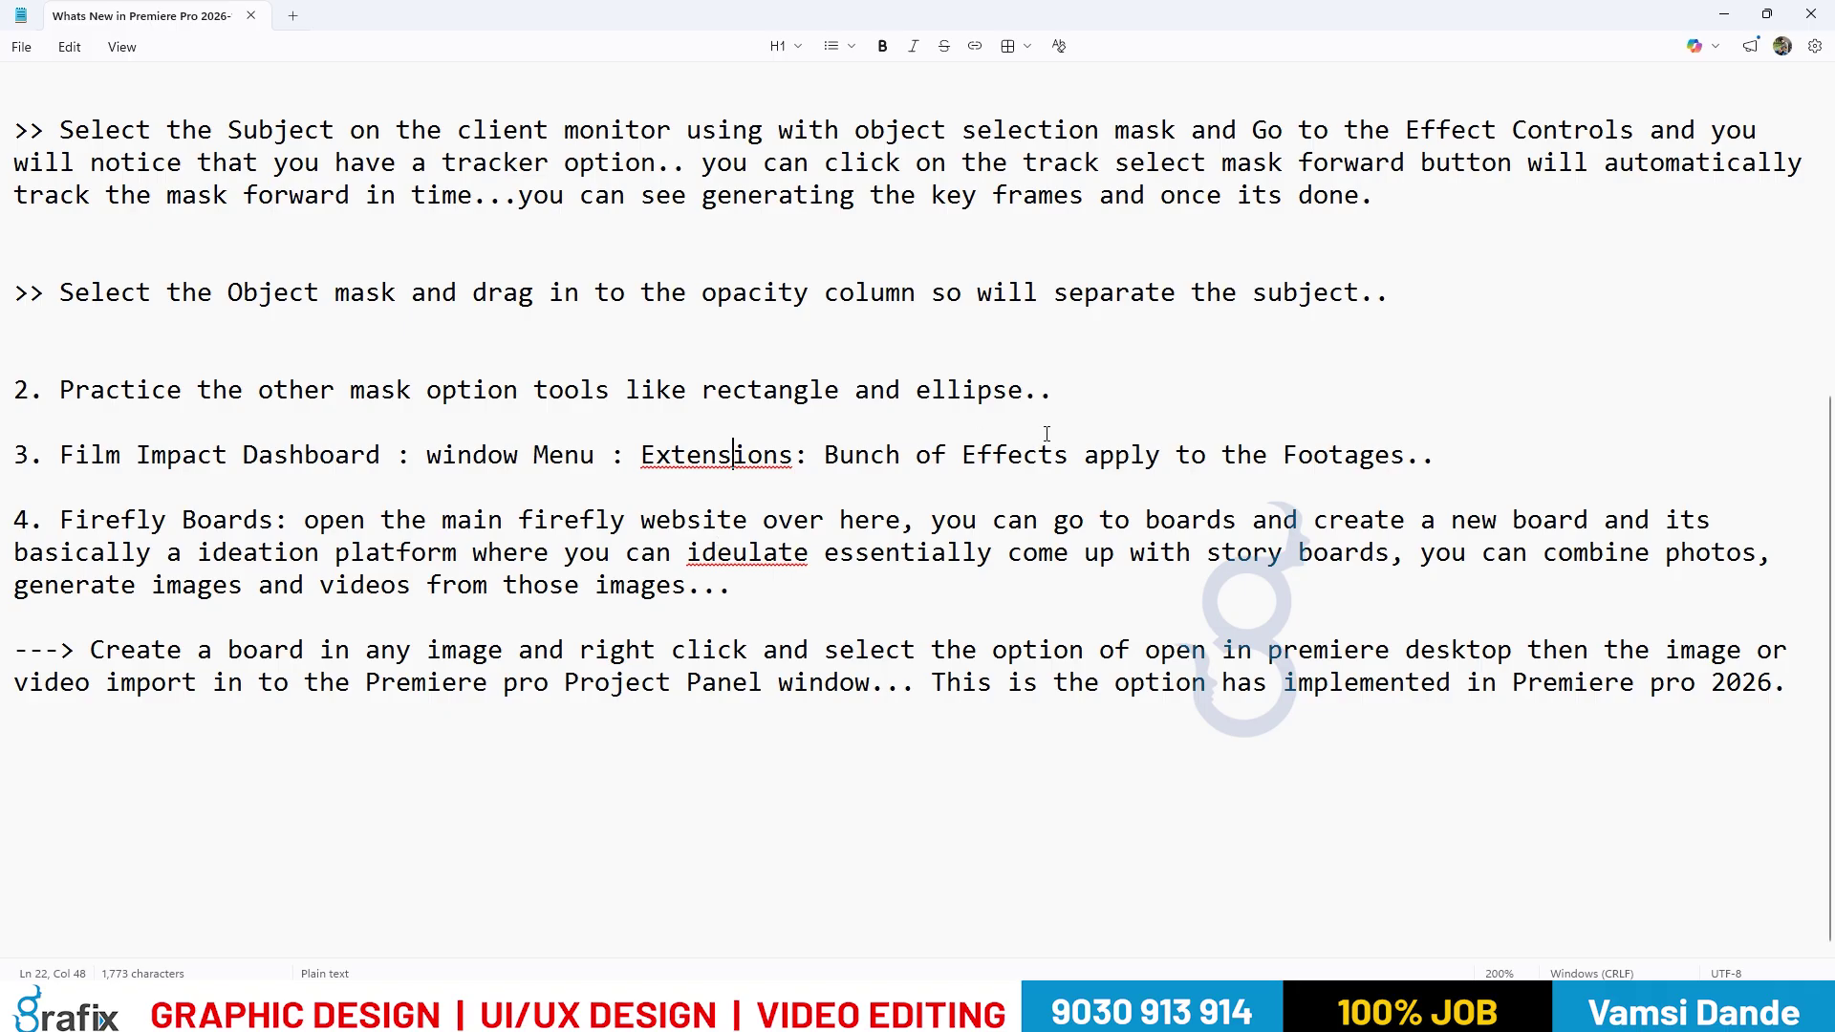
Review the Film Impact Dashboard and Firefly Boards entries in the notes, and the object mask instructions above them.
left_click_drag(915, 455, 1406, 457)
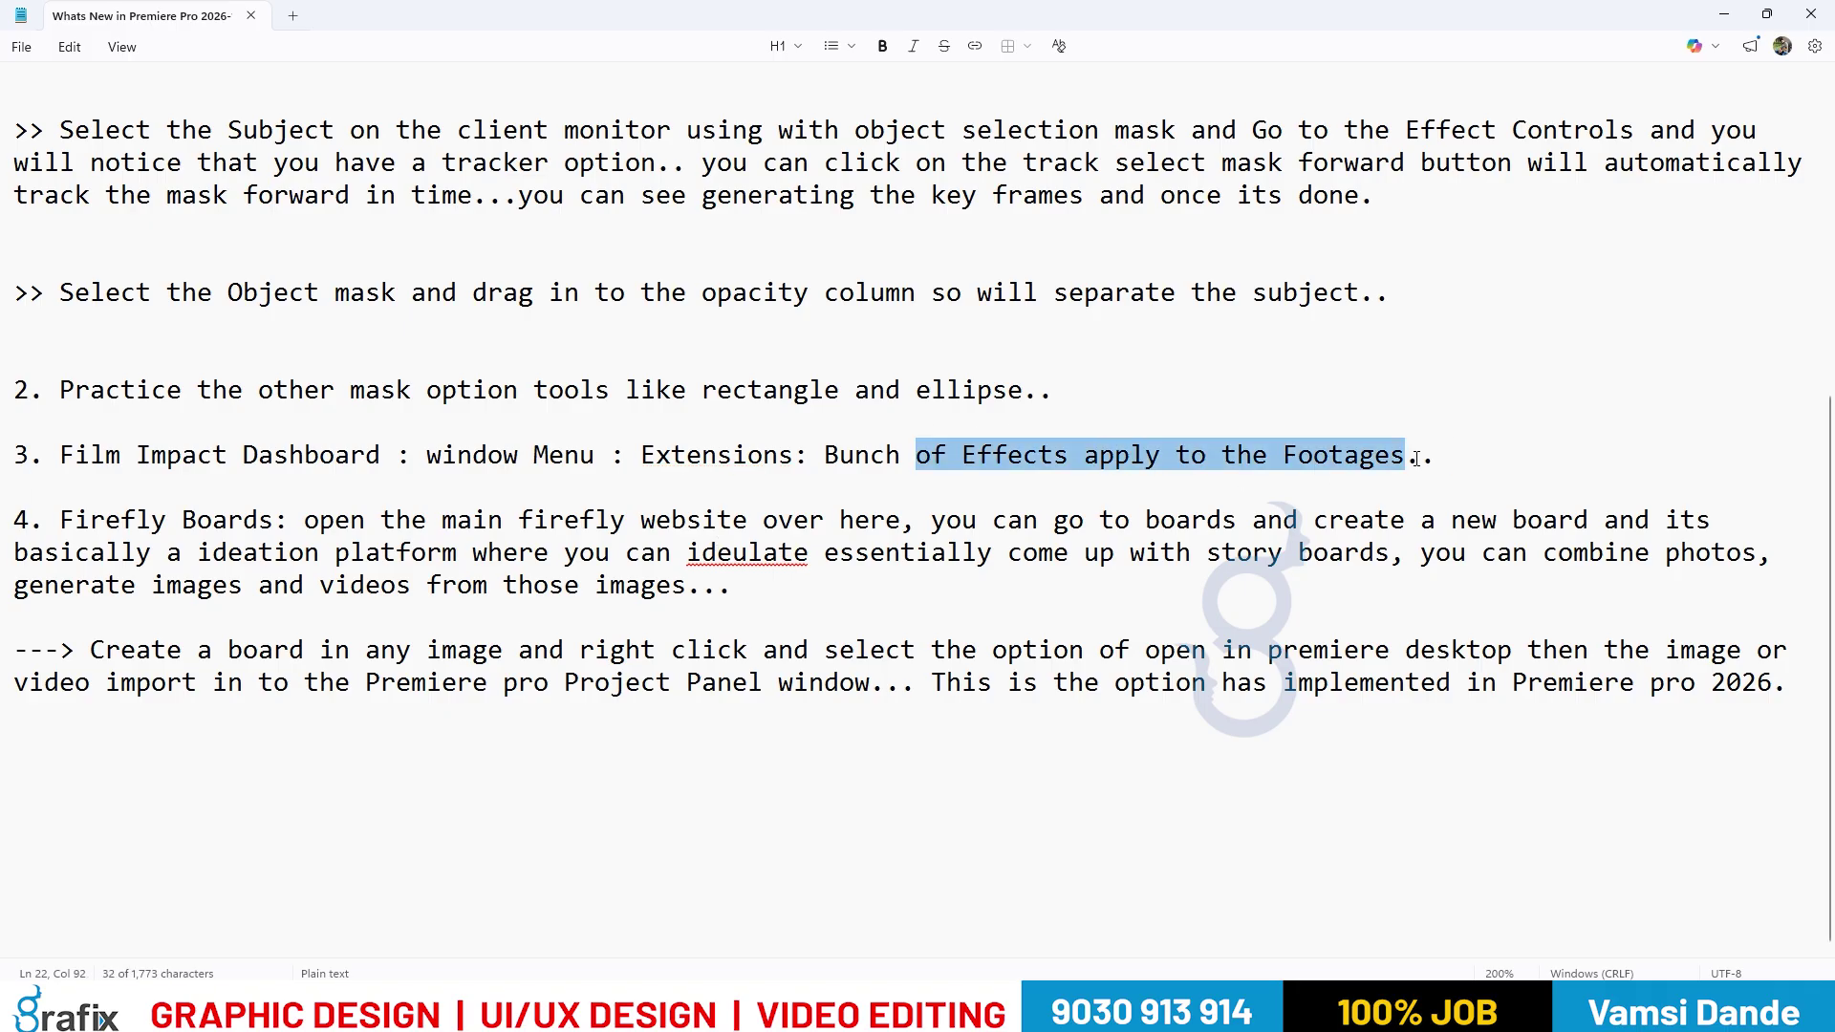
left_click_drag(163, 528, 258, 531)
left_click(397, 708)
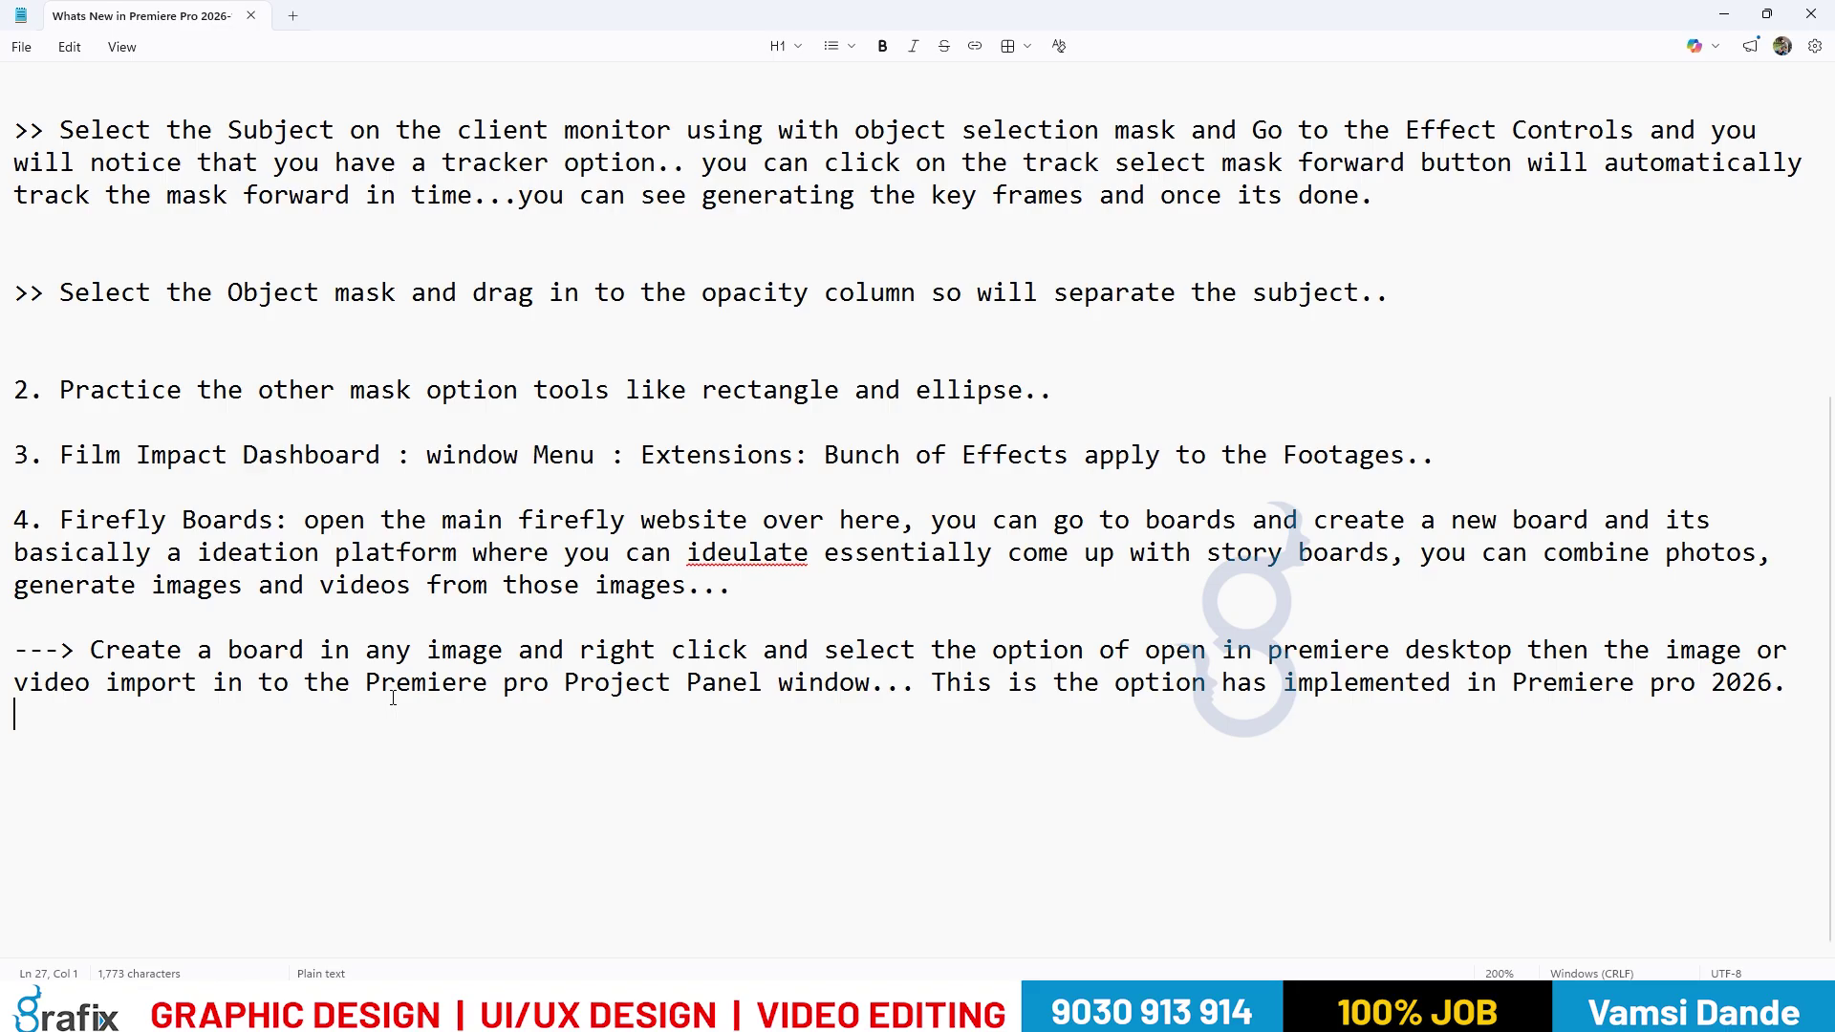
left_click(411, 617)
scroll(432, 643, "up", 3)
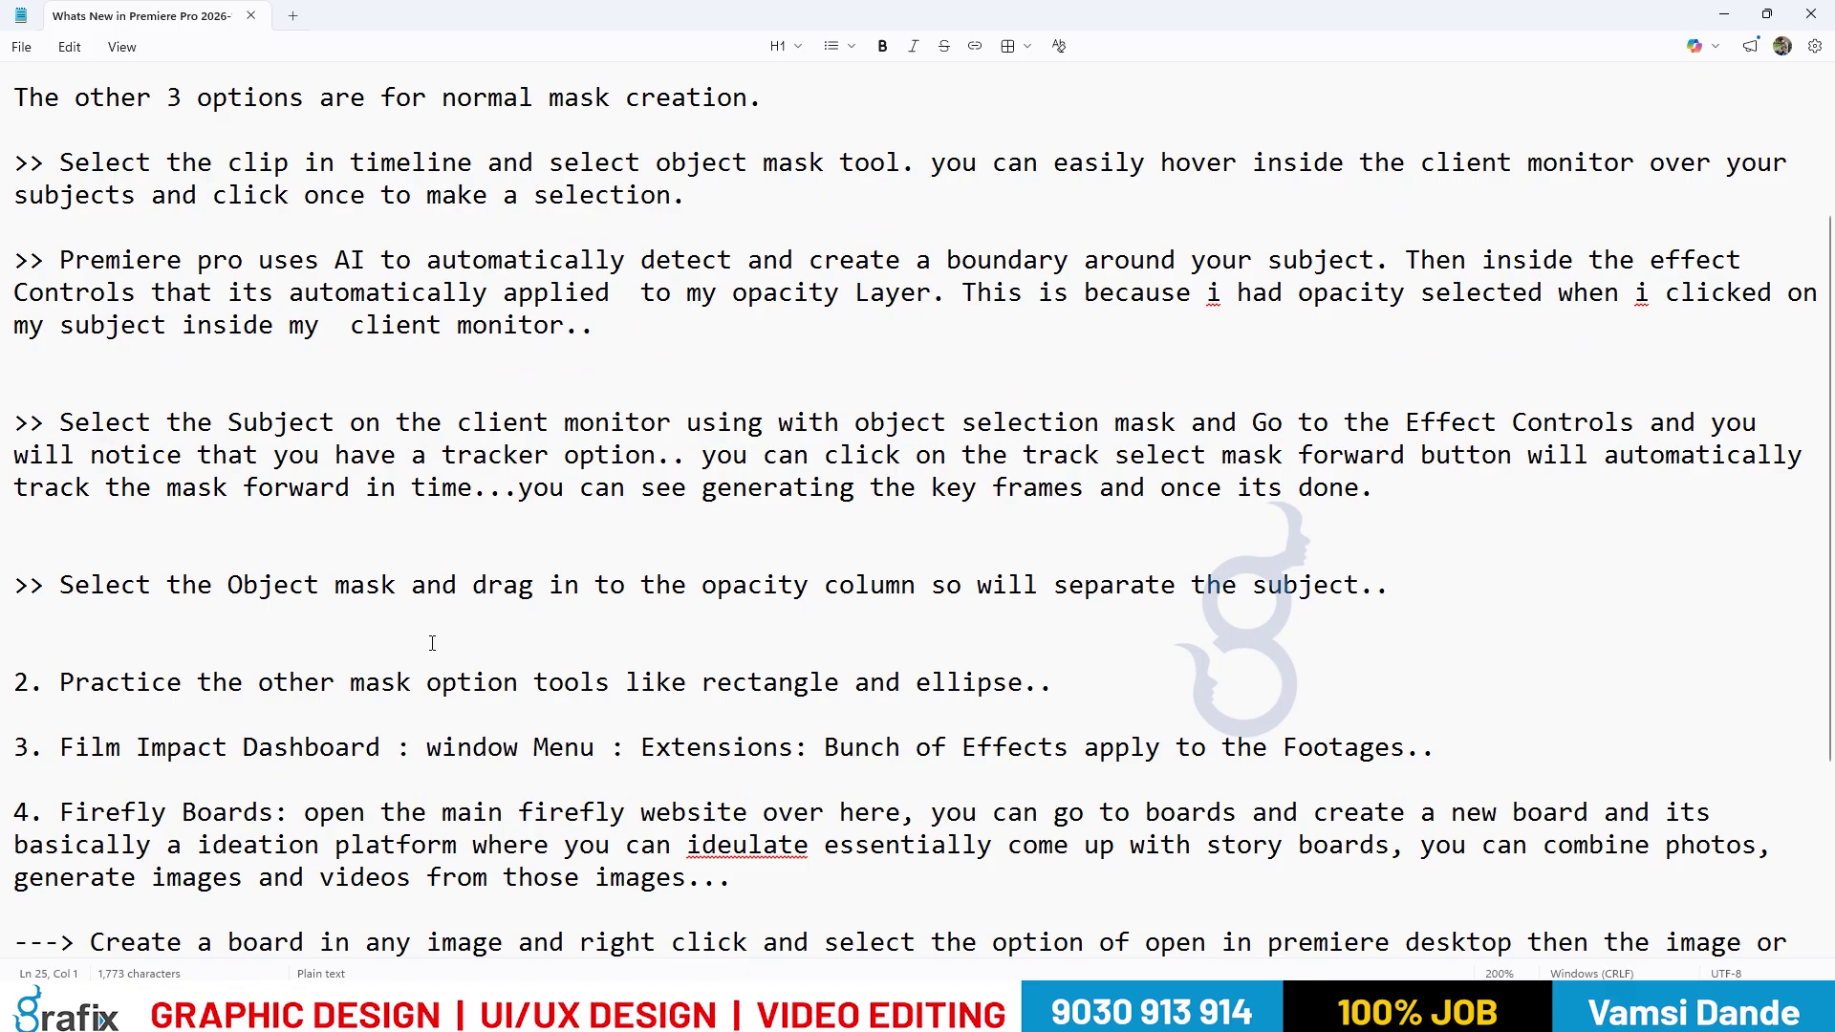
Revisit the Firefly board with the cricket image, and return to the 02 project's timeline in Premiere Pro.
key("alt+Tab")
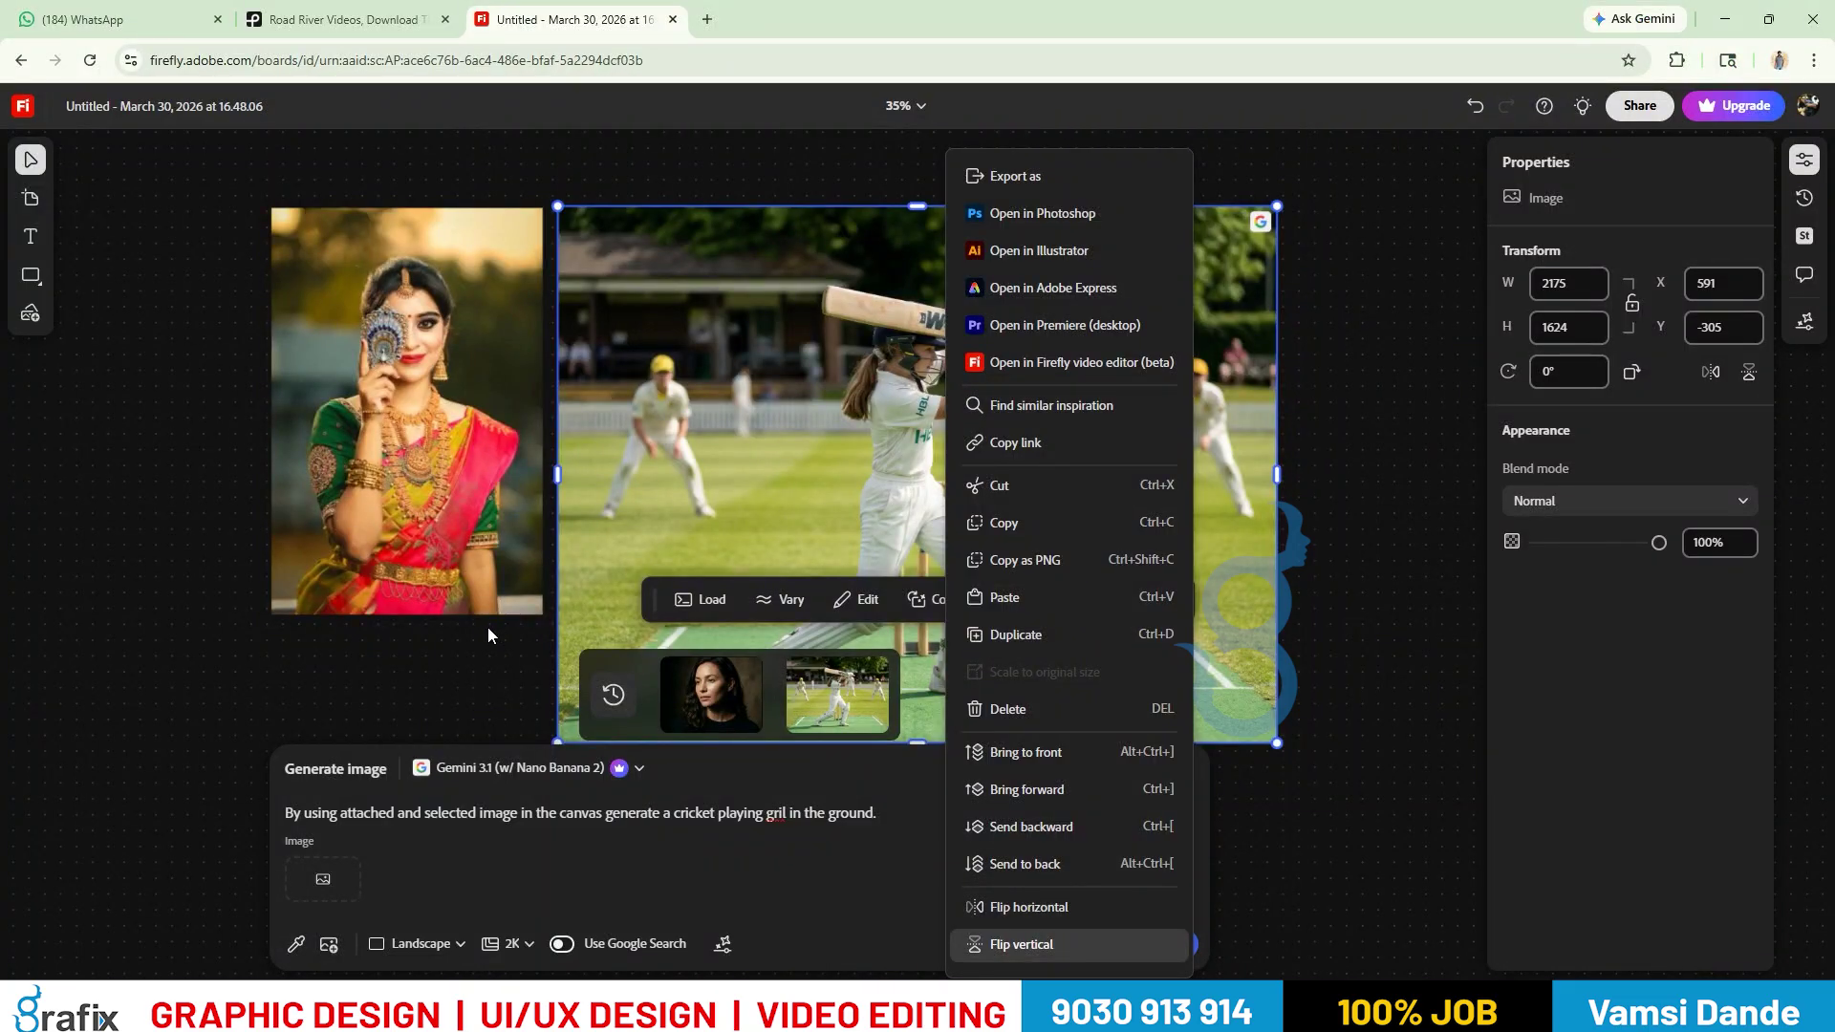
key("alt+Tab")
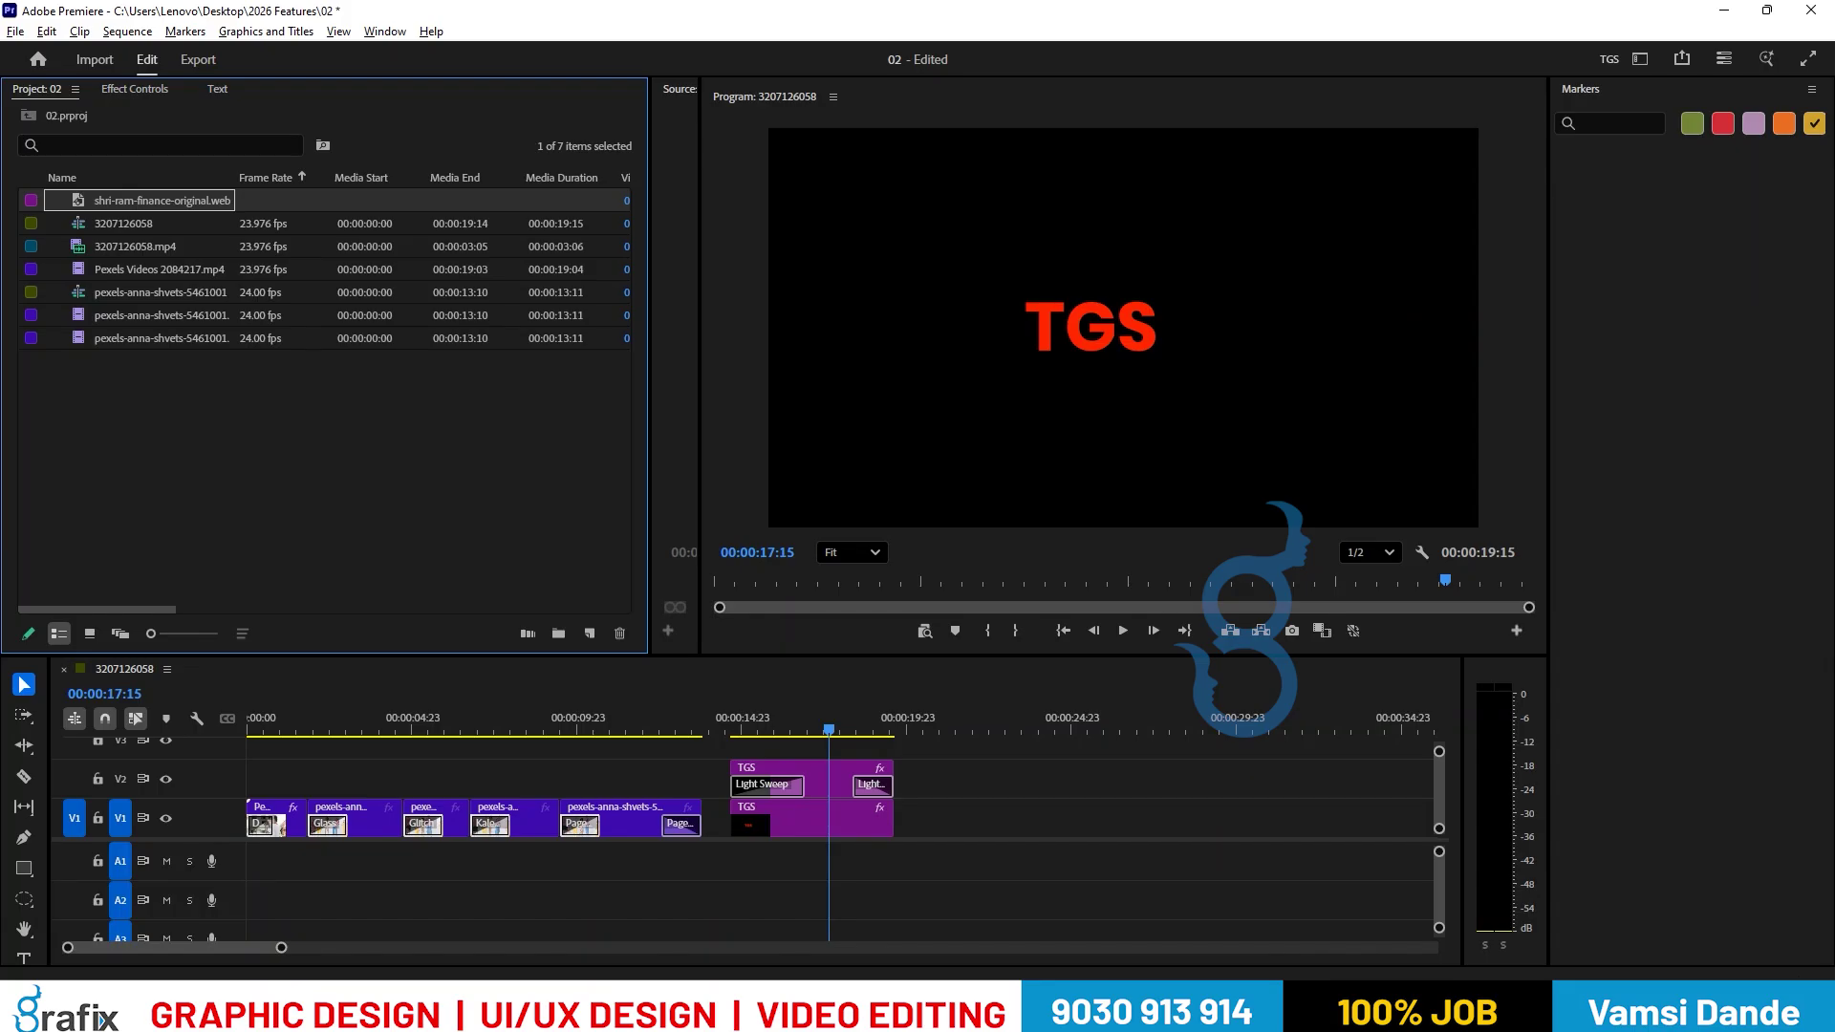
left_click(943, 892)
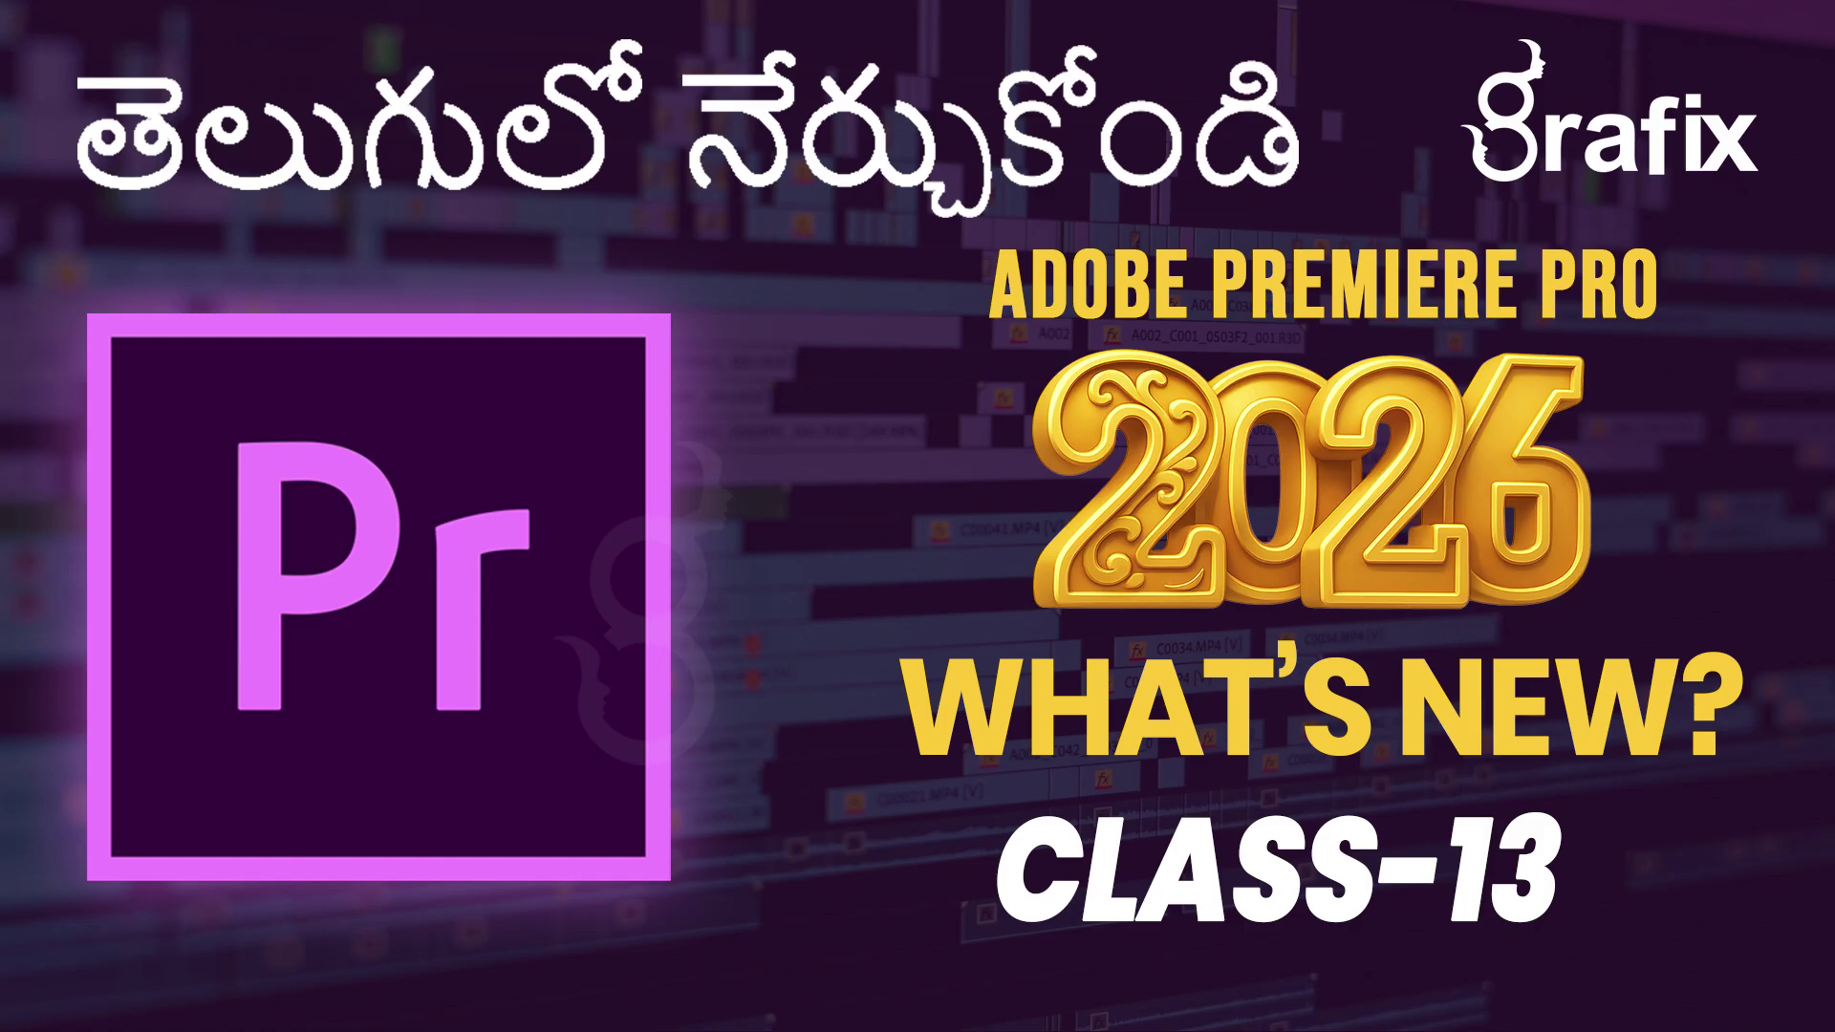